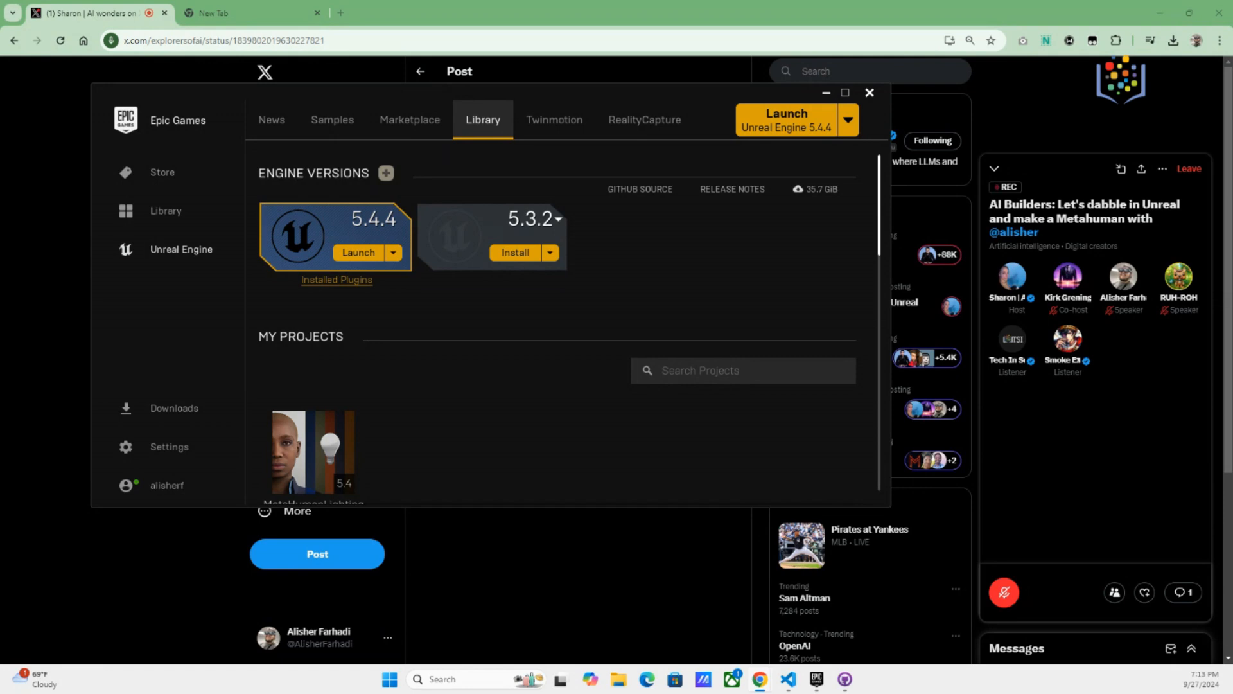
Copy the web address of the AI Builders agenda page on innovatorsthinktank.com
left_click_drag(488, 693, 220, 7)
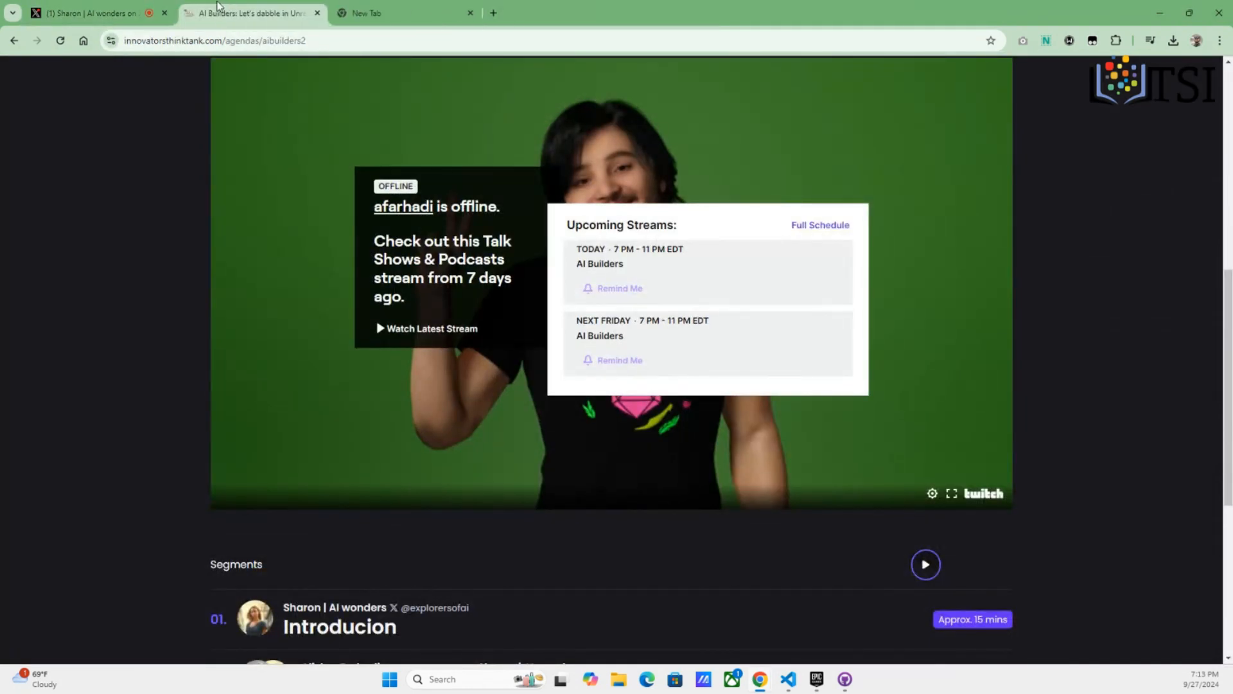
left_click(232, 42)
key("ctrl+c")
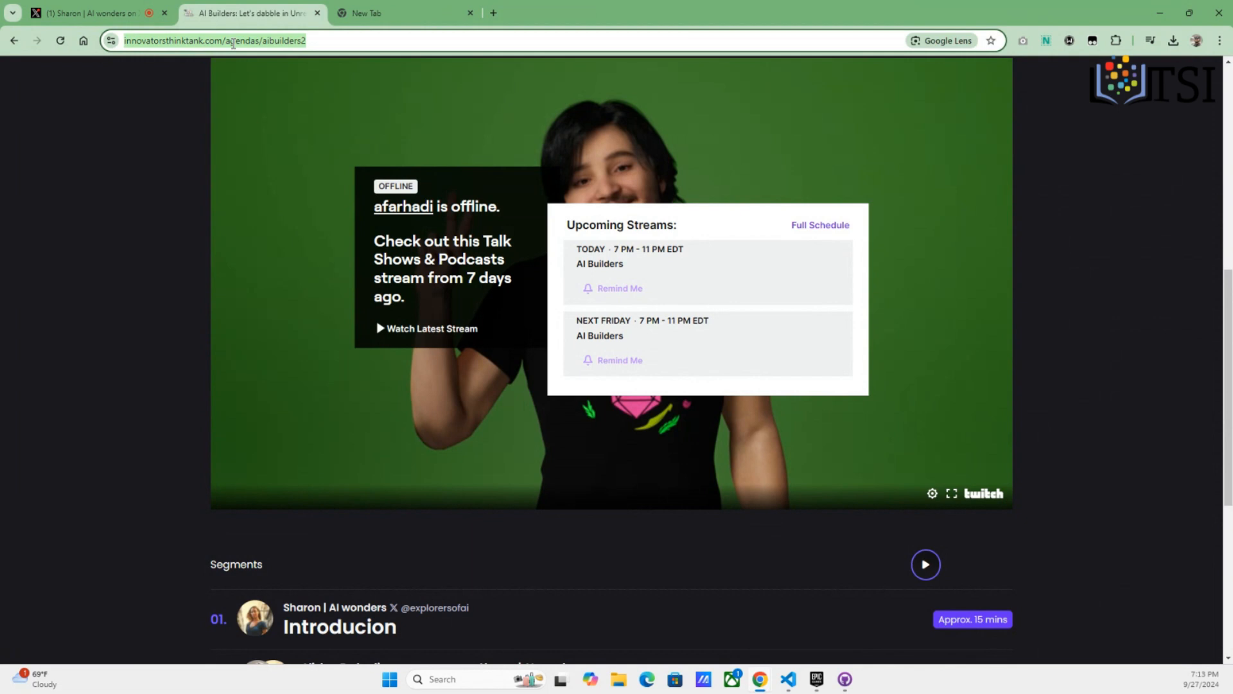
left_click(90, 13)
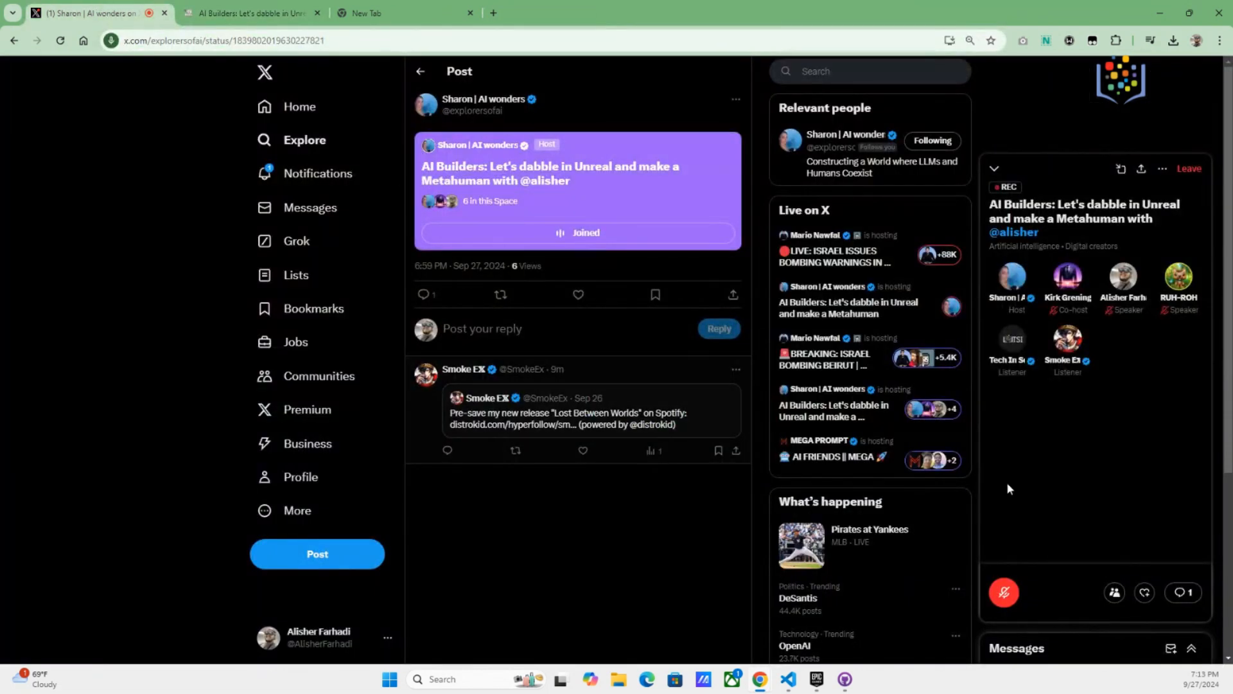
left_click(555, 333)
key("ctrl+v")
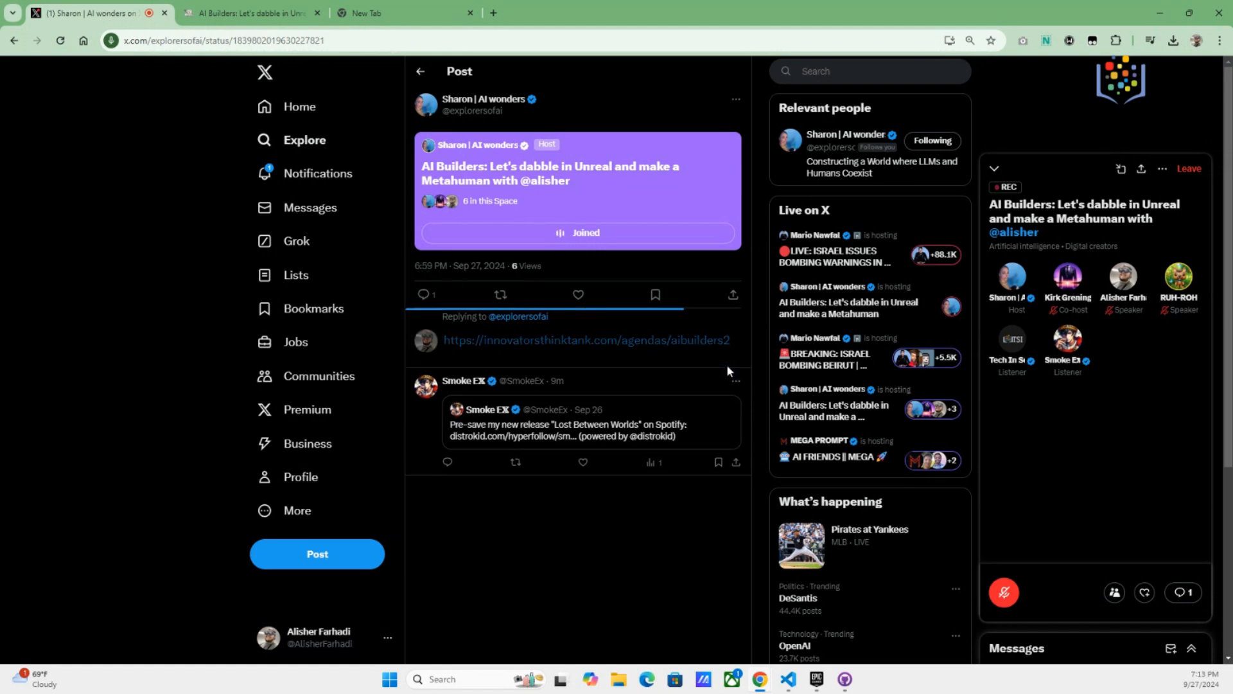
left_click(730, 410)
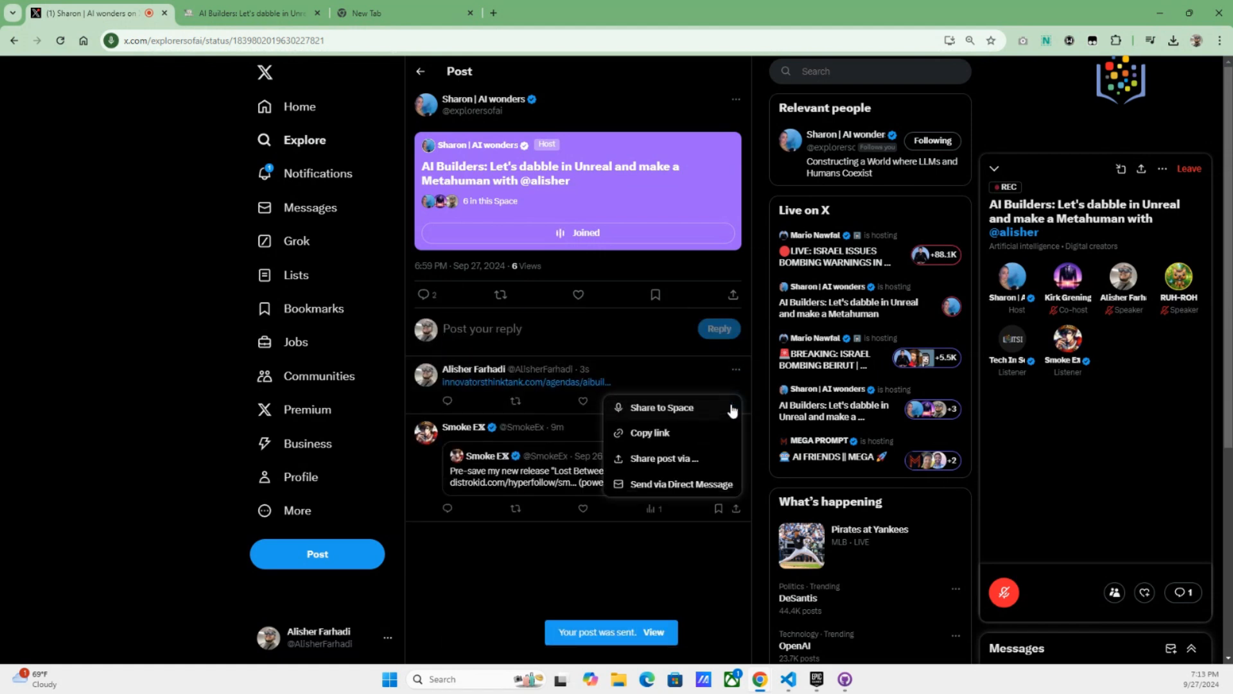
left_click(708, 408)
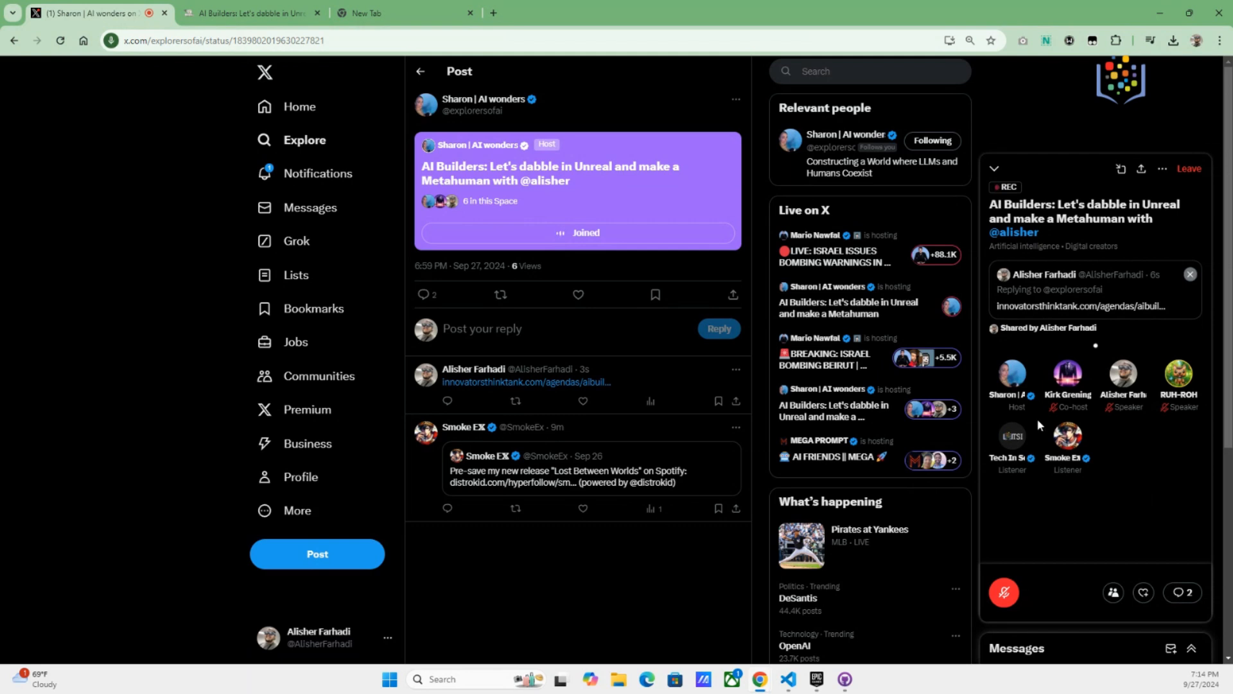
Open the live broadcast "AI Builders: Let's dabble in Unreal and make a Metahuman" and copy its web address
left_click(854, 311)
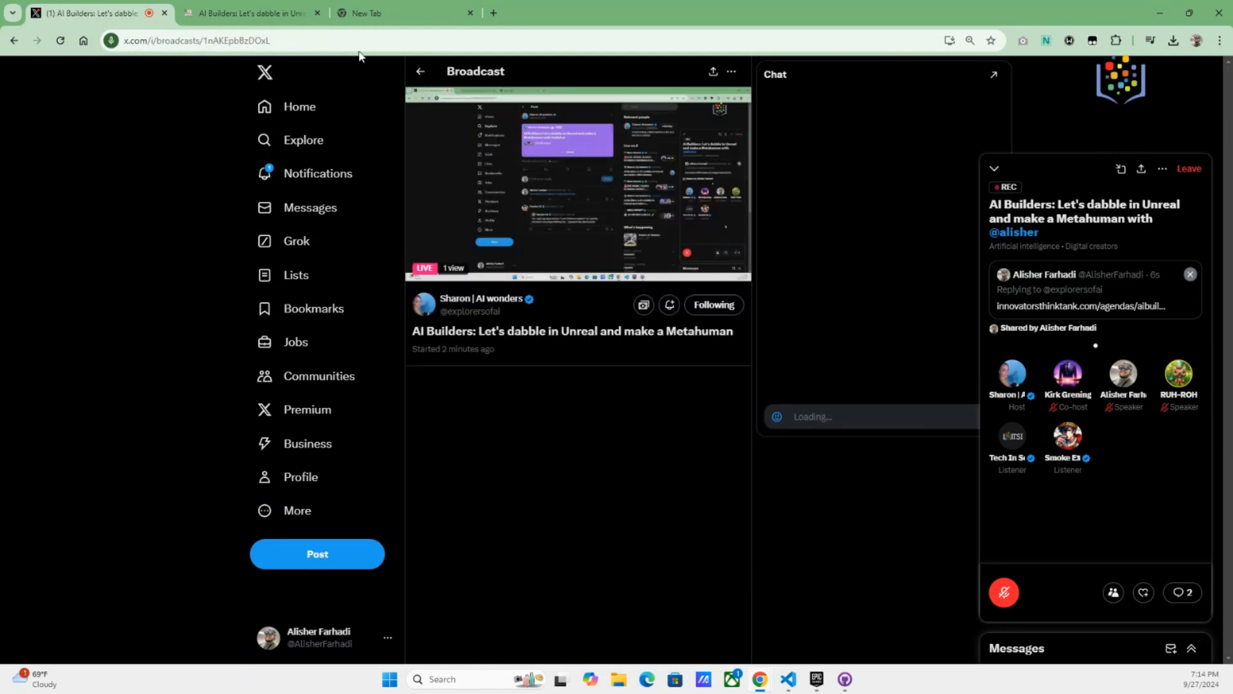
left_click(348, 40)
key("ctrl+c")
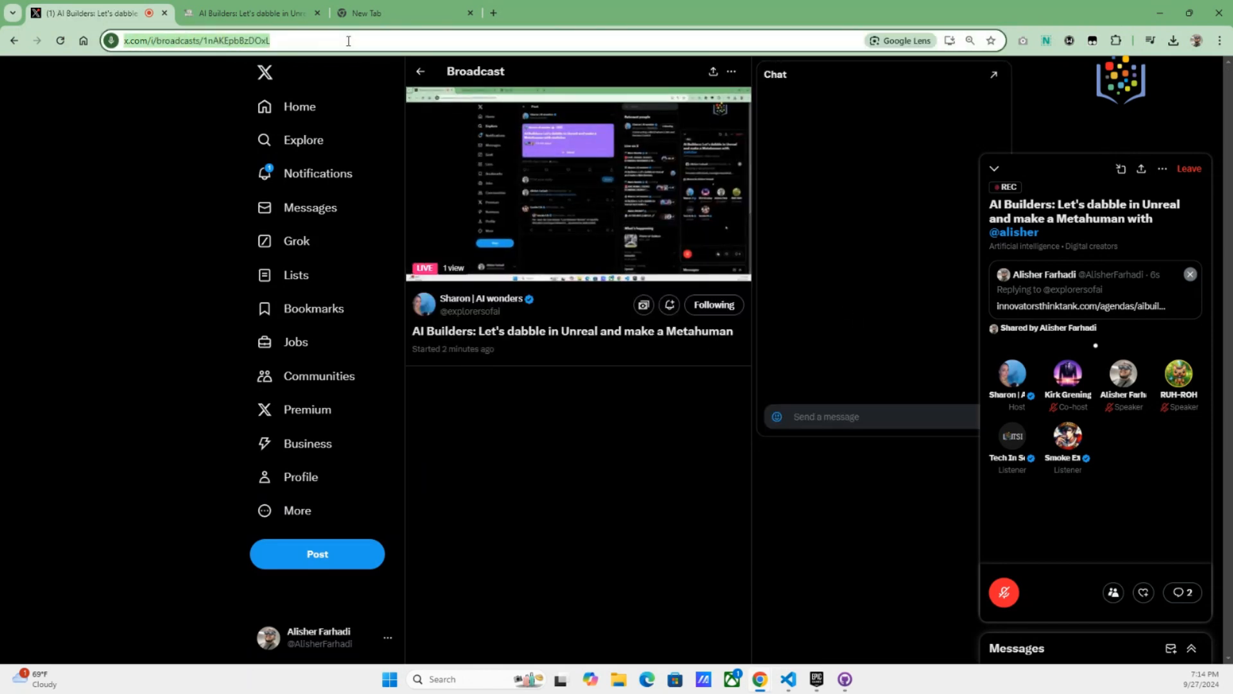
Return to the Space post, reply with the copied live broadcast link, and share that reply to the Space
left_click(420, 70)
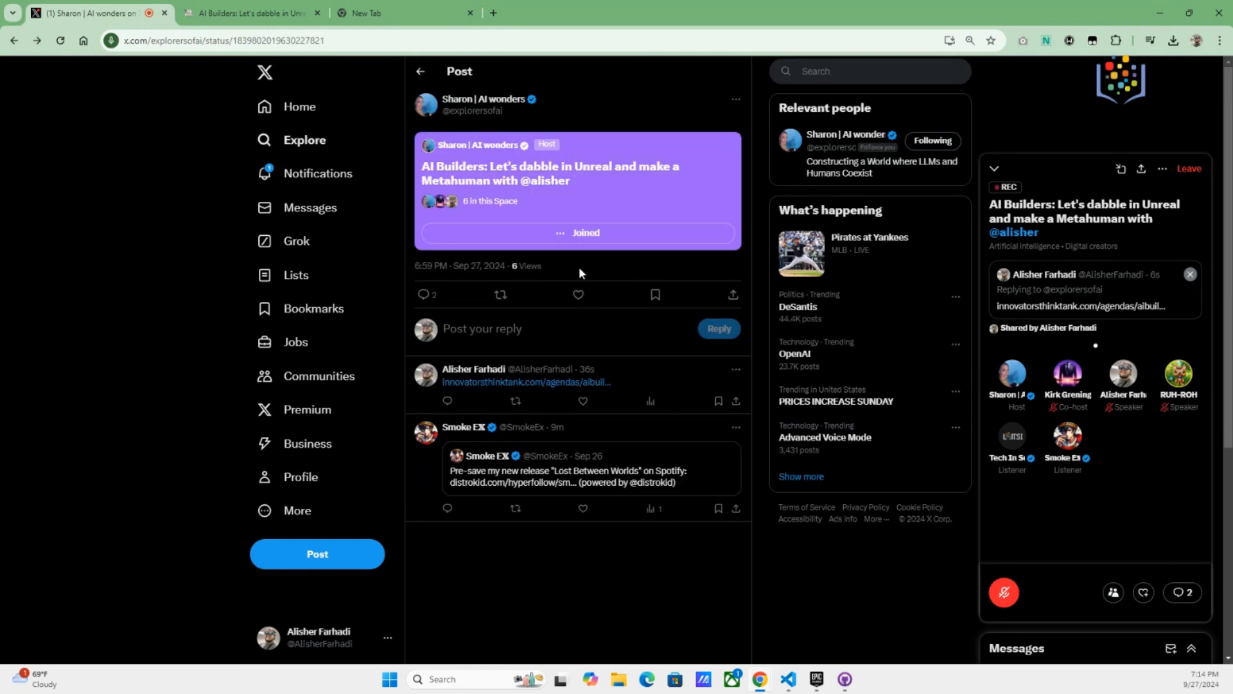
left_click(596, 330)
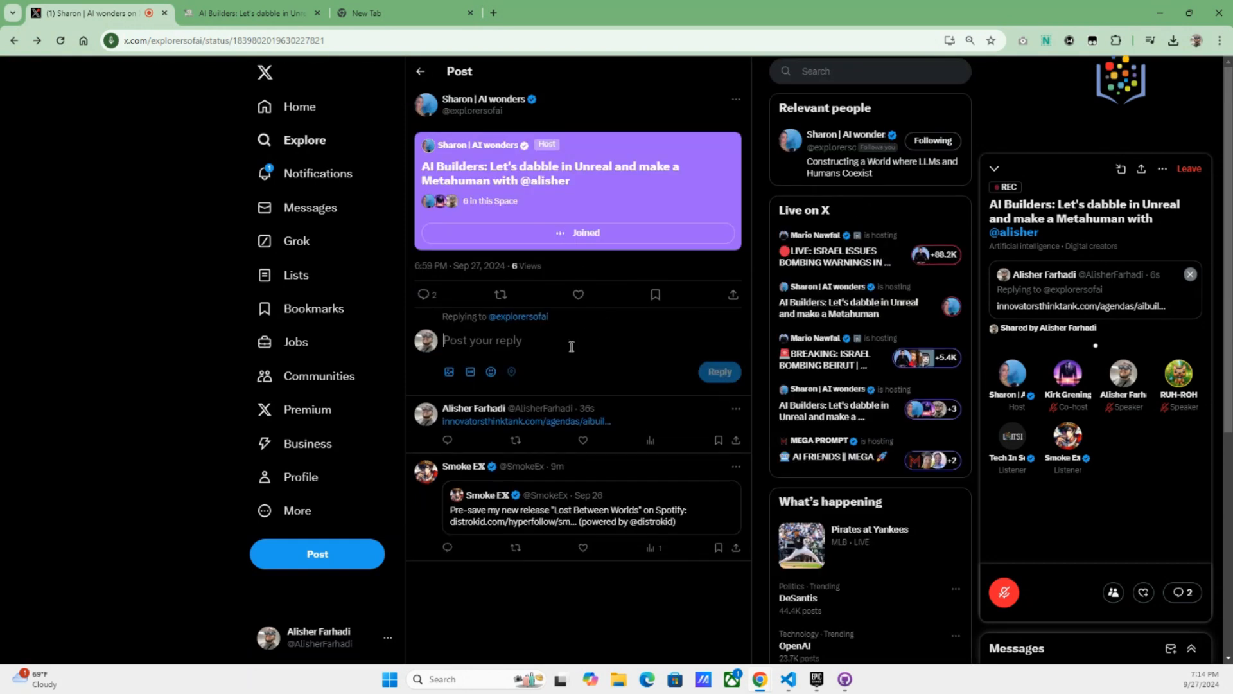
key("ctrl+v")
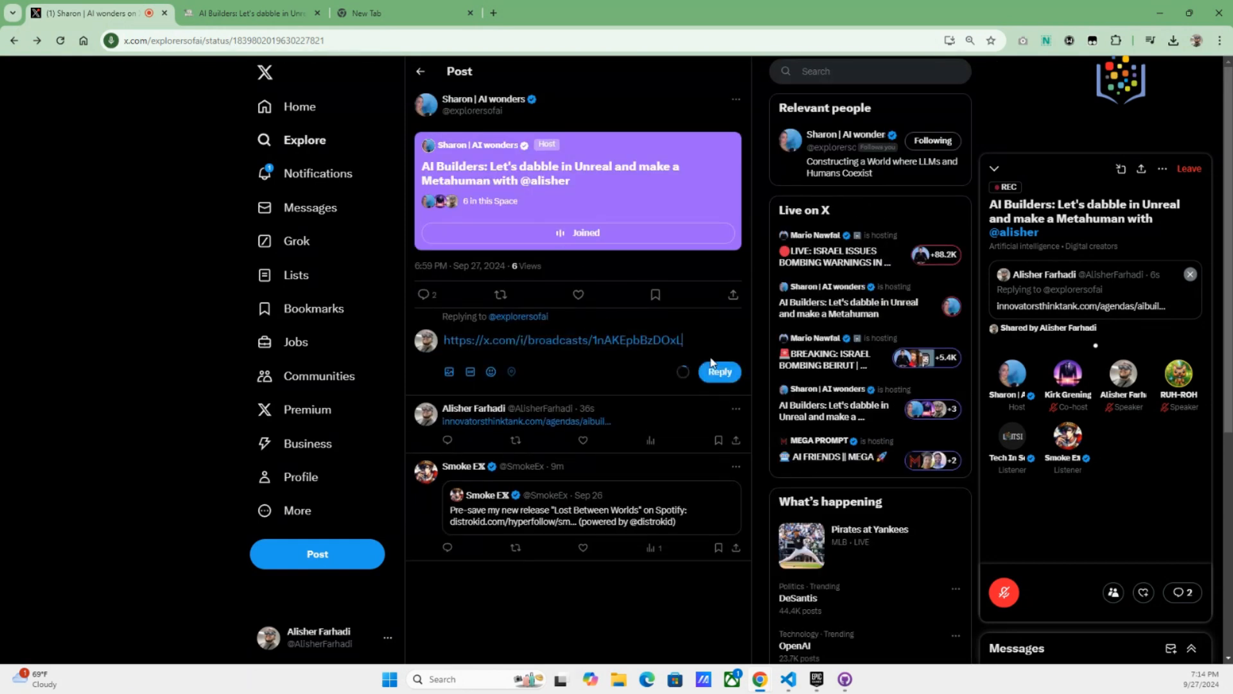
left_click(721, 579)
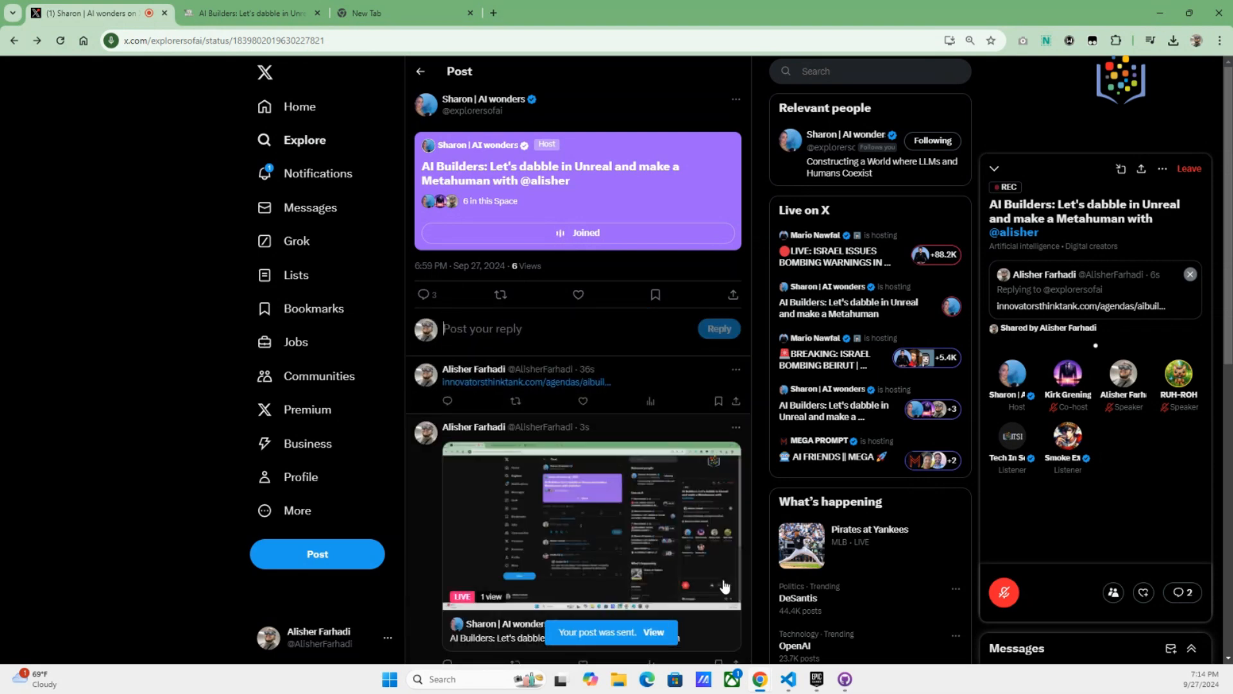
scroll(725, 586, "down", 3)
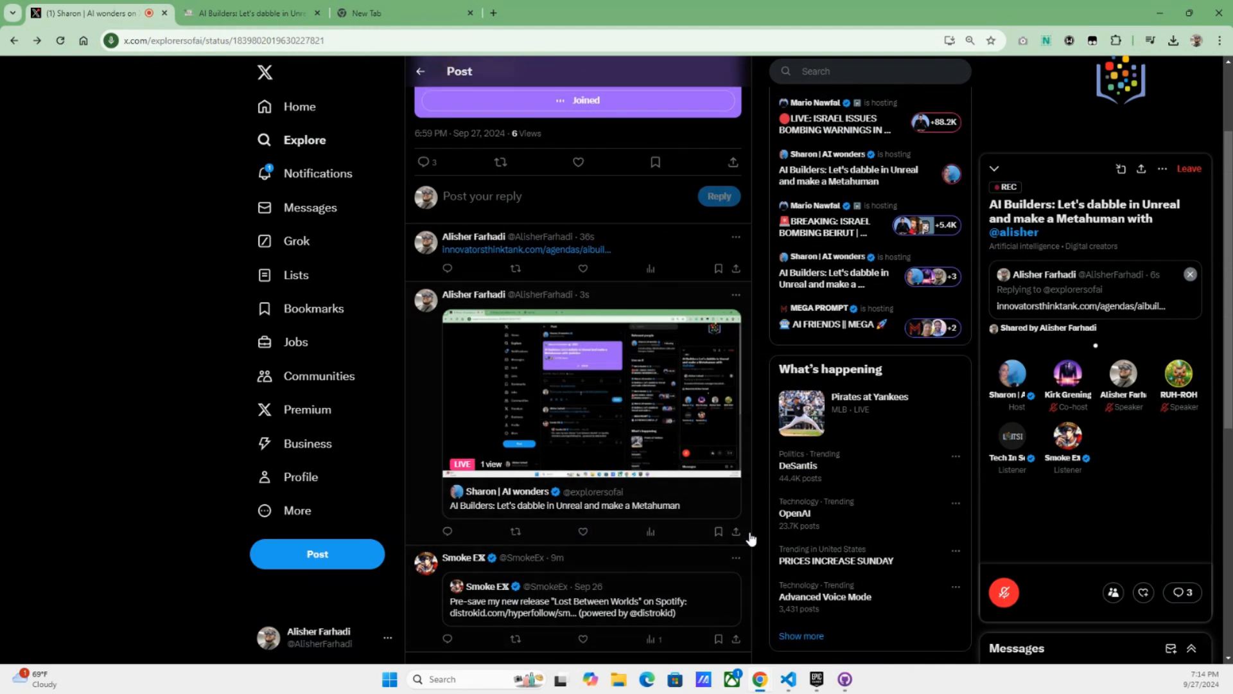
left_click(736, 532)
left_click(678, 544)
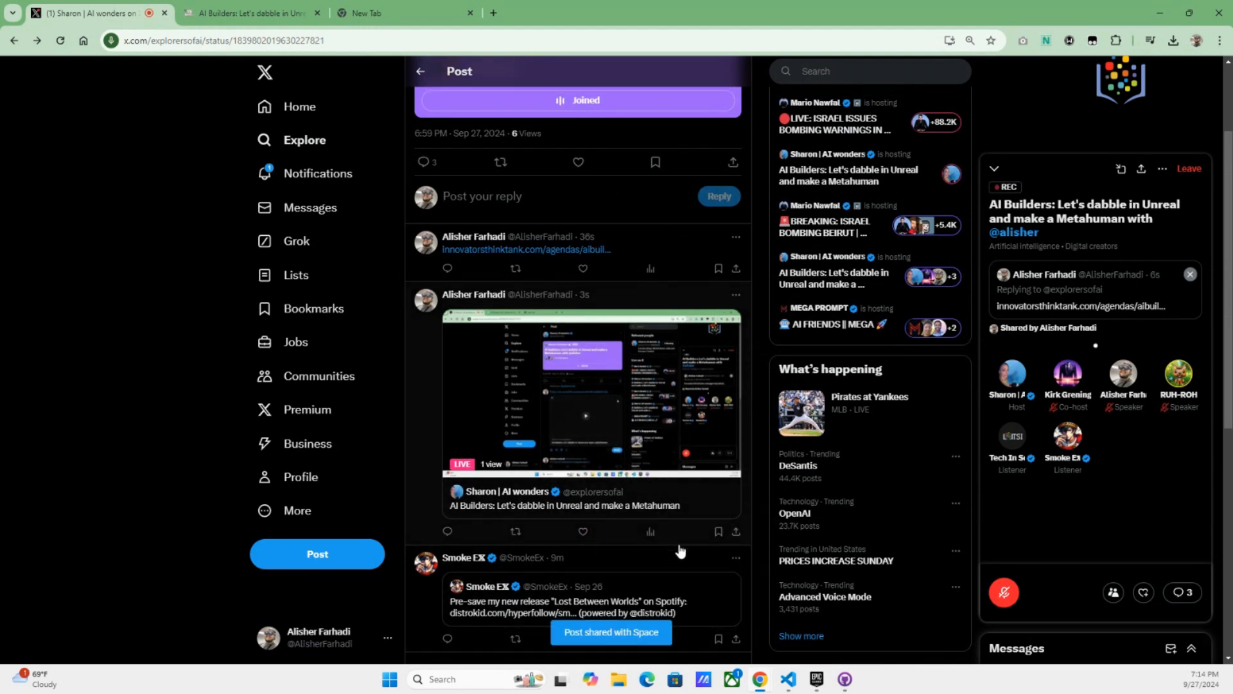
mouse_move(716, 365)
scroll(833, 394, "up", 2)
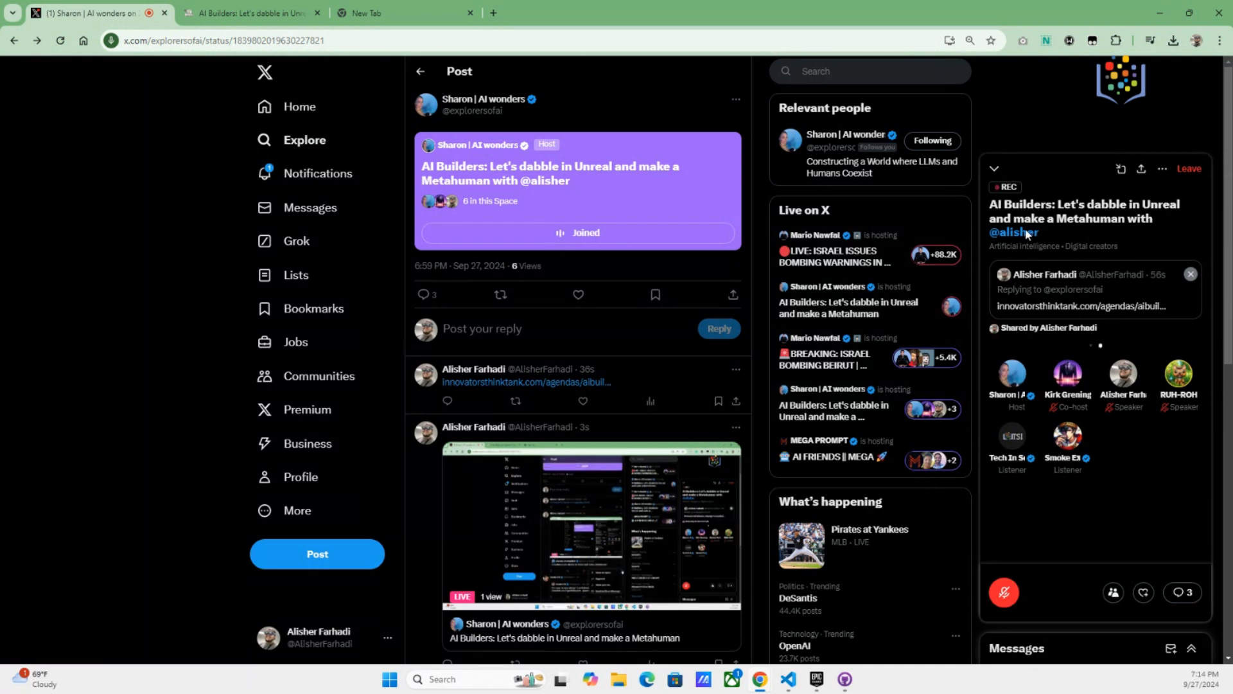
mouse_move(1021, 232)
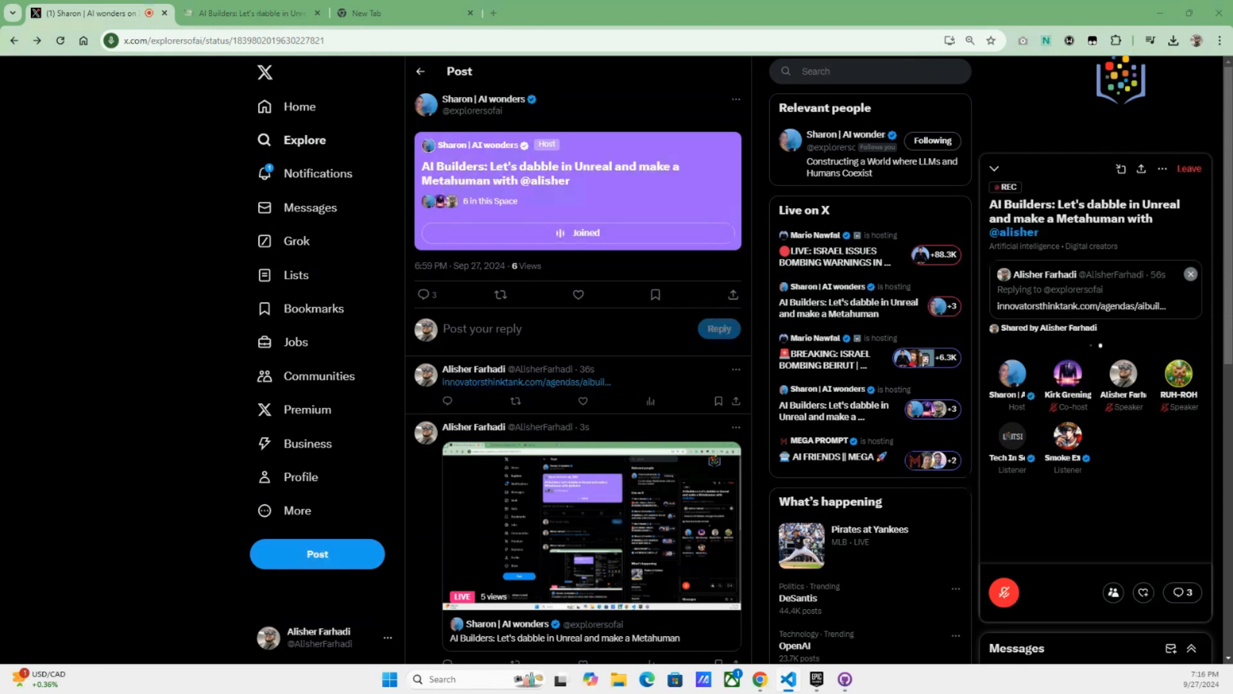
left_click(561, 680)
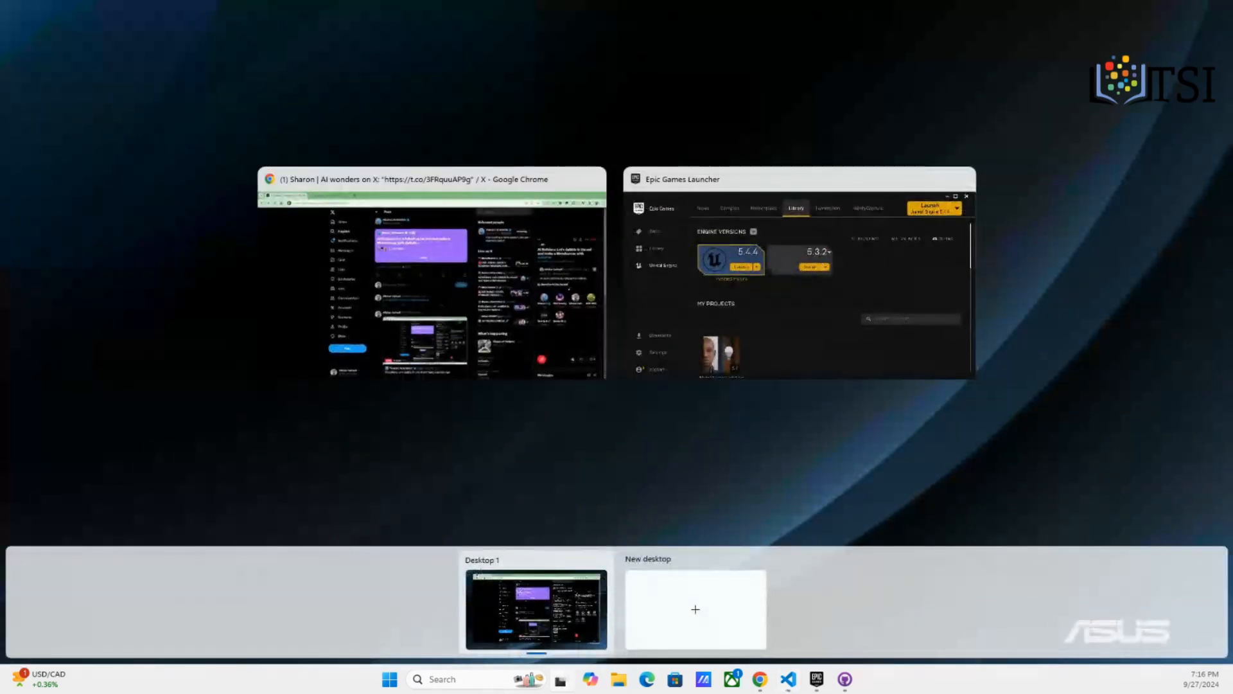
left_click(561, 679)
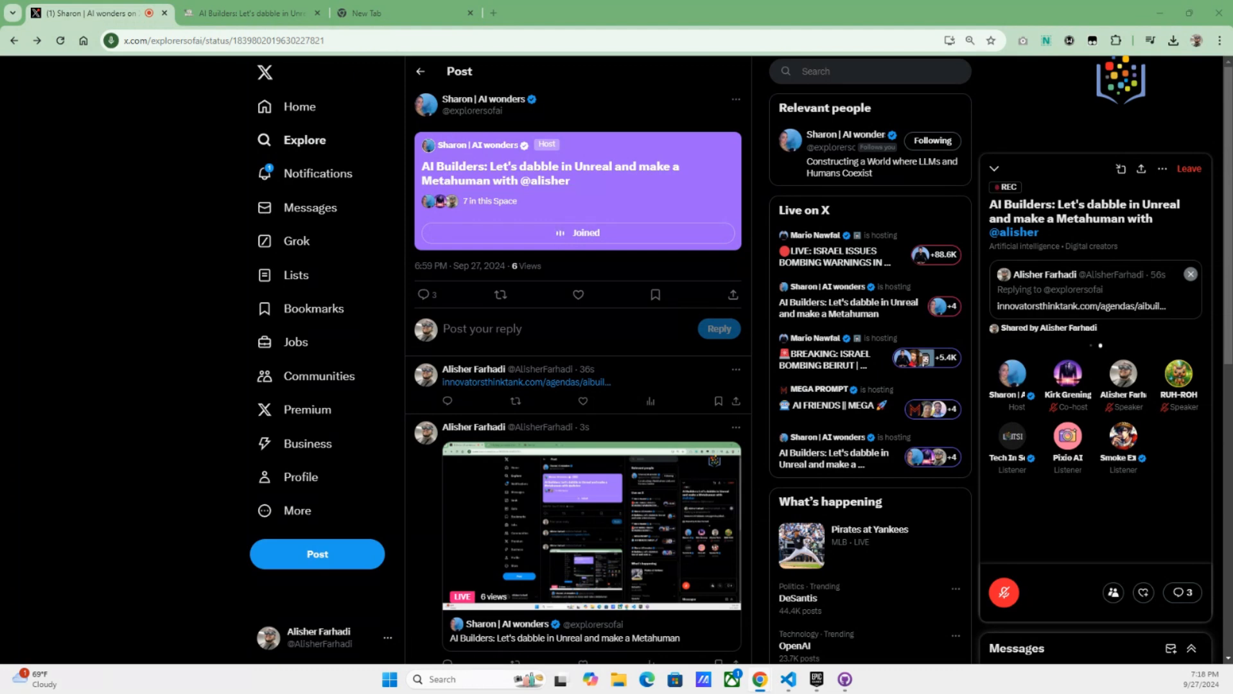
key("super+Tab")
key("super+Tab")
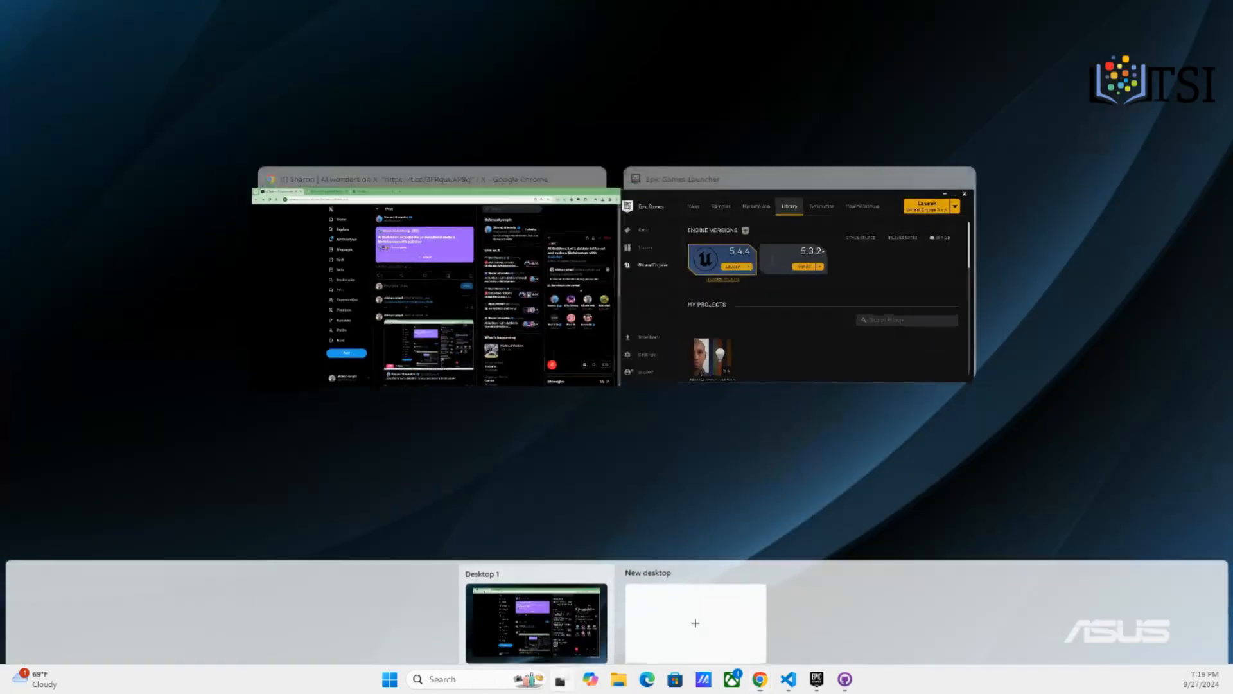
key("Escape")
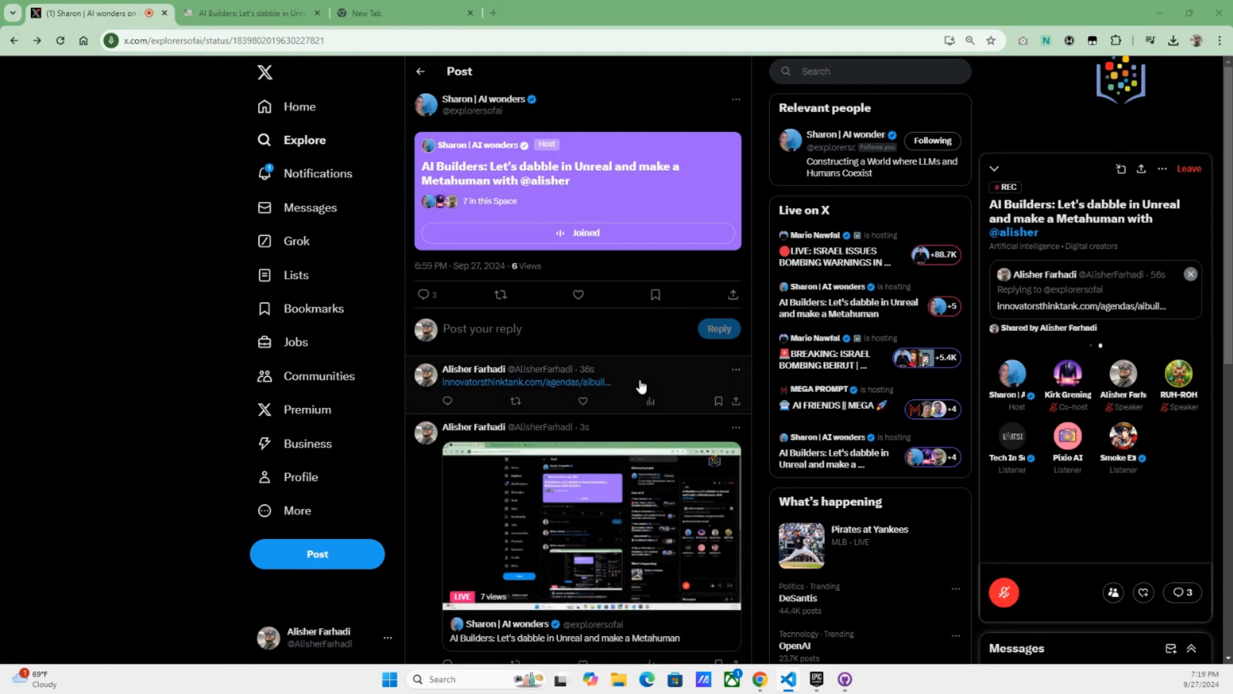
Reply to the Space post with the streamer's Twitch channel link and share the reply to the Space
scroll(640, 386, "down", 2)
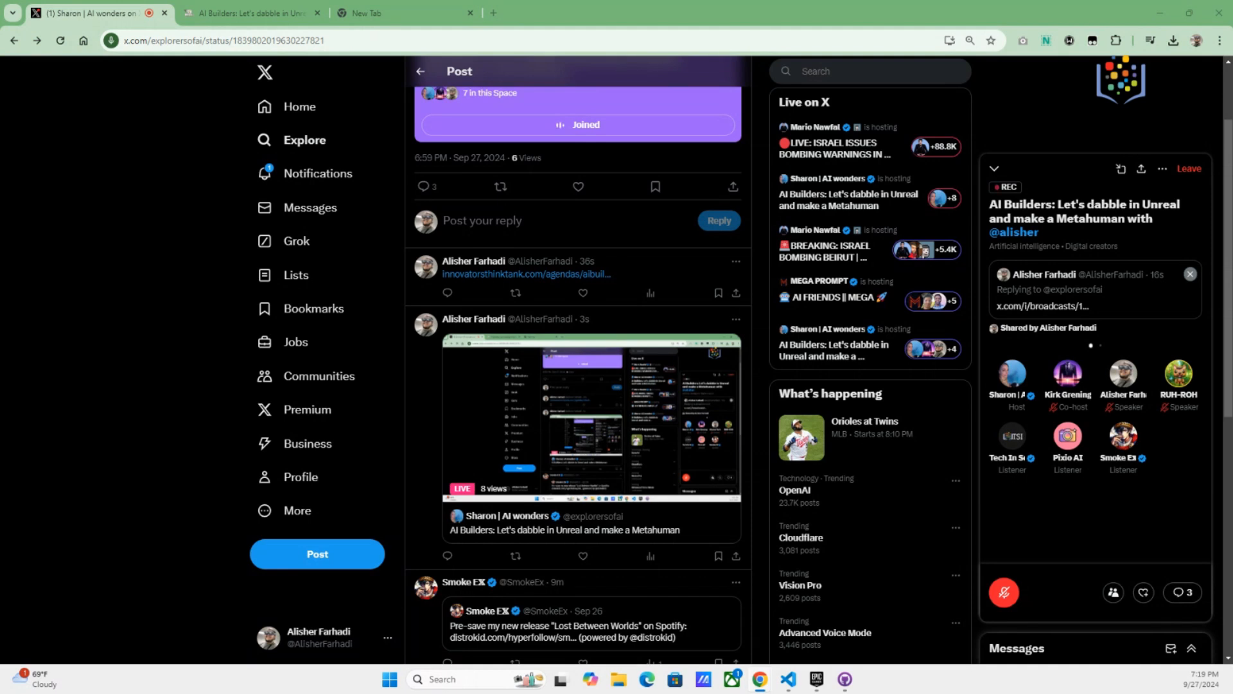
left_click(578, 221)
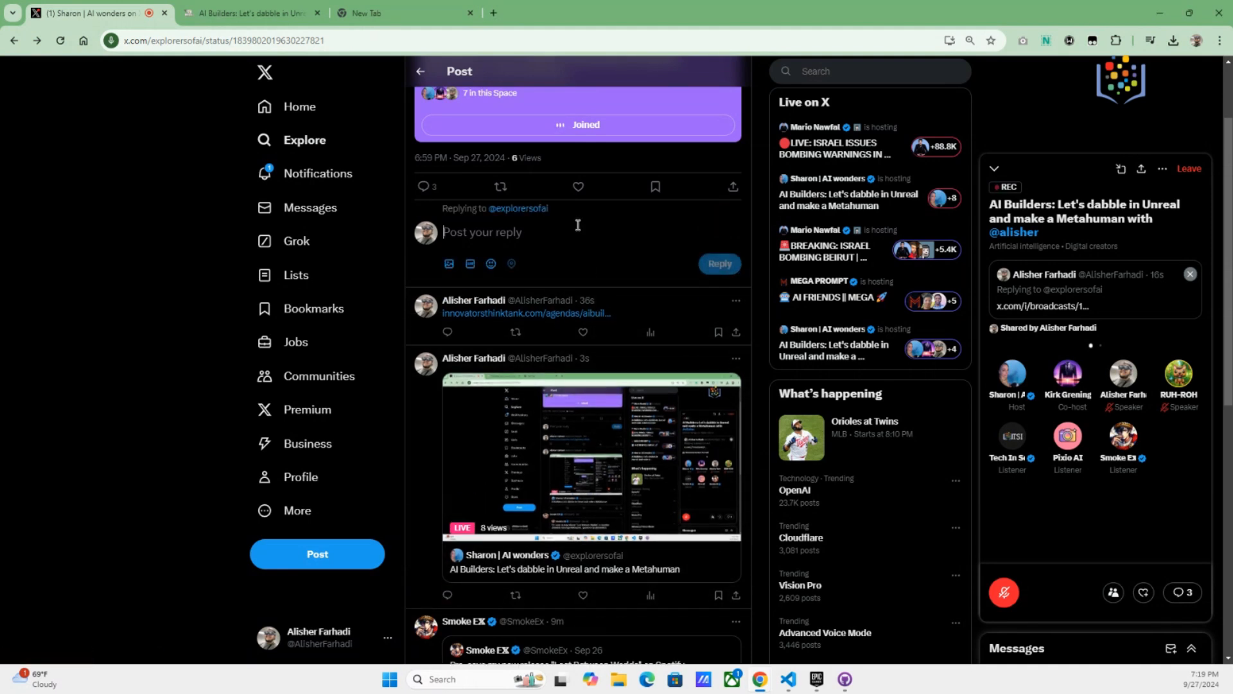
type("https://www.twitch.tv/afarhadi")
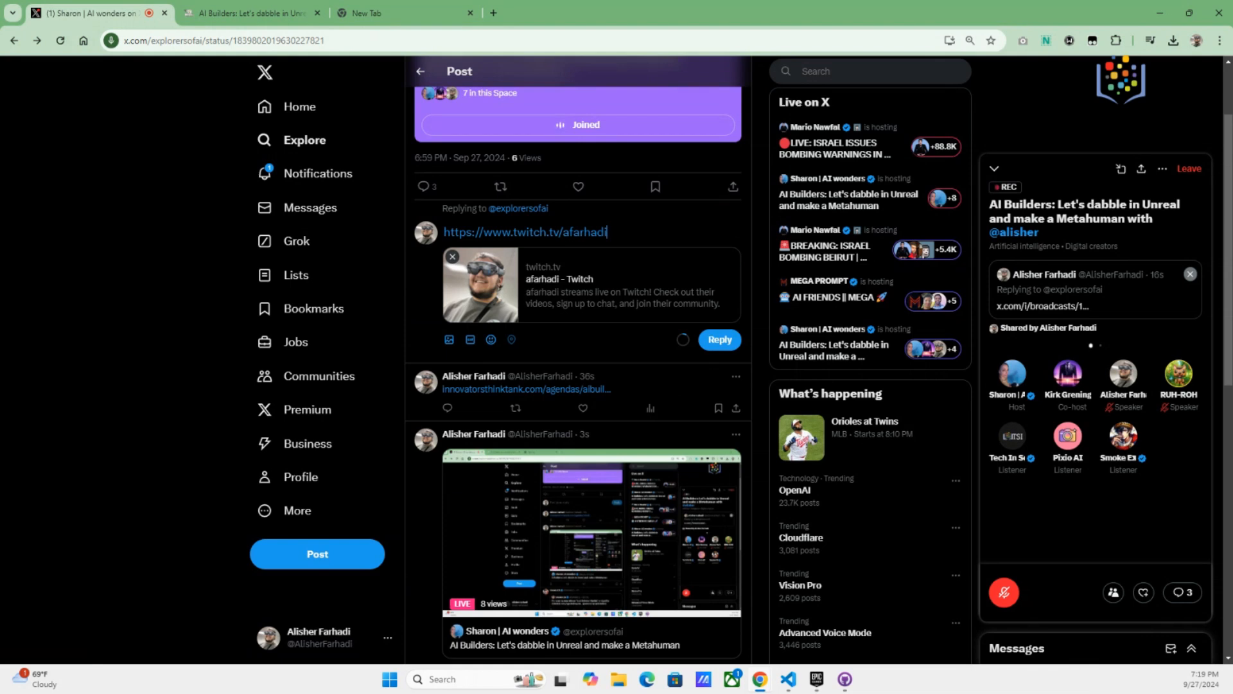
left_click(720, 341)
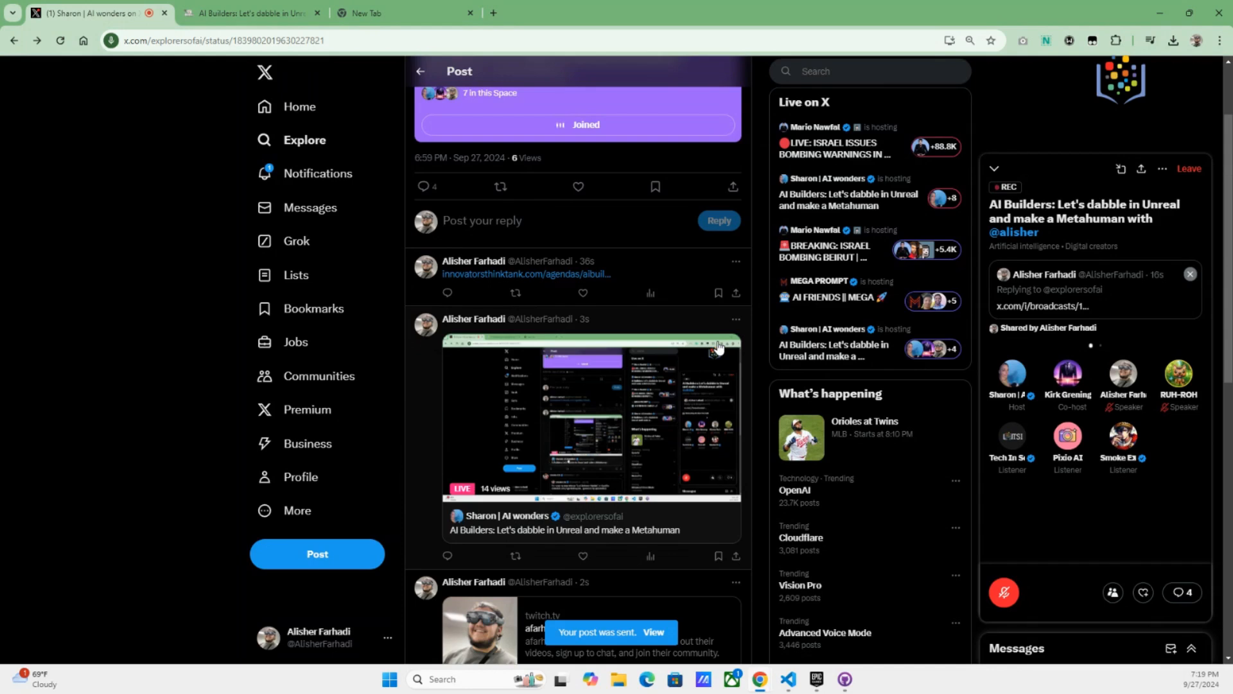
left_click(735, 292)
left_click(699, 306)
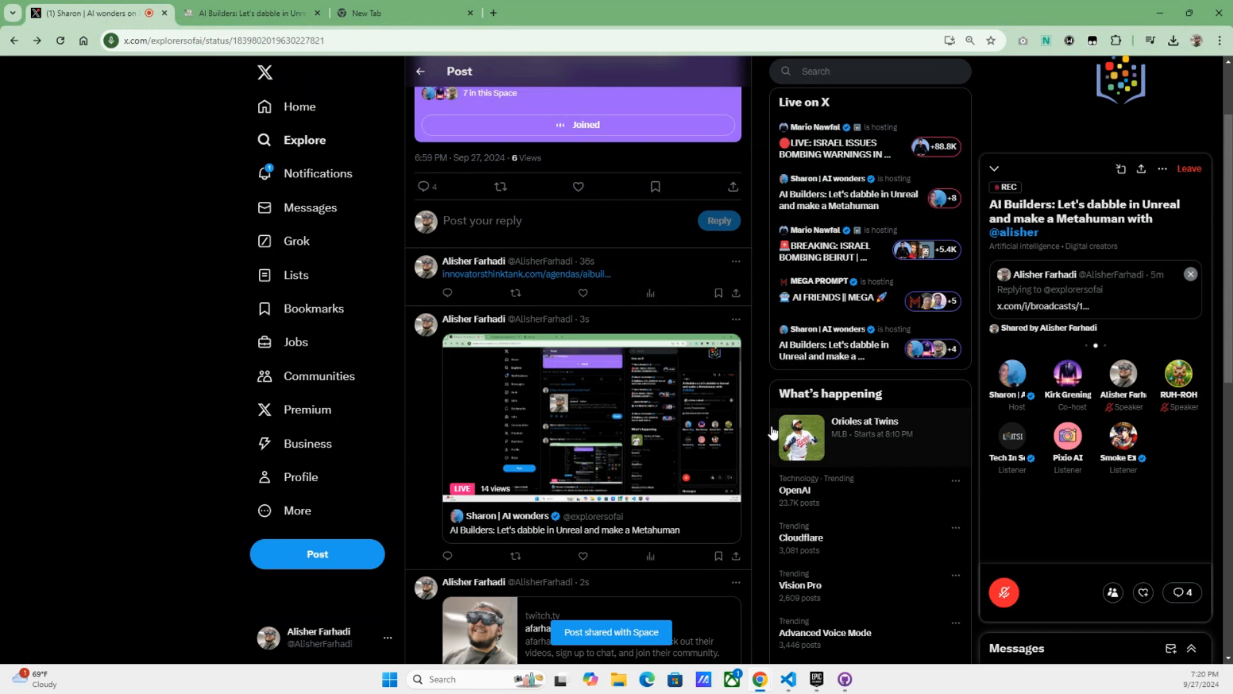
scroll(772, 432, "down", 1)
scroll(773, 431, "up", 3)
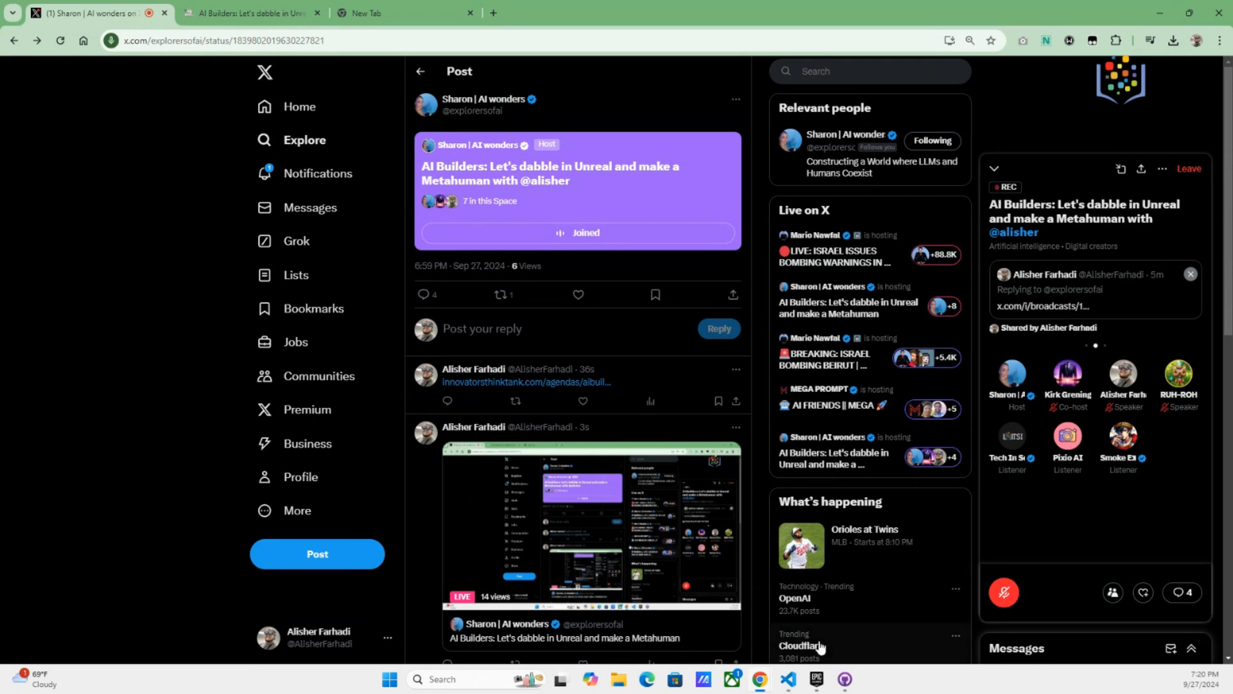
Switch to the Epic Games Launcher and look over the engine versions and projects in the Unreal Engine library
left_click(816, 679)
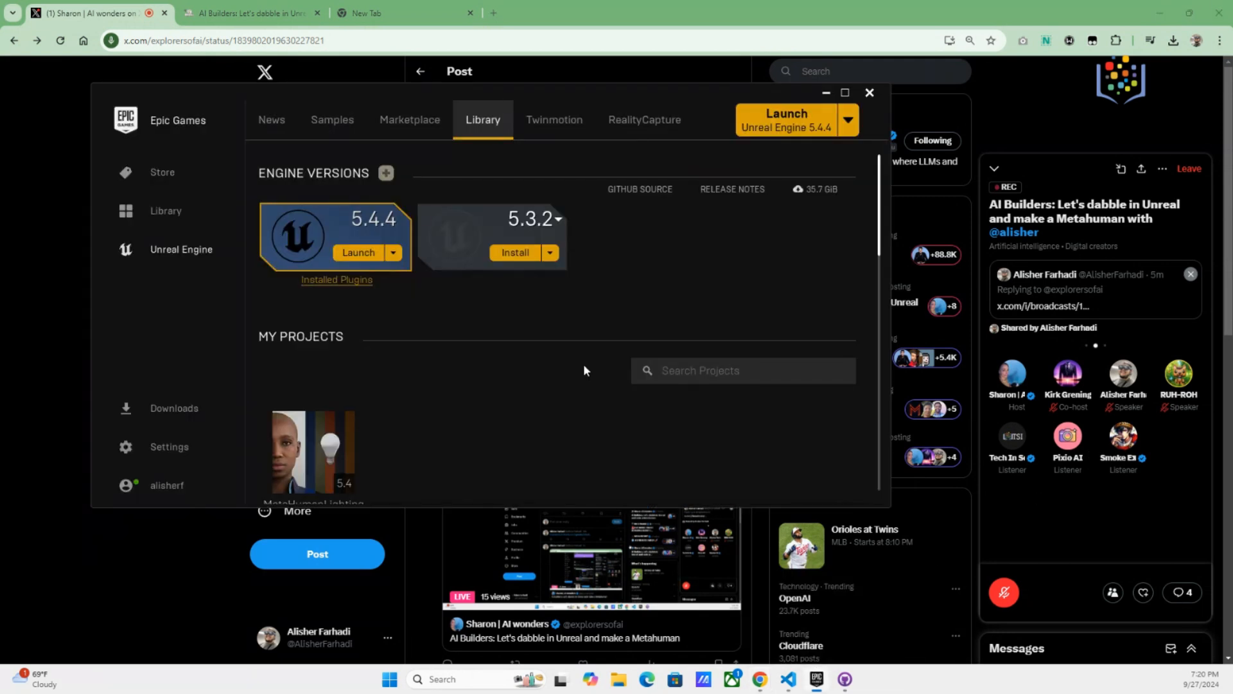
scroll(500, 361, "down", 5)
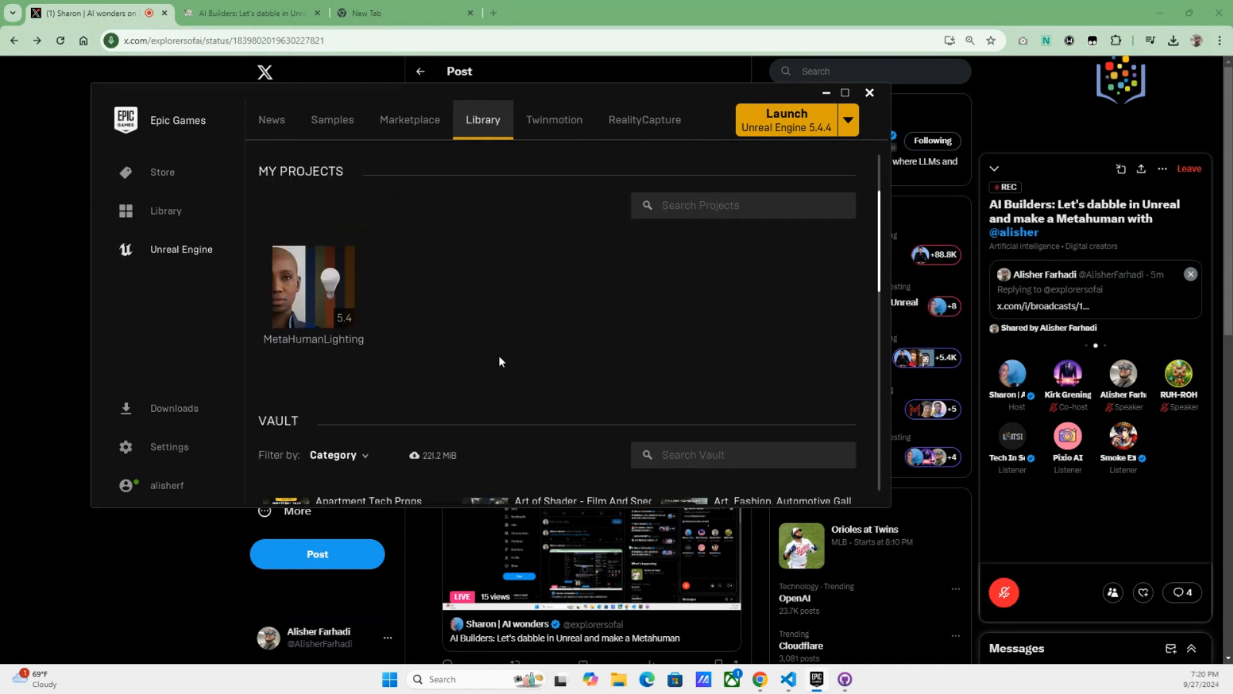
scroll(500, 359, "up", 5)
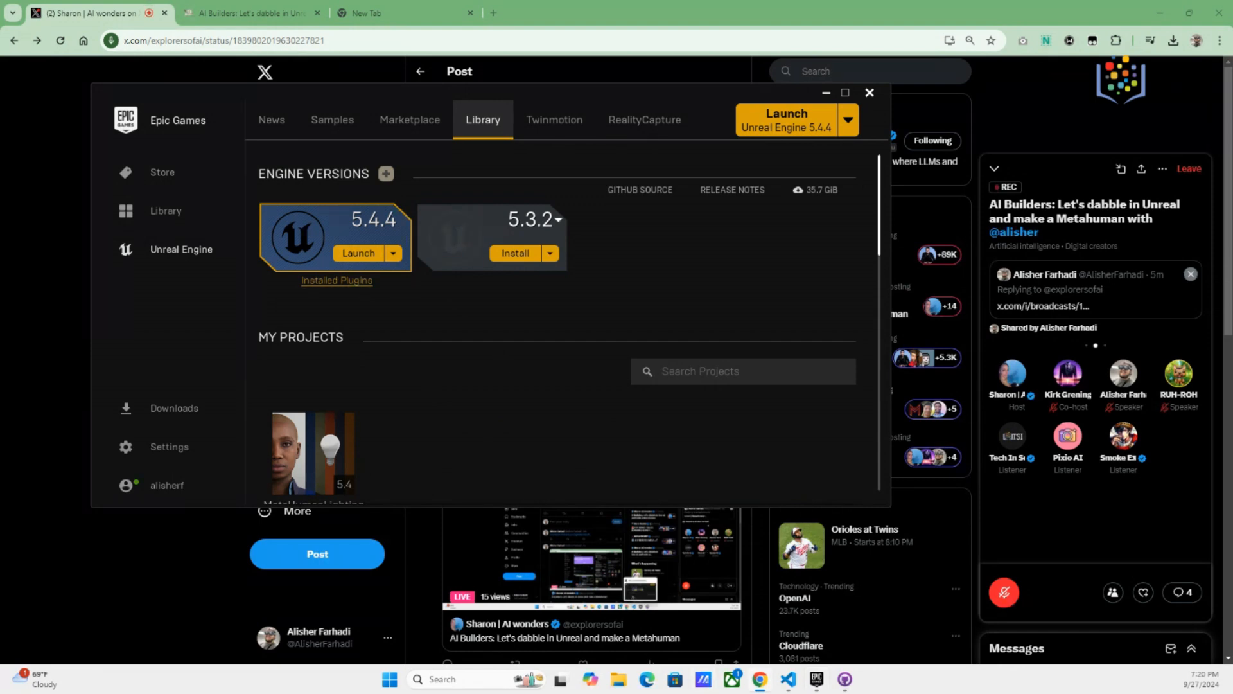
key("super+Tab")
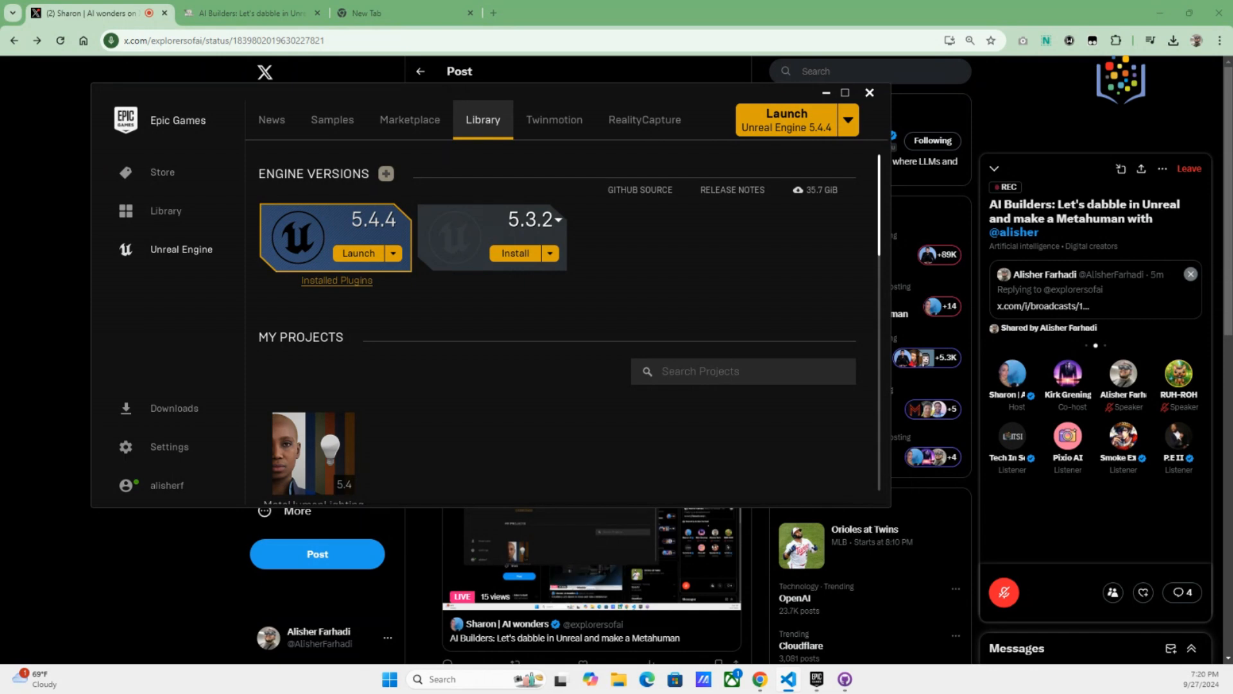
left_click(561, 679)
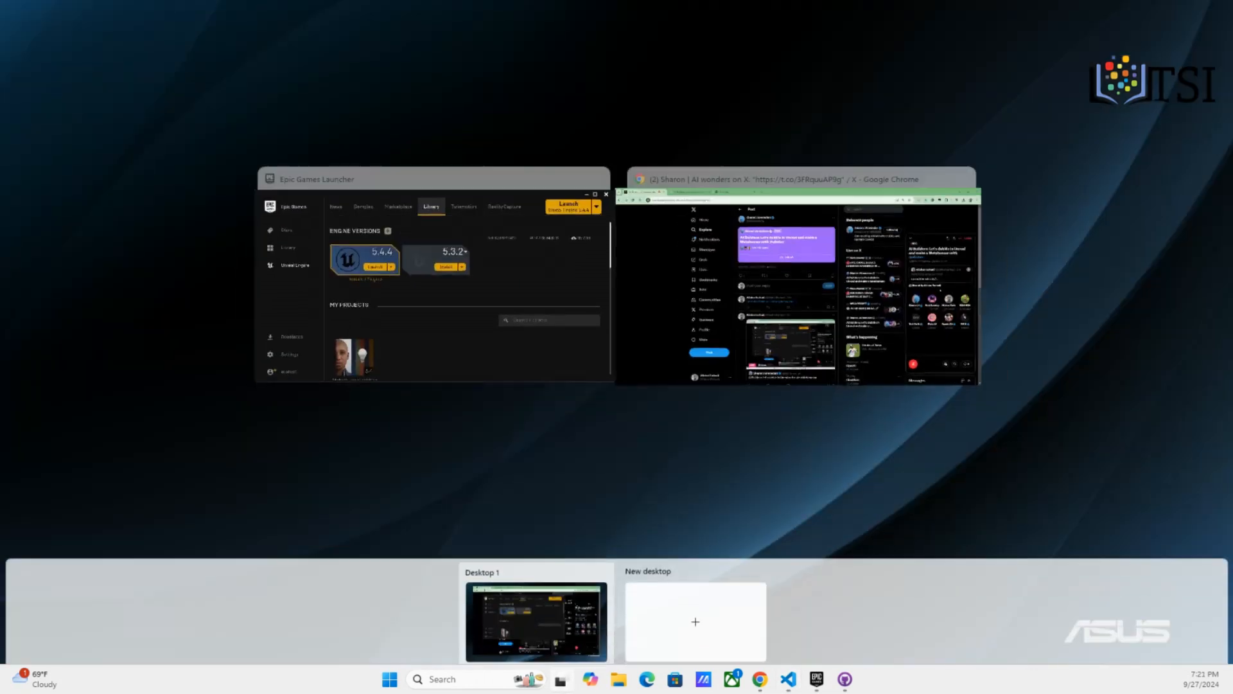
key("Escape")
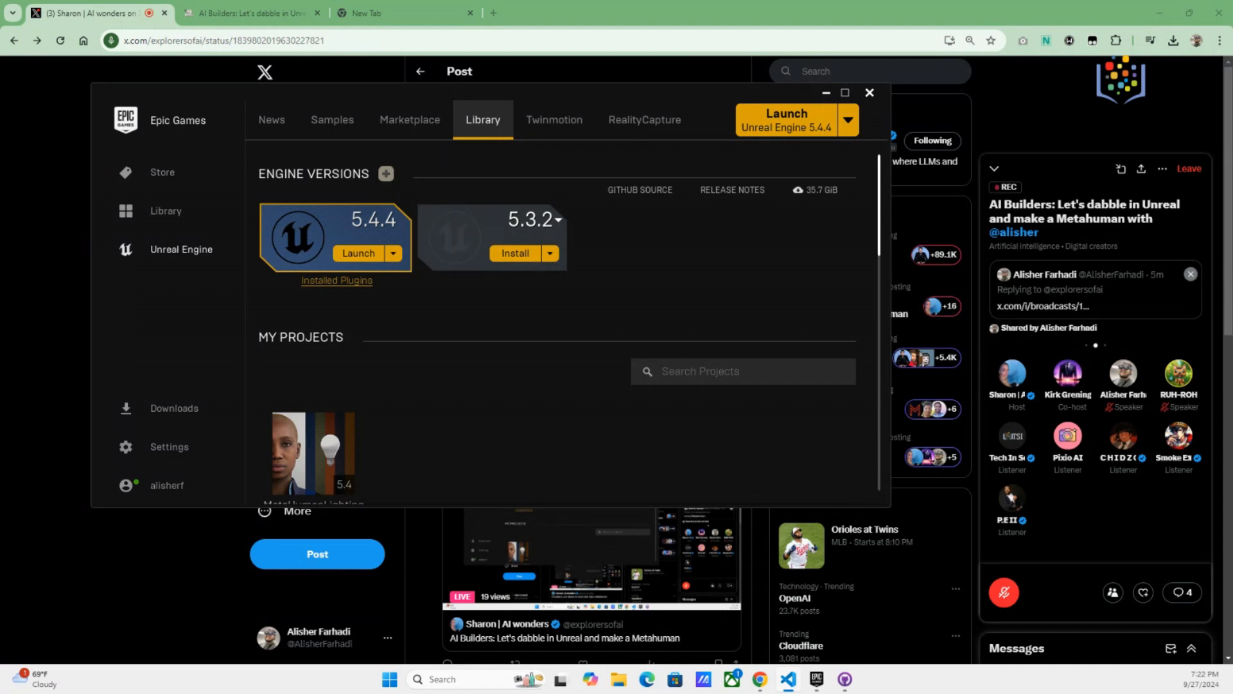
scroll(457, 362, "down", 3)
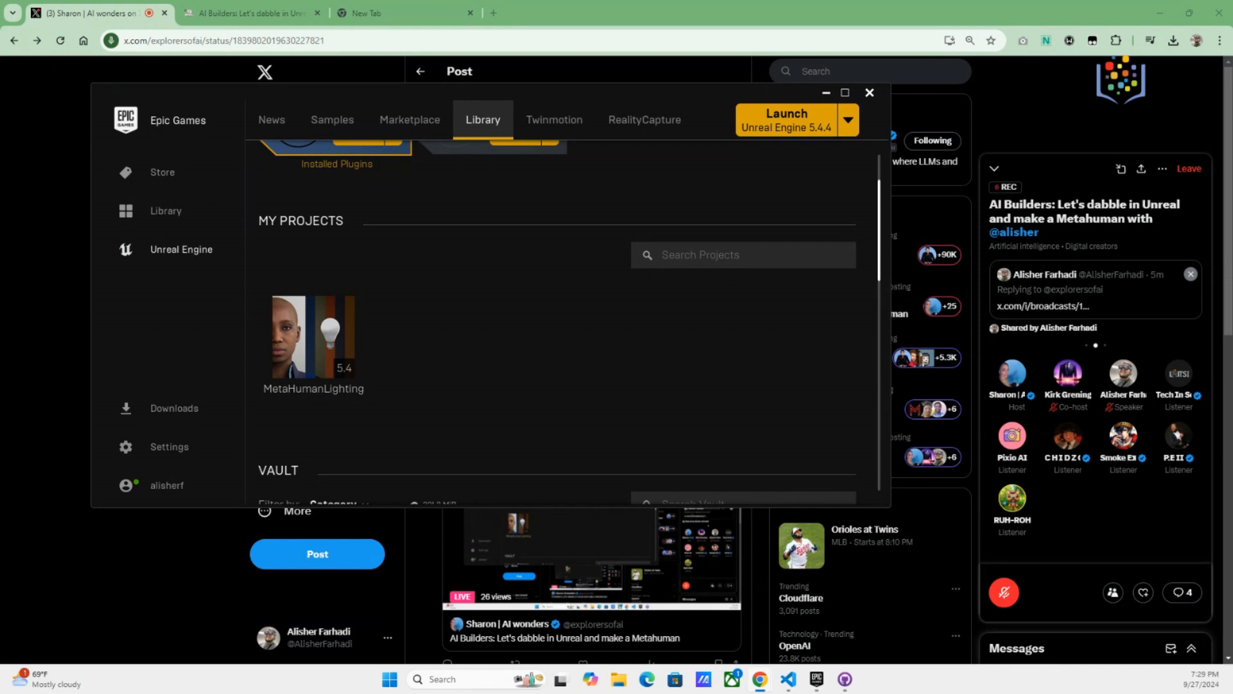
key("super+Tab")
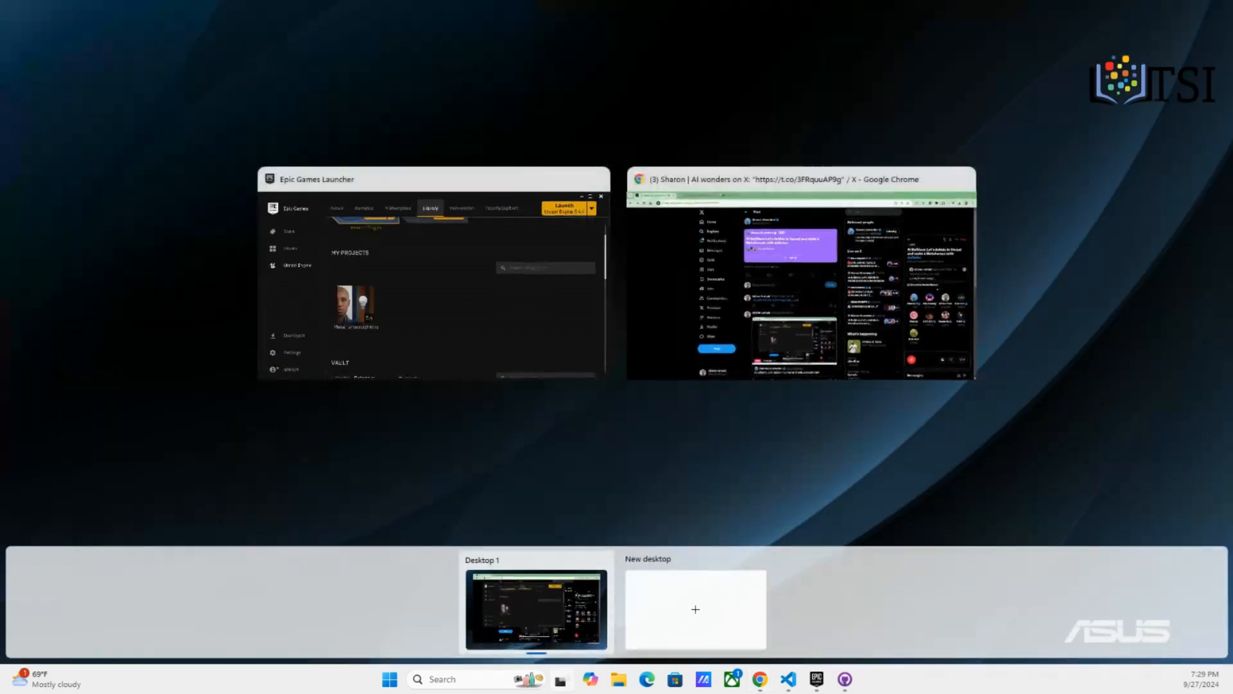
key("Return")
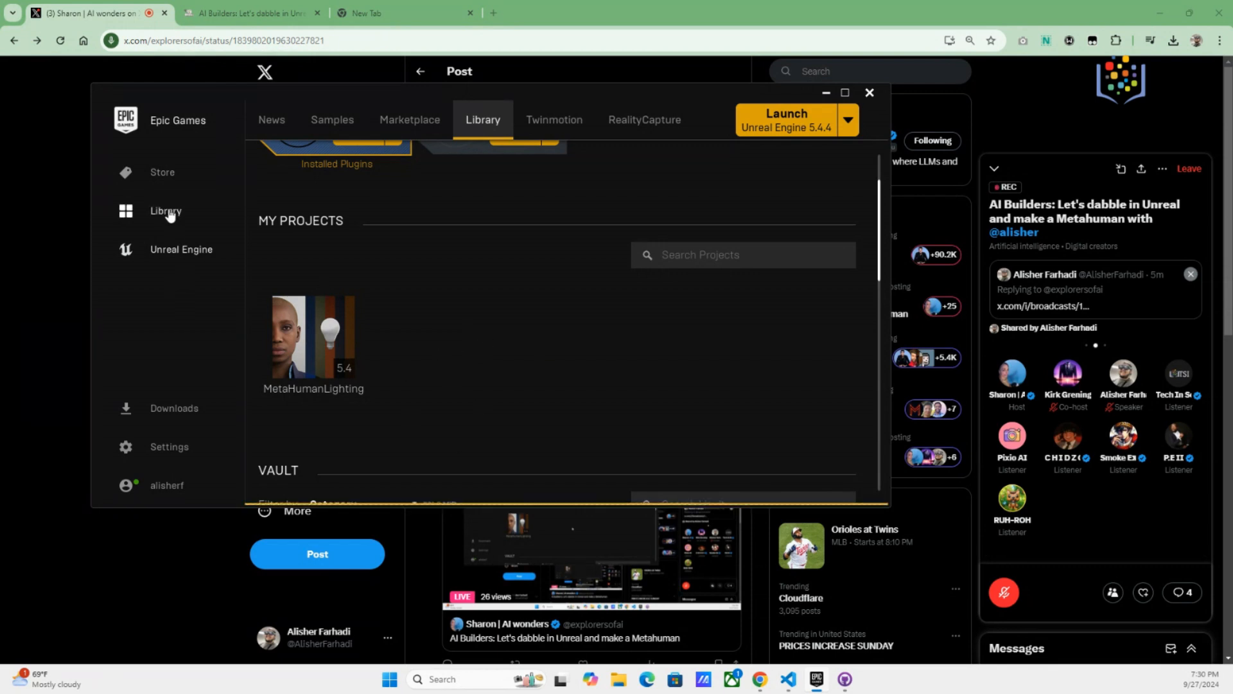
Check which plugins are installed for Unreal Engine 5.4.4, close the list and move the launcher window lower
left_click(181, 258)
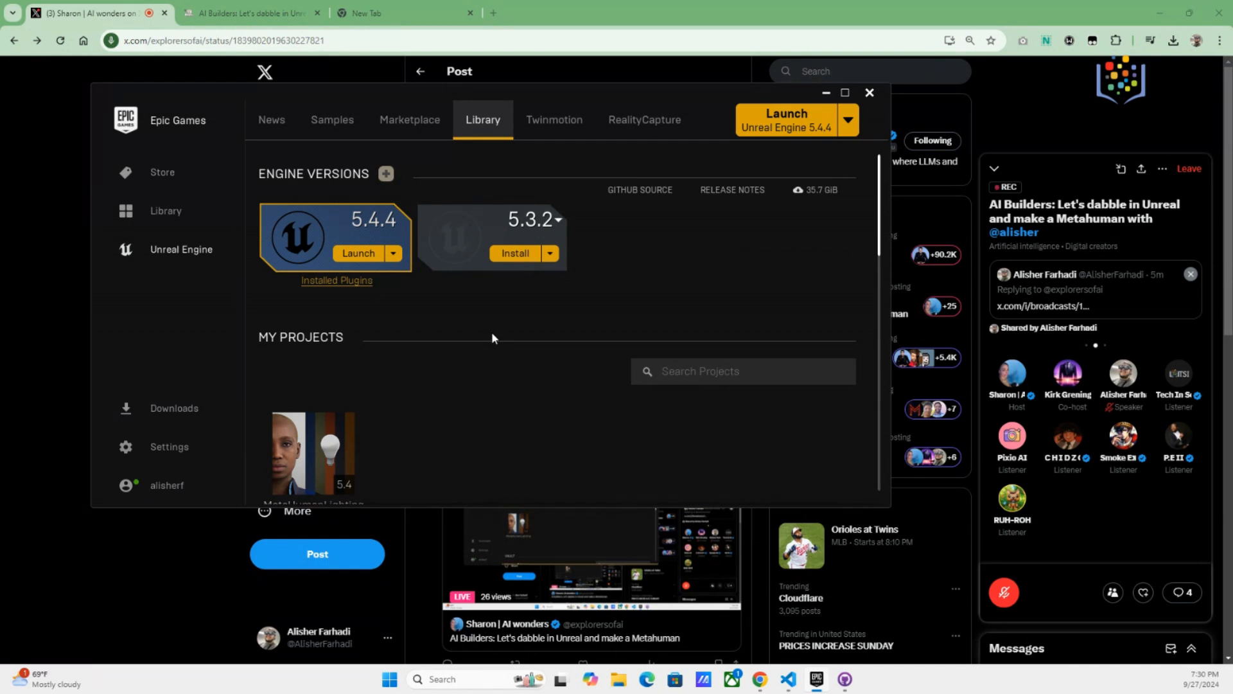
left_click(337, 281)
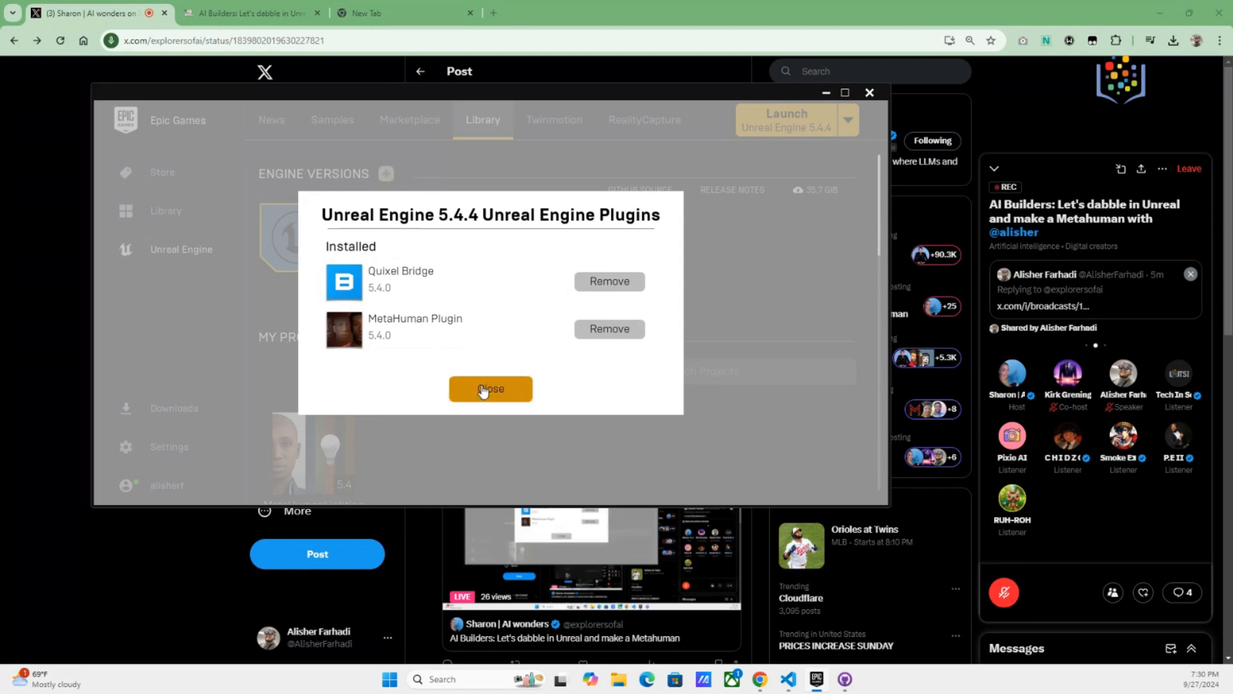
left_click(514, 383)
left_click_drag(329, 110, 339, 152)
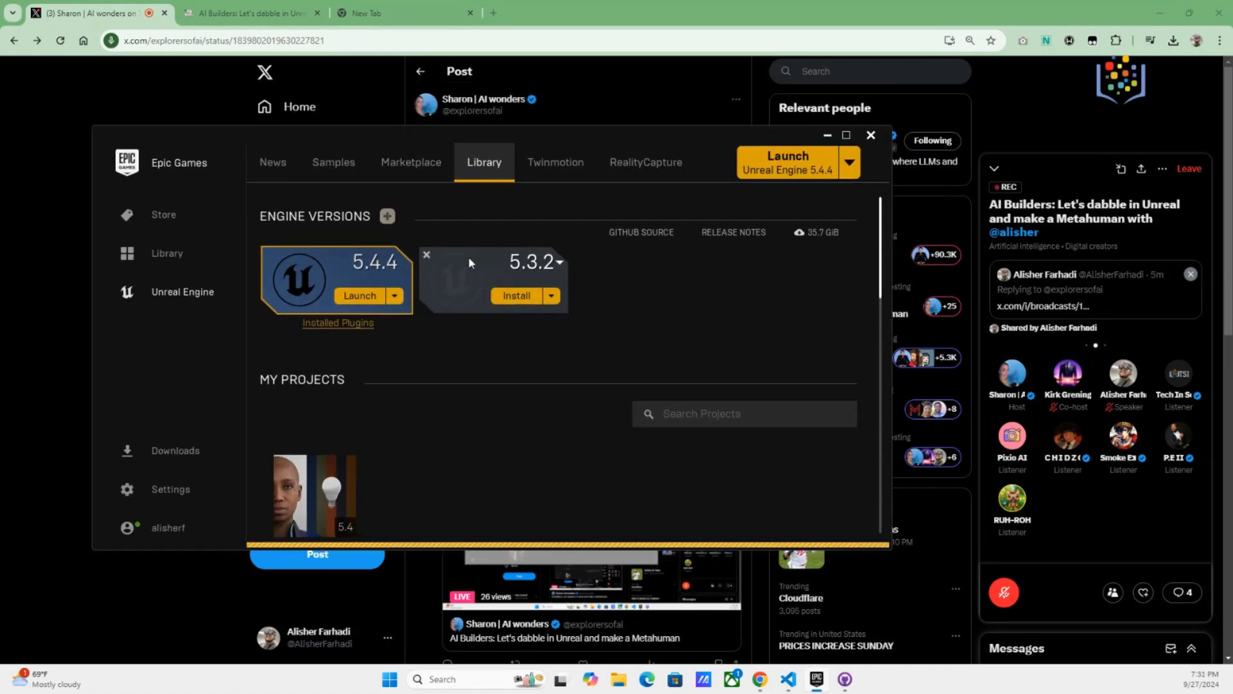
Search the Unreal Engine Marketplace for "metahuman"
left_click(411, 162)
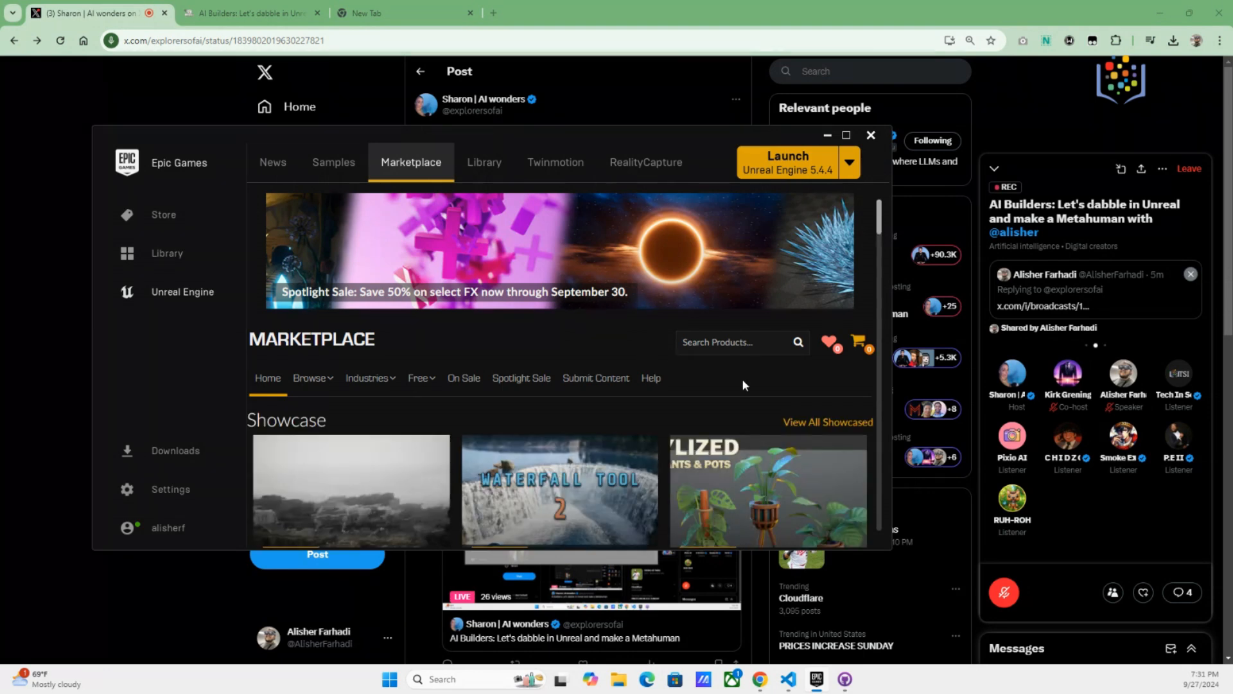
scroll(741, 379, "down", 3)
scroll(742, 340, "up", 3)
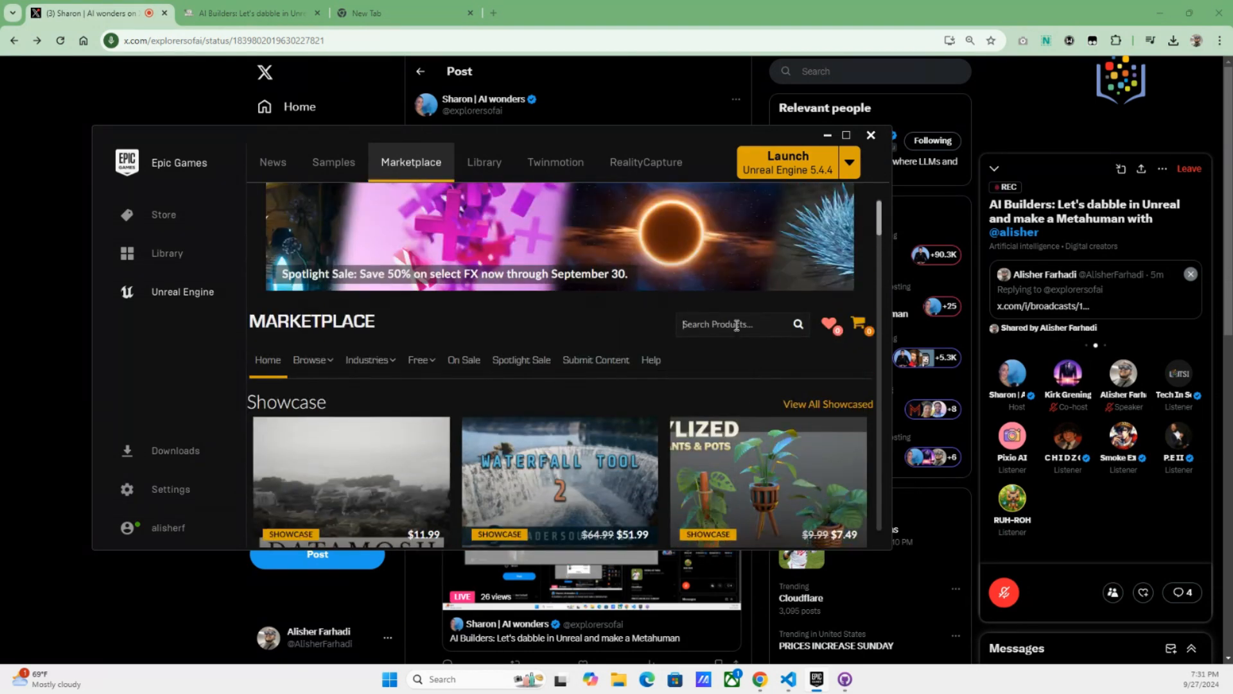
type("metaman")
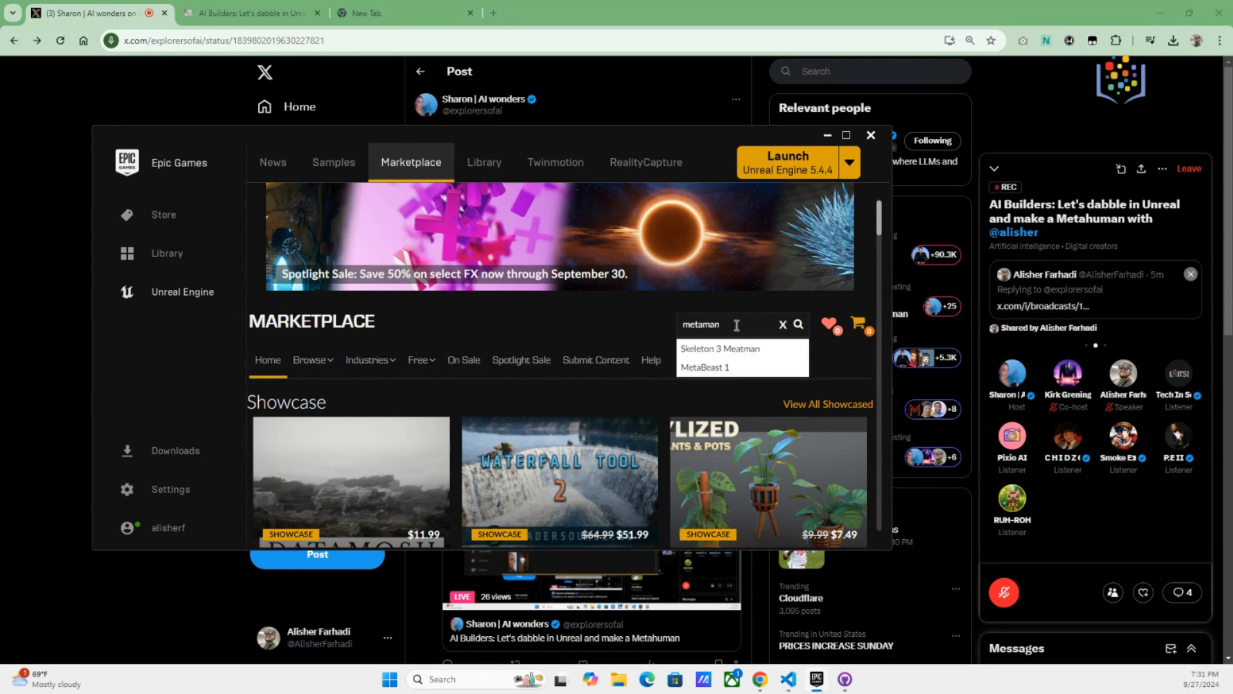
key("BackSpace")
key("BackSpace")
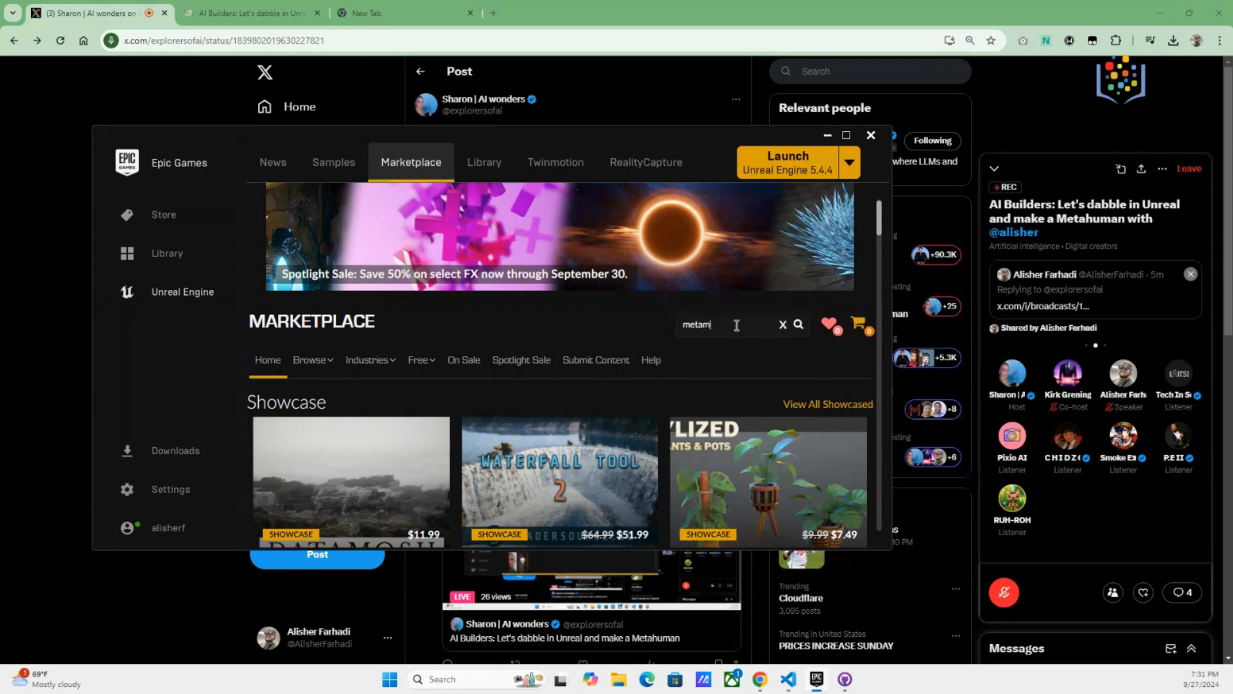
type("a")
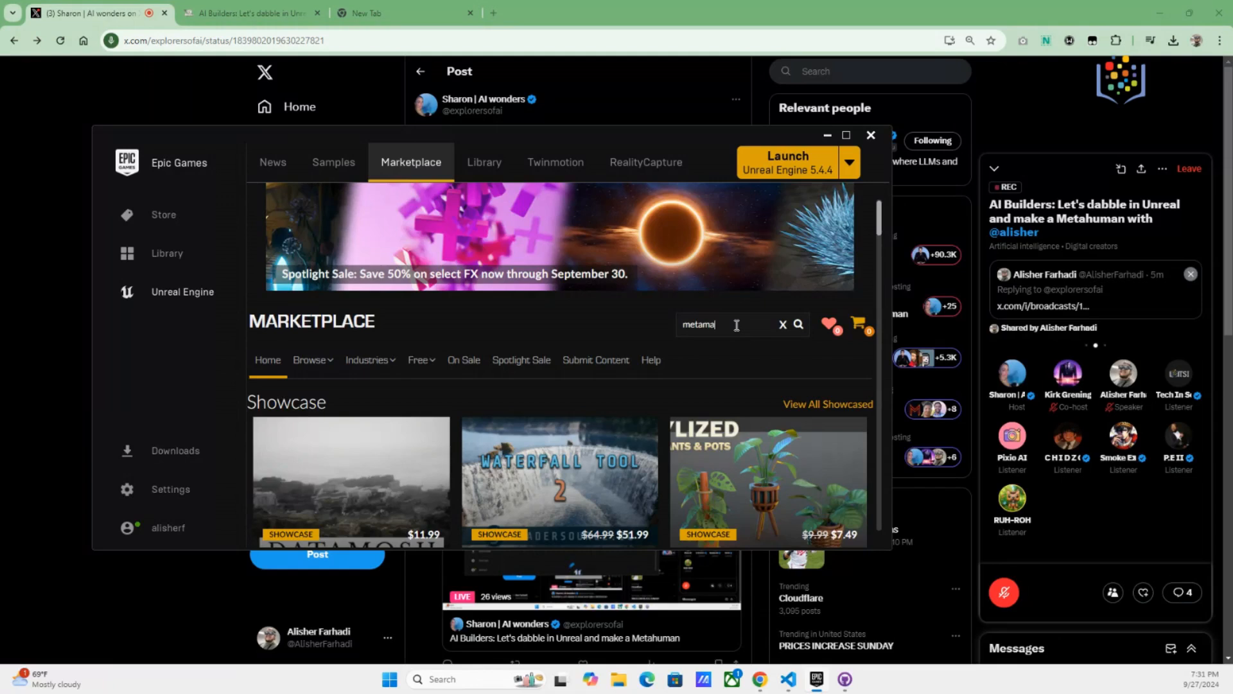
type("n")
left_click(799, 325)
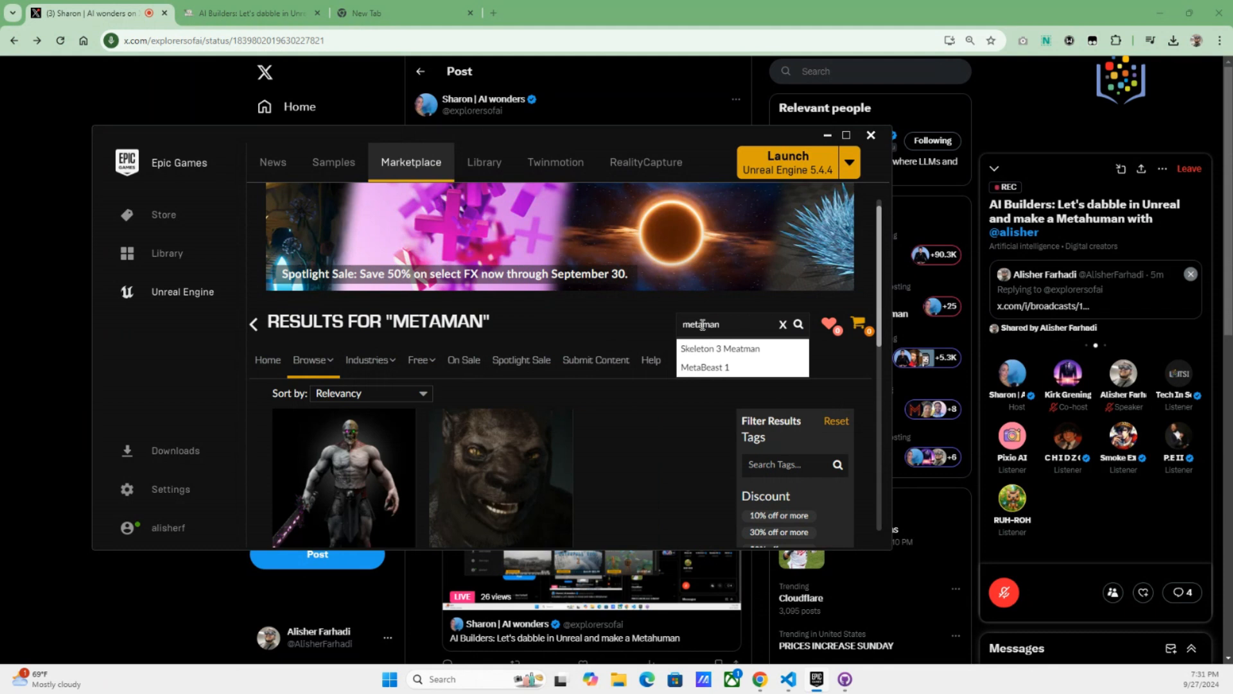
type("hu")
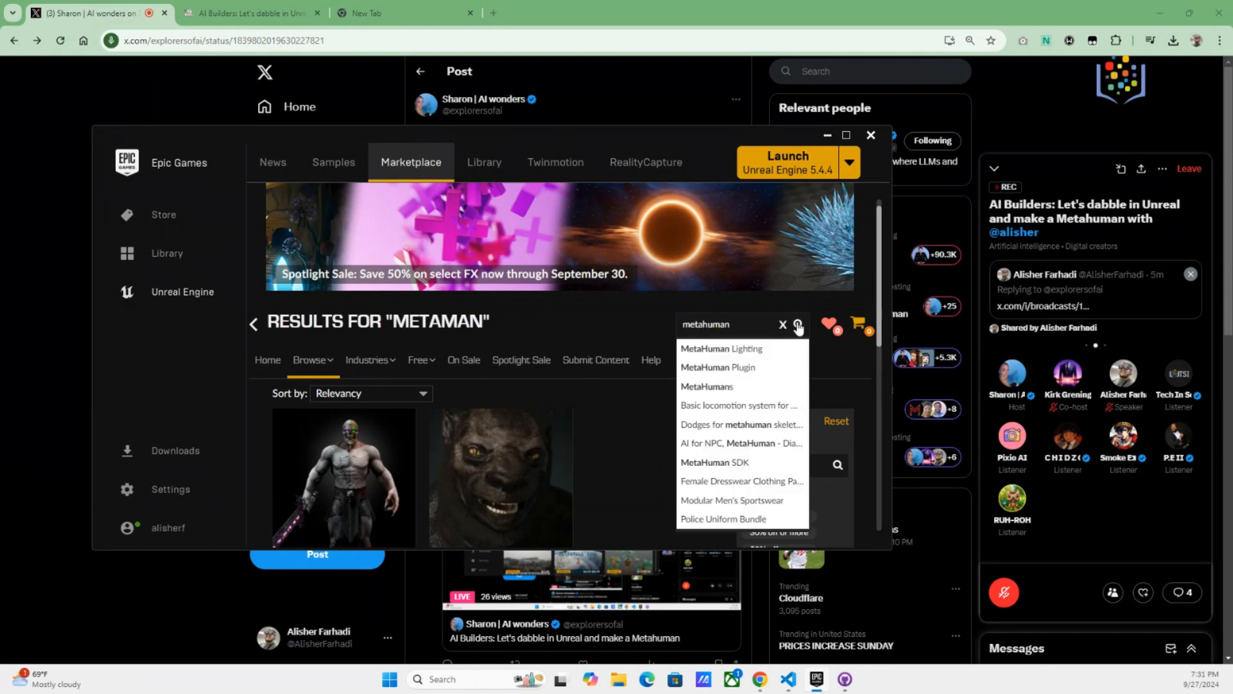
key("Return")
Look over the MetaHuman search results, including MetaHuman Lighting, MetaHuman Plugin and MetaHumans, with the search suggestions dismissed
scroll(455, 379, "down", 2)
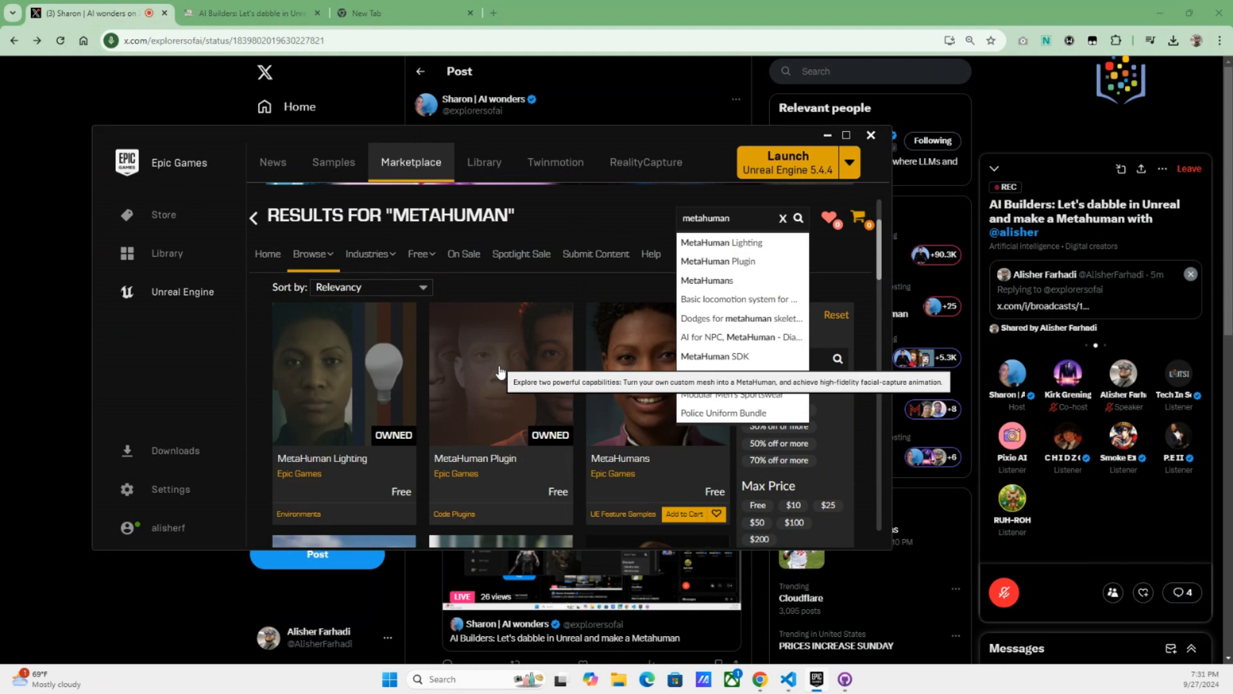
scroll(366, 375, "down", 2)
scroll(366, 376, "up", 1)
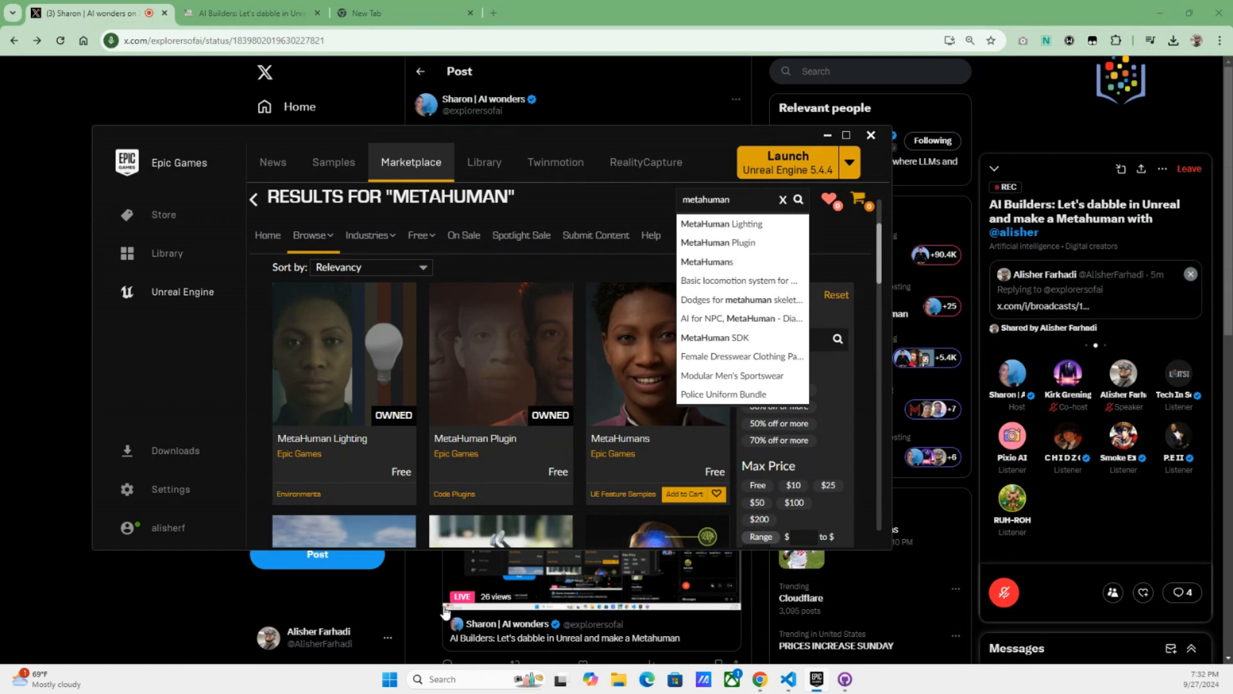
left_click(611, 202)
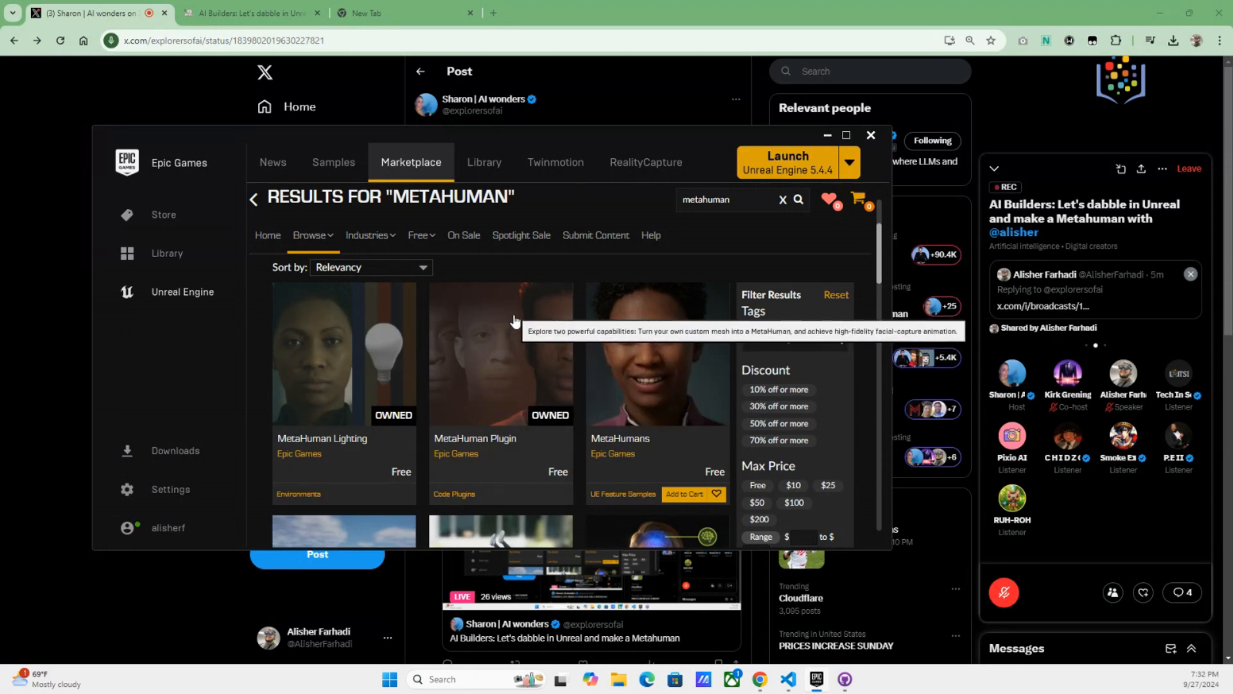
scroll(515, 320, "down", 5)
scroll(514, 319, "up", 10)
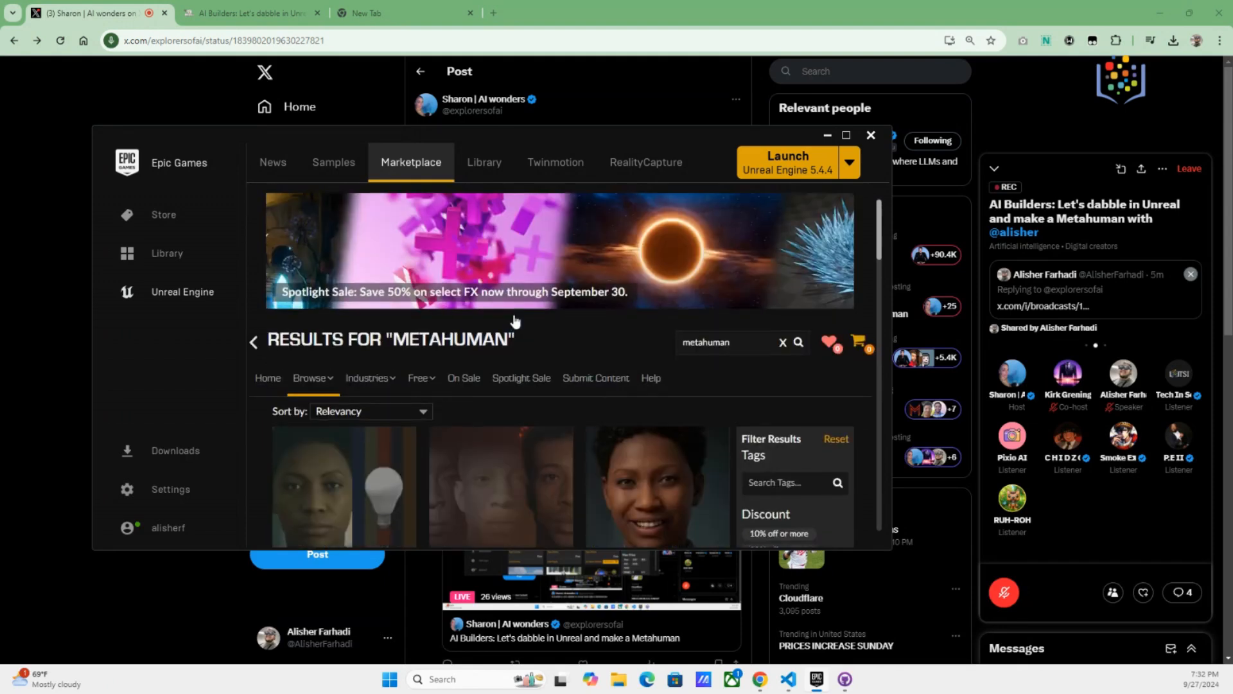
scroll(515, 319, "down", 5)
scroll(514, 320, "up", 3)
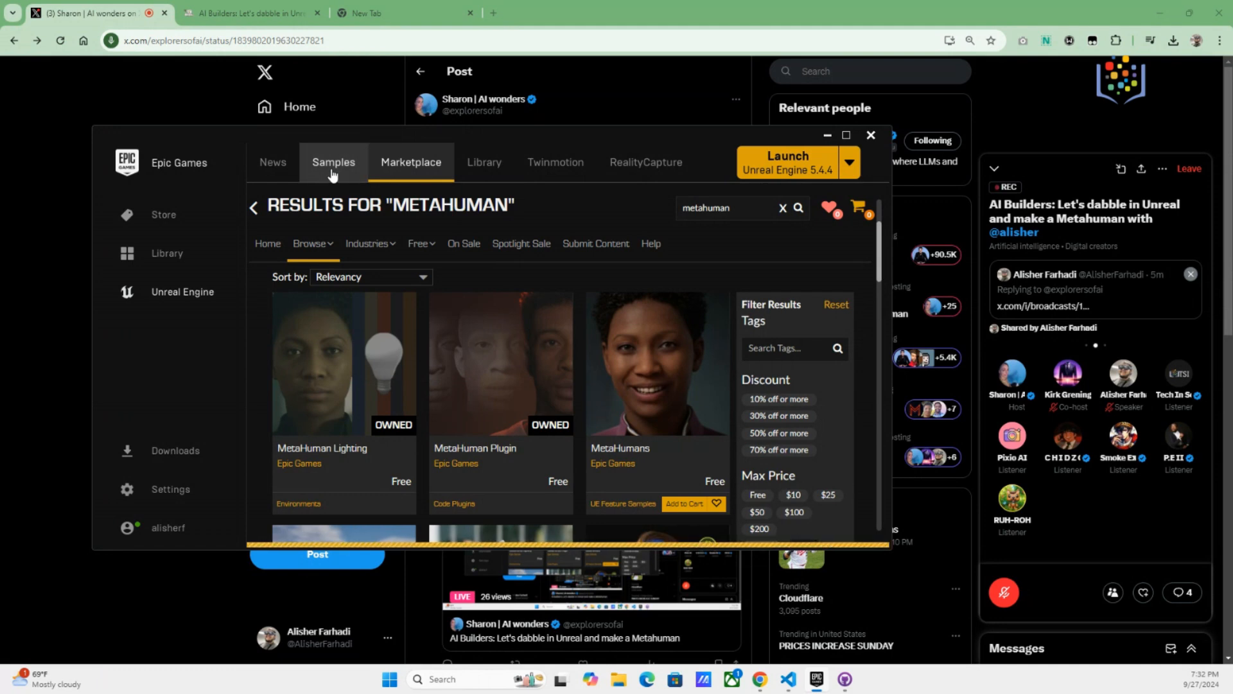
Browse the Unreal Engine sample projects, including the UE Feature Samples and the MetaHumans sample
left_click(329, 164)
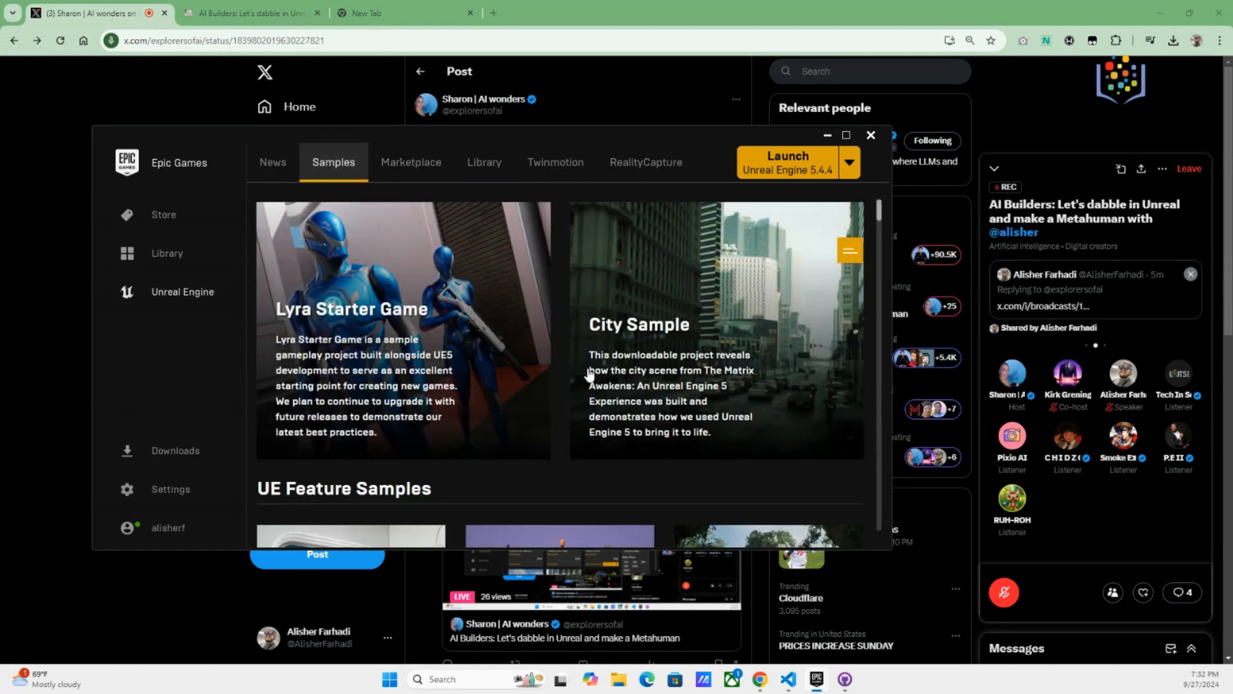
scroll(589, 374, "down", 5)
scroll(590, 374, "up", 1)
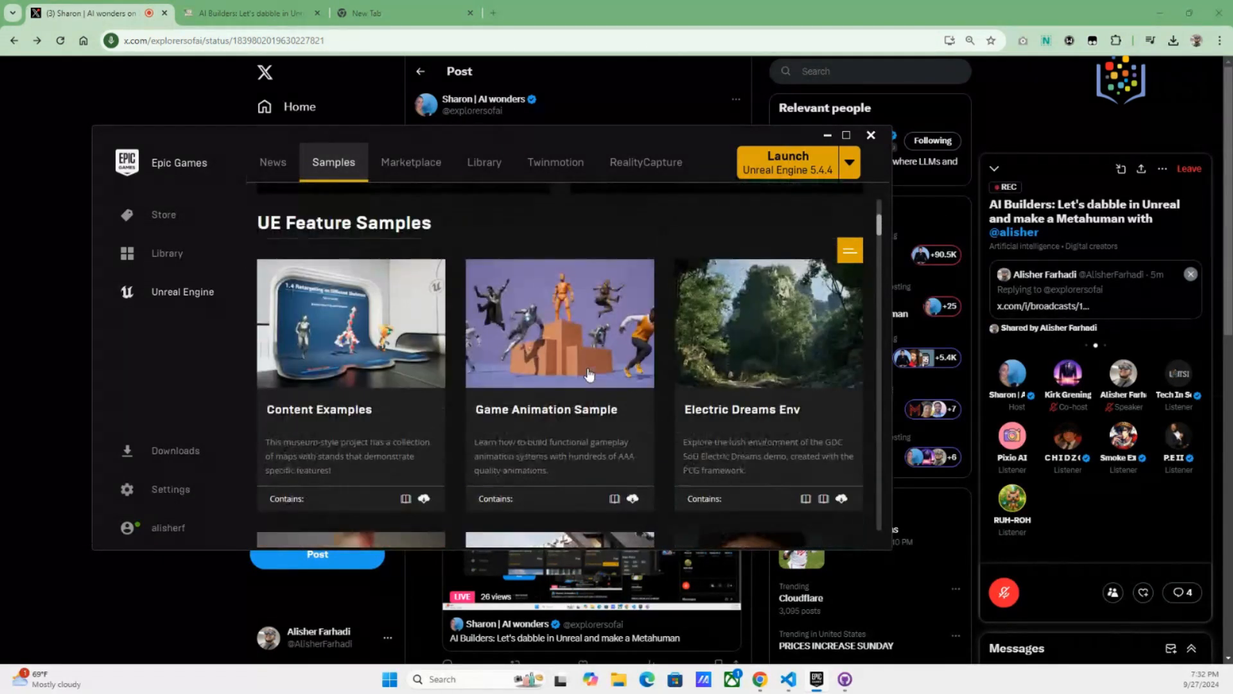
scroll(589, 374, "down", 3)
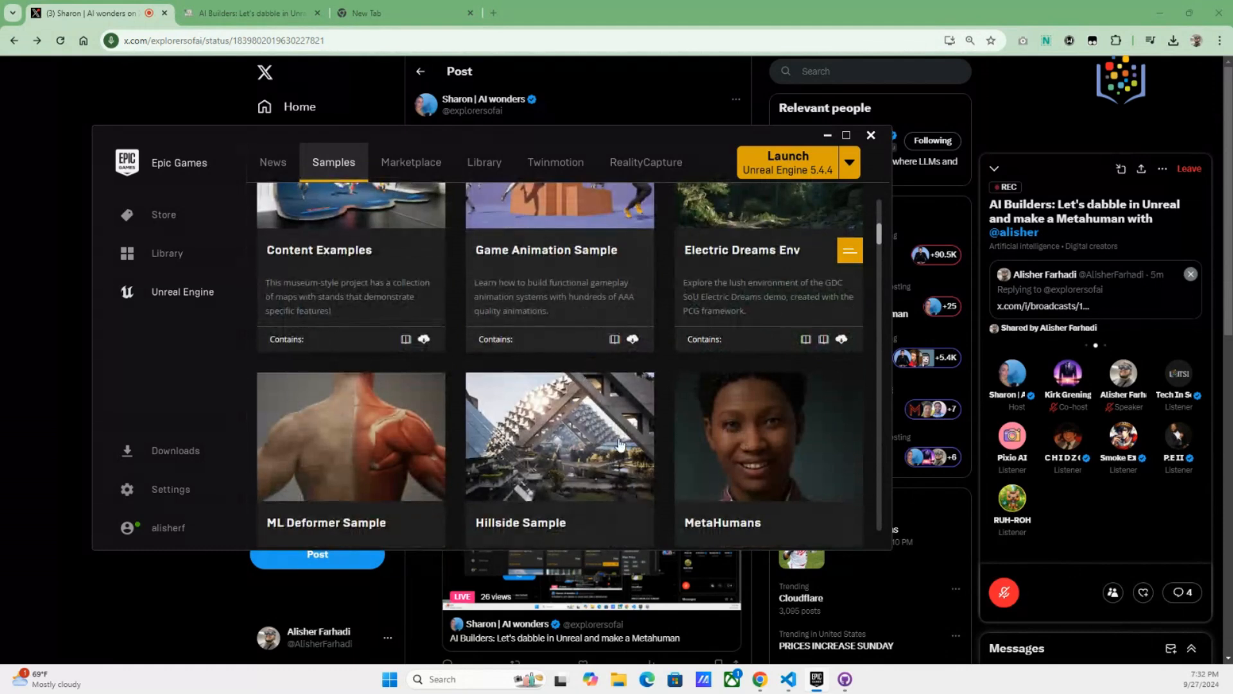
scroll(632, 445, "down", 2)
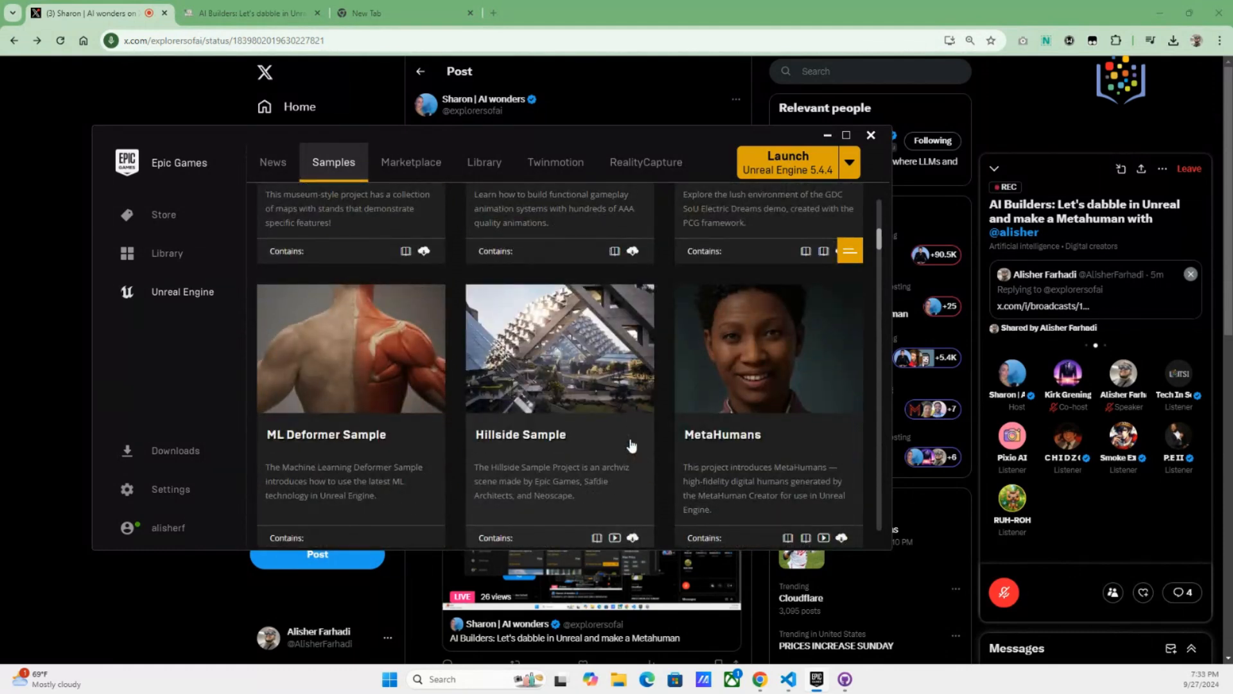
scroll(632, 445, "down", 5)
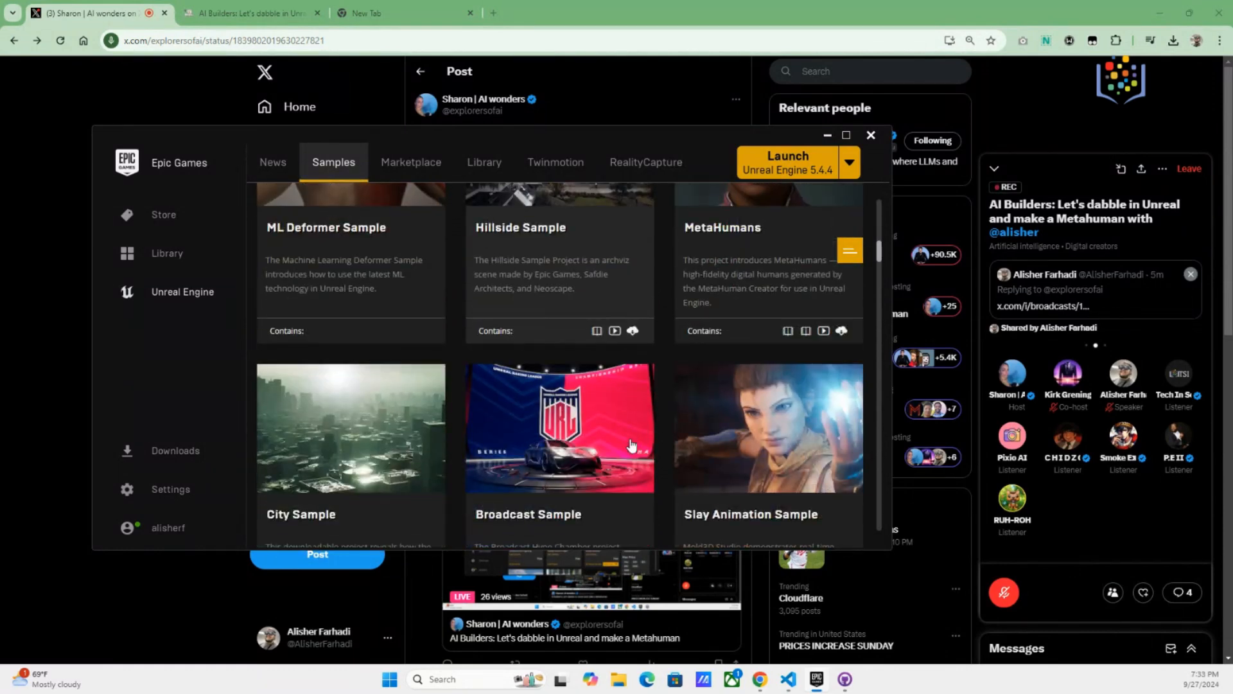
scroll(632, 444, "down", 10)
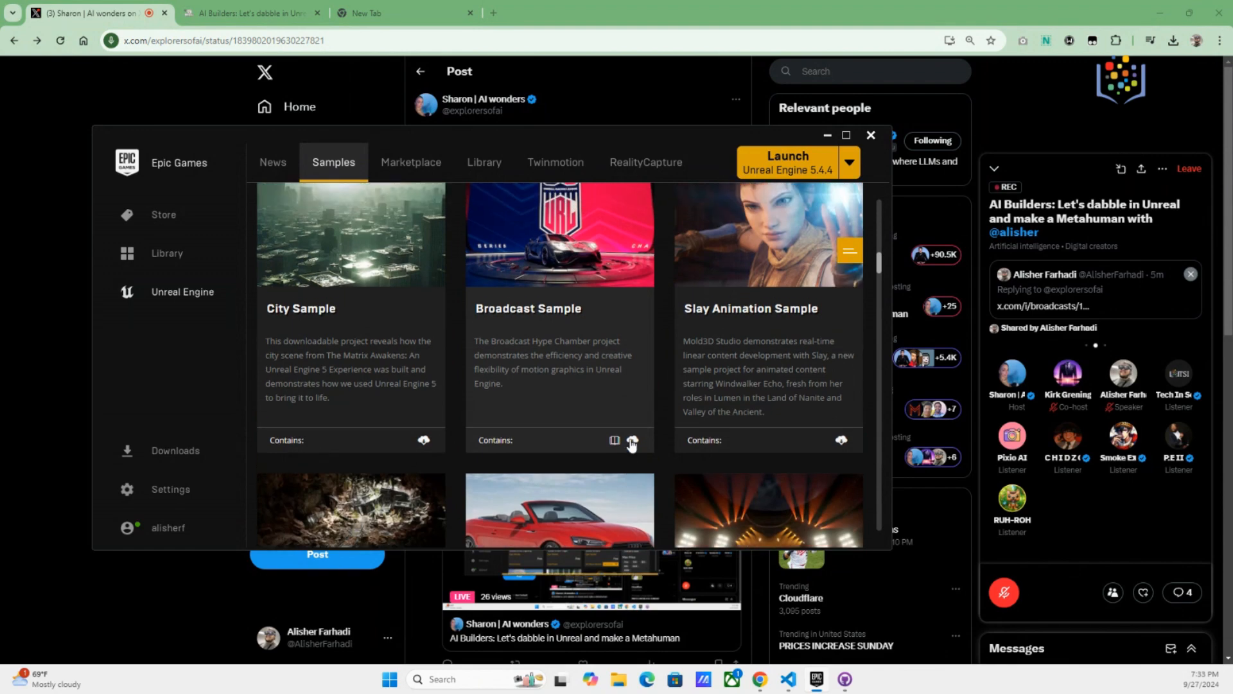
scroll(632, 445, "up", 20)
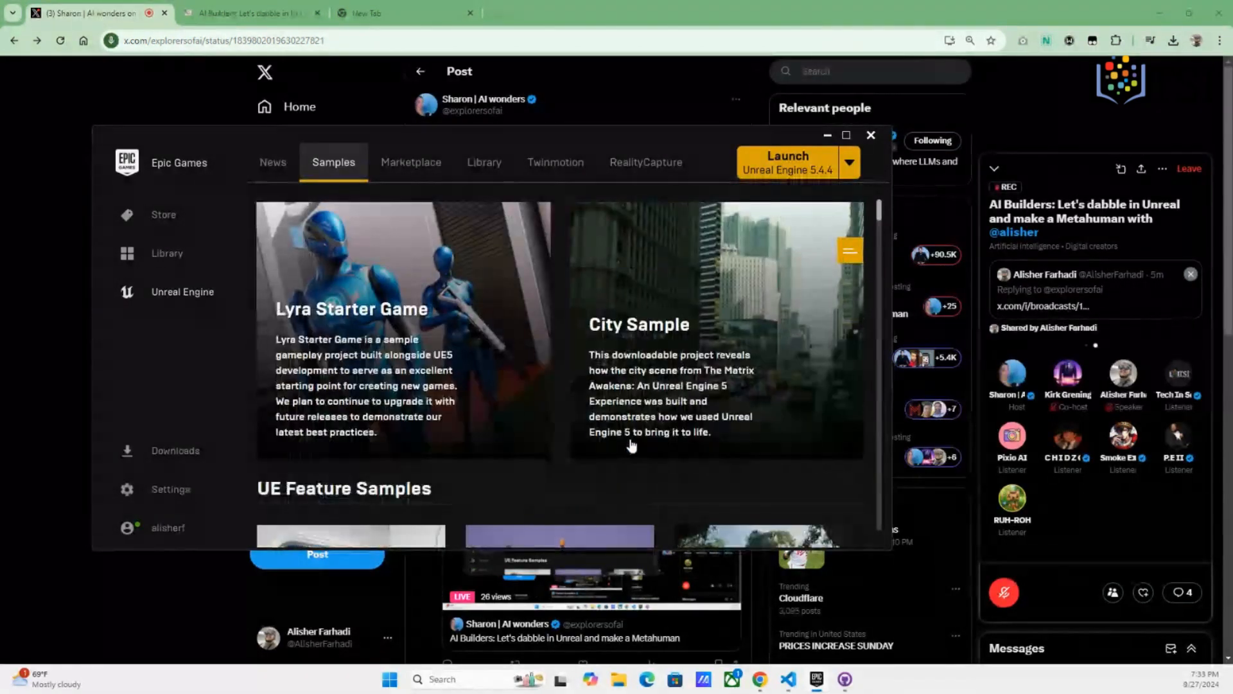
scroll(632, 445, "down", 10)
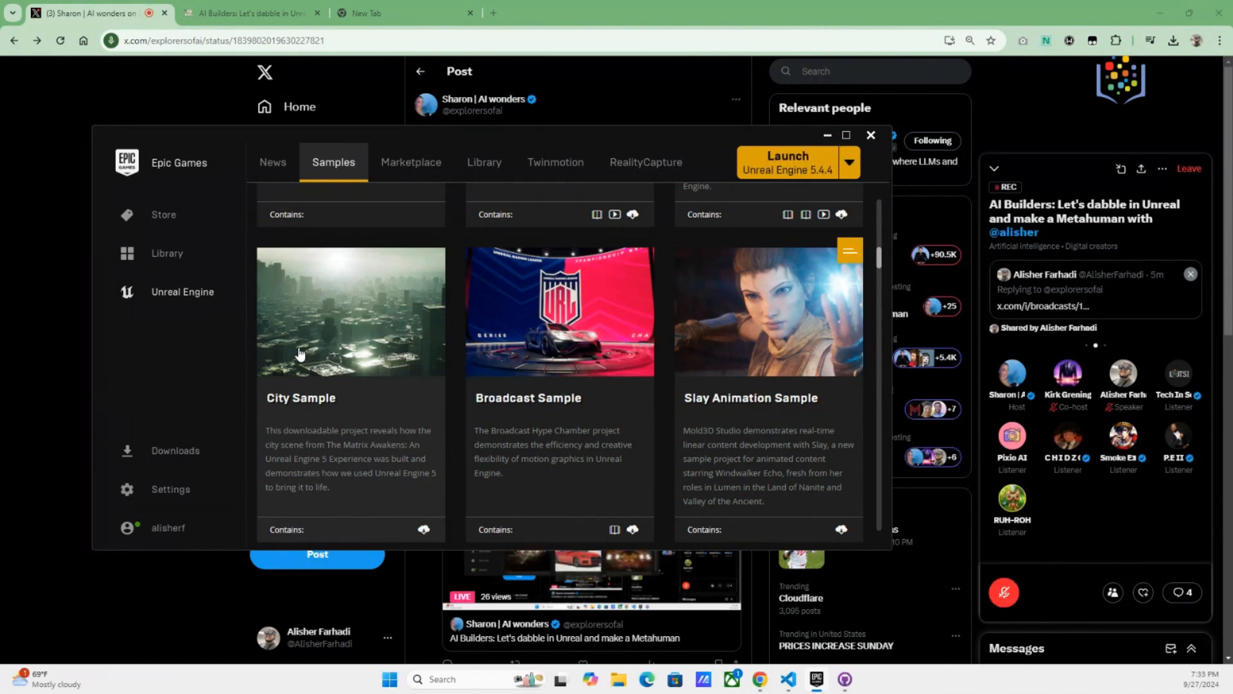
scroll(534, 297, "up", 7)
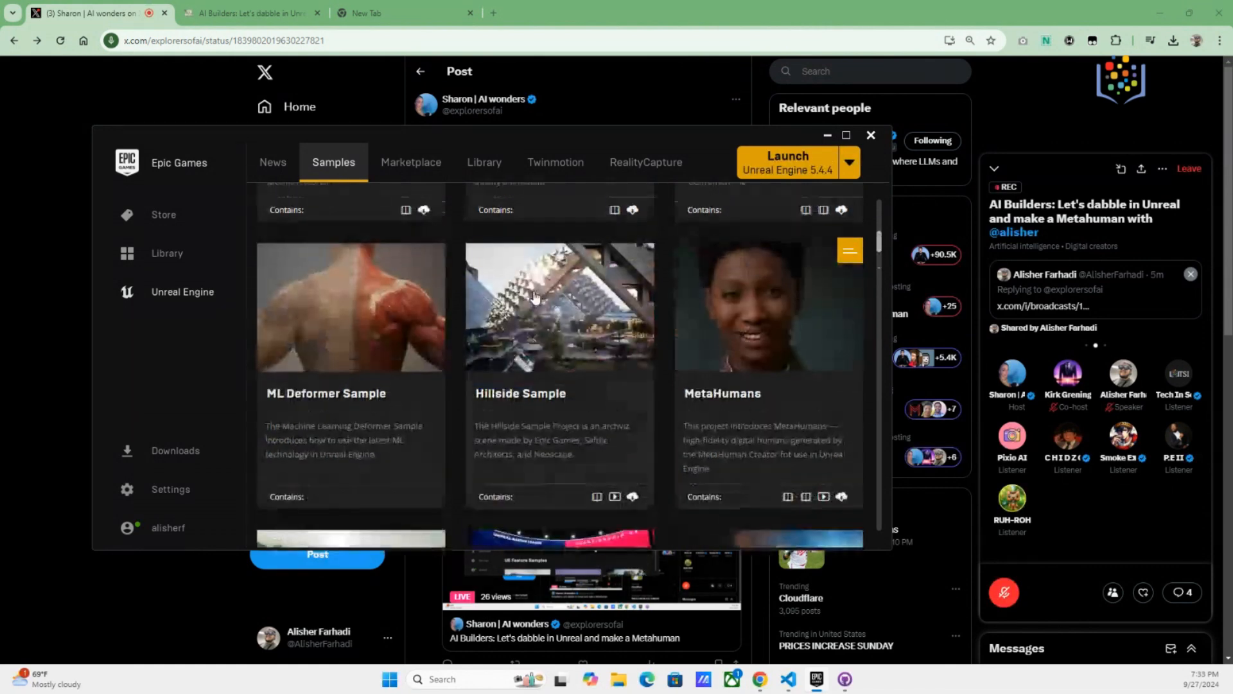
scroll(534, 296, "up", 1)
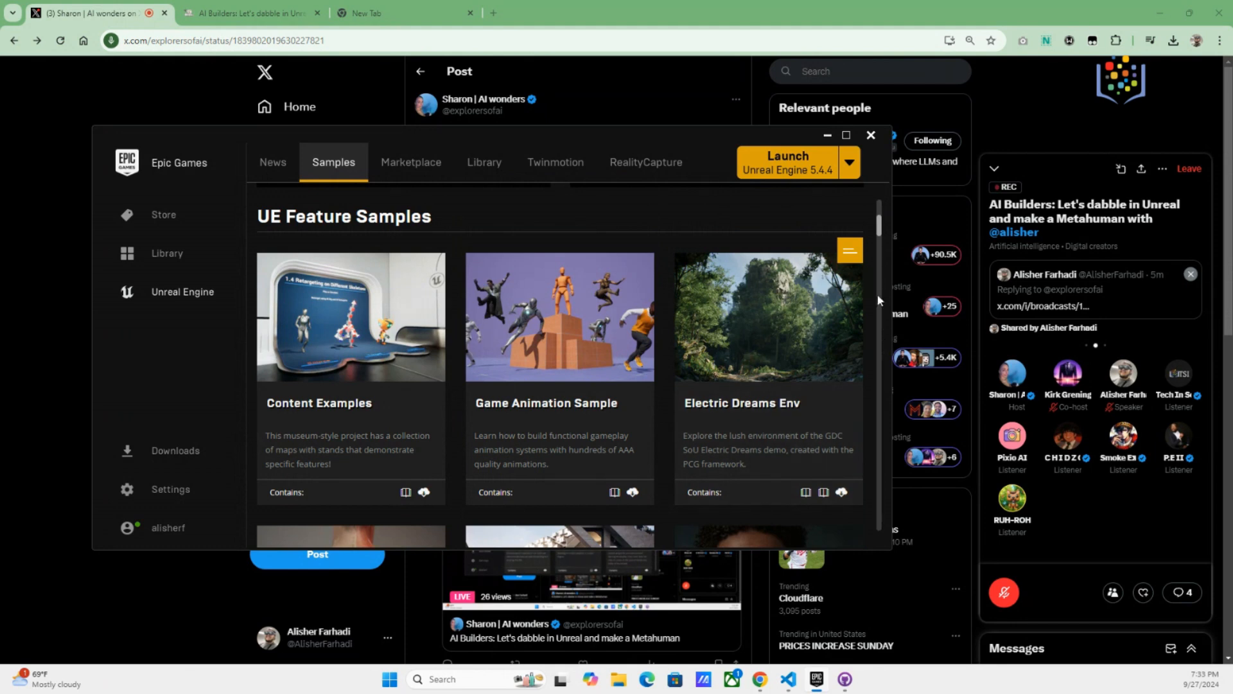
Widen the launcher window to fit four feature samples per row and look through the samples again
left_click_drag(888, 313, 1017, 298)
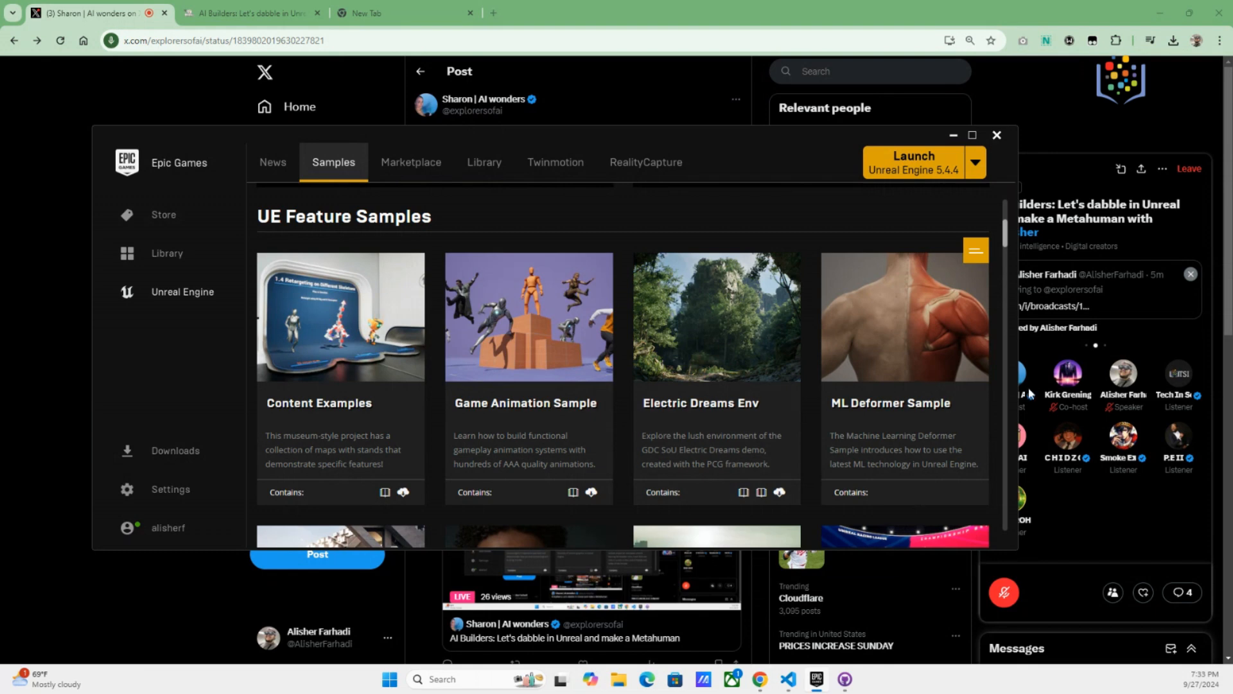
left_click_drag(1015, 387, 1083, 371)
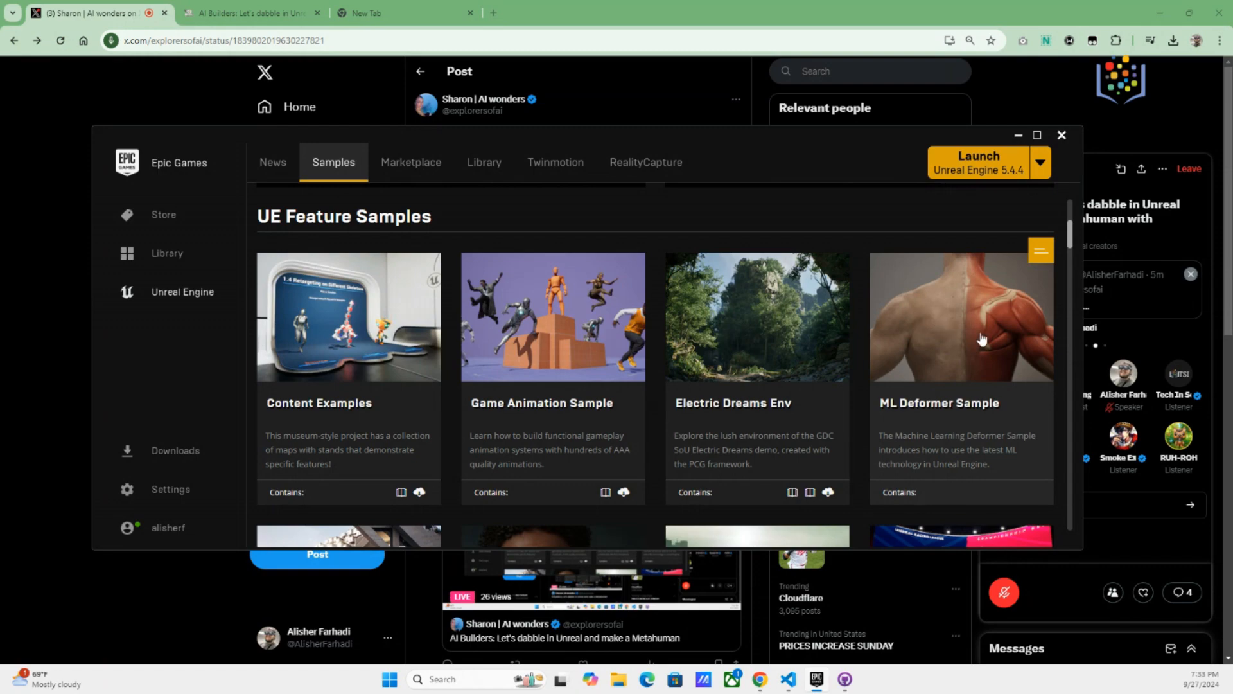
scroll(599, 364, "down", 10)
scroll(600, 364, "down", 3)
scroll(598, 361, "up", 15)
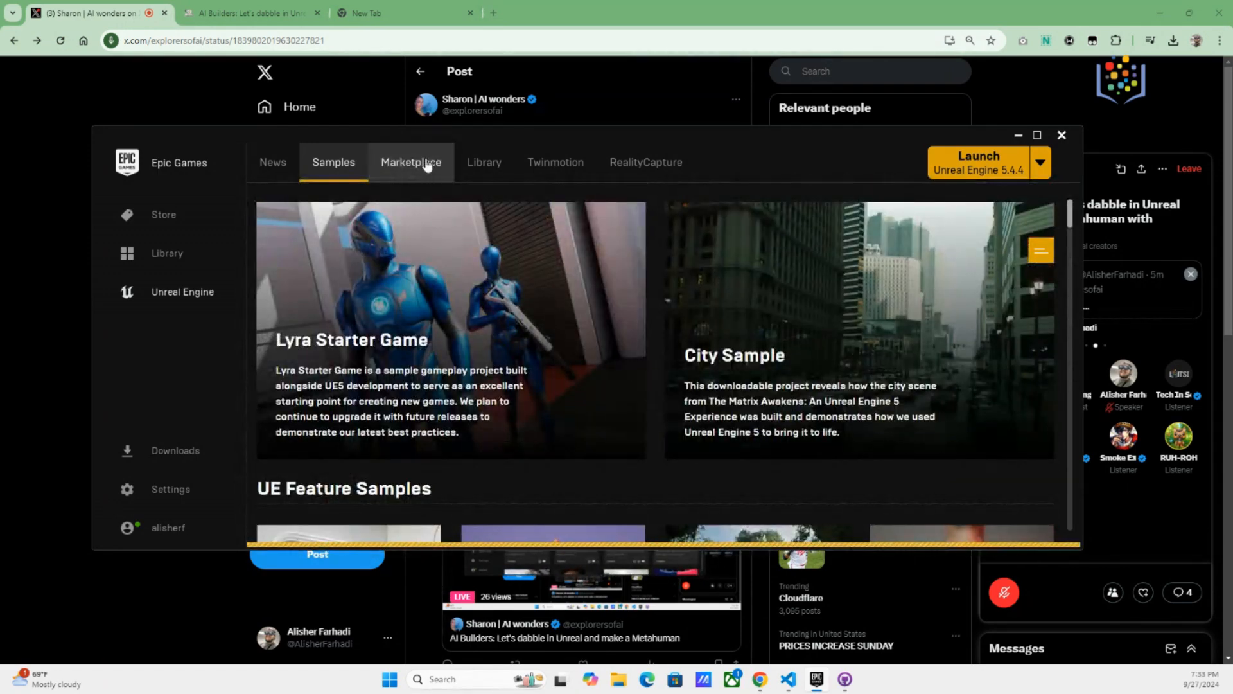
Revisit the Marketplace home briefly, then review the projects and vault in the Unreal Engine library
left_click(426, 166)
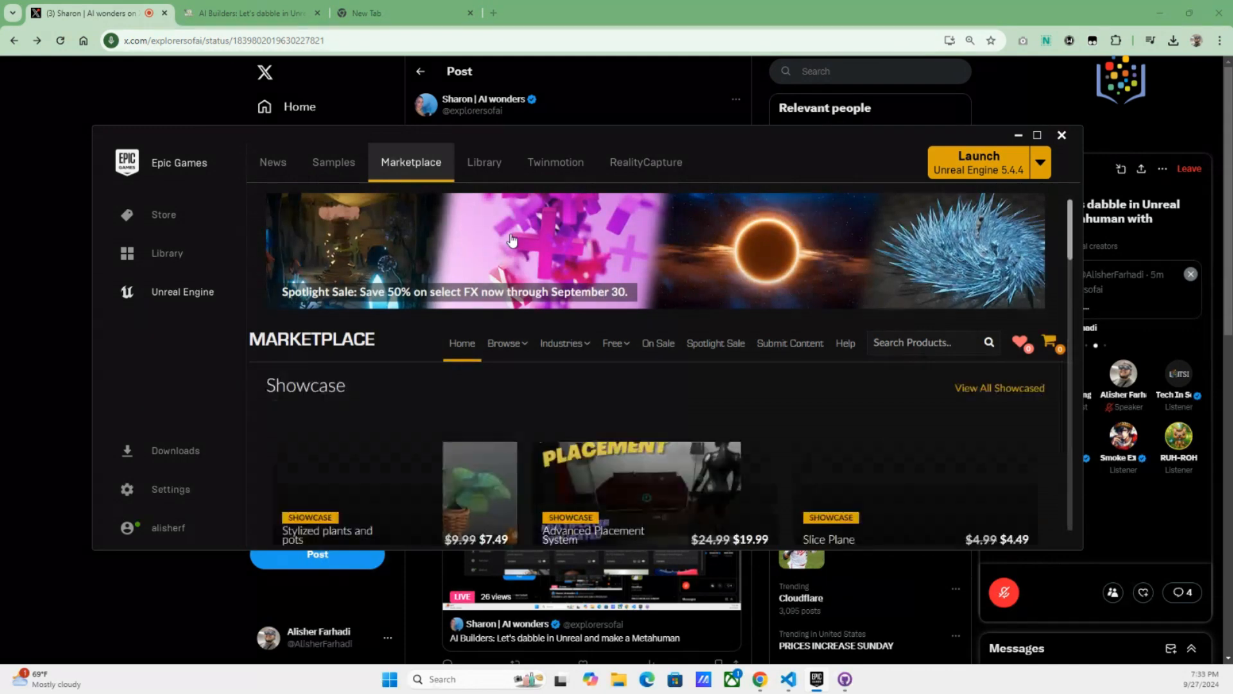
left_click(495, 166)
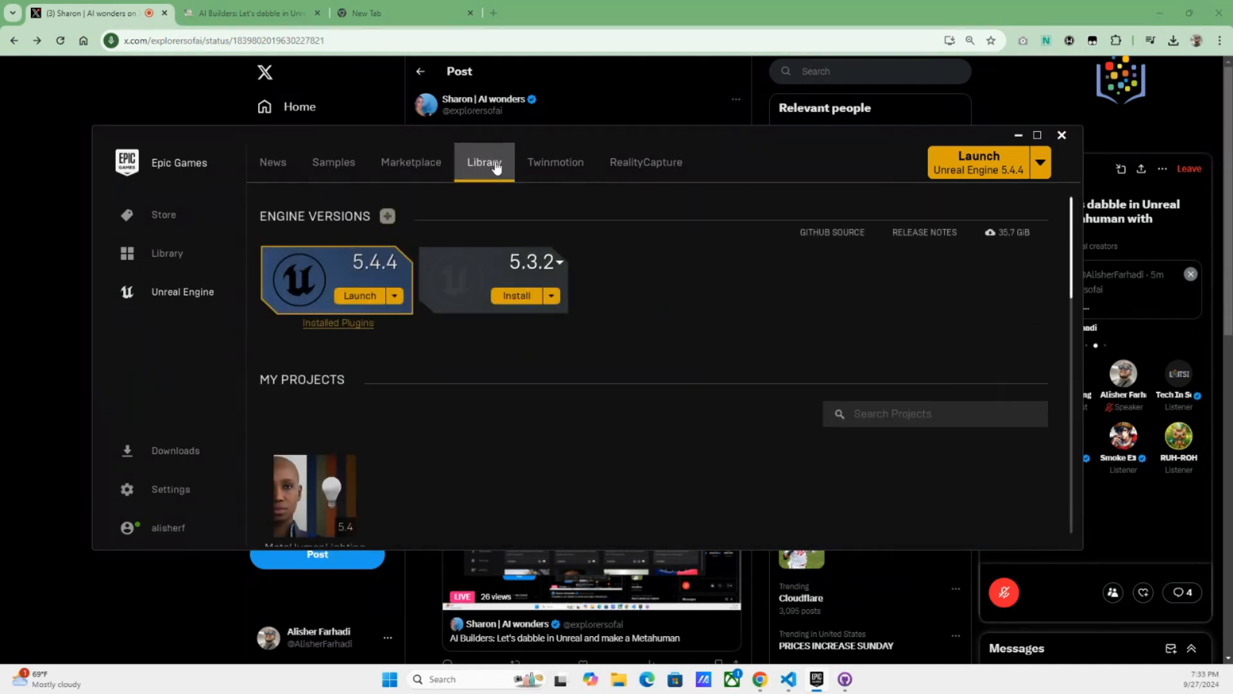
scroll(608, 340, "down", 2)
scroll(608, 338, "down", 3)
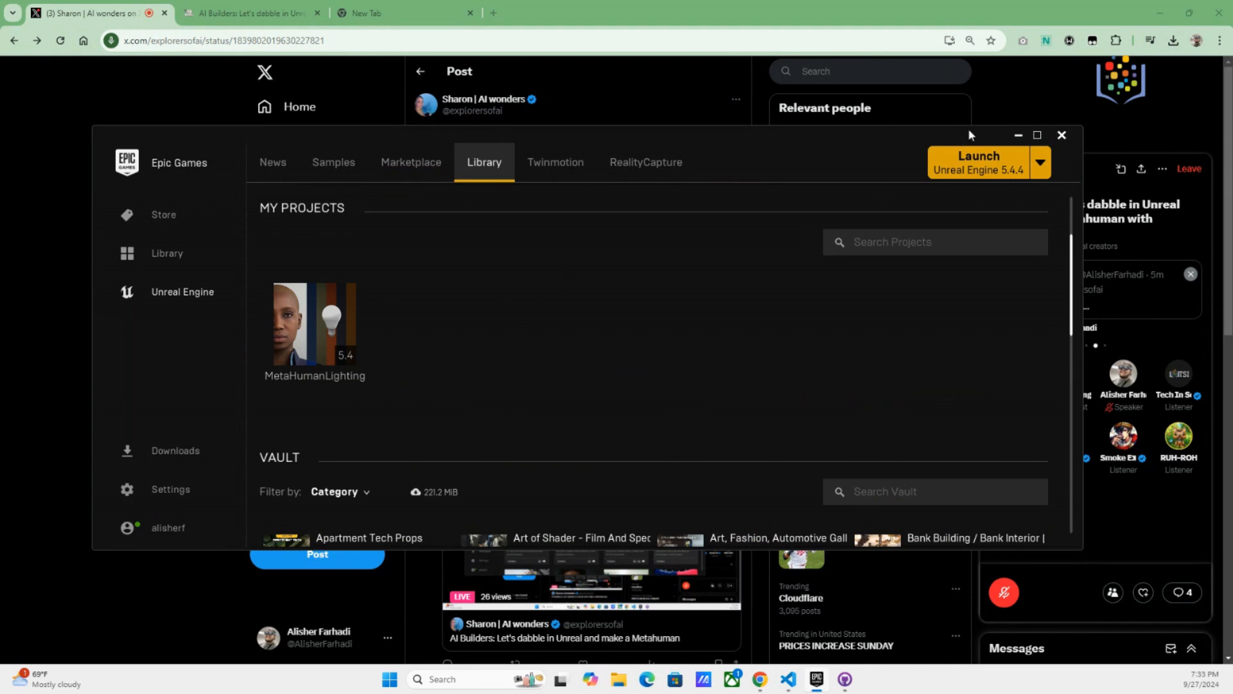
Open the MetaHuman Creator link from the AI Builders agenda page in the browser and launch MetaHuman Creator for Unreal Engine 5.4
left_click(251, 13)
scroll(609, 493, "down", 5)
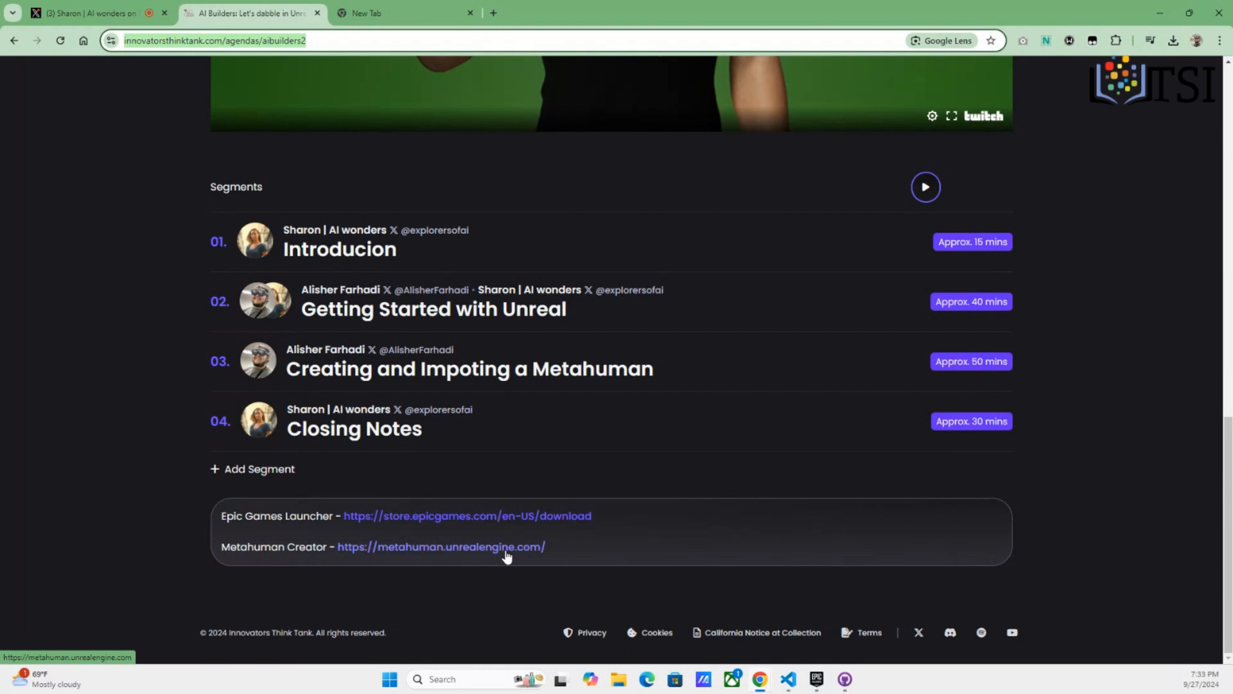
left_click(483, 551)
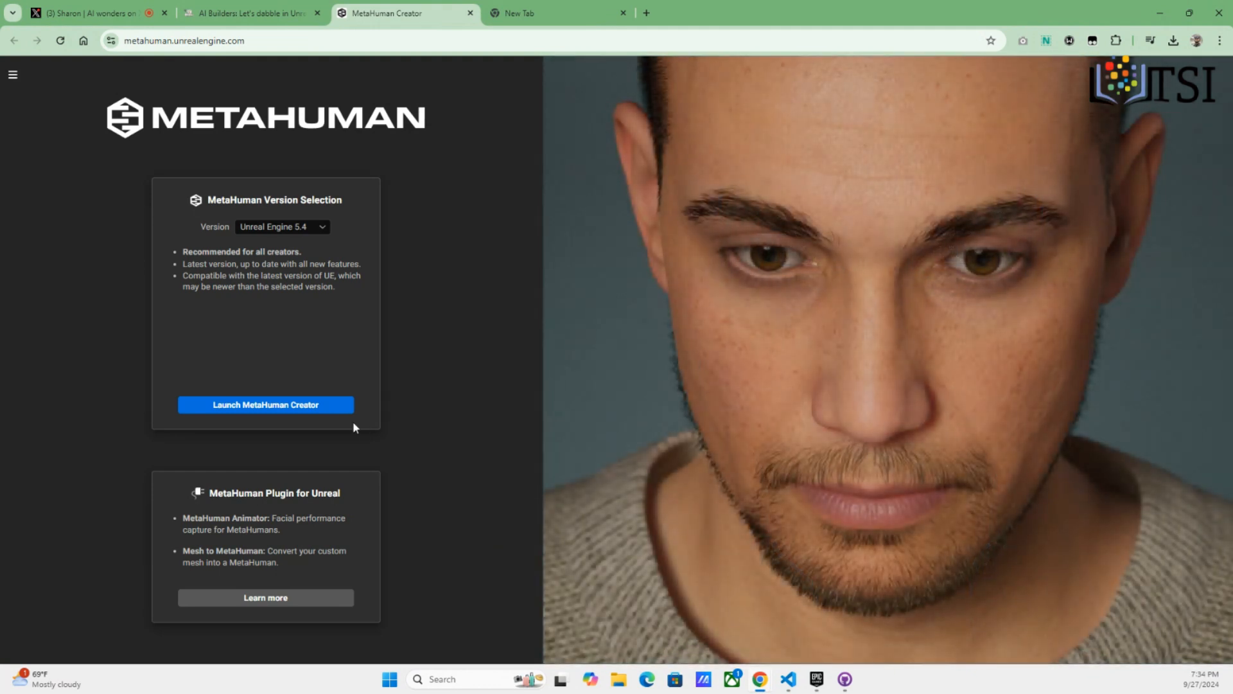
left_click(321, 406)
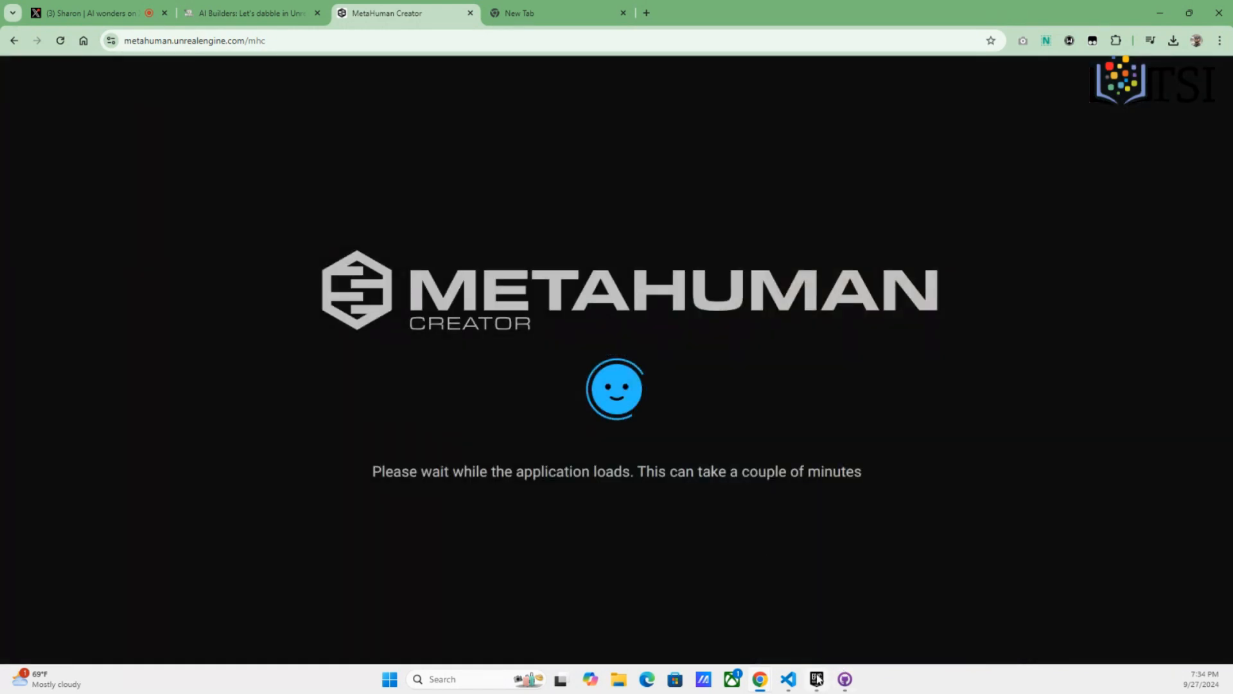
Review the engine versions and the MetaHumanLighting project in the Epic Games Launcher library, then return to MetaHuman Creator
left_click(817, 679)
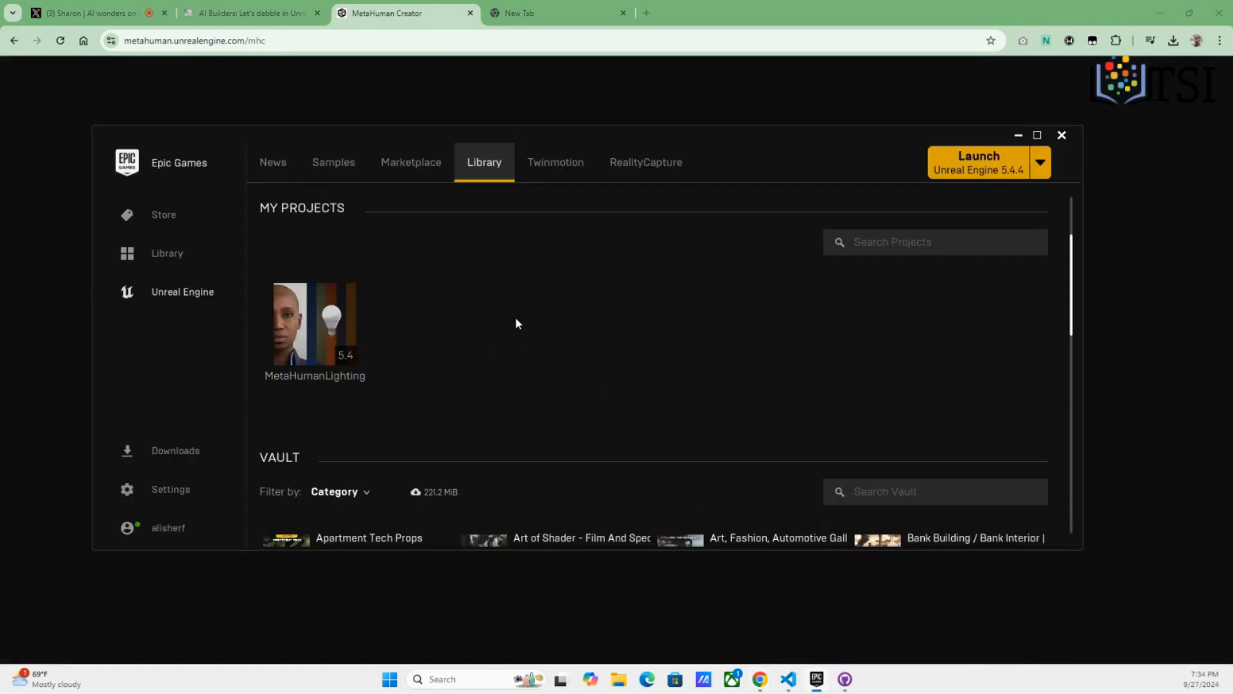
scroll(515, 317, "up", 3)
scroll(515, 317, "down", 2)
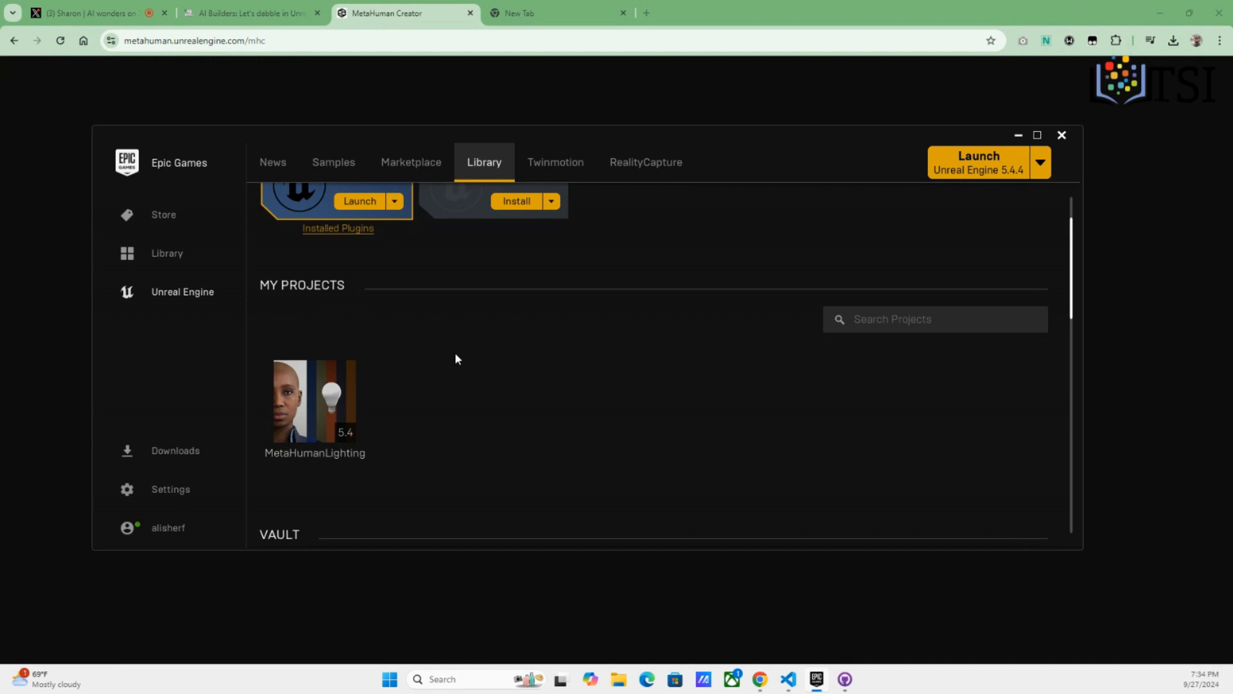
scroll(456, 354, "up", 2)
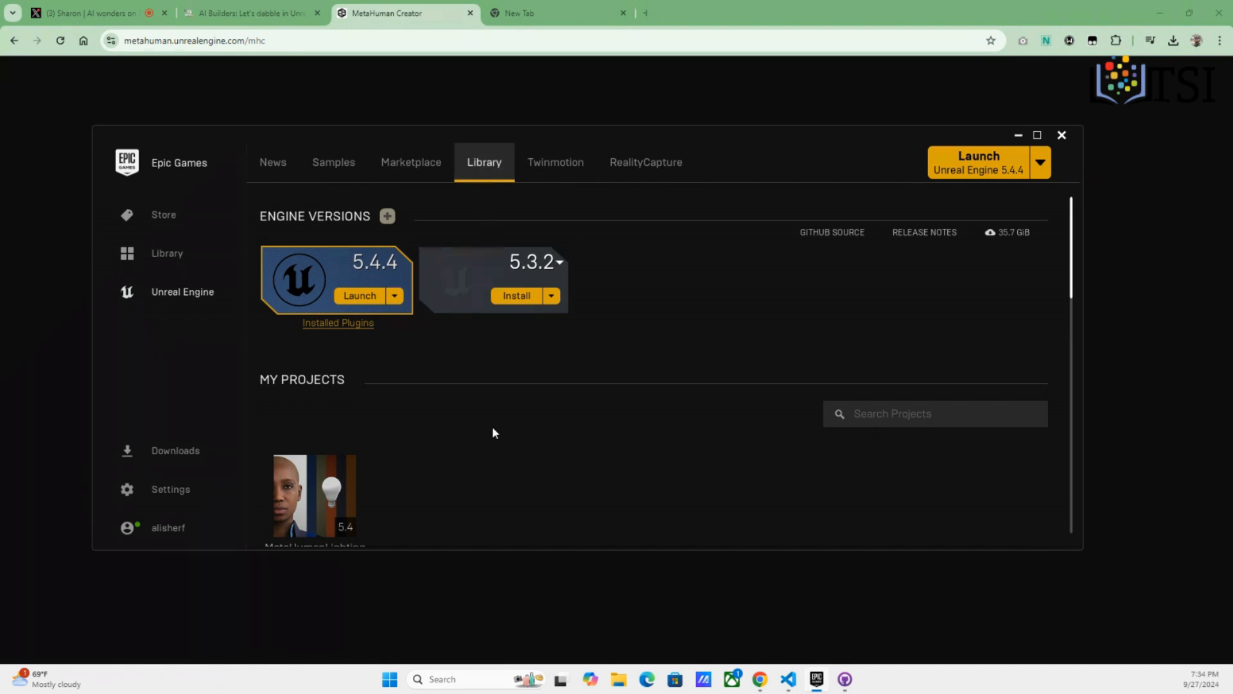
scroll(494, 432, "down", 1)
mouse_move(344, 430)
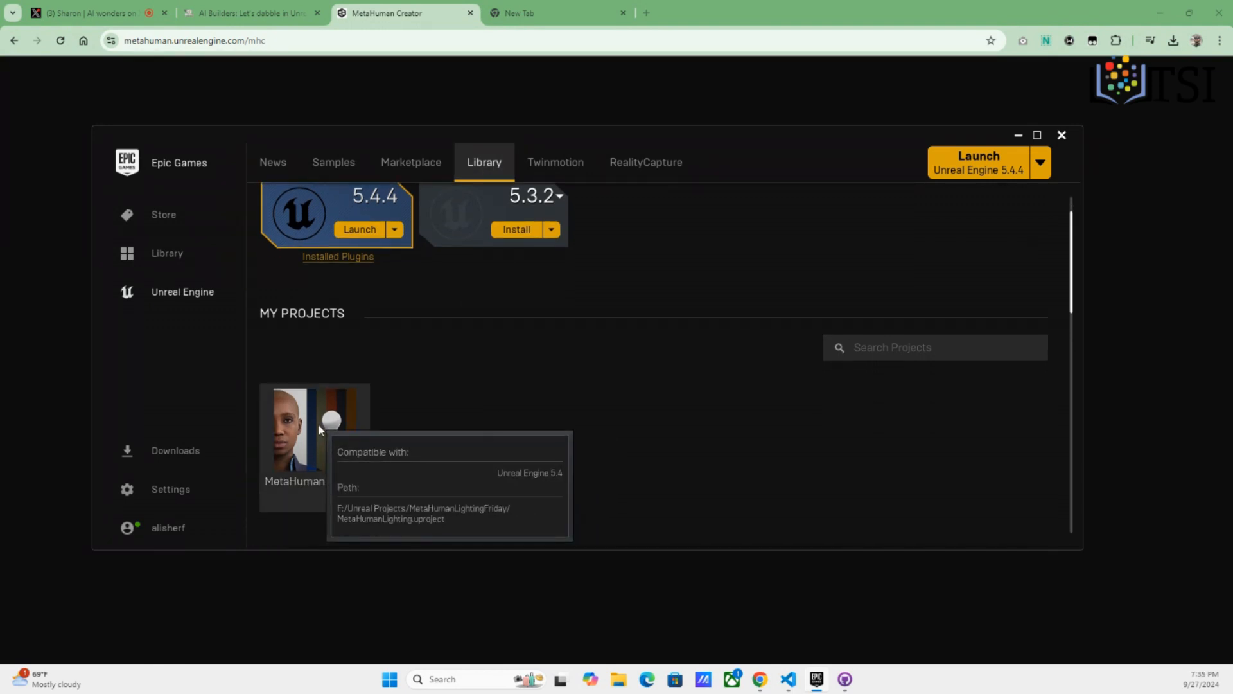
left_click(1017, 137)
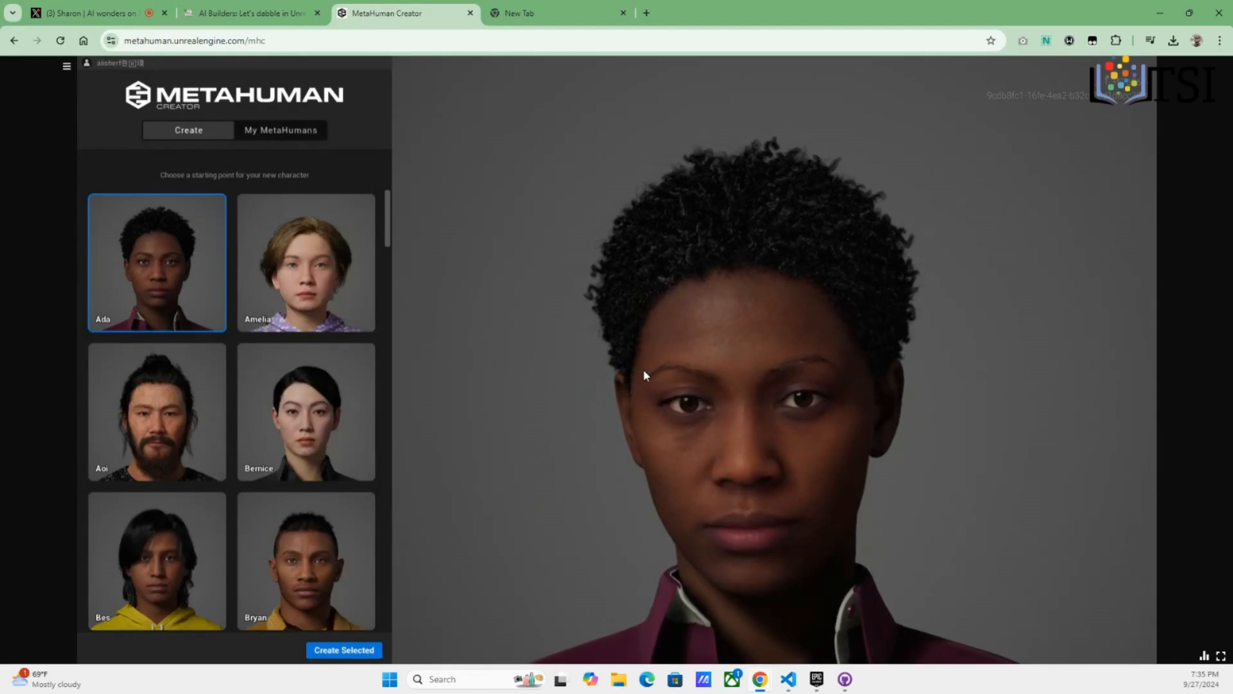
Look over the saved MetaHumans, create a new character from the Wallace preset, and open its face Blend settings
left_click(294, 131)
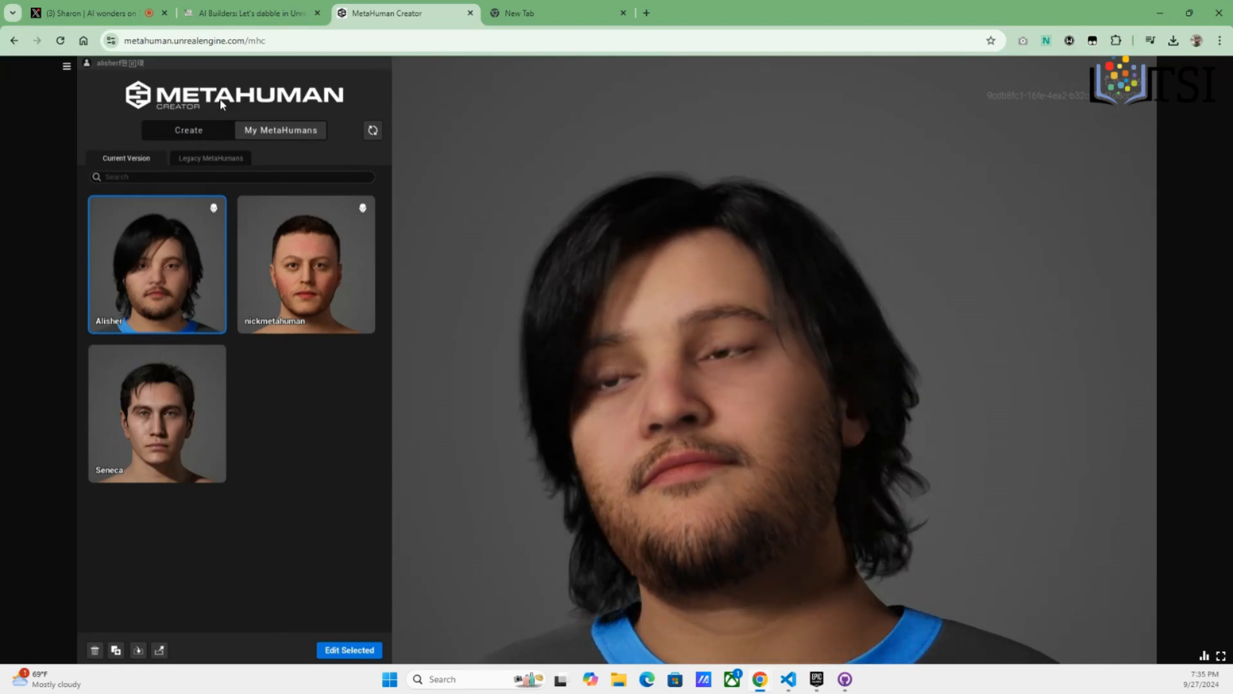
left_click(193, 124)
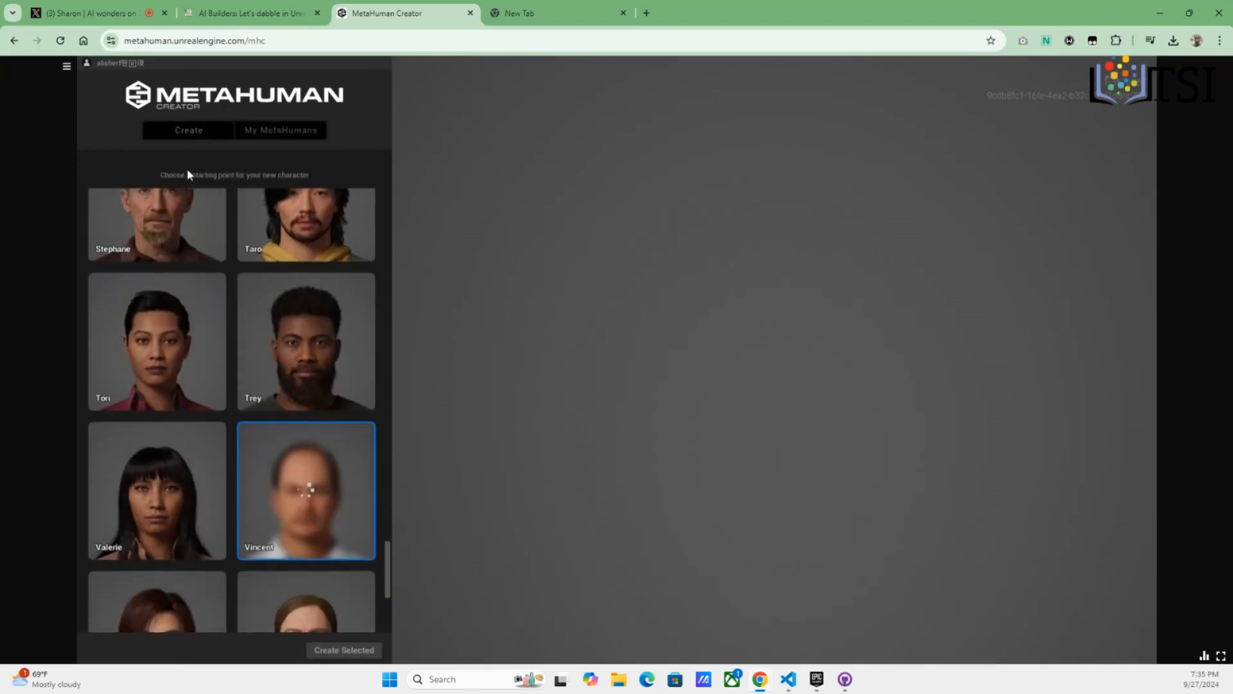
scroll(289, 420, "down", 3)
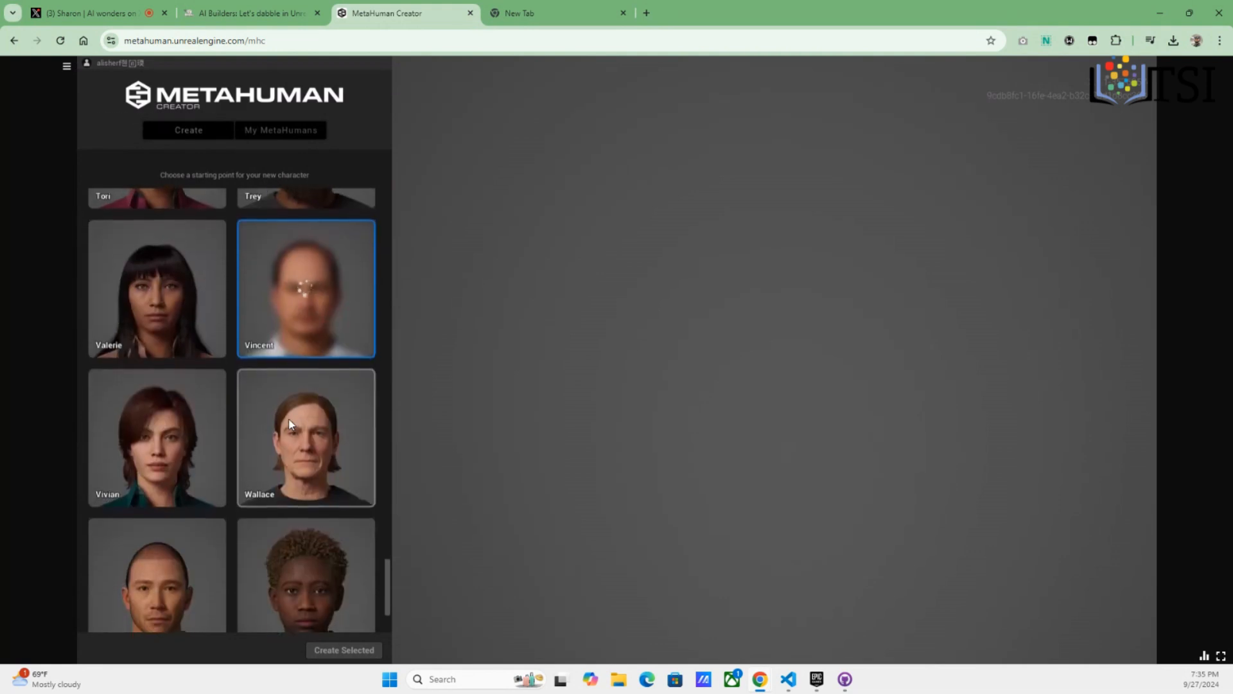
scroll(289, 423, "down", 2)
left_click(281, 336)
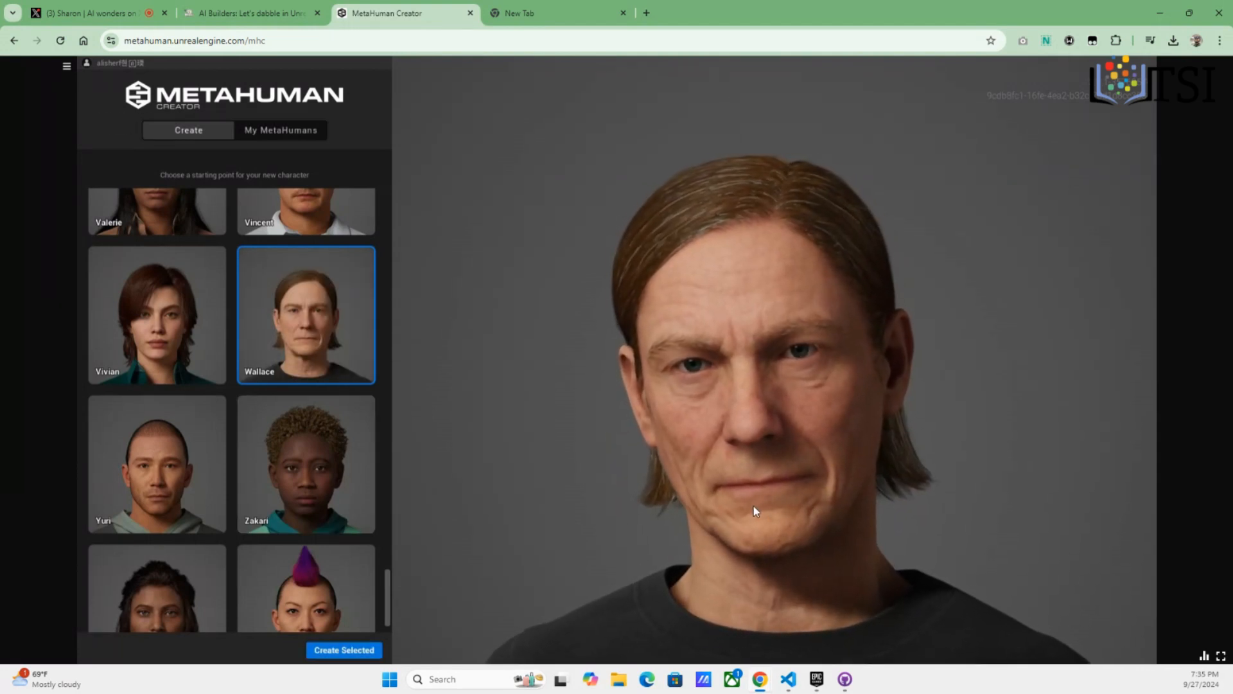
left_click(327, 650)
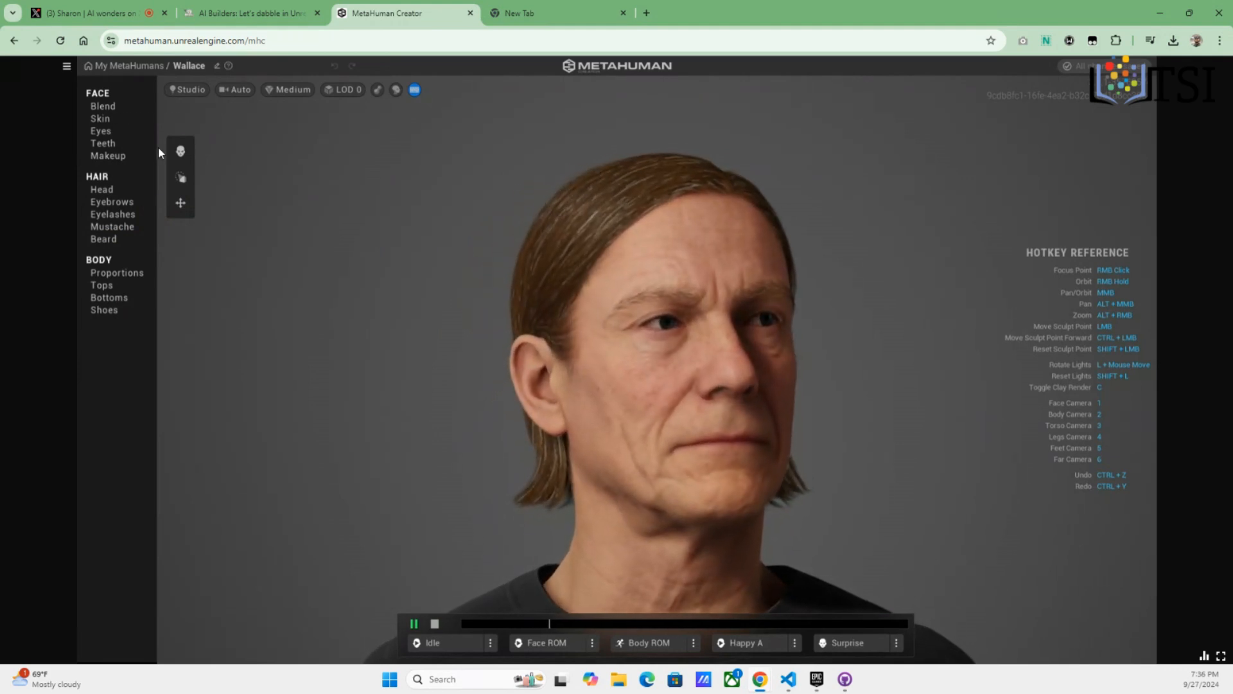
left_click(103, 106)
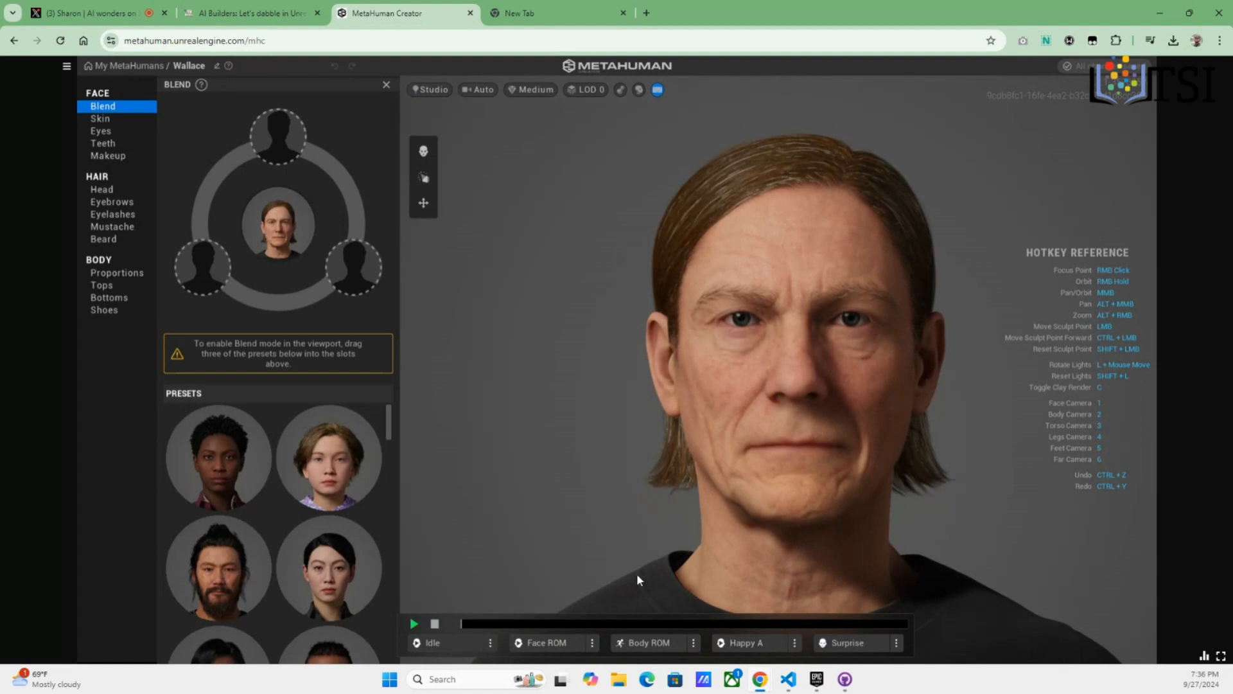
Revisit the MetaHumanLighting project in the Epic Games Launcher library and return to Wallace's blend presets in MetaHuman Creator
left_click(817, 678)
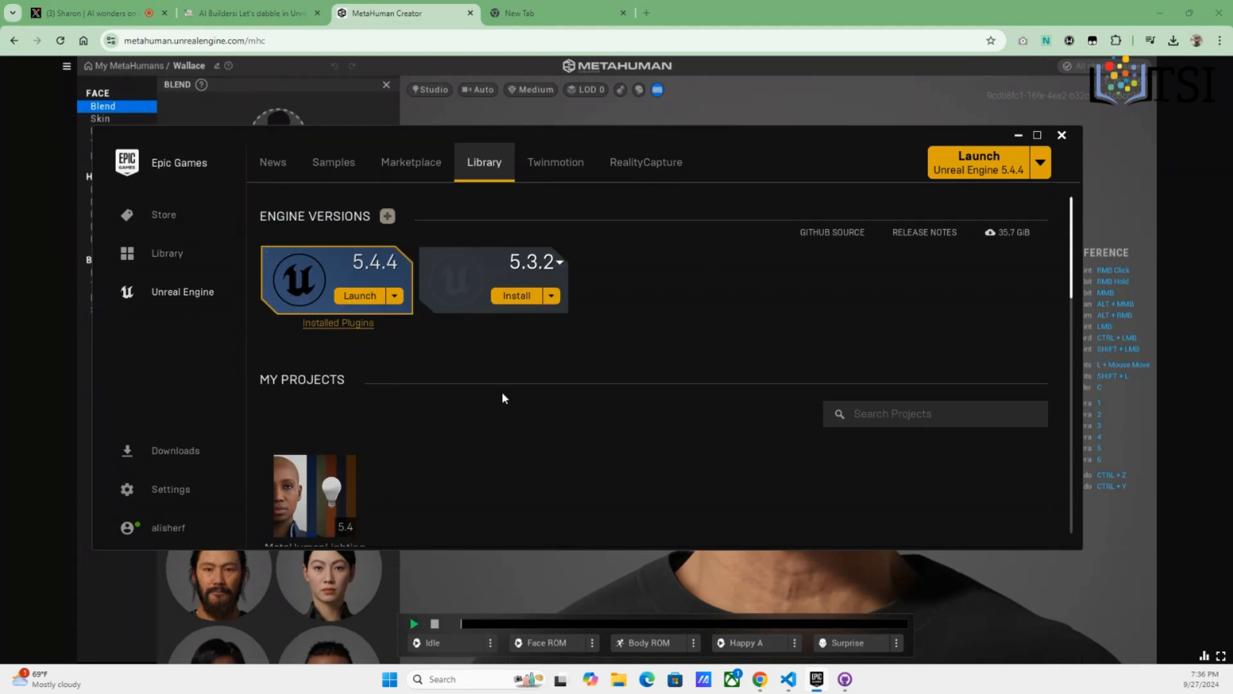
scroll(615, 418, "down", 2)
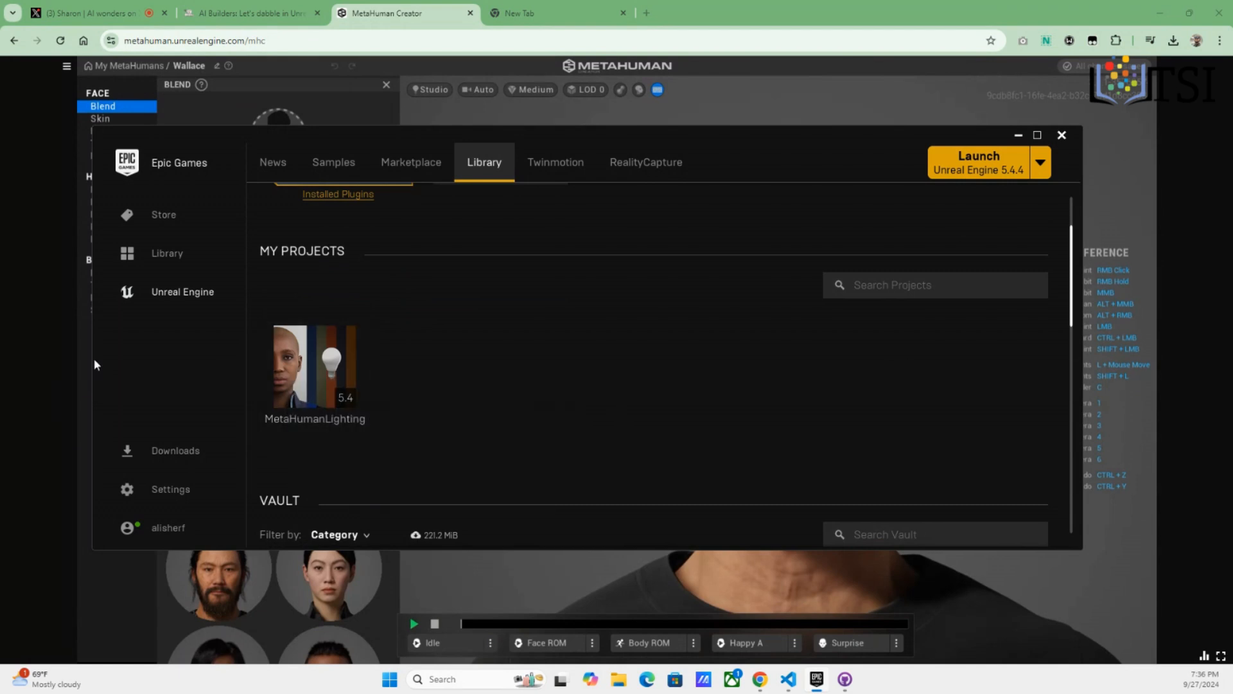
left_click(47, 363)
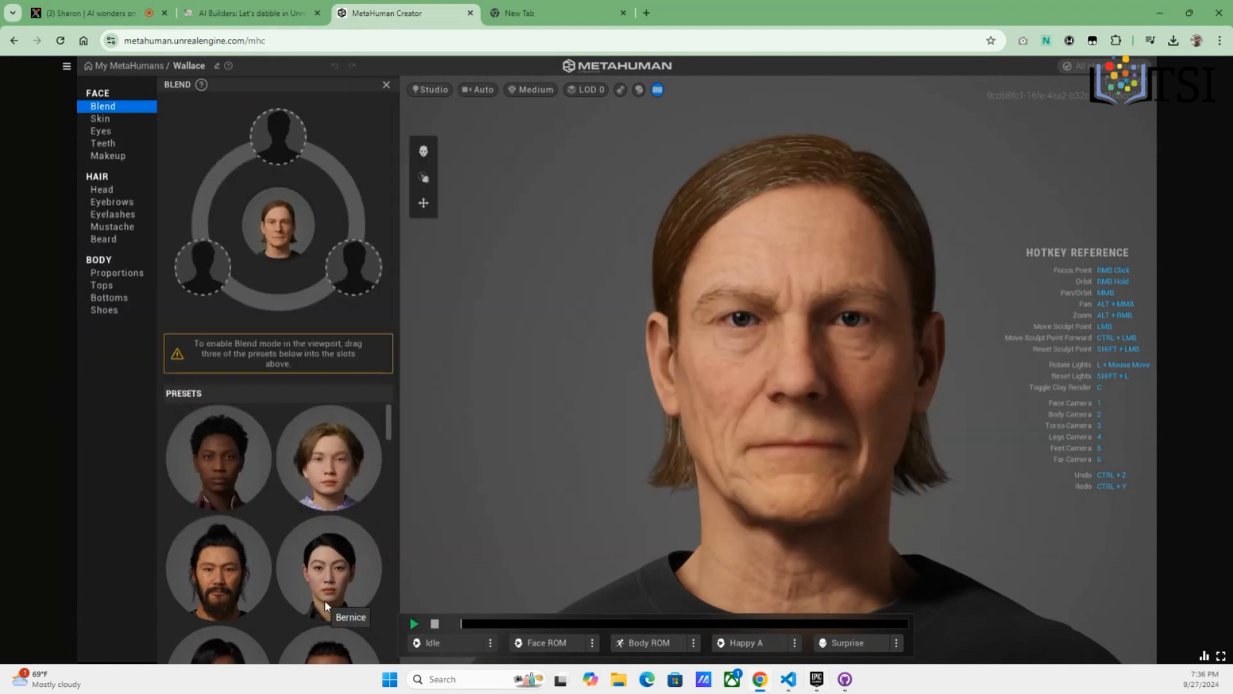
scroll(325, 602, "down", 2)
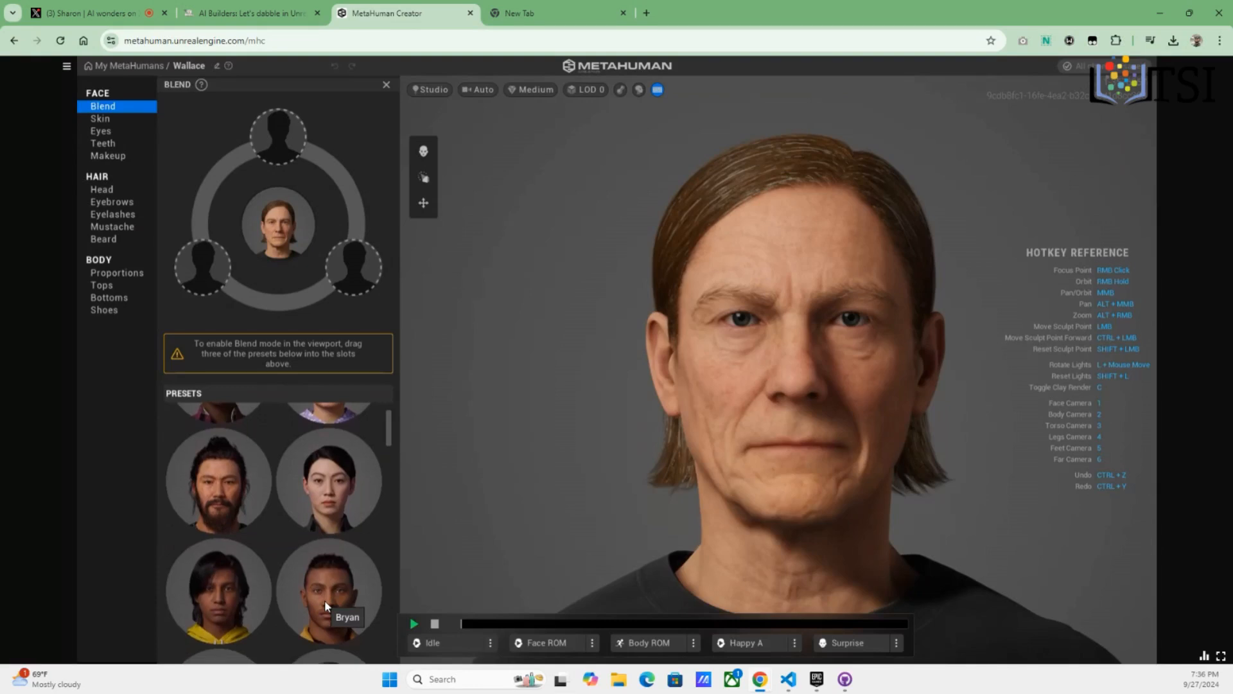
key("super+Tab")
left_click(639, 311)
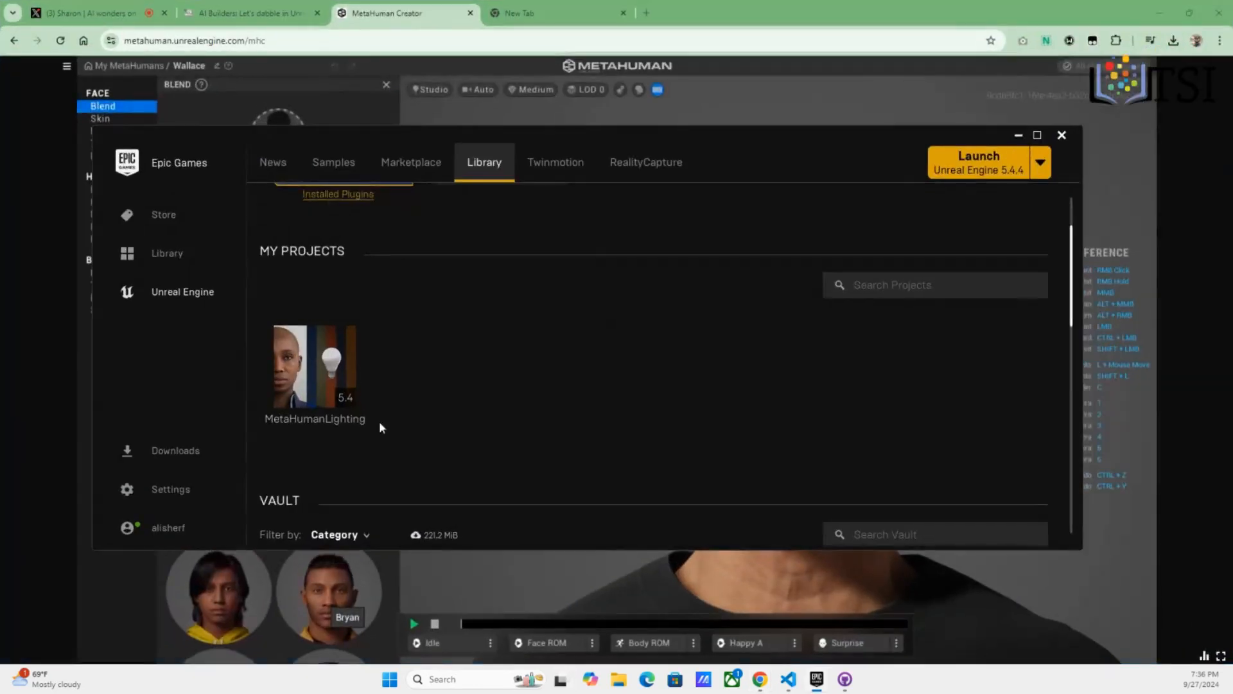
left_click(82, 367)
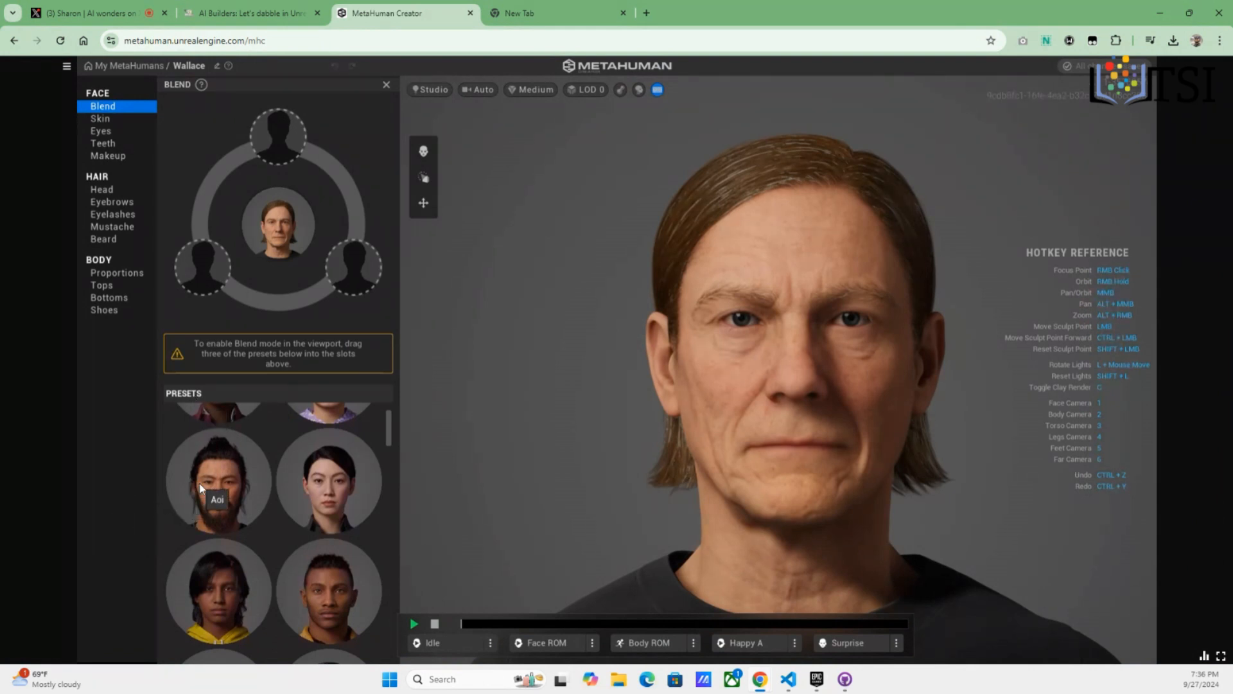
Fill Wallace's three blend slots with the short-haired male preset below Bryan, Erno, and the bearded preset beside Farrukh, and blend the brow area
scroll(303, 531, "down", 3)
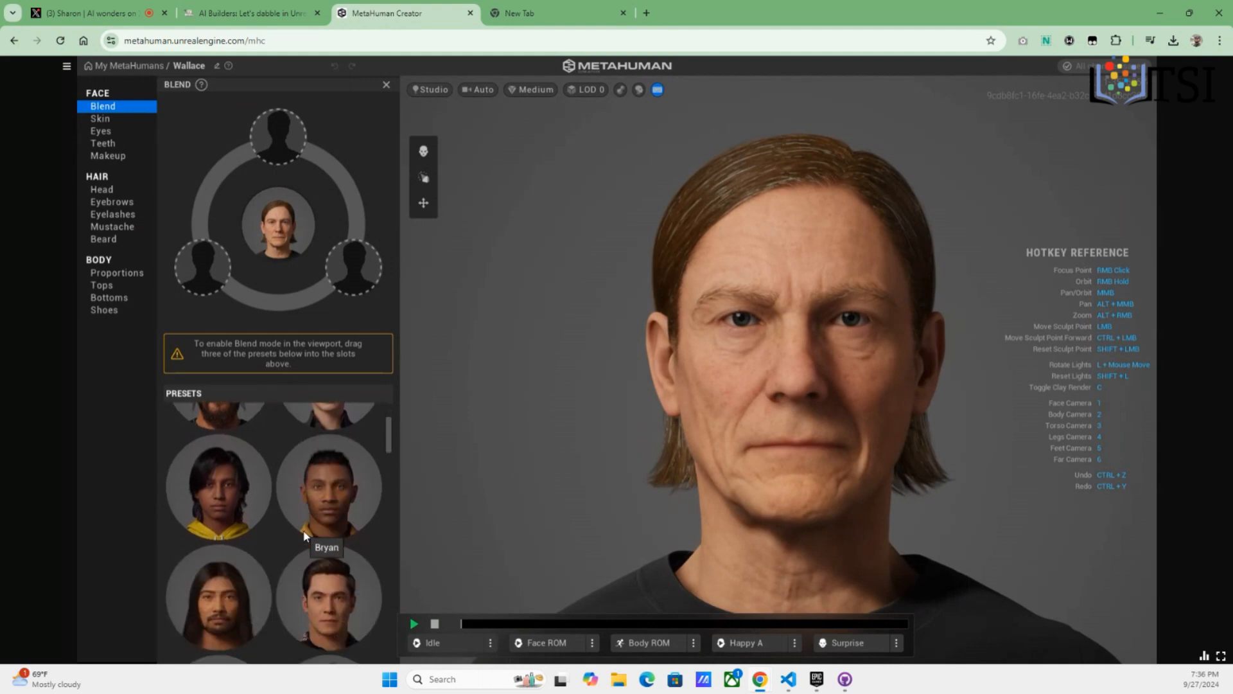
left_click_drag(340, 451, 204, 265)
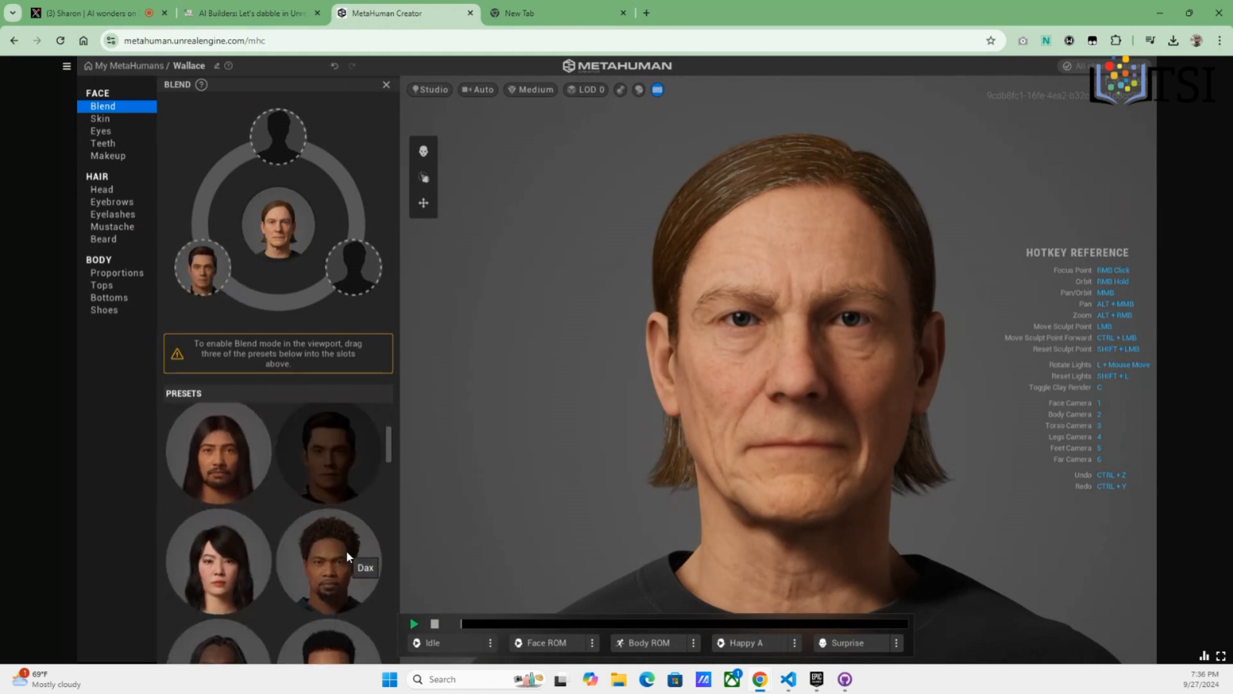
scroll(345, 550, "down", 2)
scroll(347, 552, "down", 2)
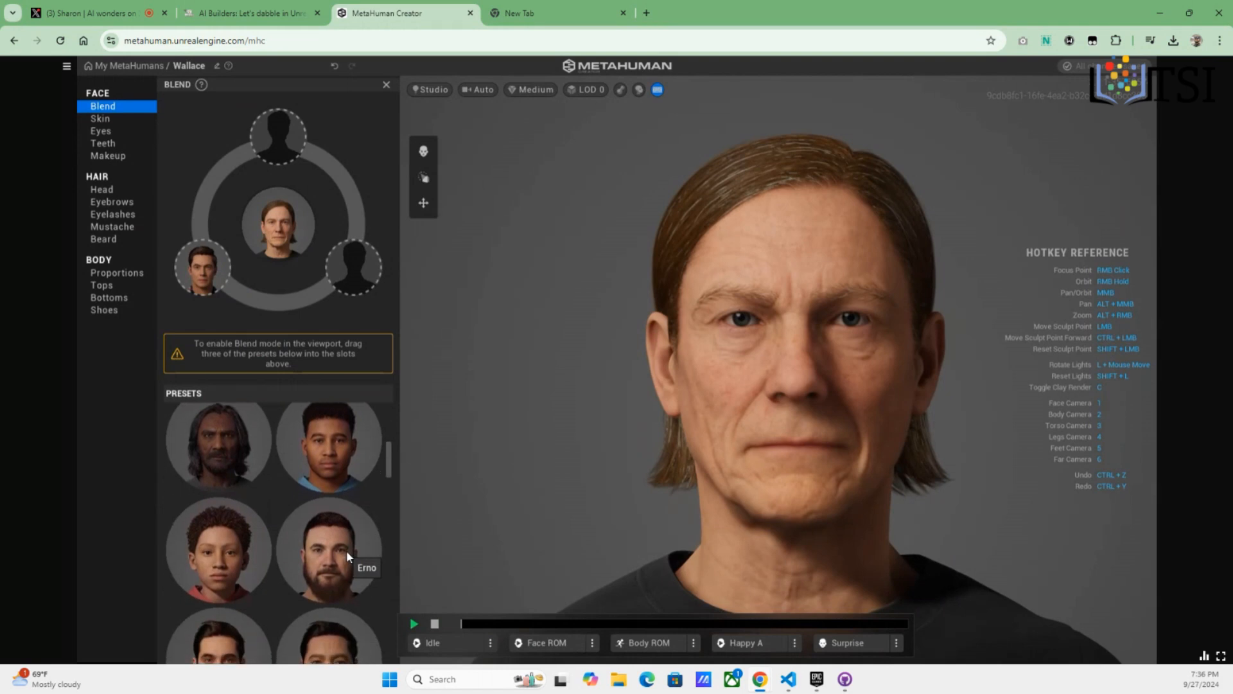
left_click_drag(337, 548, 360, 263)
scroll(283, 563, "down", 2)
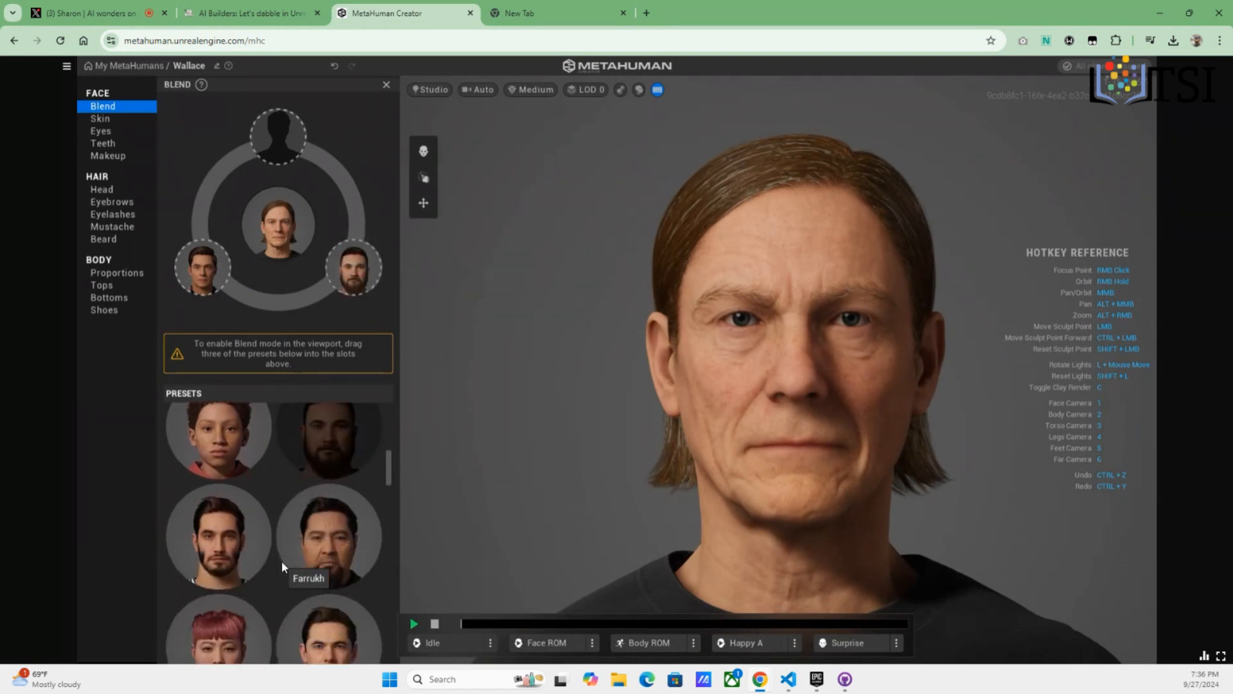
left_click_drag(234, 546, 277, 127)
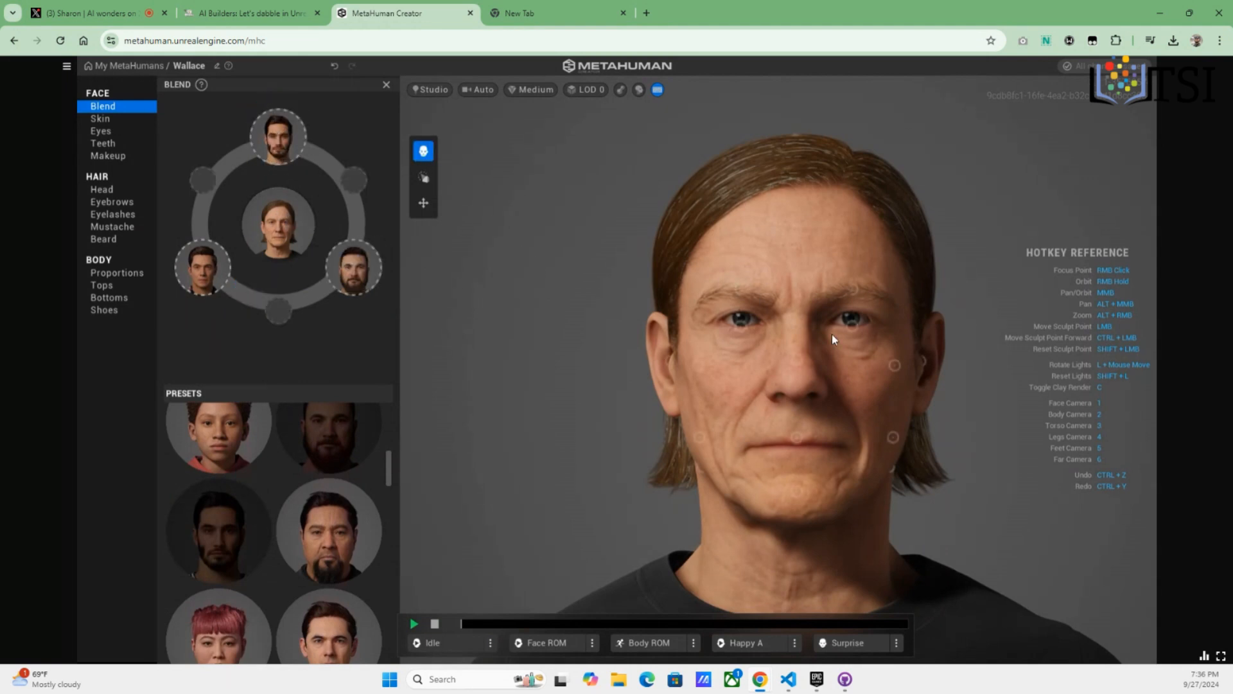
mouse_move(854, 283)
left_mouse_down()
mouse_move(854, 187)
mouse_move(810, 256)
mouse_move(803, 364)
mouse_move(767, 345)
mouse_move(926, 356)
mouse_move(939, 338)
mouse_move(919, 363)
left_mouse_up()
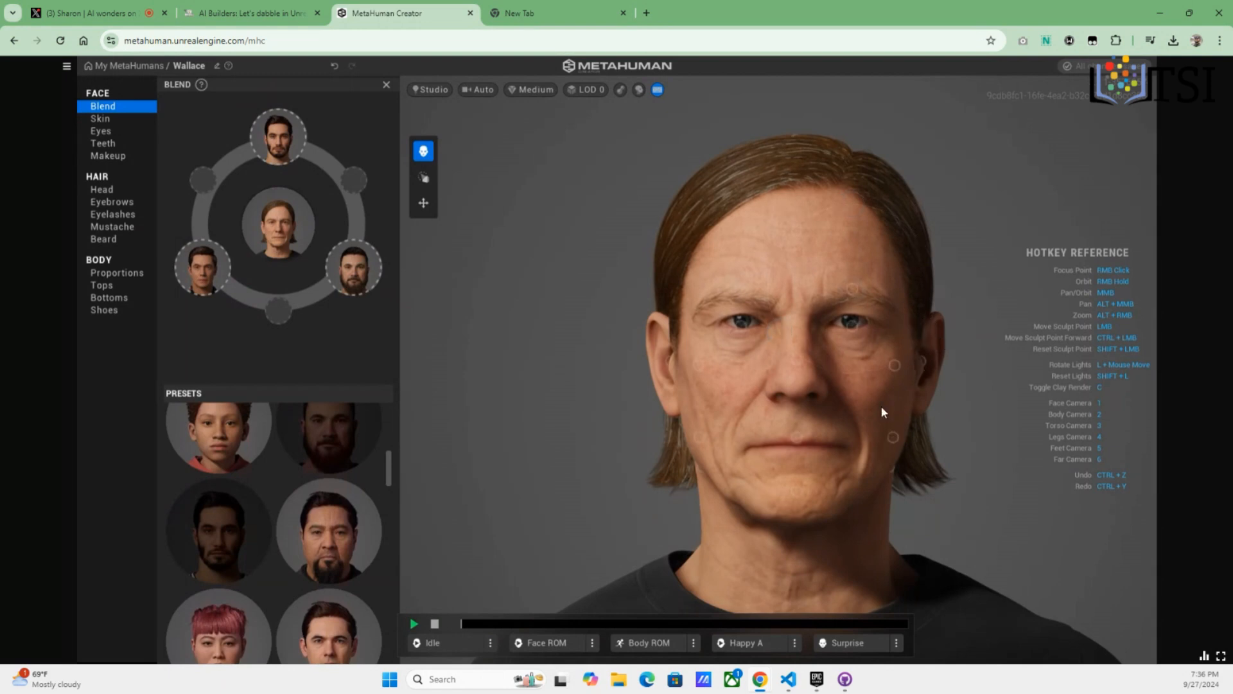
Lower Wallace's skin texture value to about 0.6 to give the face smoother, younger-looking skin
left_click(101, 120)
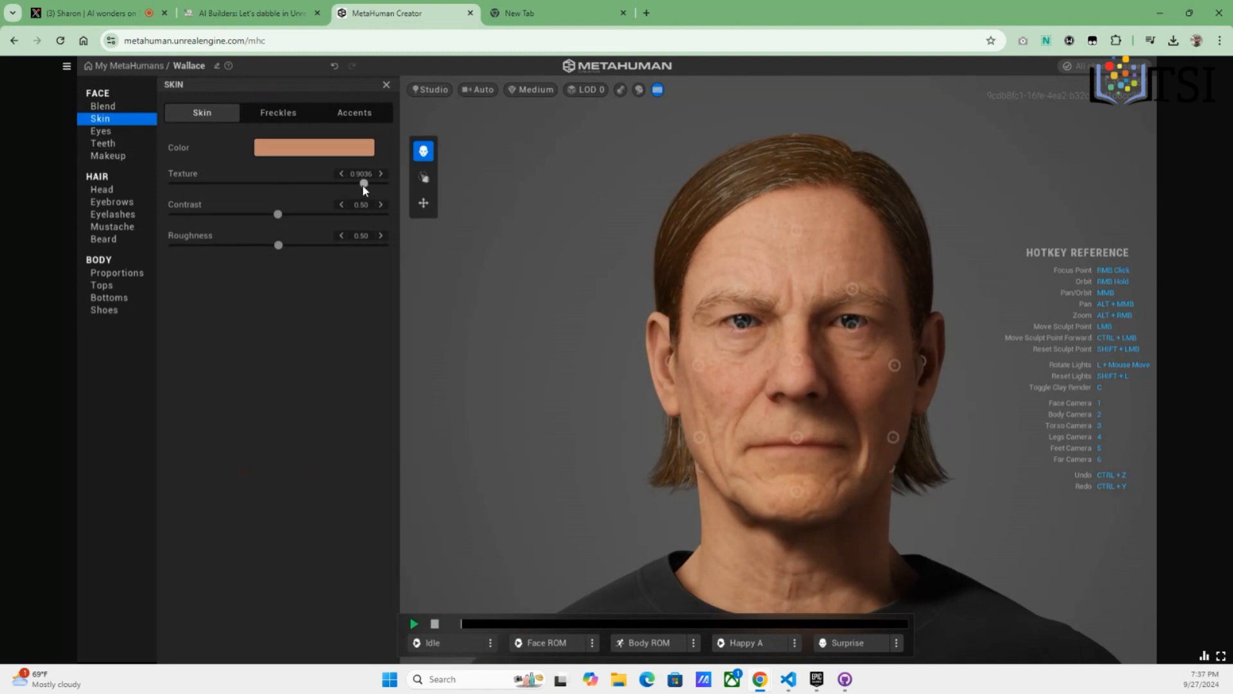
left_click_drag(362, 184, 298, 183)
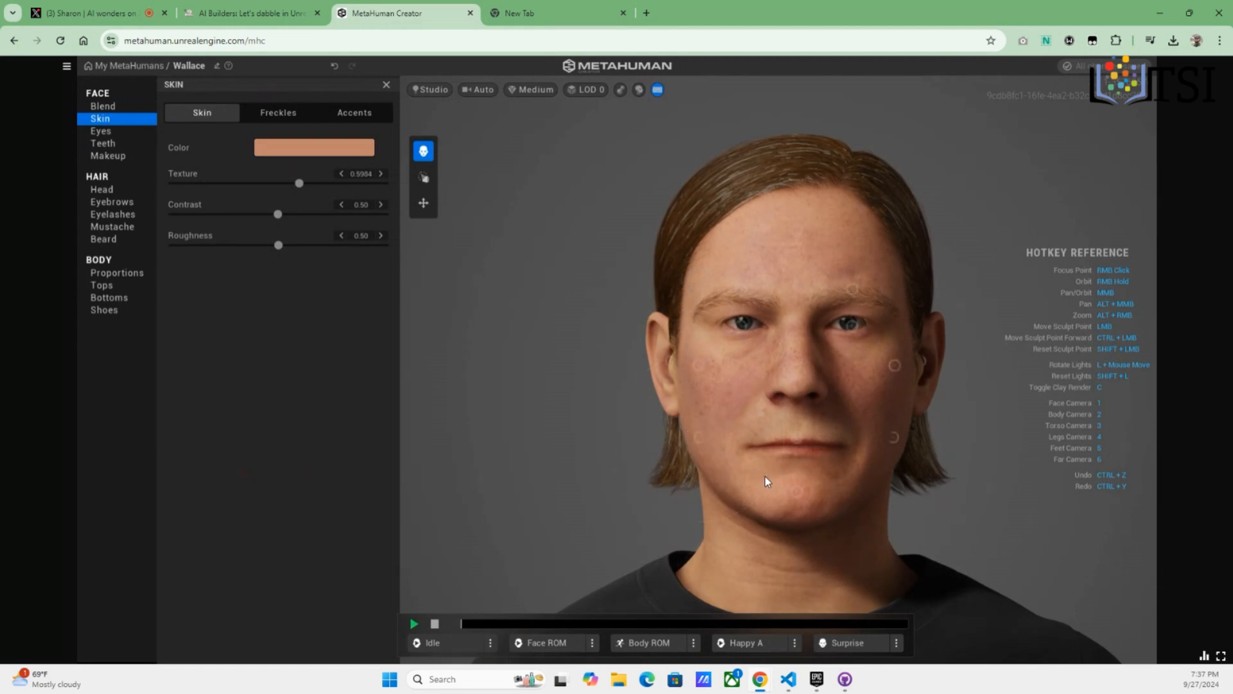
Sculpt Wallace's face in close-up by adjusting the control points on the cheek and the tip of the nose
left_click(423, 179)
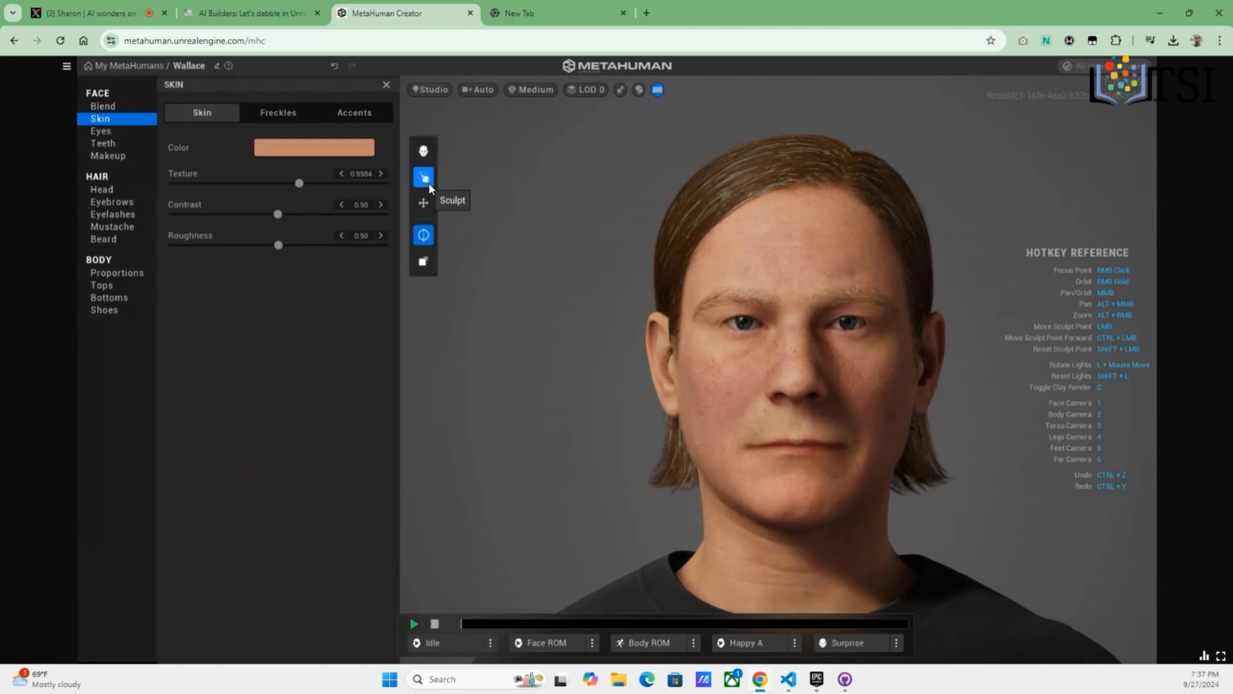
scroll(726, 388, "up", 5)
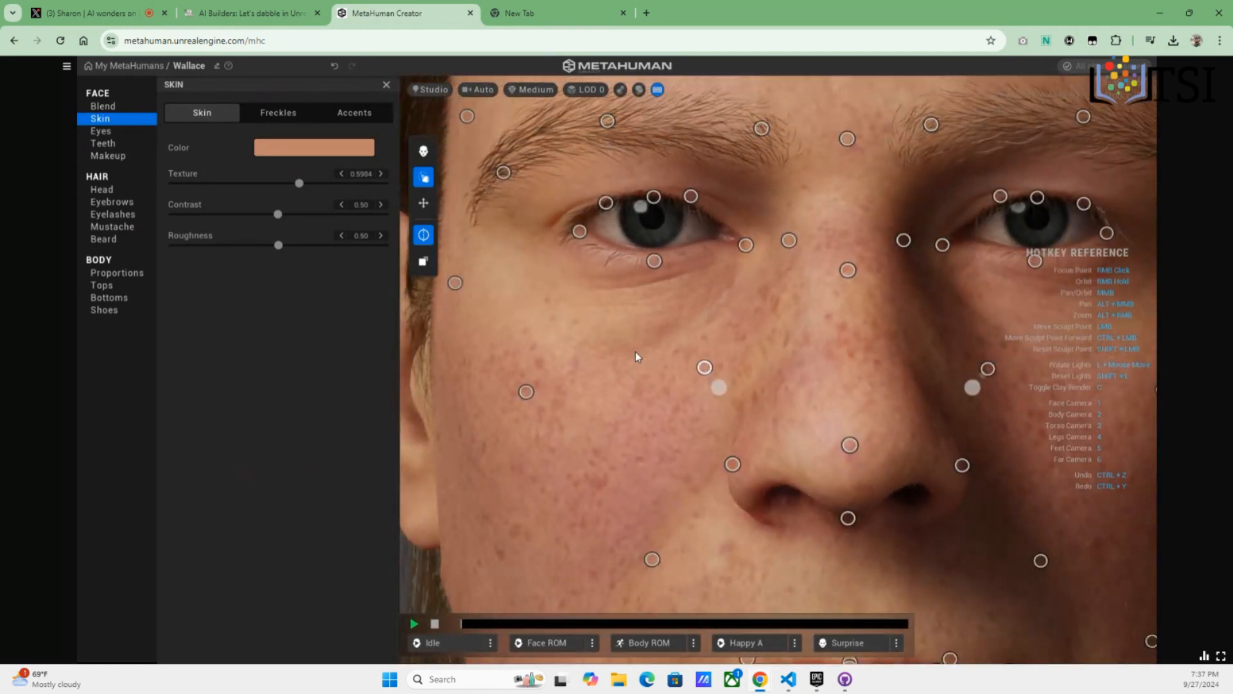
mouse_move(526, 391)
left_mouse_down()
mouse_move(551, 386)
mouse_move(560, 411)
mouse_move(541, 427)
left_mouse_up()
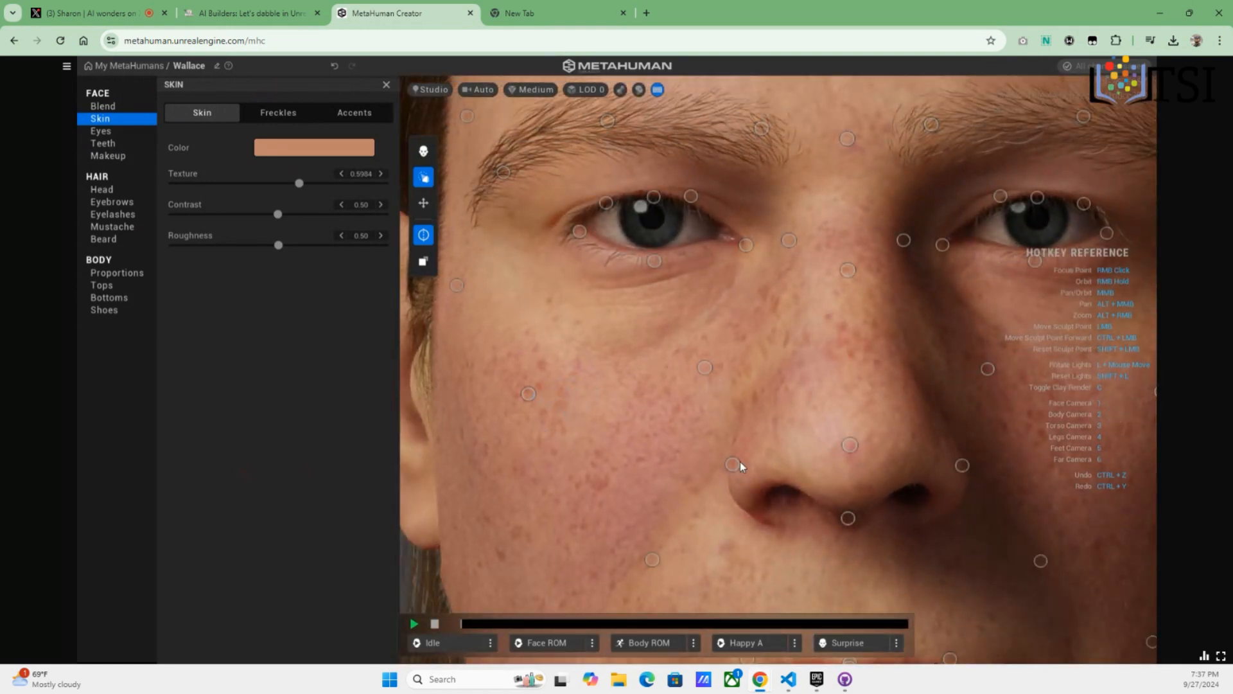
left_click(845, 449)
mouse_move(849, 444)
left_mouse_down()
mouse_move(856, 416)
mouse_move(862, 451)
left_mouse_up()
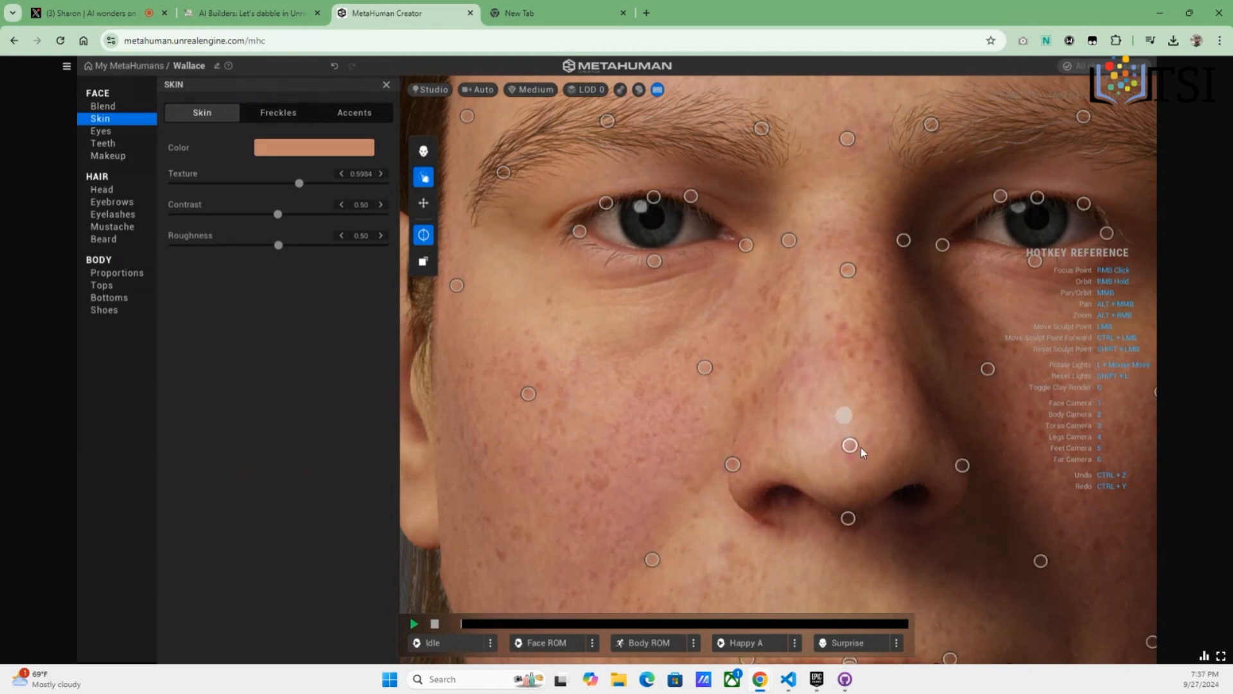
Examine Wallace's sculpted face from nose close-up to full head and shoulders
scroll(862, 451, "down", 10)
scroll(861, 452, "up", 10)
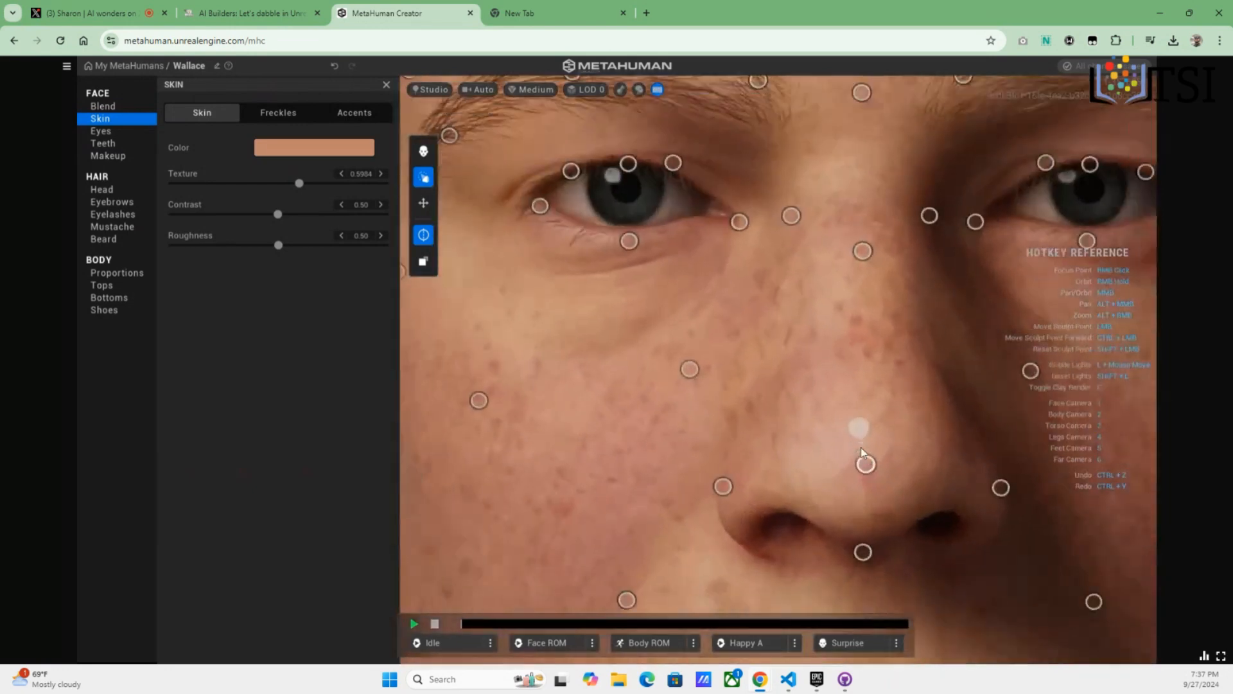
scroll(861, 451, "down", 4)
scroll(861, 452, "down", 5)
scroll(861, 453, "up", 2)
scroll(861, 452, "up", 8)
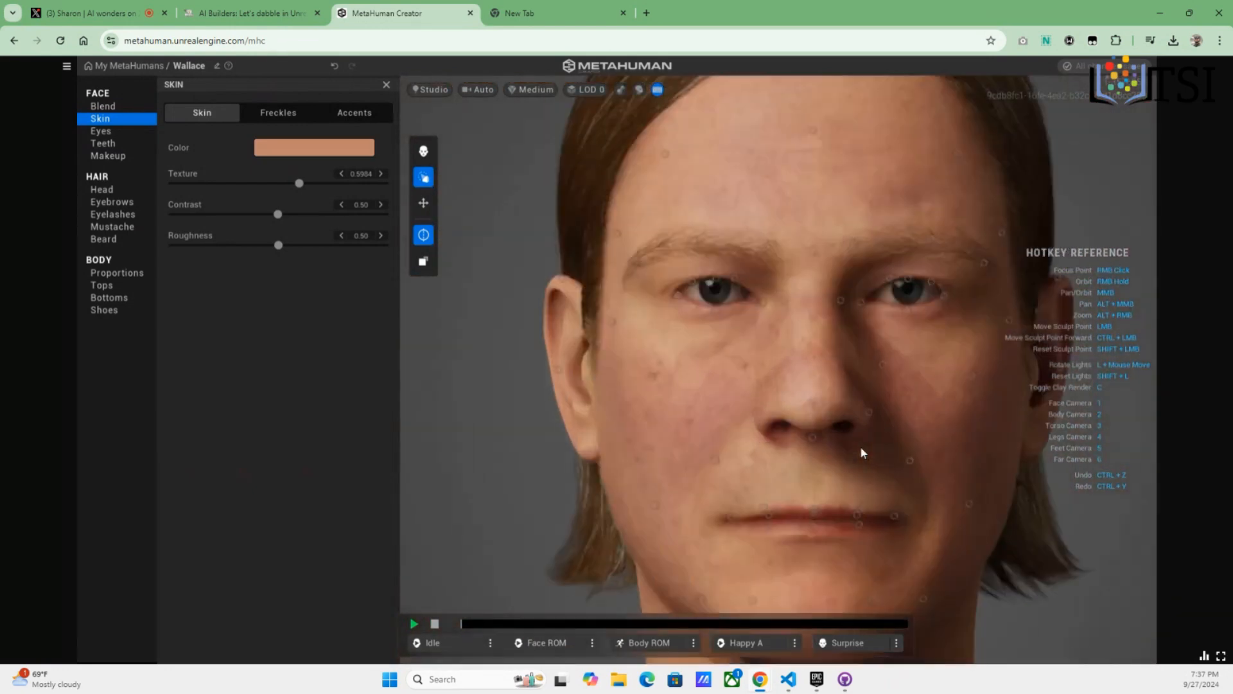
scroll(861, 452, "down", 3)
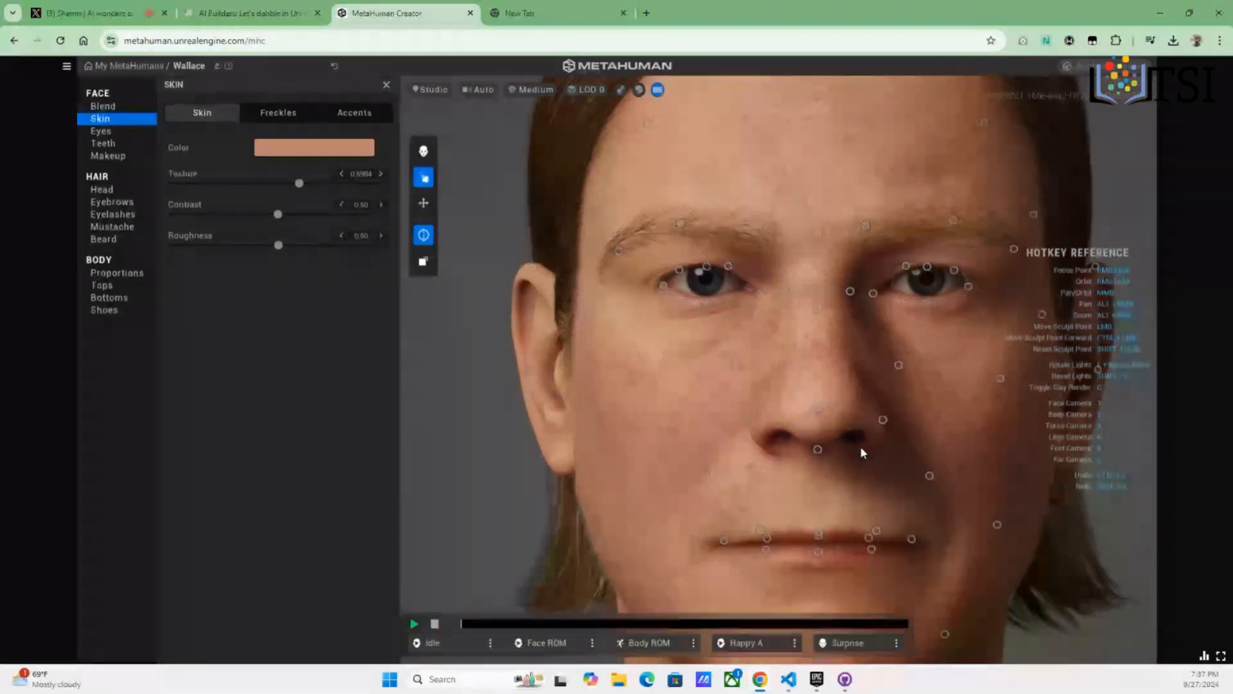
scroll(862, 452, "down", 4)
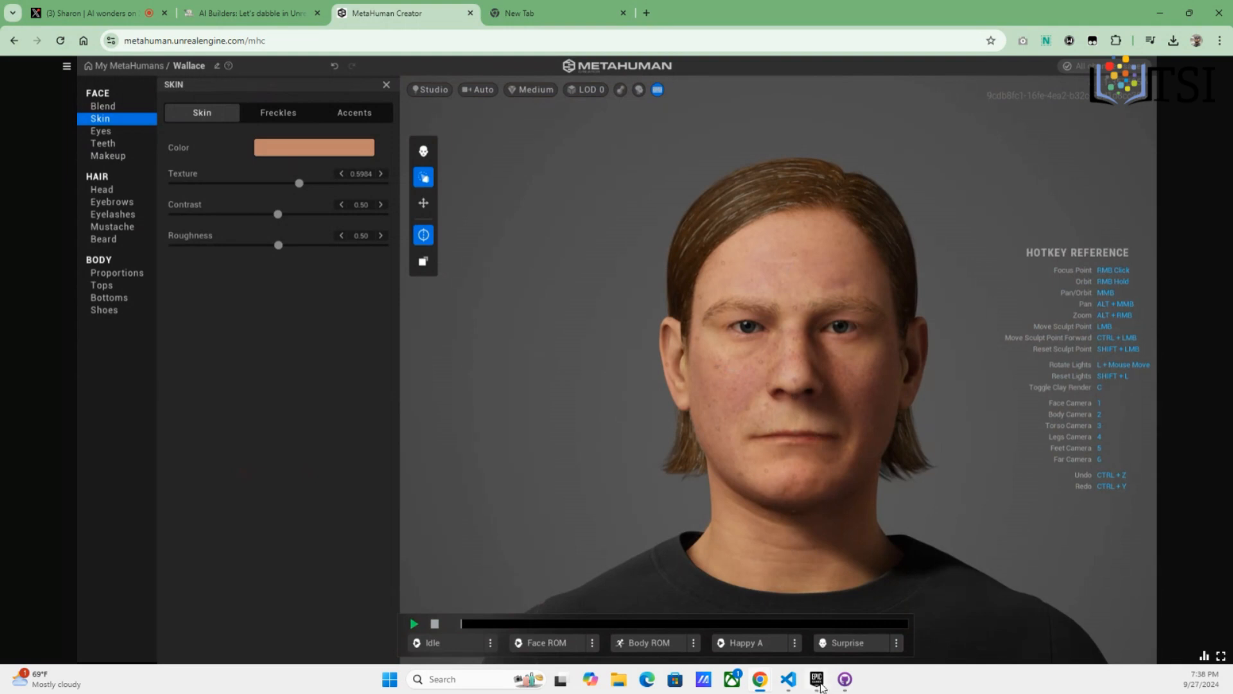
Switch to the Epic Games Launcher and check the Vault Cache Location in its settings without changing it
left_click(816, 679)
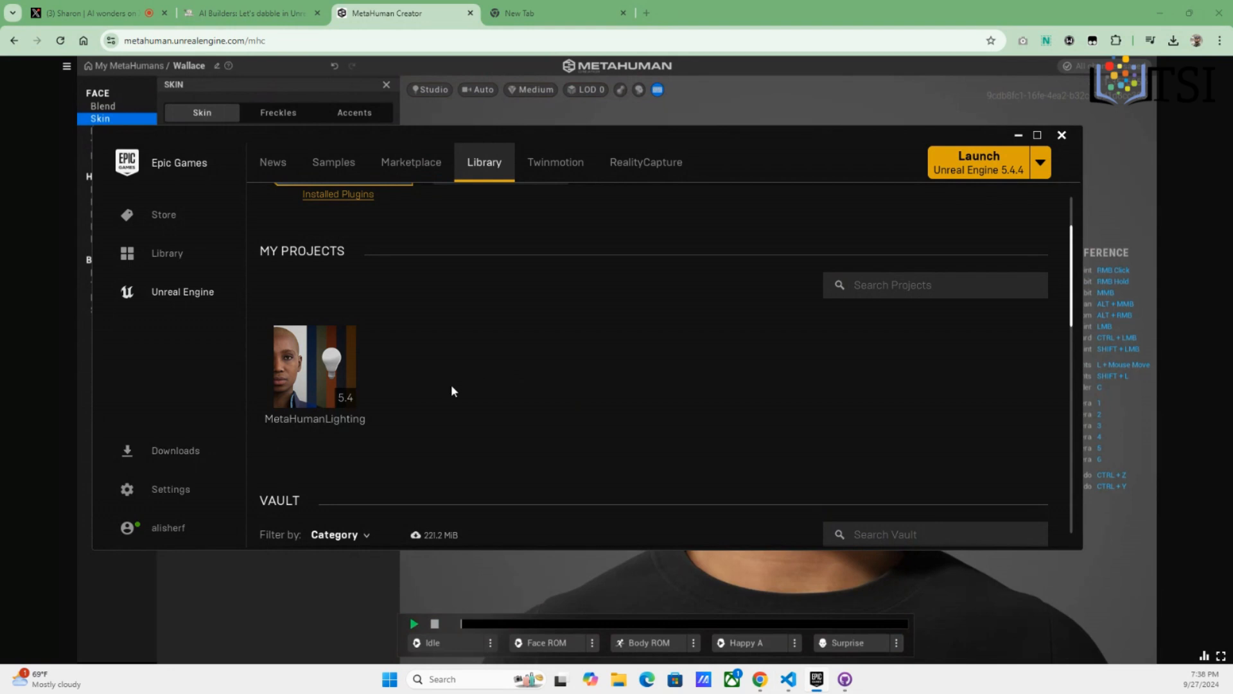
scroll(451, 389, "up", 2)
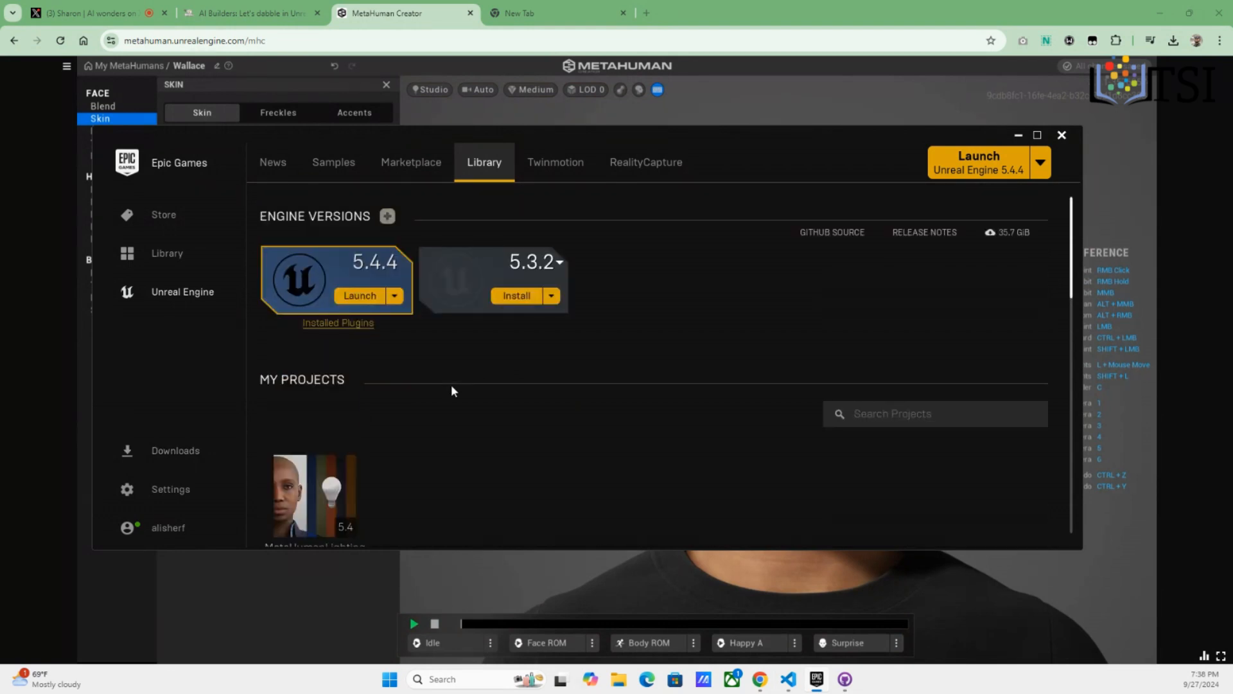
scroll(452, 389, "down", 1)
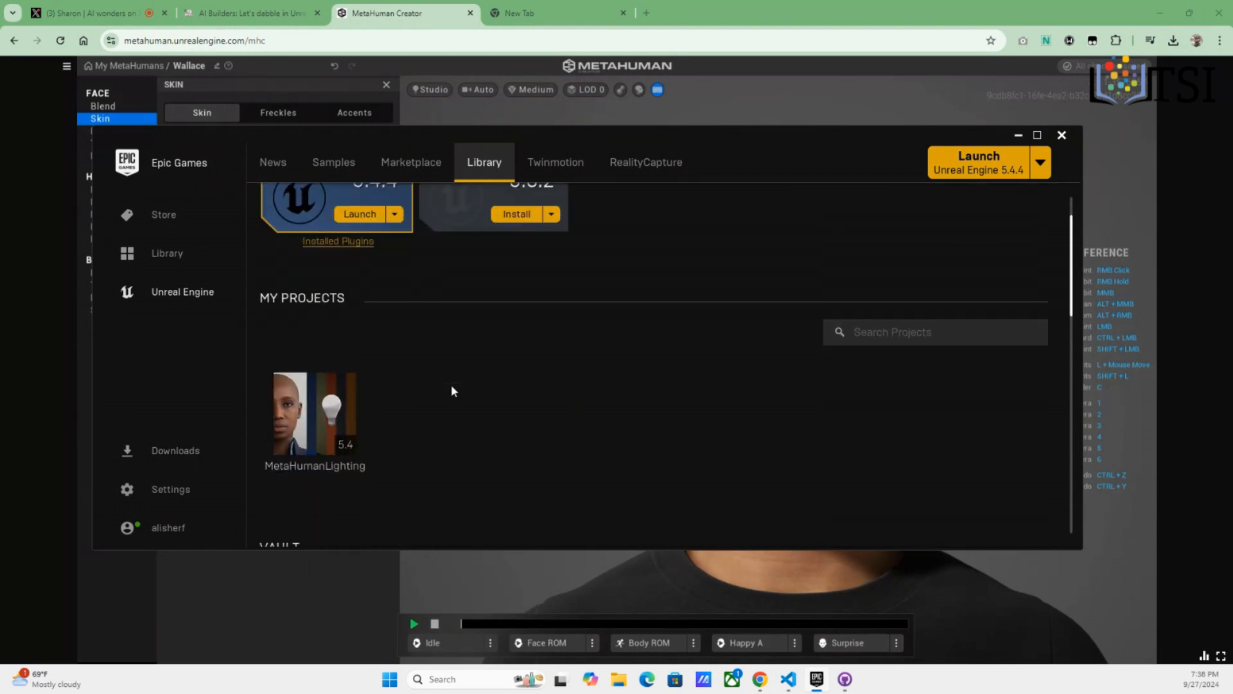
left_click(173, 495)
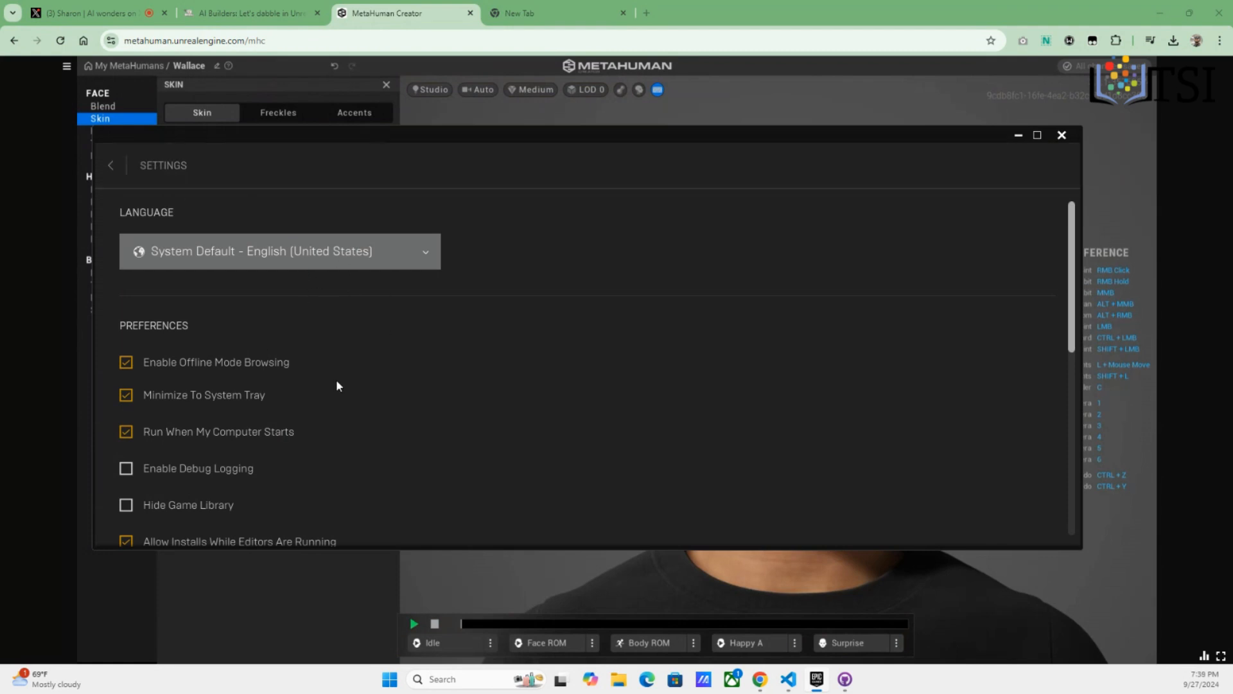
scroll(337, 379, "down", 6)
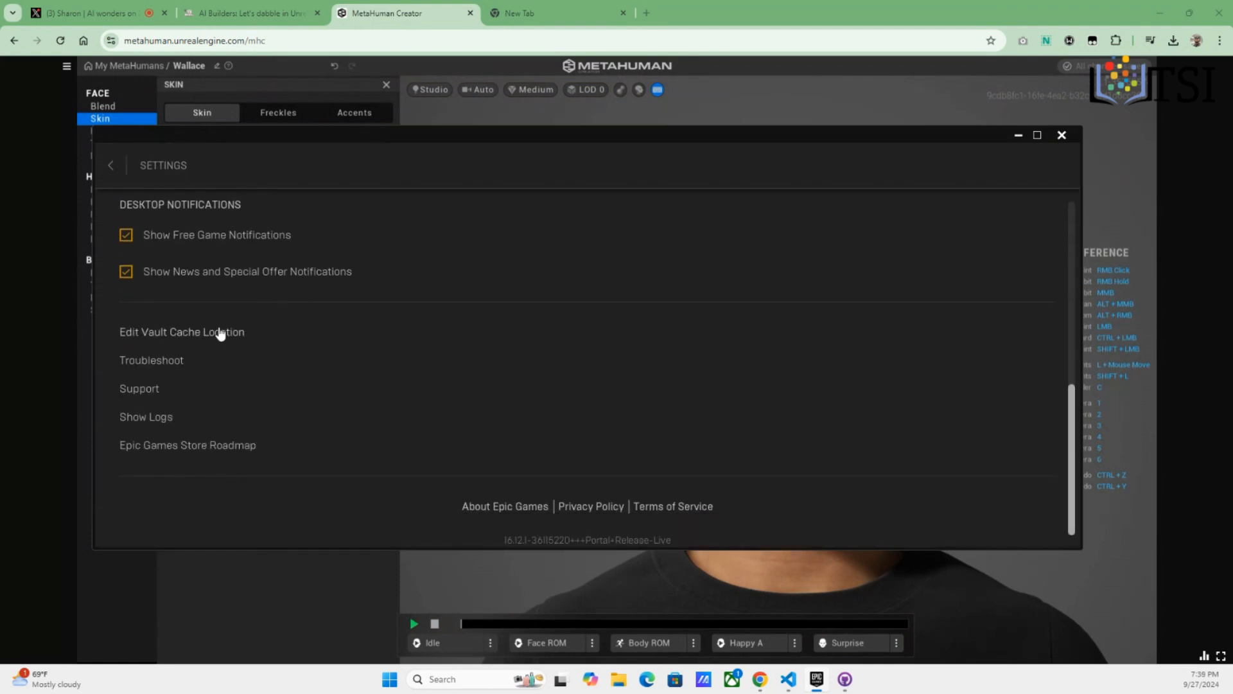
left_click(175, 334)
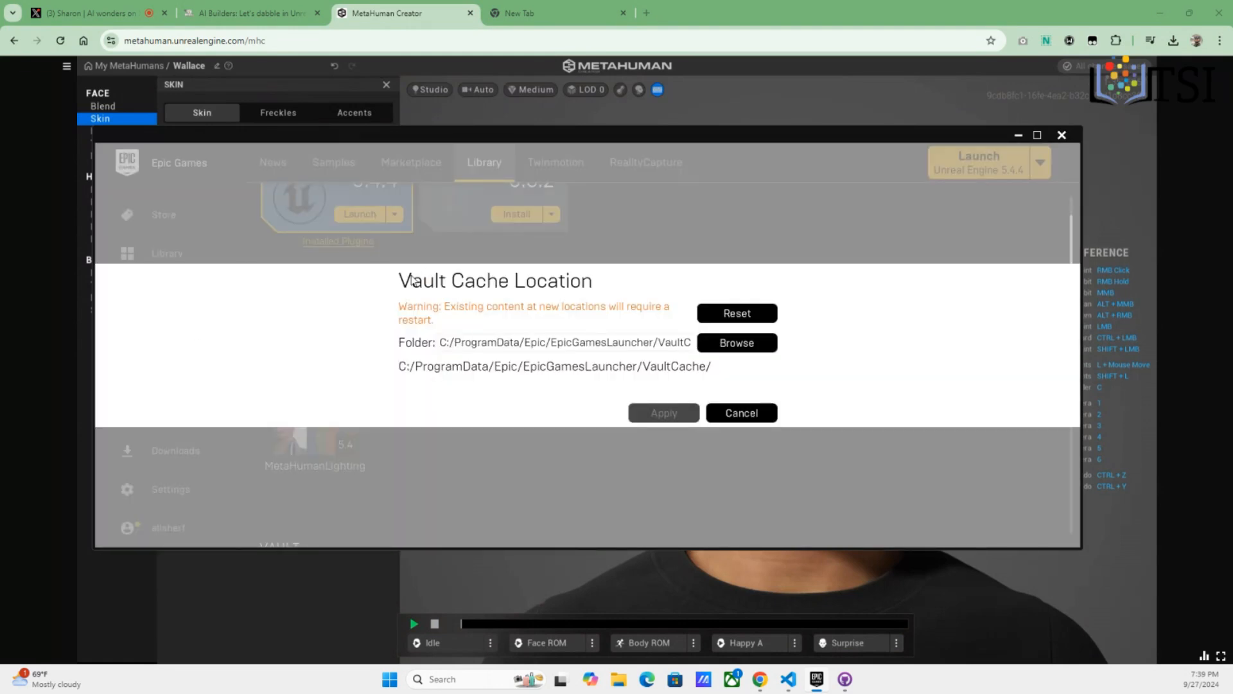
left_click(743, 412)
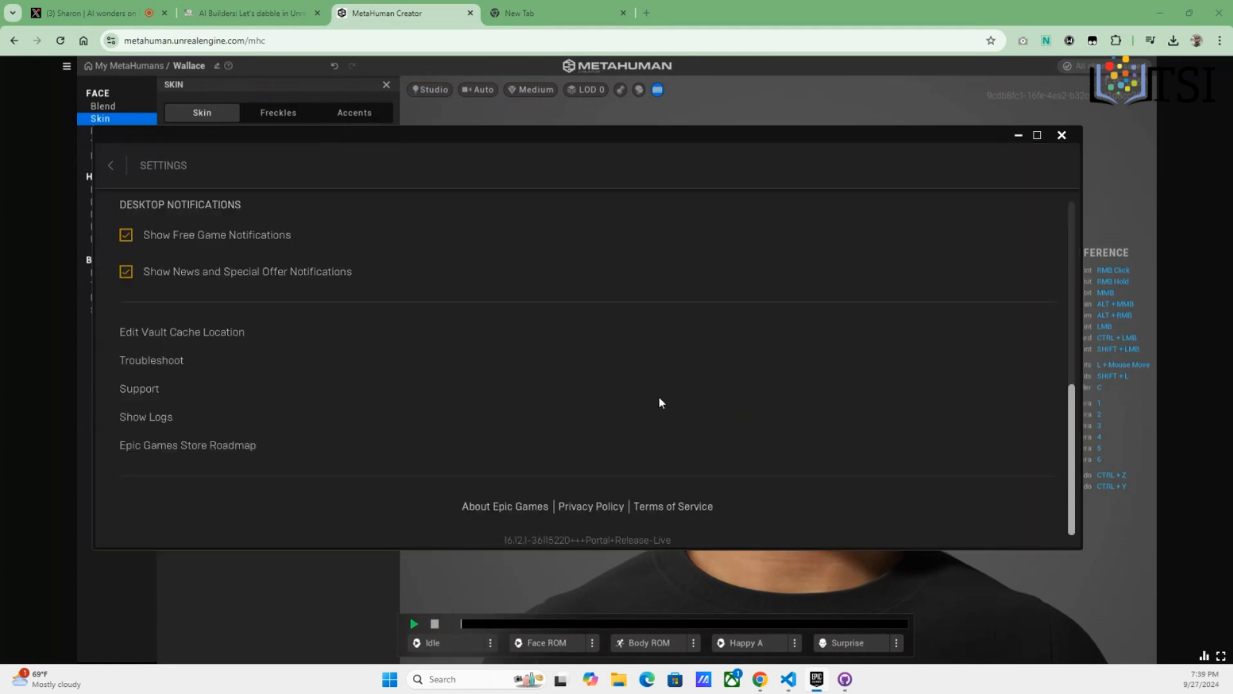
left_click(112, 165)
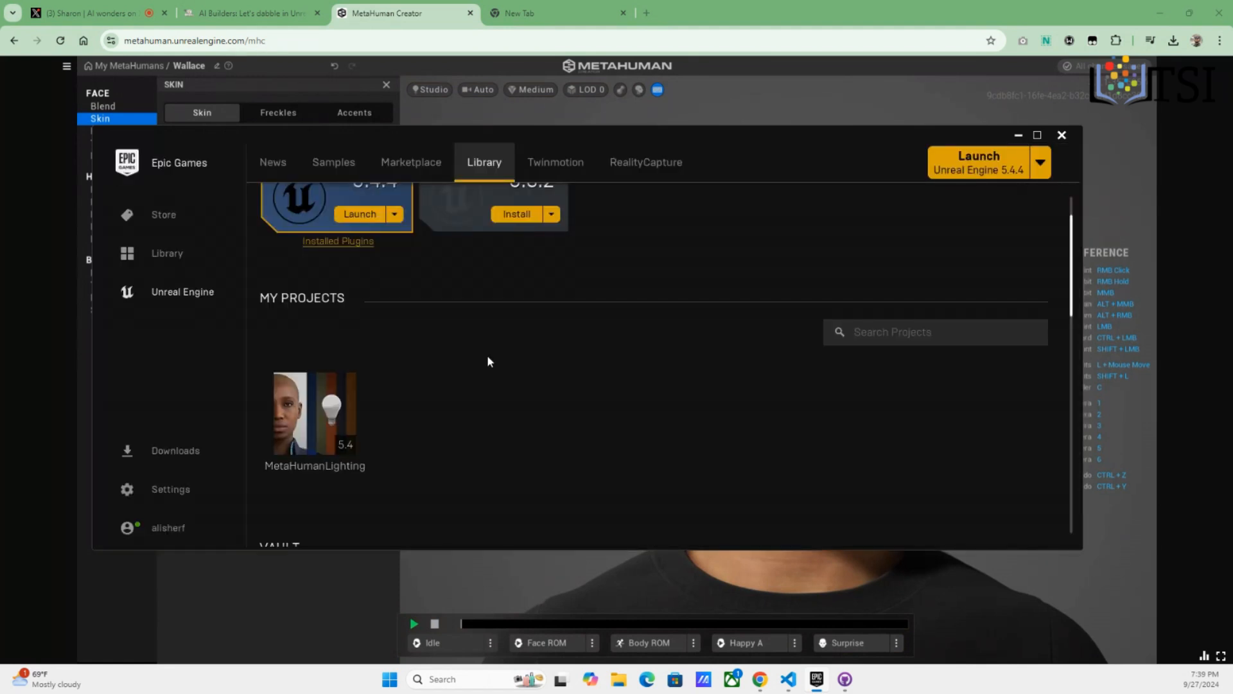
Look over the library's engine versions and check the MetaHumanLighting project's engine compatibility and file path
scroll(602, 425, "down", 4)
scroll(602, 420, "up", 5)
scroll(601, 420, "down", 2)
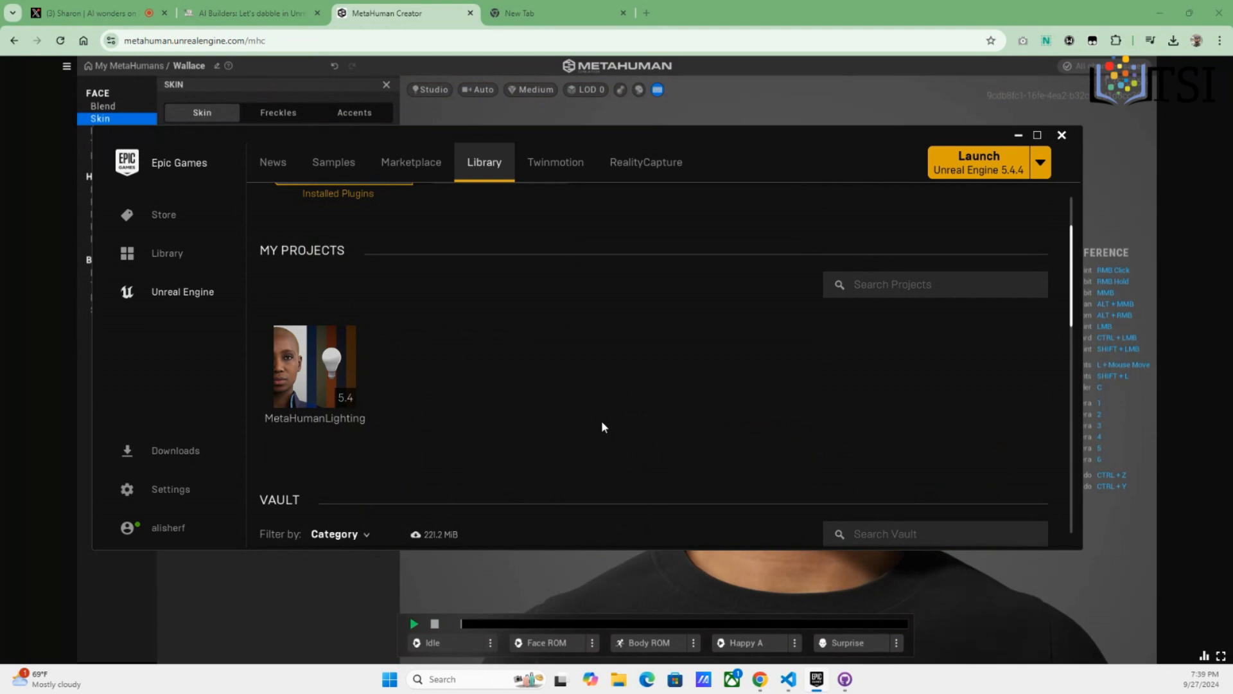
scroll(603, 425, "up", 2)
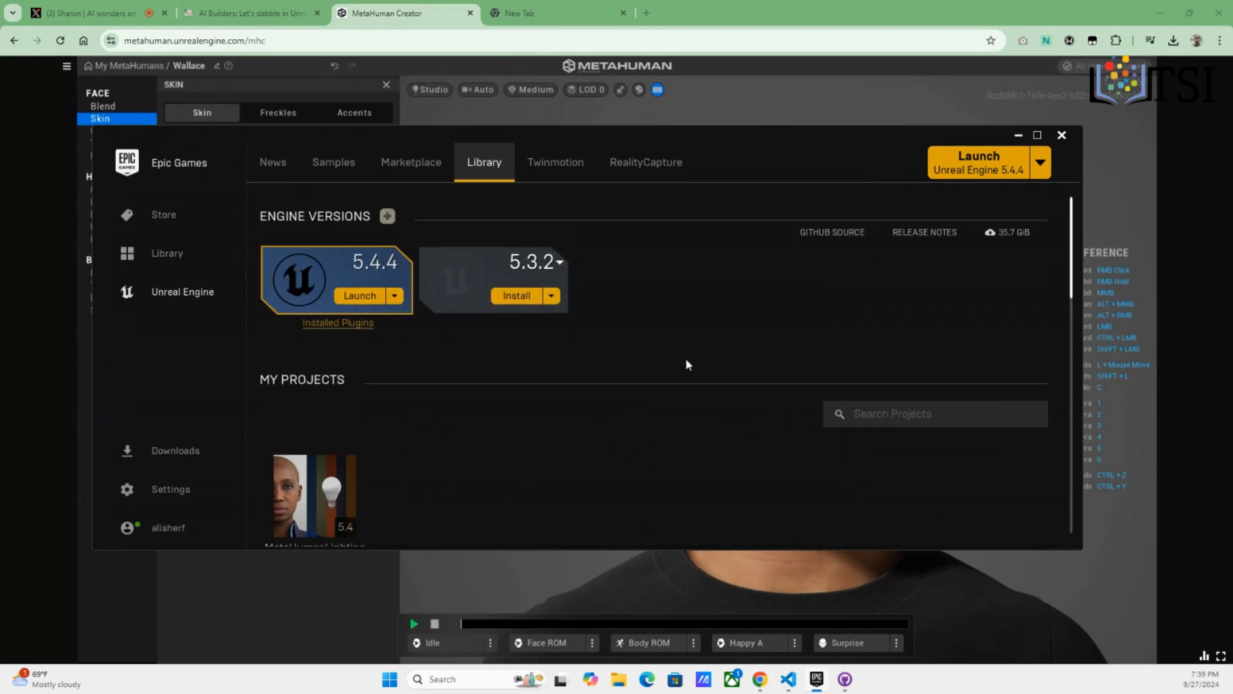
scroll(686, 363, "down", 1)
scroll(684, 357, "down", 2)
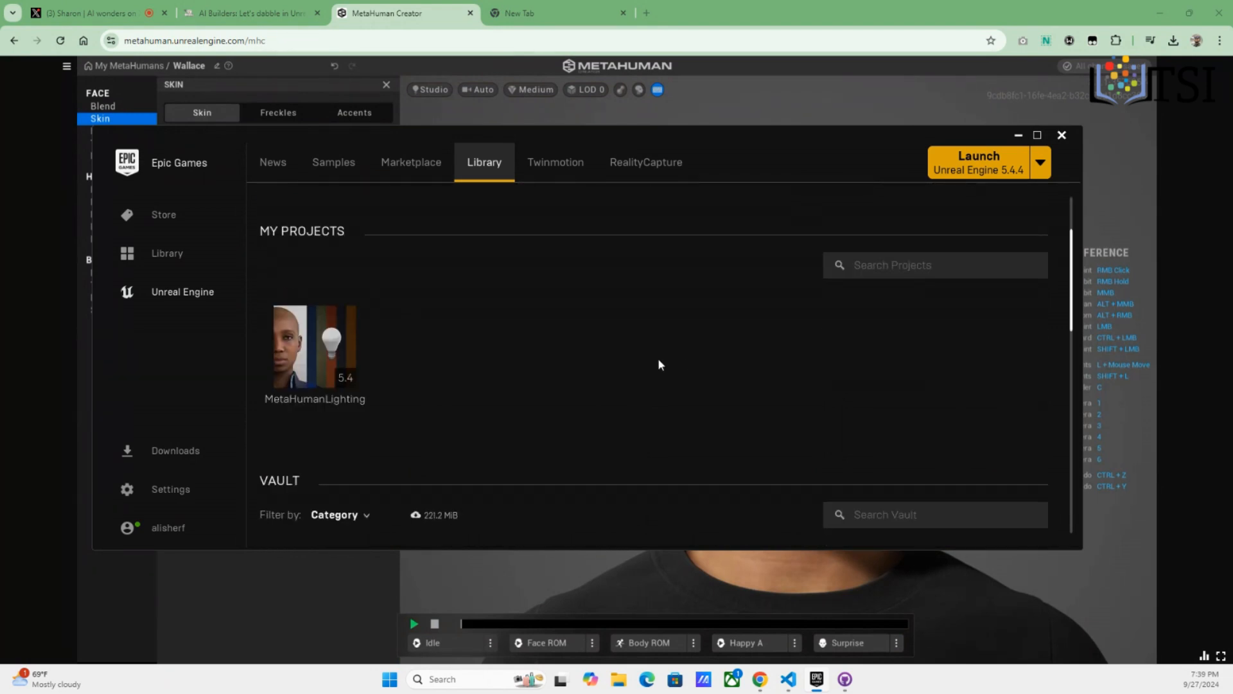
mouse_move(334, 357)
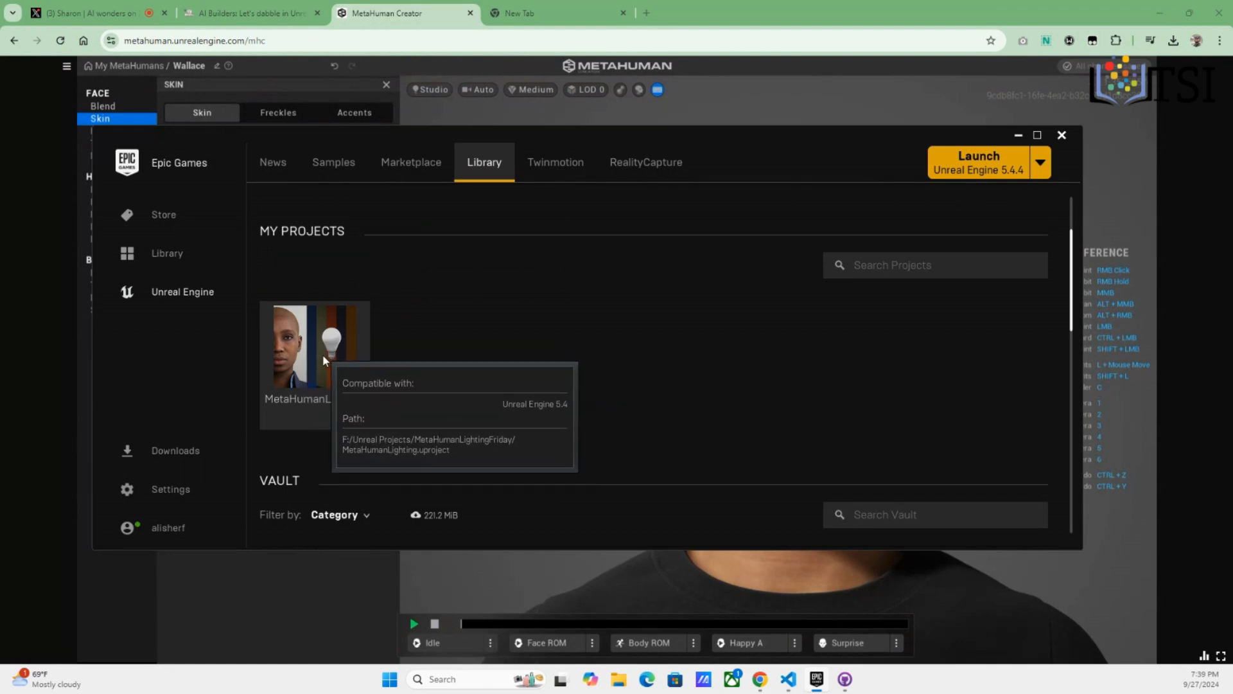
Browse the Vault's content packs and sample projects, including the MetaHuman Lighting and MetaHuman Plugin entries
scroll(568, 403, "down", 15)
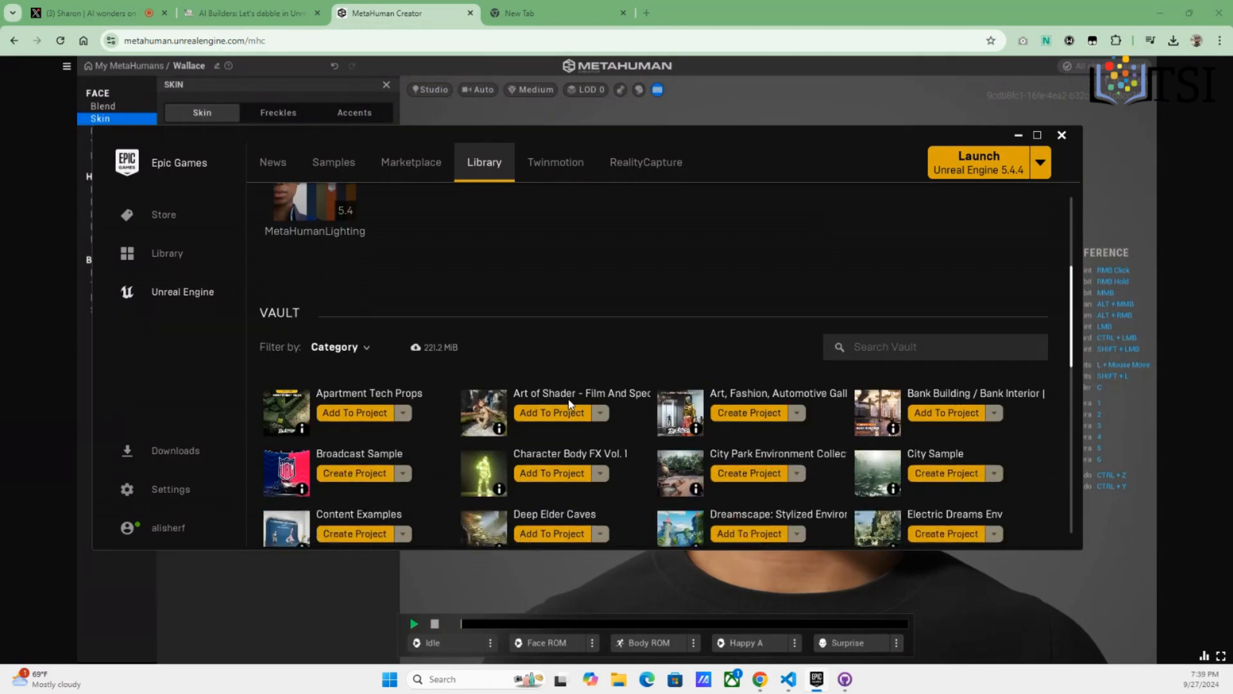
scroll(568, 404, "up", 15)
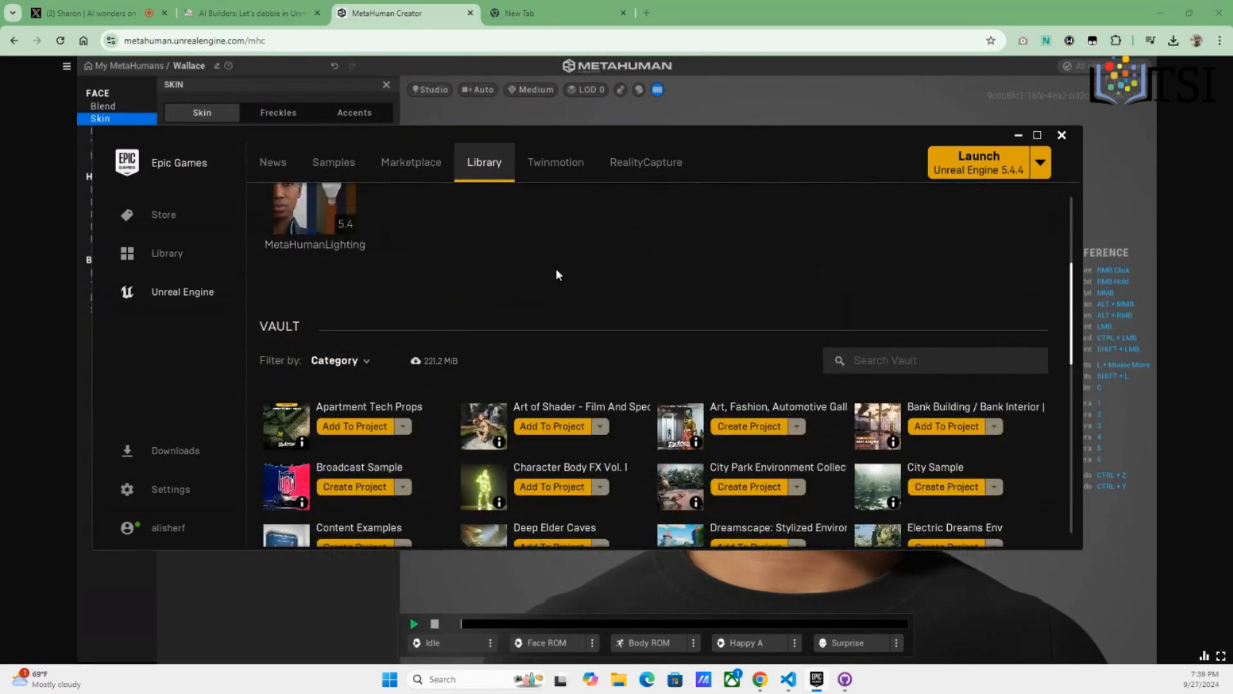
scroll(556, 268, "down", 4)
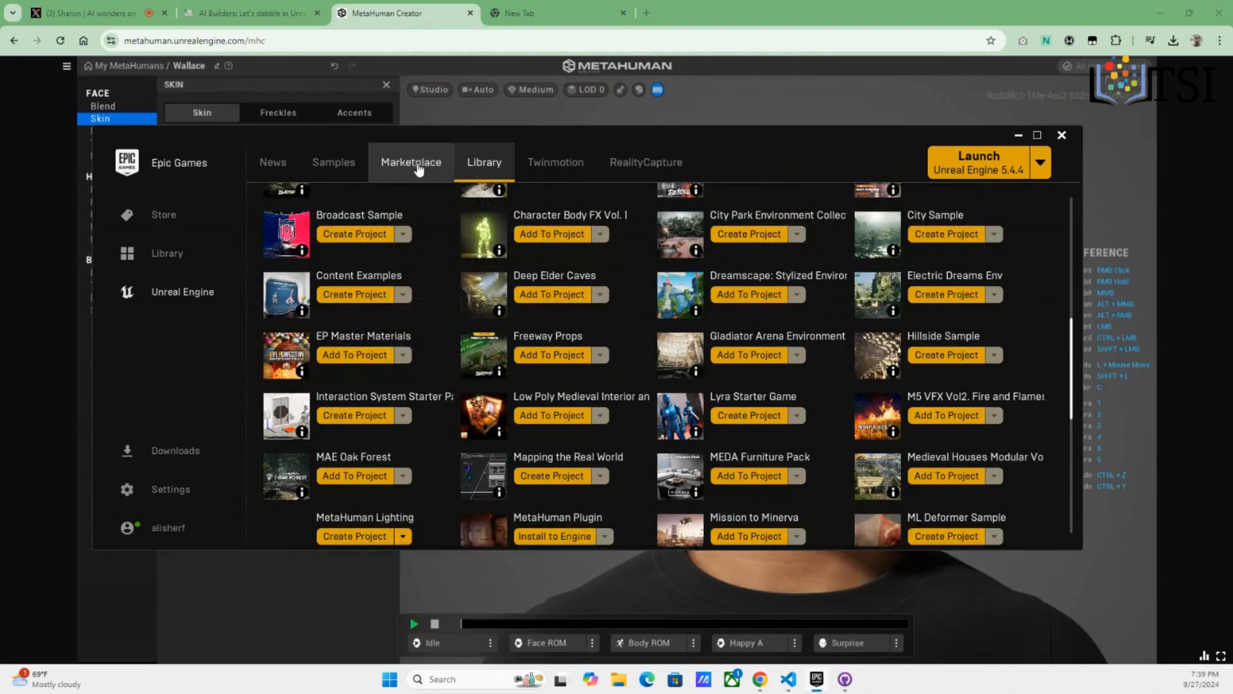
scroll(605, 405, "down", 2)
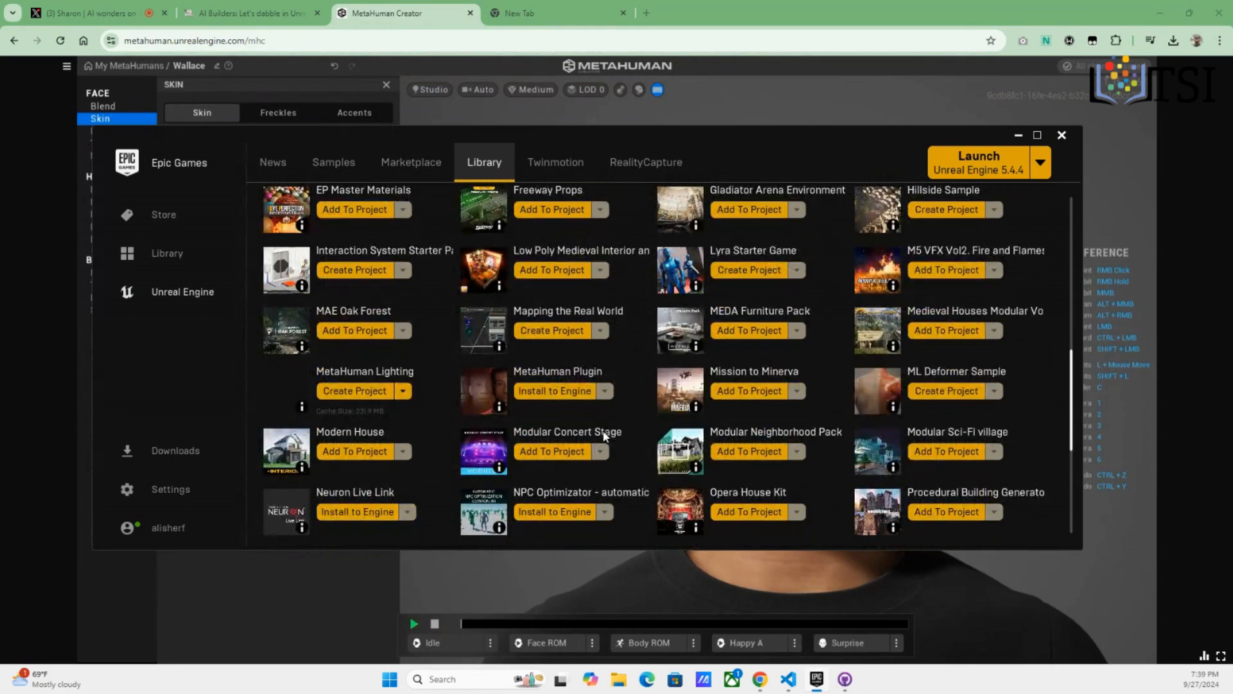
scroll(604, 436, "down", 2)
Recheck the MetaHumanLighting project's compatibility and path, and return to Wallace in MetaHuman Creator
scroll(603, 436, "up", 10)
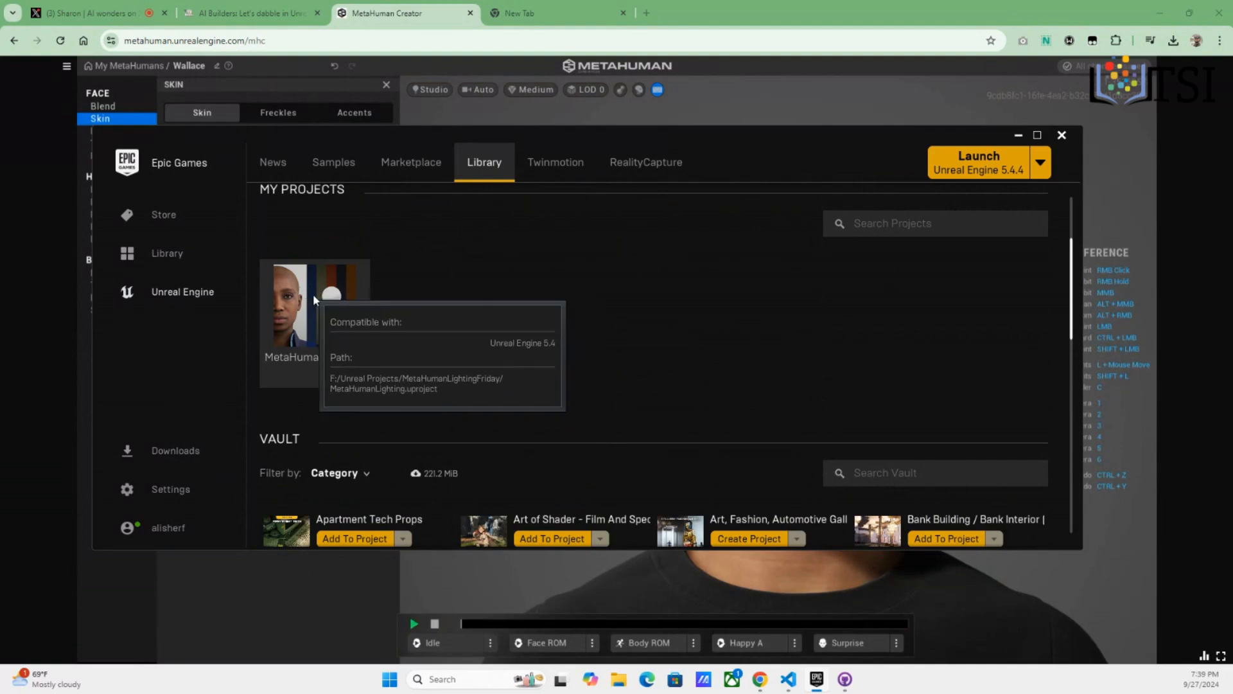
scroll(447, 364, "up", 1)
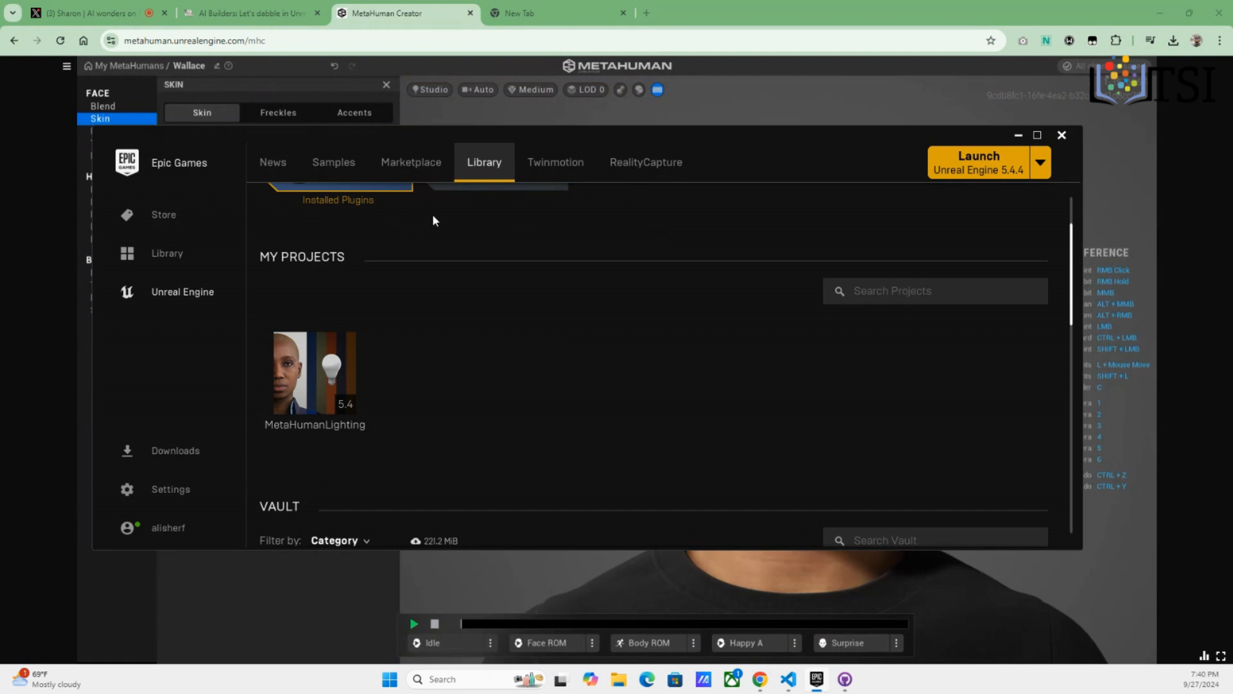
mouse_move(309, 370)
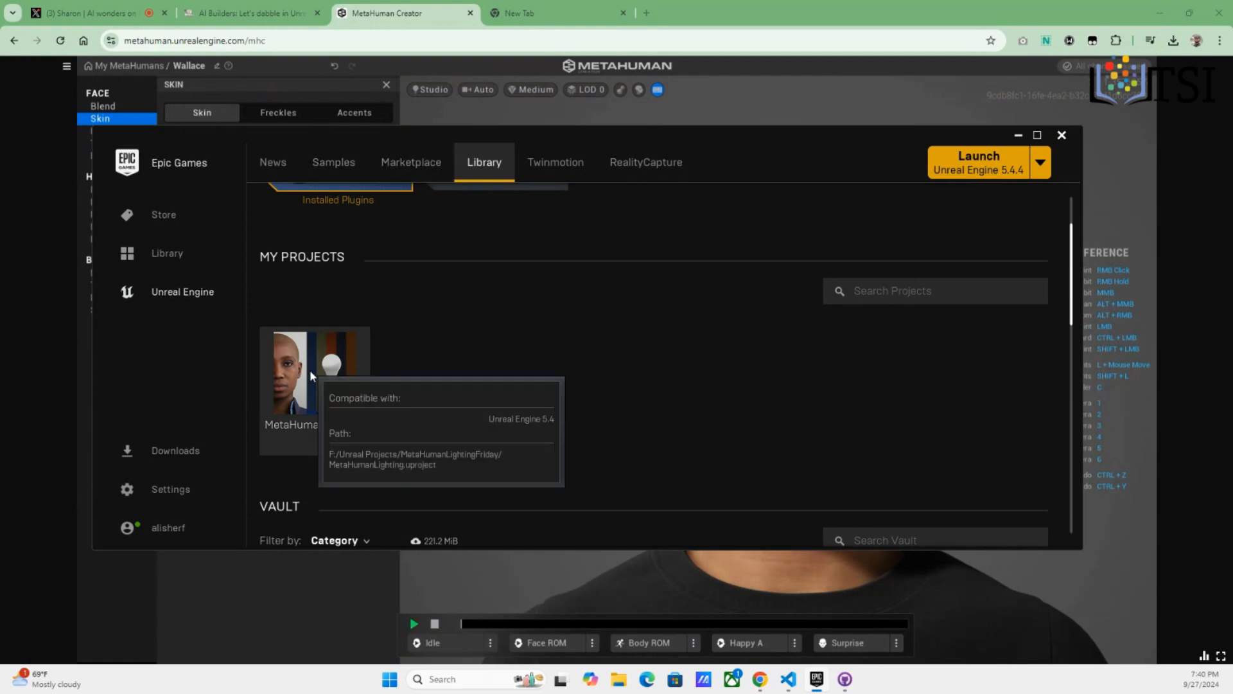
left_click(1018, 135)
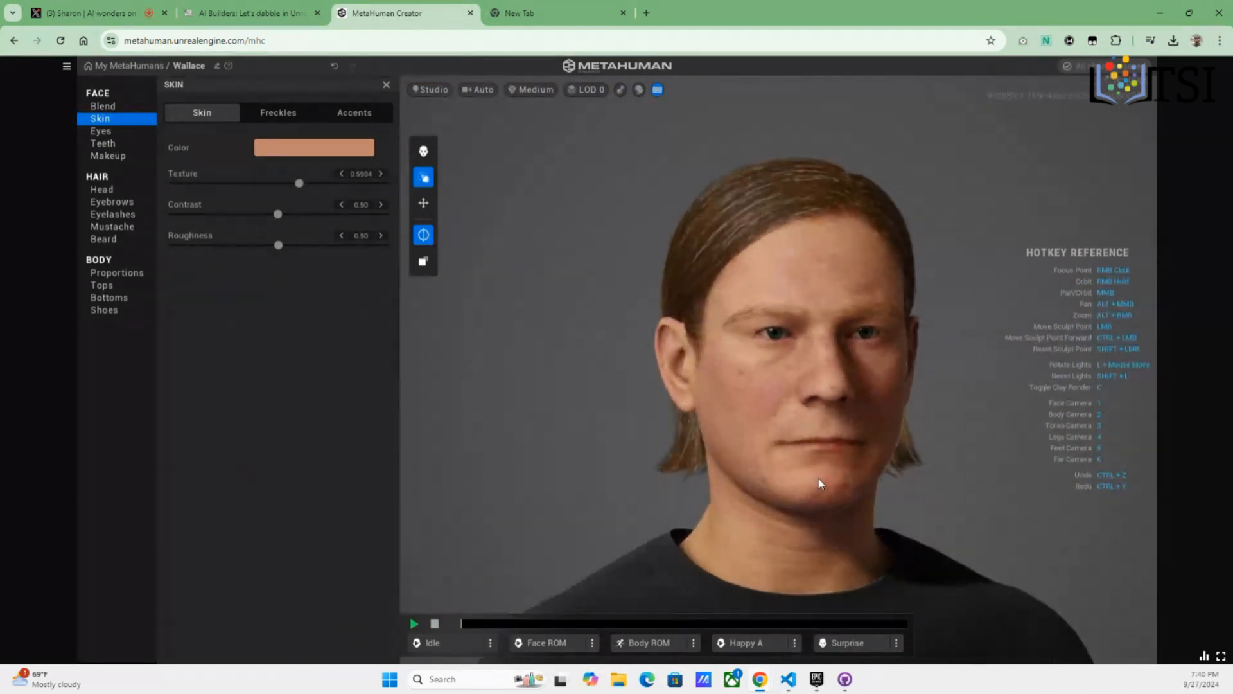
Try the short hairstyle with a parted fringe on Wallace and view it from both sides of the face
right_click_drag(731, 470, 629, 475)
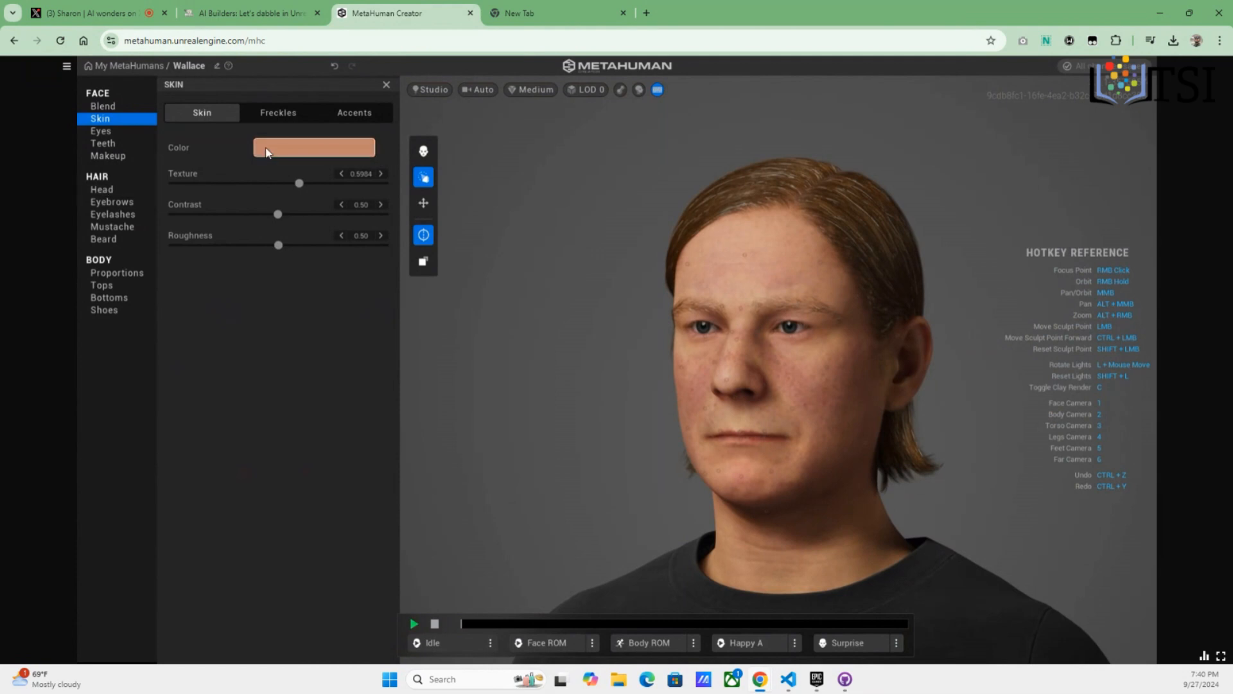
left_click(100, 191)
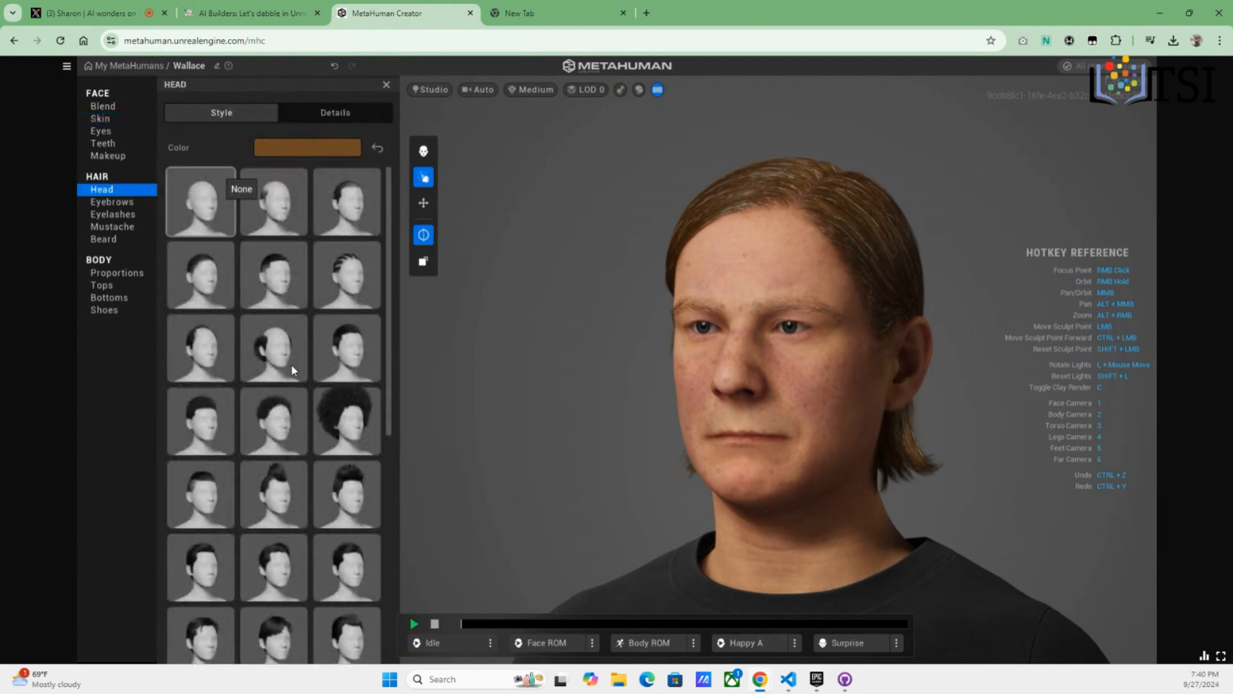
scroll(299, 387, "down", 3)
left_click(282, 447)
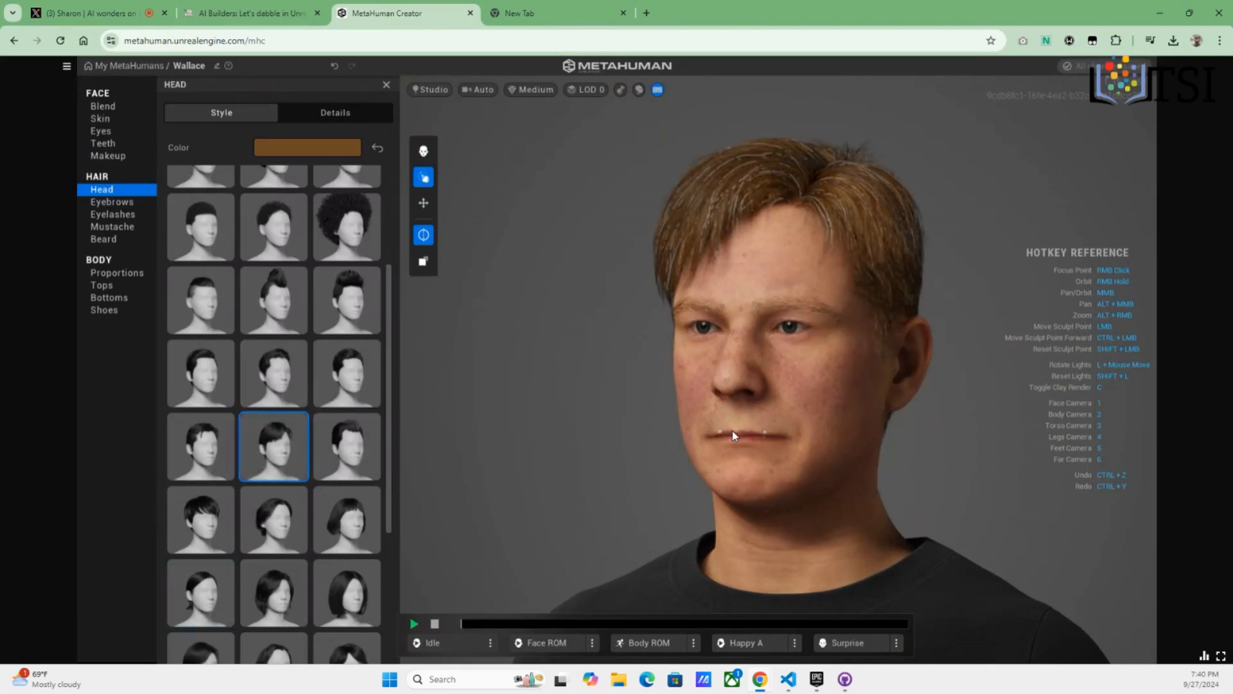
right_click_drag(682, 420, 790, 409)
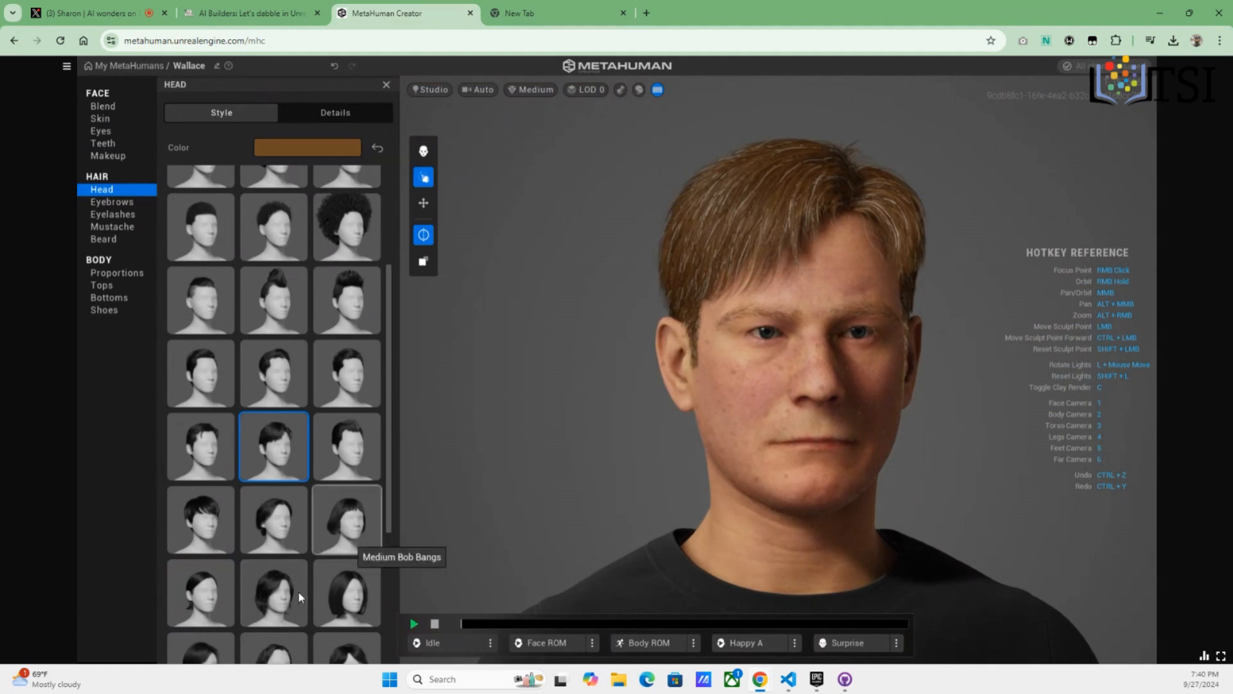
Compare the remaining head hairstyles, including a short swept-back cut, and give Wallace the tall mohawk
scroll(283, 587, "down", 4)
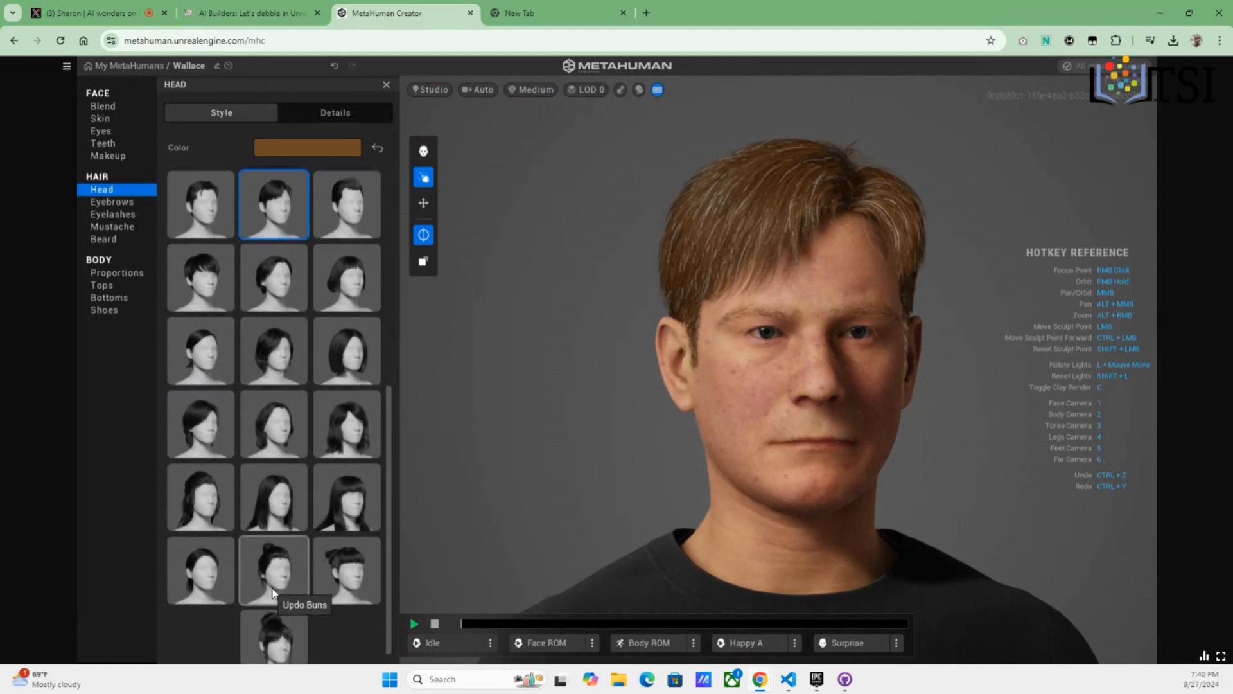
scroll(274, 565, "down", 1)
scroll(287, 453, "up", 3)
scroll(287, 455, "up", 2)
left_click(214, 361)
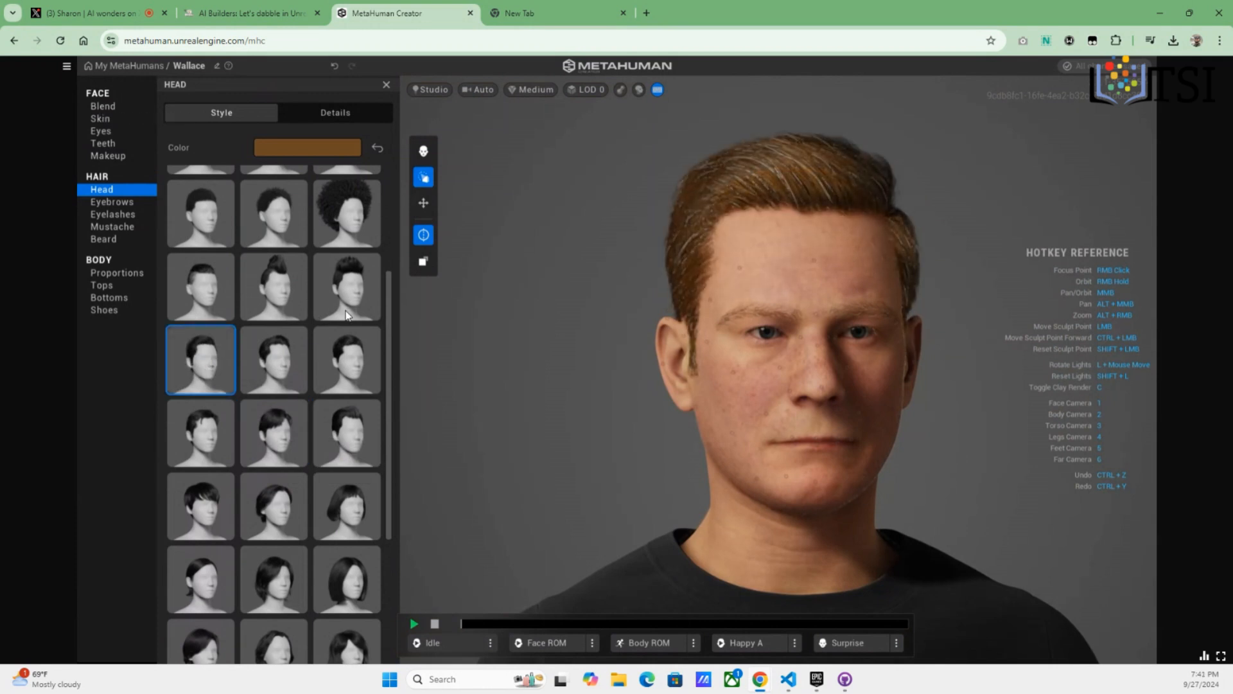
left_click(279, 292)
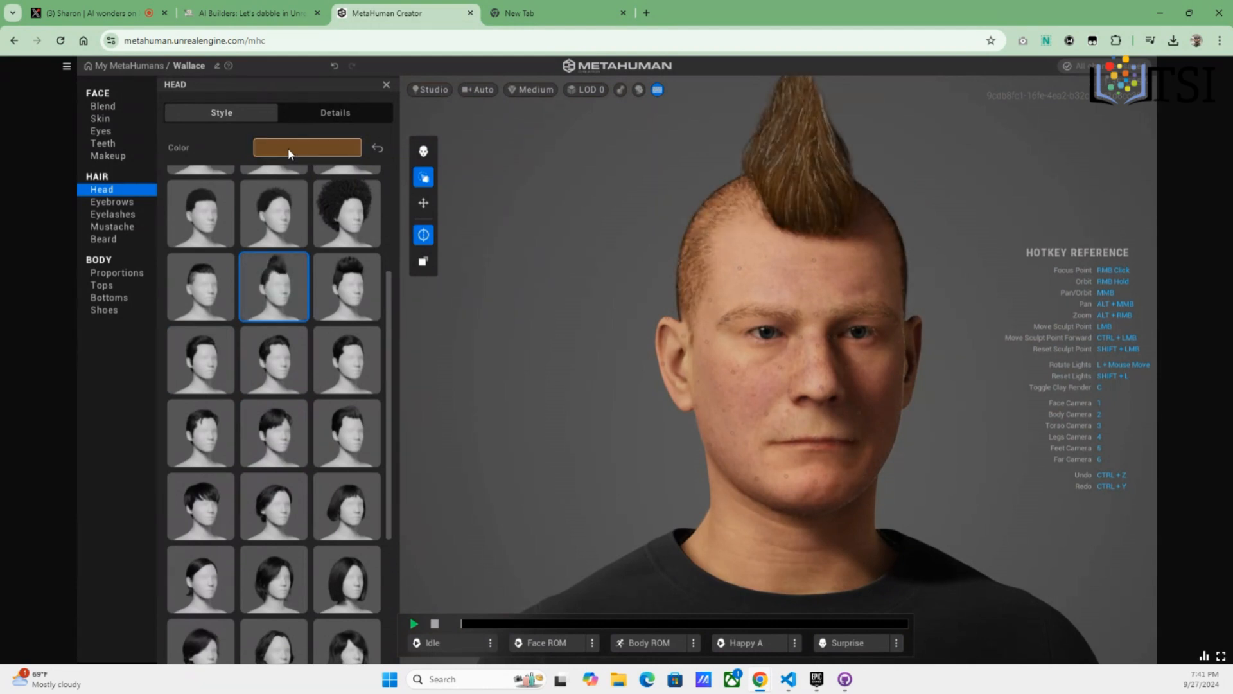
Color Wallace's hair bright green using the Vibrant preset swatches
left_click(325, 147)
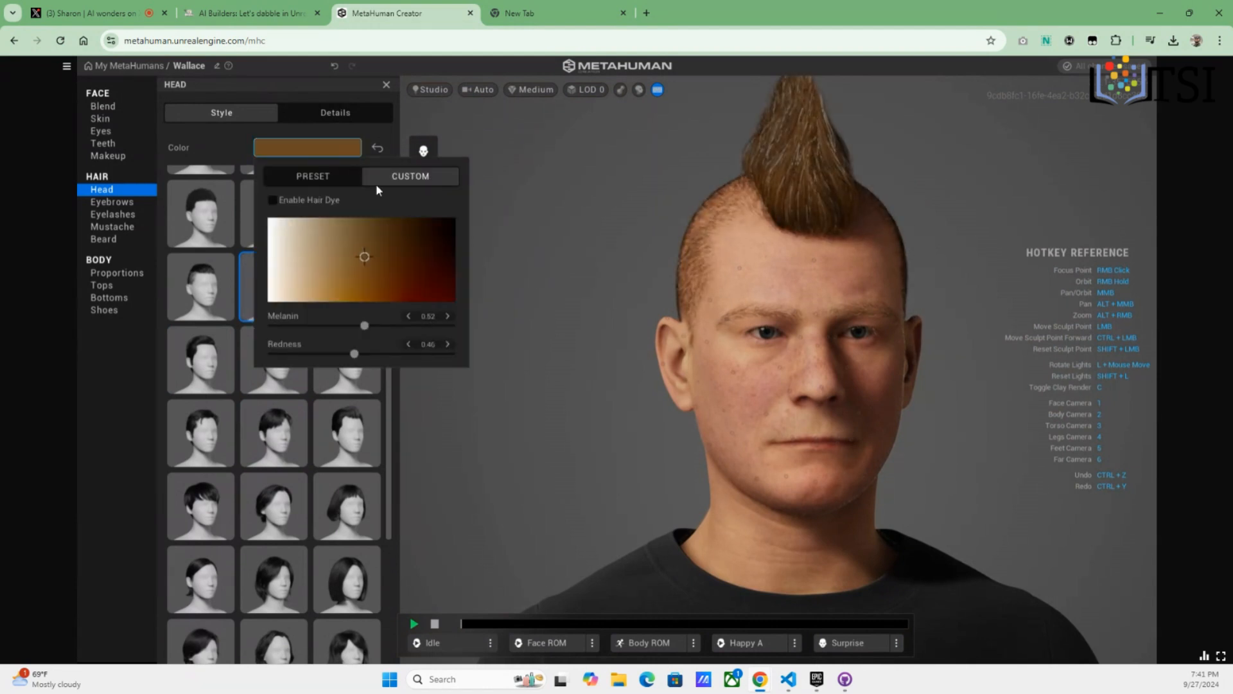
left_click(316, 177)
left_click(299, 201)
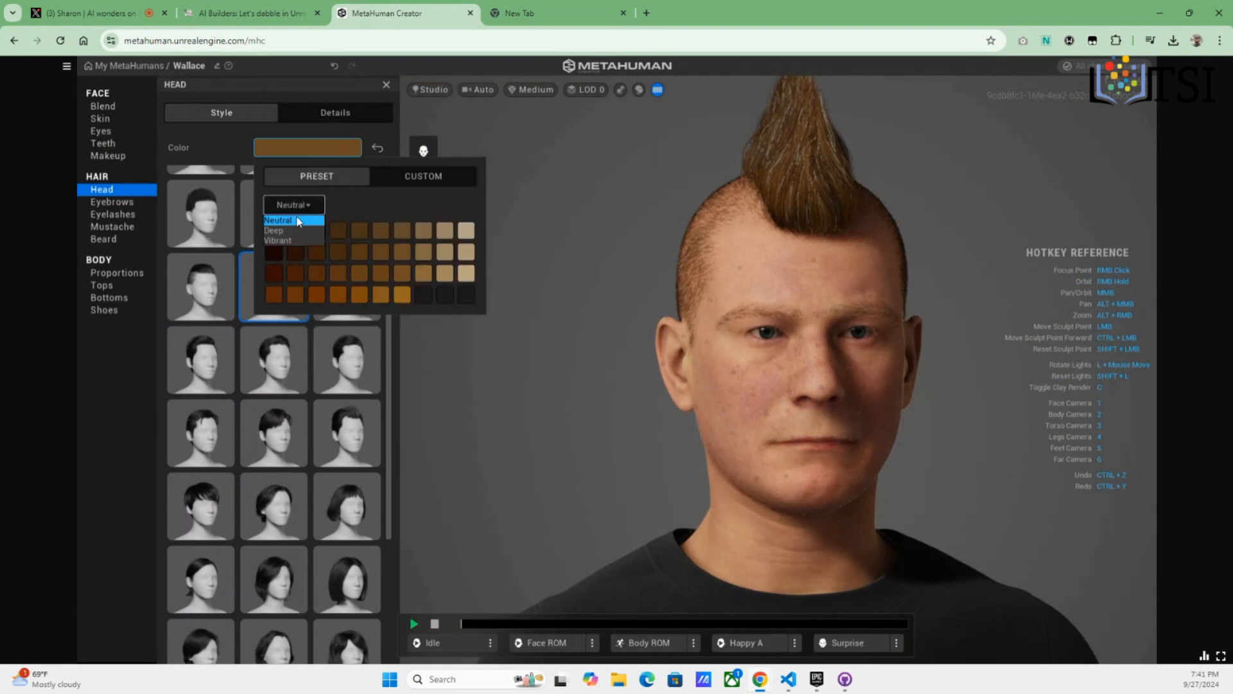
left_click(281, 240)
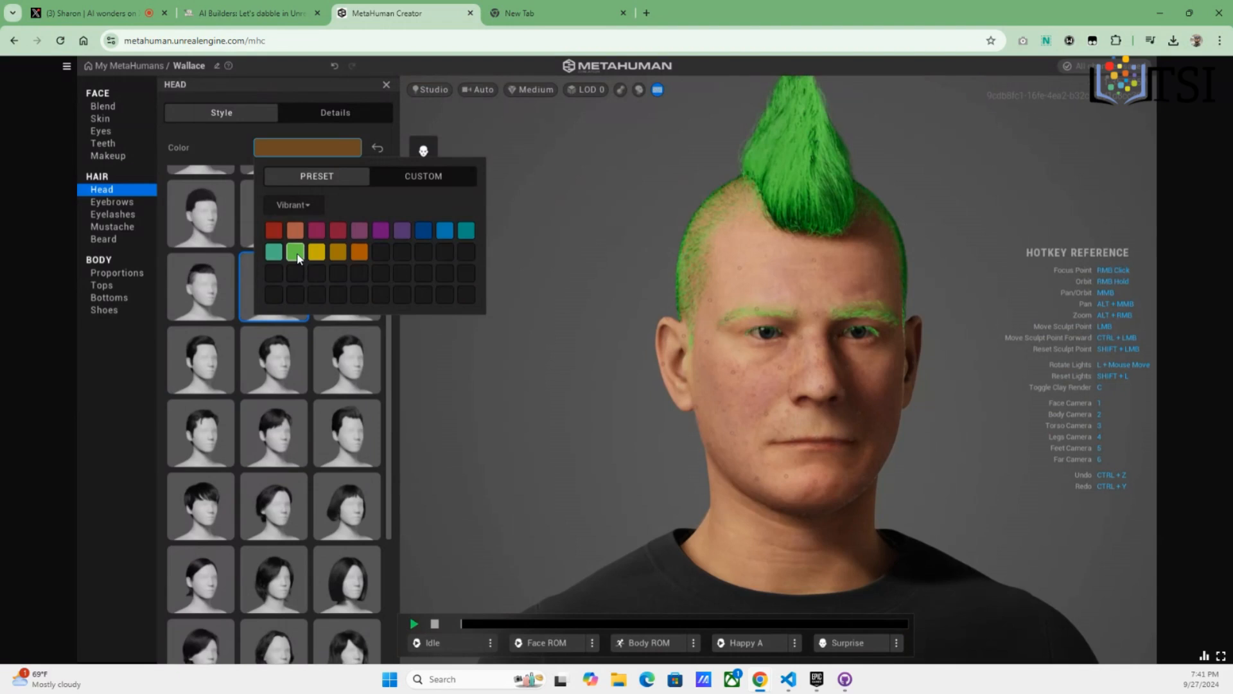
left_click(296, 253)
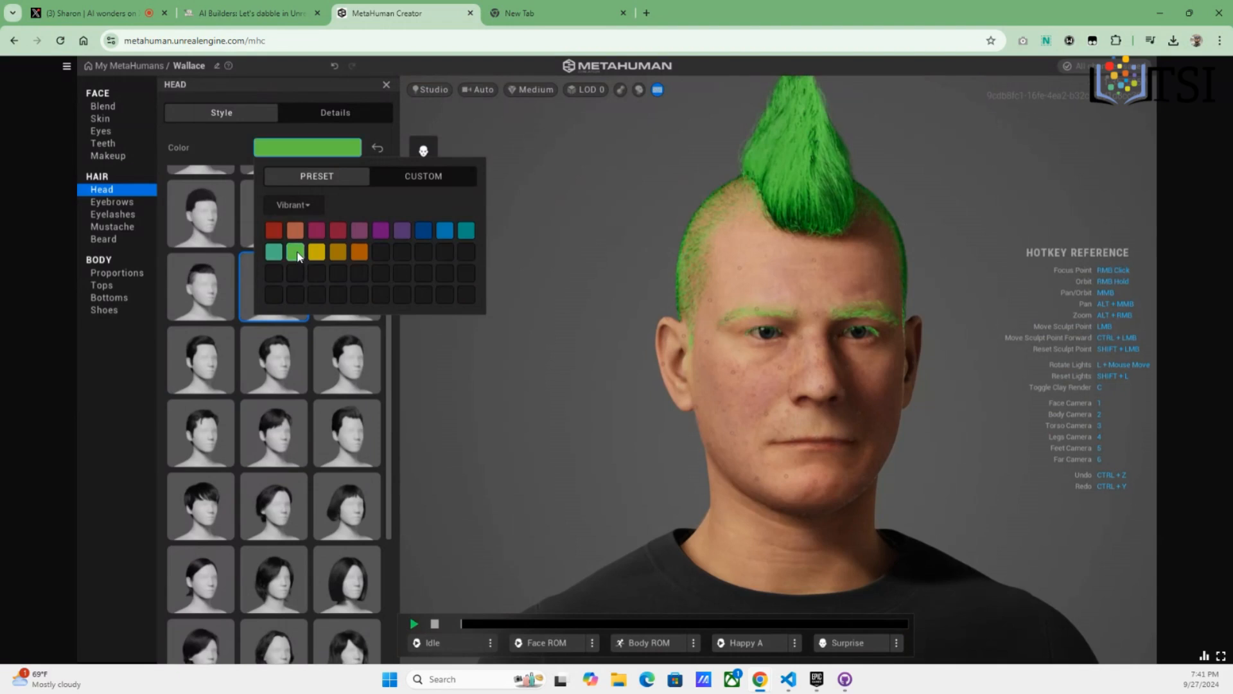
Raise the Salt & Pepper amount in the head hair details to around the middle of its range
left_click(310, 110)
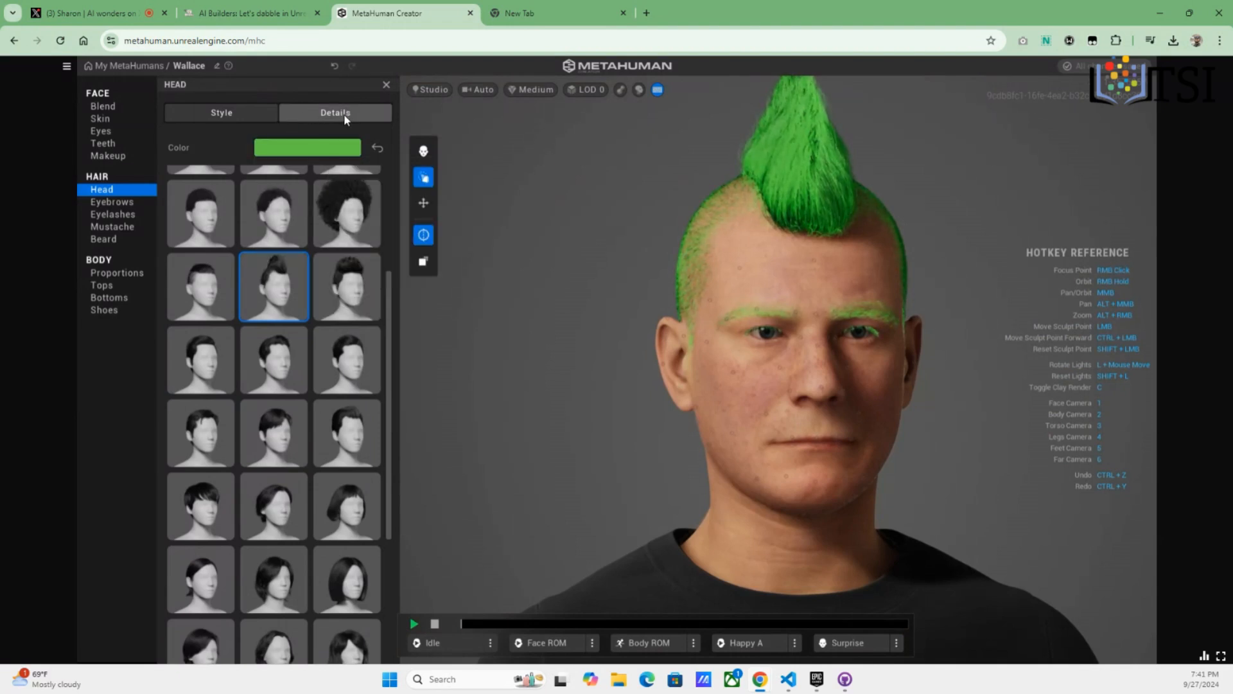
left_click(311, 114)
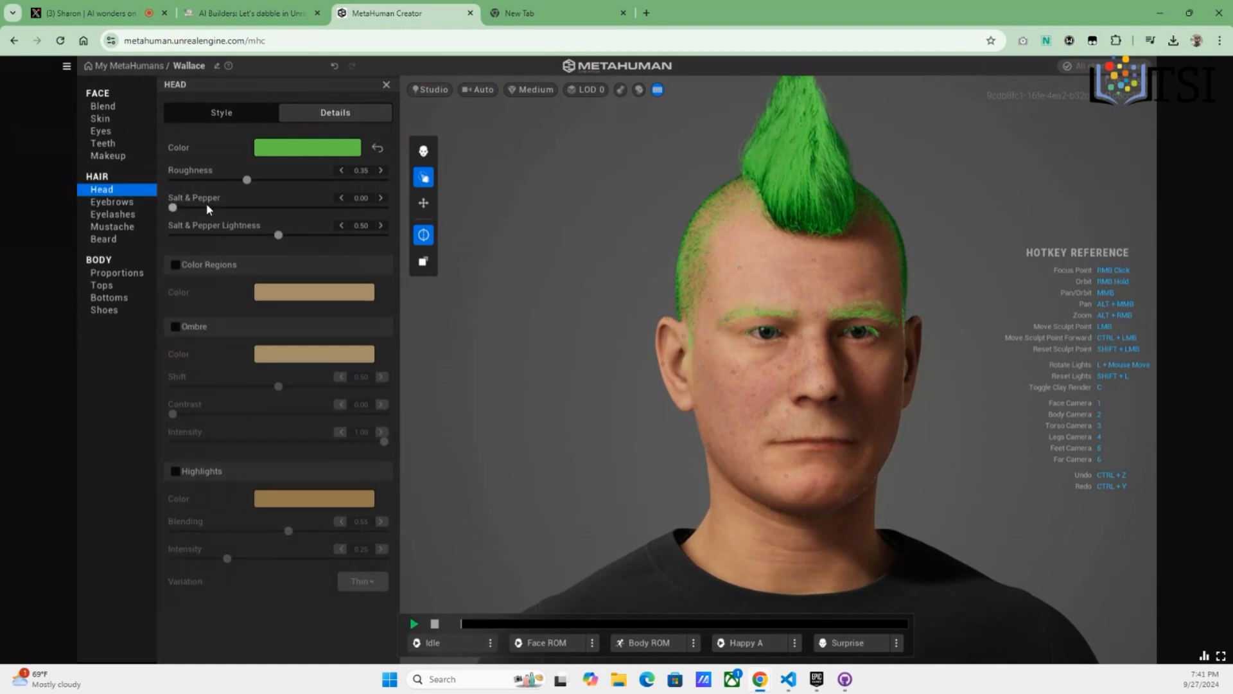
left_click_drag(206, 207, 282, 206)
Give Wallace a bushy mustache with upturned ends and a narrow pointed chin goatee, after viewing the eyebrow and eyelash styles
left_click(114, 203)
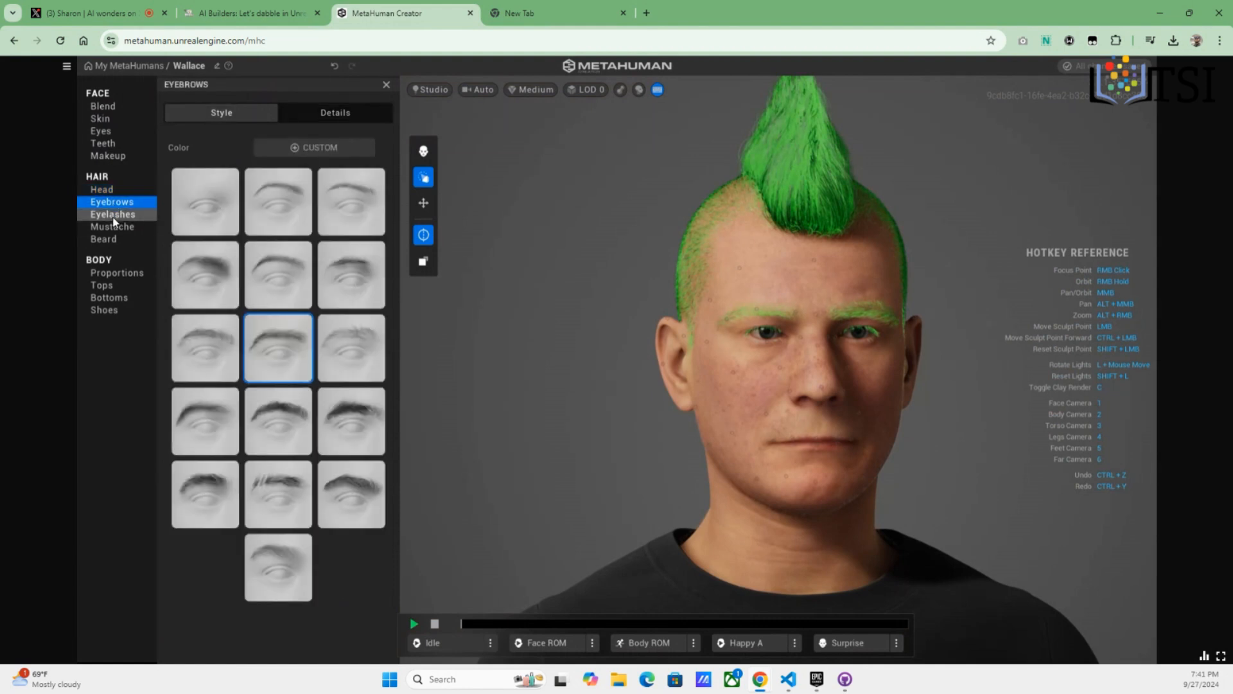
left_click(114, 216)
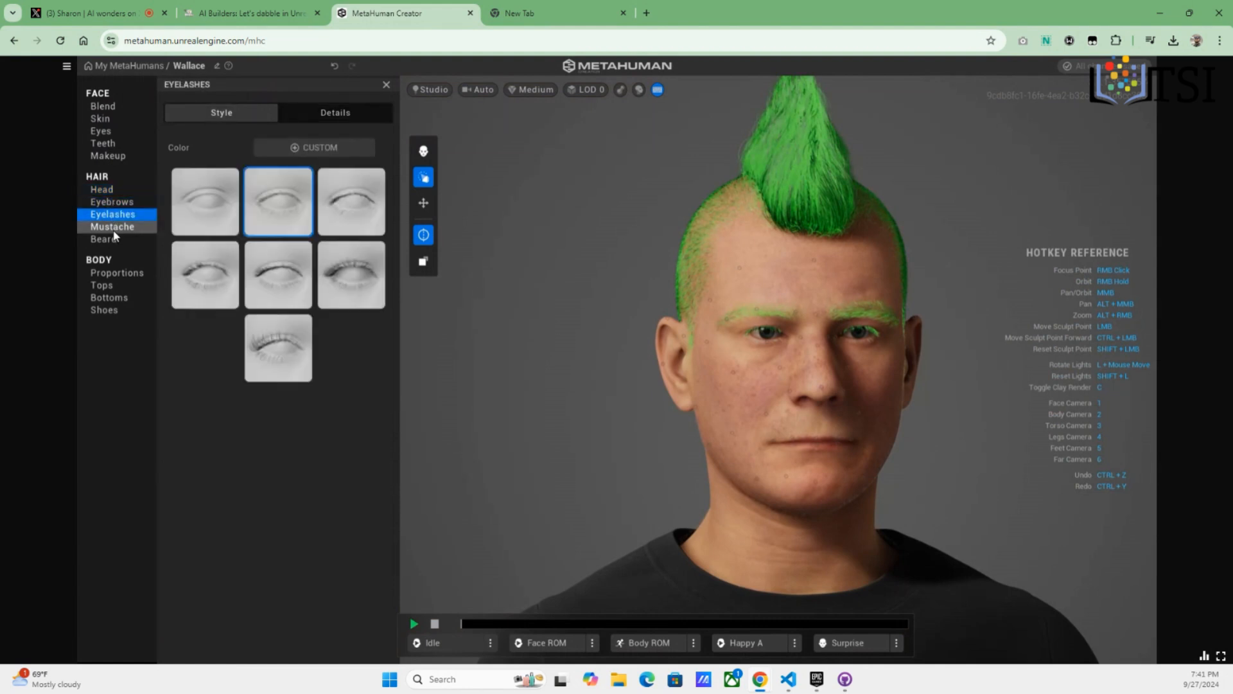
left_click(112, 227)
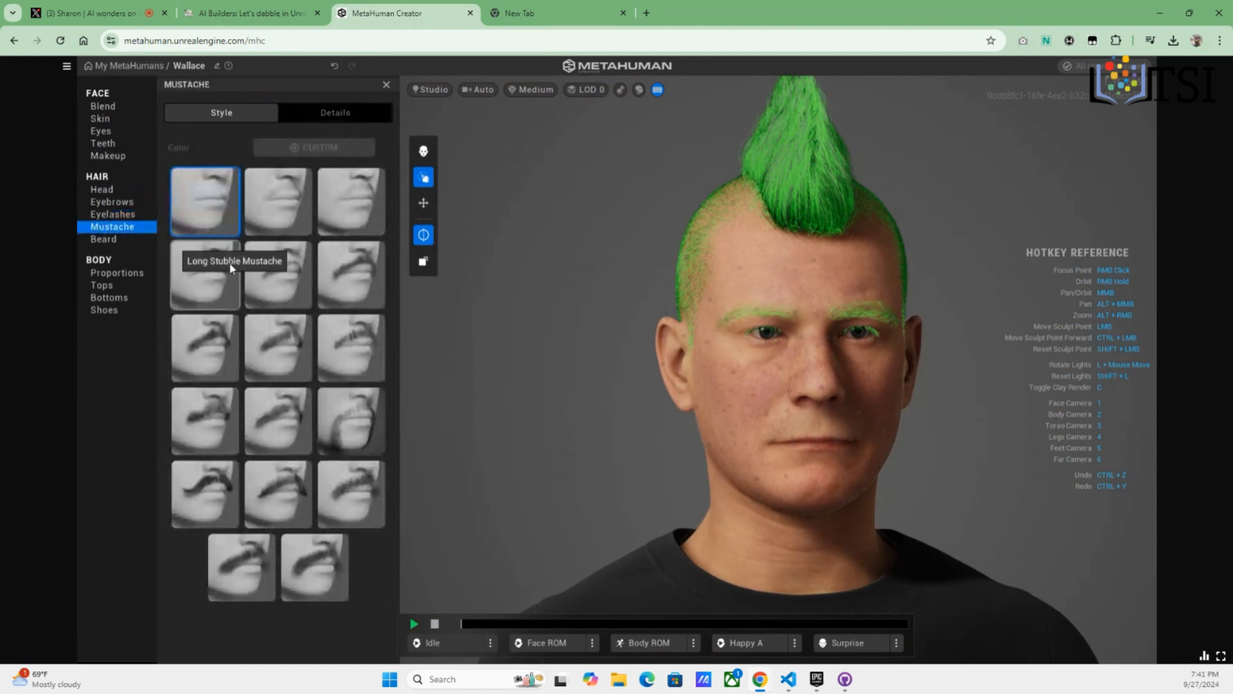
left_click(219, 499)
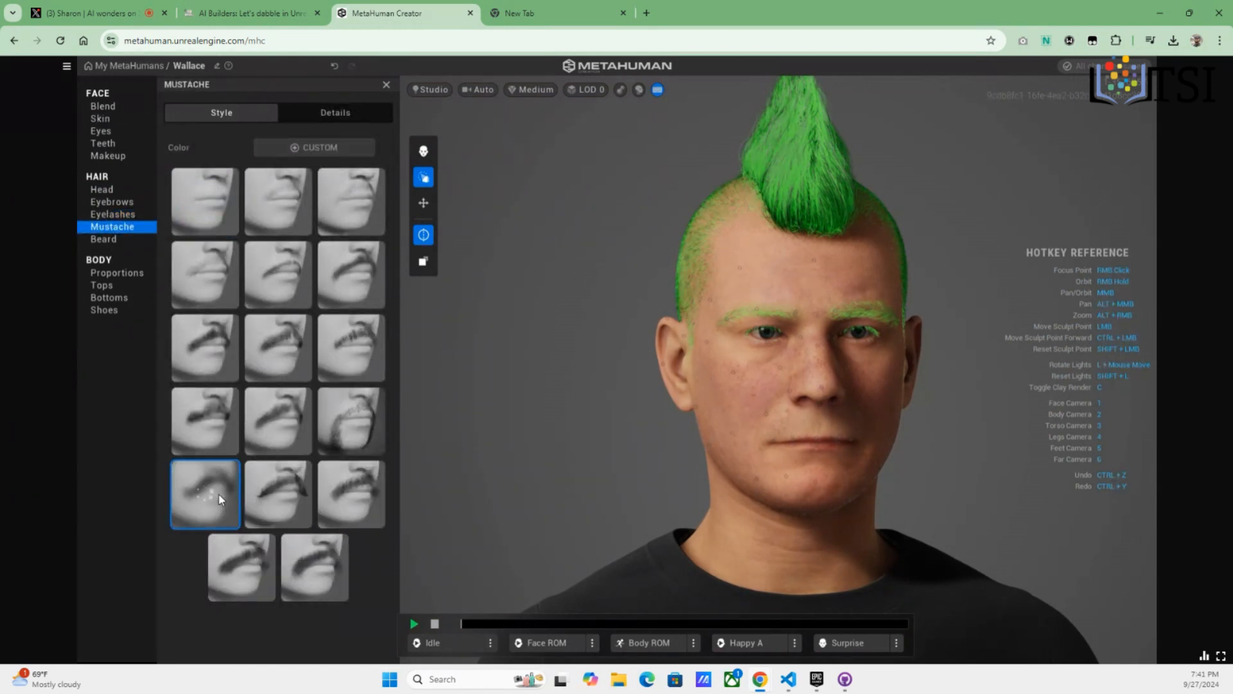
left_click(105, 240)
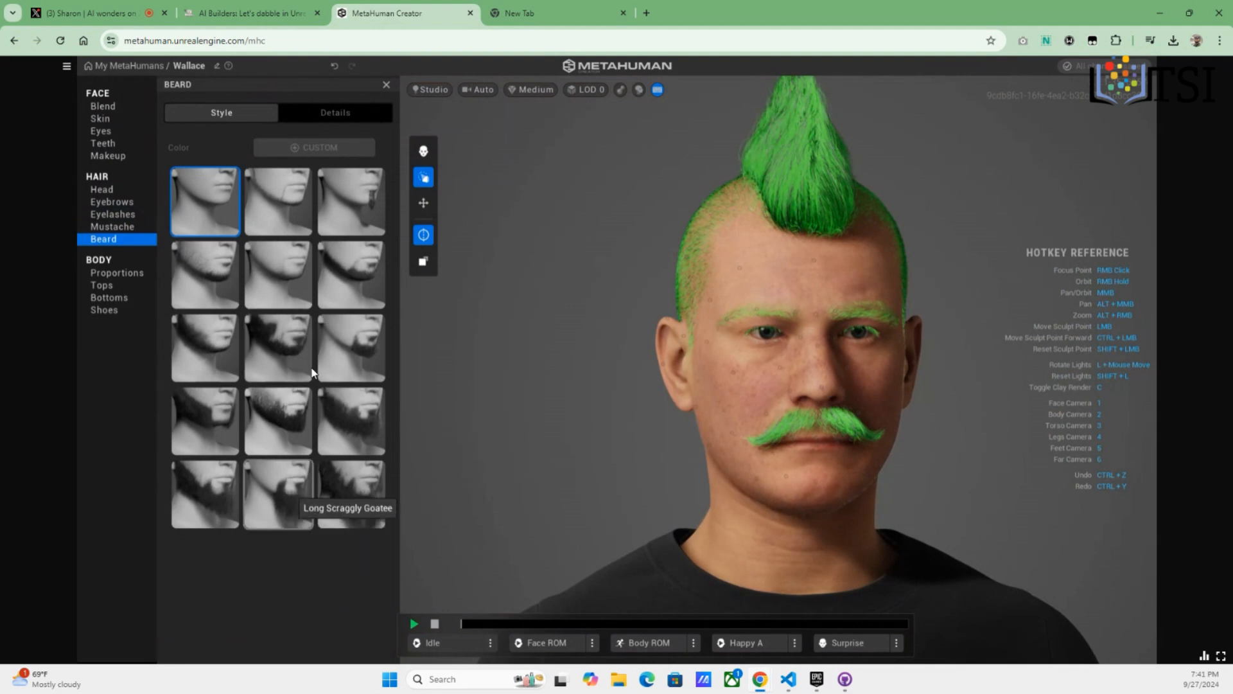
left_click(351, 194)
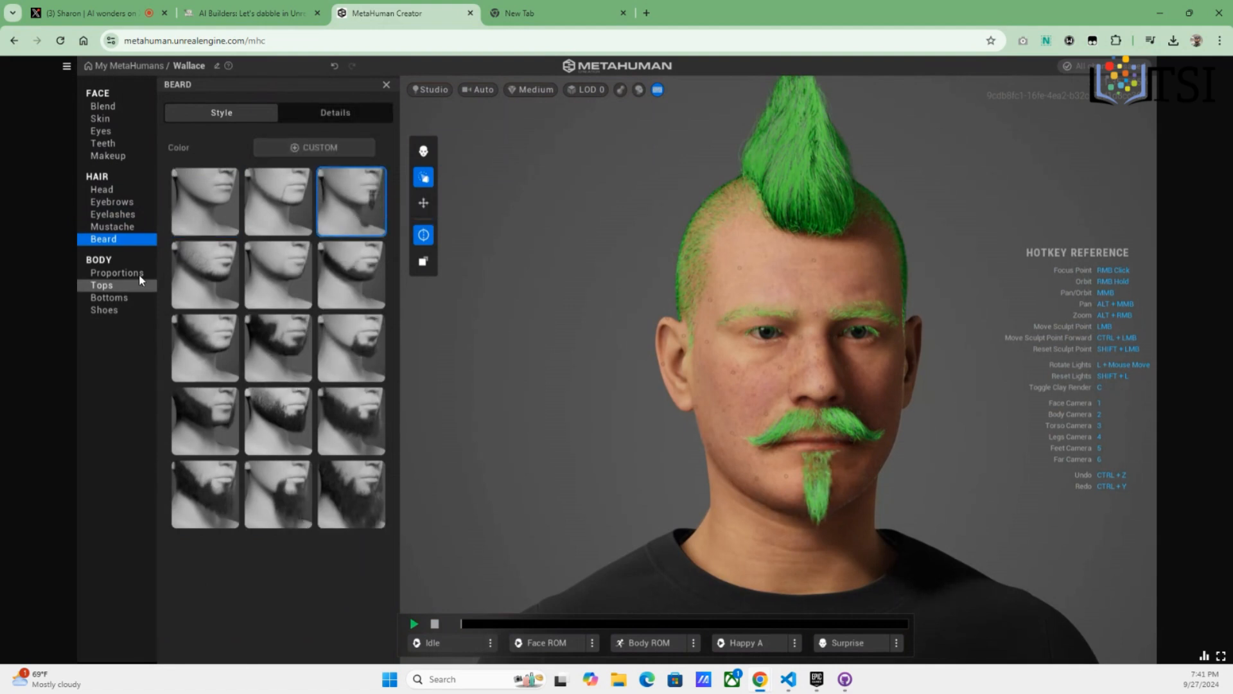
Try the Button Down Shirt, no top and the Sweater on Wallace, returning to the Crewneck T-shirt
left_click(116, 273)
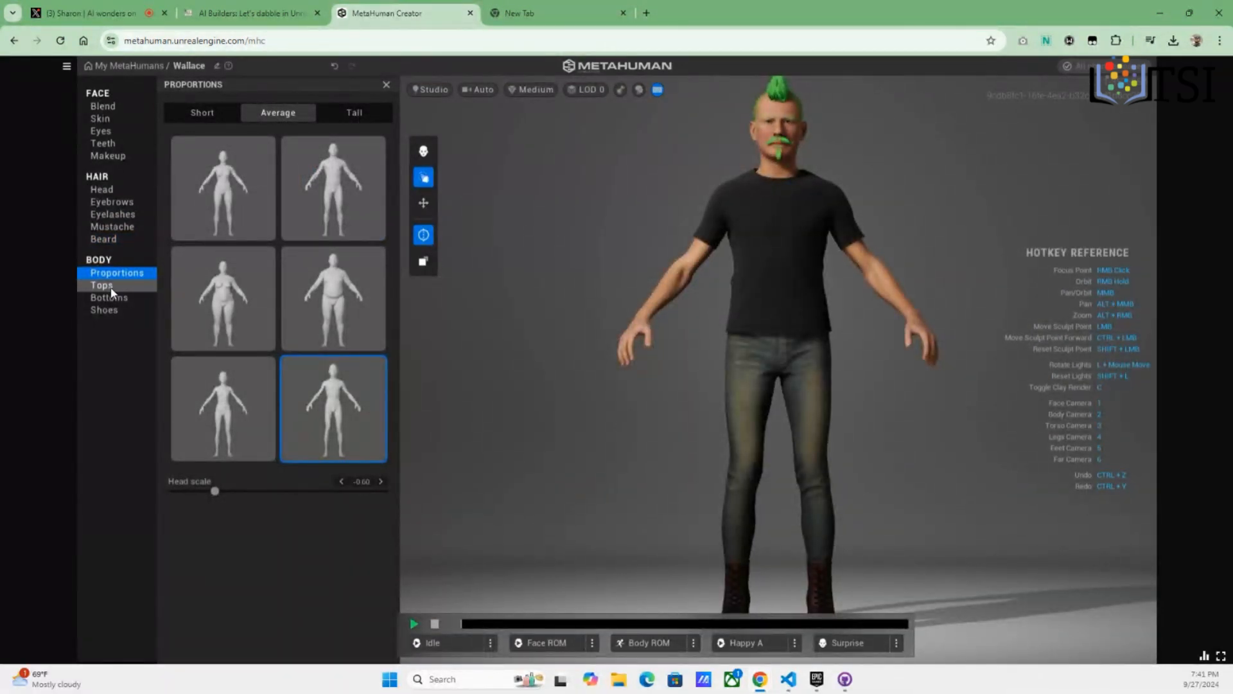
left_click(111, 286)
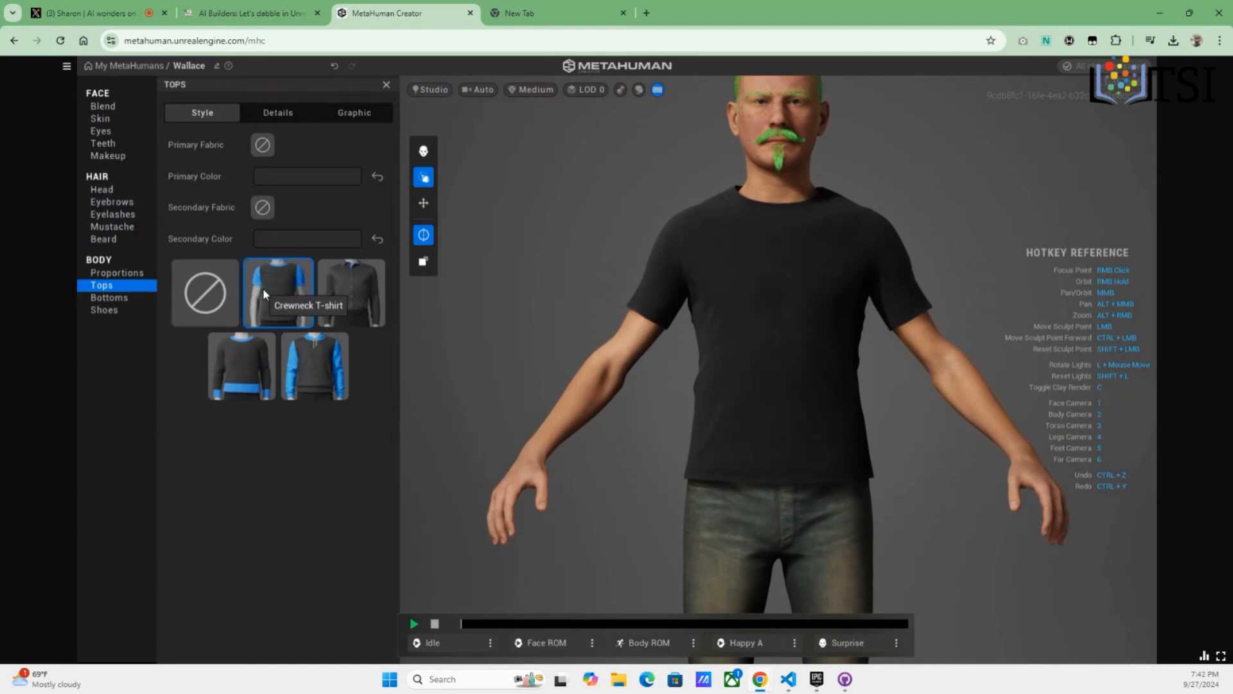
left_click(352, 299)
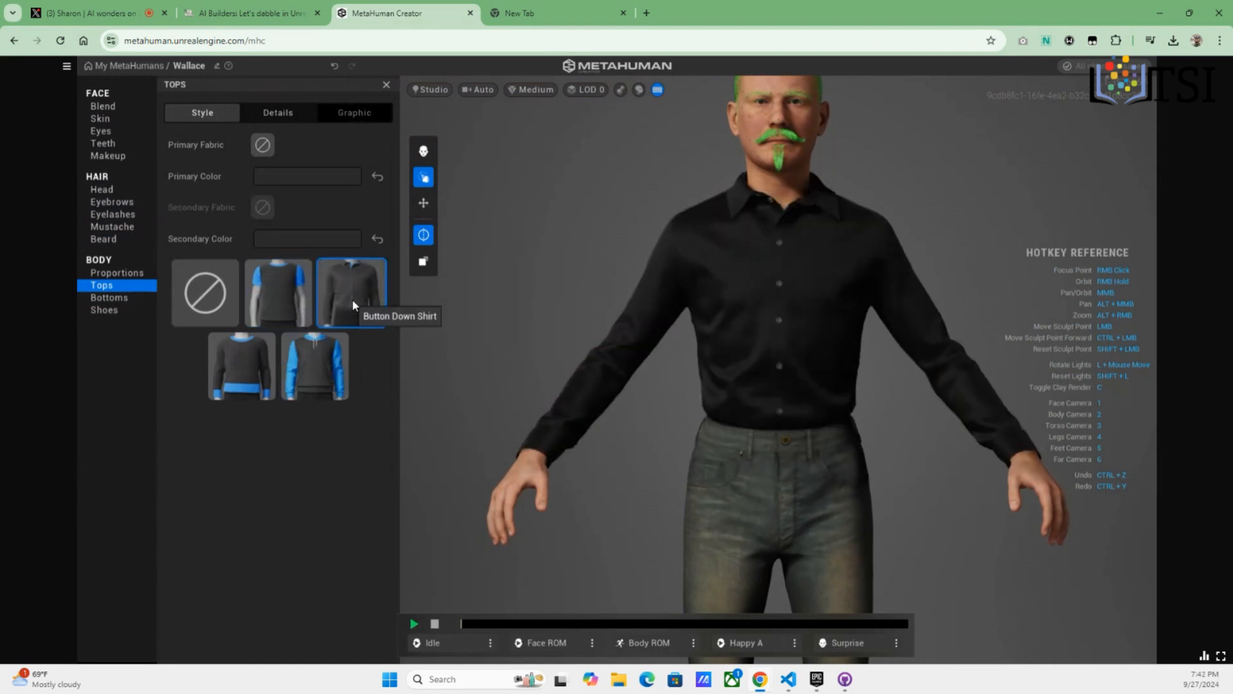
left_click(283, 294)
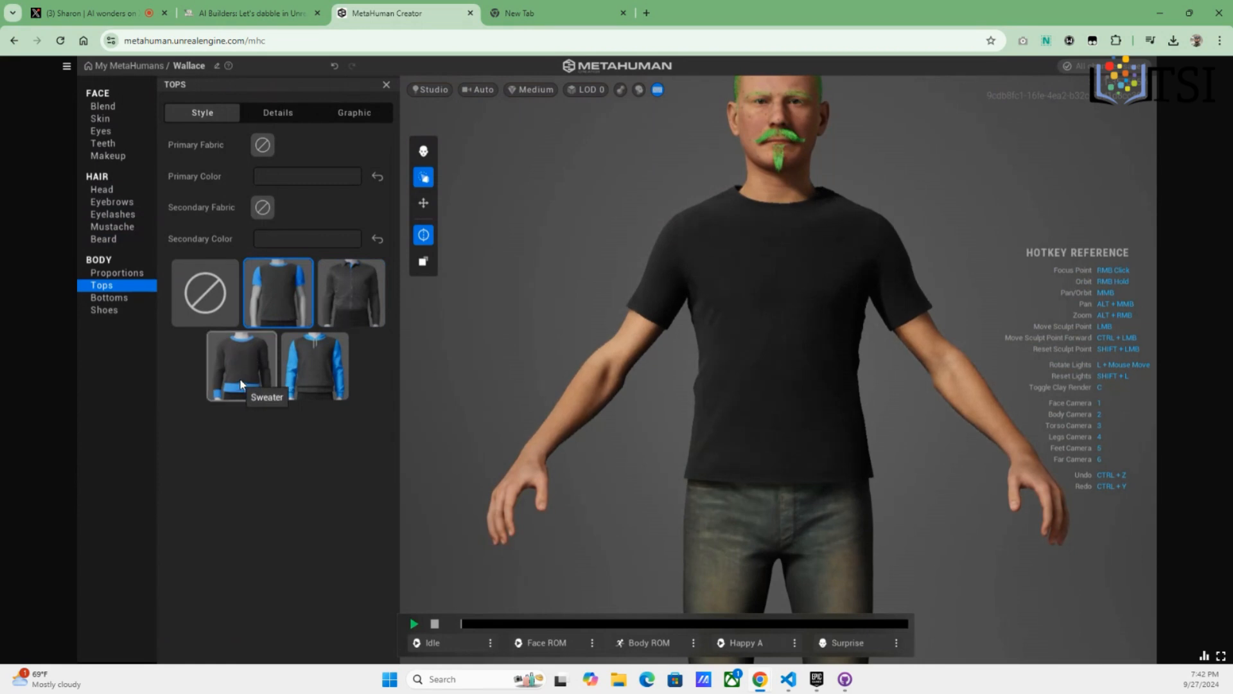
left_click(218, 310)
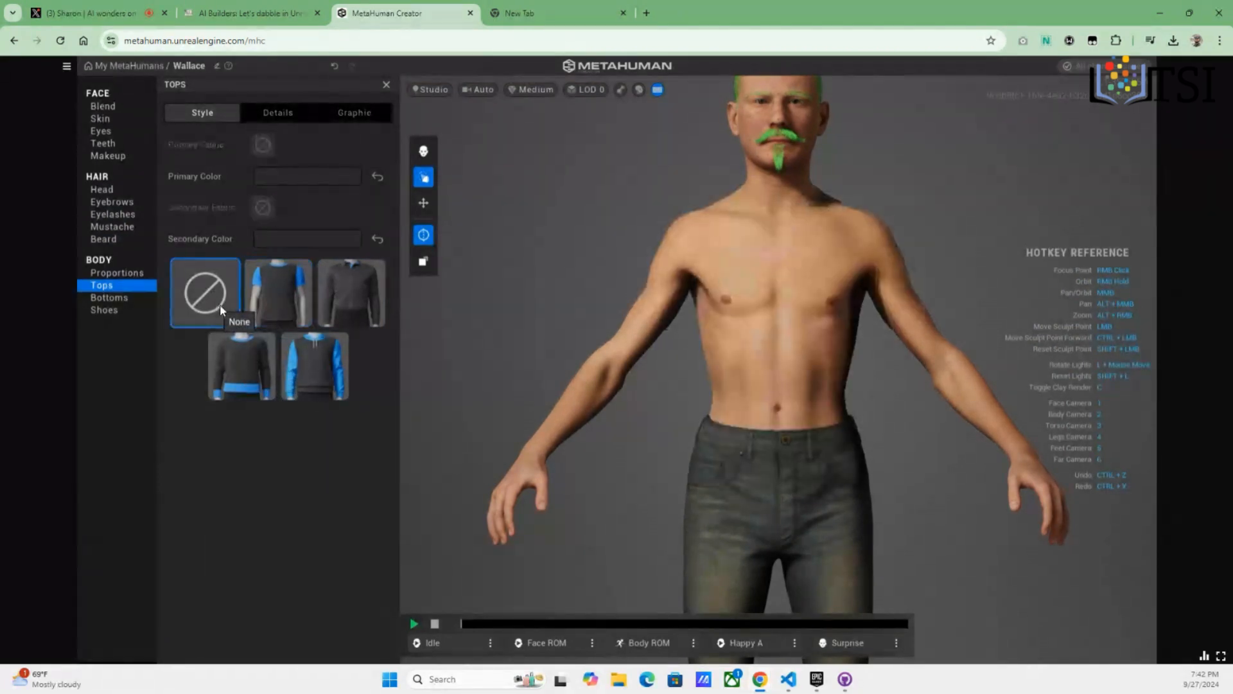
left_click(268, 301)
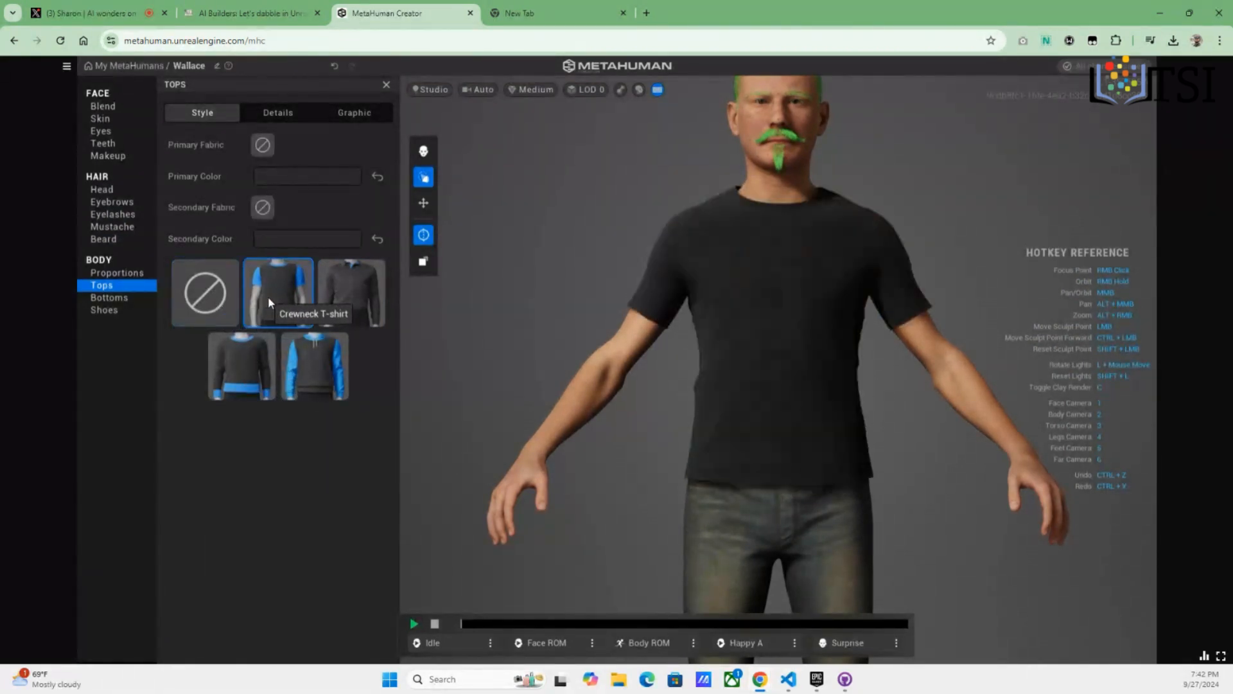
left_click(252, 353)
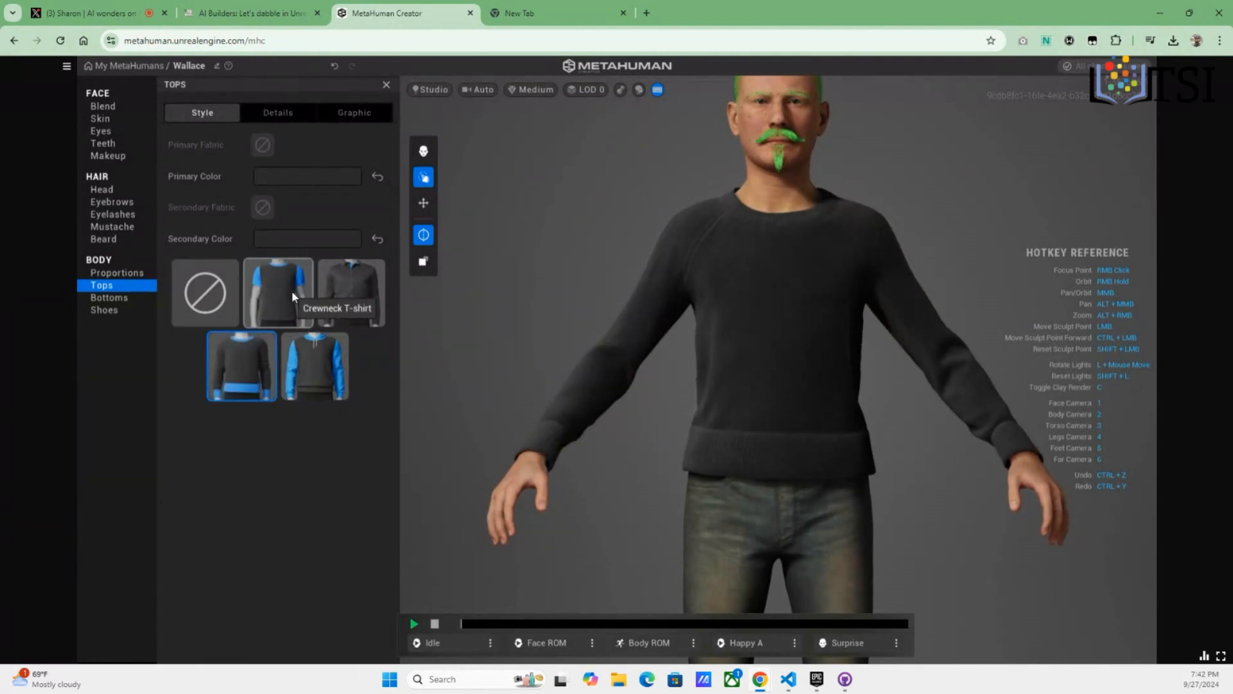
left_click(267, 294)
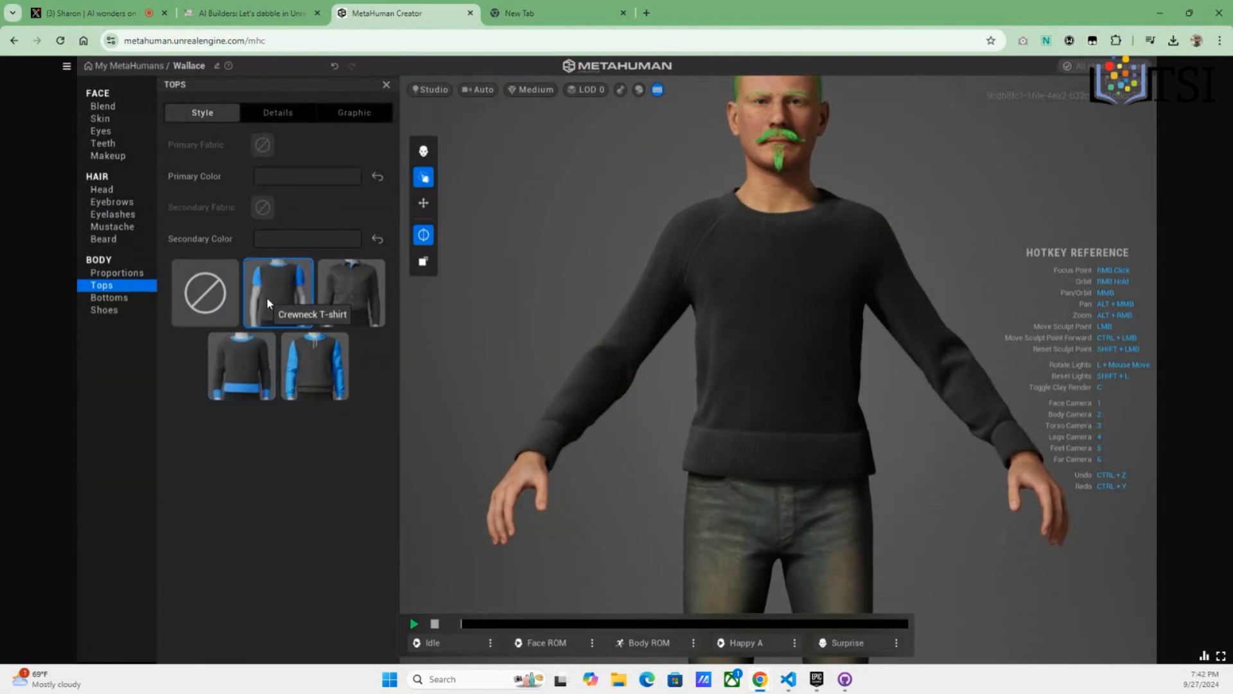
Try the blue camouflage primary fabric on the T-shirt, browse the other patterns and reset the fabric to None
left_click(273, 114)
left_click(262, 145)
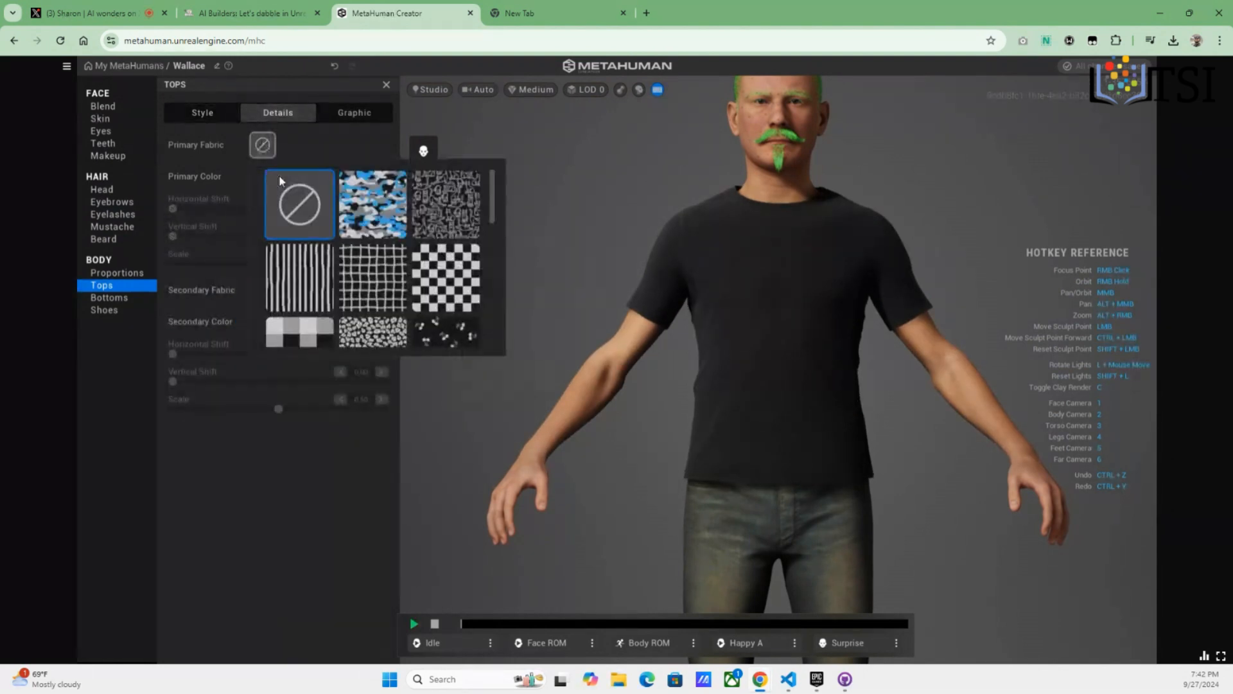
left_click(371, 209)
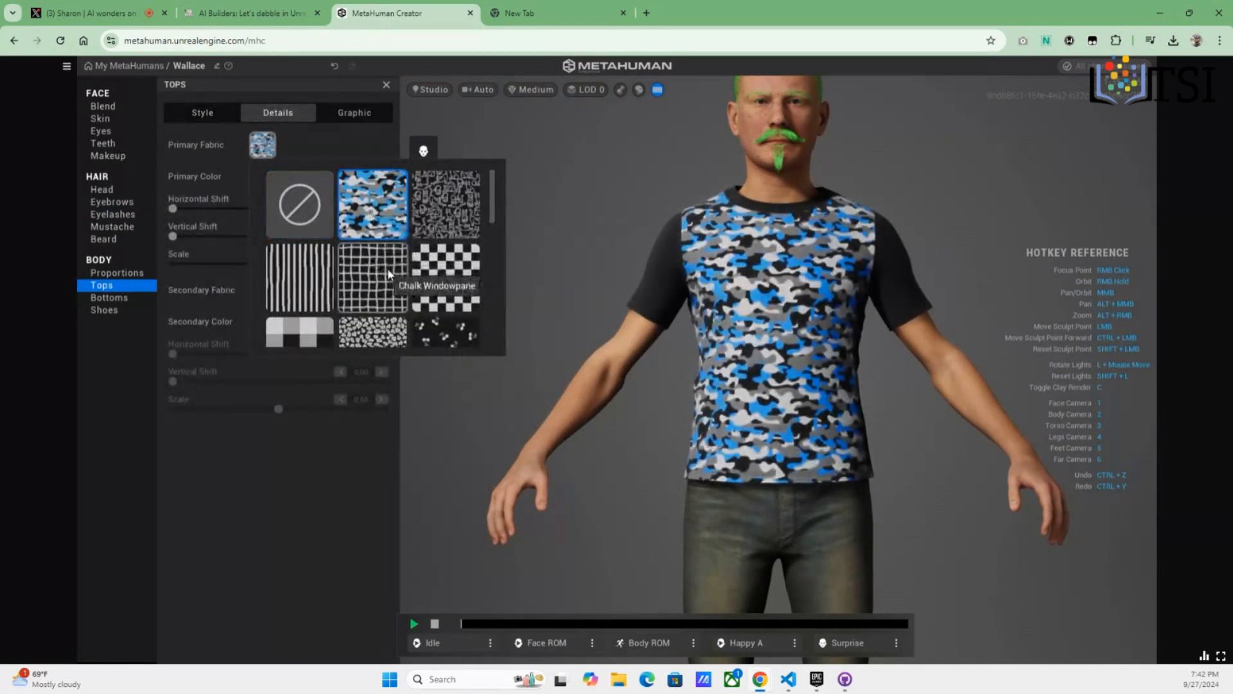
scroll(388, 274, "down", 8)
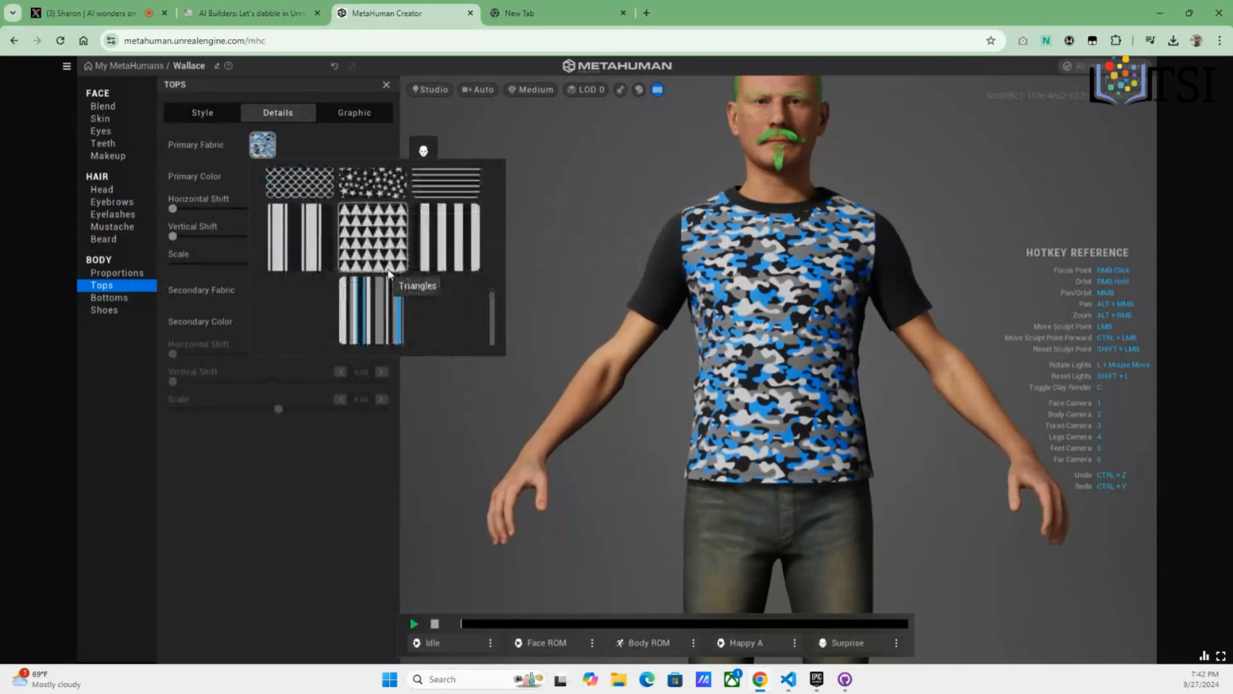
scroll(389, 275, "up", 8)
left_click(333, 231)
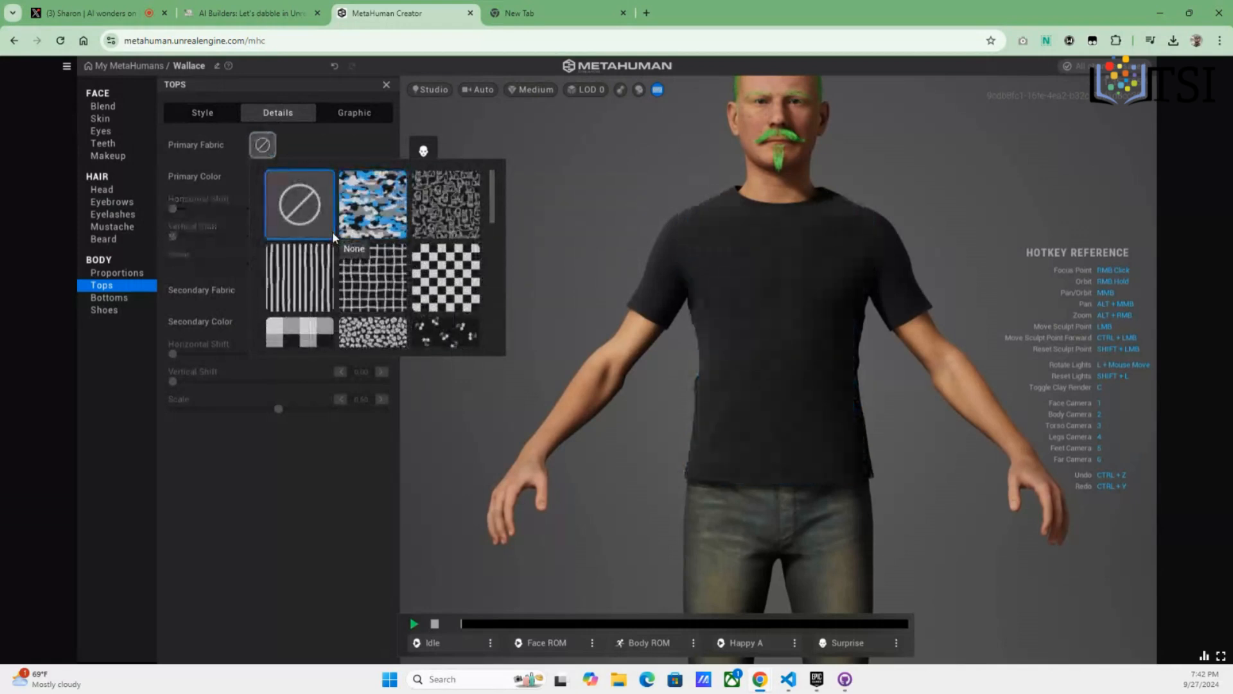
Browse the T-shirt graphics and put the ILY Sign hand graphic on Wallace's shirt
left_click(355, 117)
scroll(264, 316, "down", 5)
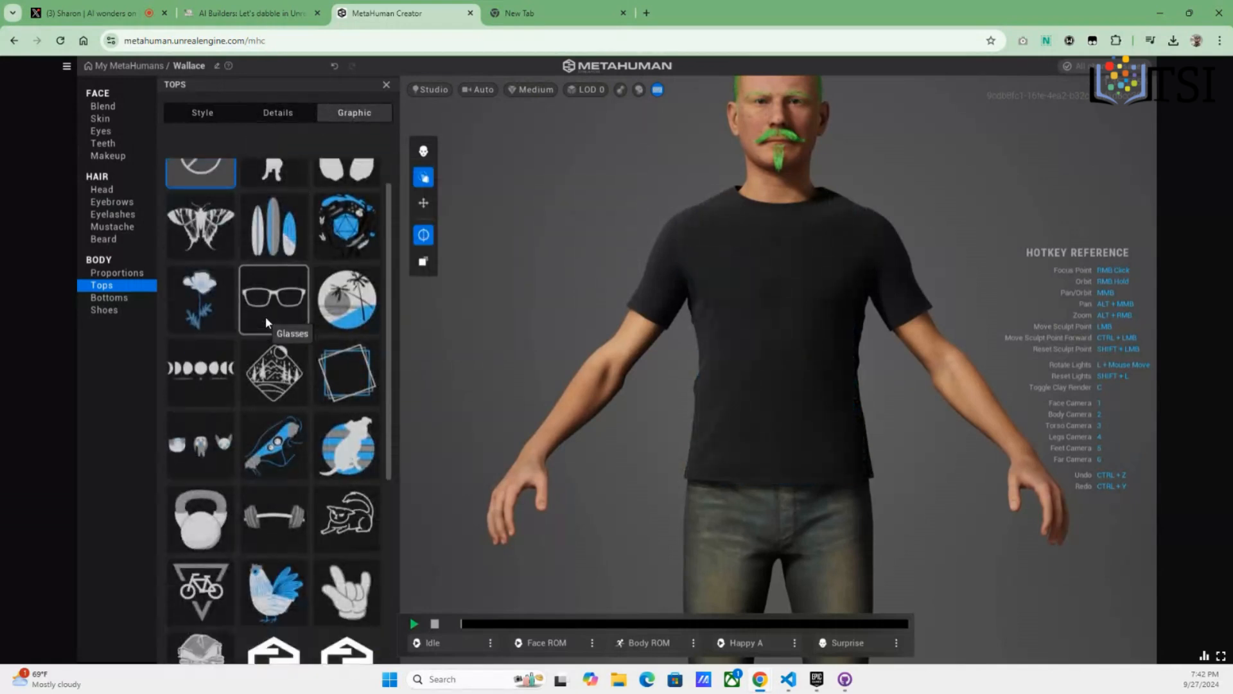
scroll(269, 385, "up", 1)
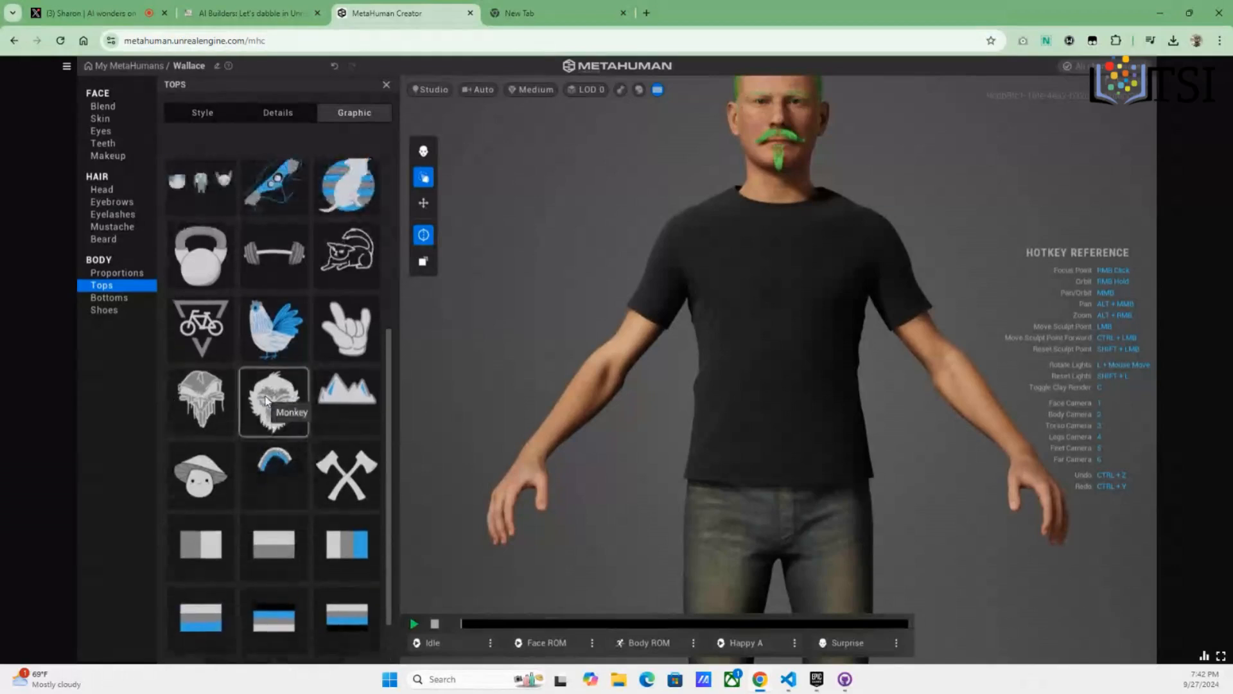
left_click(343, 334)
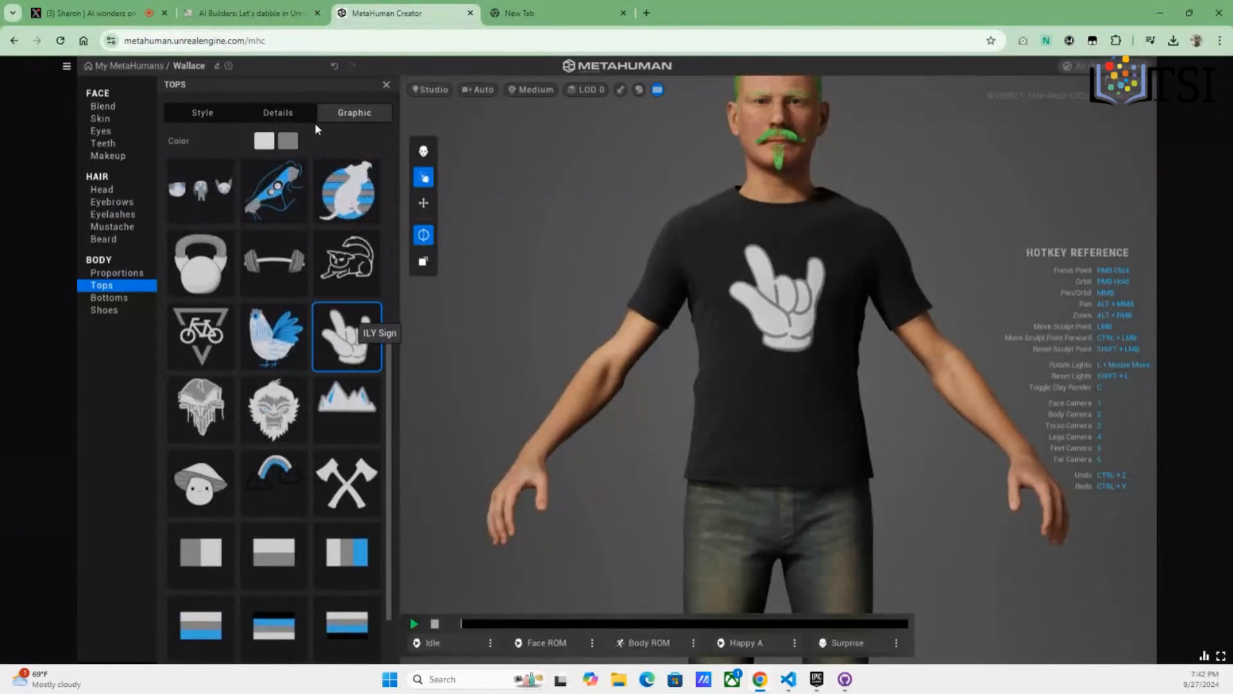
left_click(291, 114)
left_click(223, 116)
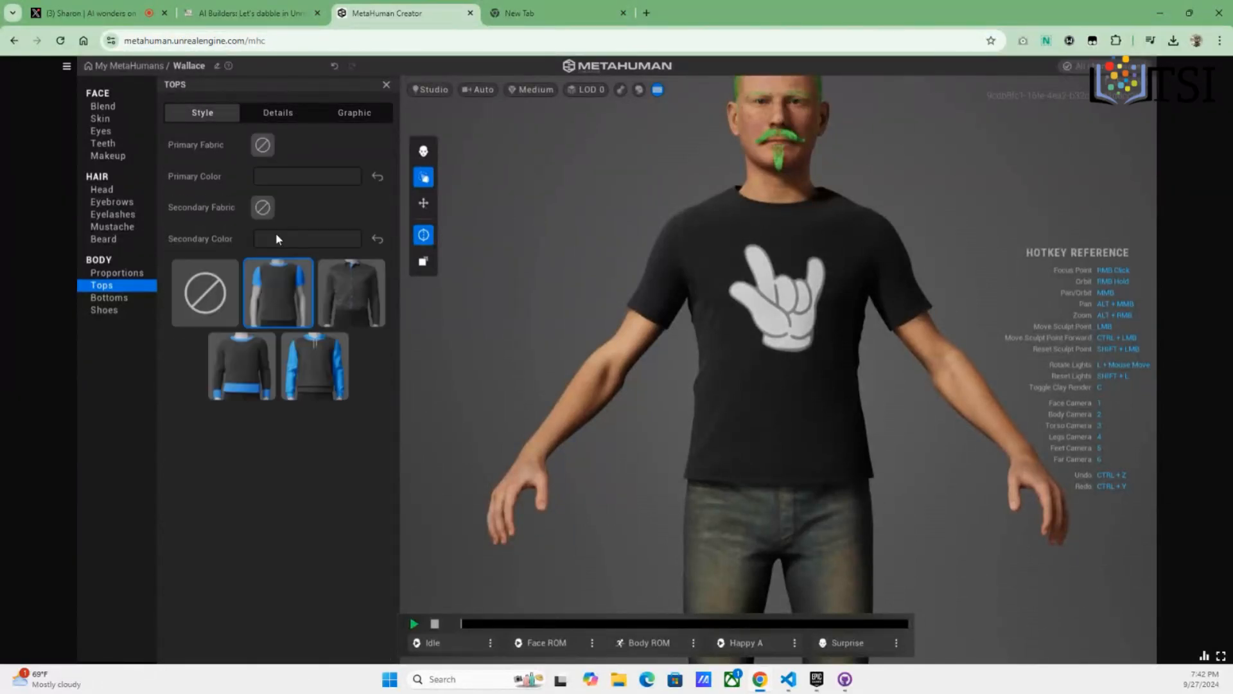
Examine Wallace's slim jeans among the bottoms styles, both up close and in a full-body view
left_click(126, 299)
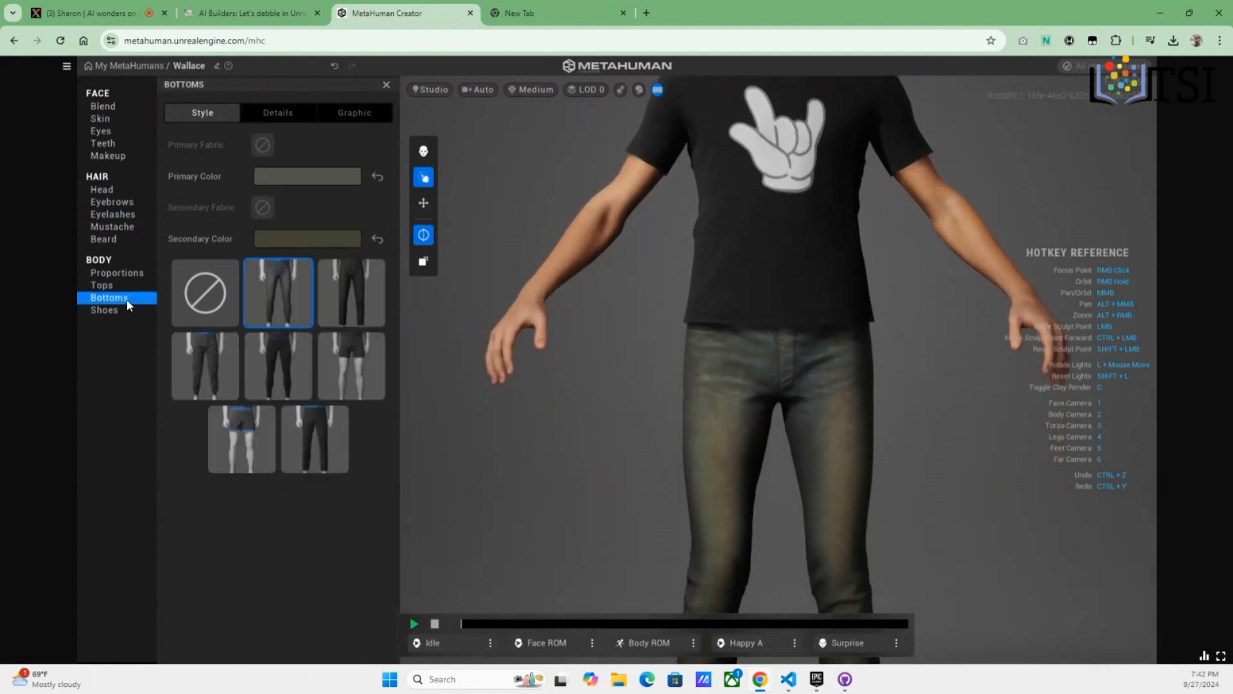
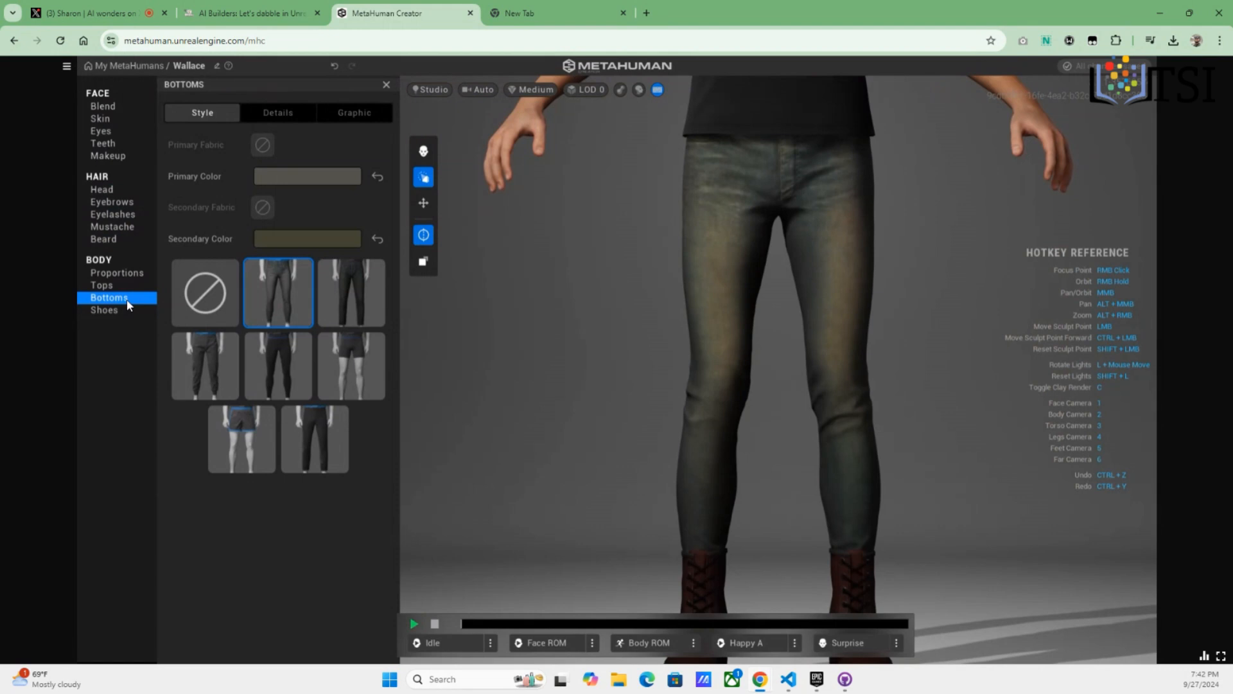
scroll(771, 389, "up", 5)
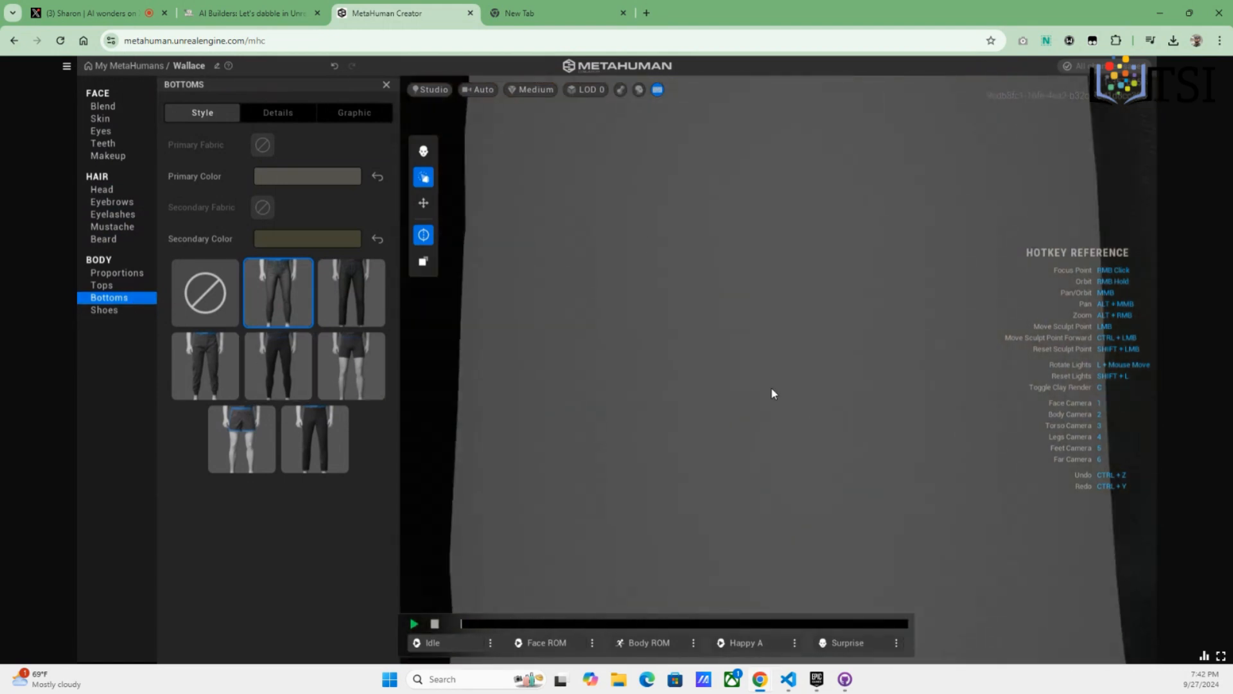
scroll(772, 388, "down", 8)
scroll(771, 388, "up", 3)
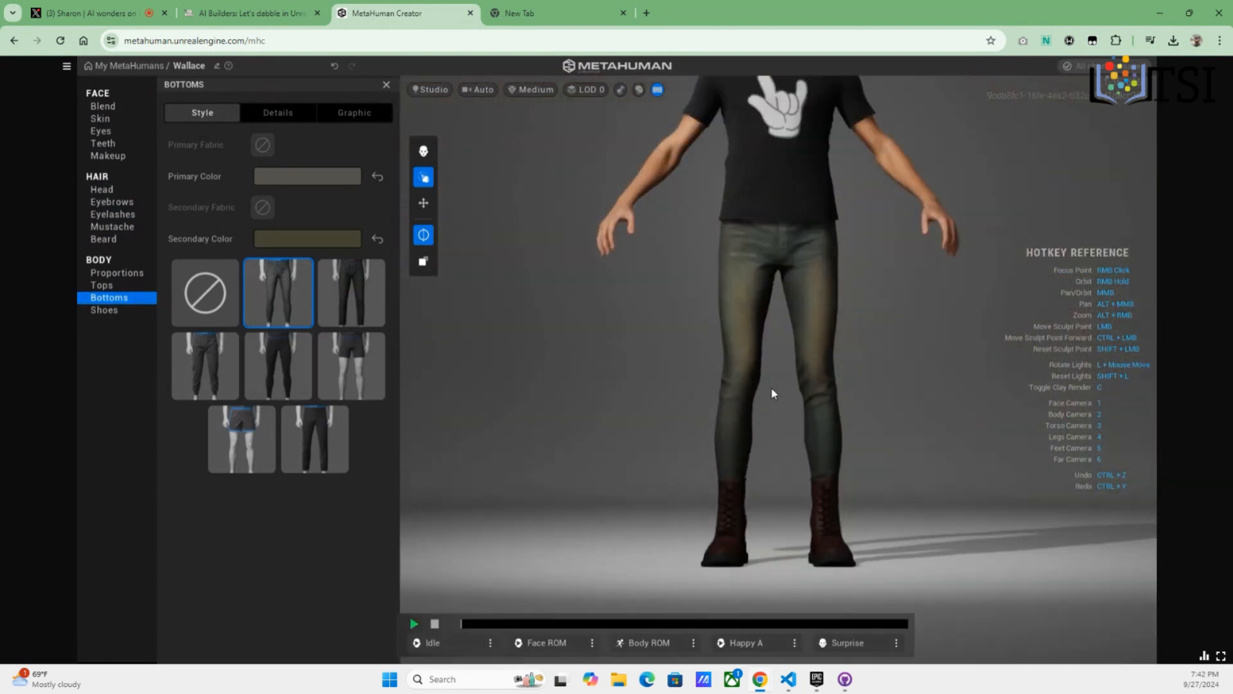
scroll(770, 387, "up", 2)
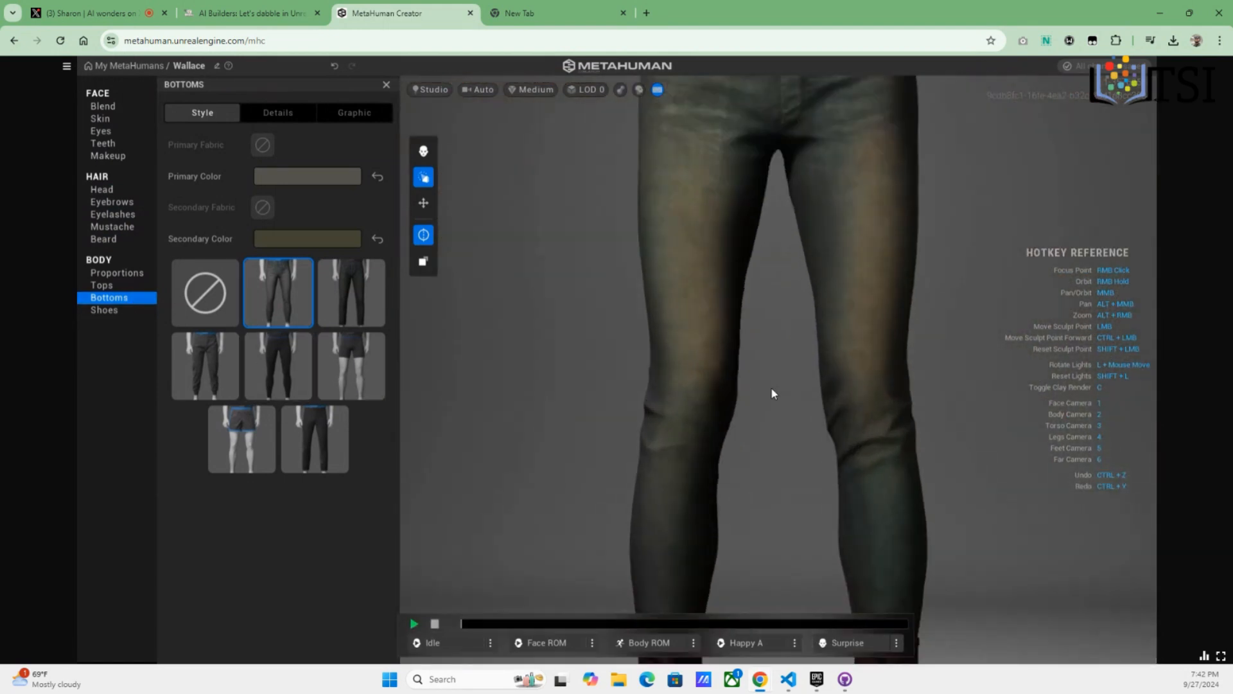
scroll(771, 386, "down", 5)
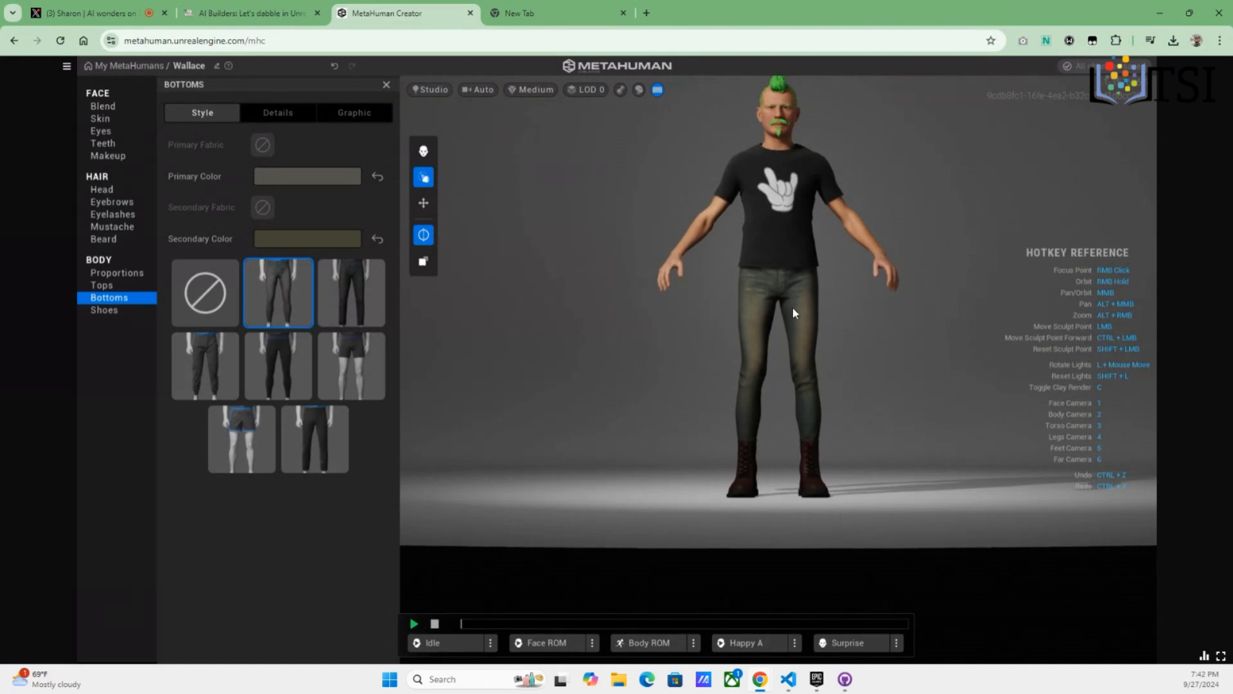
Switch to the Epic Games launcher, look through the Unreal Engine sample projects and return to MetaHuman Creator
left_click(817, 679)
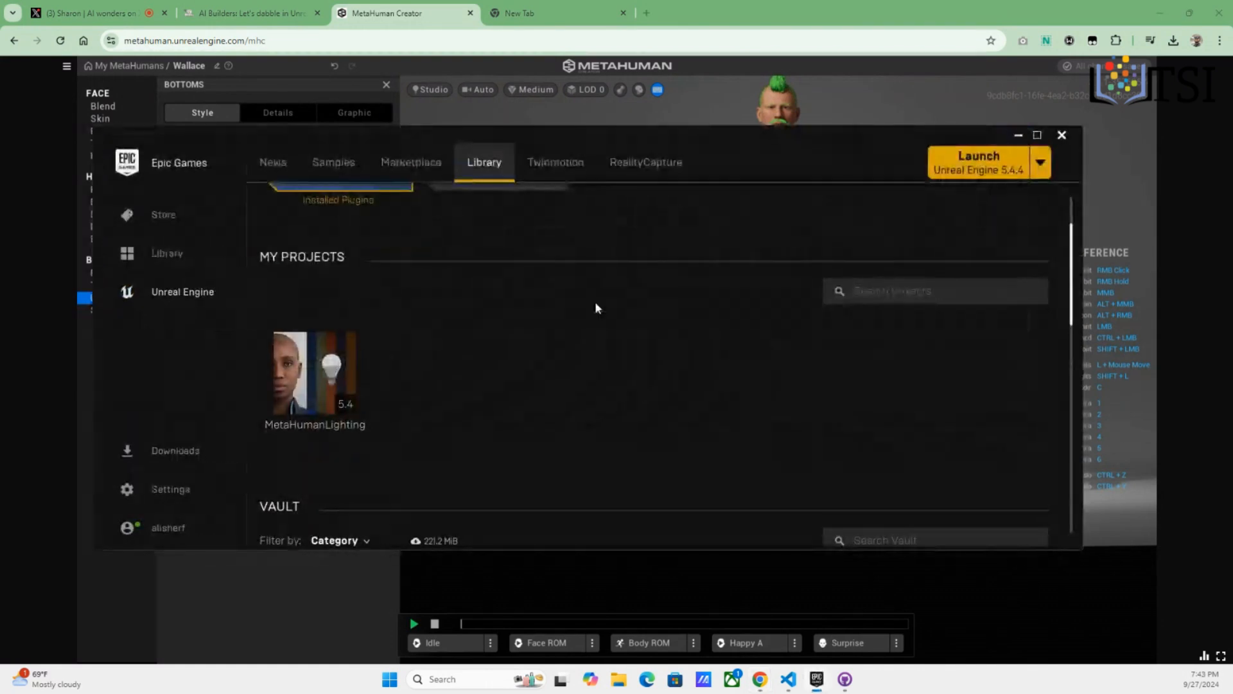
left_click(331, 163)
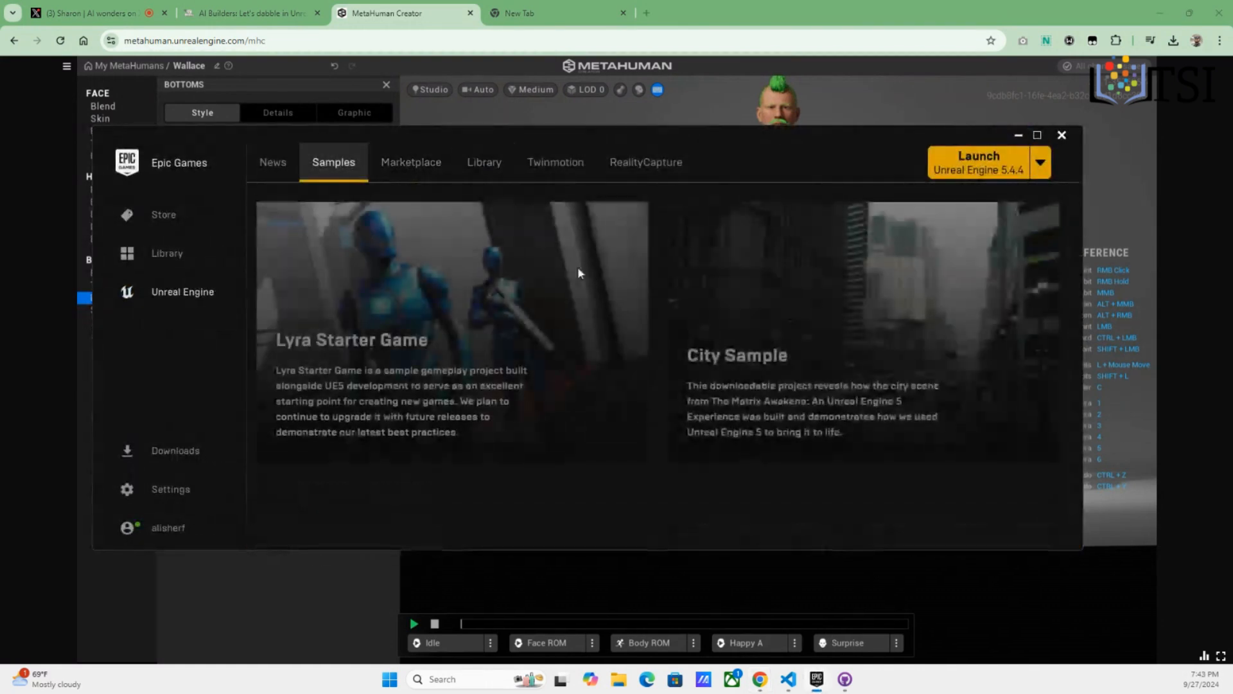
scroll(831, 341, "down", 2)
scroll(831, 342, "down", 7)
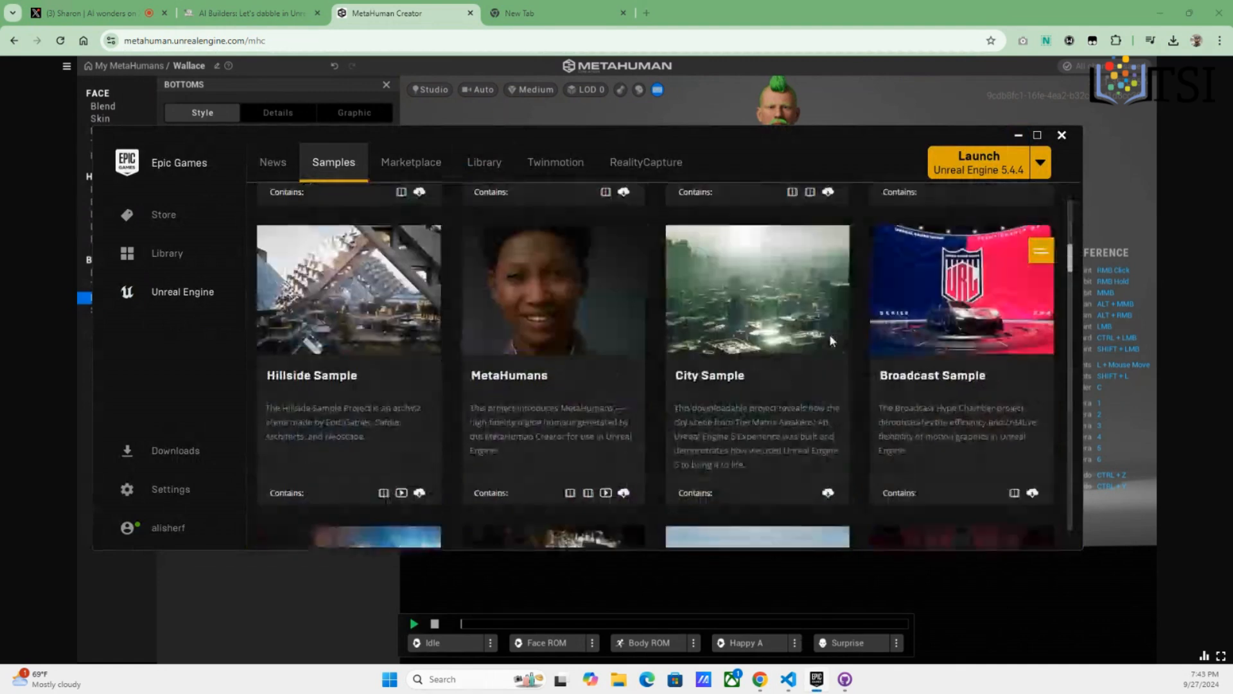
scroll(756, 276, "up", 7)
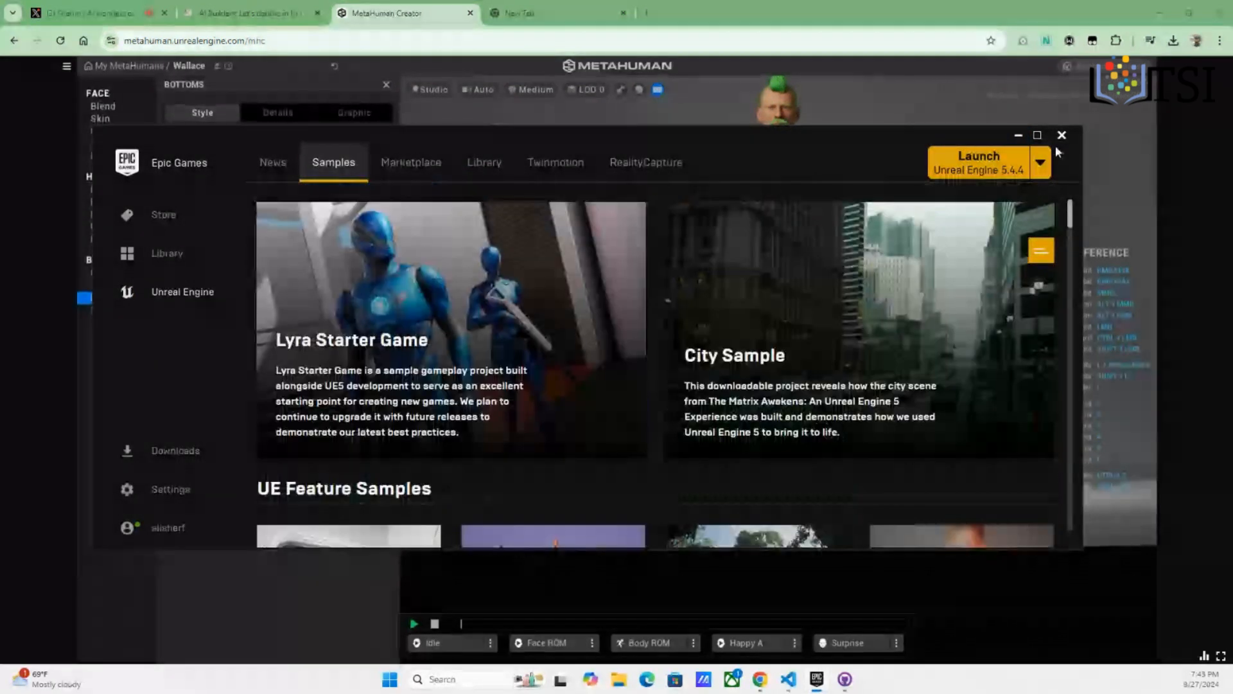
left_click(1019, 135)
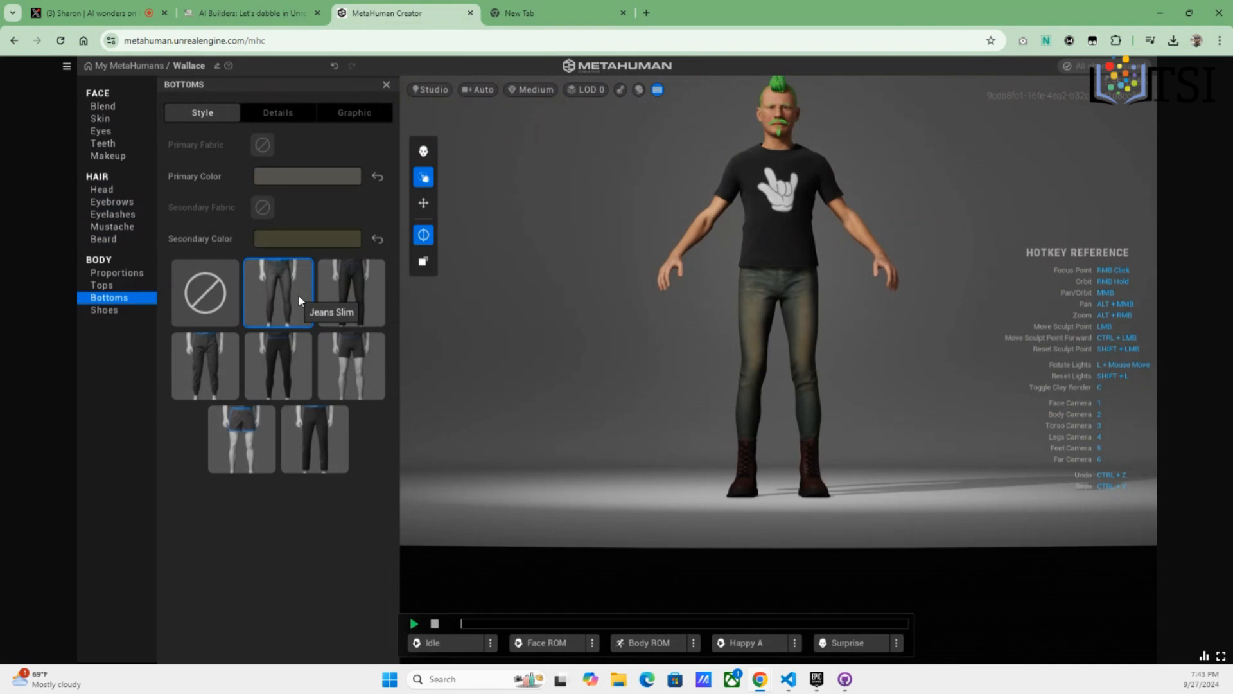
Replace Wallace's boots with the Running Shoes
left_click(114, 311)
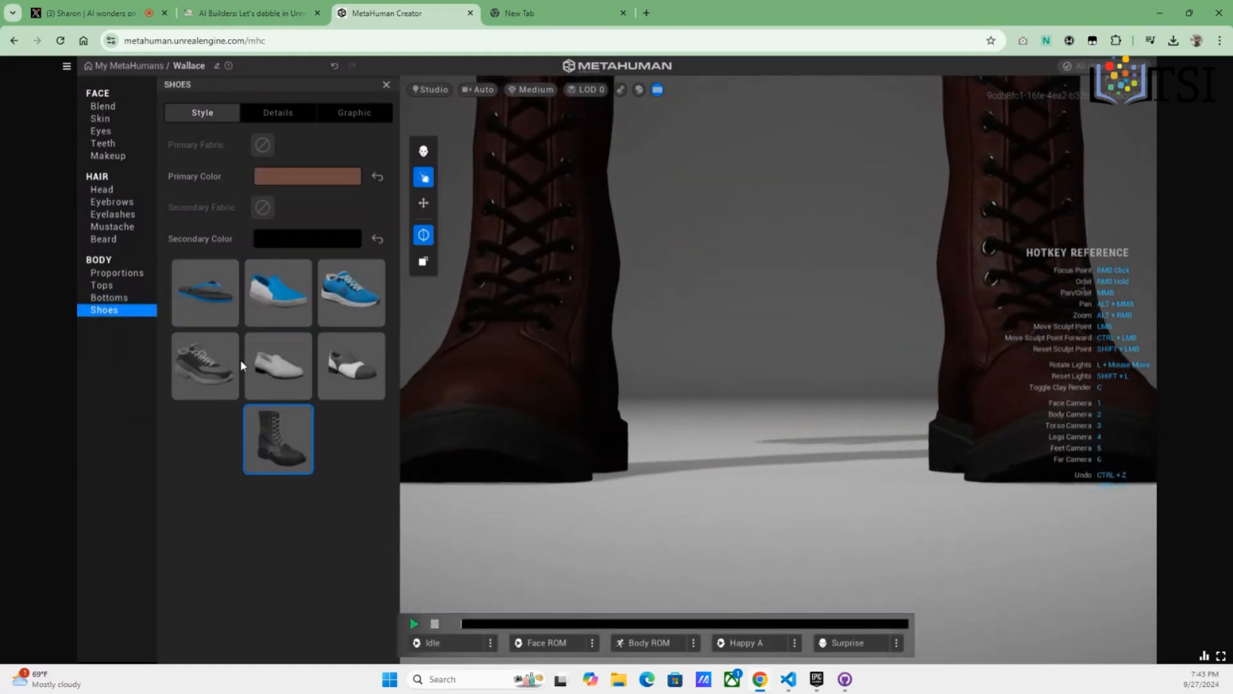
left_click(347, 299)
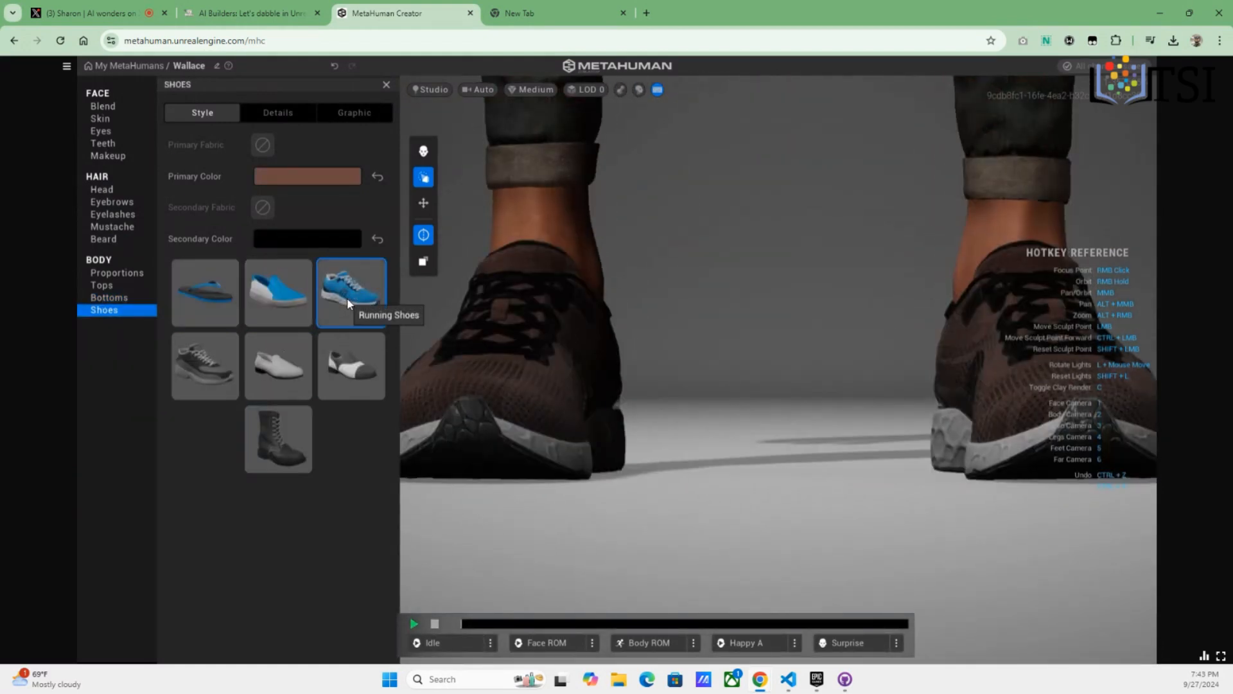
Put the Casual Sneakers on Wallace and, after trying the Slacks, change his bottoms to the cuffed cargo pants
left_click(202, 360)
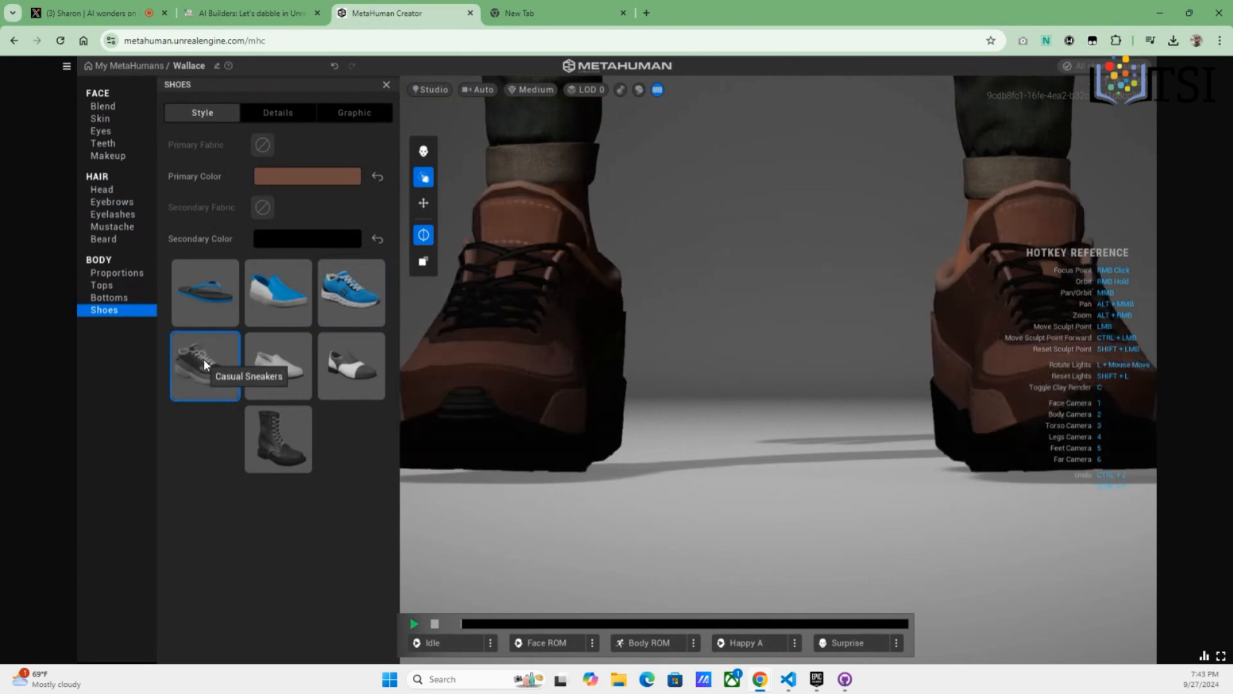
left_click(110, 299)
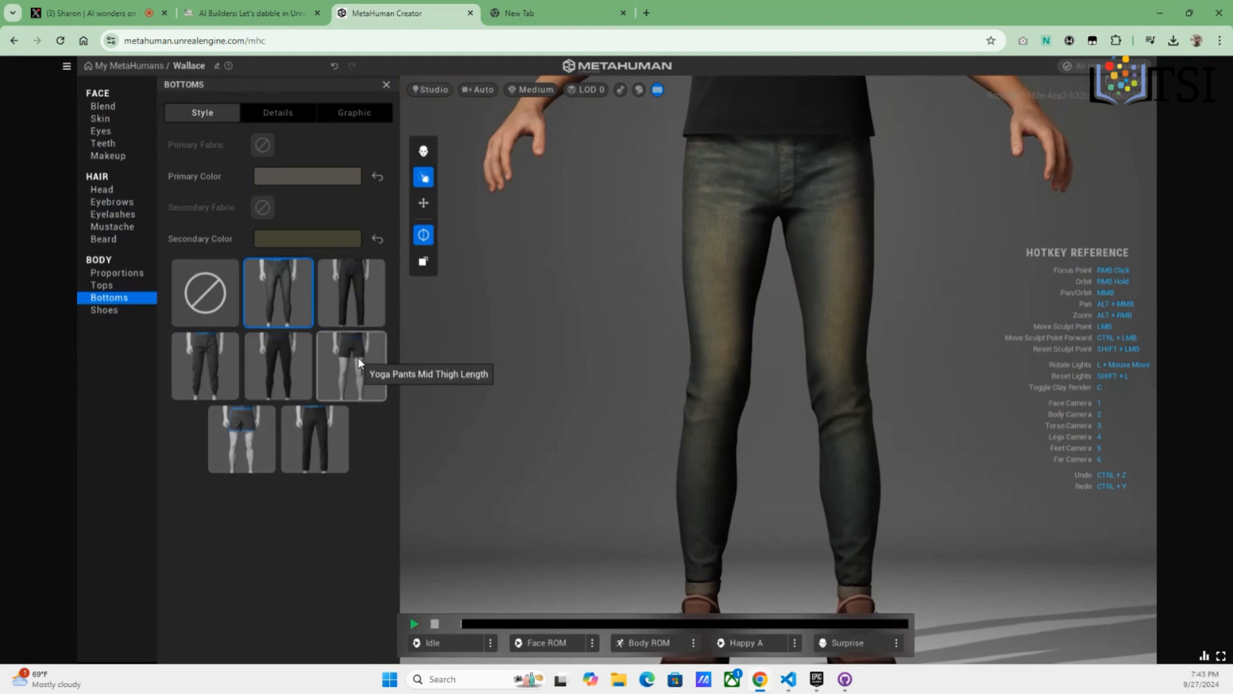
left_click(322, 424)
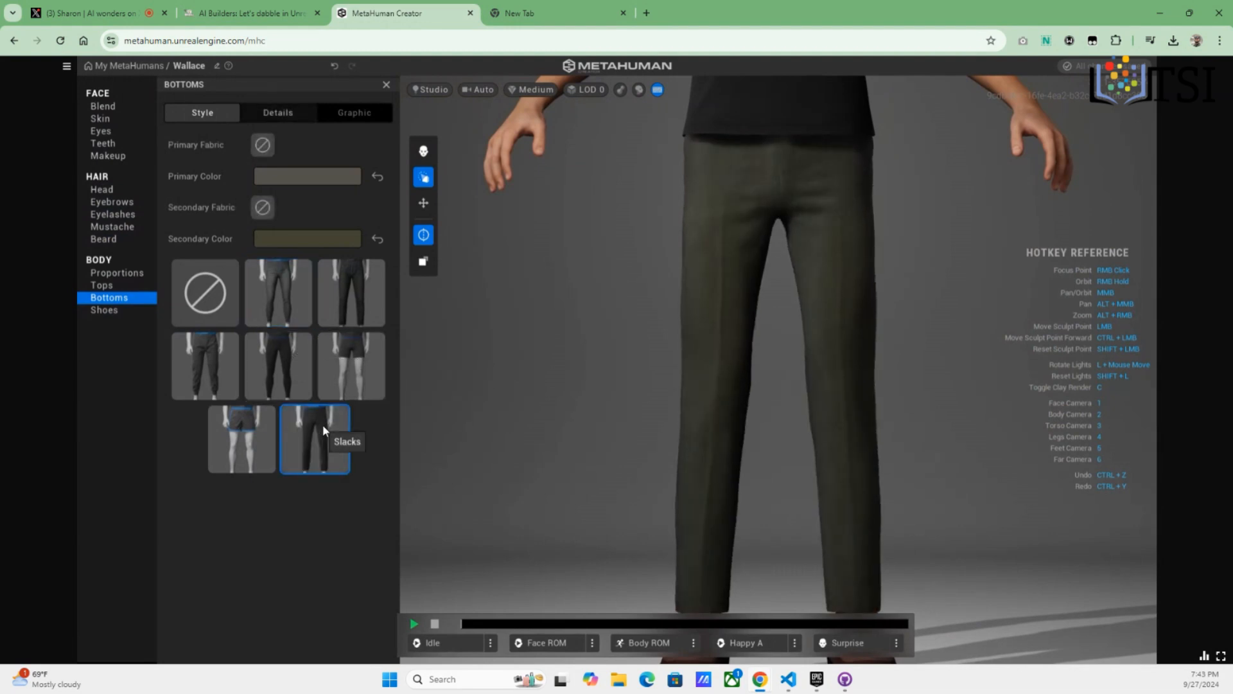
left_click(201, 362)
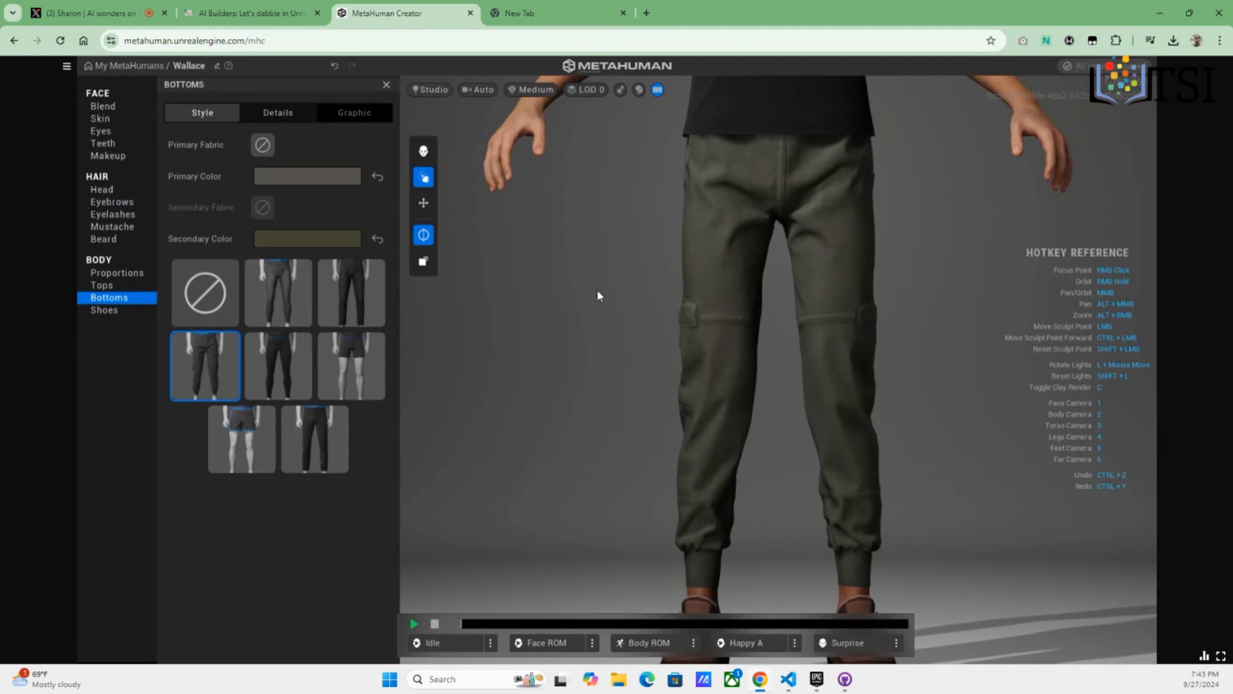
Examine Wallace's cargo pants up close and his complete outfit in a full-body view from an angle
scroll(596, 289, "up", 5)
scroll(596, 289, "down", 5)
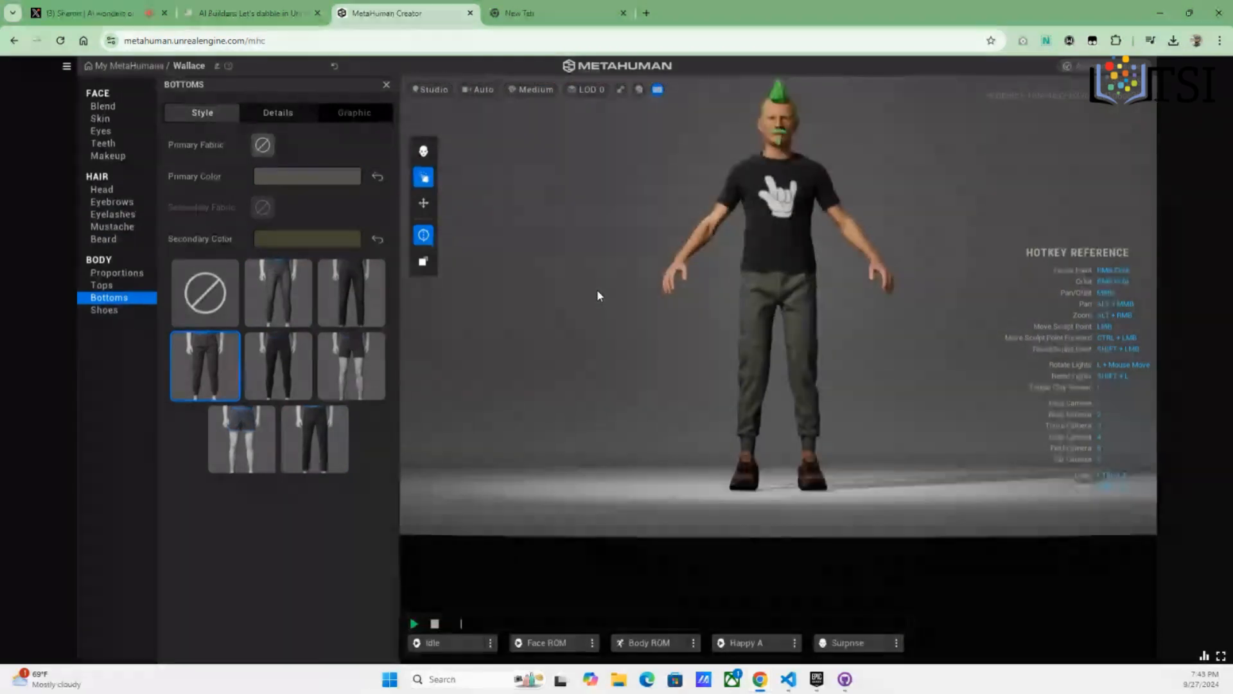
scroll(596, 289, "up", 1)
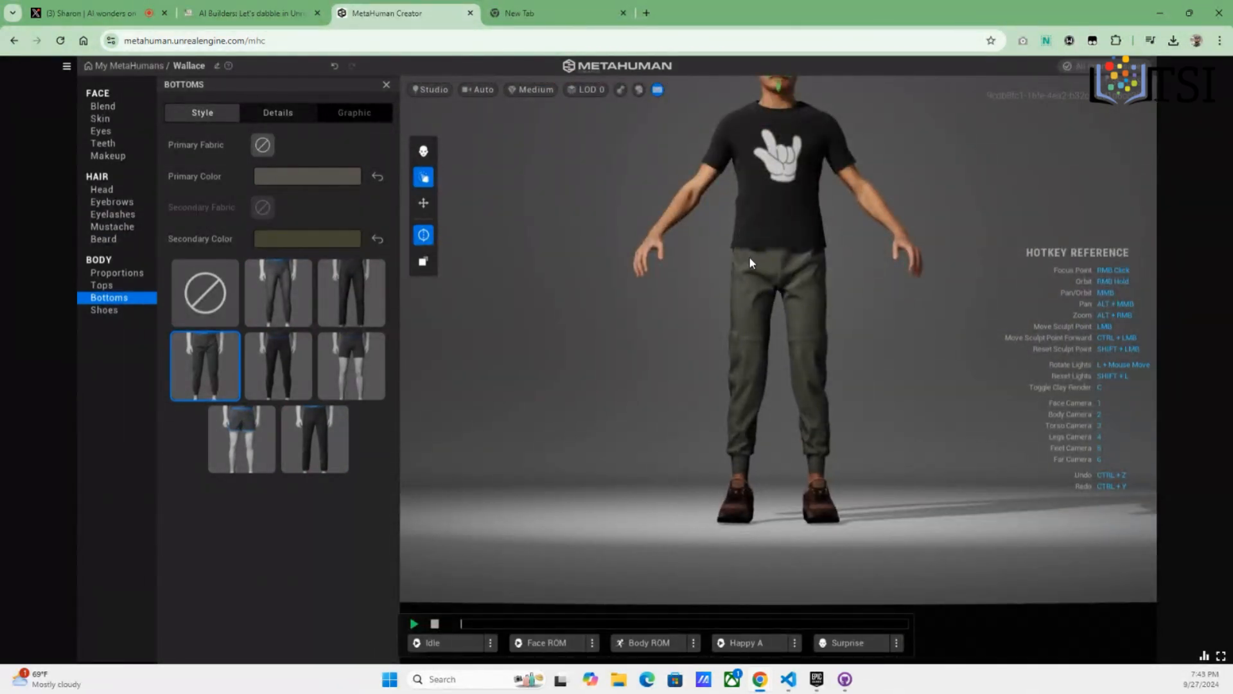
scroll(751, 257, "down", 1)
scroll(750, 257, "up", 5)
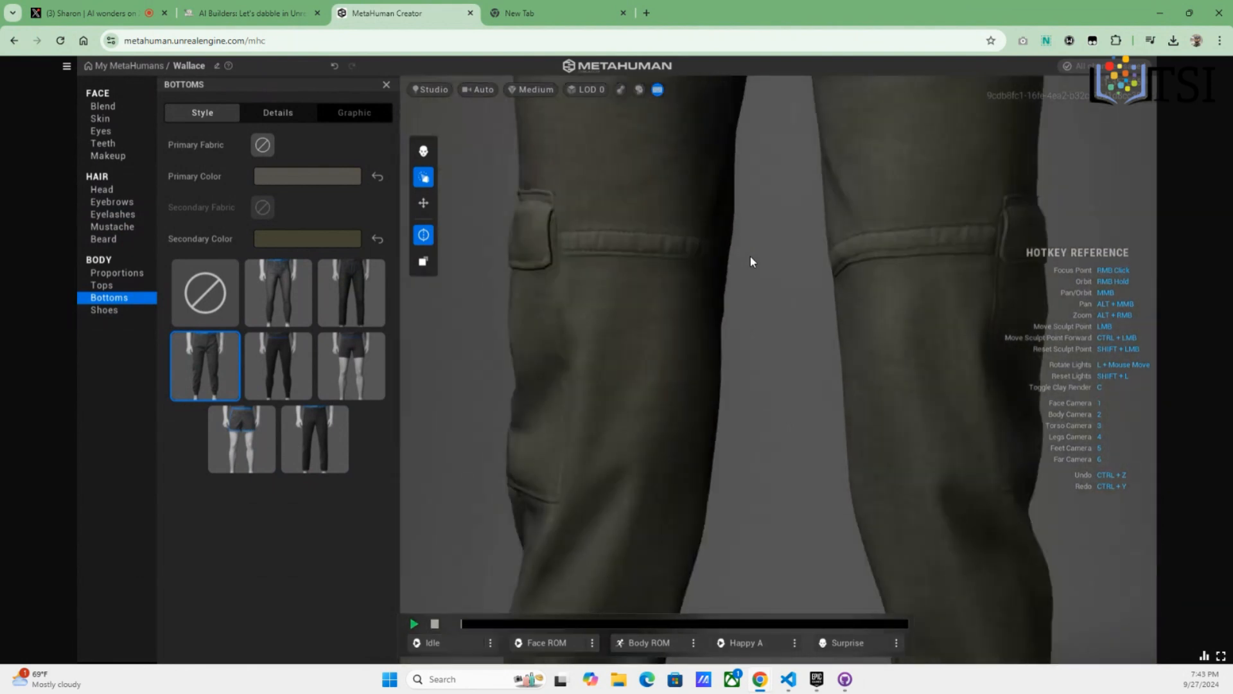
scroll(750, 256, "down", 5)
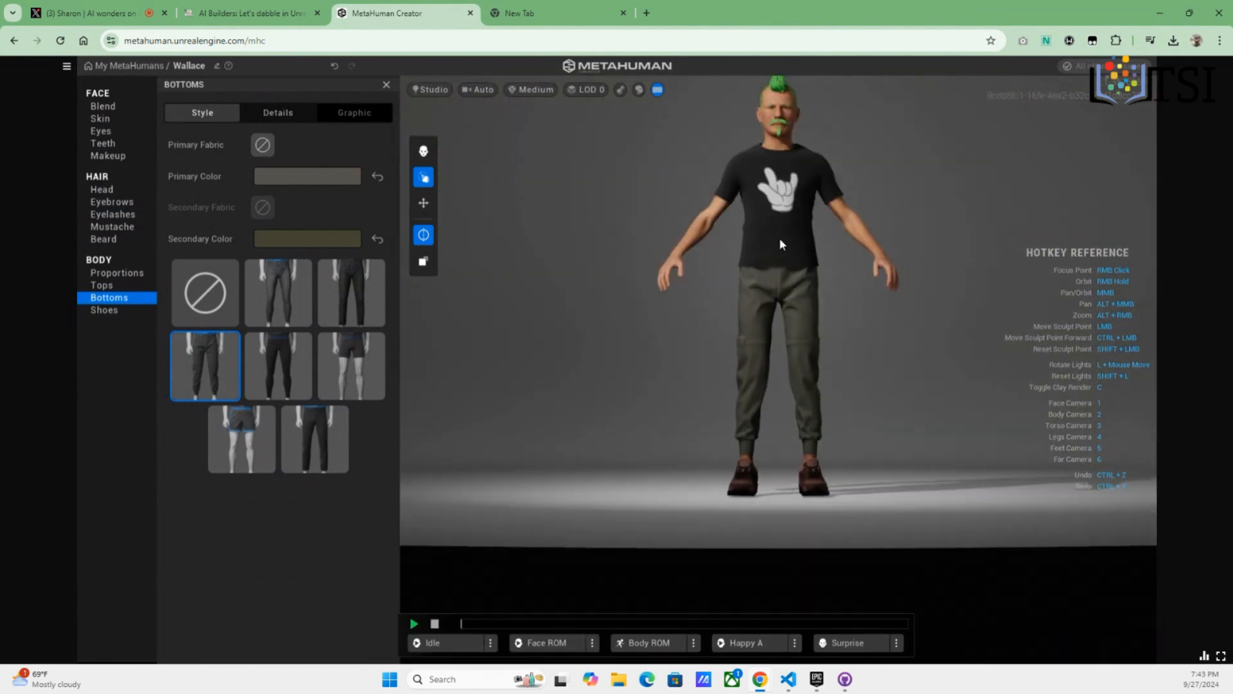
right_click_drag(779, 238, 880, 287)
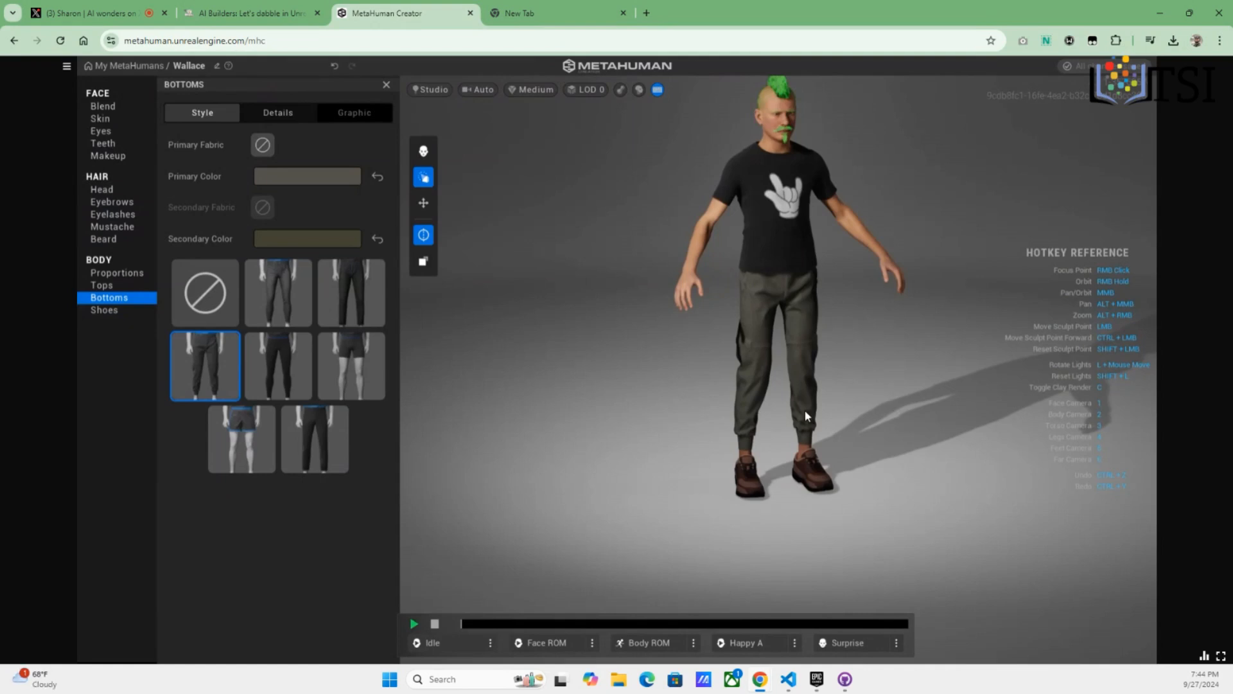
Switch to the Epic Games launcher, open the Unreal Engine library and return to MetaHuman Creator
right_click(816, 679)
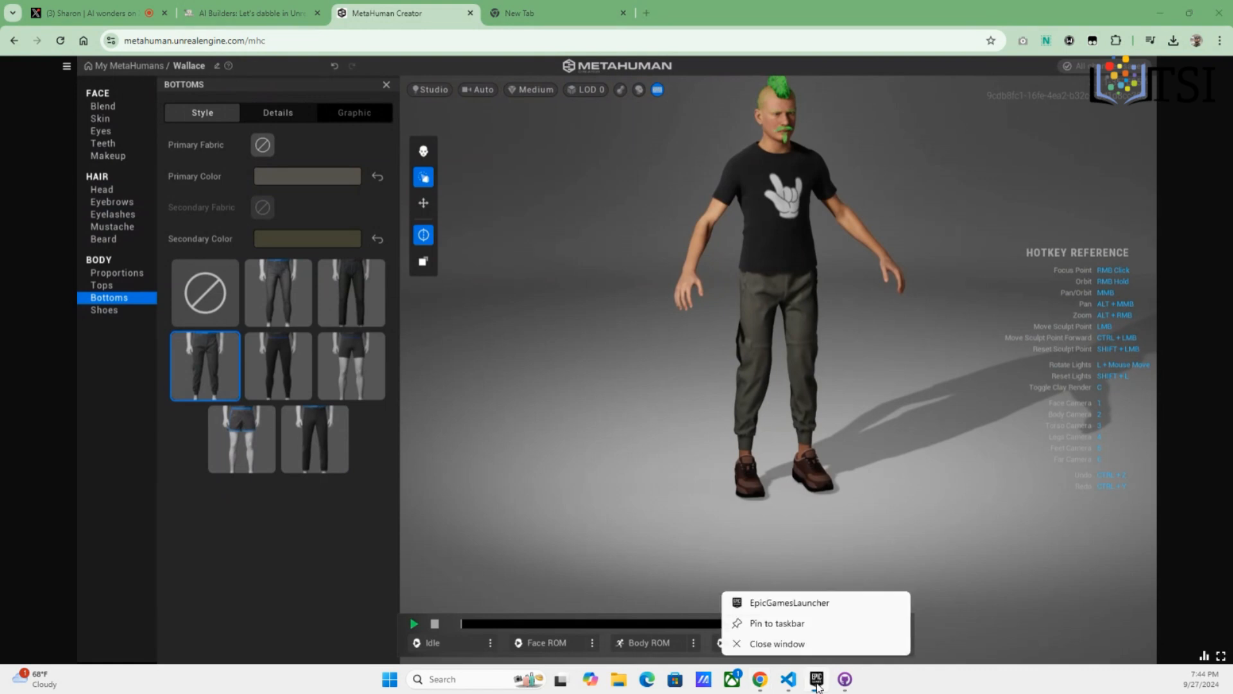
left_click(790, 605)
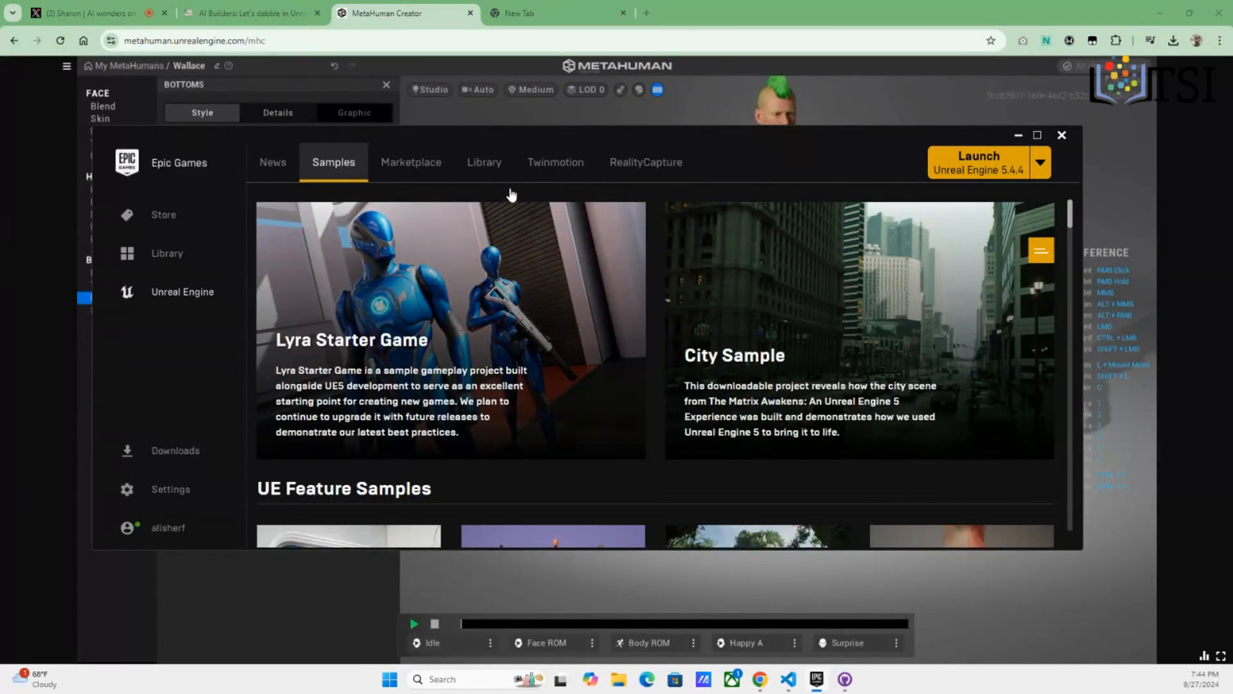
left_click(492, 161)
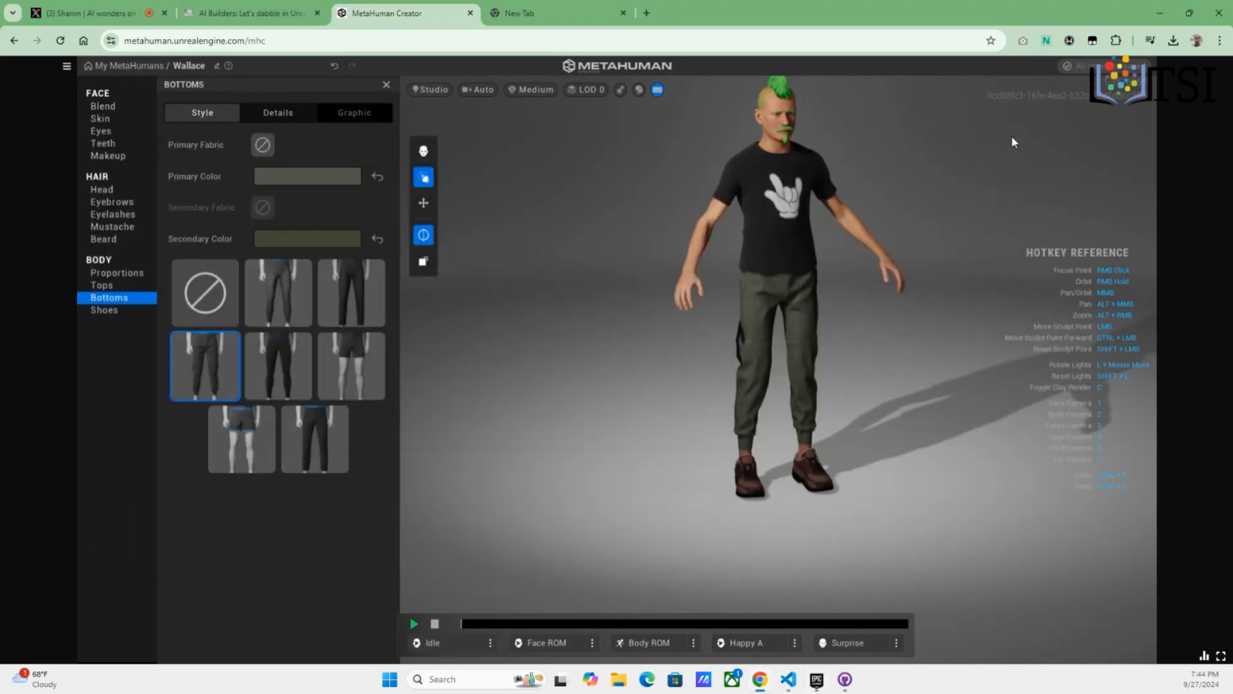
left_click(1018, 136)
Change Wallace's body proportions to the Tall, medium-build male body and view him from an angle
left_click(122, 274)
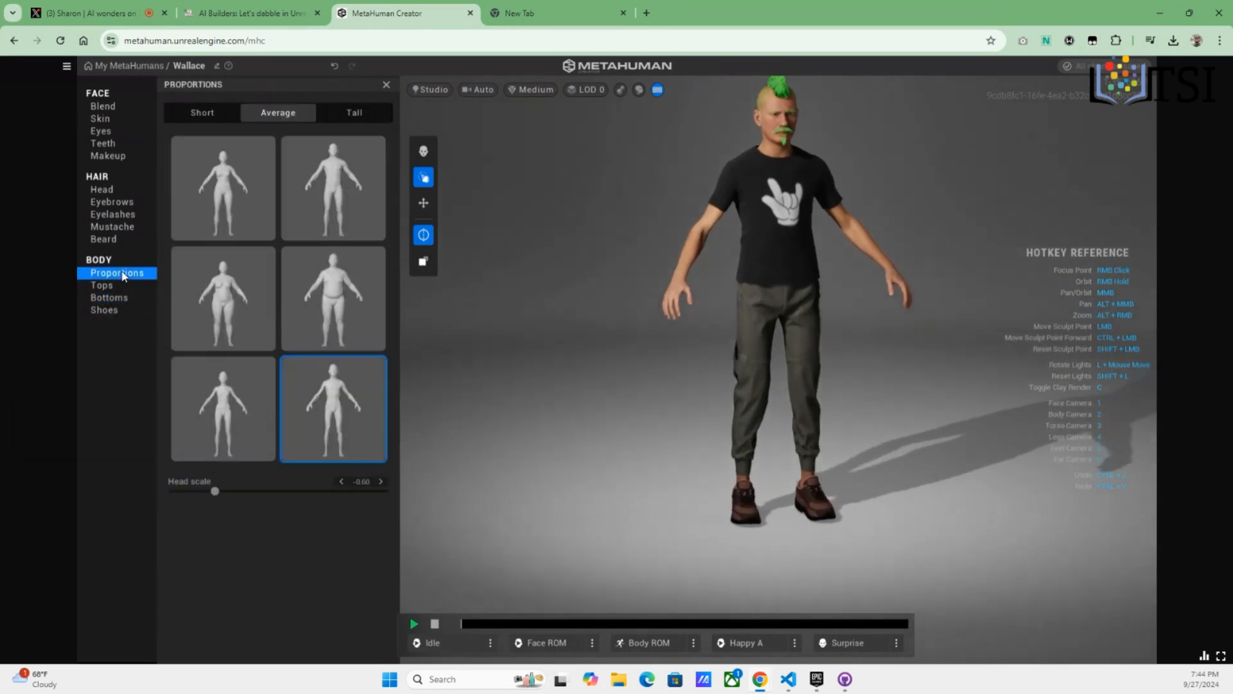
left_click(354, 114)
left_click(338, 208)
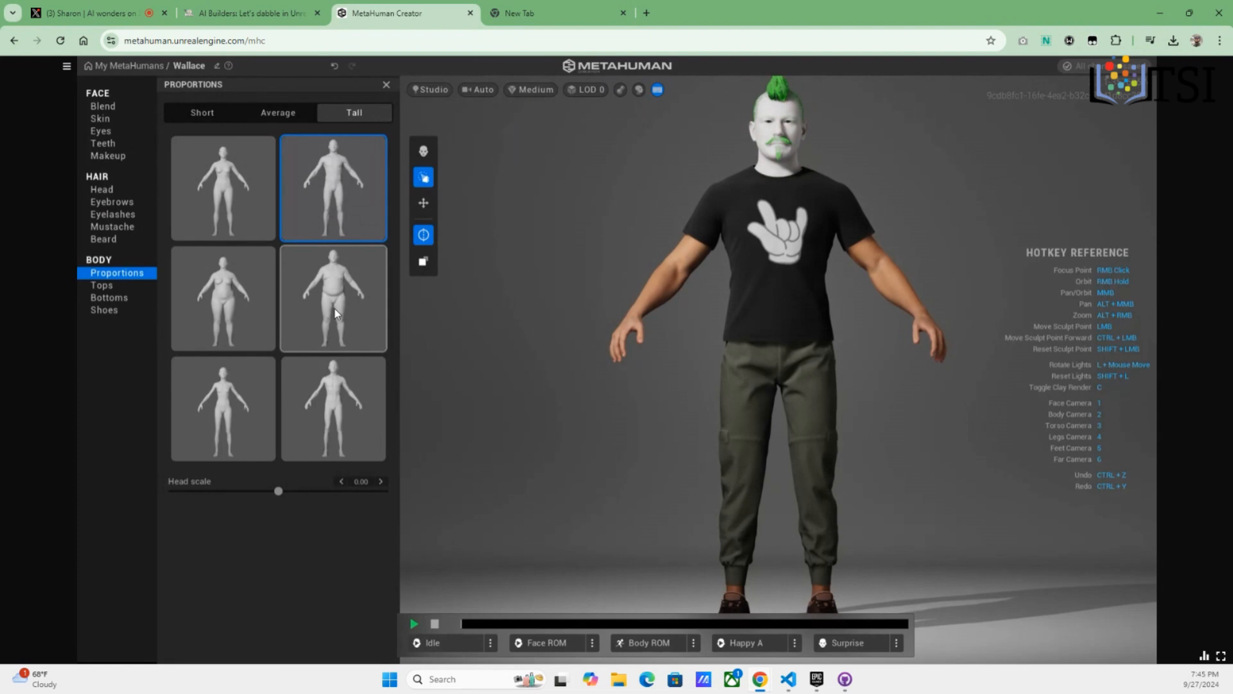
right_click_drag(826, 275, 931, 310)
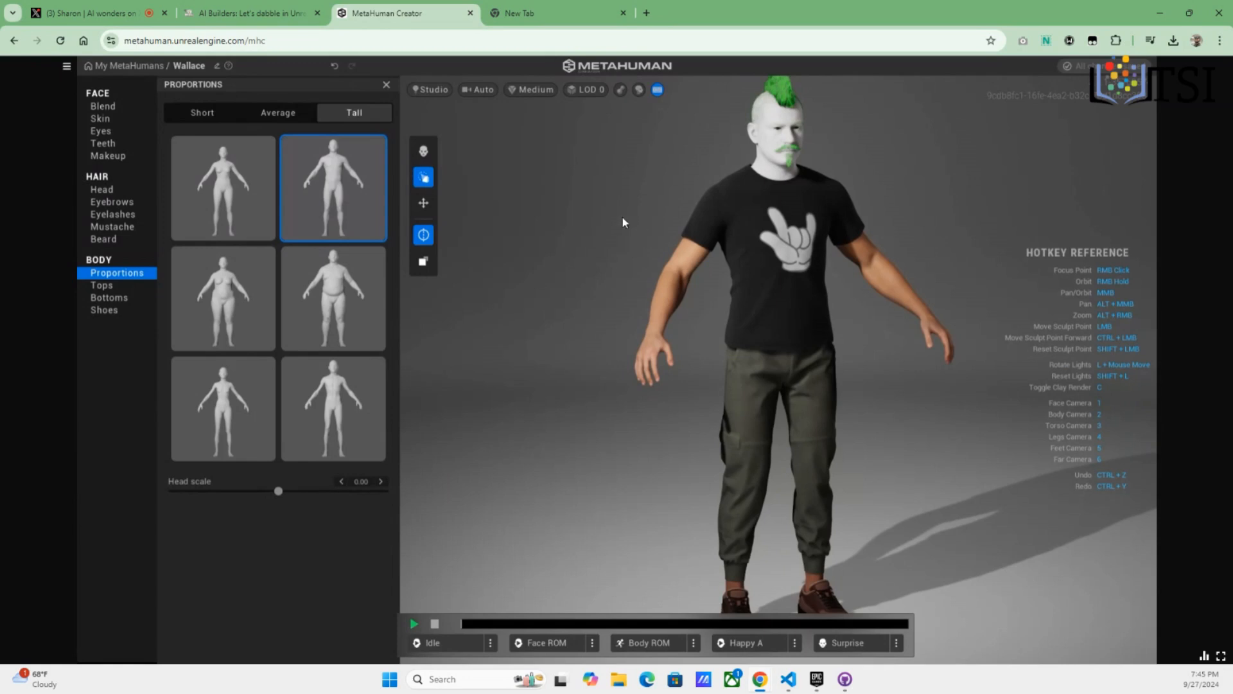
Review Wallace's face blend, skin, freckle, accent and head hair options, then return to his body proportions
left_click(103, 118)
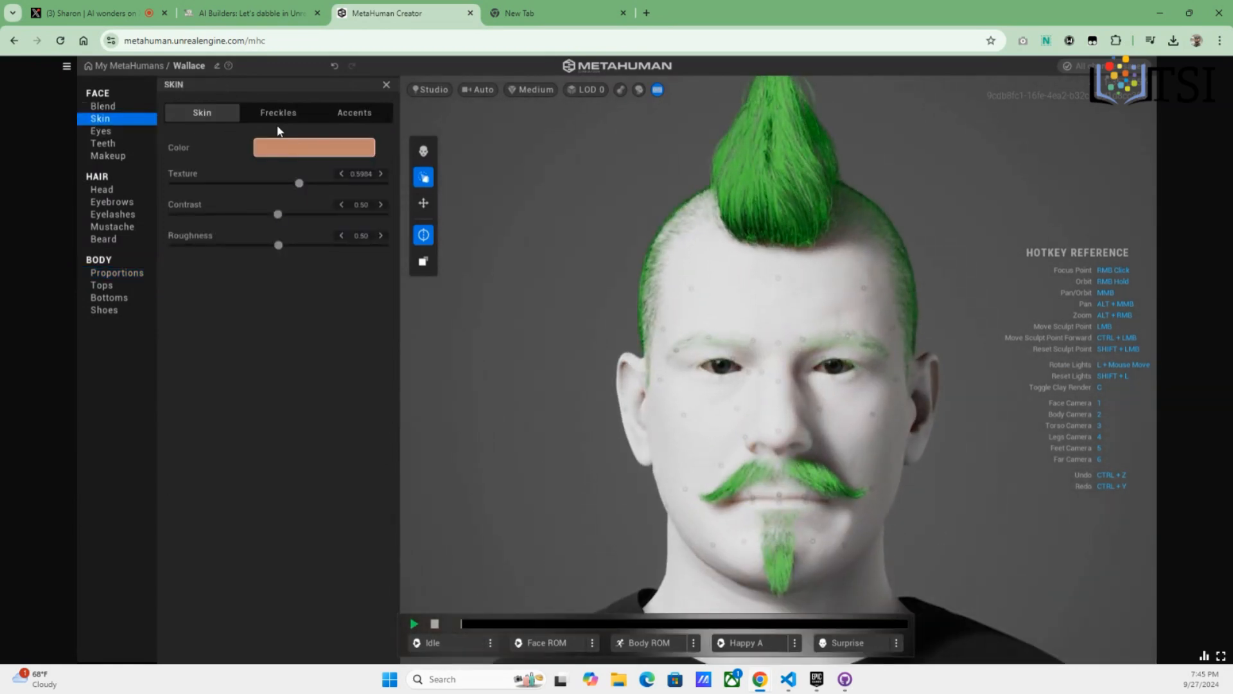
left_click(109, 105)
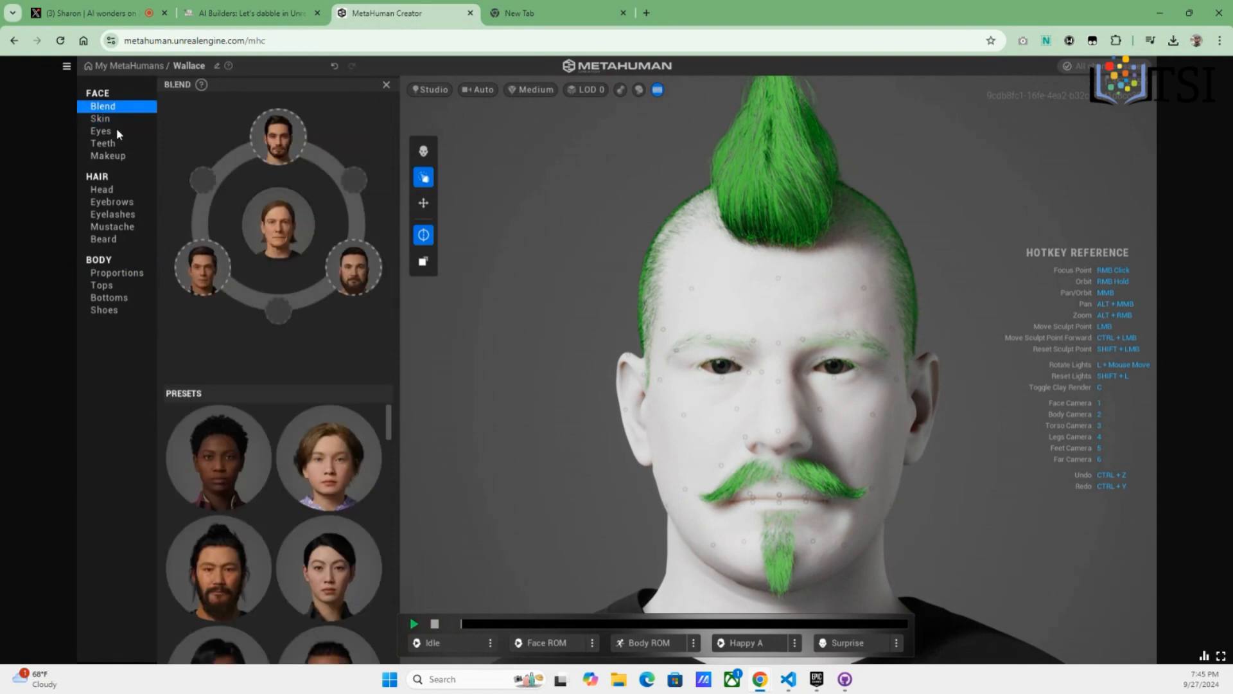
left_click(103, 131)
left_click(100, 119)
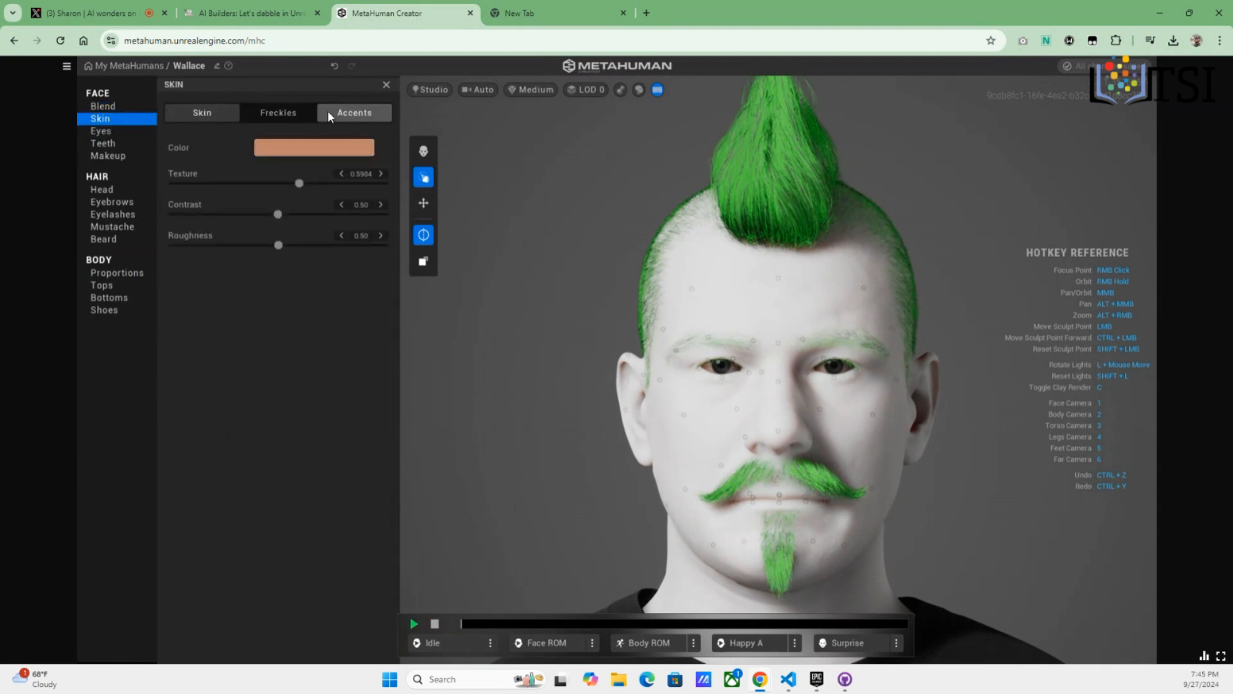
left_click(354, 114)
left_click(247, 116)
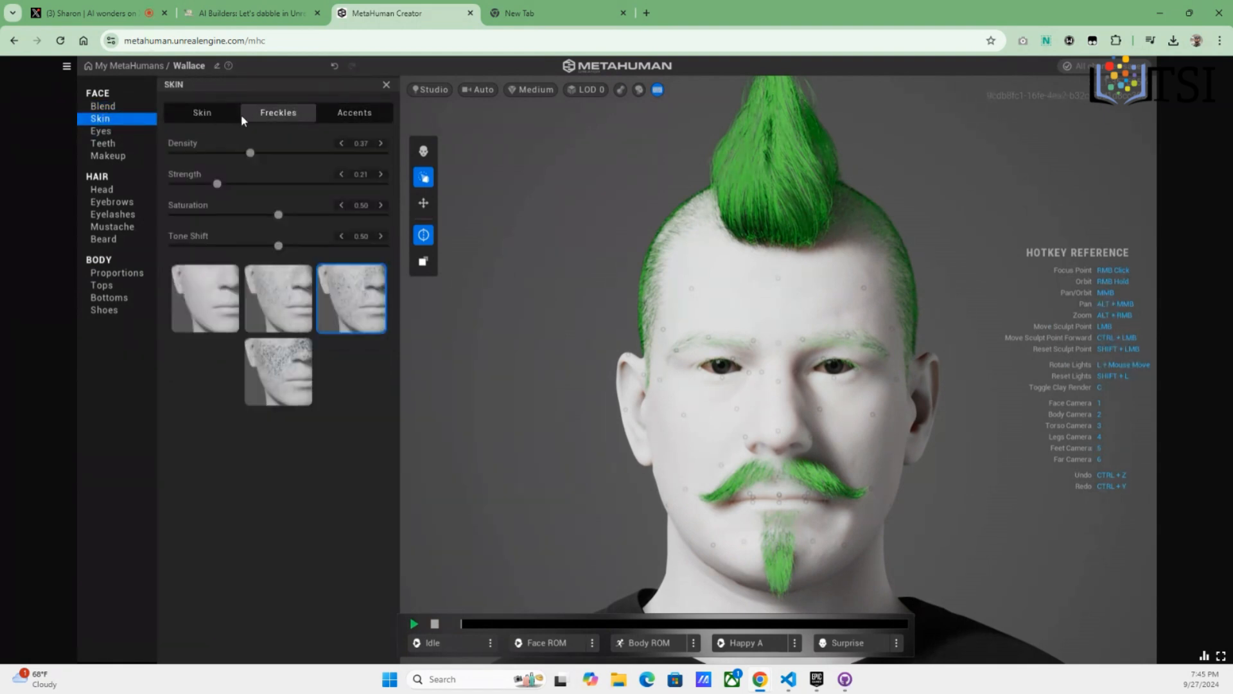
left_click(202, 122)
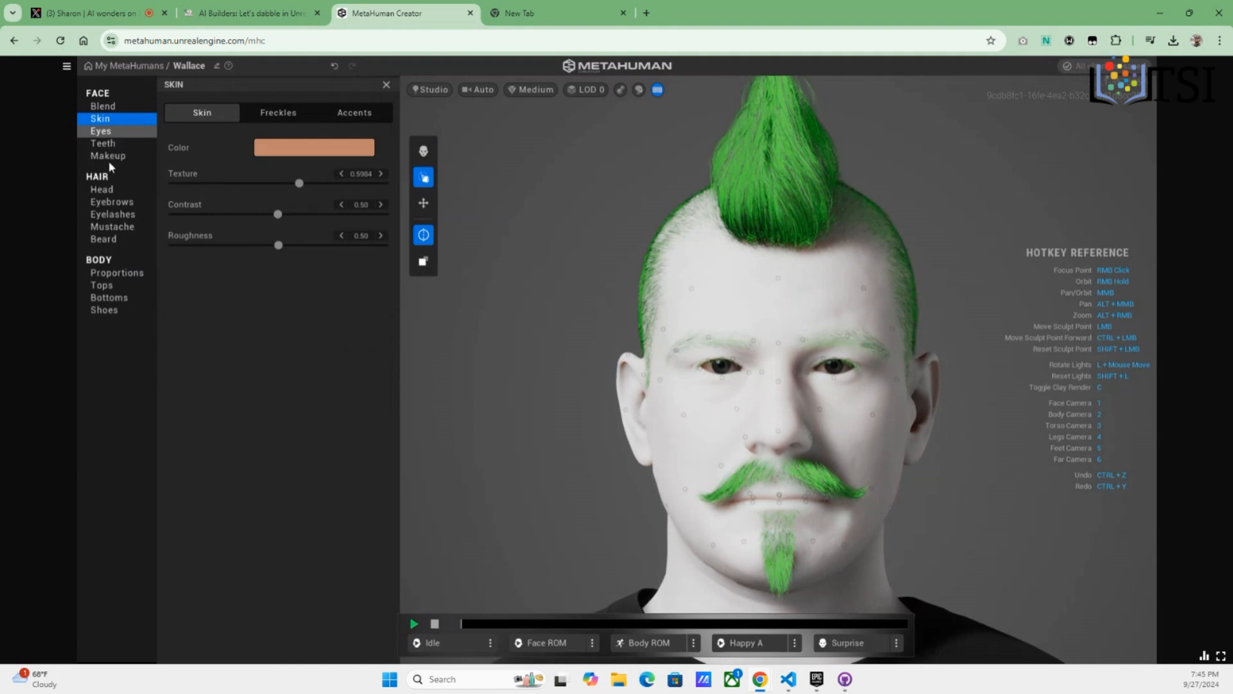
left_click(107, 193)
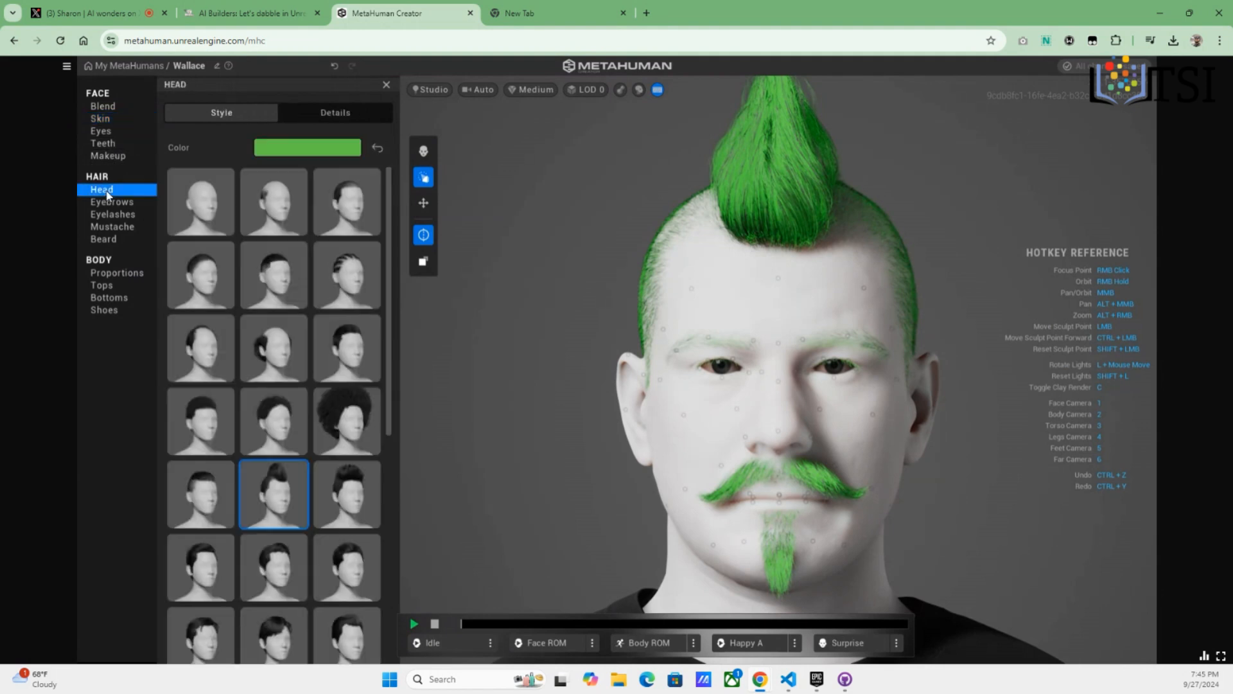
left_click(107, 298)
left_click(113, 273)
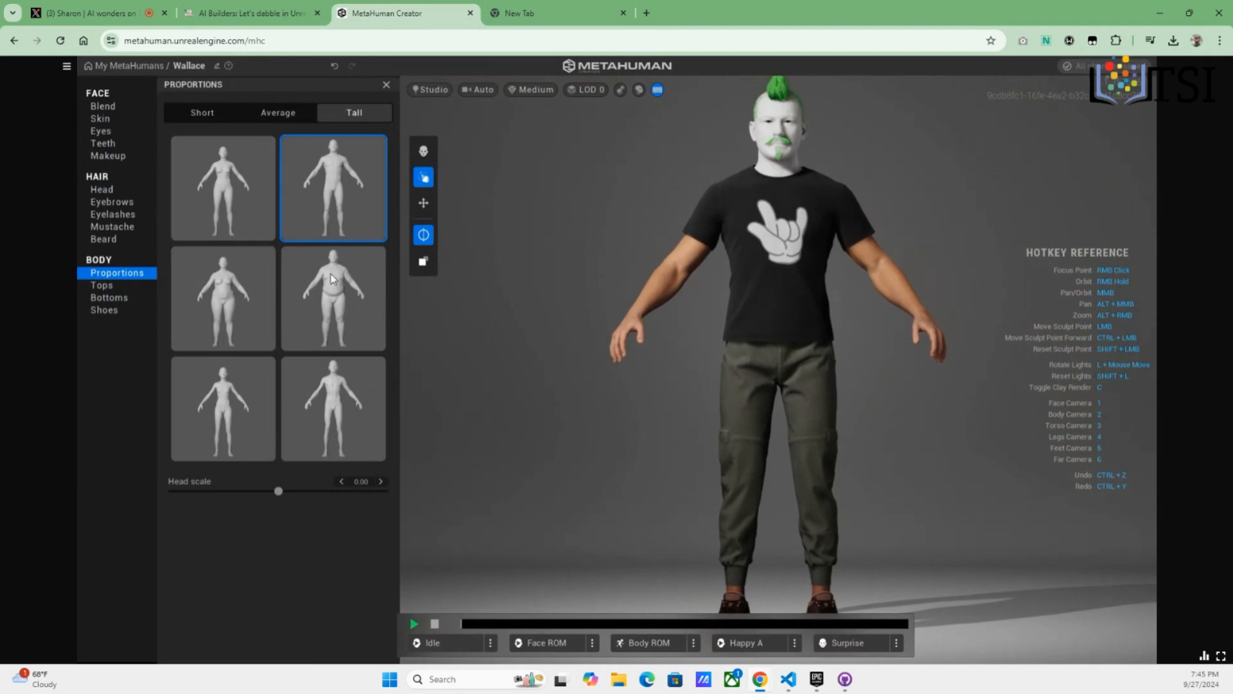
Try the slim Tall male body on Wallace, return to the medium-build one and view him from an angle
left_click(335, 391)
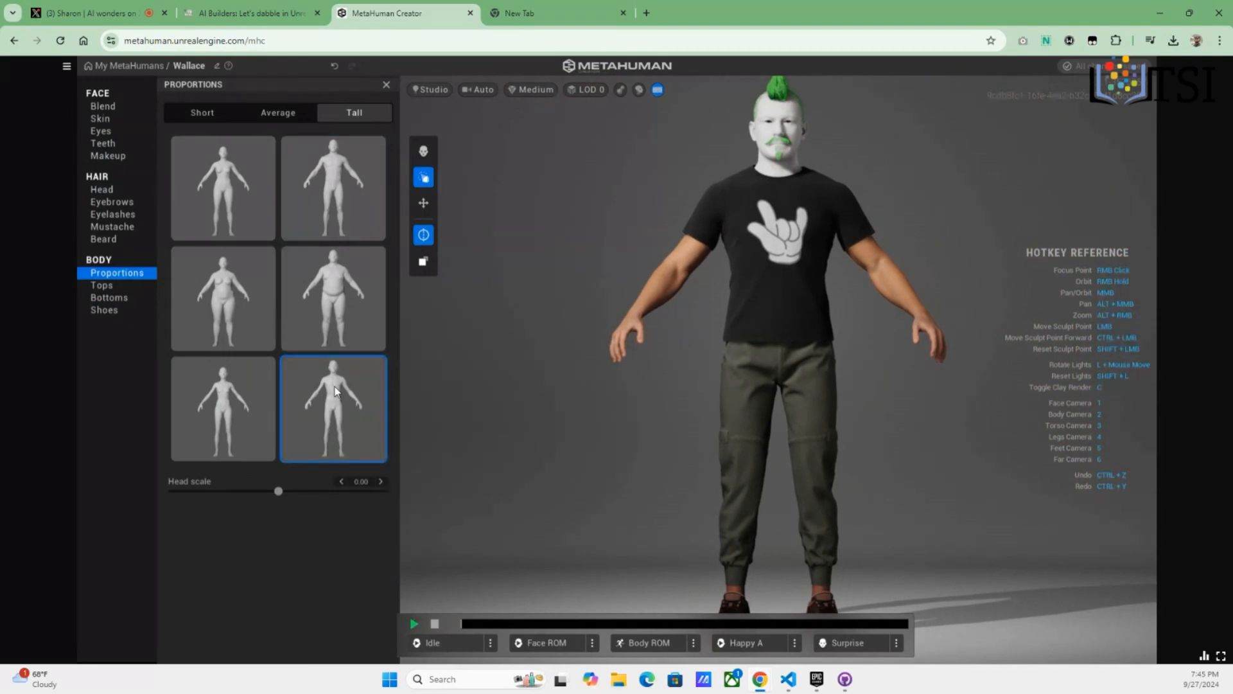
left_click(337, 196)
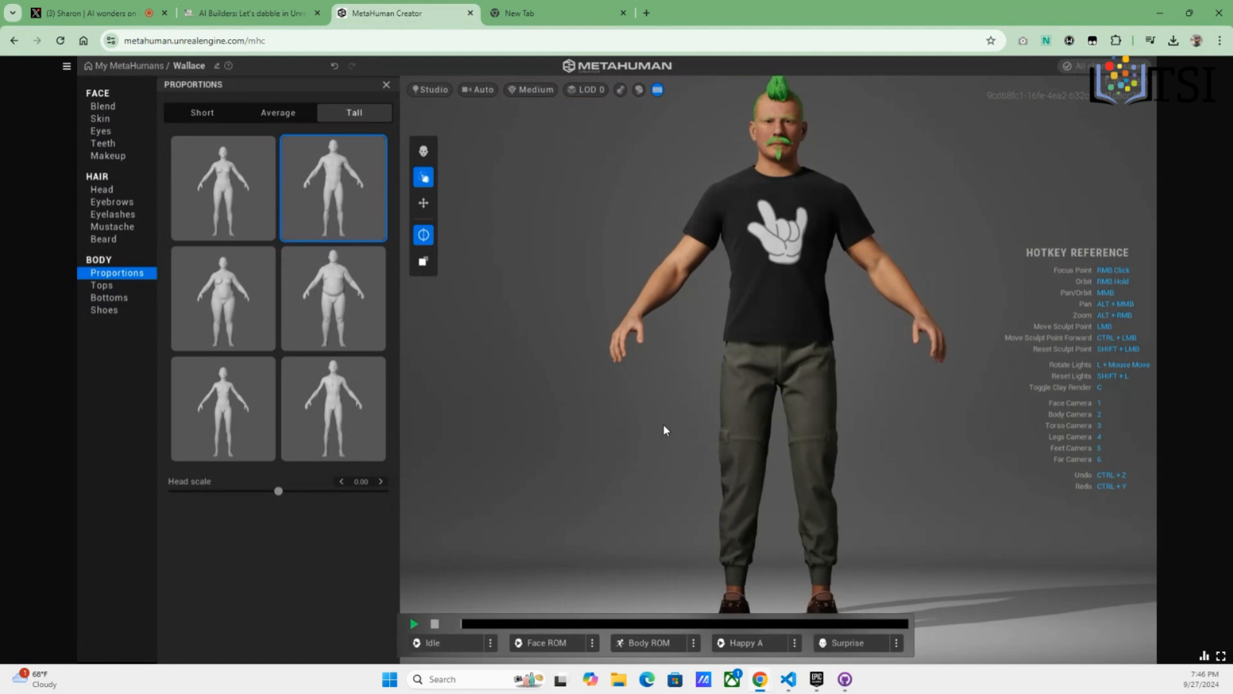
right_click_drag(664, 425, 782, 486)
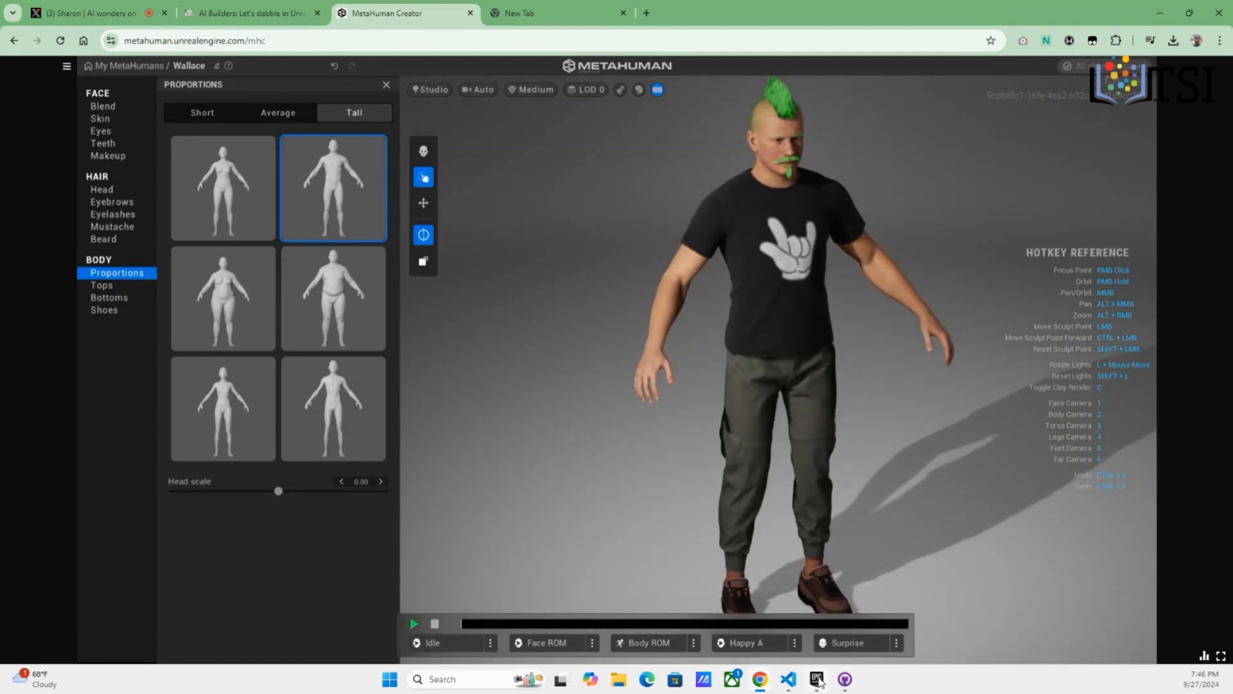
Switch to the Epic Games launcher and browse the Unreal Engine Marketplace showcase
left_click(817, 679)
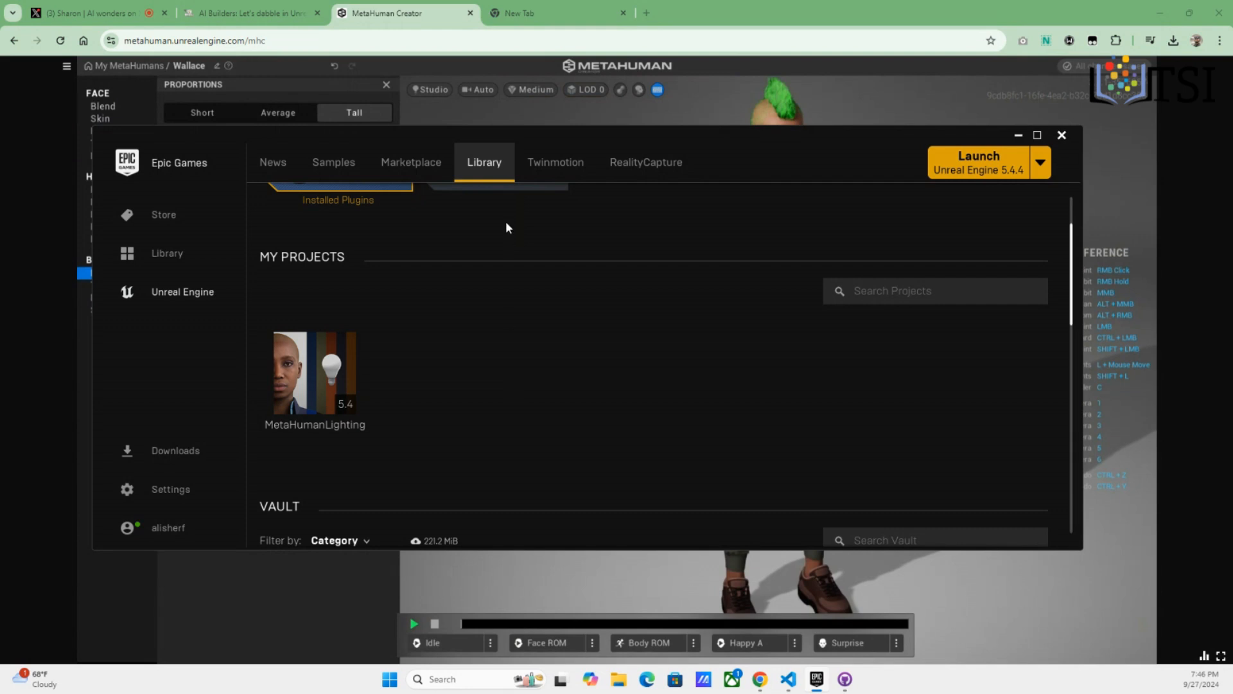
scroll(506, 224, "up", 3)
left_click(403, 167)
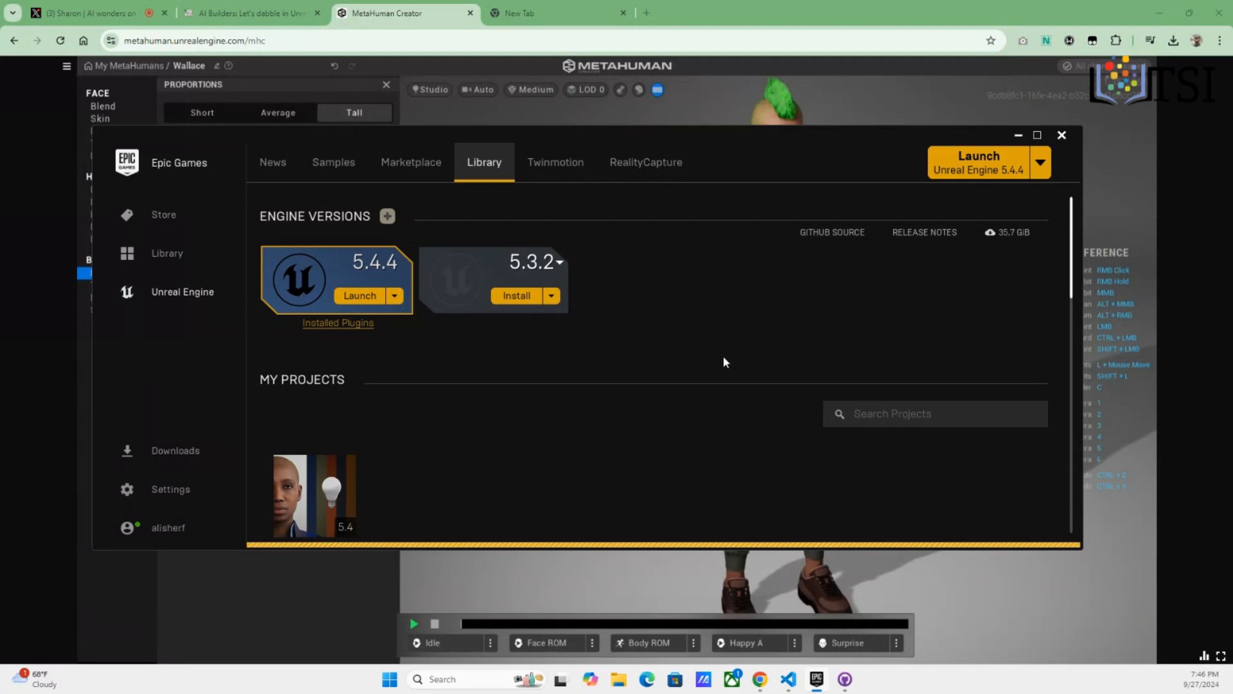
scroll(722, 355, "down", 4)
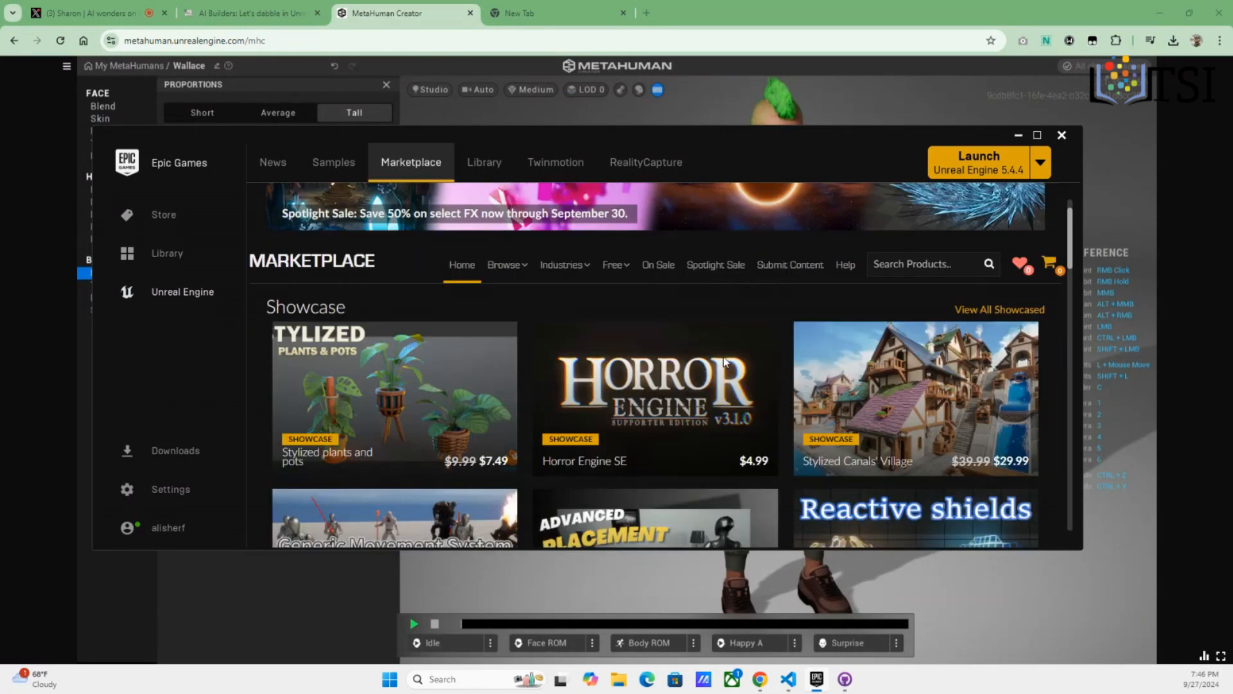
scroll(723, 357, "up", 1)
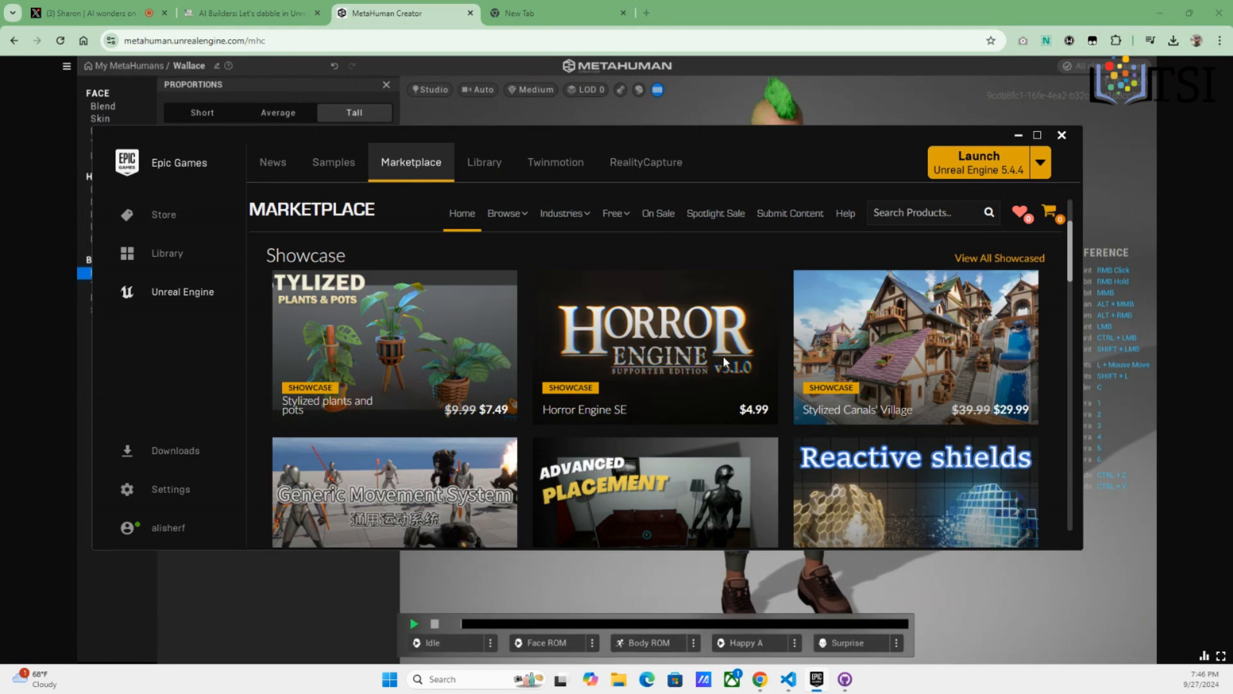
Open the MetaHumanLighting project from the Unreal Engine library
left_click(485, 162)
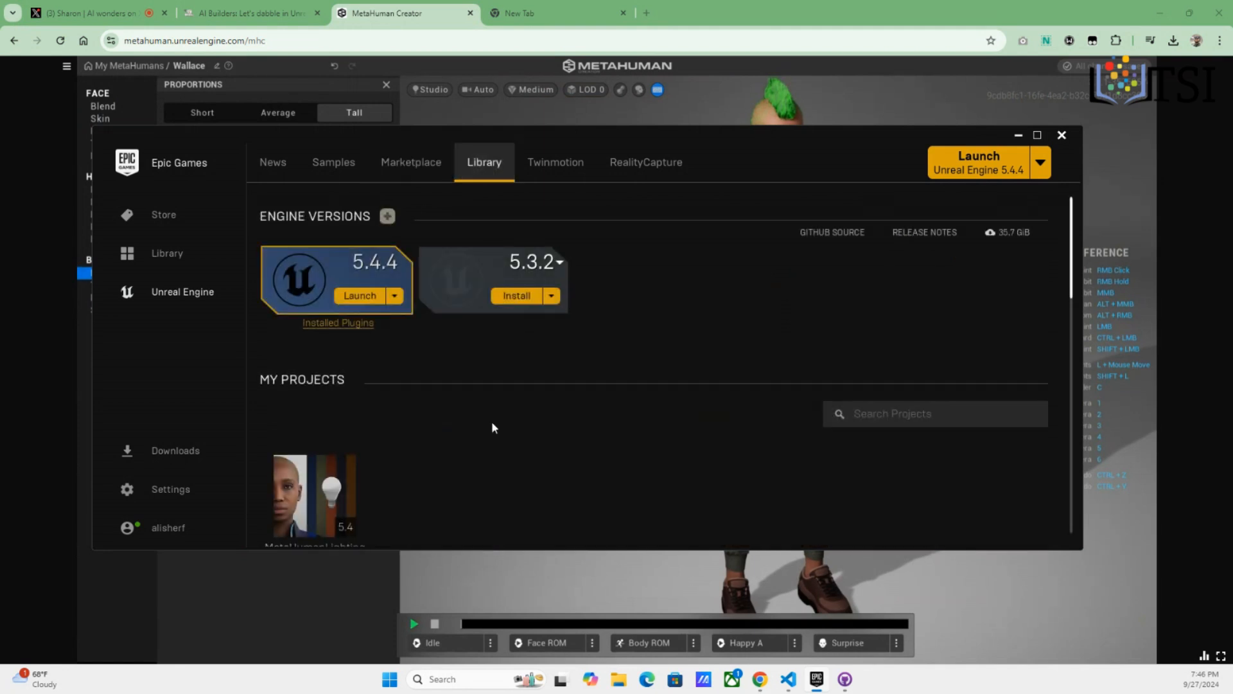
scroll(491, 422, "down", 1)
scroll(437, 438, "down", 2)
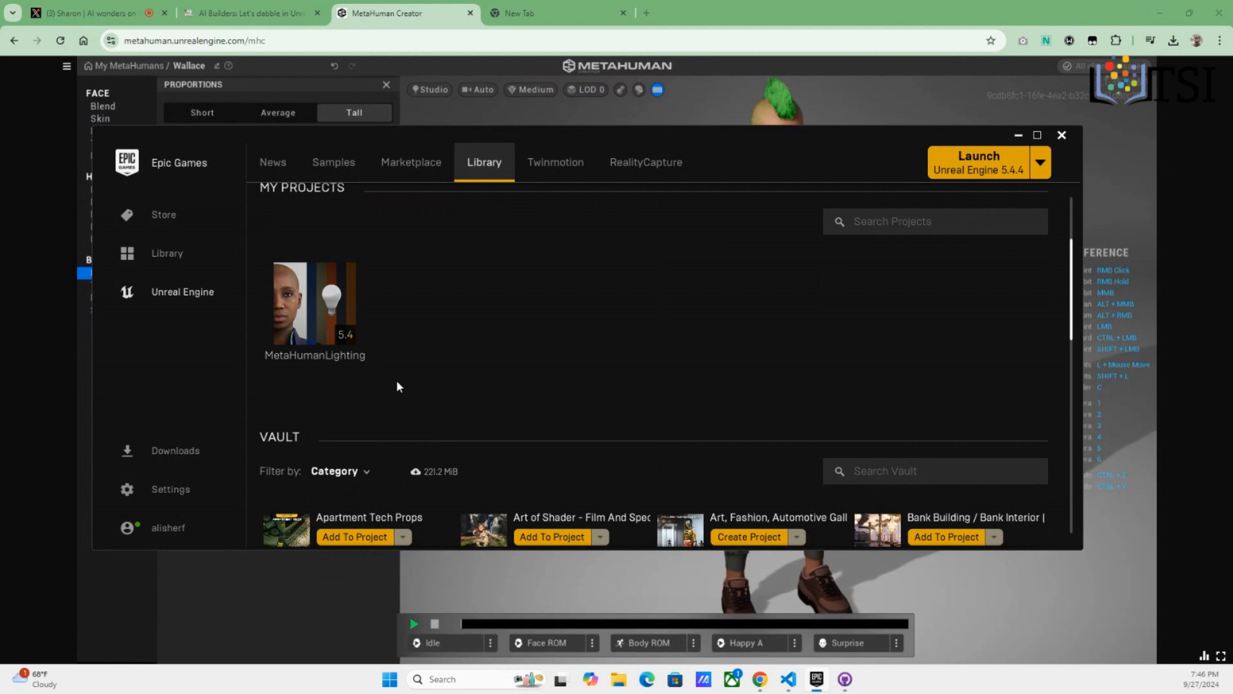
double_click(316, 300)
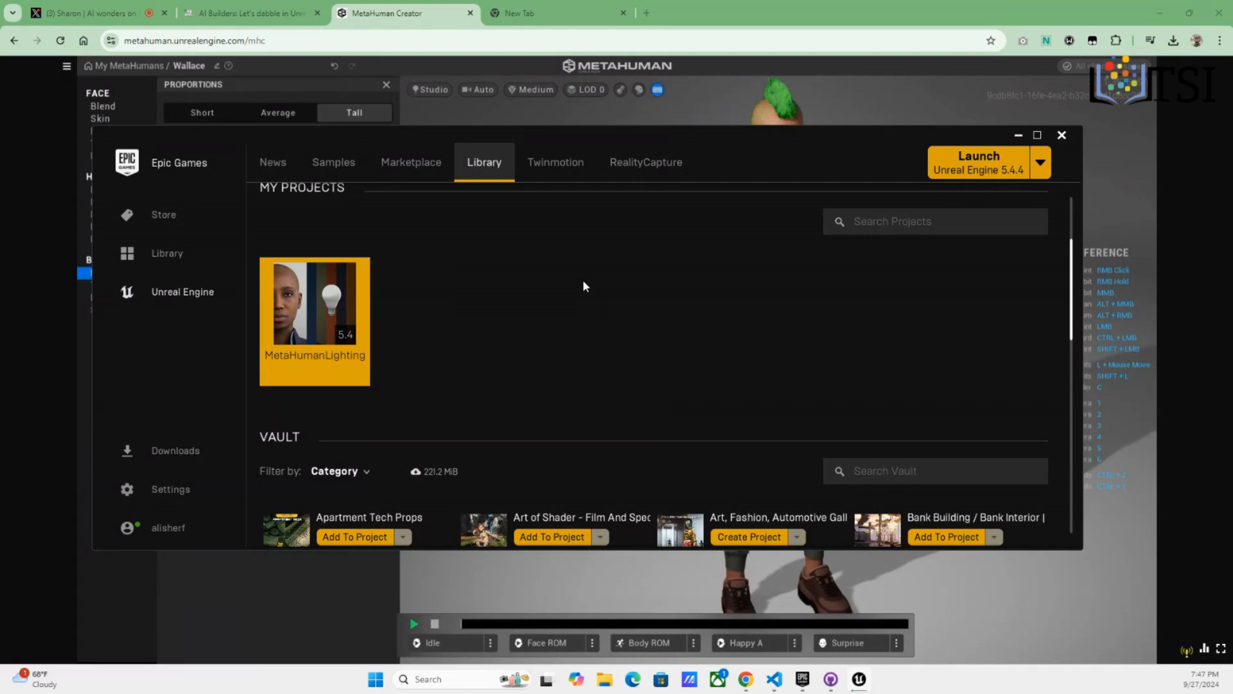
scroll(584, 285, "up", 3)
scroll(584, 285, "down", 3)
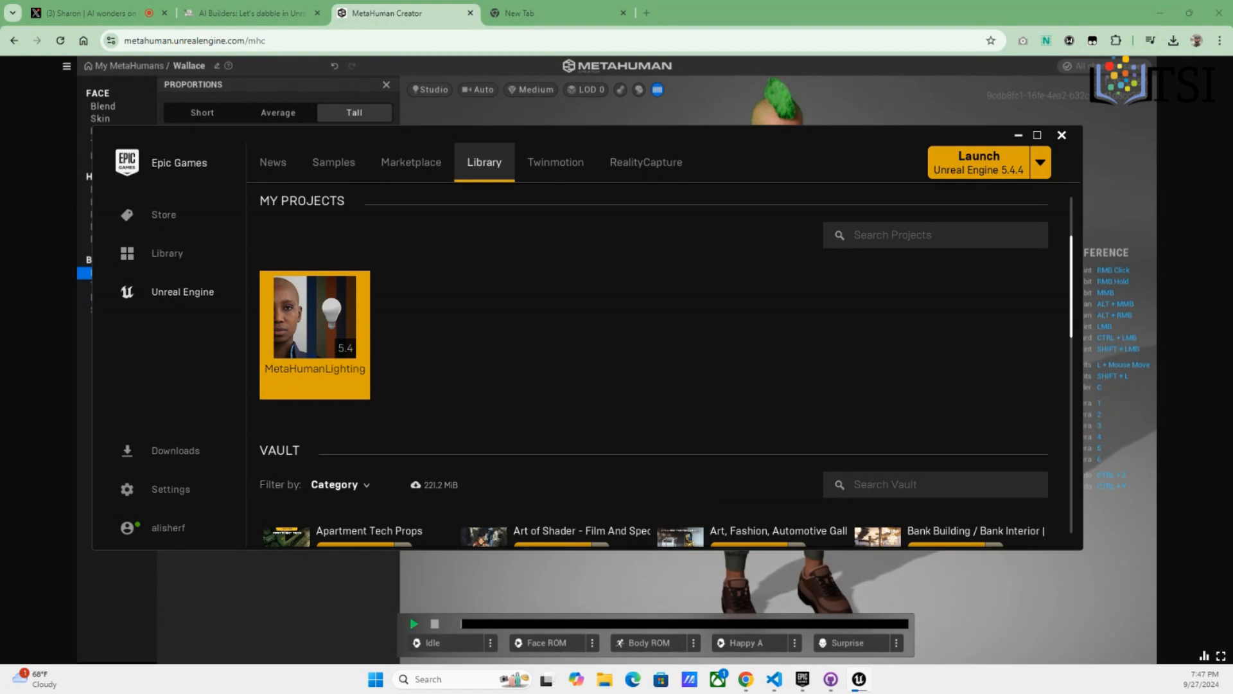
left_click_drag(664, 367, 889, 310)
scroll(522, 317, "up", 3)
scroll(522, 317, "down", 2)
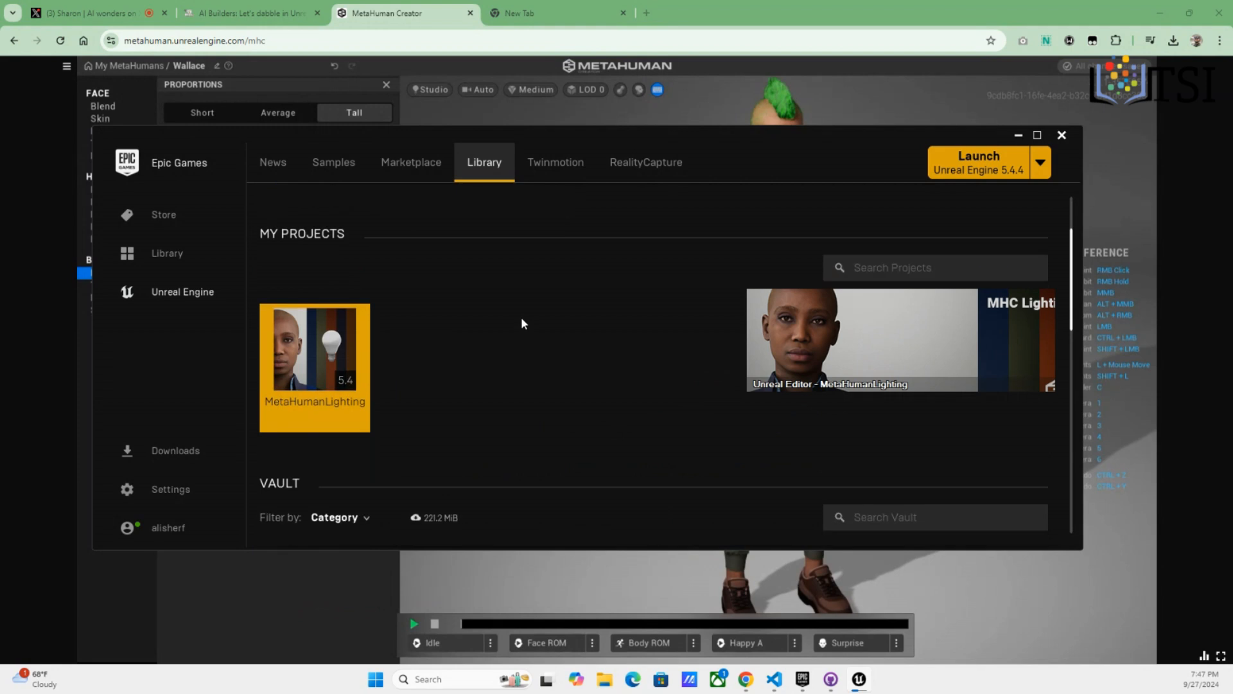
scroll(522, 319, "down", 1)
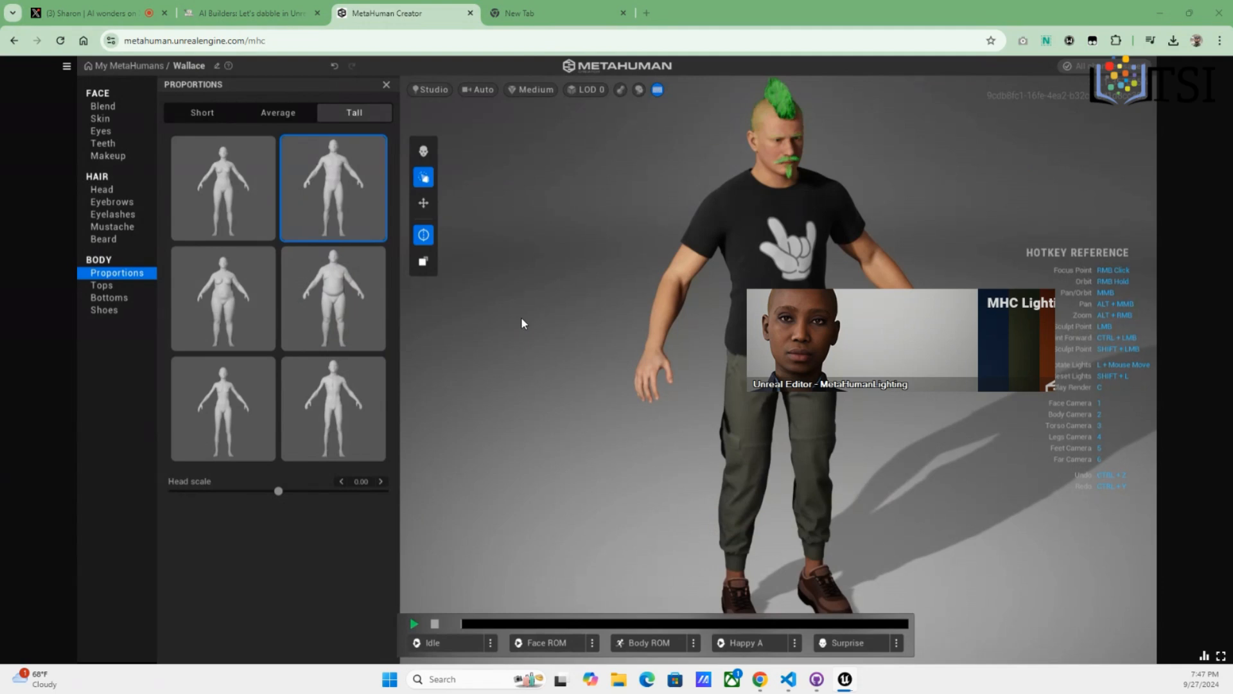
Switch to File Explorer and browse the Unreal Projects folder on the F: drive, opening its first item
left_click(617, 679)
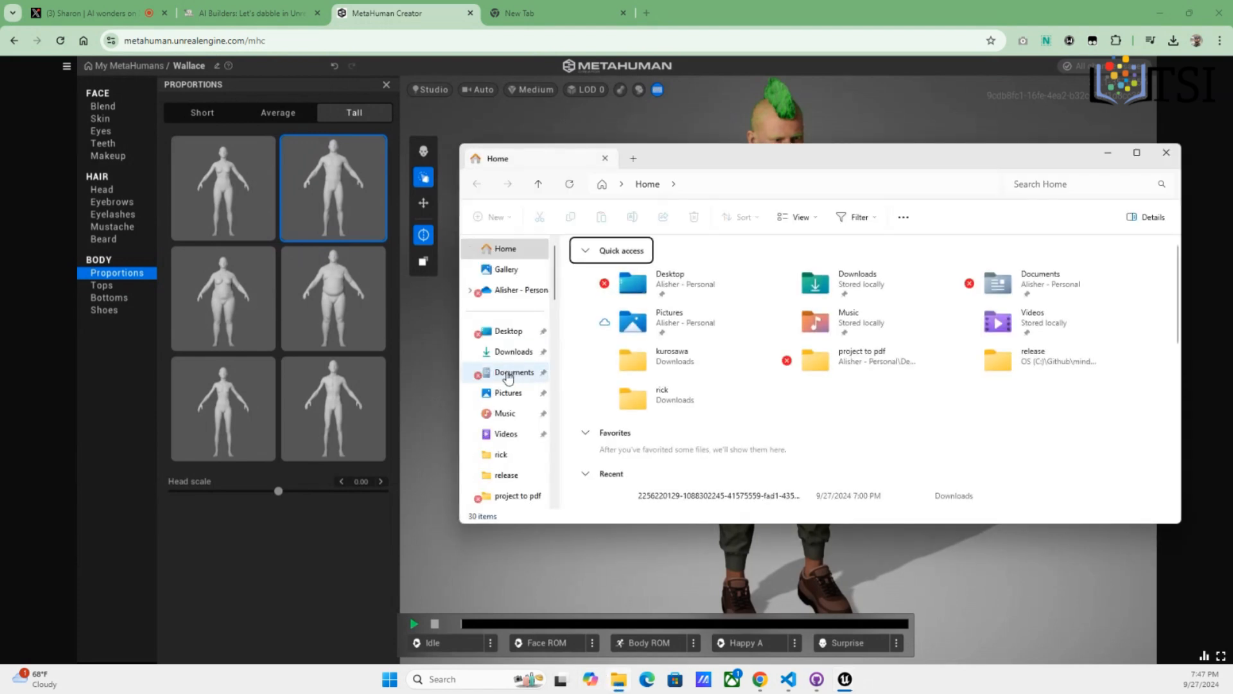
scroll(514, 379, "down", 4)
scroll(510, 379, "down", 3)
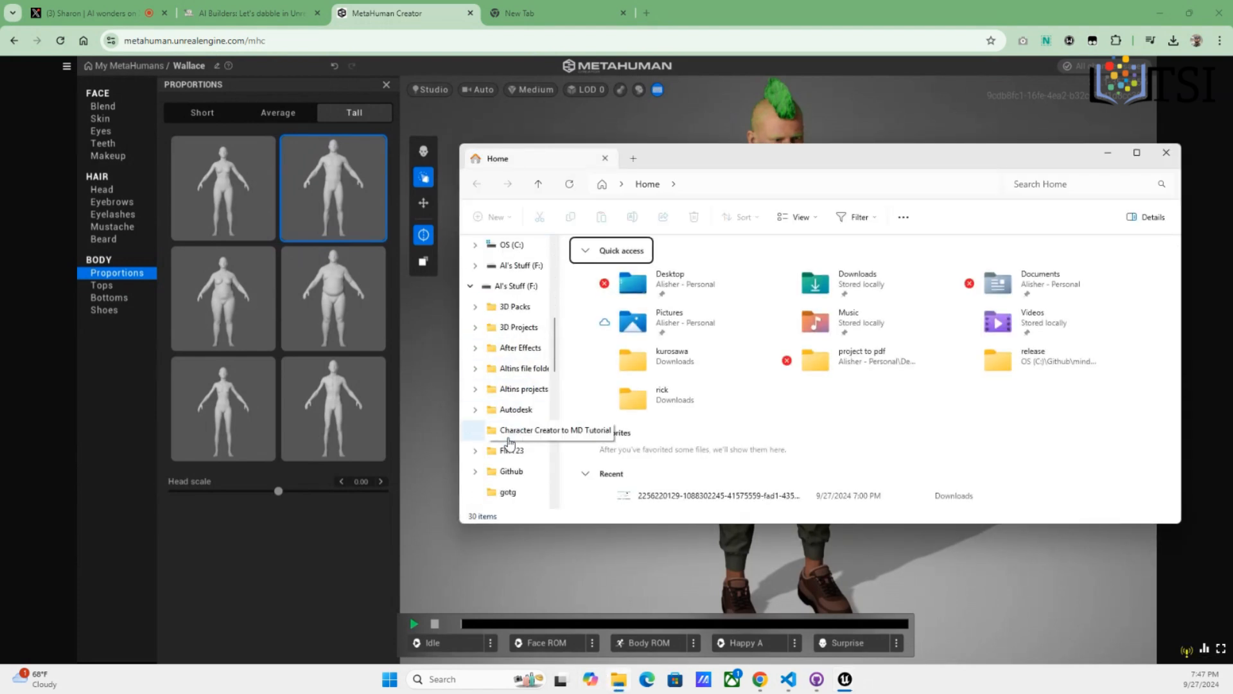
left_click(507, 285)
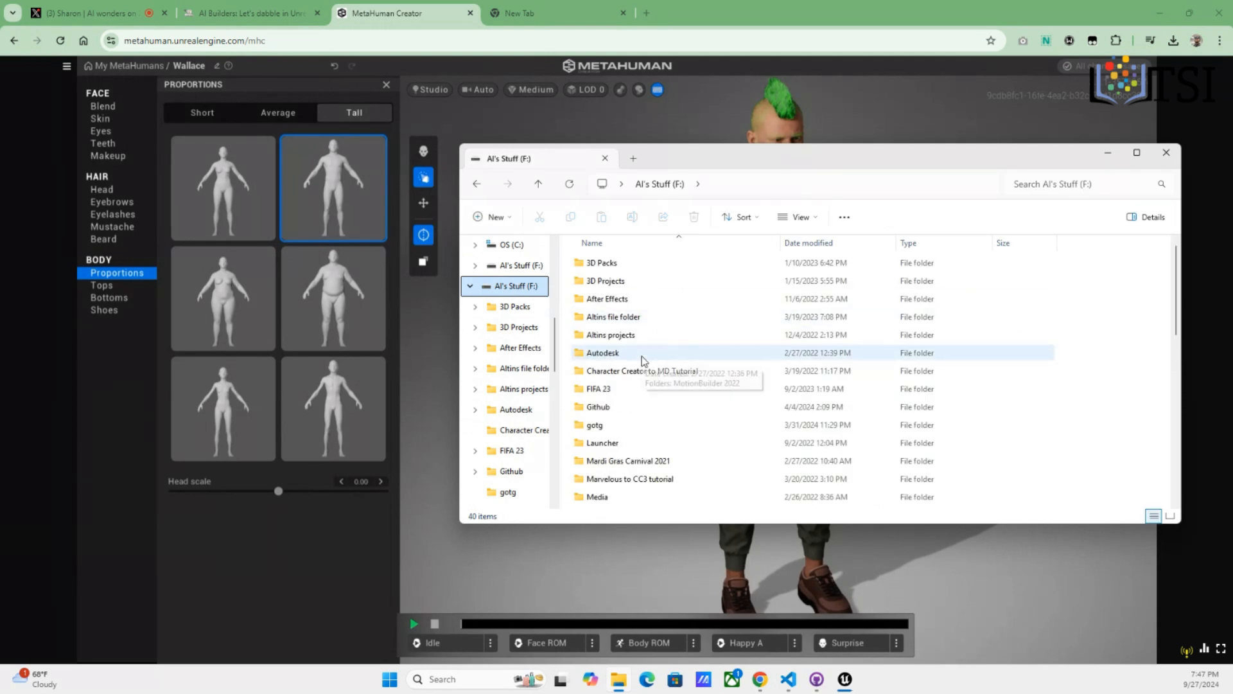
scroll(642, 361, "down", 3)
scroll(642, 361, "down", 4)
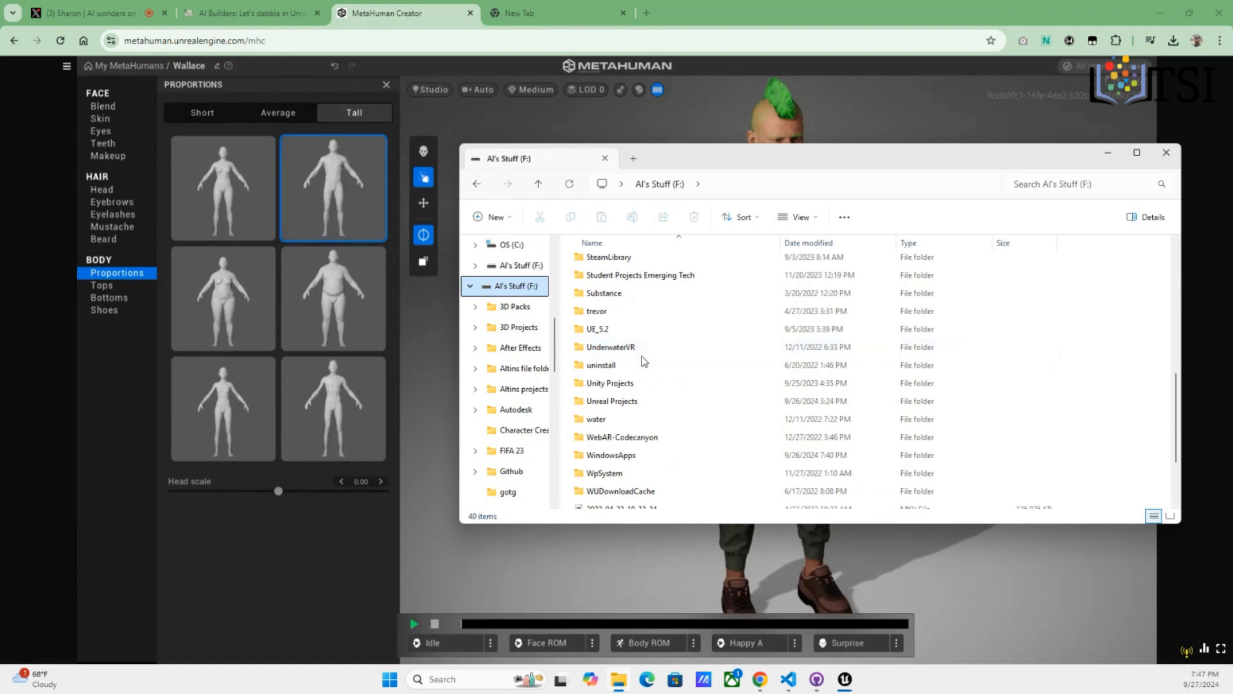
double_click(630, 400)
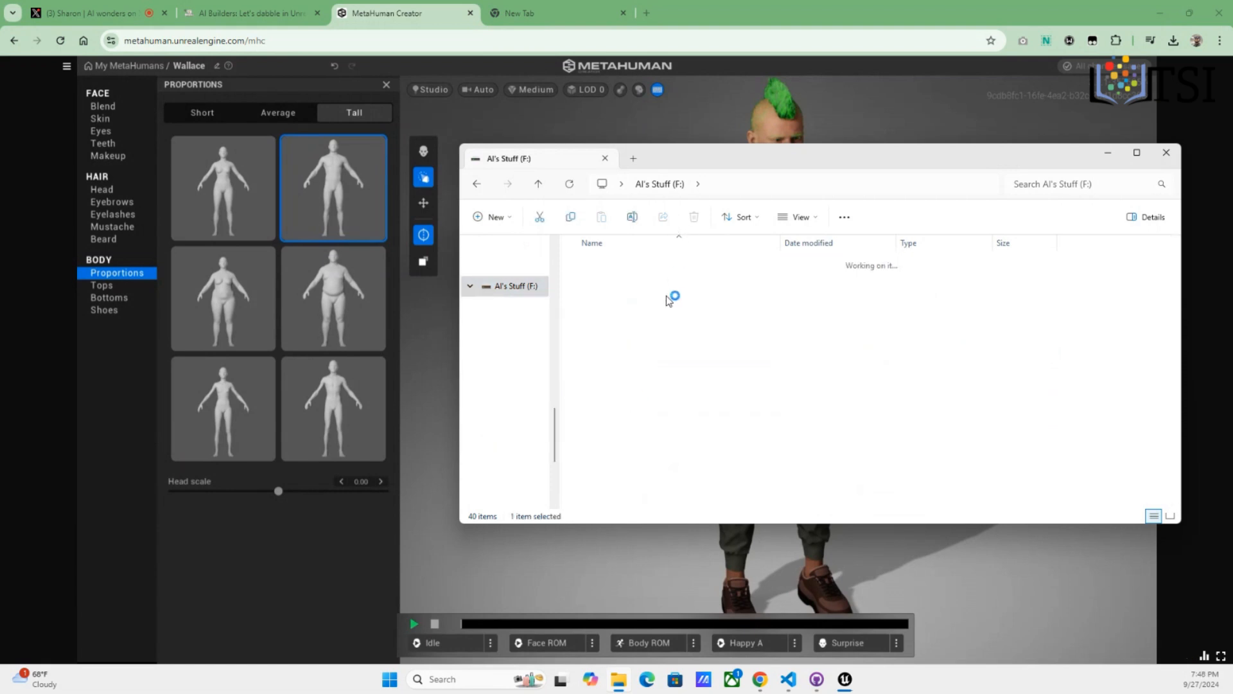
double_click(665, 264)
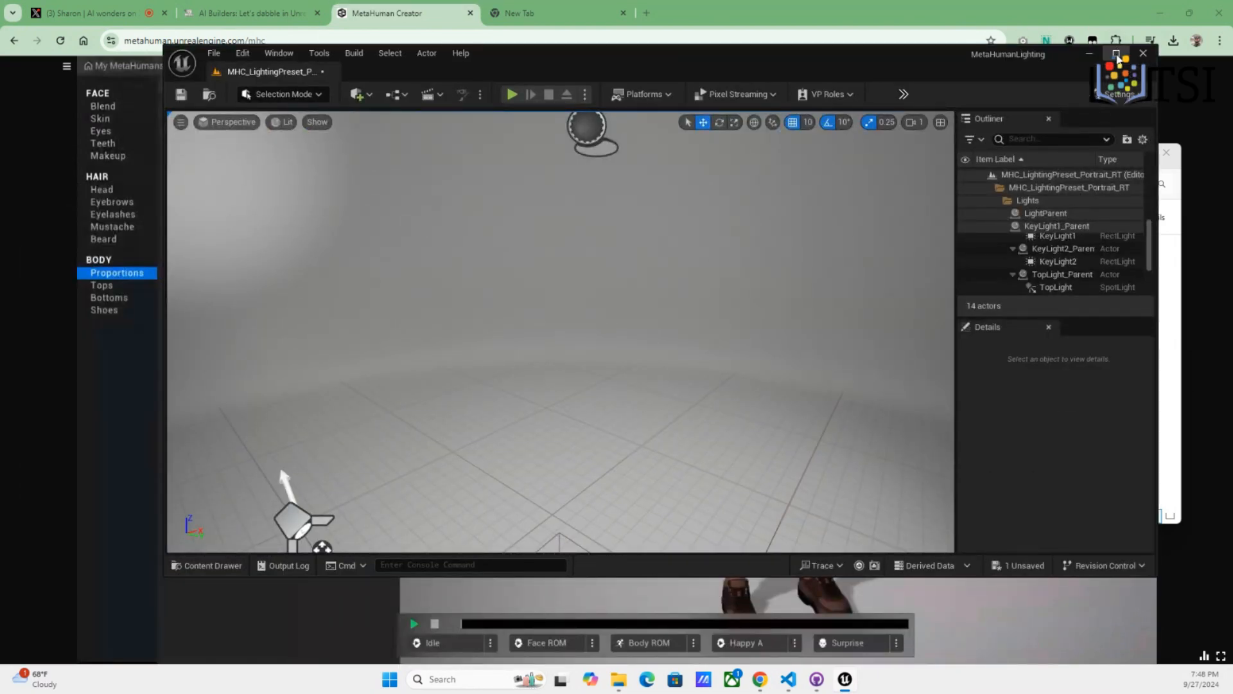
Maximise the MetaHumanLighting editor, save the portrait lighting level and view its full light setup from farther back
left_click(1116, 55)
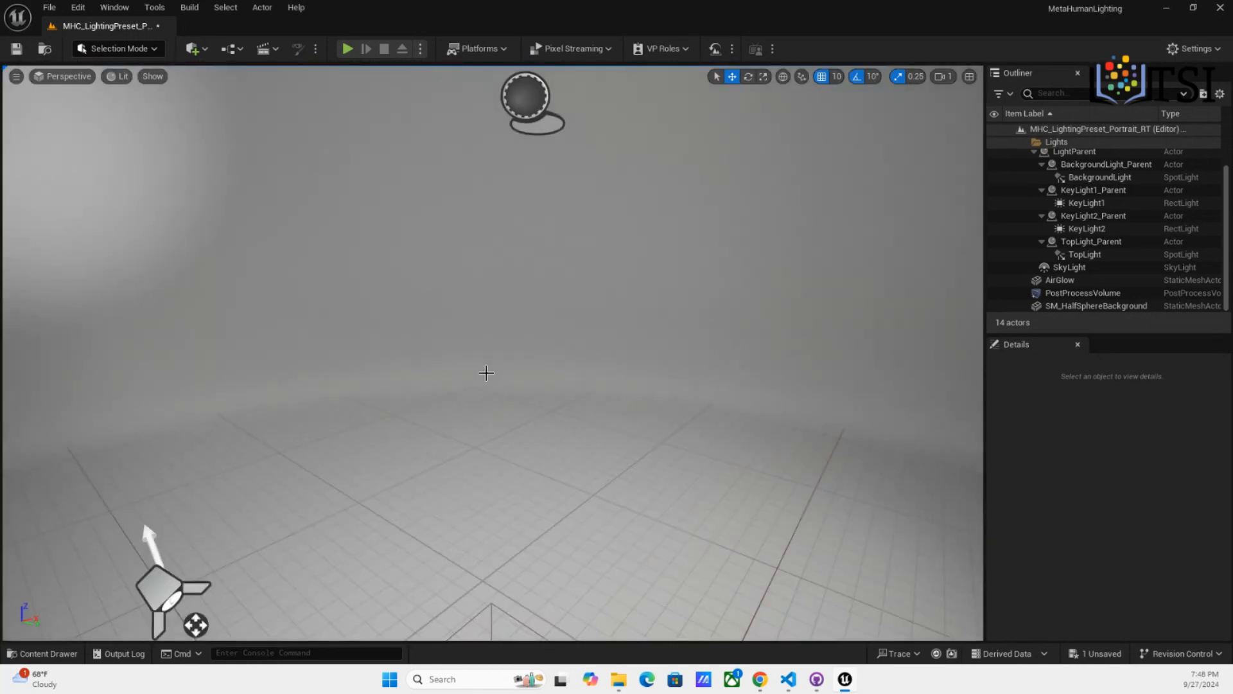
scroll(486, 373, "down", 5)
mouse_move(486, 372)
right_mouse_down()
mouse_move(471, 429)
mouse_move(492, 410)
mouse_move(486, 372)
right_mouse_up()
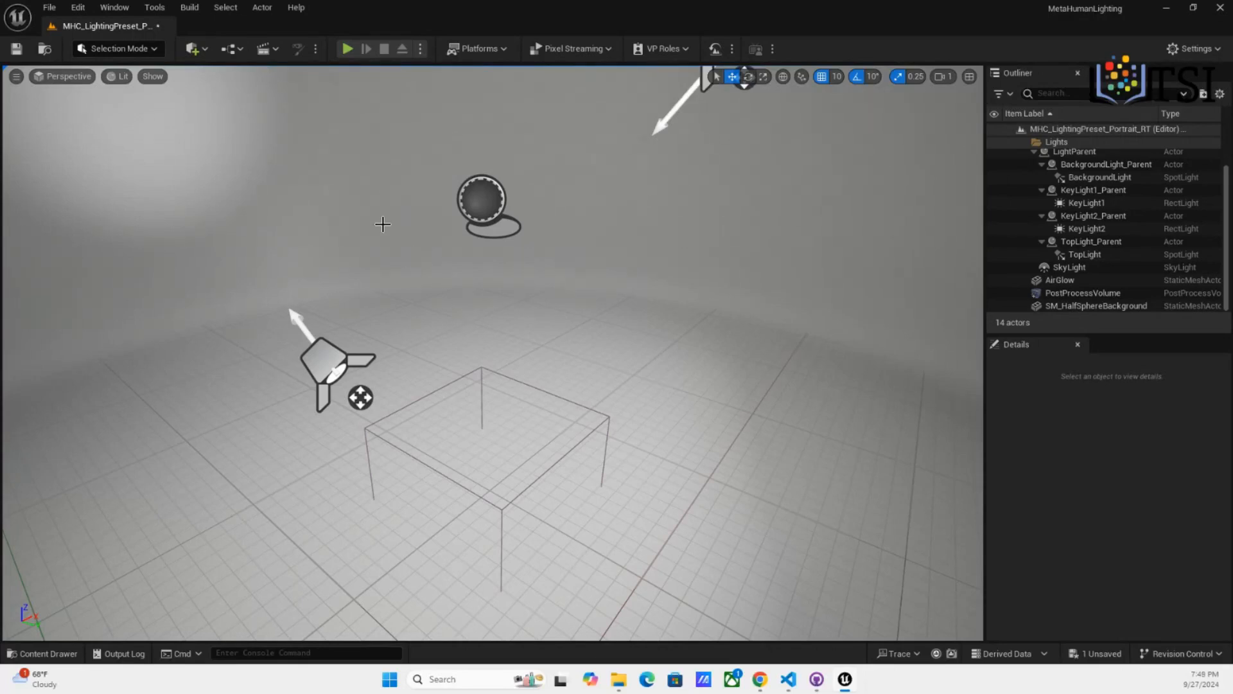
key("ctrl+s")
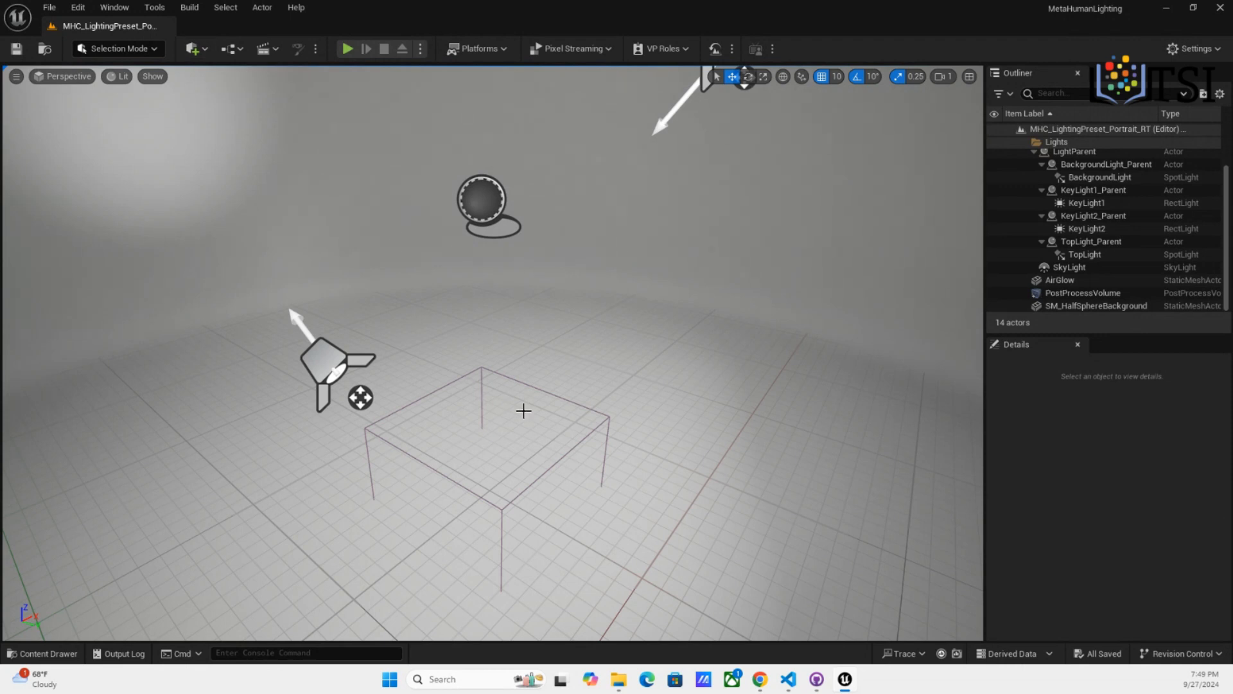
scroll(554, 452, "up", 5)
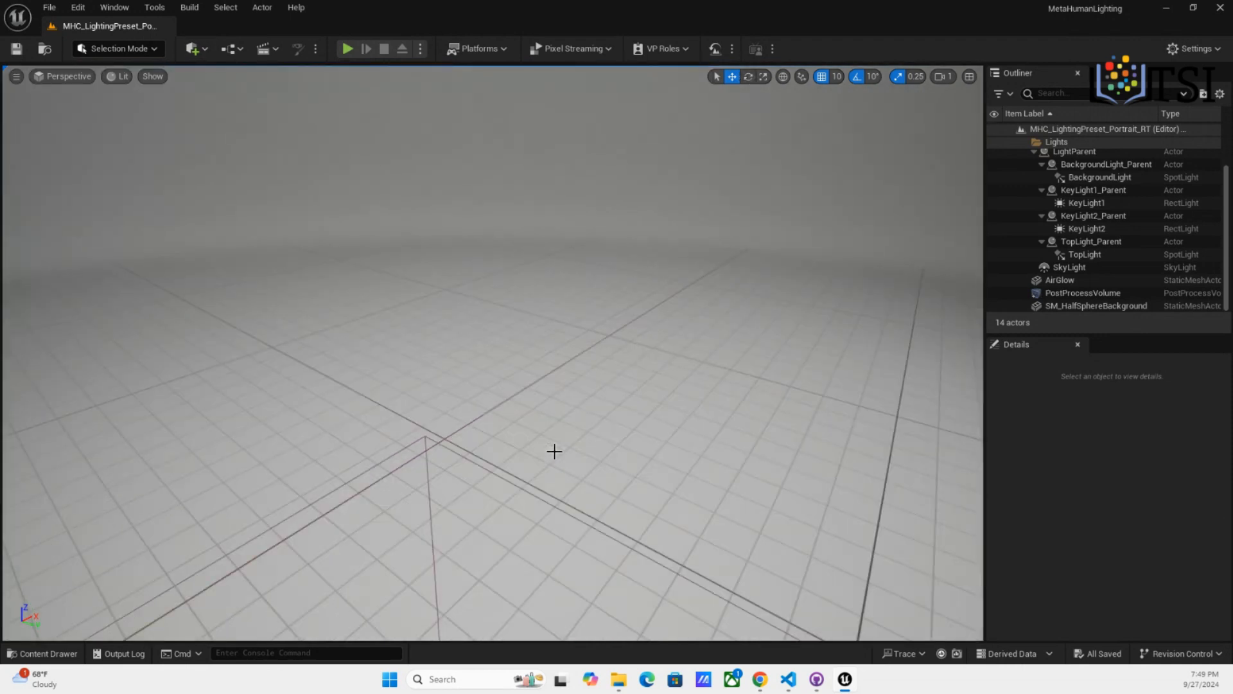
scroll(555, 451, "down", 8)
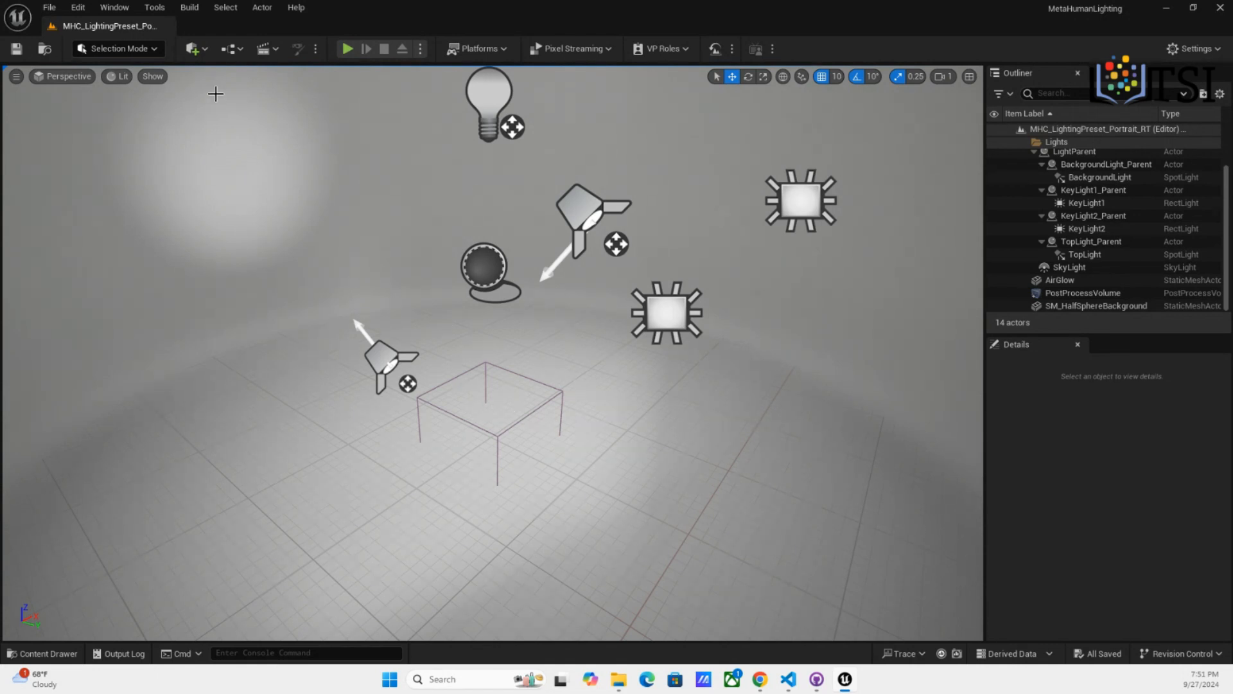
Open Quixel Bridge, dismiss the Megascans announcement and view Wallace's details under My MetaHumans
left_click(206, 49)
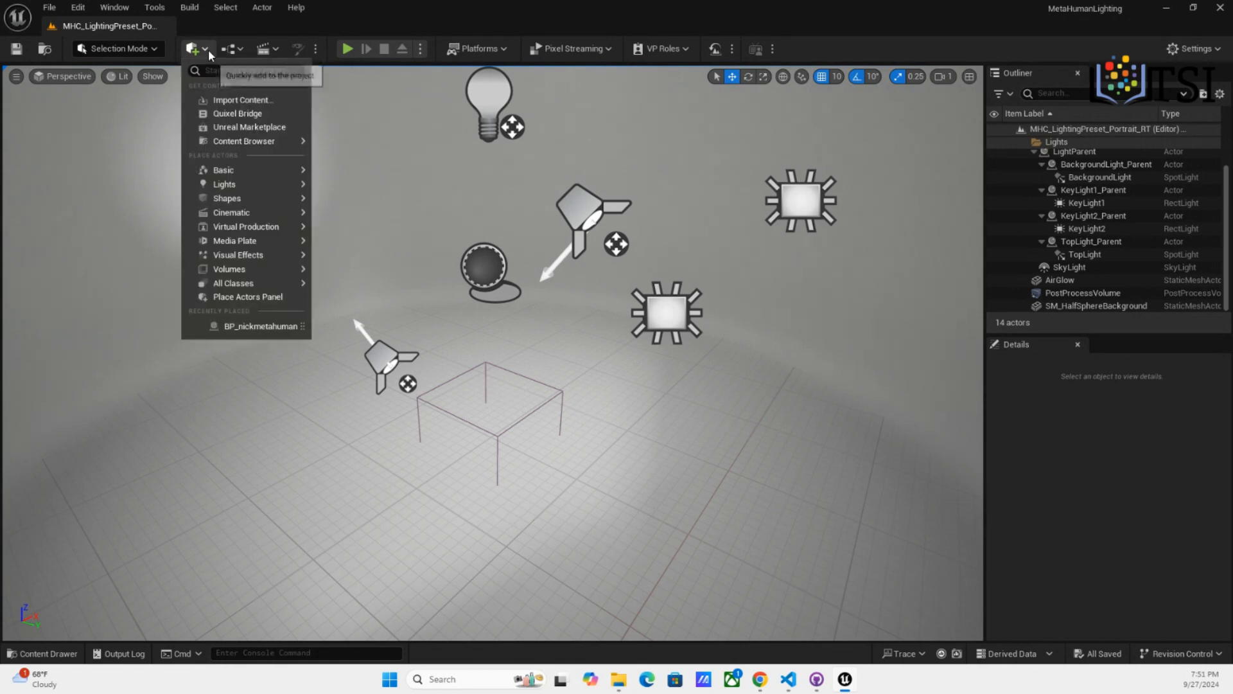
left_click(222, 116)
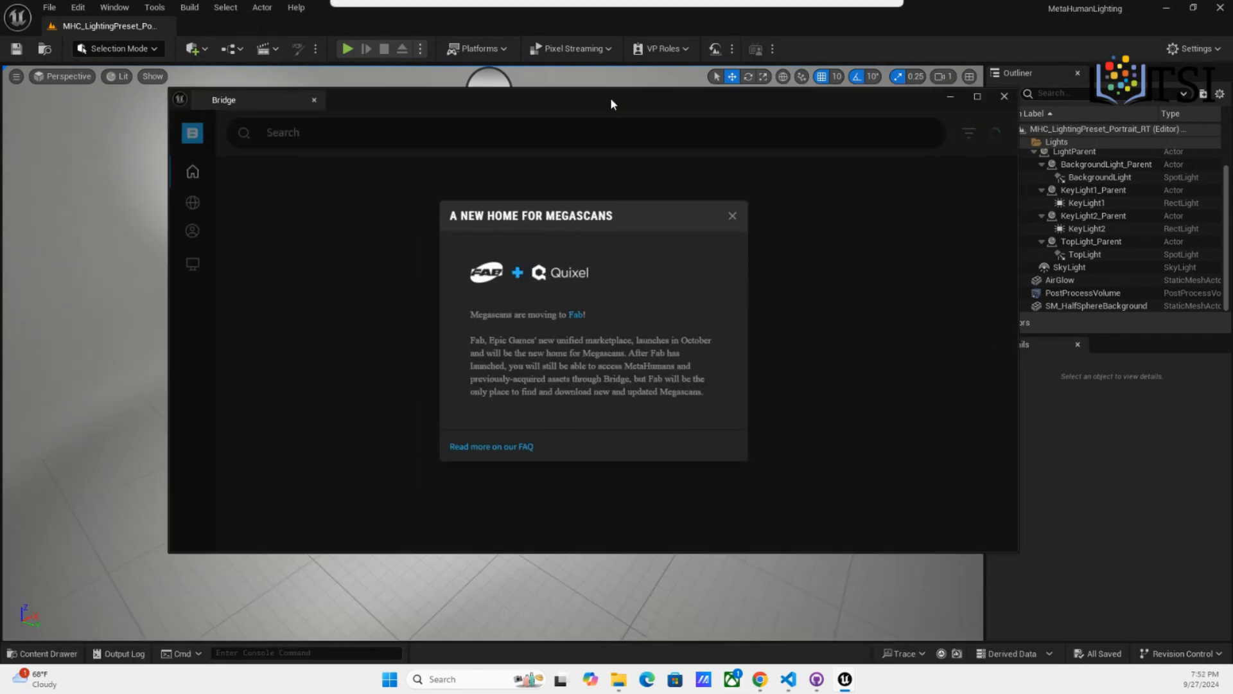
left_click(733, 211)
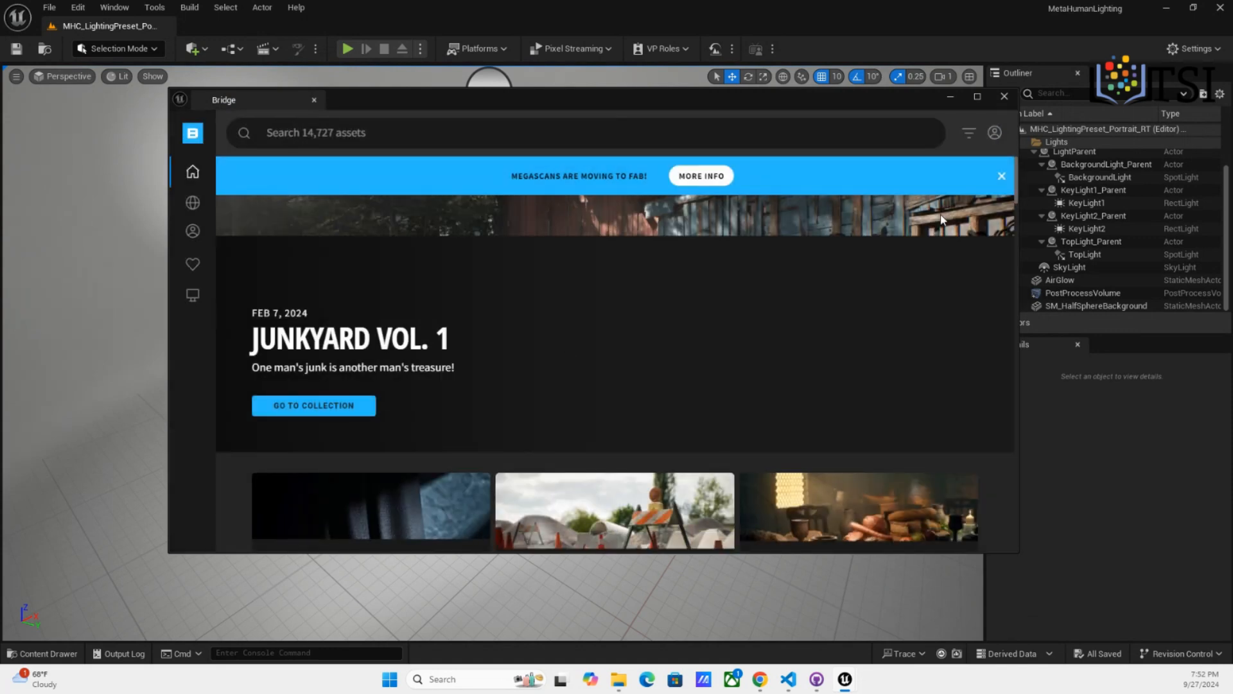
mouse_move(201, 239)
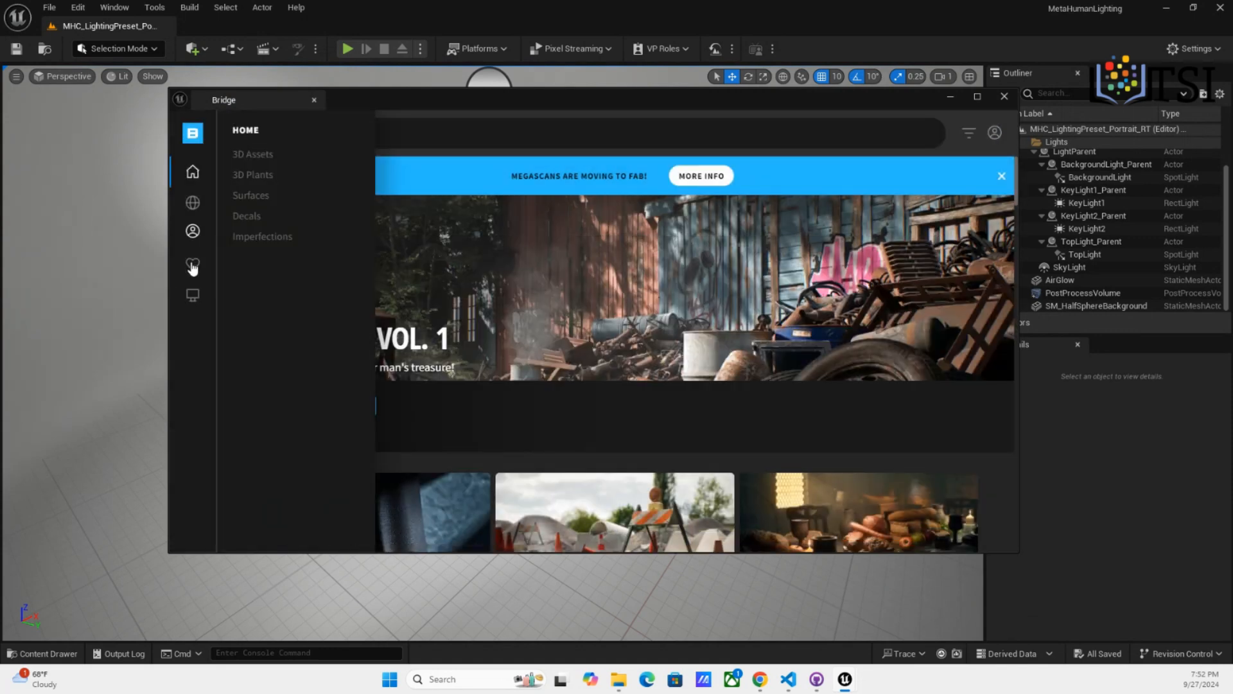
left_click(192, 232)
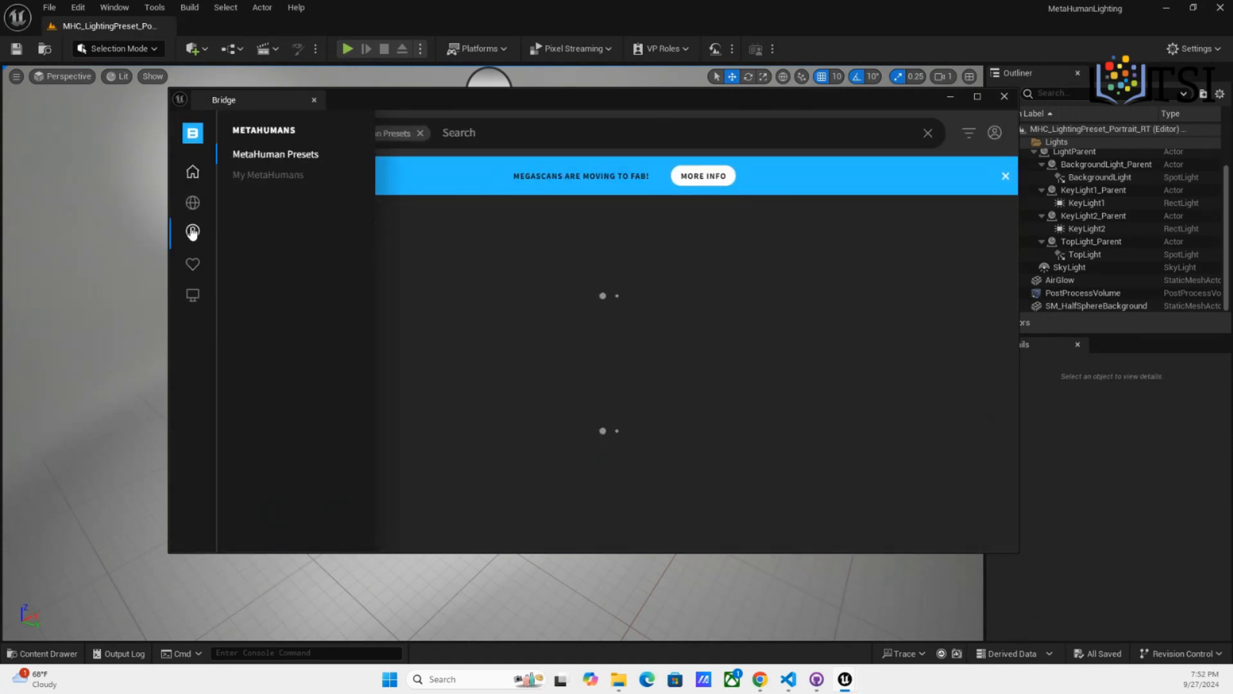
left_click(257, 176)
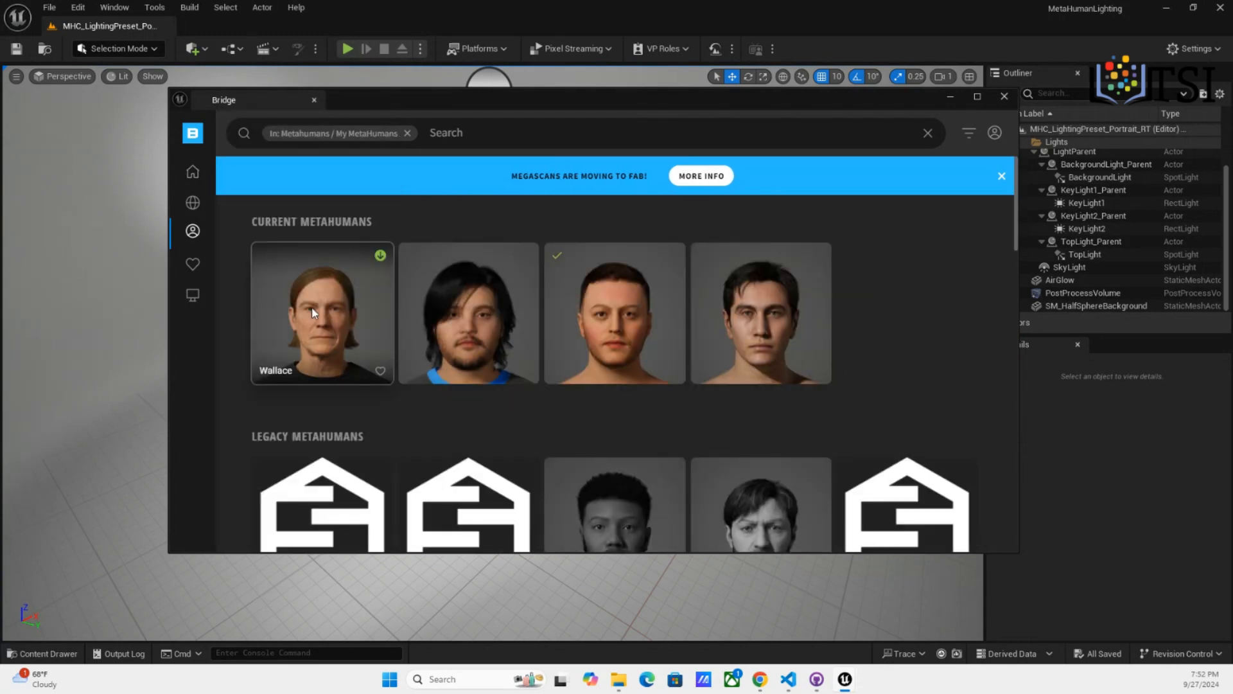
left_click(389, 353)
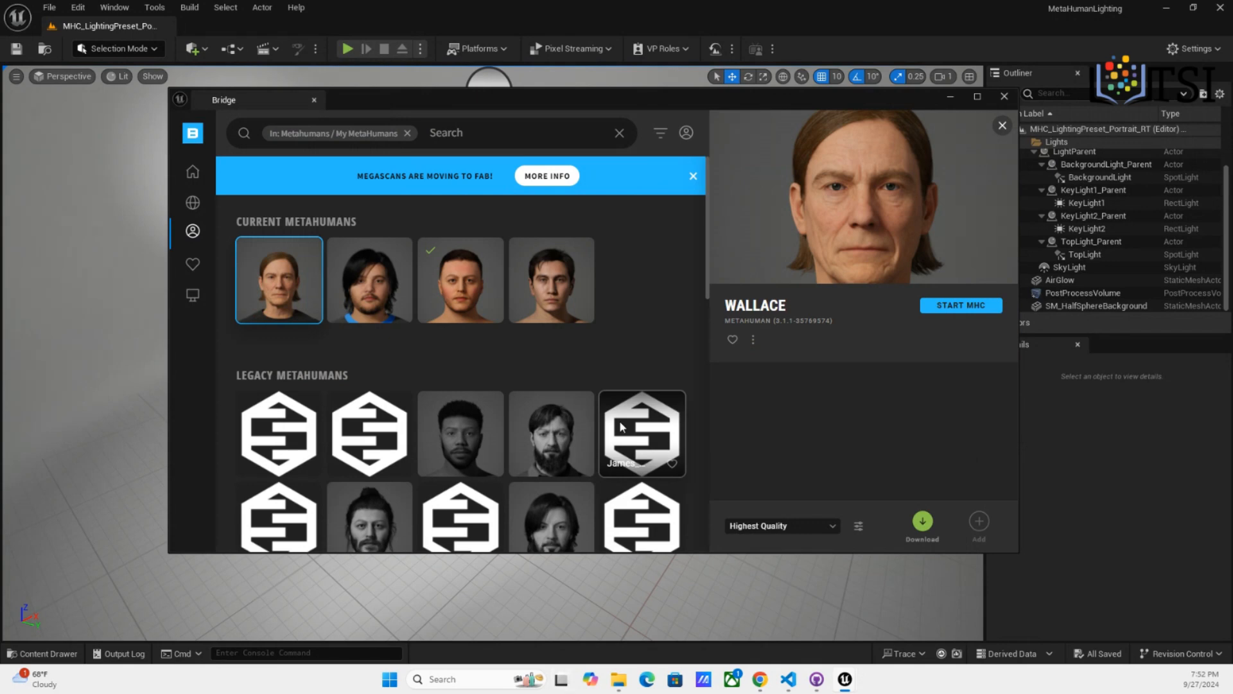
Switch to MetaHuman Creator in the browser and leave Wallace's editor for the My MetaHumans gallery
key("super+Tab")
left_click(916, 484)
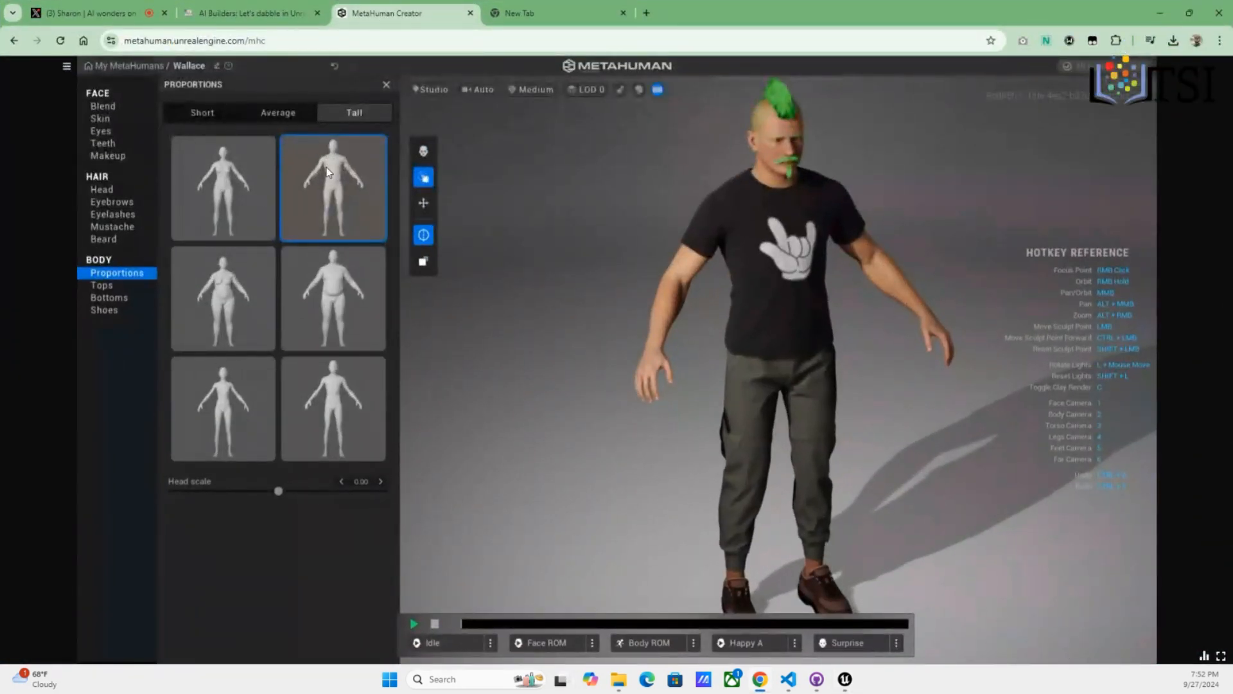
left_click(129, 68)
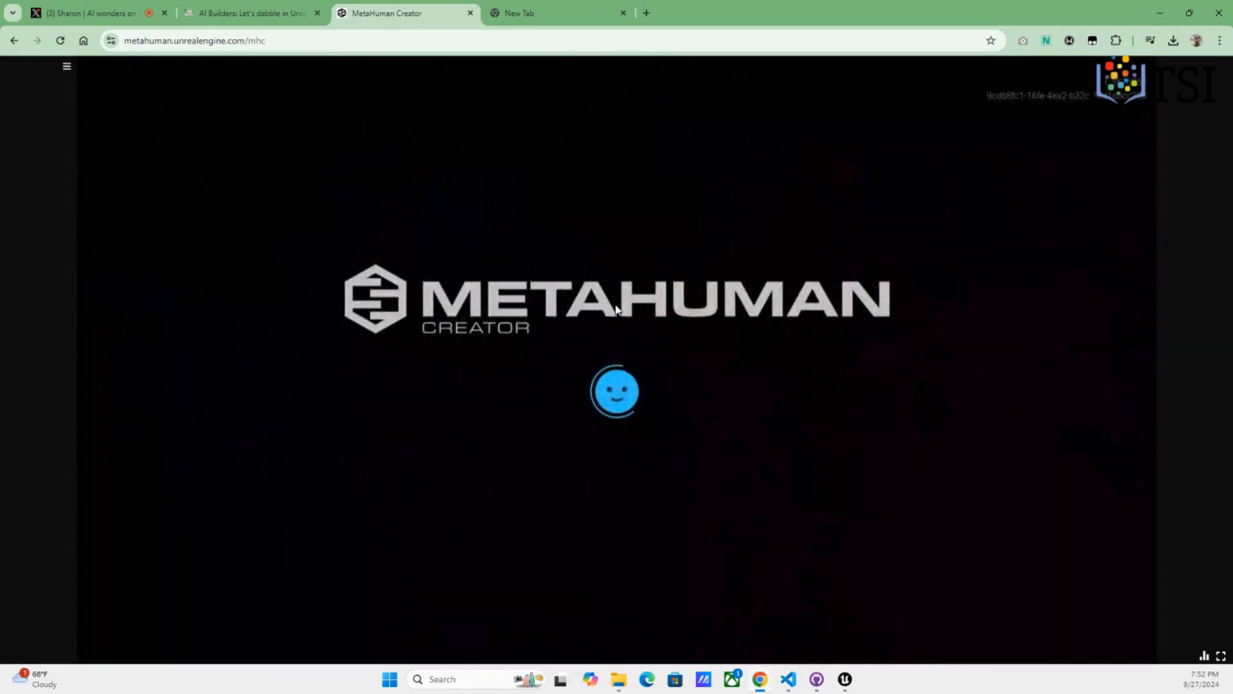
Switch back to Unreal Editor and close the Bridge window
left_click(560, 679)
left_click(796, 106)
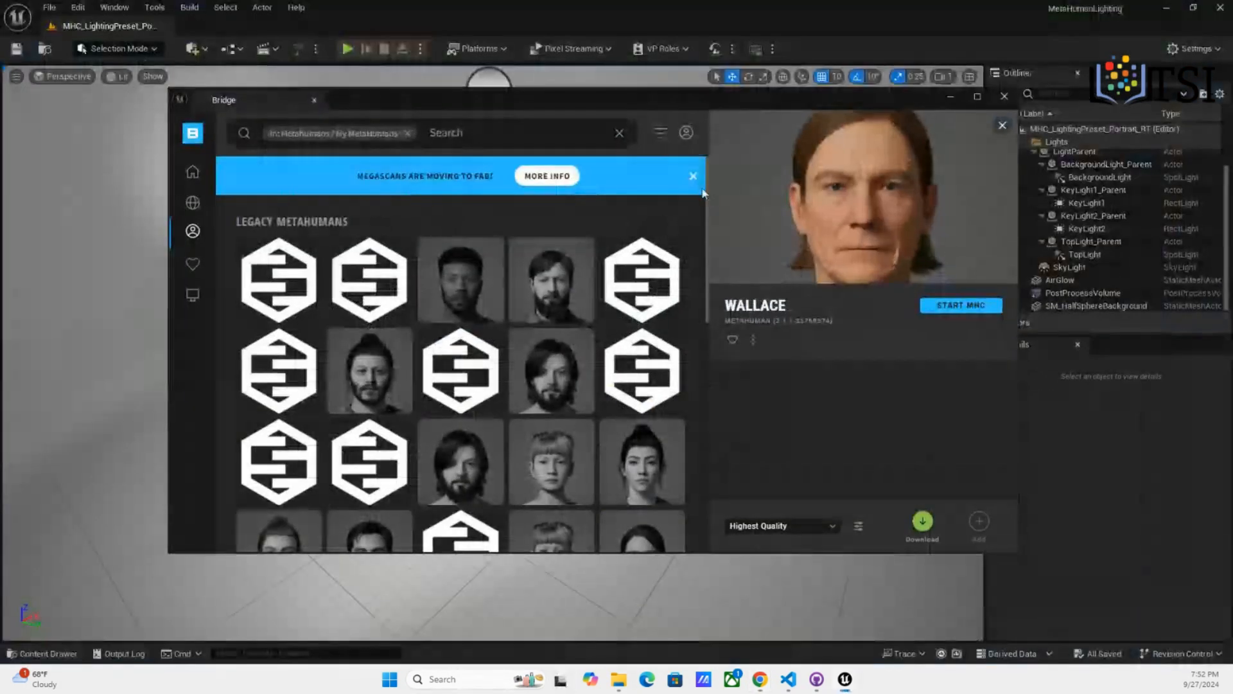
left_click(1005, 97)
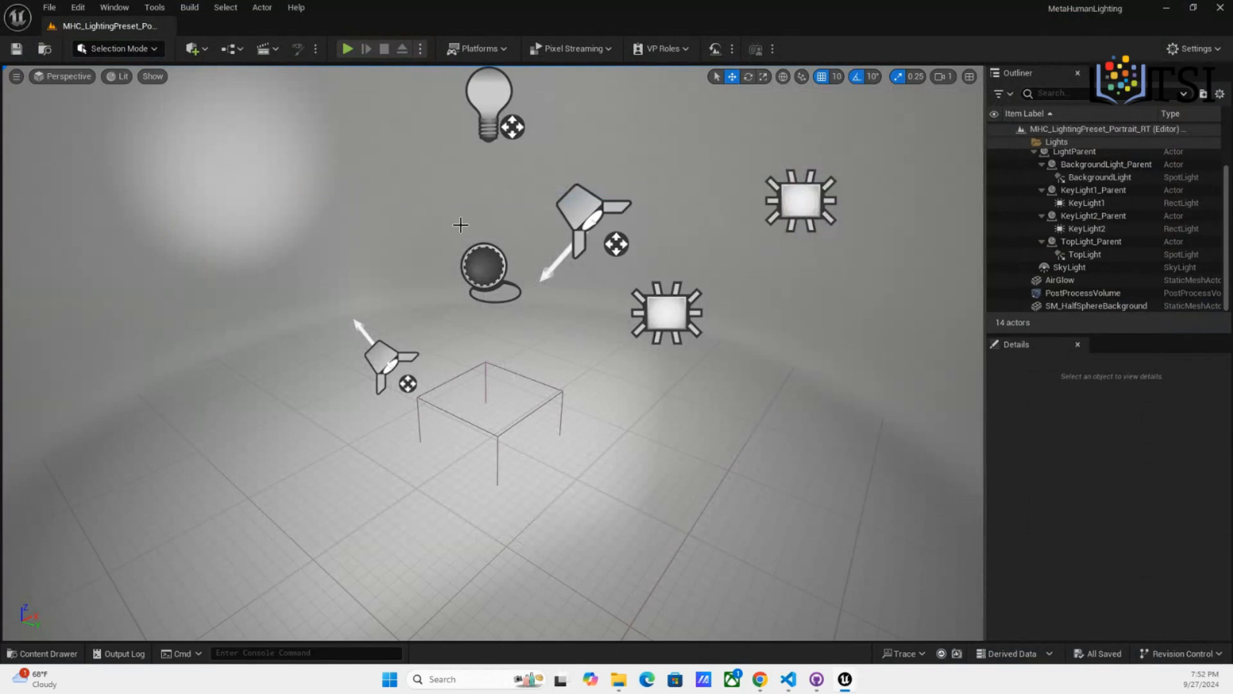
Reopen Quixel Bridge from the editor's add-content options and dismiss the Megascans announcement
left_click(194, 49)
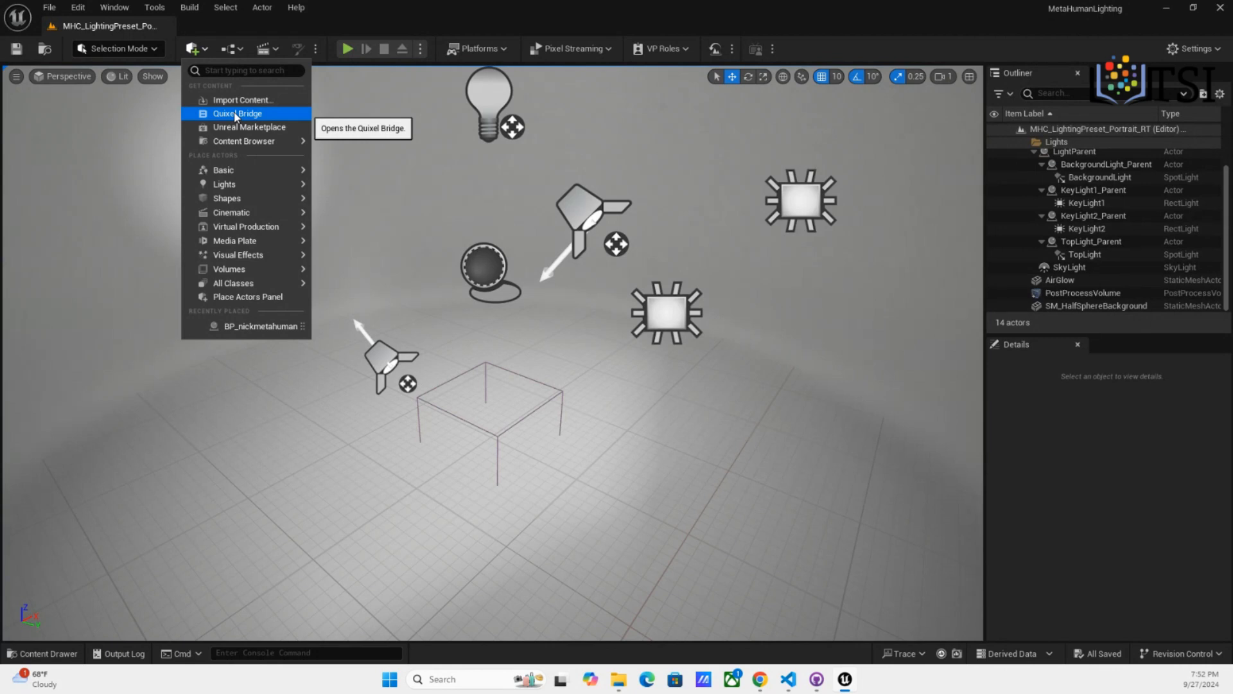
left_click(195, 50)
left_click(194, 49)
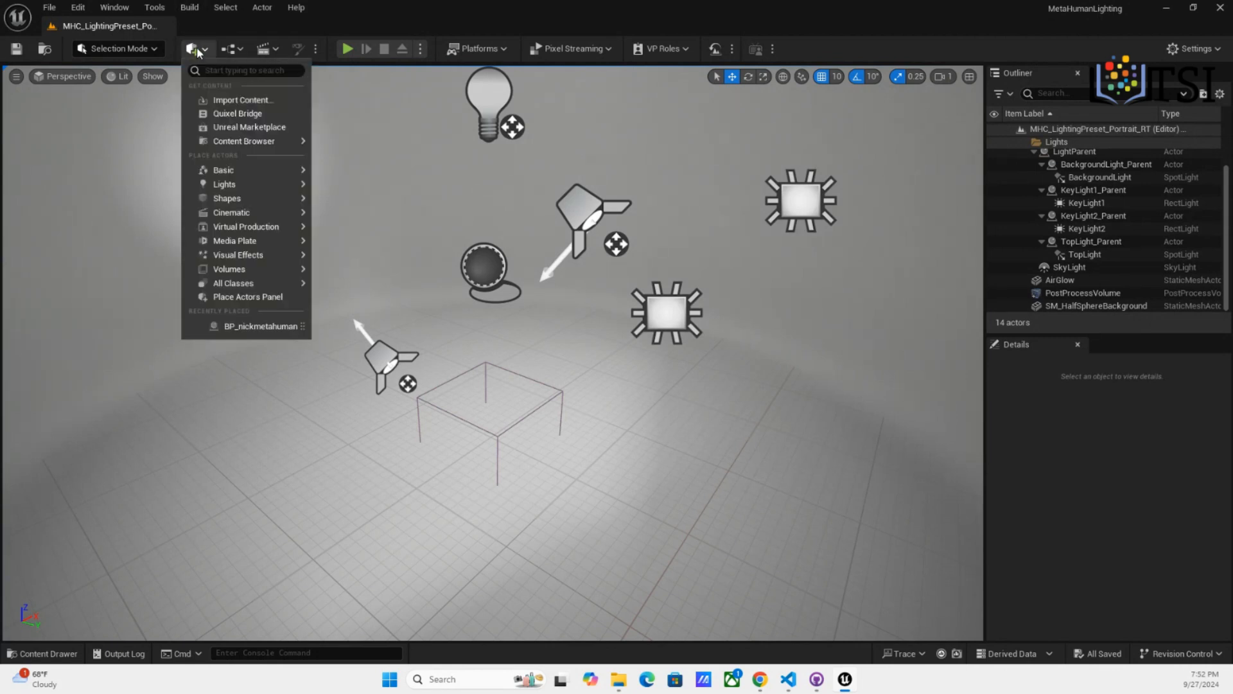
left_click(235, 119)
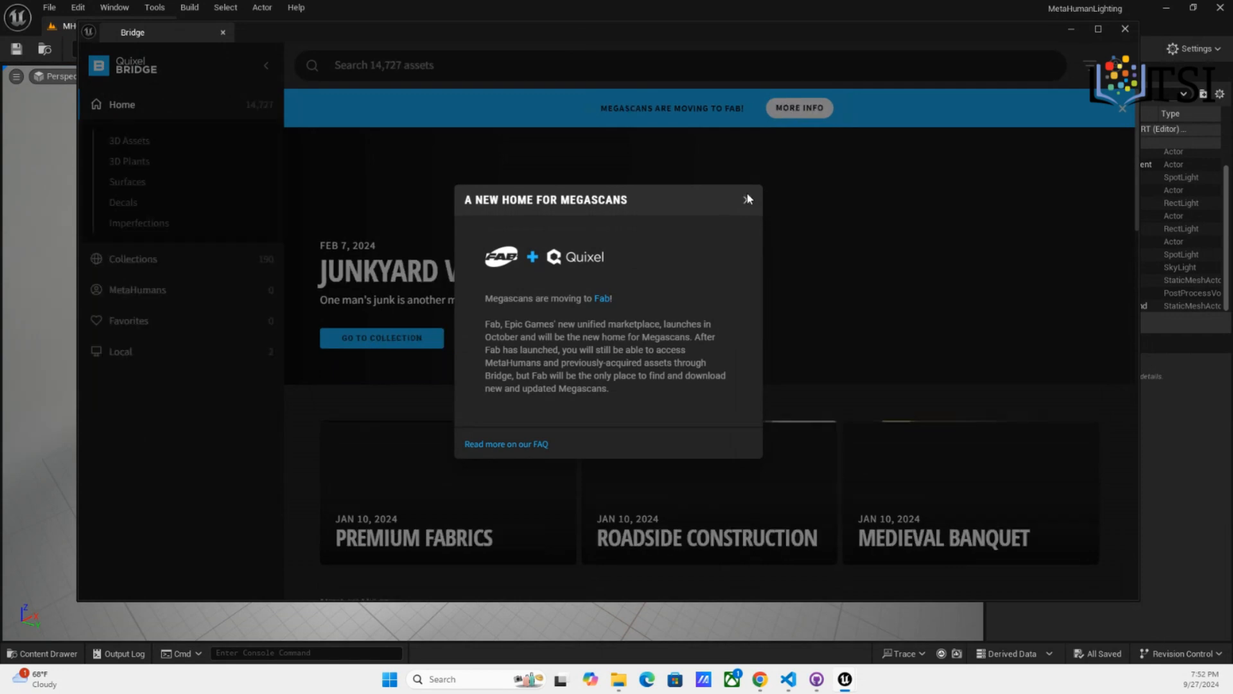
left_click(747, 199)
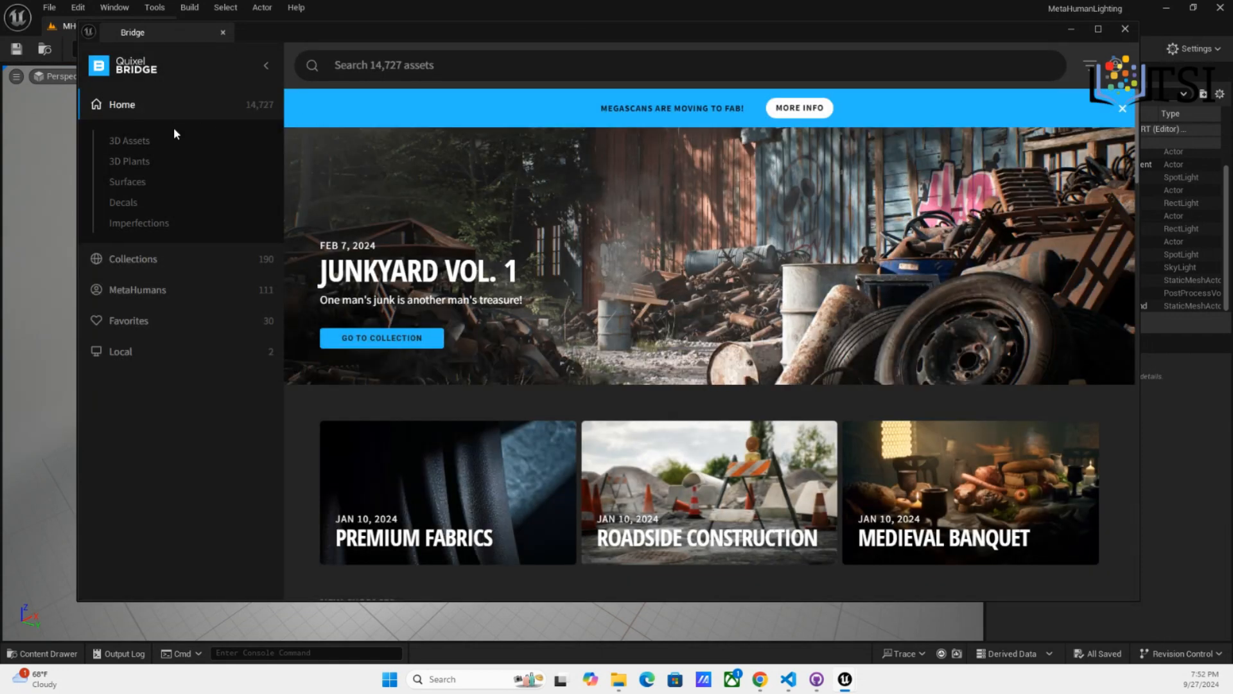
Browse Bridge's 3D Assets and view the details of Desert Western Ledge Rock Large 01 and Desert Western Scatter Rock 13
left_click(139, 140)
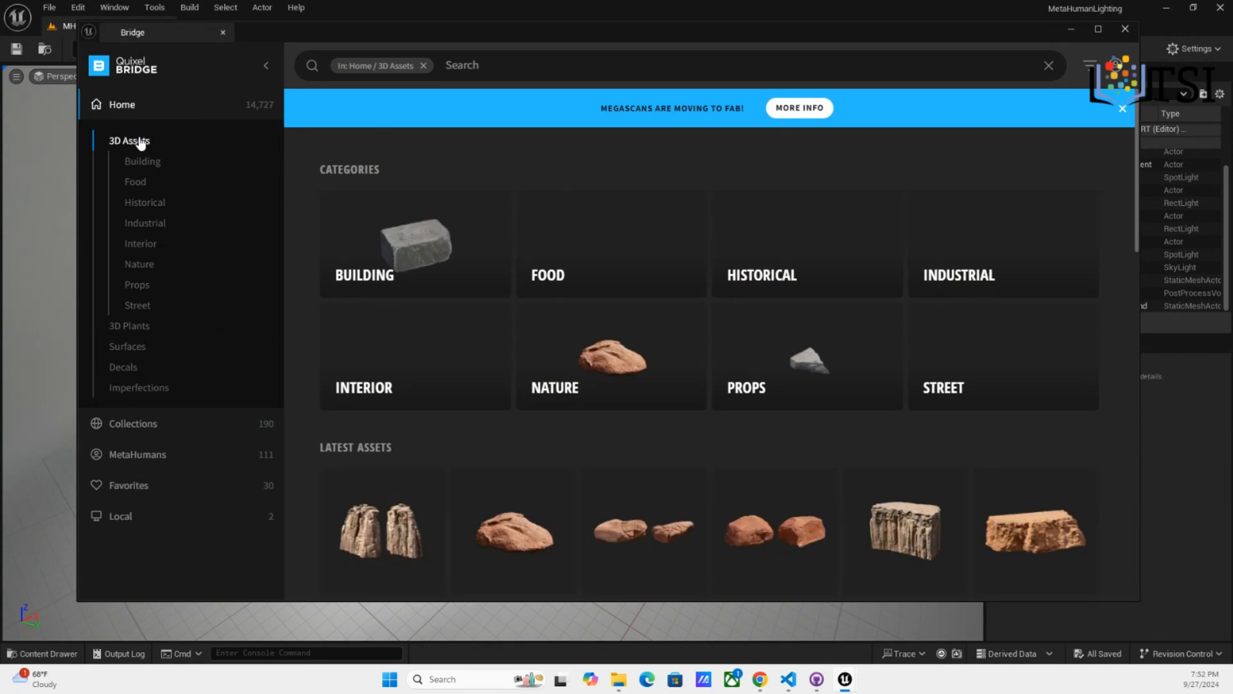
scroll(503, 343, "down", 2)
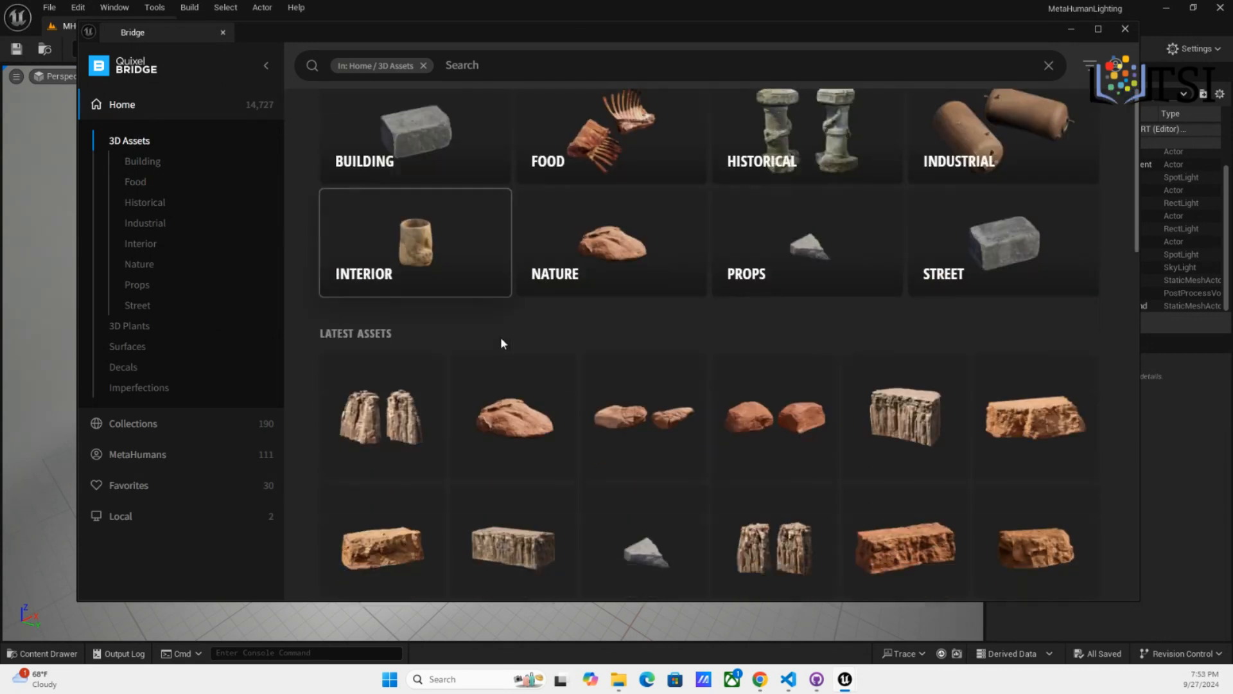
scroll(499, 337, "down", 5)
scroll(499, 336, "up", 7)
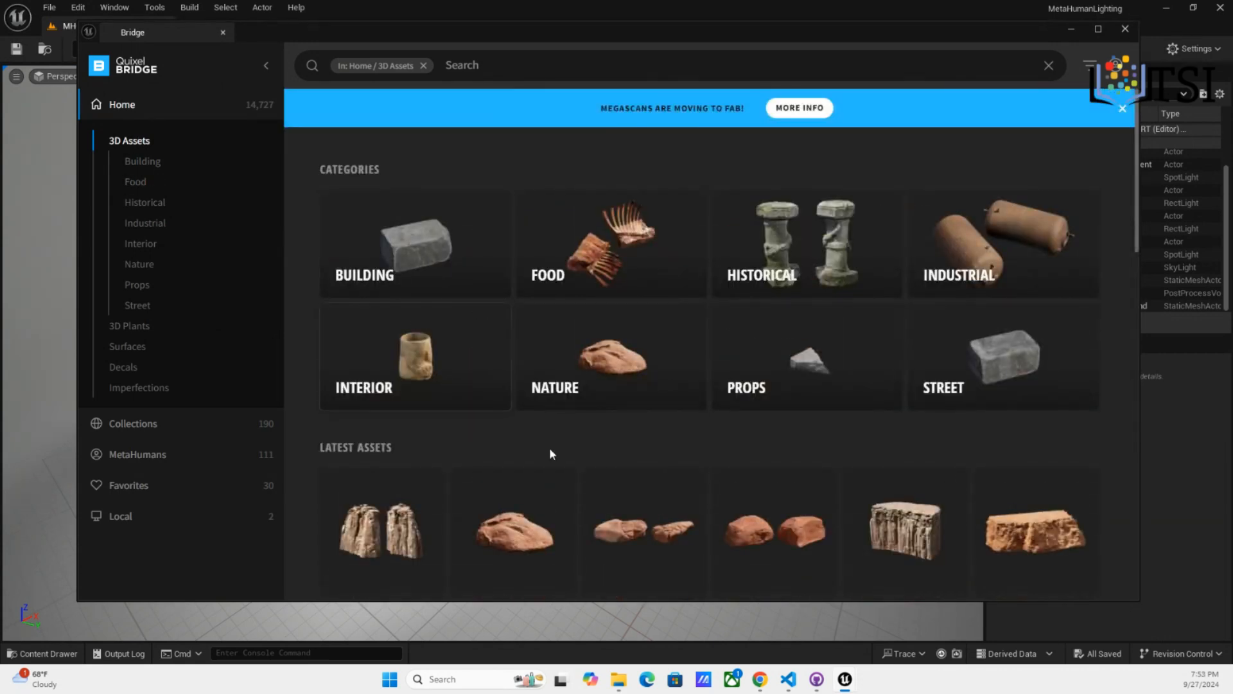
scroll(550, 447, "down", 4)
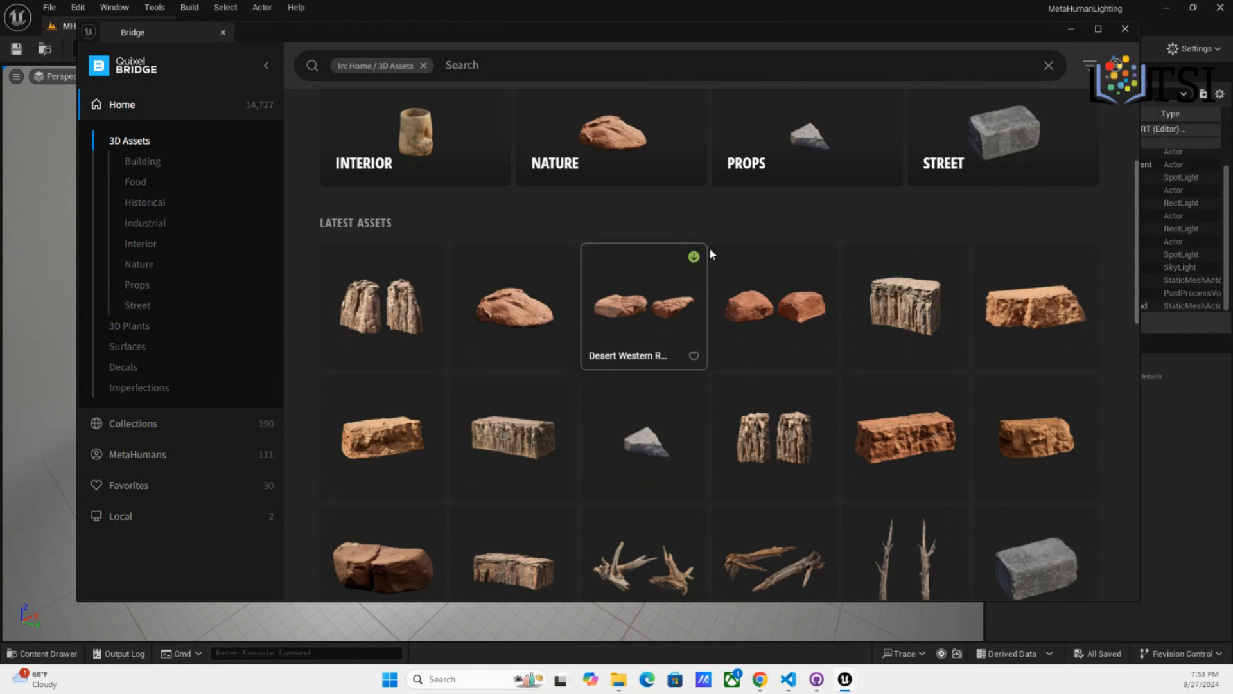
scroll(699, 367, "down", 4)
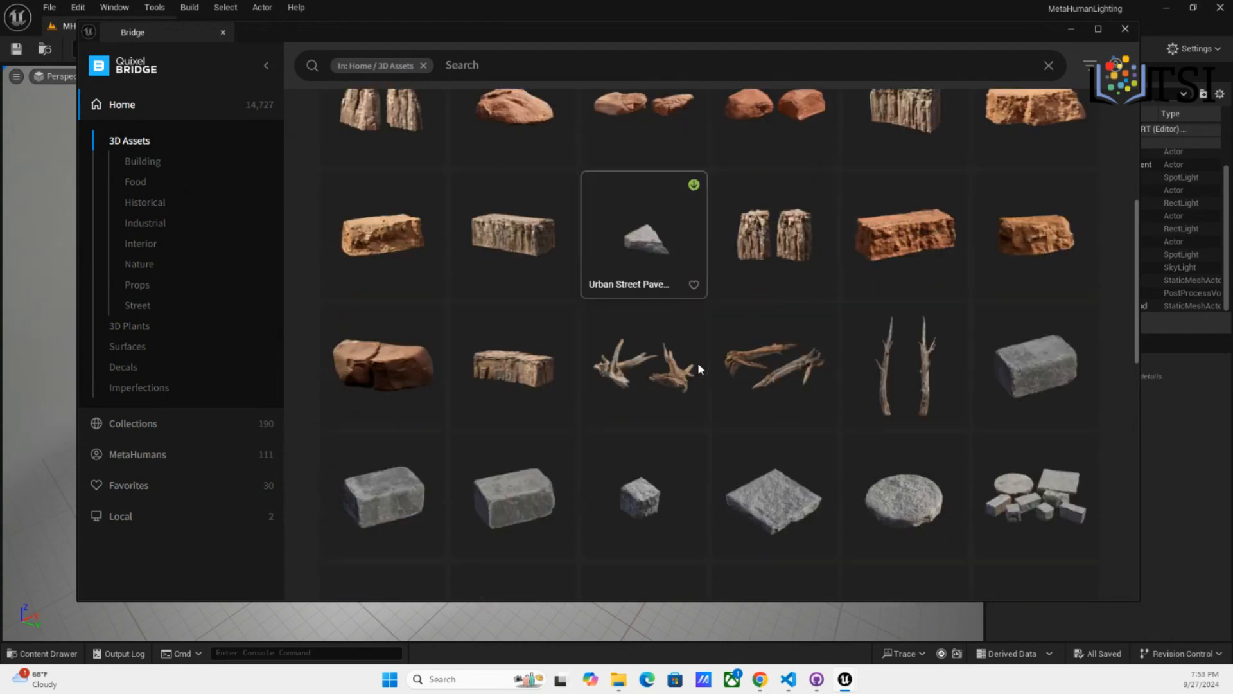
scroll(578, 242, "up", 7)
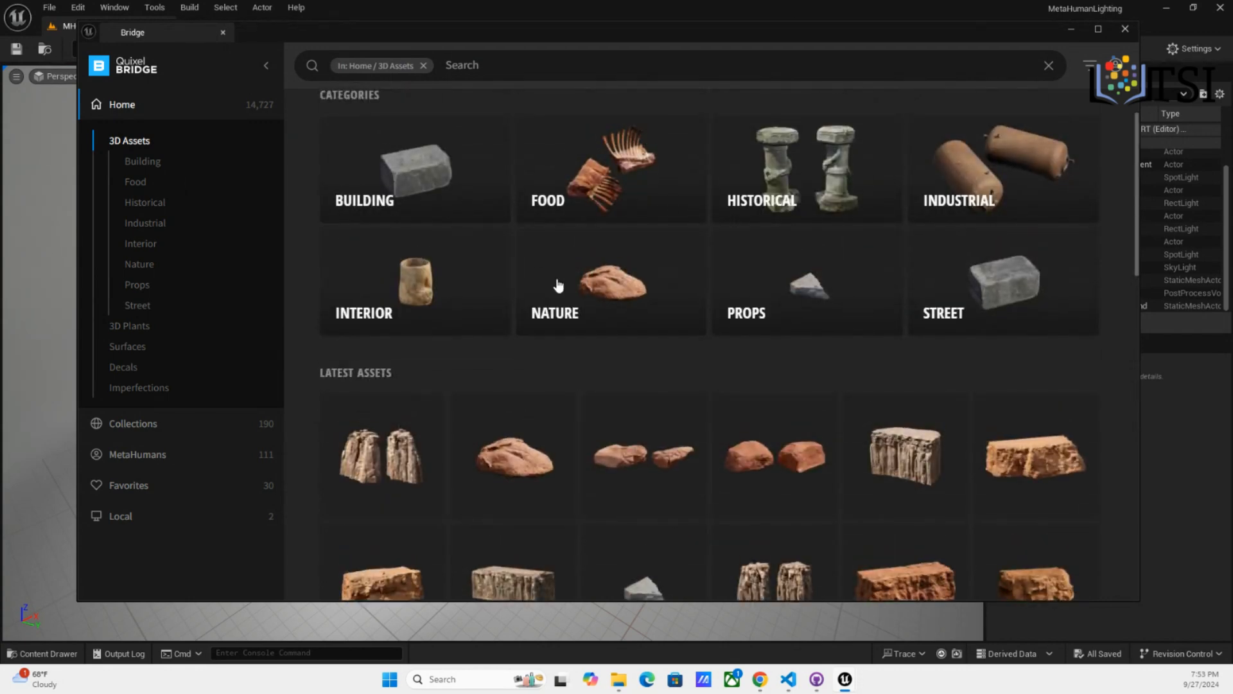
scroll(558, 284, "down", 15)
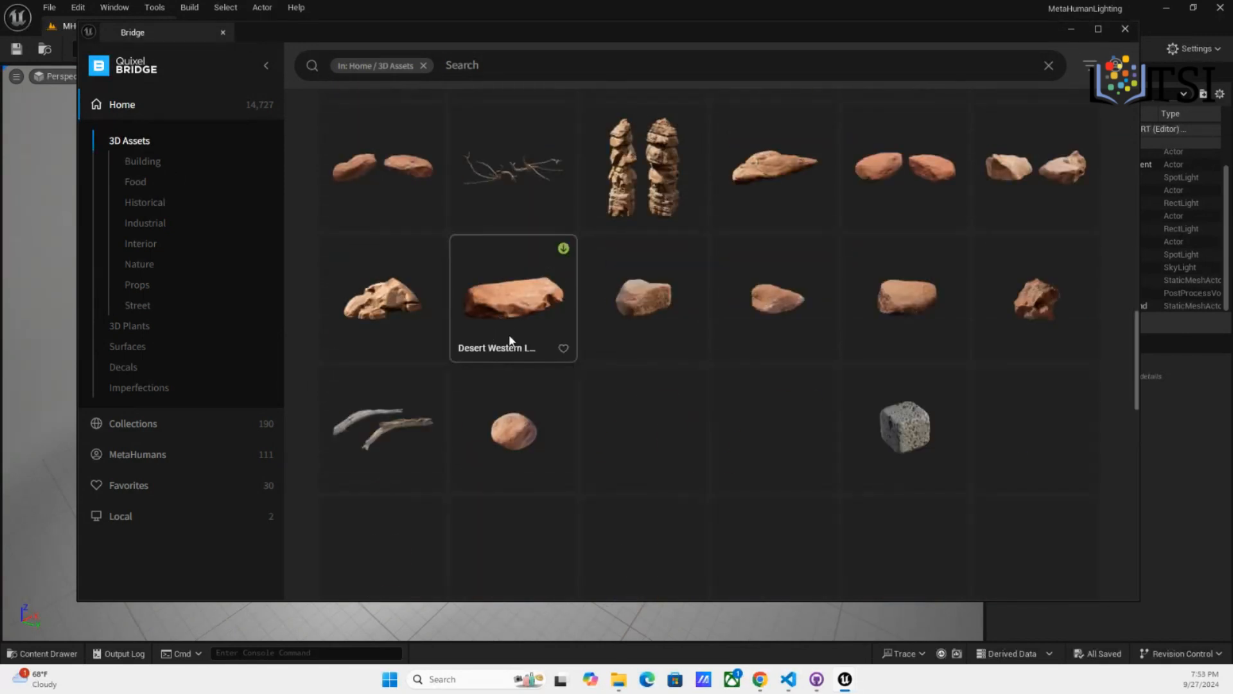
left_click(499, 311)
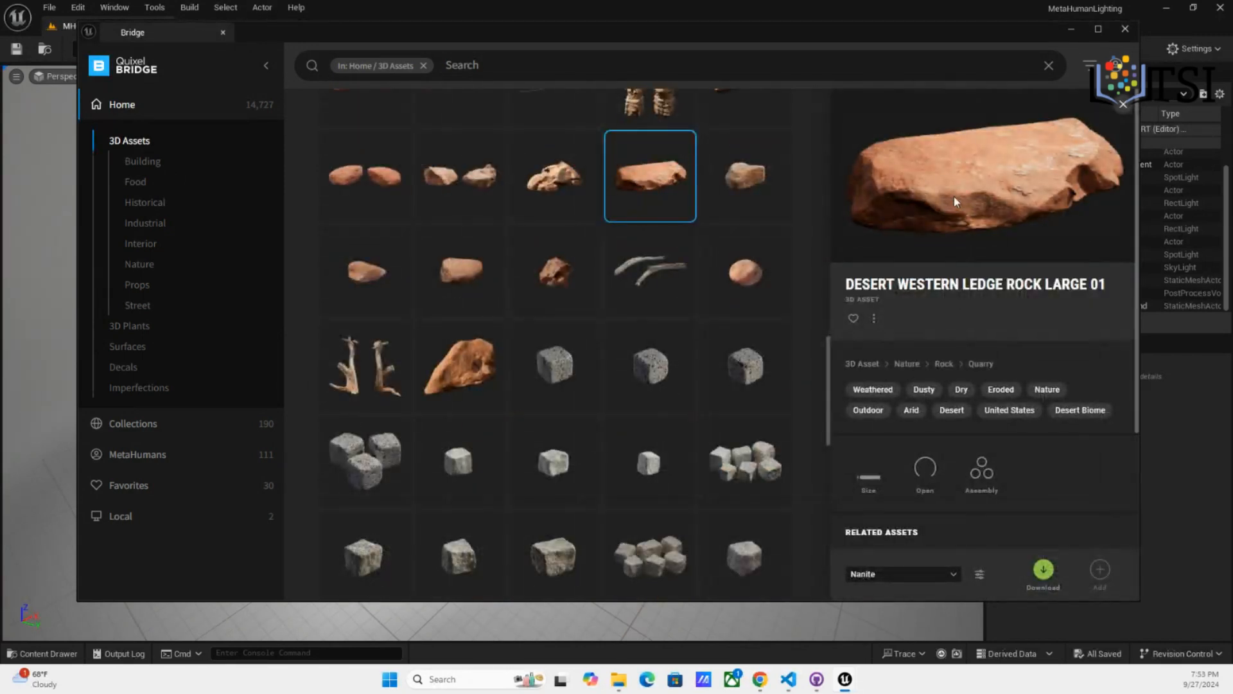
left_click(735, 275)
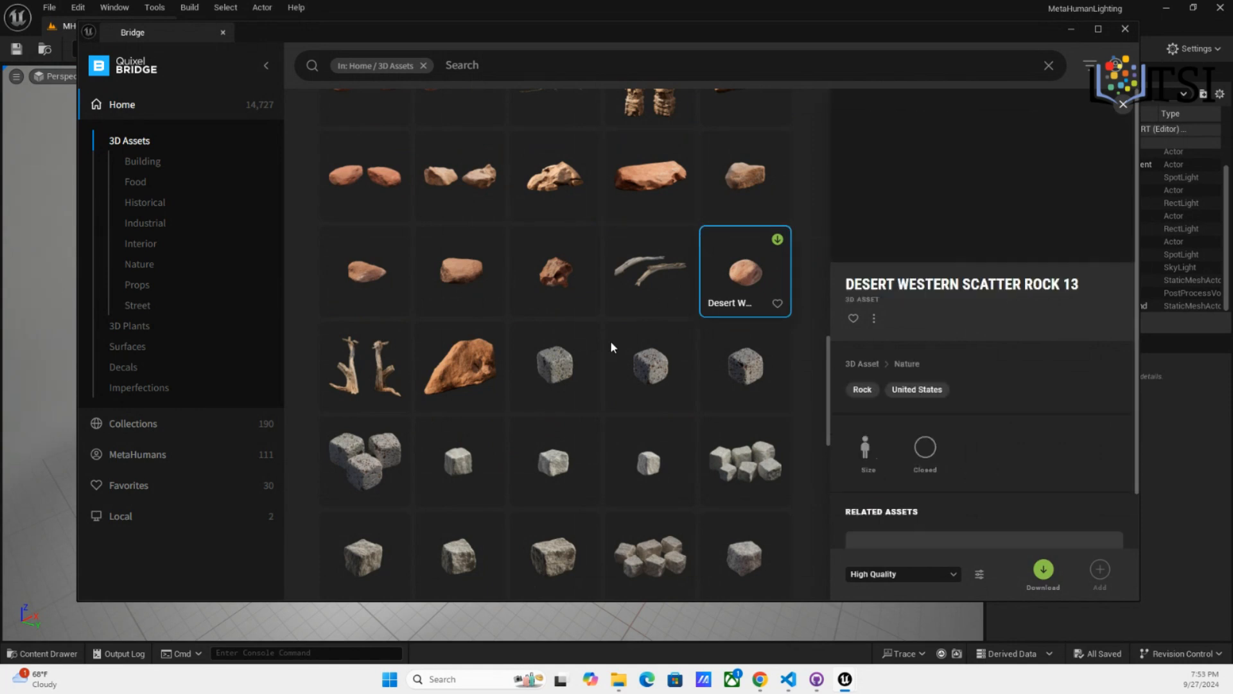
View the details of Desert Western Ledge Rock Corner Medium 01 and Desert Western Rock Medium 02 while browsing the 3D Assets
left_click(483, 374)
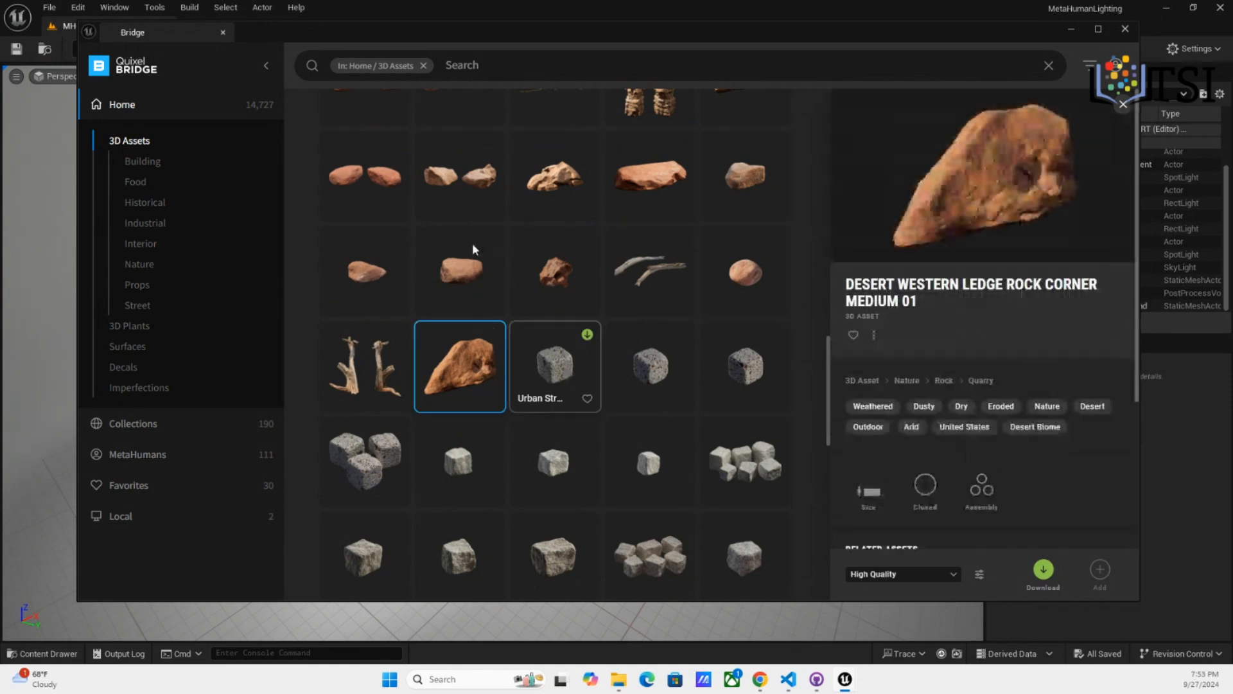
left_click(446, 275)
left_click(365, 262)
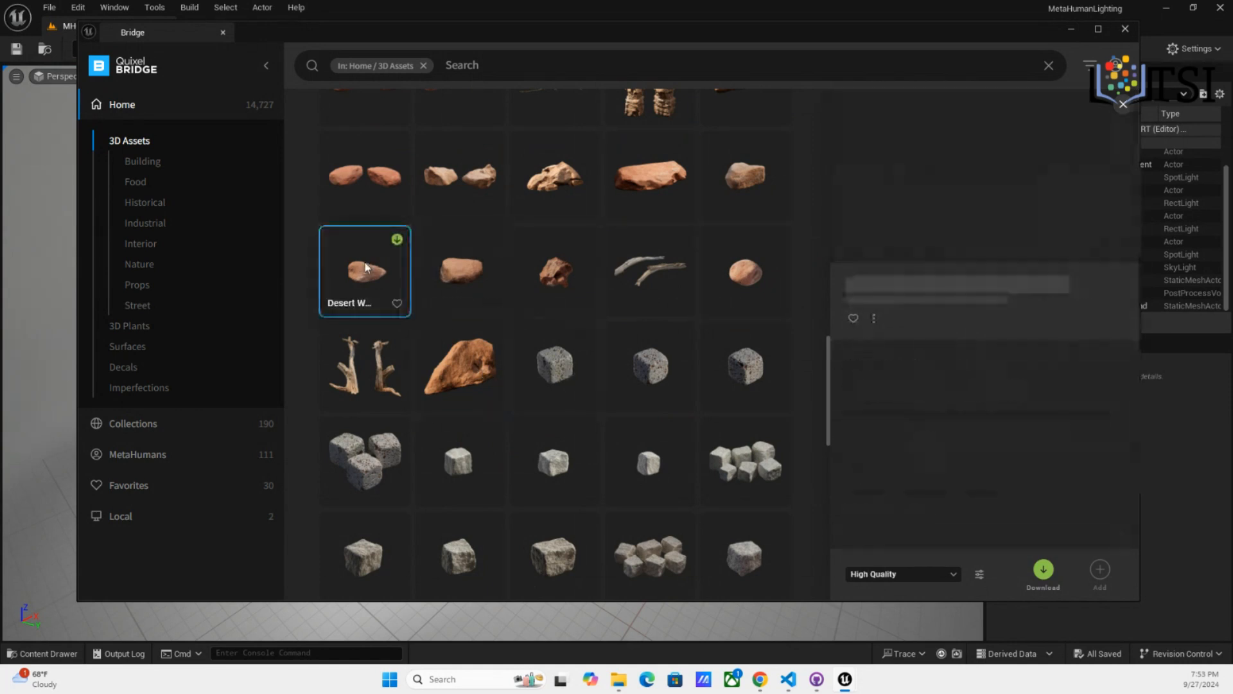
left_click(360, 188)
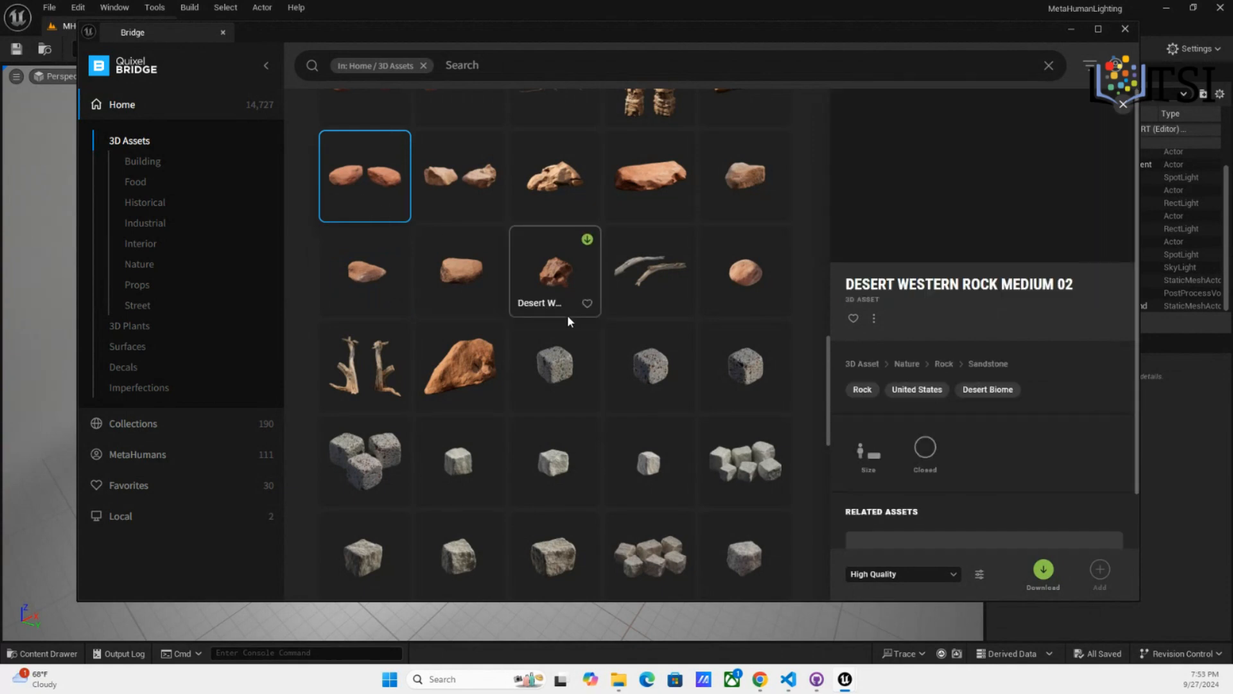
scroll(568, 434, "down", 4)
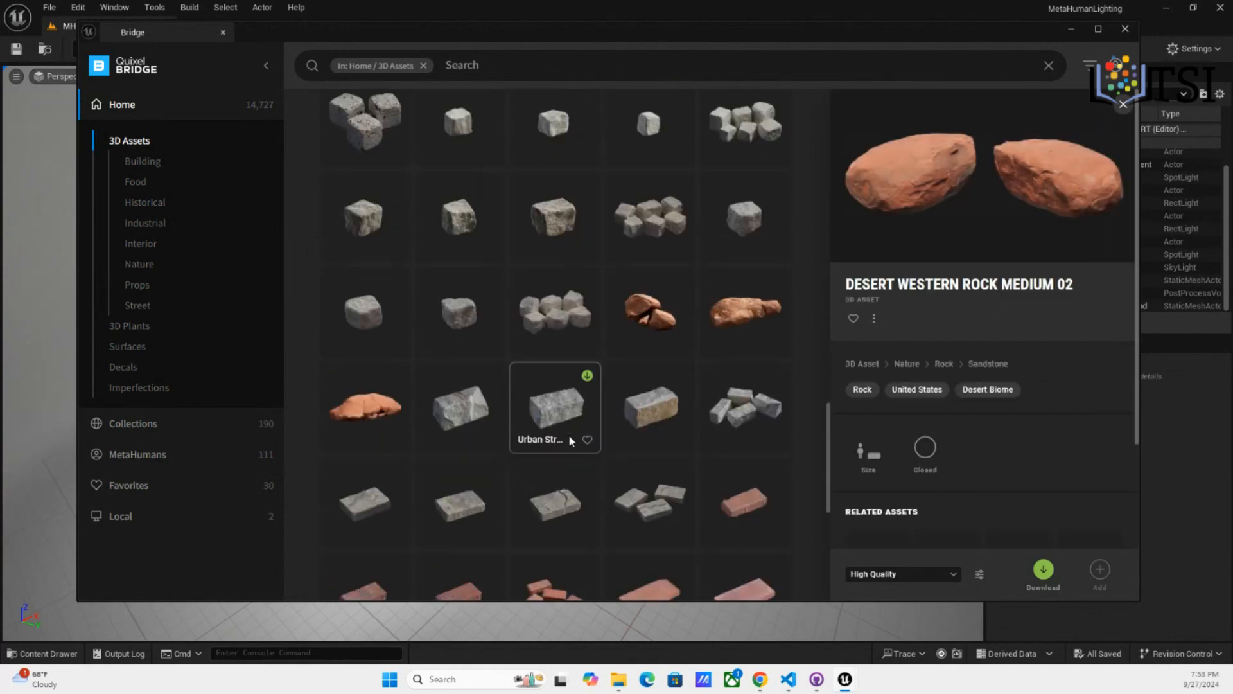
scroll(569, 434, "down", 1)
scroll(531, 352, "down", 5)
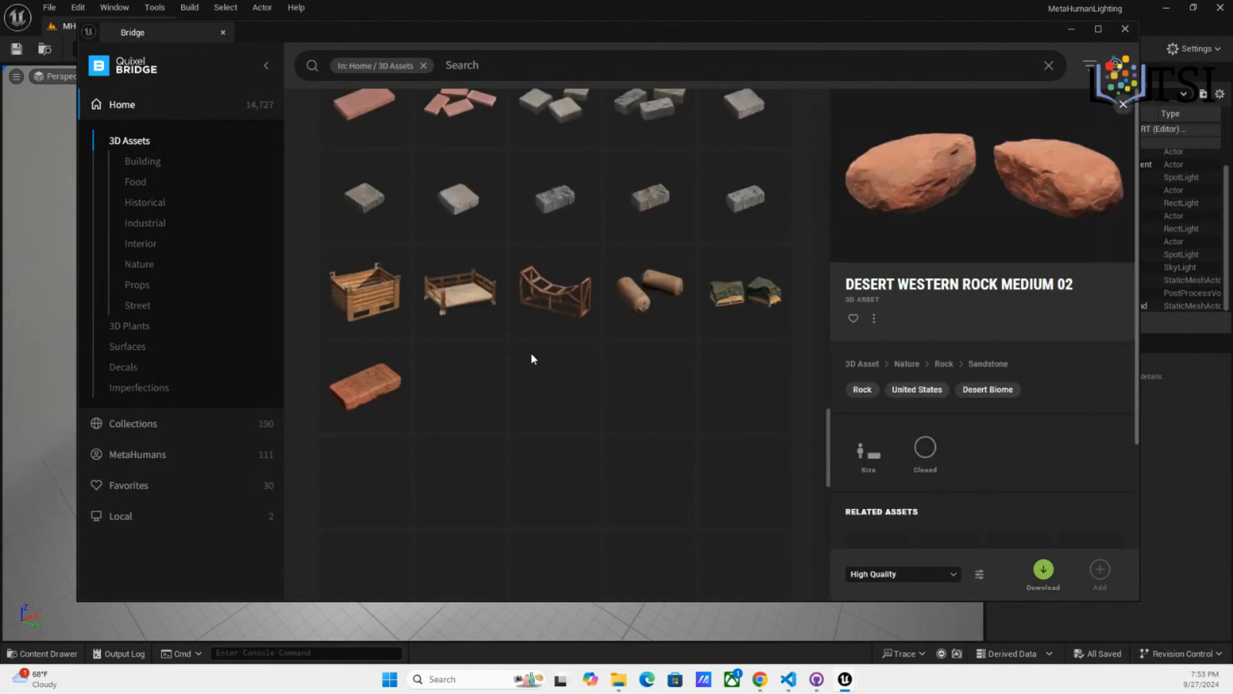
Browse the MetaHuman Presets in Bridge and show the My MetaHumans collection
left_click(138, 454)
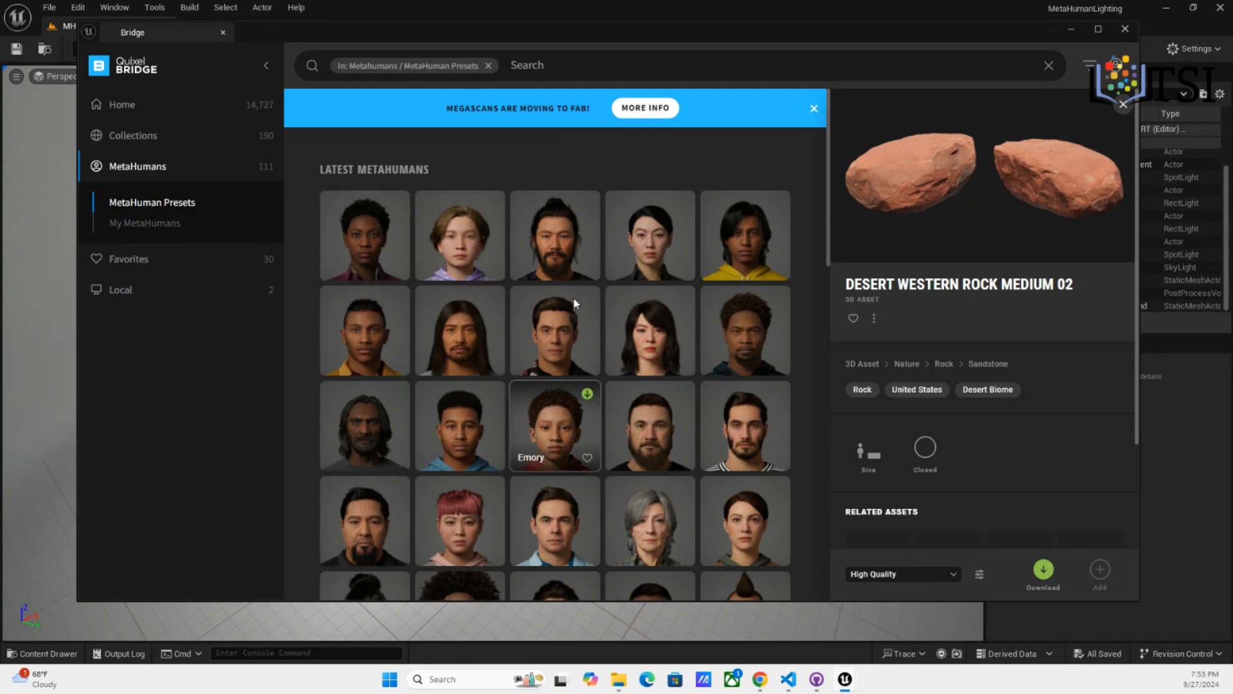
scroll(673, 390, "down", 15)
scroll(673, 389, "up", 15)
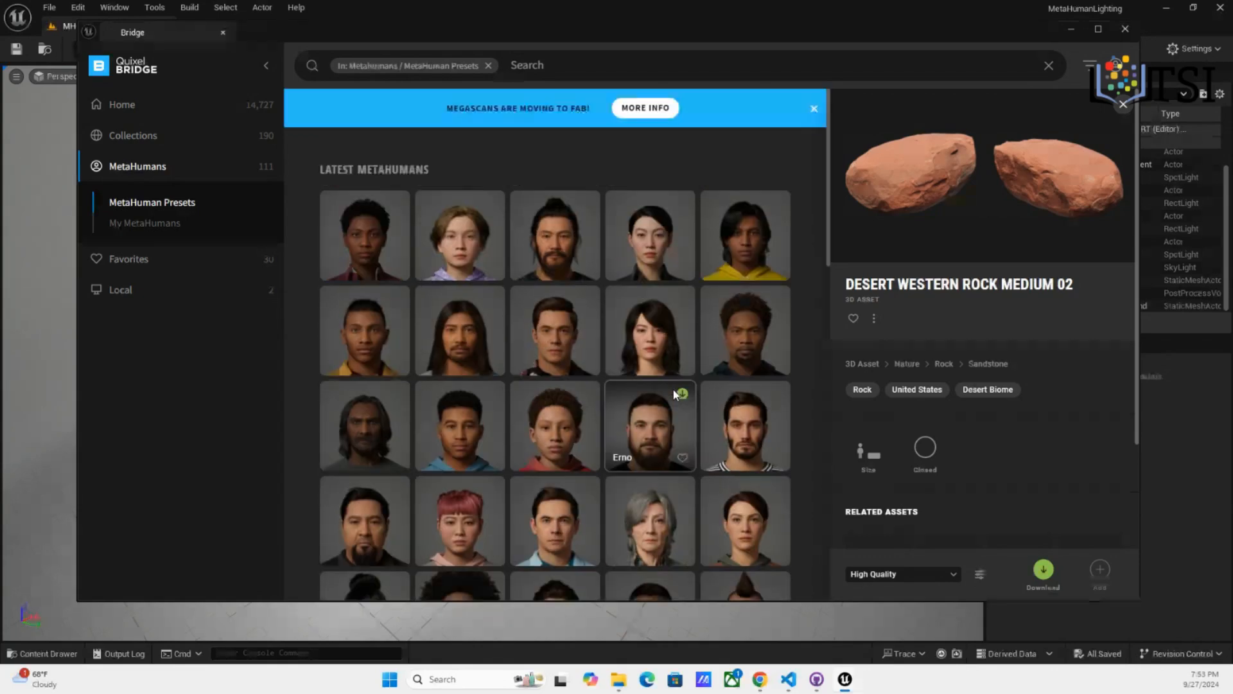
left_click(162, 226)
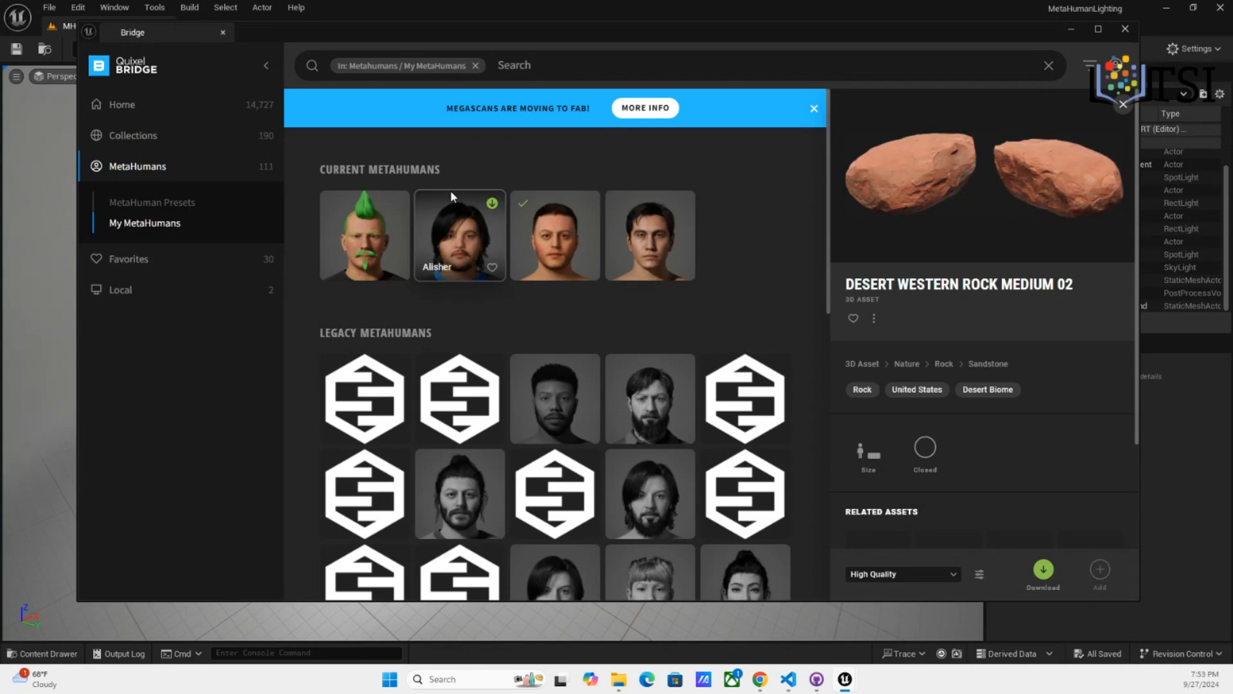
Return to Bridge's Home page and view the new 3D models Desert Western Rock Medium 03 and Desert Western Cliff Sheer XL 05
left_click(122, 105)
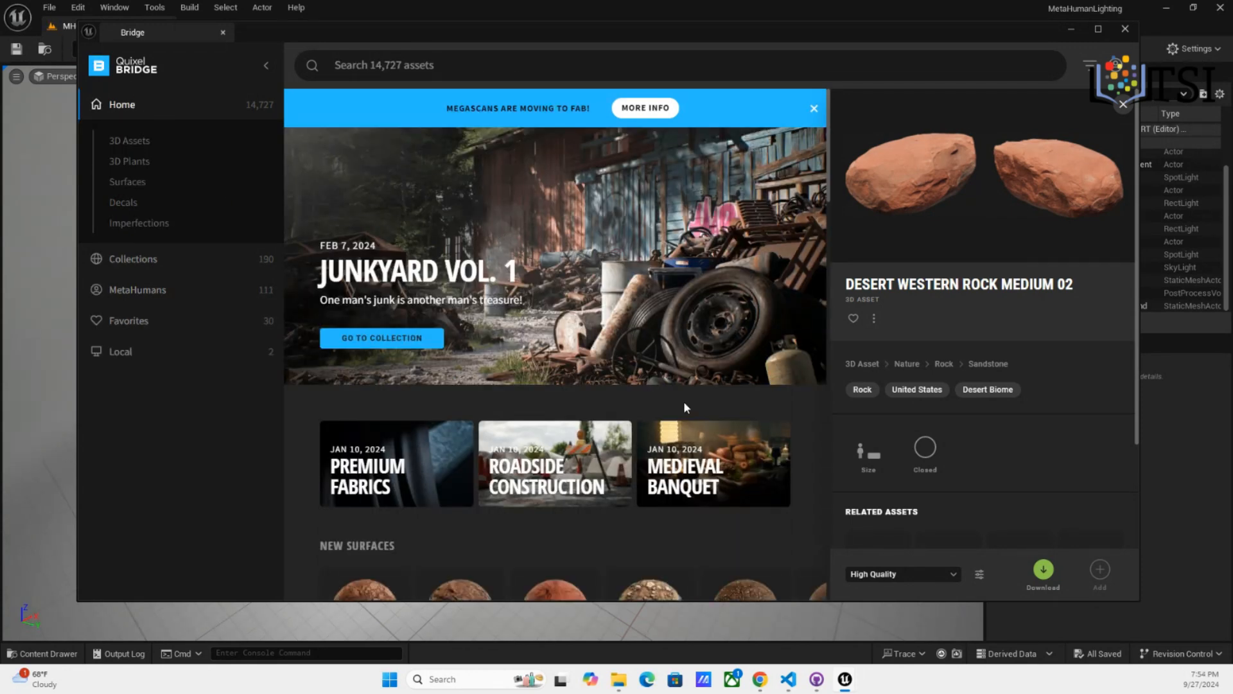
scroll(683, 401, "down", 6)
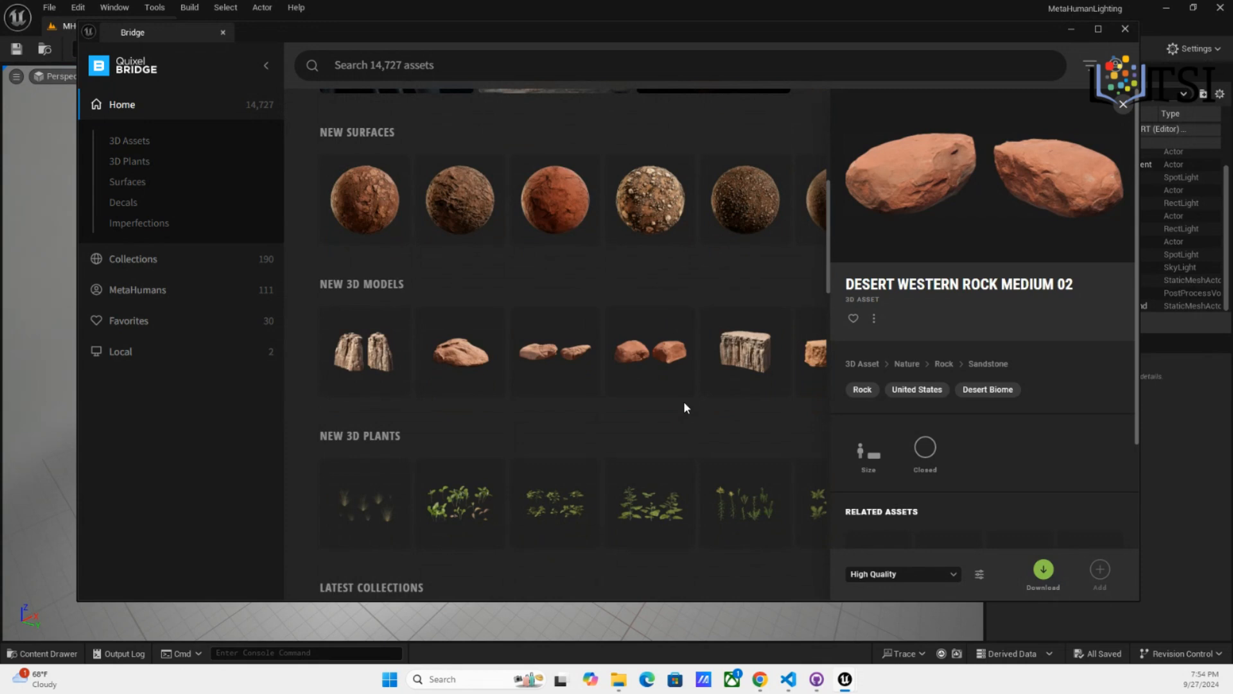
left_click(644, 369)
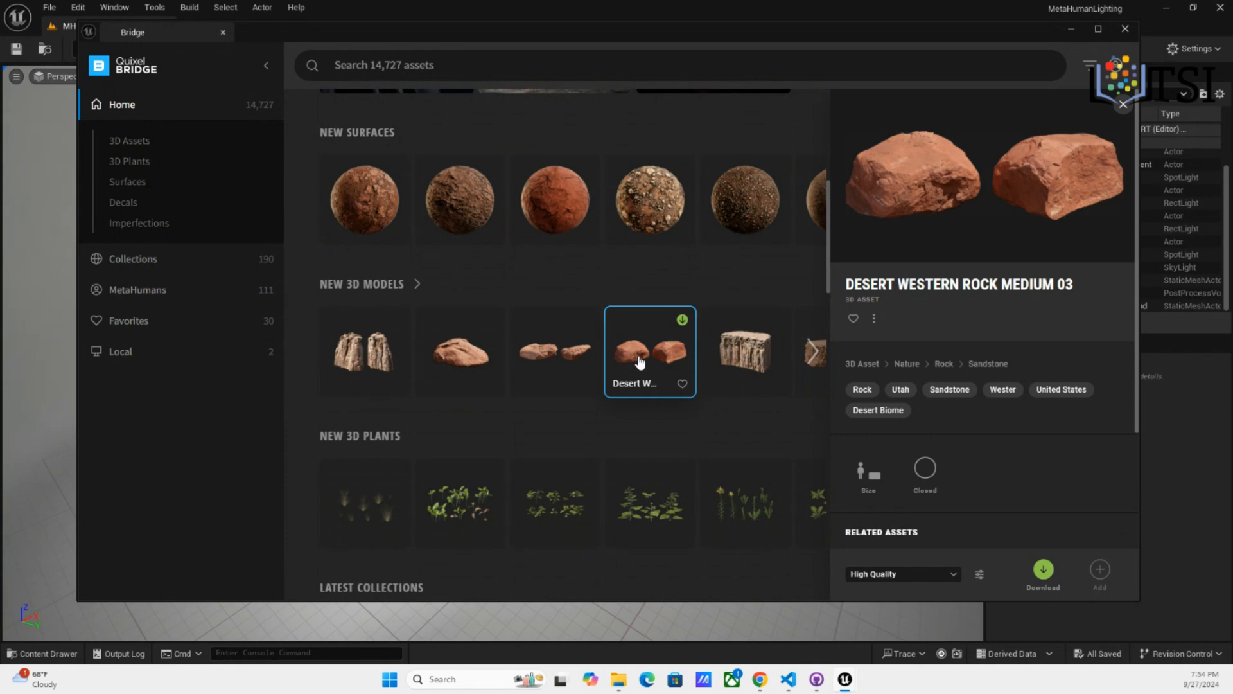
left_click(729, 373)
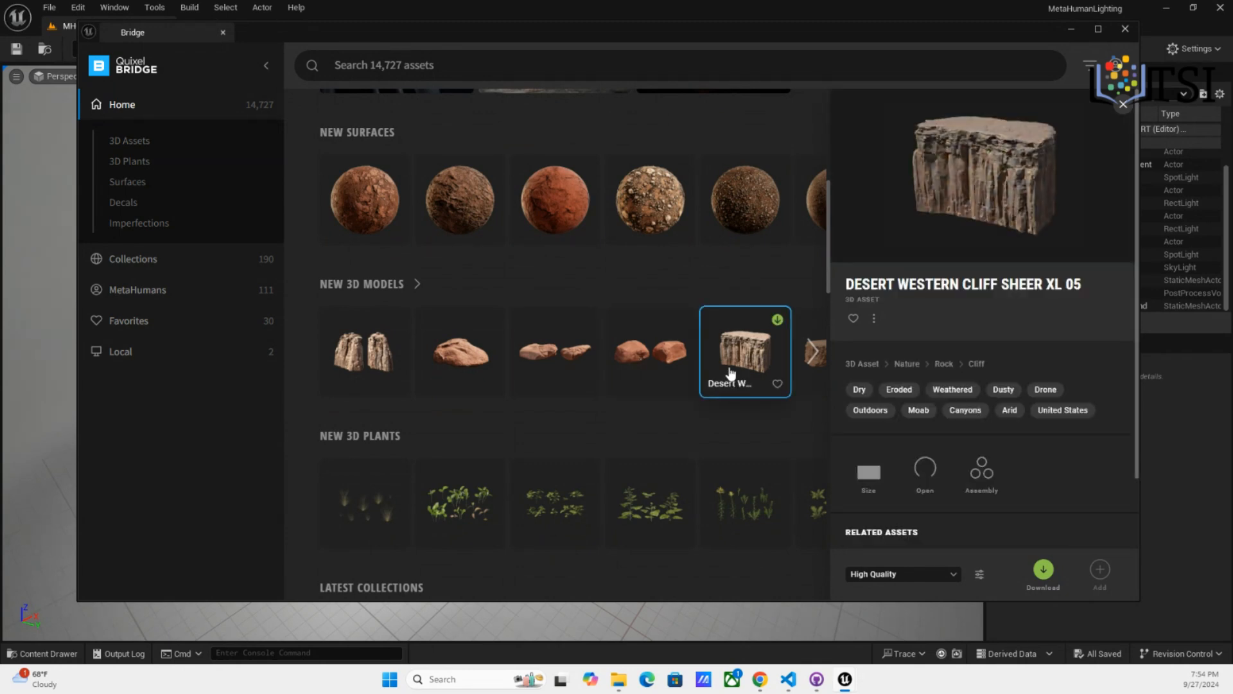
Browse on to the latest assets and check the download quality options for Desert Western Cliff Sheer XL 05
scroll(730, 373, "down", 1)
scroll(729, 372, "down", 8)
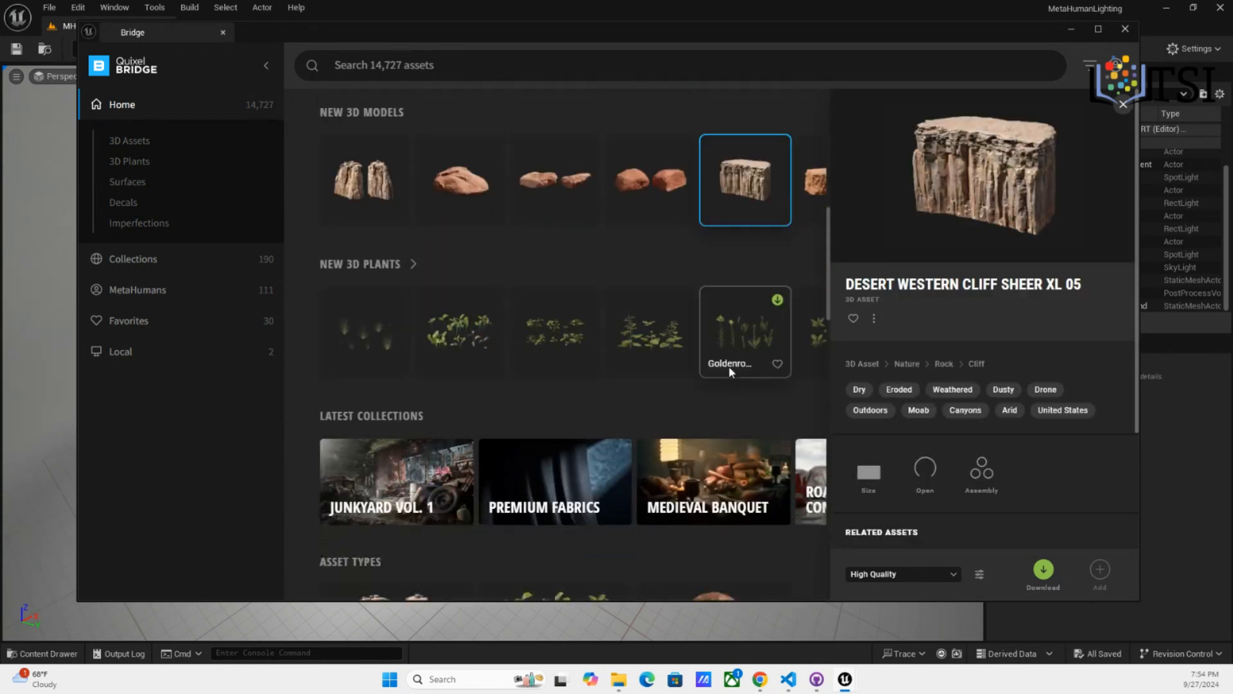
scroll(728, 373, "down", 2)
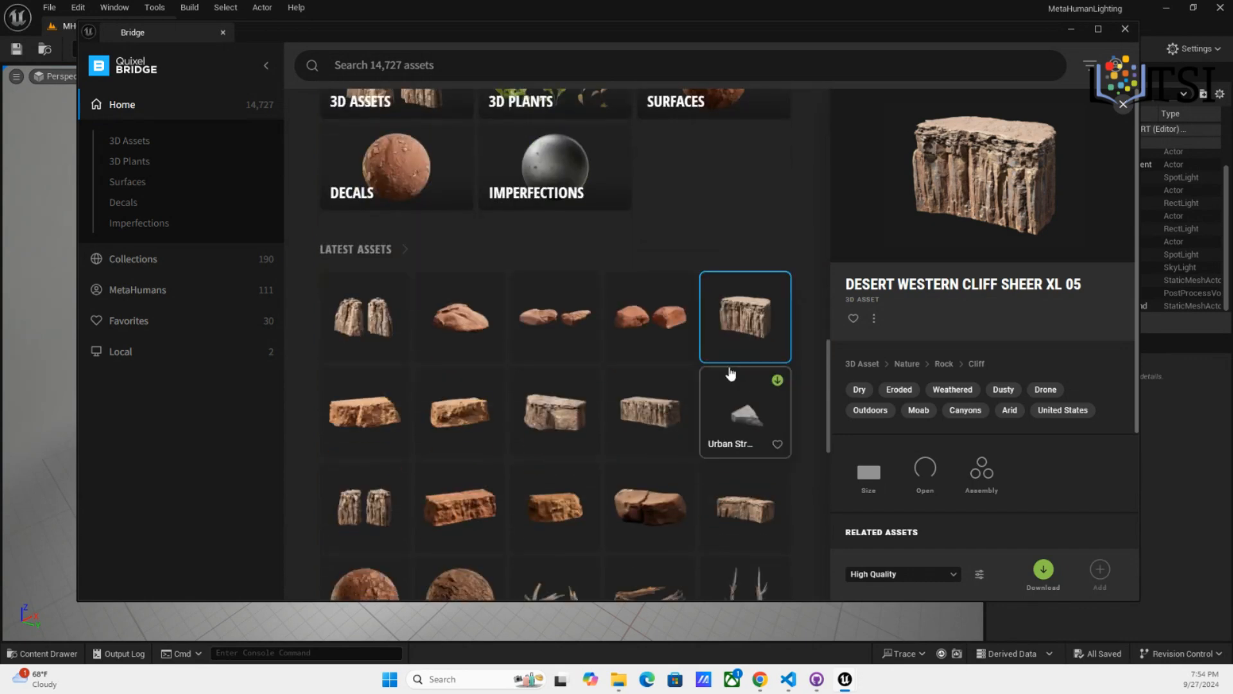
left_click(947, 577)
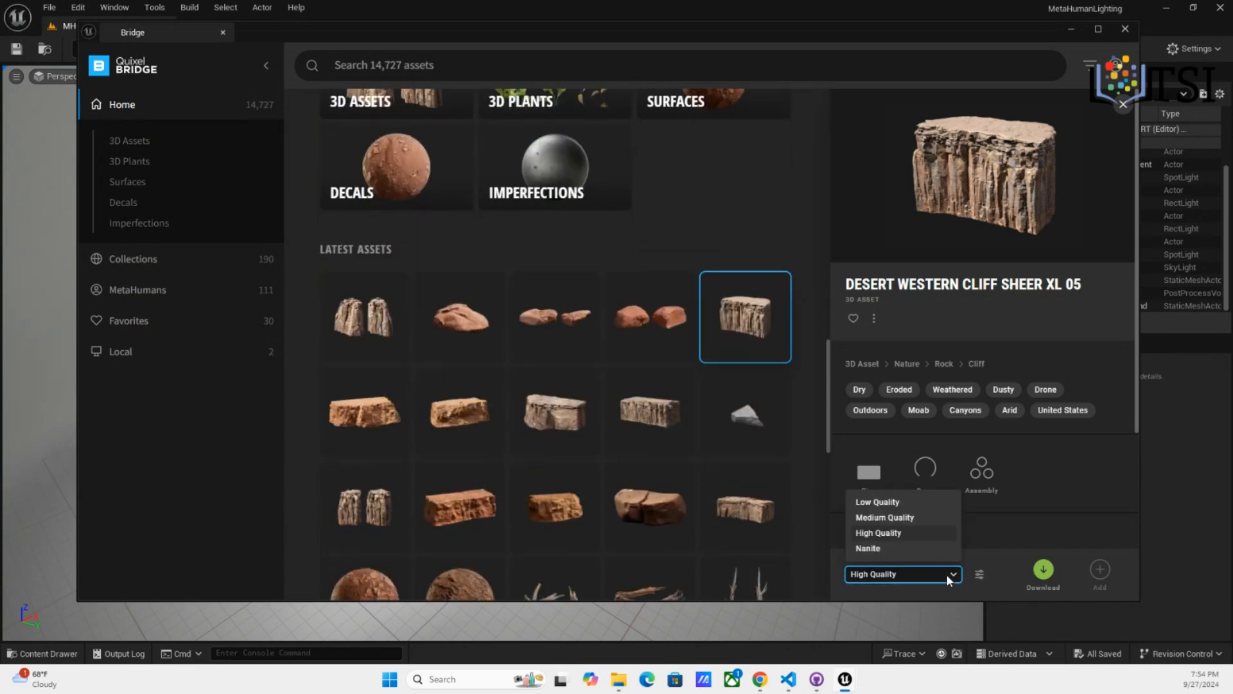
left_click(947, 575)
View the details of Desert Western Ledge Sand Medium 02 and look over the Home page's surfaces, 3D models and 3D plants
scroll(552, 379, "down", 3)
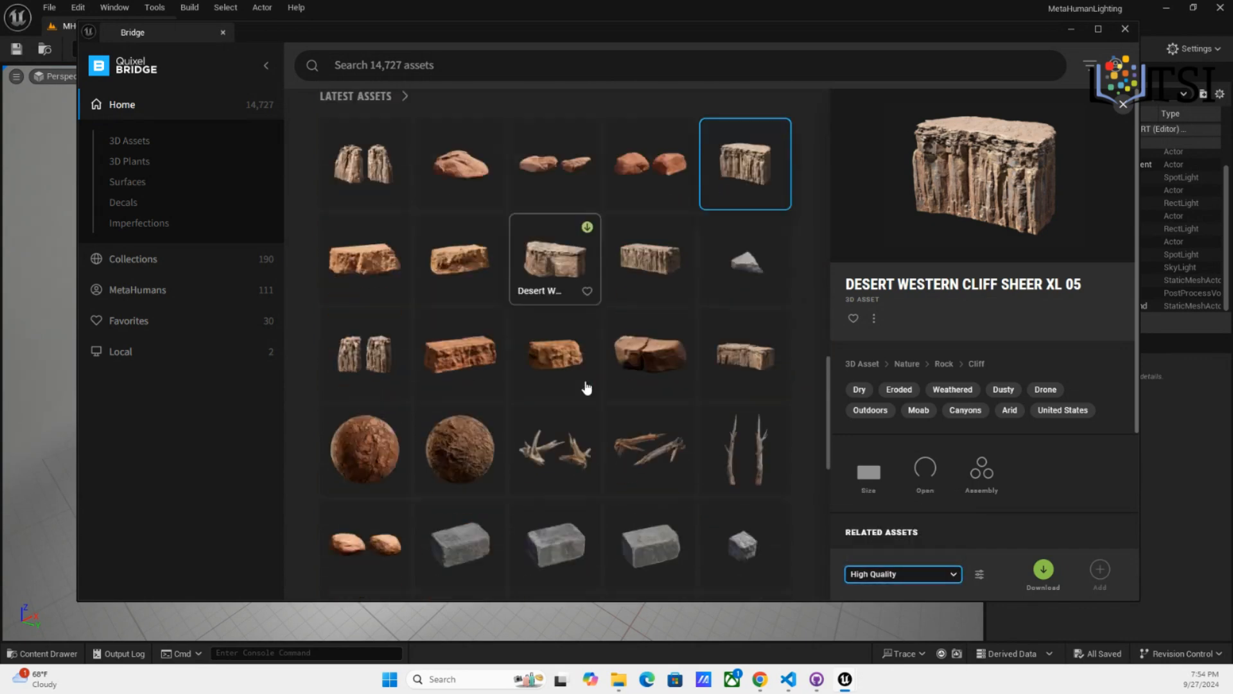
left_click(452, 313)
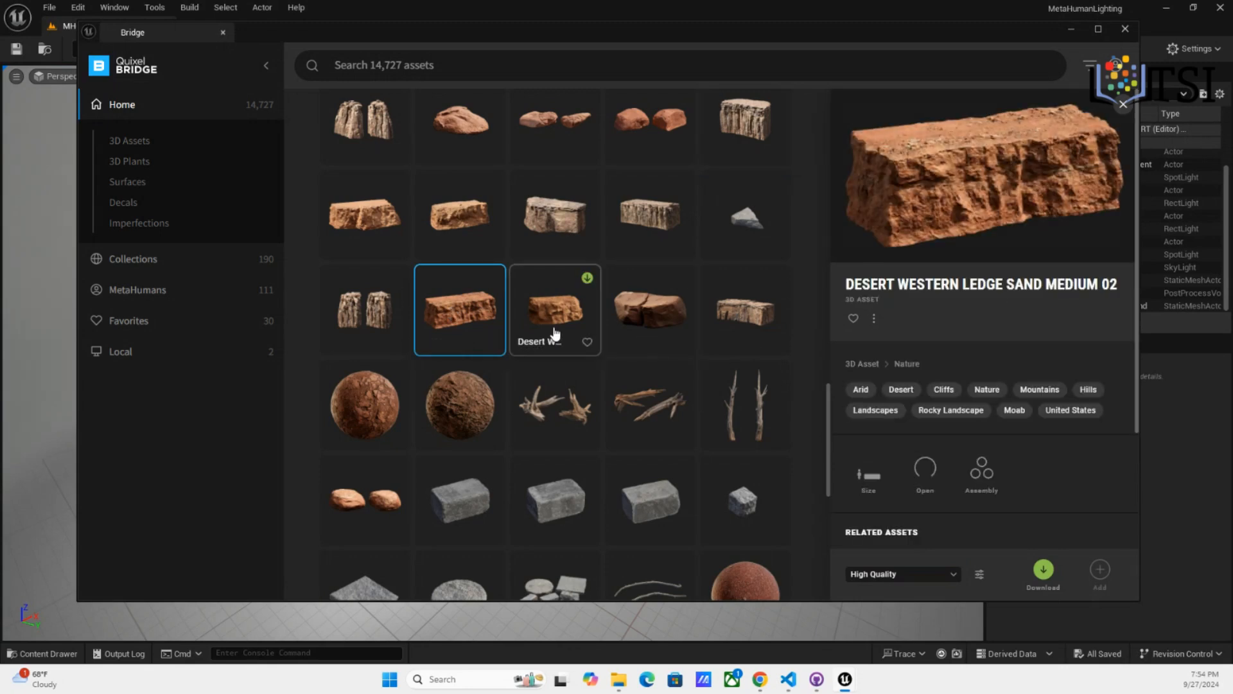
scroll(558, 336, "down", 7)
scroll(554, 331, "up", 10)
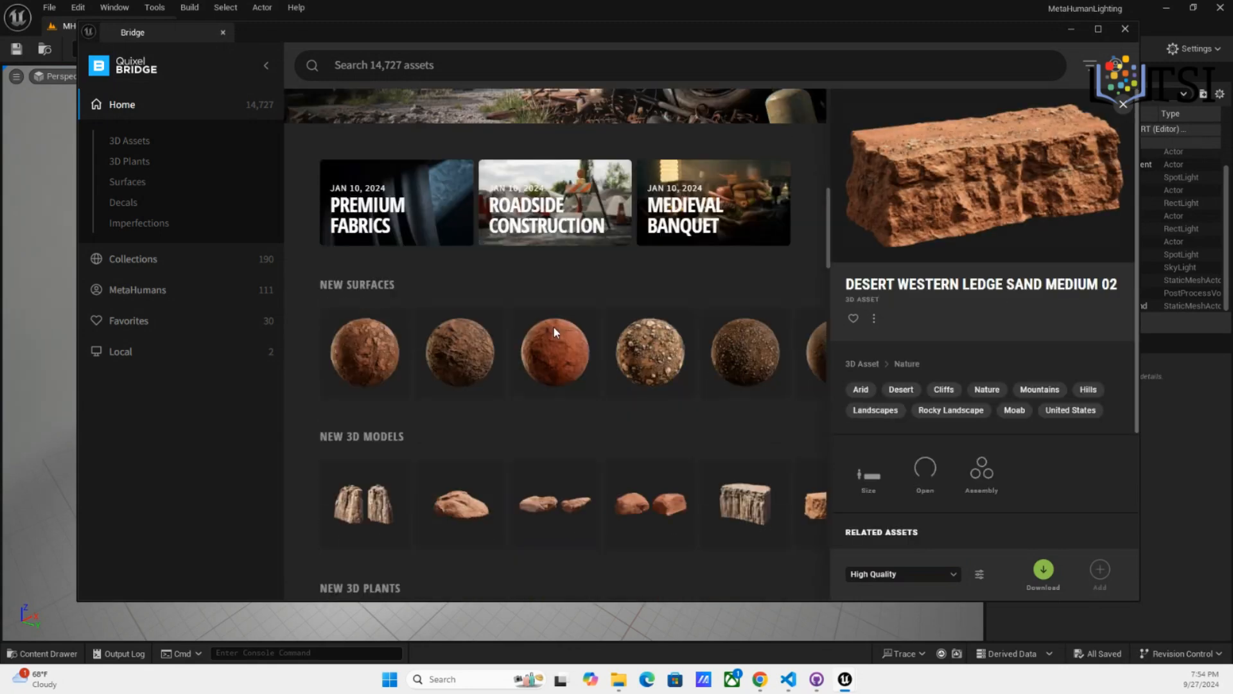
scroll(553, 338, "down", 3)
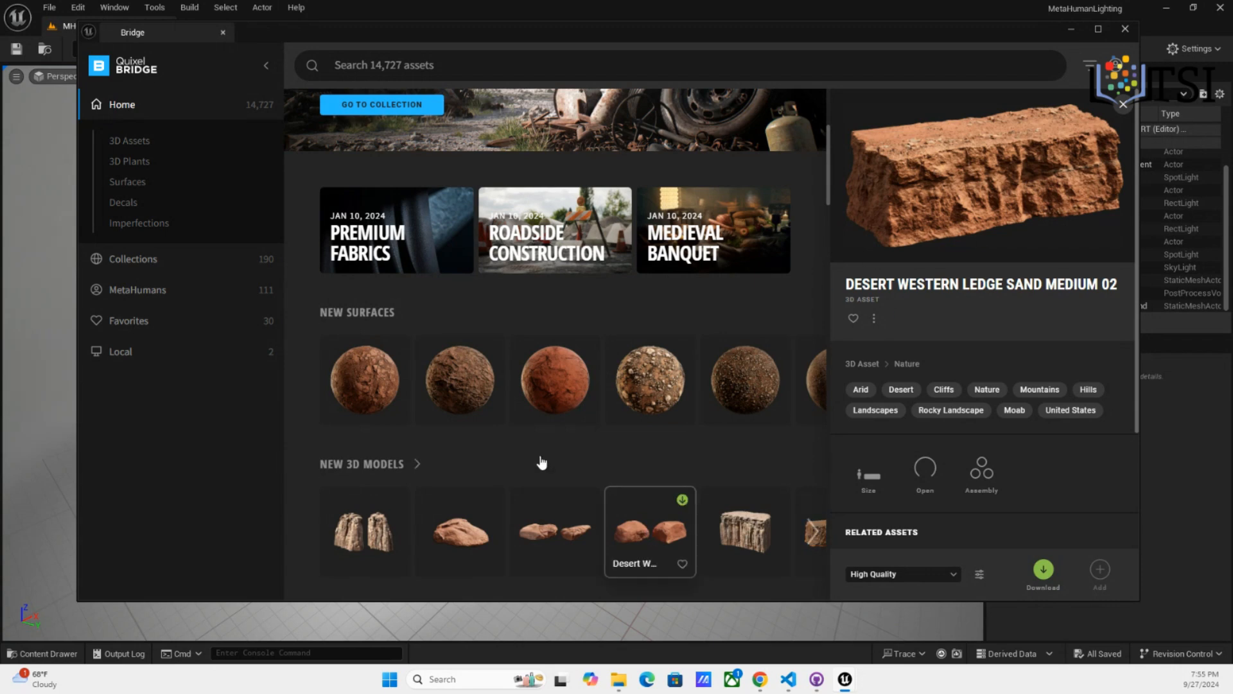
scroll(537, 456, "down", 3)
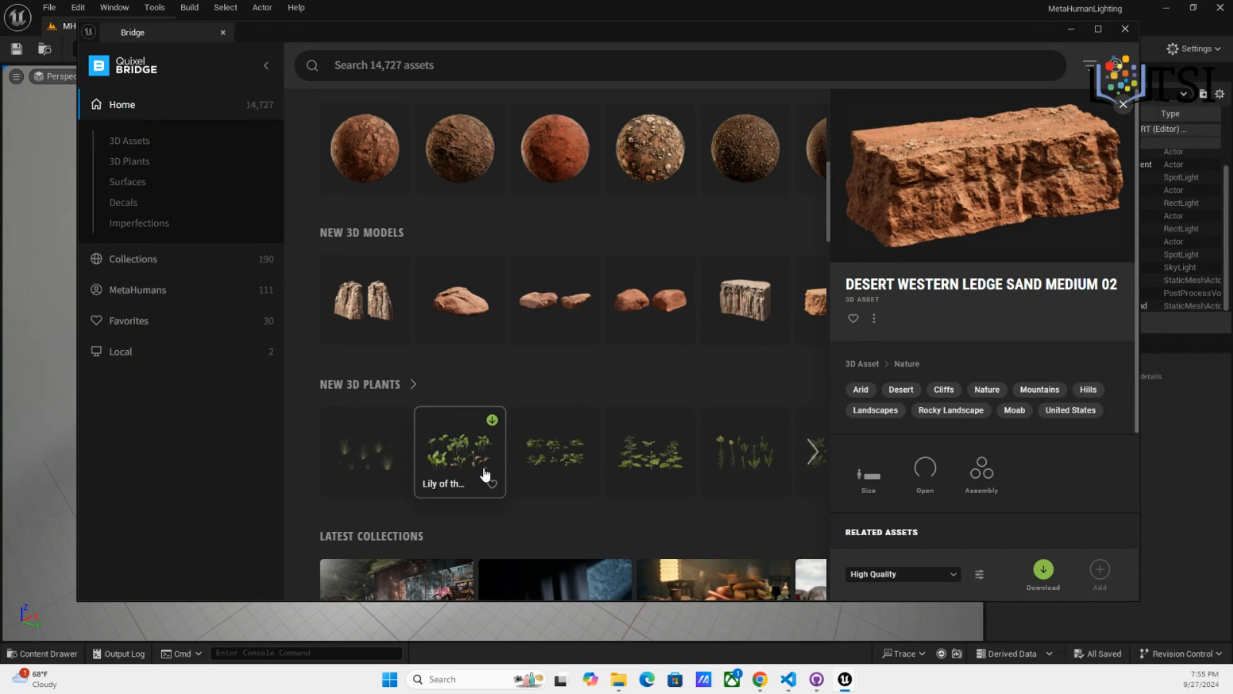
scroll(485, 474, "up", 5)
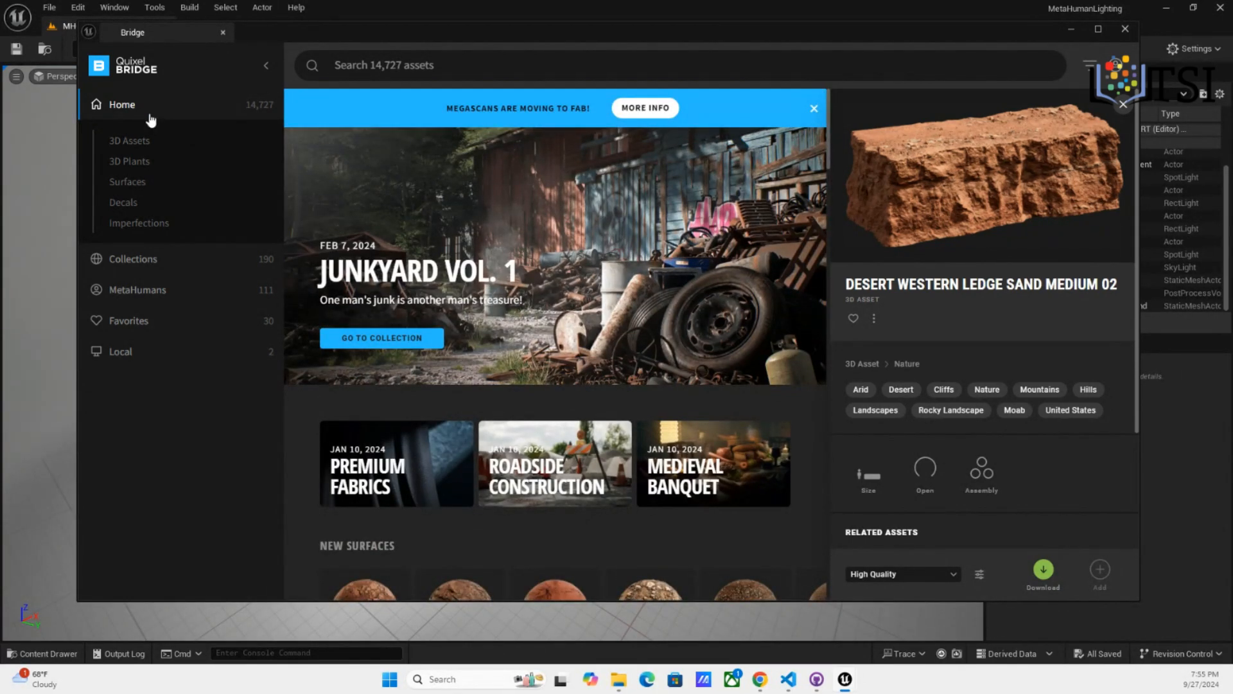
Browse the 3D Assets down to the Historical category's Feudal Japan collection and examine its categories and latest assets
left_click(146, 142)
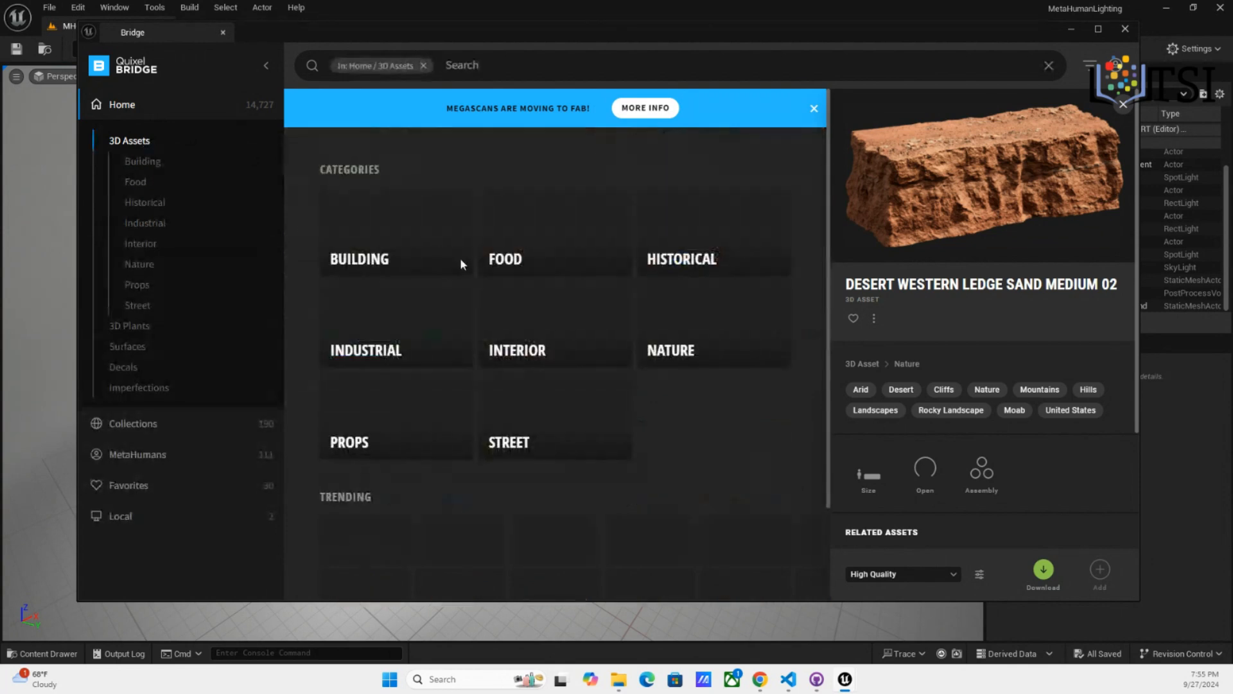
scroll(684, 399, "down", 6)
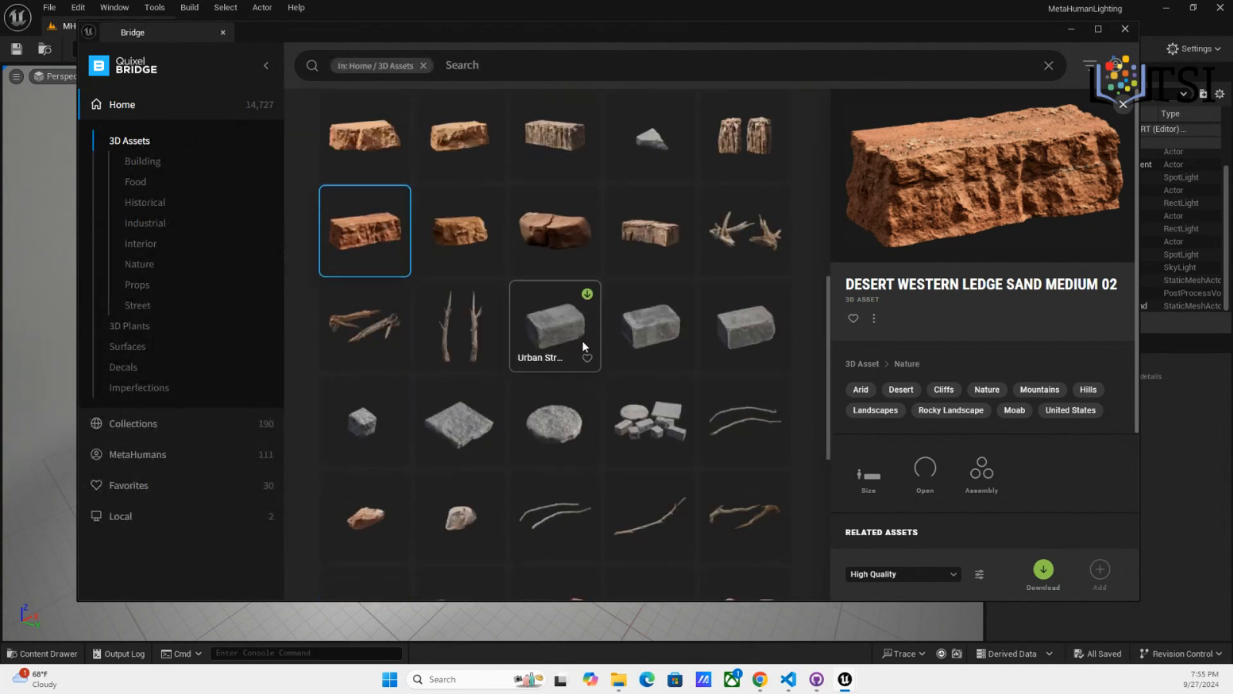
left_click(146, 204)
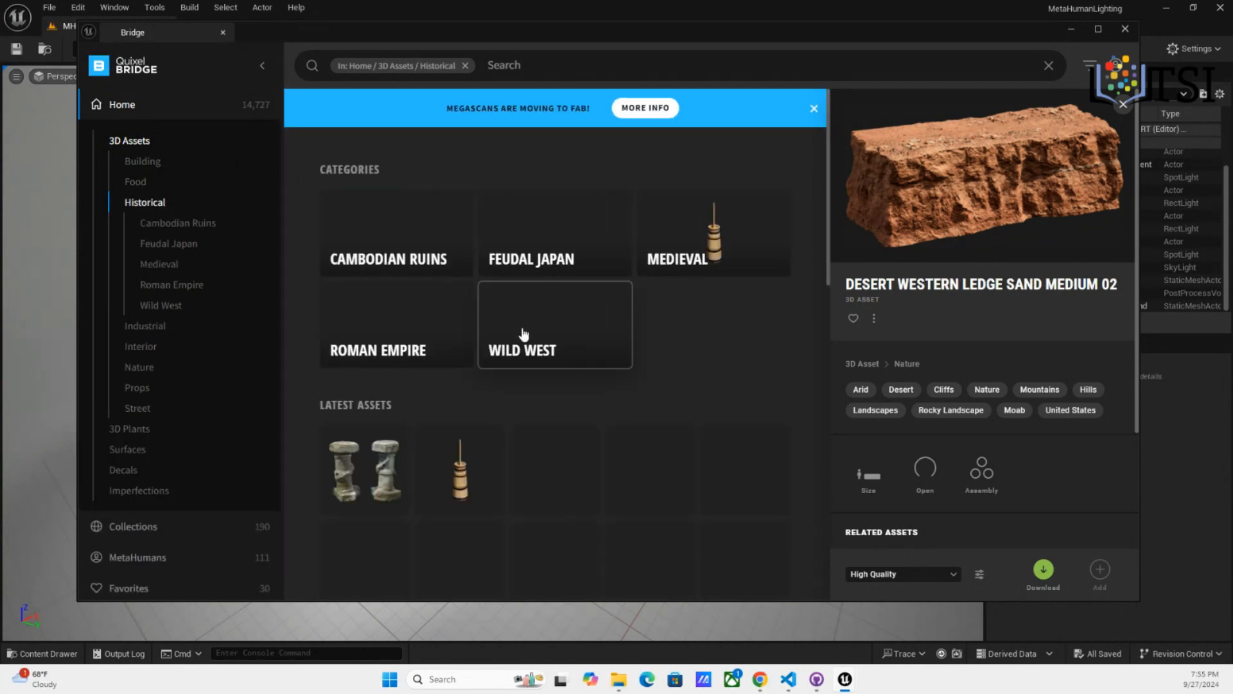
left_click(524, 252)
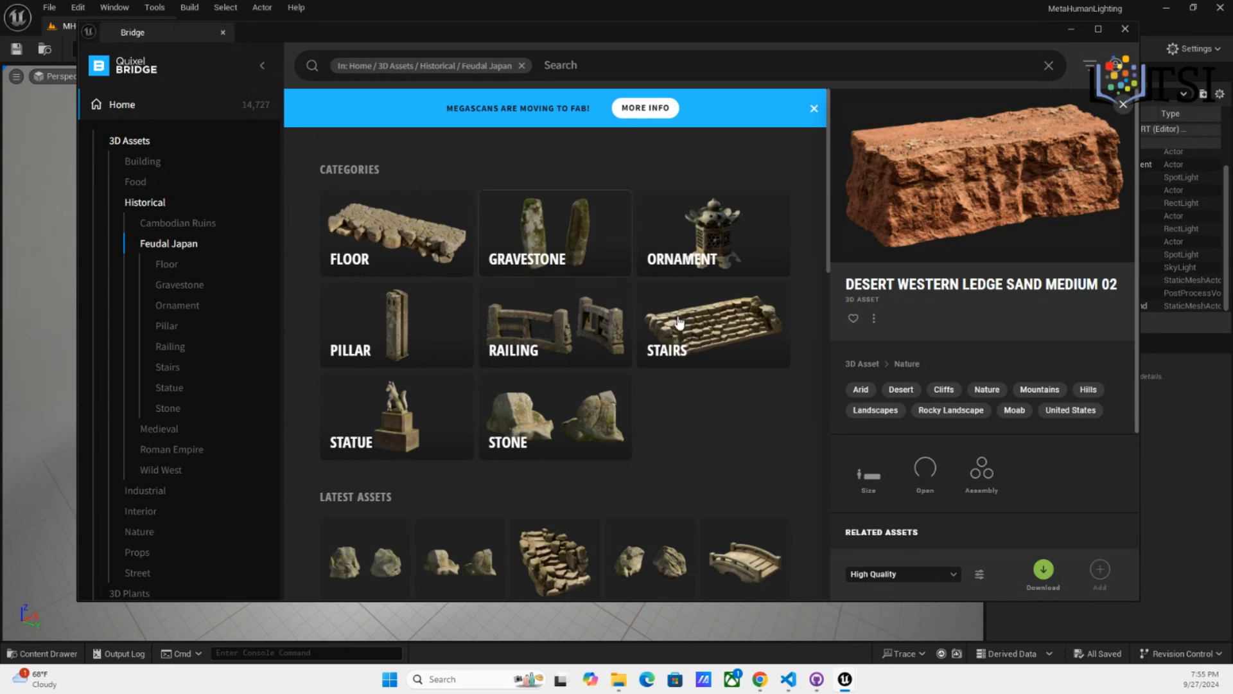
scroll(642, 371, "down", 5)
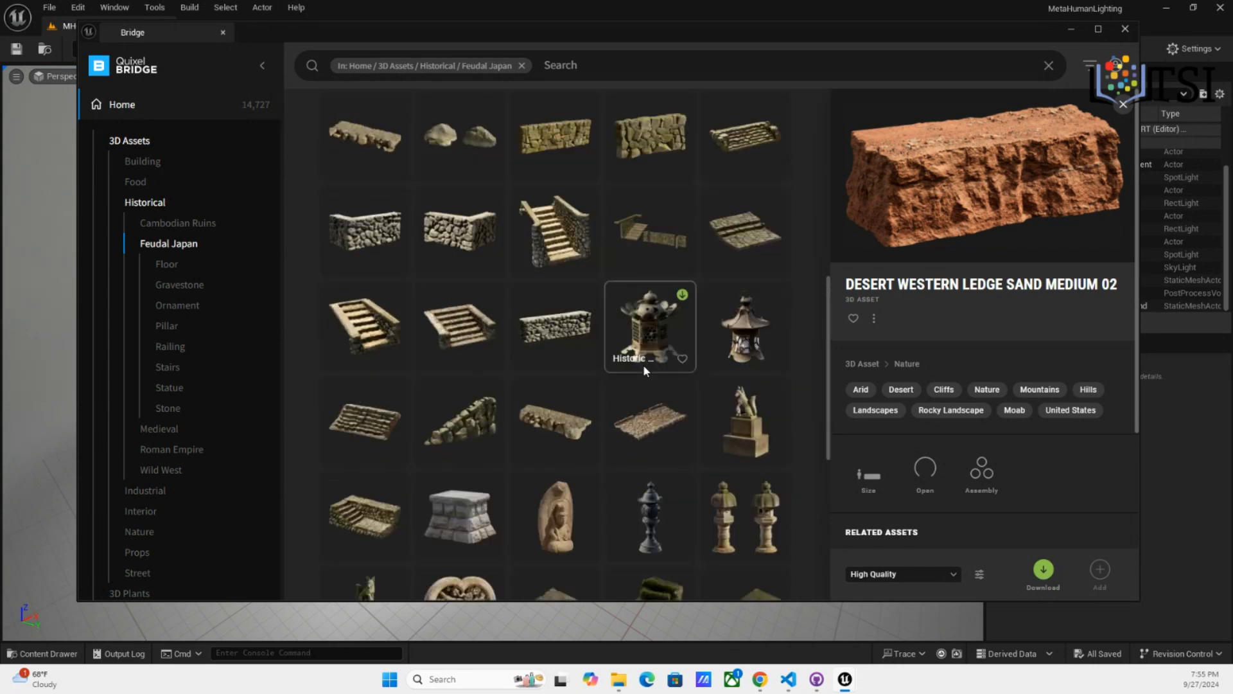
scroll(603, 418, "down", 5)
scroll(603, 421, "up", 3)
scroll(604, 424, "up", 10)
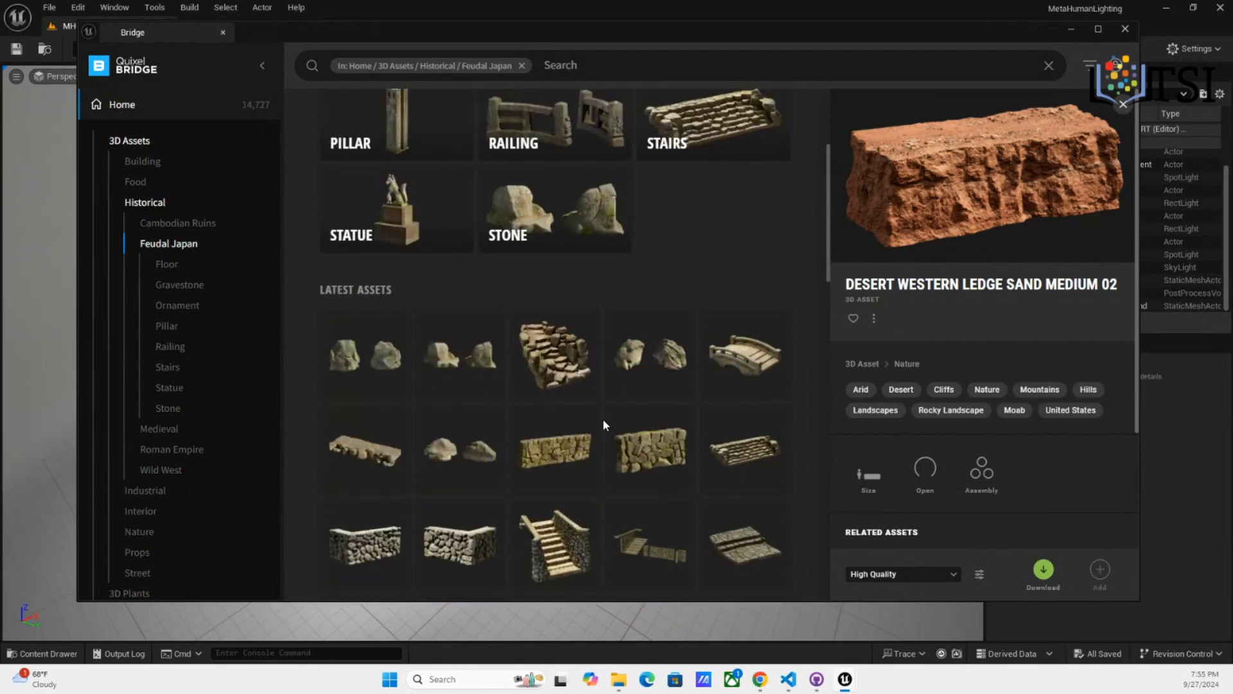
scroll(560, 292, "up", 3)
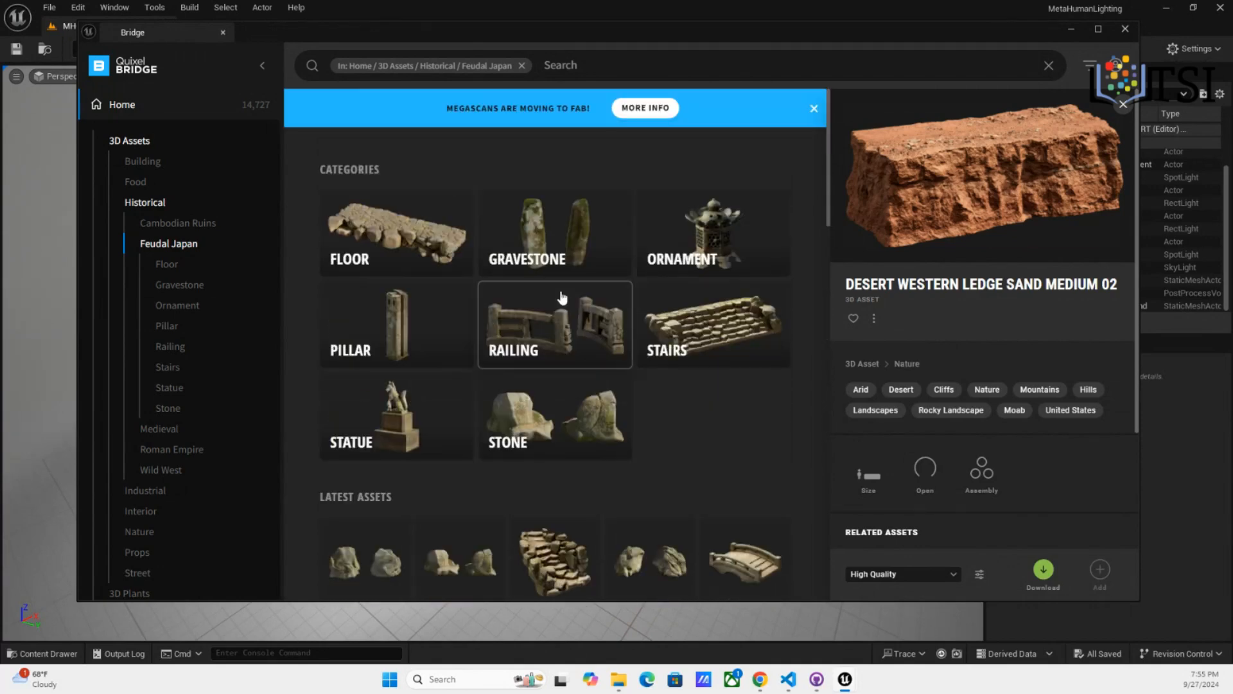
scroll(617, 357, "down", 10)
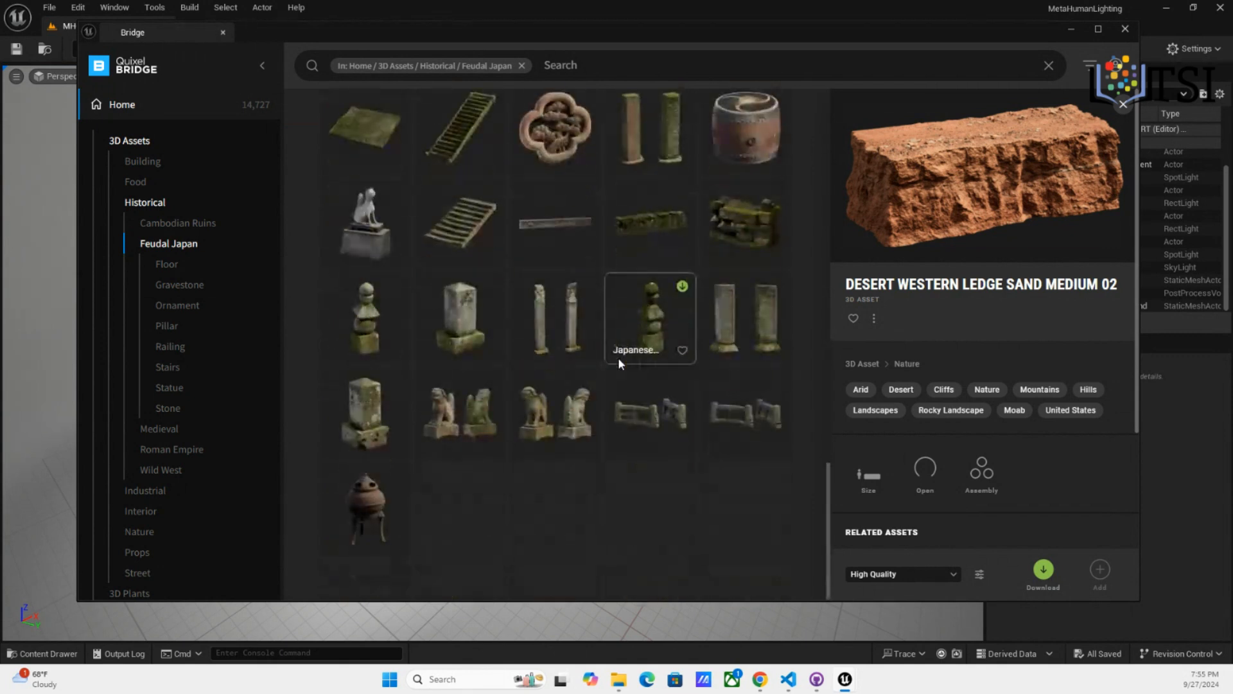
Look through the Feudal Japan Gravestone, Street and Building categories and return to the 3D Assets overview
left_click(188, 290)
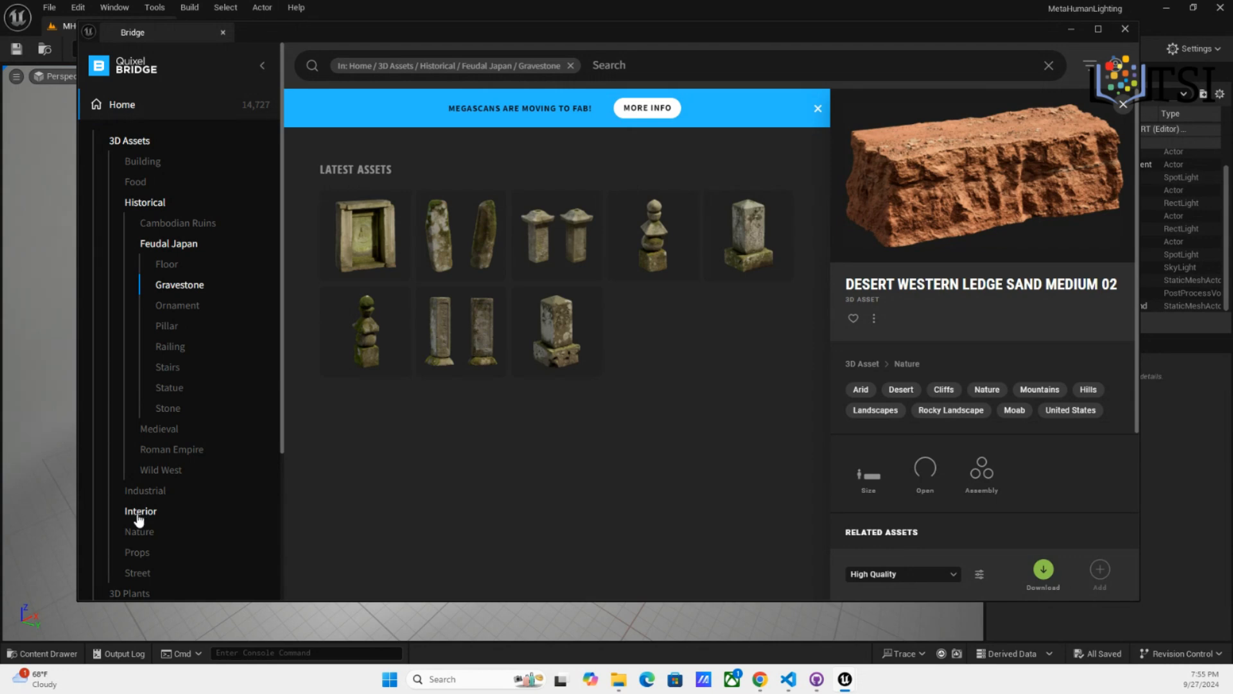
left_click(139, 572)
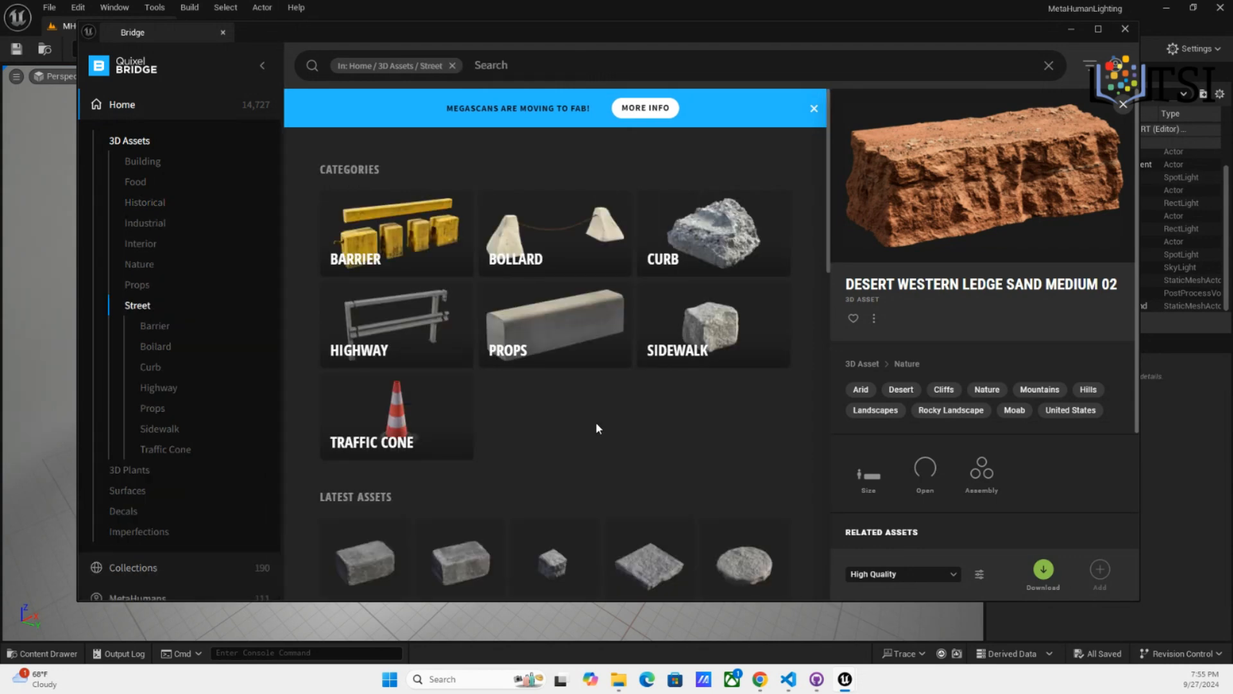
scroll(595, 421, "down", 6)
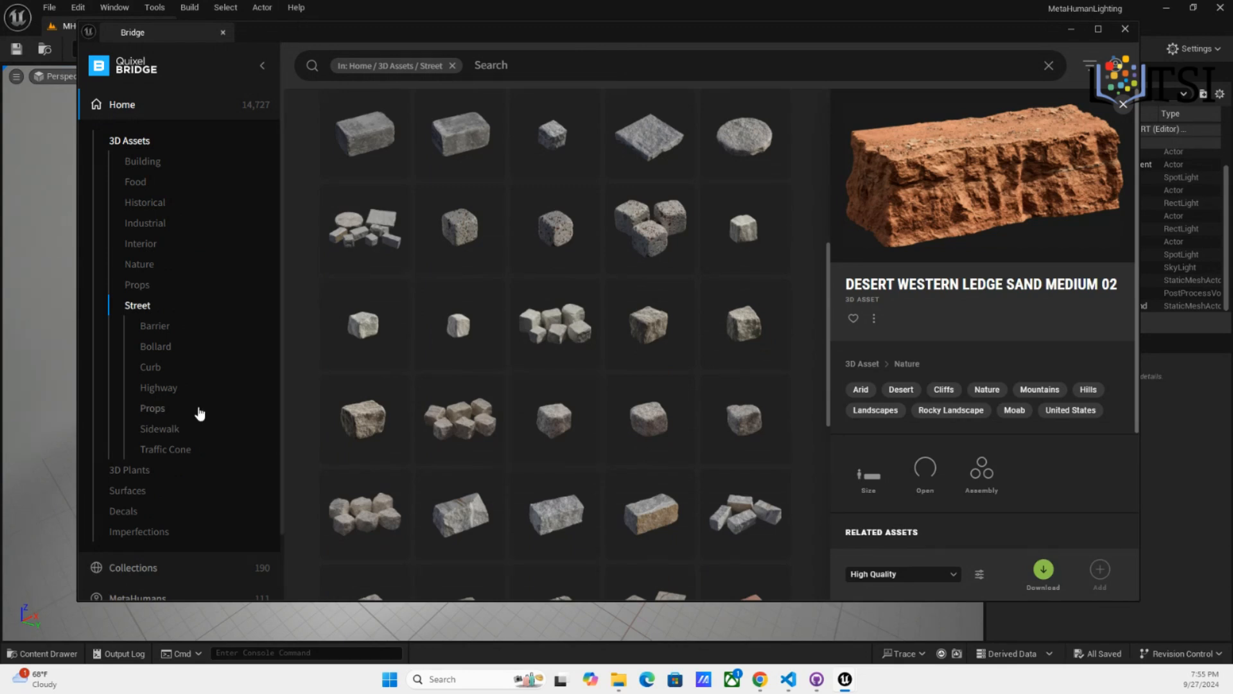
scroll(165, 500, "down", 1)
scroll(165, 499, "up", 1)
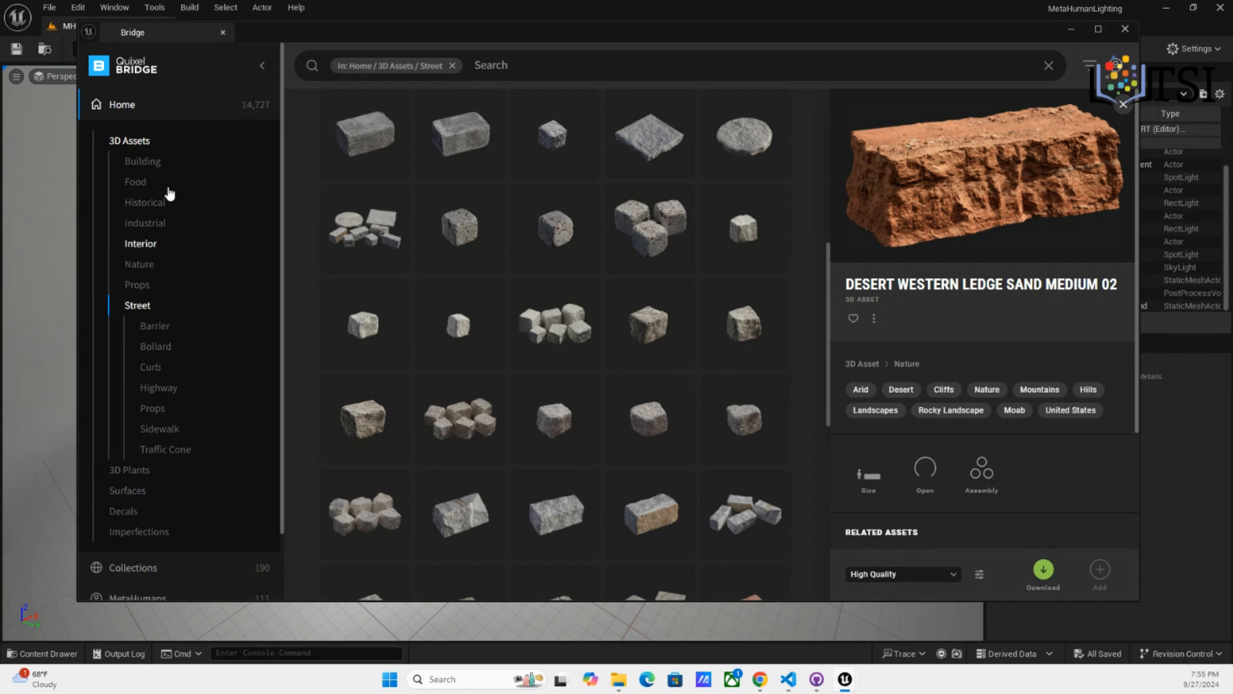
left_click(146, 163)
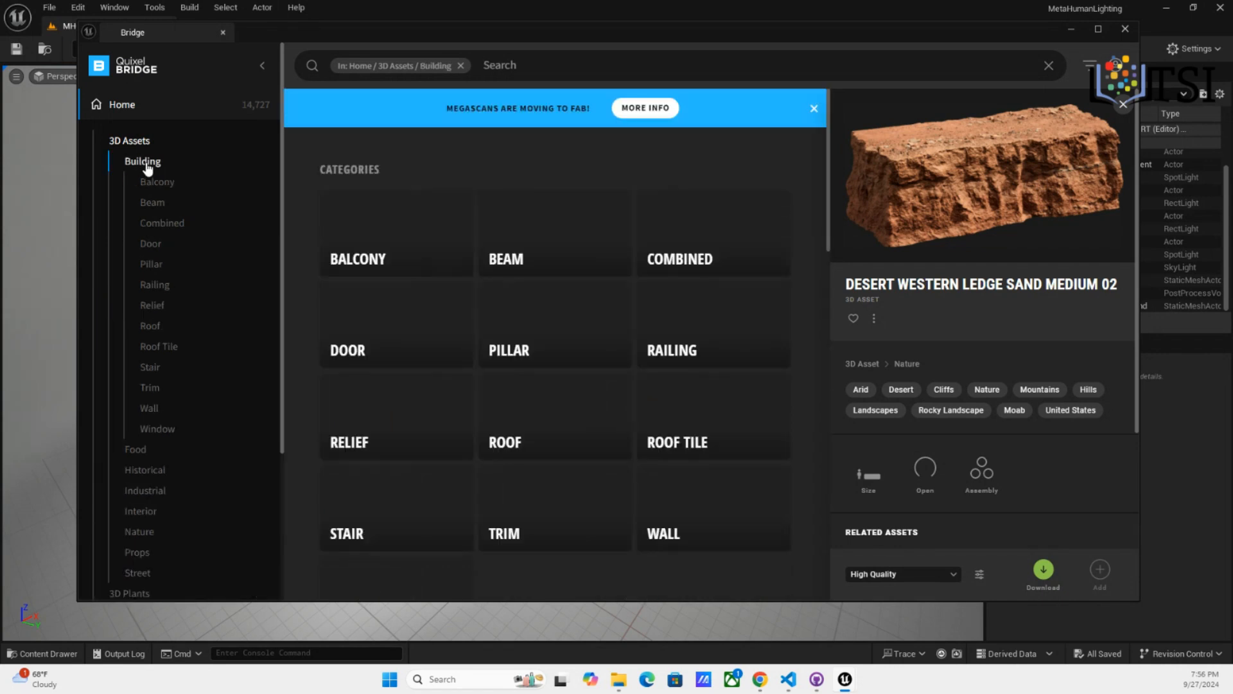
left_click(136, 145)
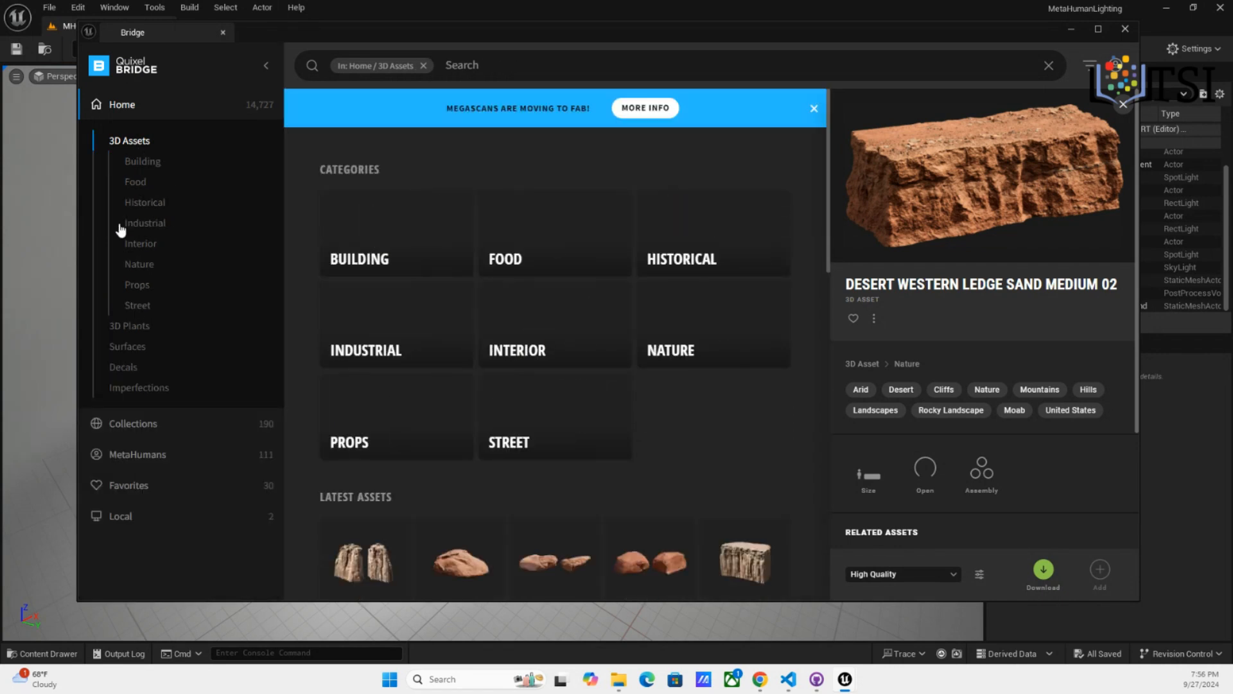
Look over the latest 3D assets and open the My MetaHumans collection
scroll(488, 449, "down", 3)
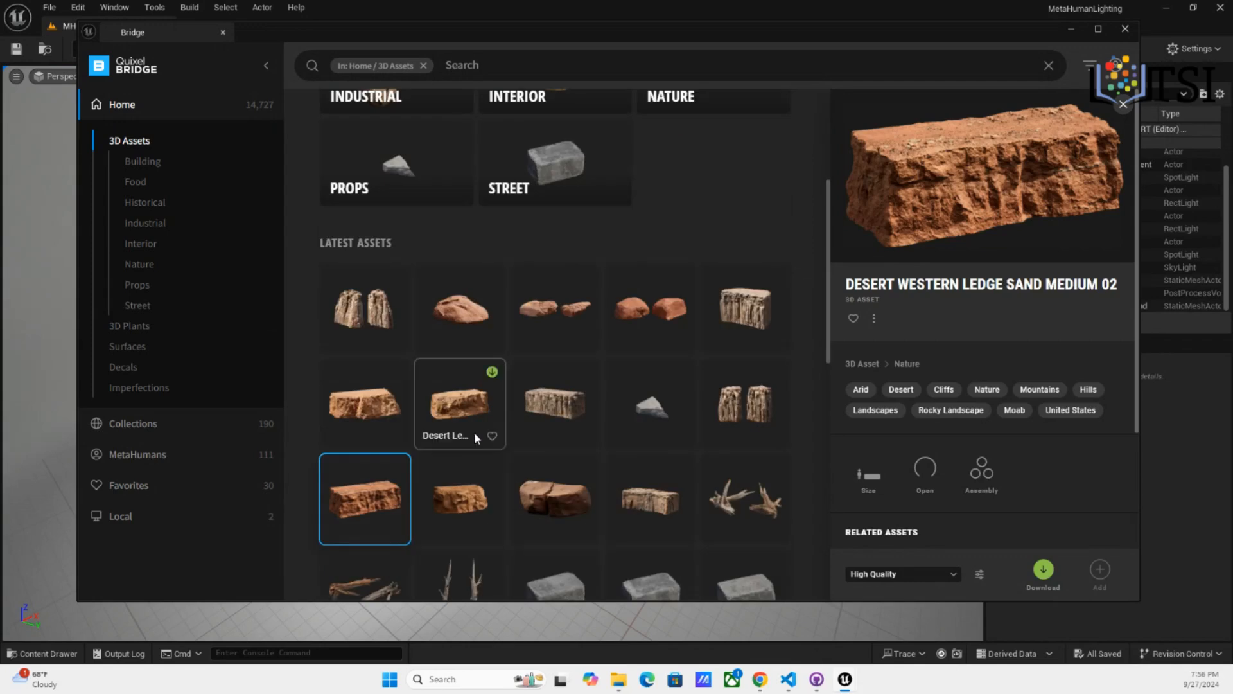
scroll(476, 439, "down", 4)
scroll(474, 432, "down", 10)
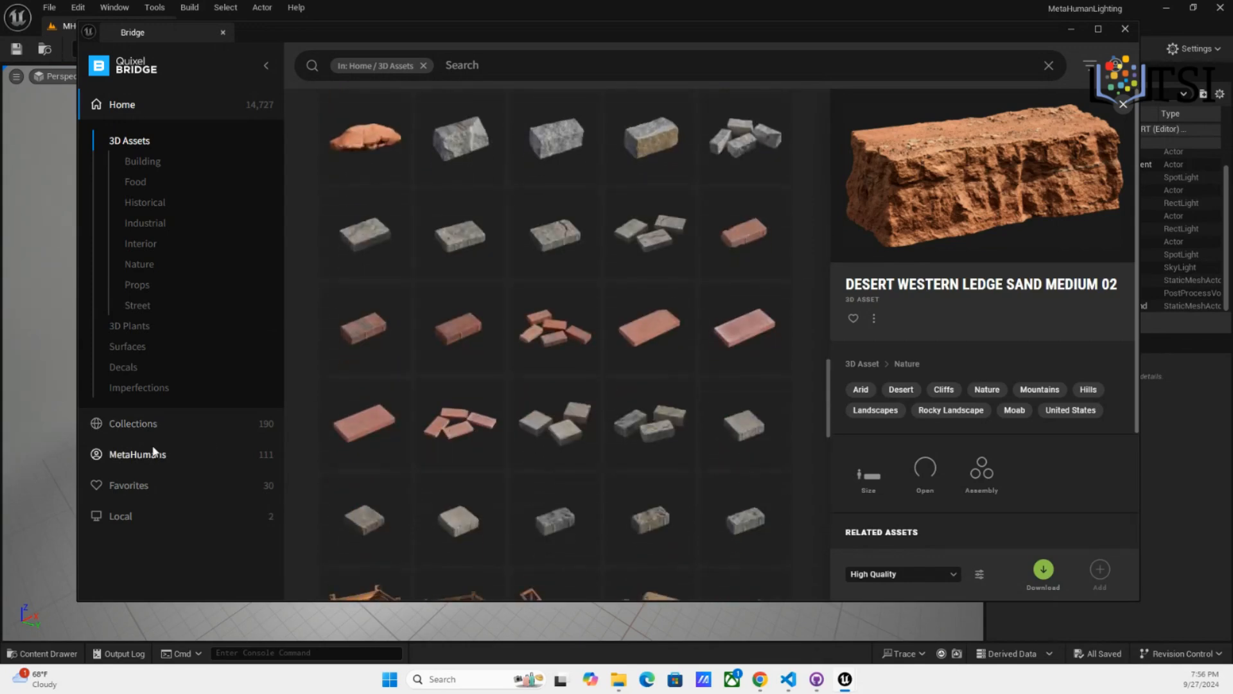
left_click(152, 454)
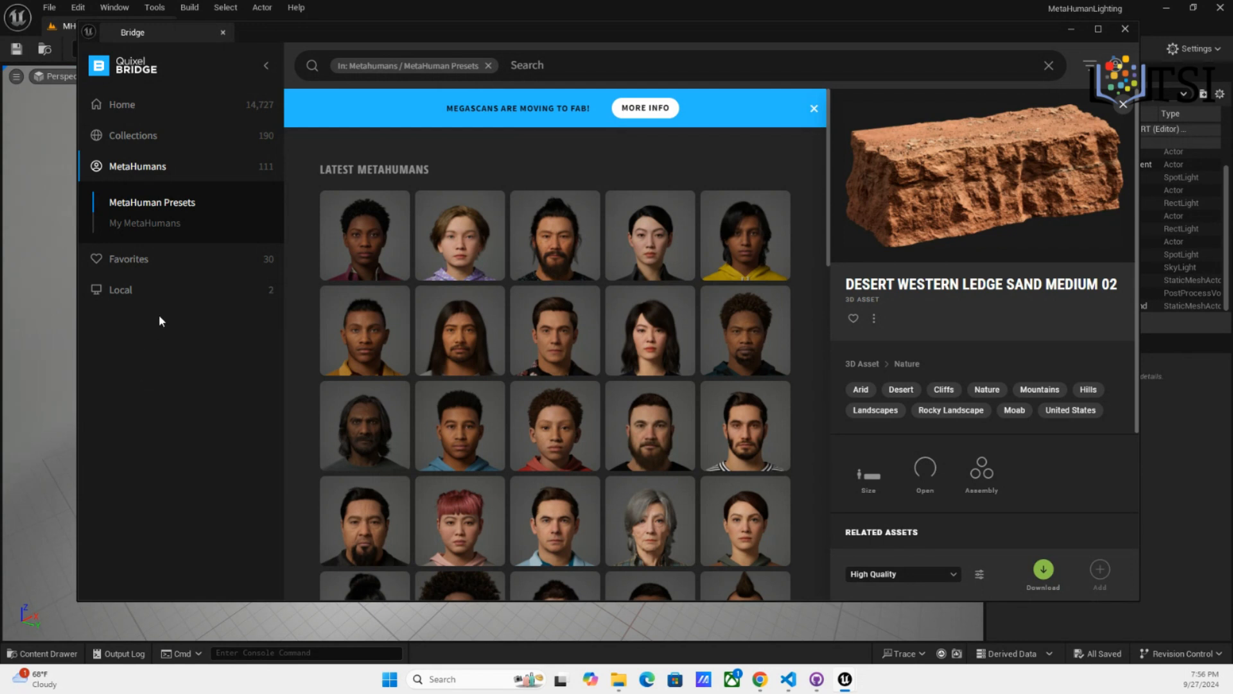
left_click(156, 225)
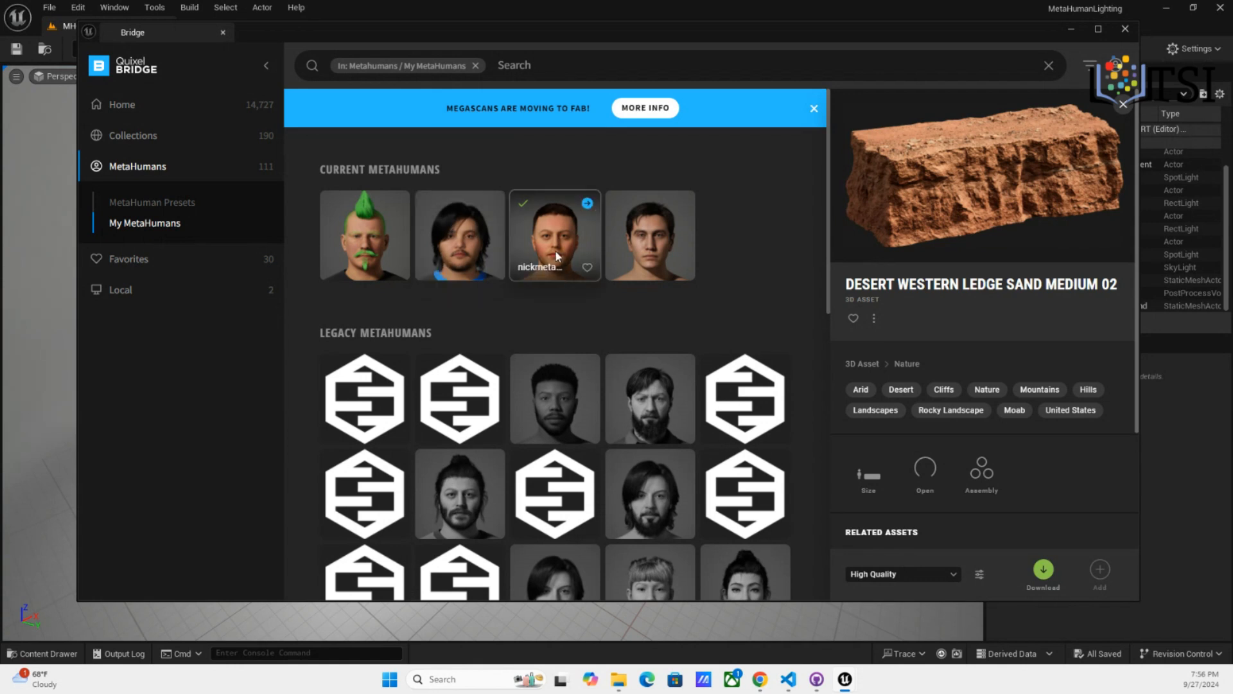
View the details of the current MetaHumans and download Wallace at Highest Quality
left_click(545, 227)
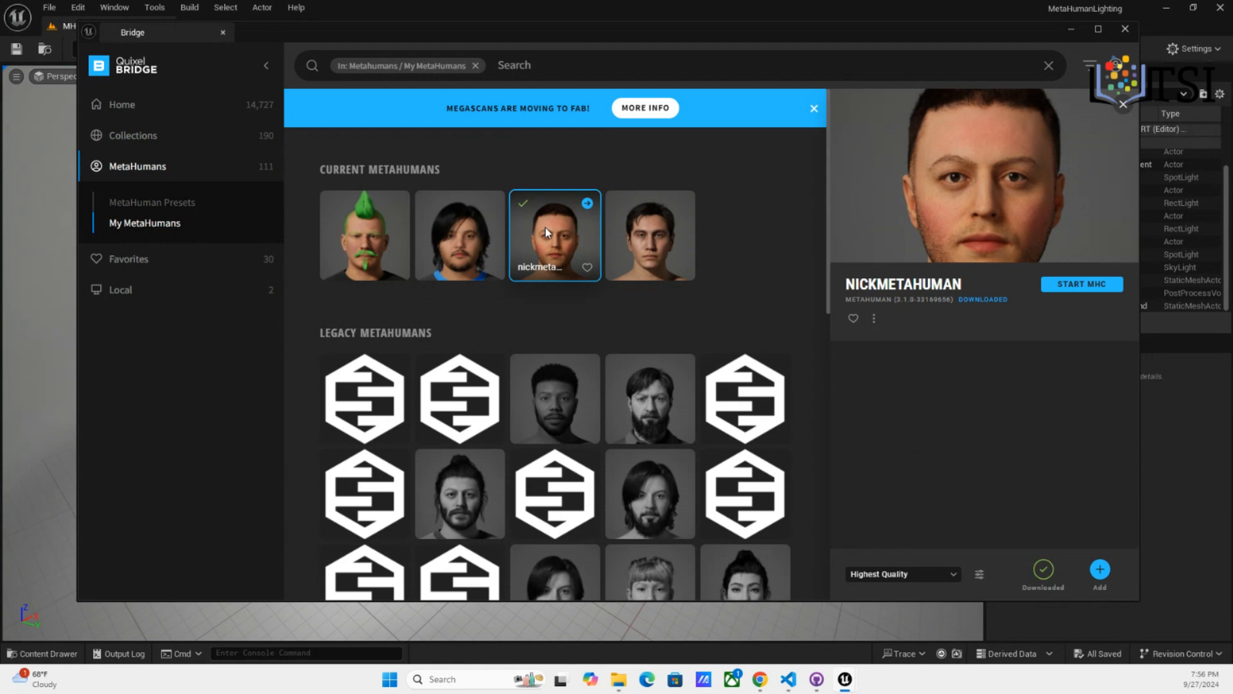
left_click(478, 236)
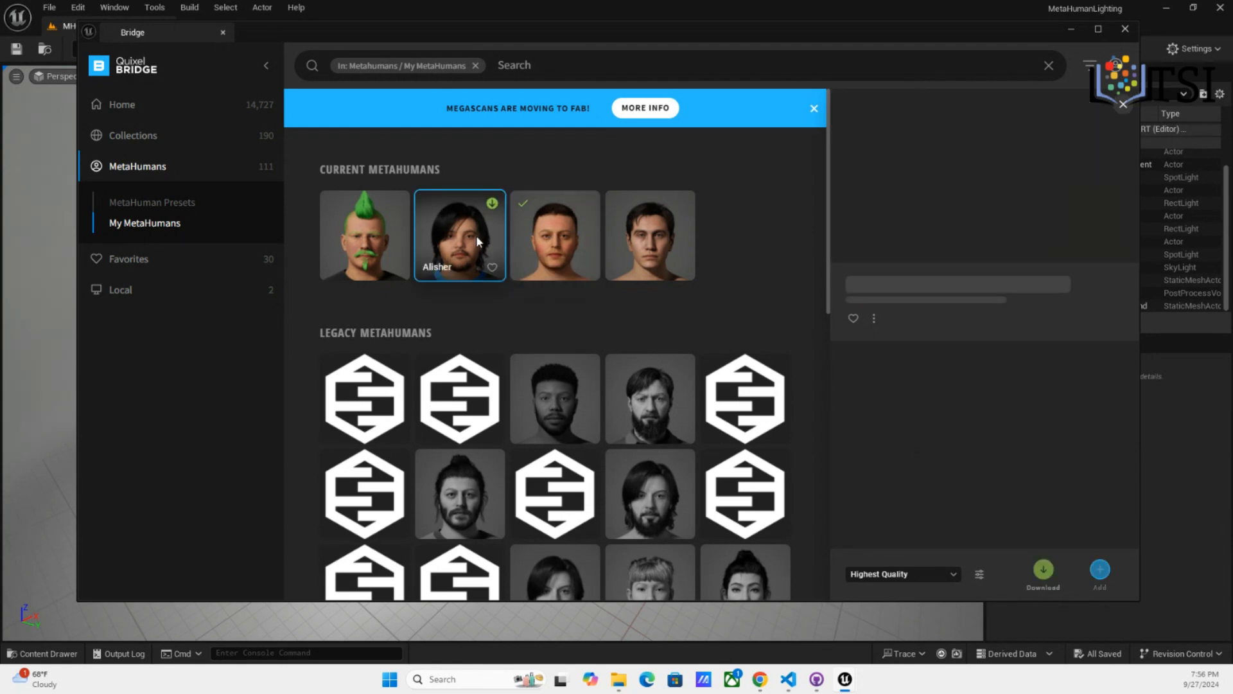
left_click(377, 241)
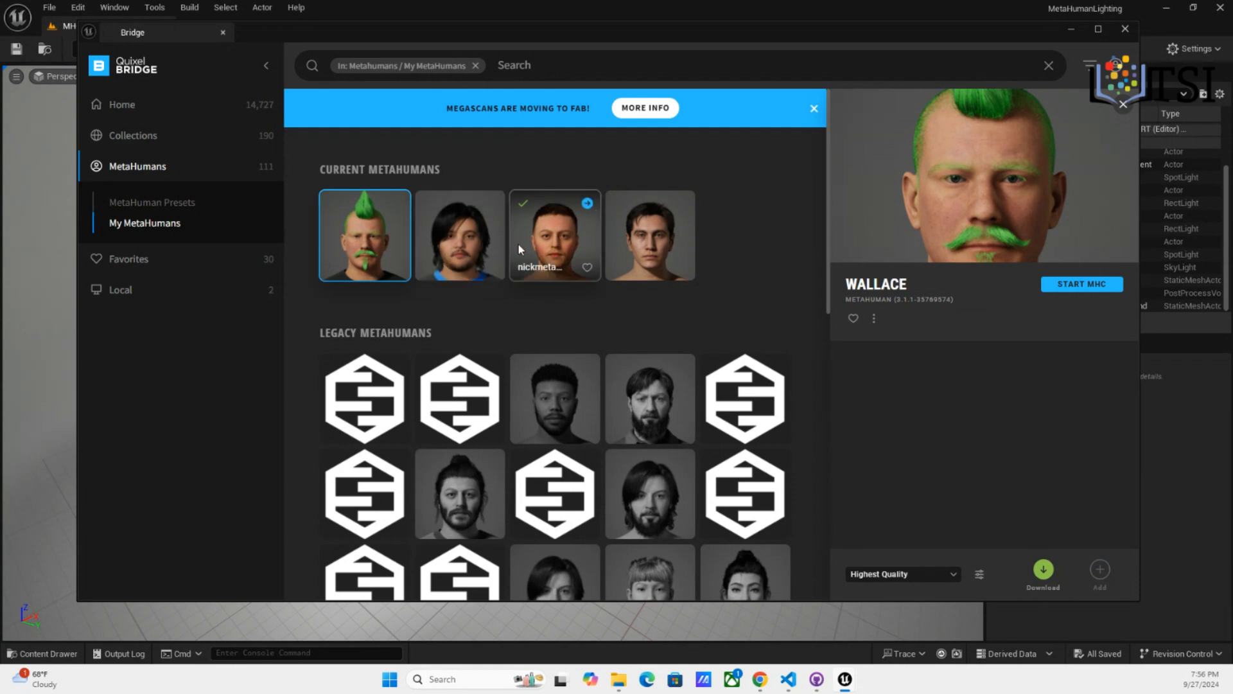
left_click(539, 237)
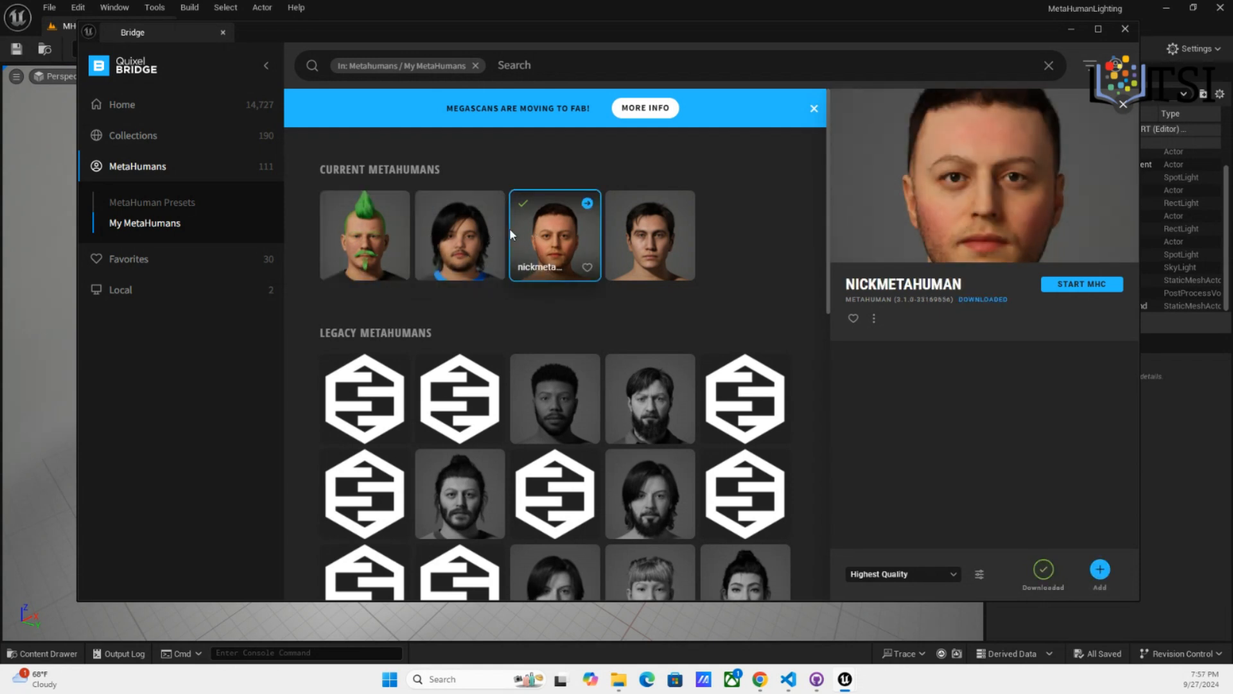
left_click(383, 229)
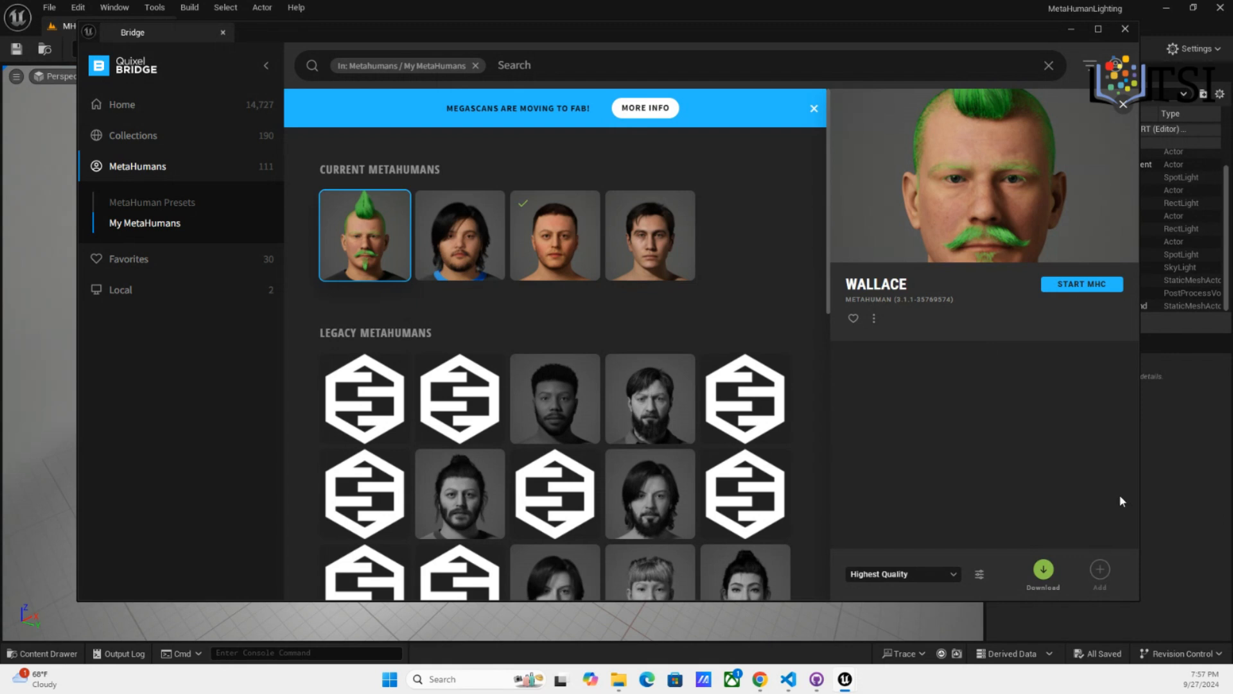
left_click(1044, 570)
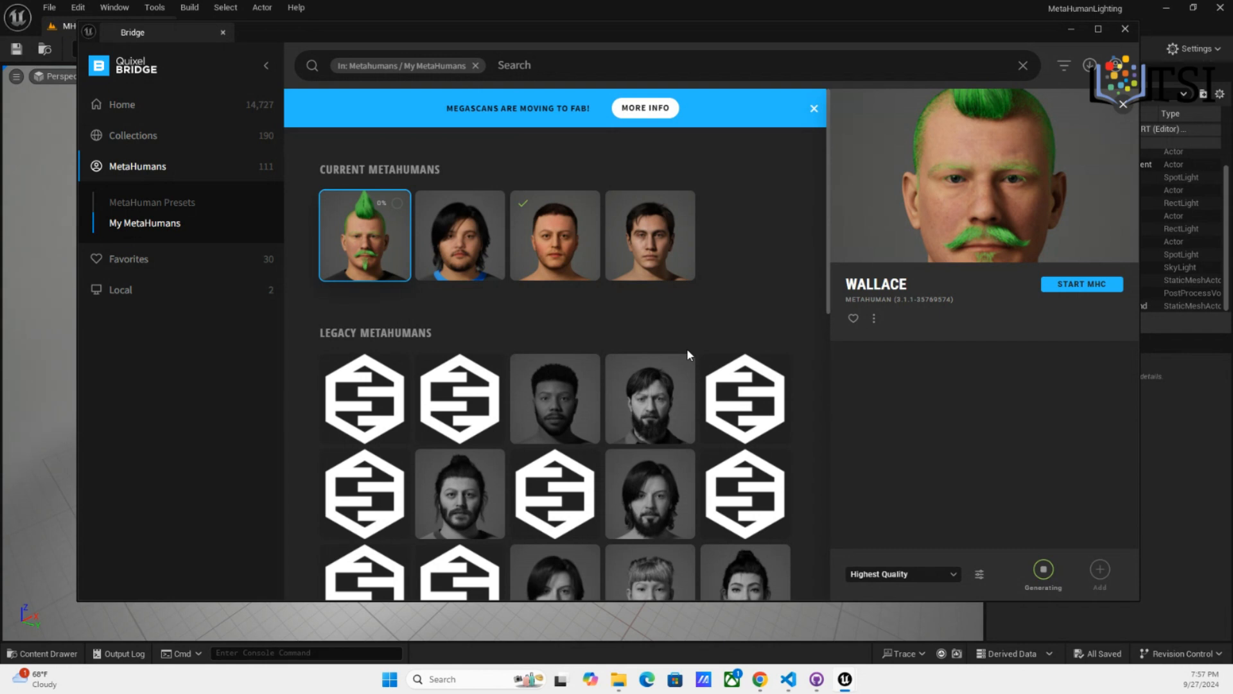
Check the context options available for the Wallace MetaHuman and the already downloaded nickmetahuman
left_click(550, 235)
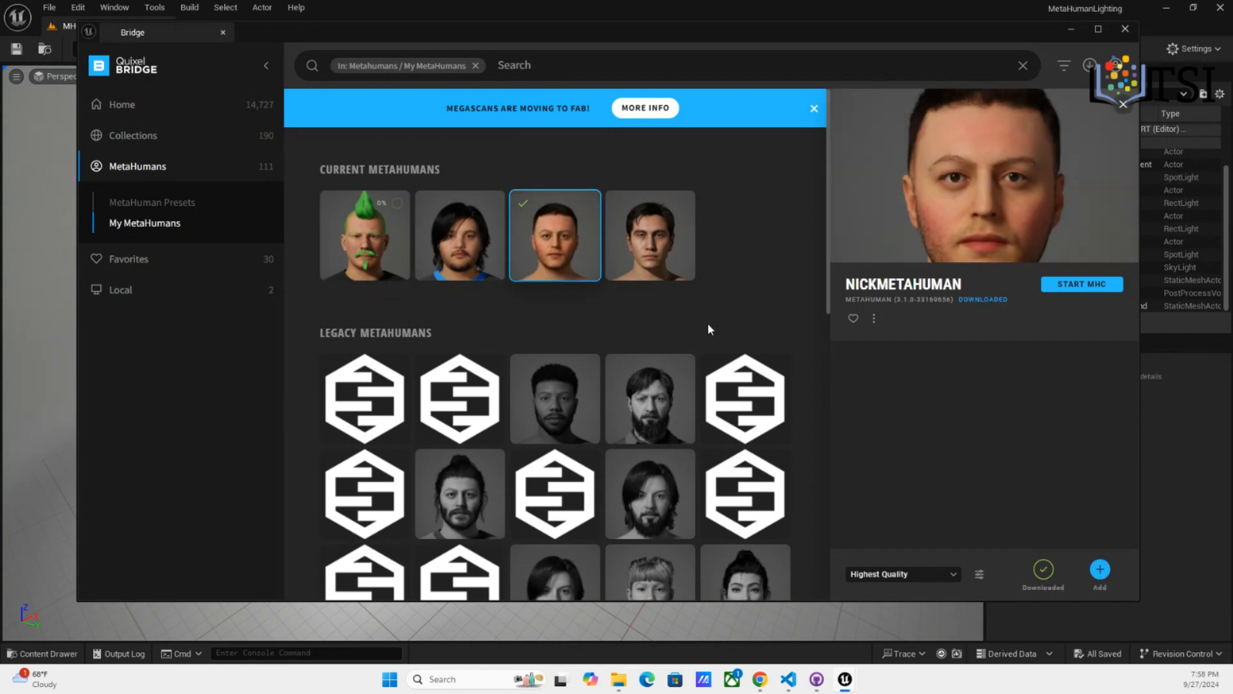
right_click(369, 240)
left_click(369, 240)
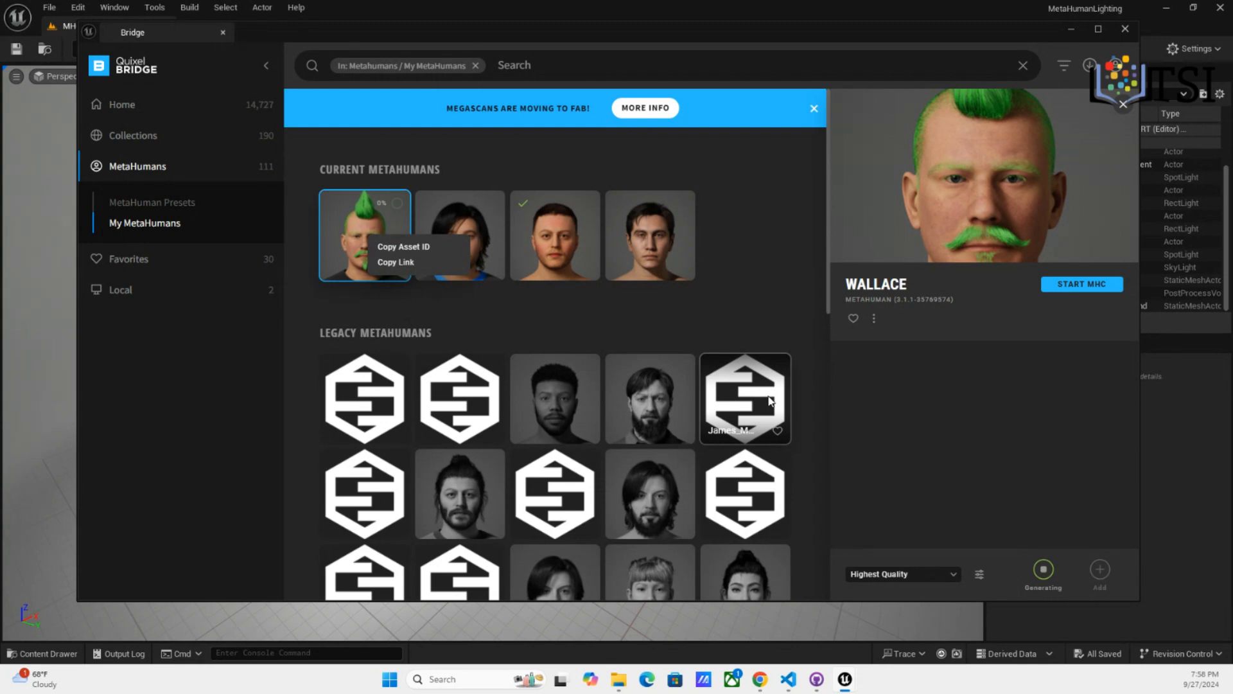
left_click(748, 275)
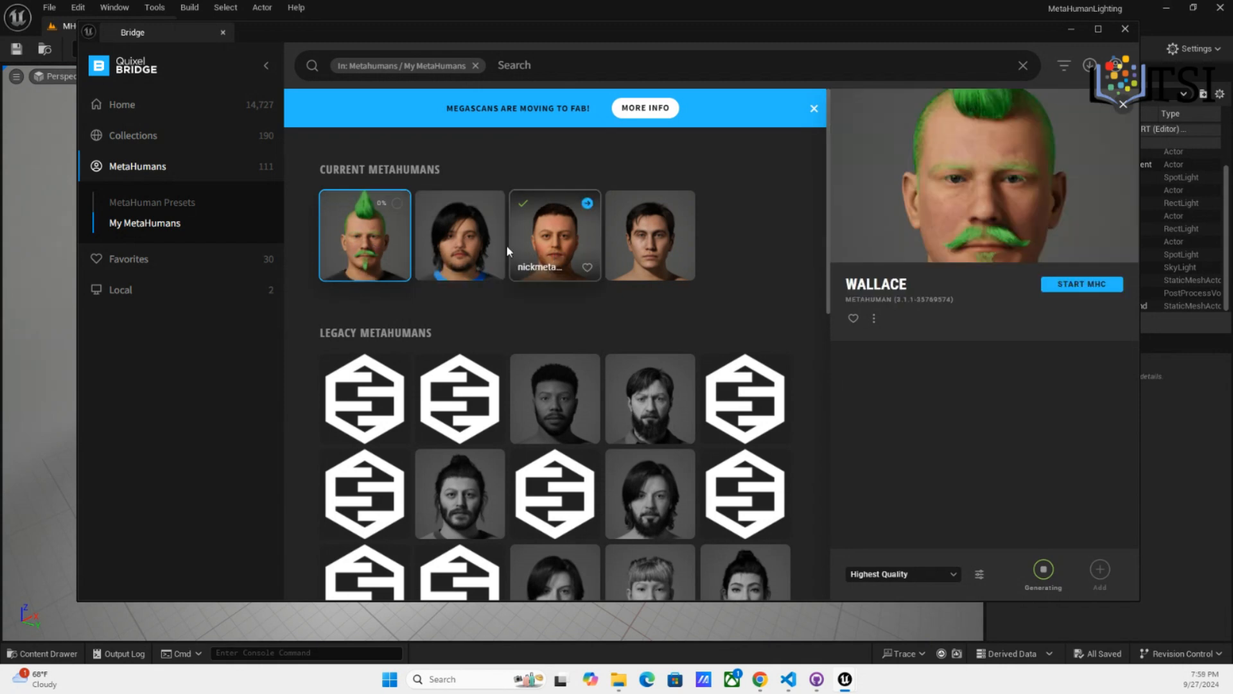
right_click(557, 239)
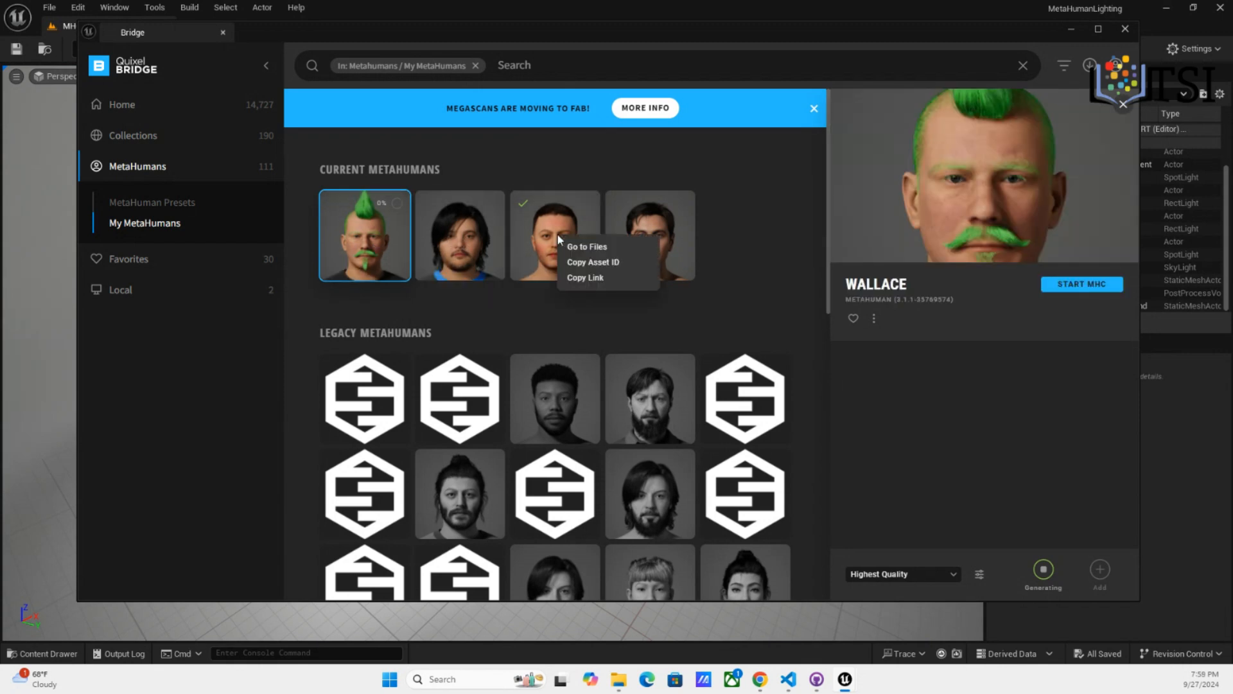
left_click(546, 240)
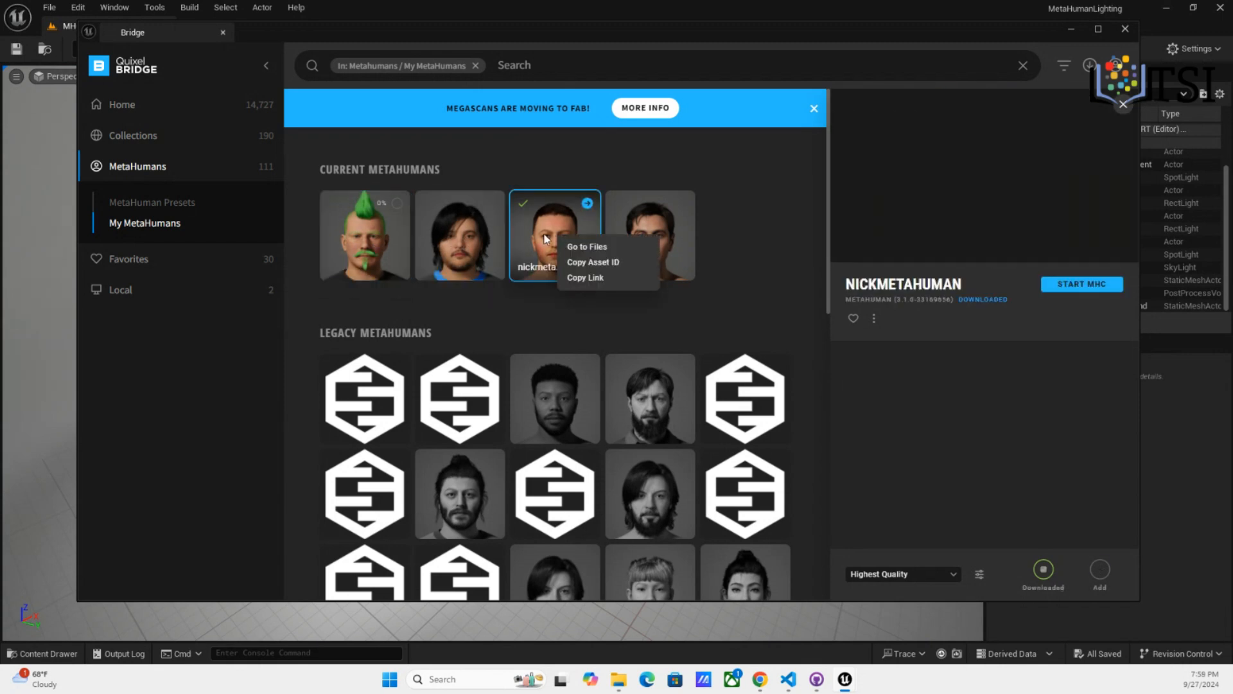
Minimise Bridge and place BP_nickmetahuman from the project content into the level at about X 10, Y -10, Z 0
left_click(1072, 29)
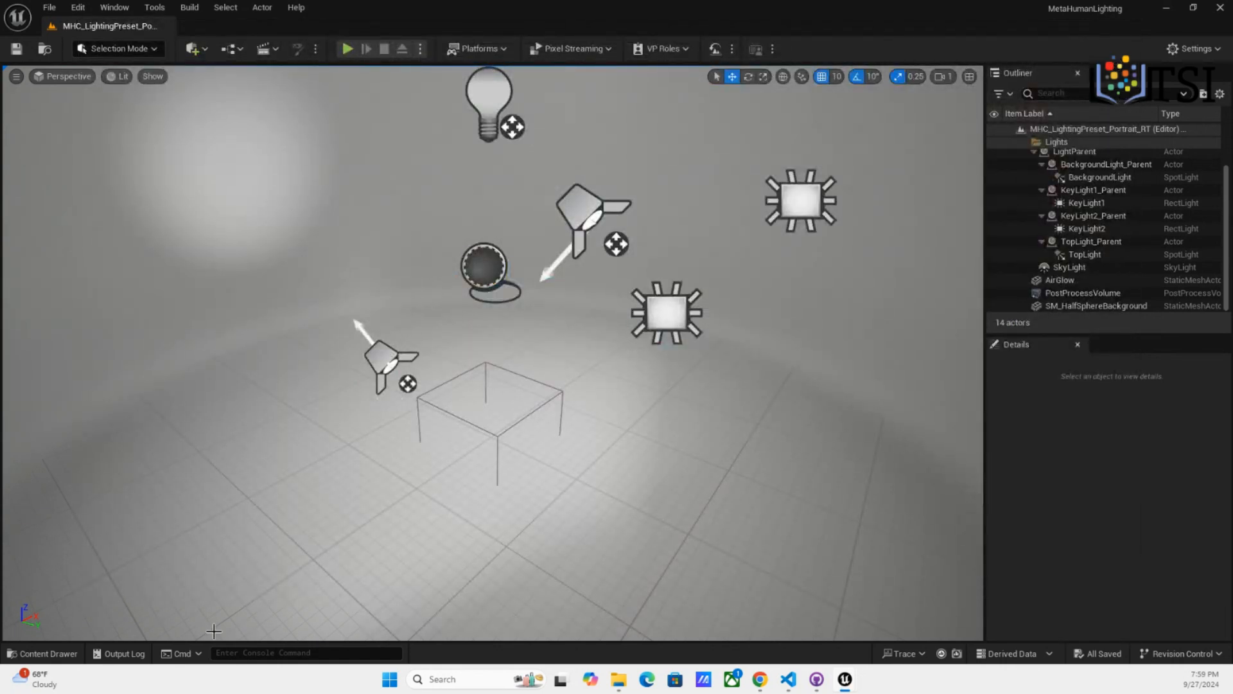
left_click(58, 653)
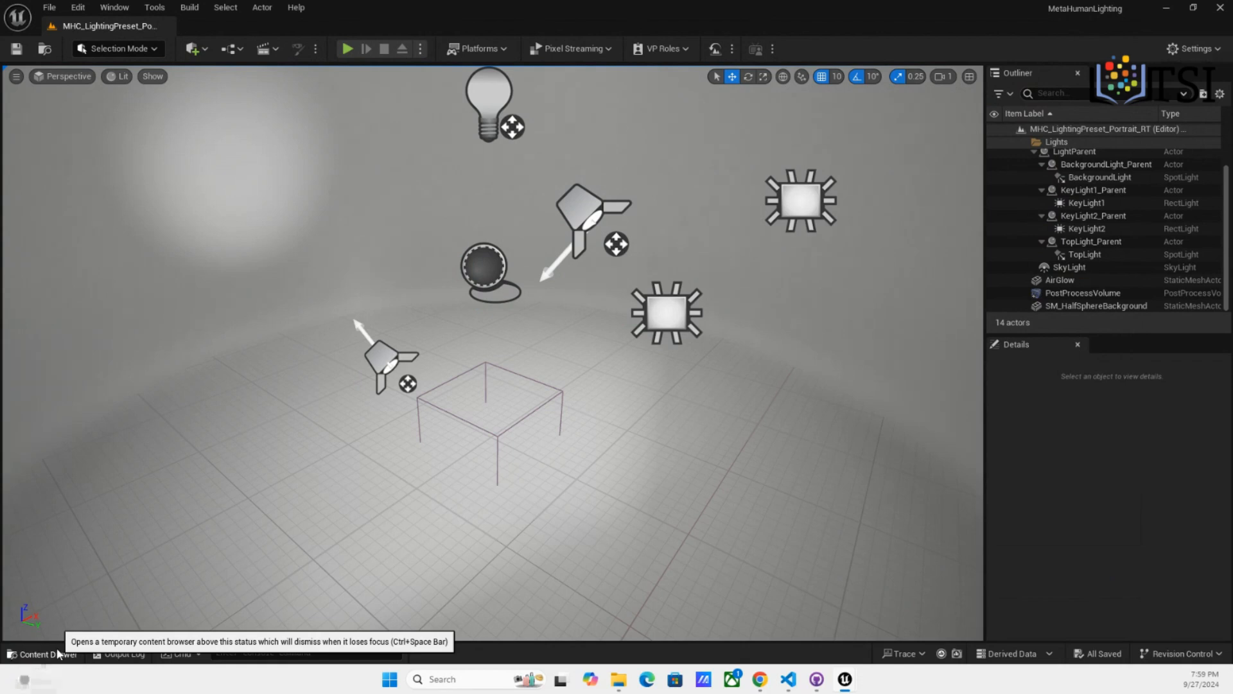
left_click(57, 653)
left_click_drag(738, 494, 519, 433)
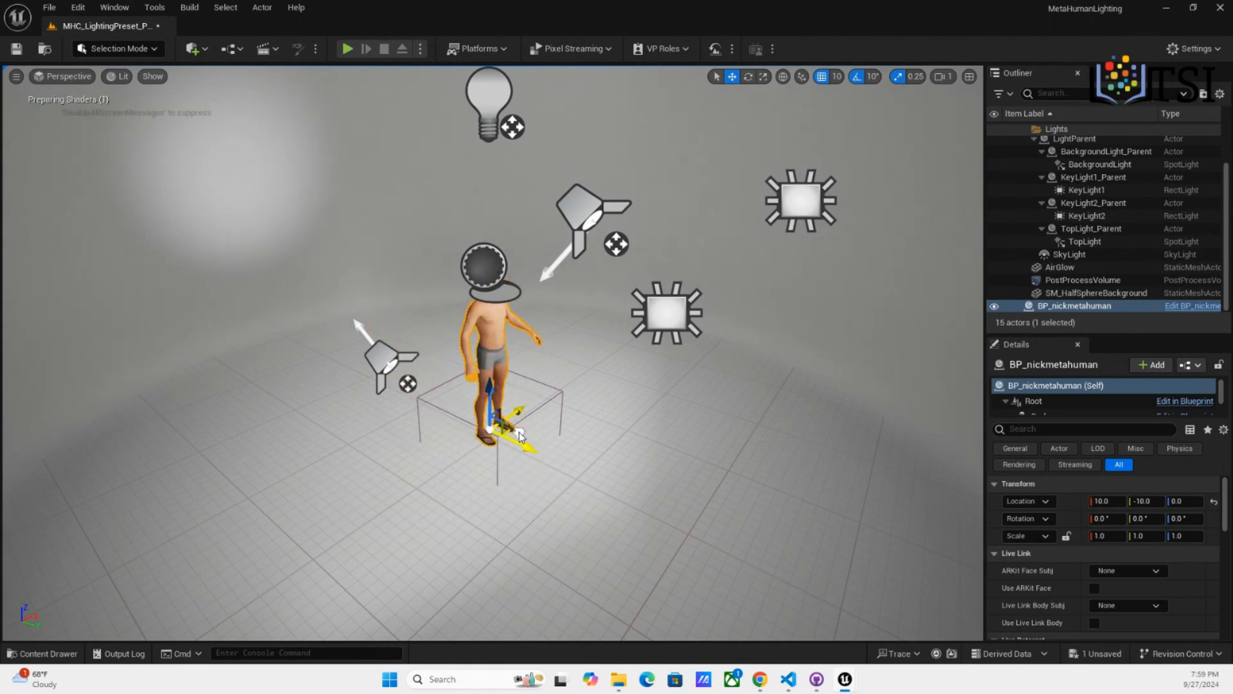
Turn off grid, rotation and scale snapping in the viewport
scroll(531, 372, "down", 5)
scroll(531, 372, "up", 6)
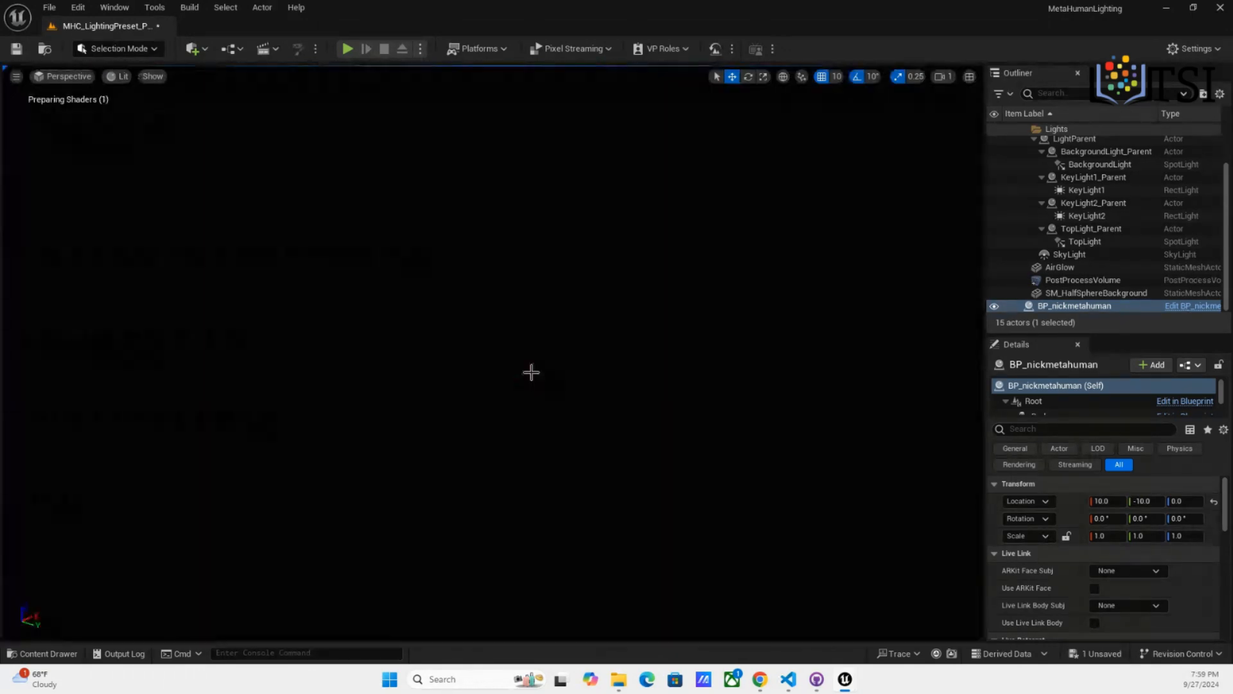
scroll(531, 372, "down", 4)
scroll(531, 372, "up", 3)
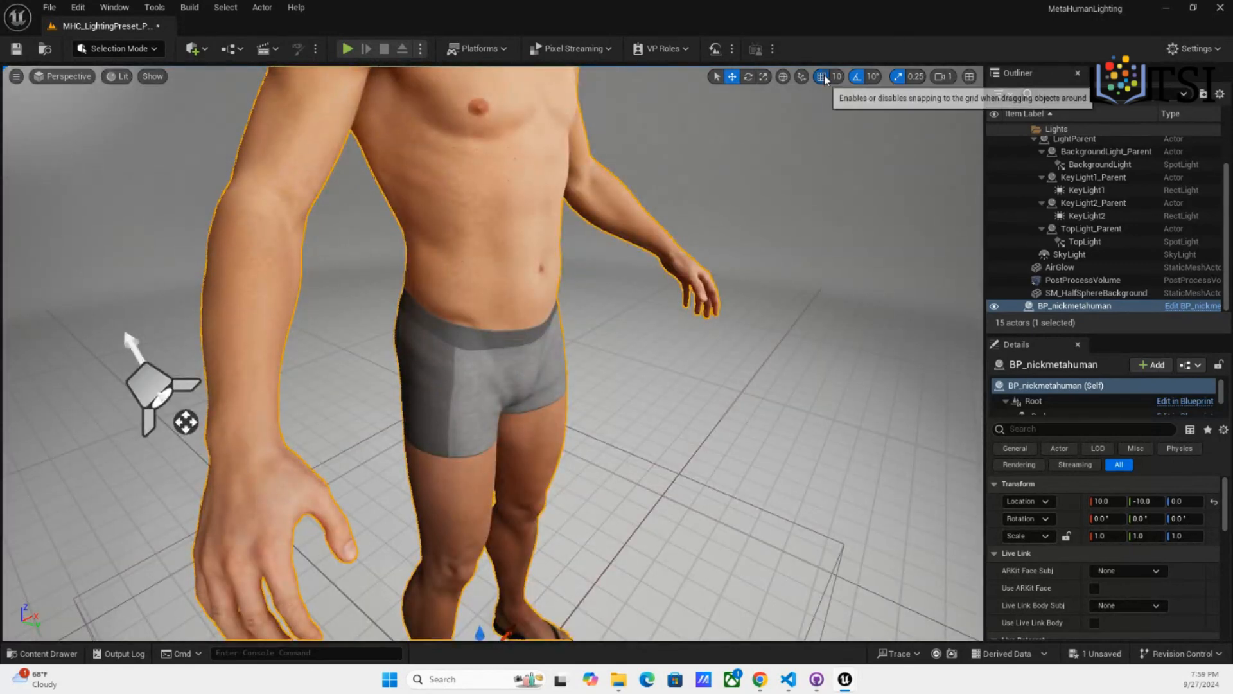
left_click(900, 77)
scroll(626, 233, "down", 10)
scroll(627, 233, "up", 10)
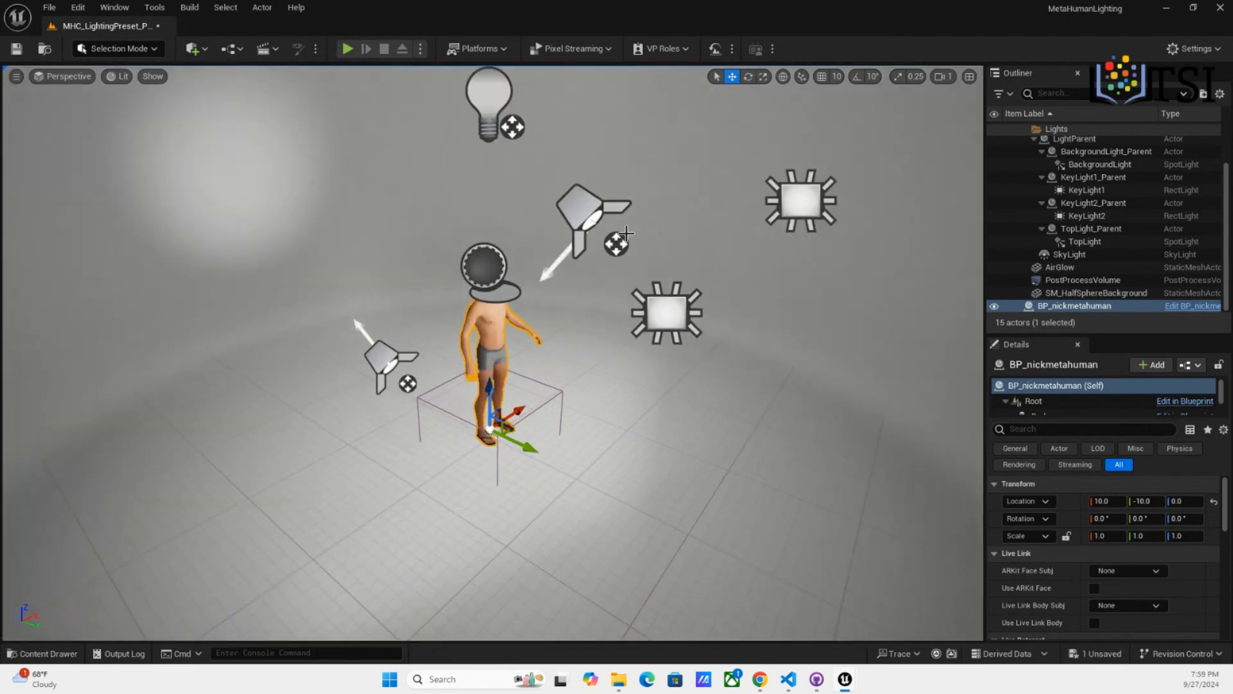
Set the snap increments to 5 for the grid, 5° for rotation and 1 for scale
left_click(836, 77)
left_click(853, 125)
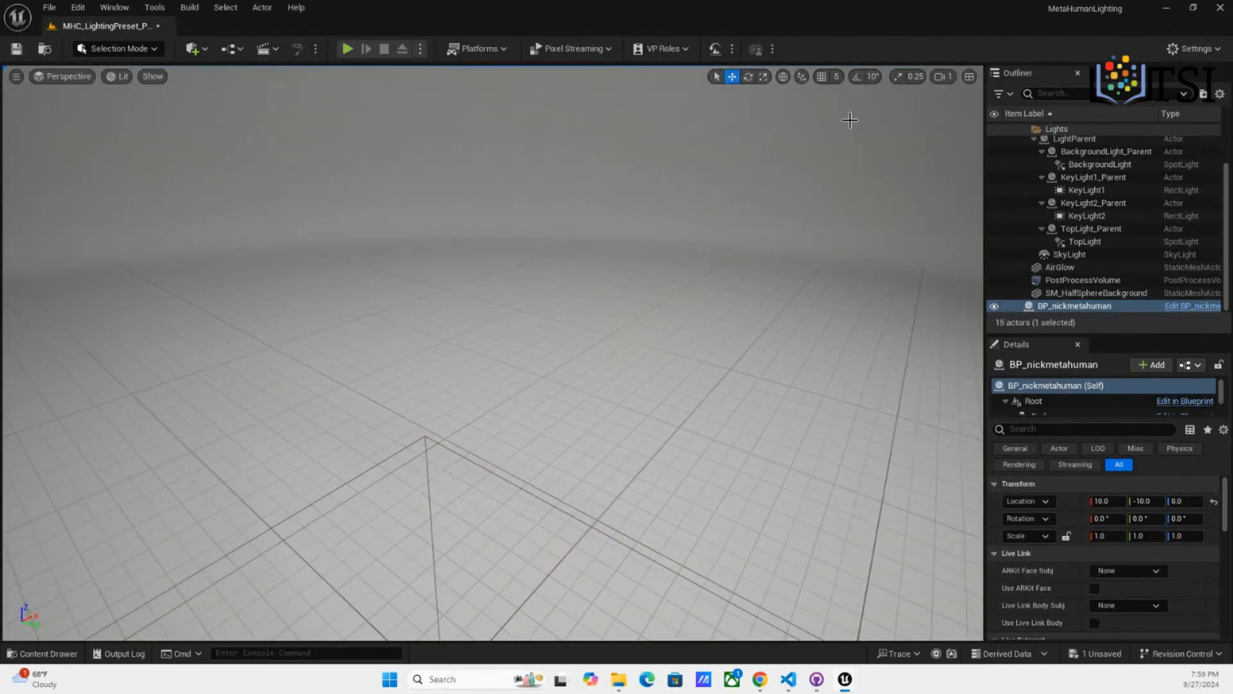
left_click(875, 77)
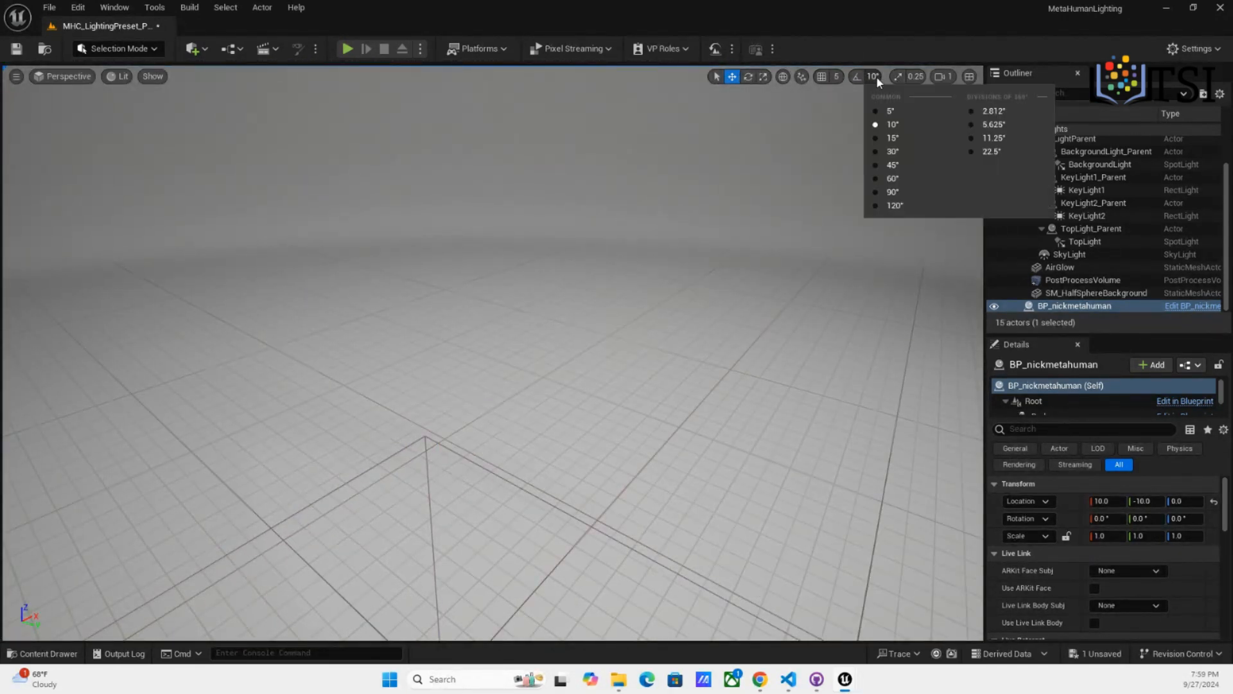
left_click(894, 110)
left_click(917, 77)
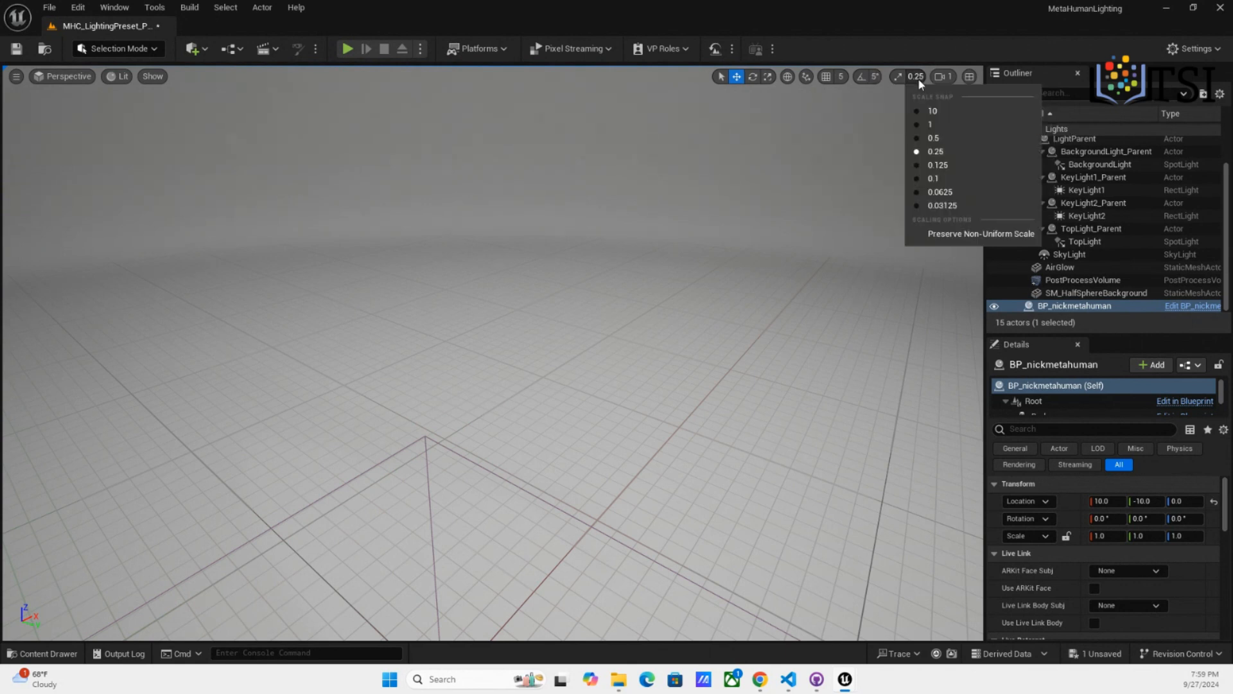
left_click(933, 125)
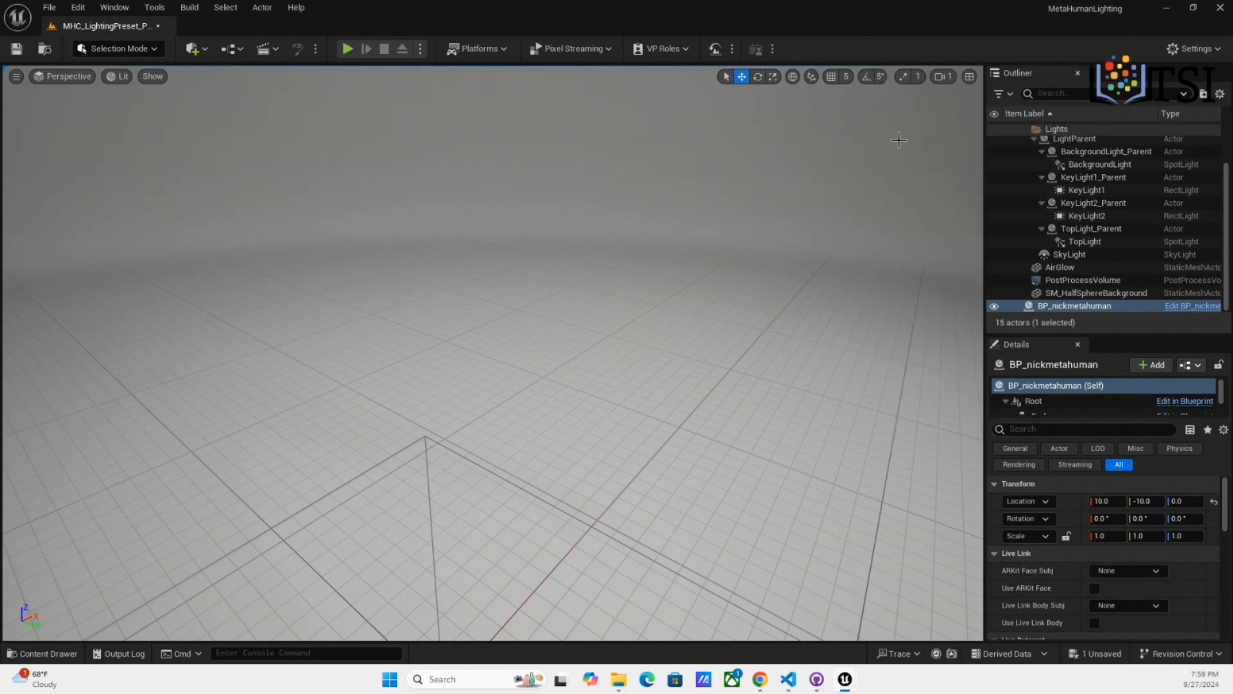
Set the viewport camera speed to 0.33 and frame the MetaHuman's body
left_click(945, 76)
left_click_drag(842, 106, 820, 107)
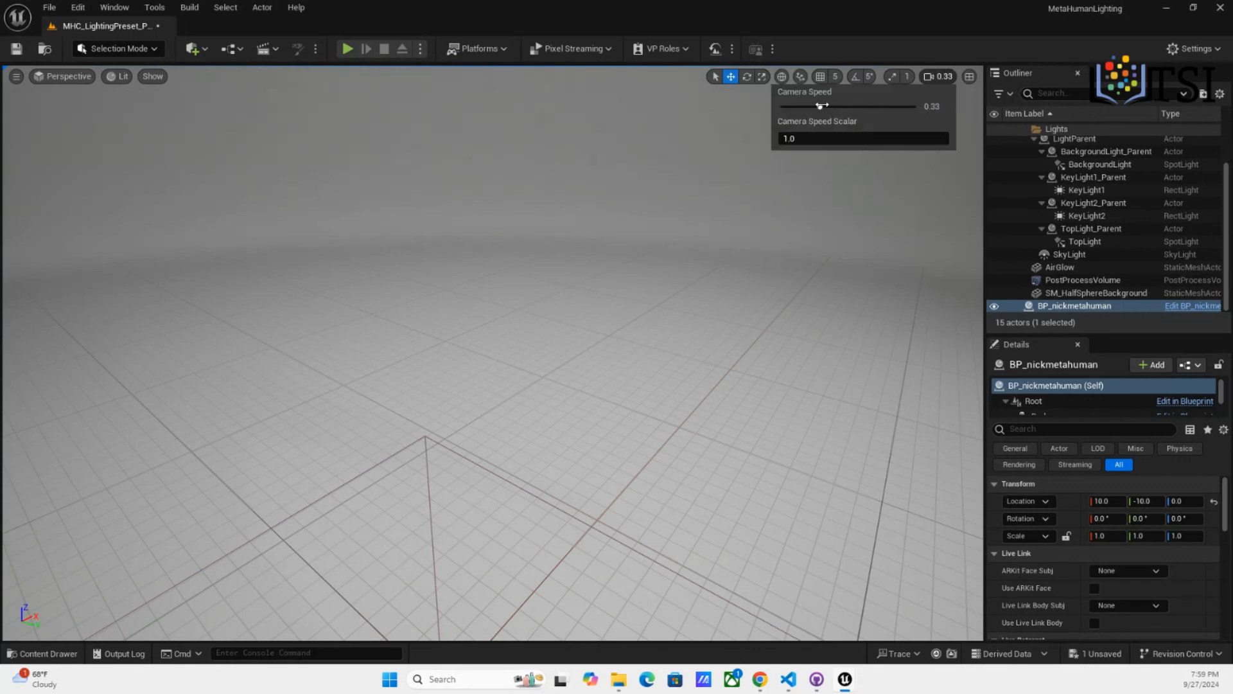
scroll(675, 278, "up", 3)
scroll(676, 278, "down", 10)
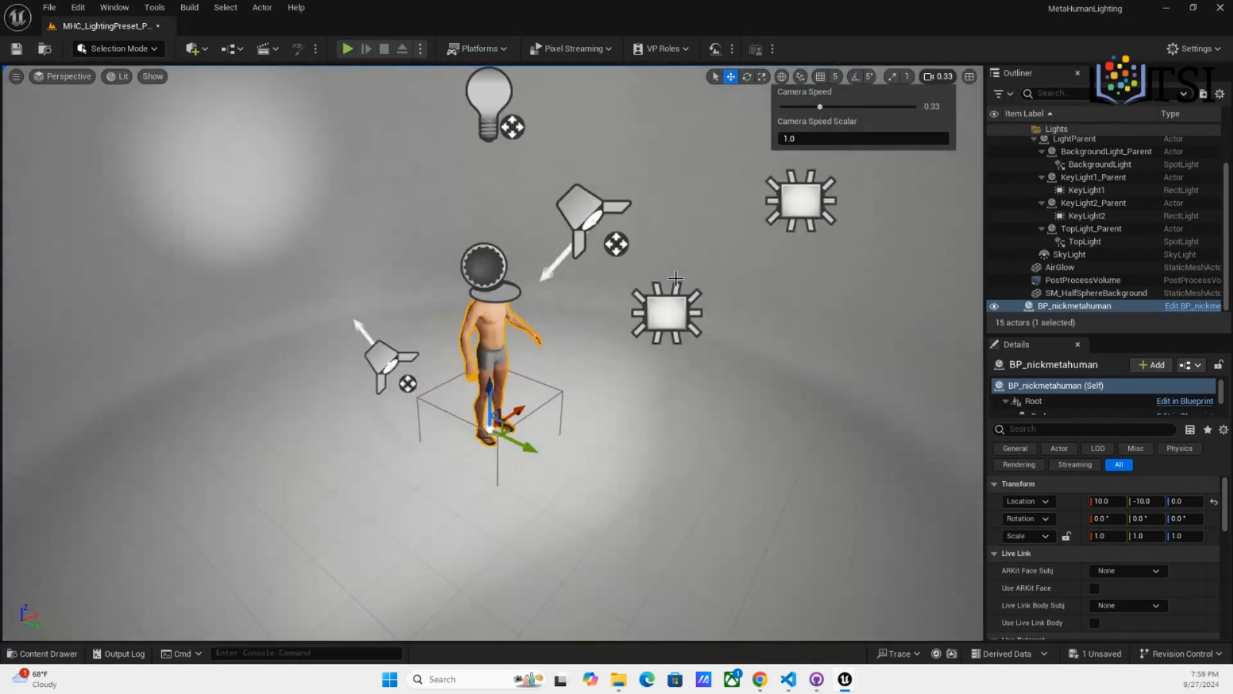
scroll(676, 278, "up", 5)
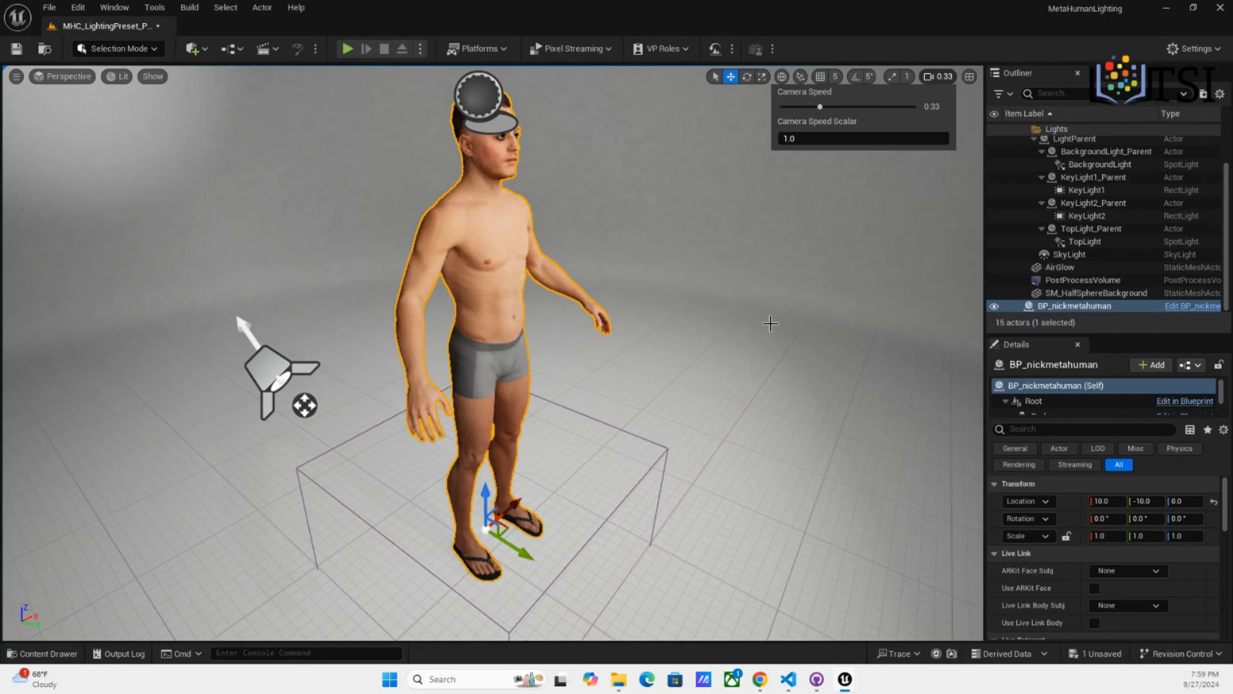
right_click_drag(770, 322, 779, 298)
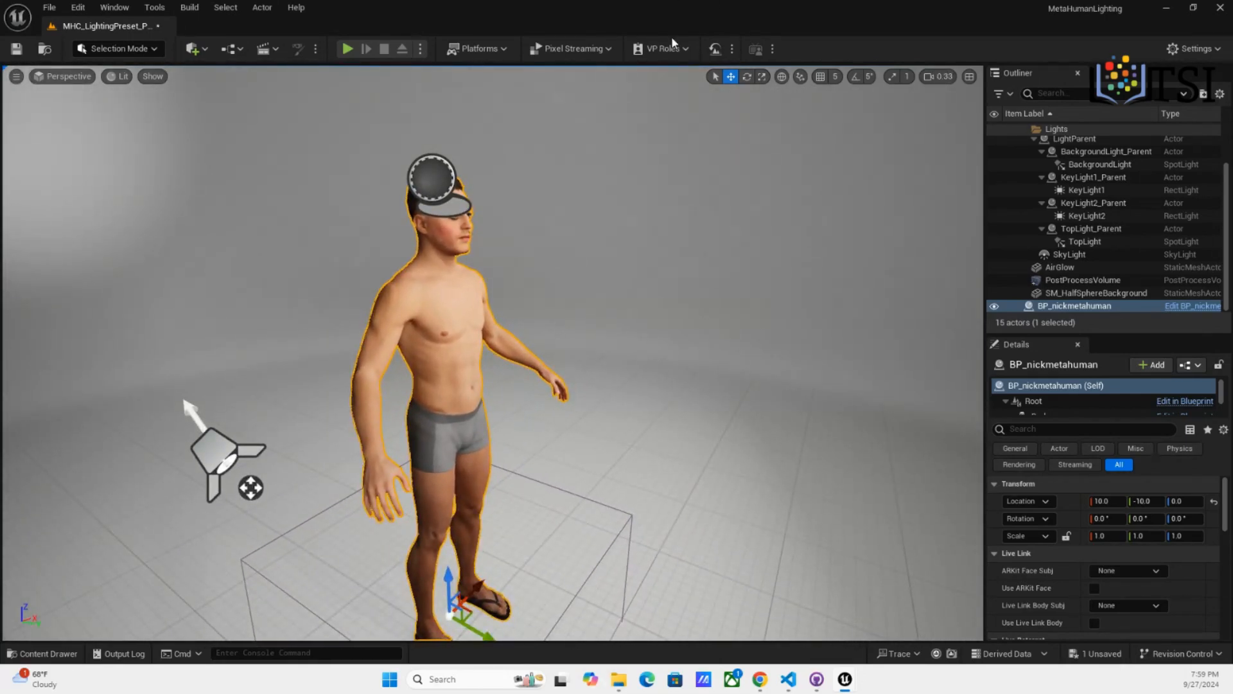
left_click(390, 679)
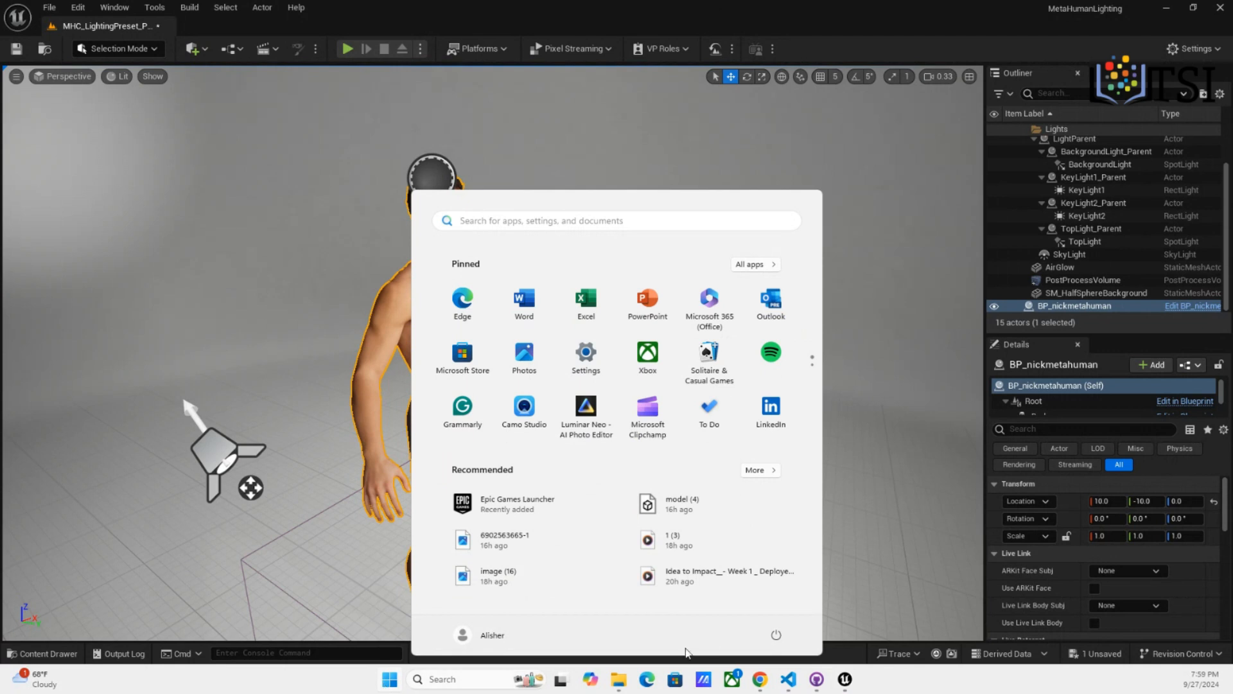
left_click(885, 358)
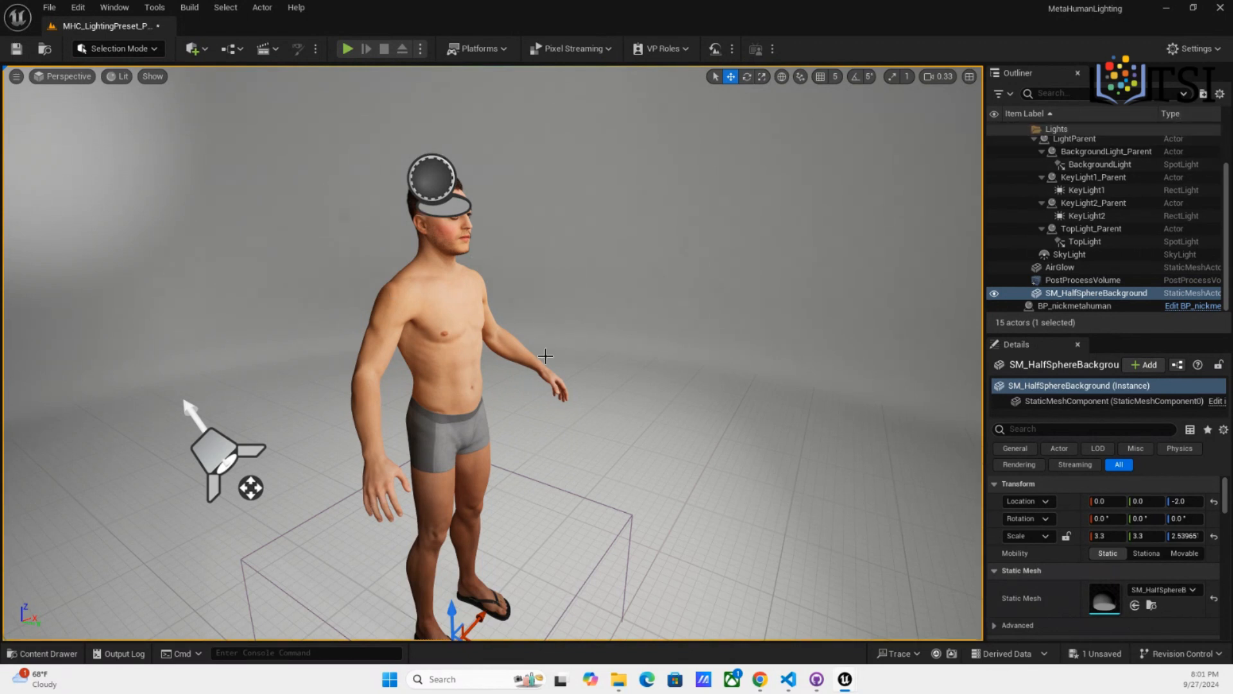
Frame the MetaHuman's face from the front, select BP_nickmetahuman and look through its actor properties
middle_click_drag(547, 340, 499, 364)
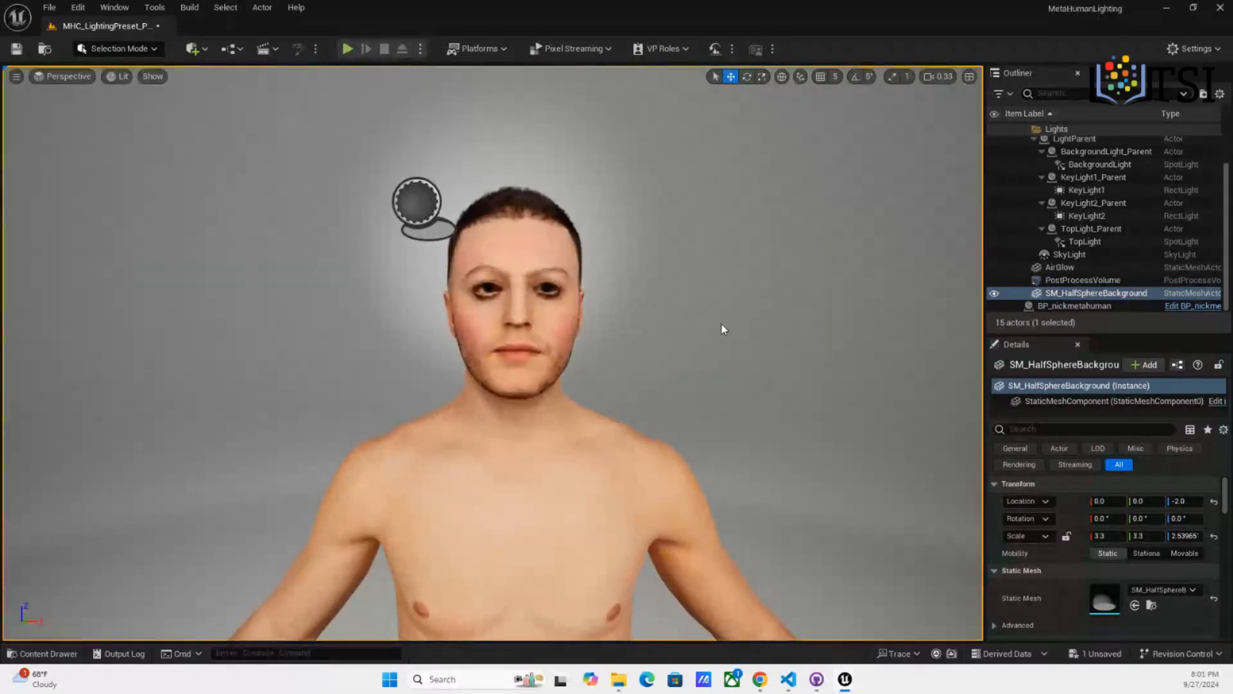
scroll(722, 323, "up", 5)
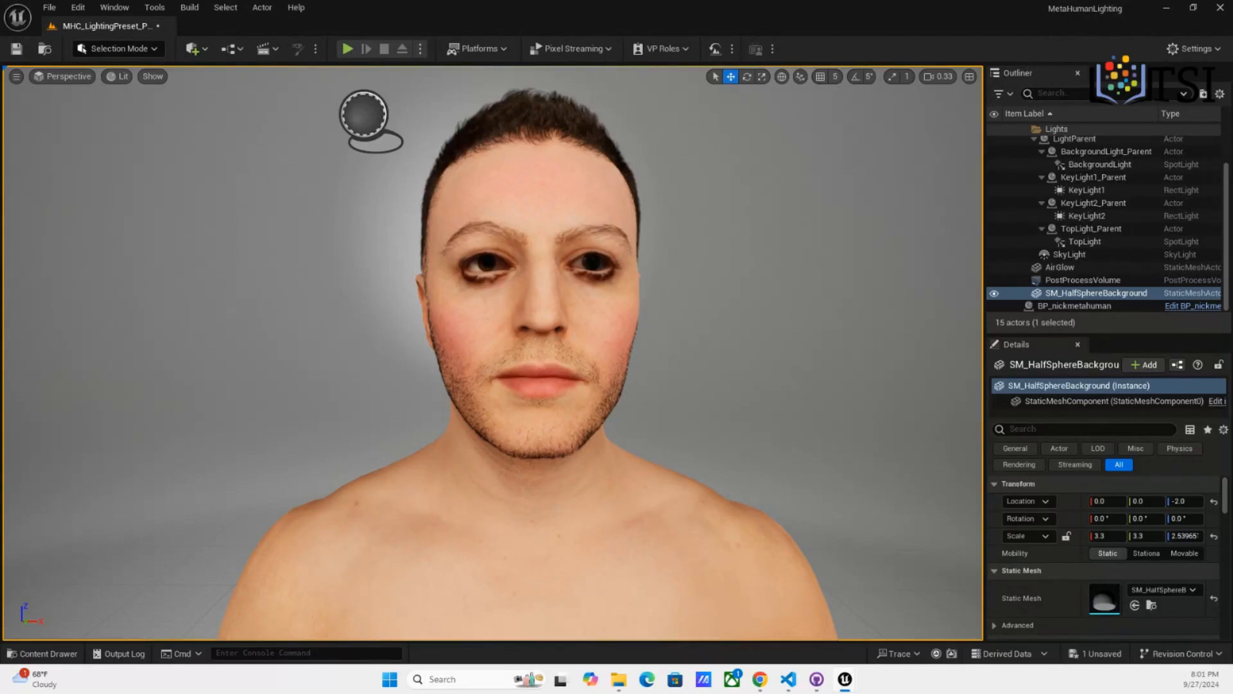
left_click(536, 347)
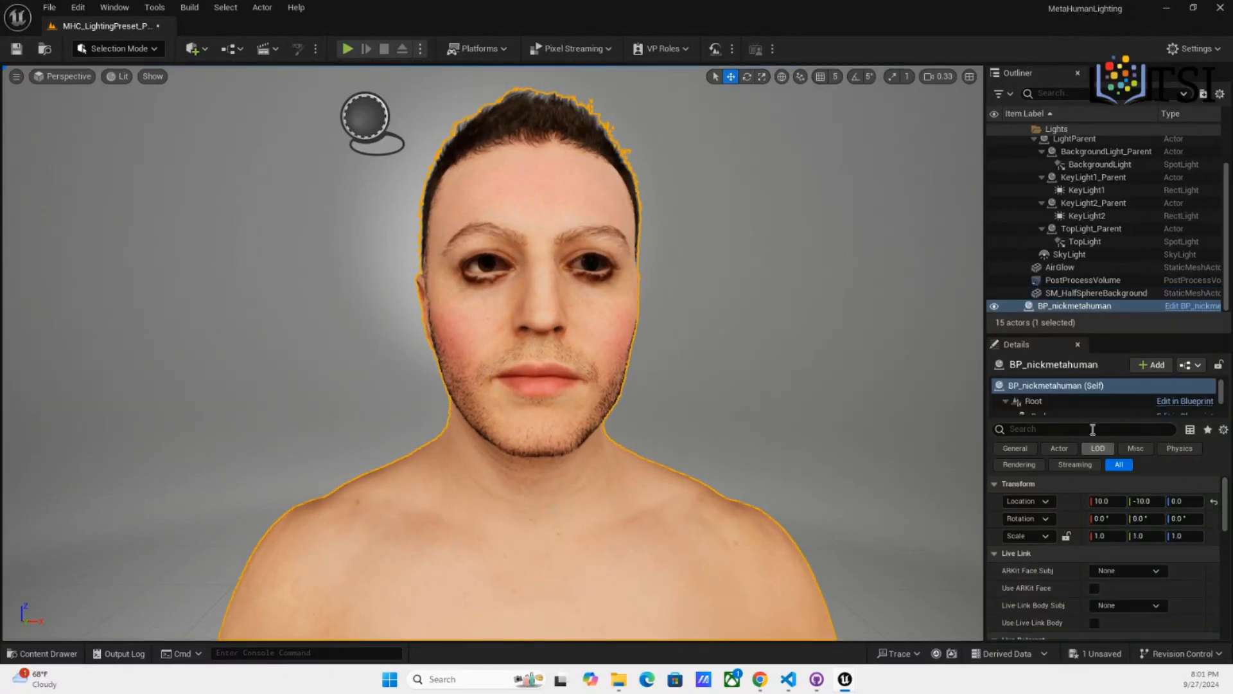
scroll(1068, 557, "down", 10)
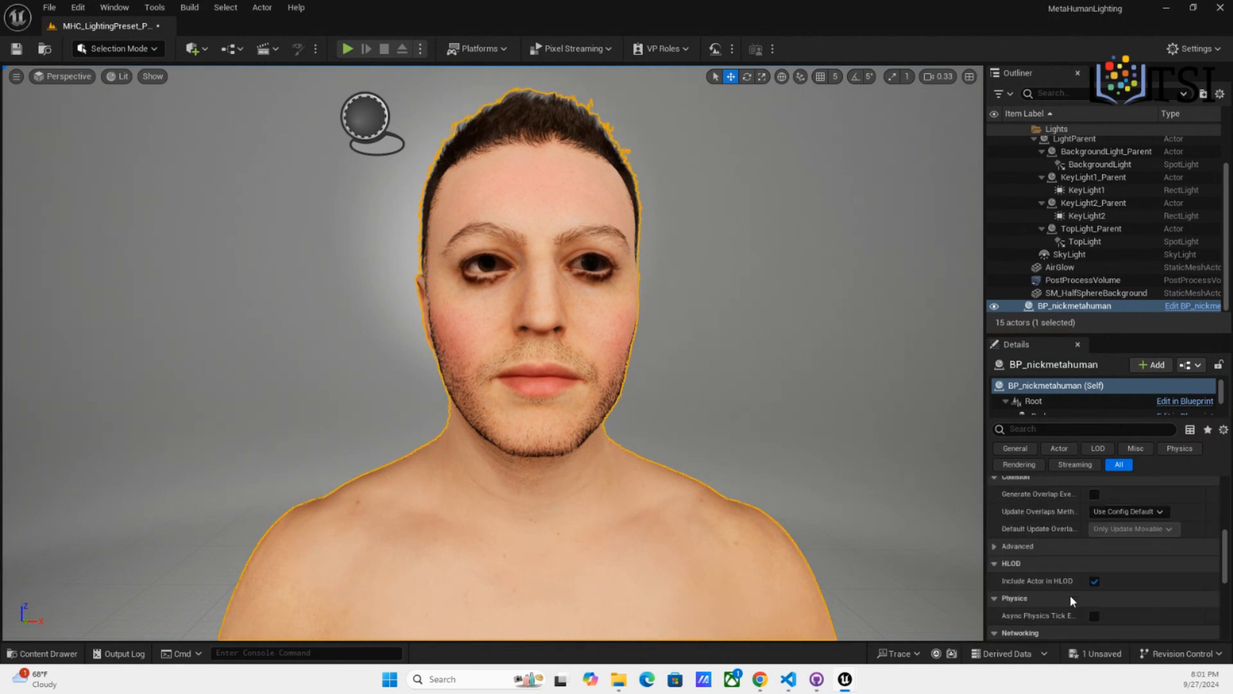
scroll(1079, 598, "down", 4)
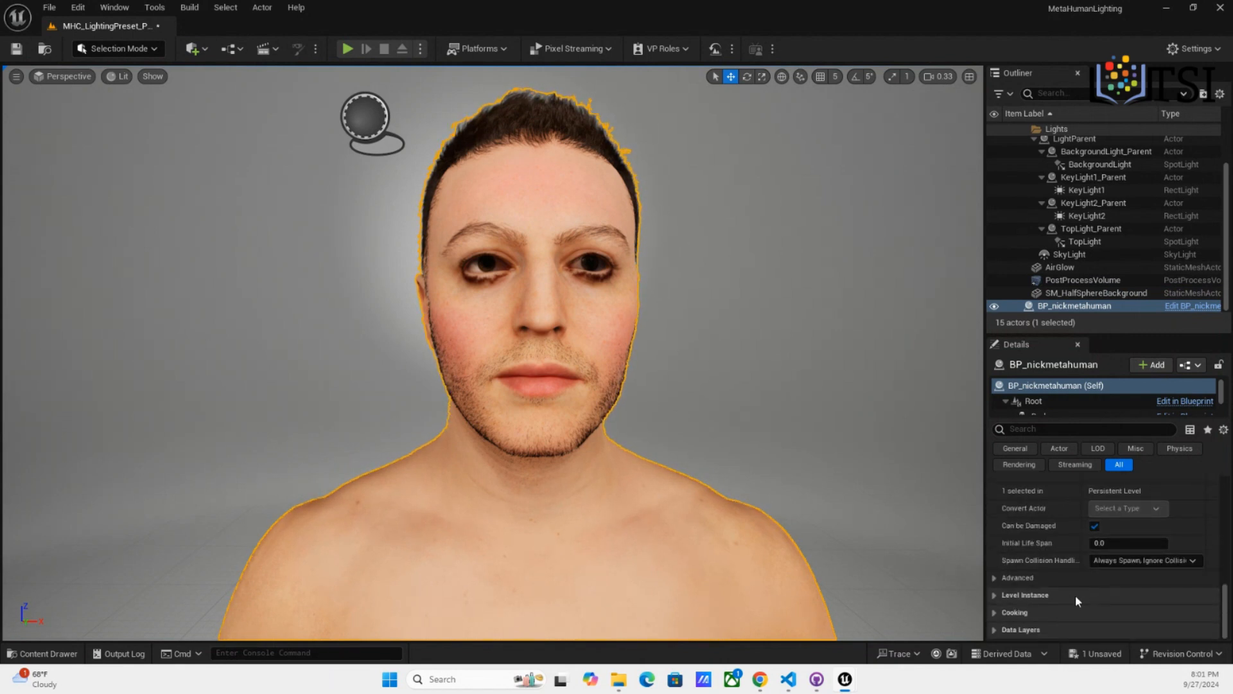
scroll(1115, 609, "up", 4)
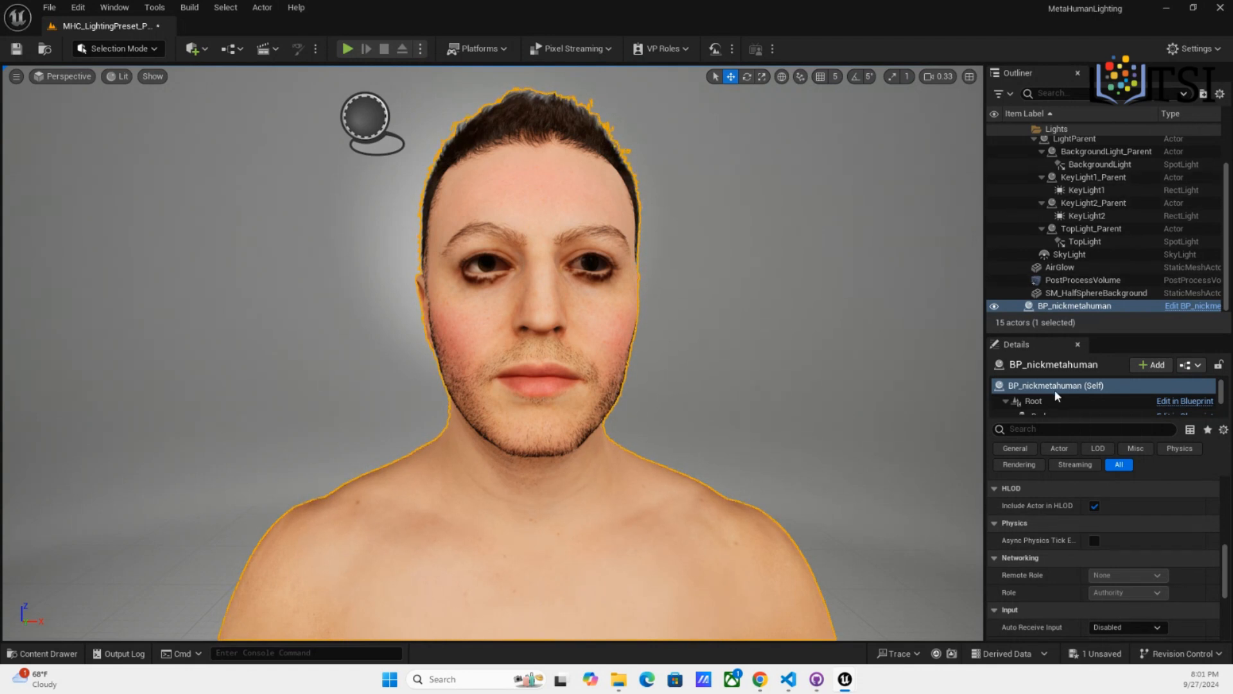
scroll(1088, 578, "up", 4)
scroll(1090, 581, "up", 2)
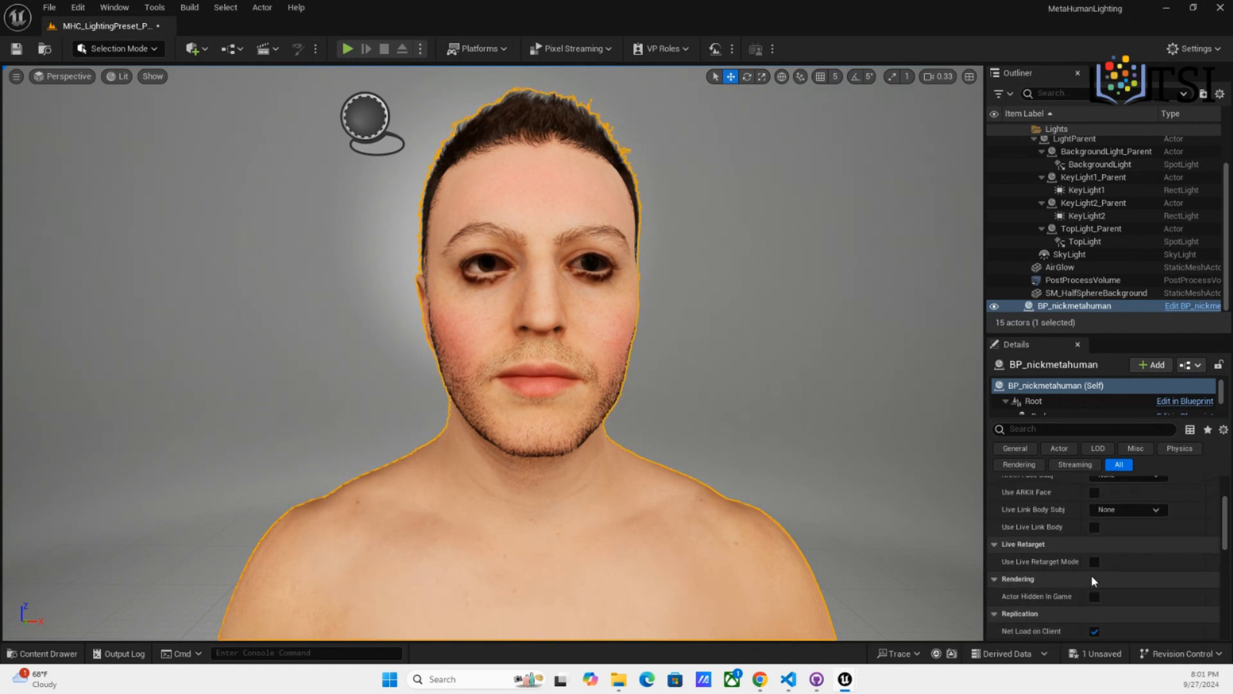
left_click(67, 77)
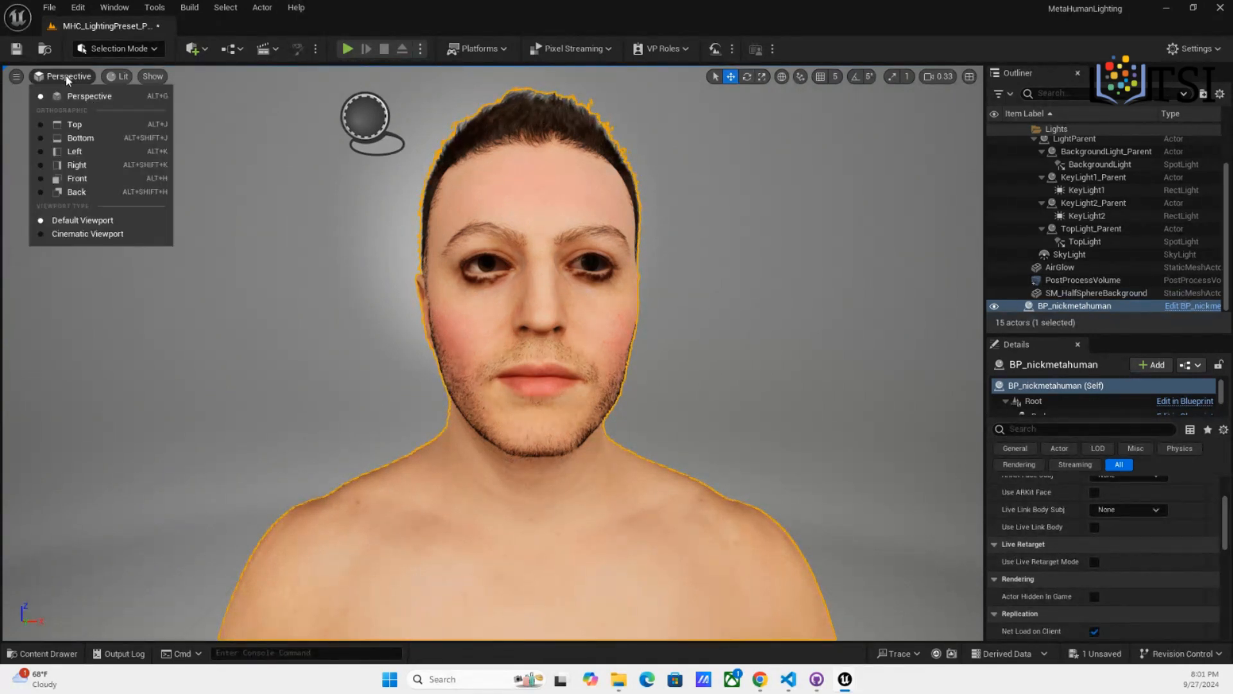
left_click(16, 76)
left_click(16, 77)
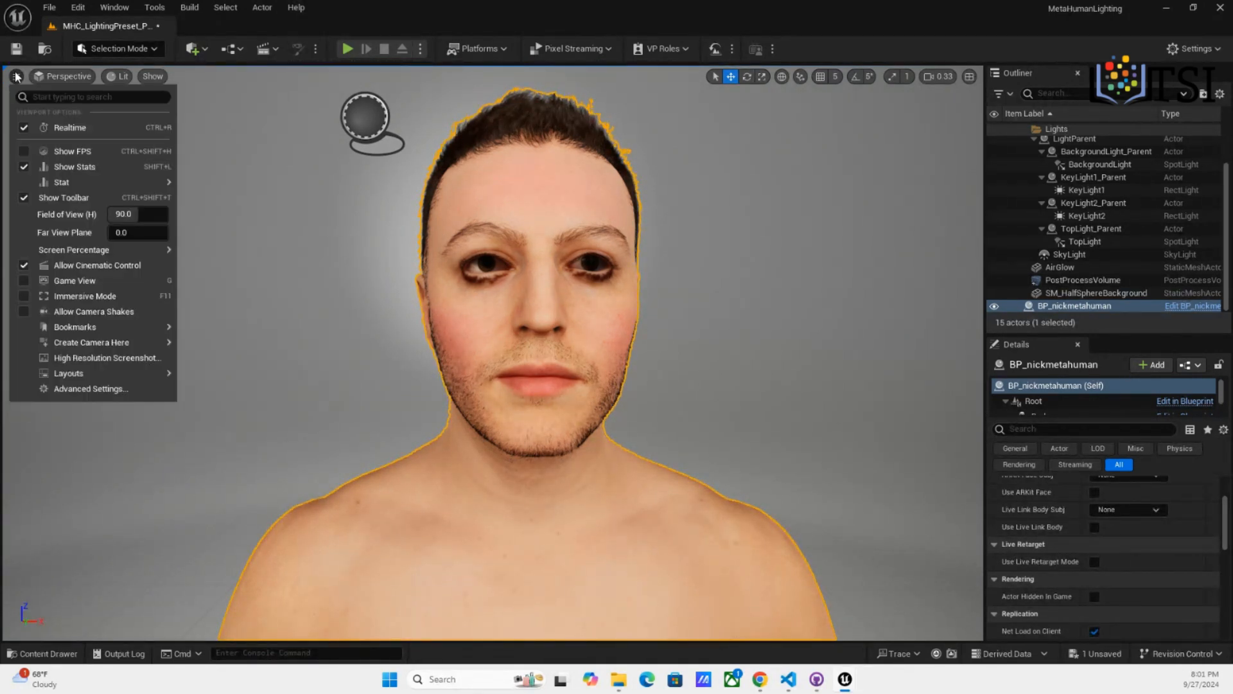
left_click(16, 77)
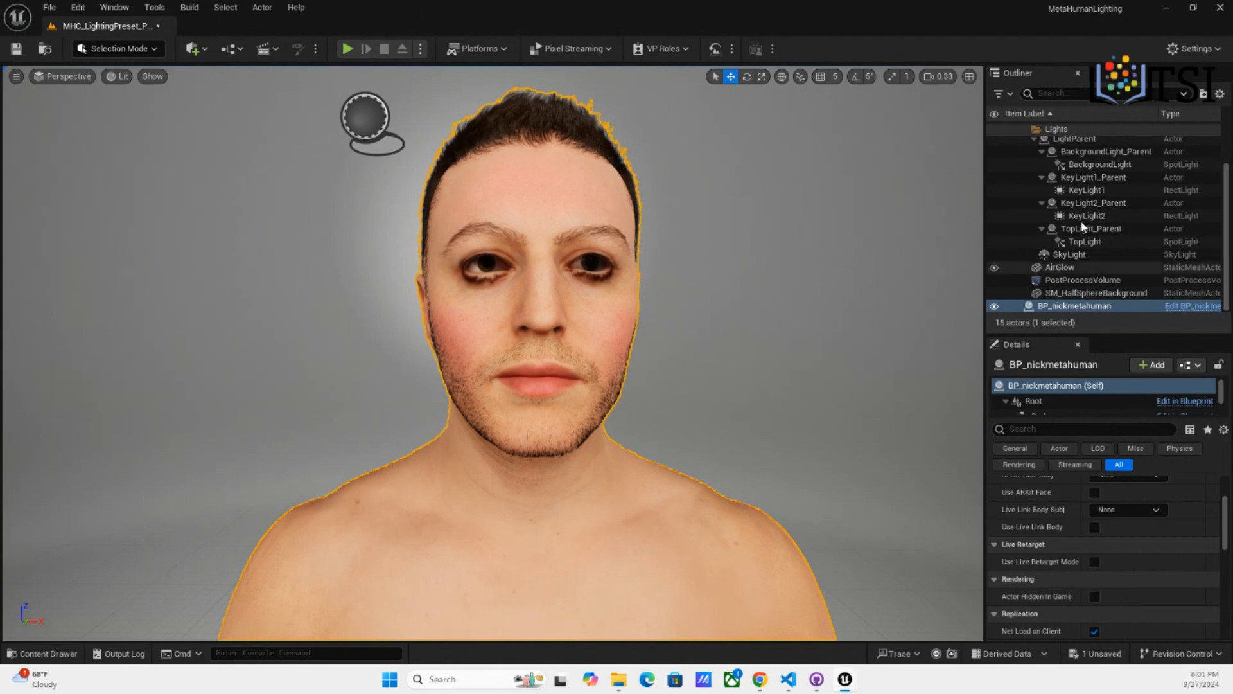
scroll(735, 352, "down", 4)
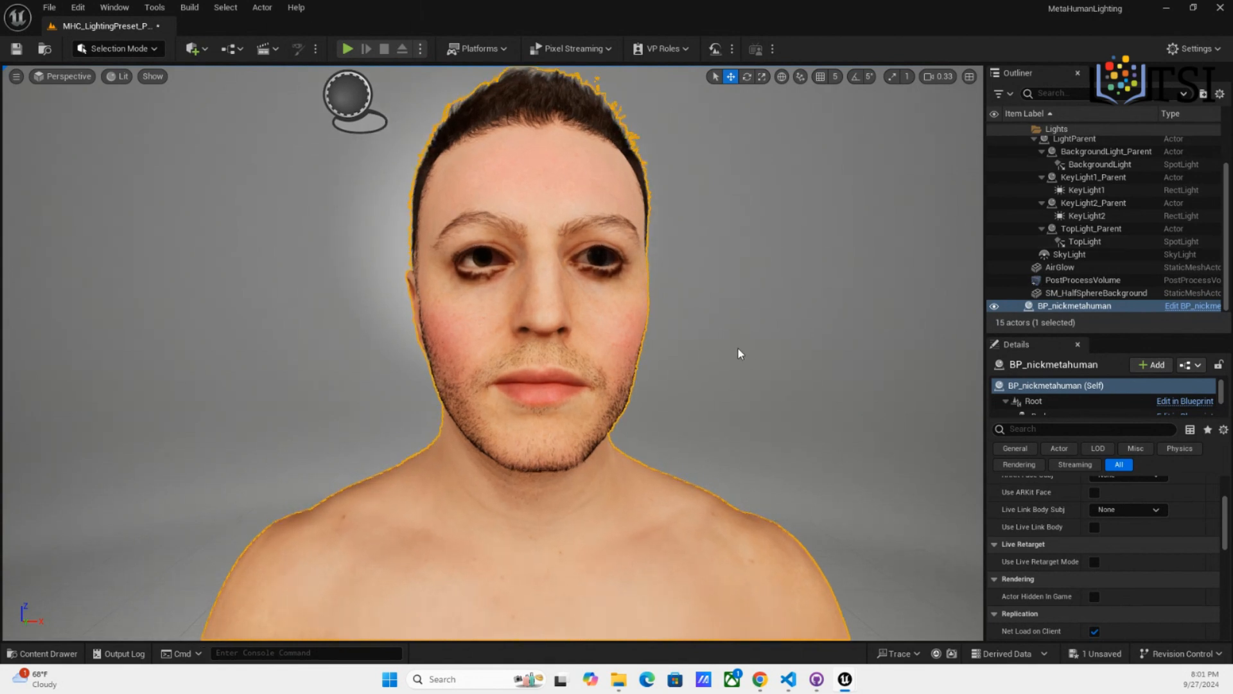
middle_click_drag(711, 358, 711, 359)
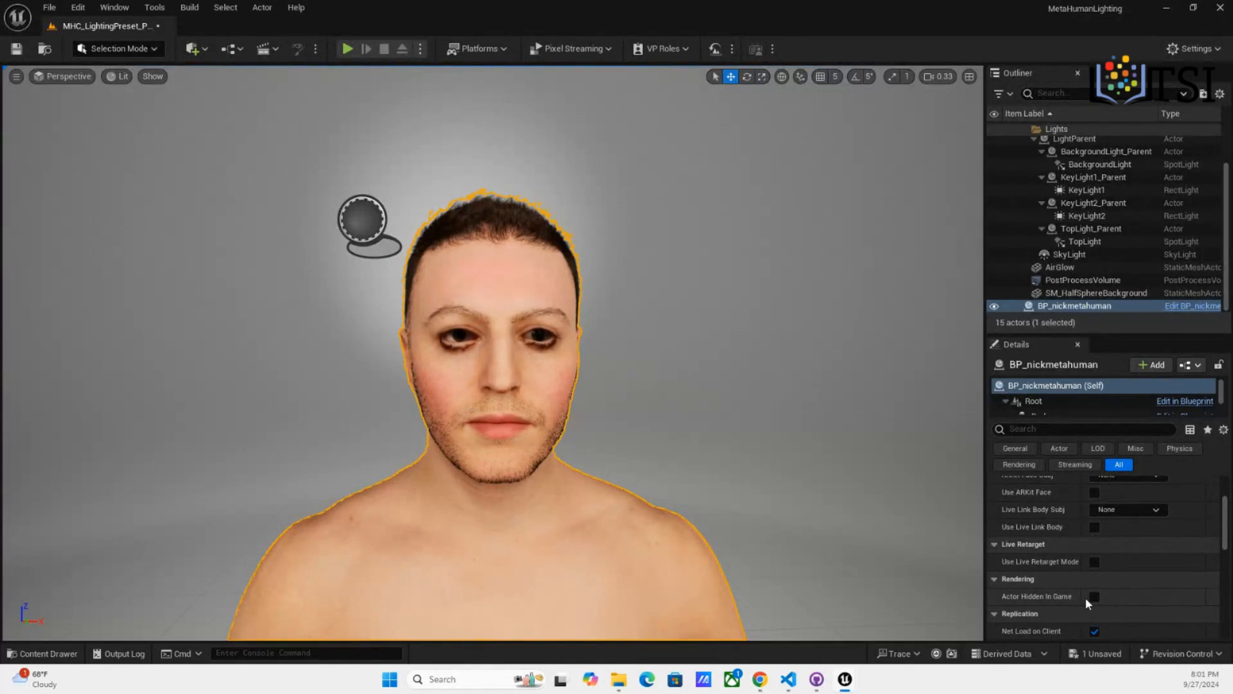
Reveal the component hierarchy of BP_nickmetahuman and select its Face component
scroll(1086, 599, "up", 3)
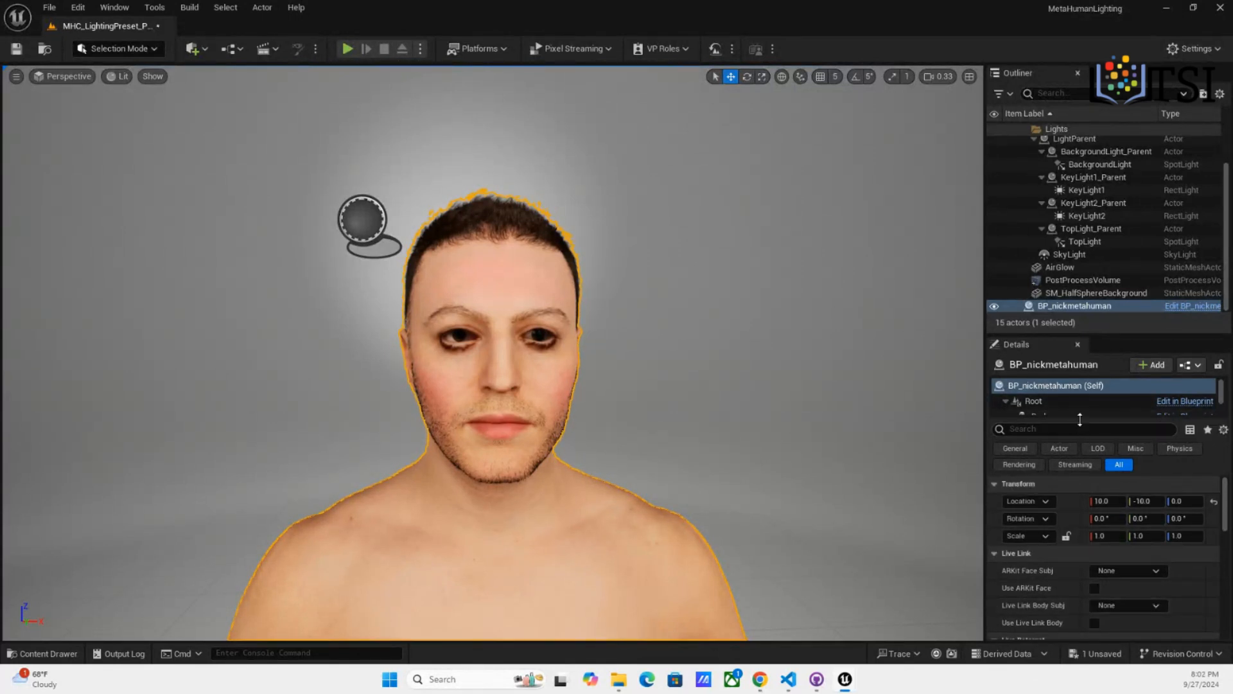
left_click_drag(1079, 419, 1082, 489)
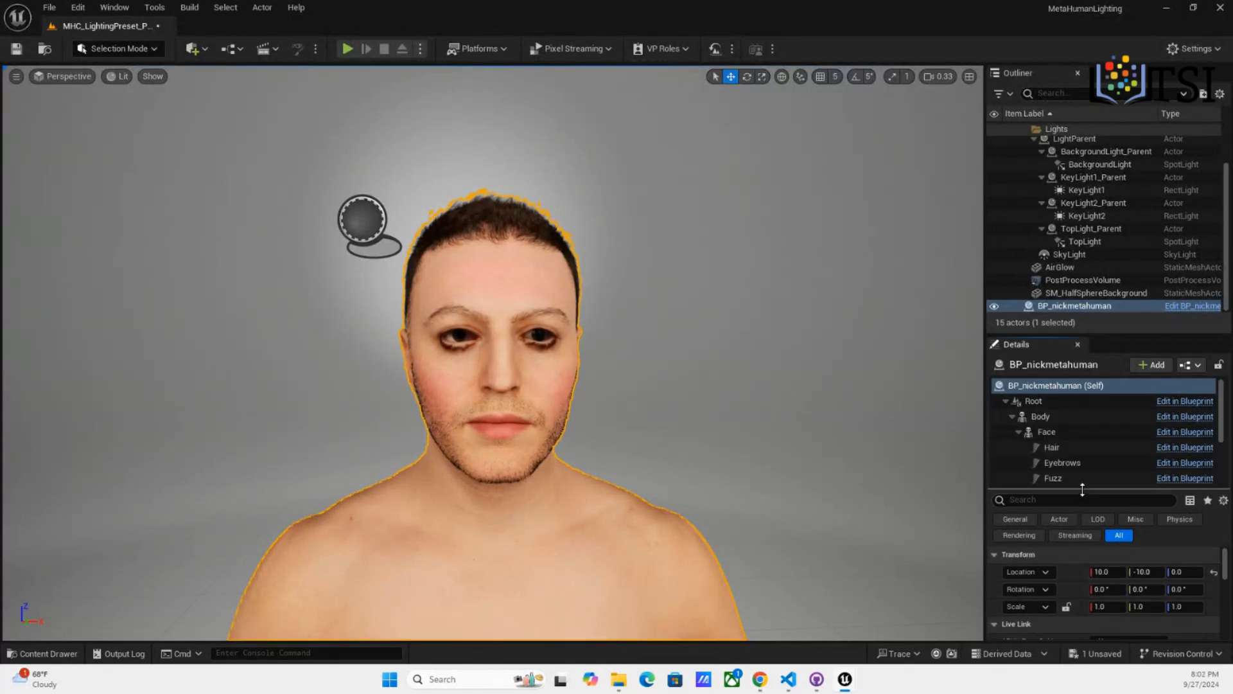
left_click(1054, 430)
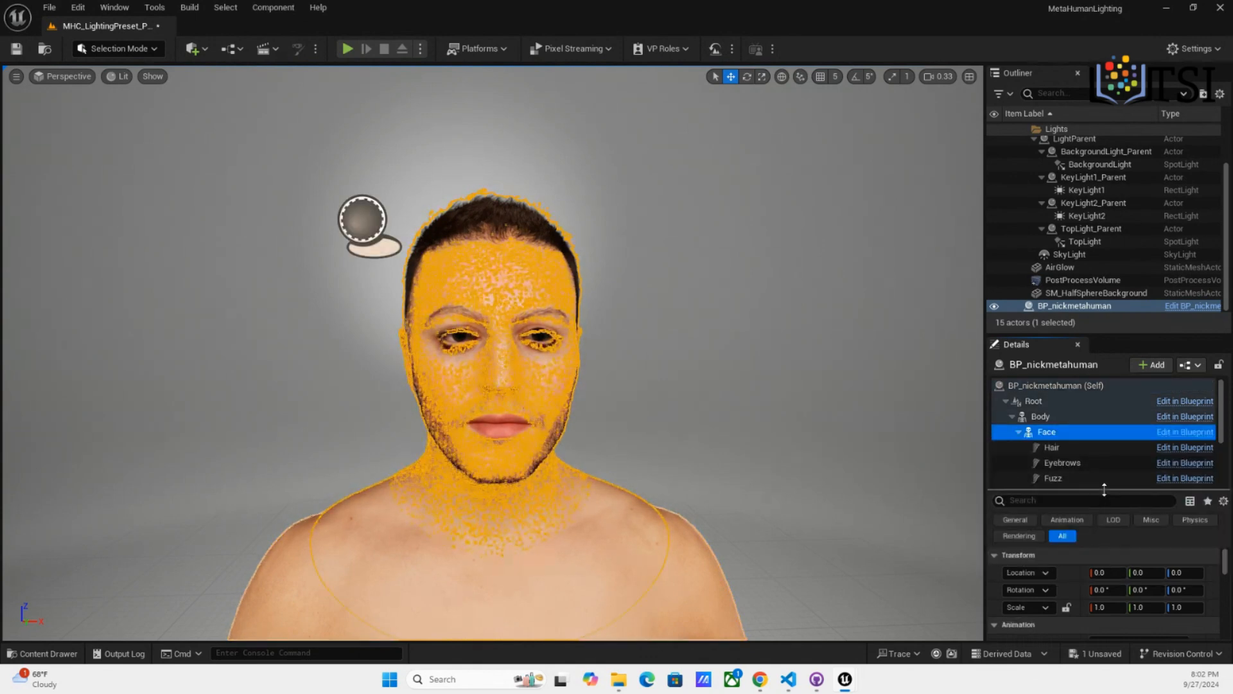
left_click_drag(1102, 491, 1103, 401)
Set the Face component's Forced Lod Model to 0 in its advanced Level of Detail properties
scroll(1077, 561, "down", 10)
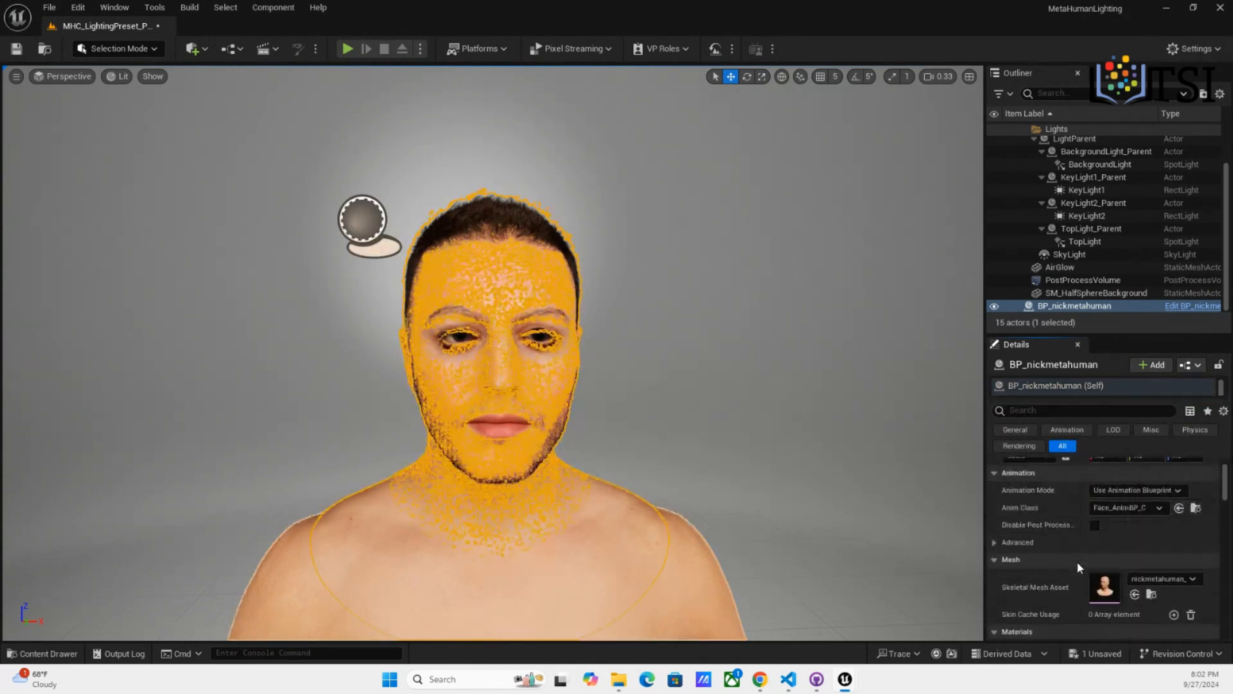
scroll(1076, 561, "down", 10)
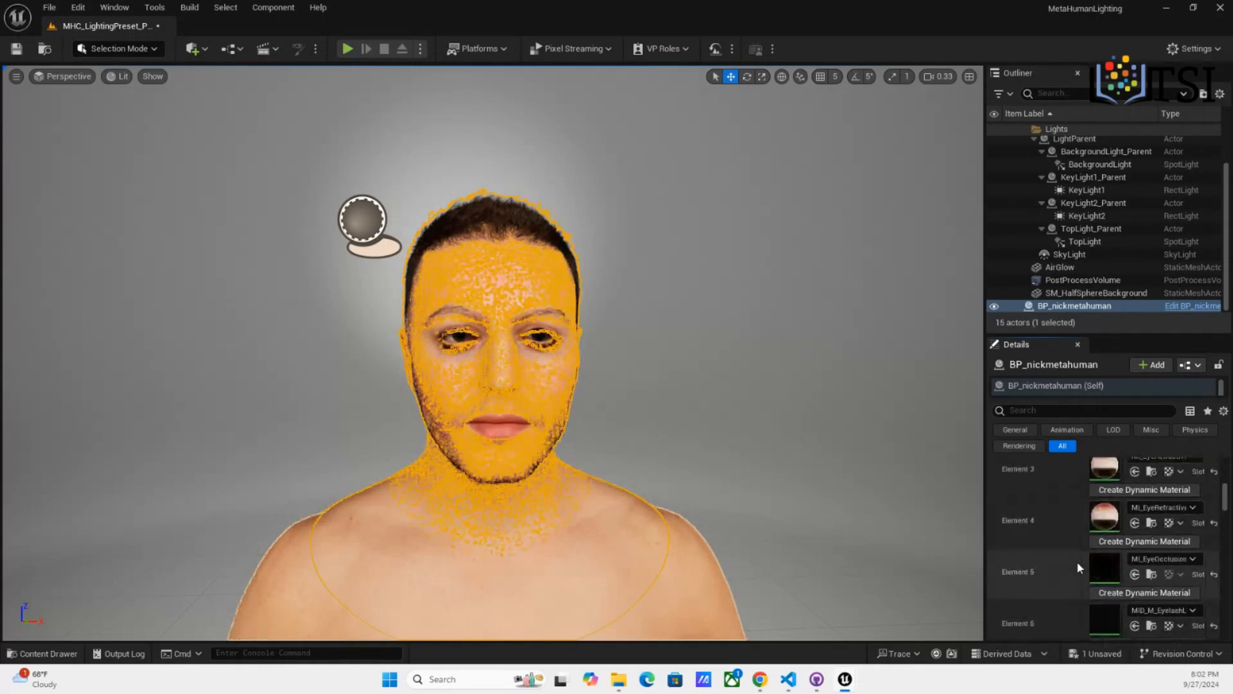
scroll(1077, 561, "down", 15)
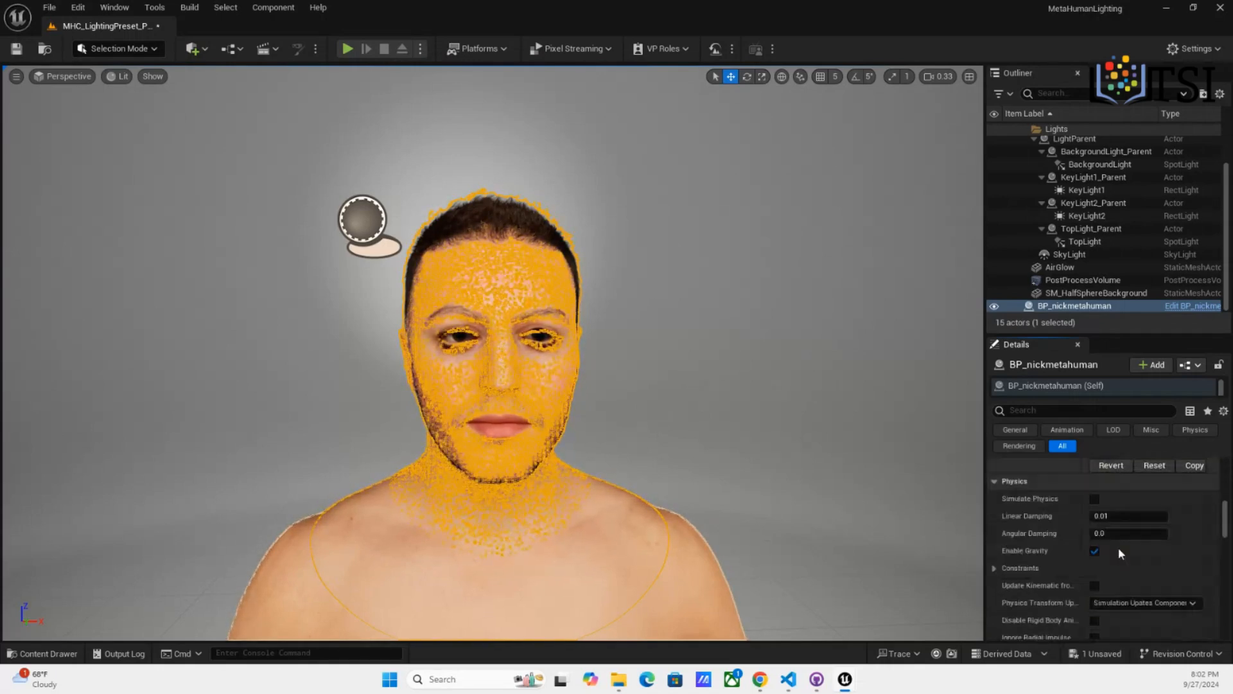
scroll(1201, 552, "down", 15)
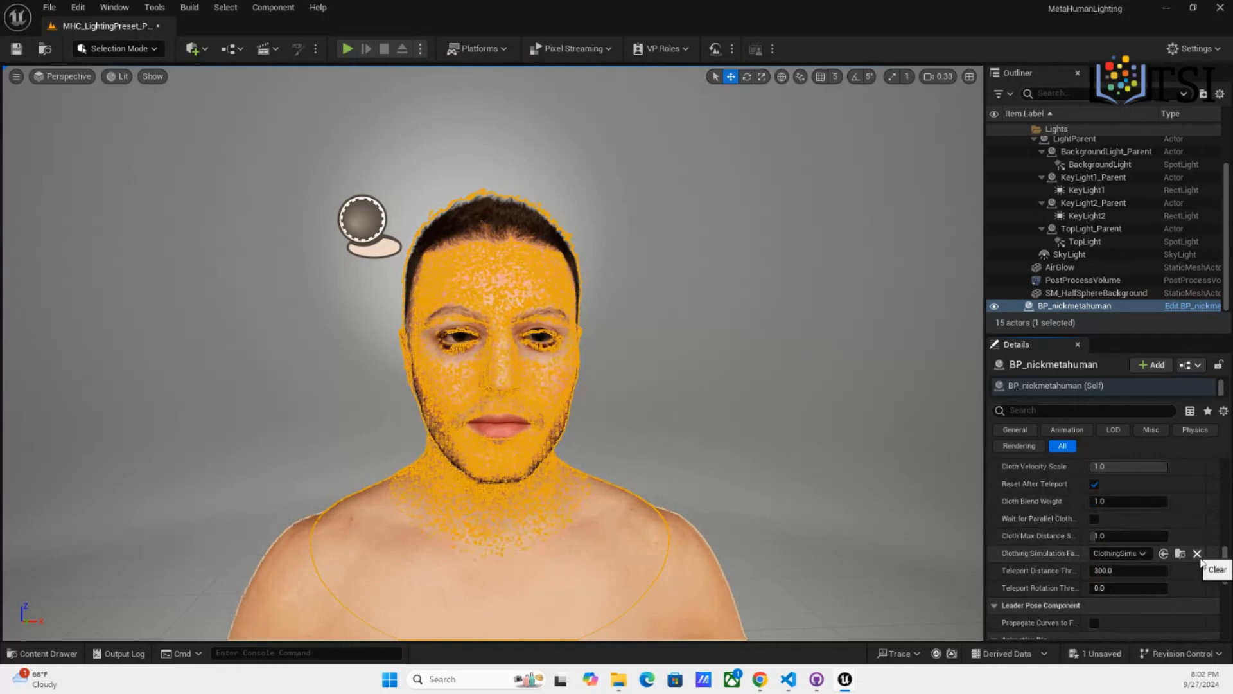
left_click_drag(1223, 554, 1223, 628)
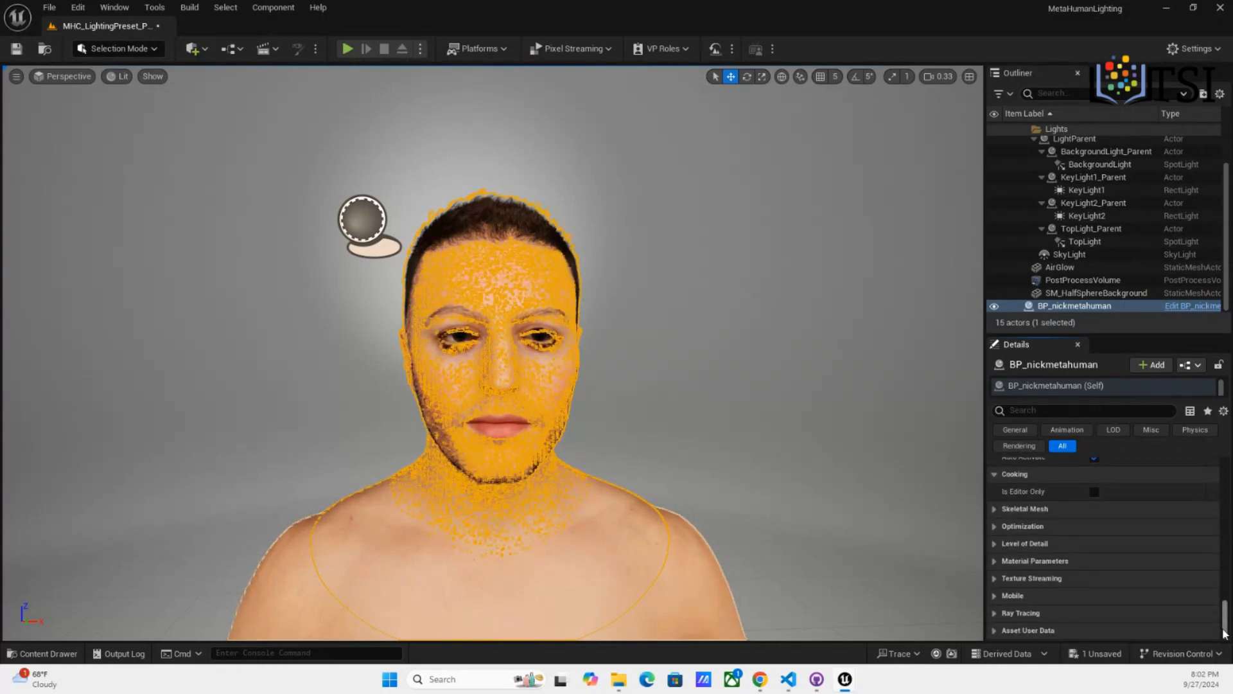
left_click(997, 544)
scroll(1136, 586, "down", 2)
left_click(1116, 537)
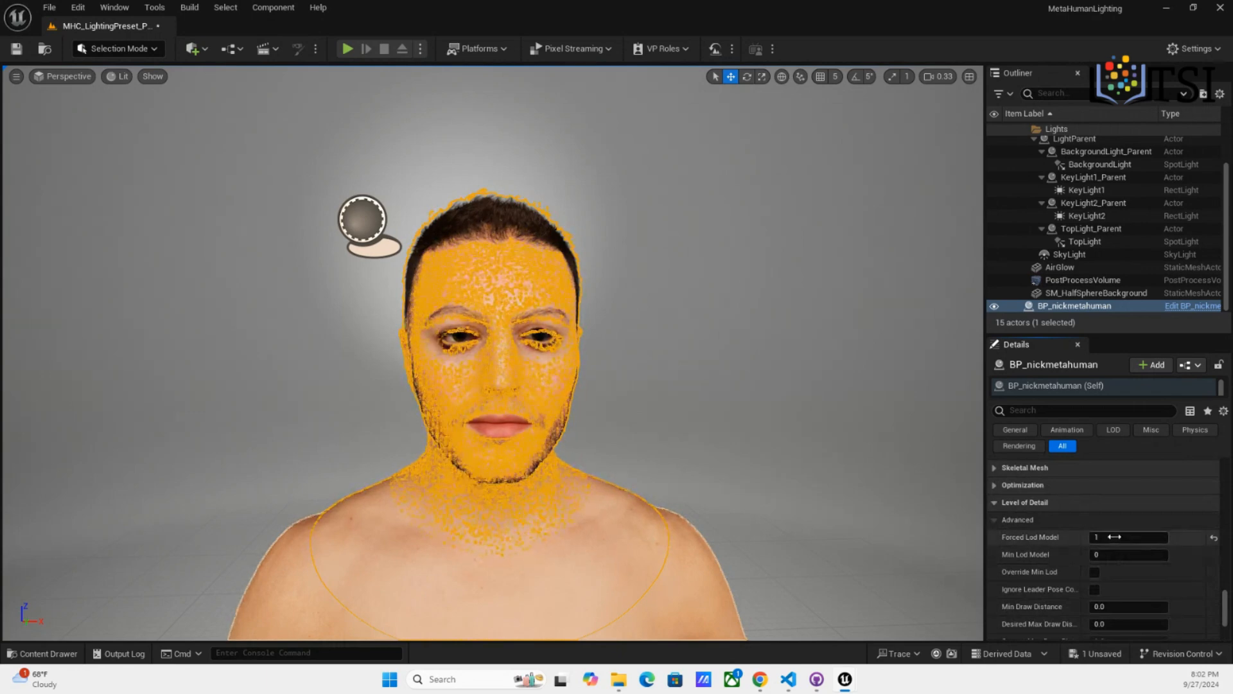
type("0")
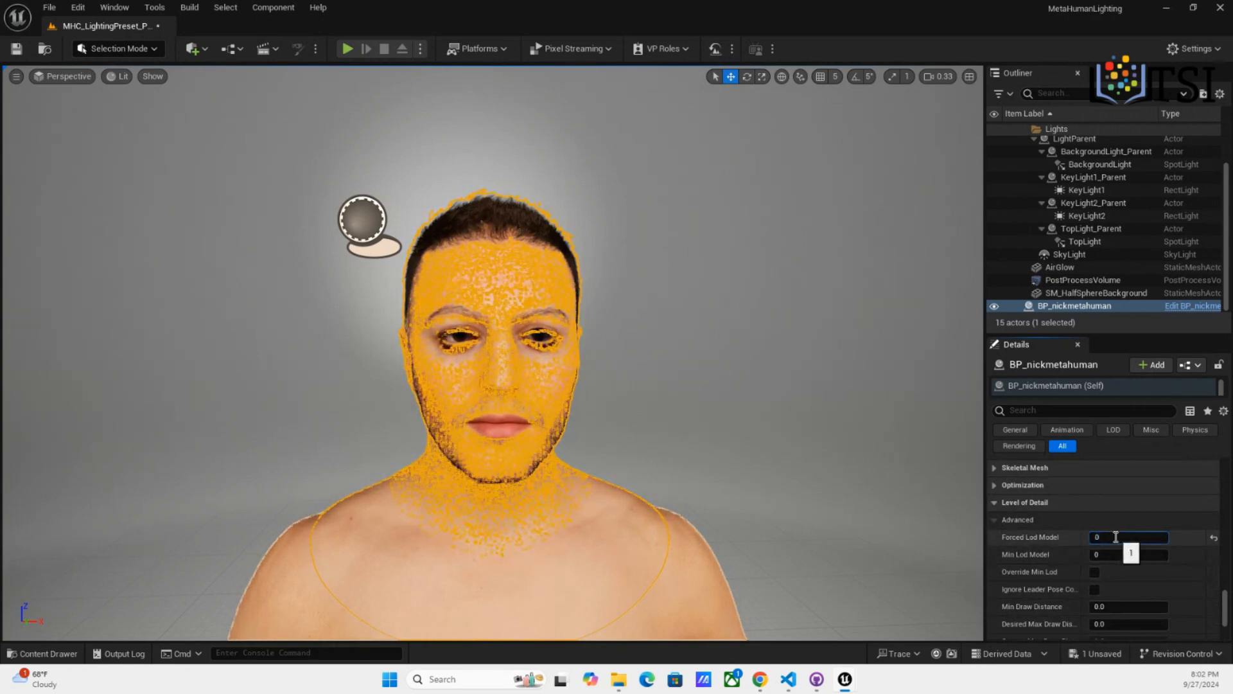
key("Return")
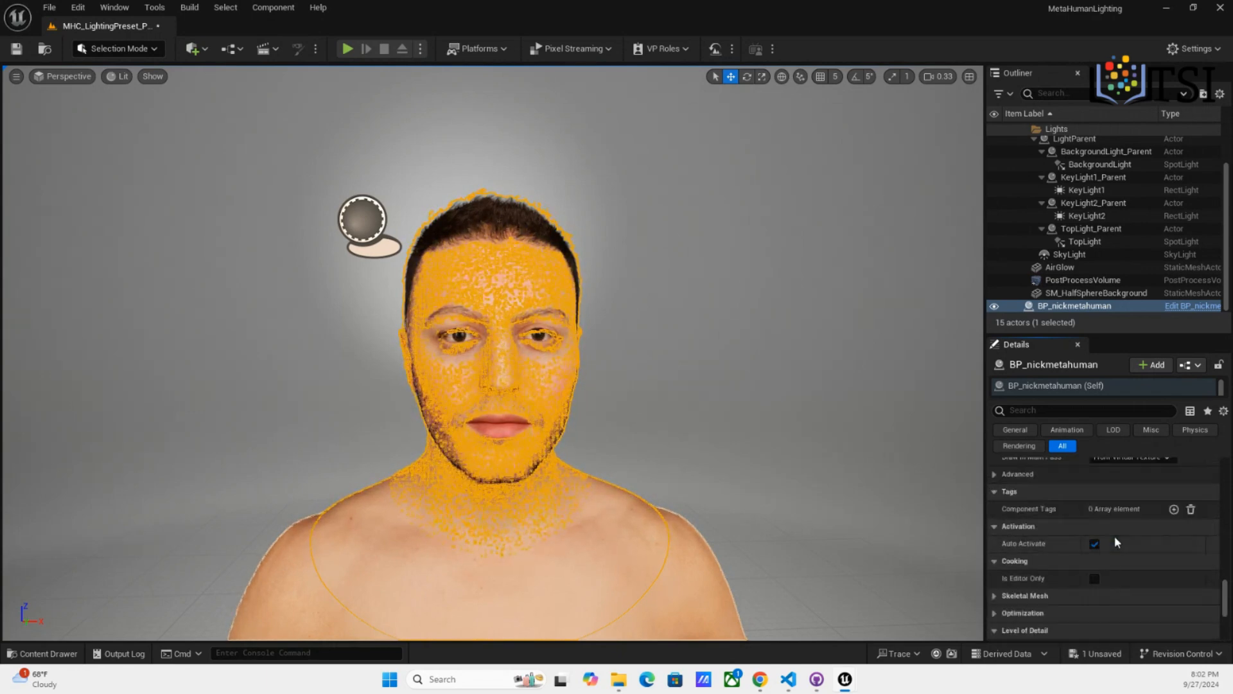
Clear the MetaHuman's selection highlight and narrow the viewport's horizontal field of view to about 53.65
left_click(738, 368)
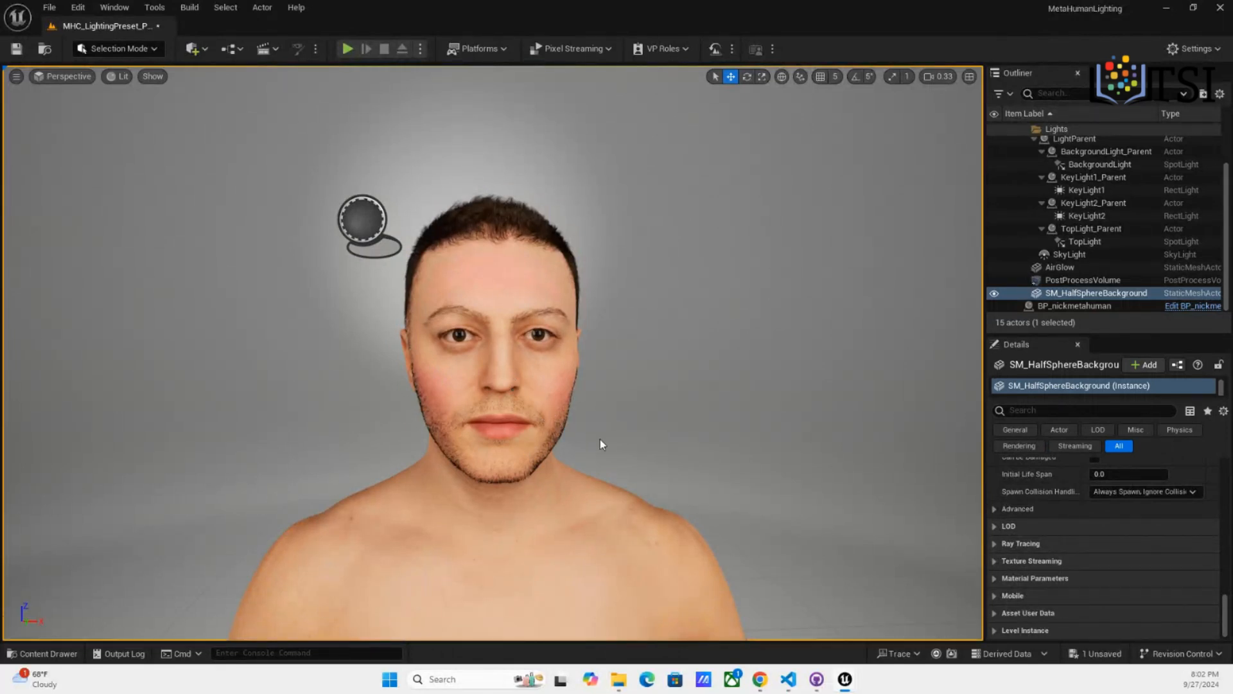
scroll(600, 427, "up", 5)
scroll(598, 424, "down", 6)
right_click_drag(598, 435, 558, 433)
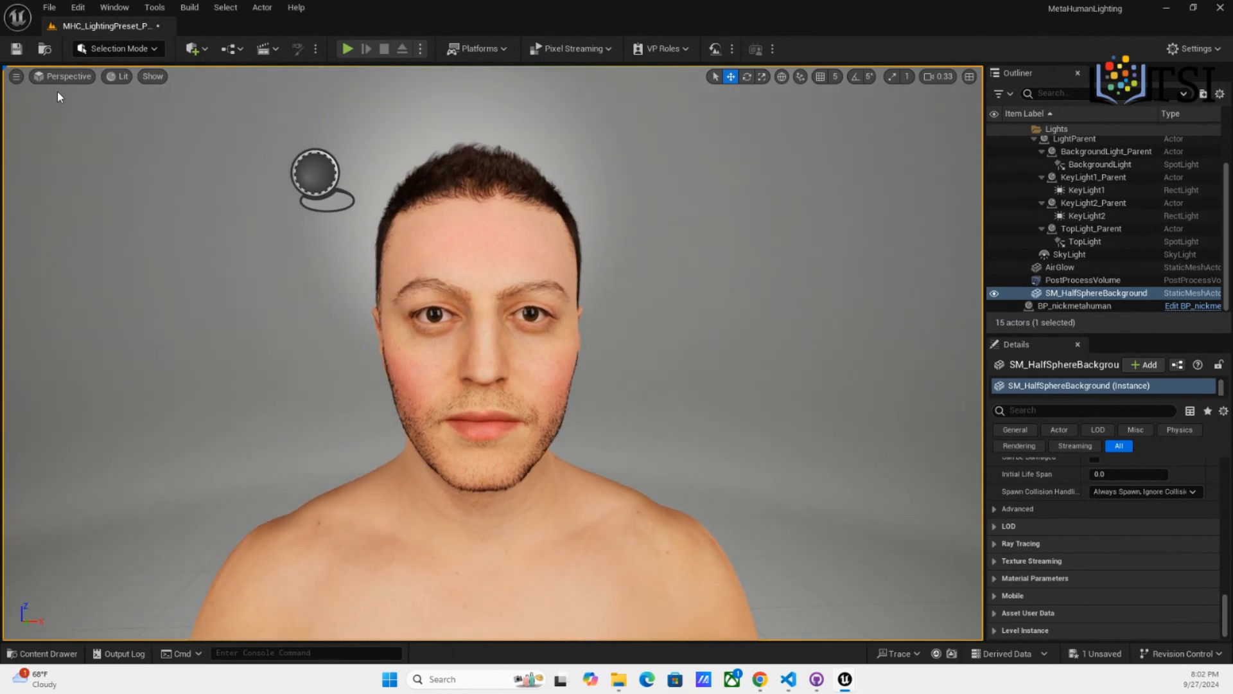
left_click(16, 76)
mouse_move(150, 254)
left_click_drag(129, 214, 96, 215)
Examine the MetaHuman's face from farther away and close up with the narrowed field of view
right_click_drag(625, 381, 619, 378)
scroll(619, 378, "down", 5)
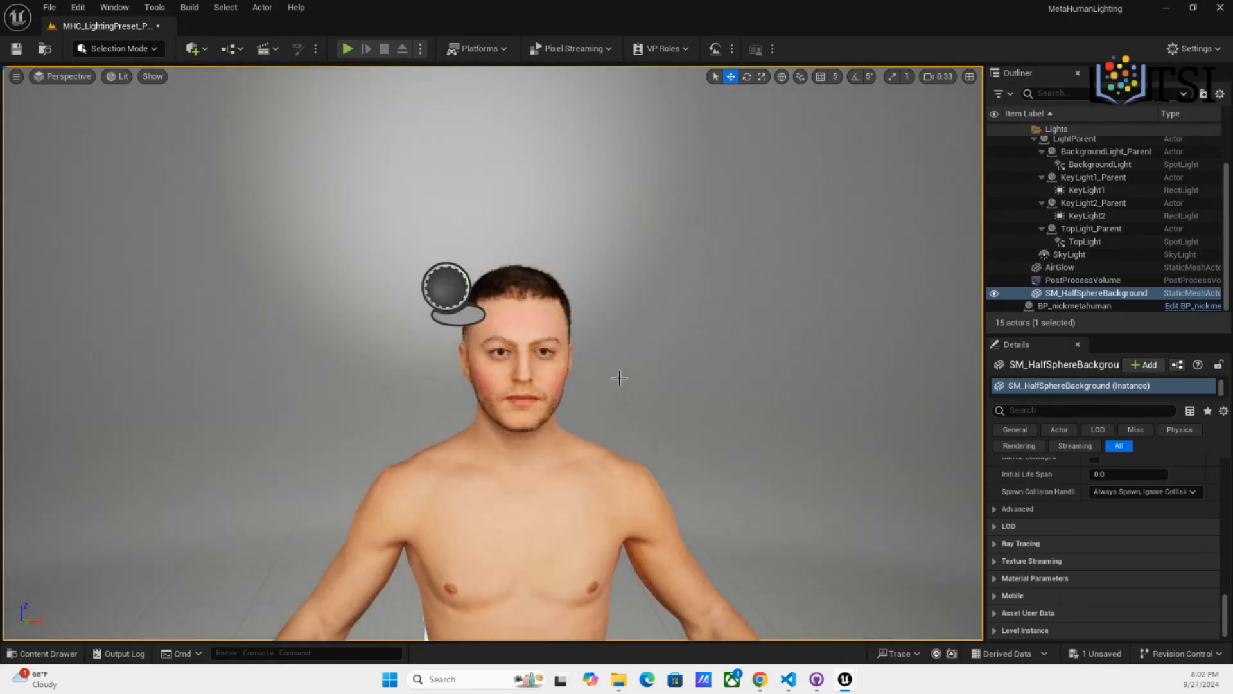
scroll(598, 379, "up", 5)
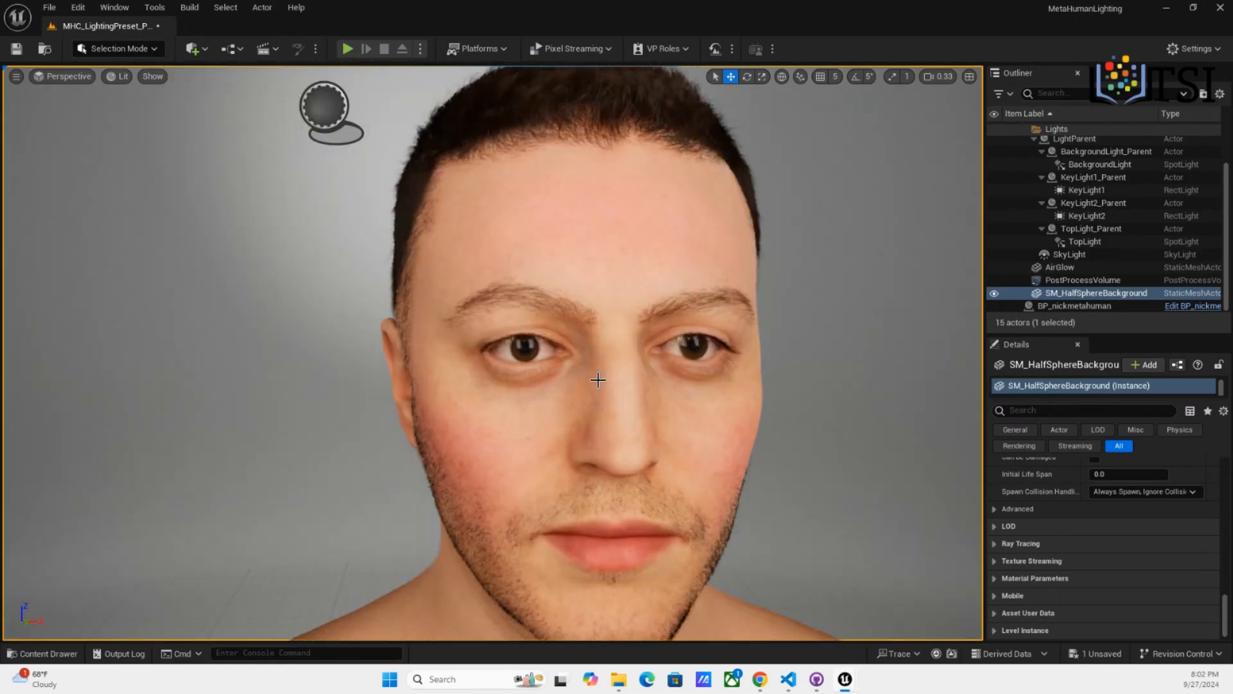
left_click_drag(608, 418, 608, 418)
right_click_drag(607, 418, 593, 387)
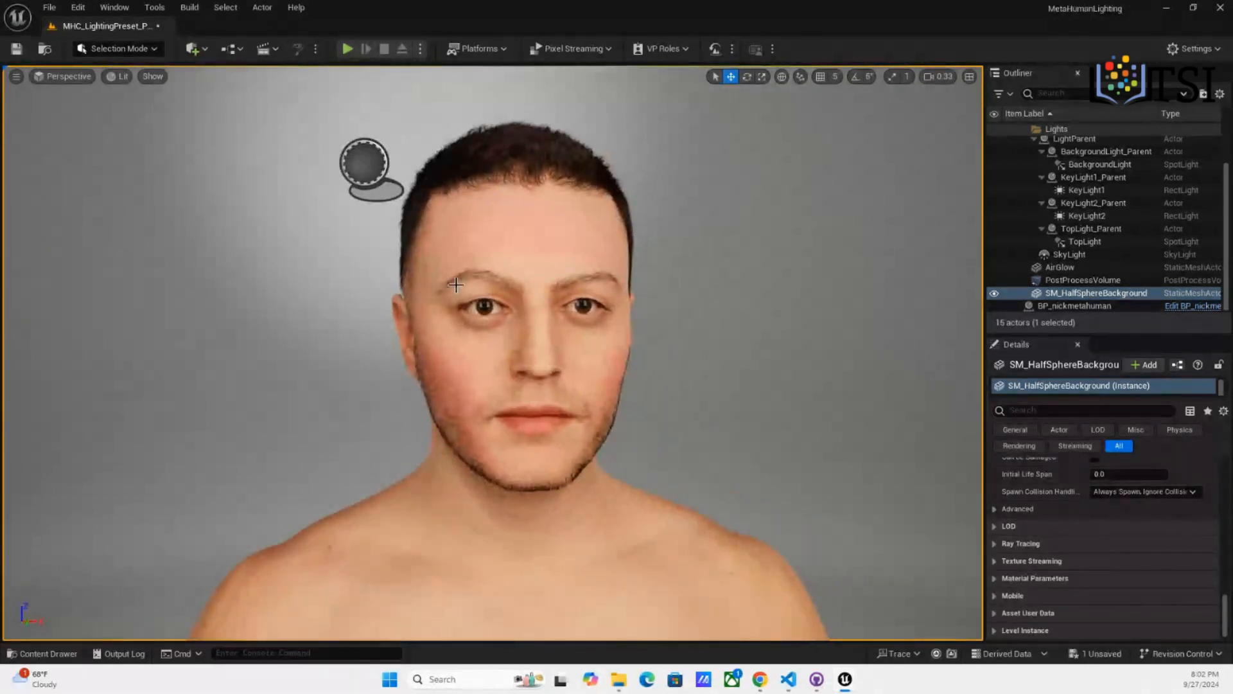
left_click(53, 77)
left_click(50, 78)
left_click(17, 77)
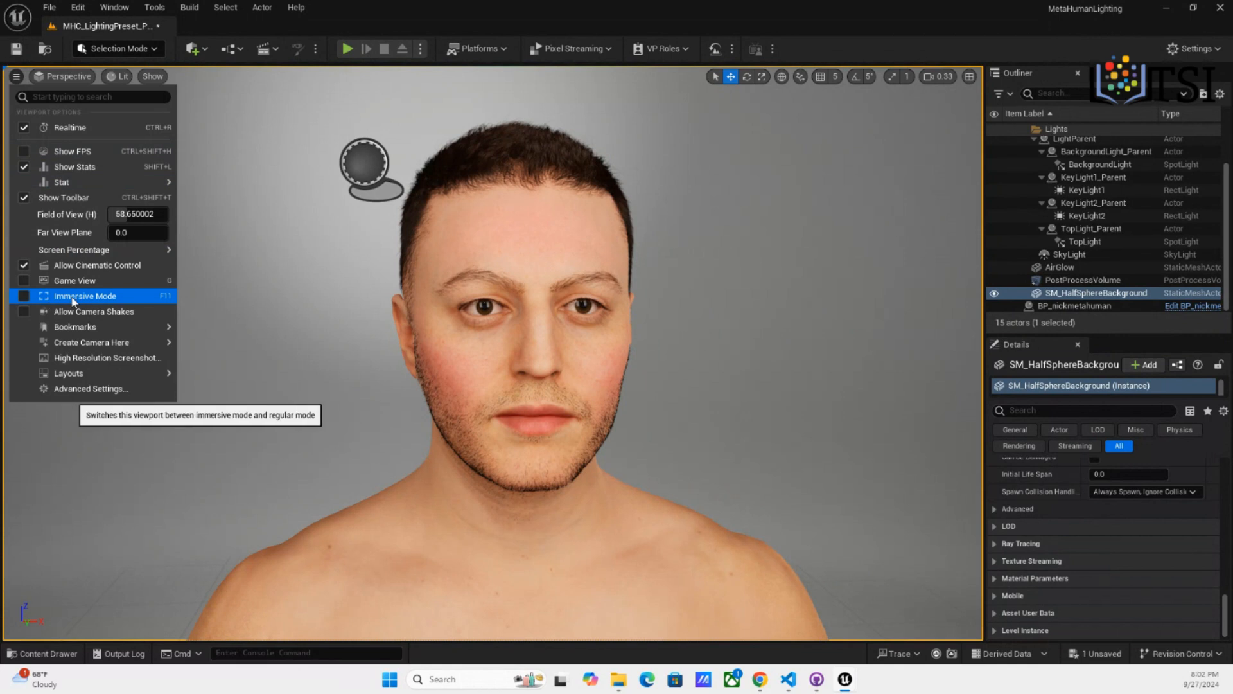
left_click(830, 368)
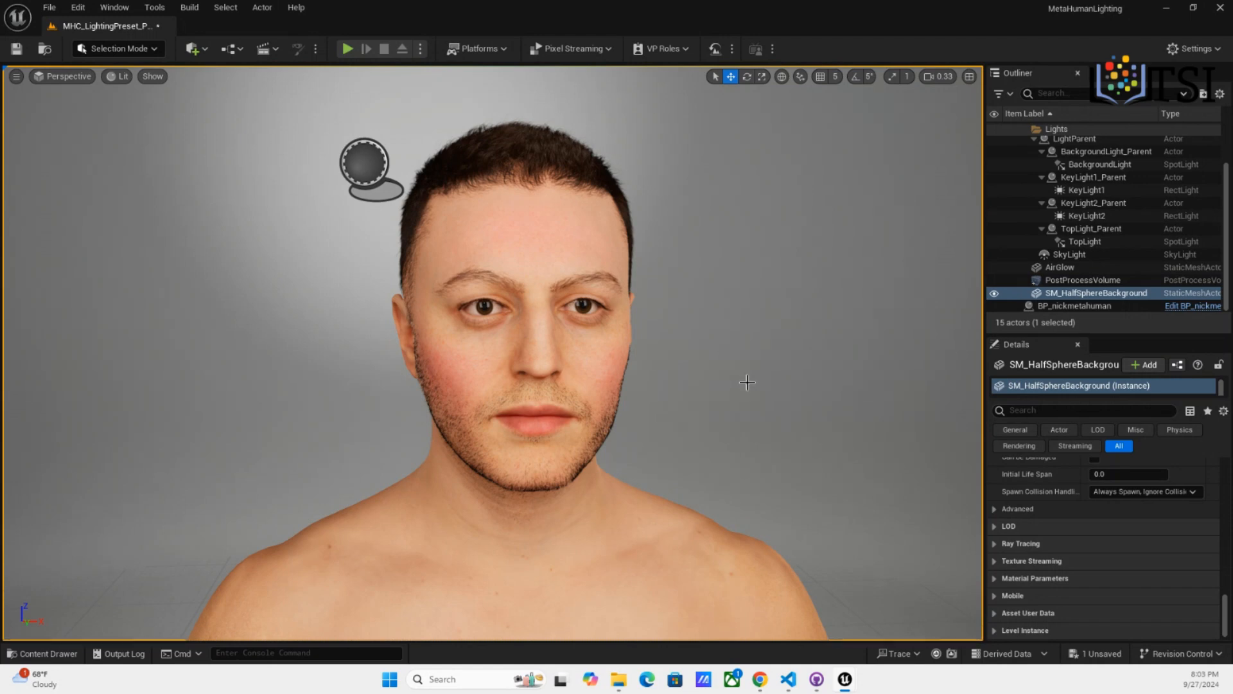
Examine the MetaHuman's face up close and look through the viewport's display options and the available Material Quality Levels
mouse_move(750, 383)
left_mouse_down()
mouse_move(734, 372)
mouse_move(753, 377)
left_mouse_up()
right_click_drag(753, 377, 711, 350)
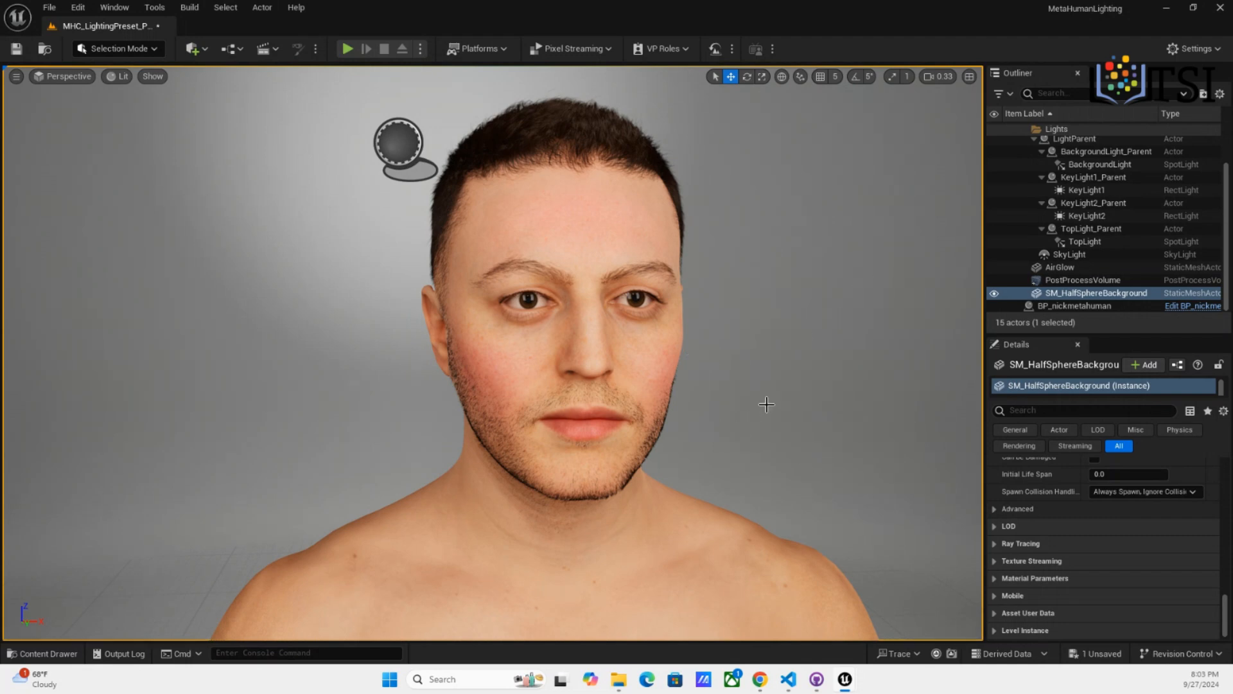
right_click_drag(806, 372, 809, 335)
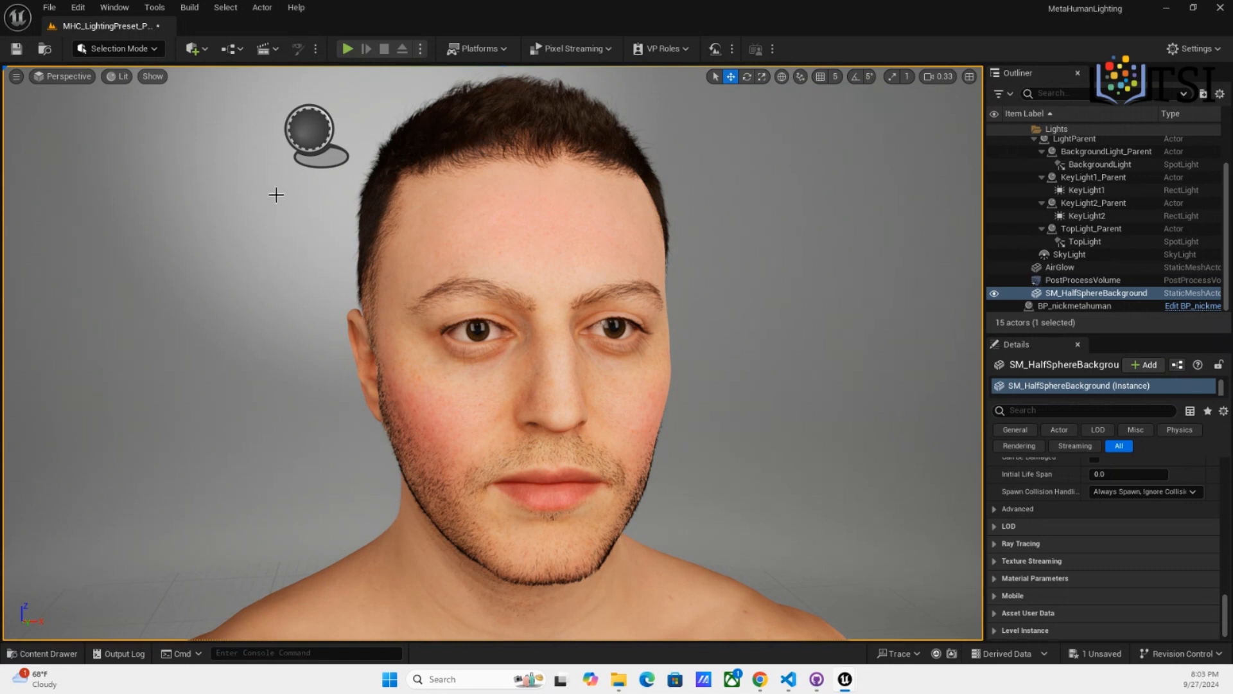
left_click(16, 77)
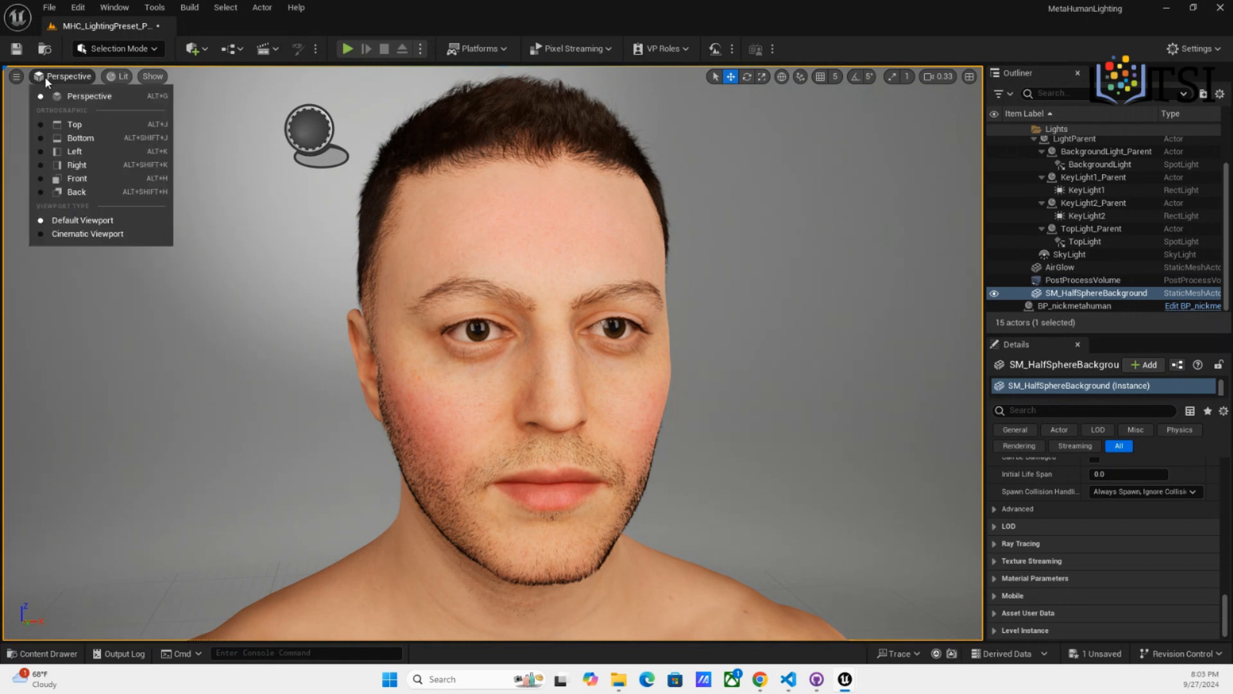
left_click(149, 76)
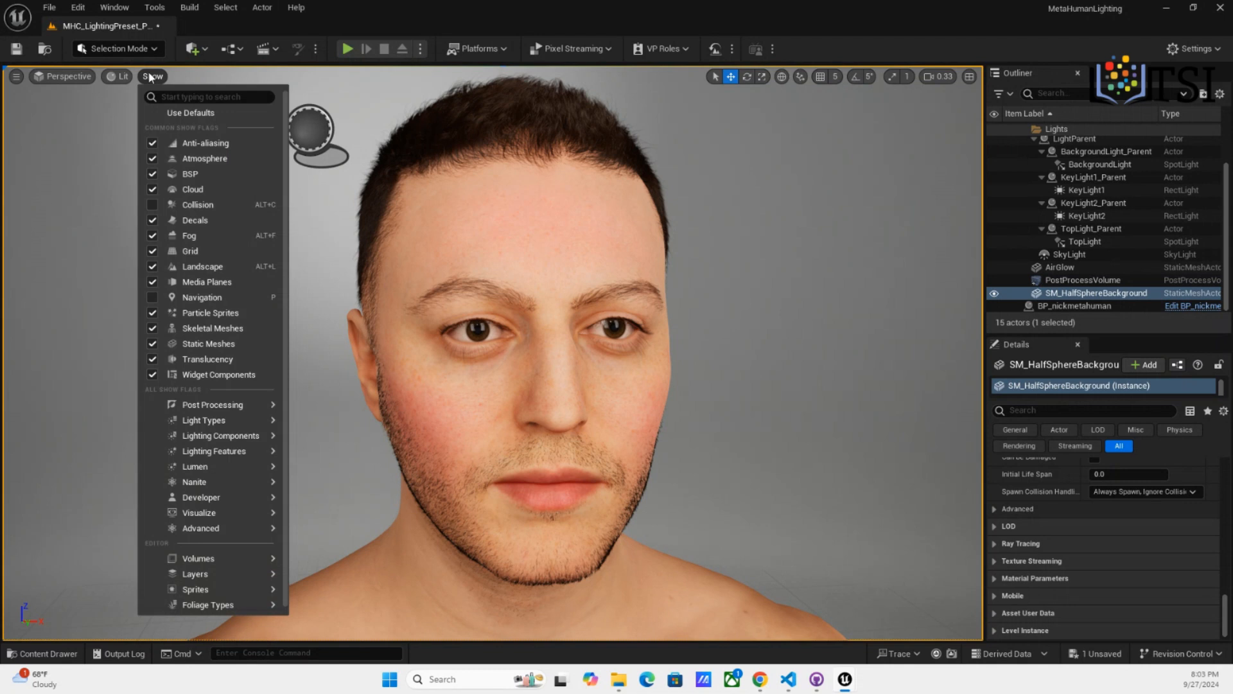
left_click(1193, 48)
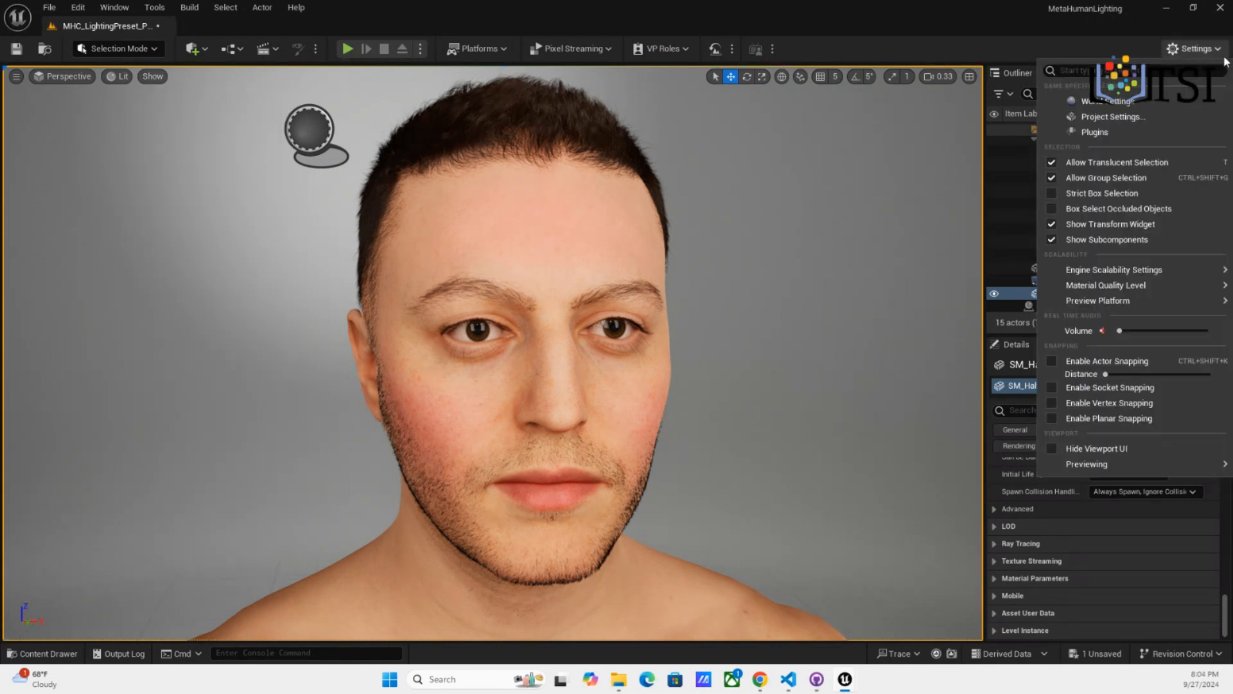
mouse_move(1126, 287)
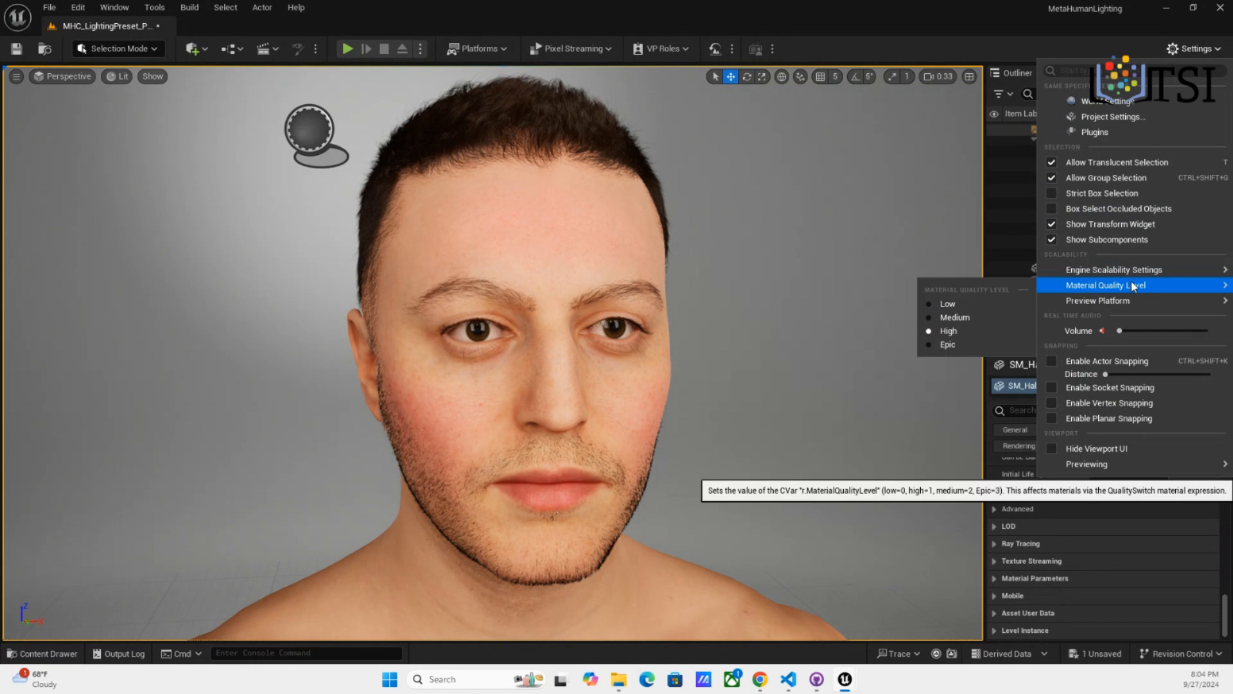
left_click(927, 7)
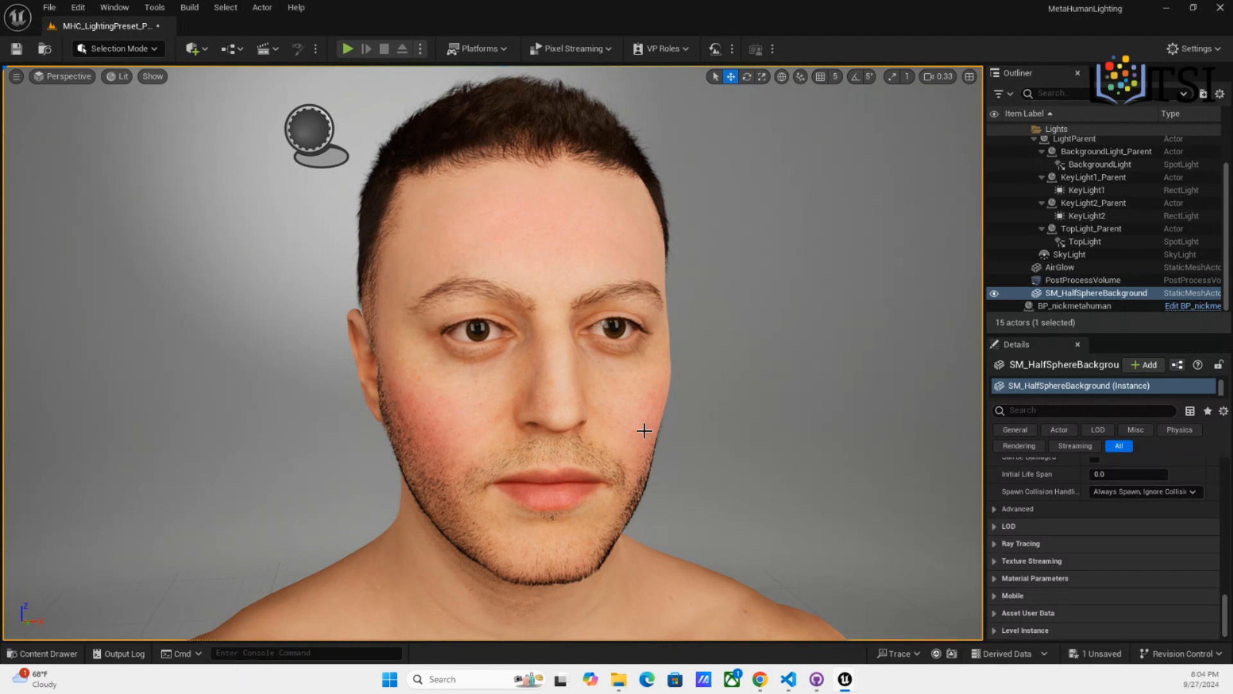
Set the editor's Material Quality Level to Epic while viewing the MetaHuman's face from the side
mouse_move(657, 422)
left_mouse_down()
mouse_move(738, 422)
mouse_move(647, 422)
left_mouse_up()
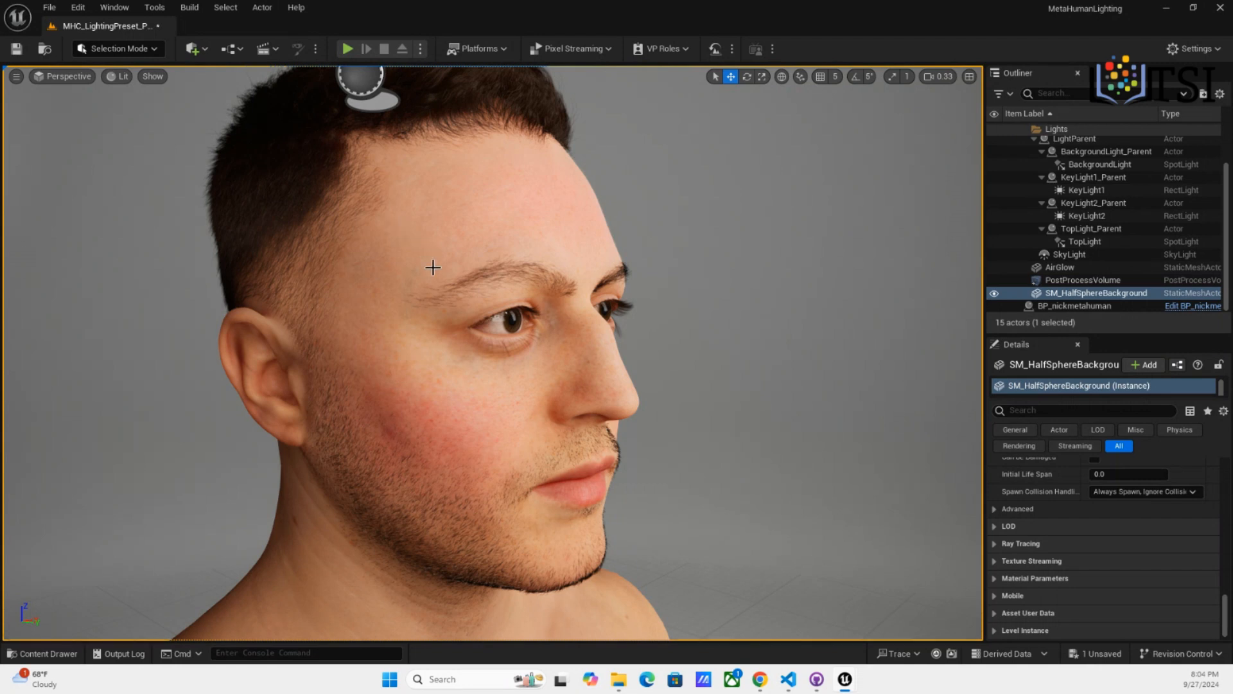
middle_click_drag(434, 270, 438, 271)
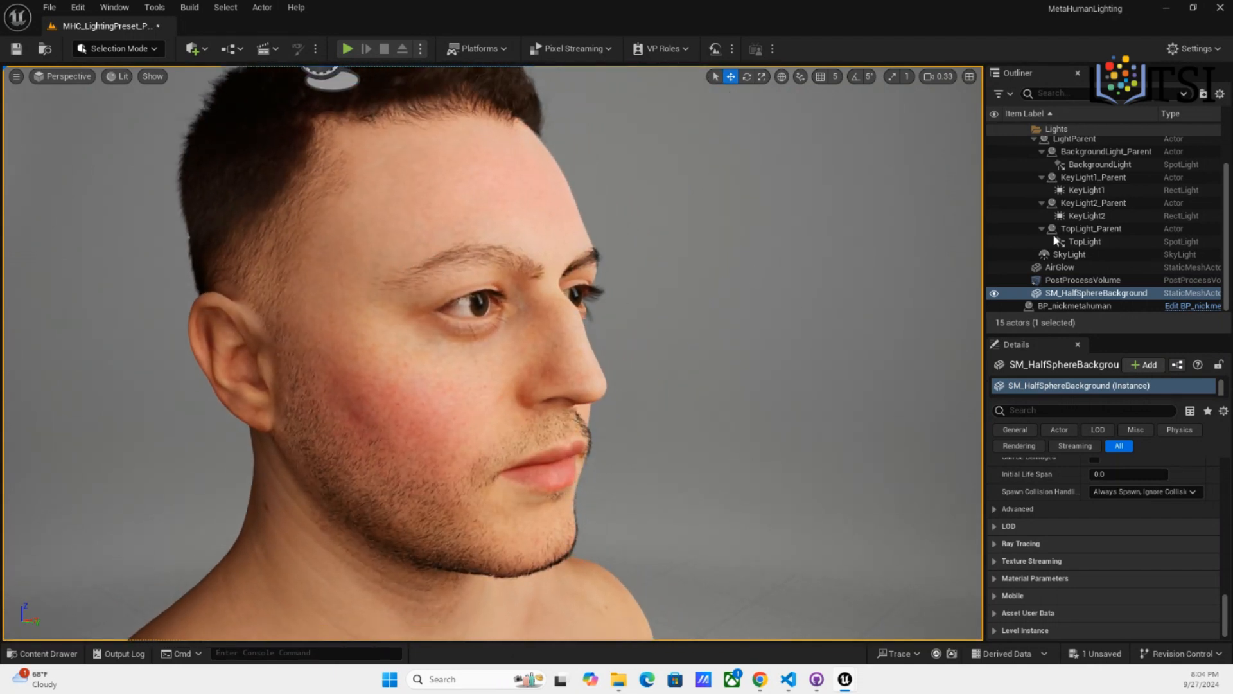
left_click(1211, 49)
mouse_move(1116, 284)
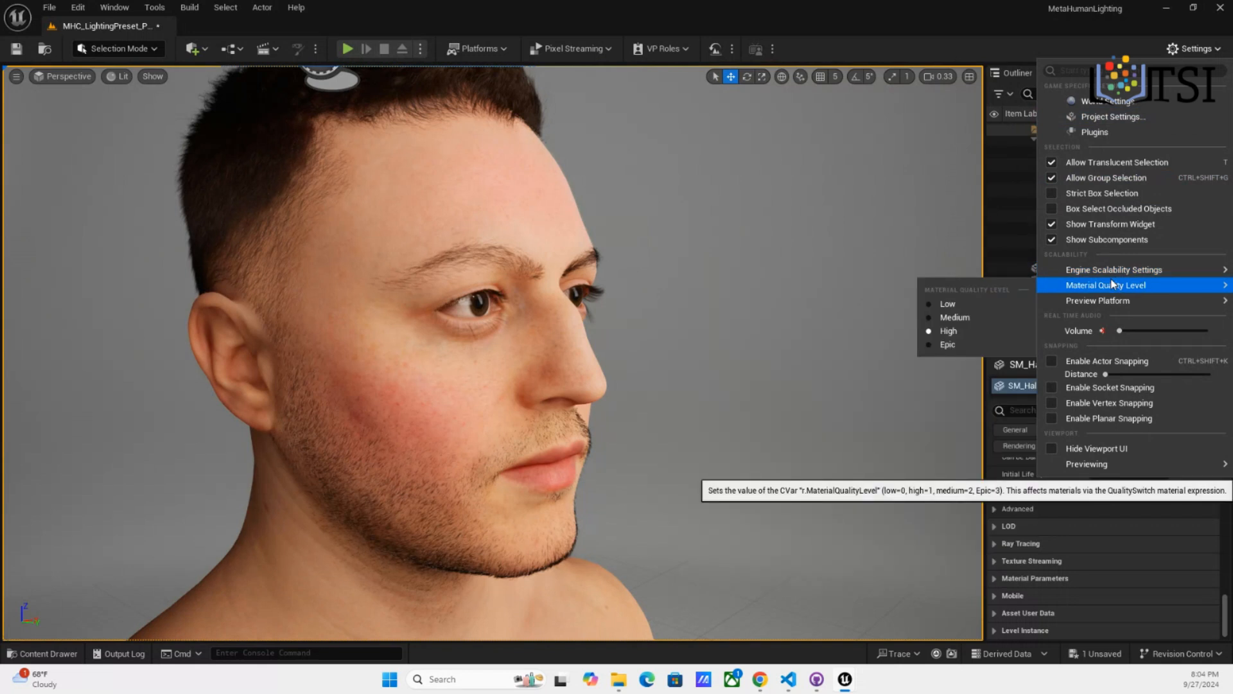
left_click(959, 345)
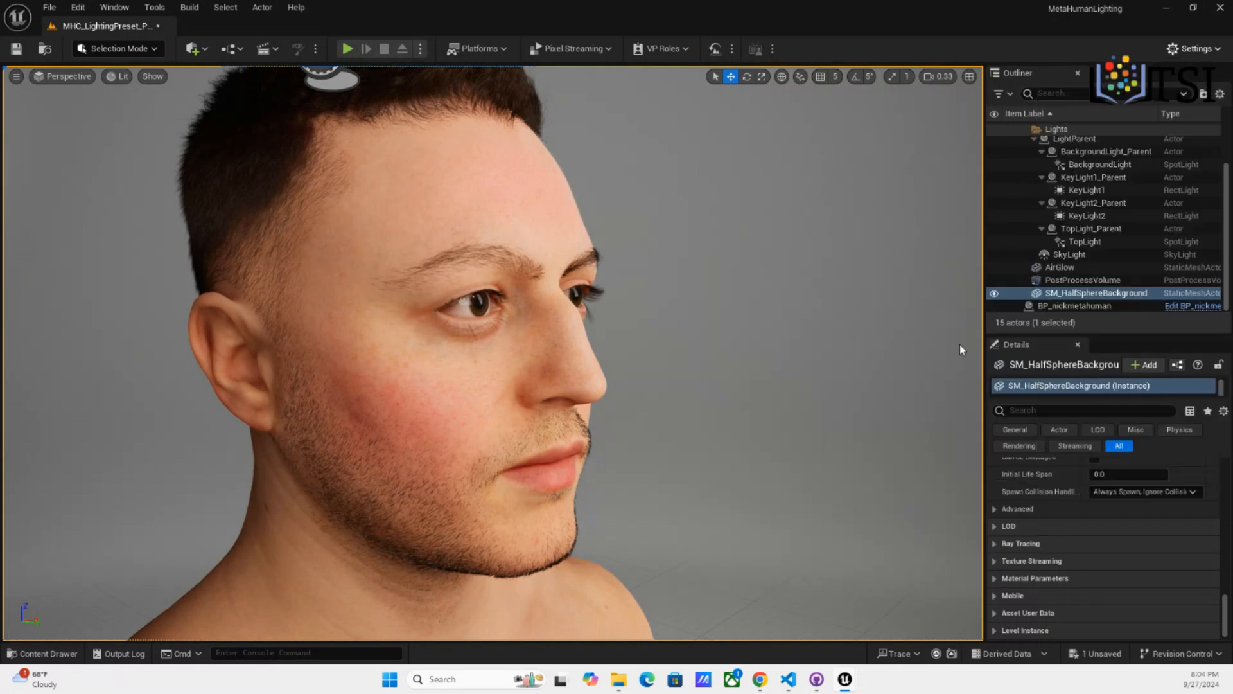
Set all engine scalability groups to Cinematic
left_click(1219, 51)
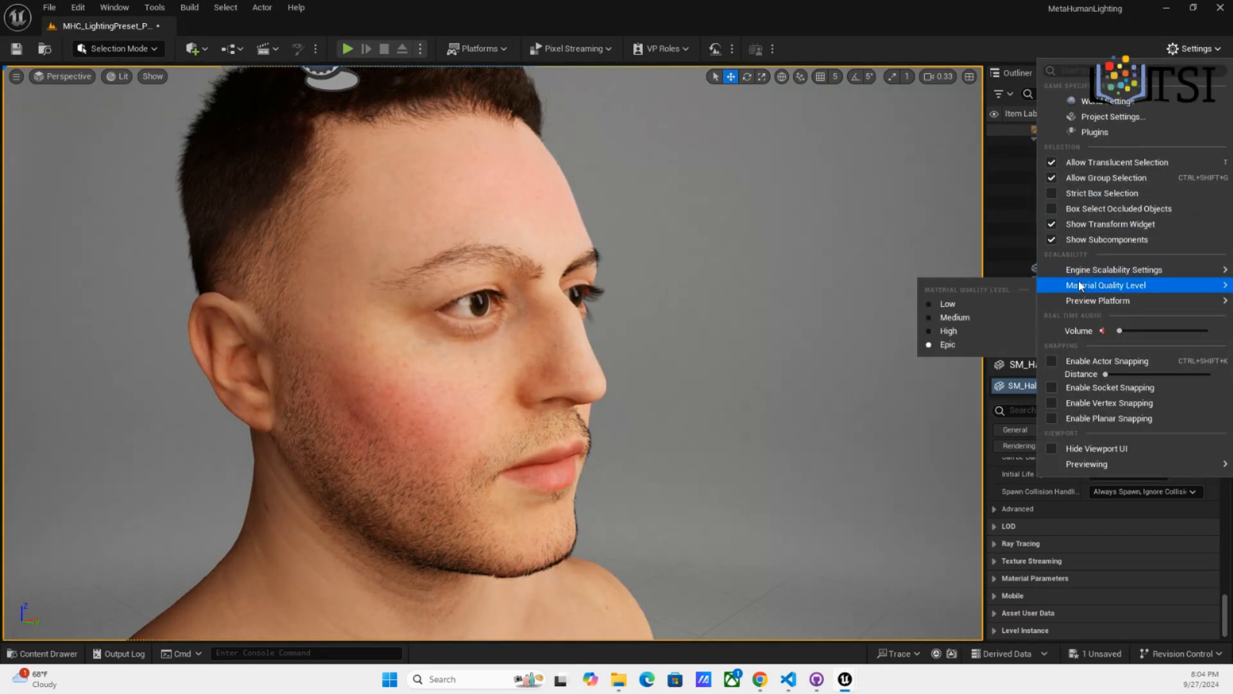
mouse_move(1097, 271)
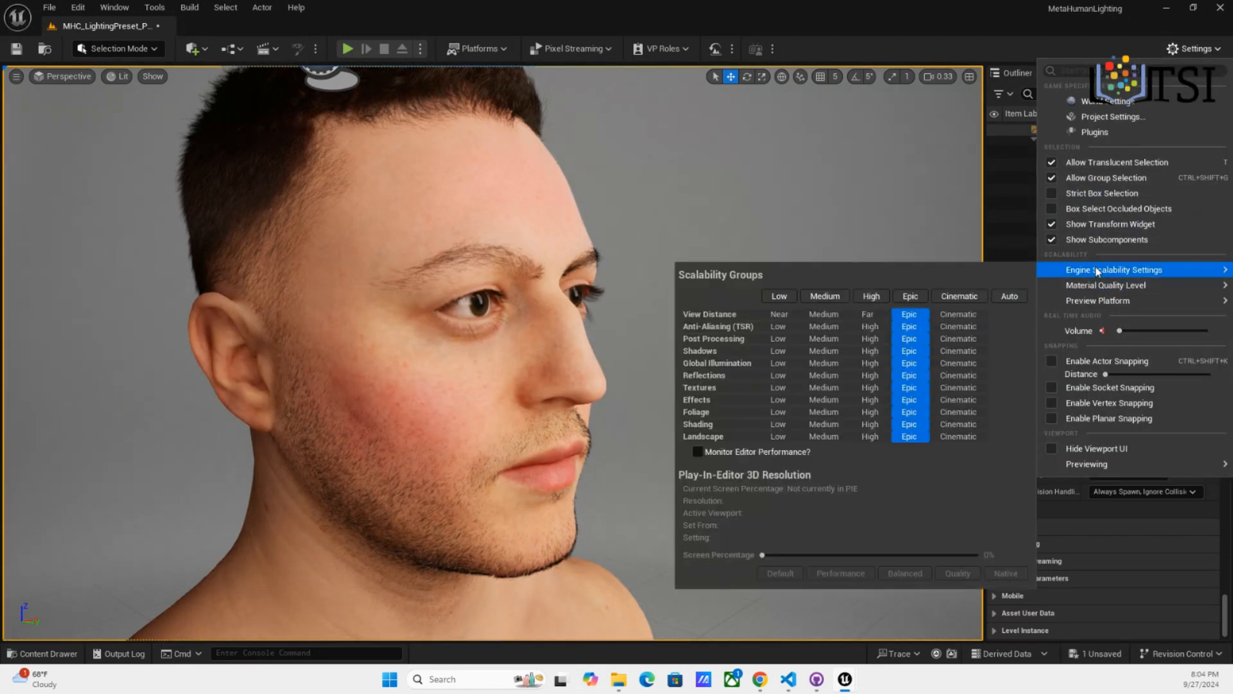
left_click(958, 297)
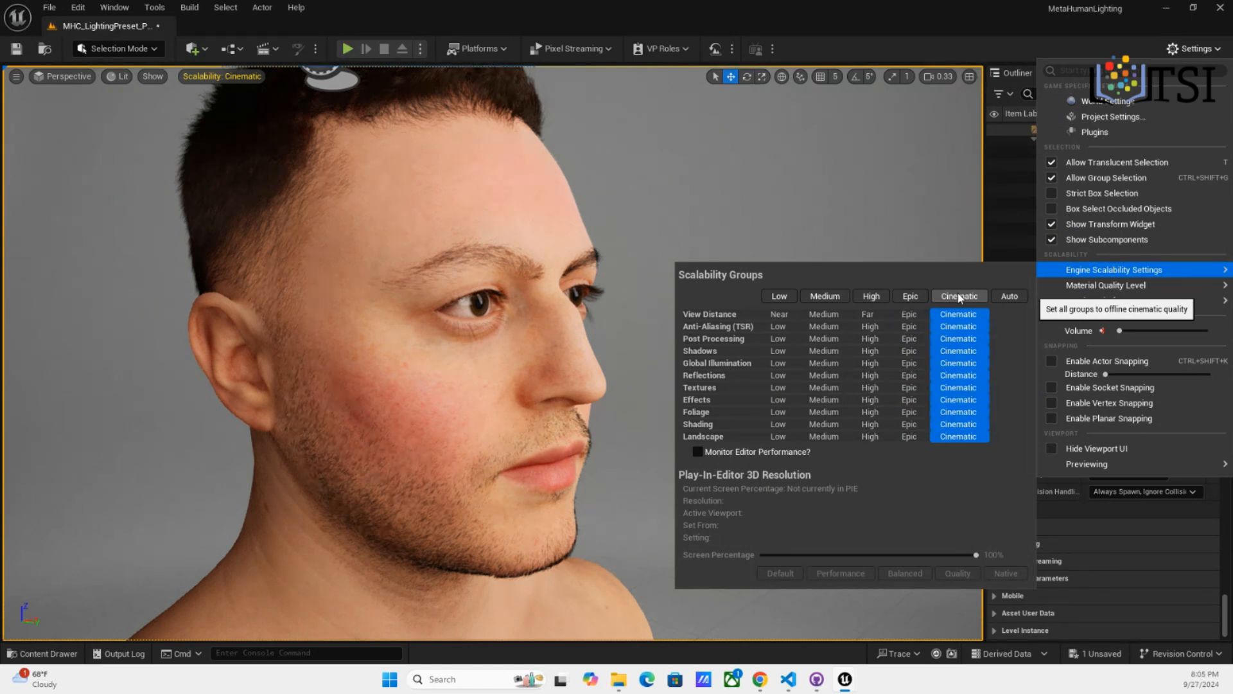
Set all engine scalability groups to High and the Material Quality Level to Medium
left_click(1218, 53)
left_click(1208, 48)
mouse_move(1087, 286)
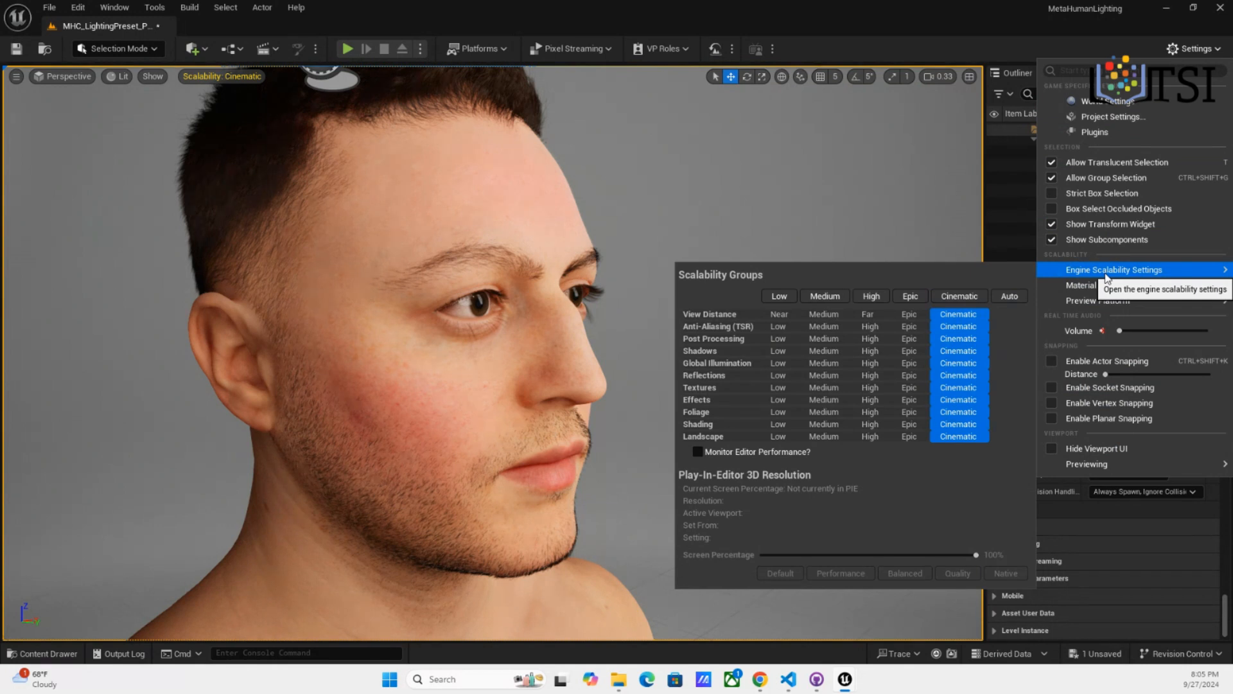
left_click(871, 296)
mouse_move(1214, 286)
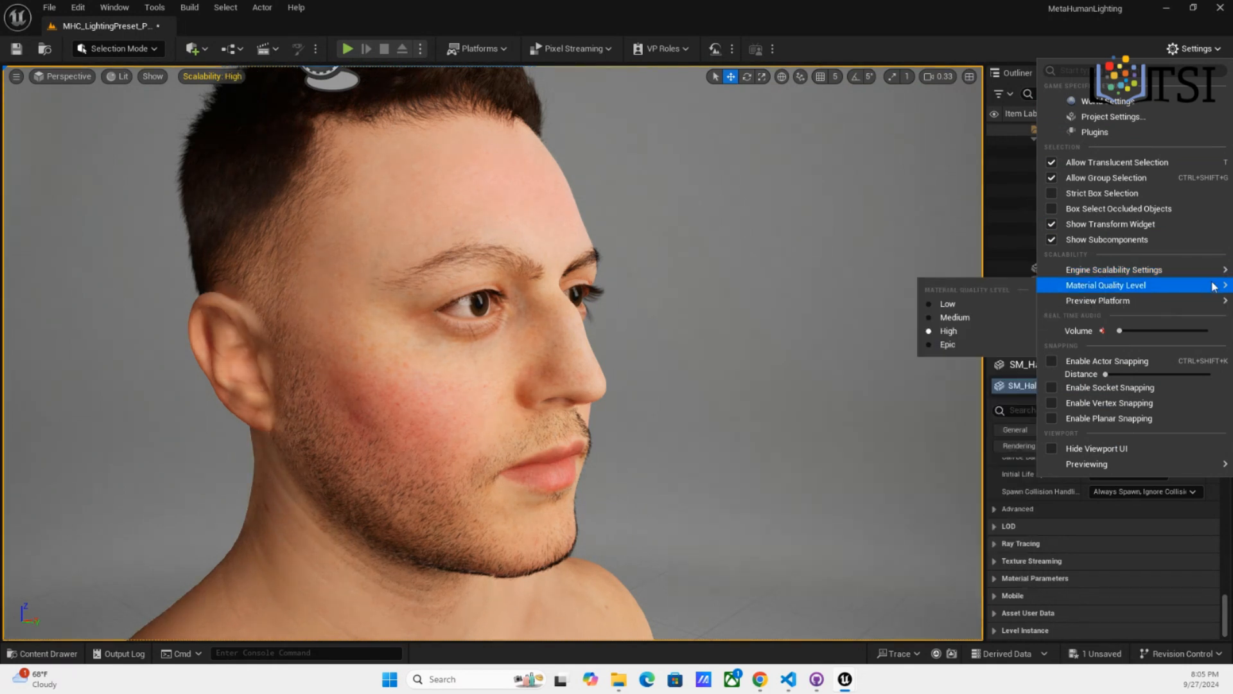
left_click(968, 318)
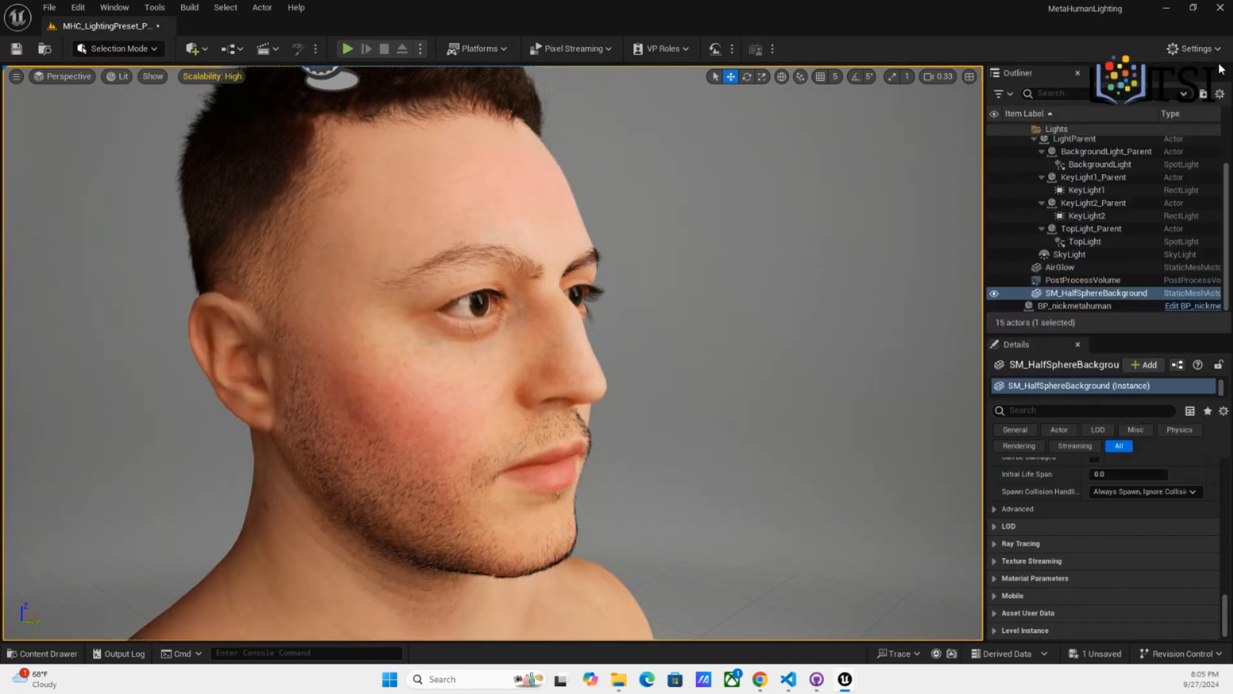
Review the engine scalability and material quality settings and inspect the MetaHuman's face from the side
left_click(1193, 48)
mouse_move(1101, 271)
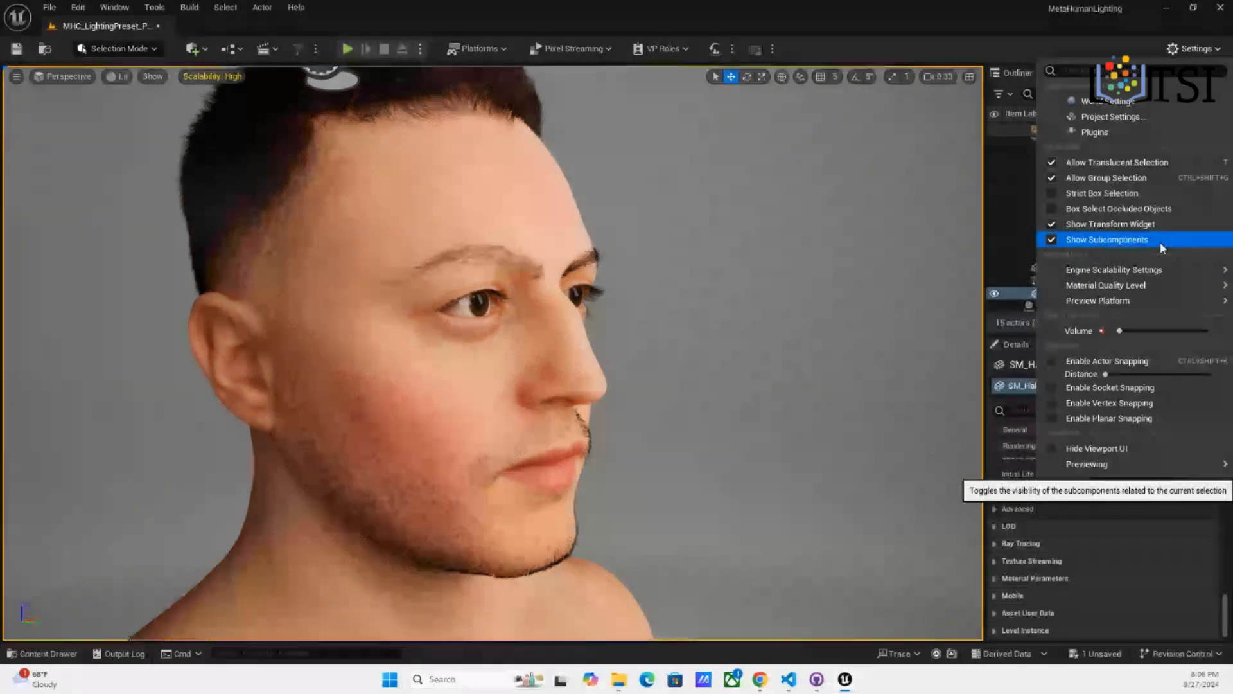
mouse_move(1112, 289)
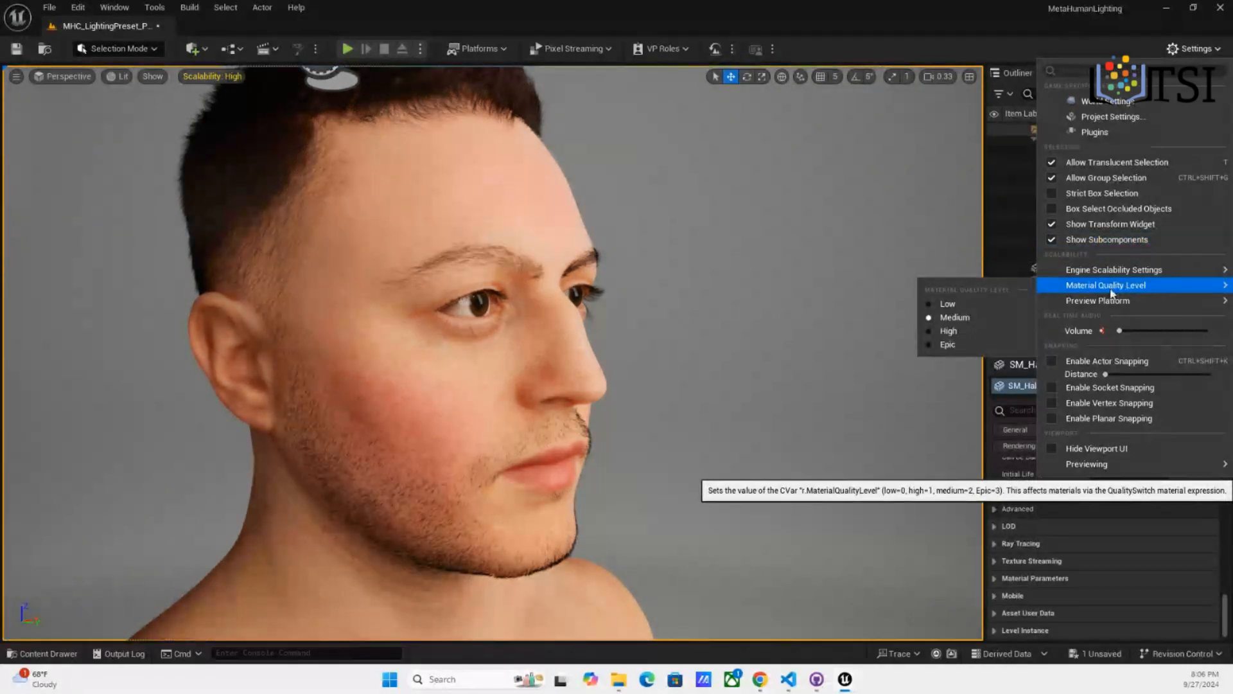
left_click(514, 357)
left_click(769, 385)
left_click_drag(770, 386, 755, 385)
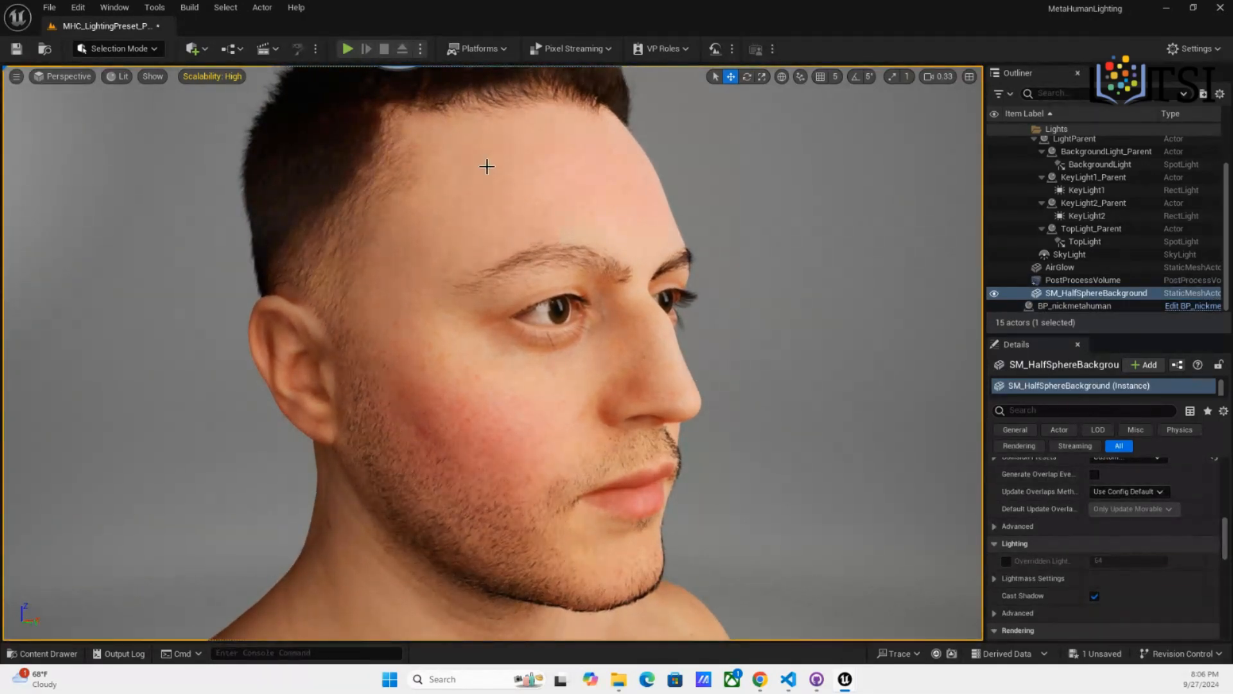
left_click(217, 81)
left_click(204, 77)
scroll(531, 341, "up", 2)
scroll(530, 341, "down", 3)
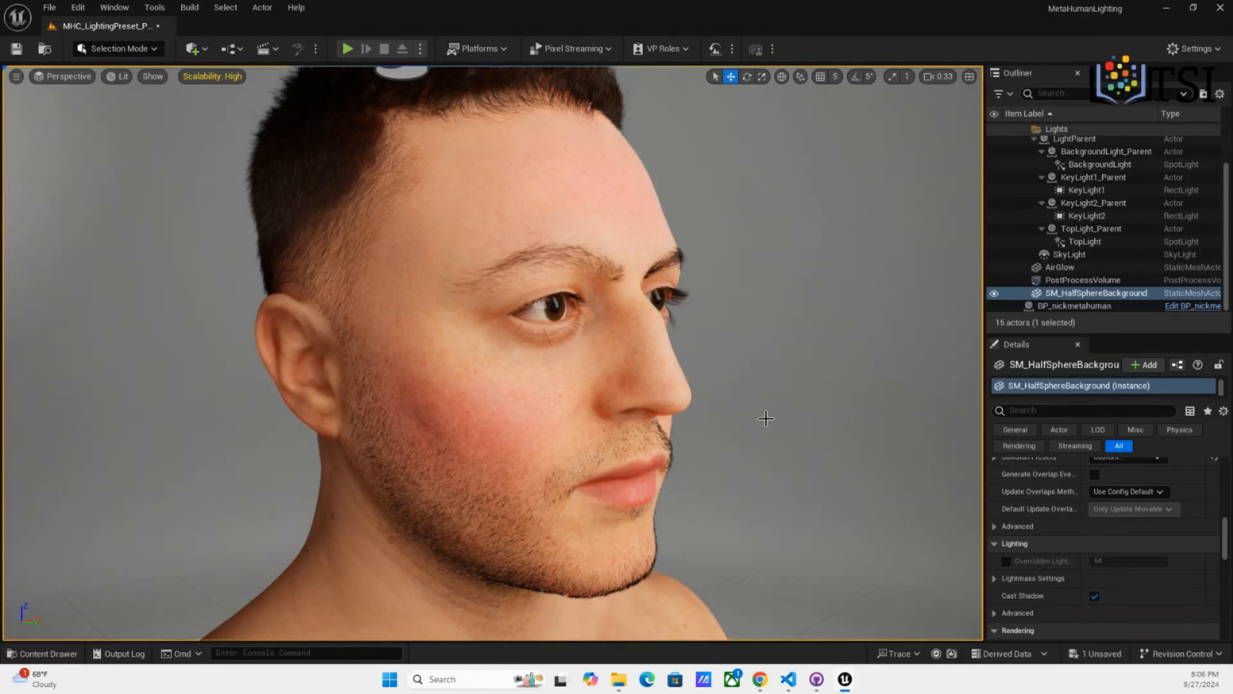
right_click_drag(808, 403, 809, 397)
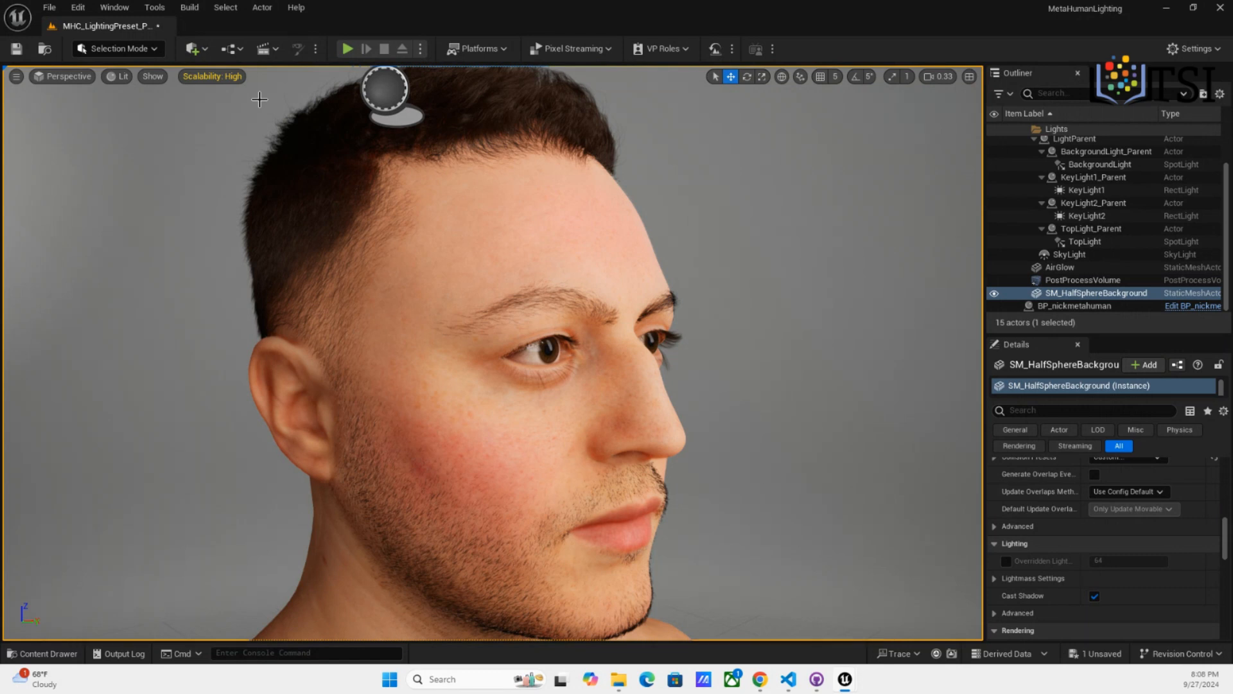
Open Quixel Bridge and view its home page, the MetaHuman Presets and the My MetaHumans collection
left_click(203, 47)
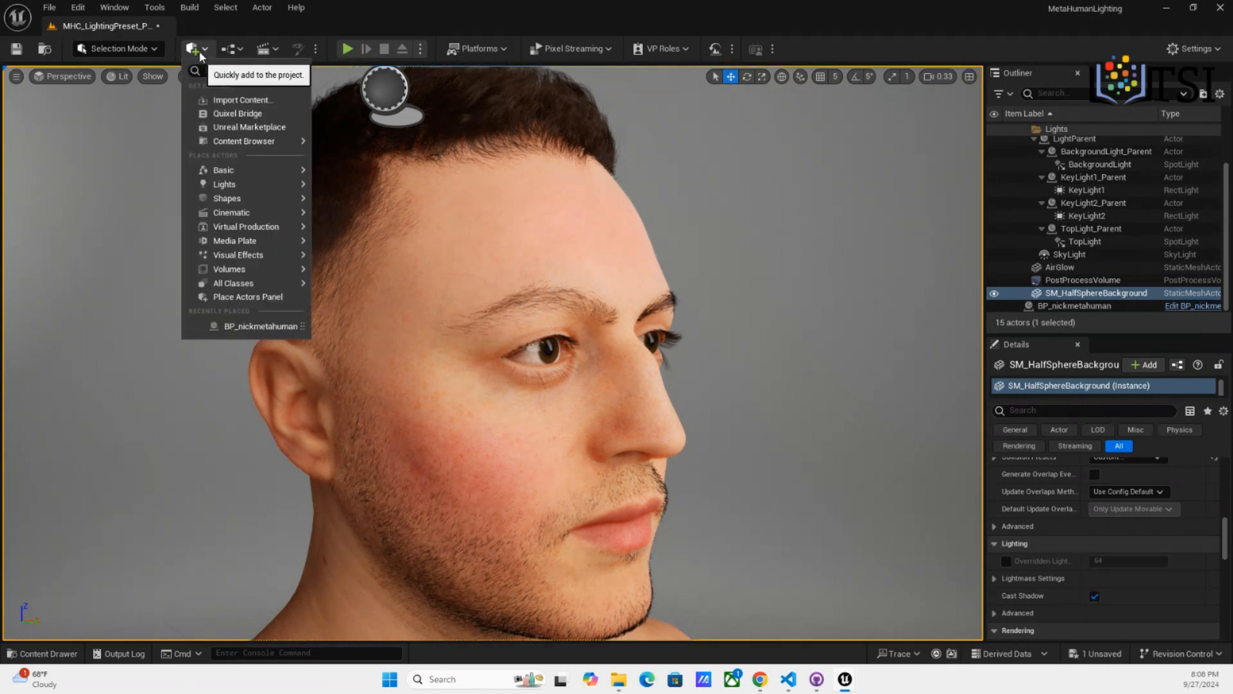
left_click(237, 114)
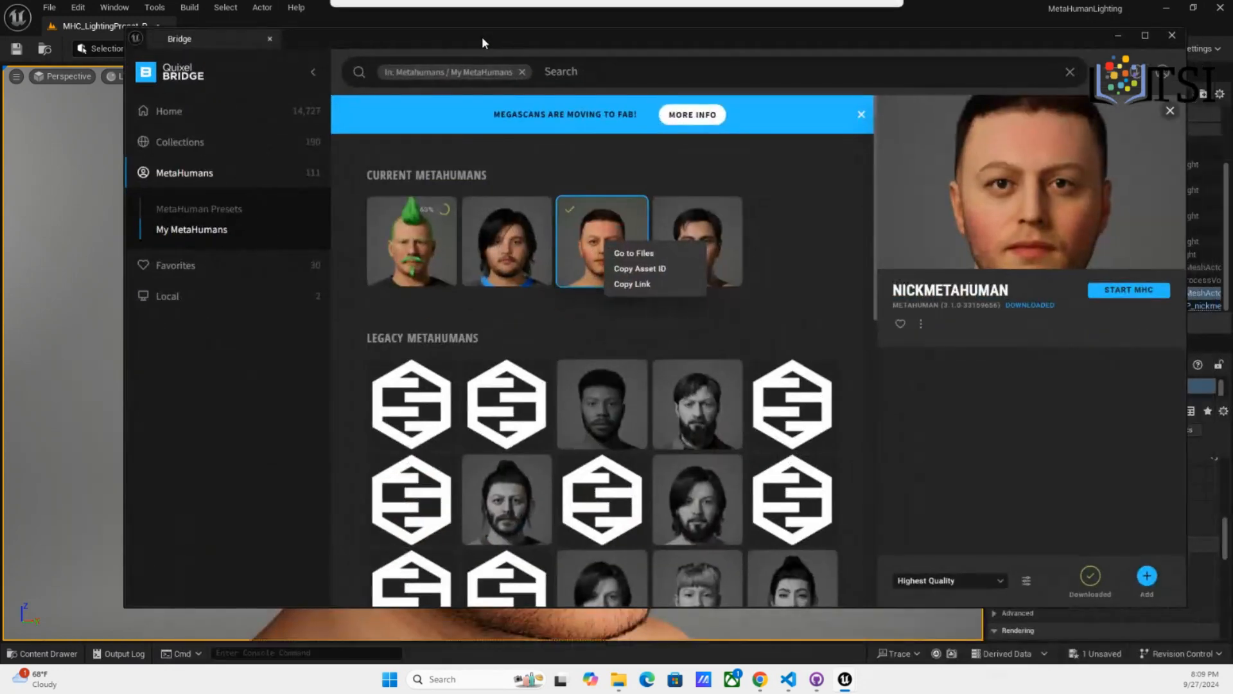
left_click_drag(482, 43, 461, 50)
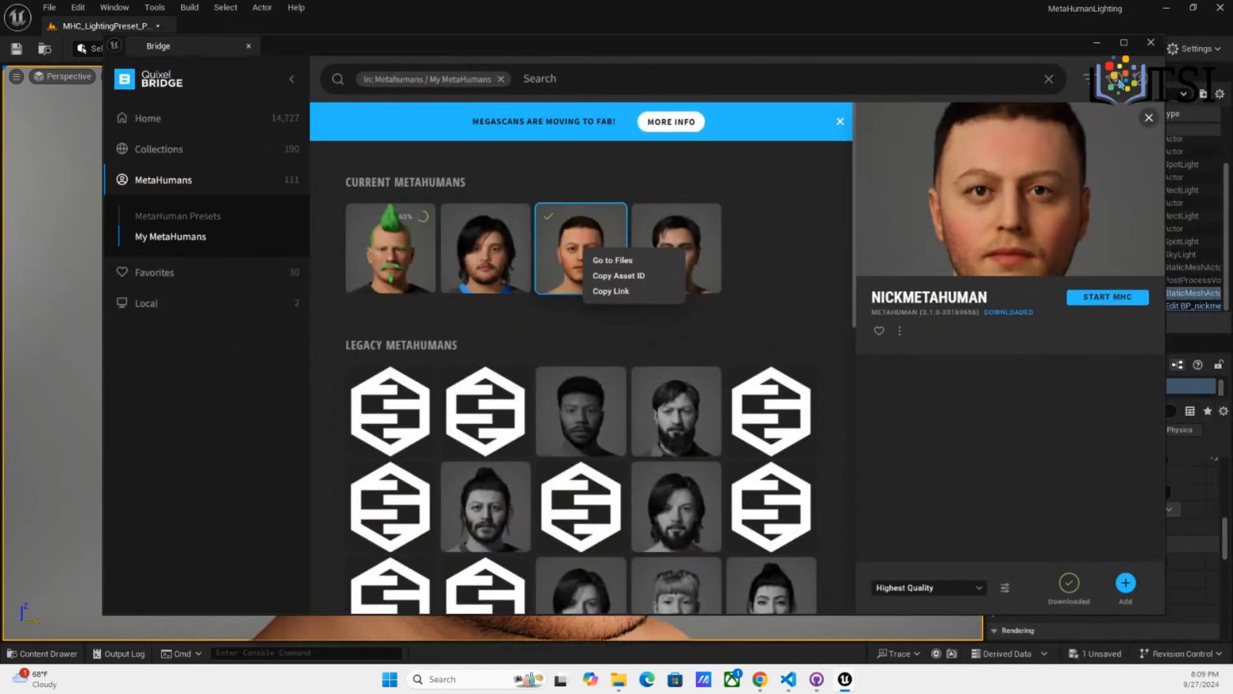
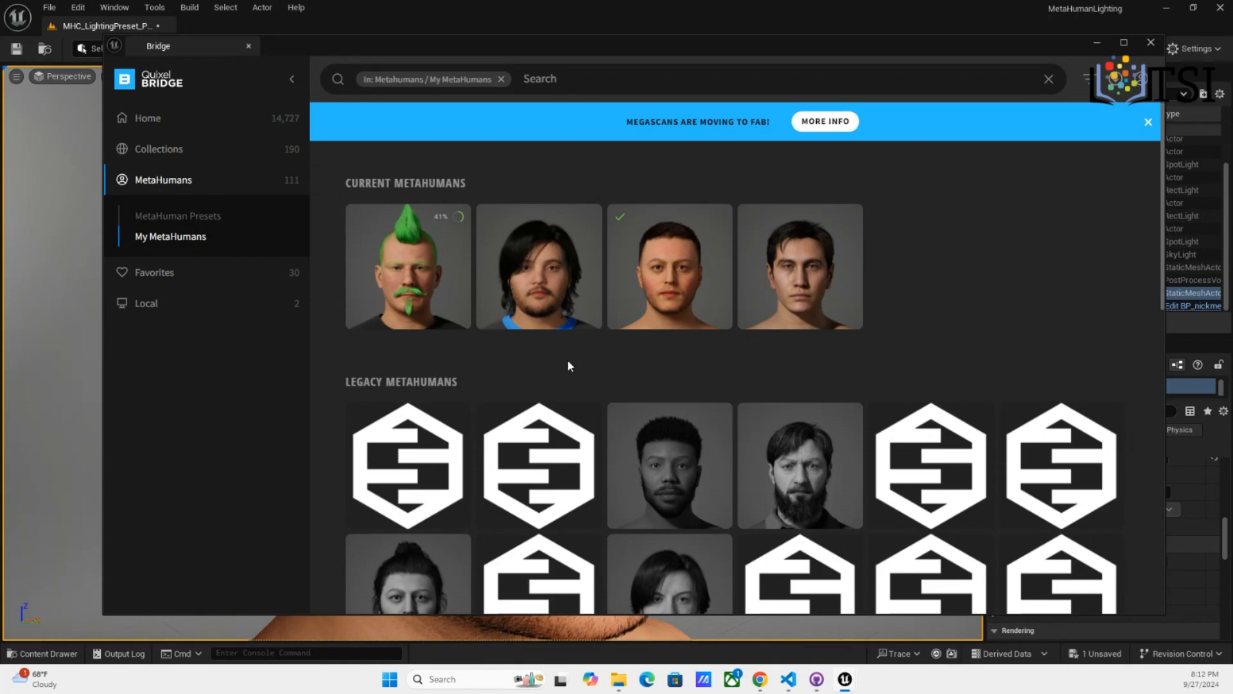
left_click(148, 126)
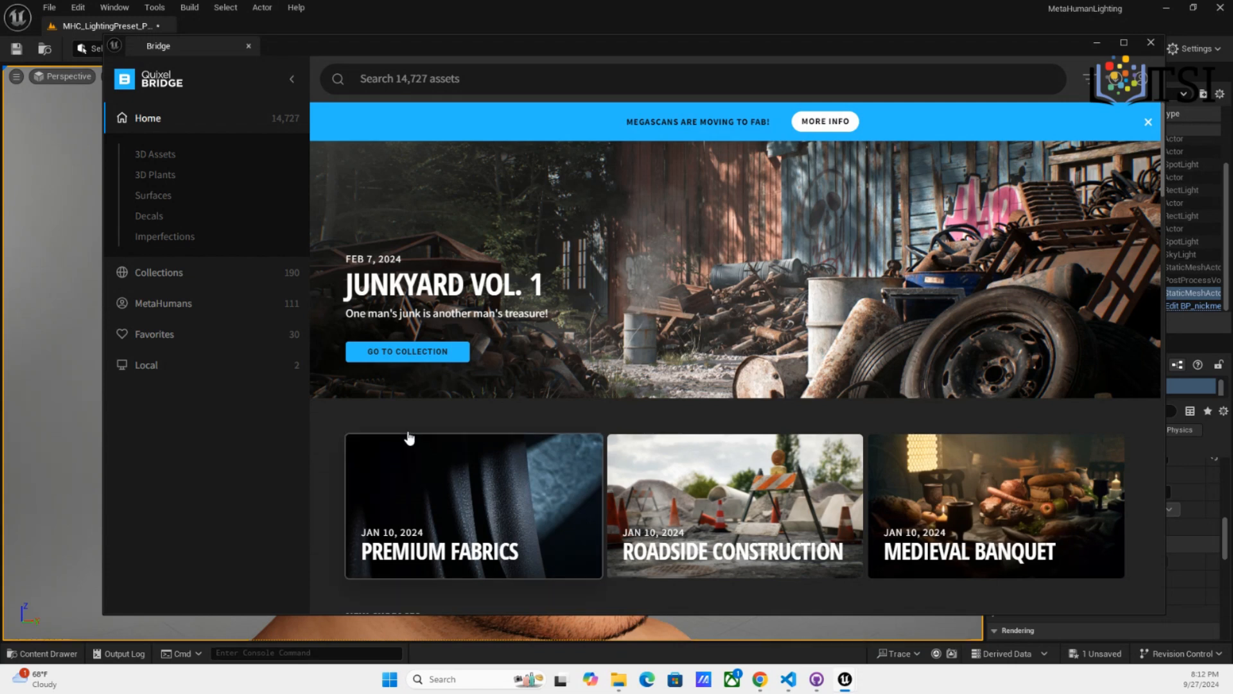
left_click(188, 308)
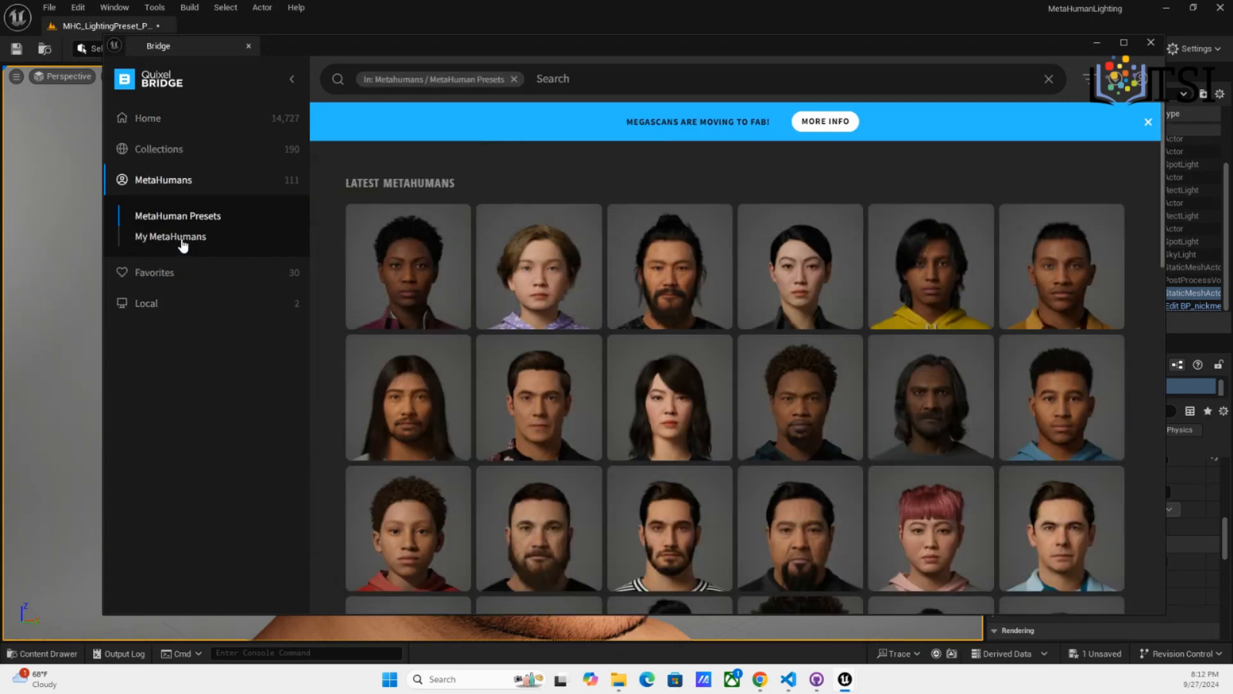
left_click(183, 239)
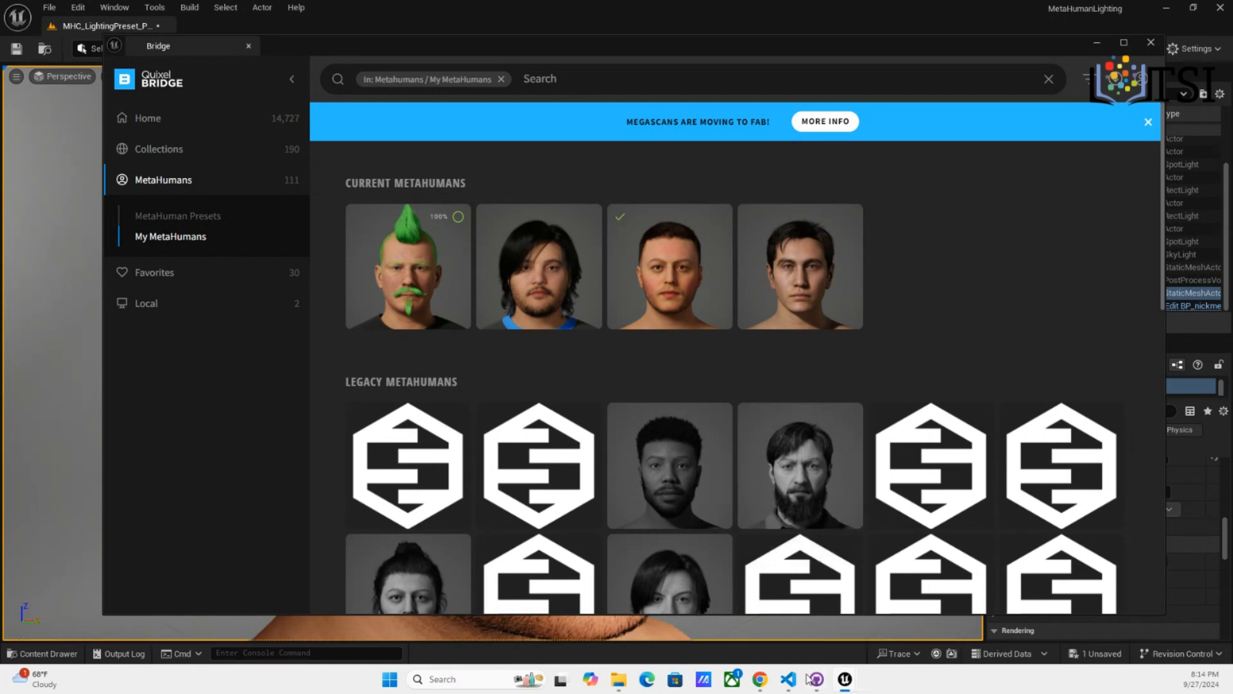
Switch to Chrome and copy the MetaHuman Creator page address, metahuman.unrealengine.com/mhc
mouse_move(760, 679)
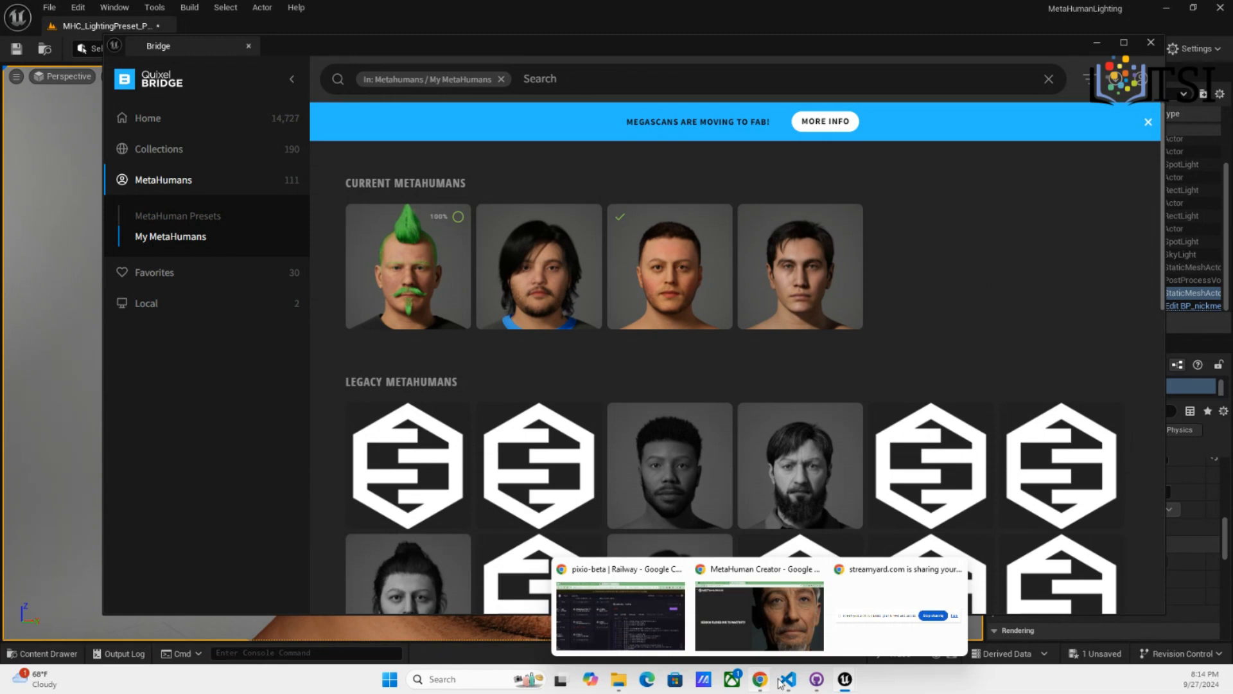
left_click(762, 624)
left_click(309, 41)
key("ctrl+c")
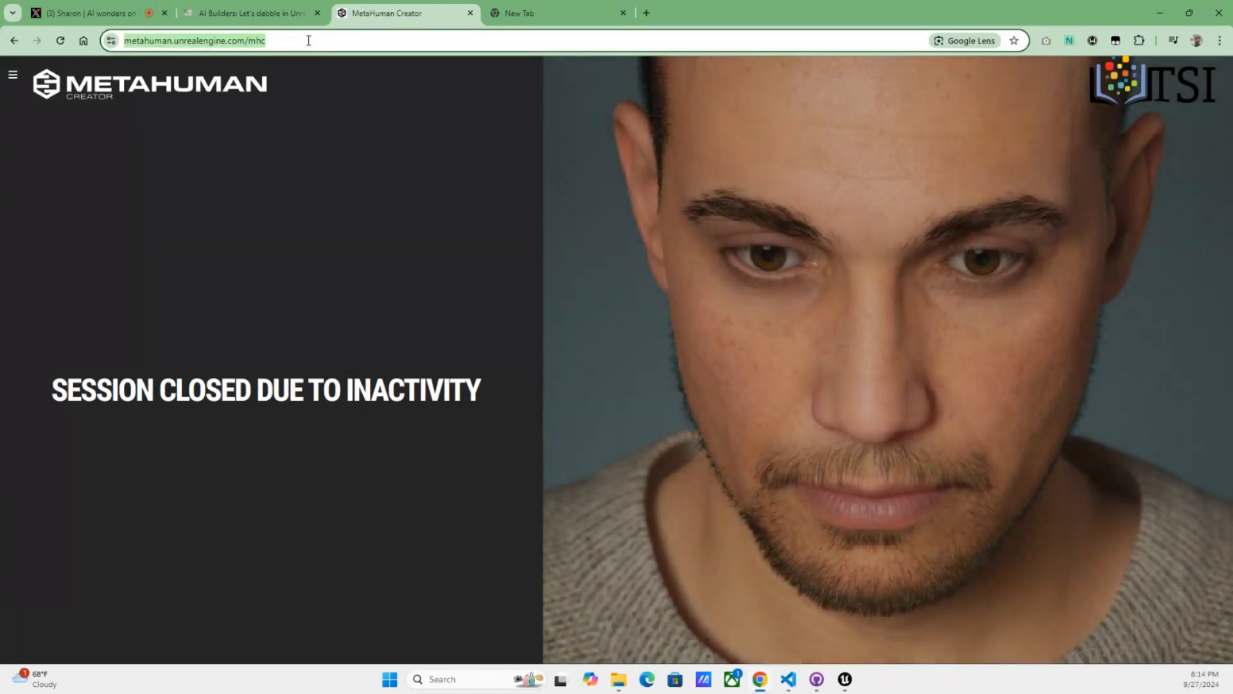
Post the copied MetaHuman Creator link as a reply to the "AI Builders: Unreal - Metahuman" Space post on X
left_click(111, 12)
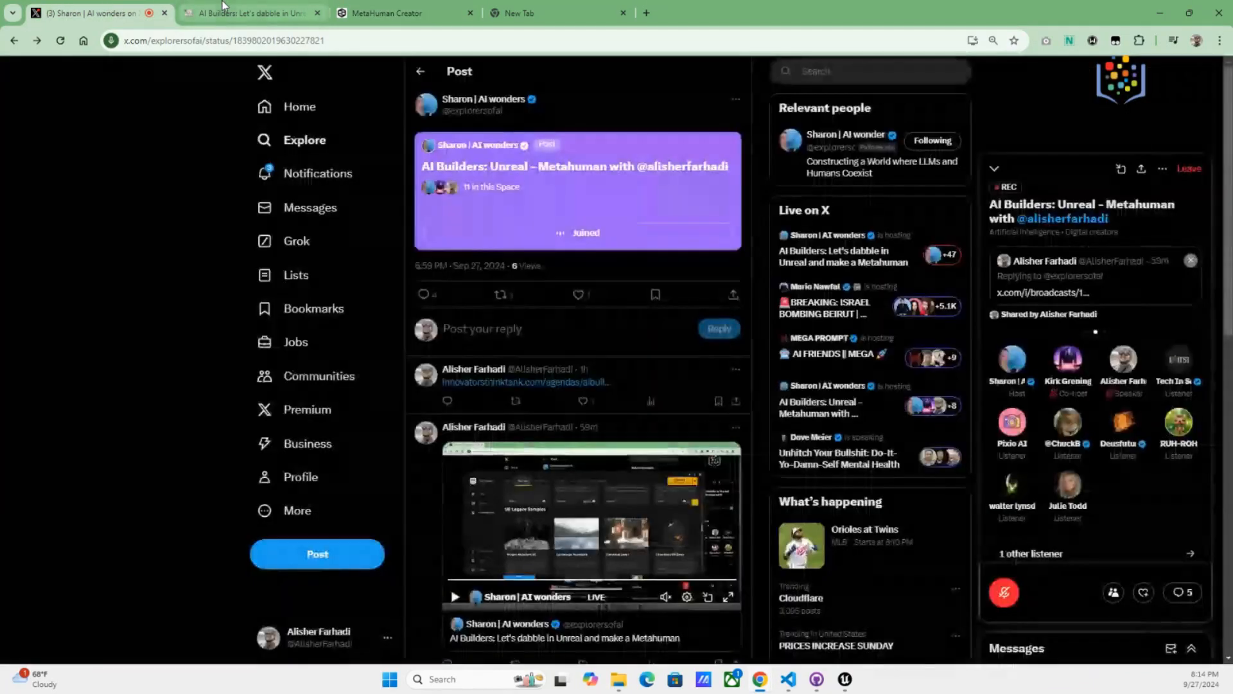
left_click(515, 326)
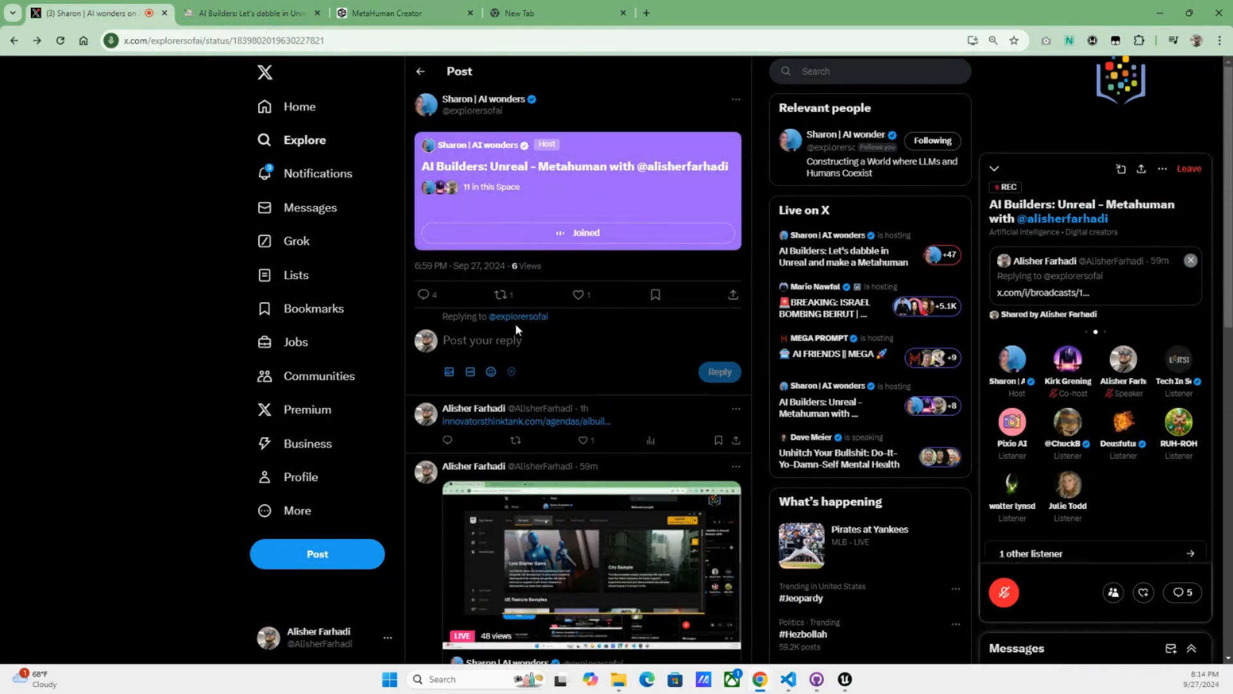
key("ctrl+v")
left_click(719, 372)
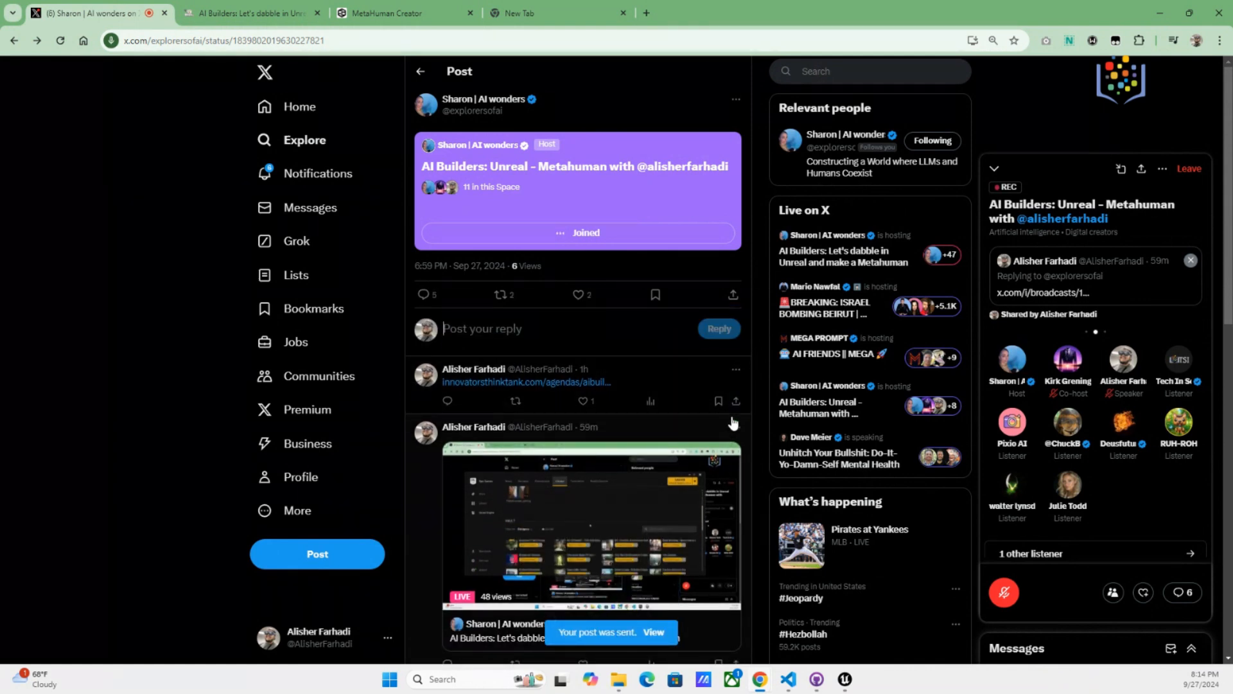
Find the new reply containing the MetaHuman Creator link and share it with the X Space
scroll(733, 450, "down", 5)
scroll(734, 457, "down", 5)
scroll(735, 458, "up", 3)
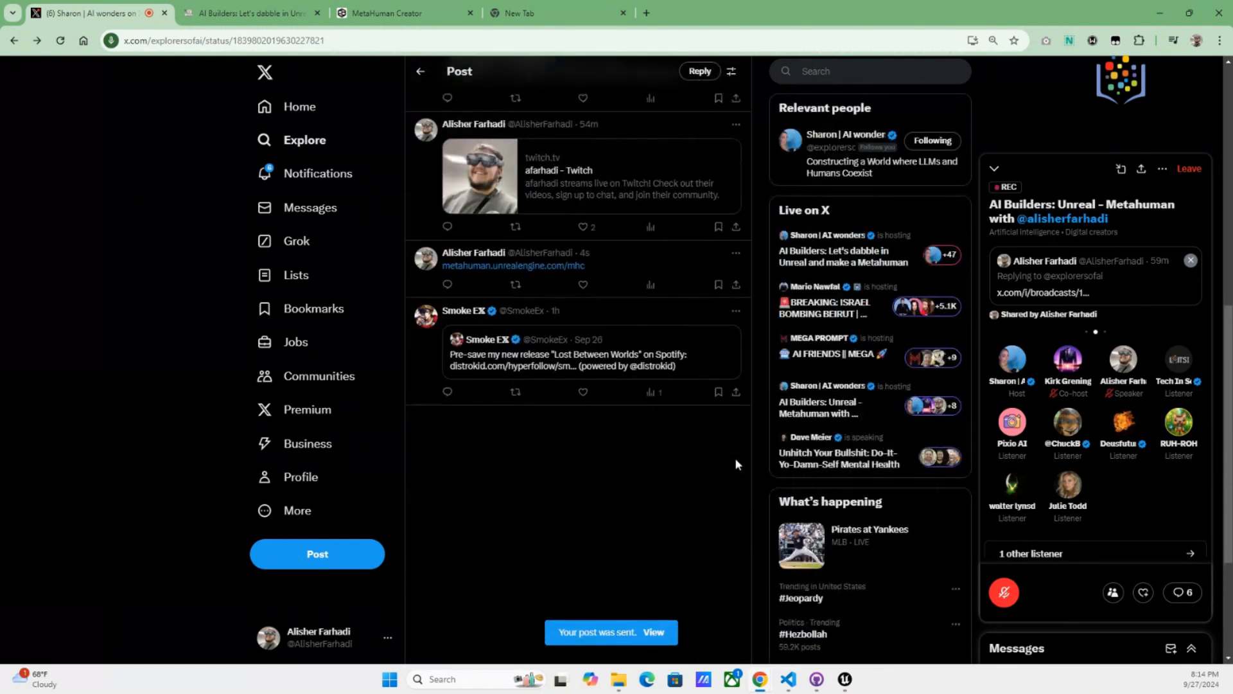
left_click(736, 284)
left_click(683, 293)
scroll(677, 310, "up", 5)
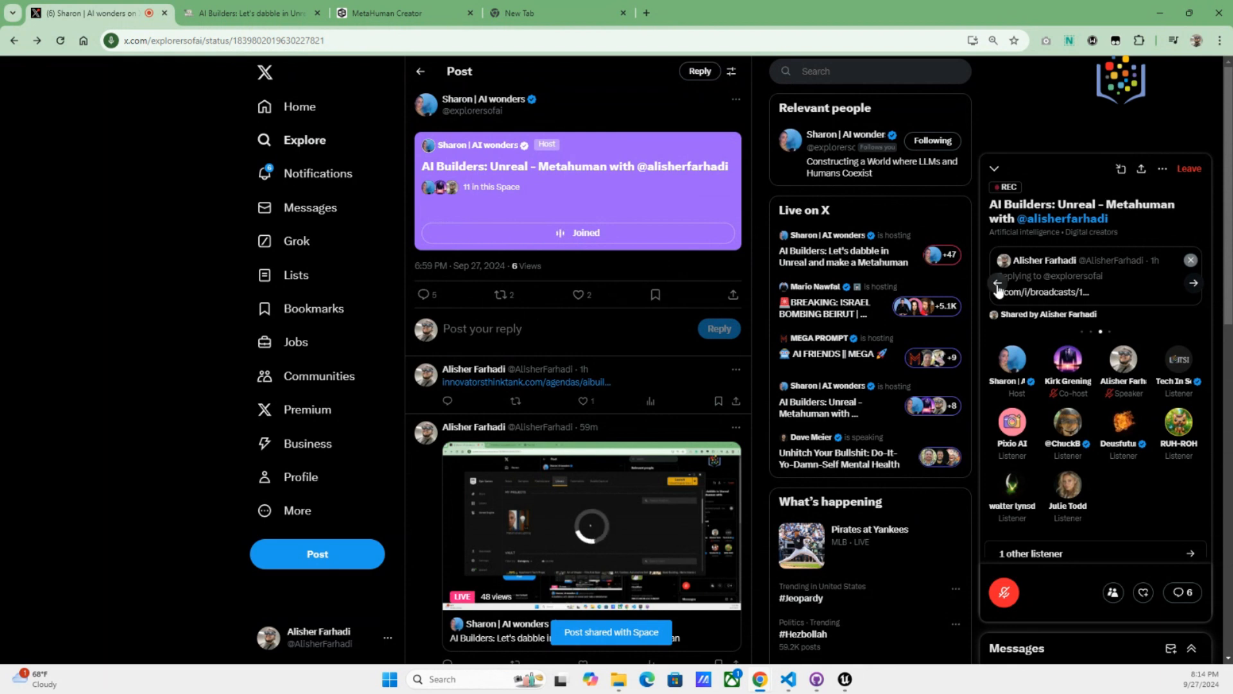
Page back through the Space's shared posts to the one linking metahuman.unrealengine.com/mhc
left_click(999, 288)
left_click(999, 288)
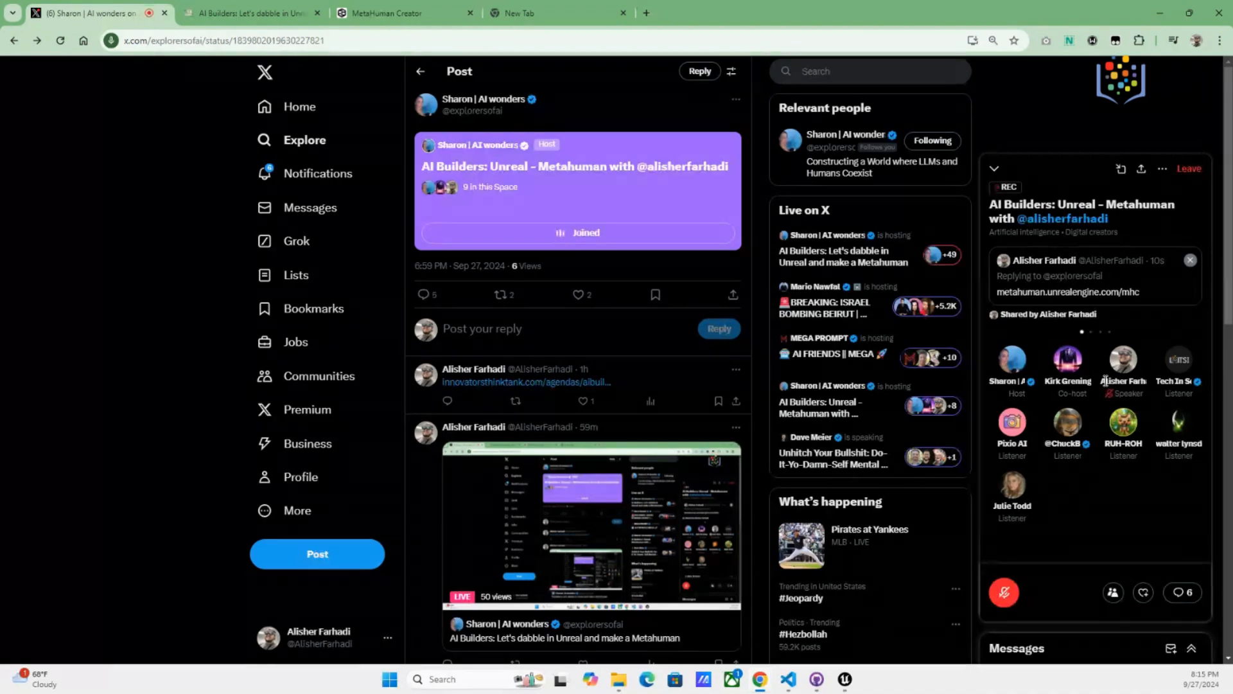
Switch to Quixel Bridge and add the downloaded Wallace MetaHuman to the project at highest quality
key("super+Tab")
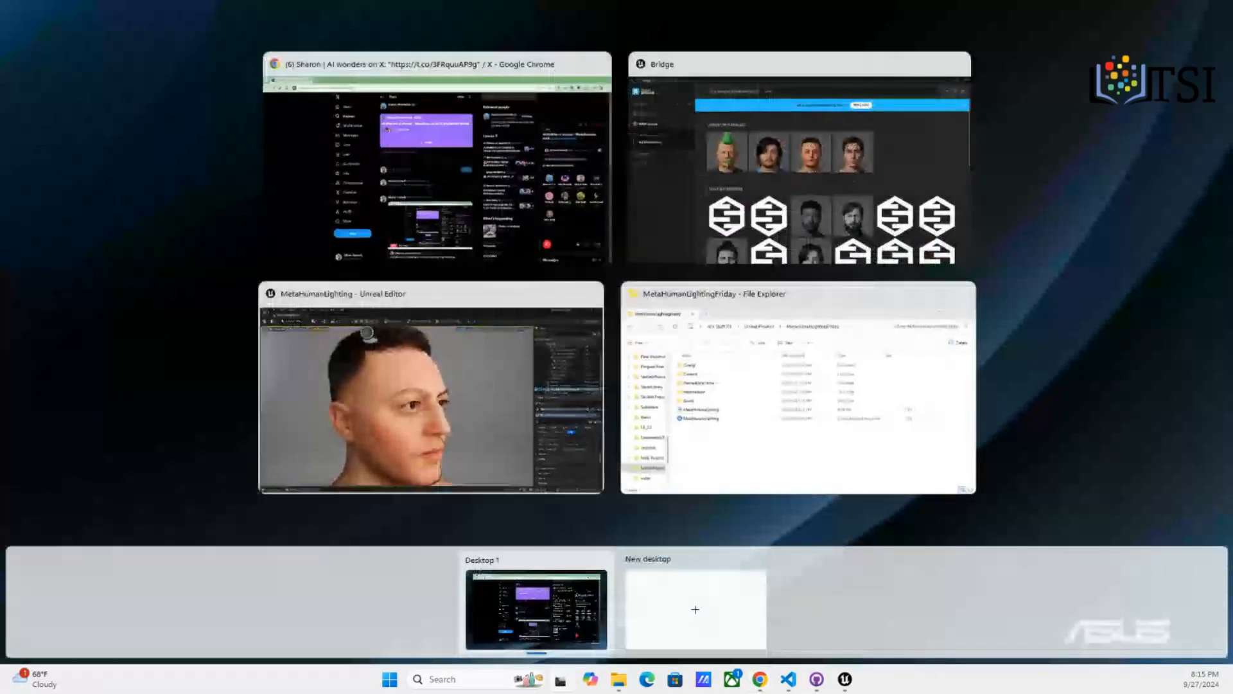
key("super+Tab")
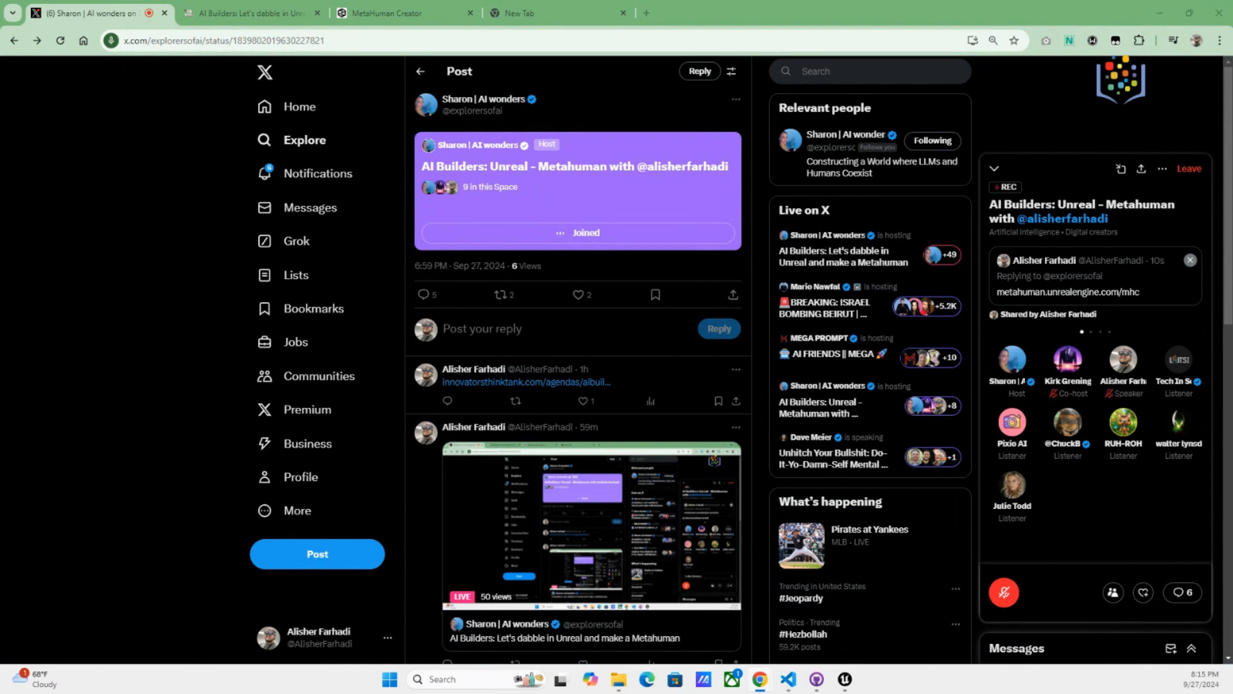
key("super+Tab")
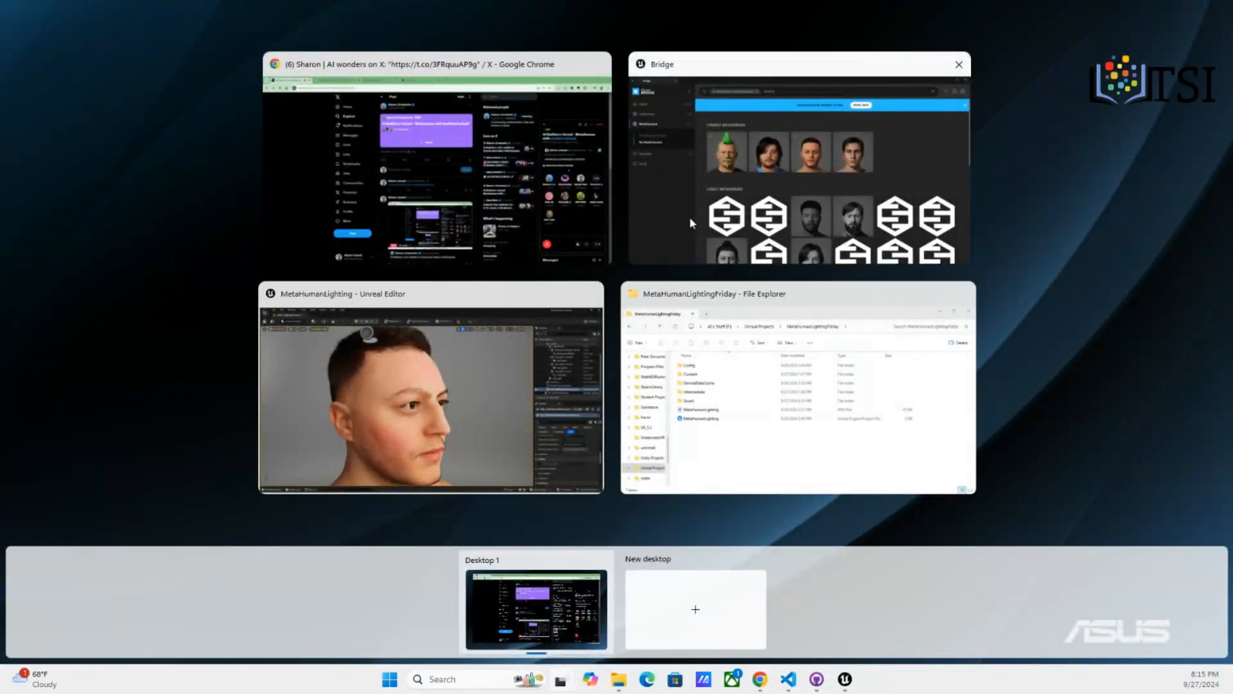
left_click(745, 203)
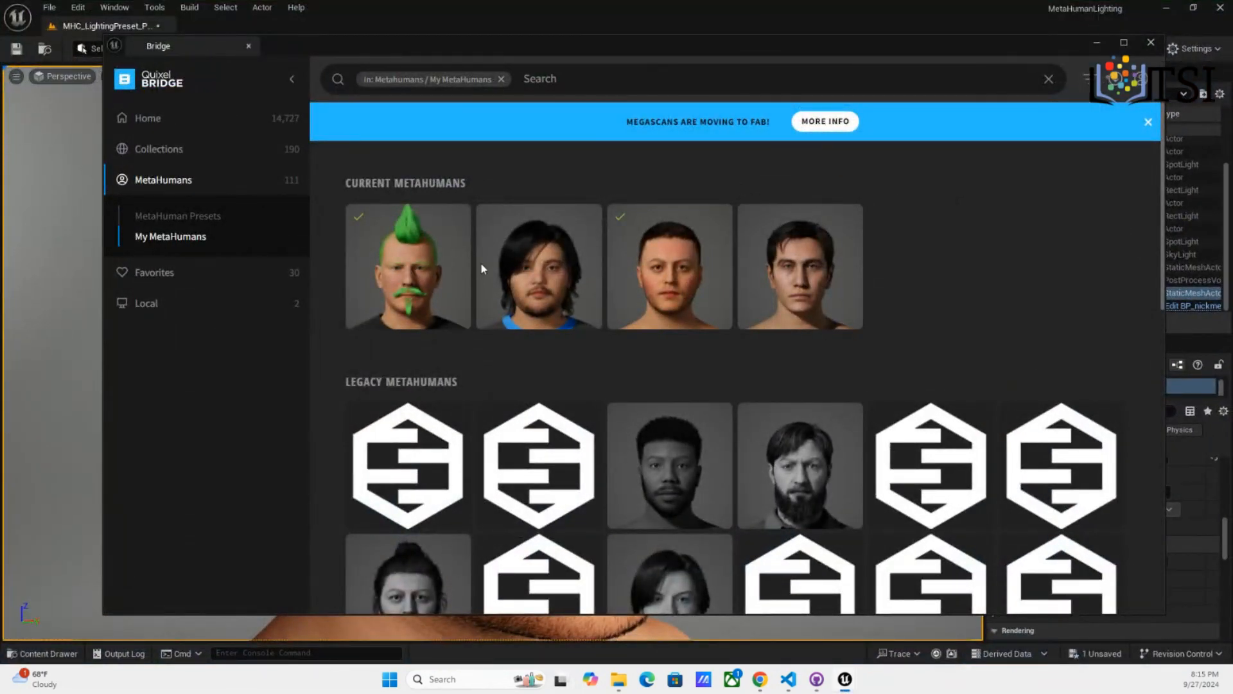
left_click(415, 248)
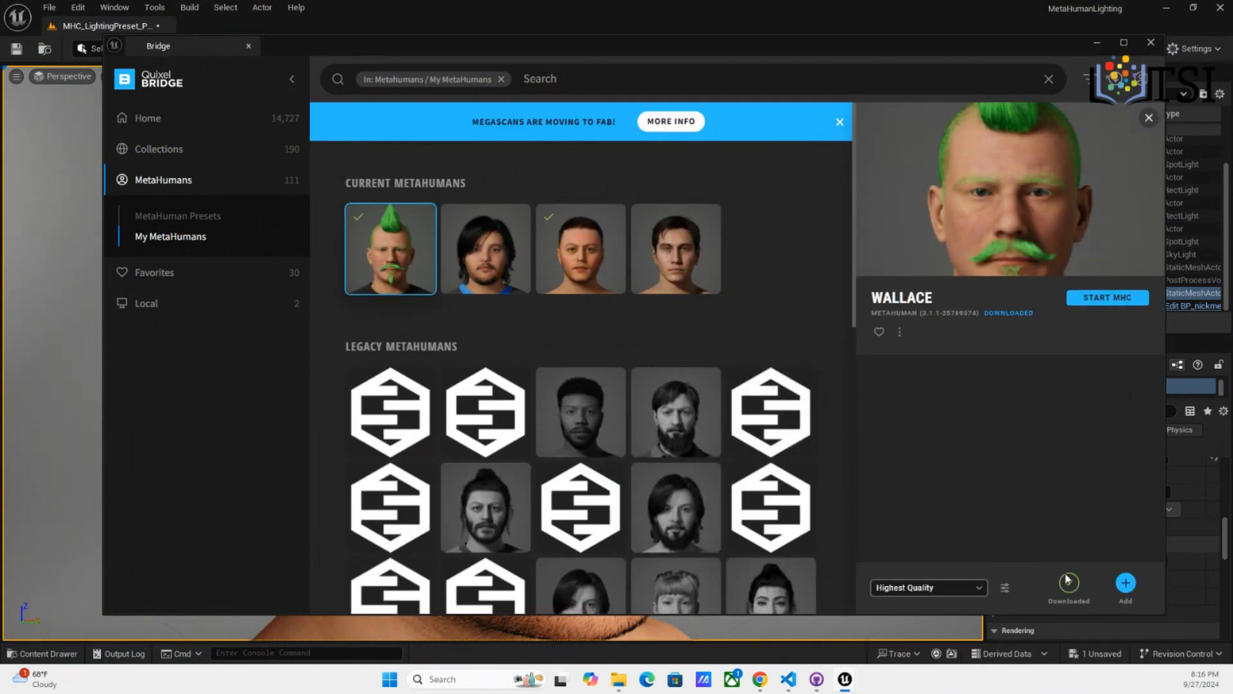
left_click(1124, 584)
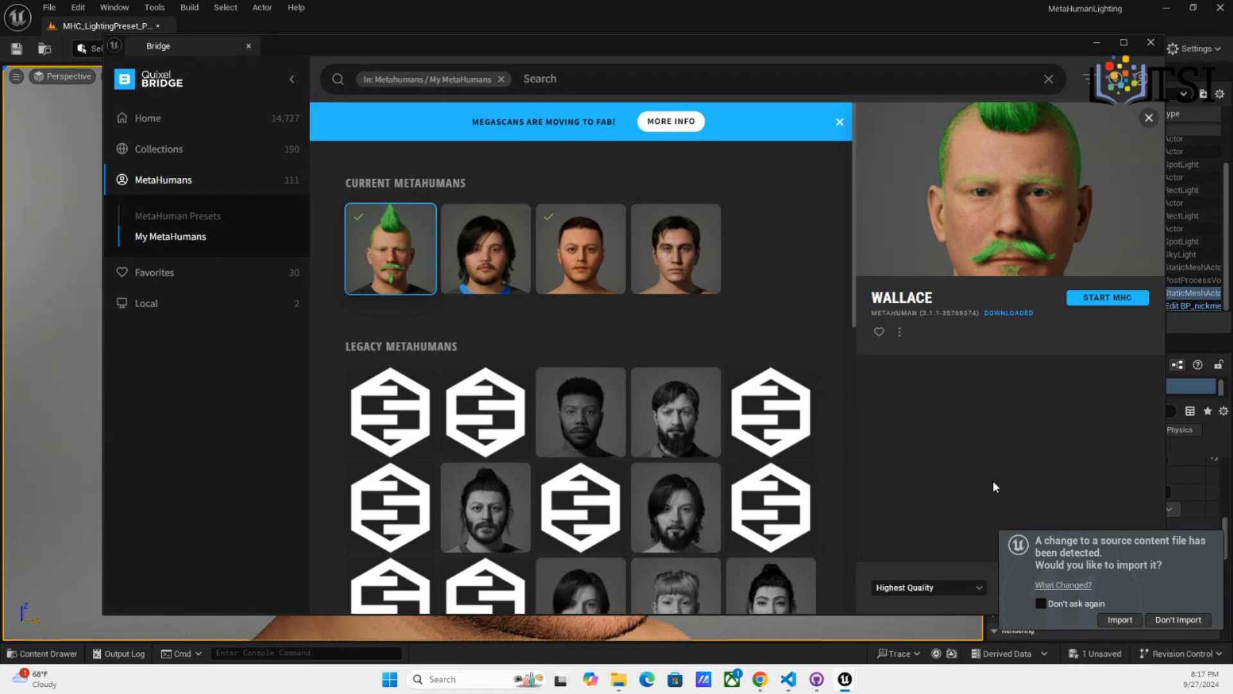
Try to import the detected source change for Wallace's DNA file without assigning a skeletal mesh
left_click(1121, 620)
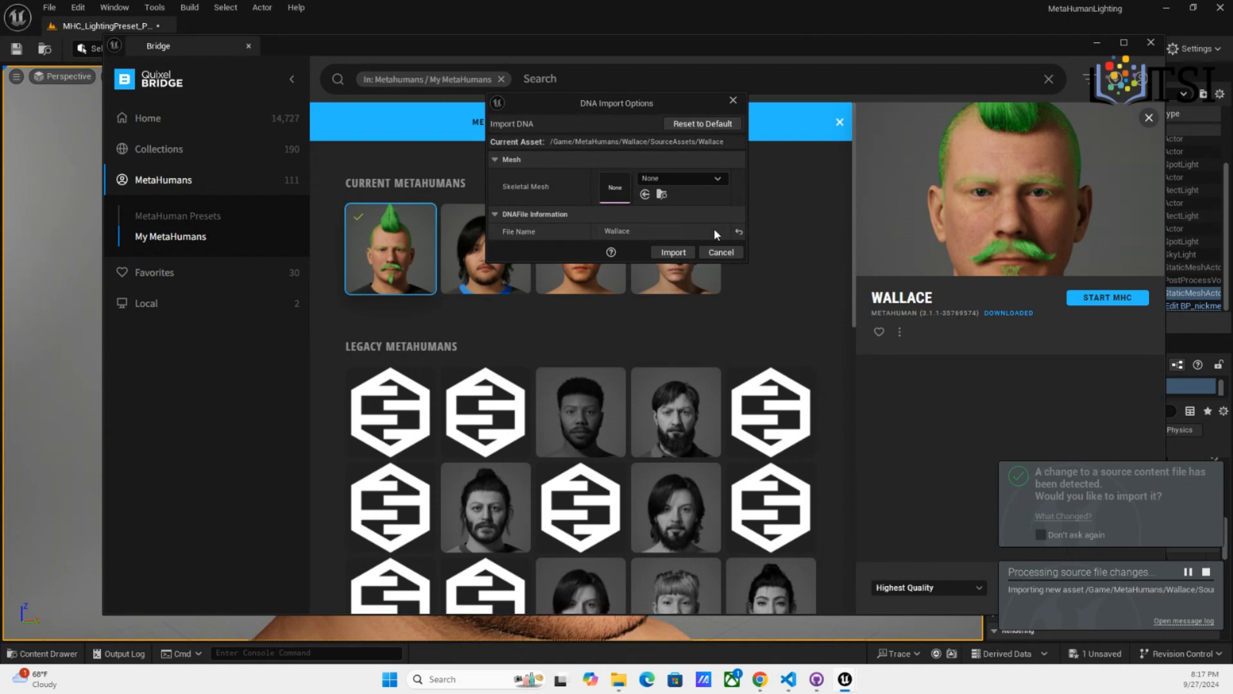
left_click(671, 251)
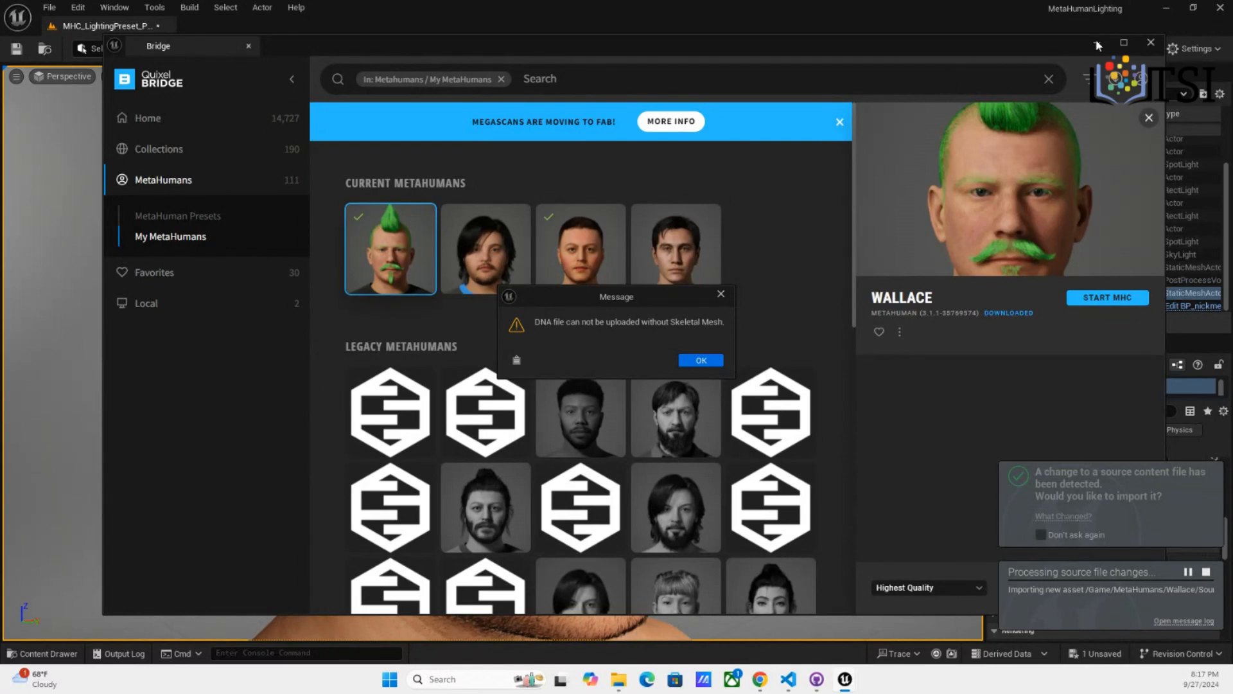
left_click(703, 362)
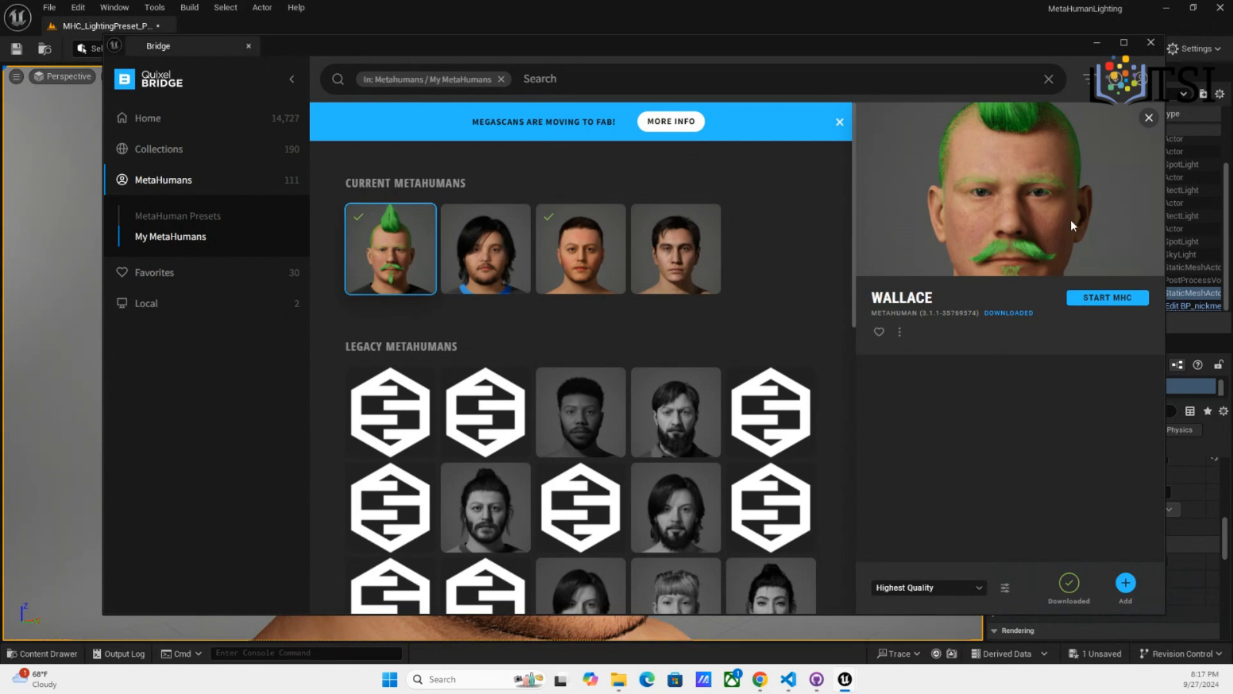
Minimize Bridge and delete the existing BP_nickmetahuman character from the lighting level
left_click(1096, 43)
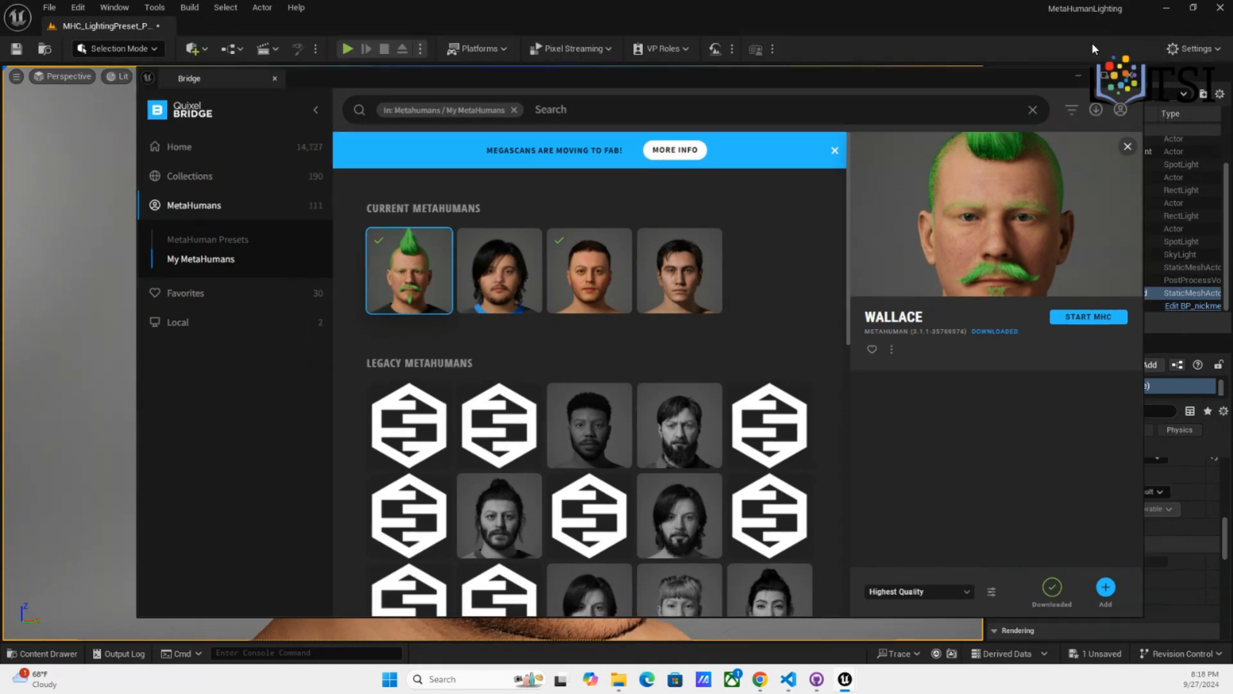
scroll(664, 370, "up", 2)
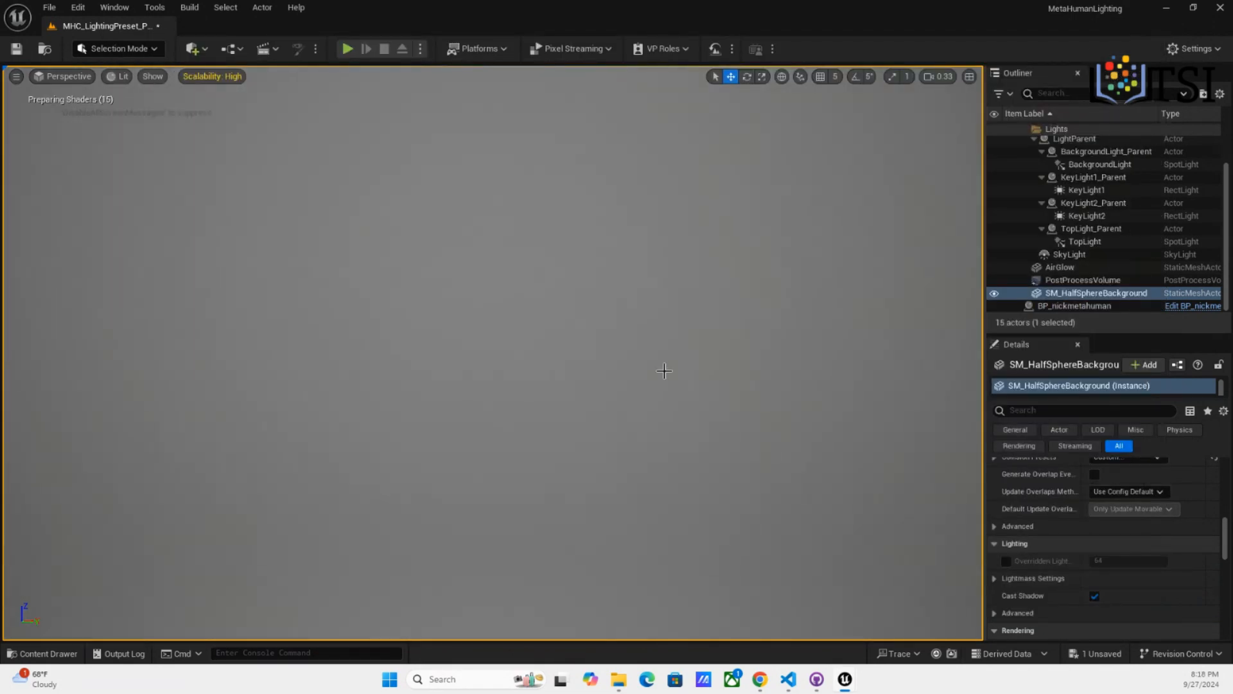
scroll(664, 369, "down", 3)
scroll(664, 370, "up", 3)
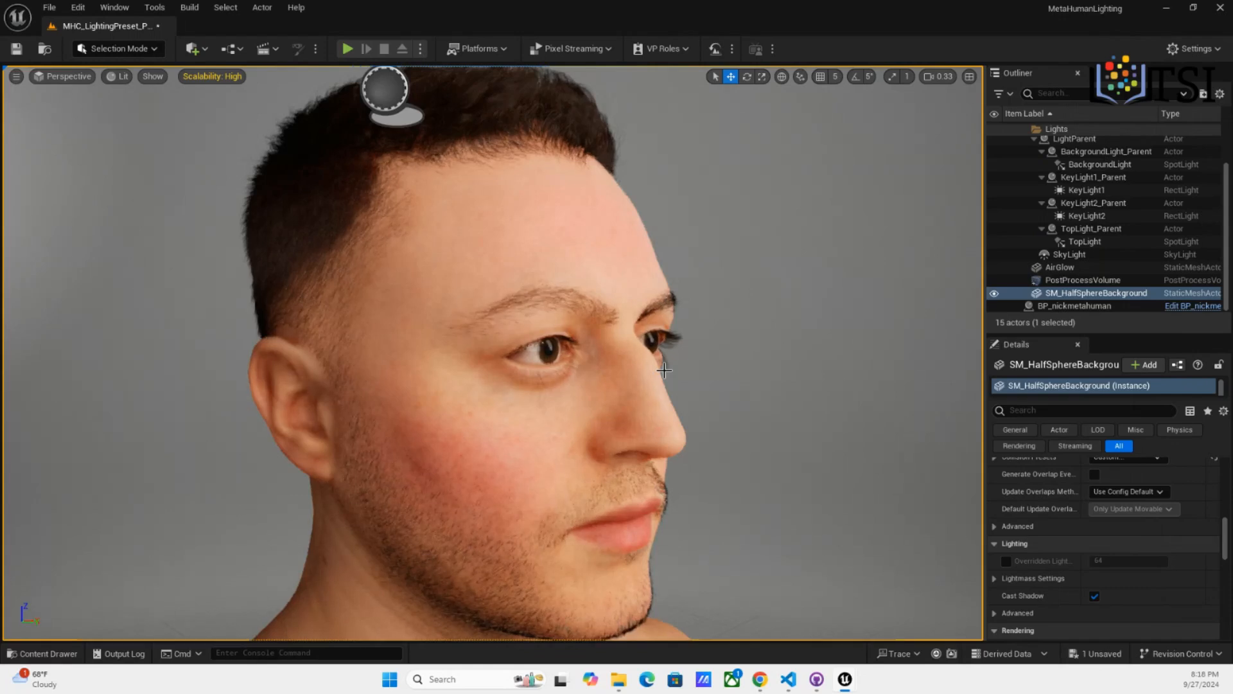
scroll(665, 370, "down", 2)
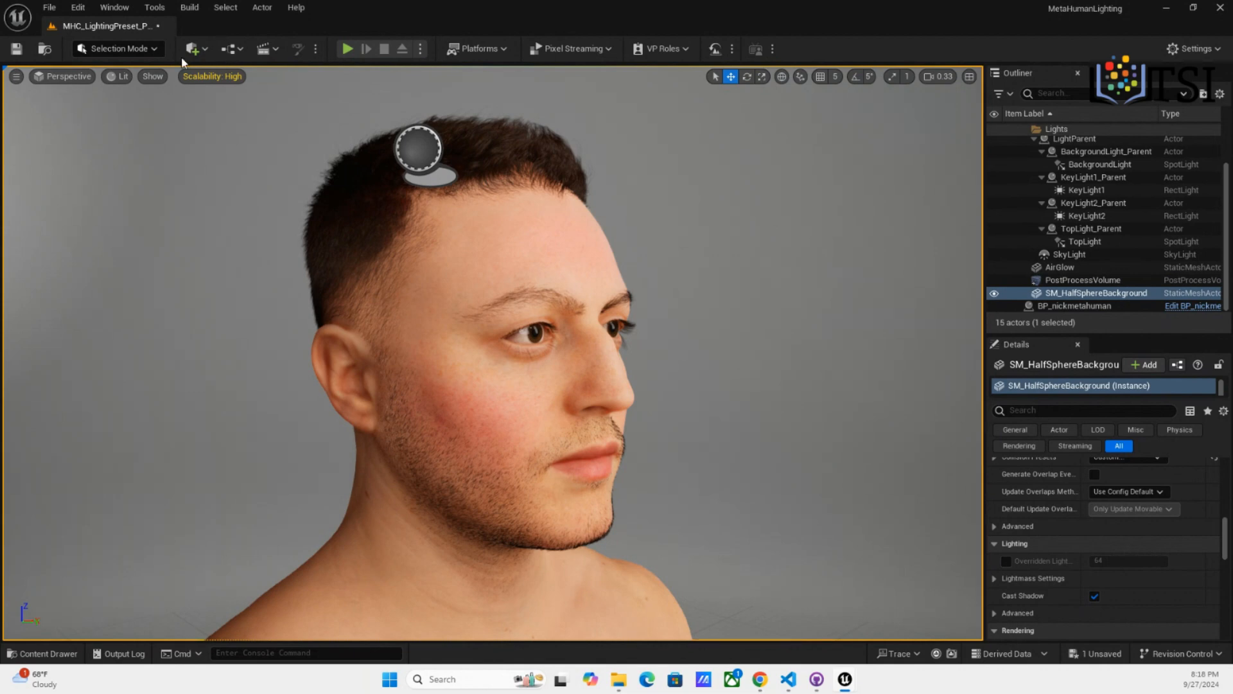
left_click(468, 423)
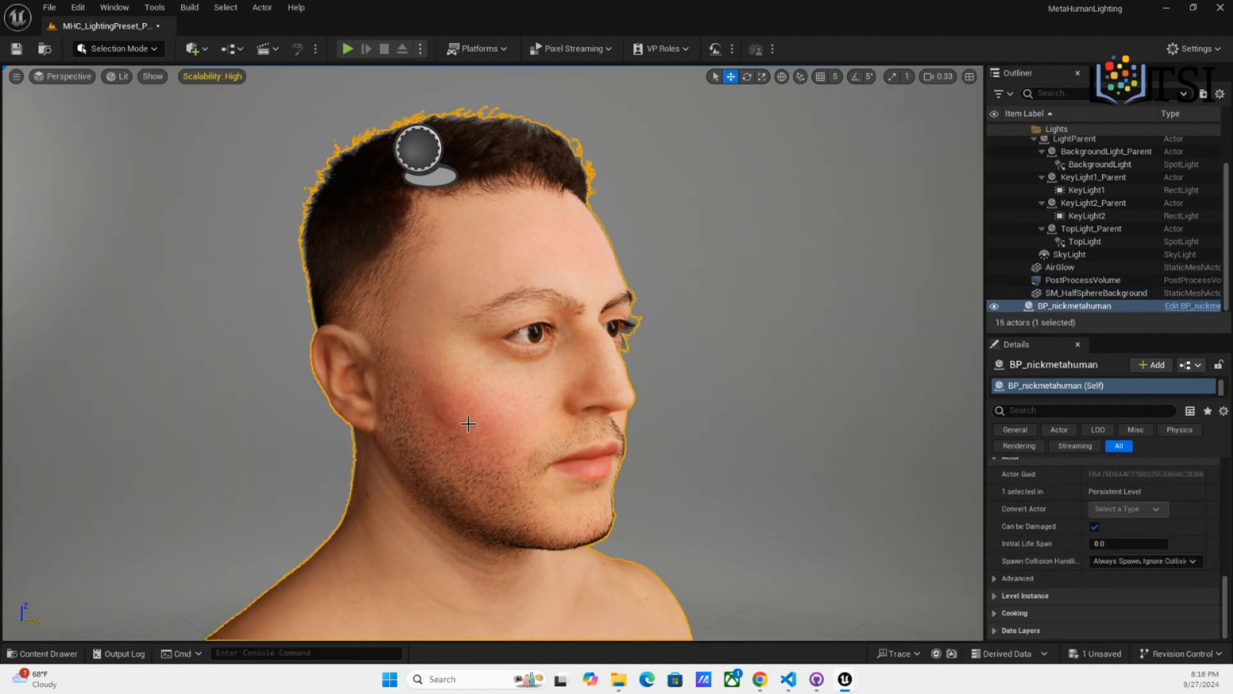
key("Delete")
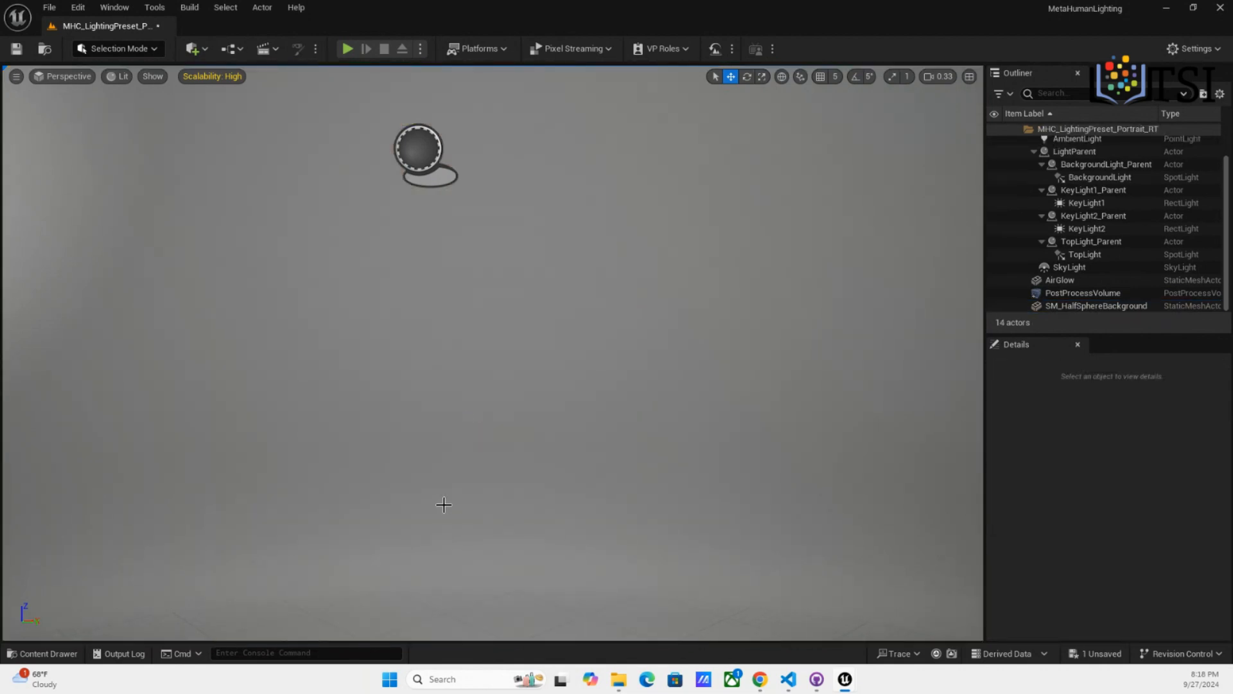
Place the BP_Wallace blueprint from the MetaHumans/Wallace content folder into the lighting level
scroll(443, 502, "down", 5)
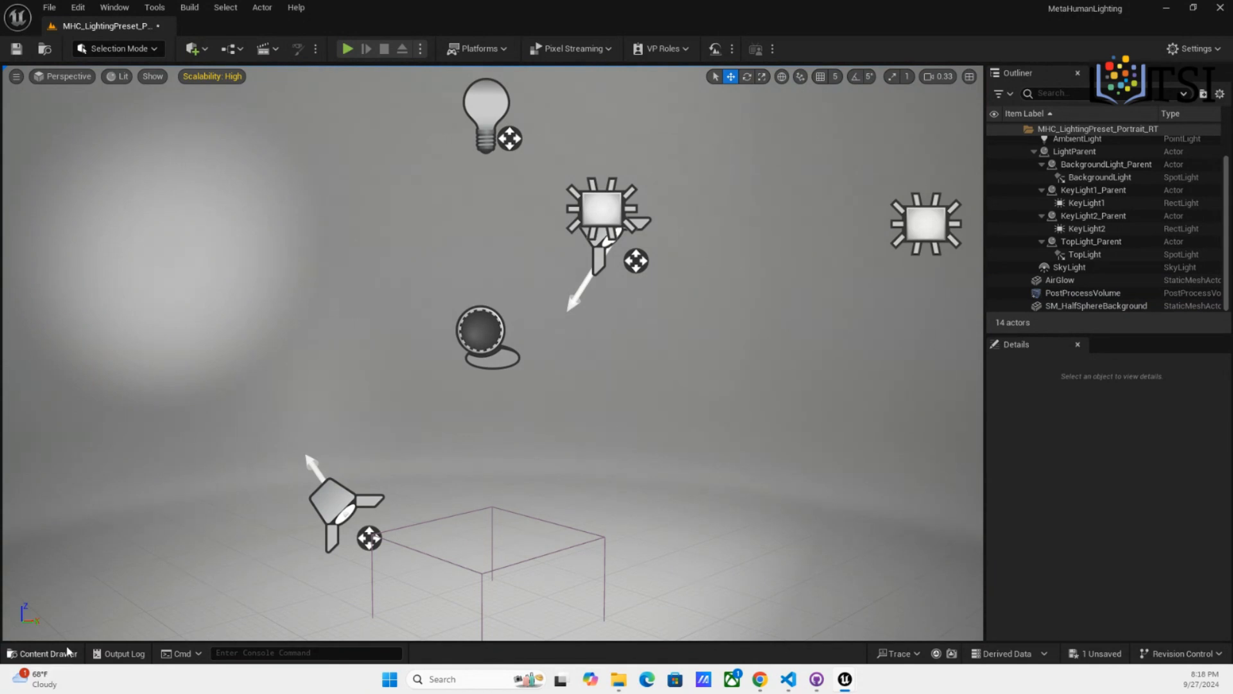
left_click(45, 653)
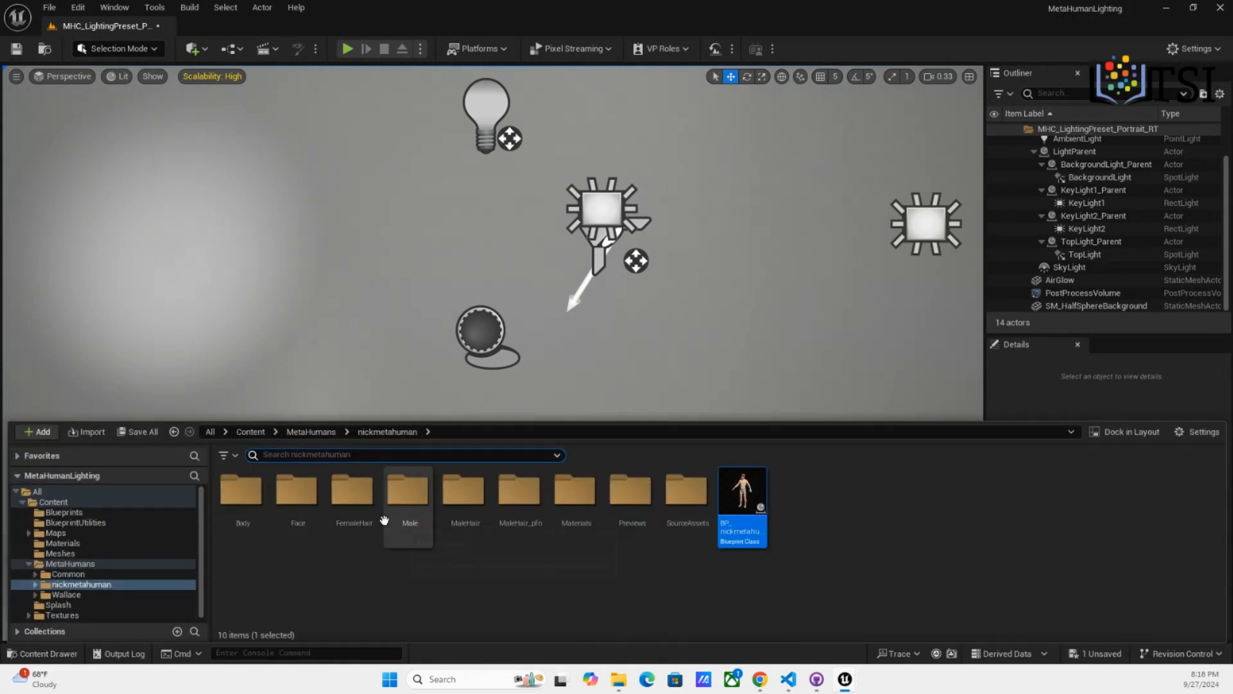
left_click(312, 432)
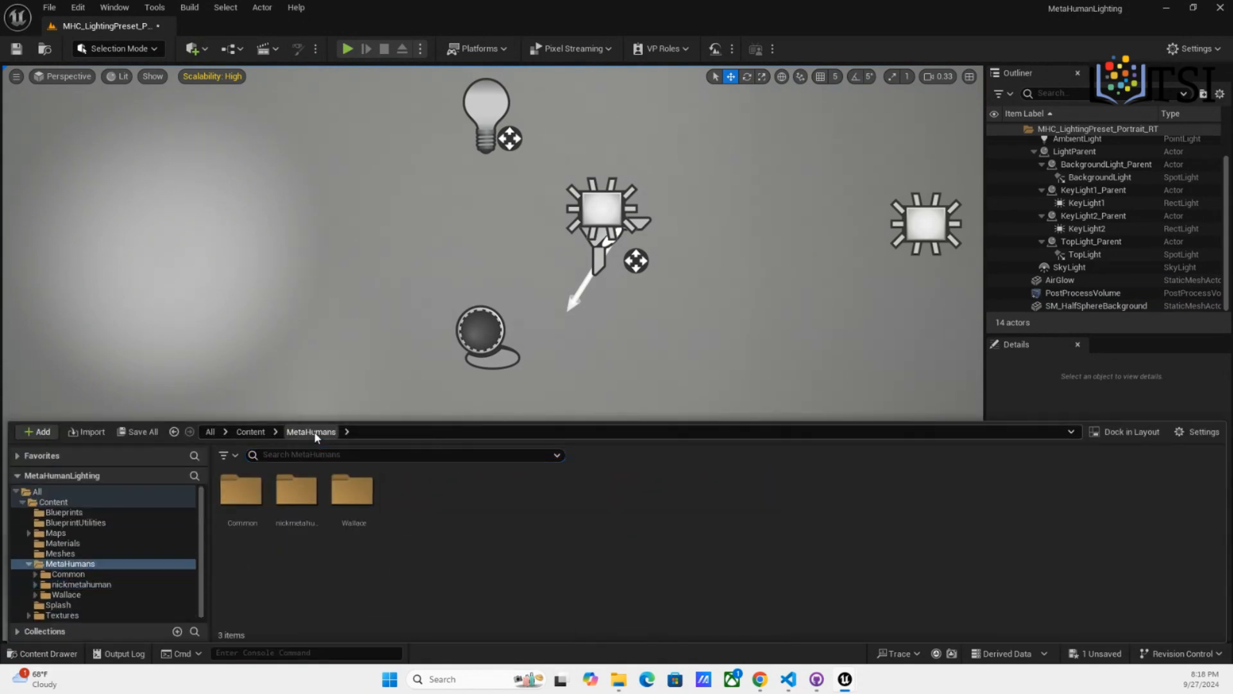
double_click(352, 491)
left_click(686, 496)
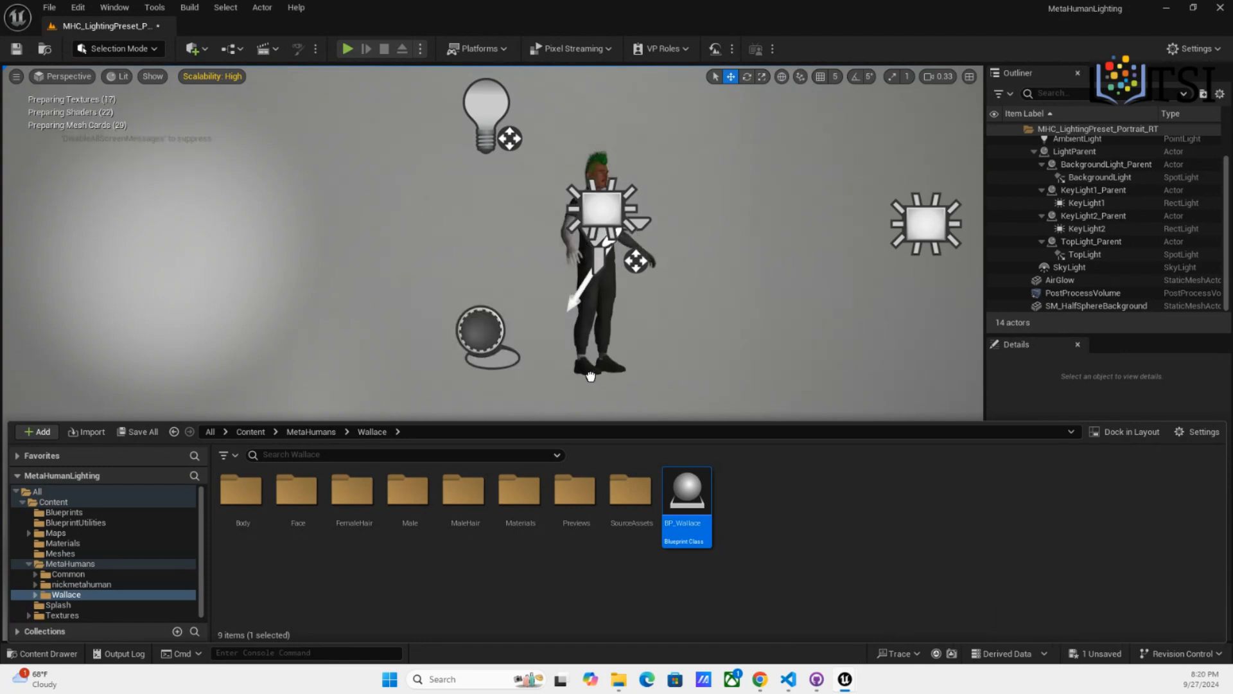
left_click_drag(570, 349, 566, 363)
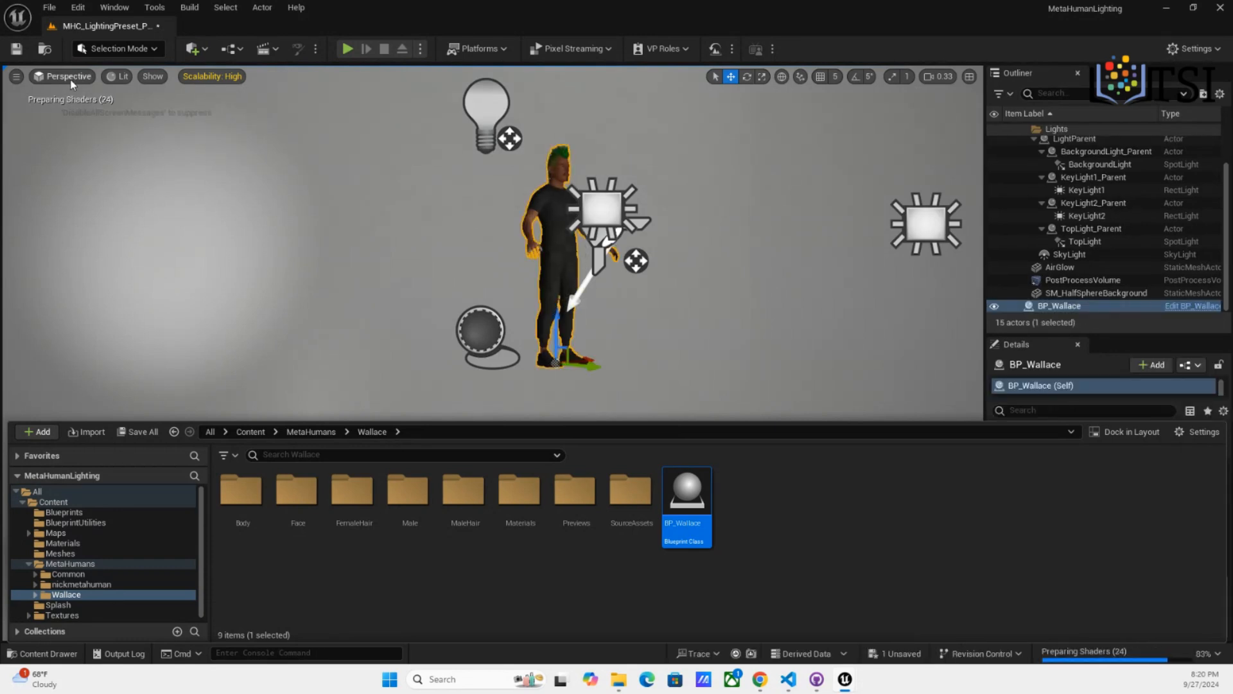
Widen the viewport's horizontal field of view to about 96.6
left_click(70, 78)
left_click(153, 77)
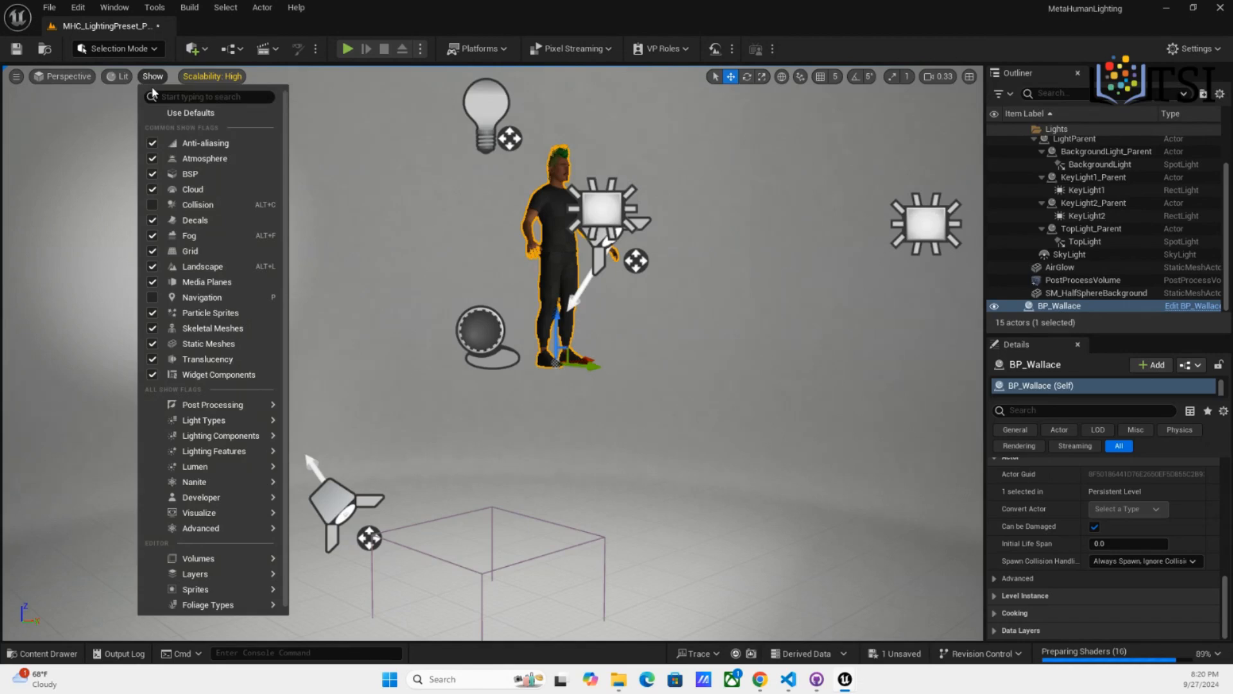
left_click(16, 75)
left_click_drag(126, 215, 132, 214)
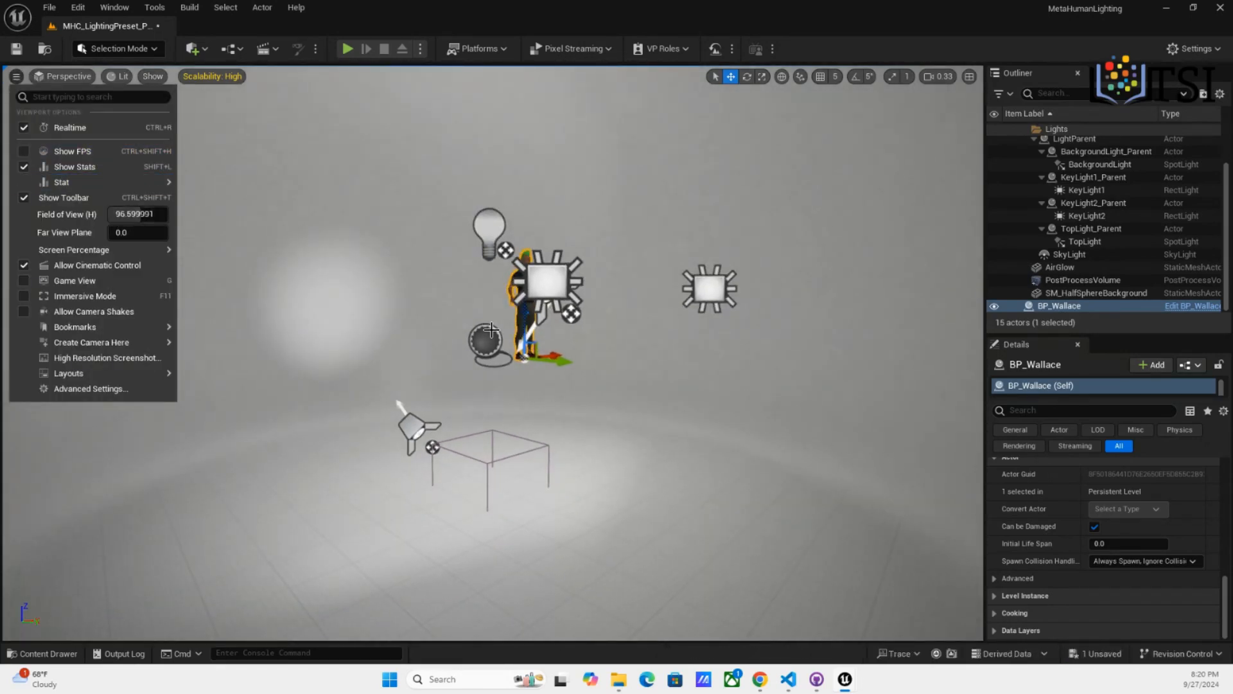
Lower the BP_Wallace character so it stands on the studio floor in the centre of the light setup
left_click(525, 347)
left_click(530, 417)
left_click(524, 320)
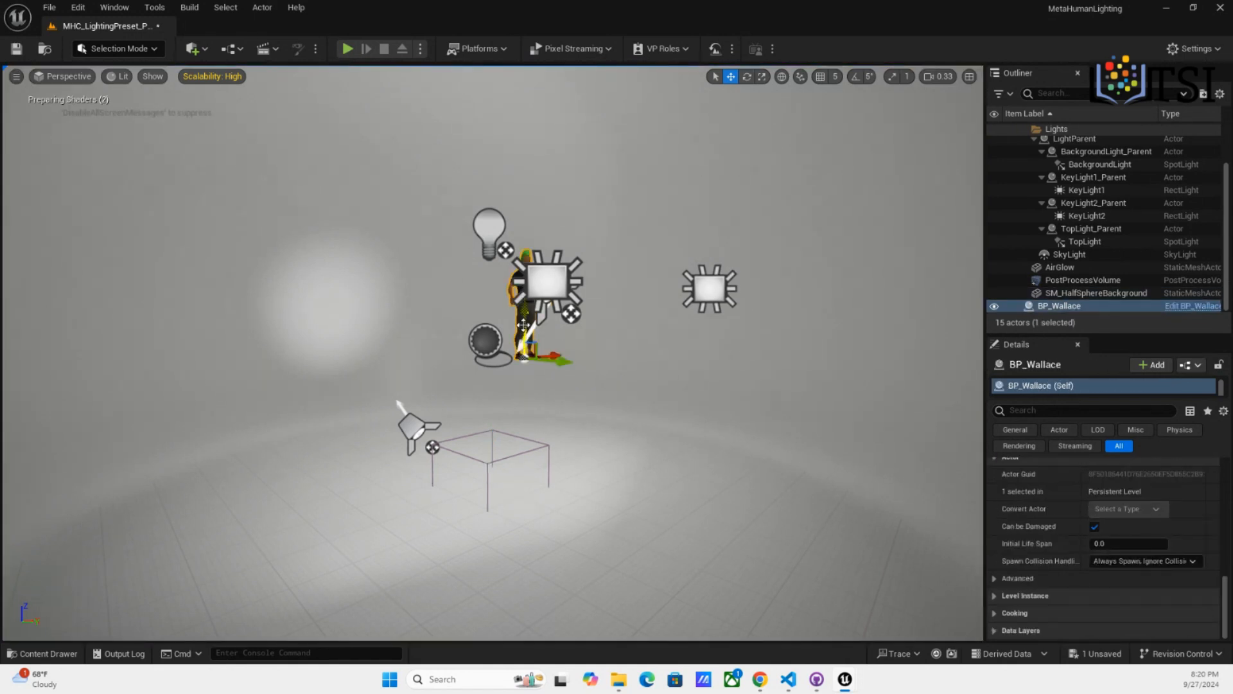
left_click_drag(520, 391, 522, 520)
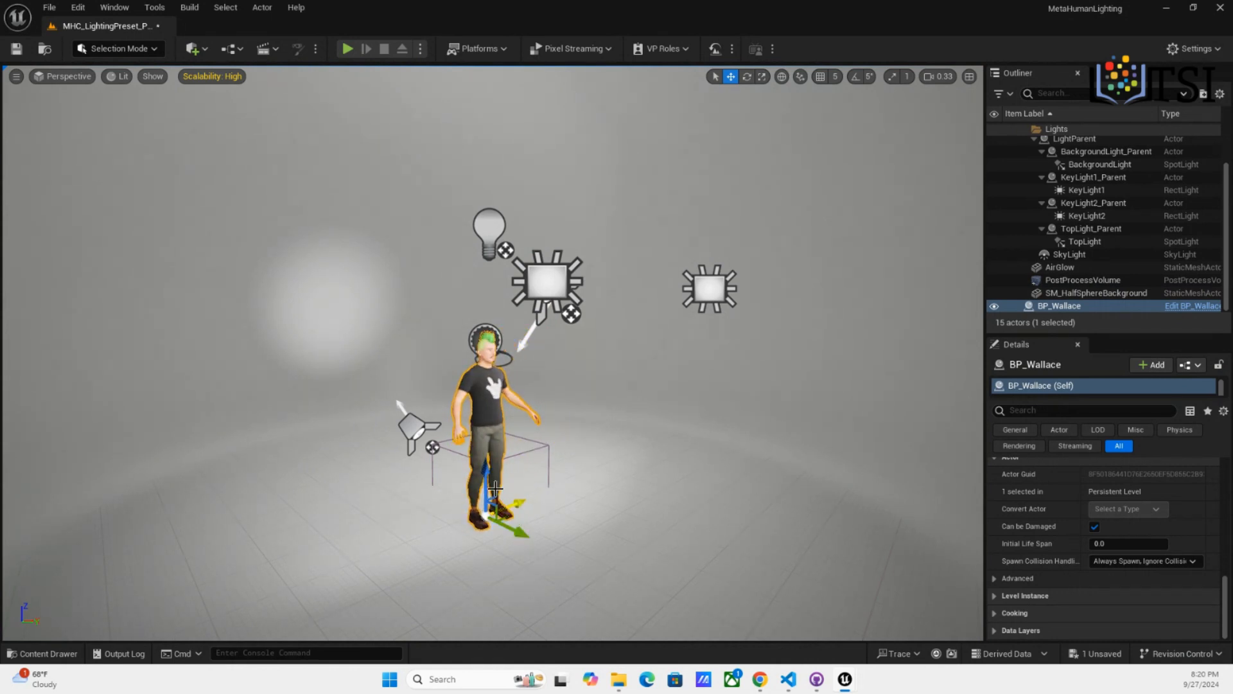
Examine Wallace's head, mohawk and upper body up close under the portrait lighting
right_click_drag(641, 433, 627, 433)
left_click_drag(631, 458, 476, 118)
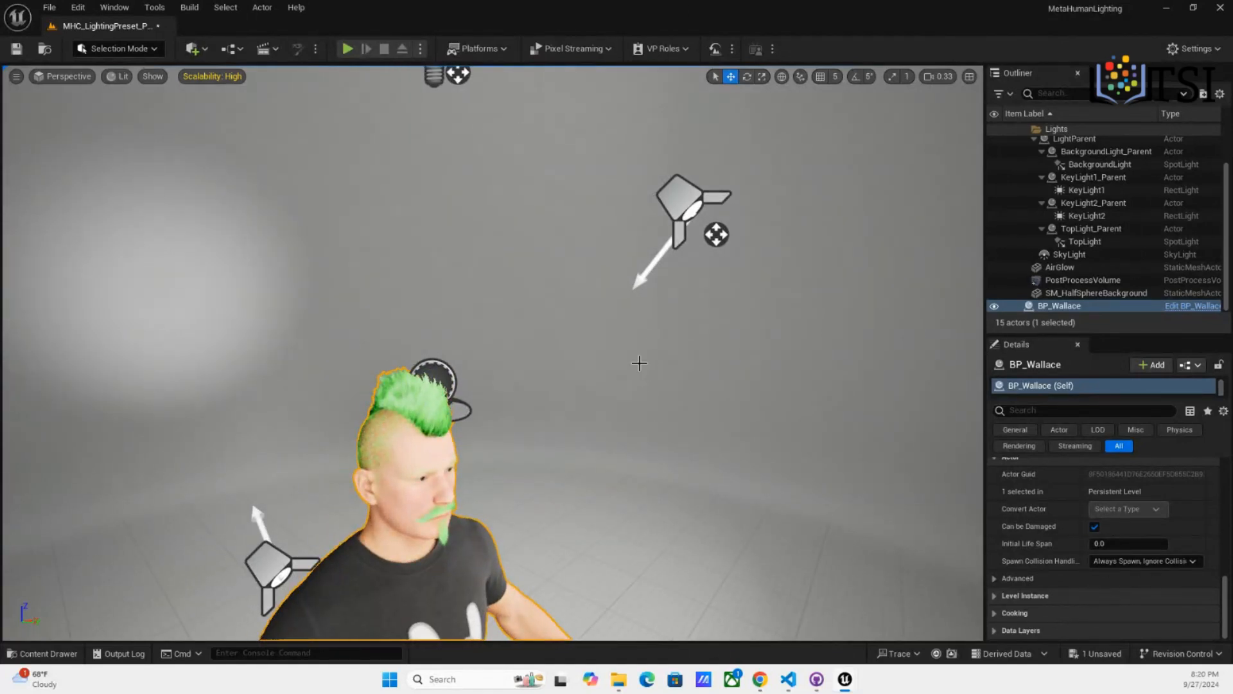
mouse_move(510, 431)
left_mouse_down()
mouse_move(488, 425)
mouse_move(491, 385)
mouse_move(508, 424)
left_mouse_up()
mouse_move(491, 273)
right_mouse_down()
mouse_move(493, 286)
mouse_move(481, 267)
right_mouse_up()
mouse_move(538, 286)
left_mouse_down()
mouse_move(542, 300)
mouse_move(537, 284)
left_mouse_up()
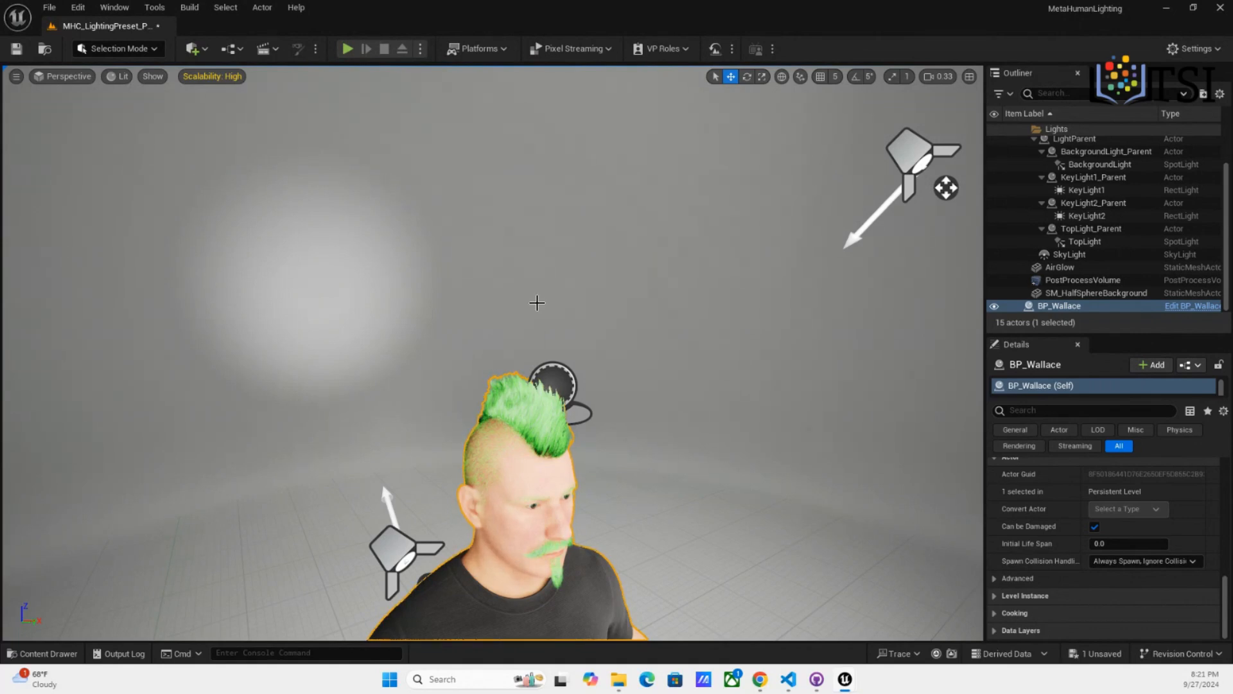
left_click(623, 341)
scroll(649, 360, "down", 5)
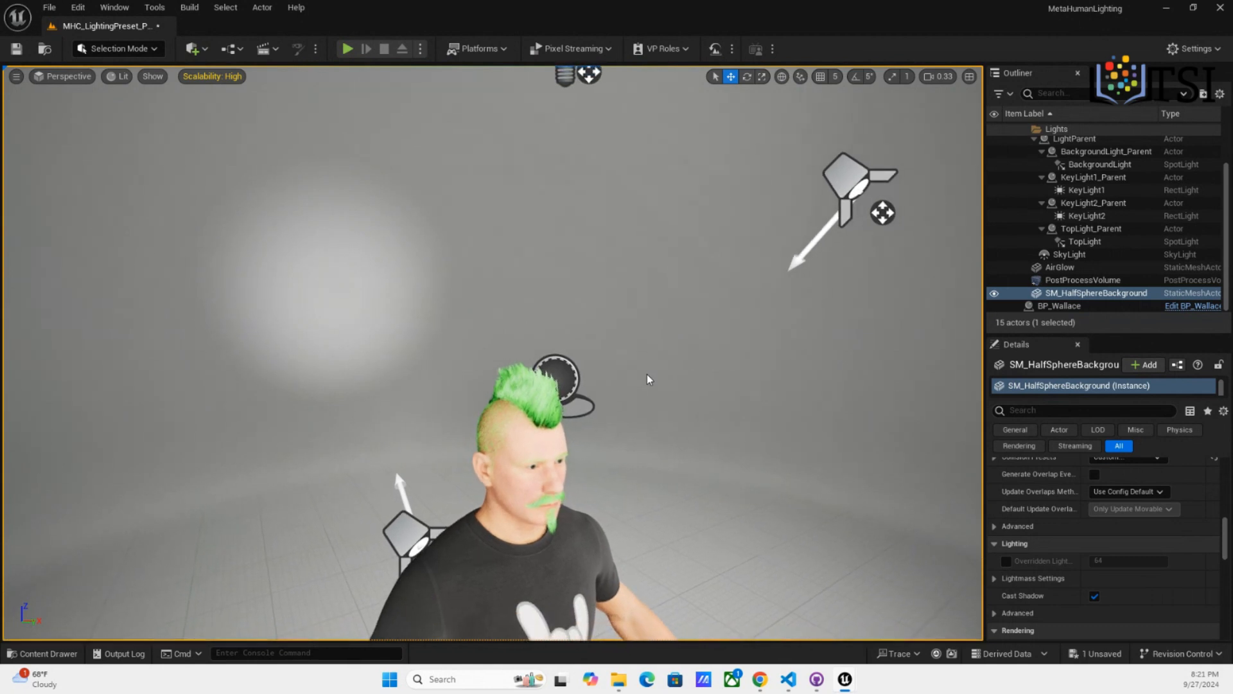
mouse_move(649, 353)
right_mouse_down()
mouse_move(649, 365)
mouse_move(648, 354)
right_mouse_up()
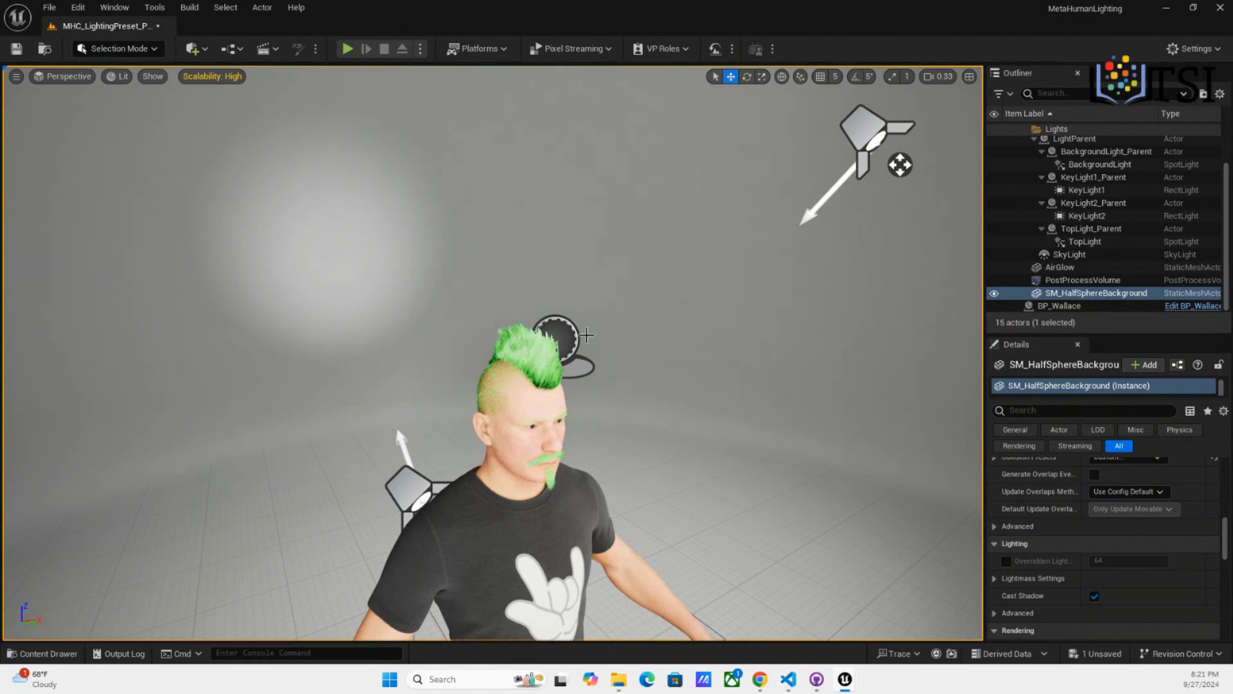
mouse_move(595, 298)
middle_mouse_down()
mouse_move(599, 317)
mouse_move(586, 316)
middle_mouse_up()
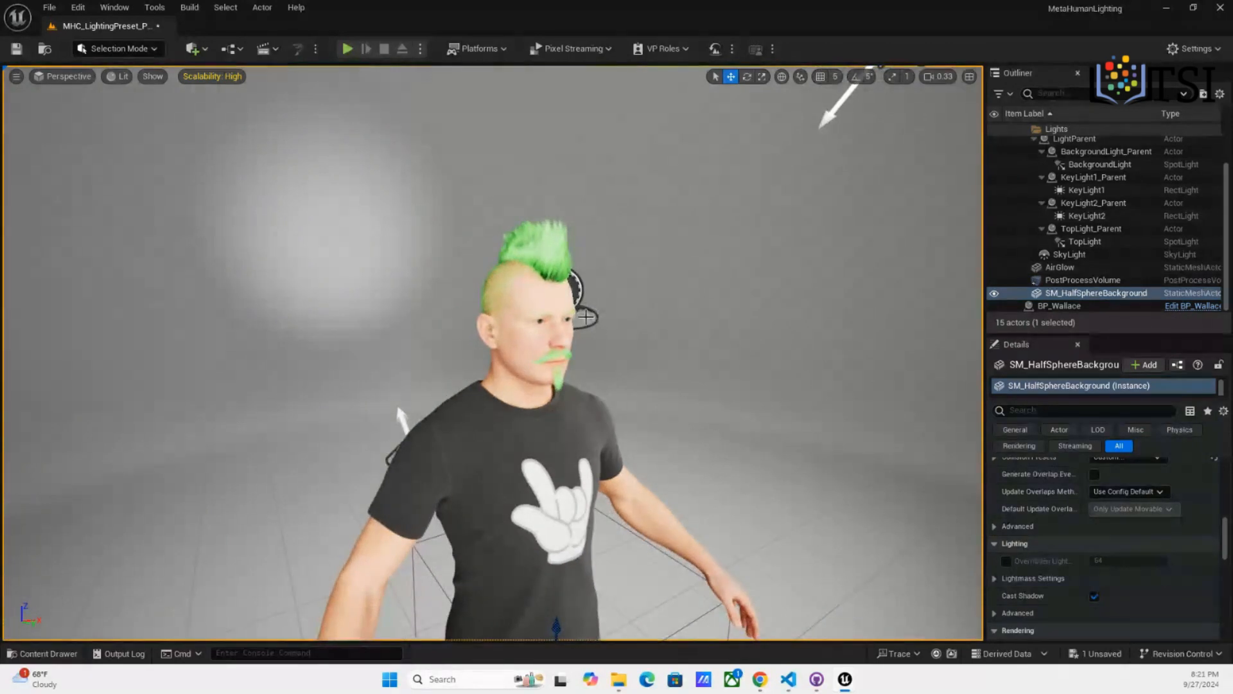
scroll(634, 450, "up", 5)
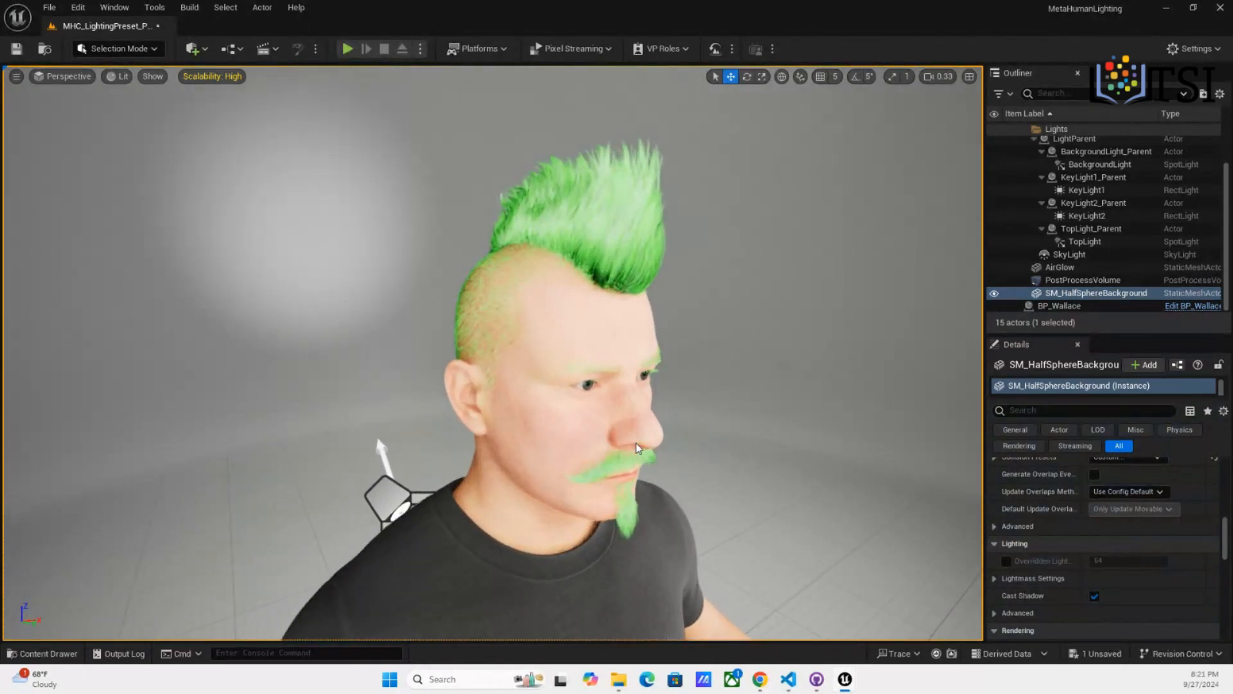
scroll(639, 438, "up", 1)
middle_click_drag(639, 340, 640, 349)
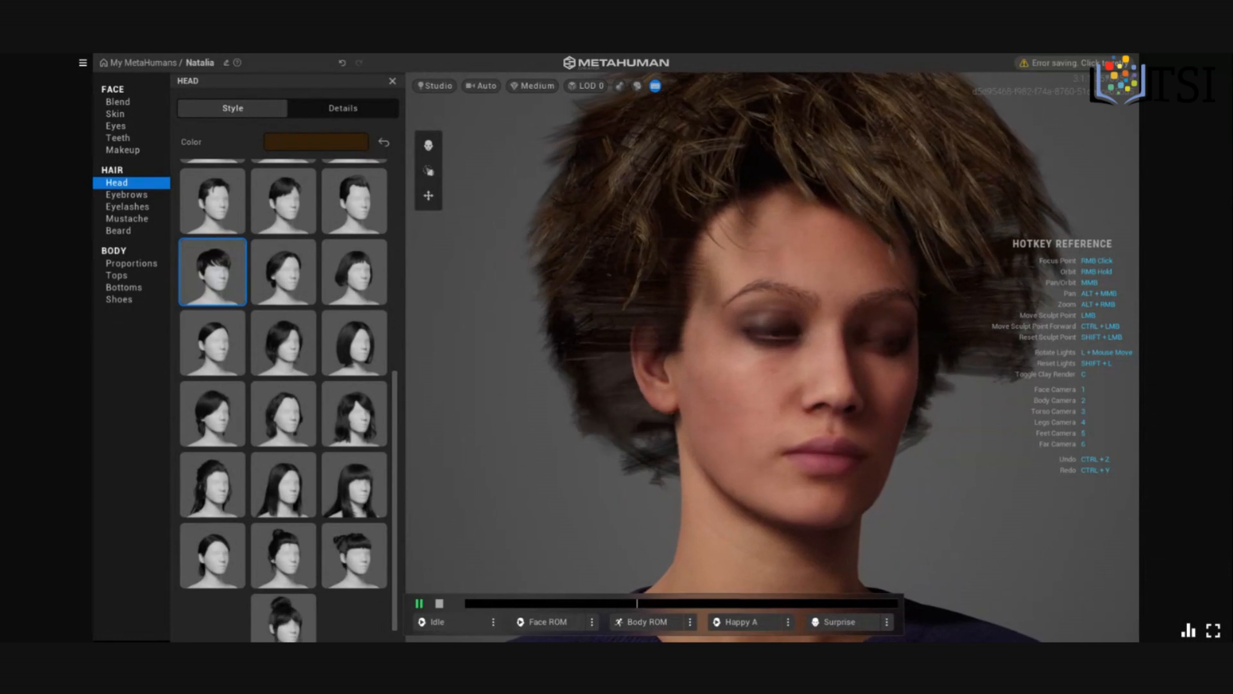
In MetaHuman Creator, try the Updo Braids and Medium Bob Bangs hairstyles on Natalia and settle on Short Layered Bob
left_click(347, 554)
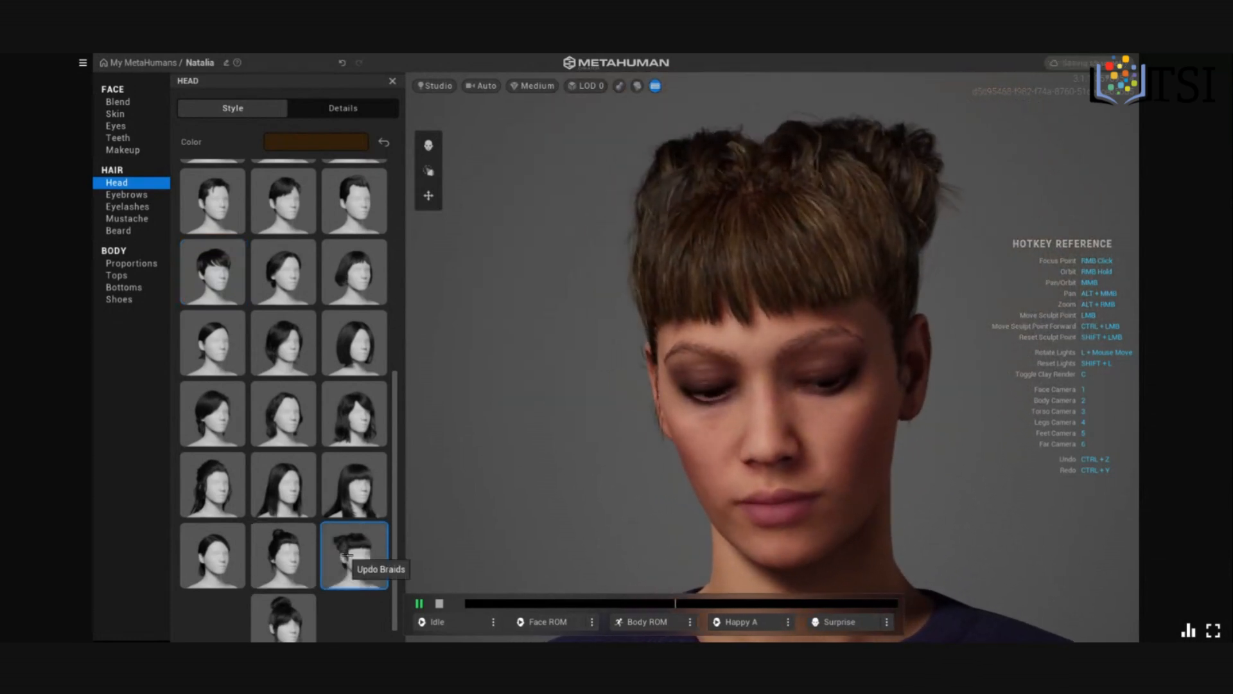
left_click(356, 263)
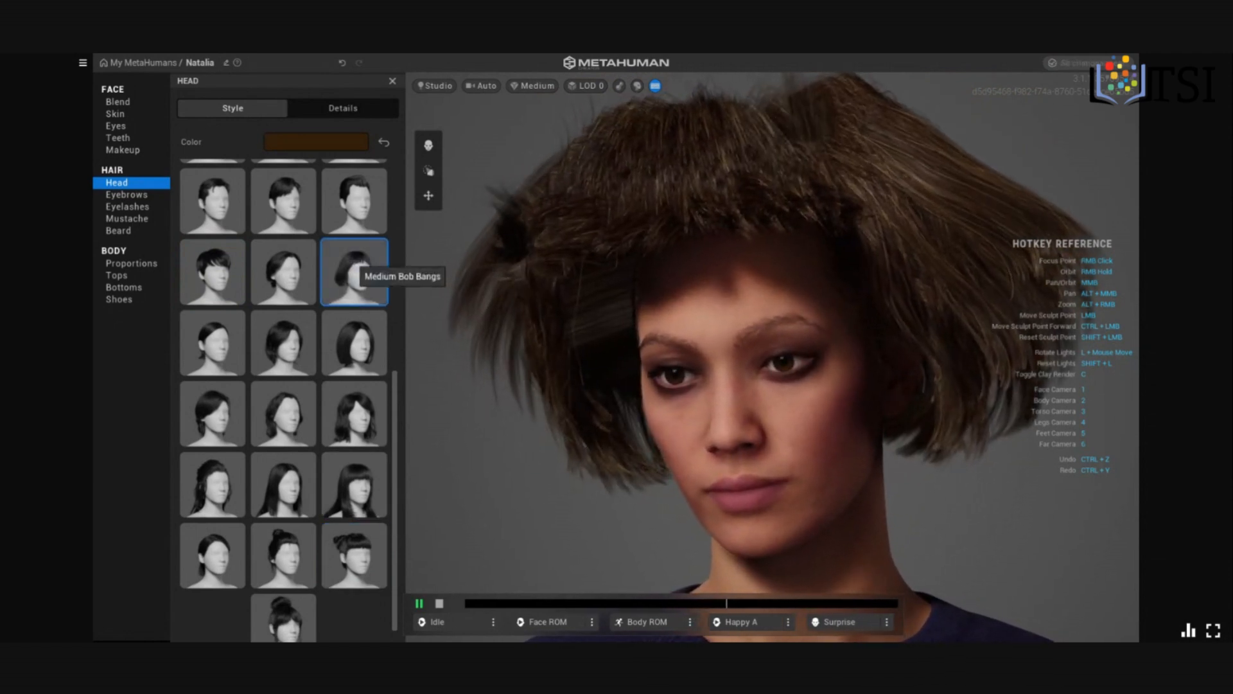
left_click(289, 256)
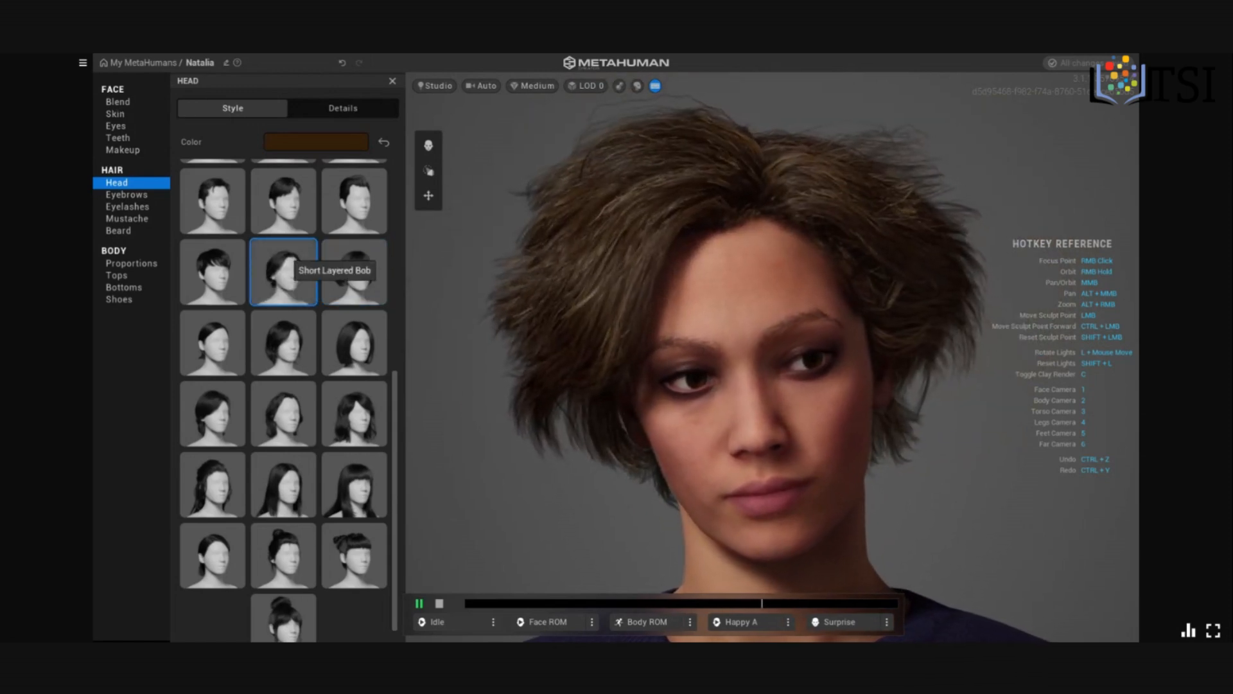
Try the Short Pixie, Medium Mohawk, afro and Medium Faux Mohawk hairstyles on Natalia
left_click(216, 268)
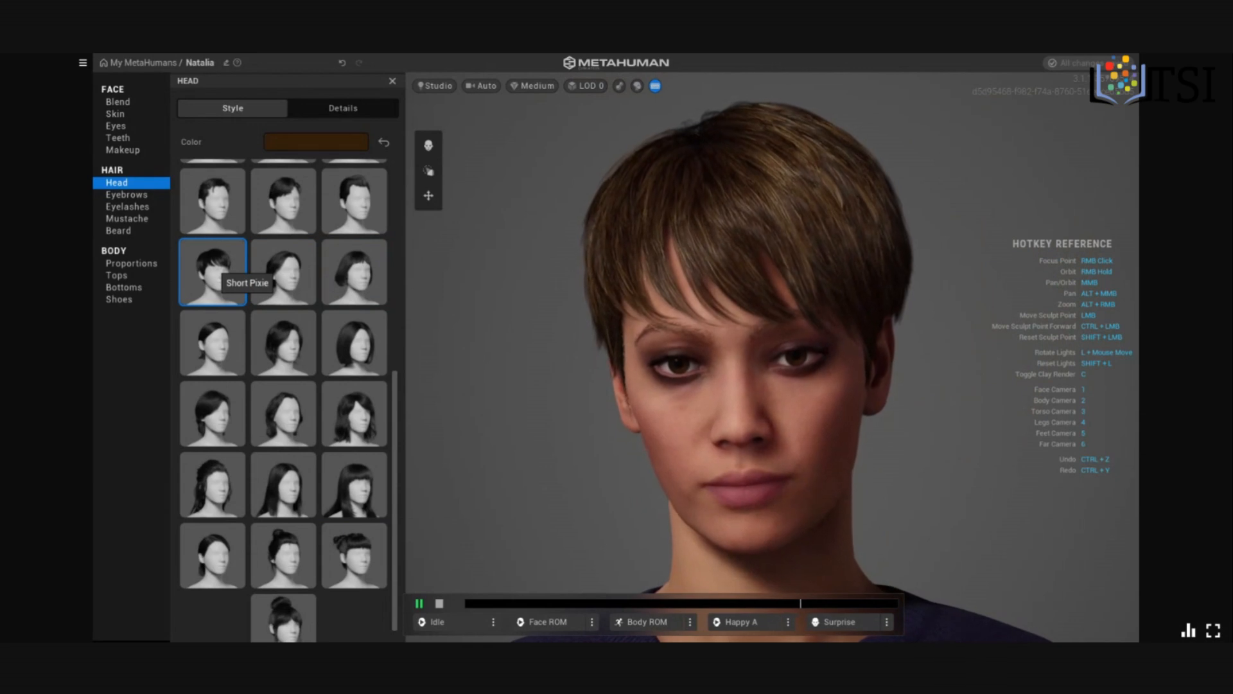
scroll(216, 268, "up", 1)
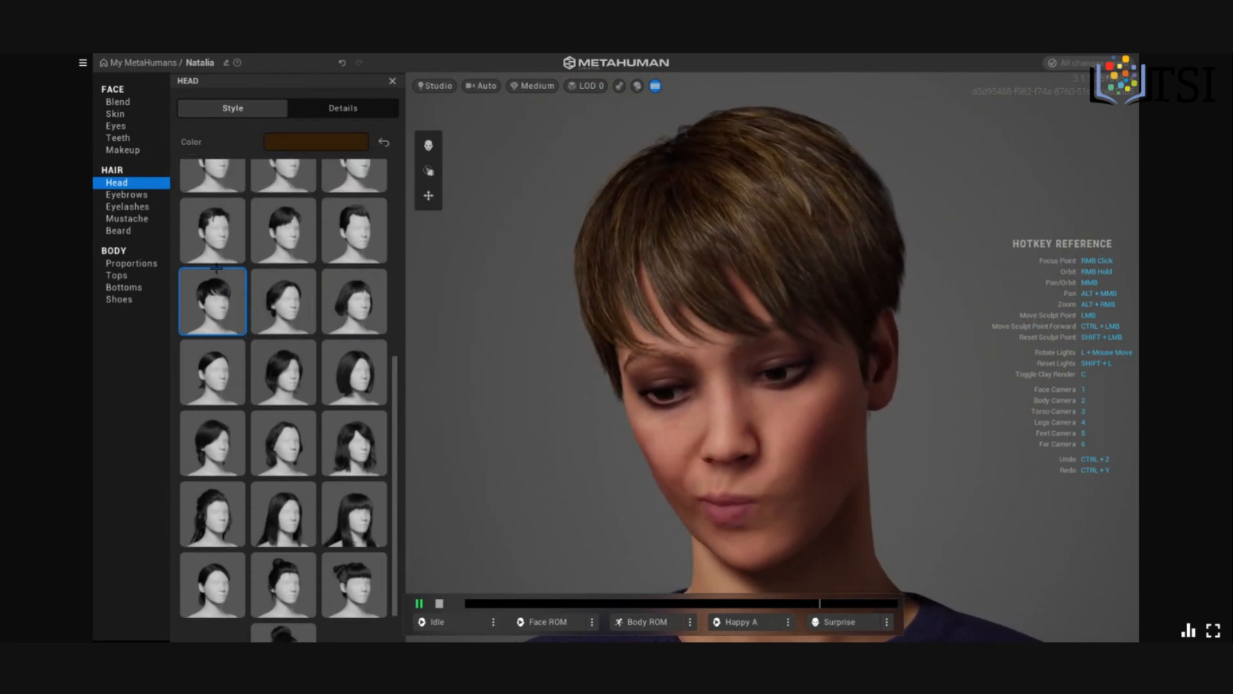
scroll(215, 268, "up", 5)
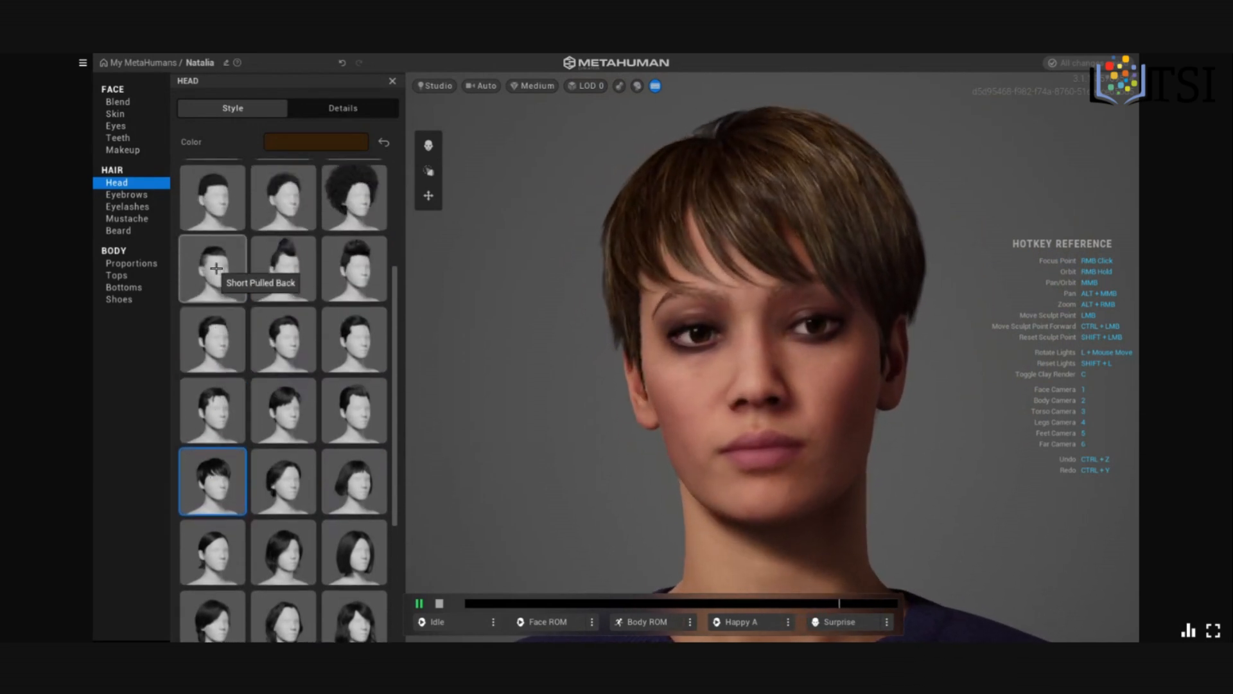
left_click(288, 250)
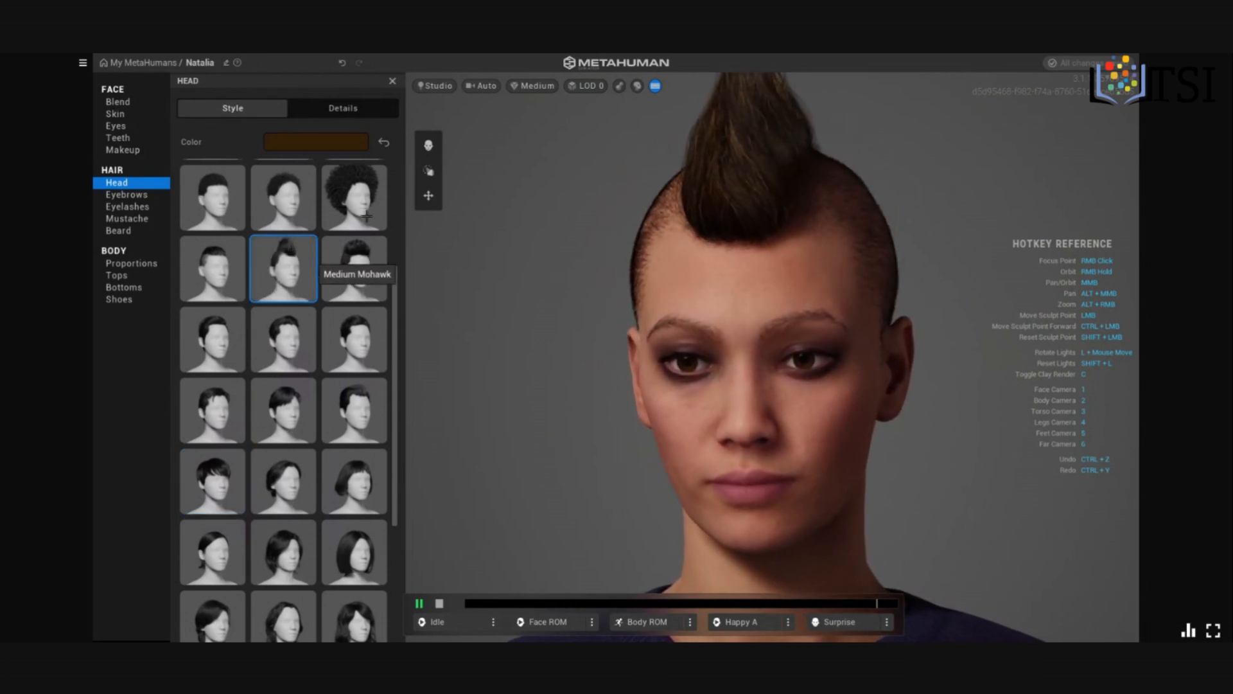
left_click(361, 195)
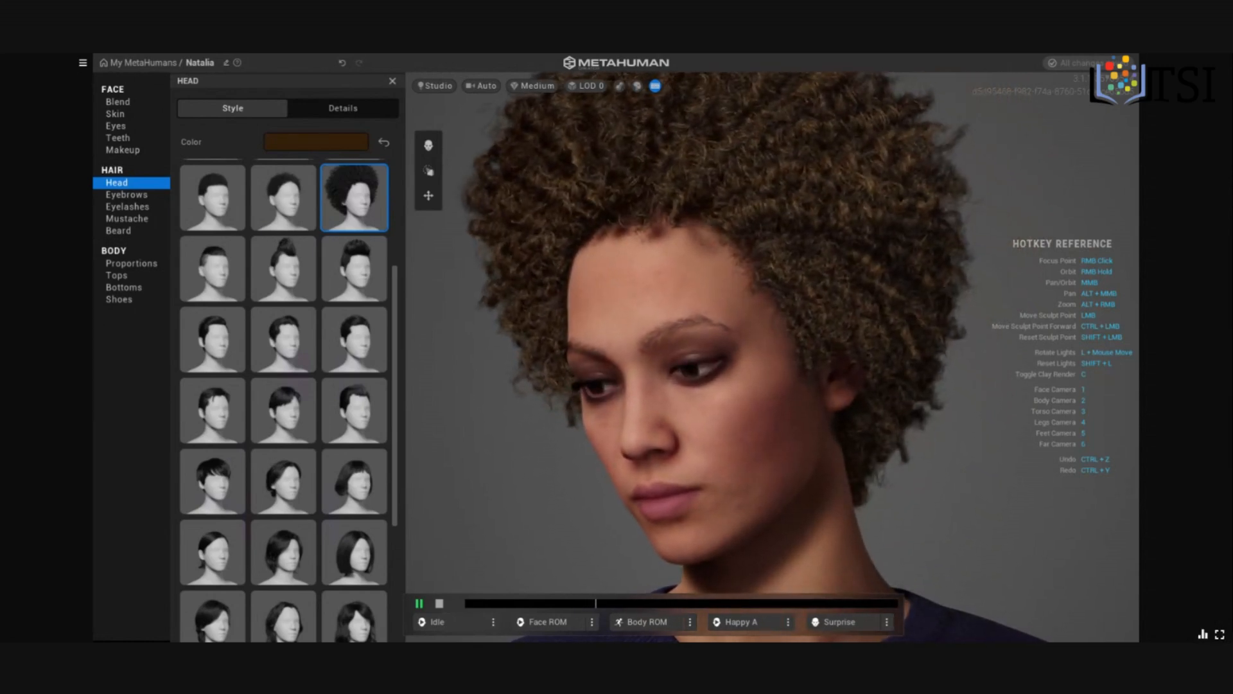
left_click(355, 281)
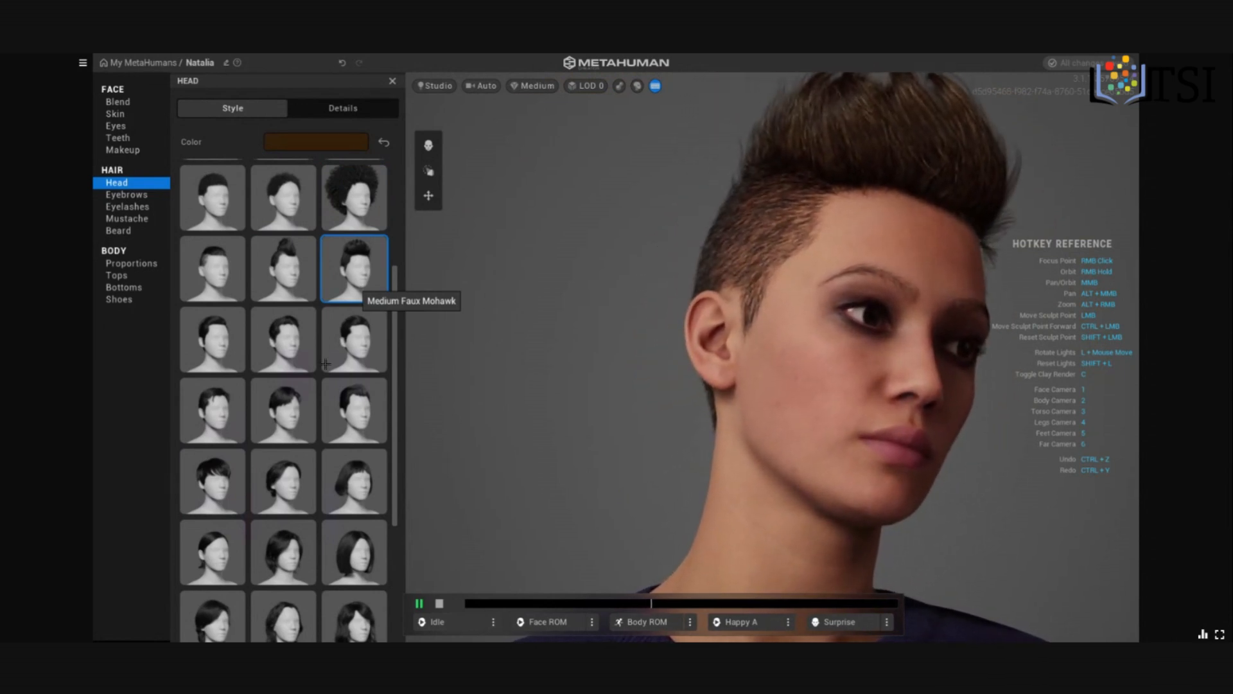
Try the Medium Bob Messy, Medium Bob Slick, Long Messy, long bangs and Long Straight hairstyles on Natalia
left_click(278, 543)
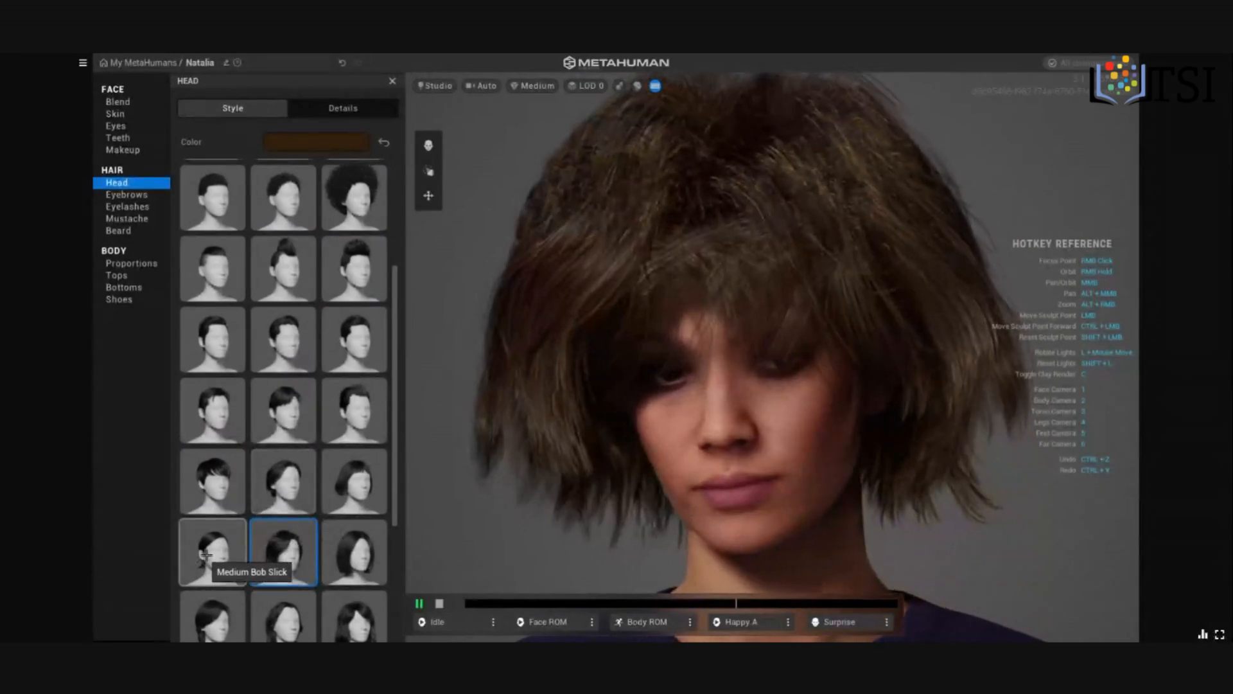
left_click(206, 554)
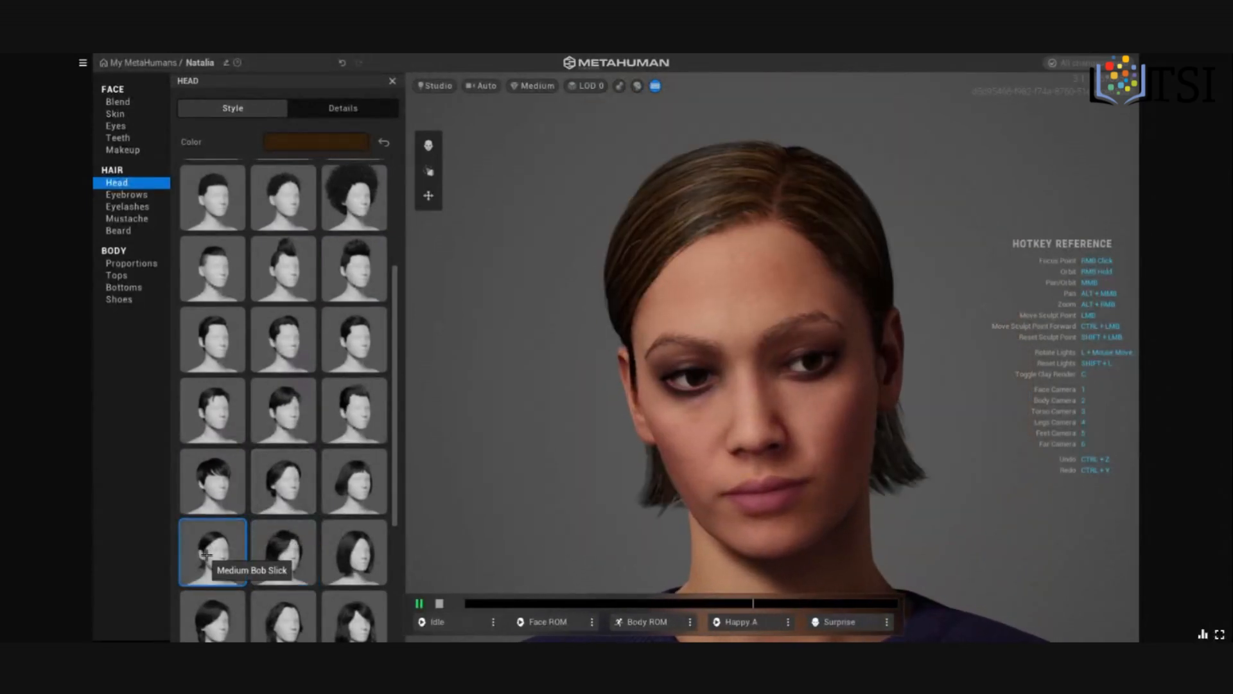
scroll(212, 553, "down", 3)
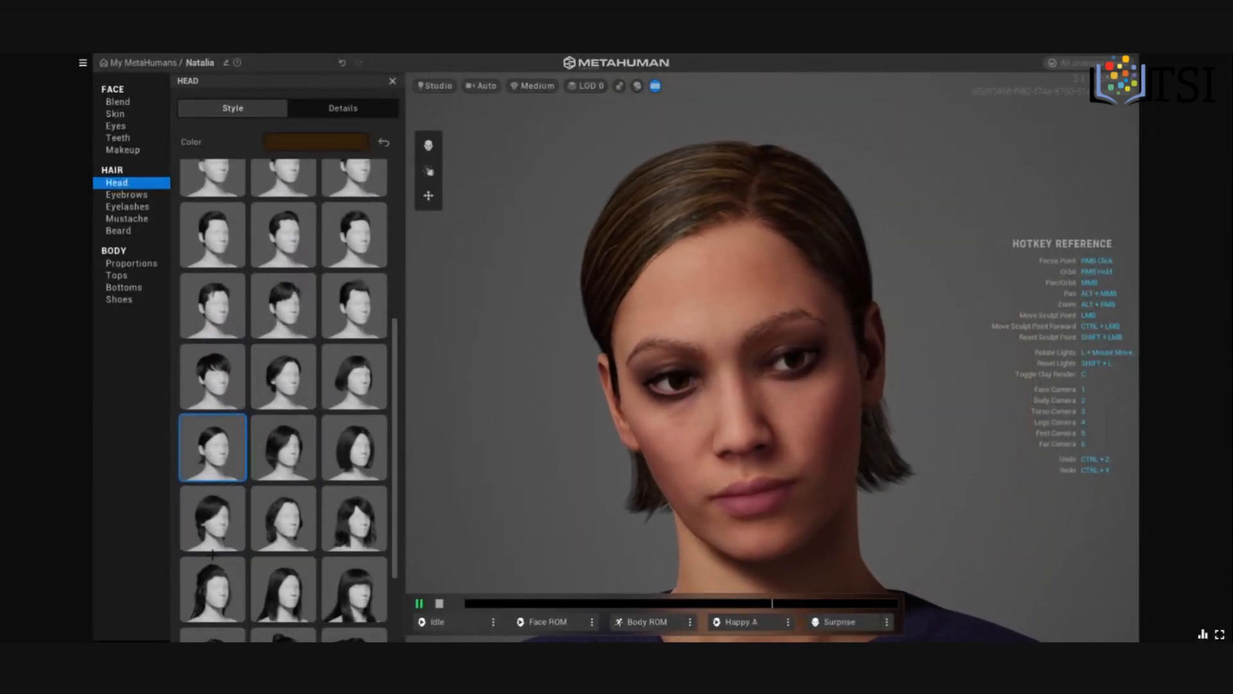
left_click(217, 565)
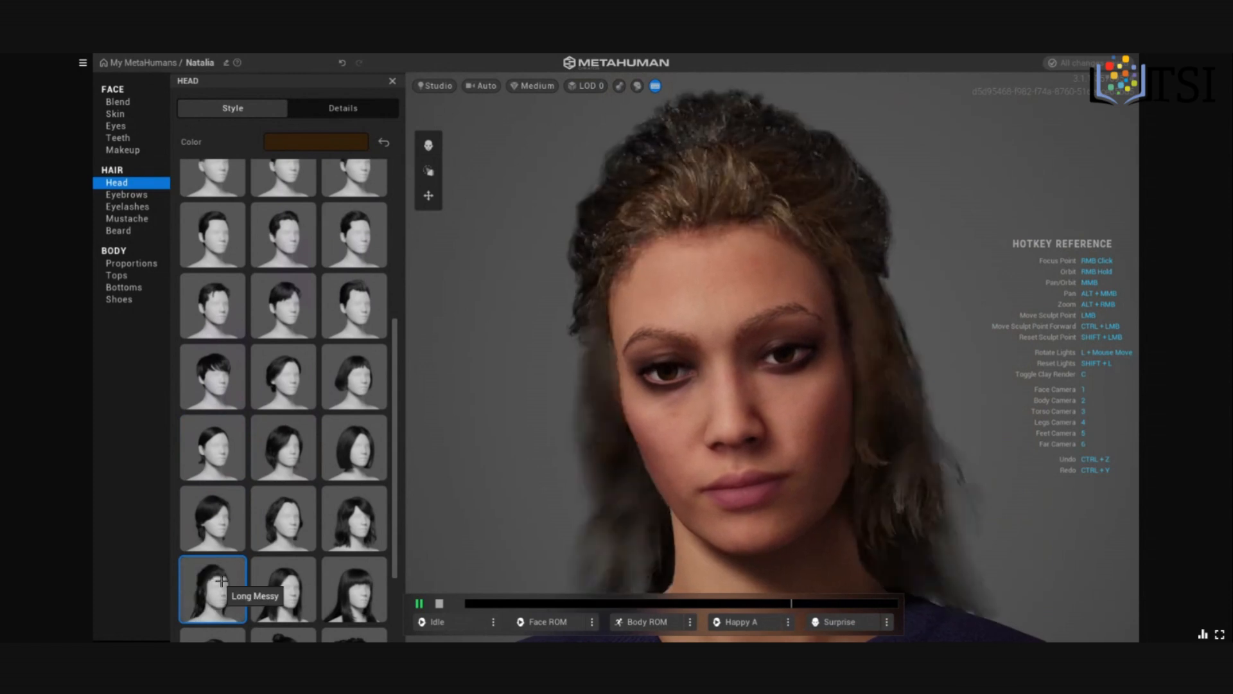
left_click(364, 589)
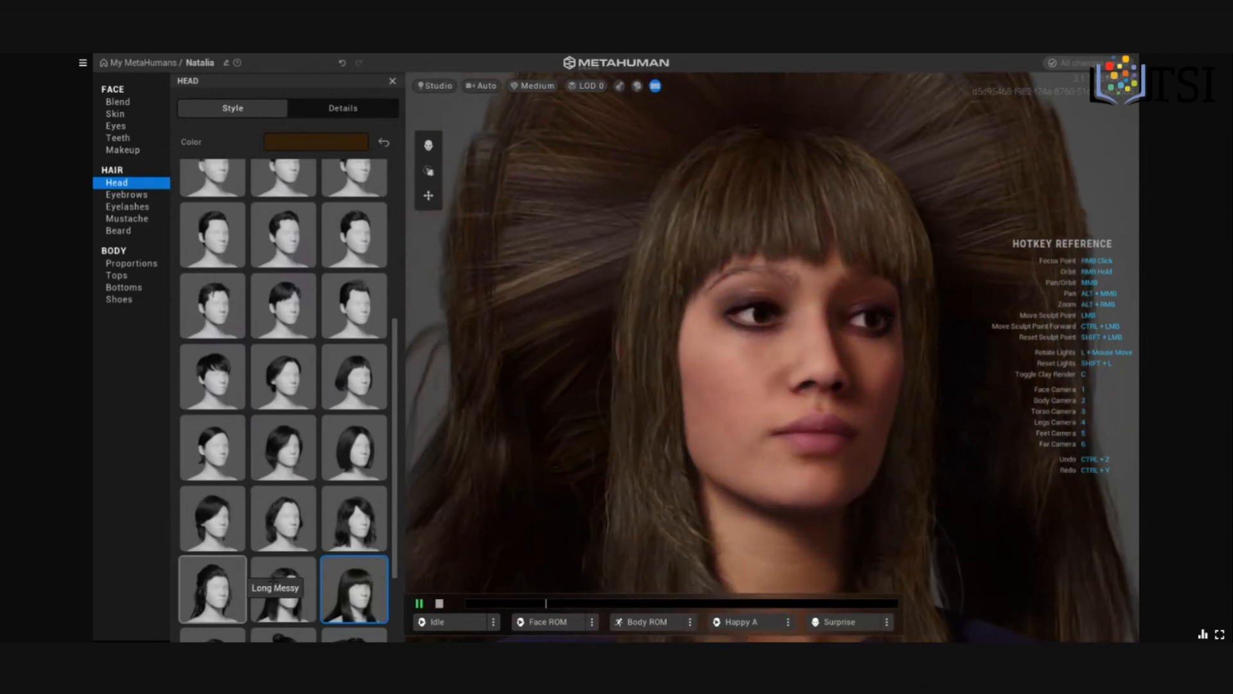
left_click(289, 593)
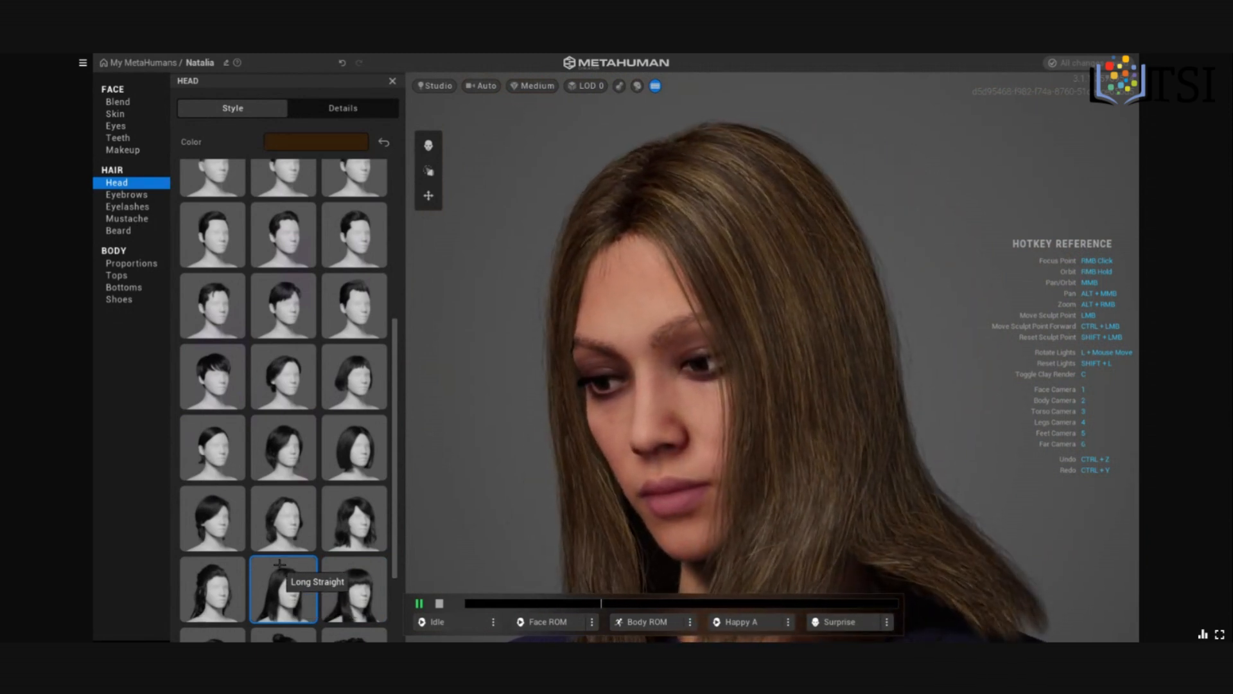
Preview the Updo Bun, Short Low Ponytail and Medium Bob Straight hairstyles on Natalia
scroll(283, 578, "down", 3)
scroll(278, 564, "down", 1)
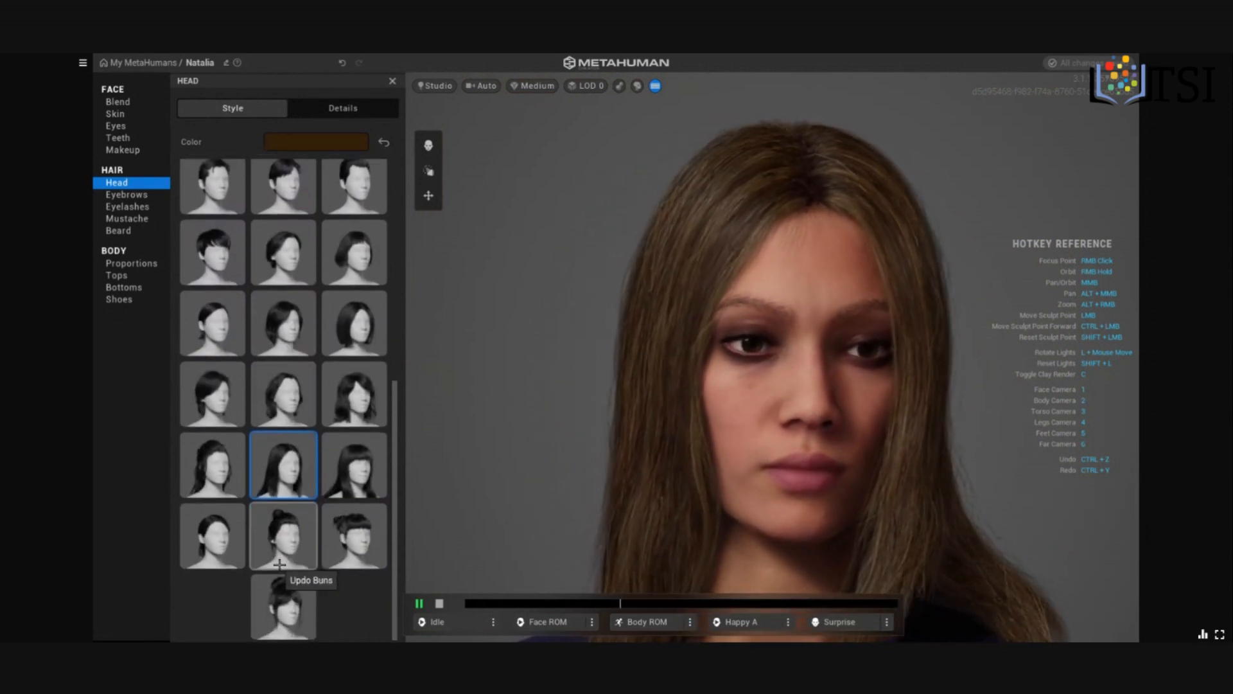
left_click(283, 601)
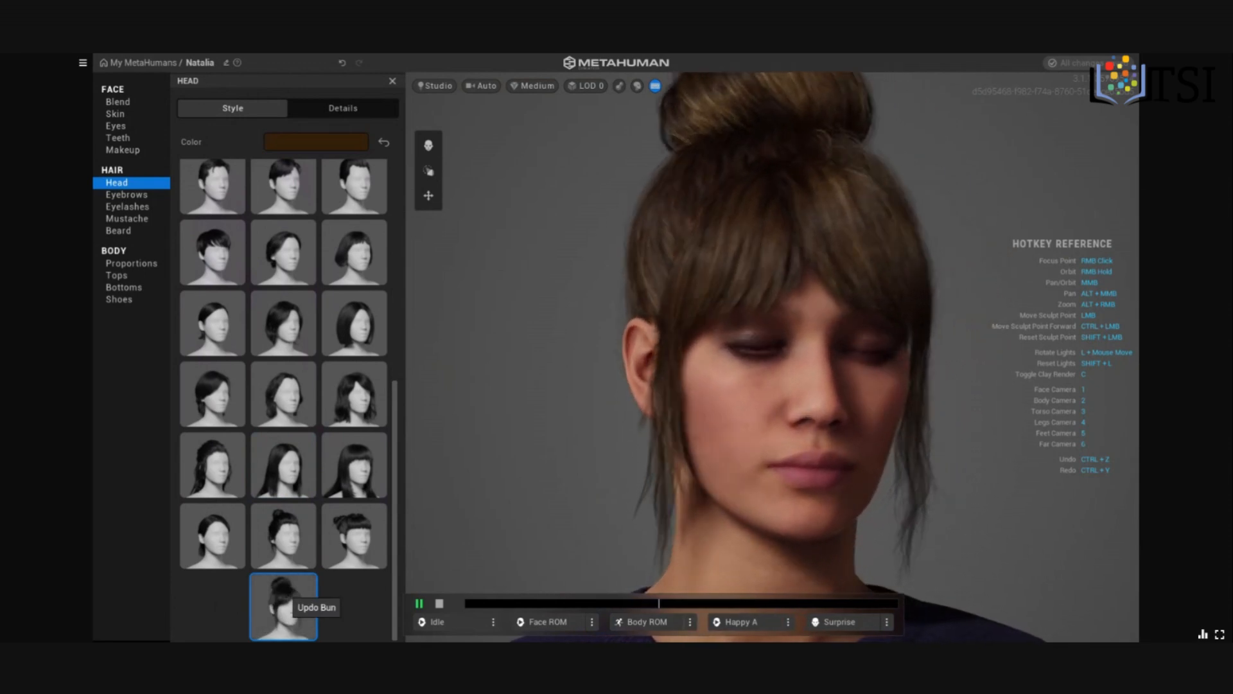
left_click(216, 537)
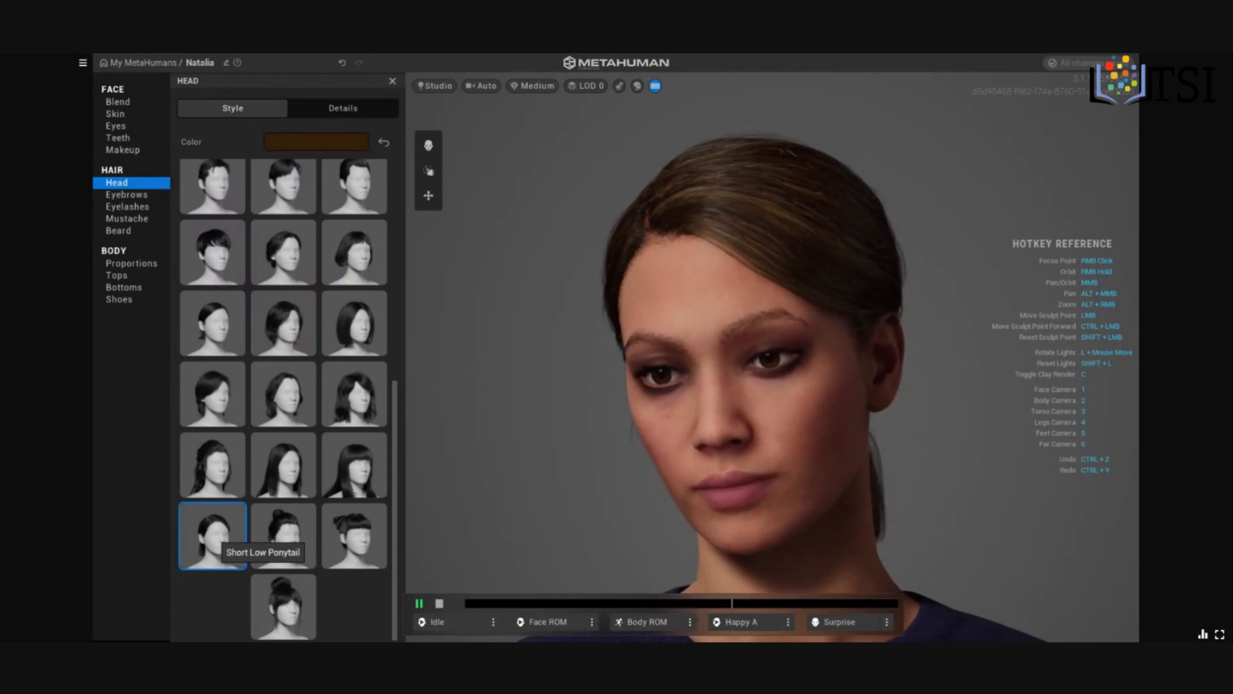
left_click(351, 321)
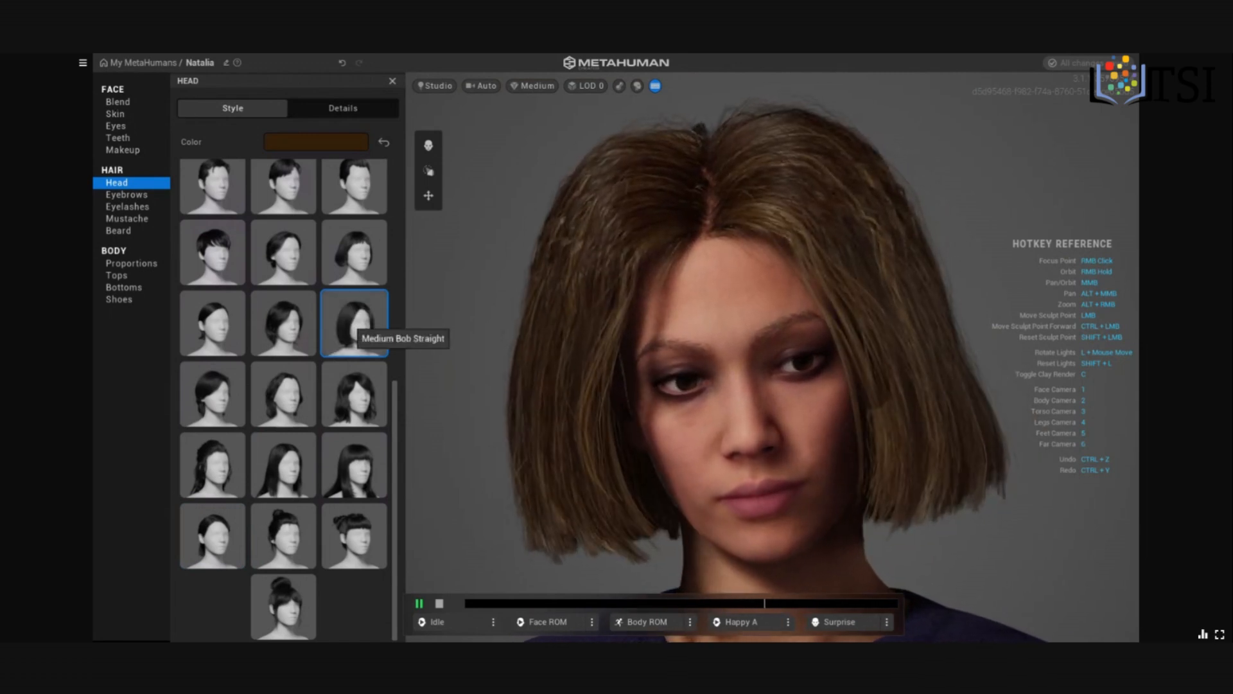
Compare the Medium Bob Messy and Short Pixie hairstyles and settle on the braided updo with blunt bangs
left_click(285, 326)
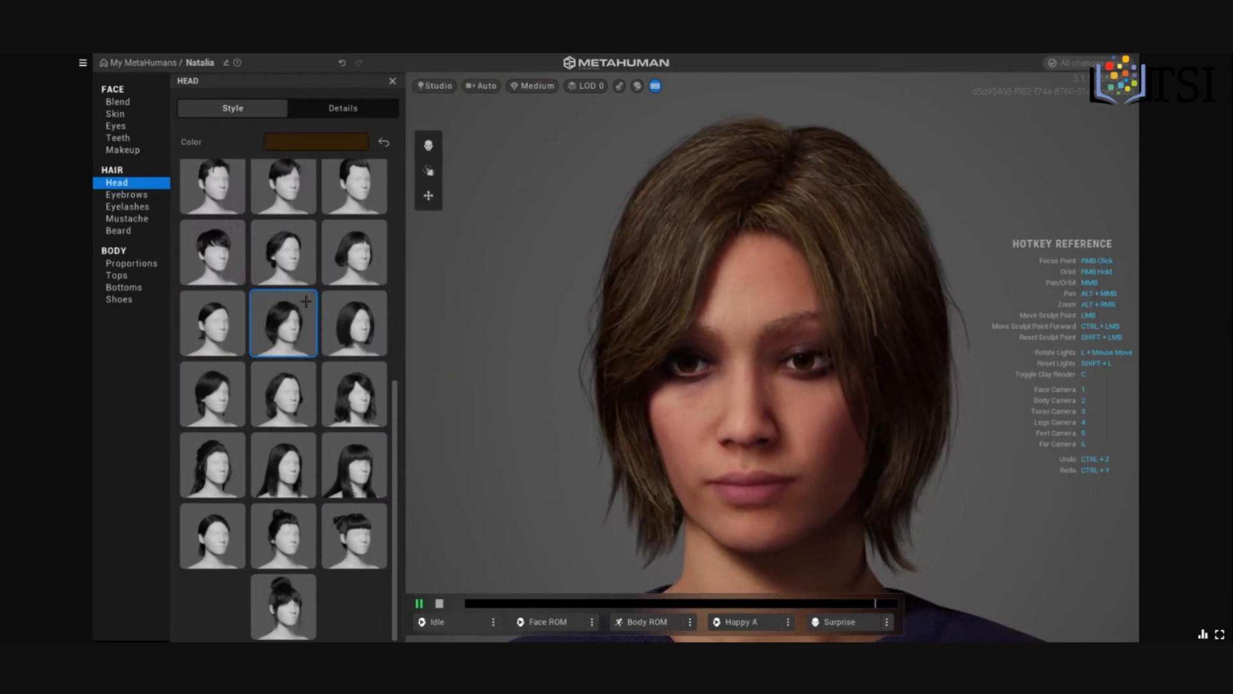
left_click(209, 248)
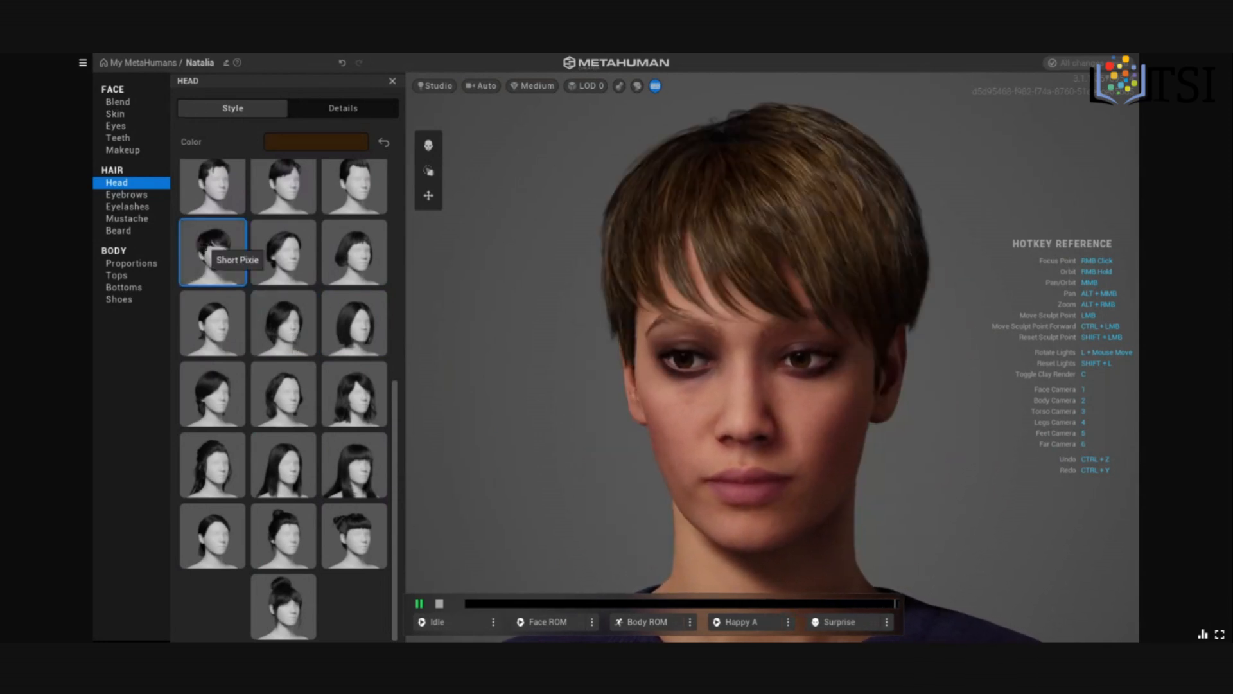
left_click(286, 321)
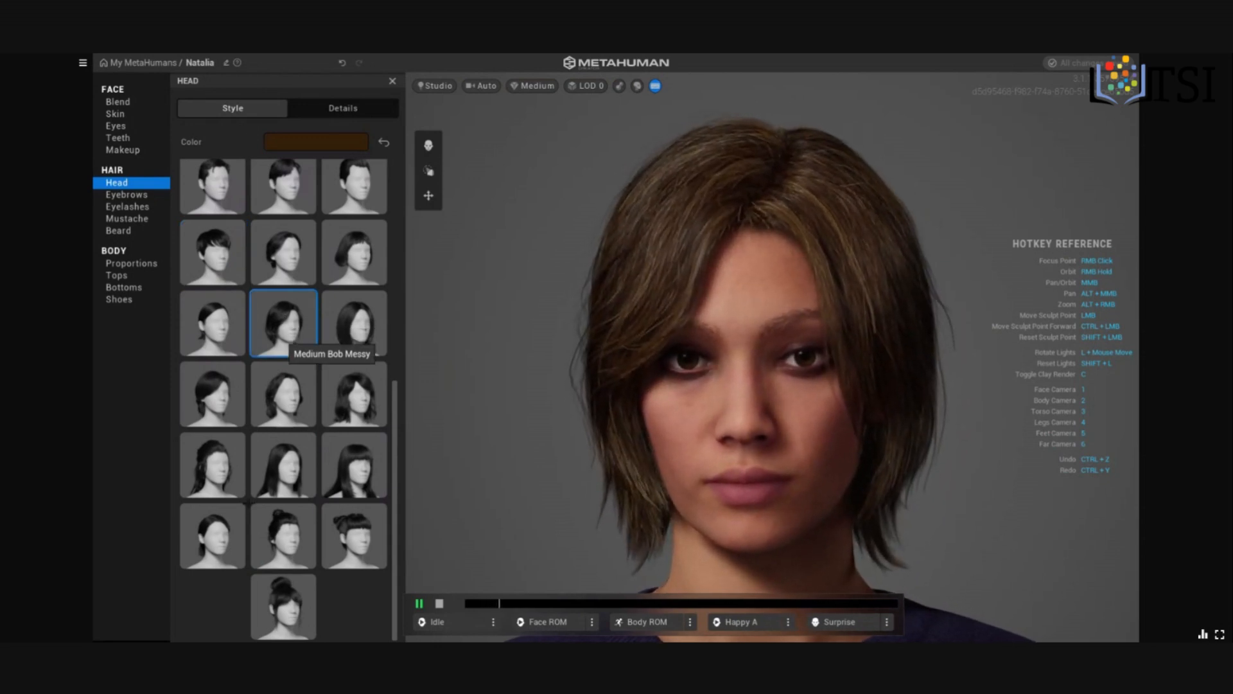
left_click(351, 539)
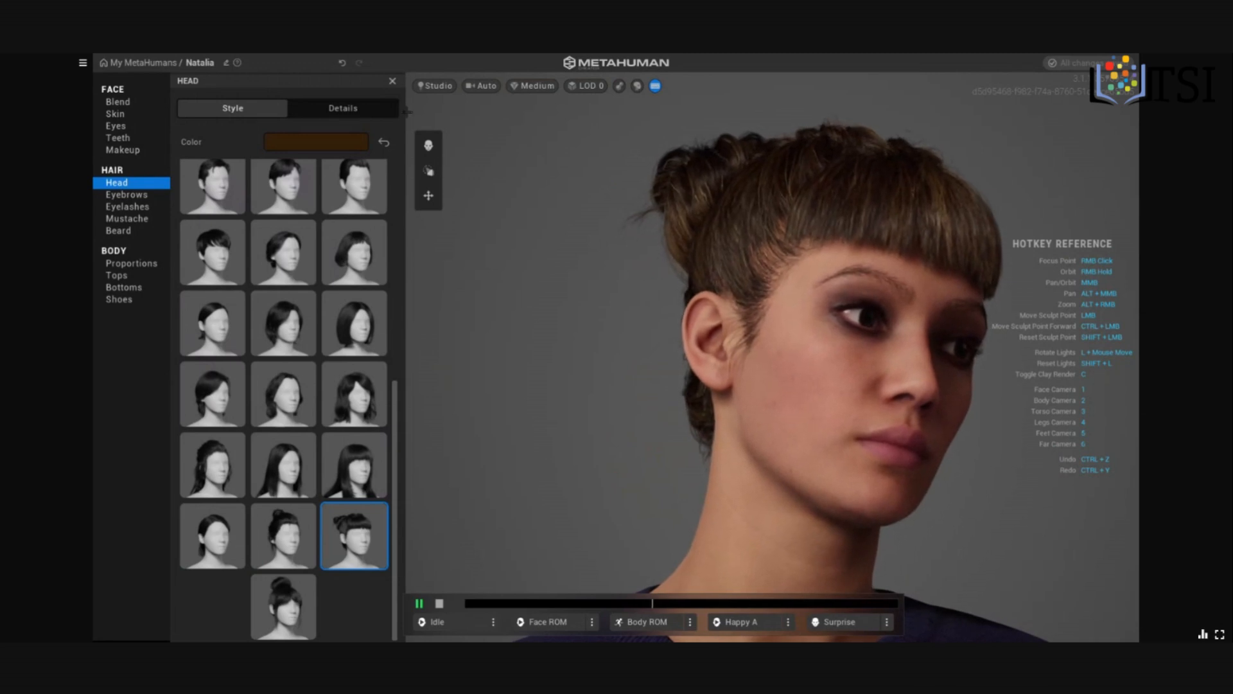
Sculpt the sides of Natalia's face symmetrically, shifting the points between the outer eyes and the ears inward
left_click(429, 171)
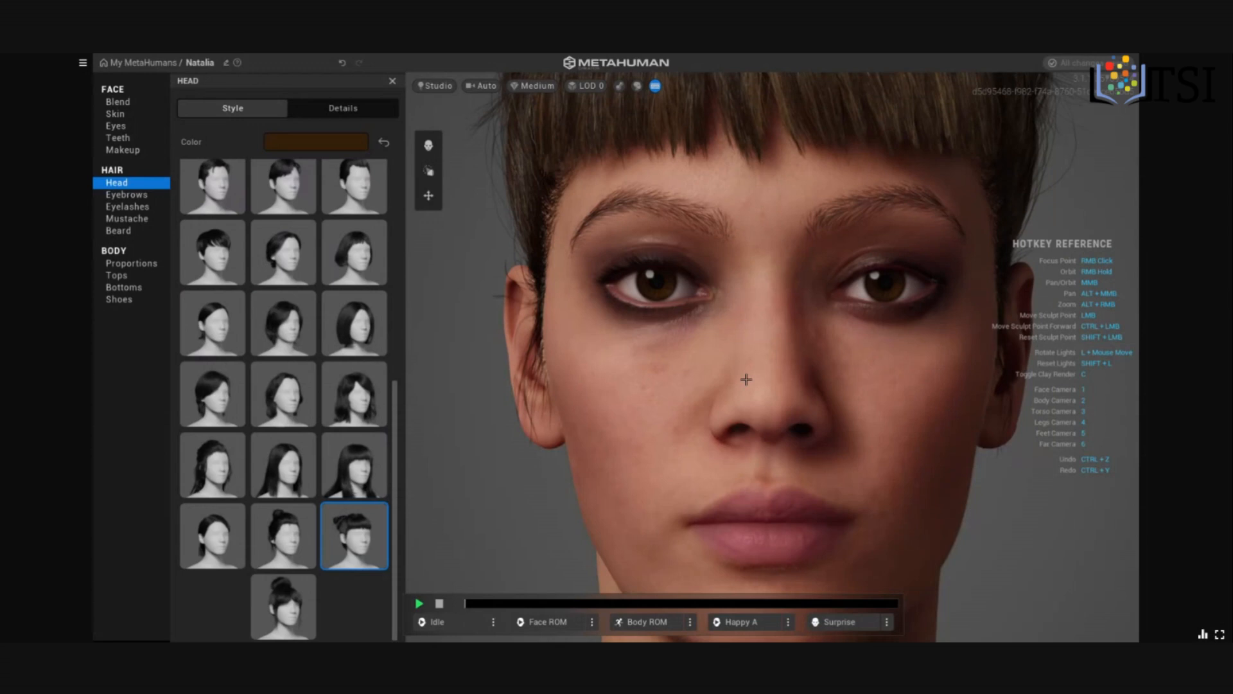
left_click(429, 171)
left_click(428, 171)
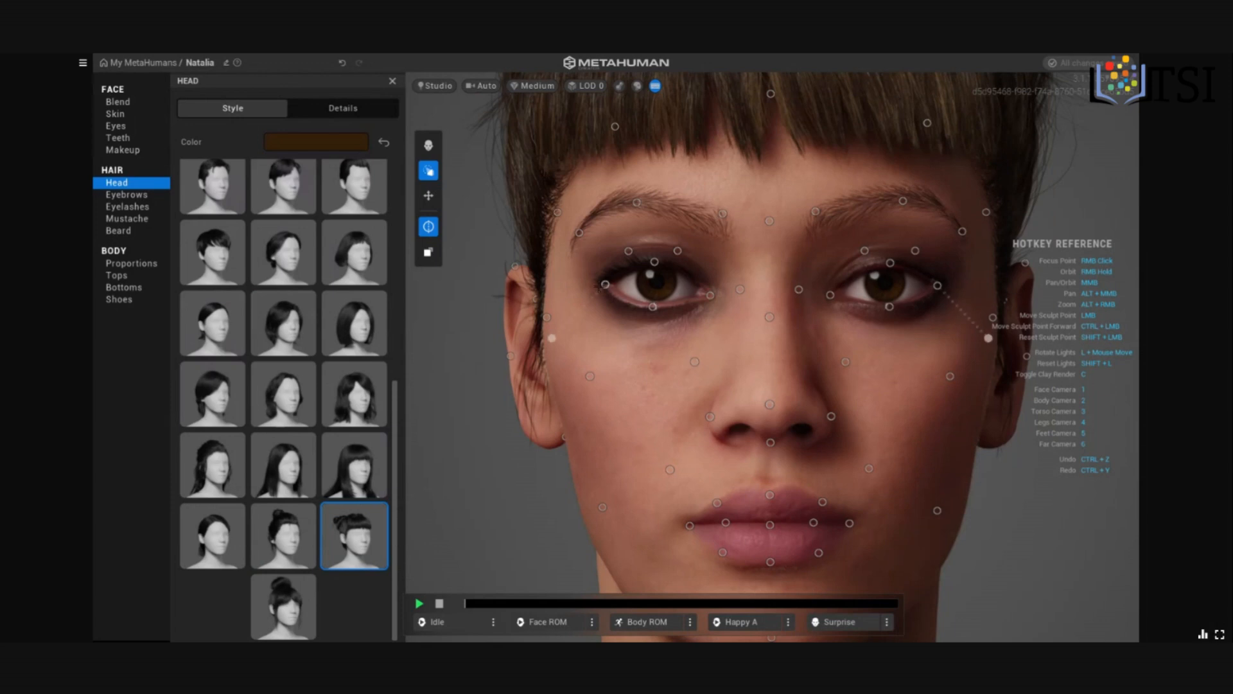
left_click_drag(551, 337, 536, 334)
left_click_drag(546, 282, 546, 320)
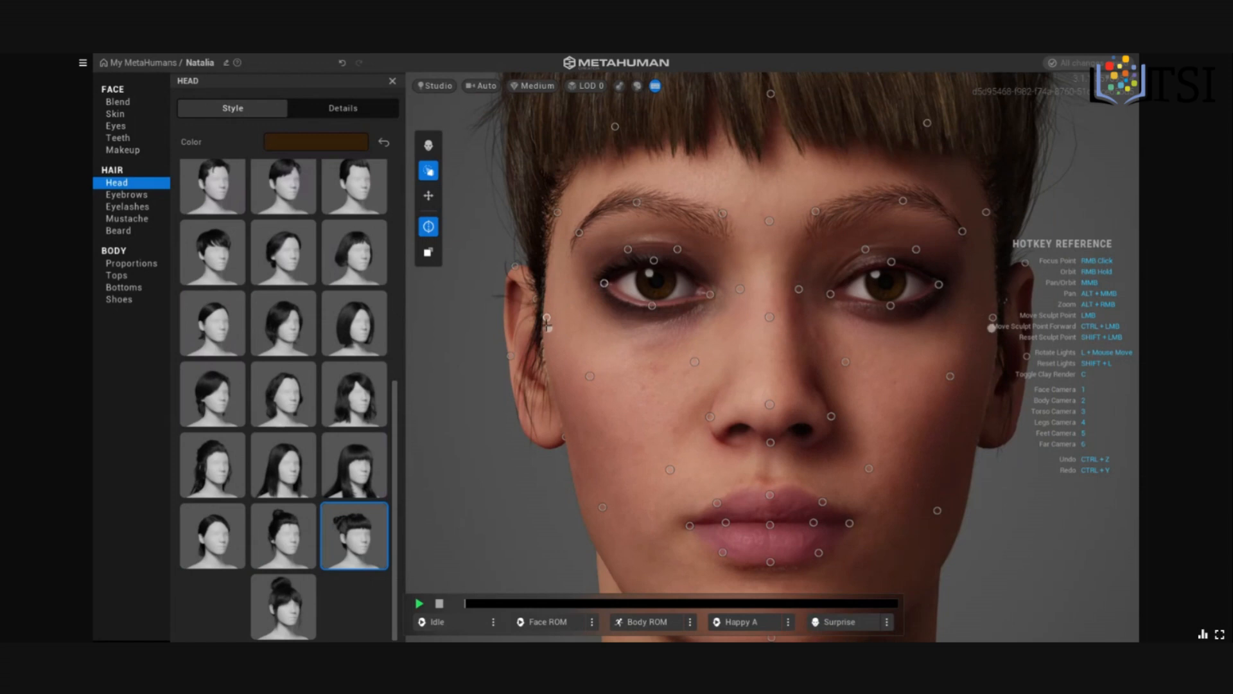
mouse_move(546, 327)
left_mouse_down()
mouse_move(534, 323)
mouse_move(648, 365)
left_mouse_up()
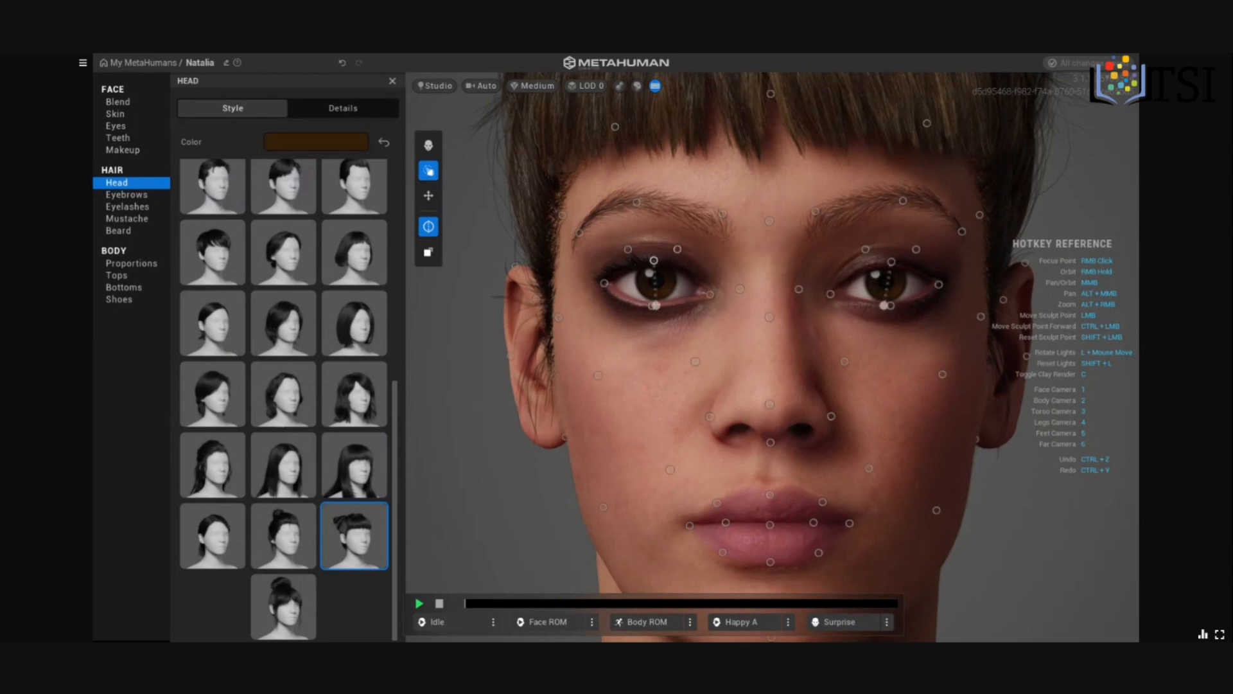
Pull the outer corners of both eyes slightly outward and upward with symmetrical sculpting
left_click_drag(604, 283, 562, 248)
left_click_drag(536, 287, 536, 253)
mouse_move(515, 198)
left_mouse_down()
mouse_move(490, 252)
mouse_move(430, 234)
left_mouse_up()
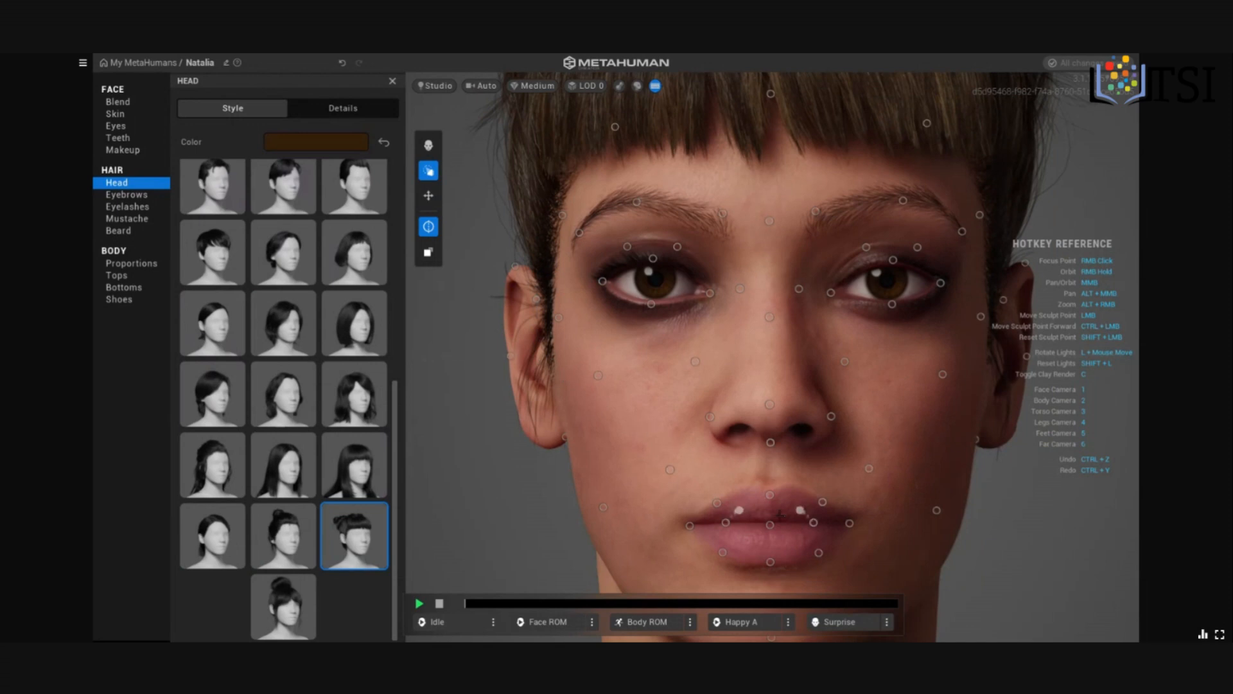
Sculpt the centre of the upper lip upward and draw the nostrils slightly inward and down
mouse_move(770, 494)
left_mouse_down()
mouse_move(758, 369)
mouse_move(654, 420)
mouse_move(635, 450)
mouse_move(713, 451)
mouse_move(761, 471)
left_mouse_up()
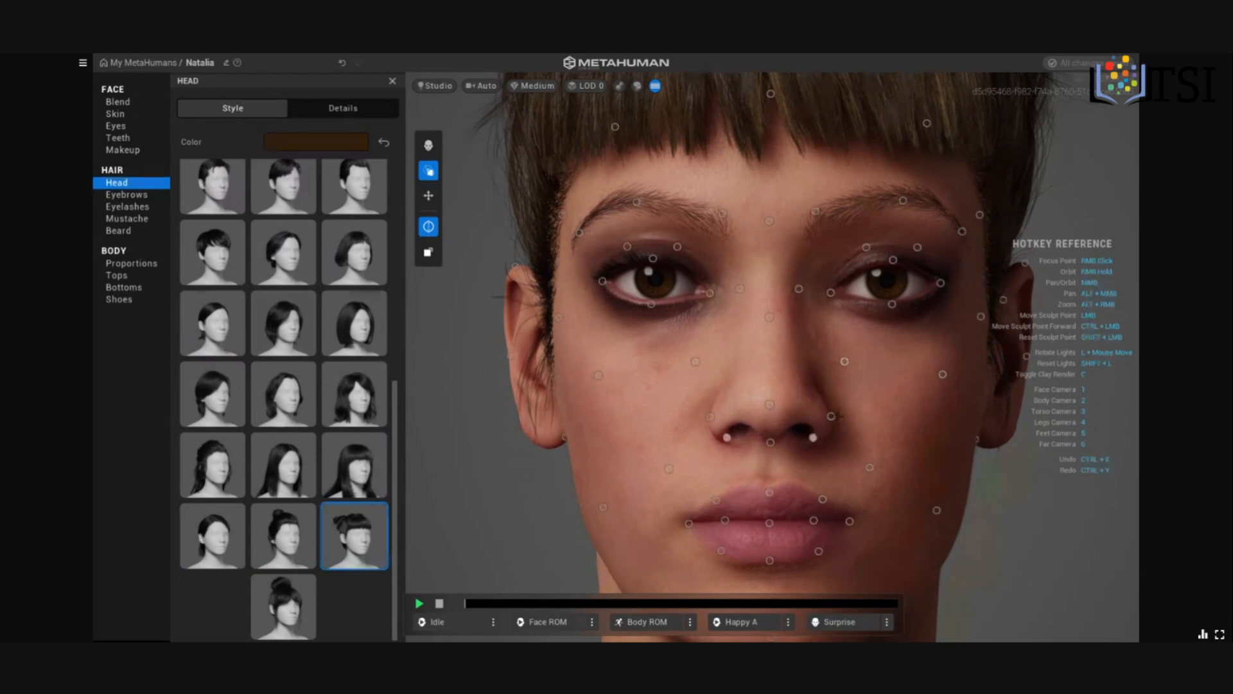
mouse_move(831, 417)
left_mouse_down()
mouse_move(785, 457)
mouse_move(767, 454)
left_mouse_up()
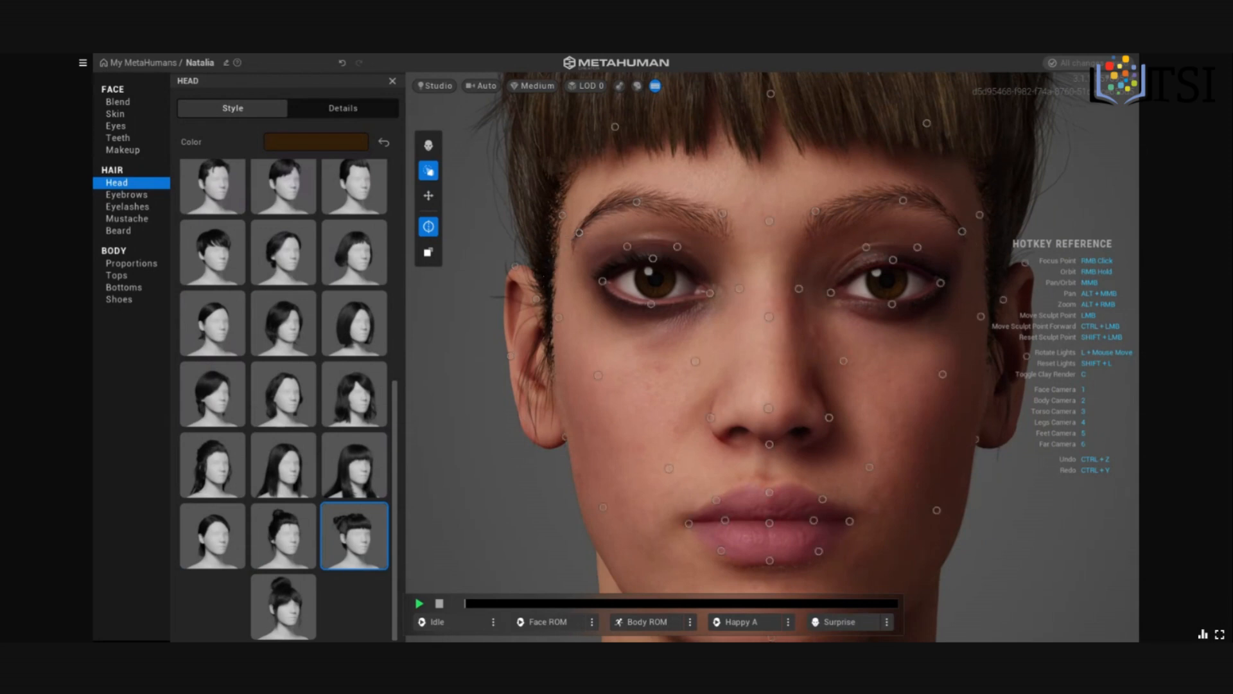
Adjust the sculpt points beside the ears, leave sculpting mode and check the whole head
left_click_drag(538, 300, 529, 327)
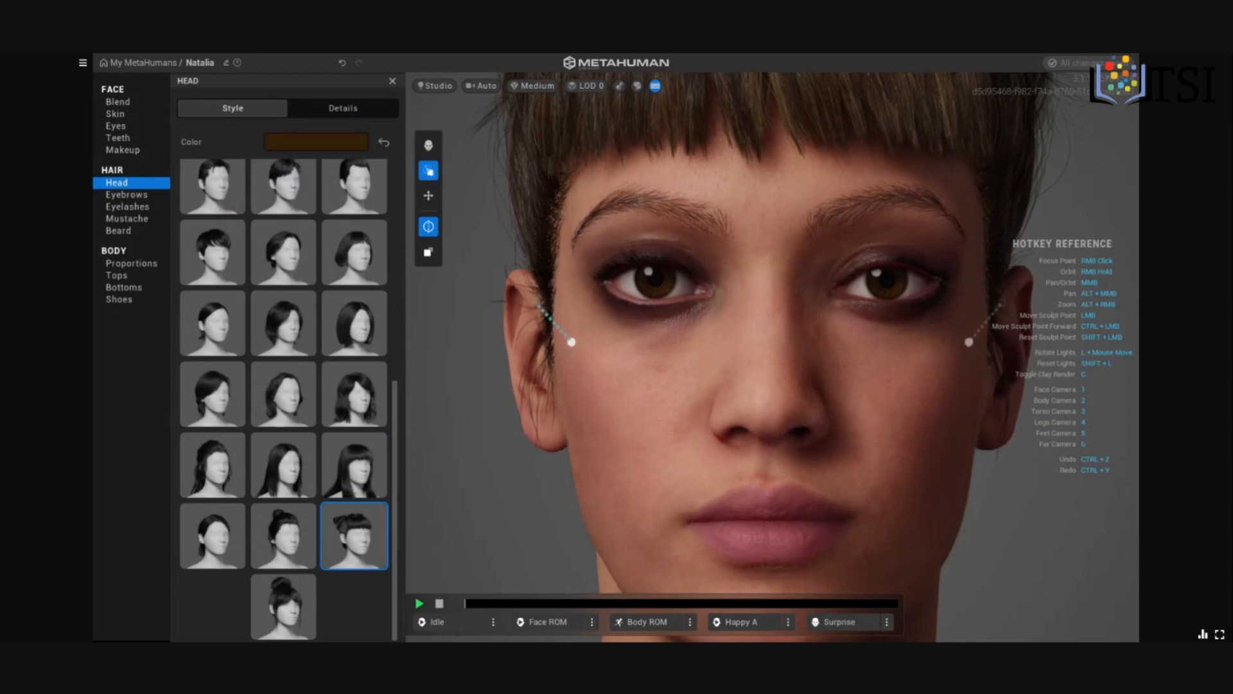
left_click_drag(538, 304, 572, 342)
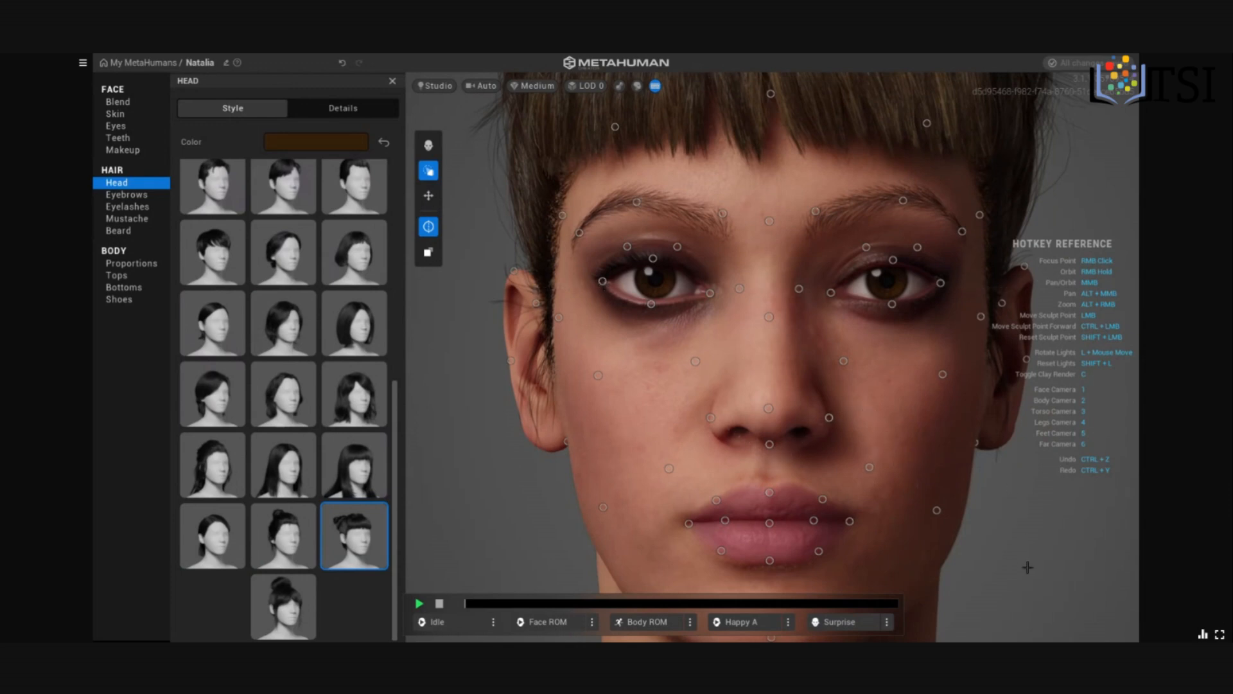
left_click(429, 171)
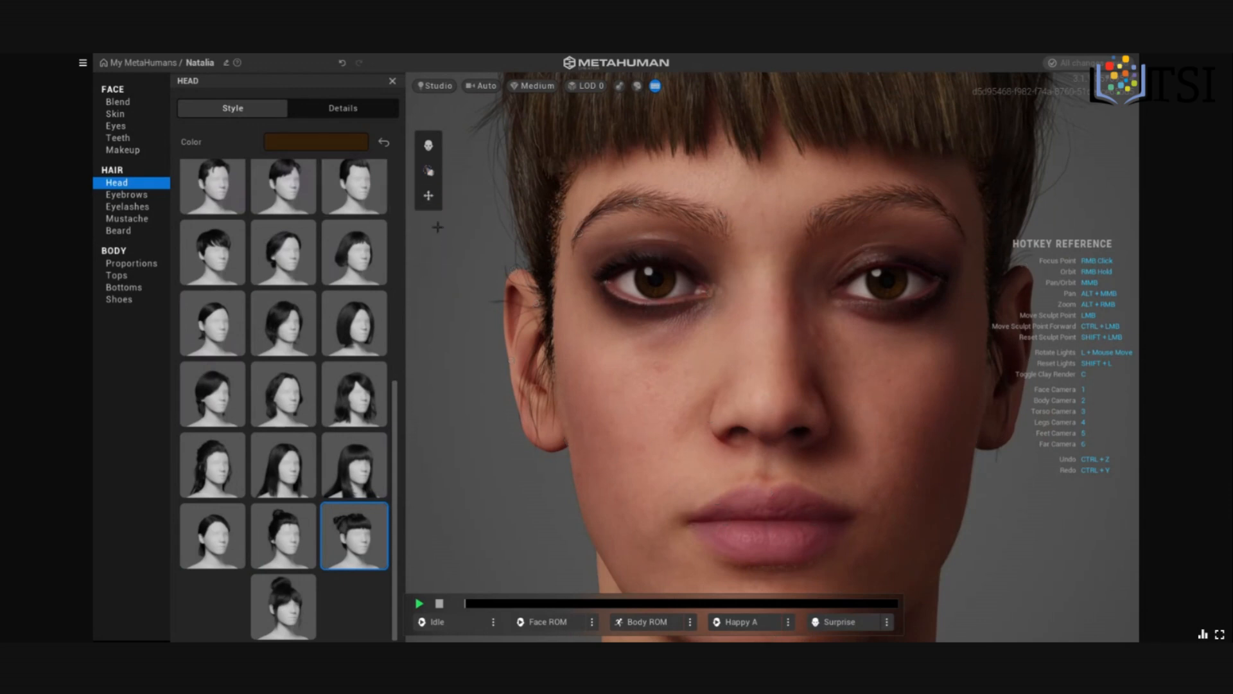
scroll(677, 324, "down", 3)
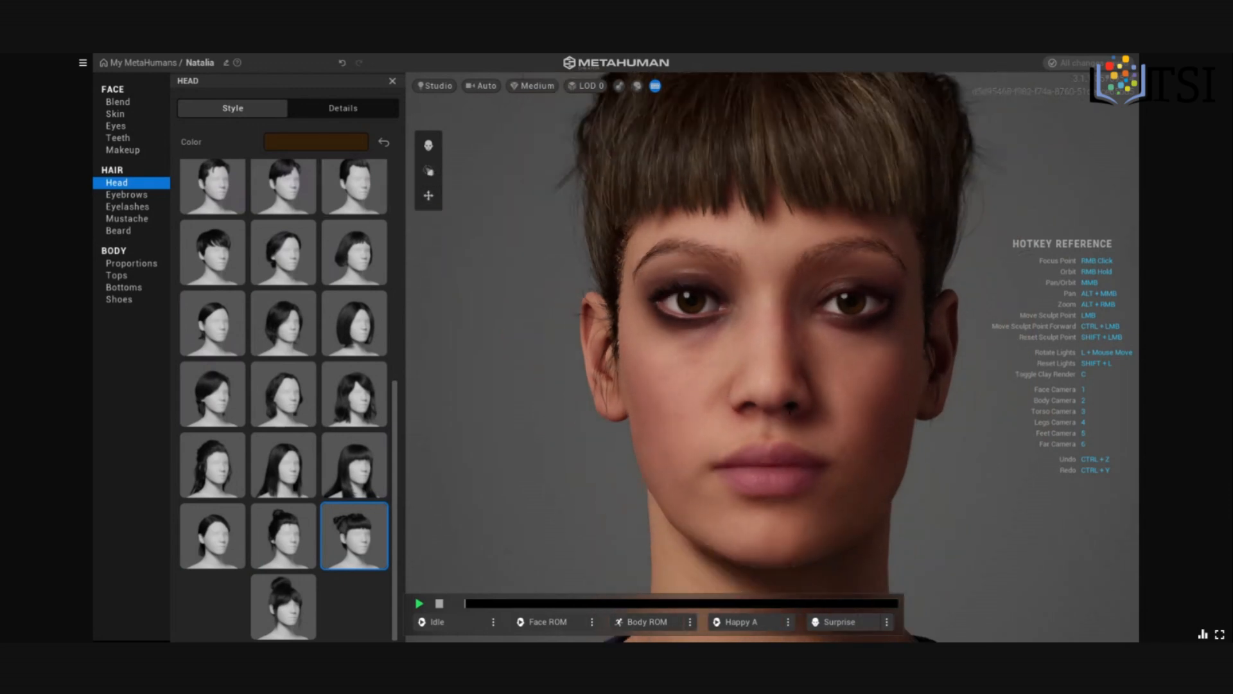
scroll(904, 450, "down", 2)
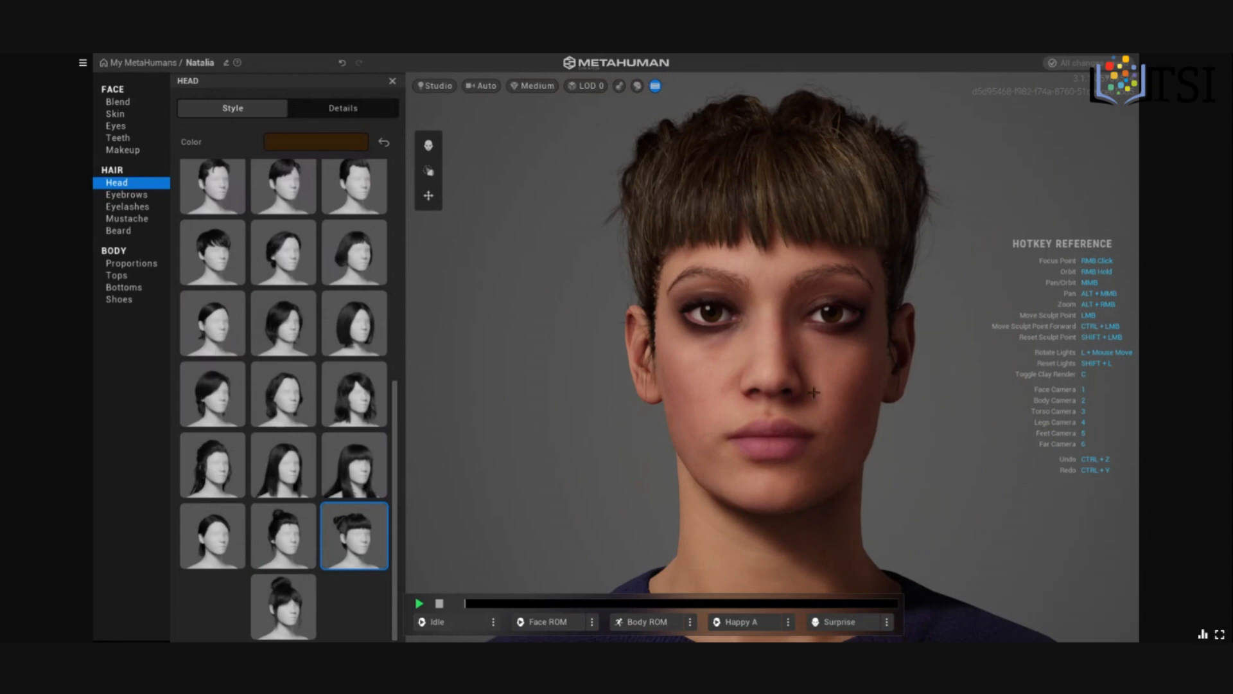
Resume sculpting and raise the outer eye corners and the outer ends of the eyebrows
left_click(429, 171)
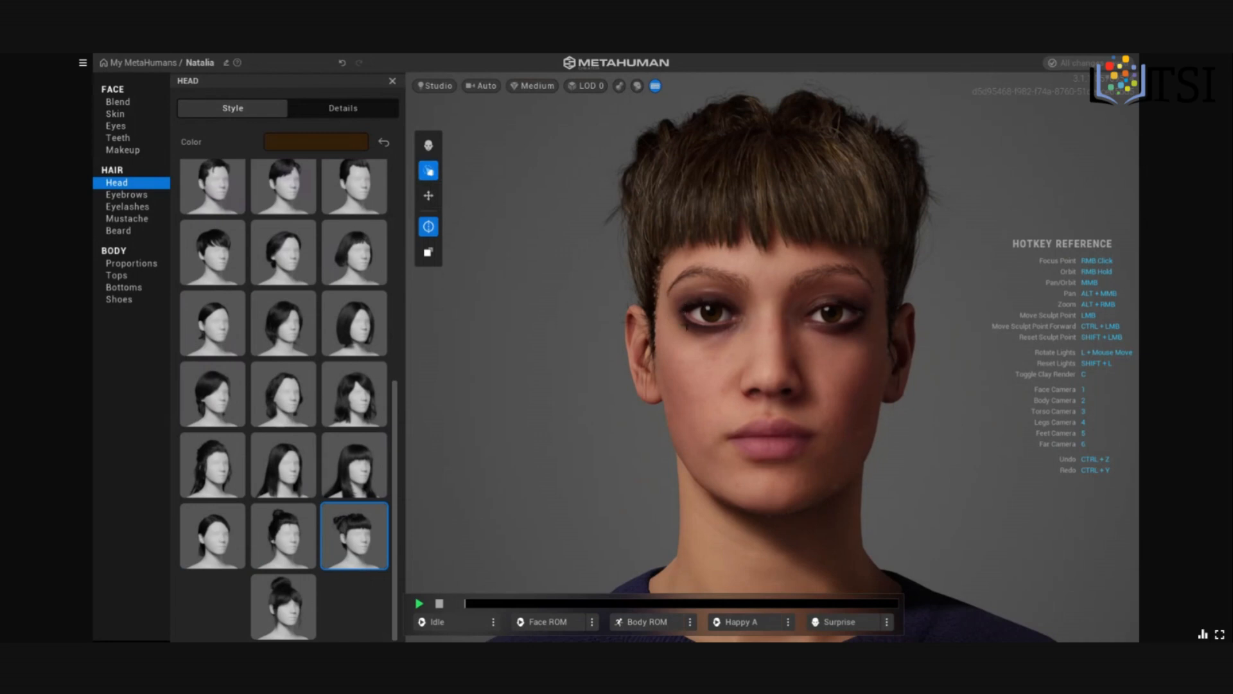
scroll(818, 379, "up", 3)
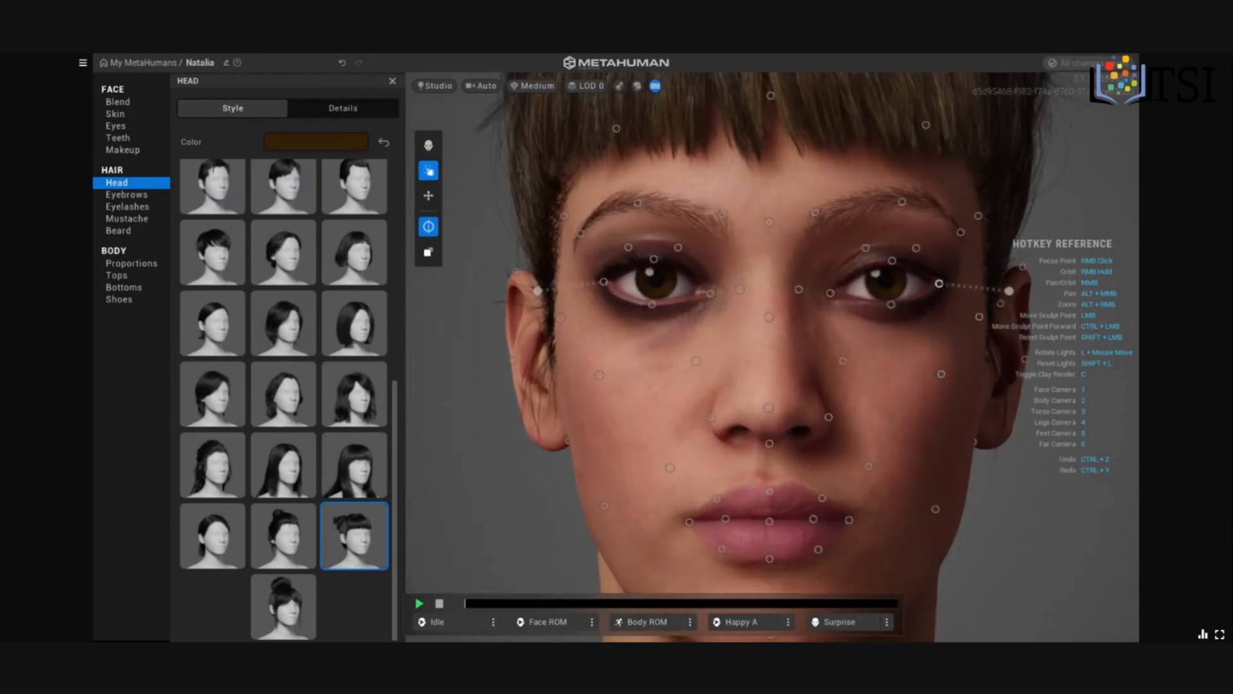
left_click(939, 283)
left_click_drag(939, 283, 957, 264)
mouse_move(964, 235)
left_mouse_down()
mouse_move(997, 239)
mouse_move(1018, 315)
mouse_move(1018, 159)
mouse_move(1018, 244)
mouse_move(1073, 221)
mouse_move(1071, 169)
mouse_move(1086, 199)
left_mouse_up()
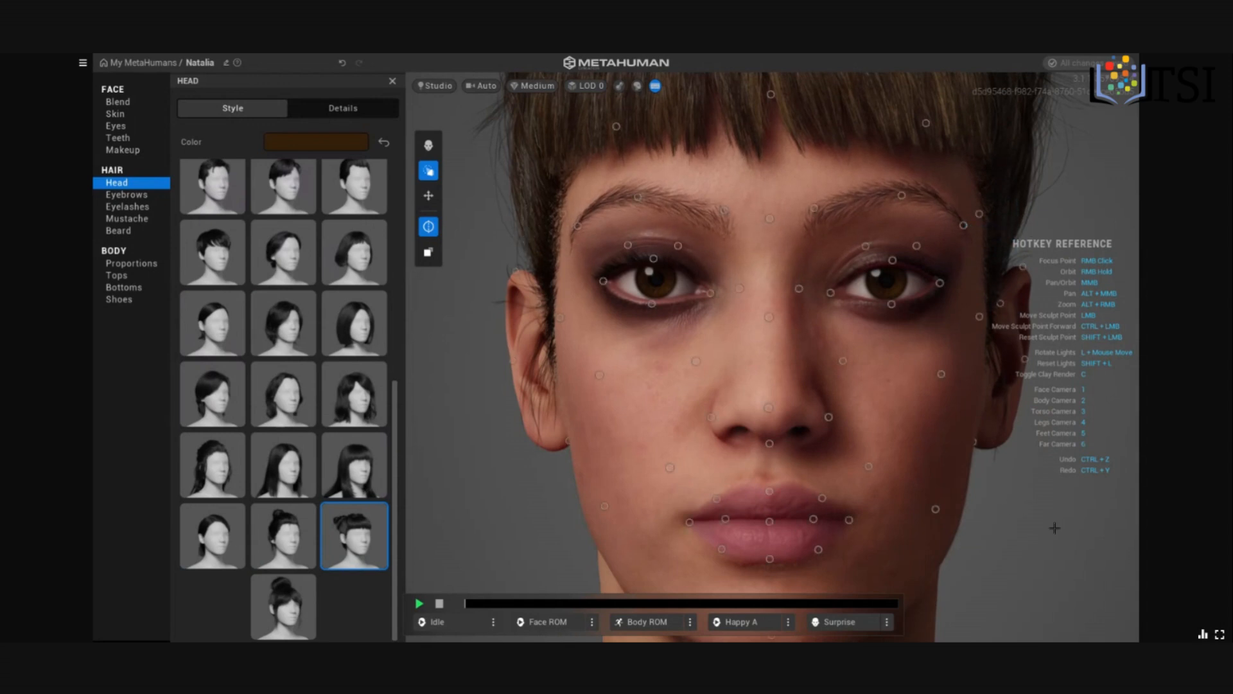
Leave sculpting mode and check the sculpted face from shoulder distance
left_click(428, 170)
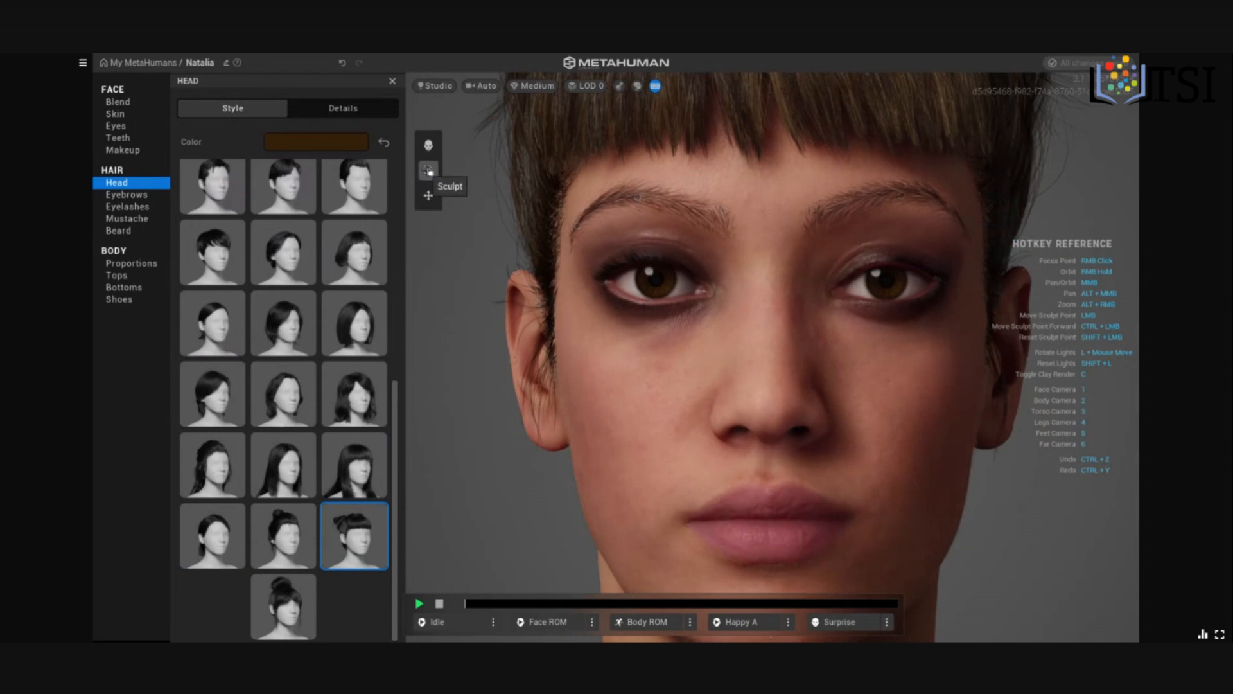
scroll(460, 380, "down", 4)
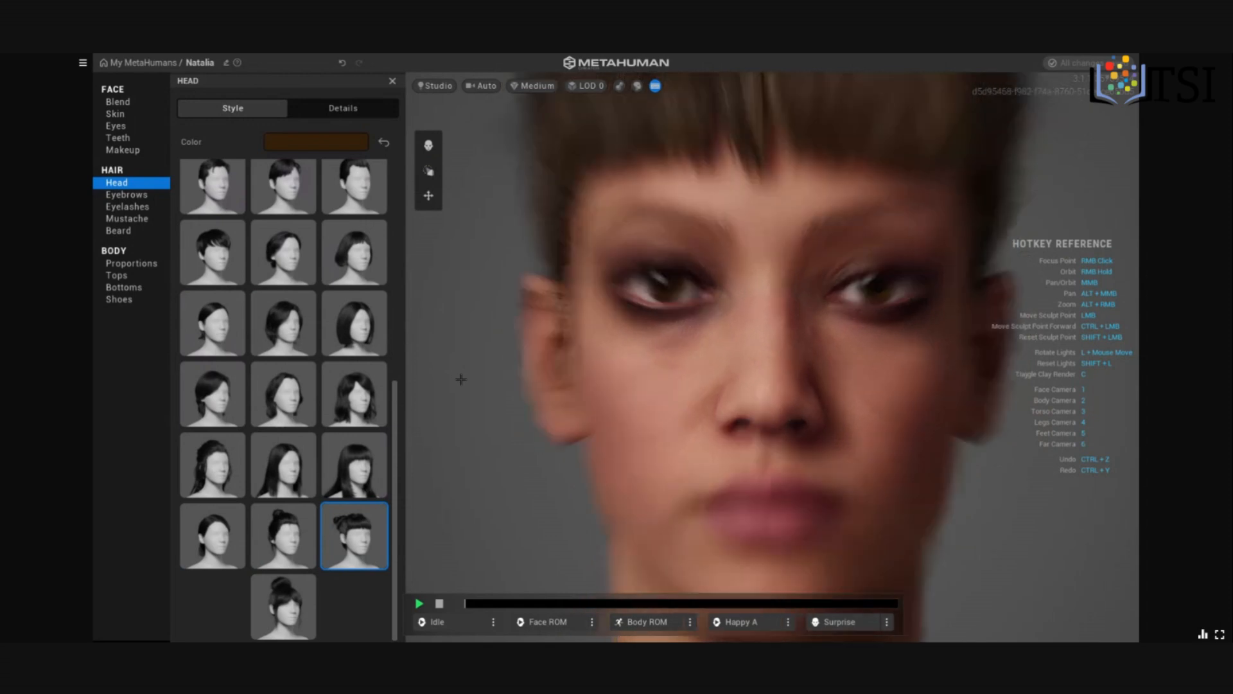
scroll(461, 380, "down", 3)
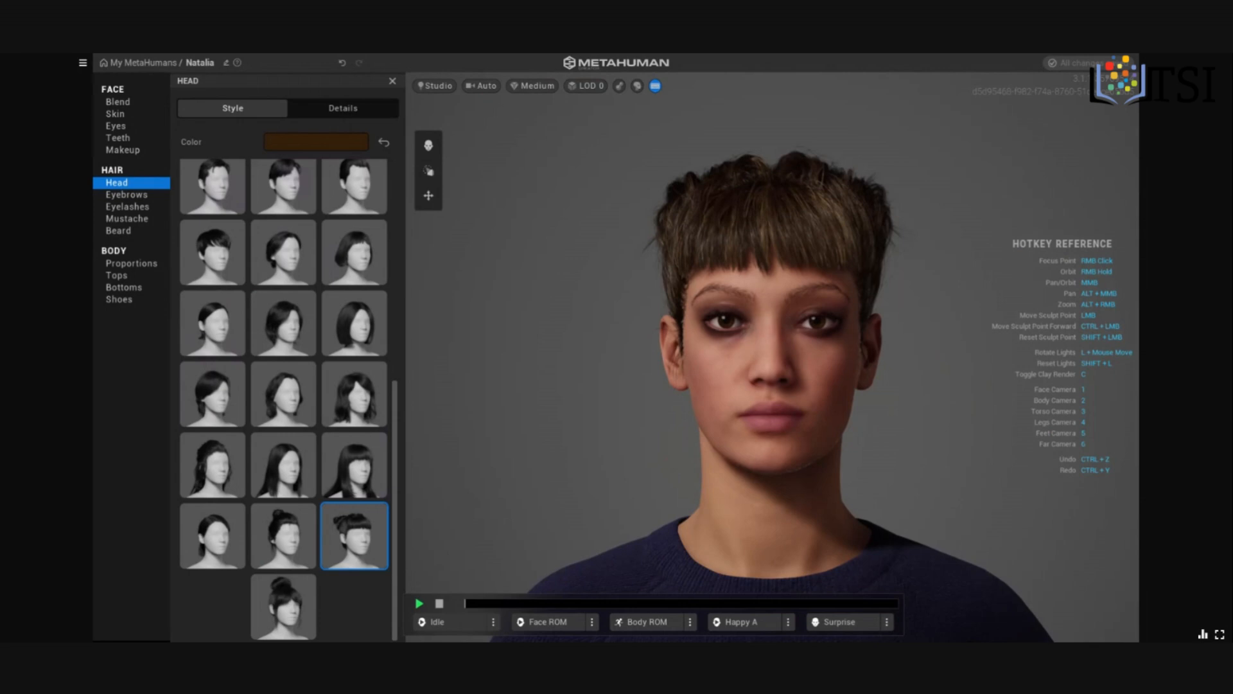
Re-enter sculpting mode and examine the control points around the jaw, cheeks, nose and eyebrows
left_click(428, 170)
scroll(680, 411, "up", 5)
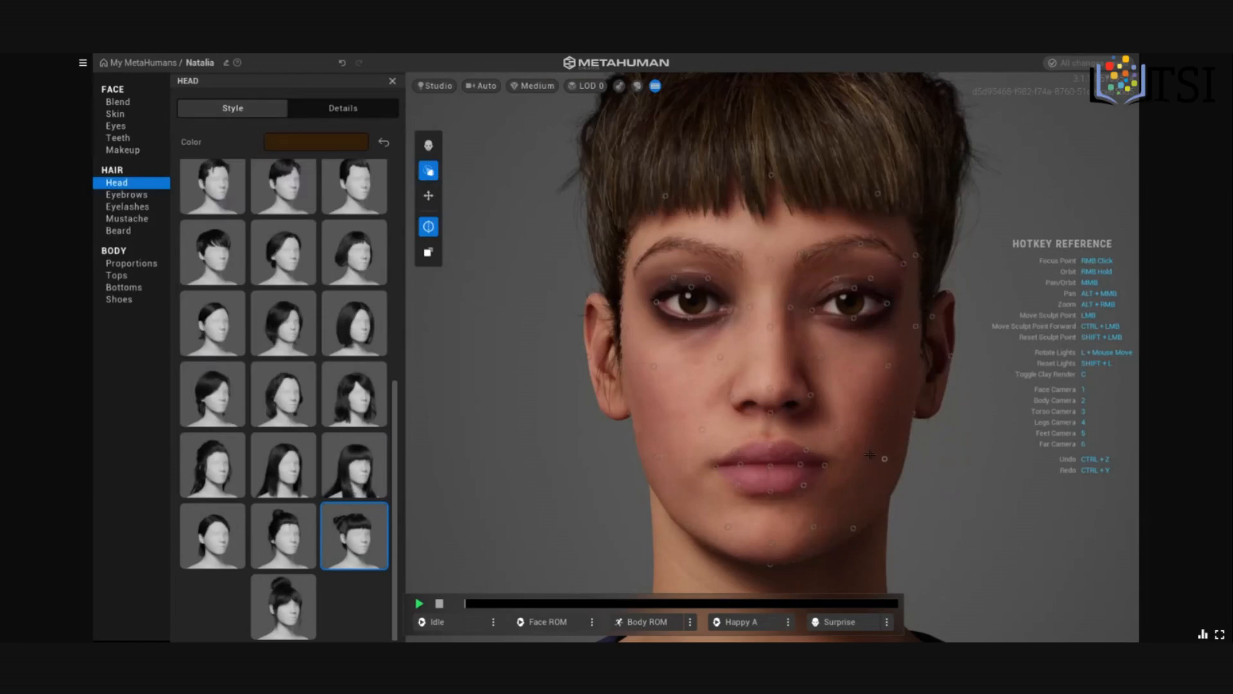
mouse_move(885, 460)
left_mouse_down()
mouse_move(961, 571)
mouse_move(752, 546)
left_mouse_up()
left_click_drag(656, 365, 733, 406)
mouse_move(888, 365)
left_mouse_down()
mouse_move(854, 350)
mouse_move(853, 316)
left_mouse_up()
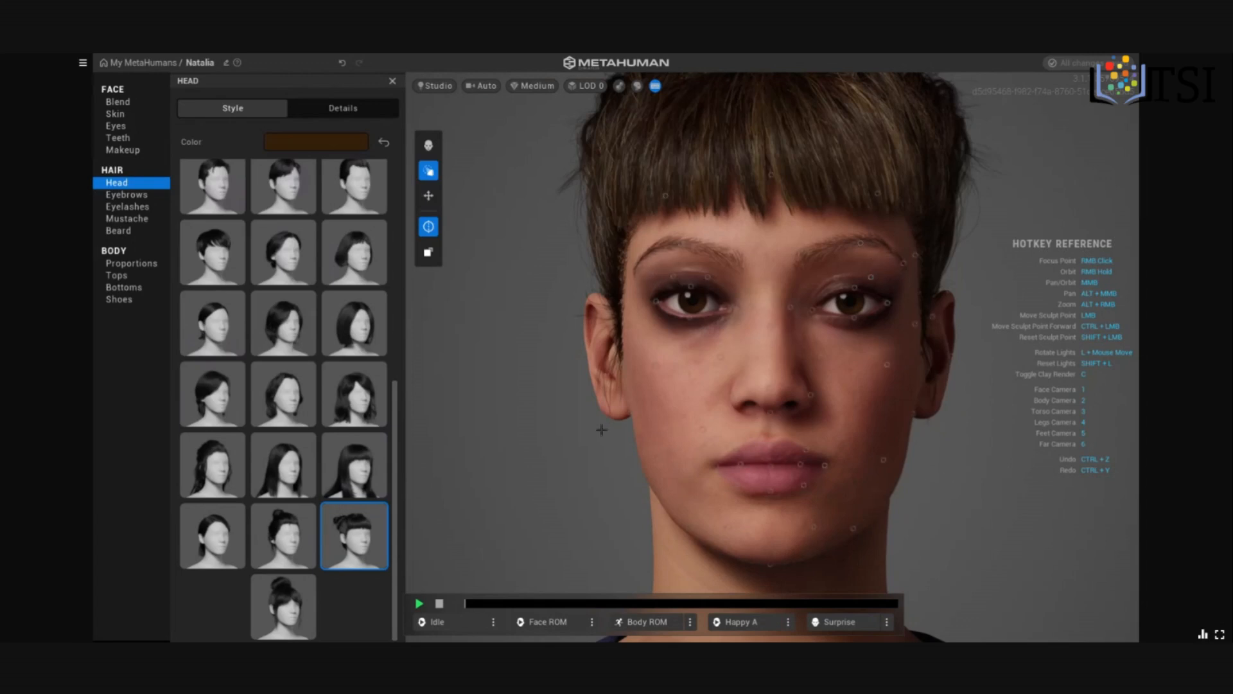
mouse_move(639, 264)
left_mouse_down()
mouse_move(637, 365)
mouse_move(617, 299)
left_mouse_up()
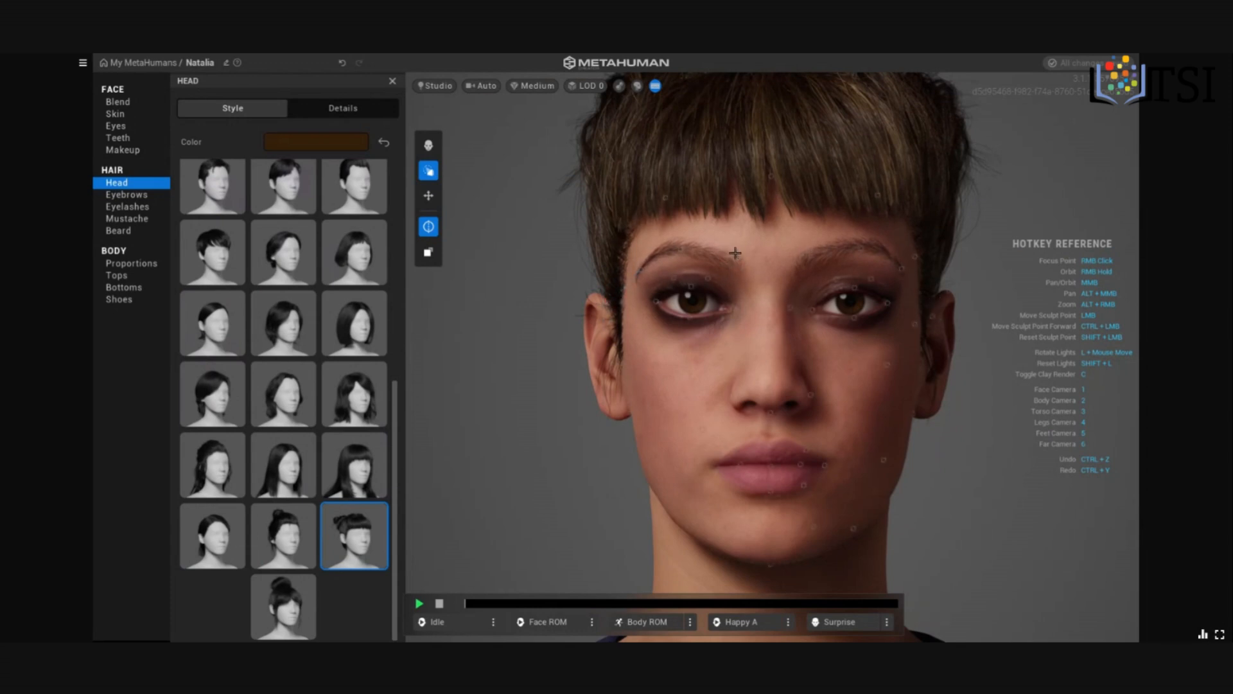
mouse_move(764, 267)
left_mouse_down()
mouse_move(795, 282)
mouse_move(735, 238)
left_mouse_up()
Leave sculpting mode and inspect the character from full-body distance back to a head-and-shoulders view
left_click(428, 170)
scroll(506, 376, "down", 3)
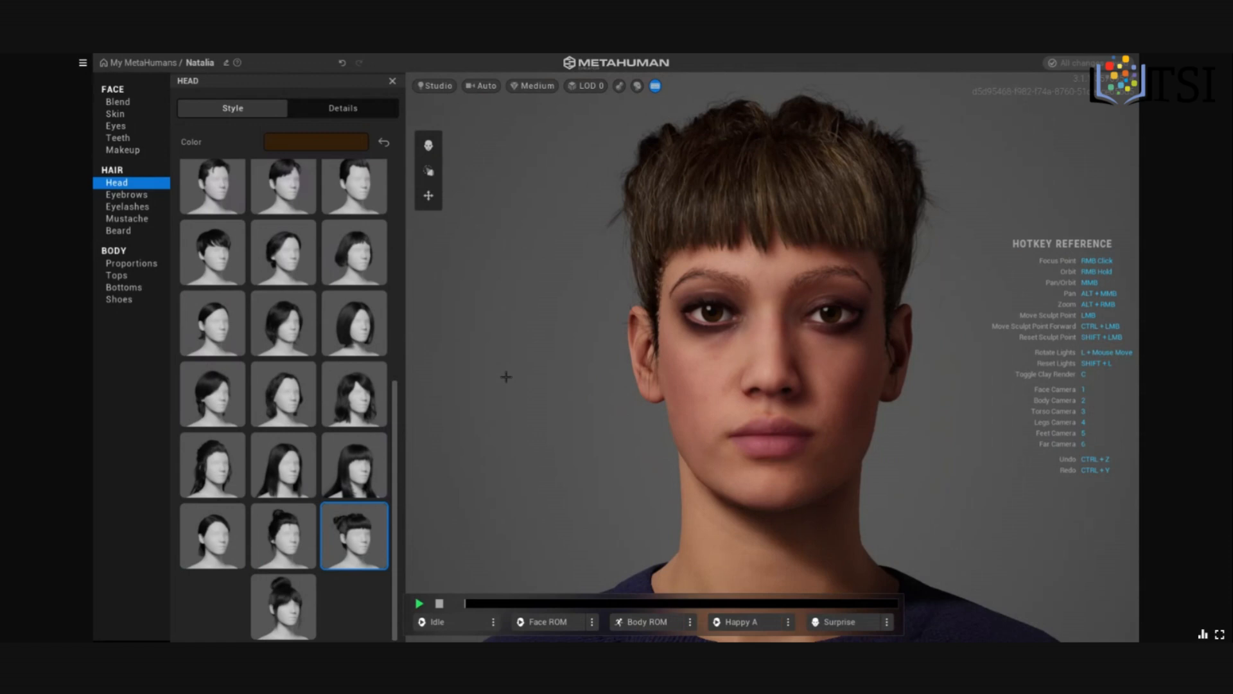
scroll(506, 377, "down", 2)
scroll(506, 377, "down", 5)
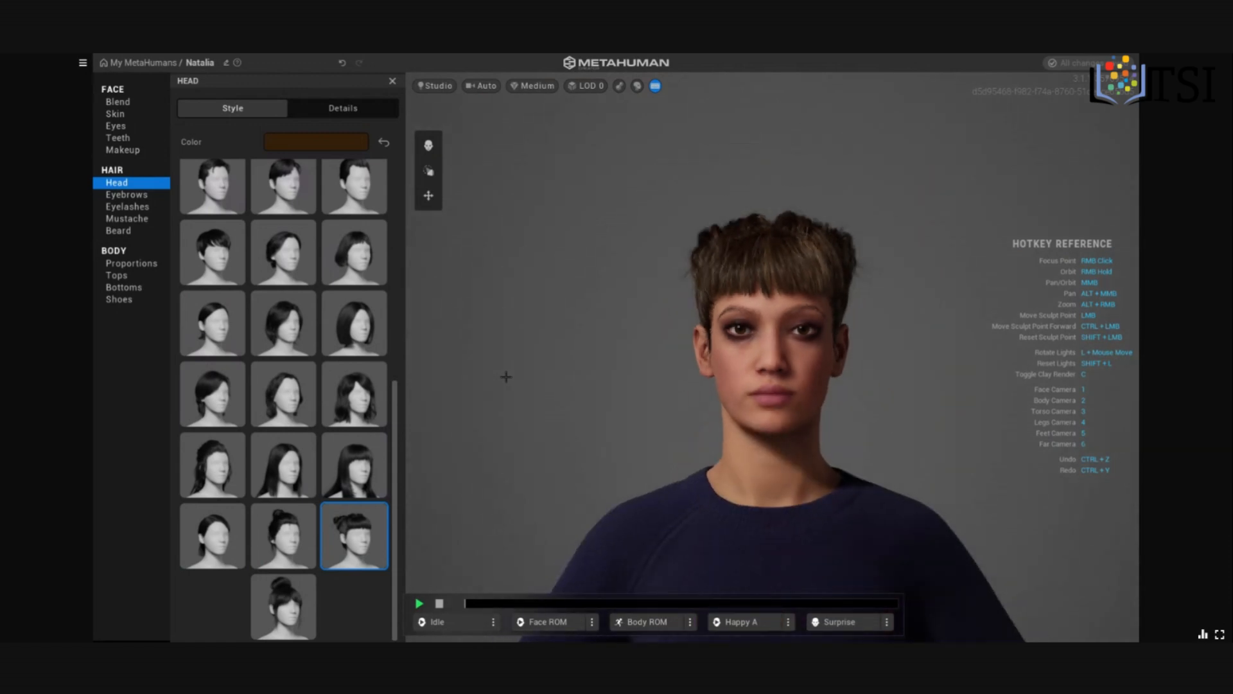
scroll(506, 379, "down", 4)
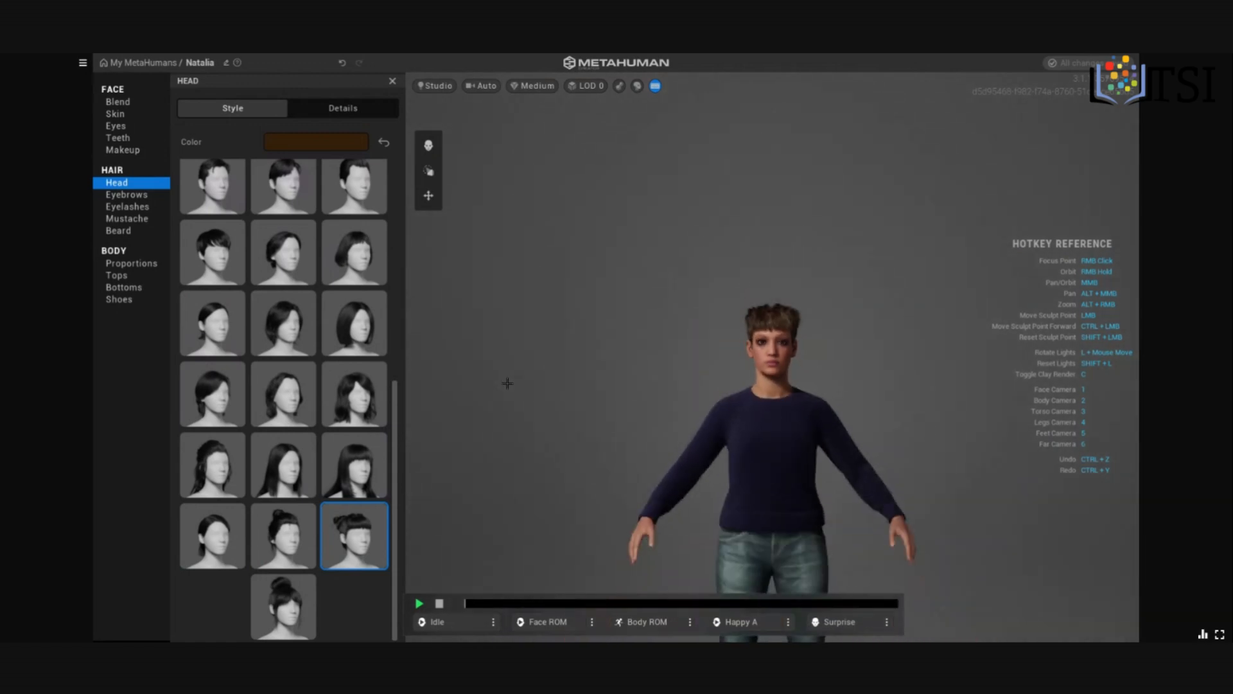
scroll(507, 383, "down", 2)
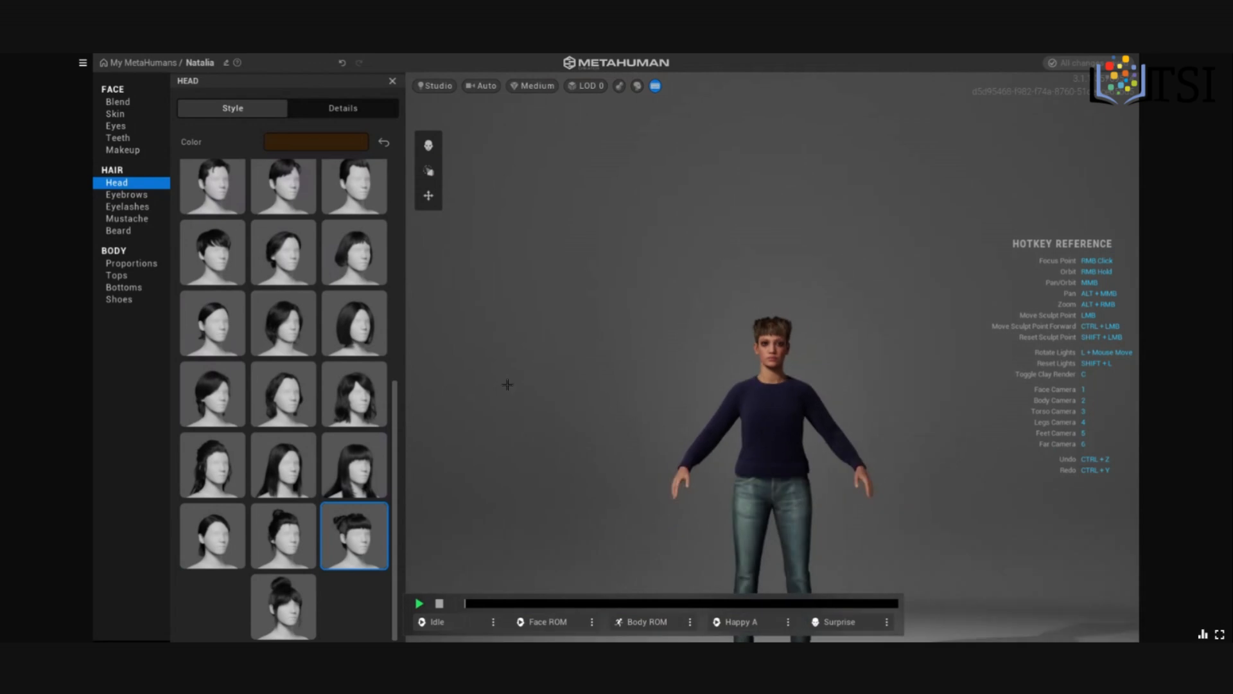
scroll(507, 384, "up", 5)
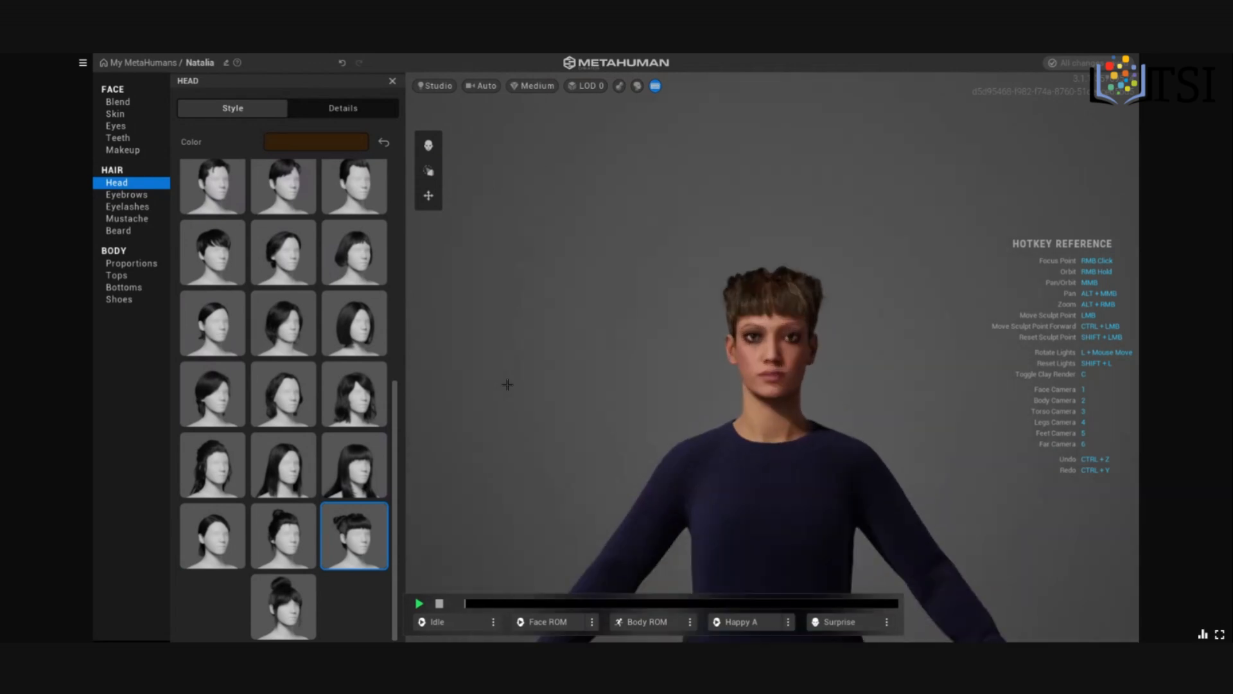
scroll(508, 384, "up", 2)
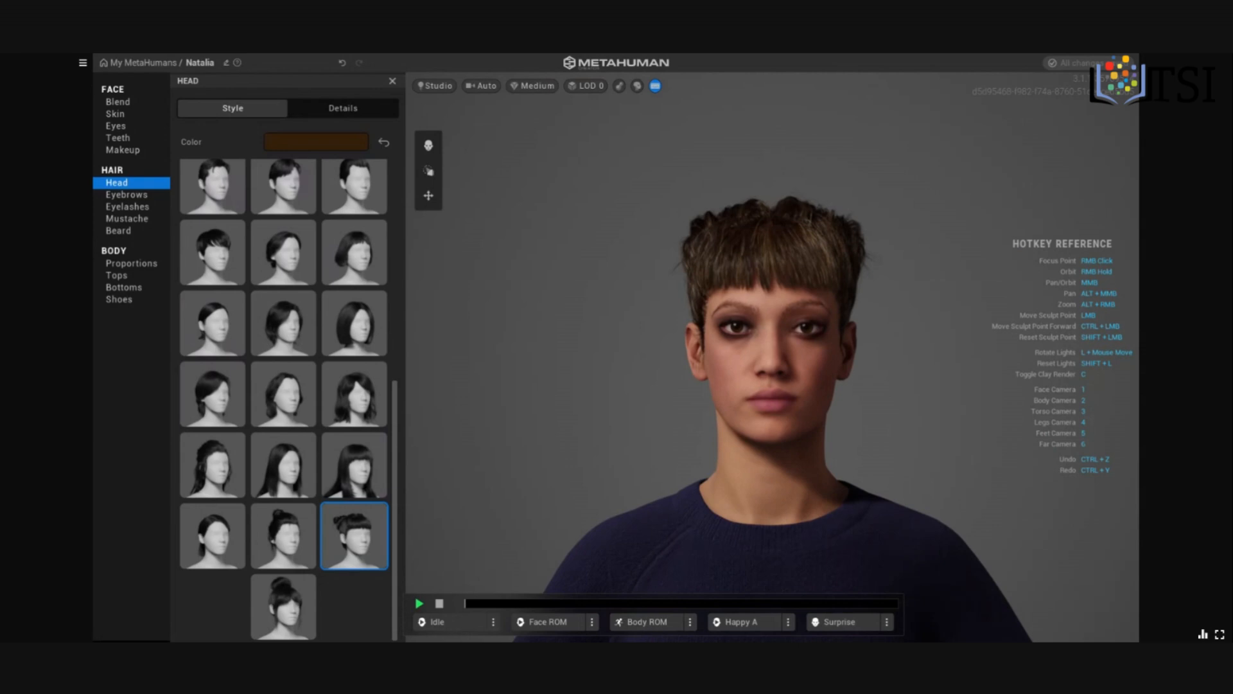
Try several hairstyles on the head, including Updo Buns, Short Low Ponytail, Medium Bob Slick and Short Pixie
left_click(286, 547)
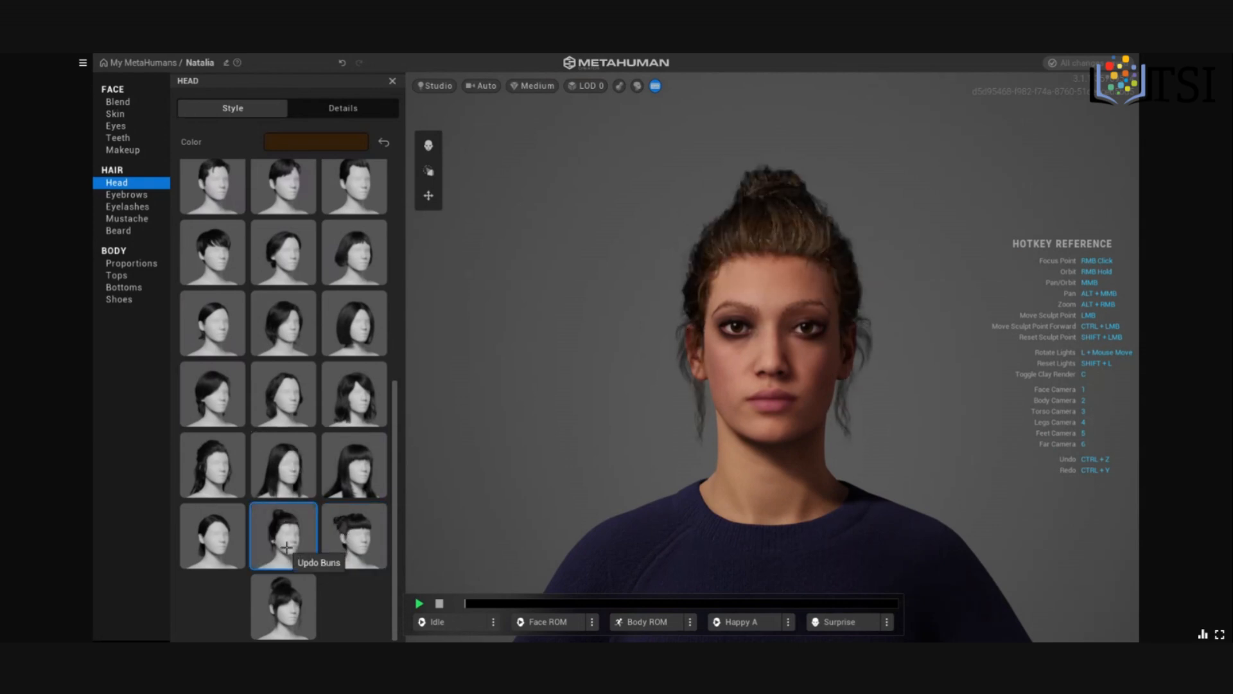
left_click(207, 528)
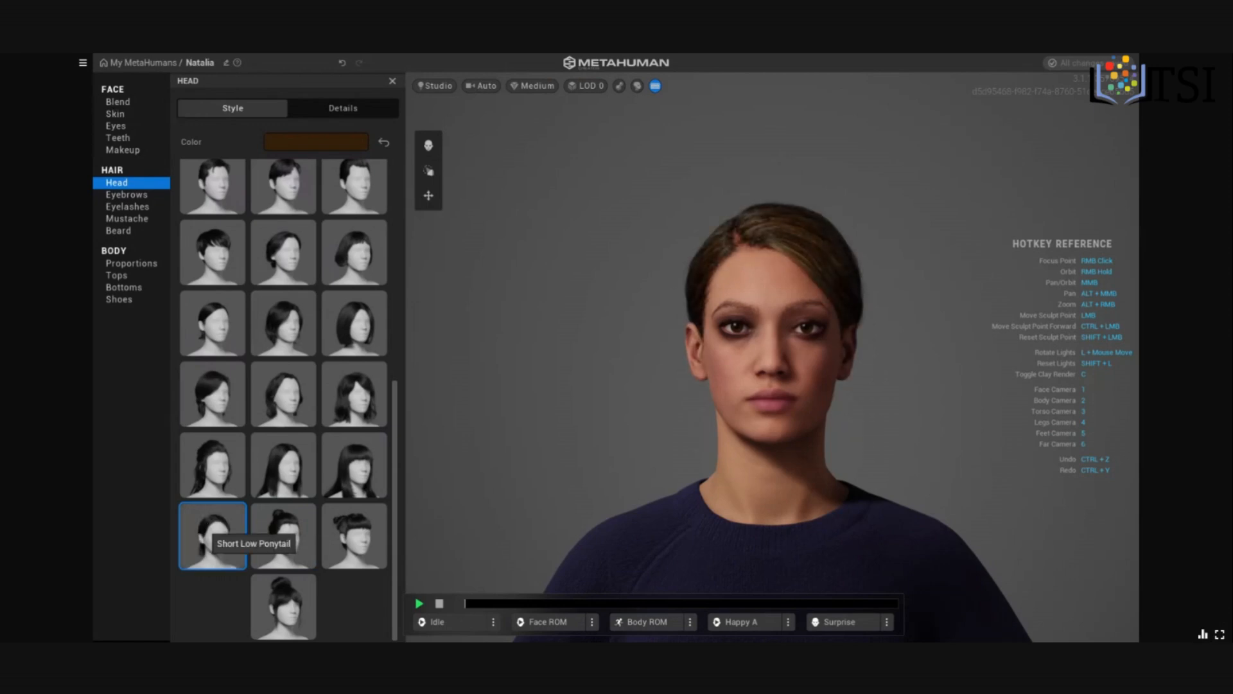
left_click(219, 464)
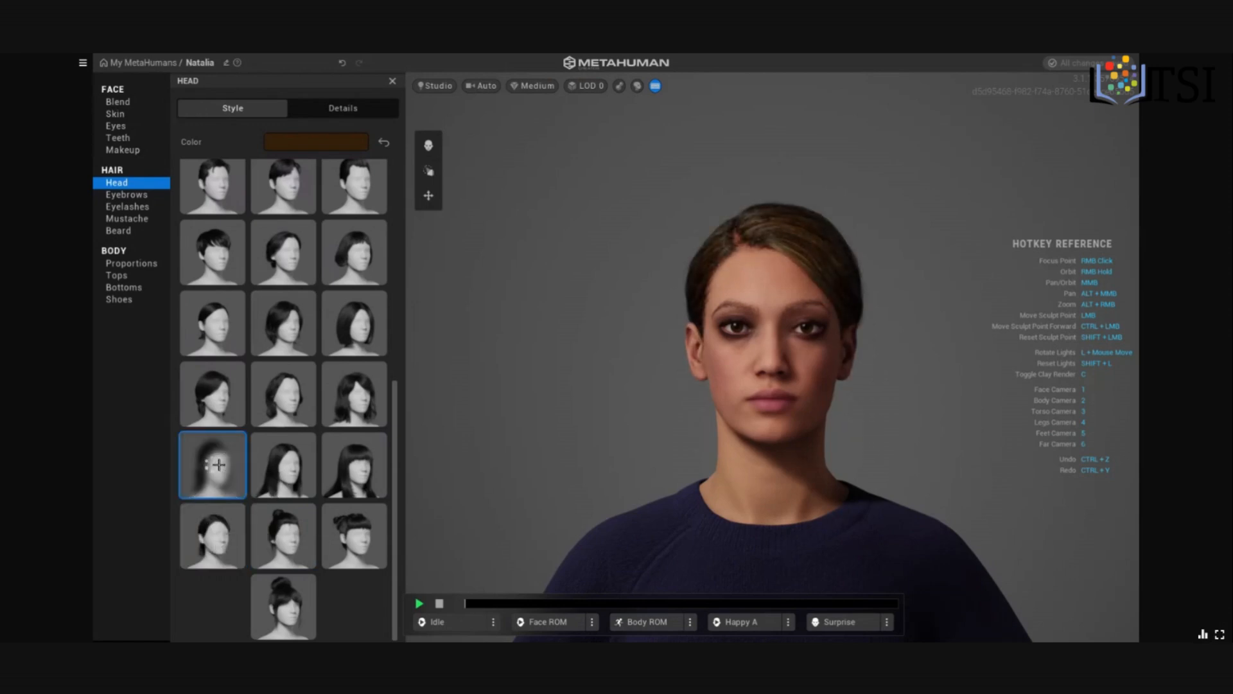
left_click(205, 399)
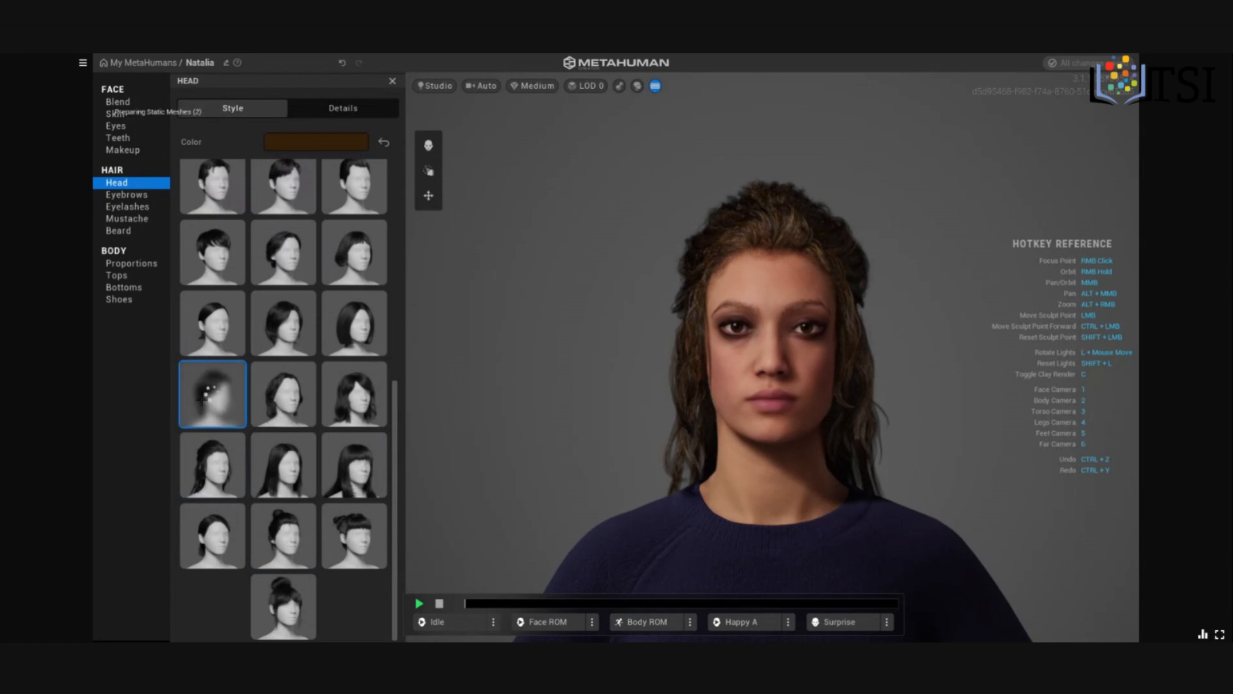
left_click(218, 340)
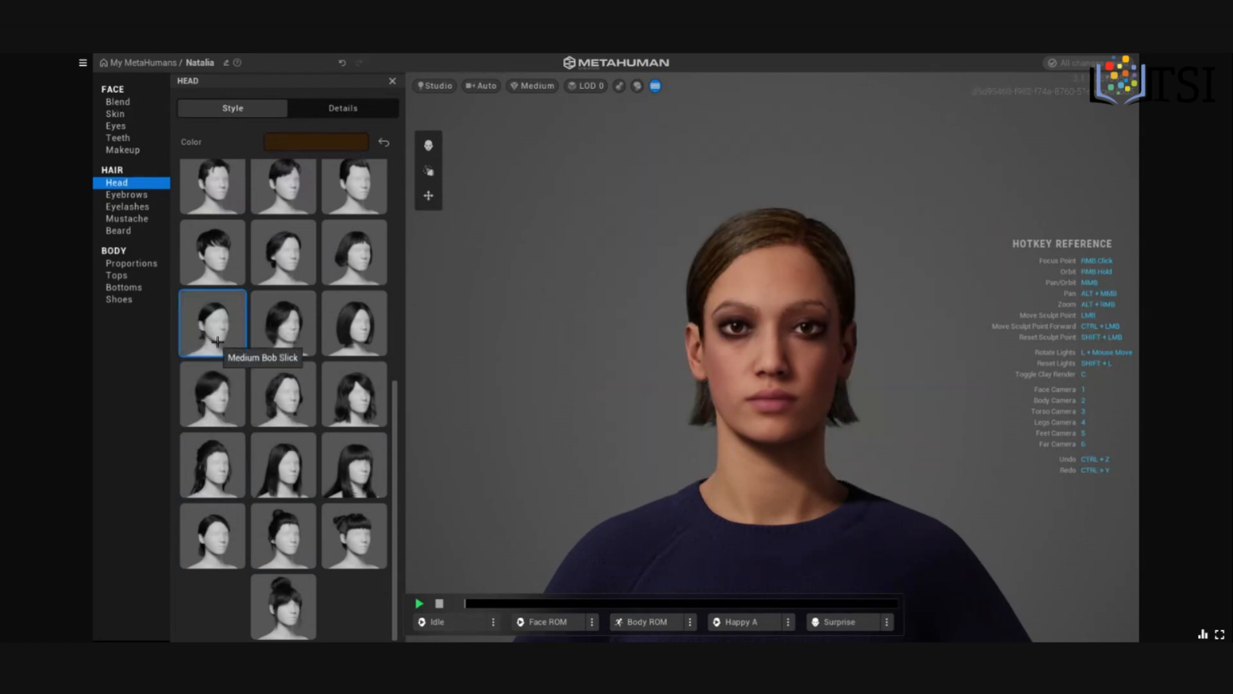
left_click(358, 321)
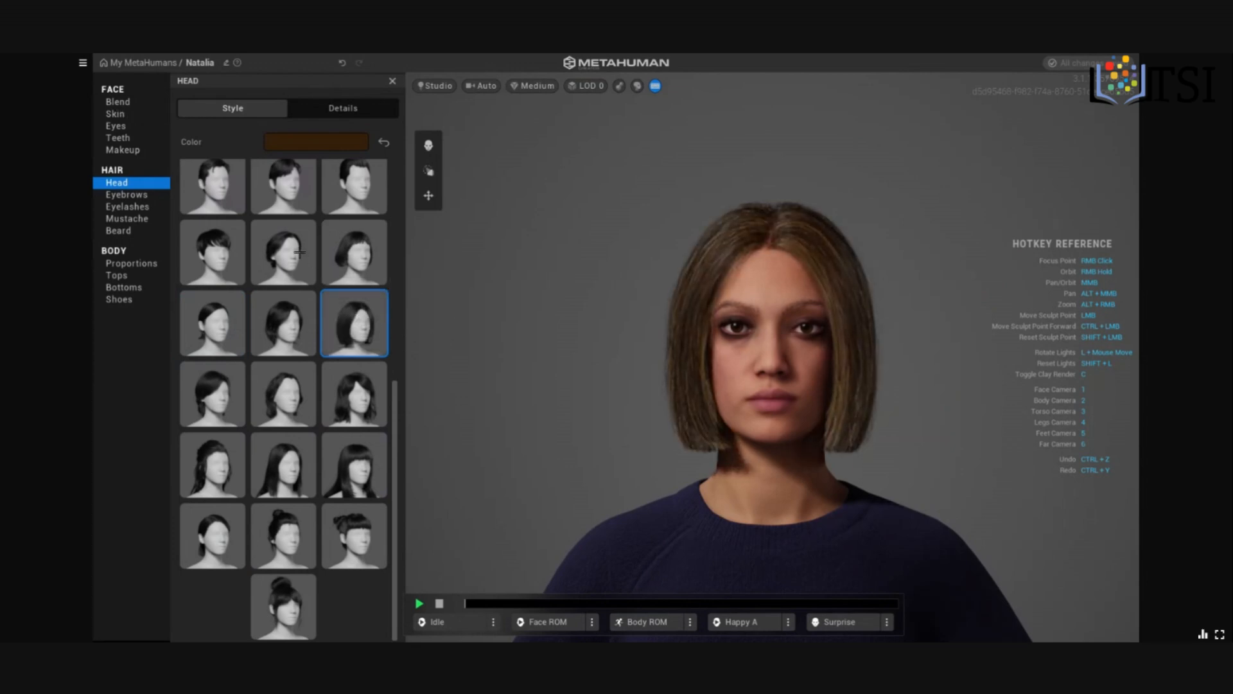
left_click(209, 252)
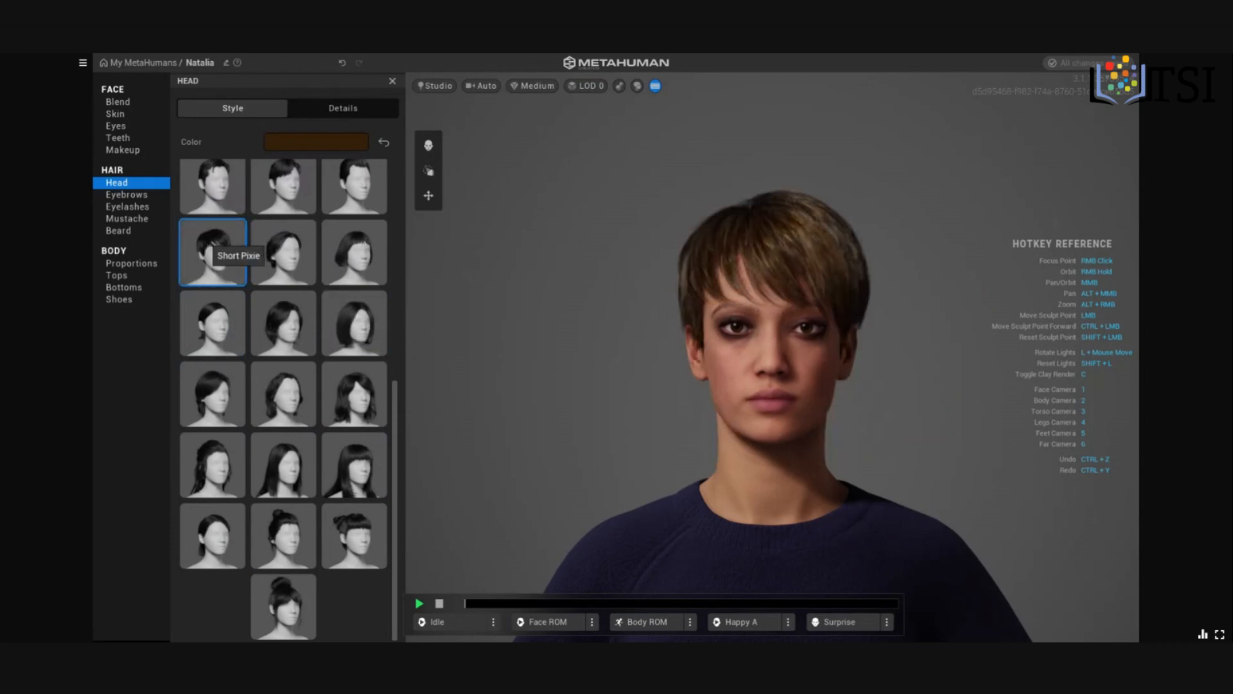
Preview the Updo Braids, Updo Bun and Medium Bob Bangs hairstyles on the character
left_click(357, 539)
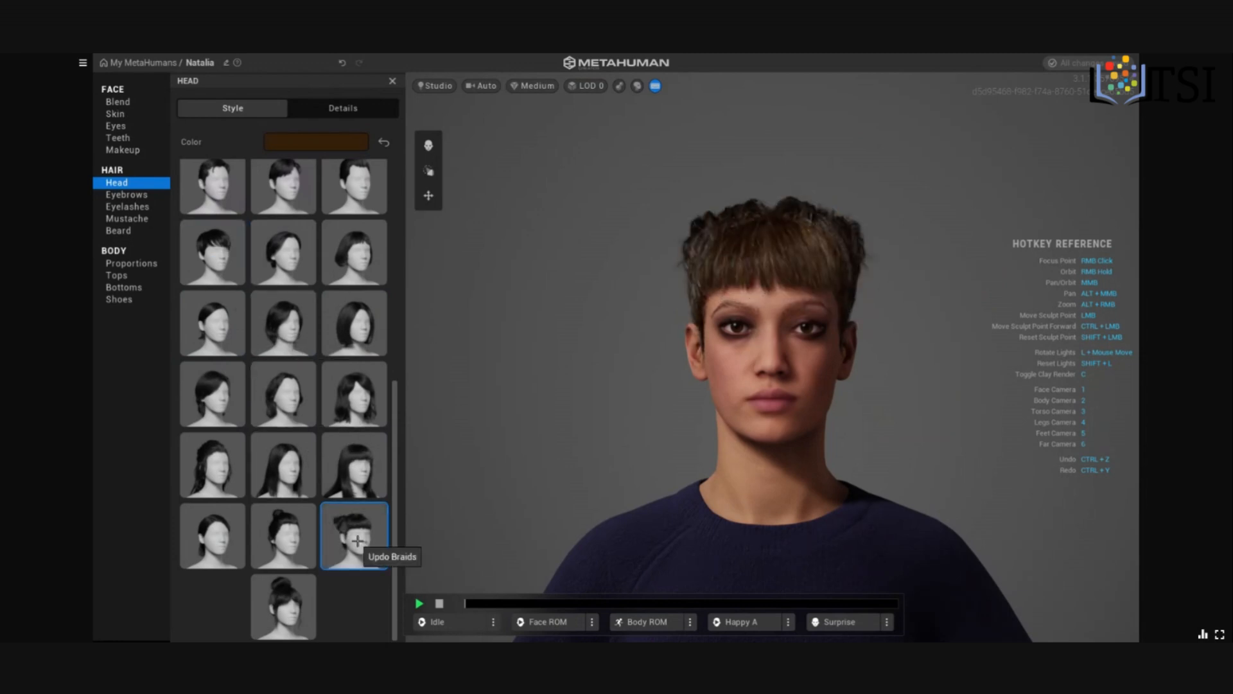
left_click(270, 613)
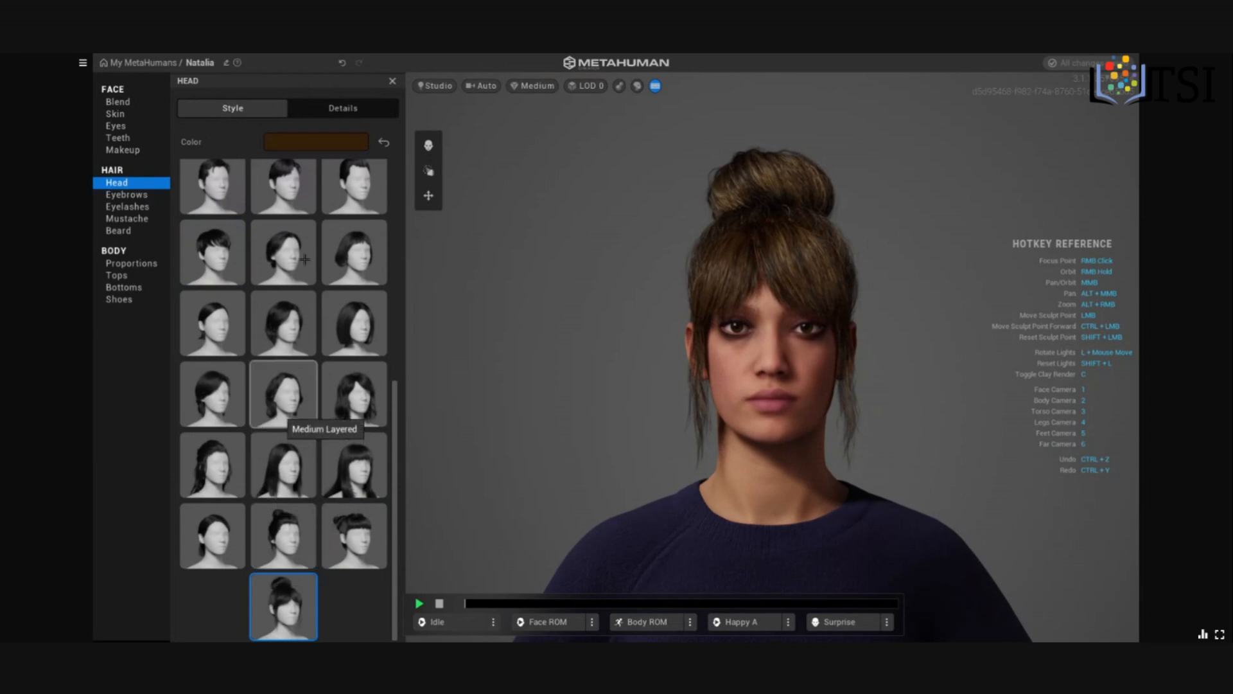
scroll(327, 317, "up", 1)
scroll(328, 317, "up", 1)
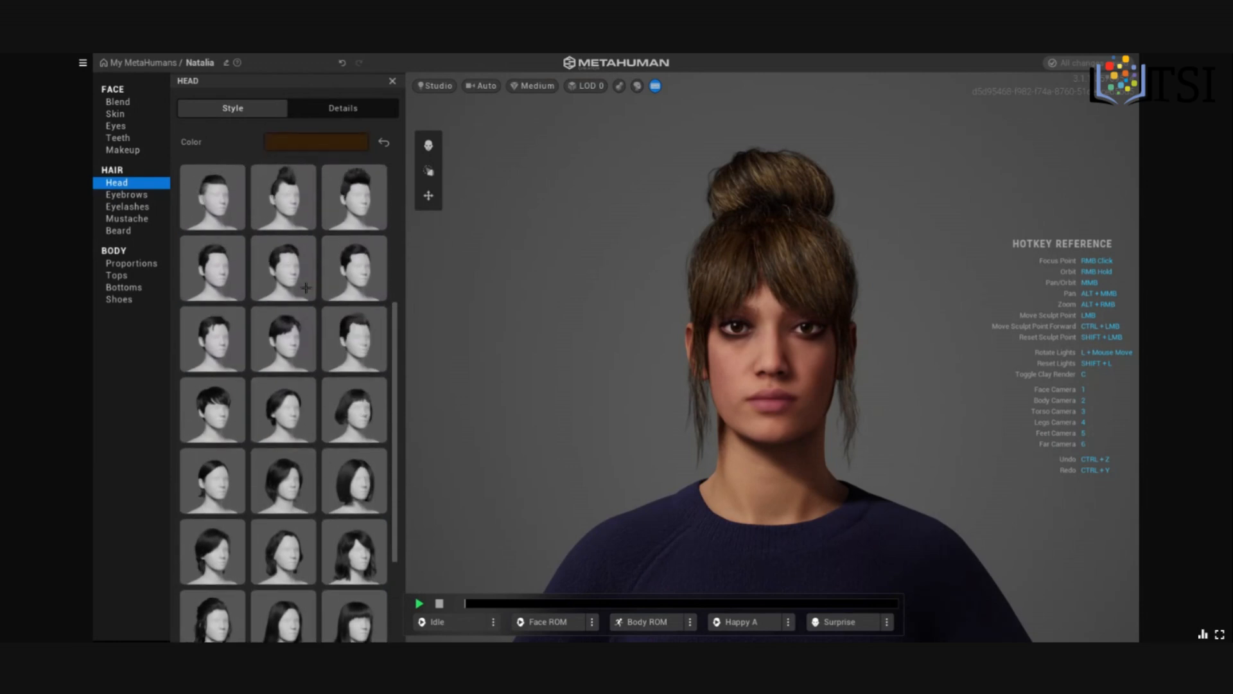
left_click(357, 363)
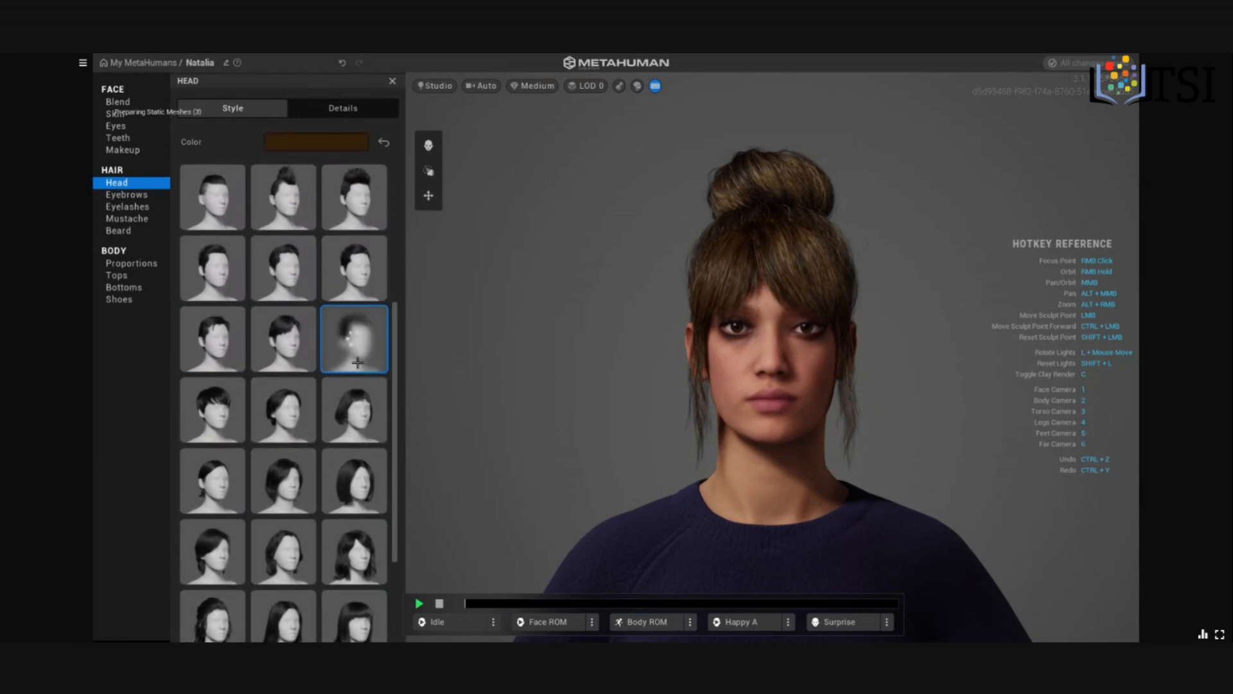
left_click(355, 430)
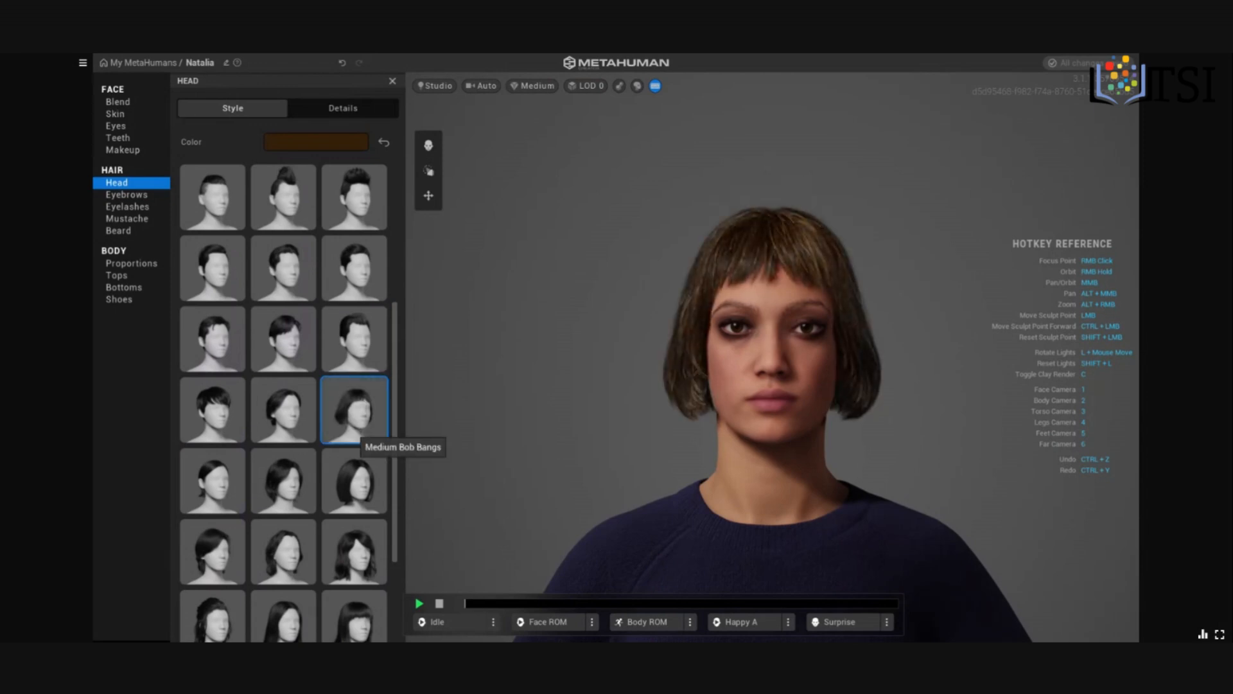
Compare the Long Straight Bangs, Medium Bob Curly, Updo Buns and Updo Braids hairstyles
scroll(356, 435, "down", 3)
left_click(347, 528)
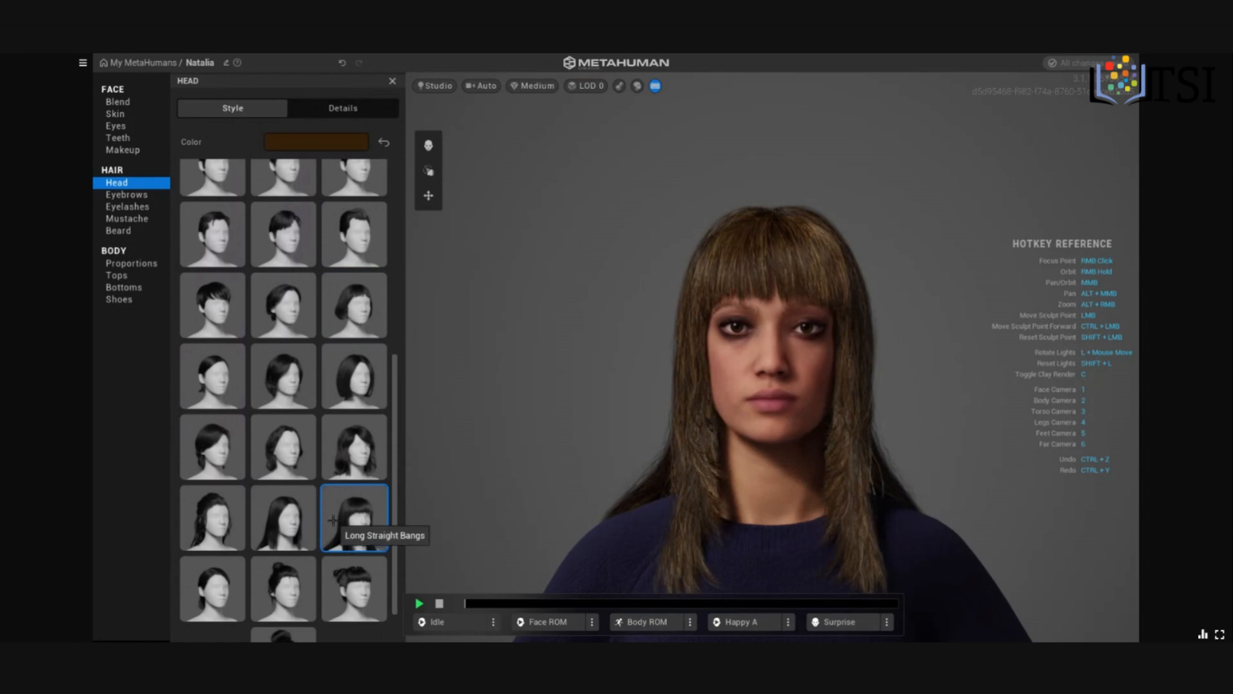
scroll(330, 517, "down", 2)
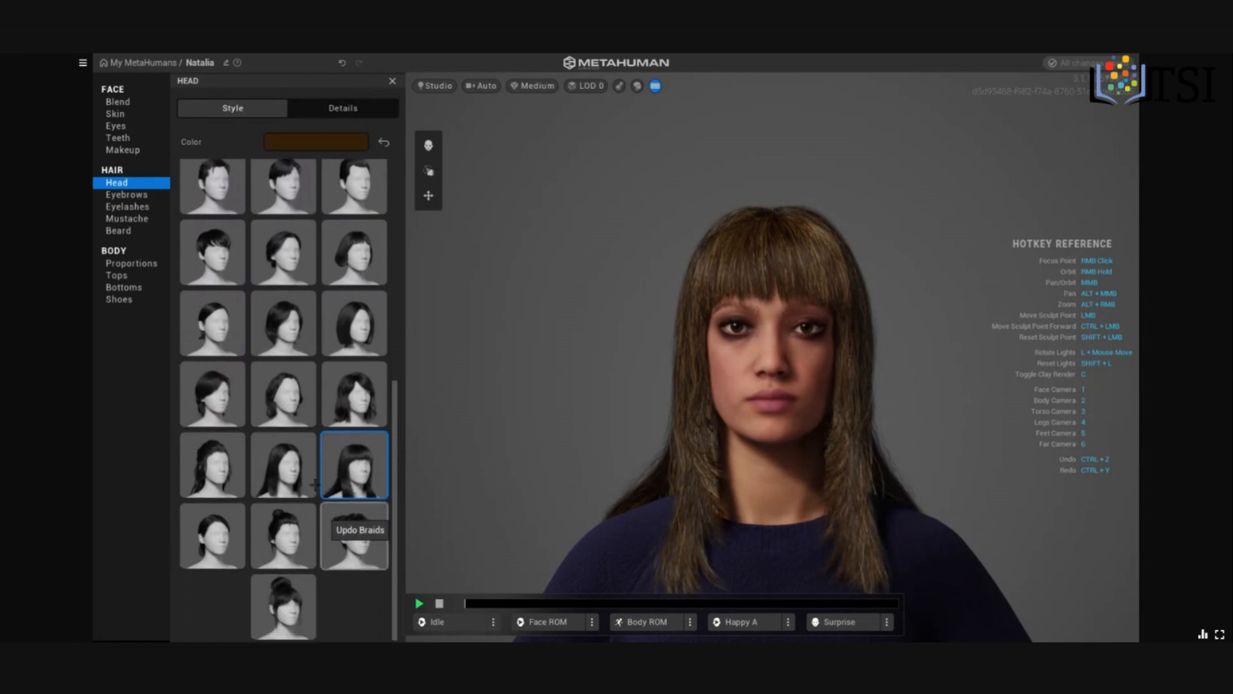
left_click(351, 395)
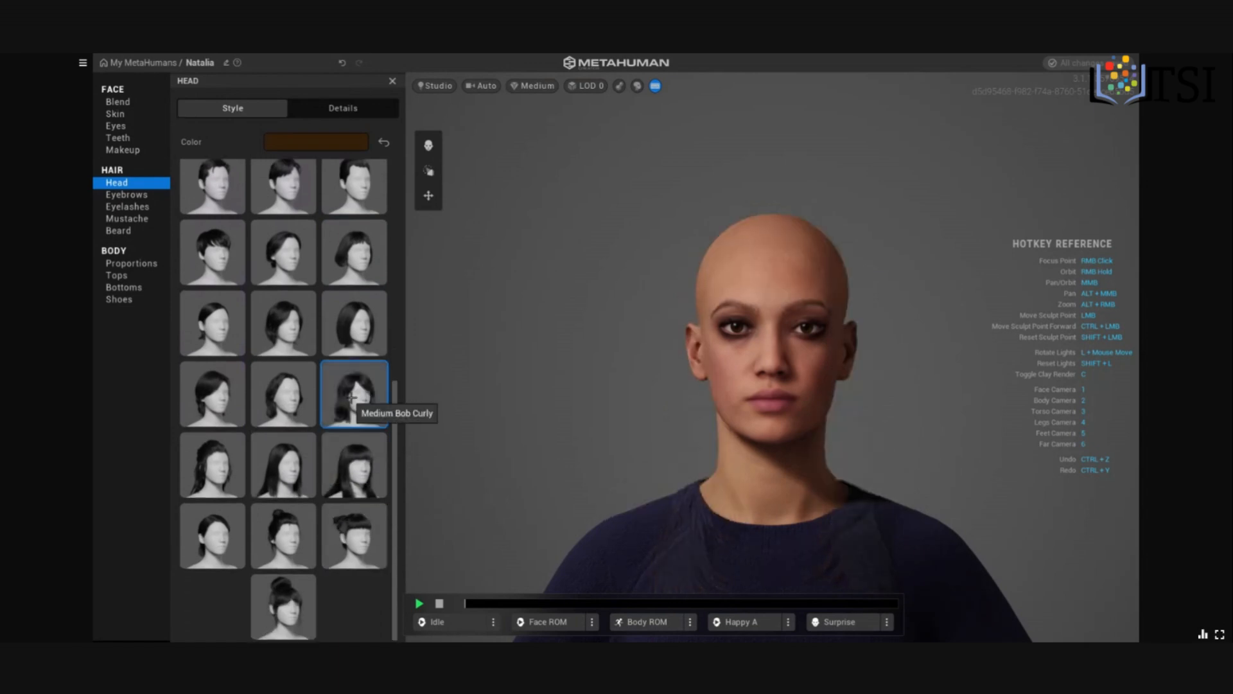
left_click(285, 539)
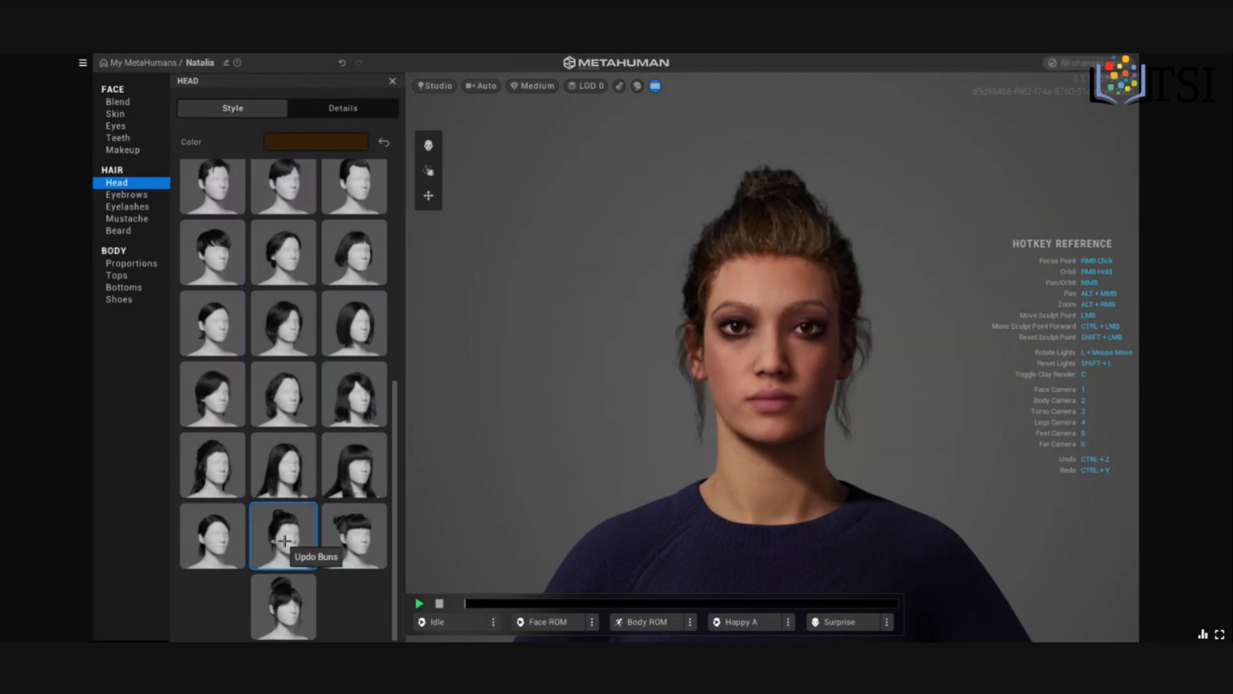
left_click(346, 542)
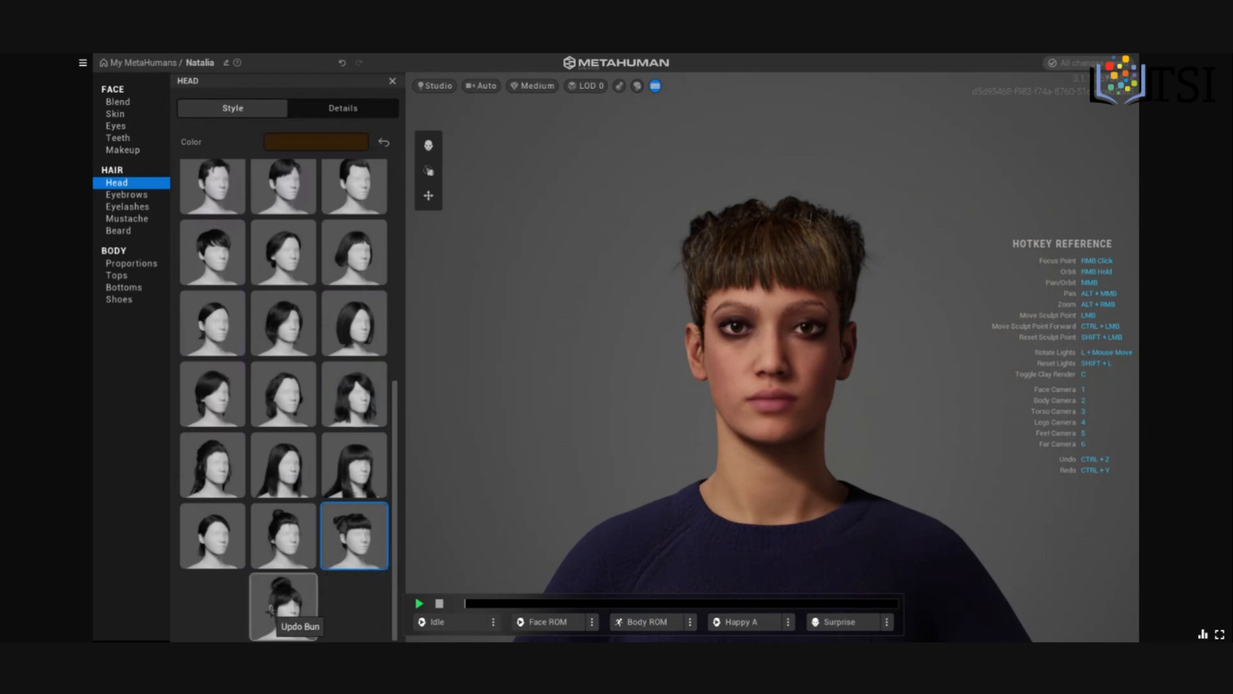
Try the Medium Bob Slick and Short Layered Bob hairstyles, and settle on Short Low Ponytail
left_click(230, 334)
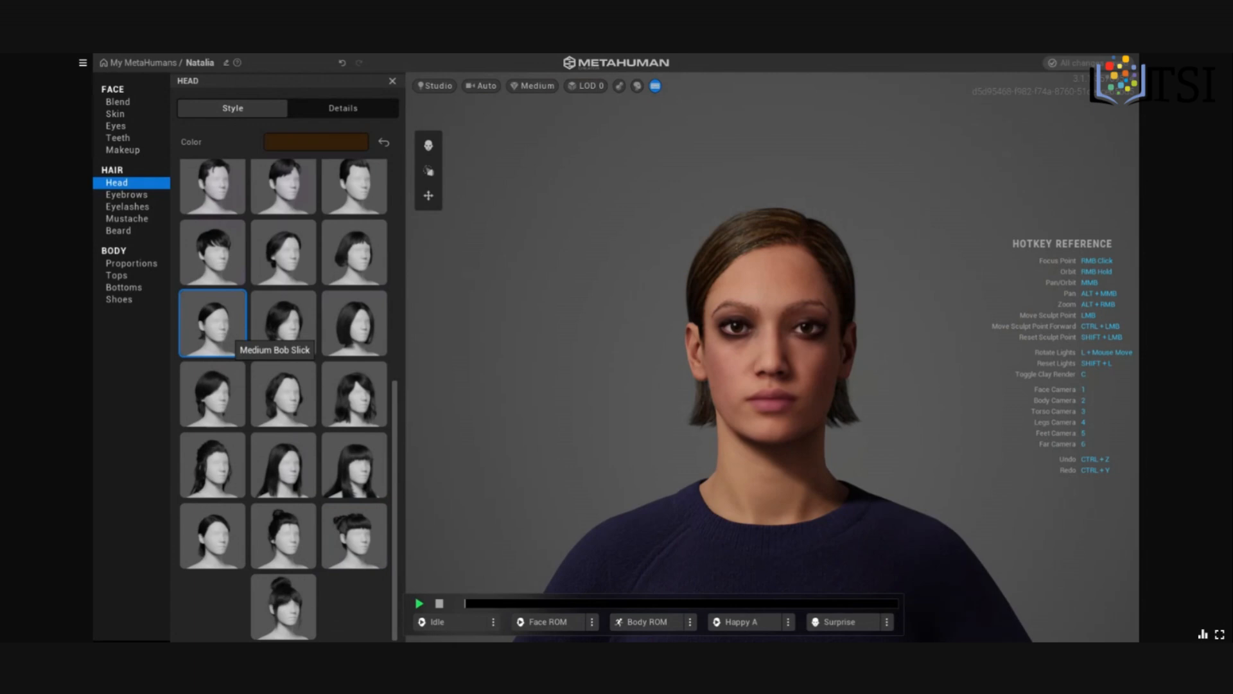
left_click(289, 253)
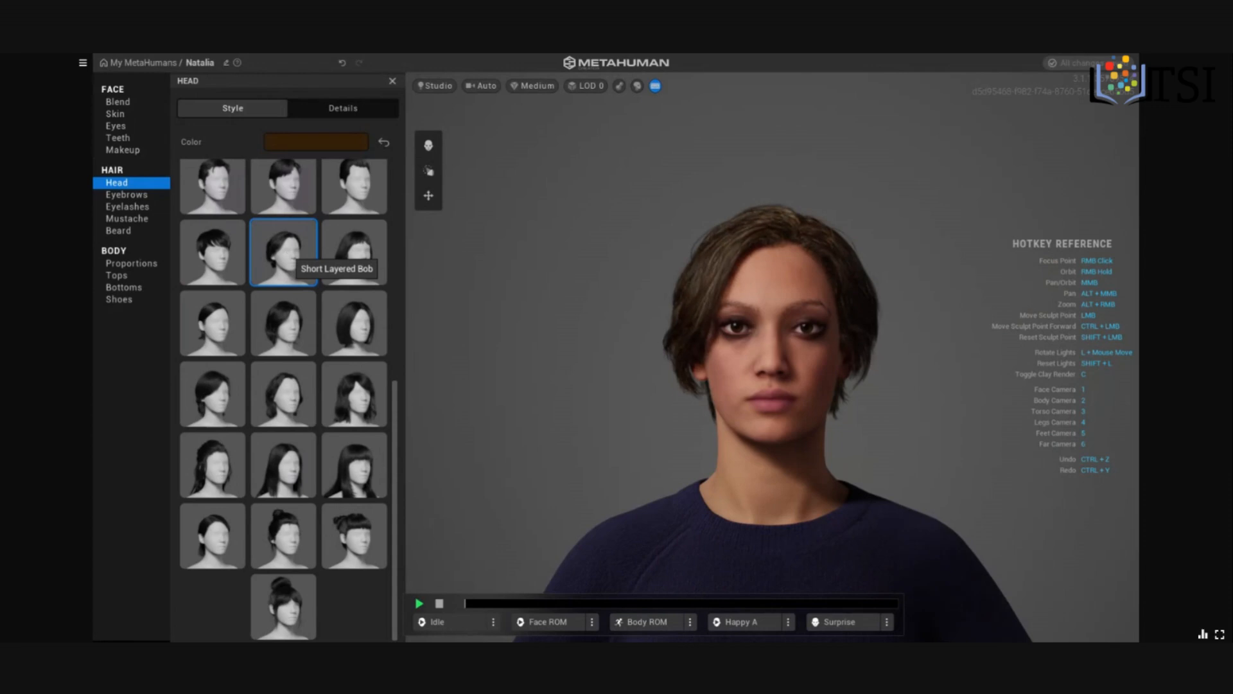
left_click(209, 541)
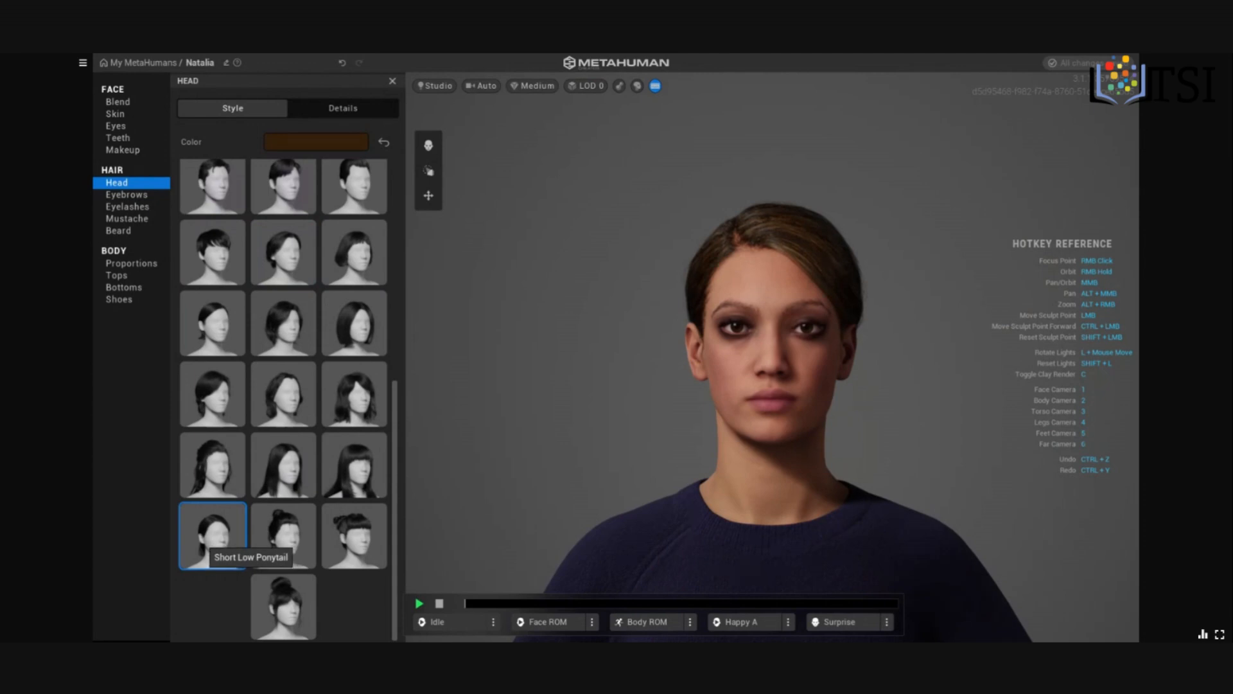
Preview the Medium Thin Eyebrows style and apply Medium Slight Arch Eyebrows to the character
left_click(141, 195)
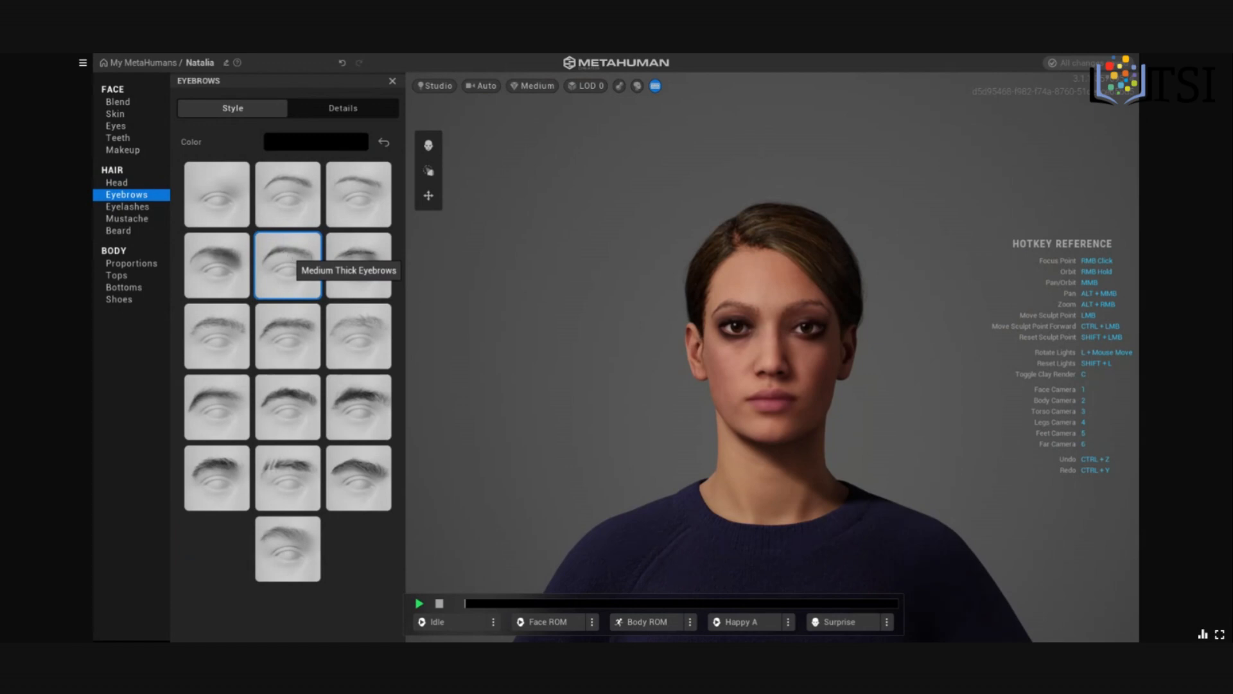
left_click(295, 186)
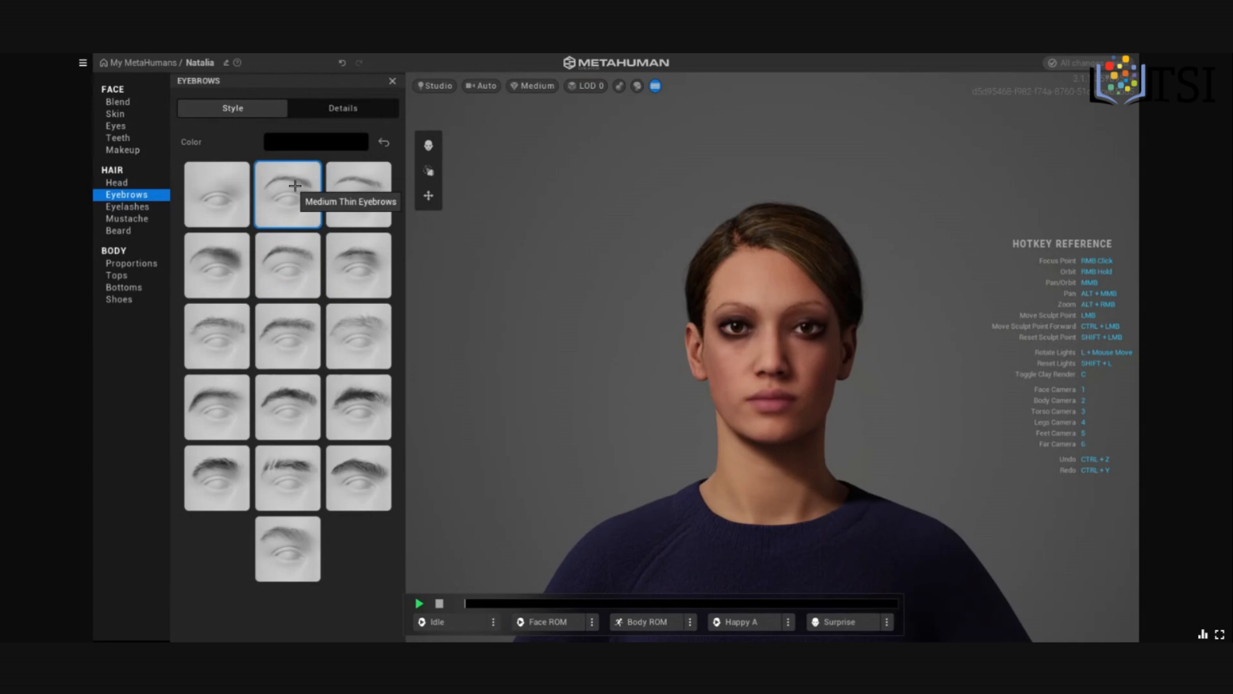
left_click(222, 263)
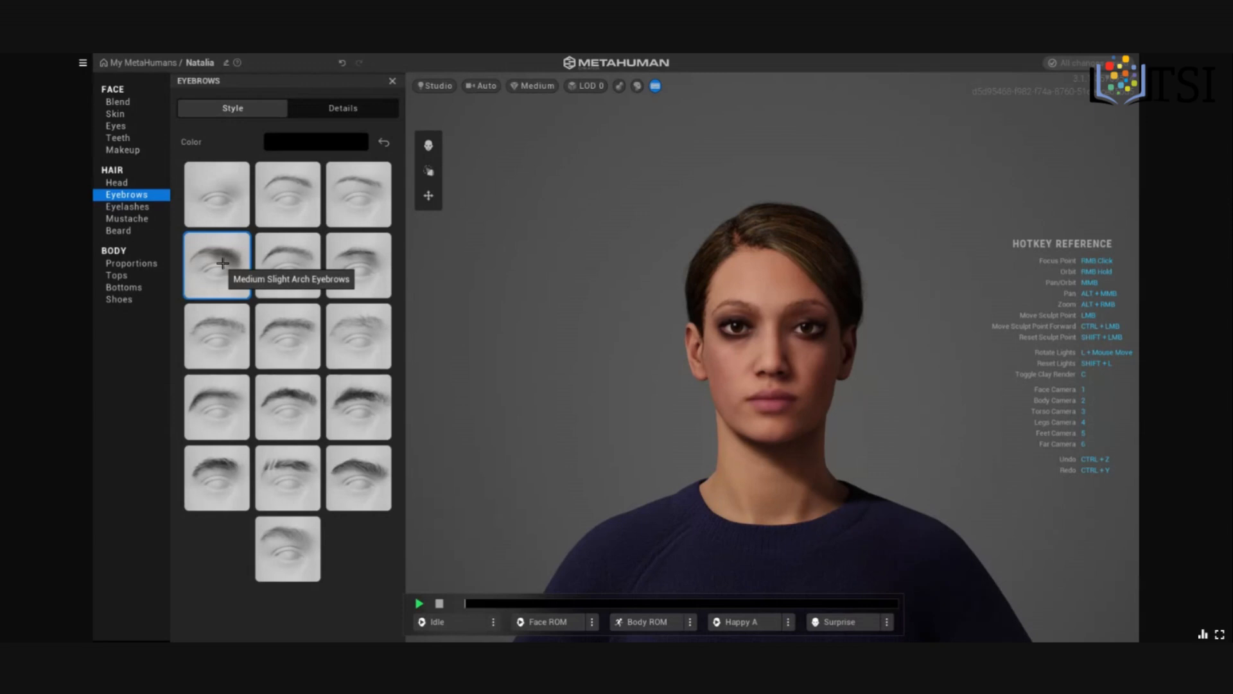
Compare the Medium Natural, Medium Thin, Medium Swept and Medium Thick eyebrow styles on the character
left_click(359, 196)
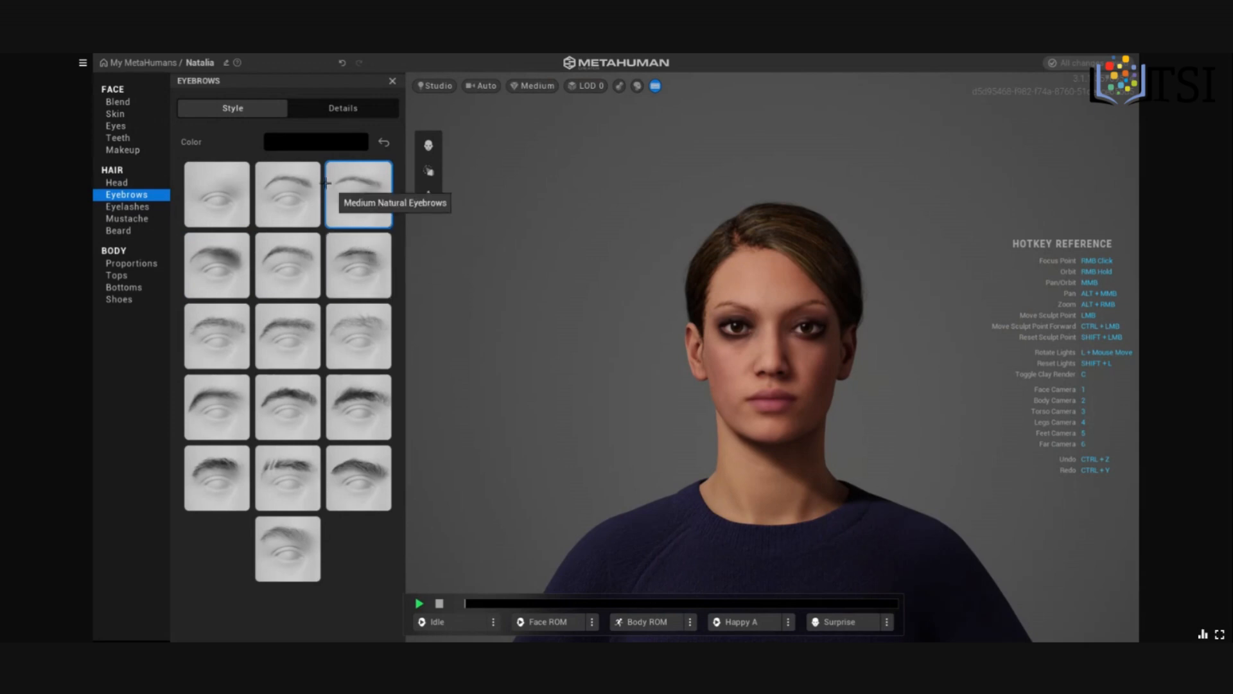
left_click(294, 202)
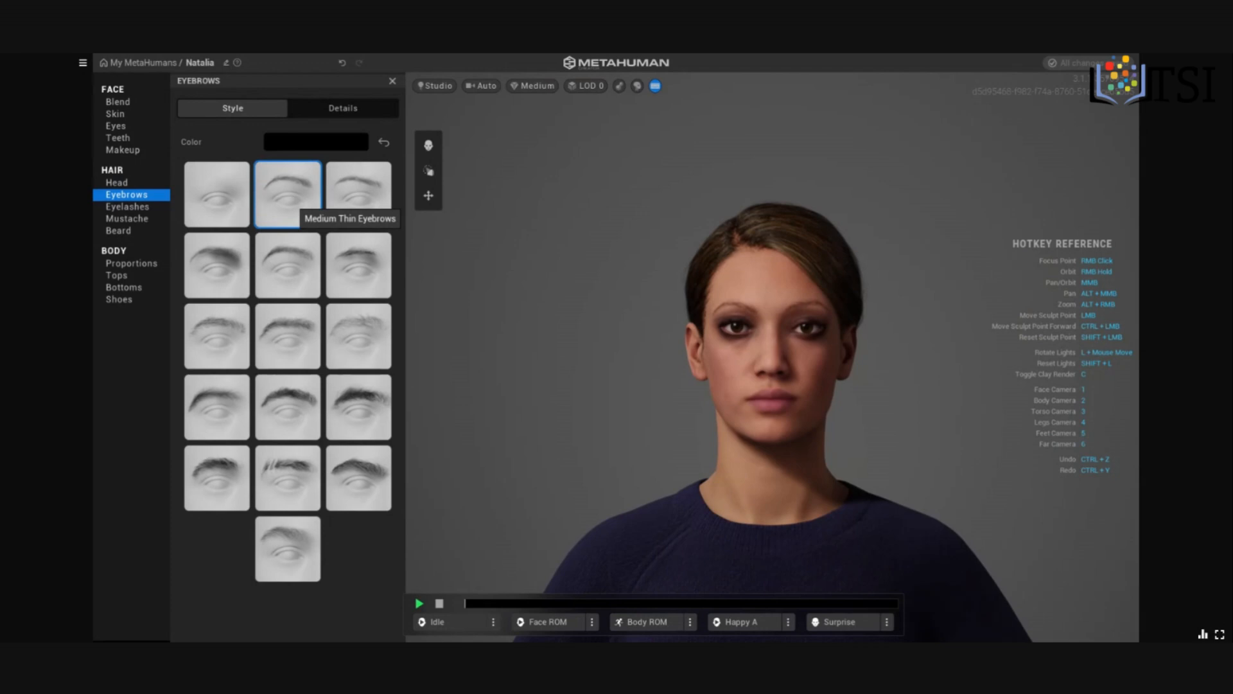
left_click(344, 188)
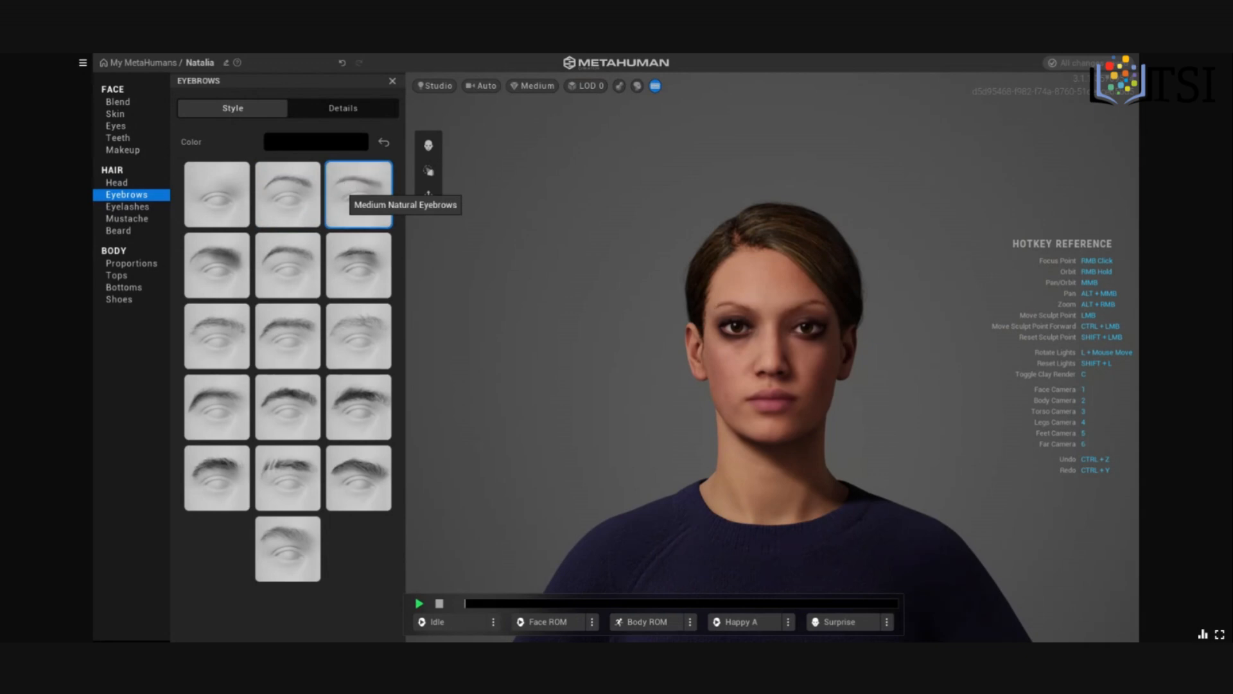
left_click(350, 476)
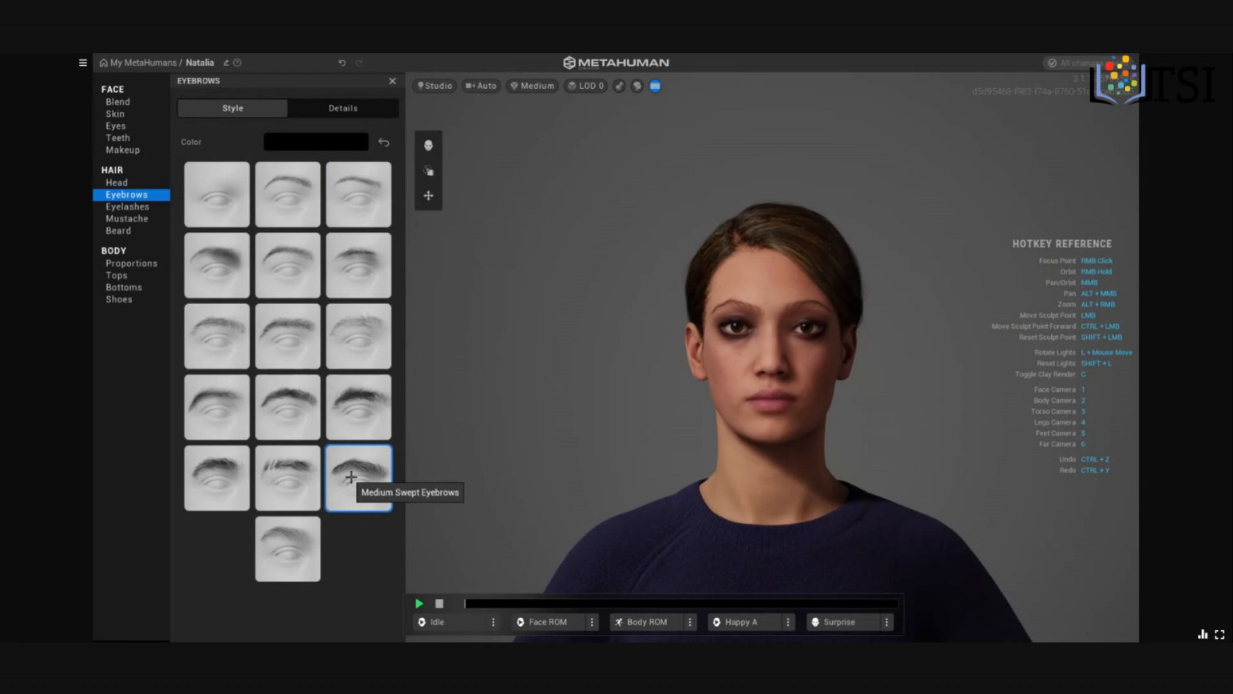
left_click(342, 340)
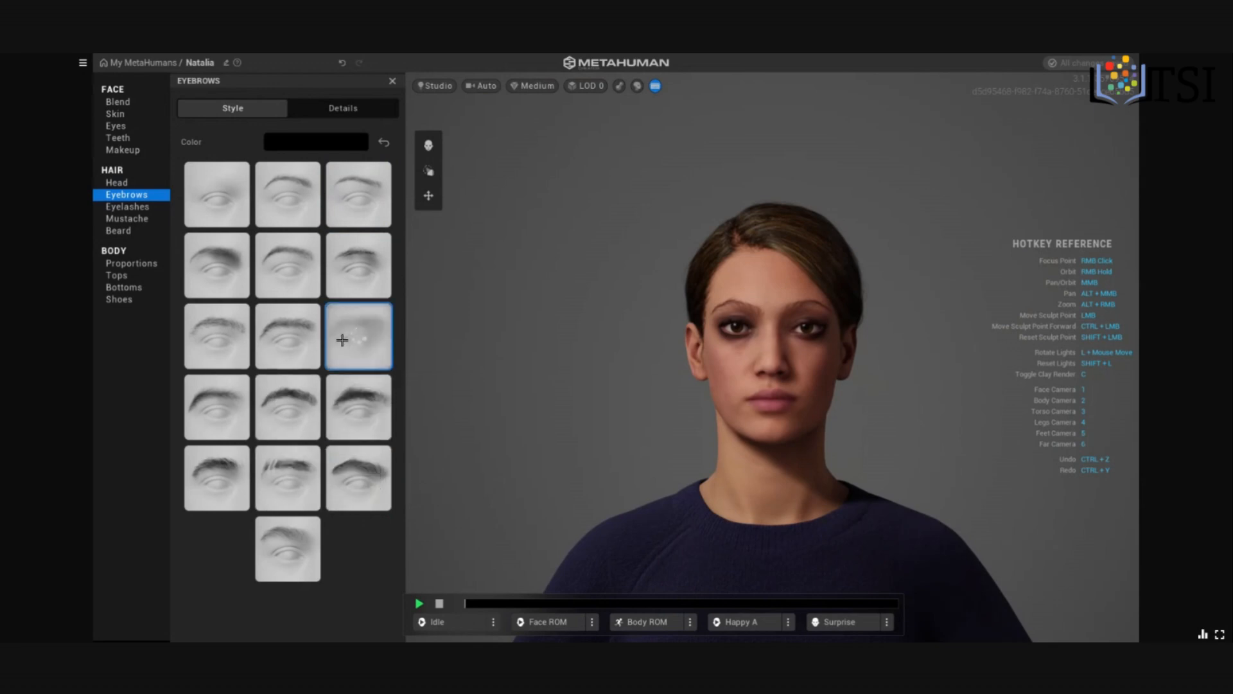
left_click(286, 250)
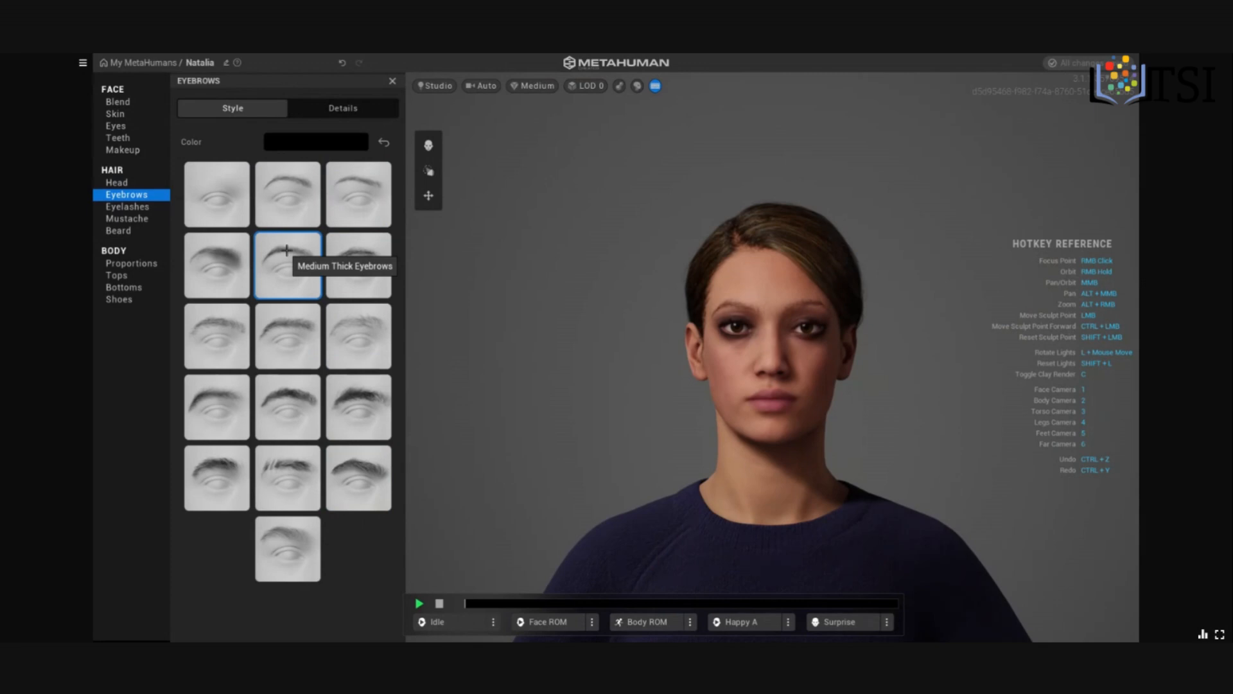
Preview Medium Thin Eyebrows once more, settle on Medium Natural Eyebrows and inspect them with the face camera
left_click(300, 198)
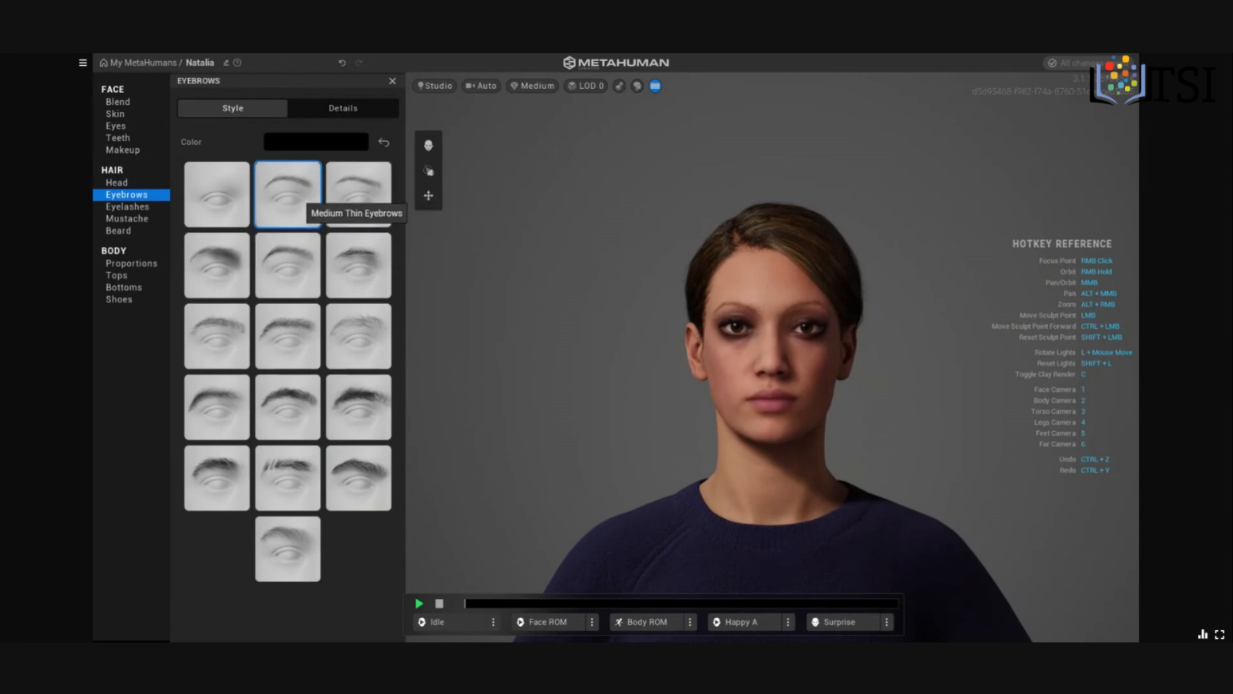
left_click(363, 186)
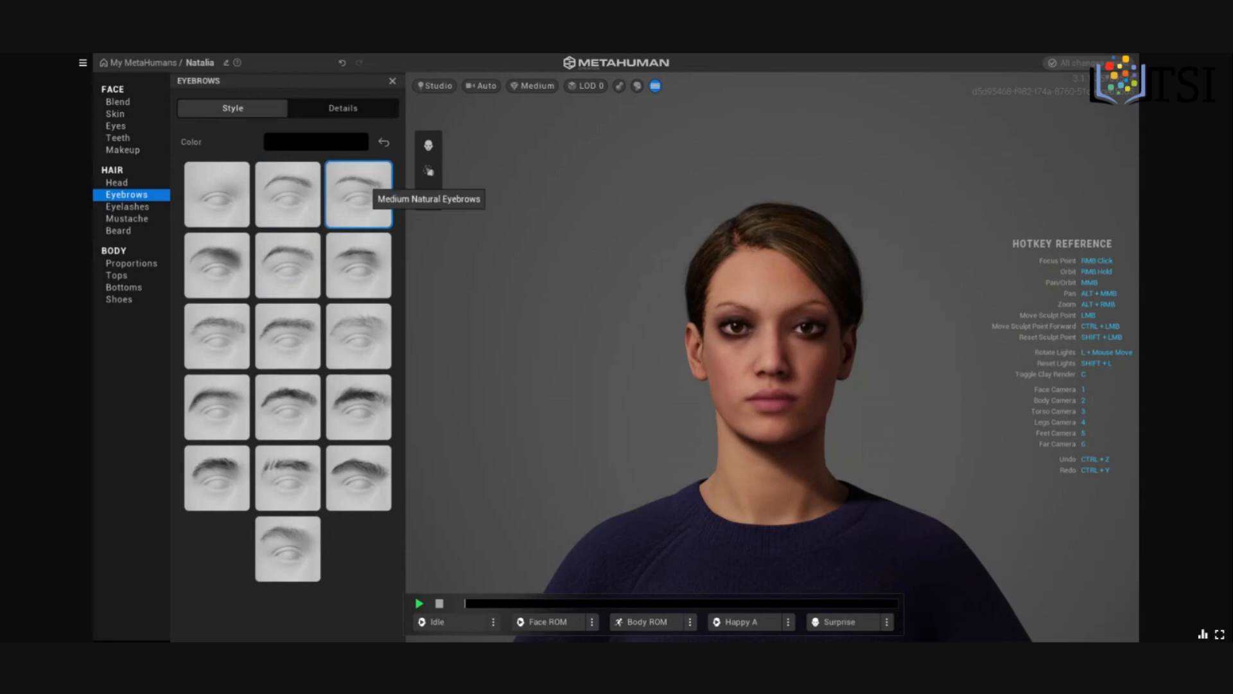
key("1")
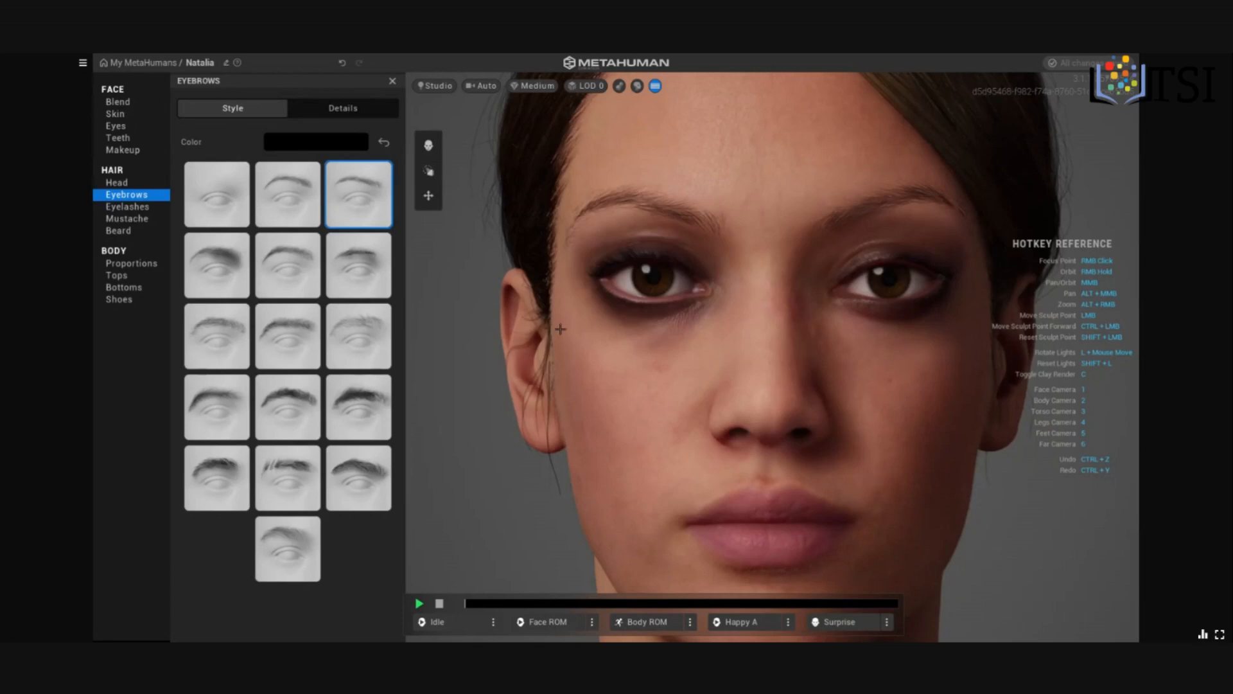
right_click_drag(560, 329, 560, 329)
scroll(560, 329, "down", 3)
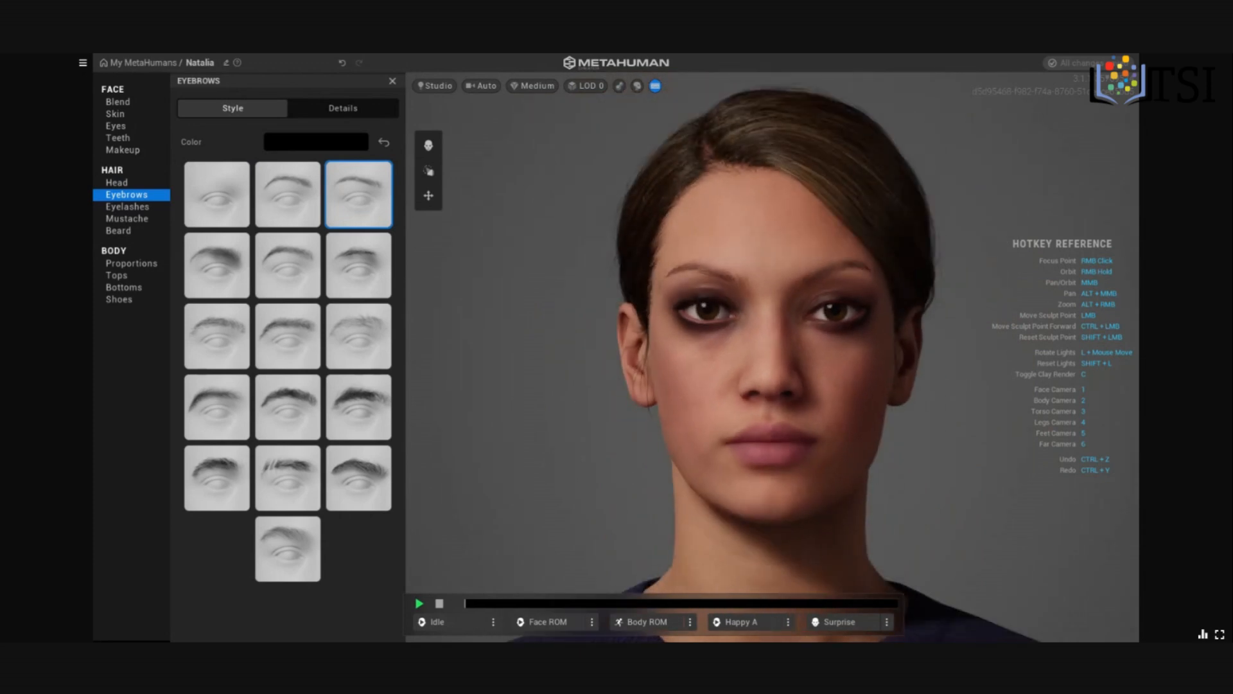
scroll(560, 329, "down", 2)
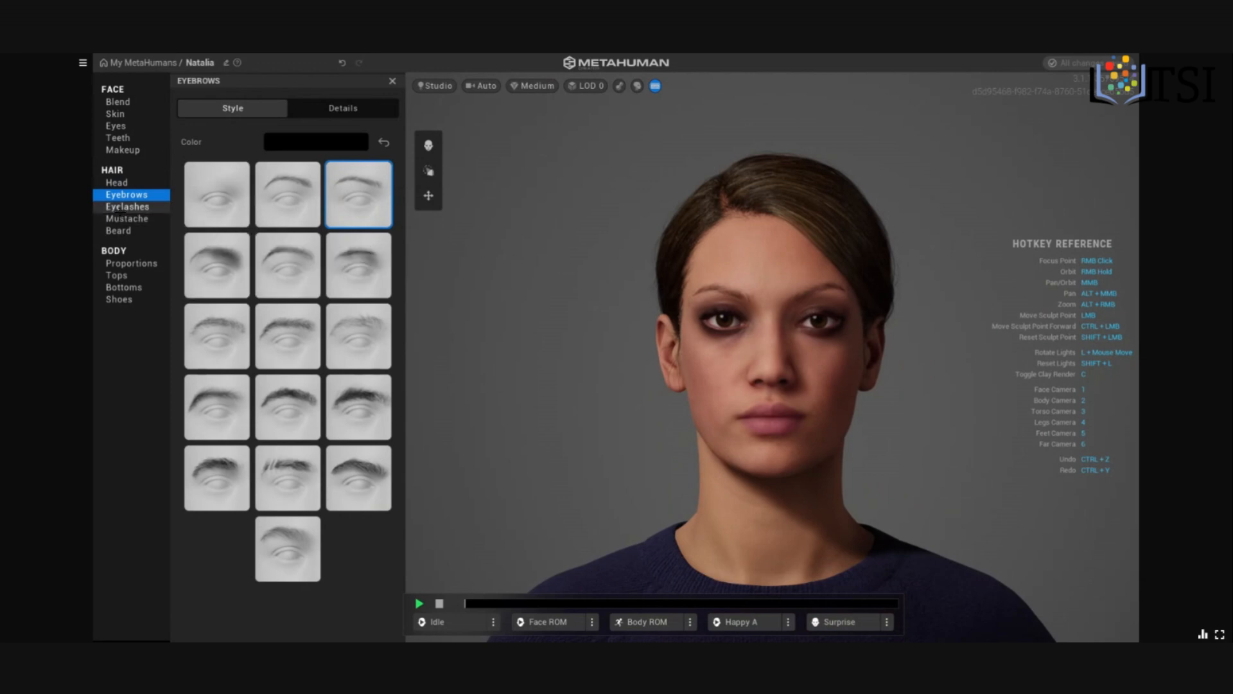
Compare the Long Curl eyelashes with the single style in the final row, and apply the final-row style
left_click(120, 207)
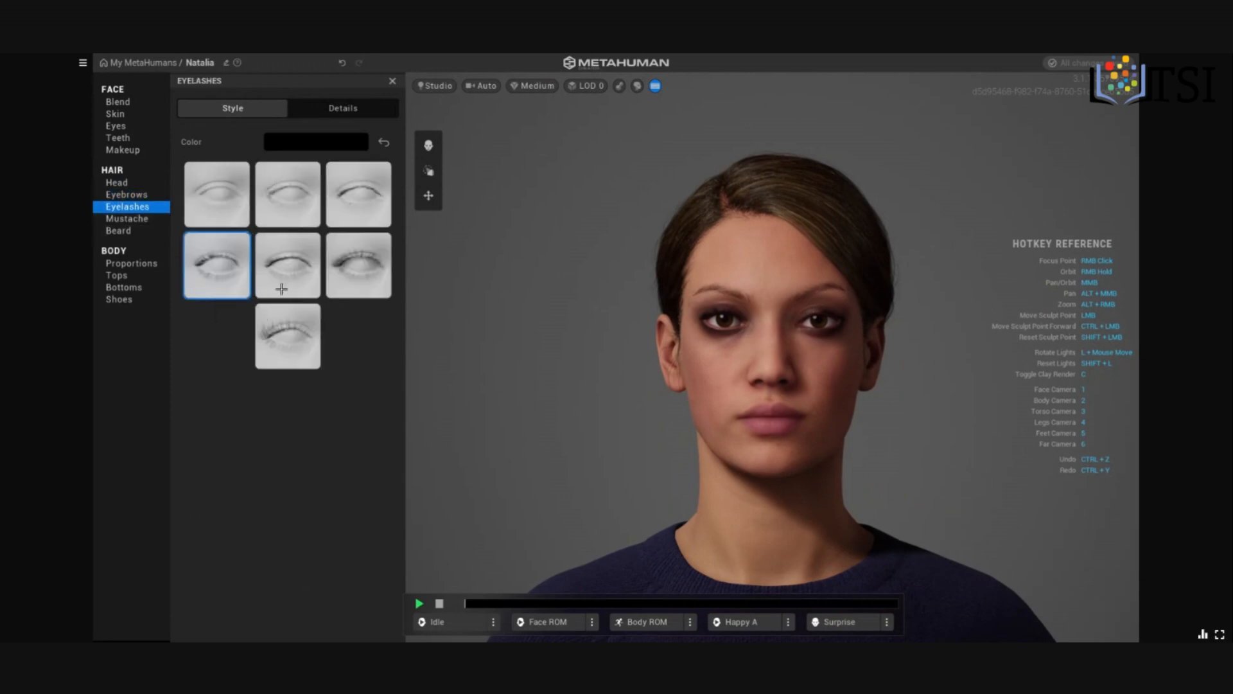
left_click(356, 264)
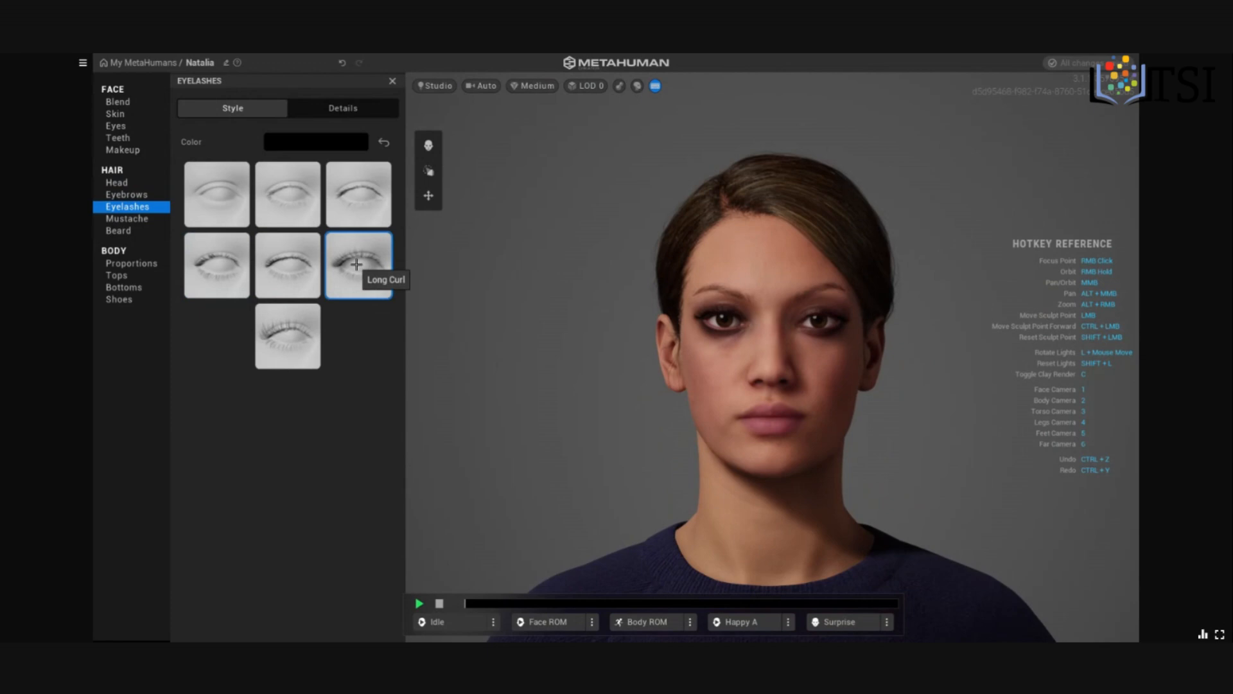
left_click(281, 342)
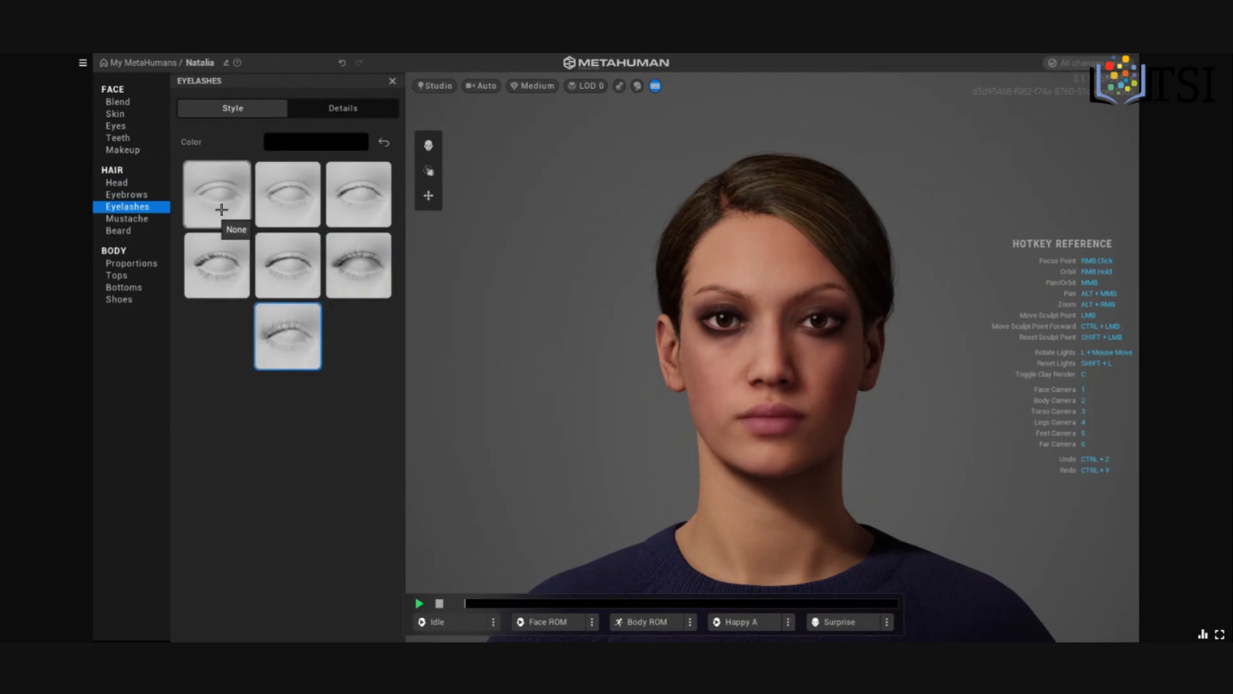
left_click(365, 259)
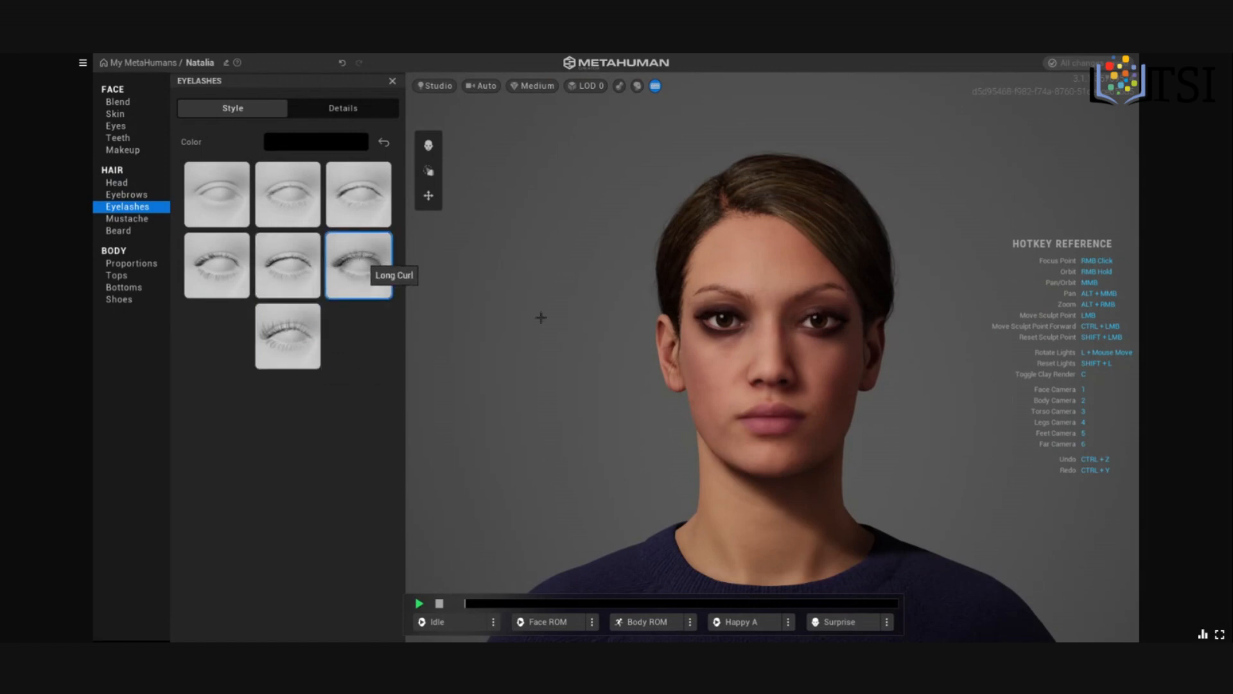
scroll(591, 319, "up", 3)
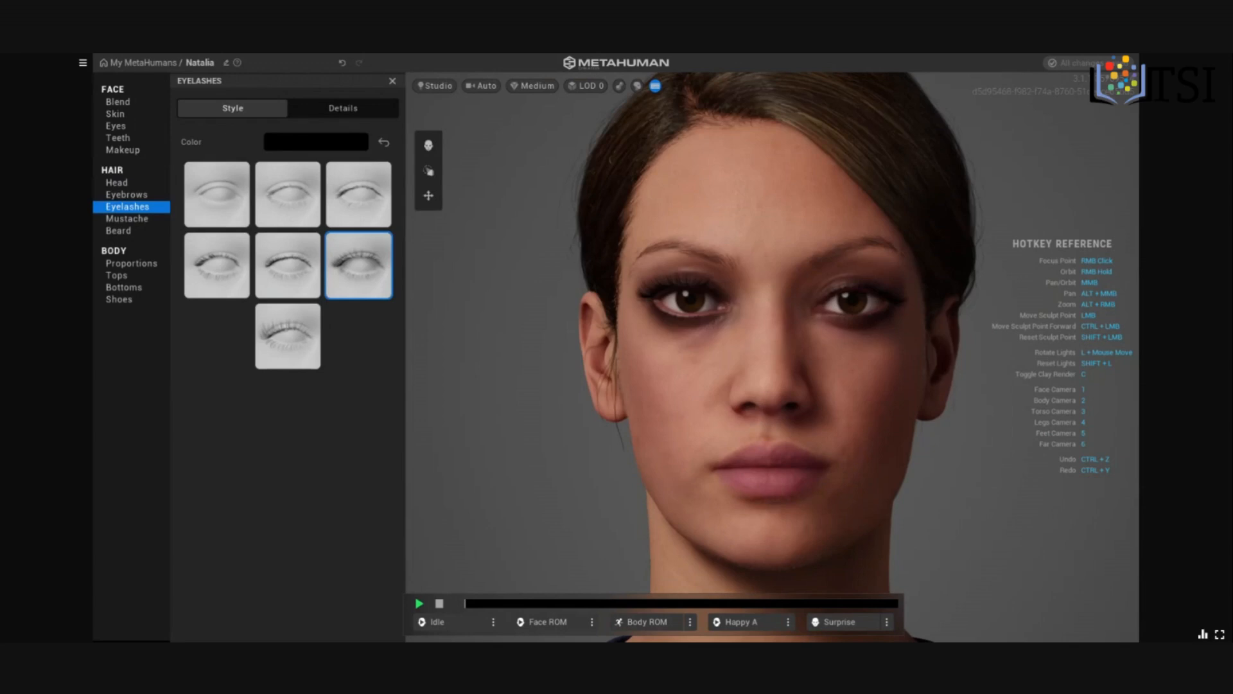
left_click(296, 339)
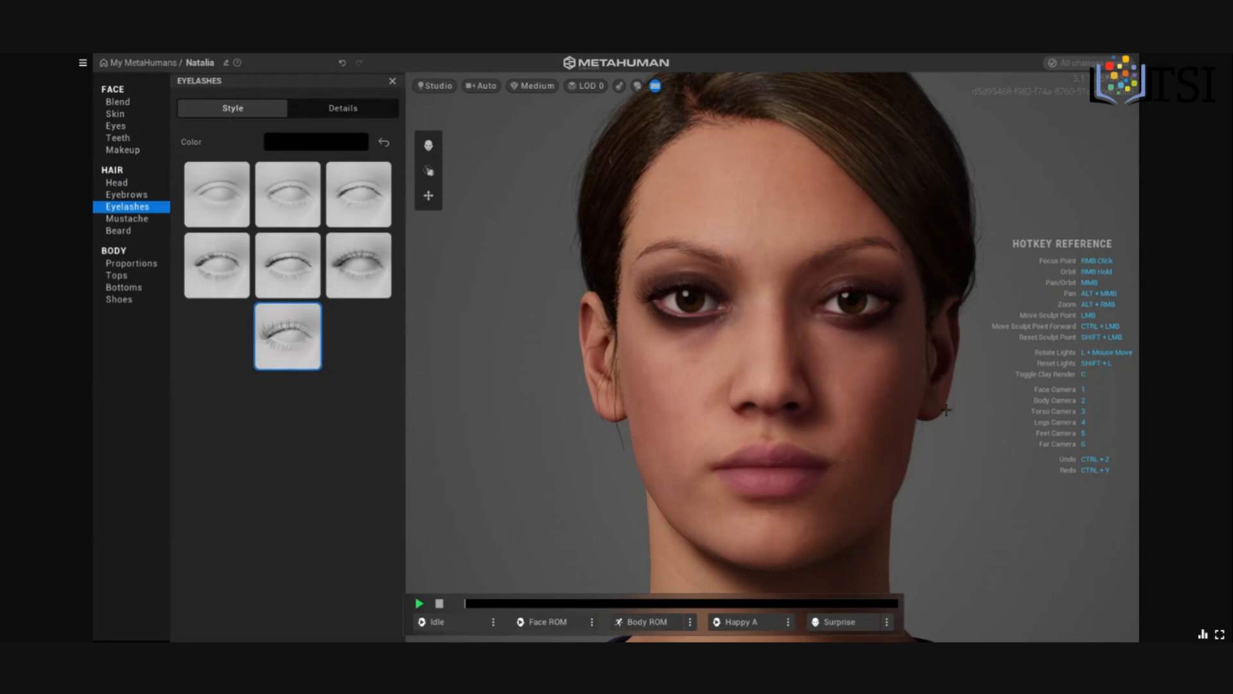
scroll(946, 410, "down", 3)
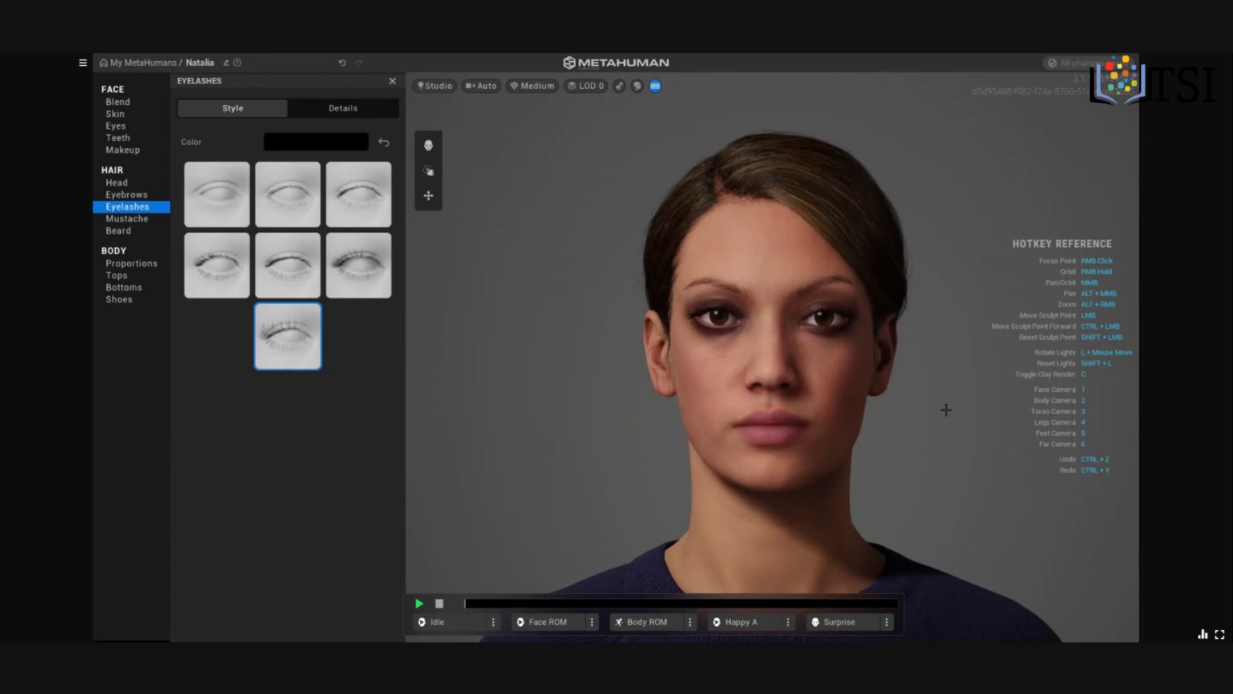
scroll(946, 410, "down", 2)
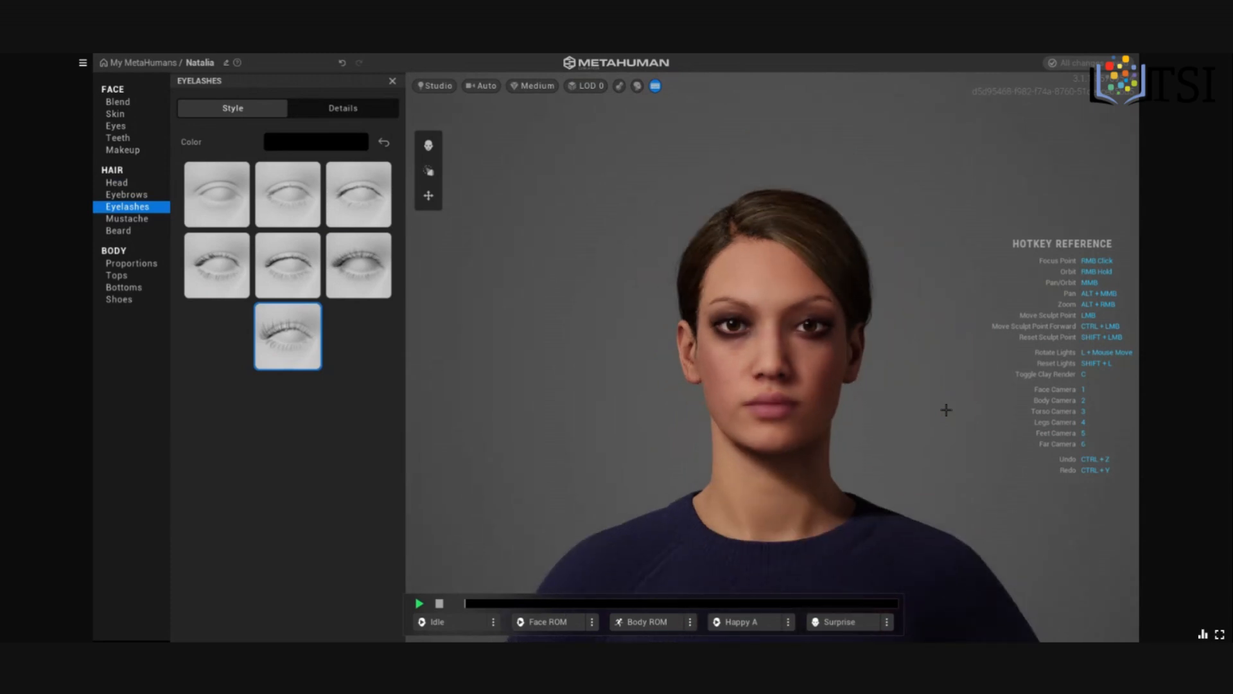
Try several mustache styles, including Pencil Thin, Short Horseshoe and Short Full, and set the mustache back to None
left_click(131, 219)
left_click(299, 257)
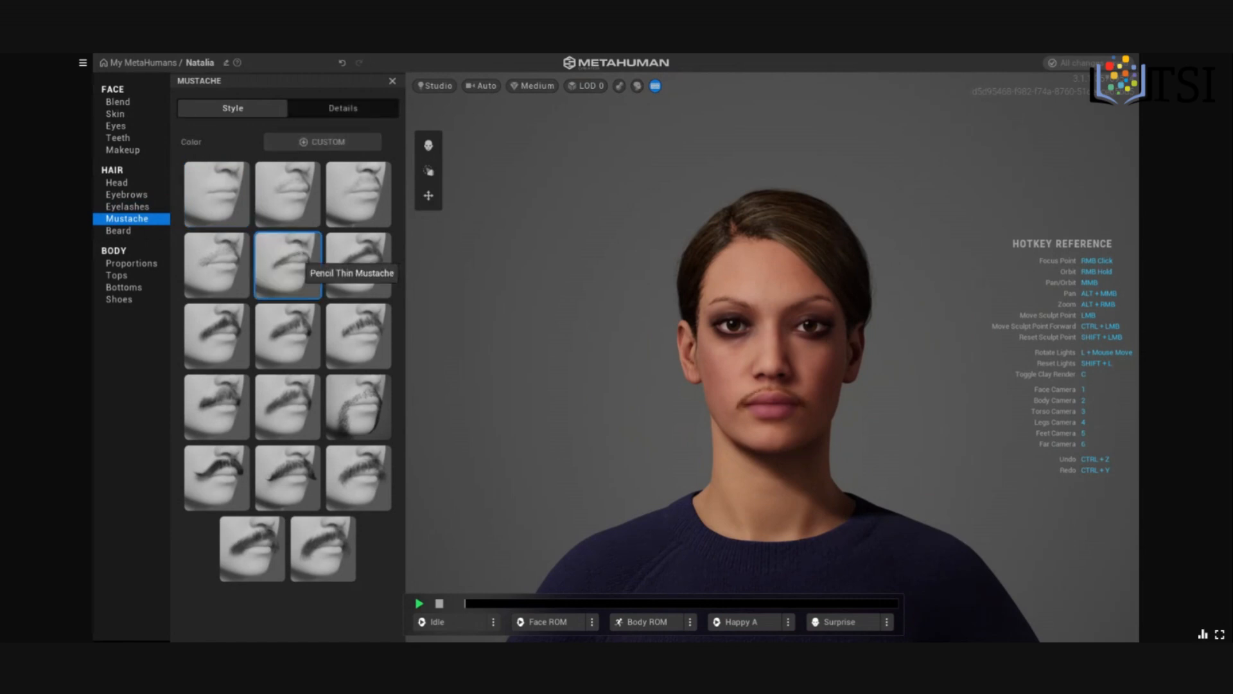
scroll(533, 339, "up", 4)
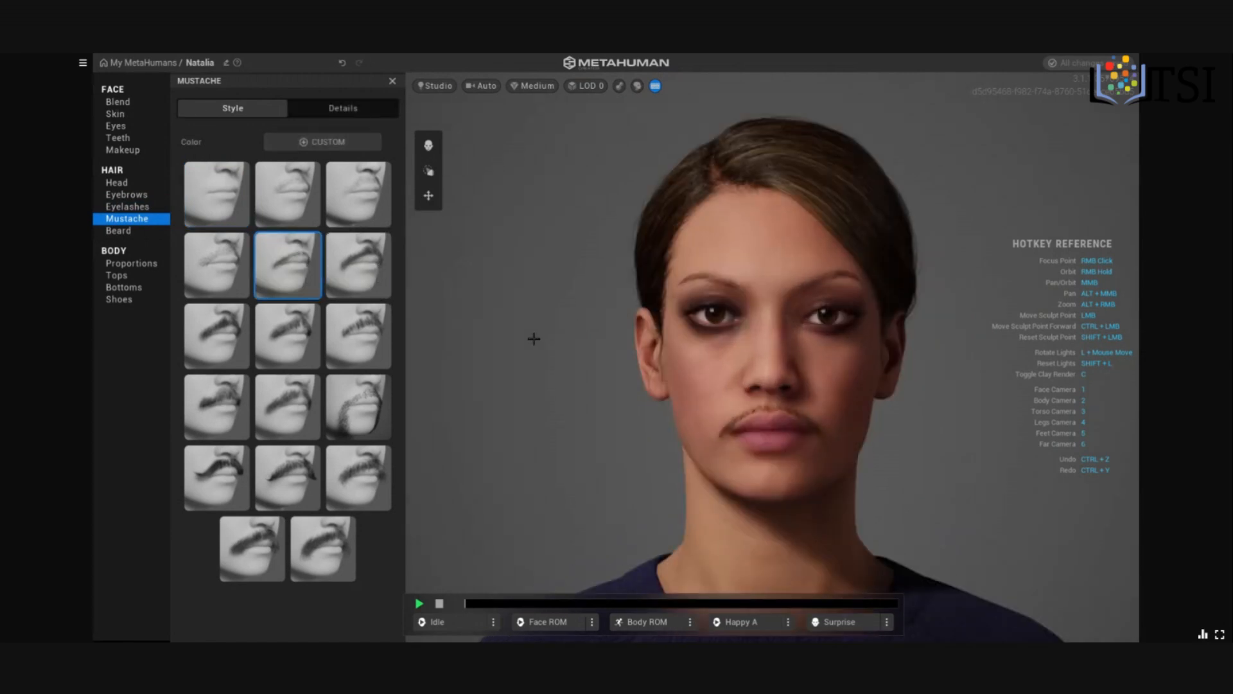
scroll(533, 338, "up", 2)
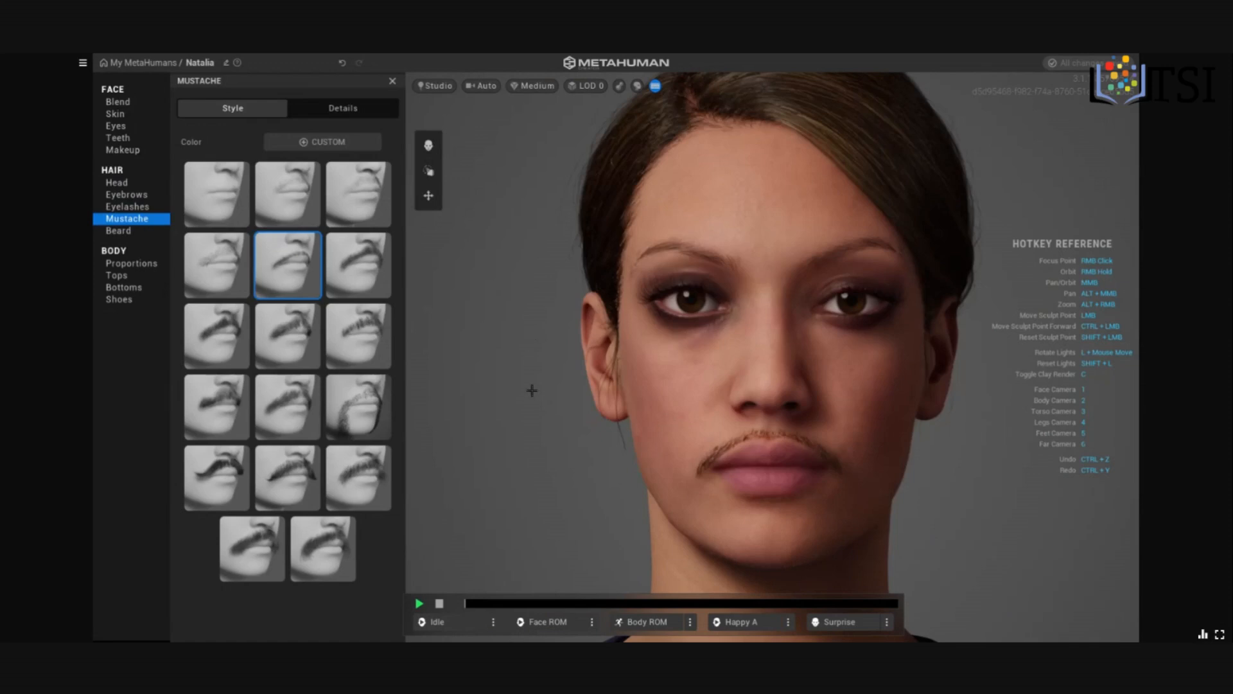
left_click(334, 548)
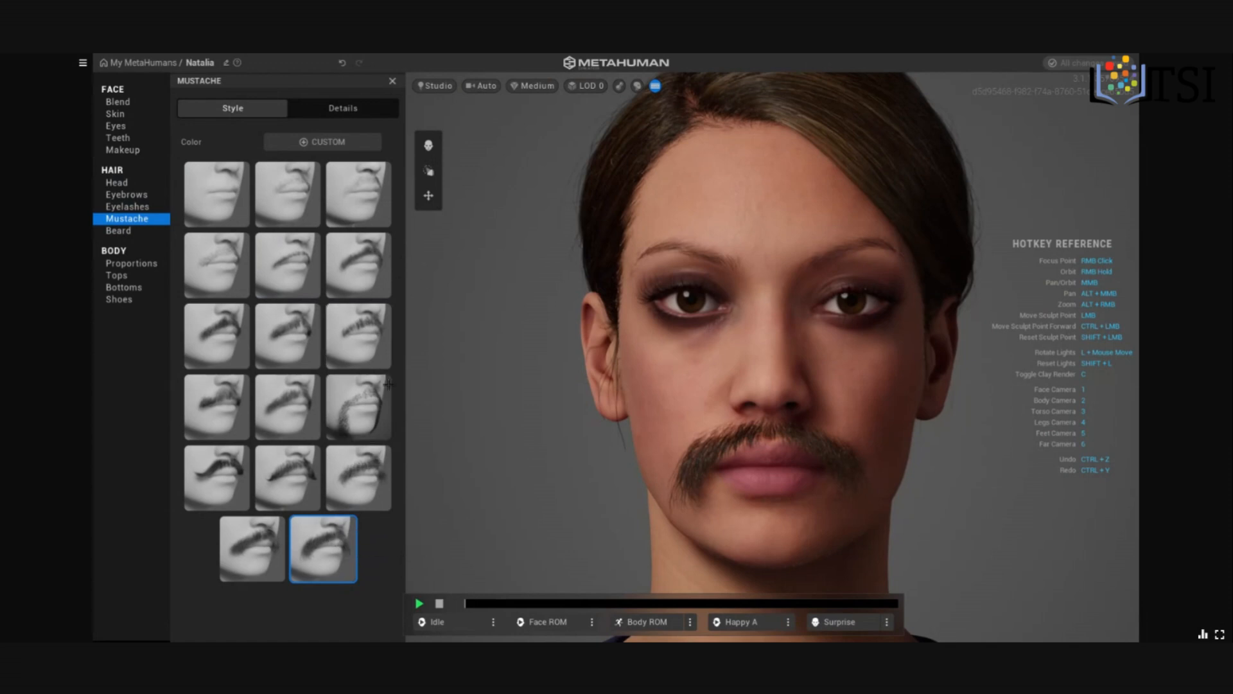
left_click(376, 422)
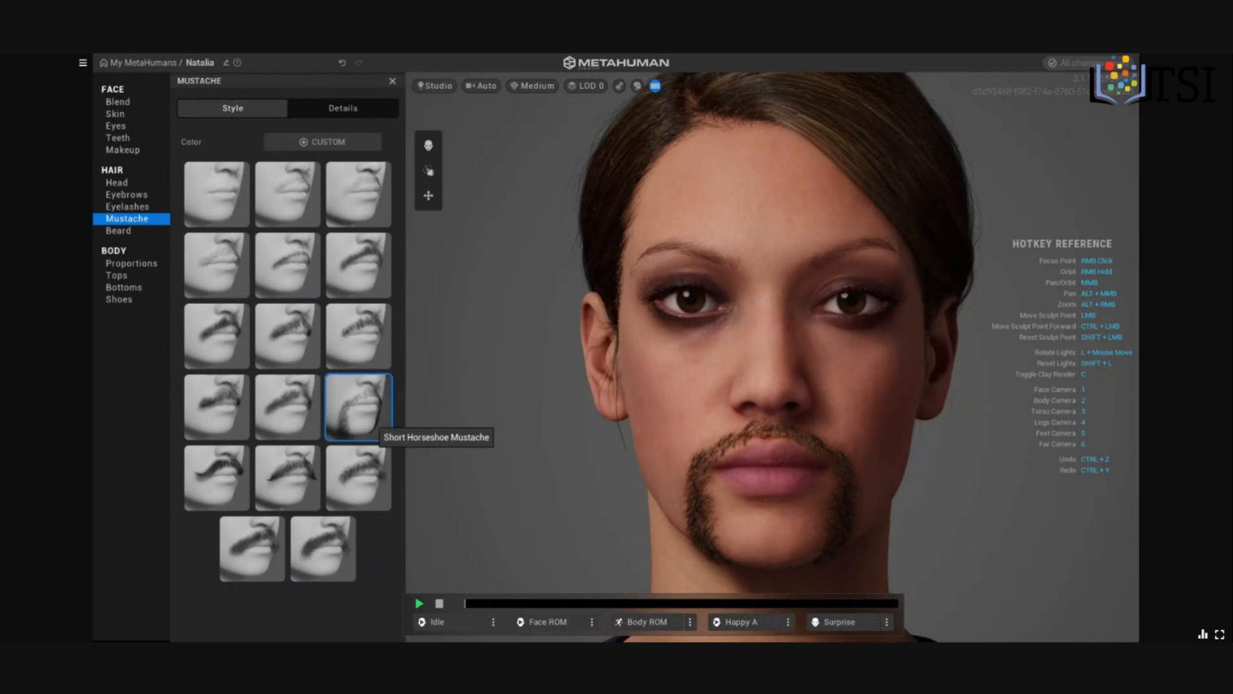
left_click(220, 199)
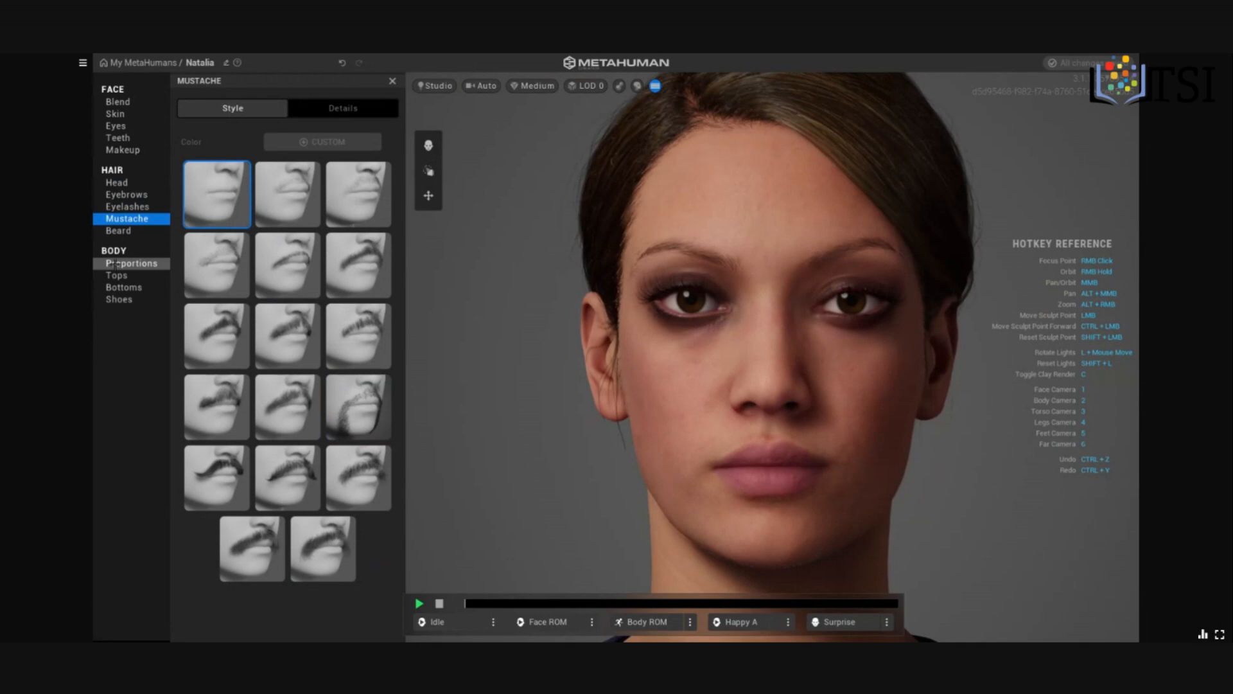
left_click(211, 397)
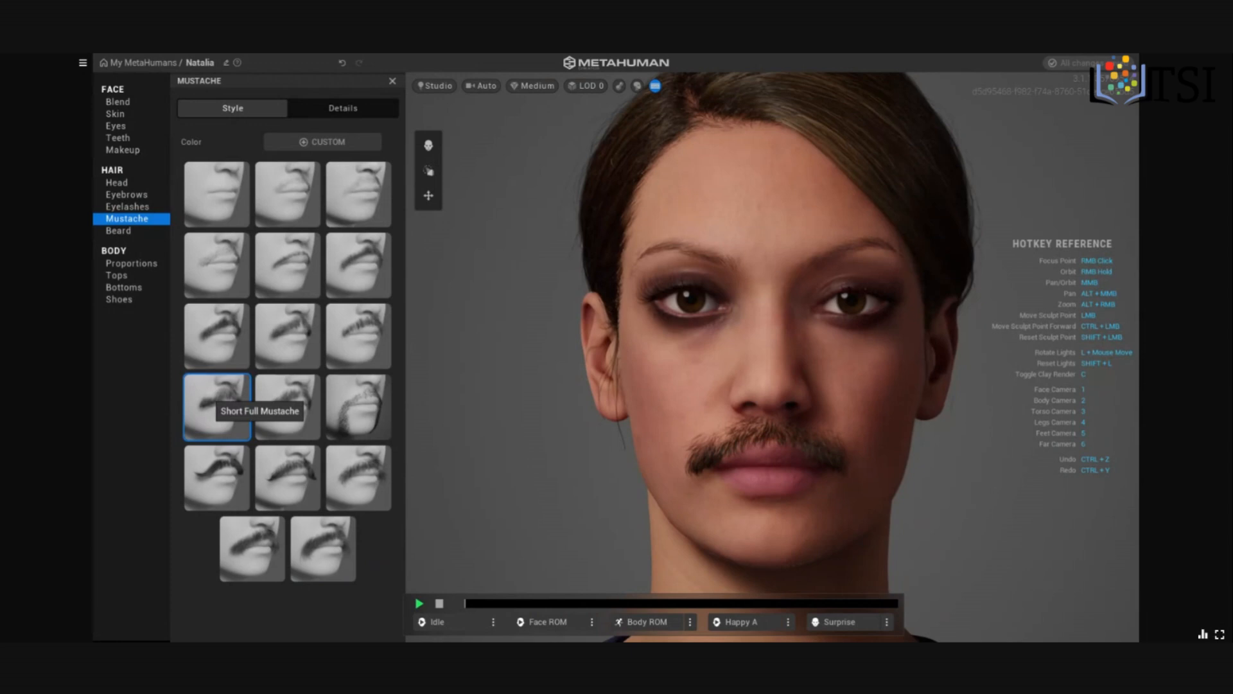
left_click(226, 192)
scroll(674, 350, "up", 10)
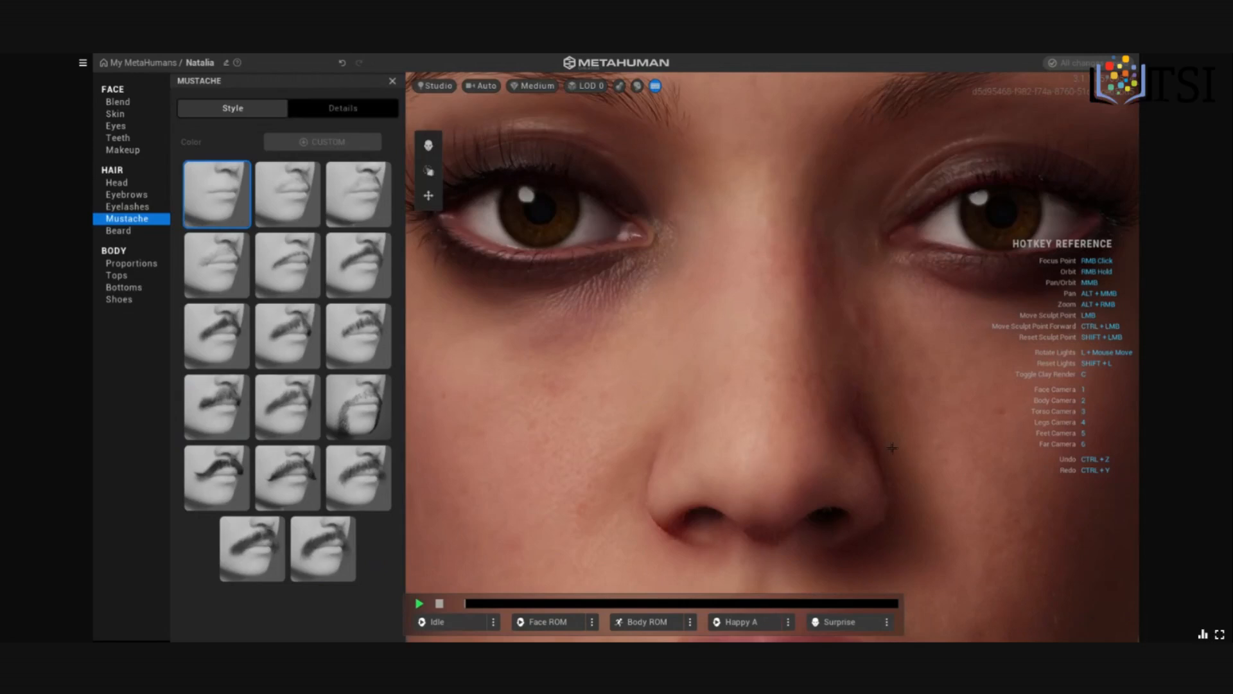
scroll(922, 413, "down", 4)
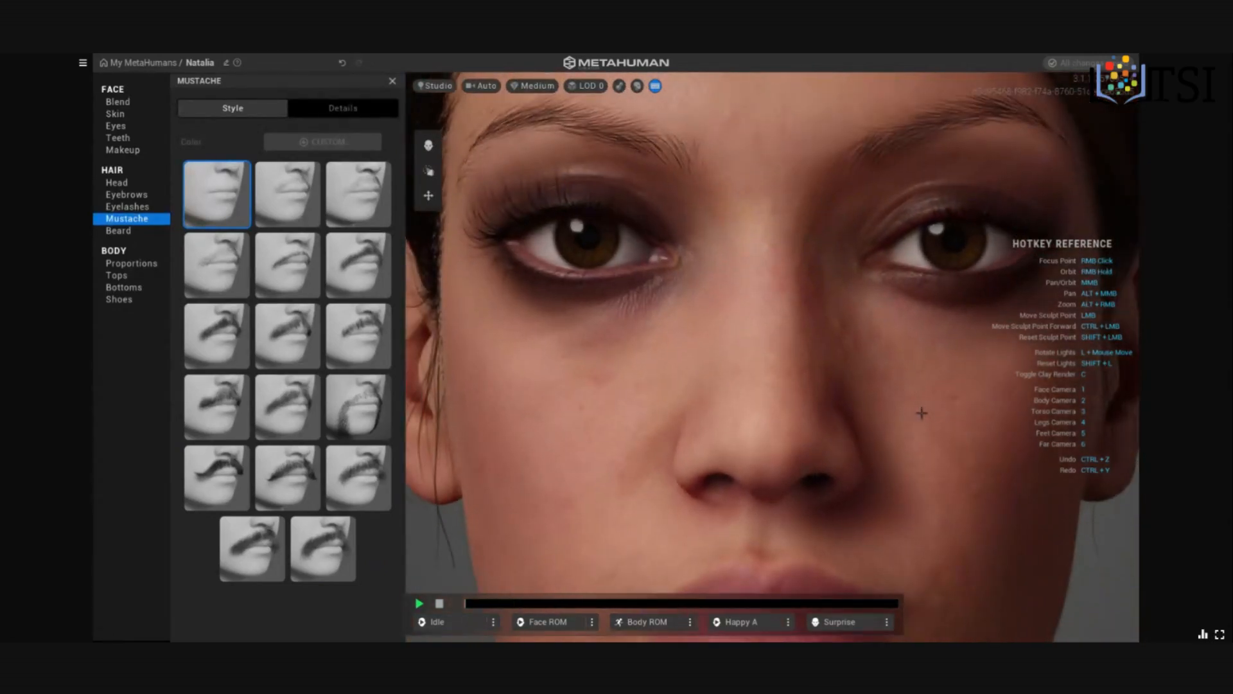
scroll(921, 413, "up", 3)
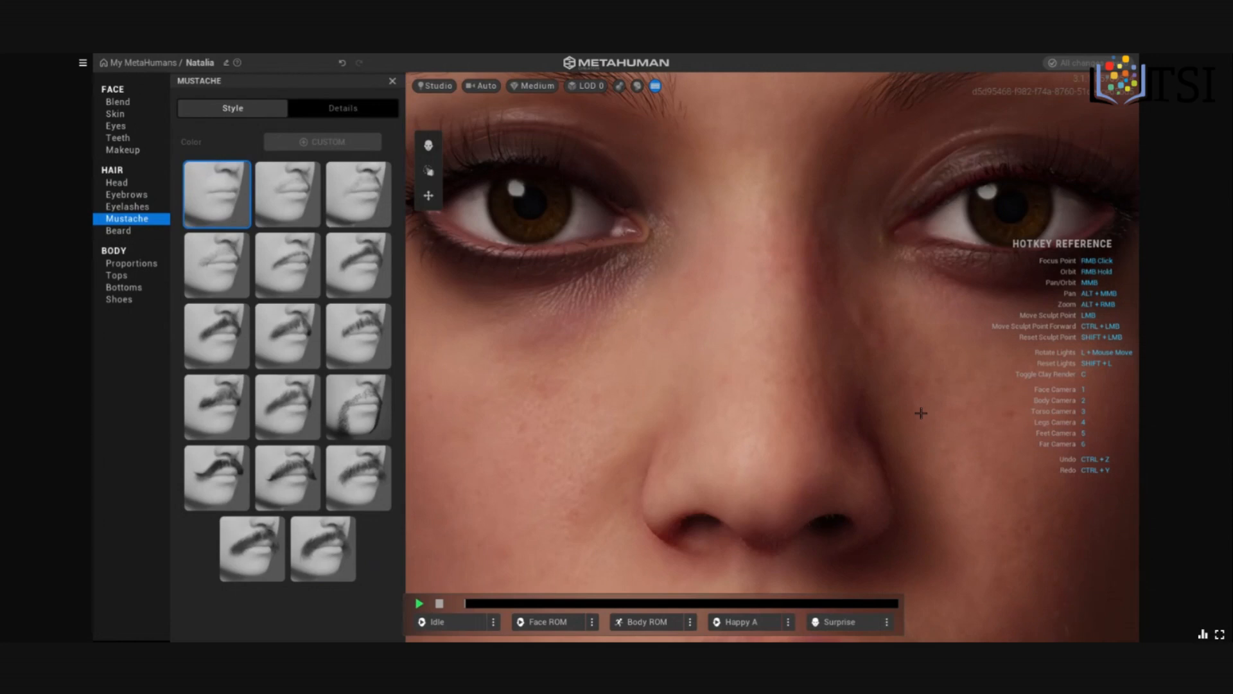
scroll(920, 413, "down", 5)
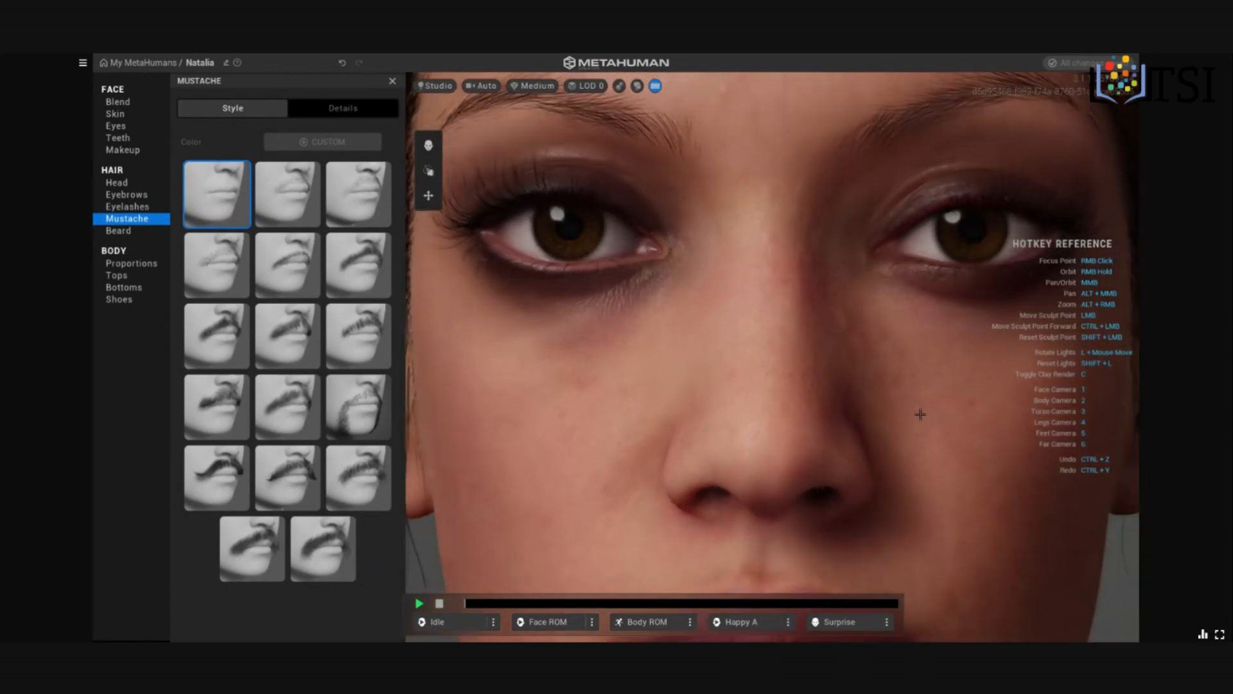
scroll(920, 414, "down", 4)
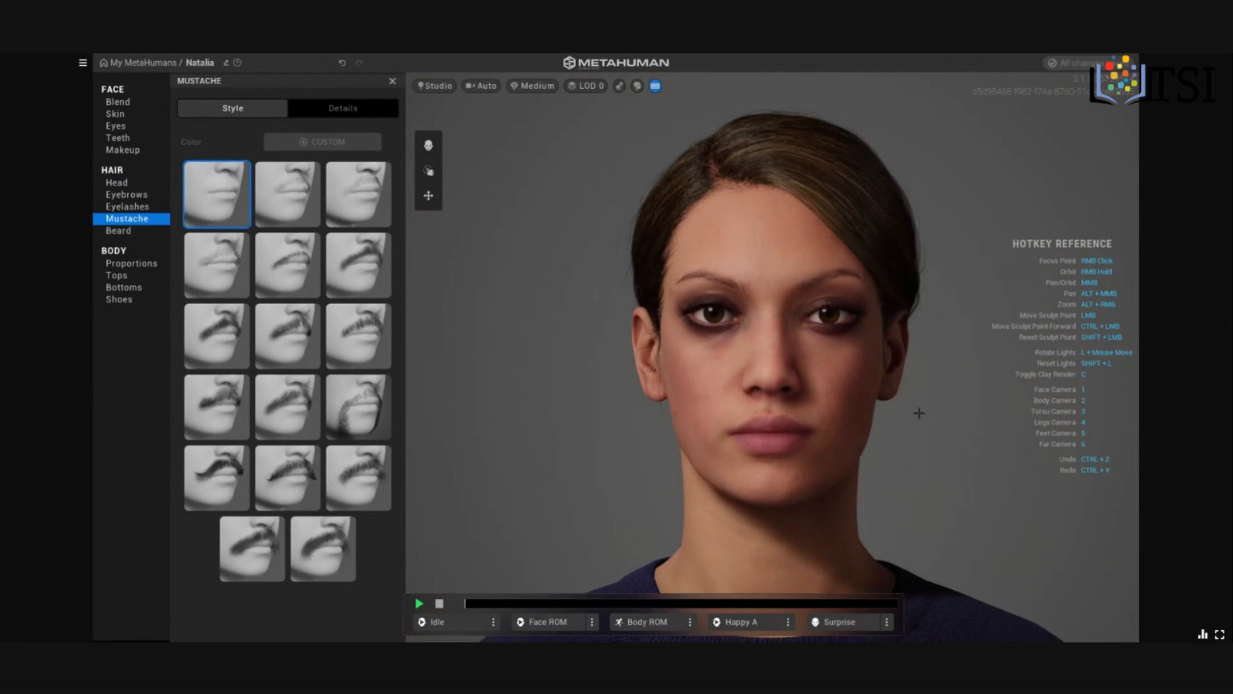
Try the slim and heavier average-height female body proportions, and settle on the medium-build female body
left_click(114, 264)
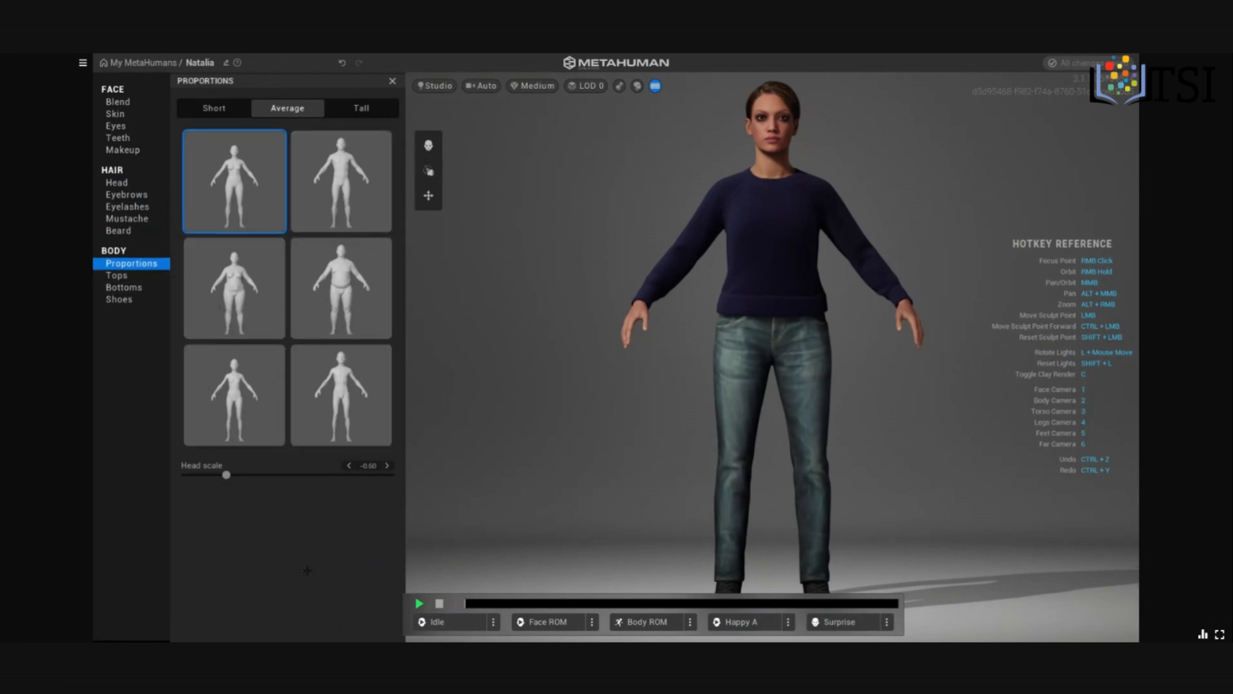
left_click(245, 407)
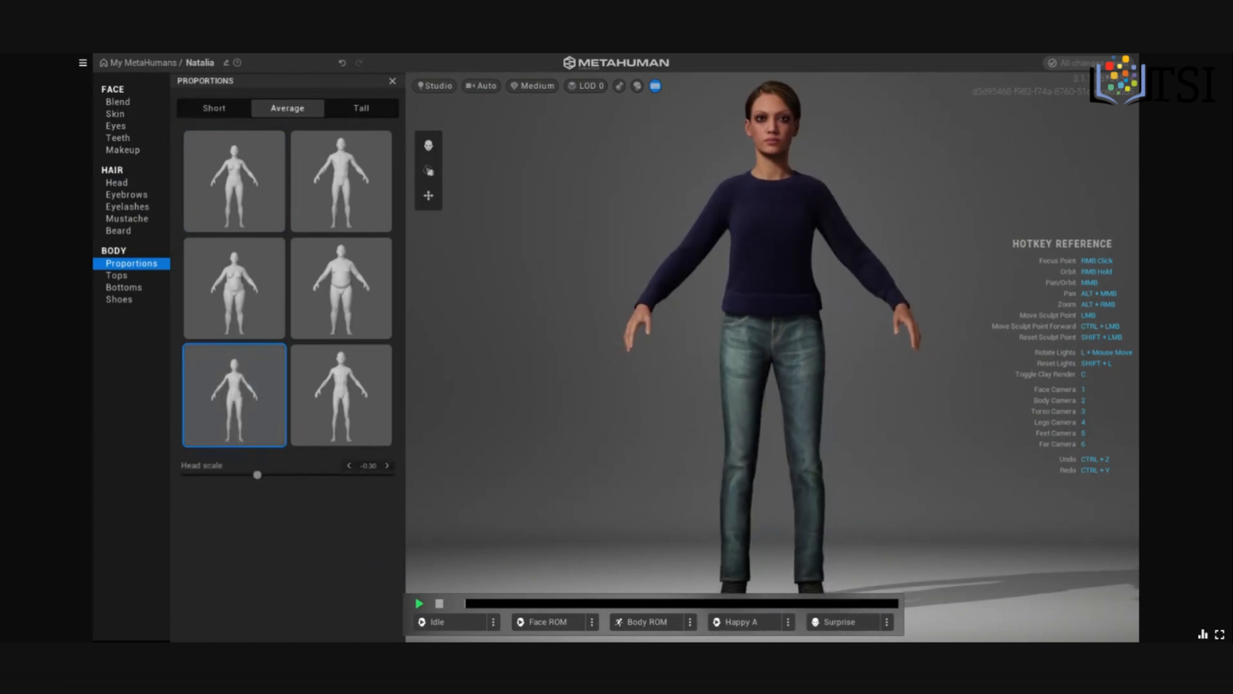
left_click(237, 288)
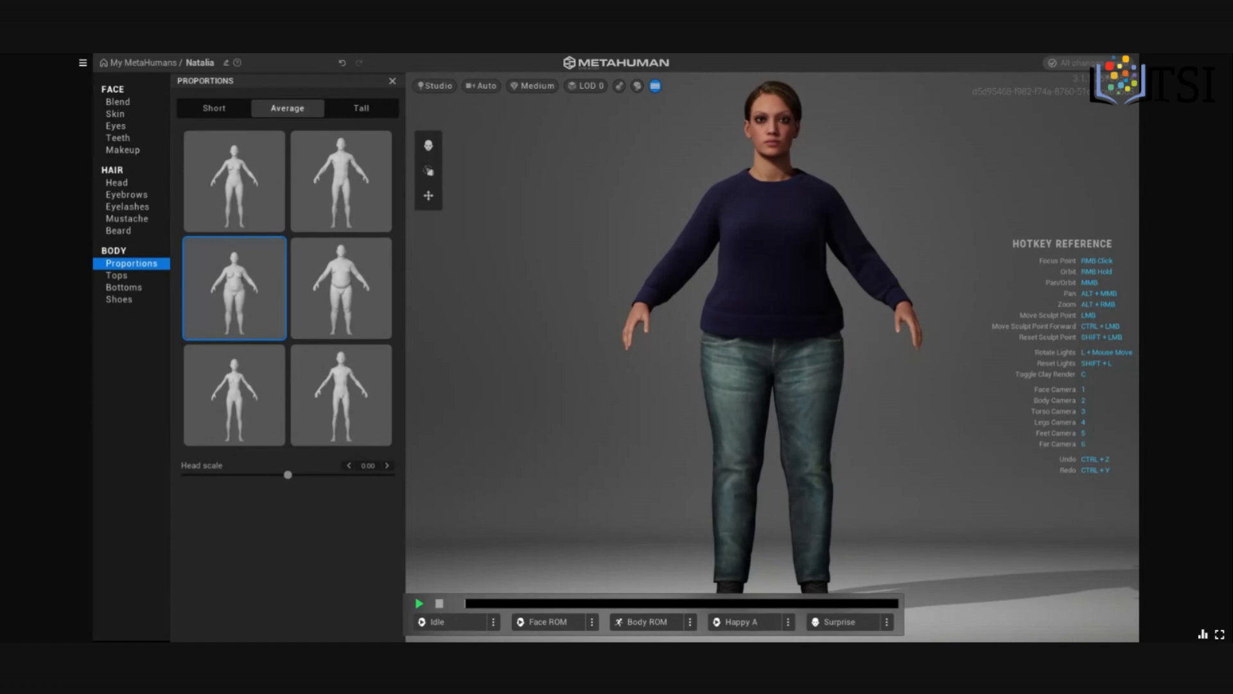
left_click(237, 169)
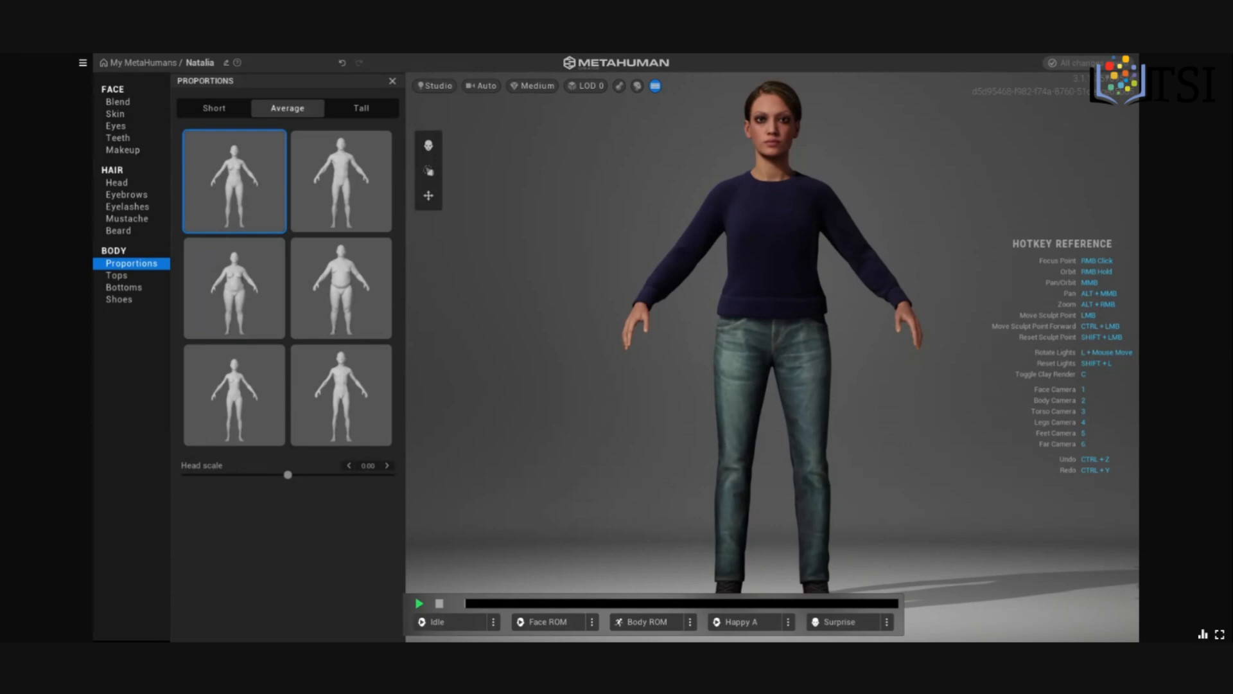
Replace Natalia's sweater with the Button Down Shirt
left_click(119, 276)
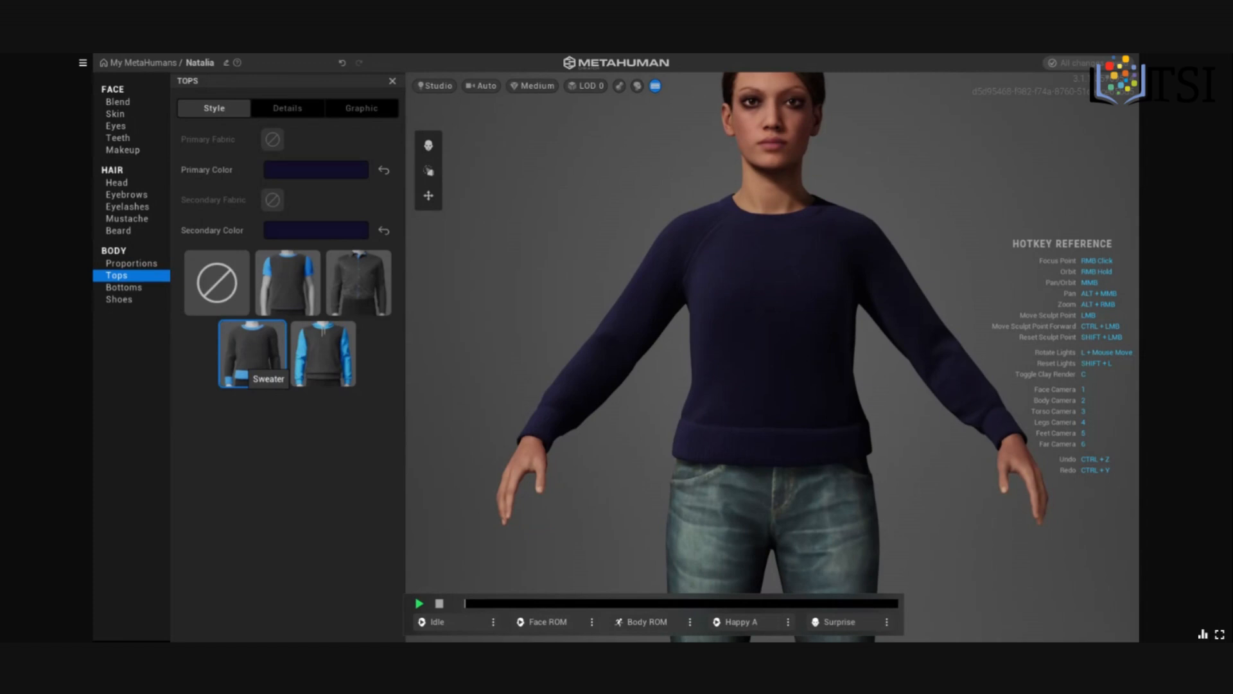
scroll(762, 362, "up", 3)
scroll(902, 571, "down", 3)
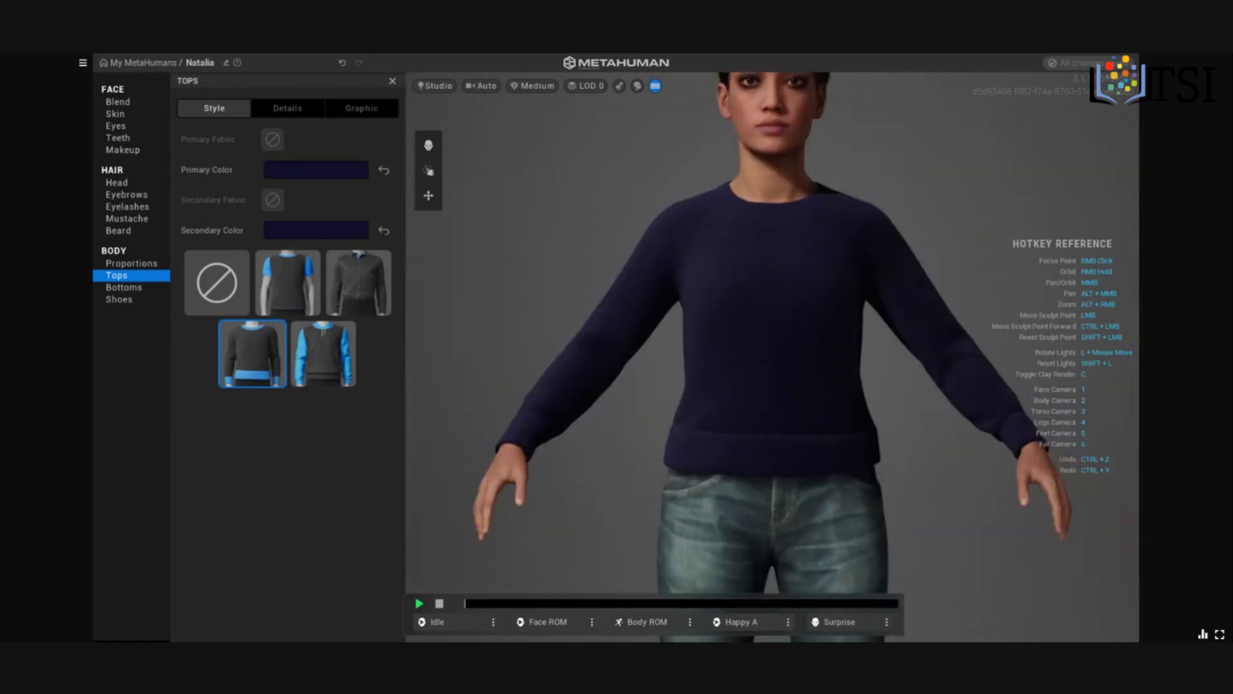
left_click(380, 301)
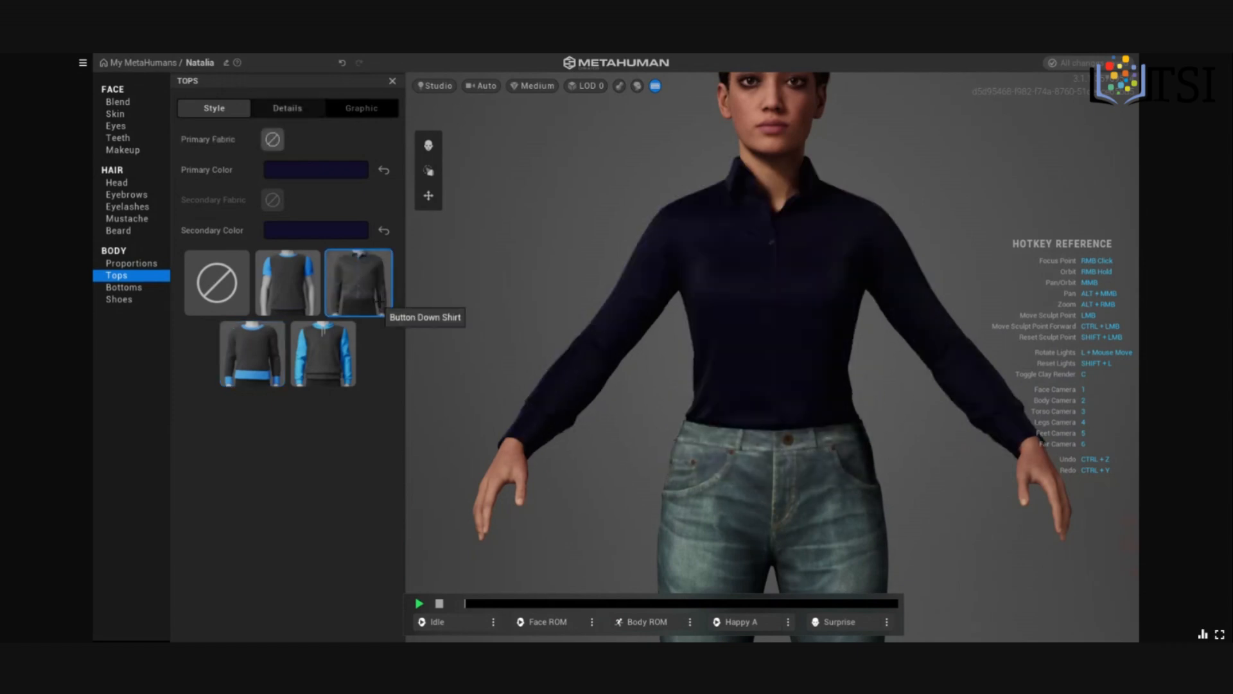
Try the tight full-length leggings, the Cargo Pants and a bottoms style from the final row on Natalia
left_click(118, 287)
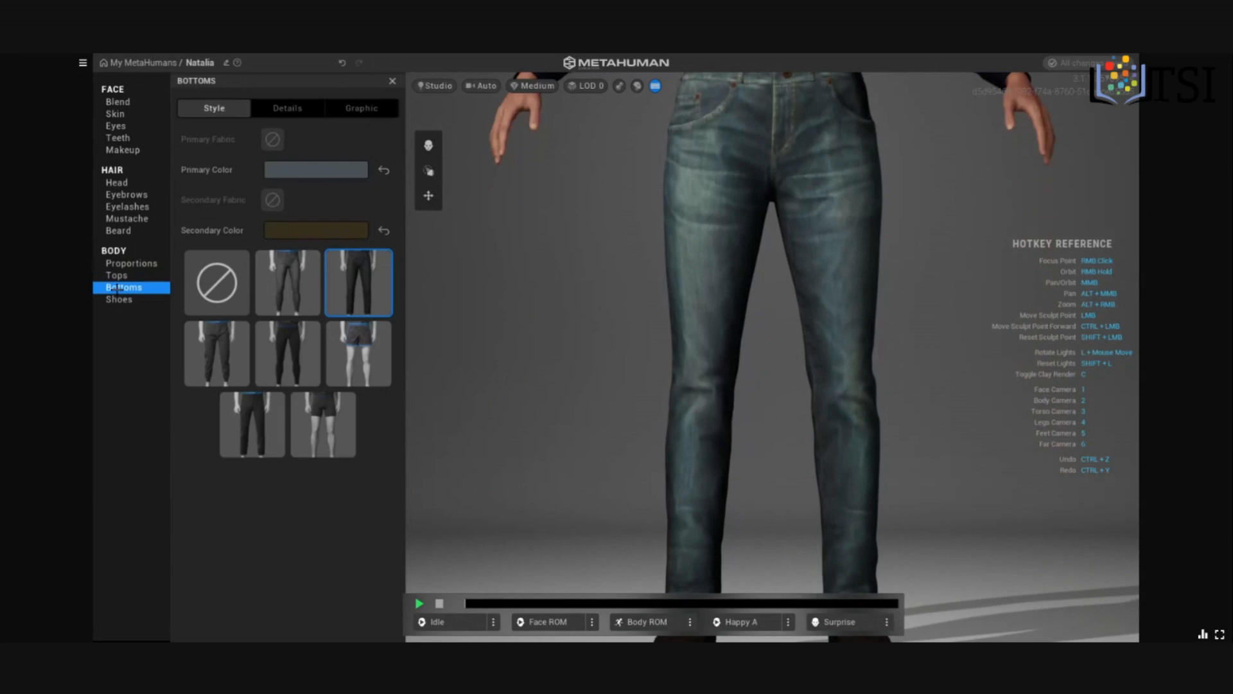
left_click(294, 363)
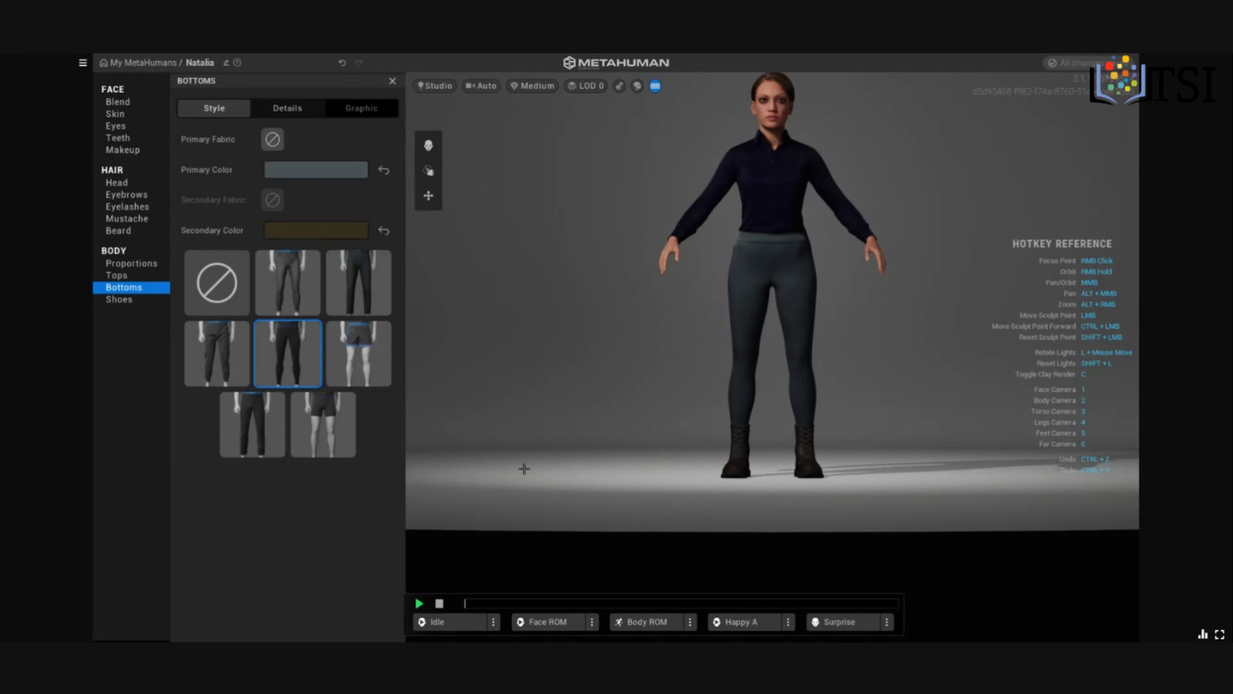
left_click(230, 357)
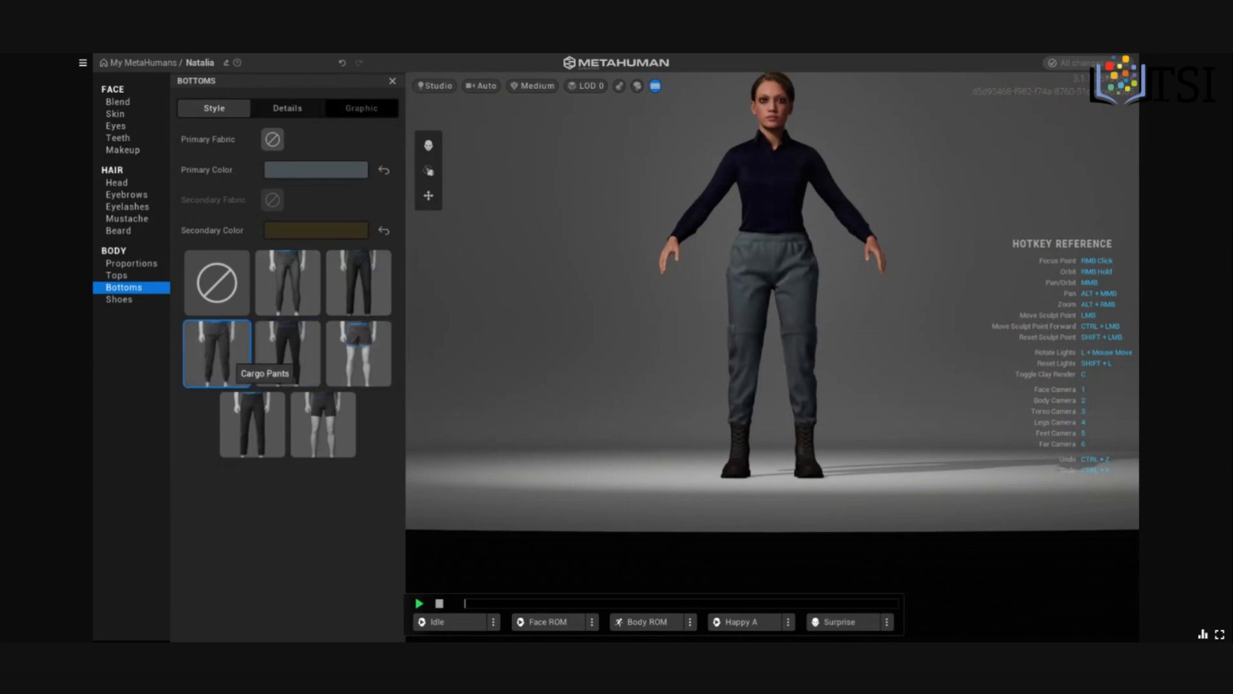
left_click(253, 429)
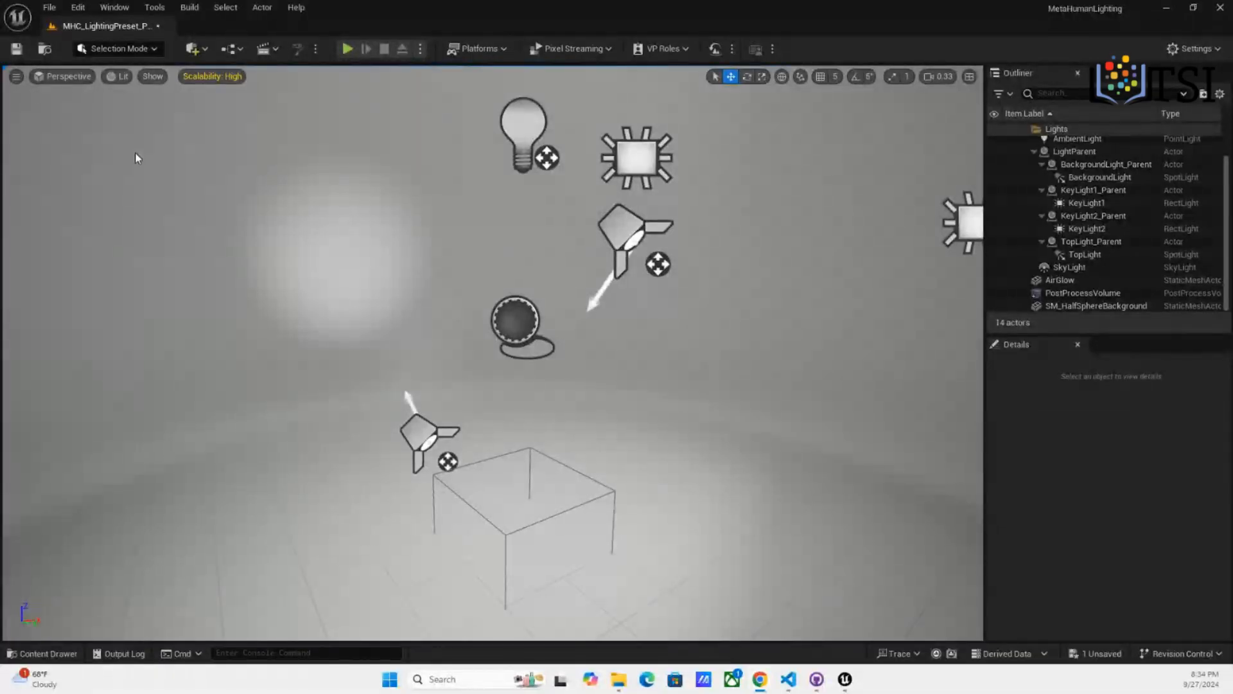
Switch to Unreal Editor, open Quixel Bridge and download the long-haired current MetaHuman from My MetaHumans at Highest Quality
left_click(297, 264)
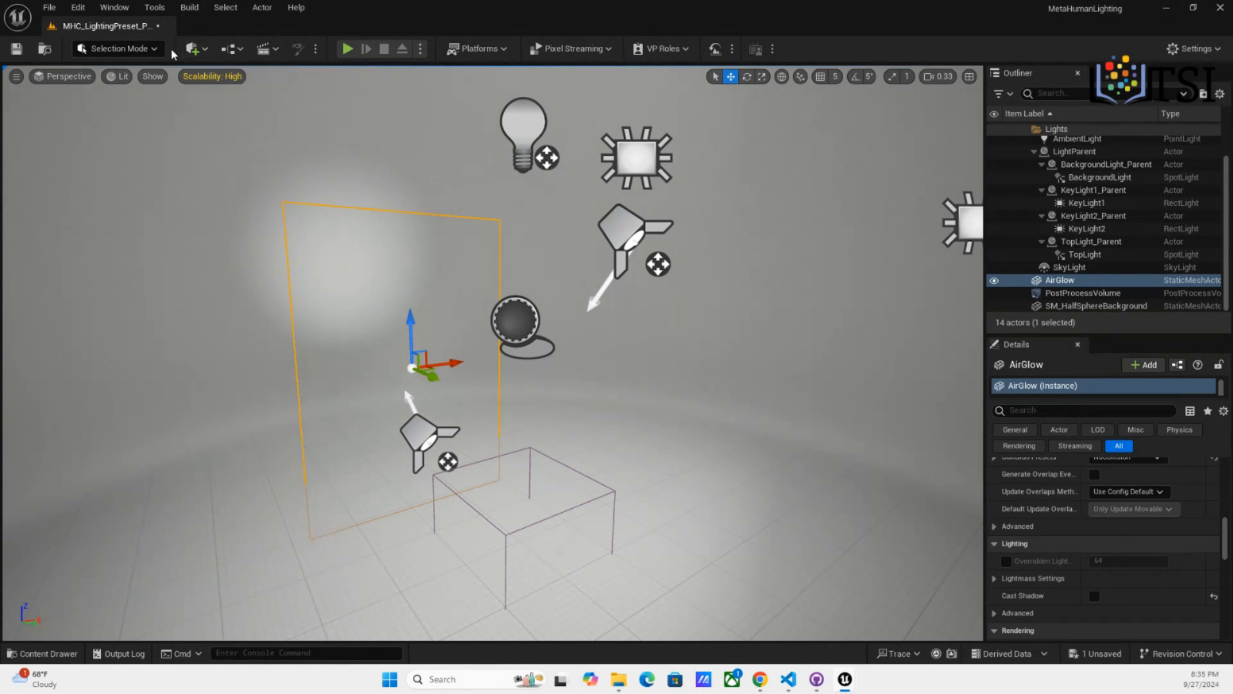
left_click(205, 50)
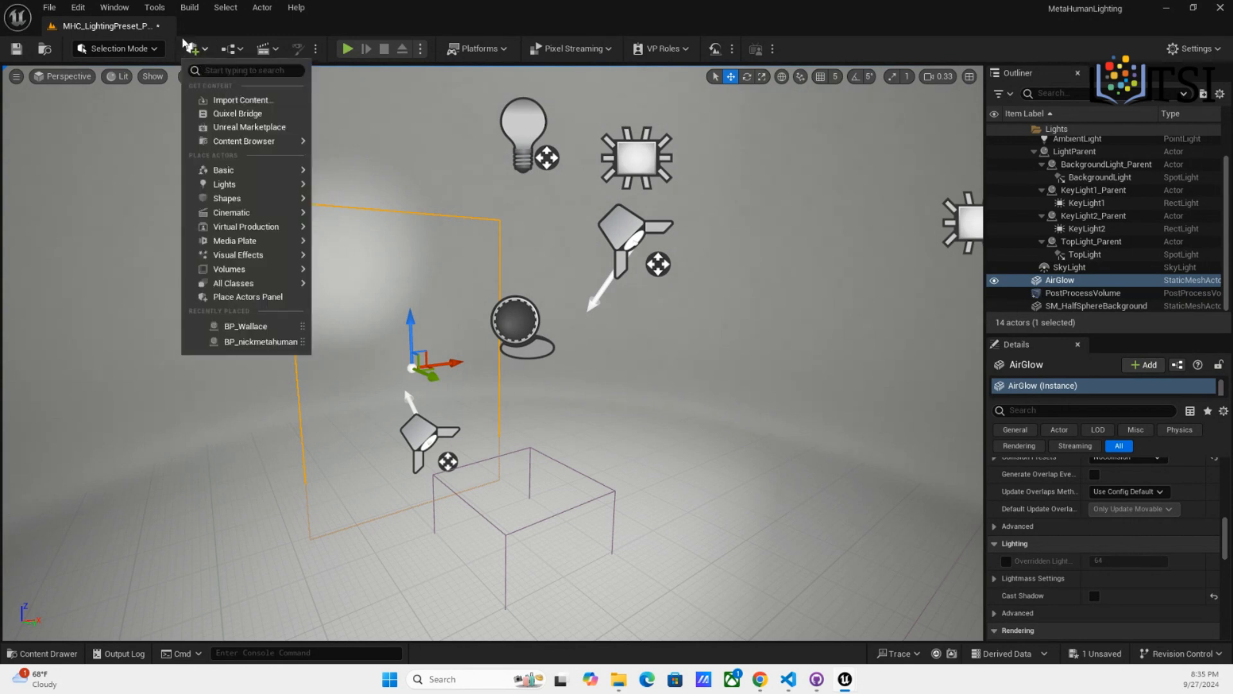
left_click(227, 115)
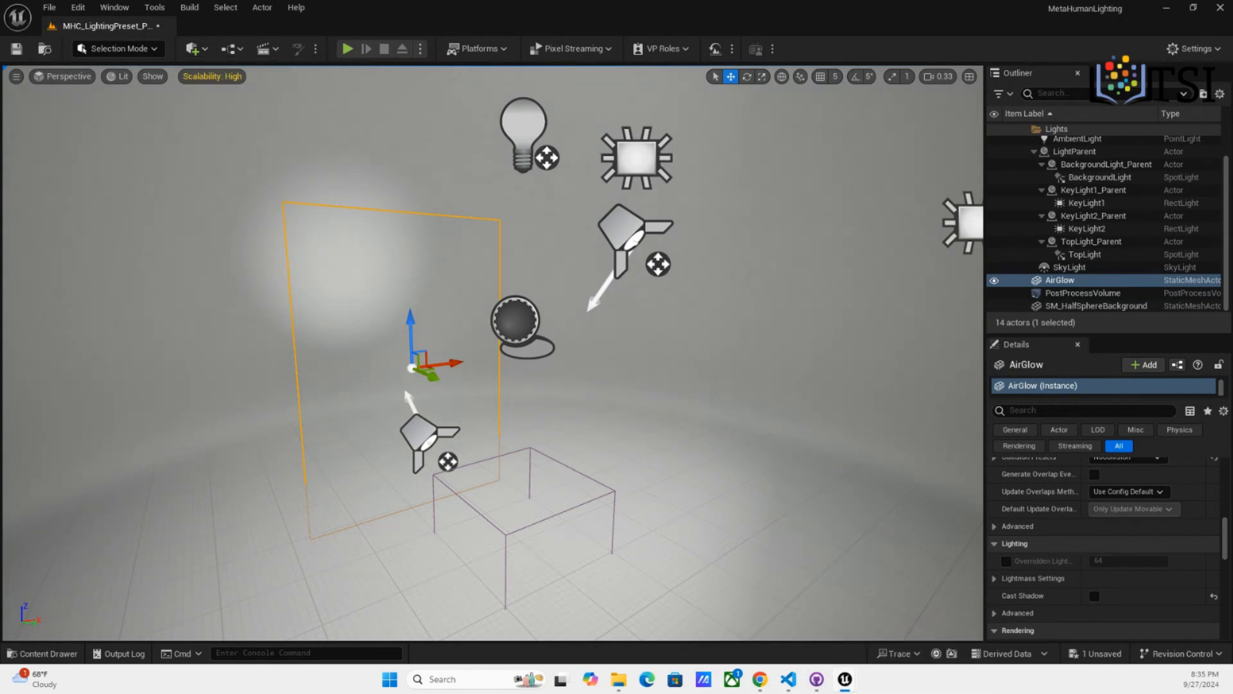
left_click_drag(657, 693, 628, 47)
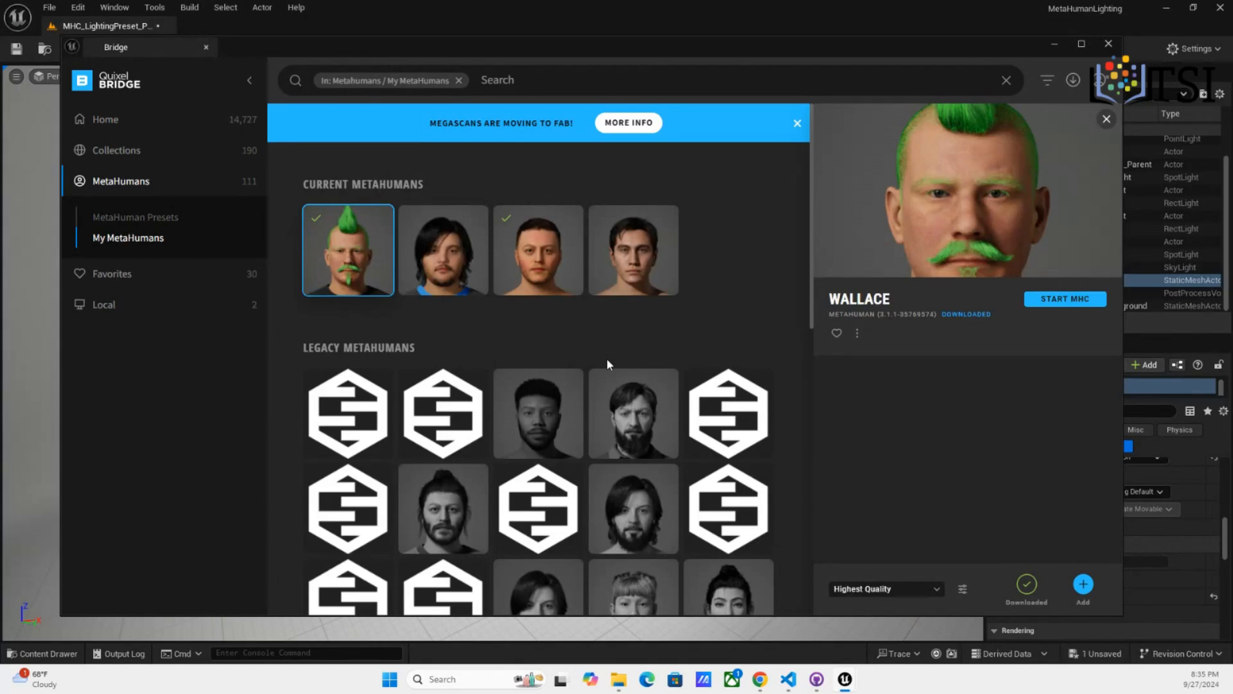
left_click(426, 285)
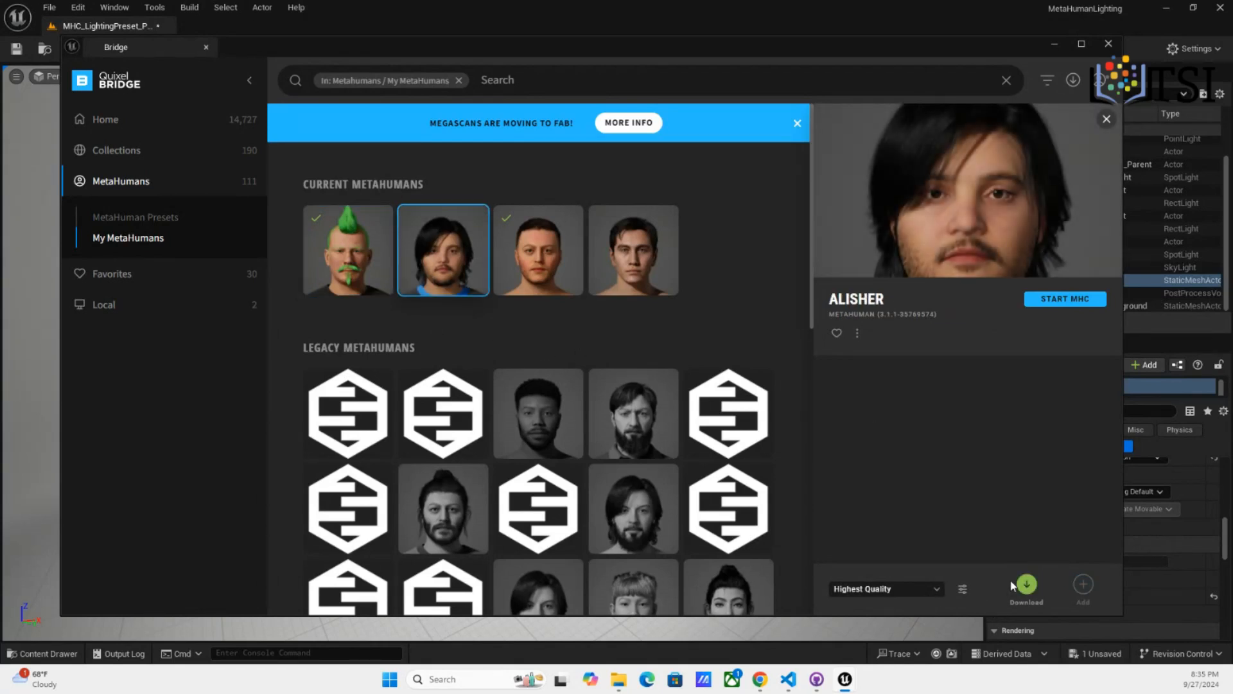
left_click(1027, 585)
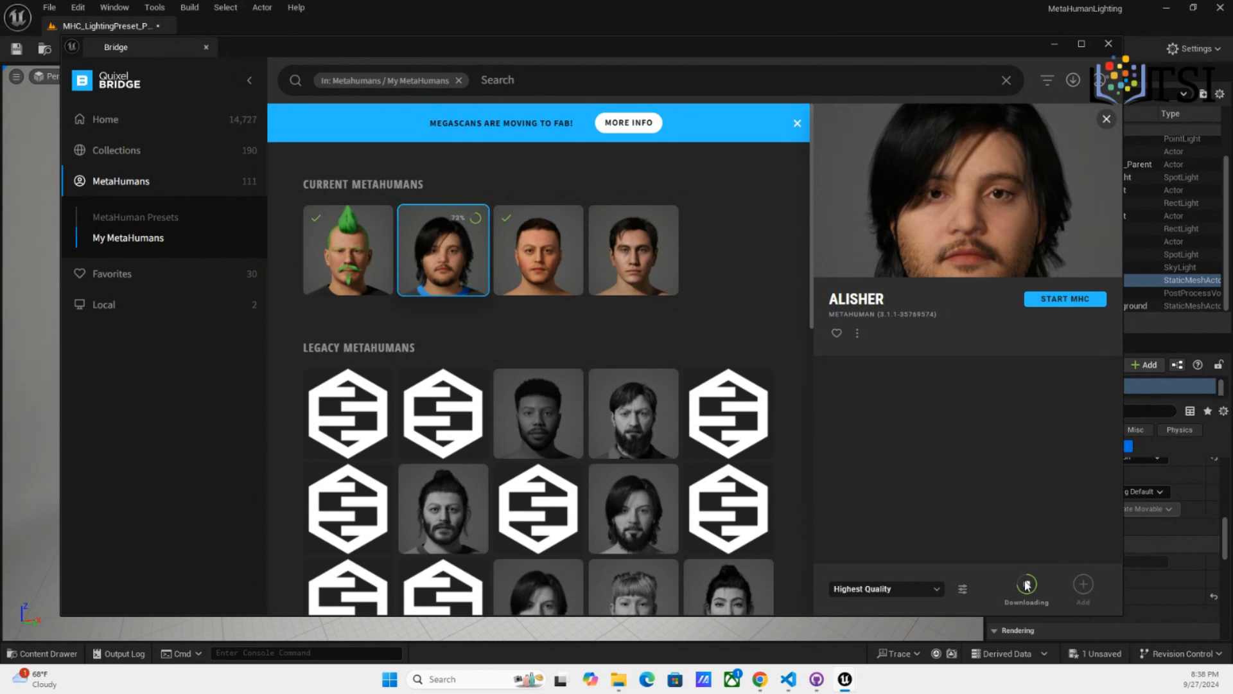
Switch to the browser, end the expired MetaHuman Creator session and relaunch MetaHuman Creator for Unreal Engine 5.4
key("super+Tab")
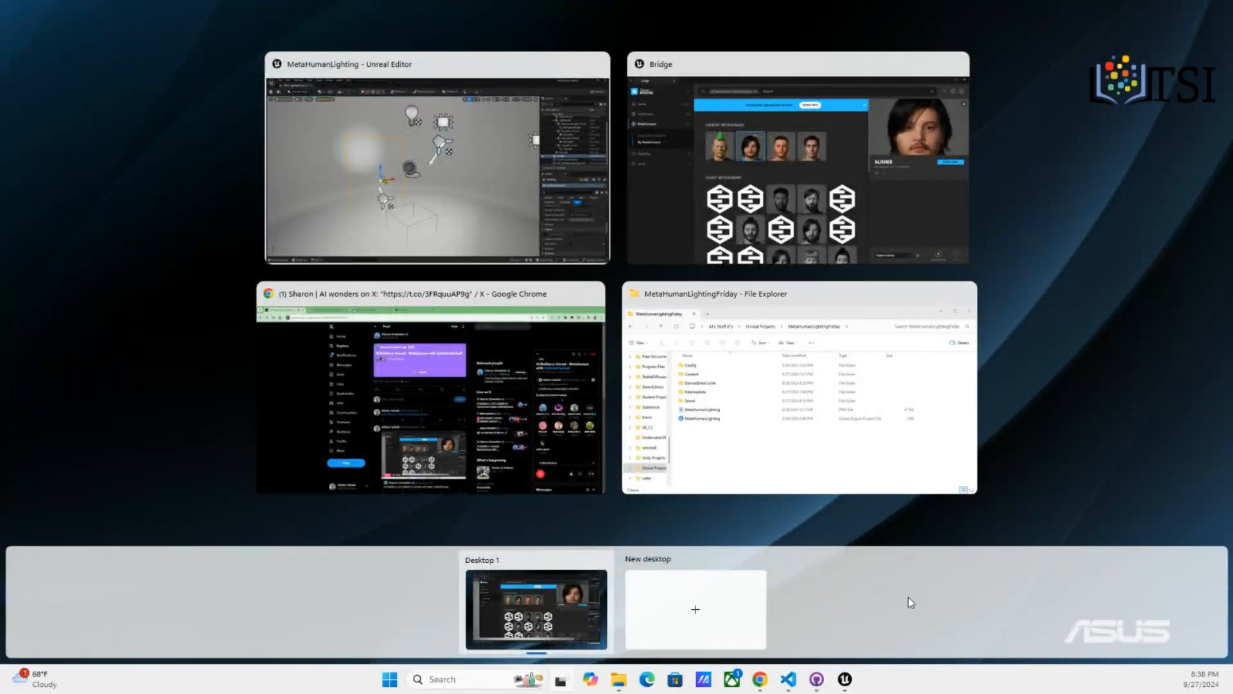
left_click(519, 434)
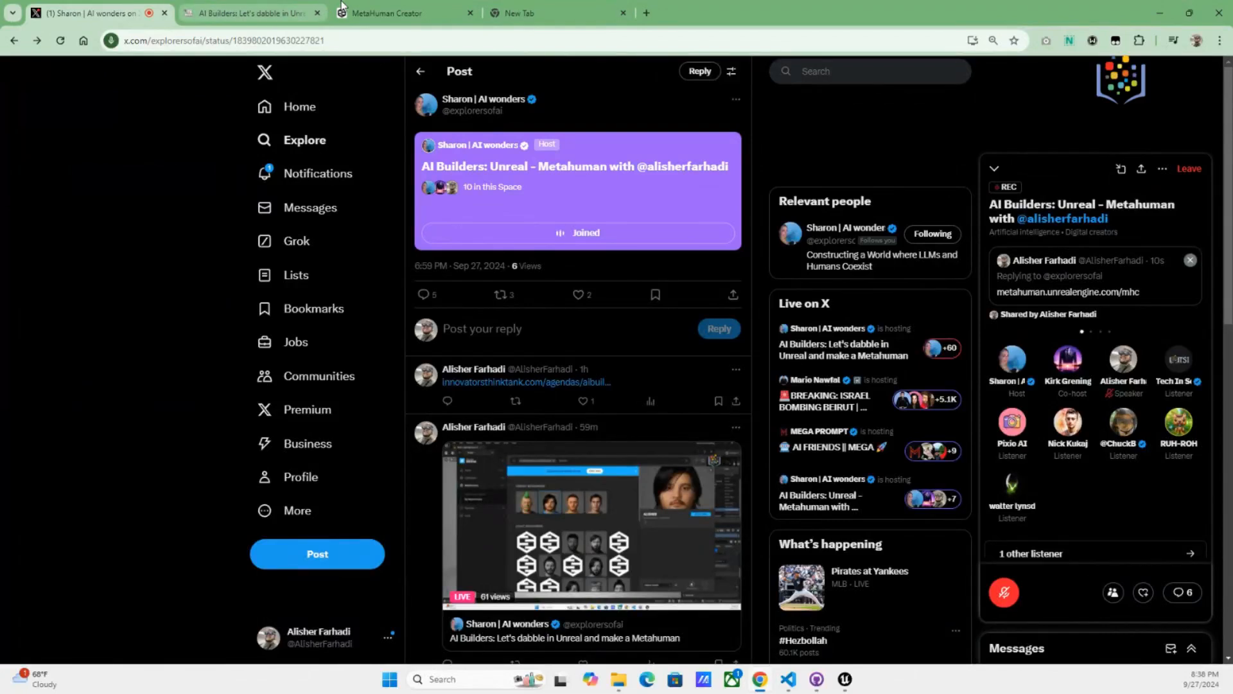
left_click(385, 13)
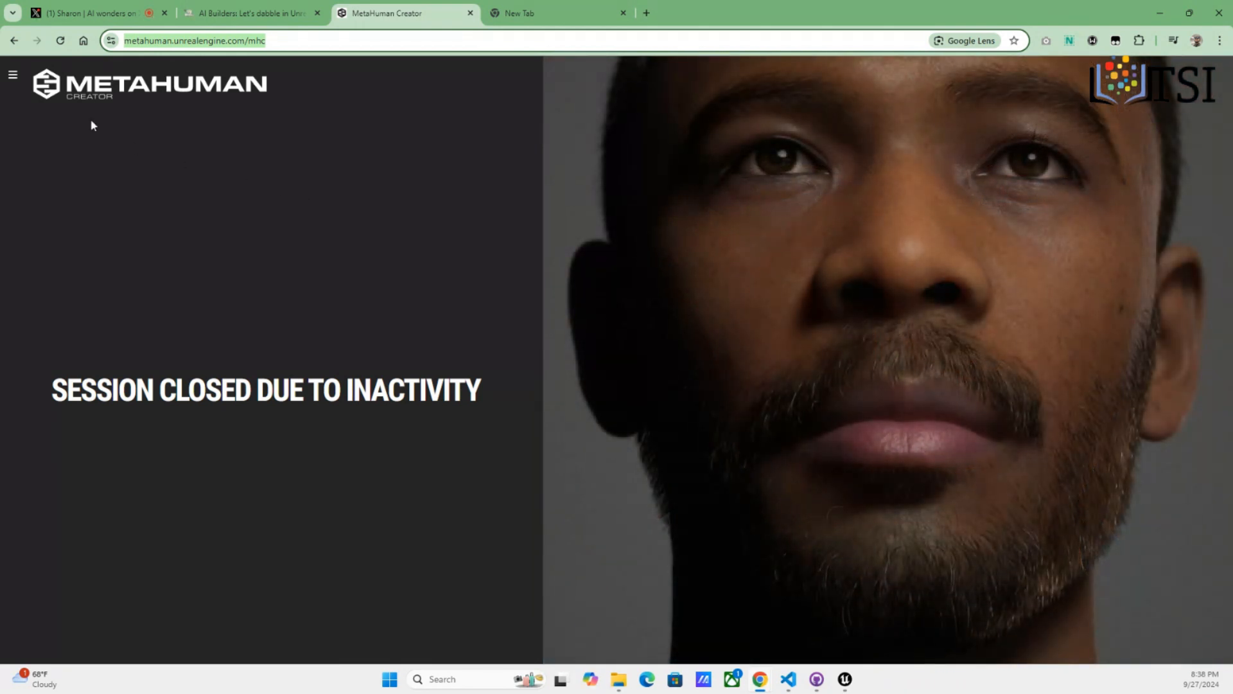
left_click(13, 75)
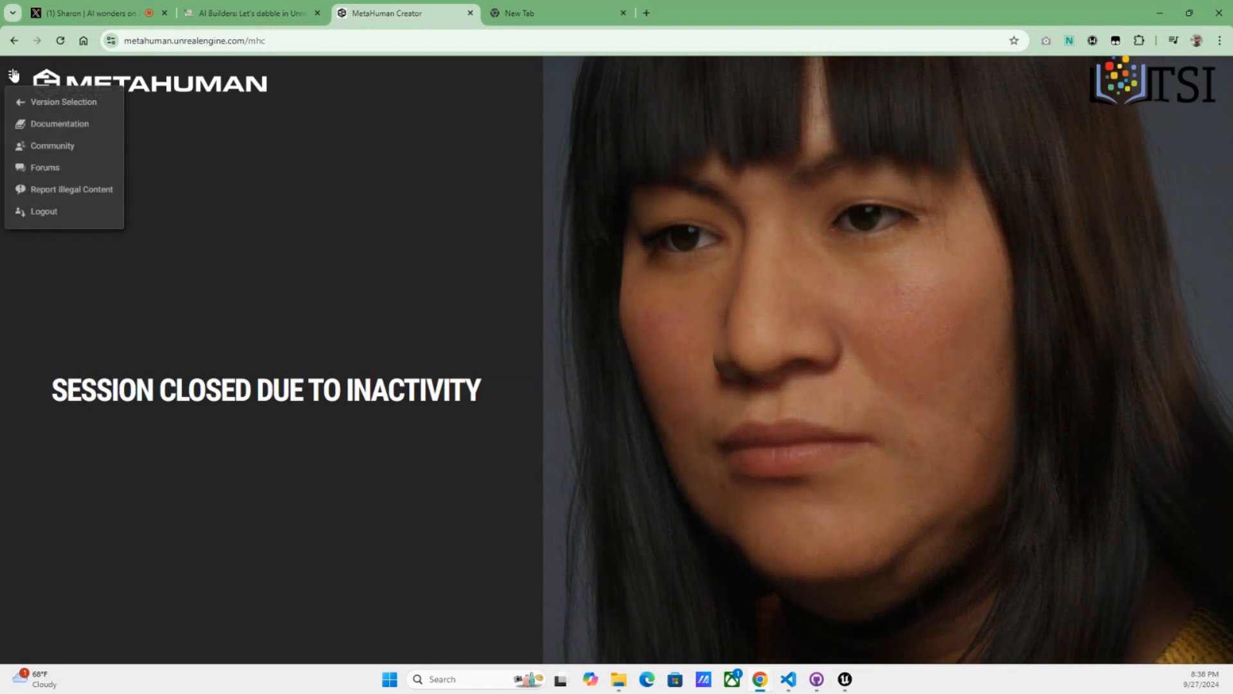
left_click(53, 101)
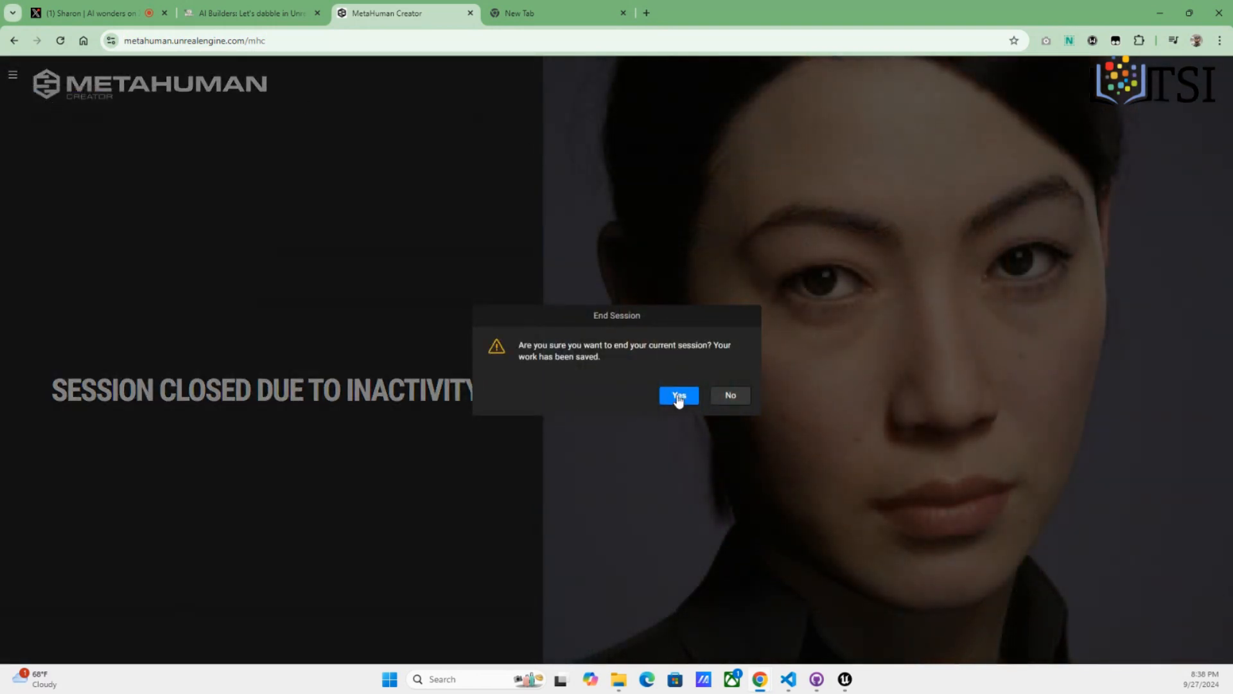
left_click(679, 395)
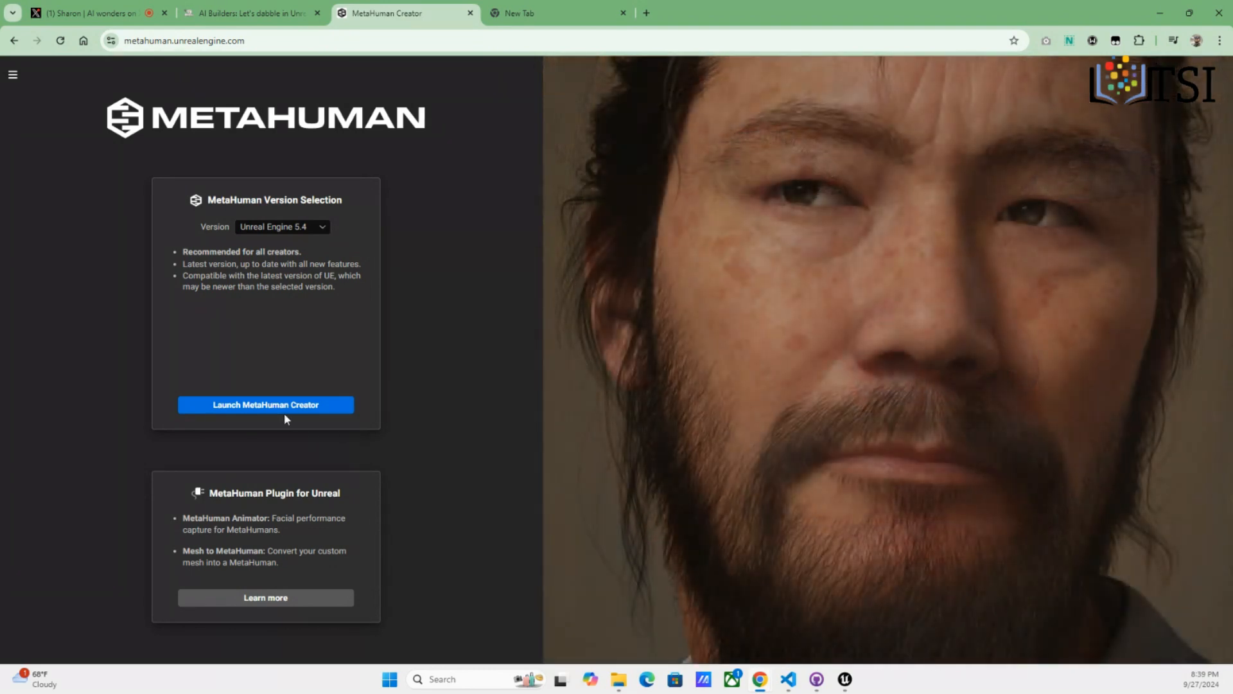
left_click(286, 404)
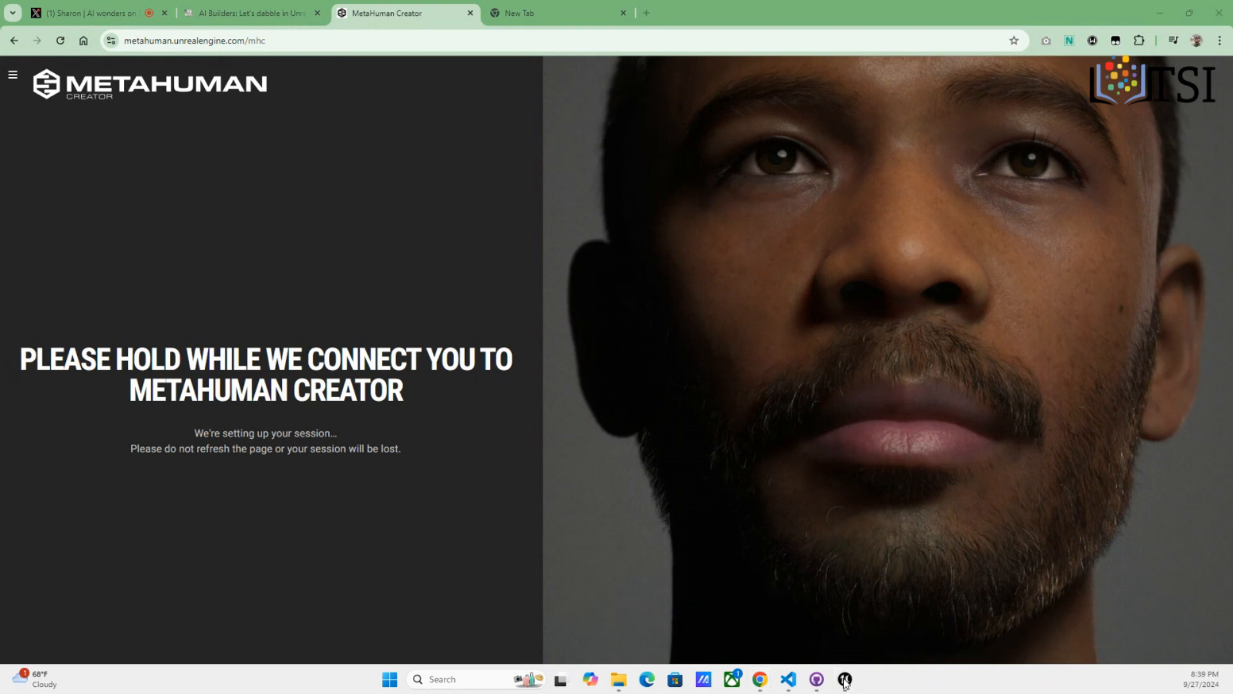
Return to Bridge, check the download quality options and add the downloaded long-haired MetaHuman to the project
mouse_move(845, 679)
left_click(901, 595)
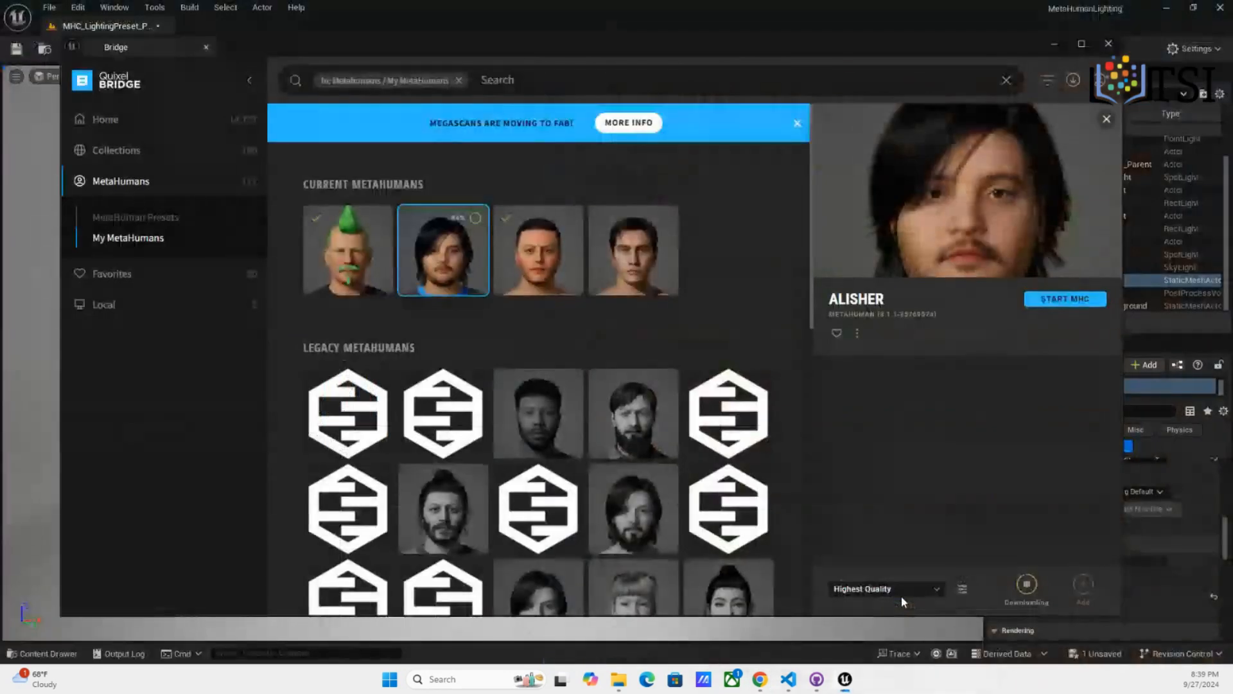
left_click(937, 592)
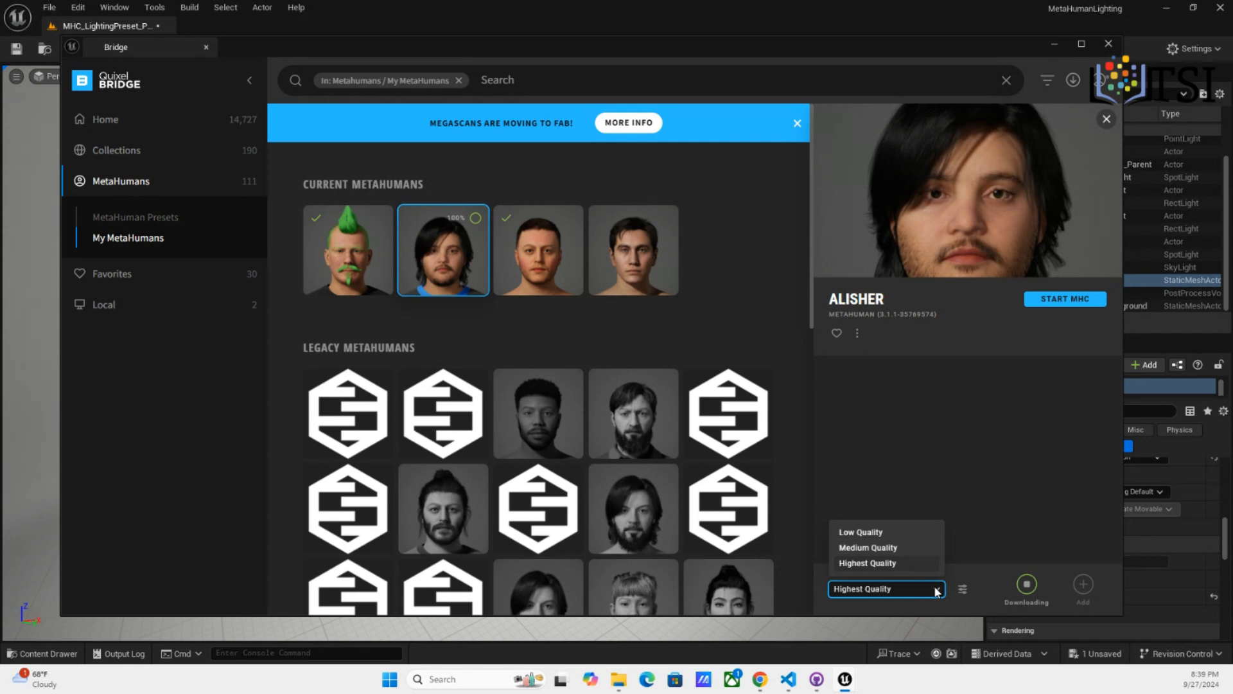
left_click(1041, 462)
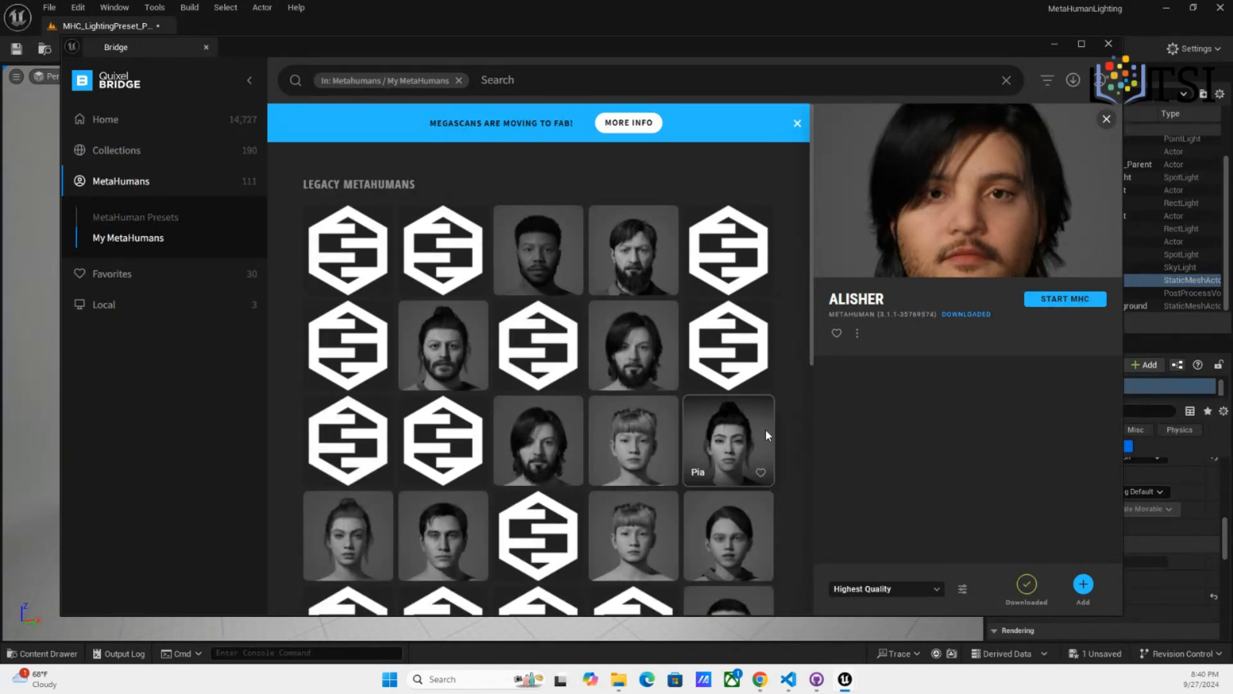
left_click(1085, 585)
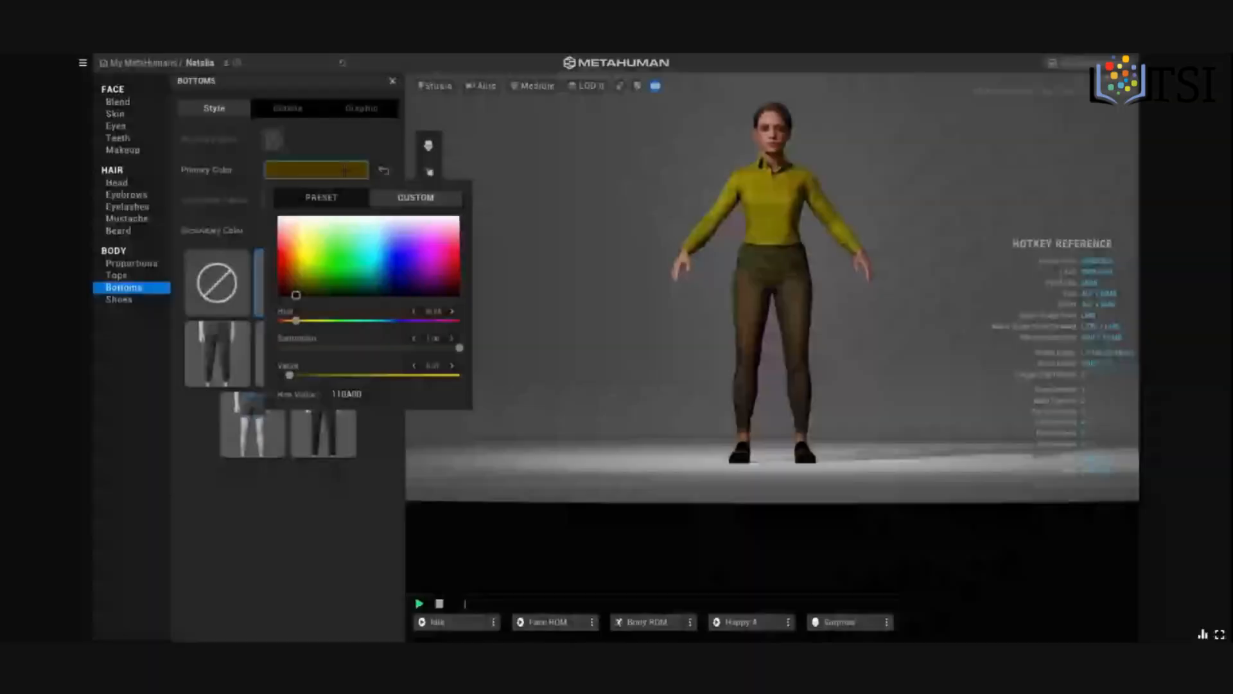
Set the primary color of Natalia's bottoms to black in MetaHuman Creator and inspect the pants with the legs camera
mouse_move(296, 296)
left_mouse_down()
mouse_move(397, 298)
mouse_move(380, 306)
left_mouse_up()
left_click(386, 486)
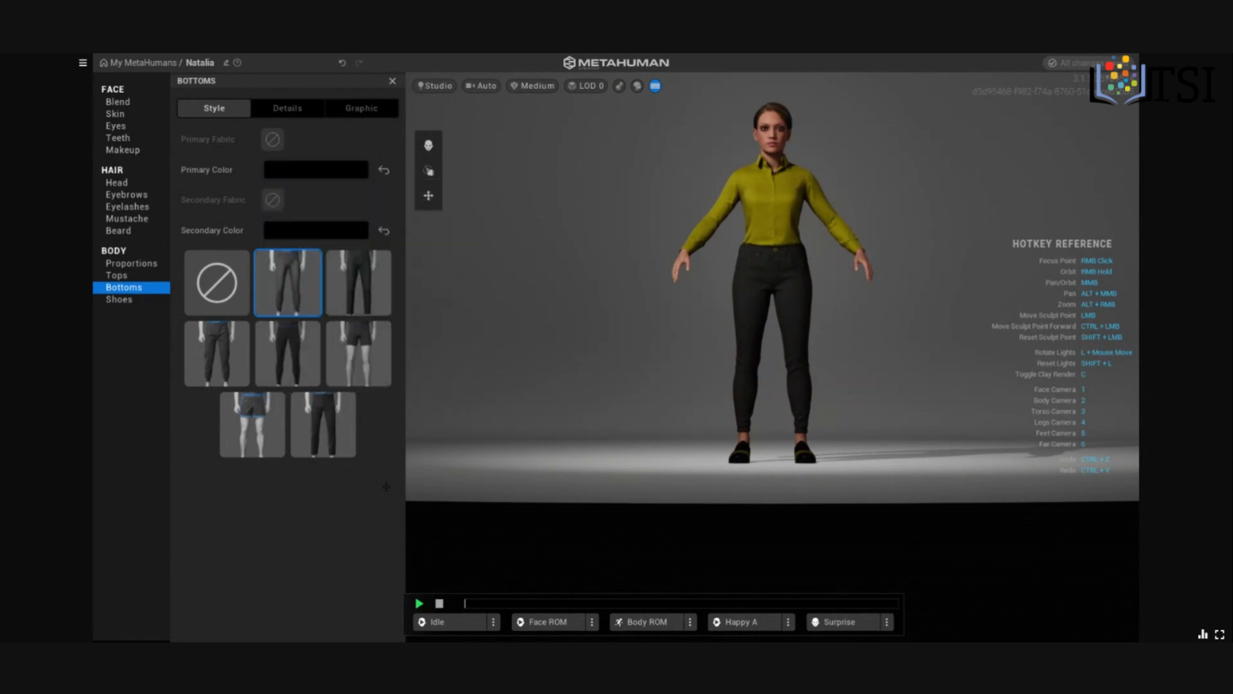
key("4")
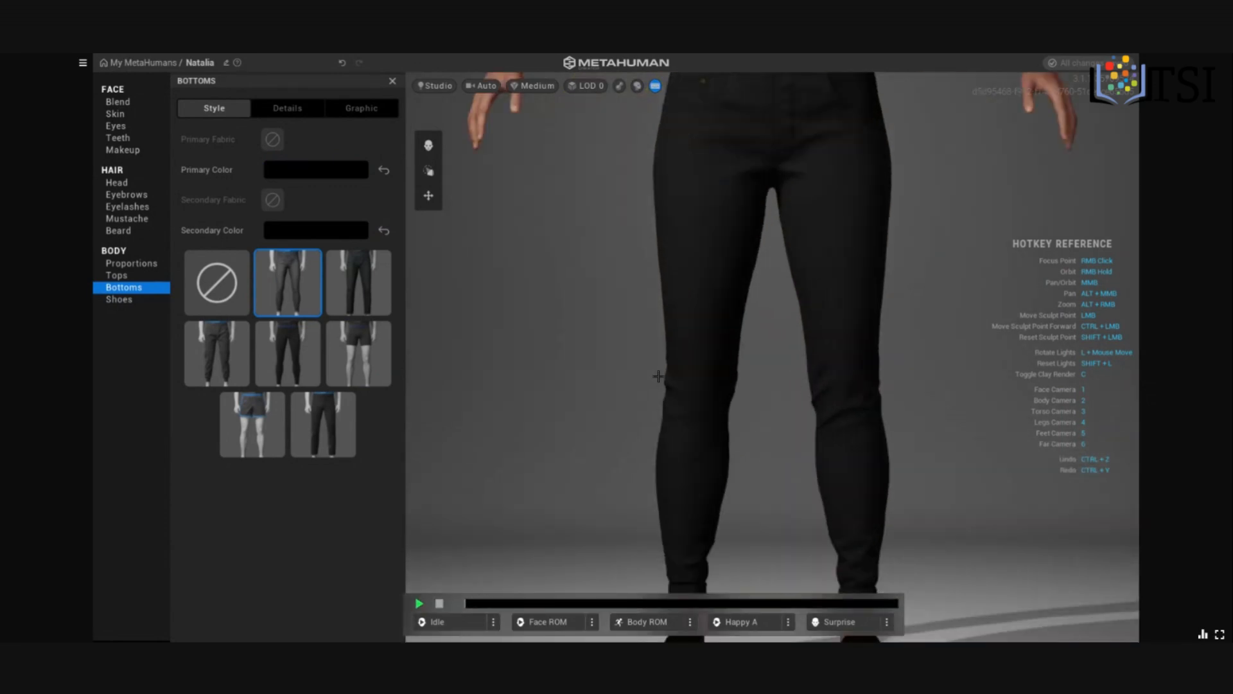
scroll(659, 376, "down", 5)
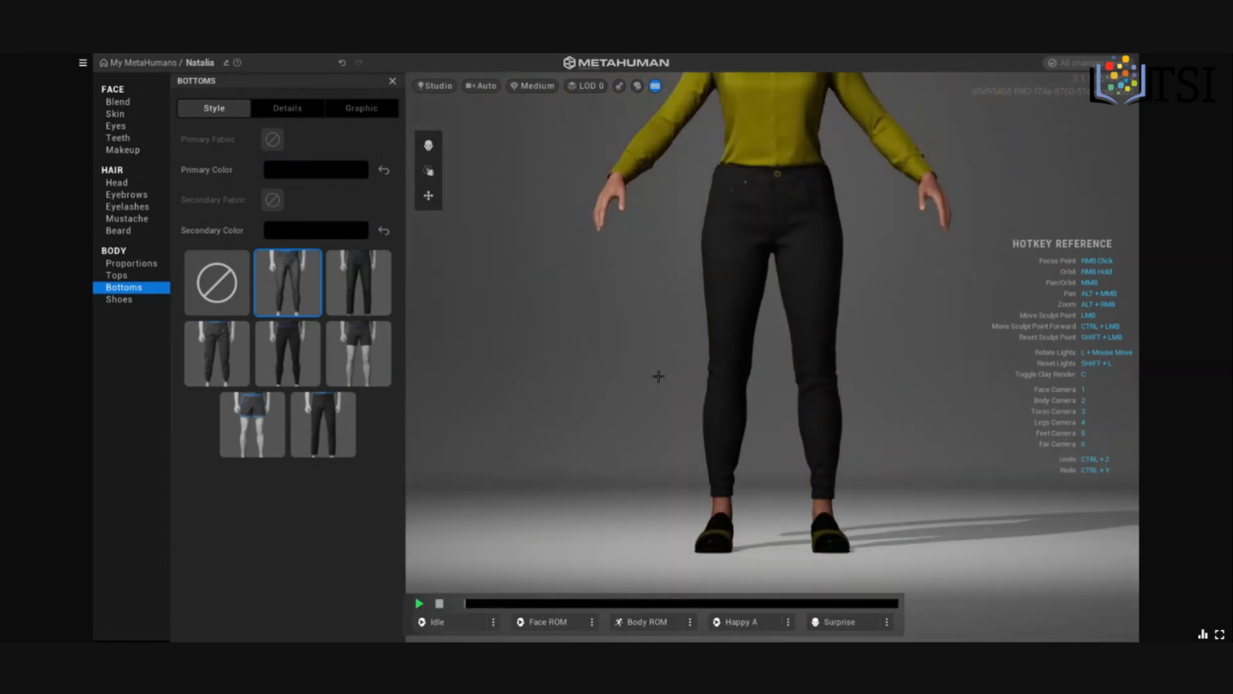
scroll(658, 376, "down", 5)
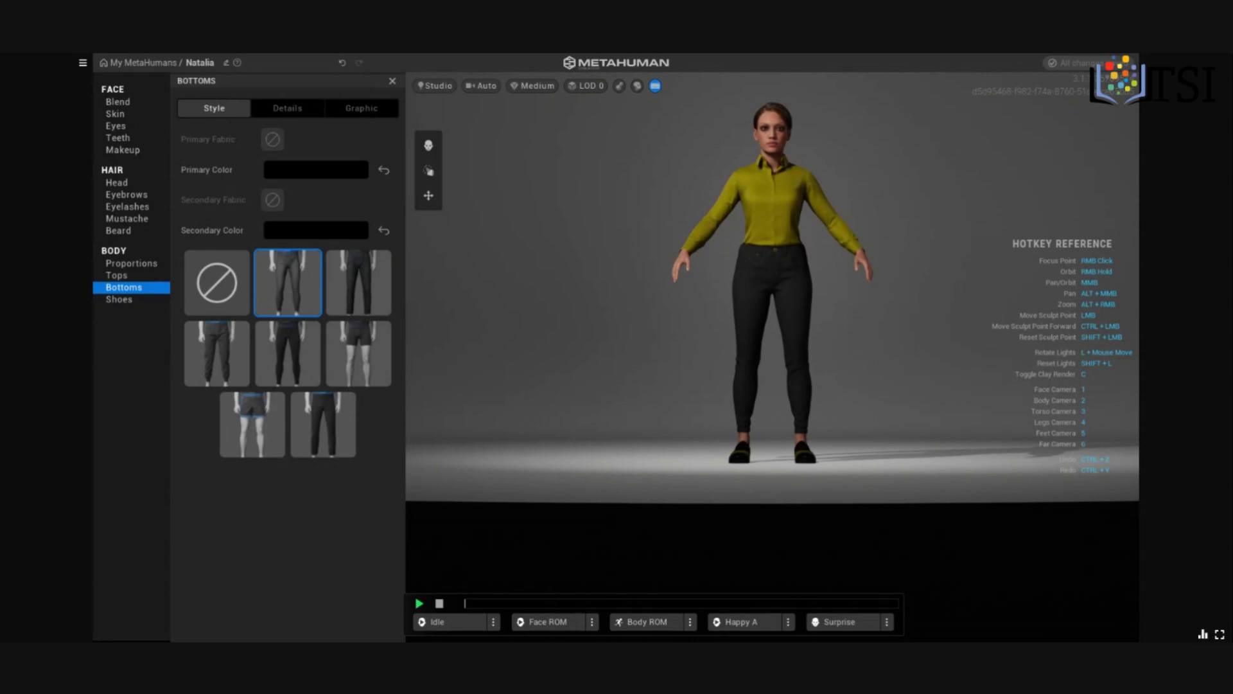
Review Natalia's head hair styles and body proportions against her full outfit
left_click(117, 183)
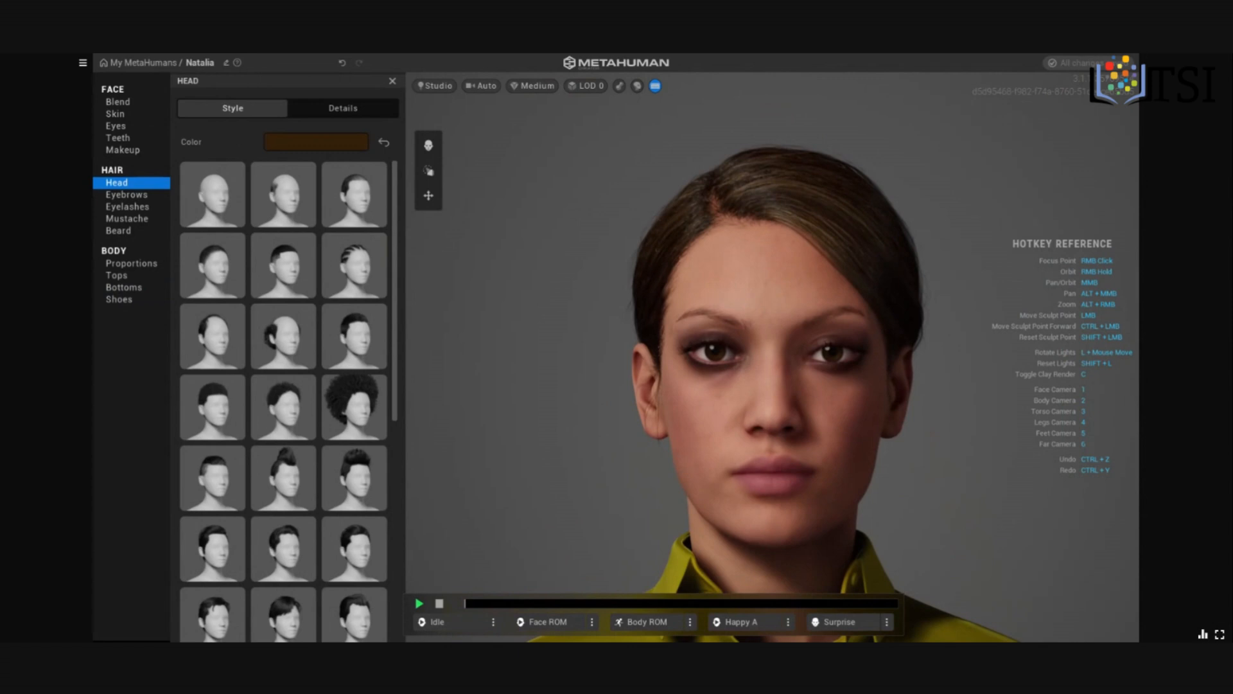
scroll(635, 278, "down", 3)
scroll(635, 279, "up", 2)
scroll(635, 278, "down", 6)
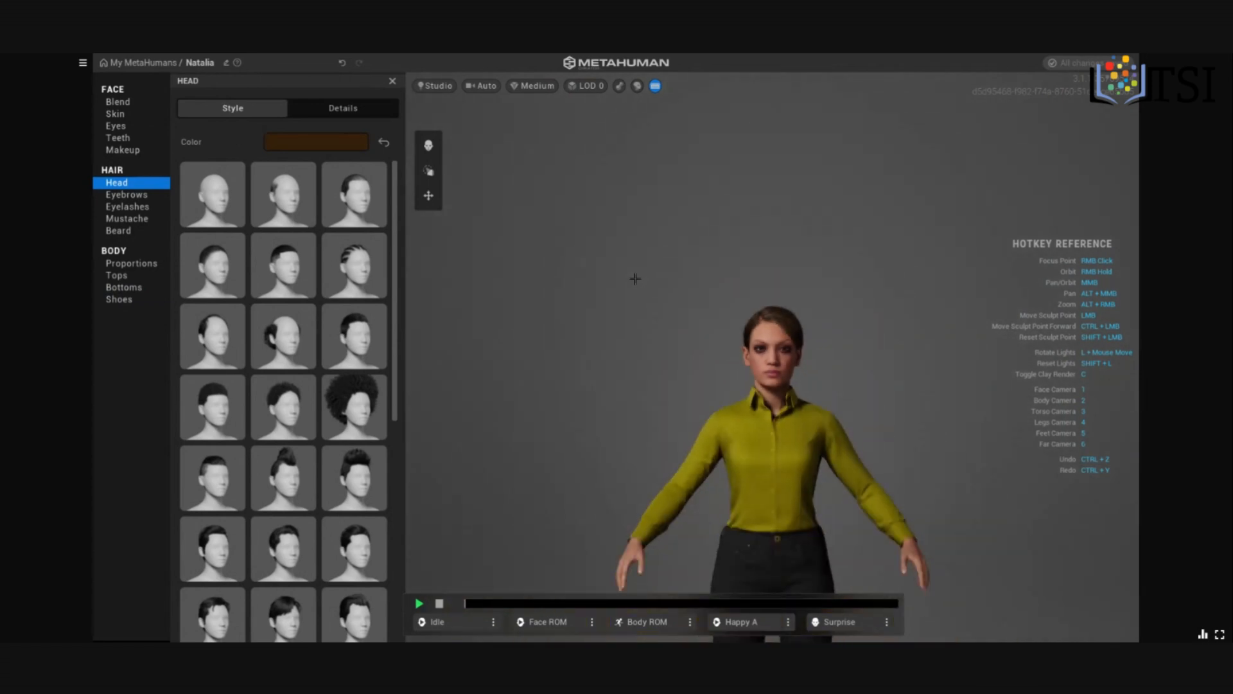
scroll(636, 279, "down", 3)
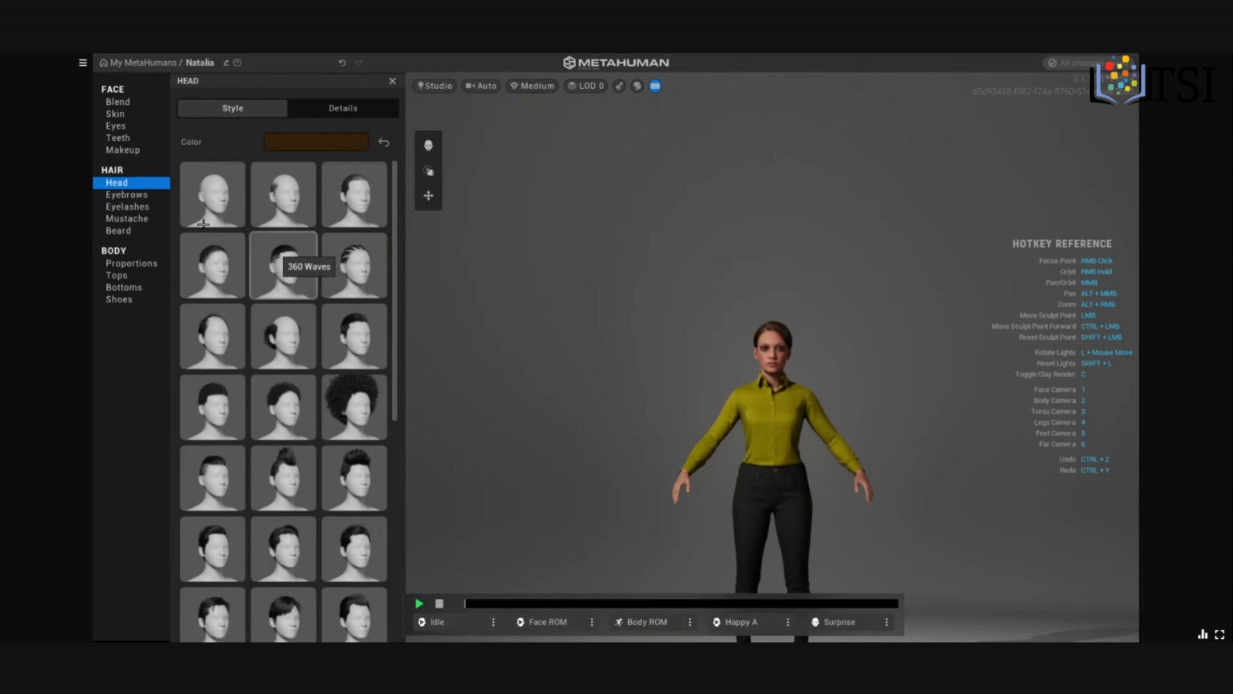
left_click(118, 264)
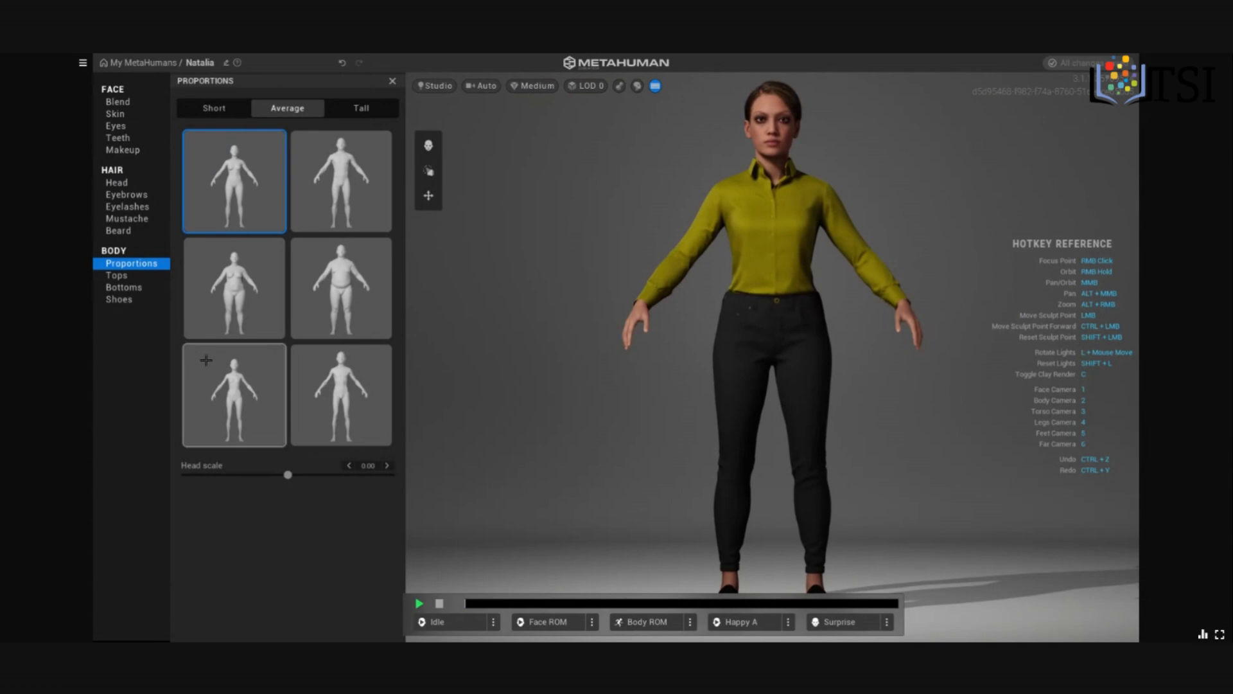
Set the button-down shirt's primary color to a dark reddish brown, hex 180500
left_click(119, 276)
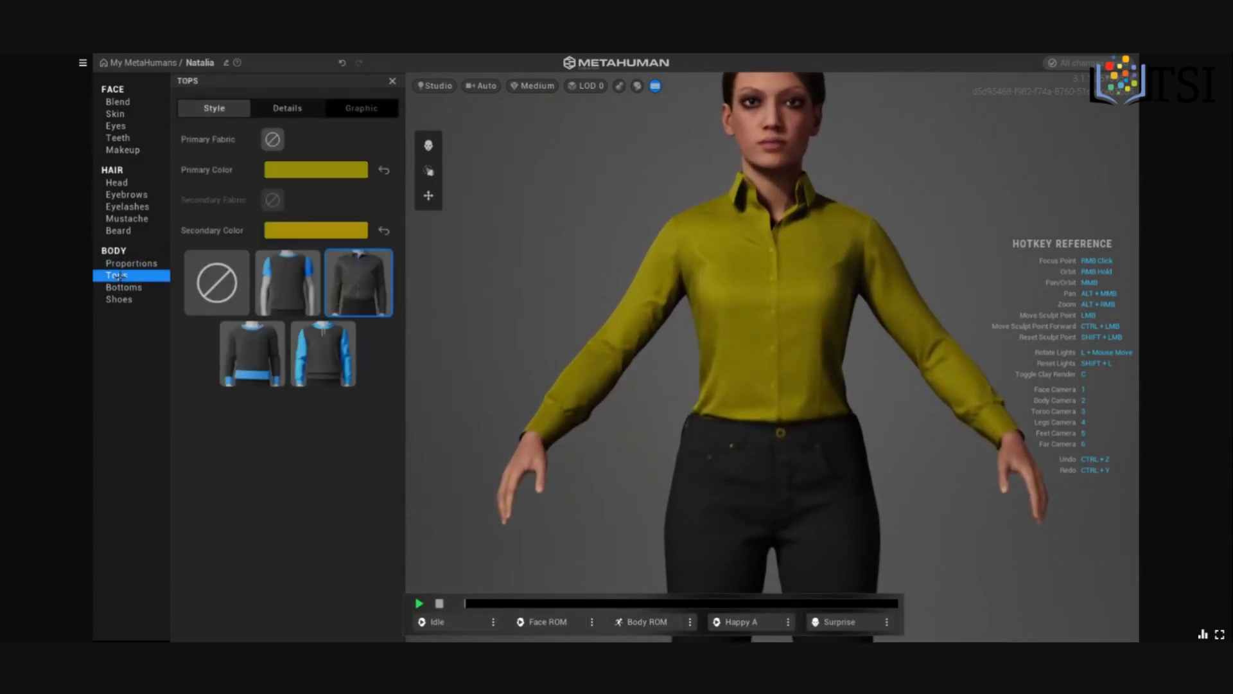
left_click(314, 168)
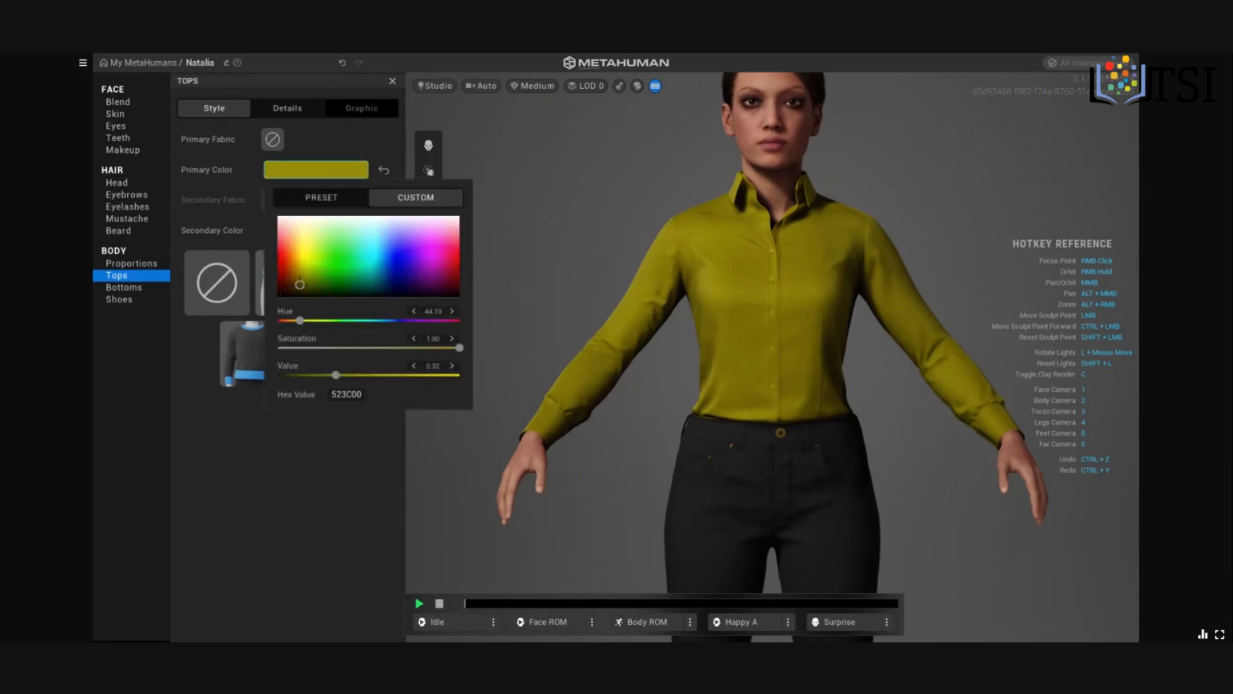
left_click(283, 294)
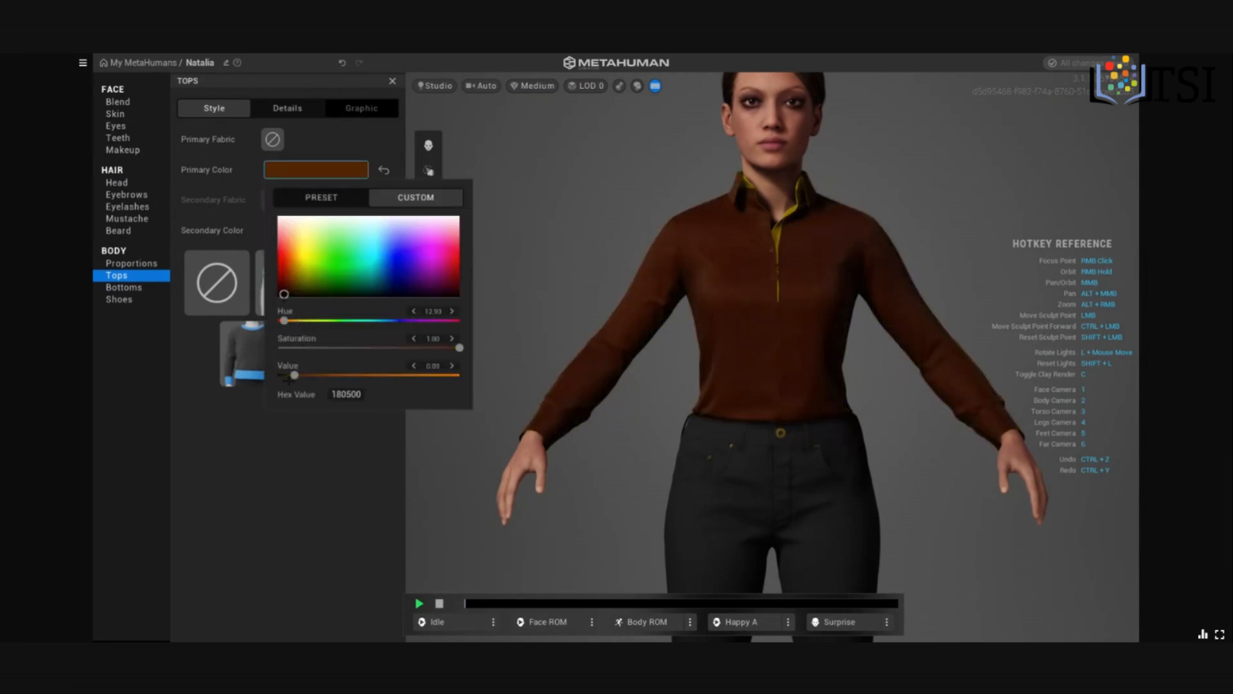
Darken the button-down shirt's primary color to near-black, hex 020000, and check it against the full outfit
left_click_drag(294, 375, 278, 376)
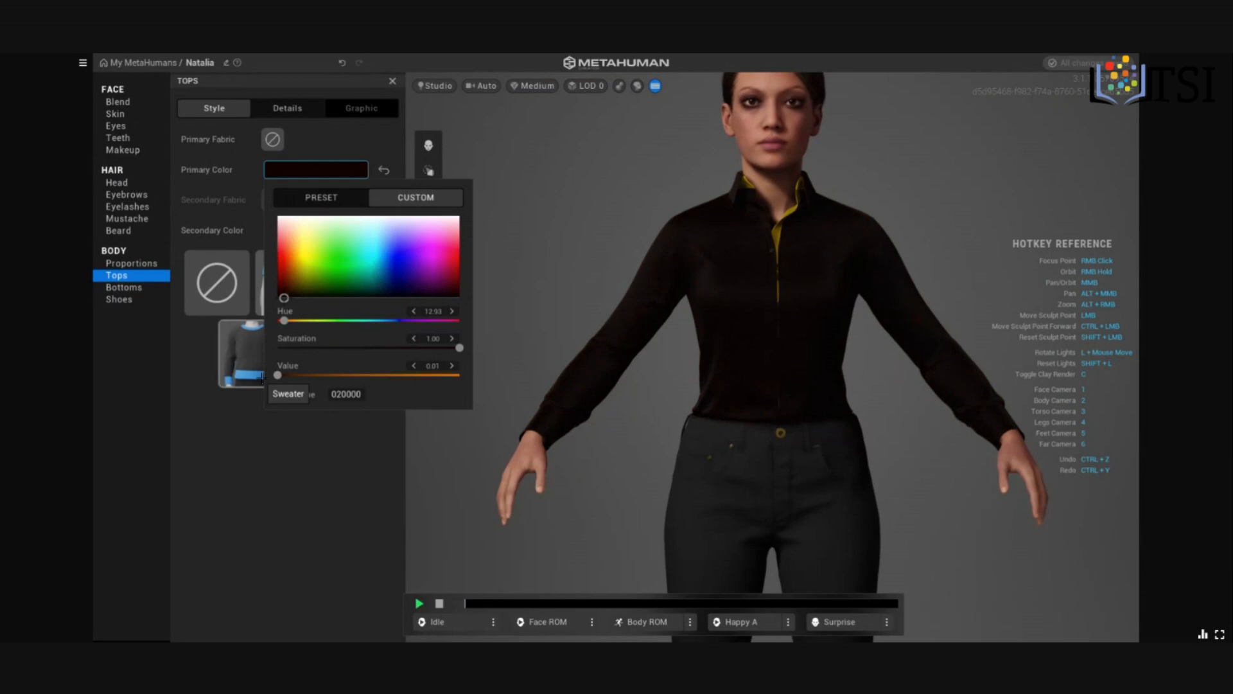
left_click(544, 263)
scroll(762, 428, "down", 5)
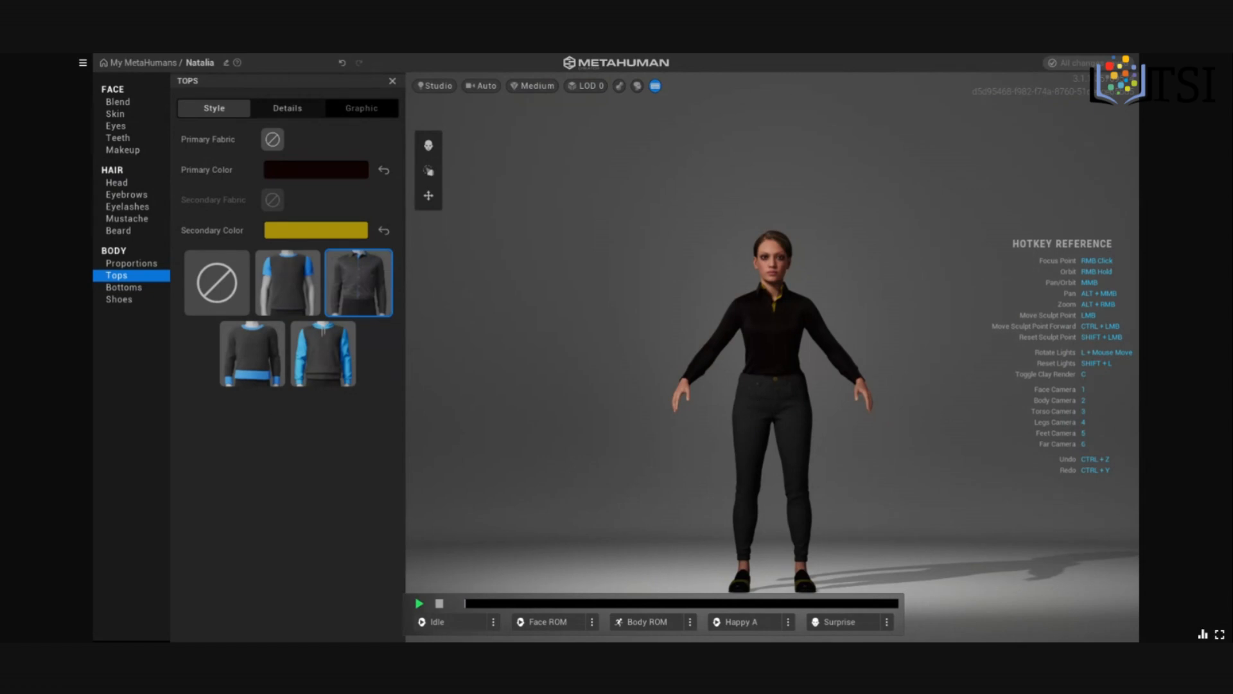
Set the button-down shirt's secondary color to a dark olive yellow, hex 171200
left_click(303, 230)
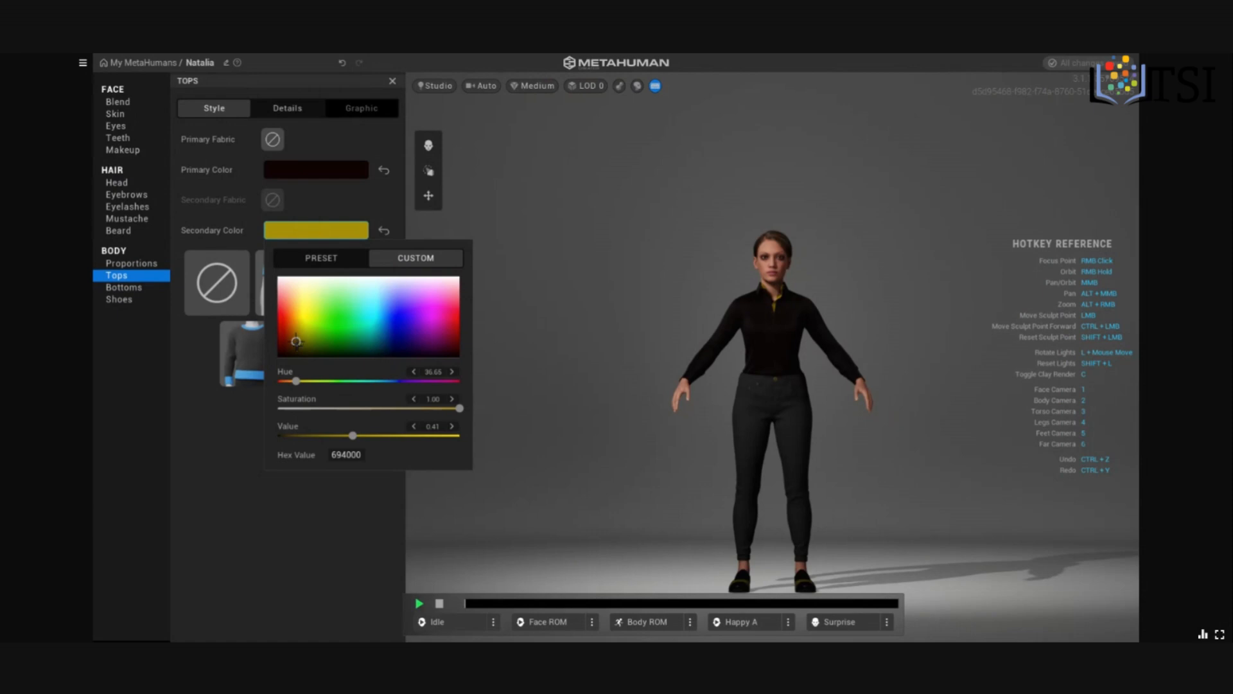
left_click_drag(296, 342, 301, 354)
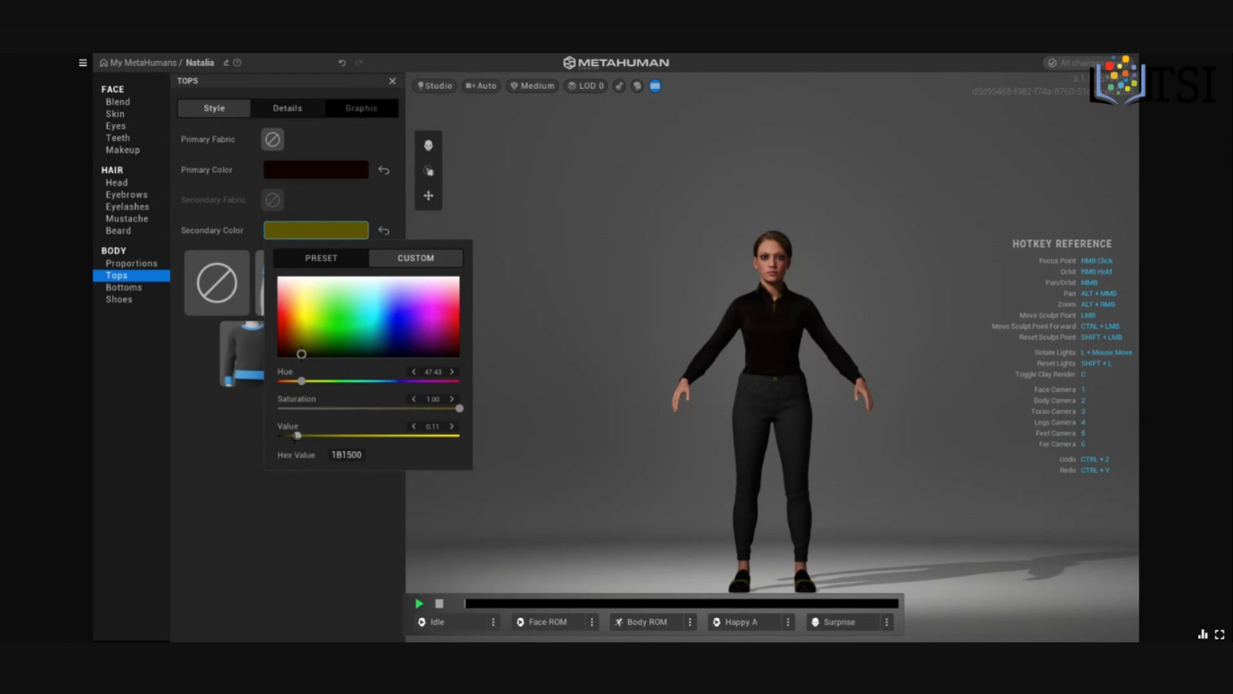
mouse_move(295, 437)
left_mouse_down()
mouse_move(345, 443)
mouse_move(294, 436)
left_mouse_up()
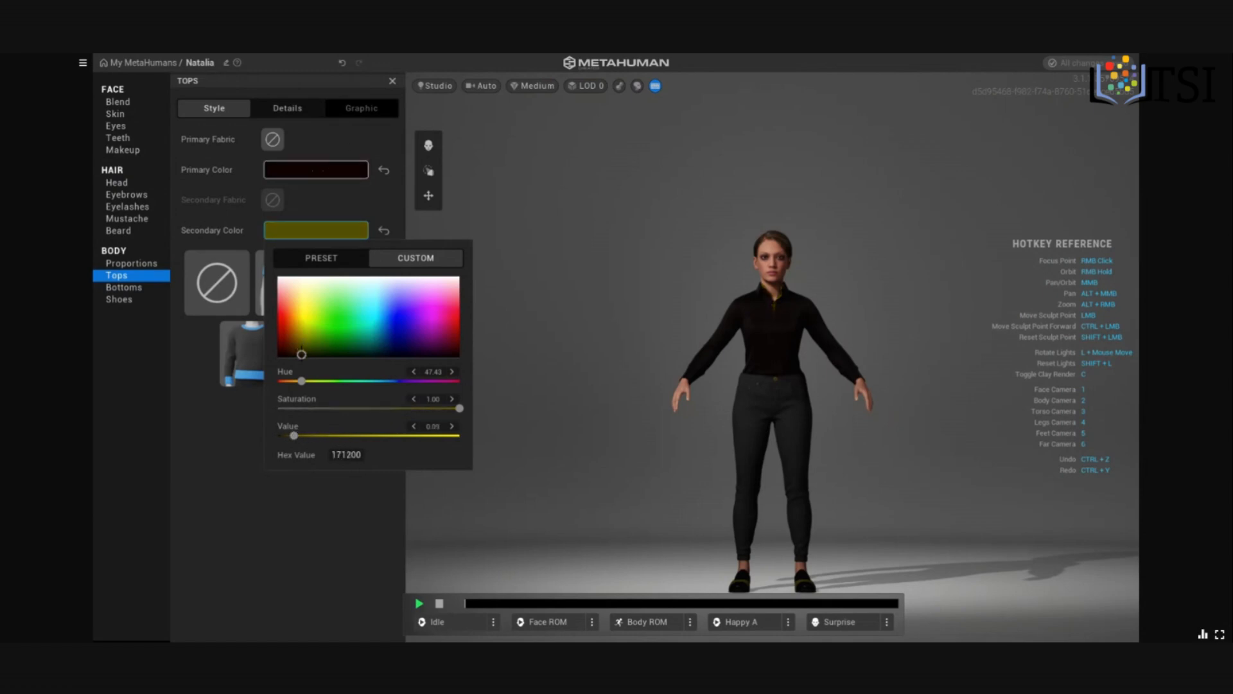
Set the button-down shirt's primary color to an olive yellow, hex 3D2E00, and check it on the full body
left_click(316, 170)
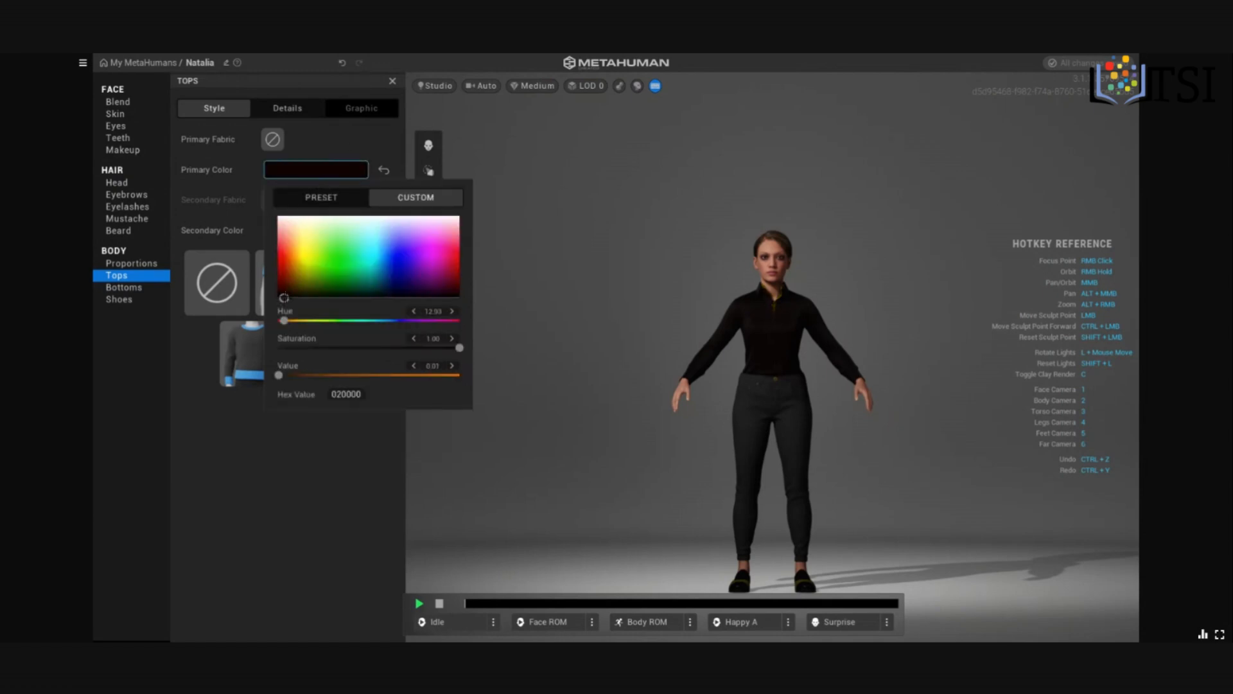
left_click_drag(284, 298, 300, 287)
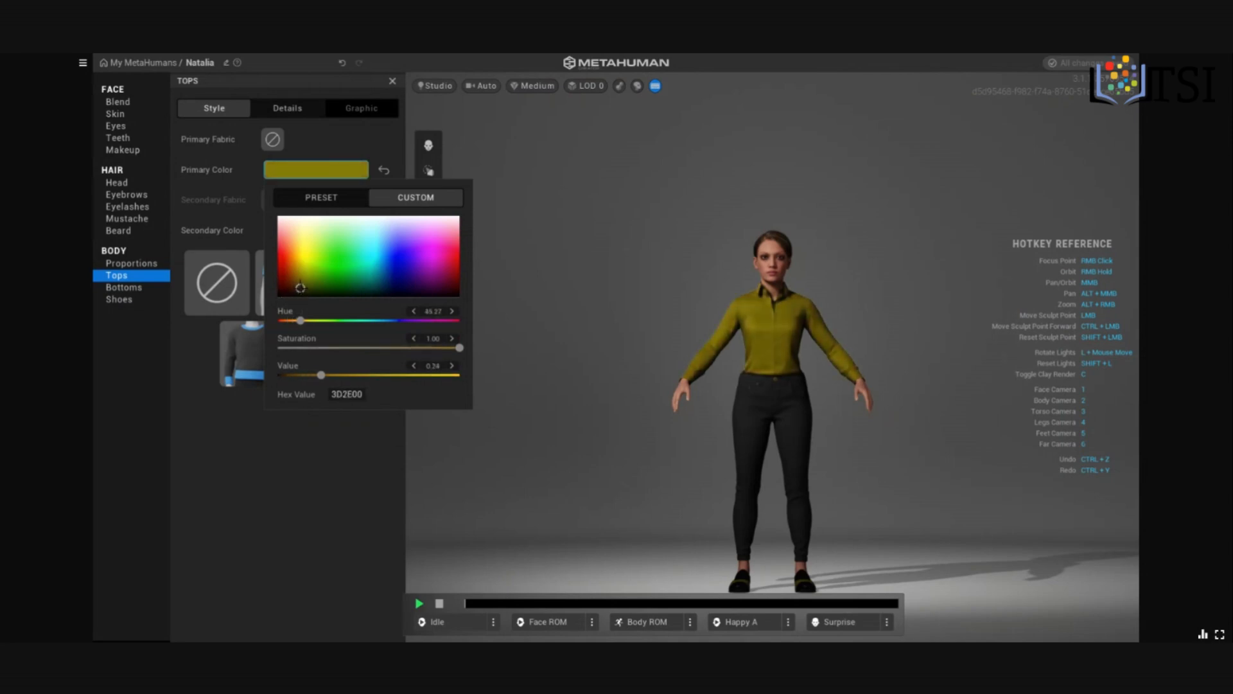
left_click(363, 499)
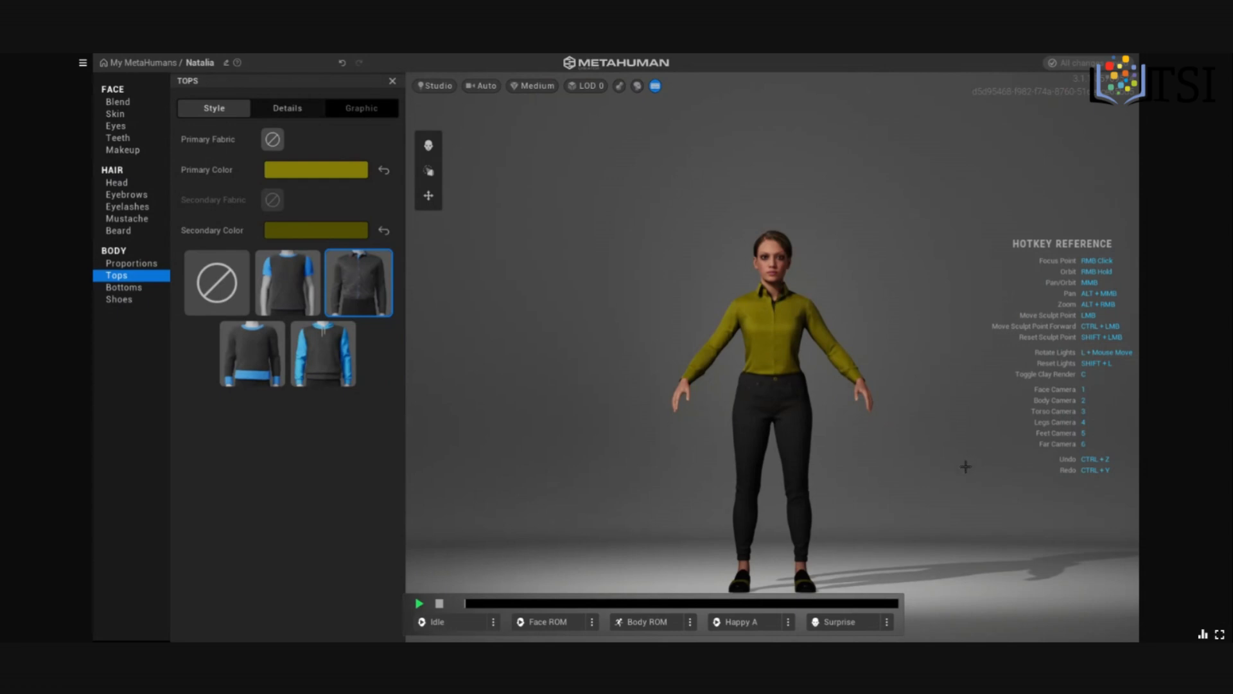
scroll(965, 466, "up", 3)
scroll(965, 466, "down", 3)
scroll(954, 442, "up", 1)
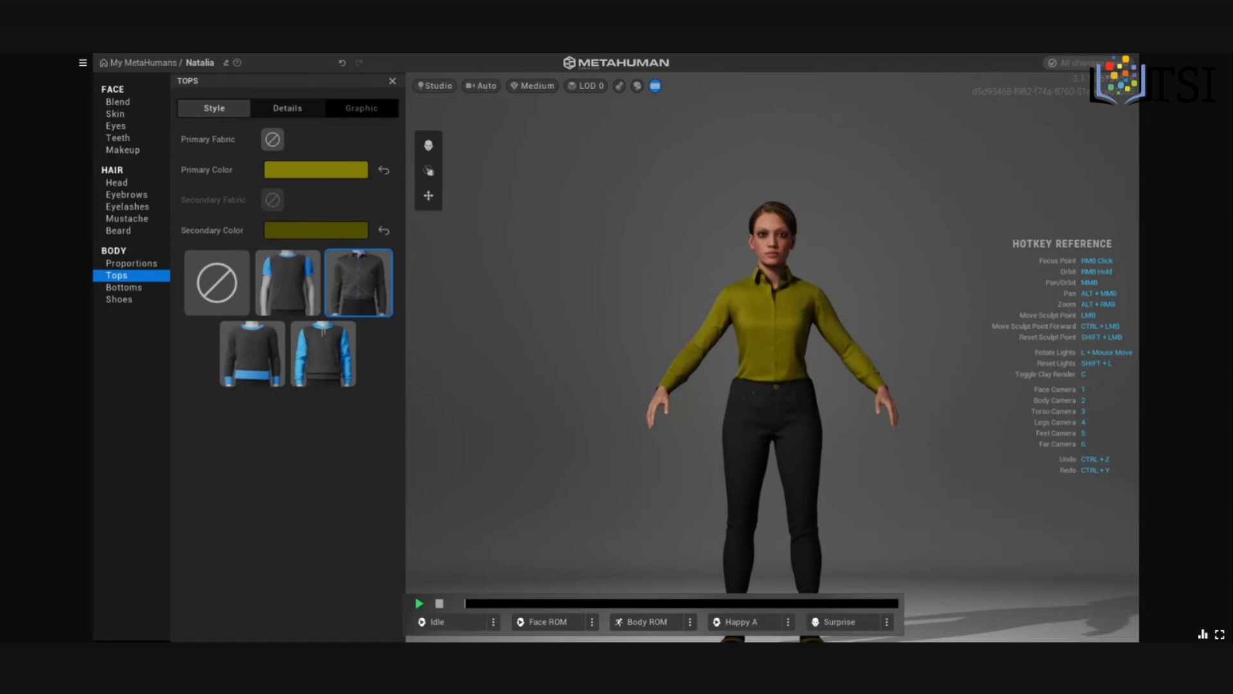
scroll(950, 378, "down", 1)
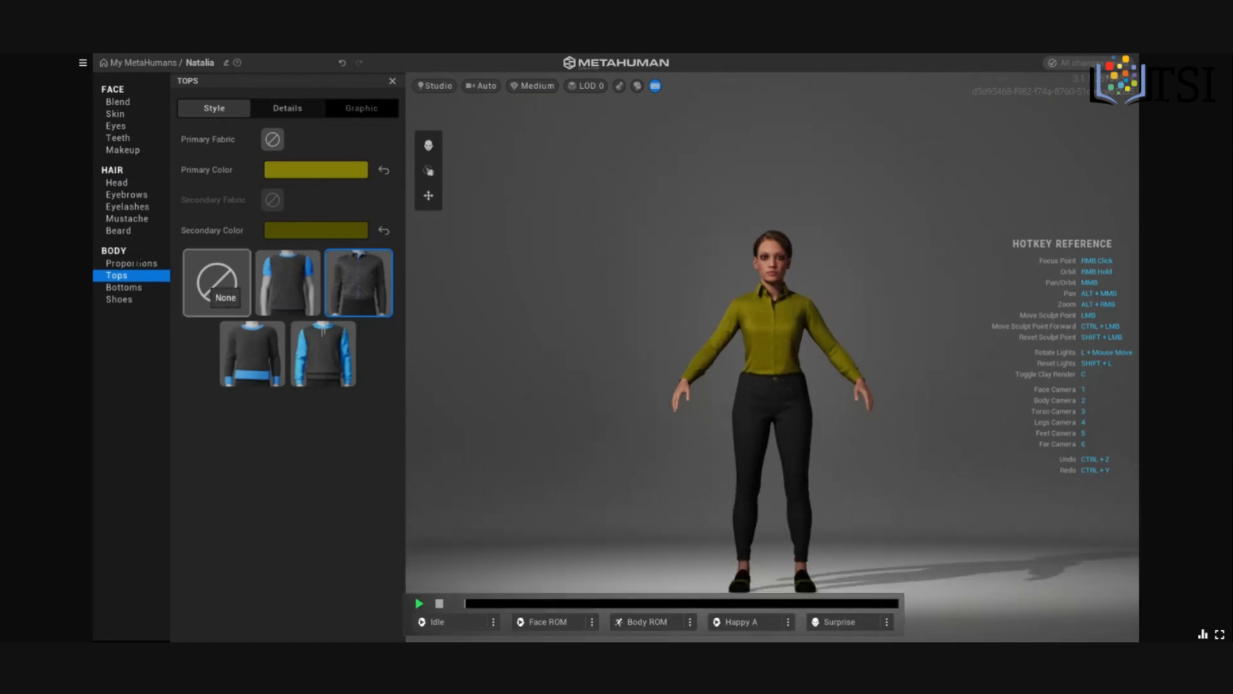
Try two other average-height body types on Natalia, restore her original type and set her proportions to Tall
left_click(123, 264)
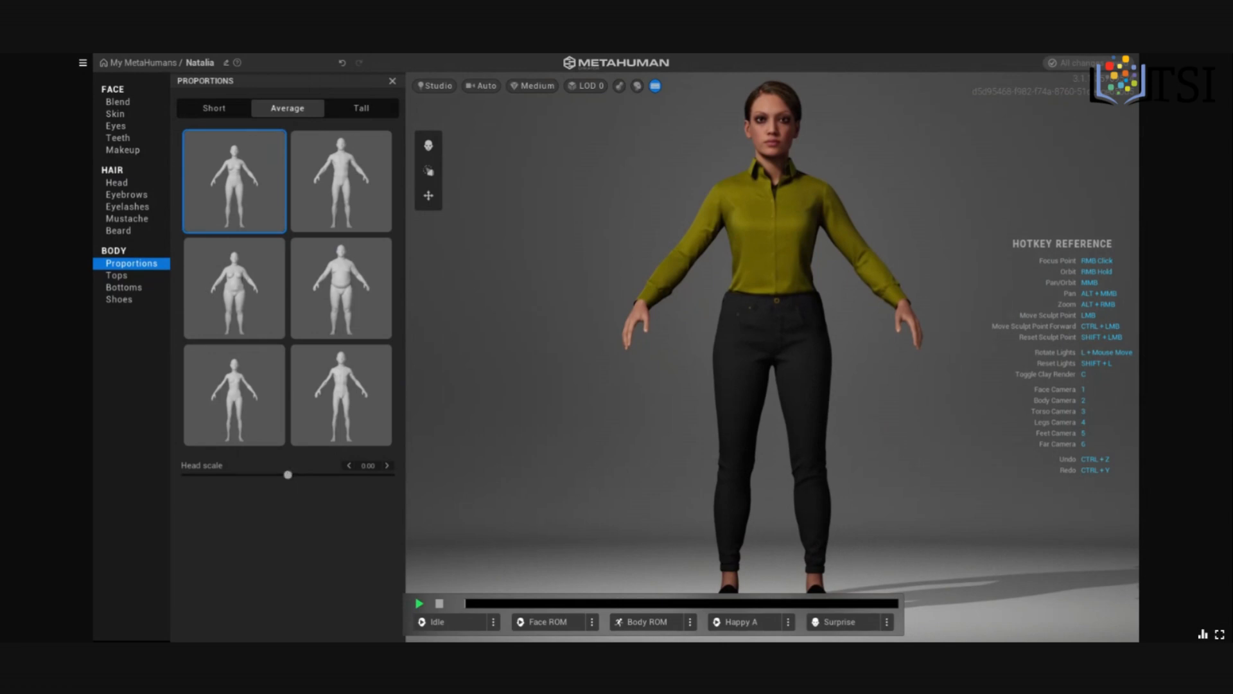
left_click(345, 392)
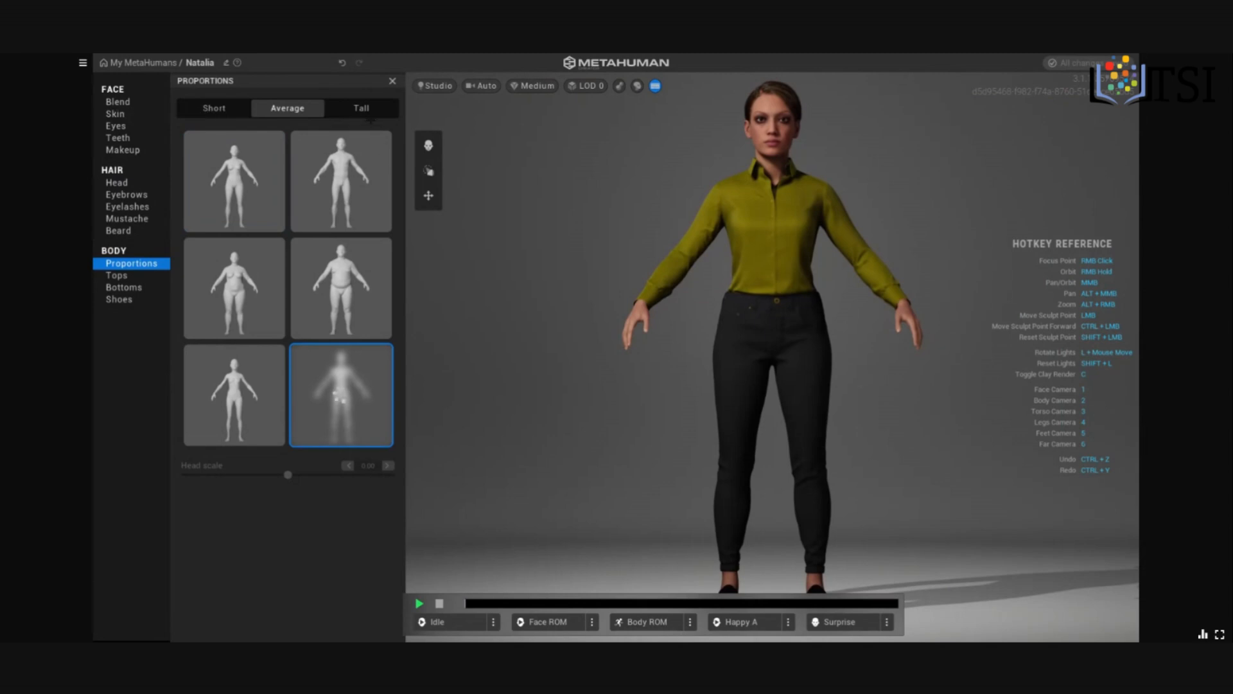
left_click(224, 415)
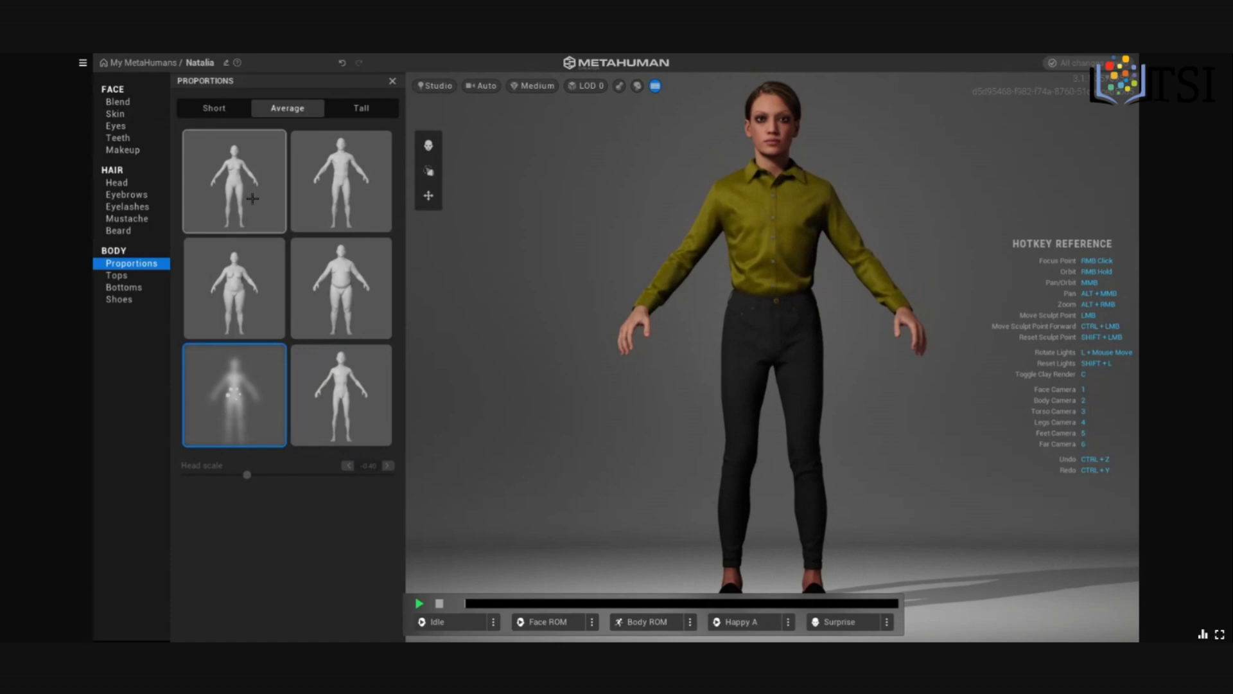
left_click(234, 181)
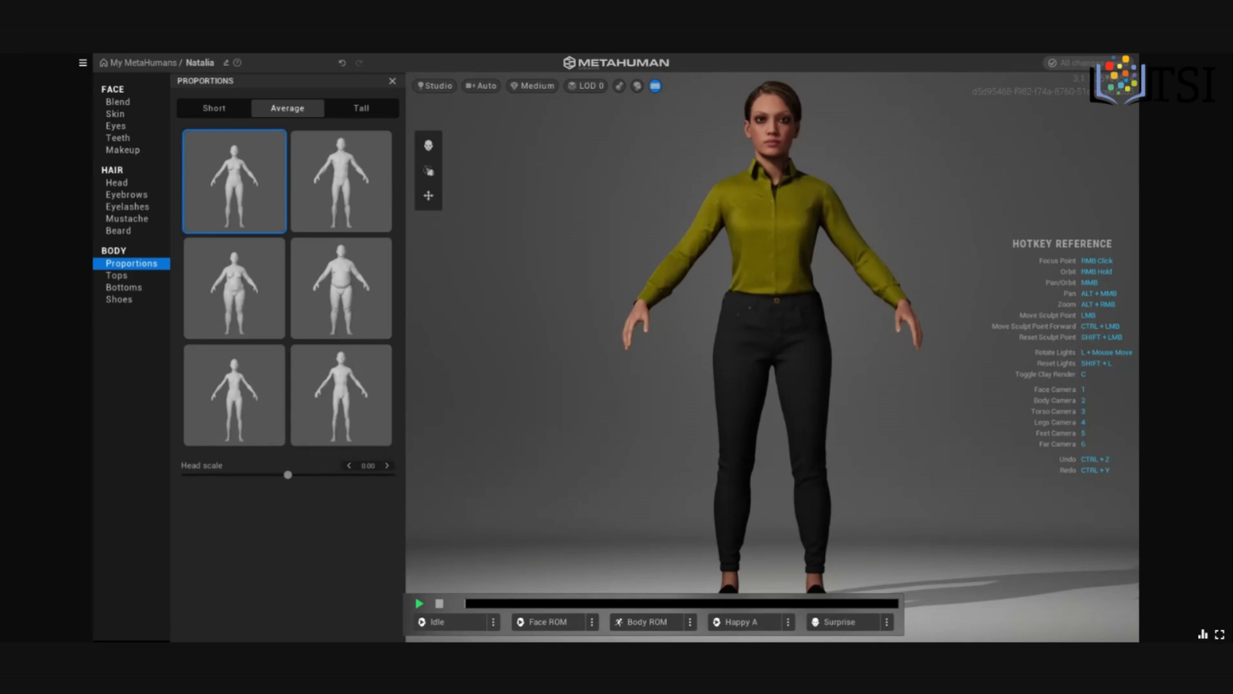
left_click(359, 108)
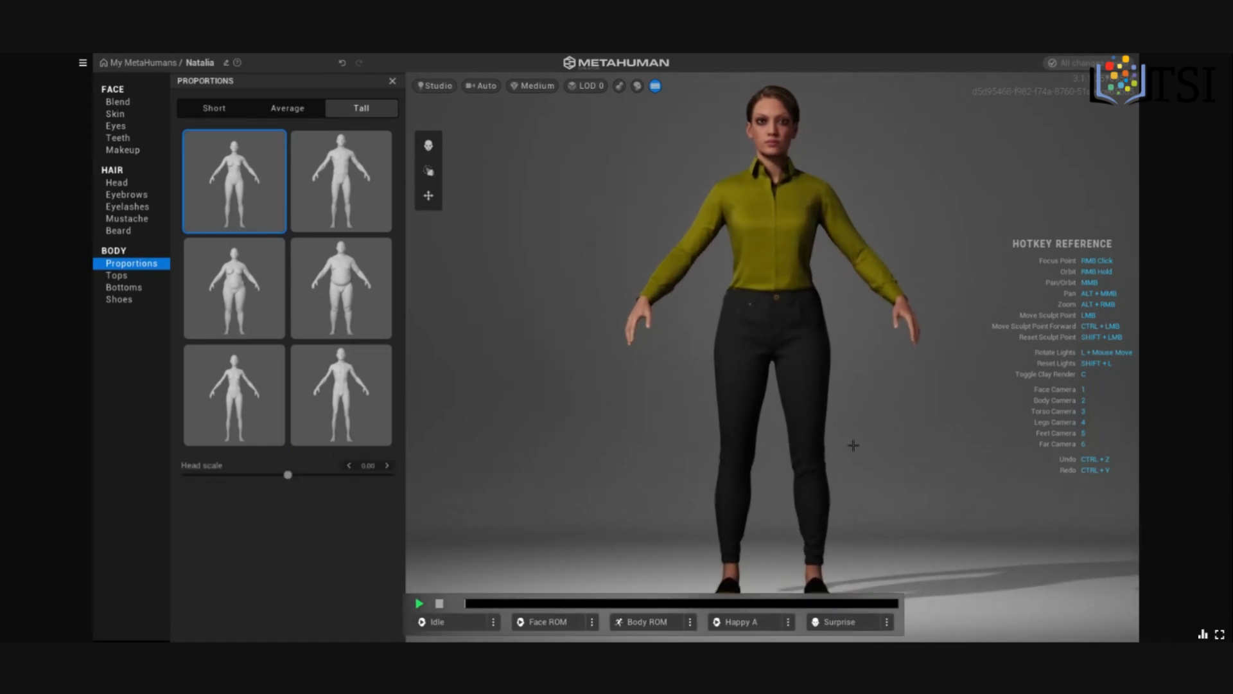
scroll(853, 445, "down", 3)
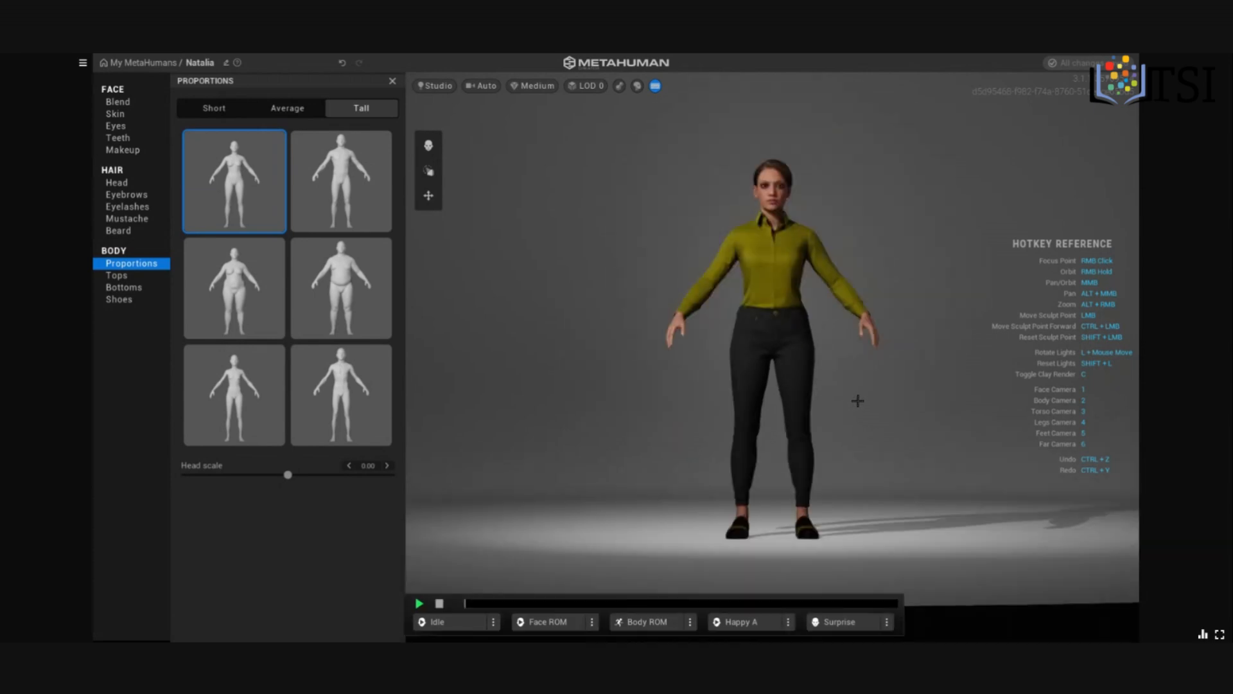
scroll(857, 401, "up", 2)
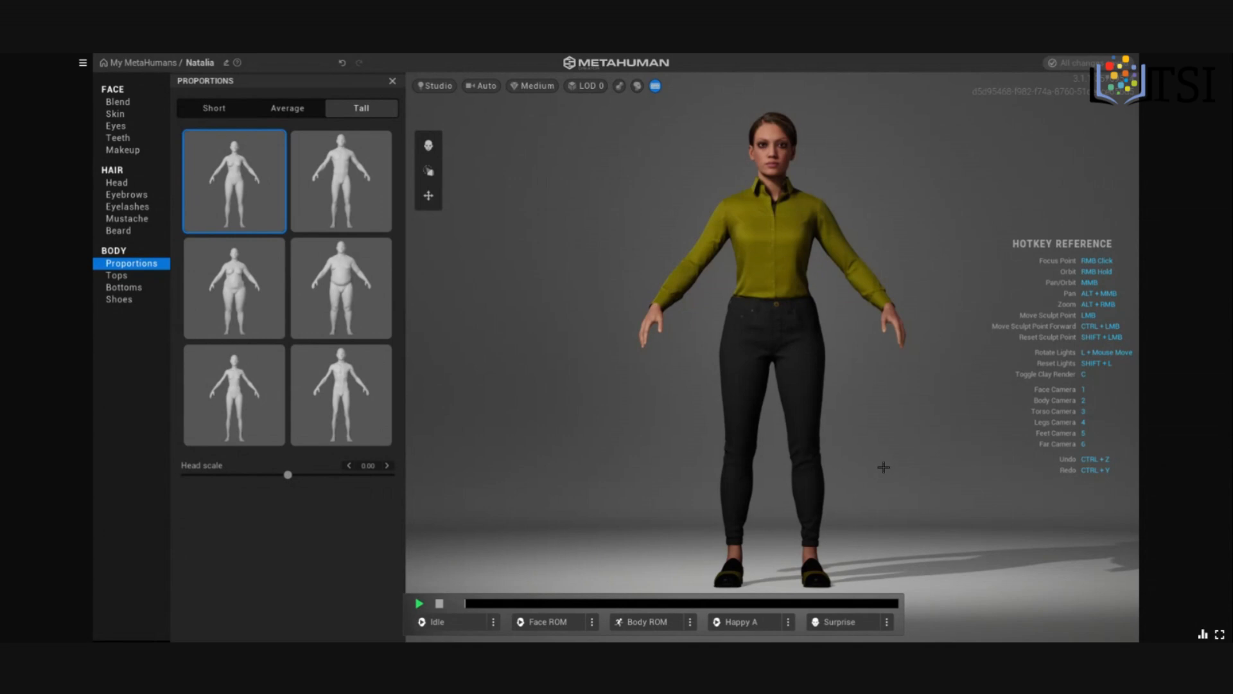
Leave Natalia's editor for the My MetaHumans gallery and bring up MetaHuman Creator in the browser
left_click(137, 62)
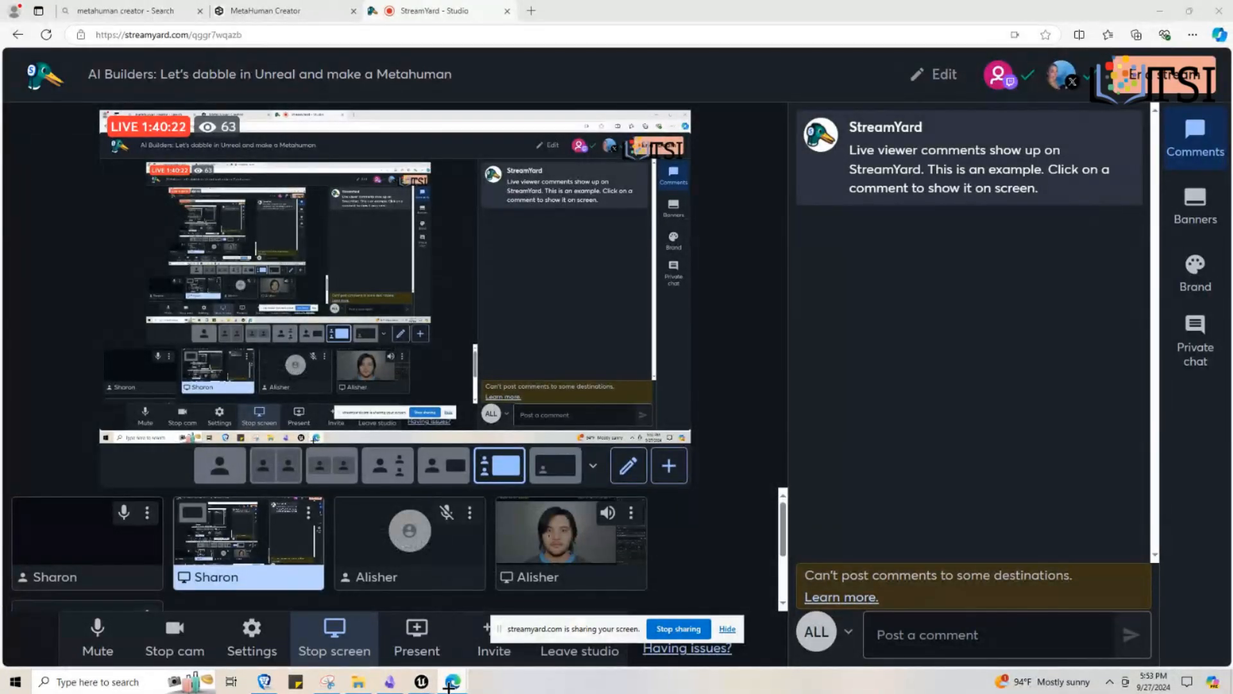
mouse_move(453, 682)
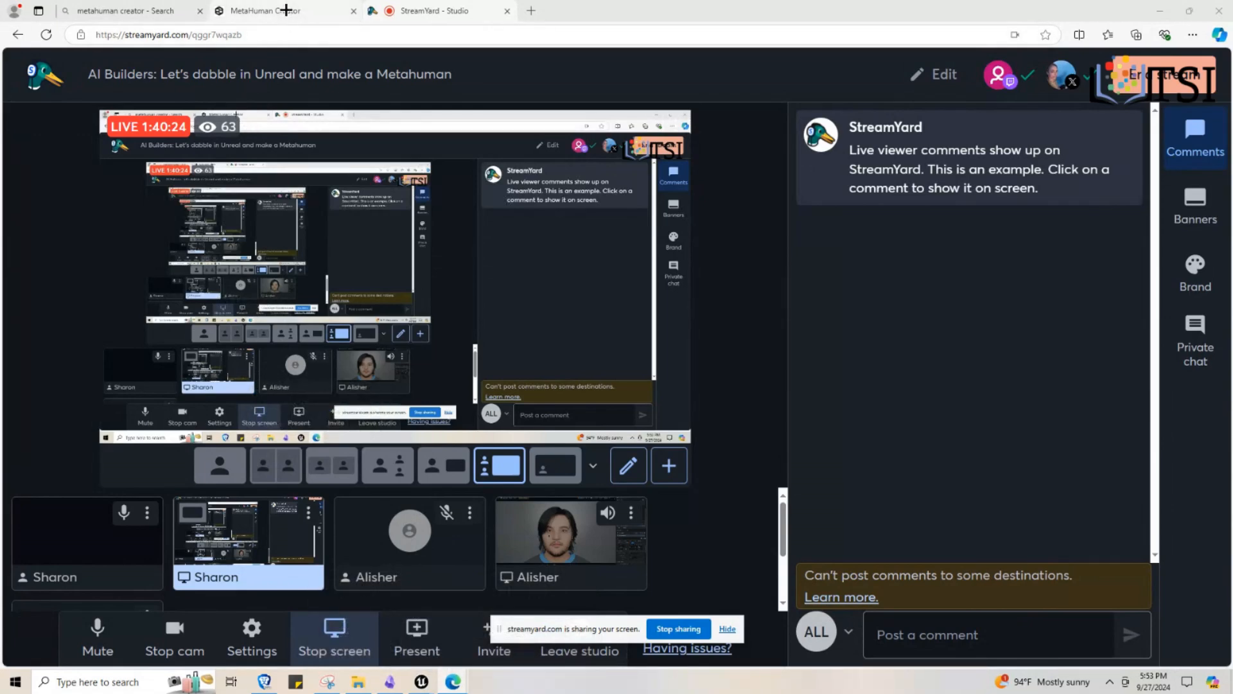
left_click(266, 11)
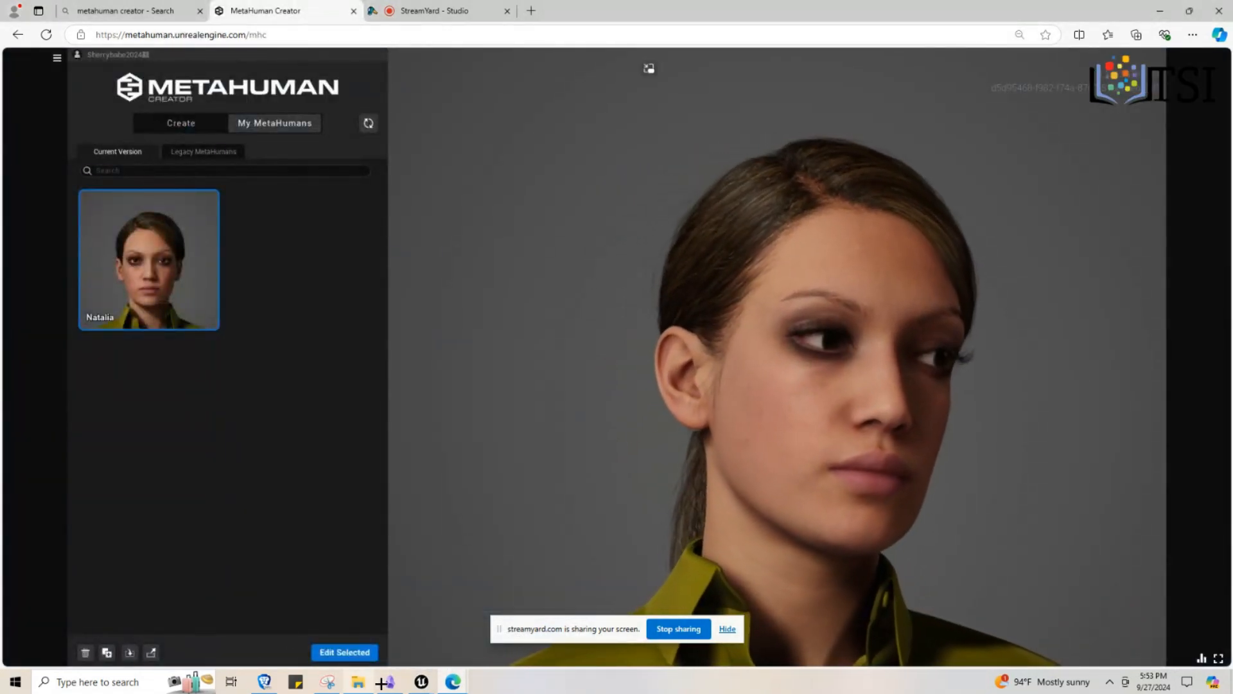
Switch to Quixel Bridge in Unreal Editor, view its account options and close the Bridge window
mouse_move(421, 682)
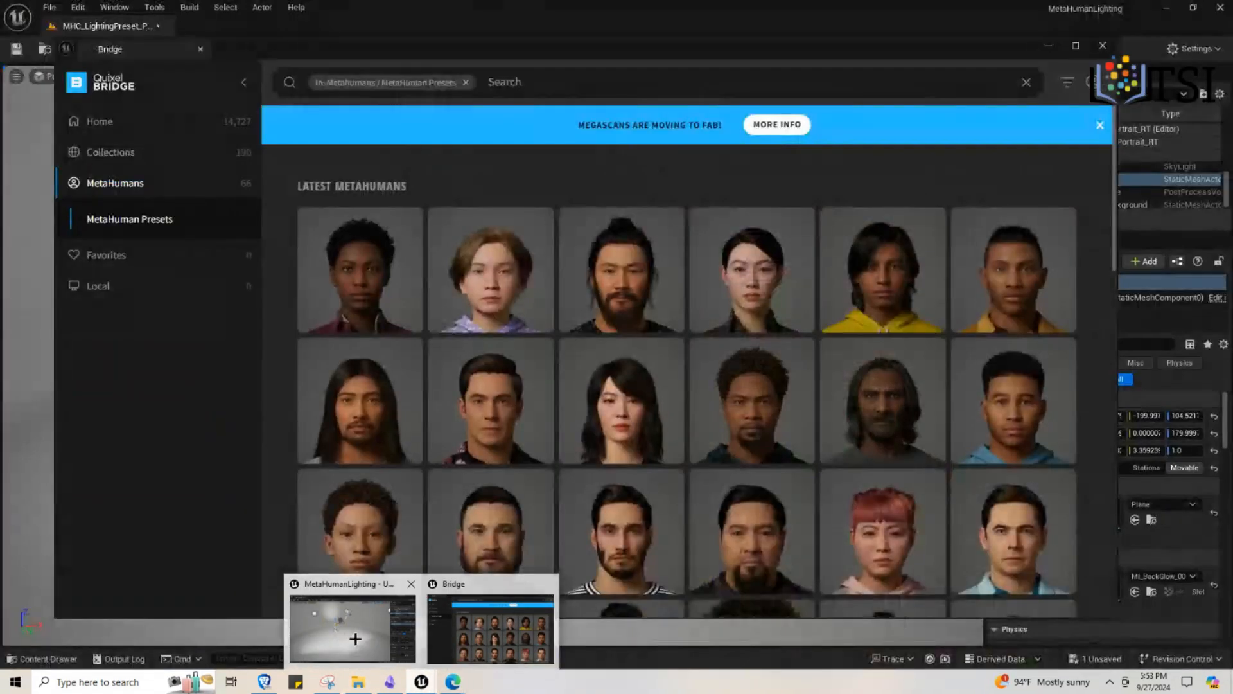
left_click(470, 627)
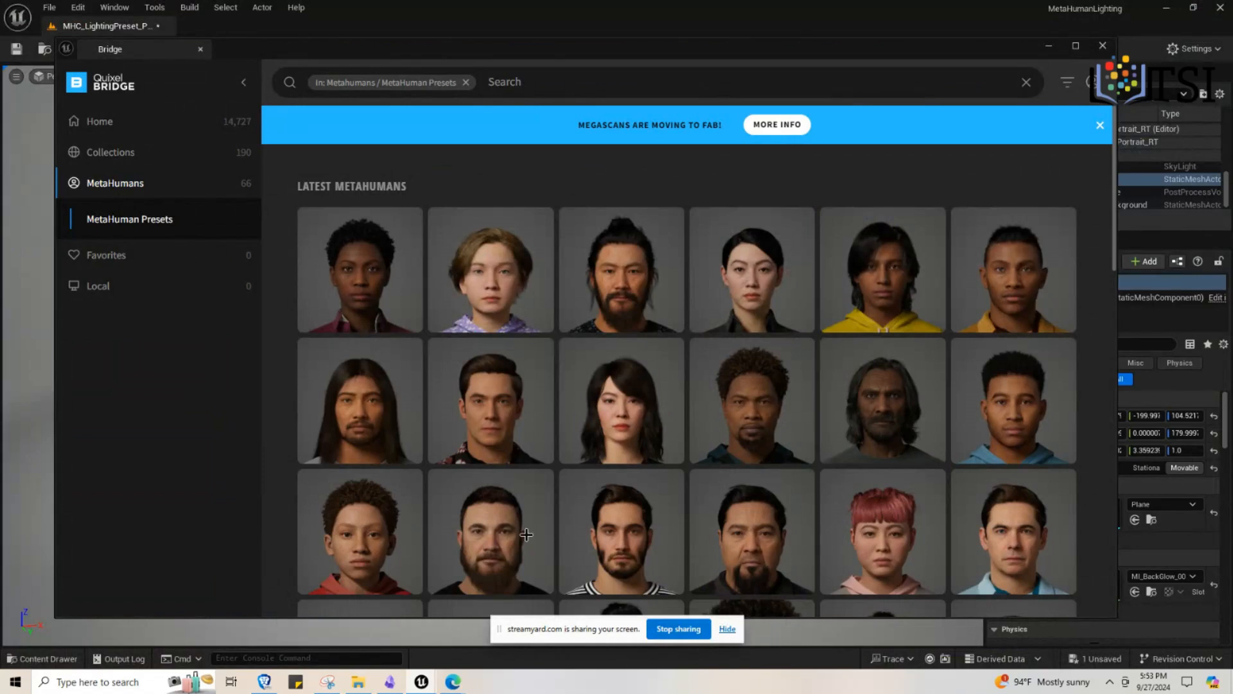
mouse_move(526, 534)
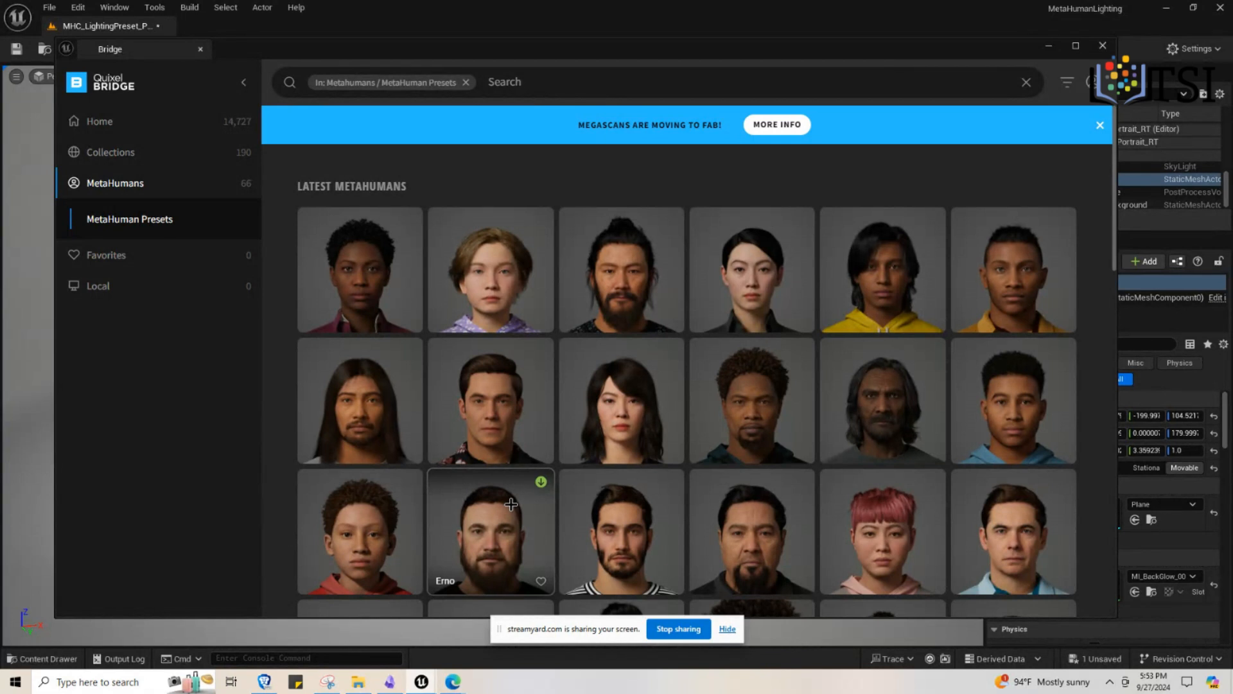
left_click(1093, 82)
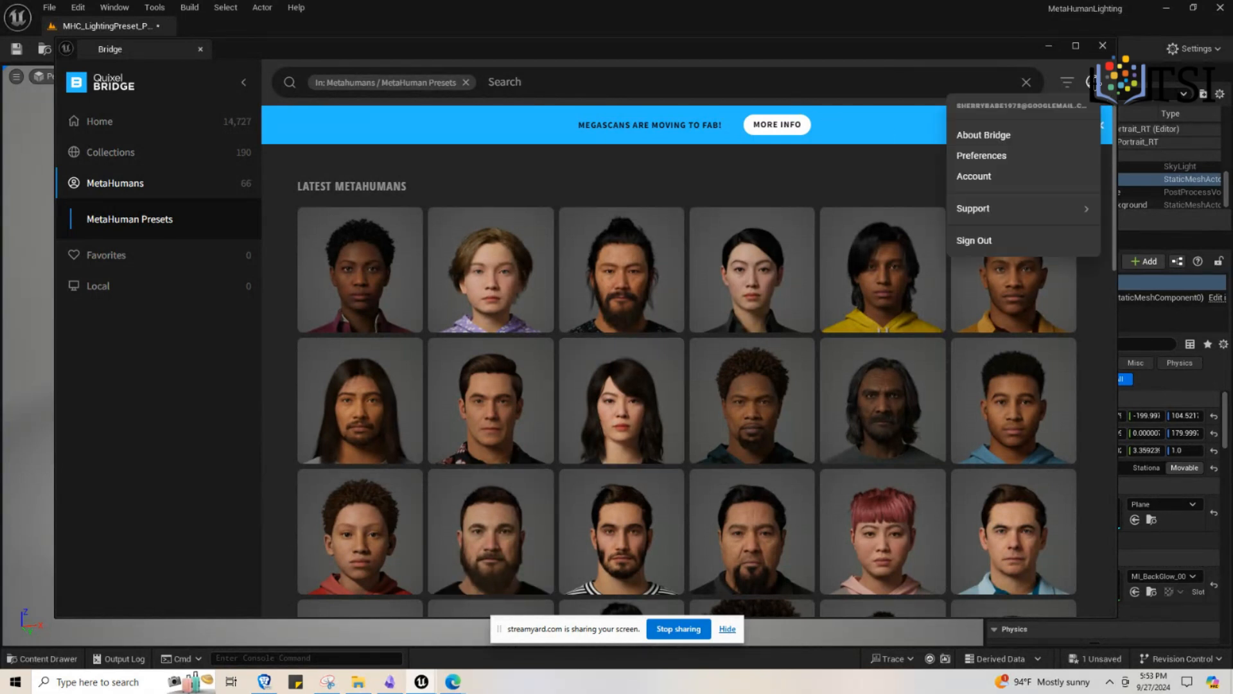
left_click(1102, 47)
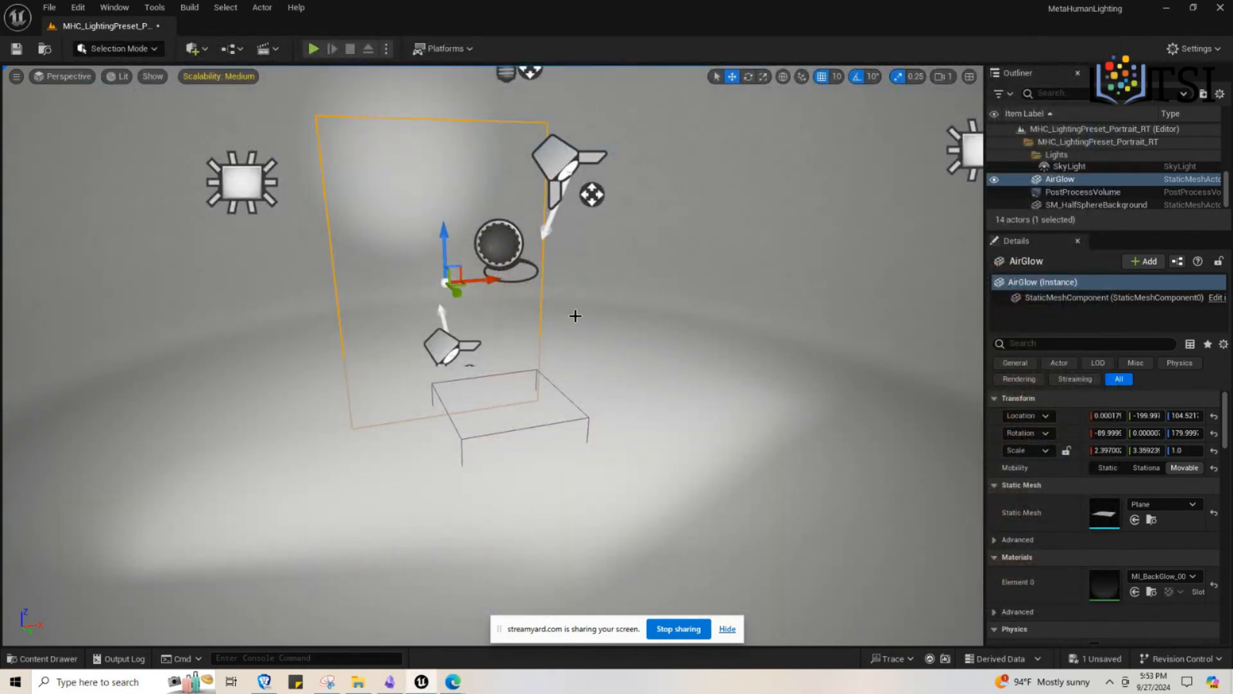
Reopen Quixel Bridge from Unreal Editor and dismiss the Megascans and Unreal Unlimited notices
left_click(104, 683)
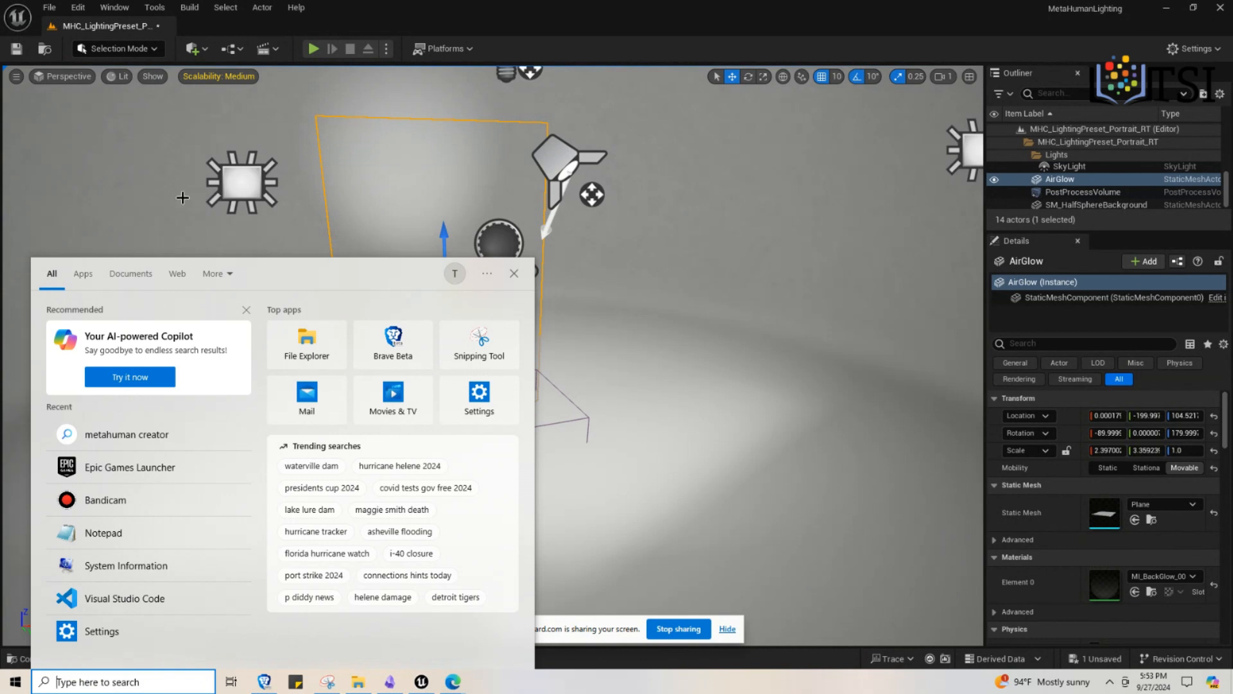
left_click(193, 48)
left_click(192, 48)
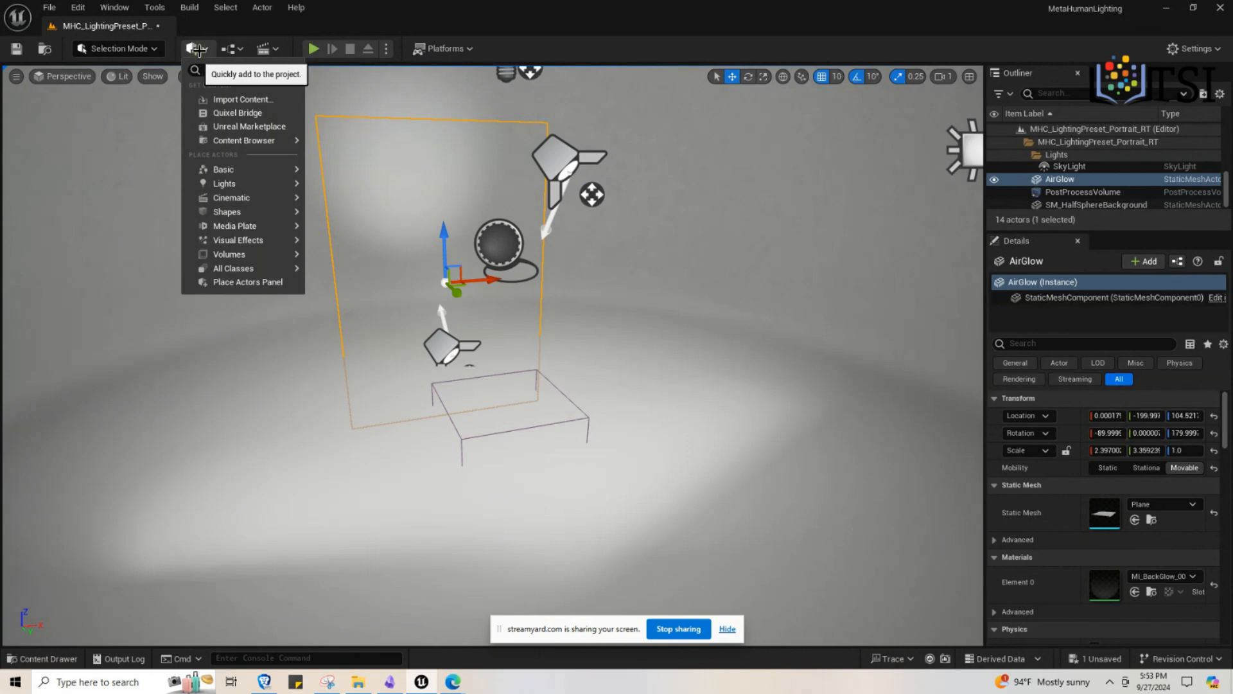
left_click(237, 113)
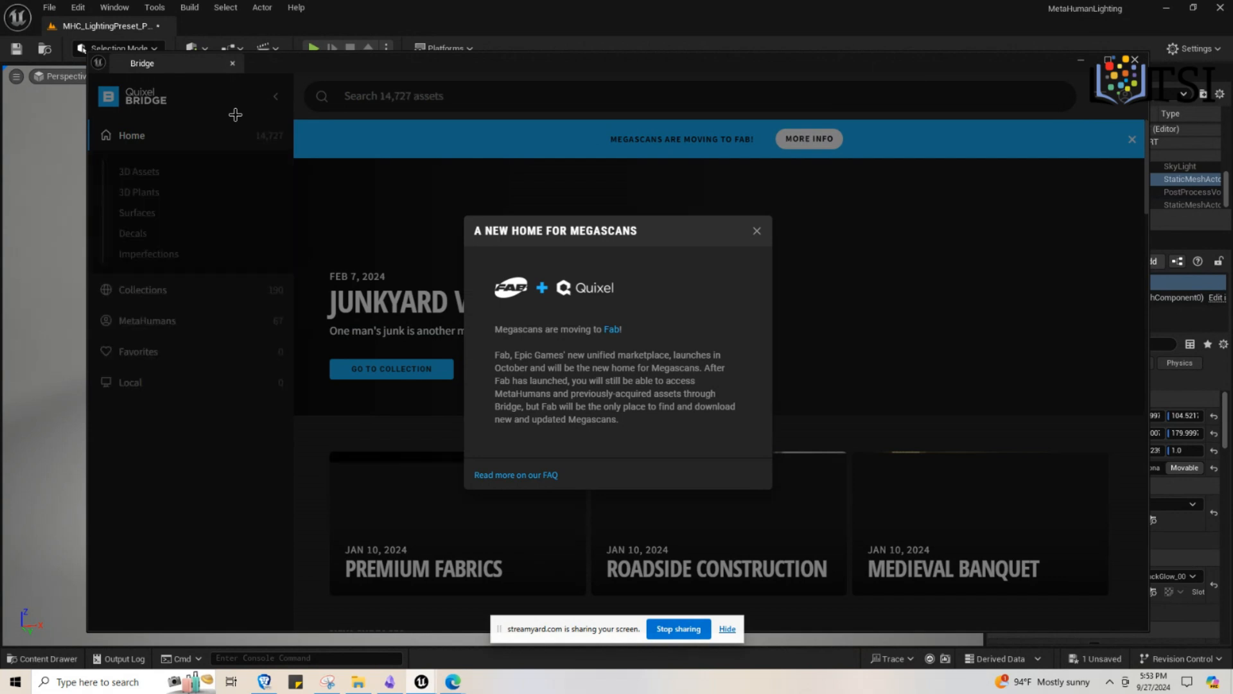
left_click(756, 231)
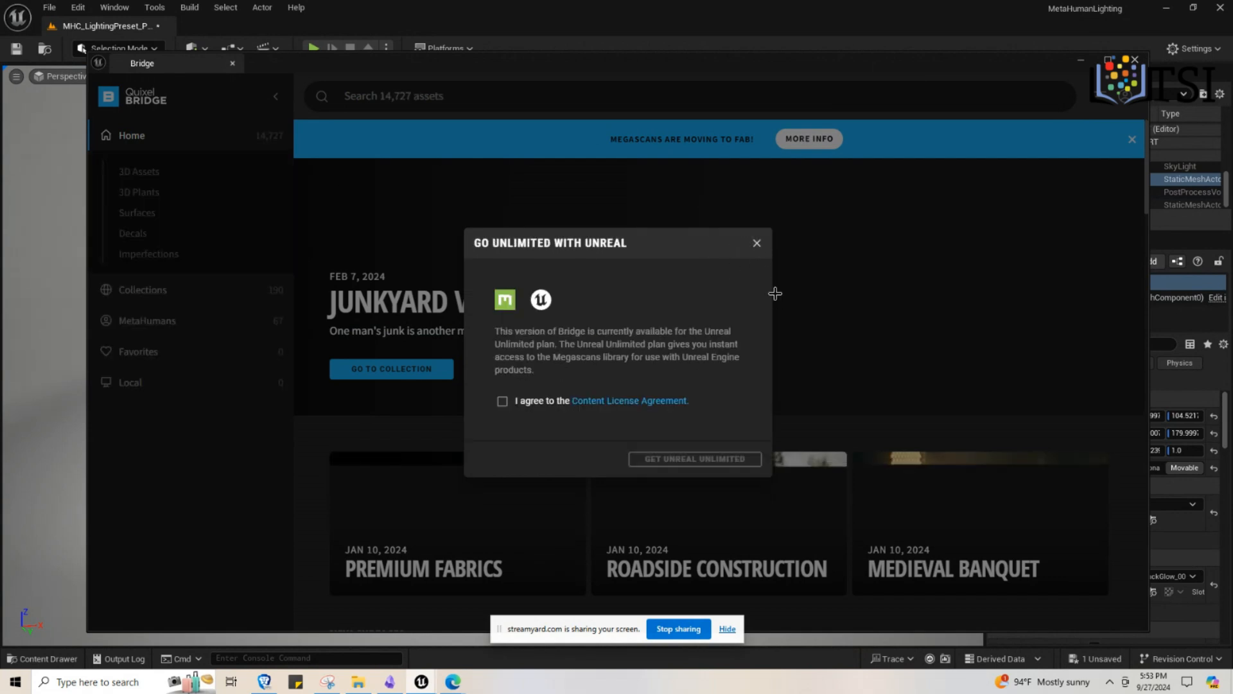
left_click(756, 242)
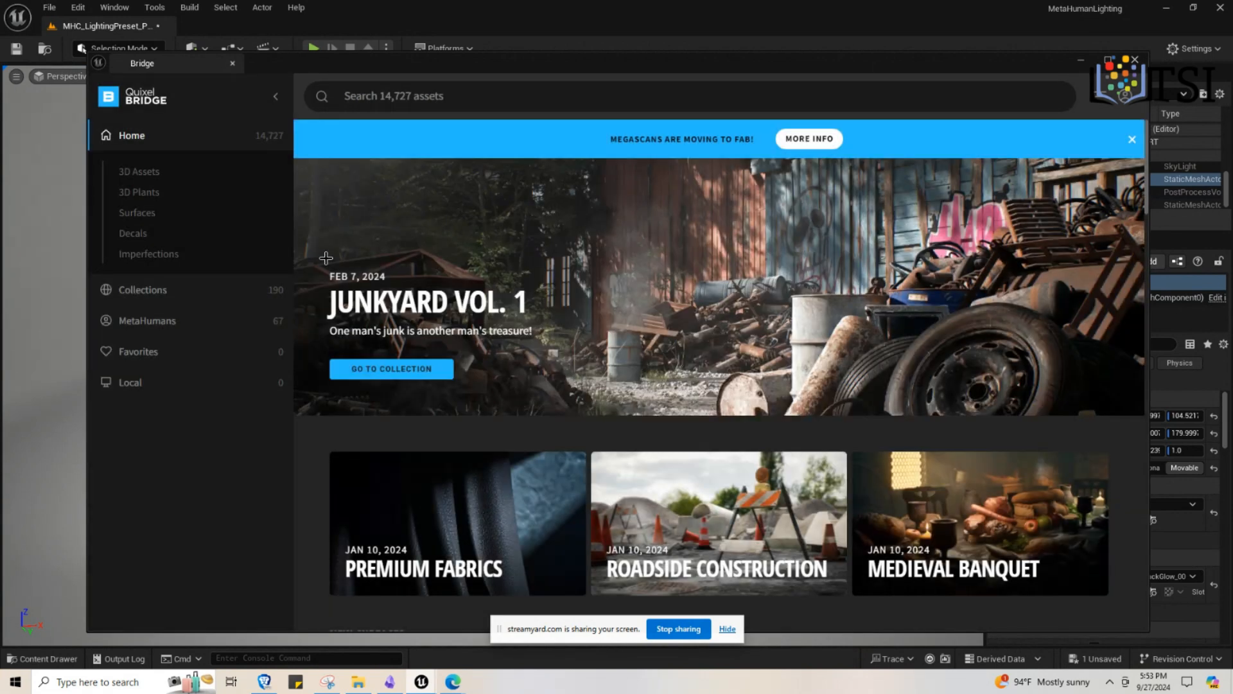
Find Natalia among the custom MetaHumans in Bridge and start downloading her at Medium Quality
left_click(165, 322)
left_click(159, 254)
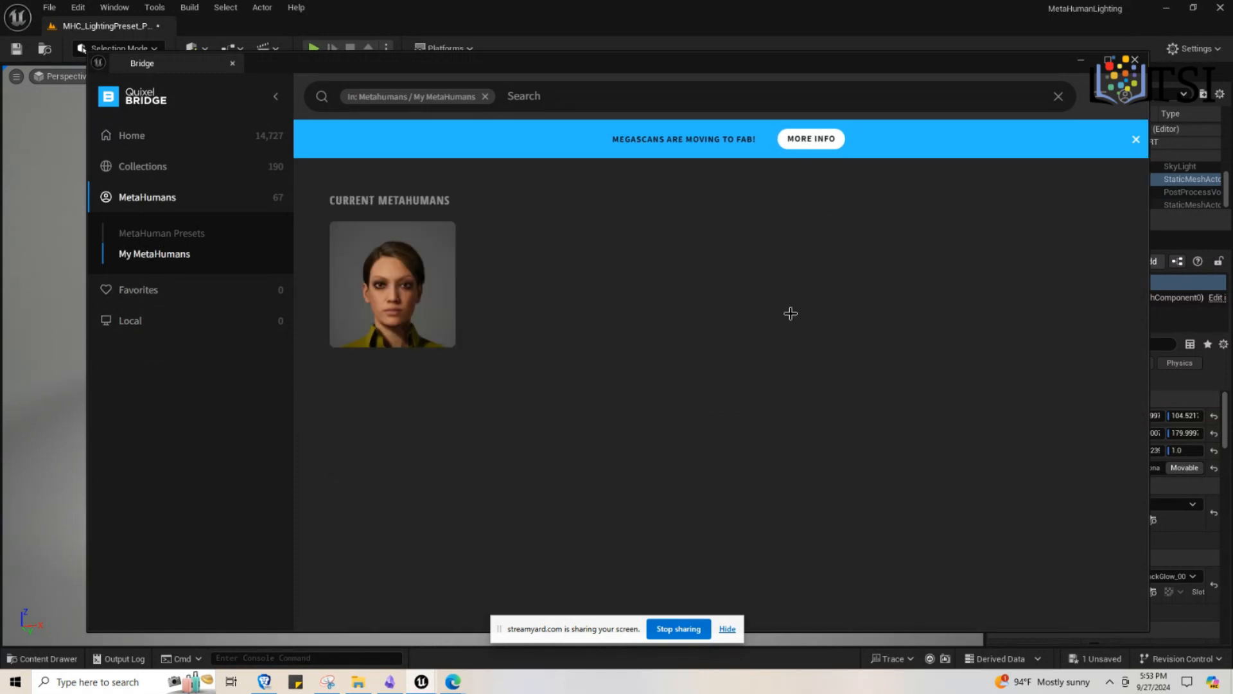
mouse_move(390, 280)
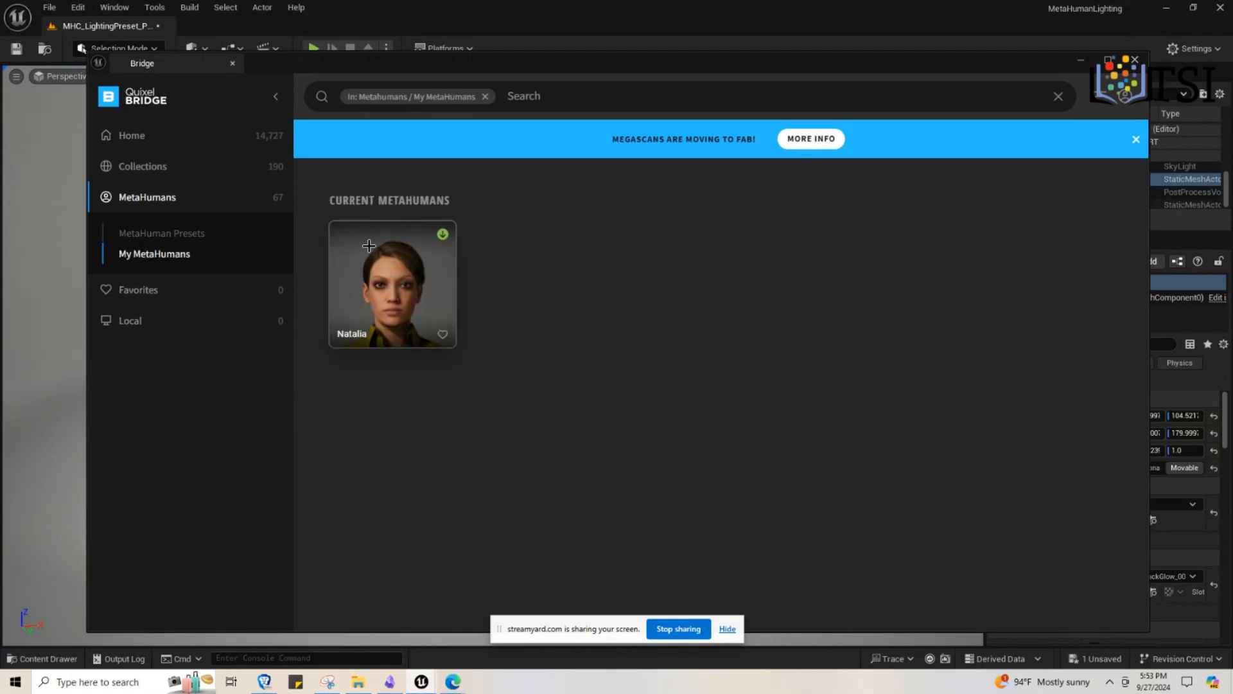
left_click(398, 287)
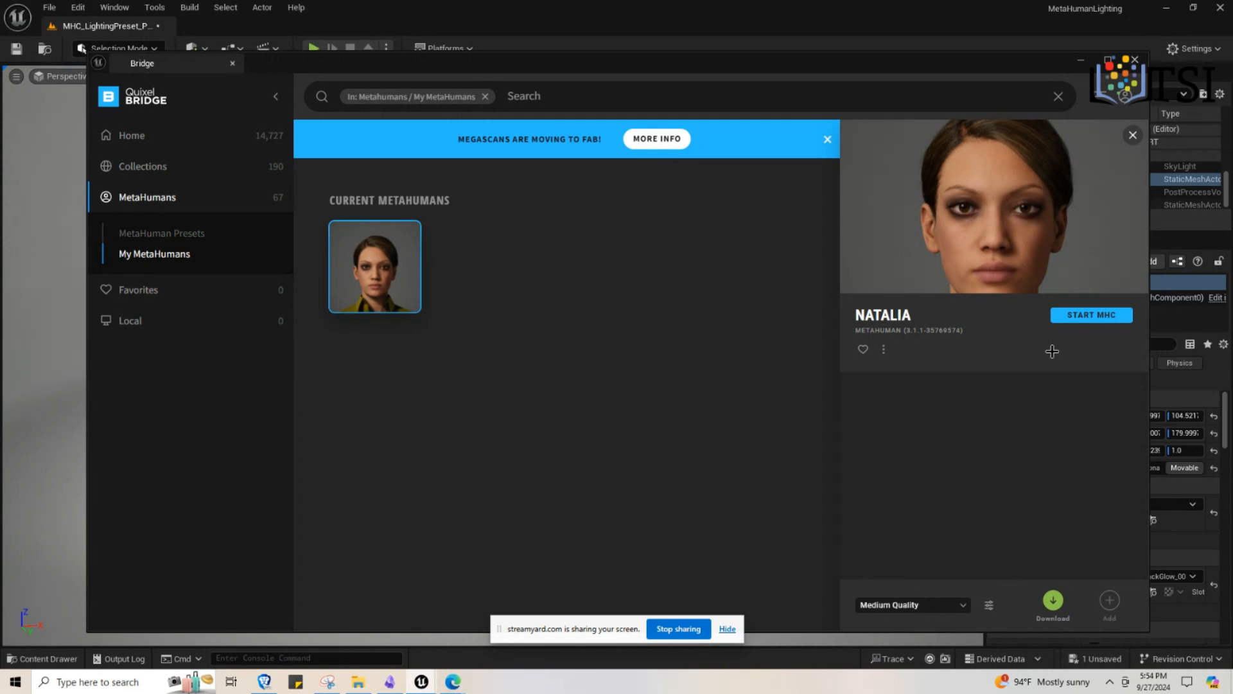
left_click(1052, 598)
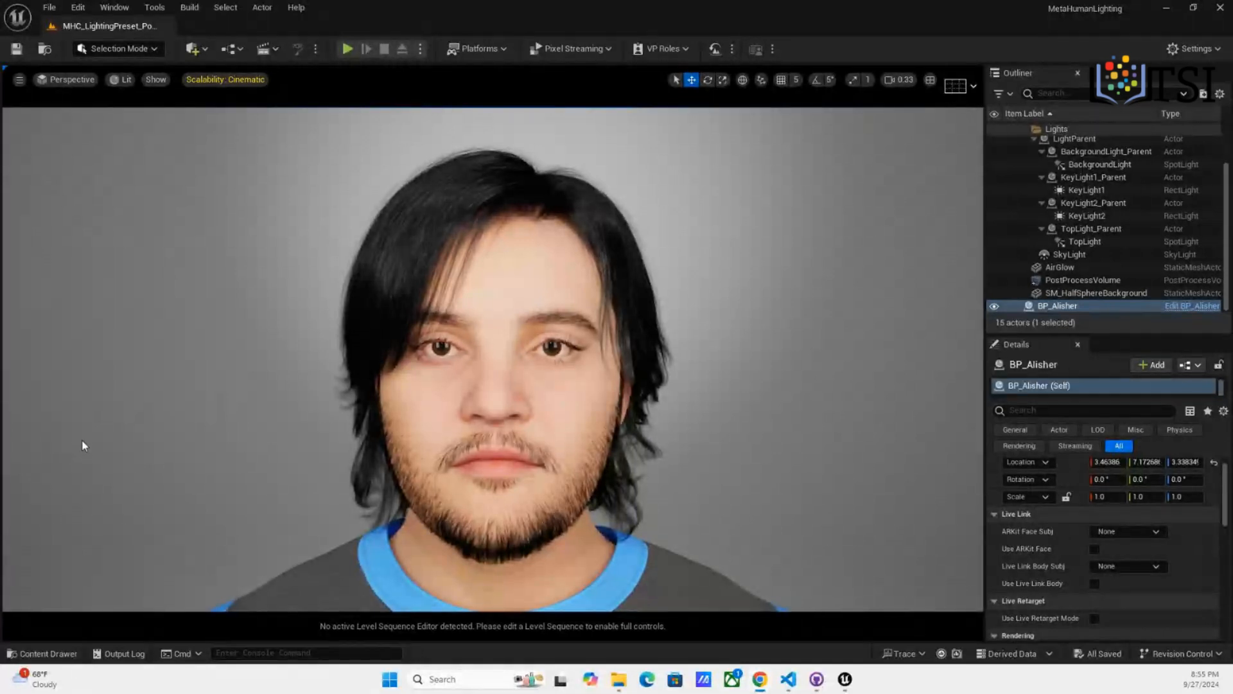
Browse the project's MetaHumans content folder and open the custom character's folder to view its assets
left_click(31, 654)
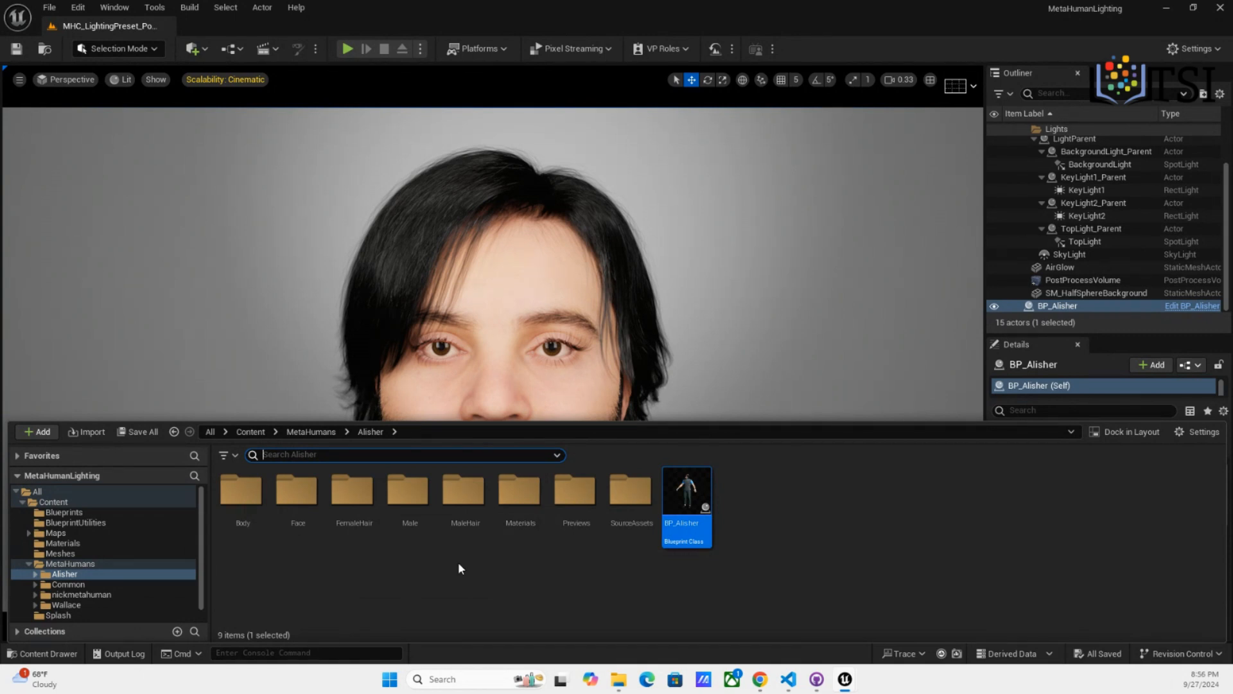
left_click(311, 432)
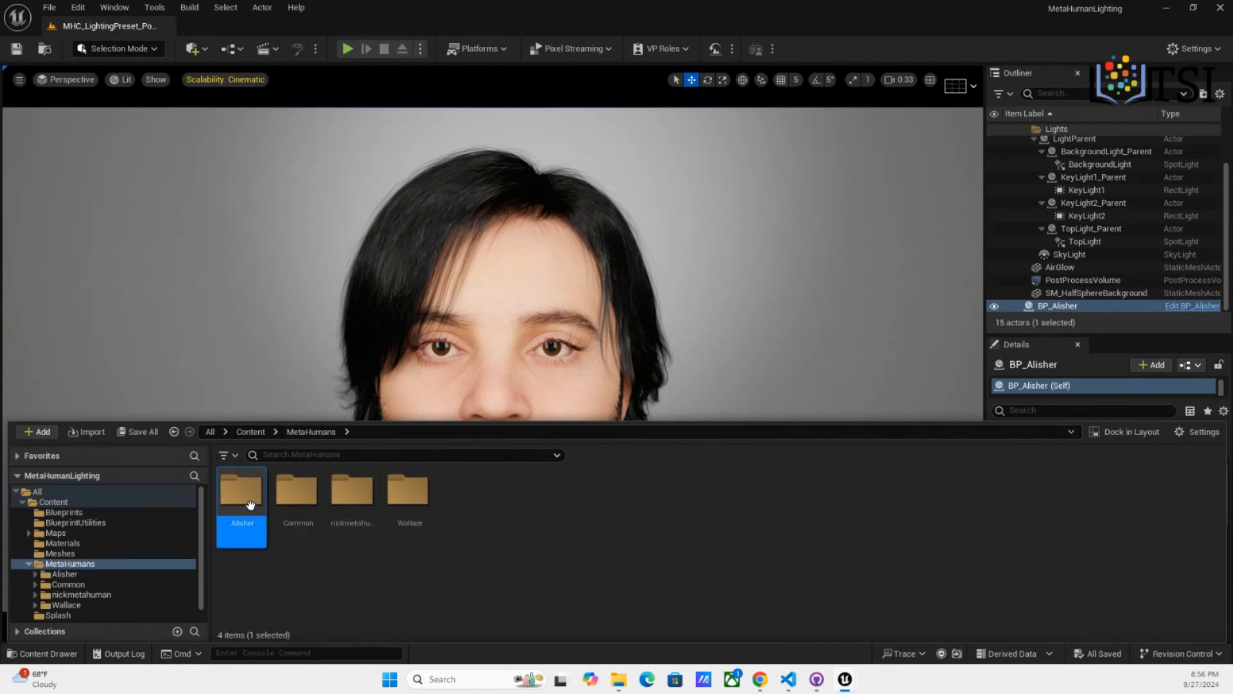
double_click(250, 505)
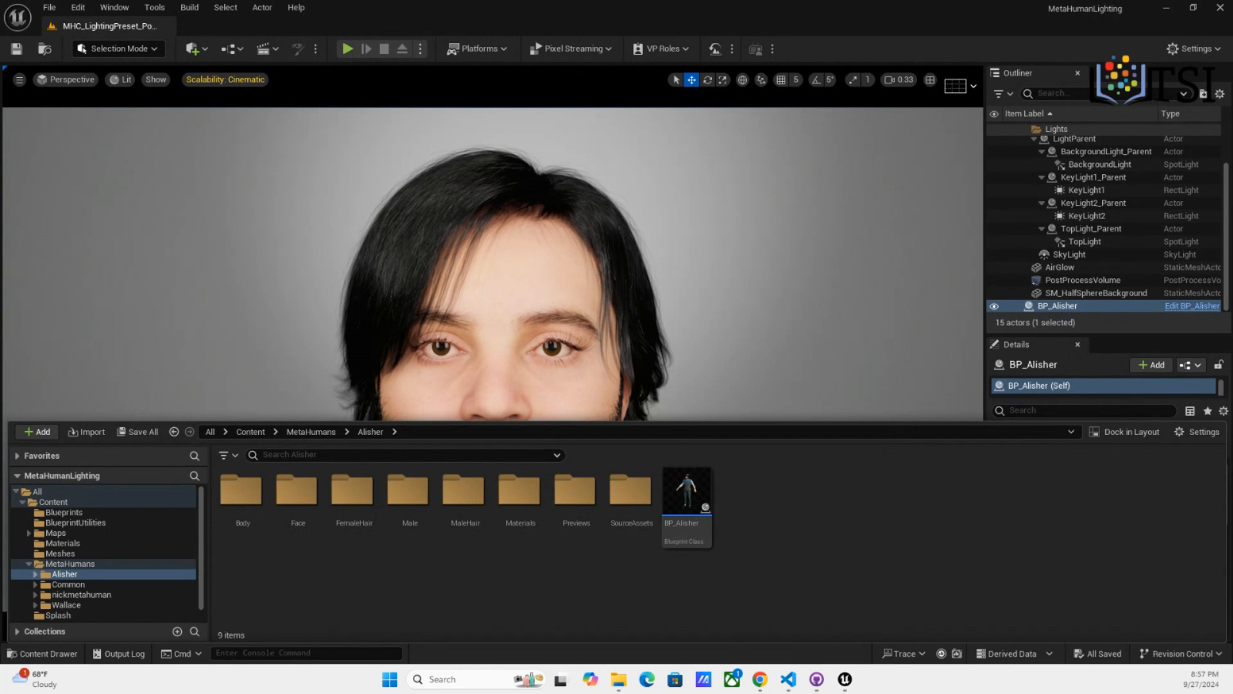
Switch to Windows Settings, examine the network and Wi-Fi connection properties, and return to Unreal Editor
key("super+i")
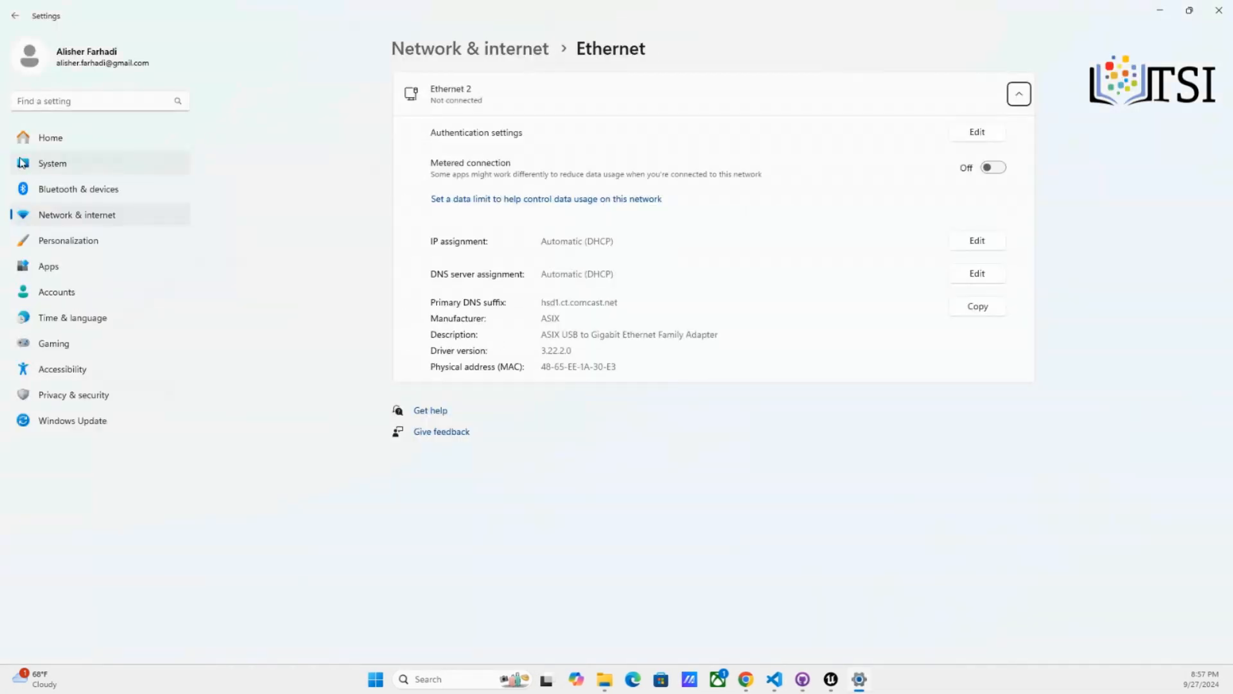
left_click(69, 218)
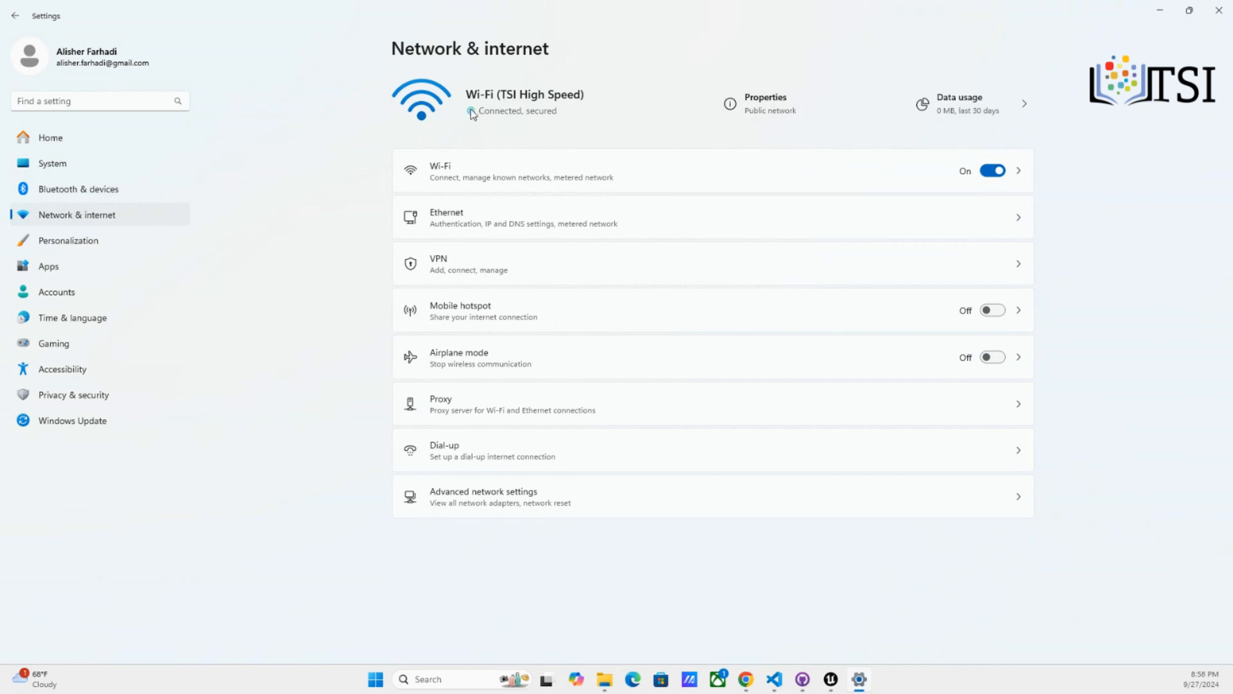
left_click(729, 105)
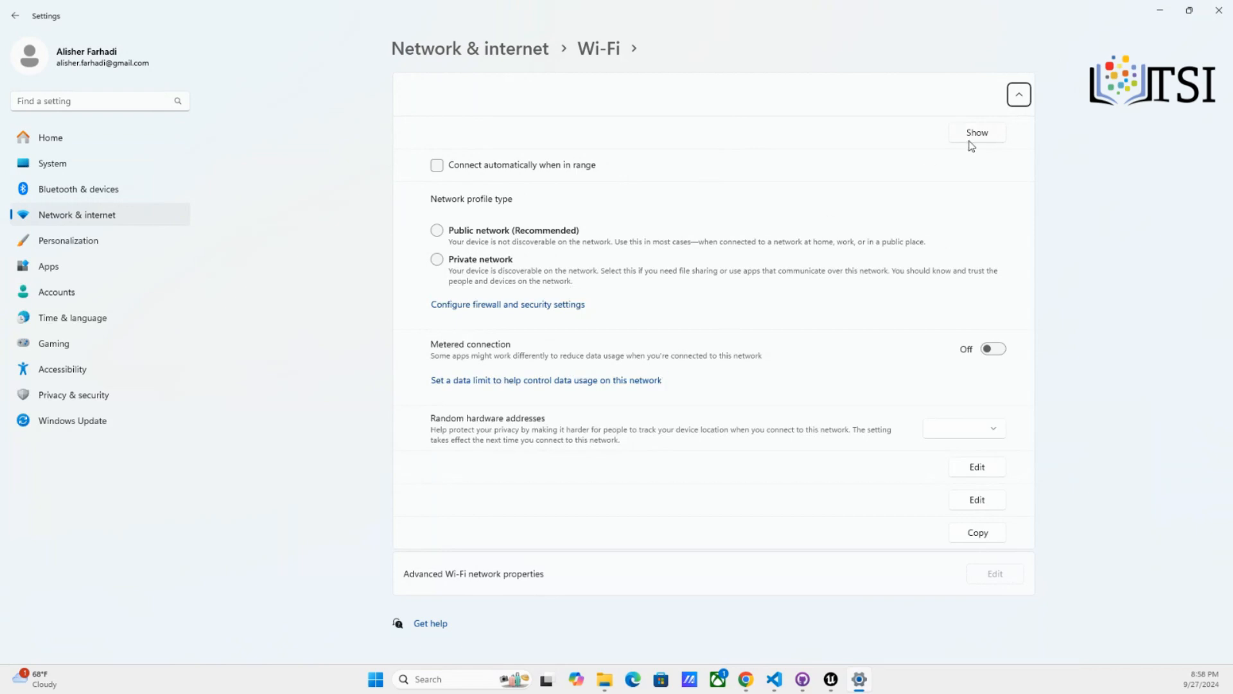
left_click(1021, 101)
left_click(78, 215)
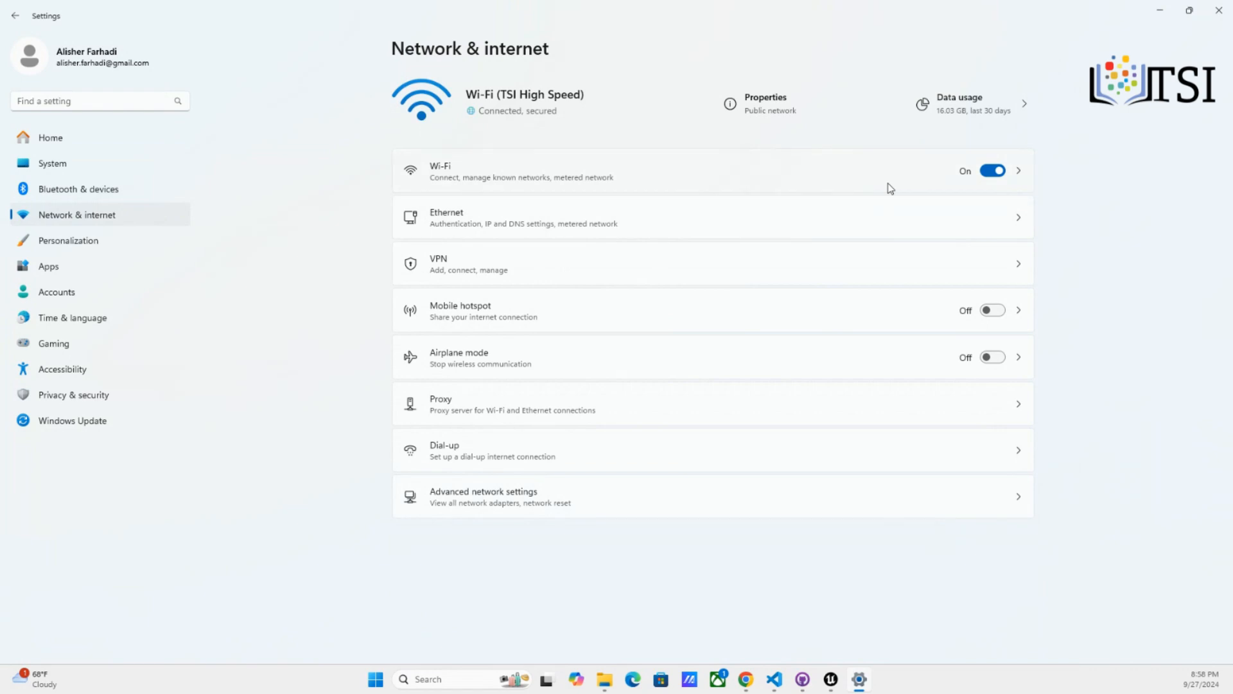
left_click(786, 186)
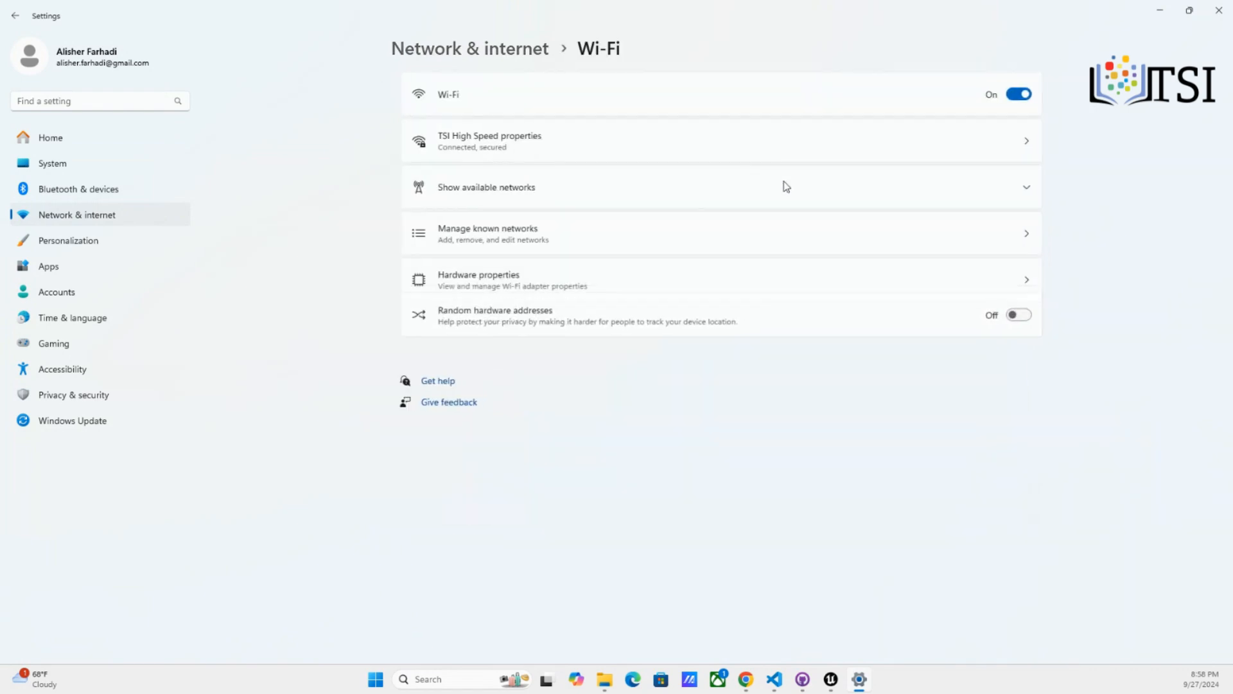
left_click(669, 146)
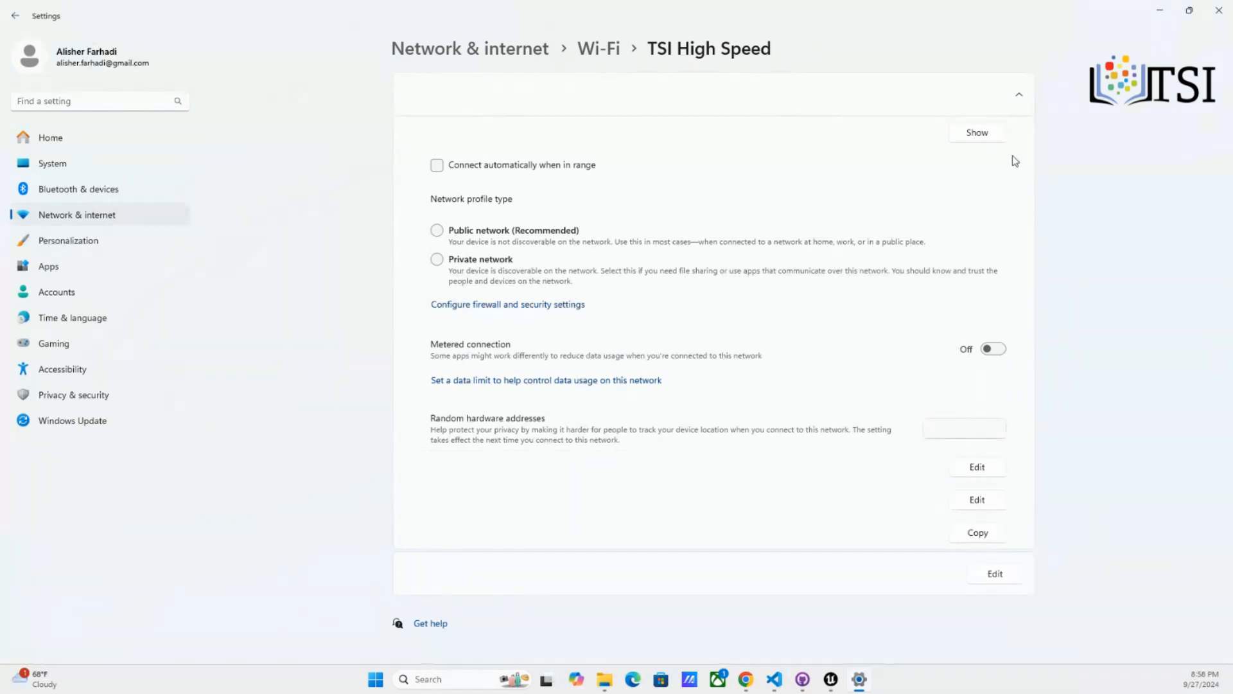
left_click(1221, 14)
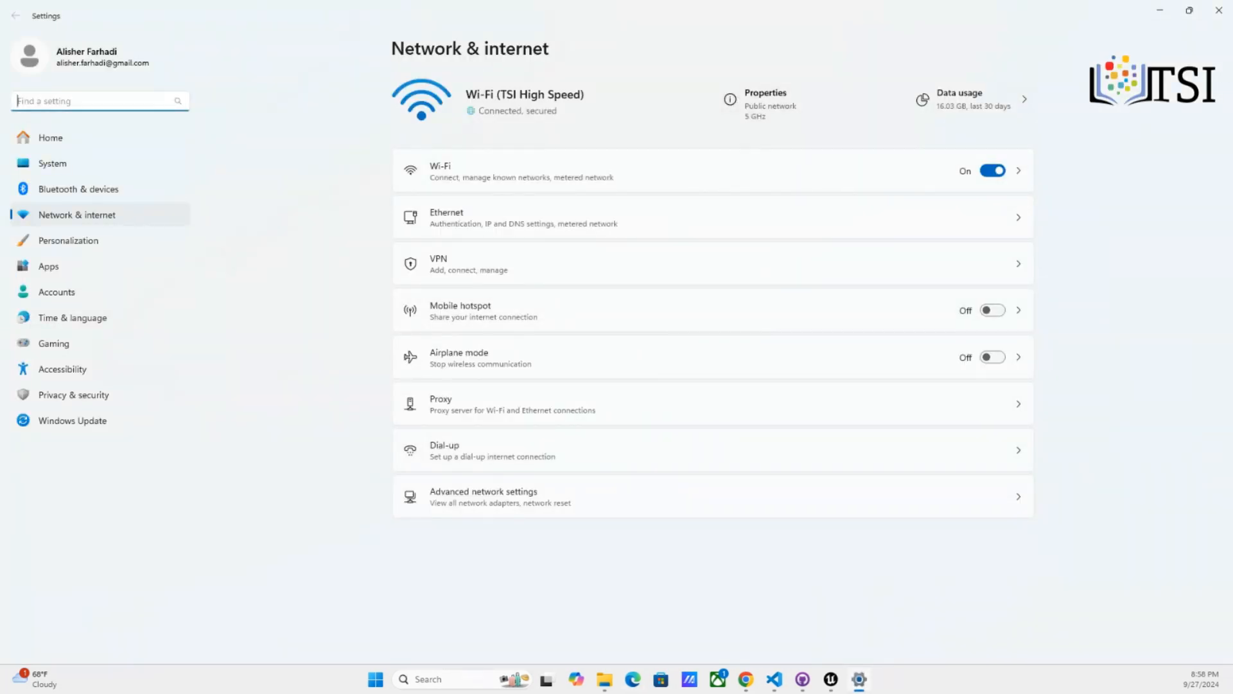
left_click(1160, 10)
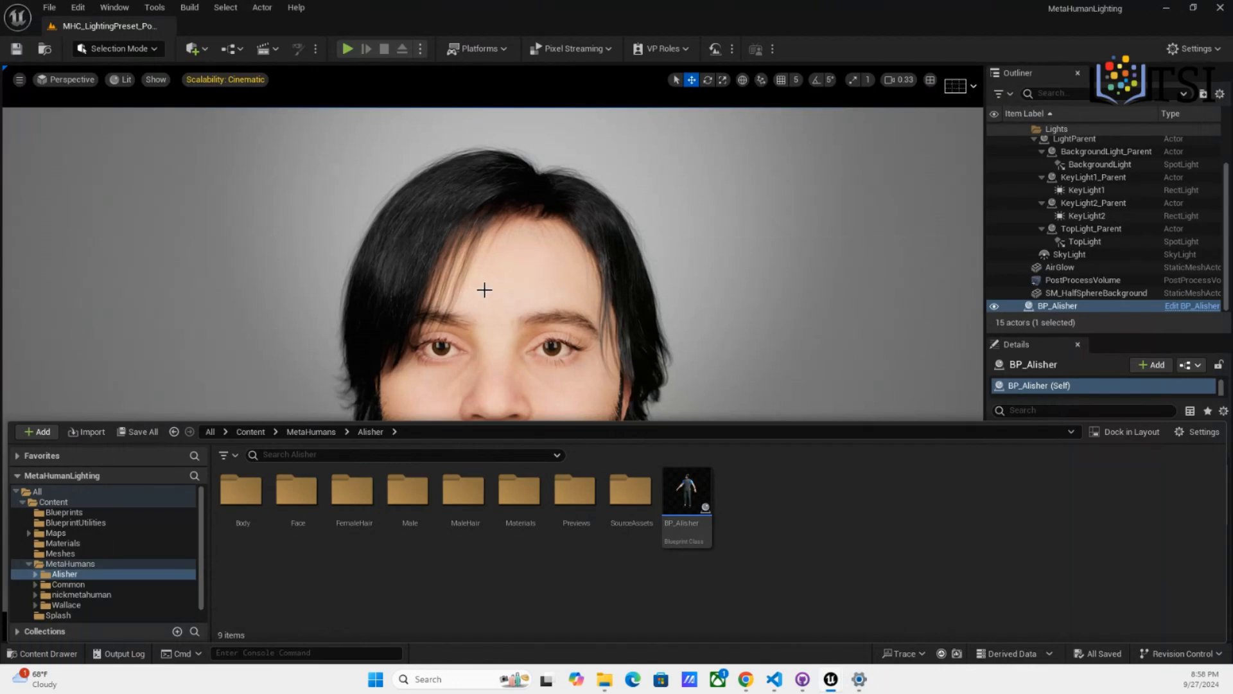
mouse_move(497, 293)
right_mouse_down()
mouse_move(512, 307)
mouse_move(495, 293)
right_mouse_up()
mouse_move(738, 401)
right_mouse_down()
mouse_move(704, 397)
mouse_move(746, 398)
right_mouse_up()
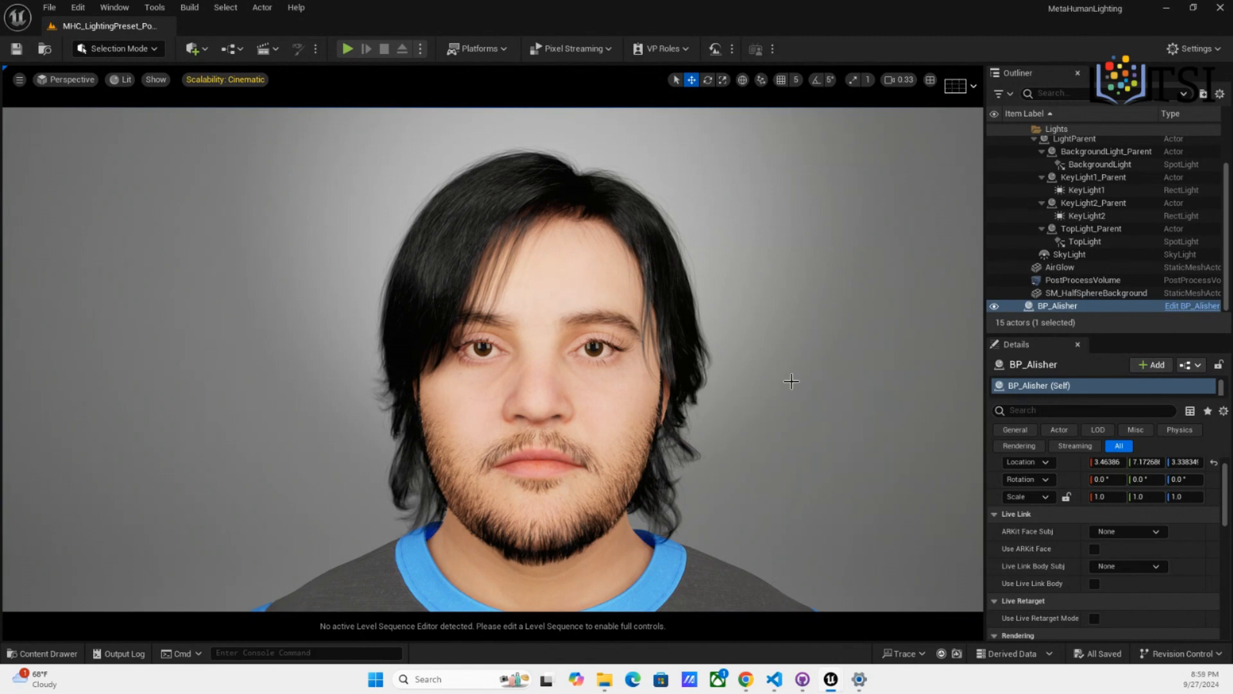
mouse_move(786, 396)
left_mouse_down()
mouse_move(782, 430)
mouse_move(791, 391)
mouse_move(780, 359)
mouse_move(780, 407)
mouse_move(785, 375)
left_mouse_up()
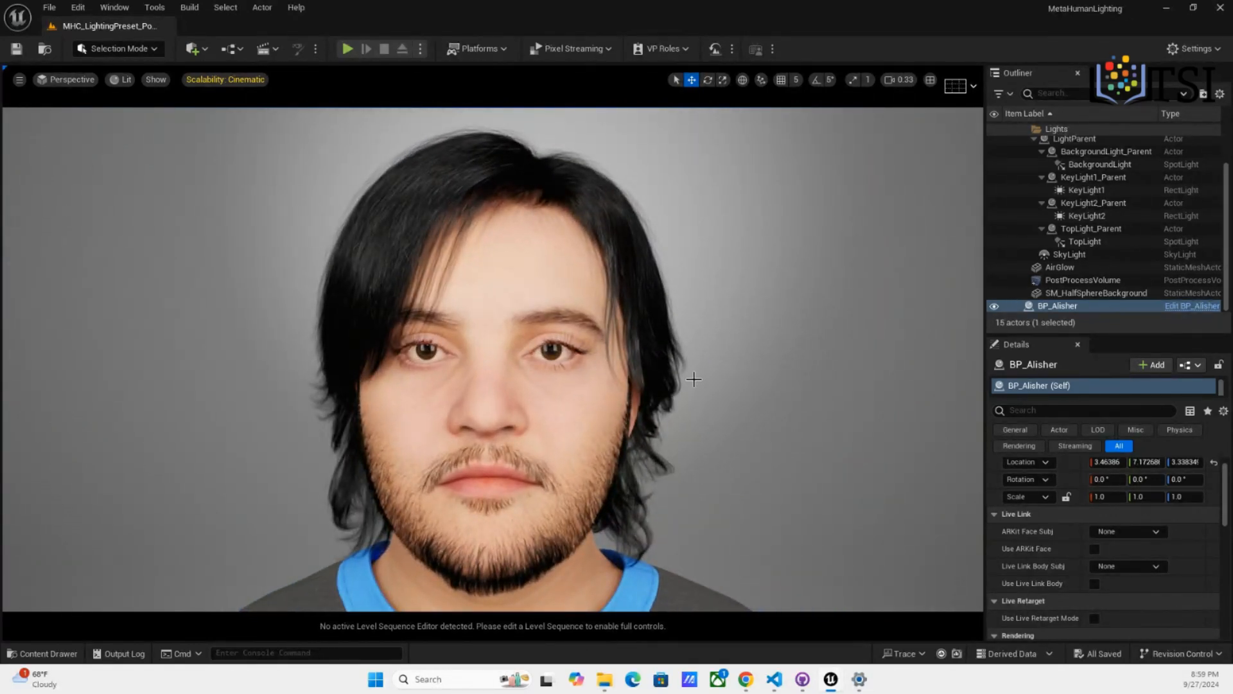
mouse_move(515, 430)
middle_mouse_down()
mouse_move(514, 409)
mouse_move(514, 458)
mouse_move(514, 416)
mouse_move(518, 454)
mouse_move(518, 424)
mouse_move(512, 433)
middle_mouse_up()
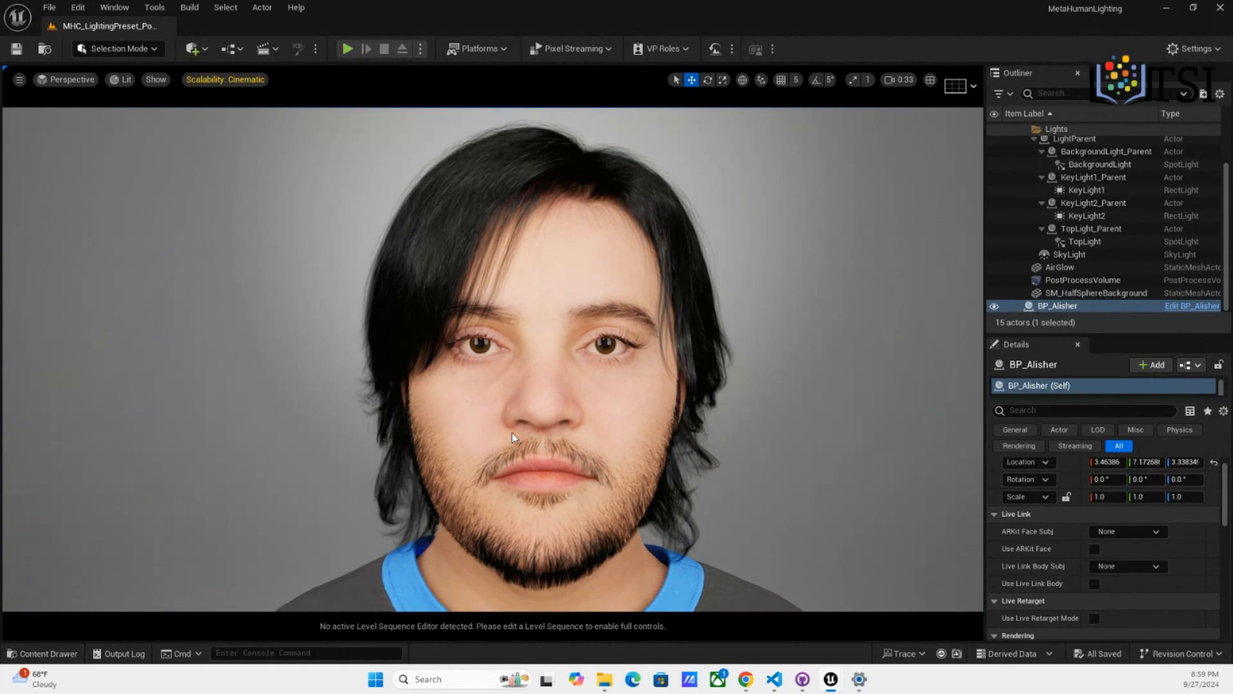
mouse_move(539, 425)
right_mouse_down()
mouse_move(550, 426)
mouse_move(537, 424)
right_mouse_up()
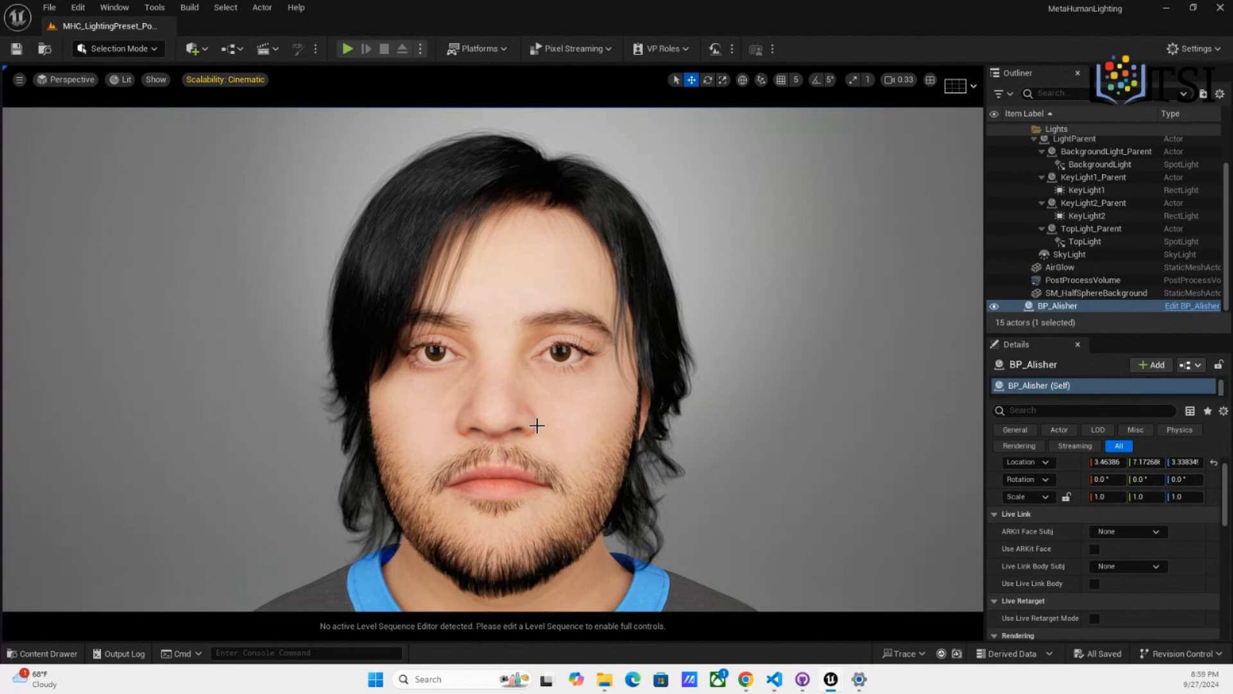
left_click_drag(558, 425, 567, 429)
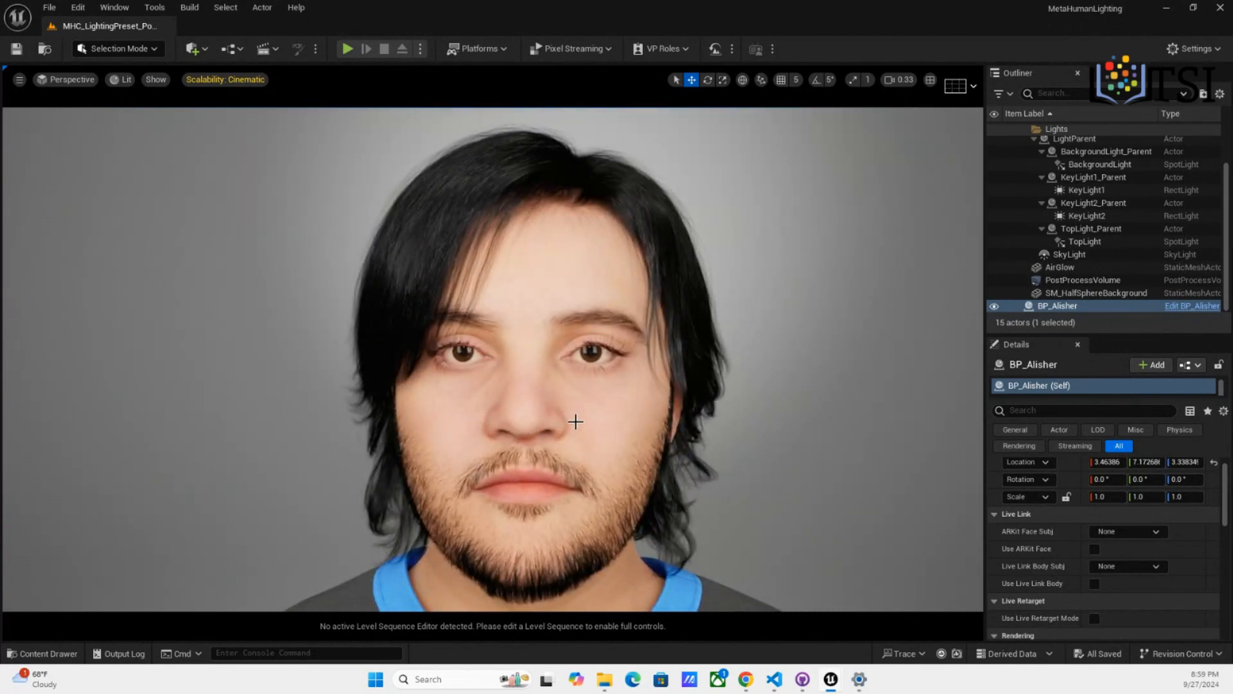
mouse_move(609, 420)
right_mouse_down()
mouse_move(639, 441)
mouse_move(650, 413)
mouse_move(615, 411)
mouse_move(615, 465)
mouse_move(616, 376)
mouse_move(610, 467)
mouse_move(615, 442)
mouse_move(561, 427)
mouse_move(631, 440)
mouse_move(647, 429)
mouse_move(611, 417)
mouse_move(610, 479)
mouse_move(609, 422)
right_mouse_up()
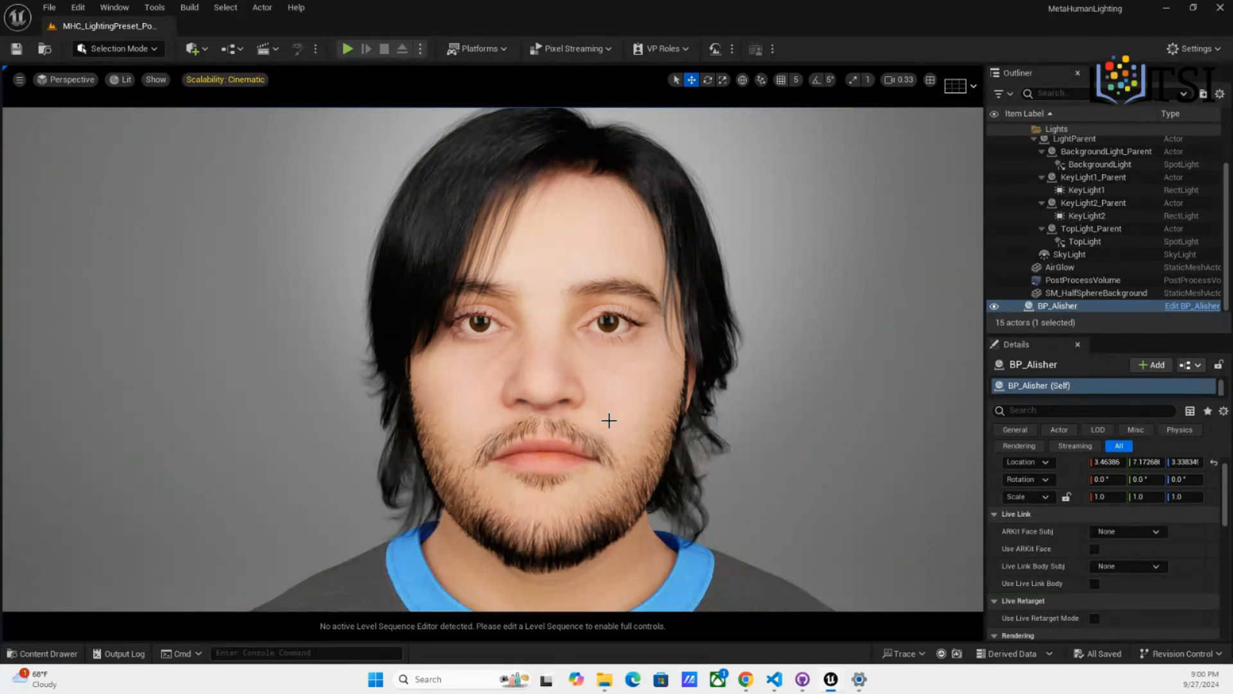
Focus the view on KeyLight2, refocus on the custom MetaHuman blueprint actor, and frame its face in close-up
double_click(1098, 230)
double_click(1100, 217)
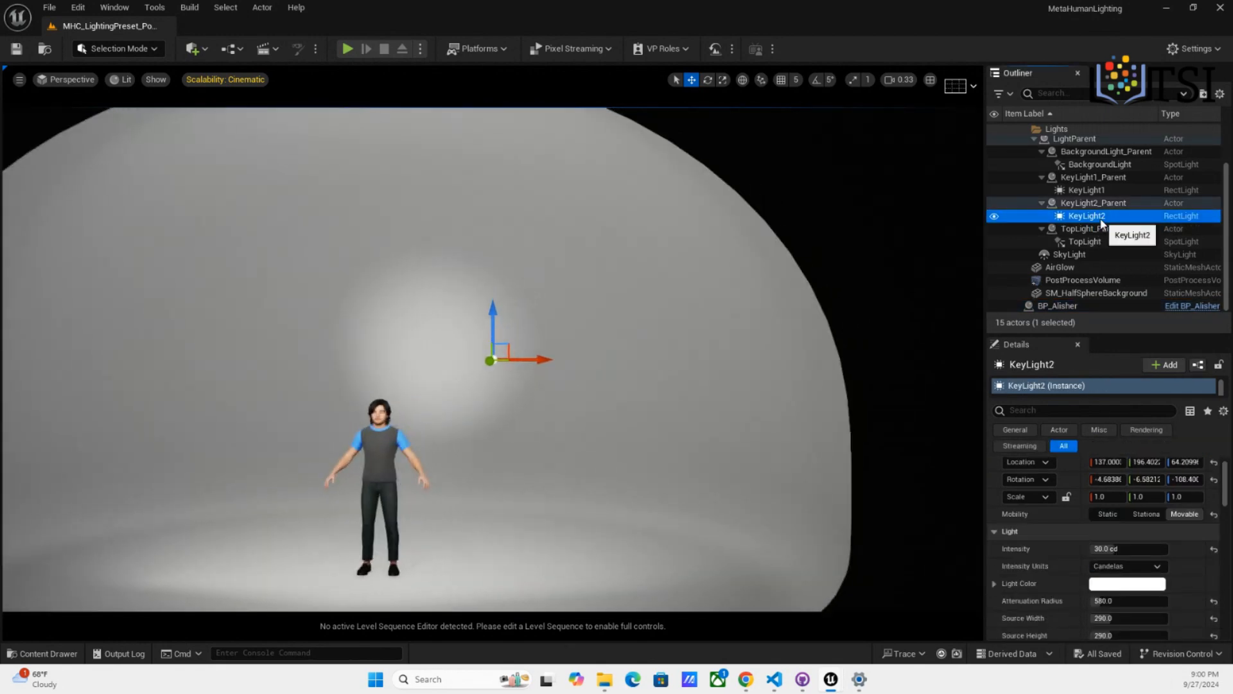
double_click(1076, 307)
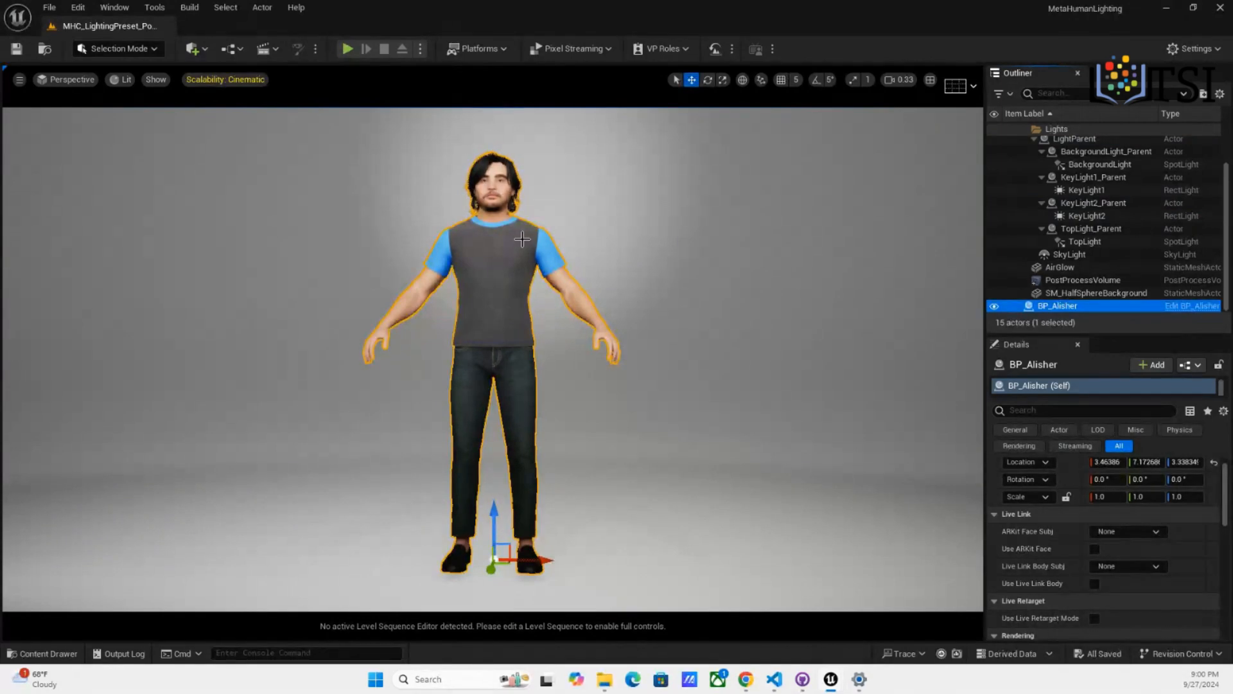
middle_click_drag(526, 223, 515, 185)
left_click_drag(531, 412, 531, 5)
scroll(559, 421, "down", 3)
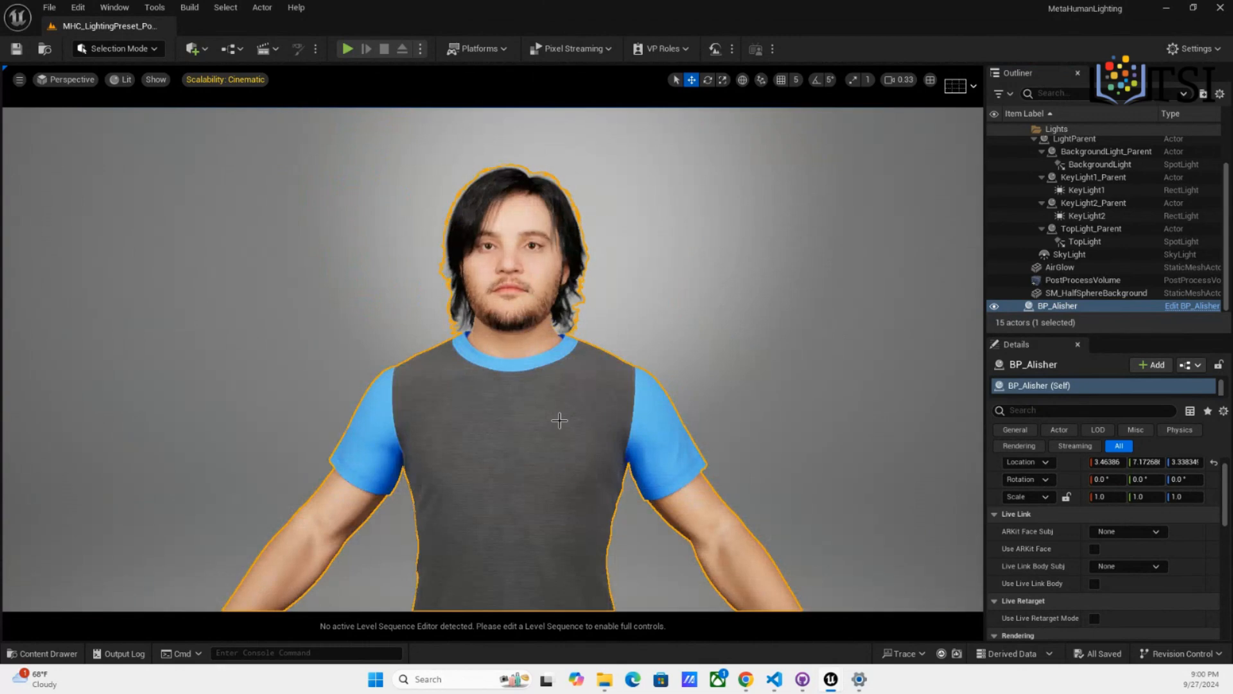
middle_click_drag(548, 439, 549, 439)
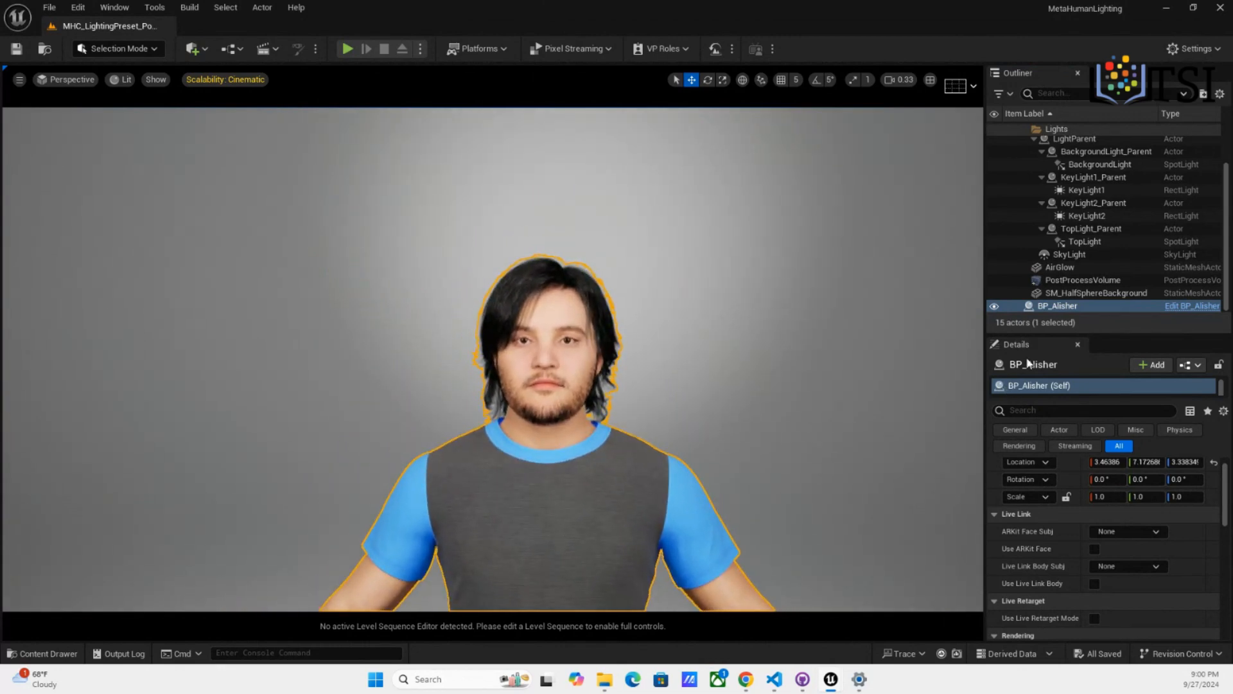
right_click_drag(655, 390, 565, 413)
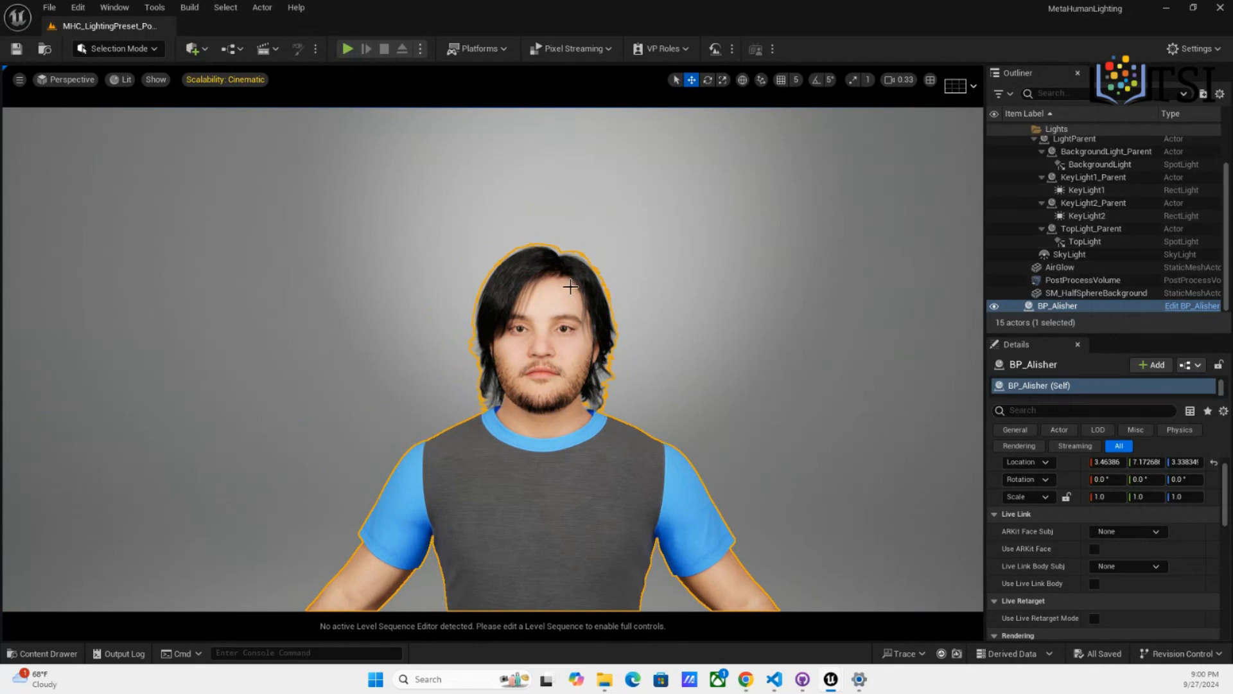
right_click_drag(658, 482, 665, 407)
right_click_drag(660, 522, 658, 526)
left_click_drag(657, 525, 652, 513)
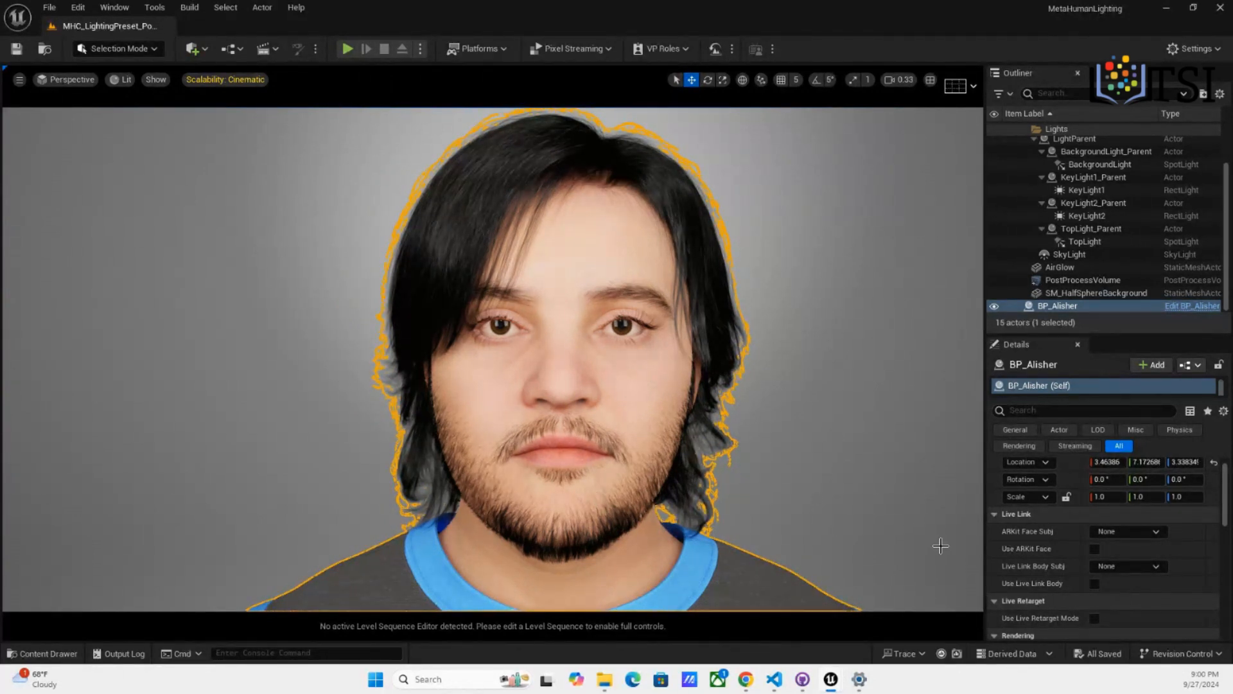
left_click_drag(936, 545, 940, 544)
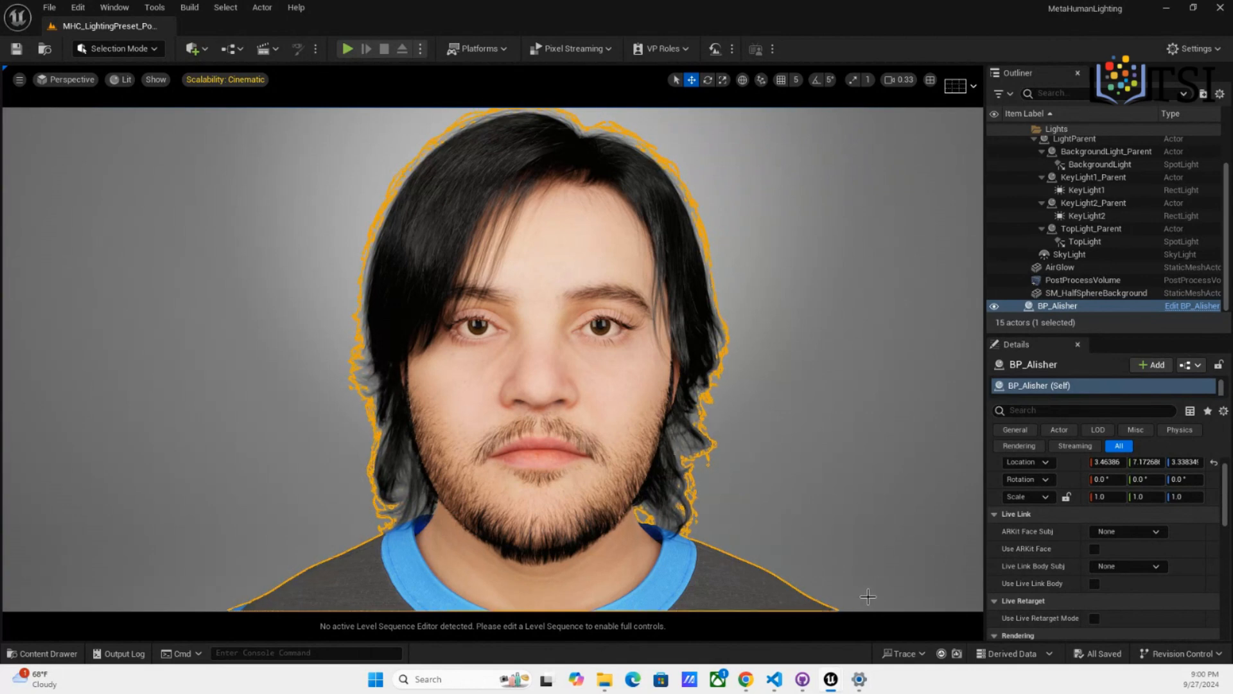
Reopen Windows Settings and look through the Wi-Fi properties, Bluetooth & devices, System, Home and Network & internet pages
left_click(858, 683)
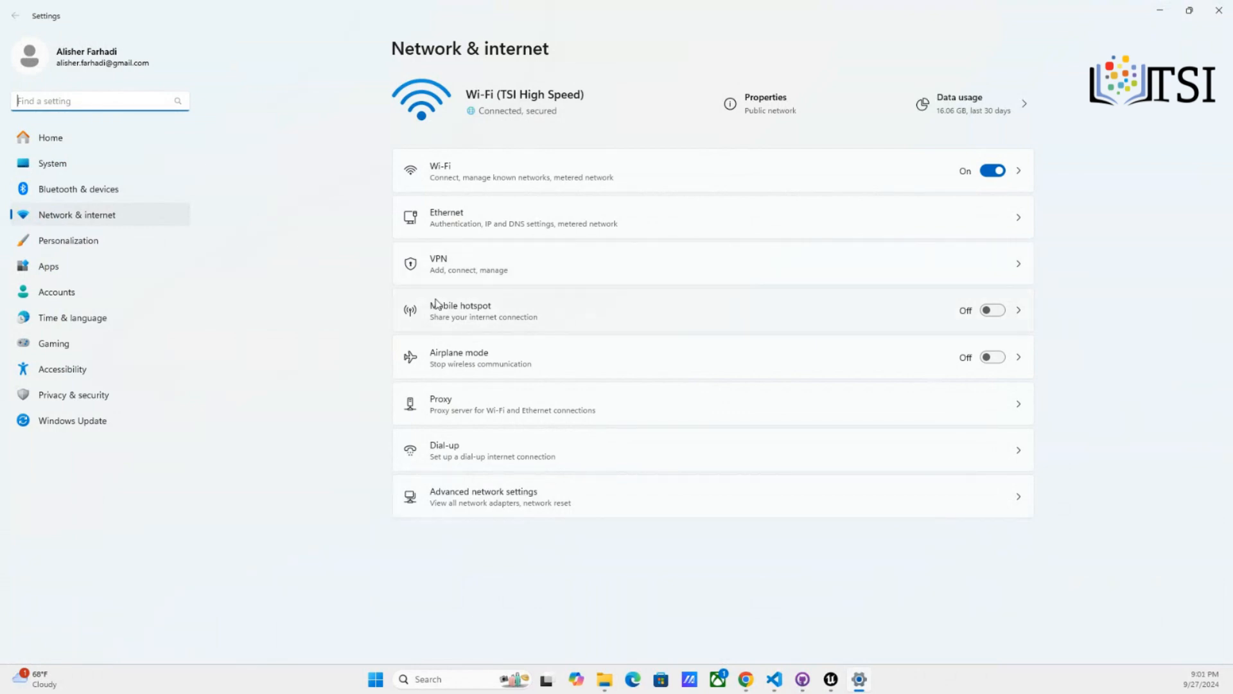
left_click(730, 108)
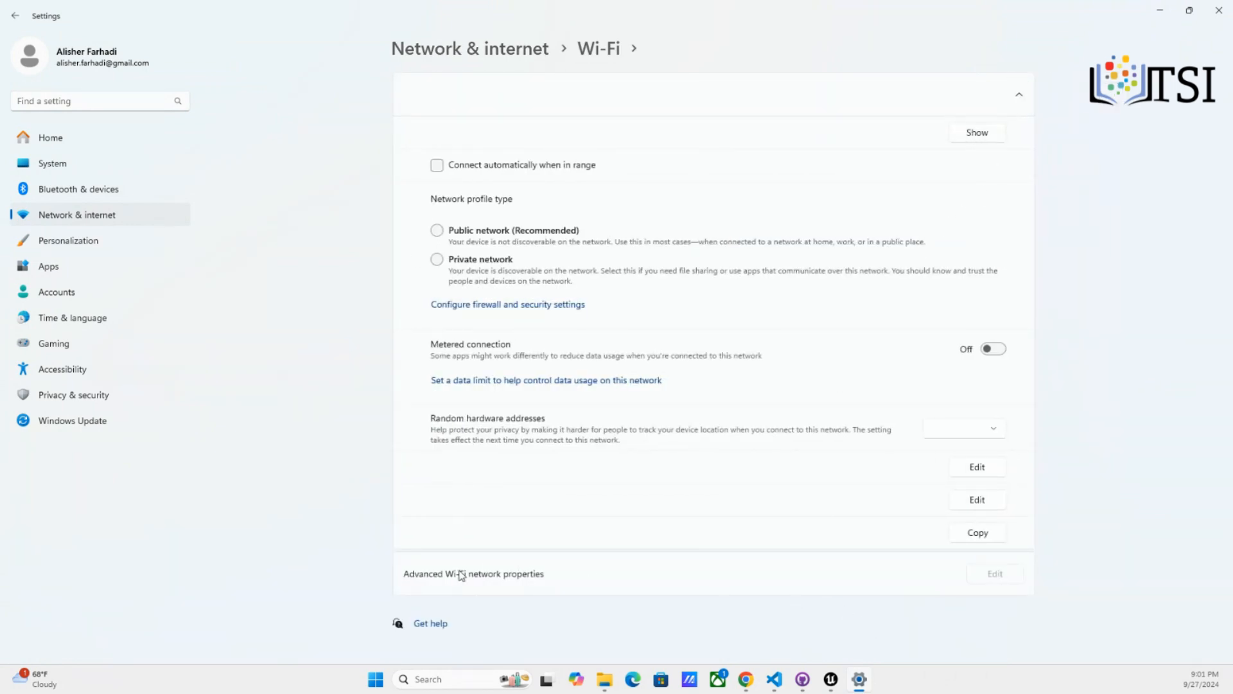
left_click(64, 200)
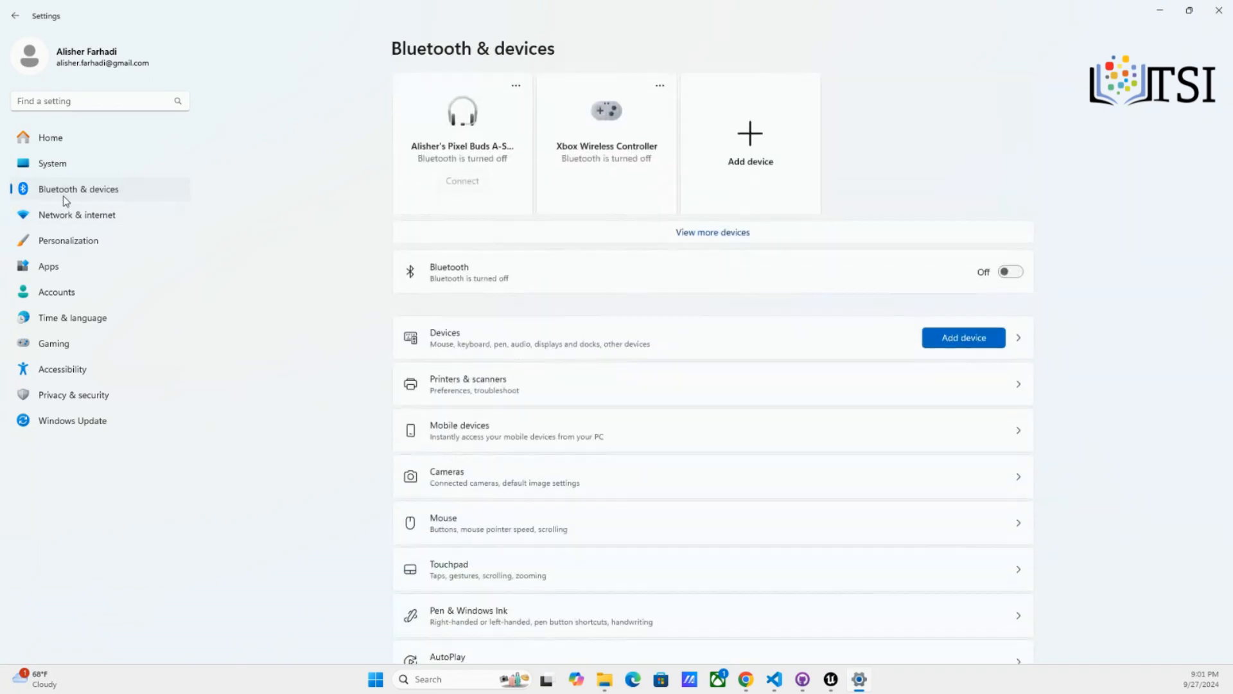
left_click(67, 166)
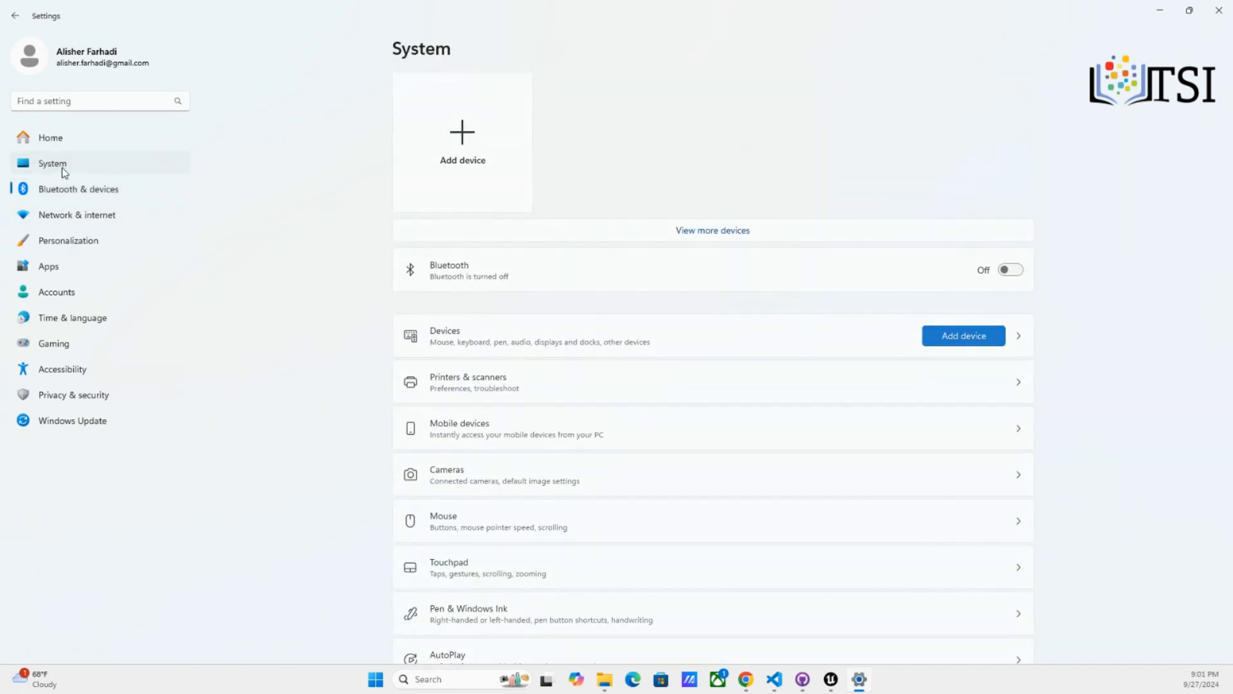
left_click(51, 137)
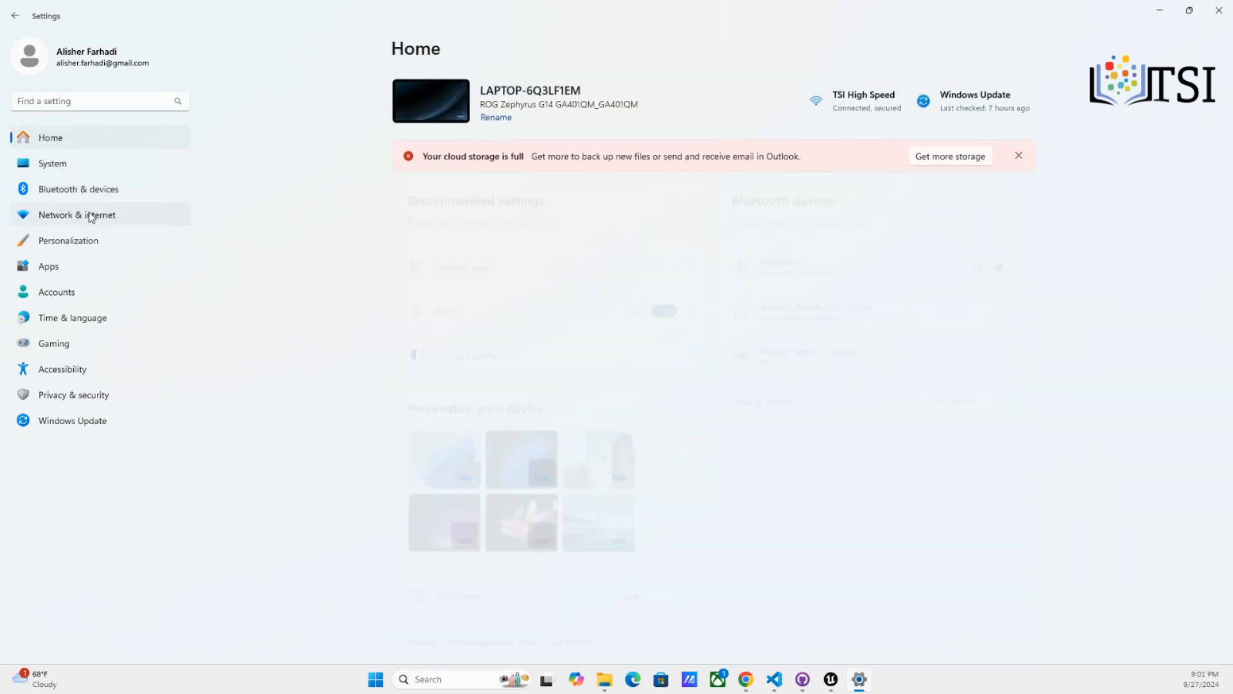
left_click(90, 216)
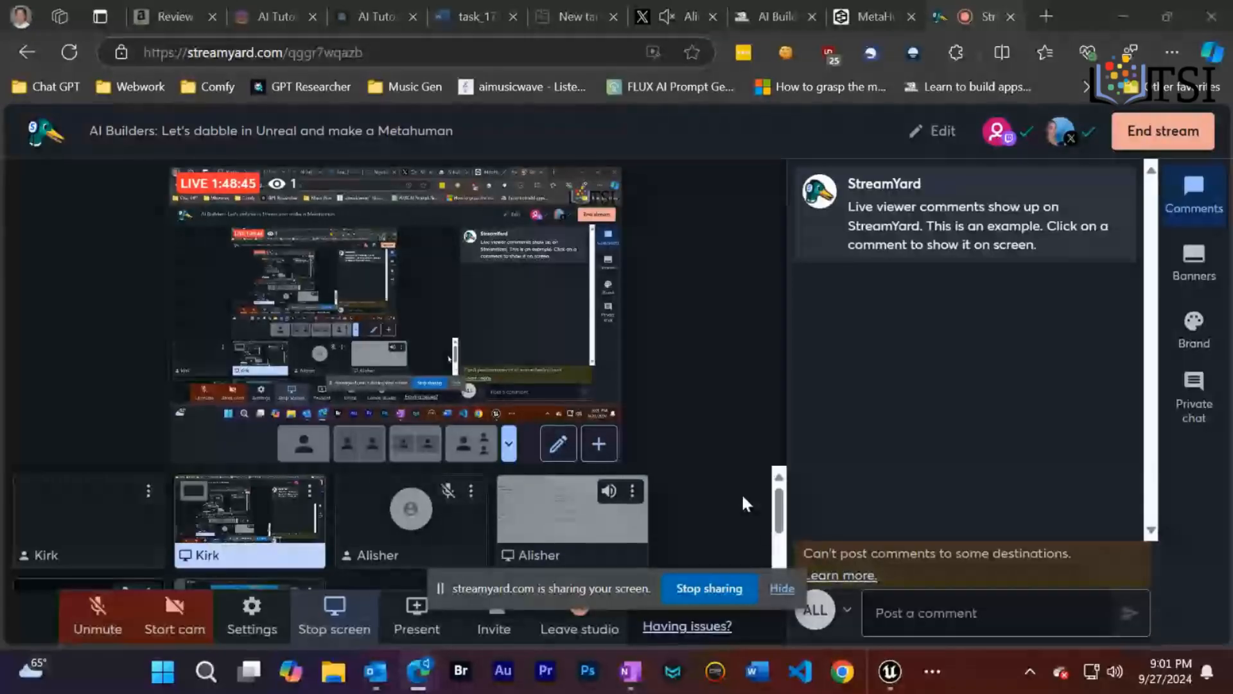
Switch from StreamYard to Unreal Editor, hide the screen-sharing notice, and view the MetaHuman with its portrait lights
left_click(891, 671)
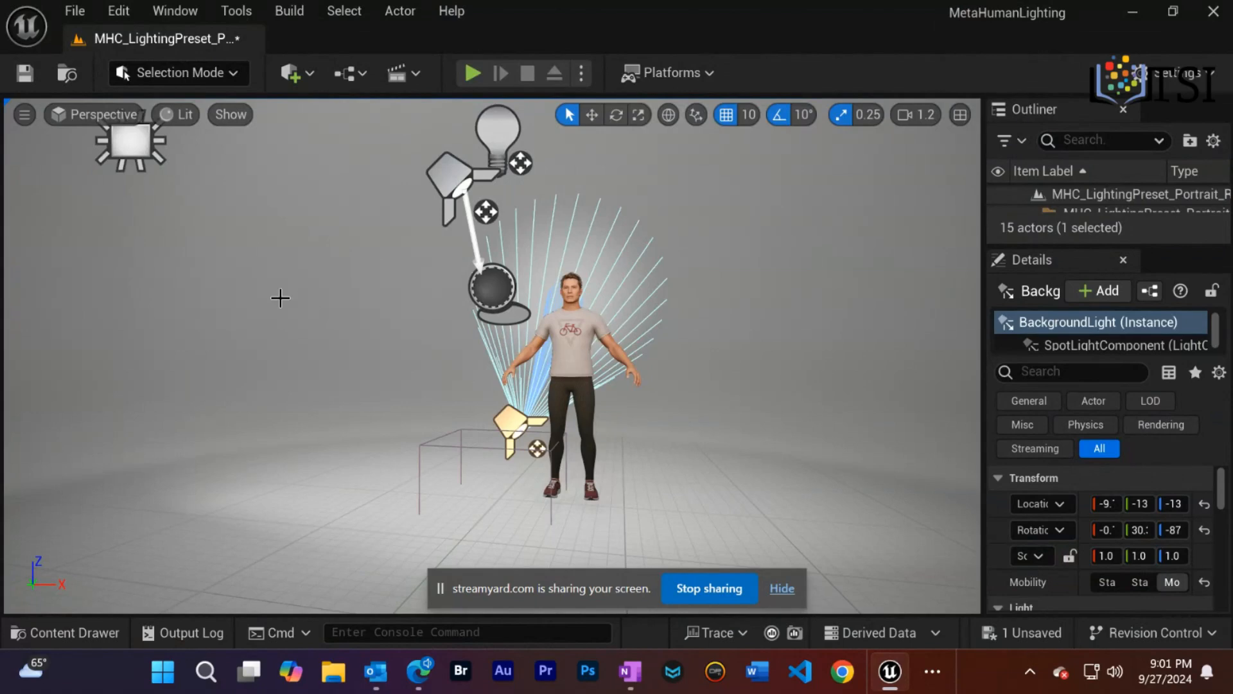
scroll(454, 385, "up", 3)
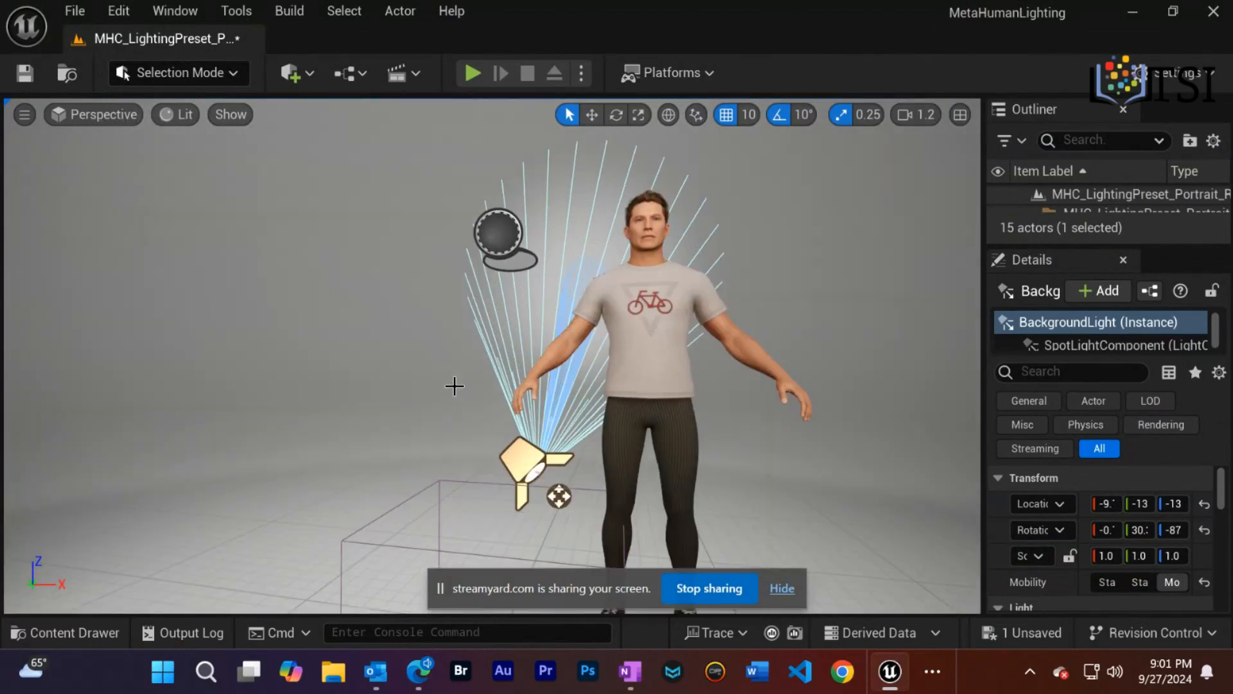
left_click_drag(403, 439, 447, 514)
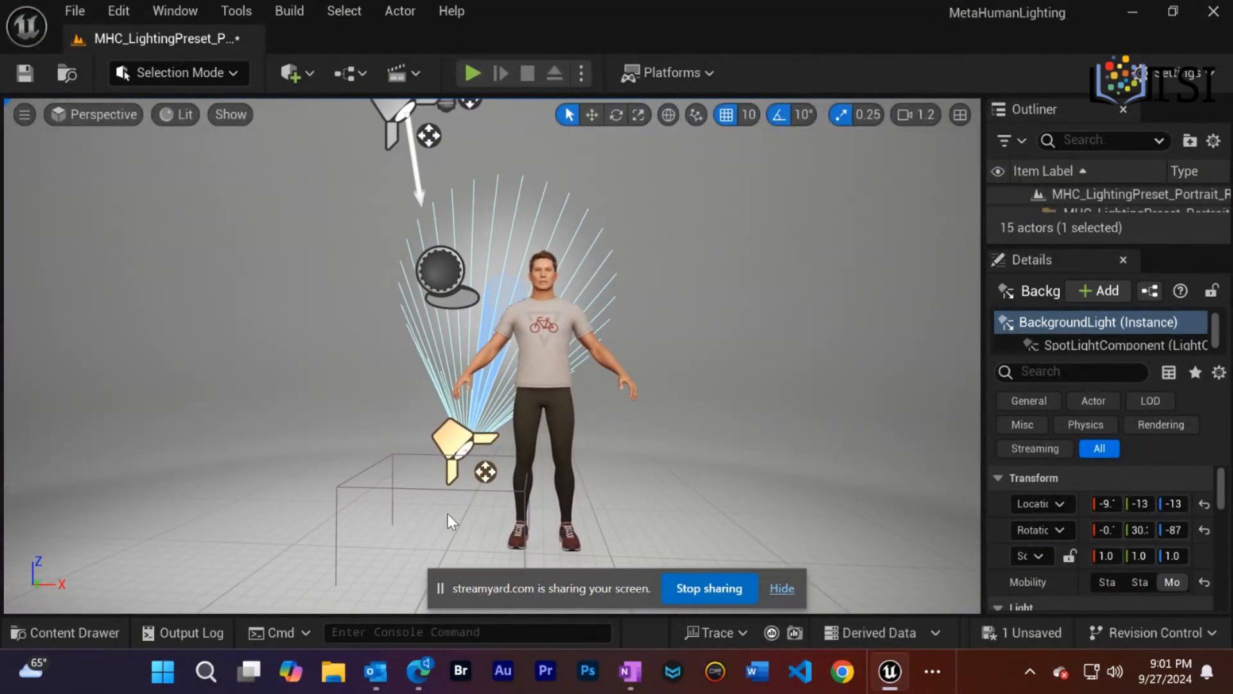
left_click(781, 588)
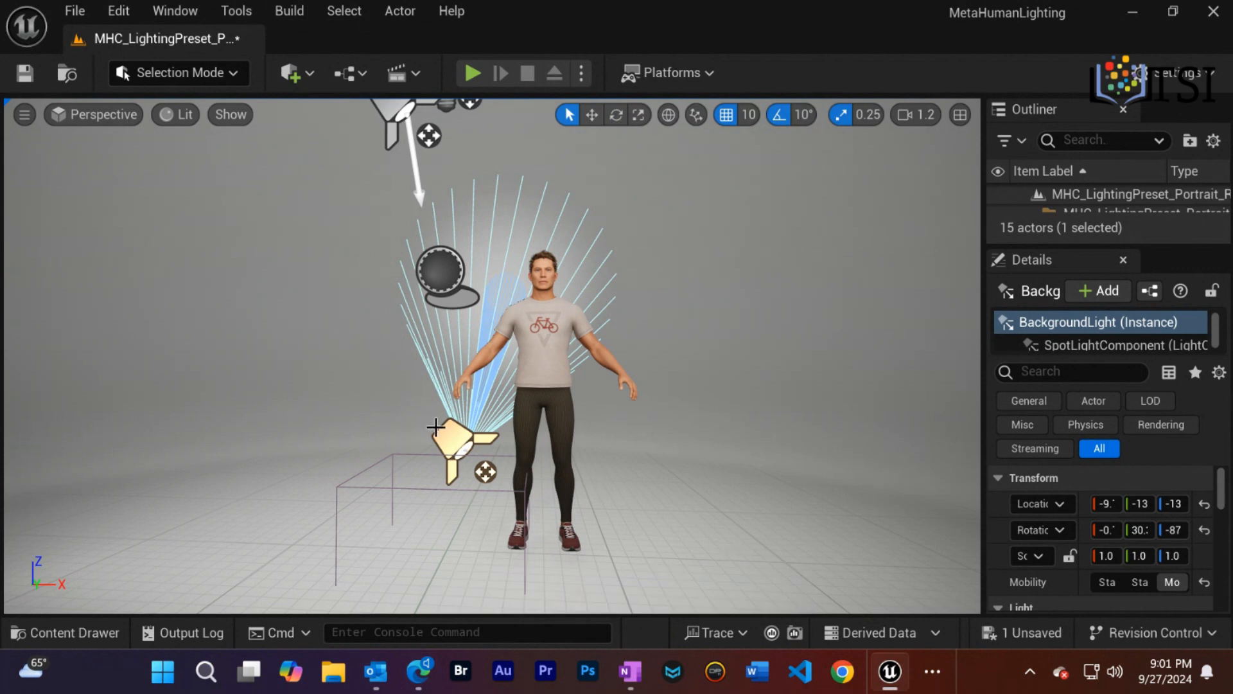
mouse_move(341, 400)
left_mouse_down()
mouse_move(346, 449)
mouse_move(342, 400)
left_mouse_up()
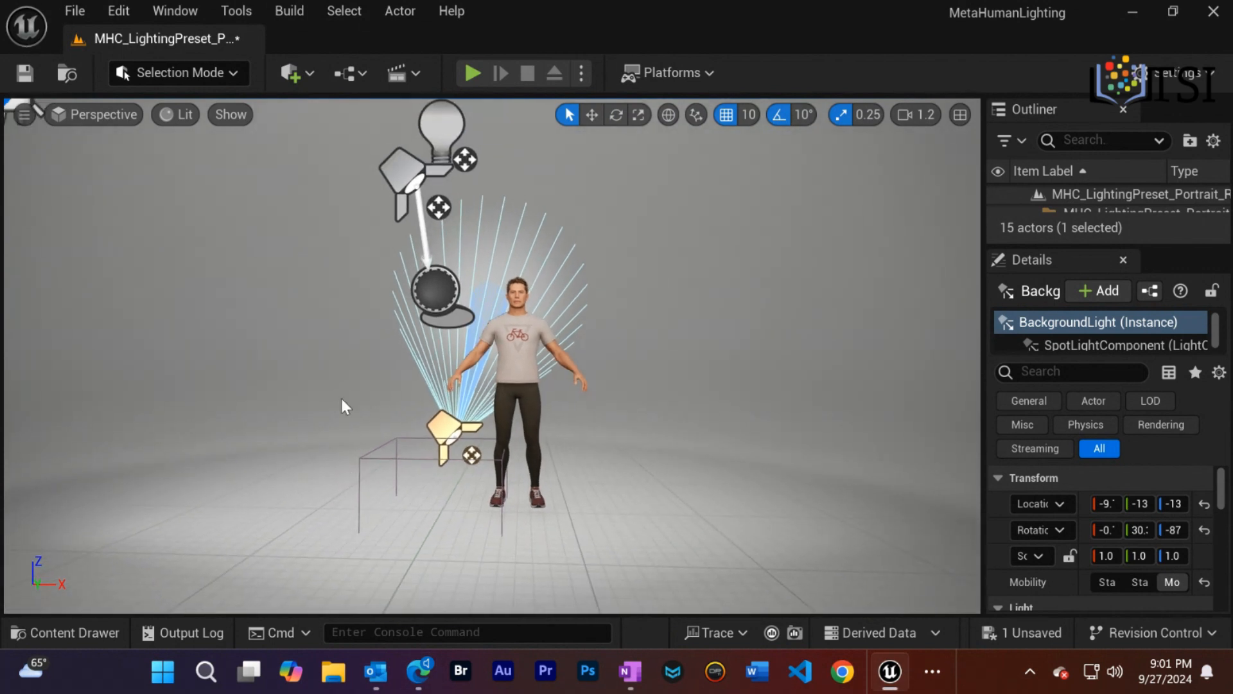
Select the TopLight above the MetaHuman, switch to the translate tool, and try to move the light
left_click(397, 186)
left_click_drag(401, 185, 438, 205)
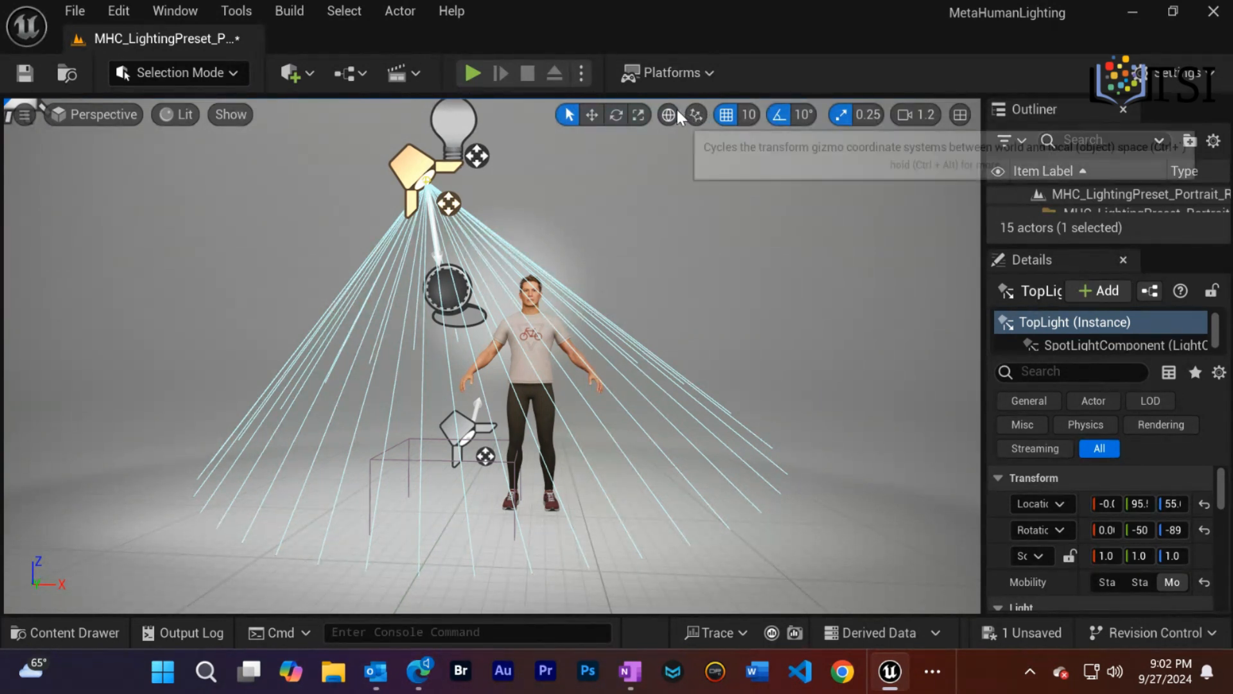
left_click(592, 114)
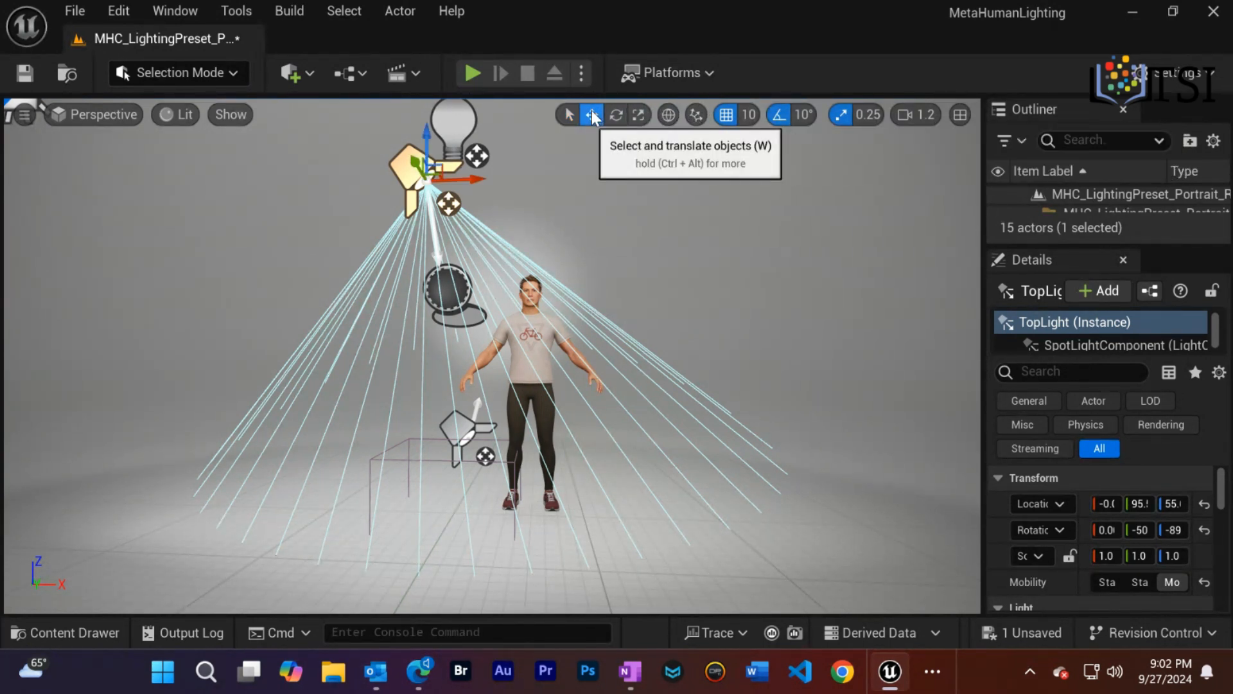
mouse_move(426, 134)
left_mouse_down()
mouse_move(399, 249)
mouse_move(403, 106)
mouse_move(404, 143)
left_mouse_up()
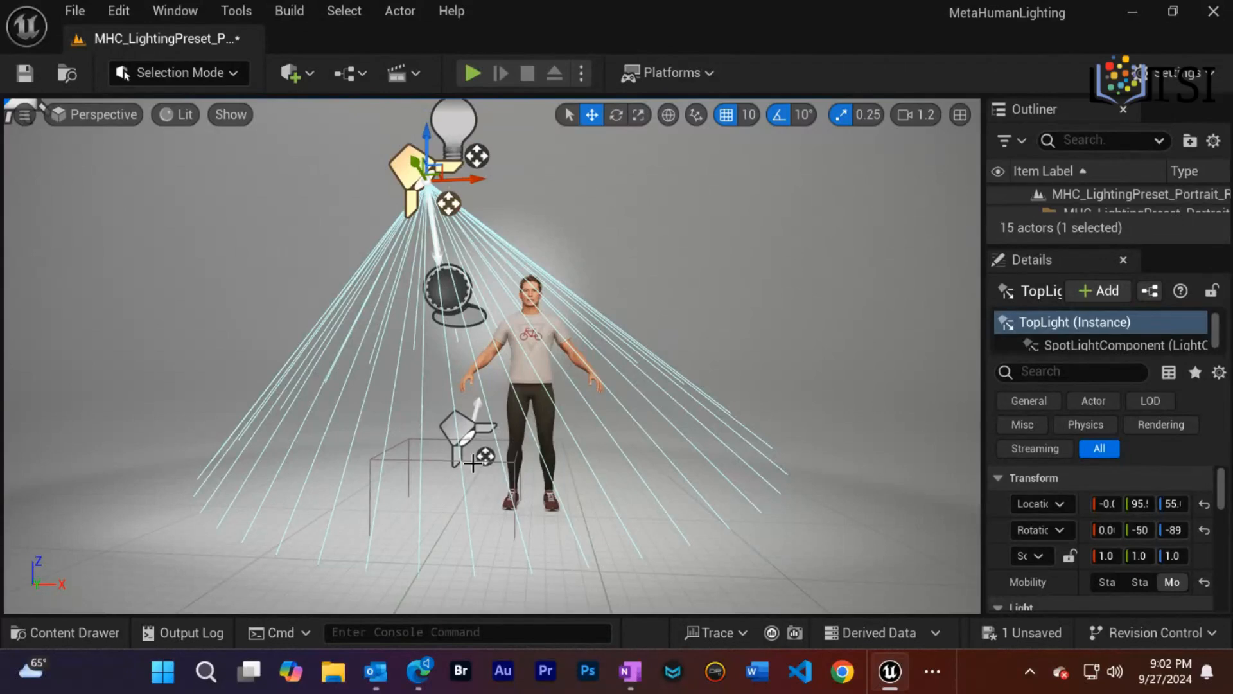
Raise the BackgroundLight along Z and shift it sideways along X, away from the MetaHuman
left_click(462, 427)
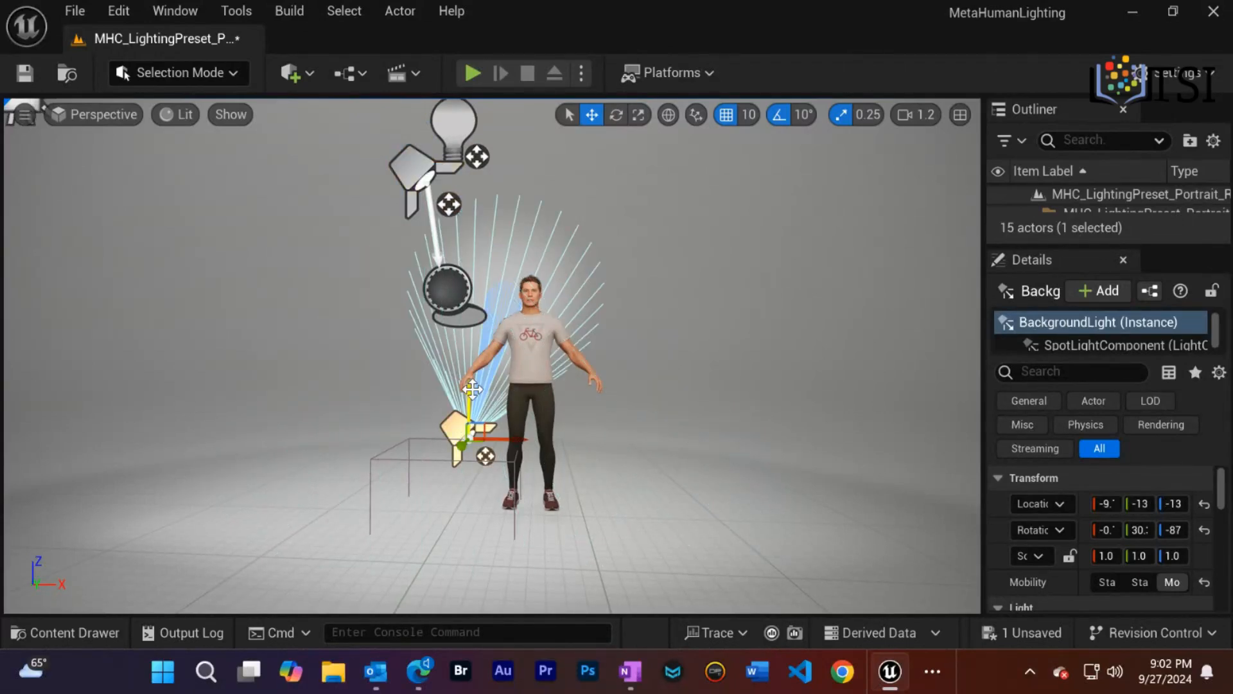
left_click_drag(472, 395, 442, 344)
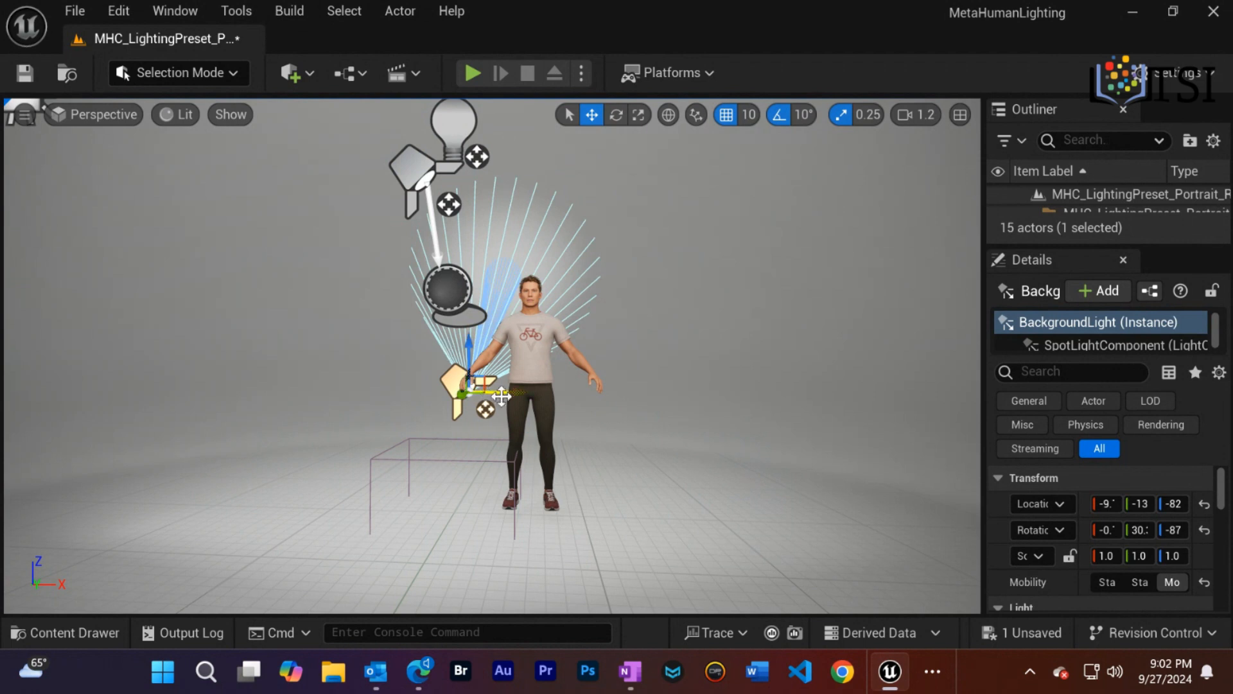
left_click_drag(502, 393, 381, 323)
left_click_drag(660, 442, 598, 267)
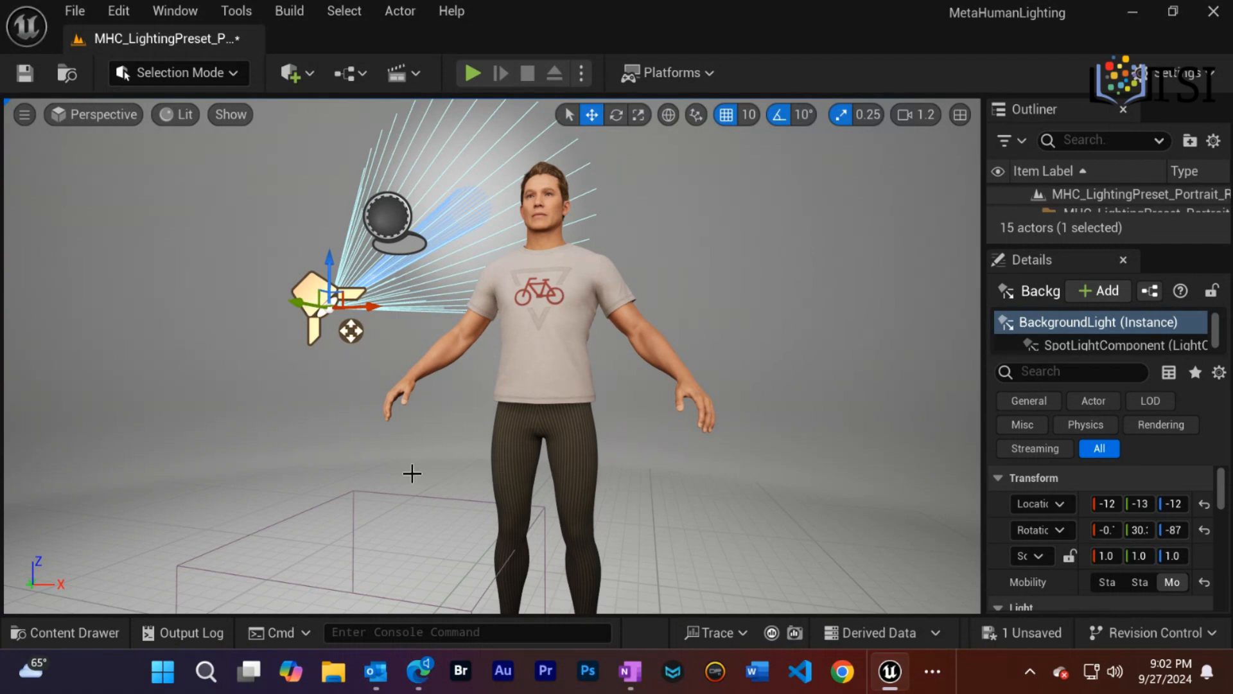
Switch to the StreamYard studio and add the other participant's shared screen to the stage
mouse_move(373, 689)
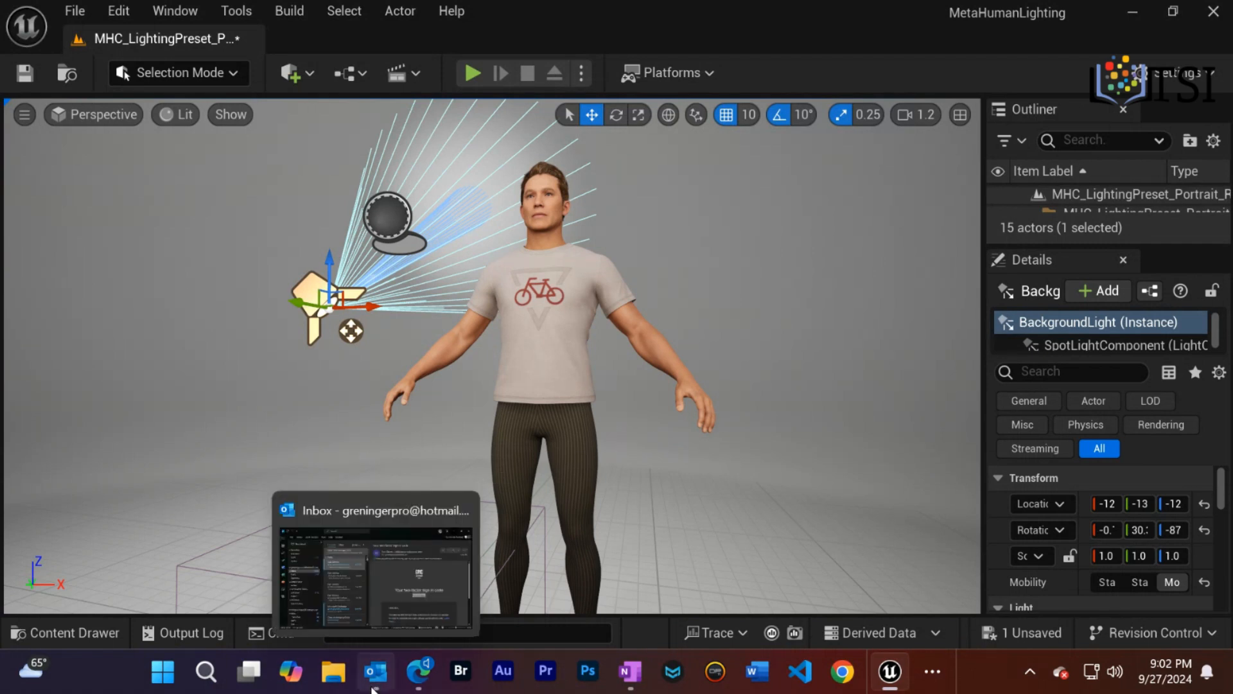
mouse_move(418, 671)
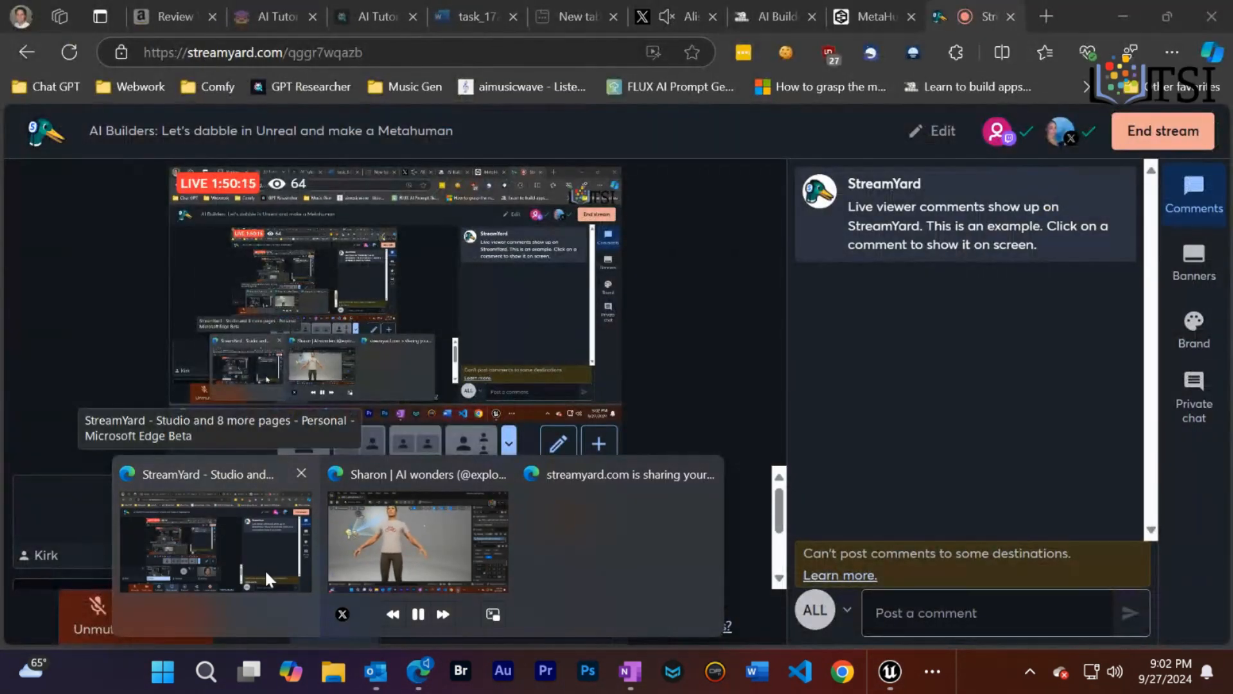
left_click(264, 568)
mouse_move(549, 485)
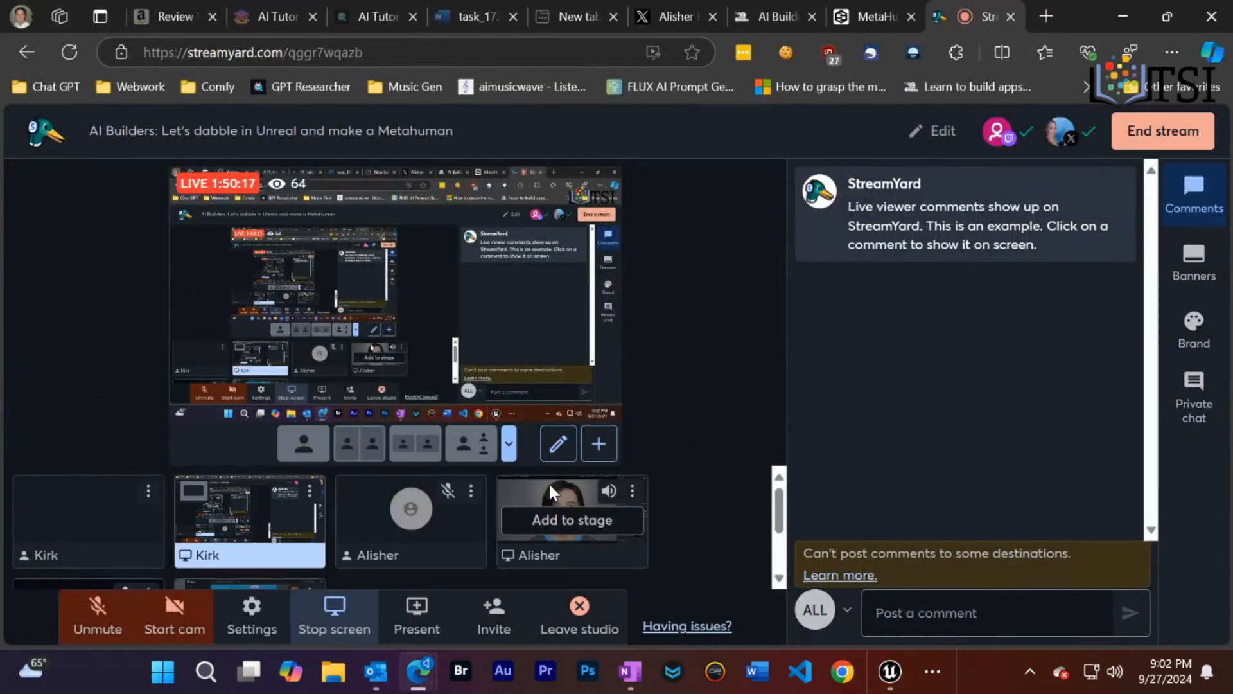
left_click(560, 522)
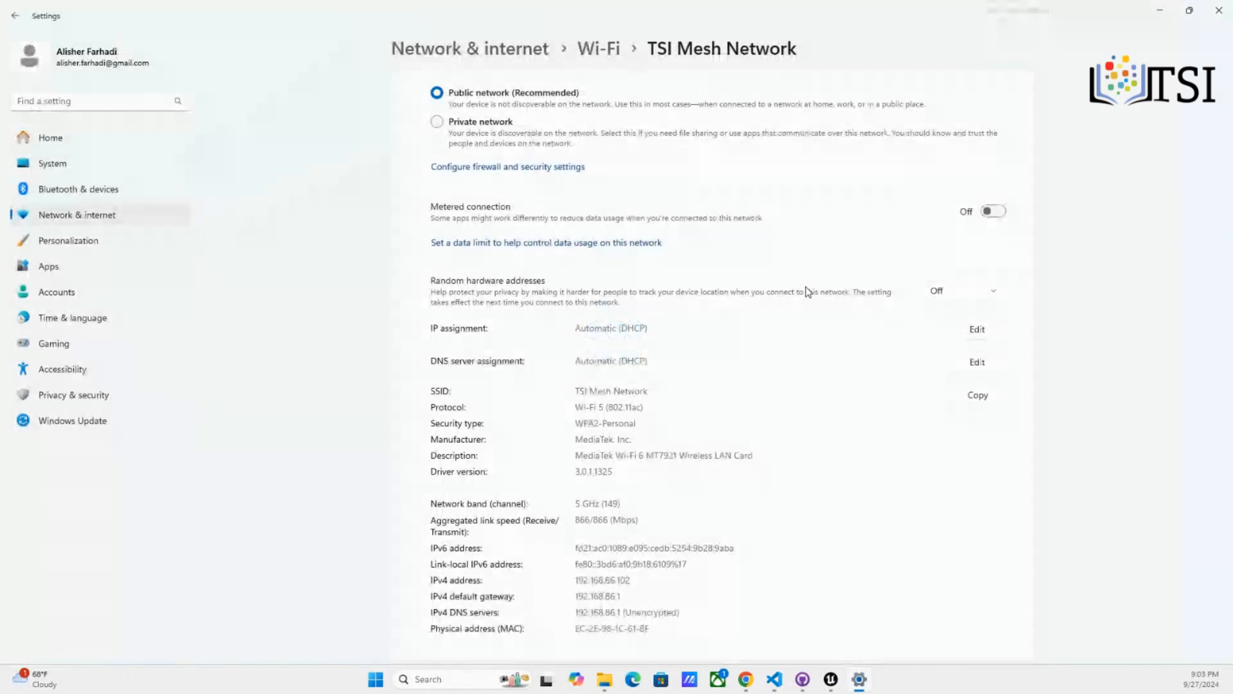
Examine the Wi-Fi network properties in Windows Settings, highlight the IPv4 address, and return to Unreal Editor
scroll(718, 409, "down", 1)
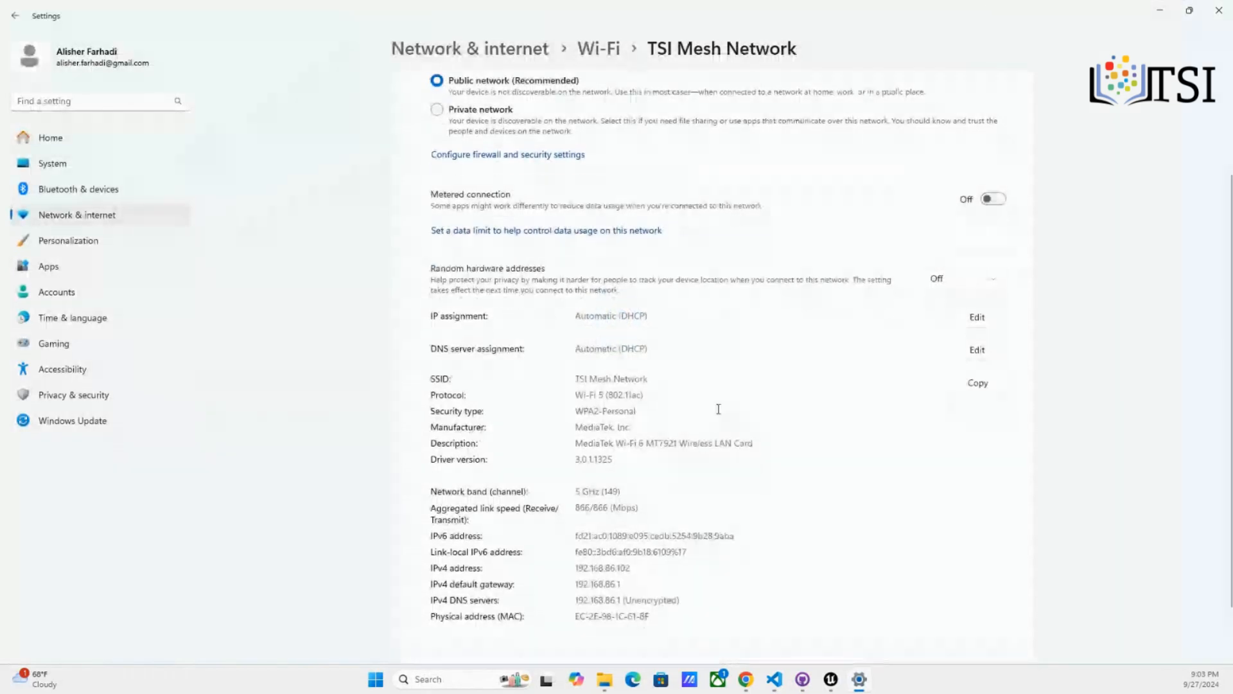
scroll(719, 409, "down", 2)
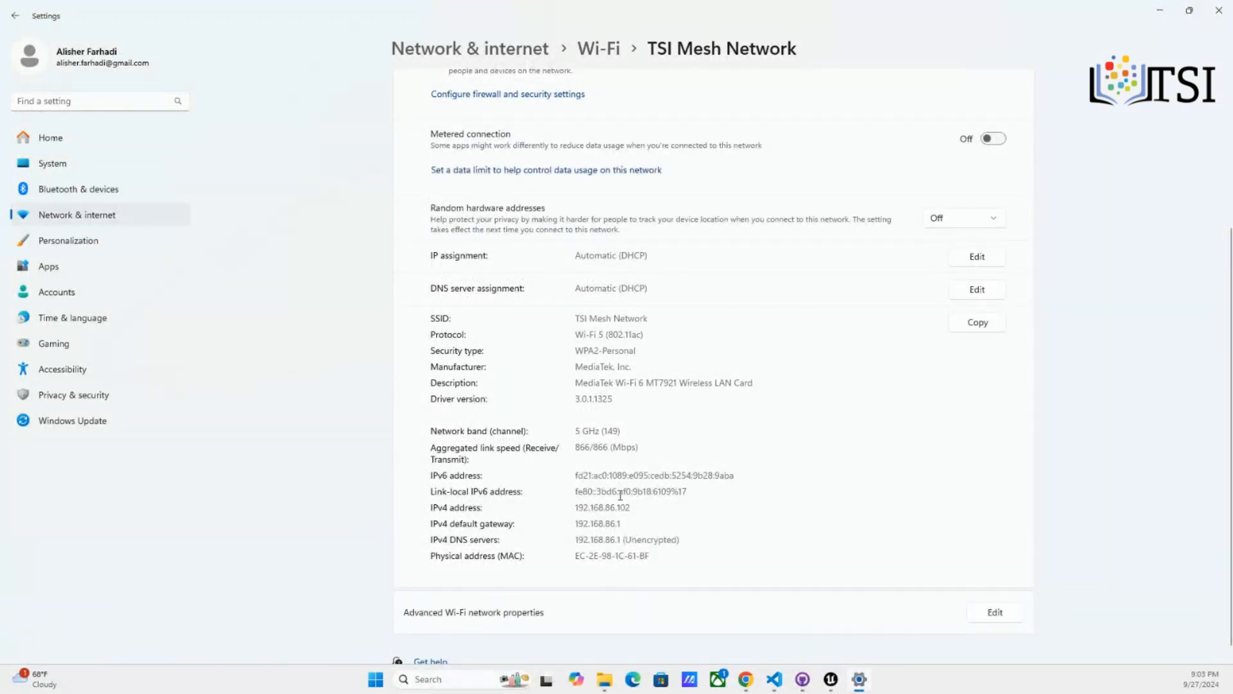
left_click_drag(635, 506, 577, 511)
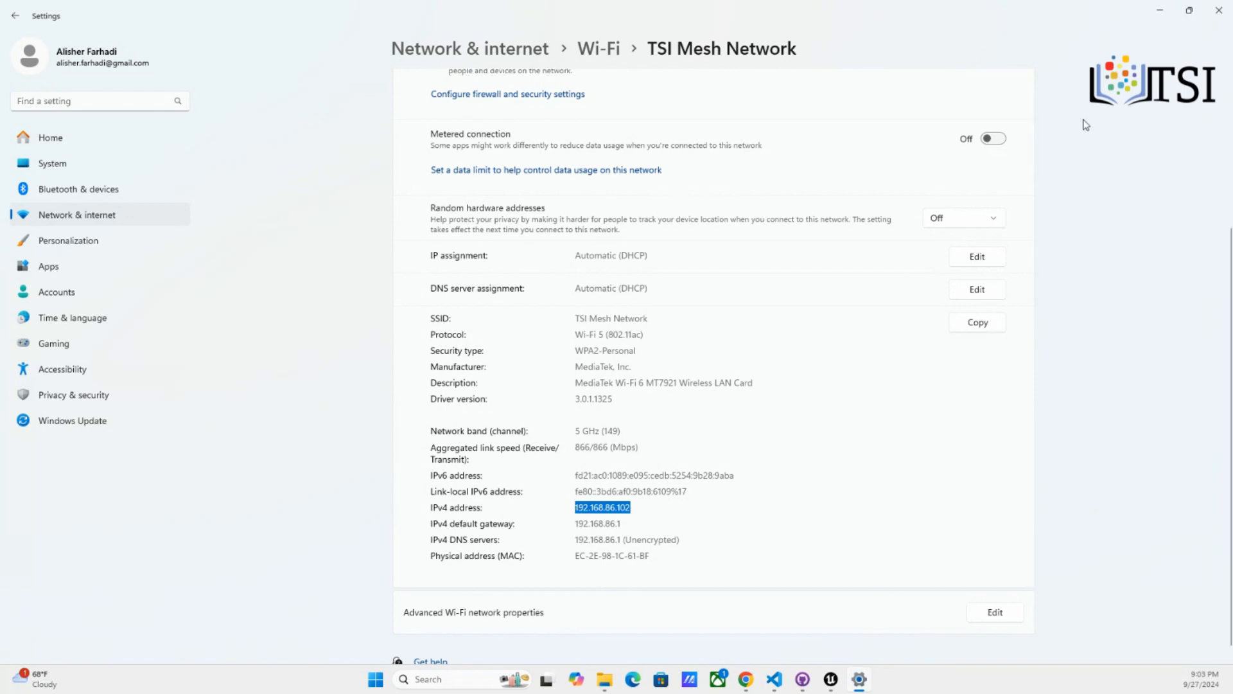
left_click(1163, 10)
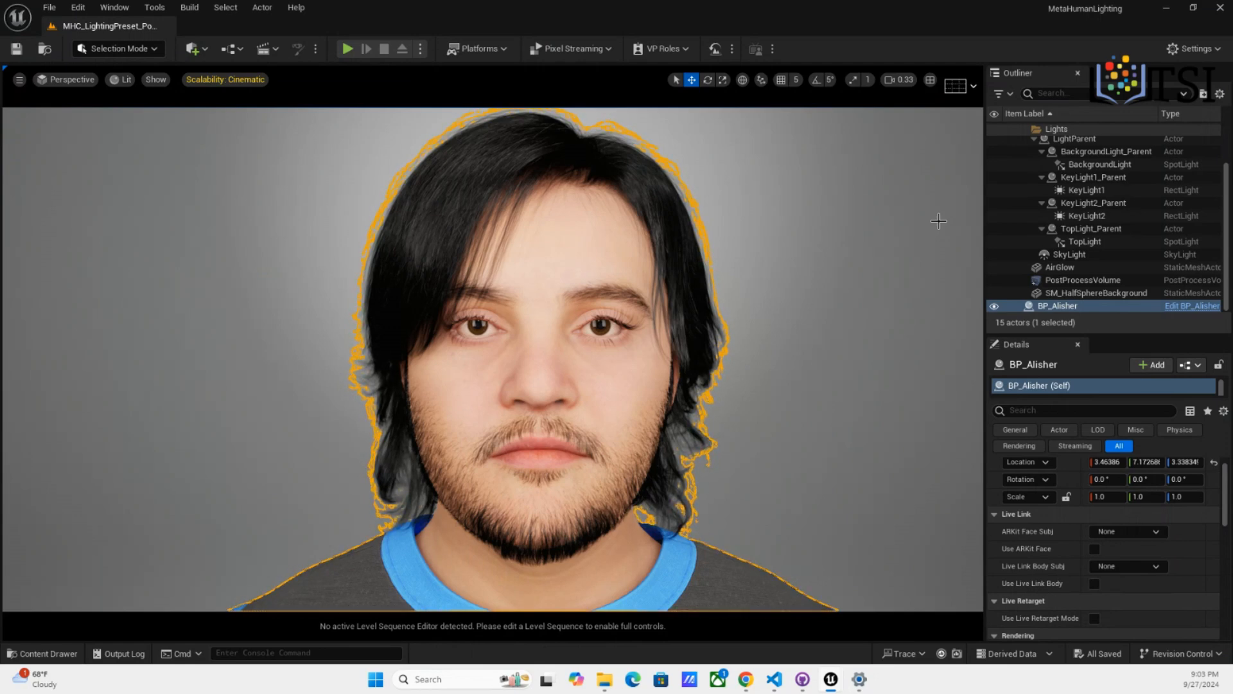
key("alt+Tab")
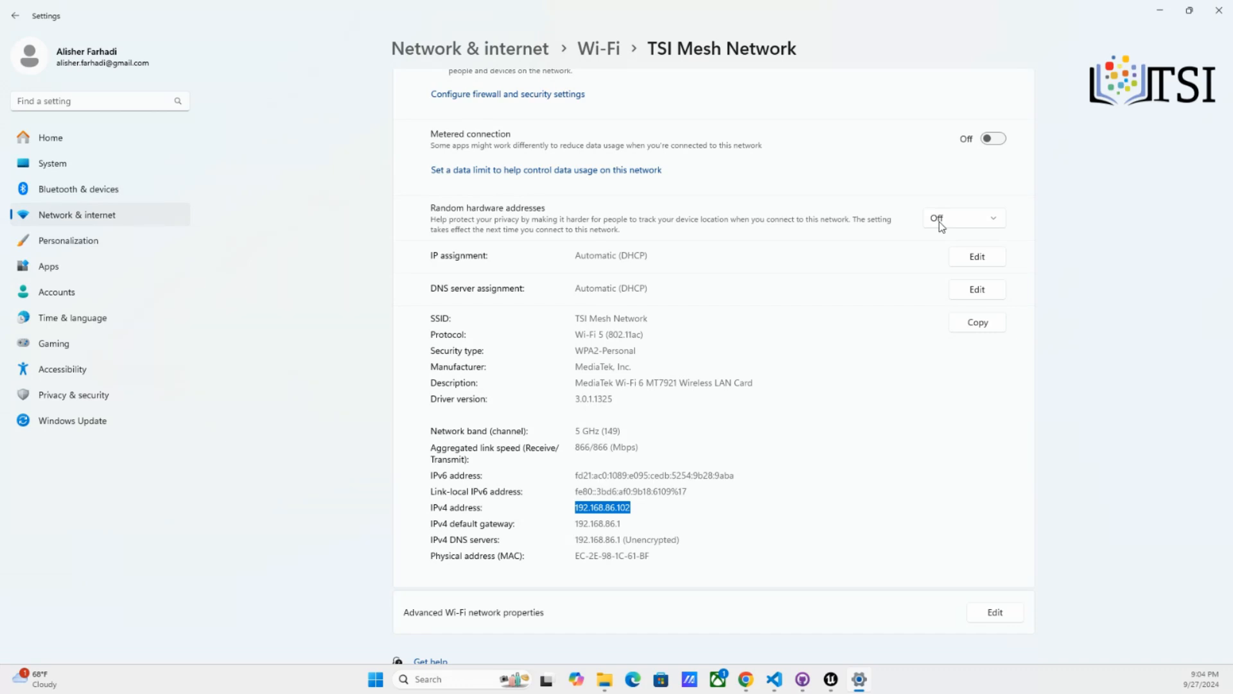
left_click(1160, 11)
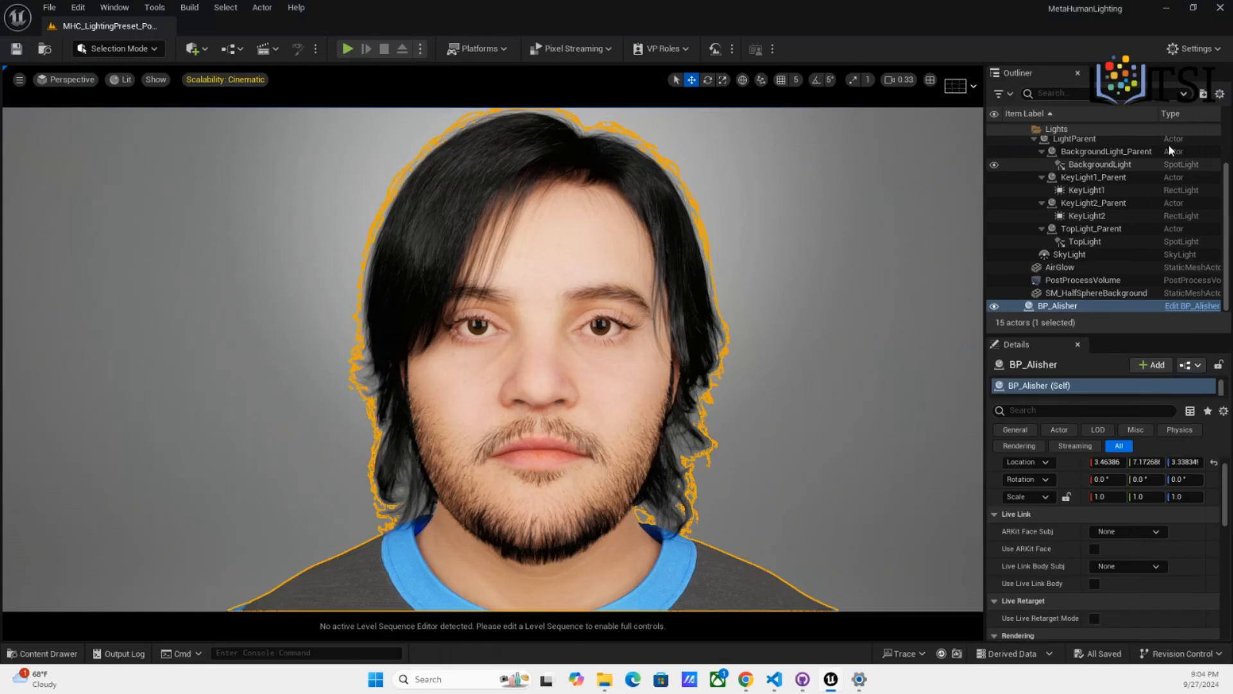
Open the Live Link window, select the iPad subject, and disable the Use Less CPU when in Background setting
left_click_drag(1139, 468, 1139, 468)
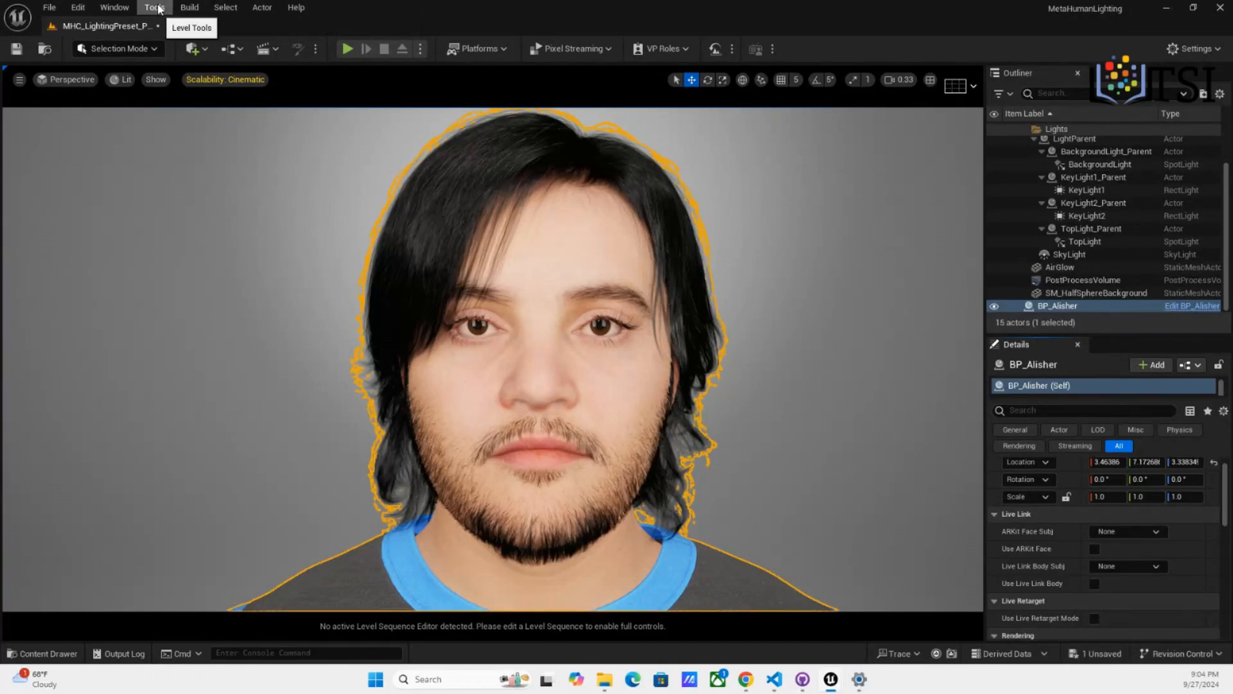
left_click(116, 10)
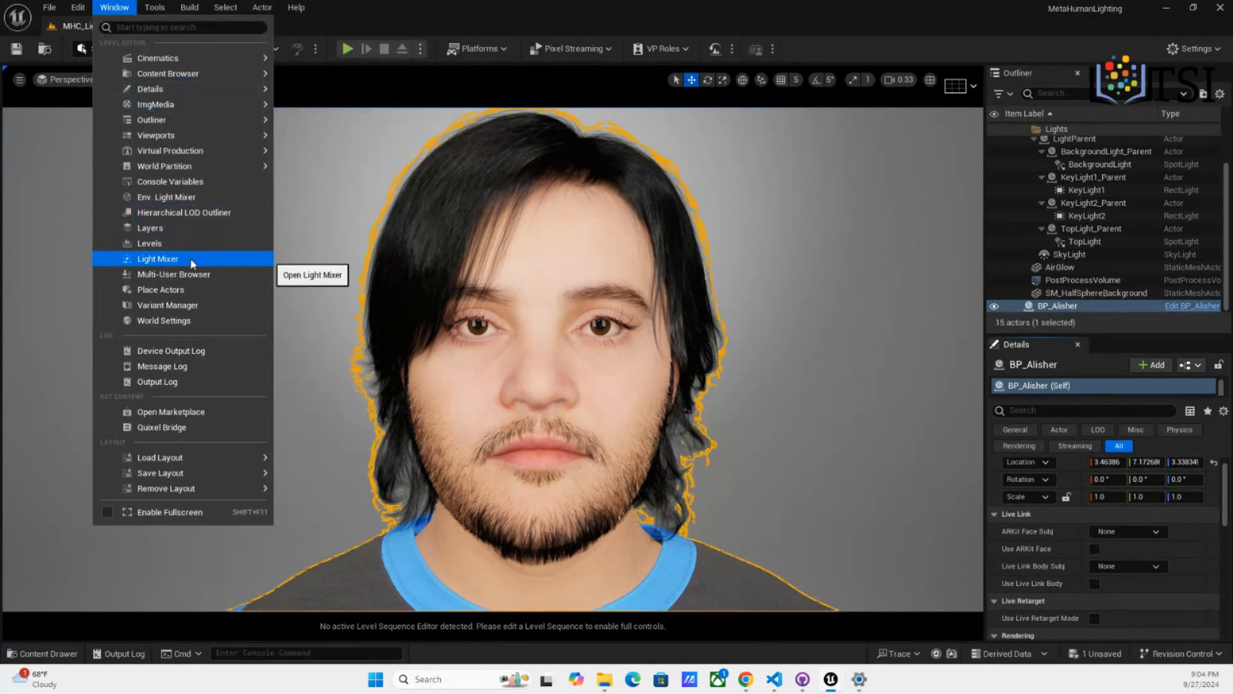
mouse_move(219, 144)
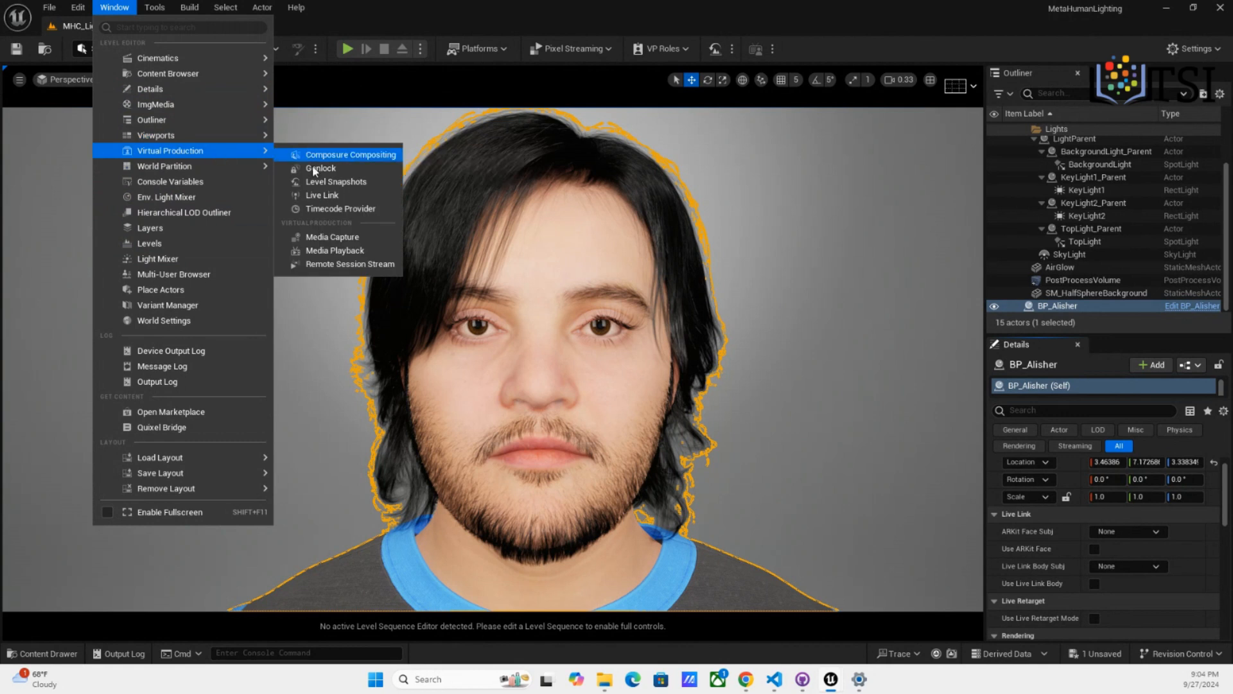
left_click(325, 195)
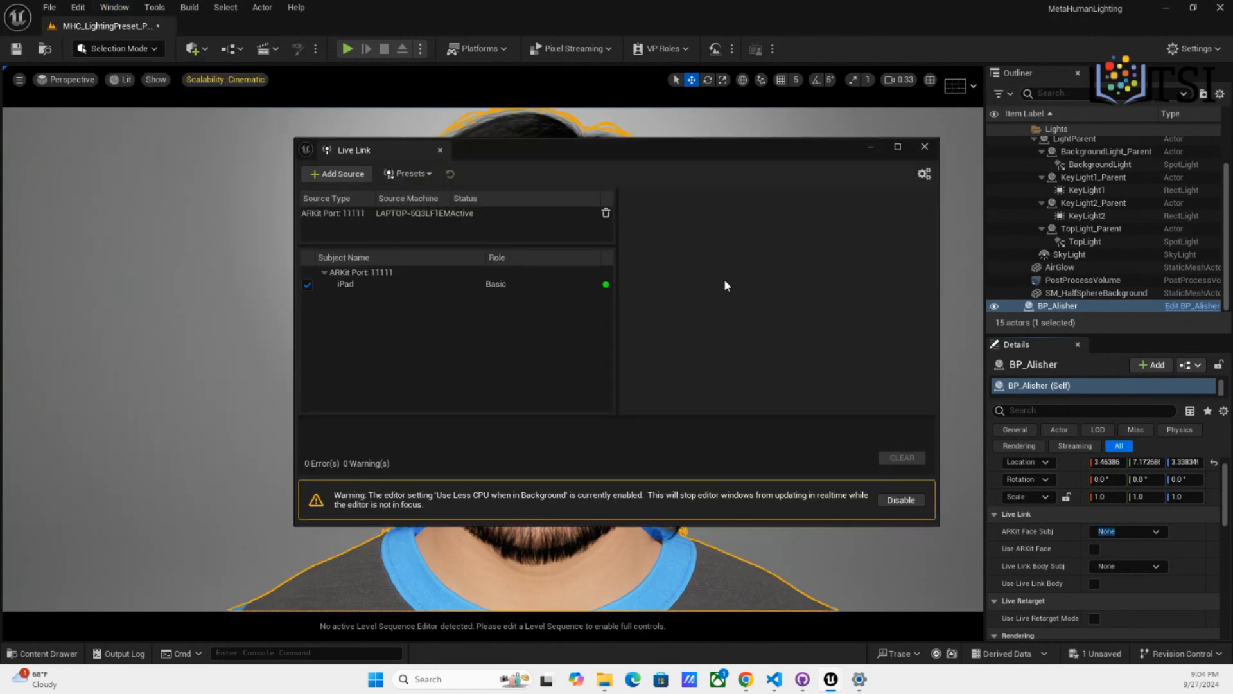
left_click(468, 283)
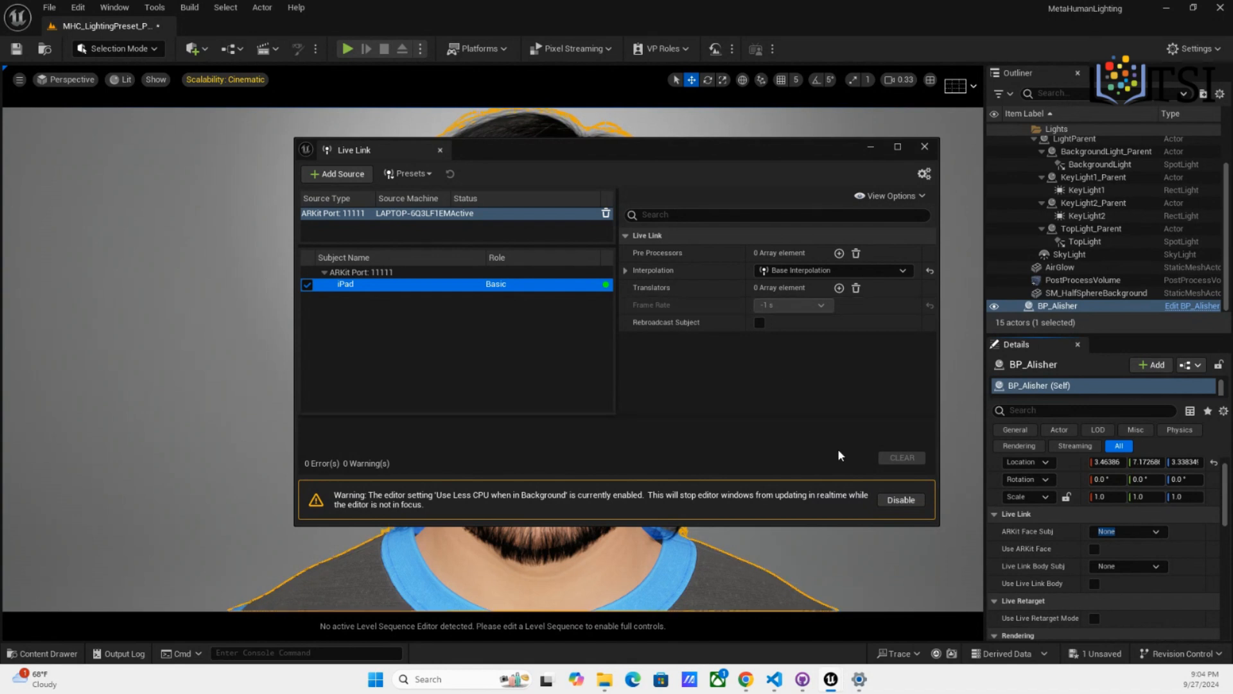
left_click(895, 497)
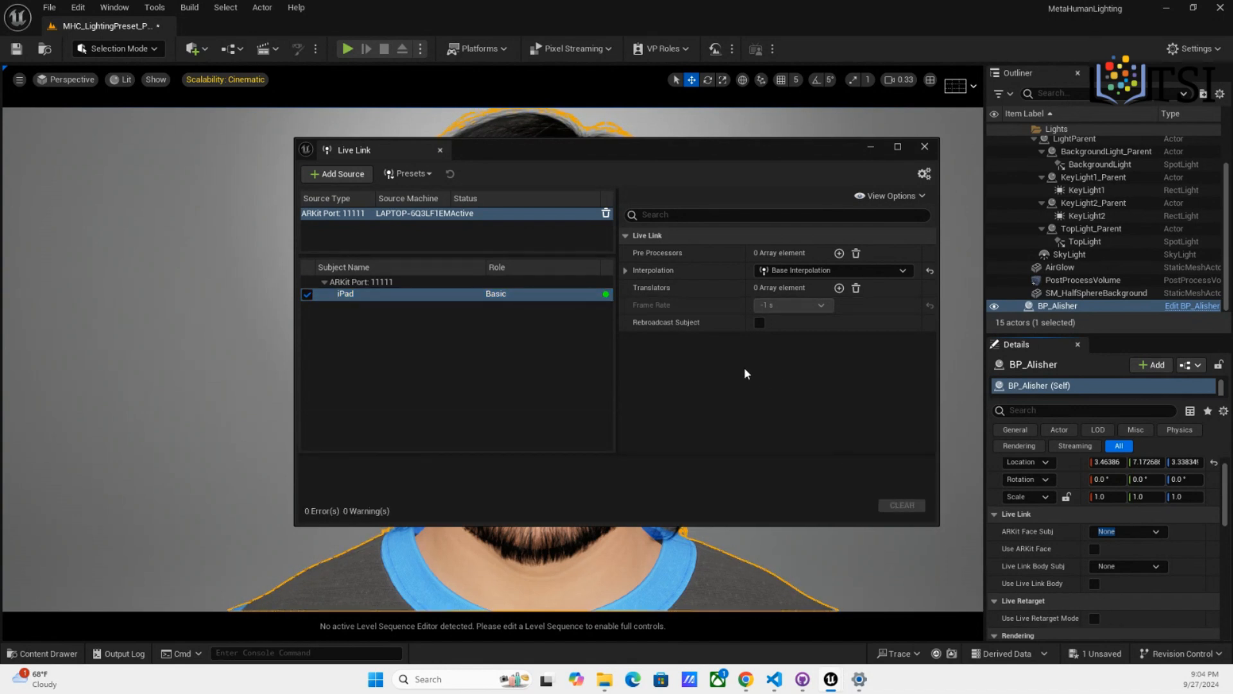
left_click(512, 291)
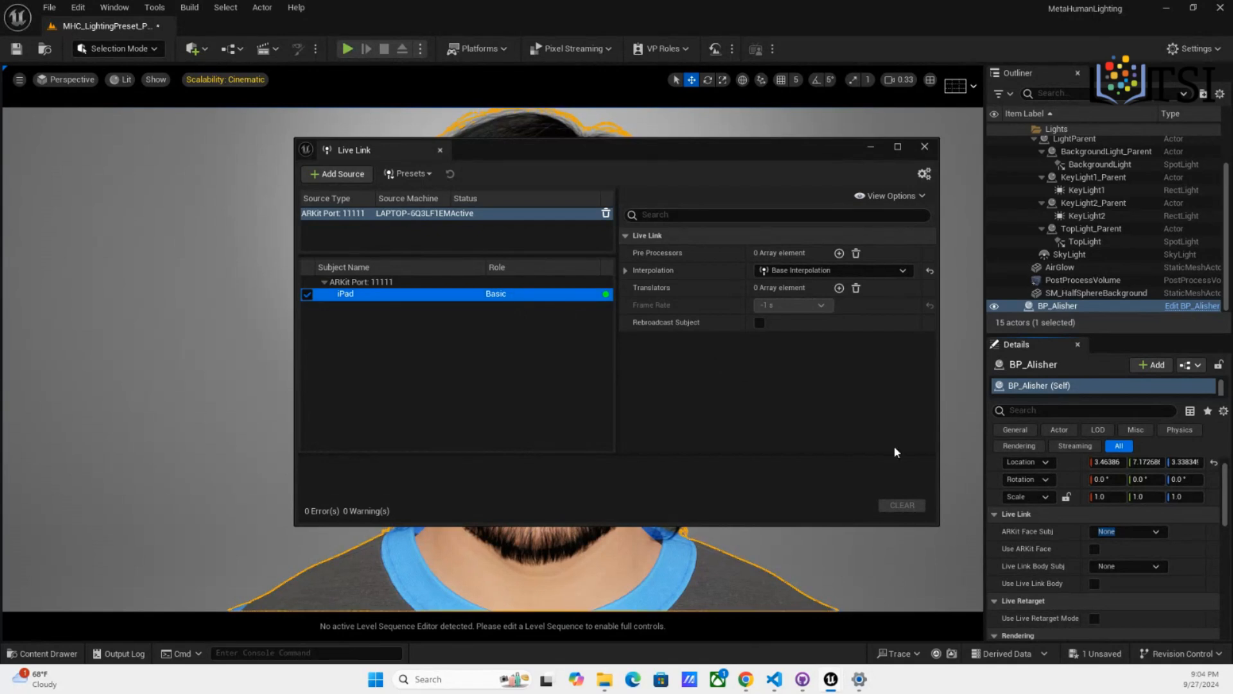
Assign iPad as the MetaHuman's ARKit face subject, minimise the Live Link window, and enable Use ARKit Face
left_click(1159, 532)
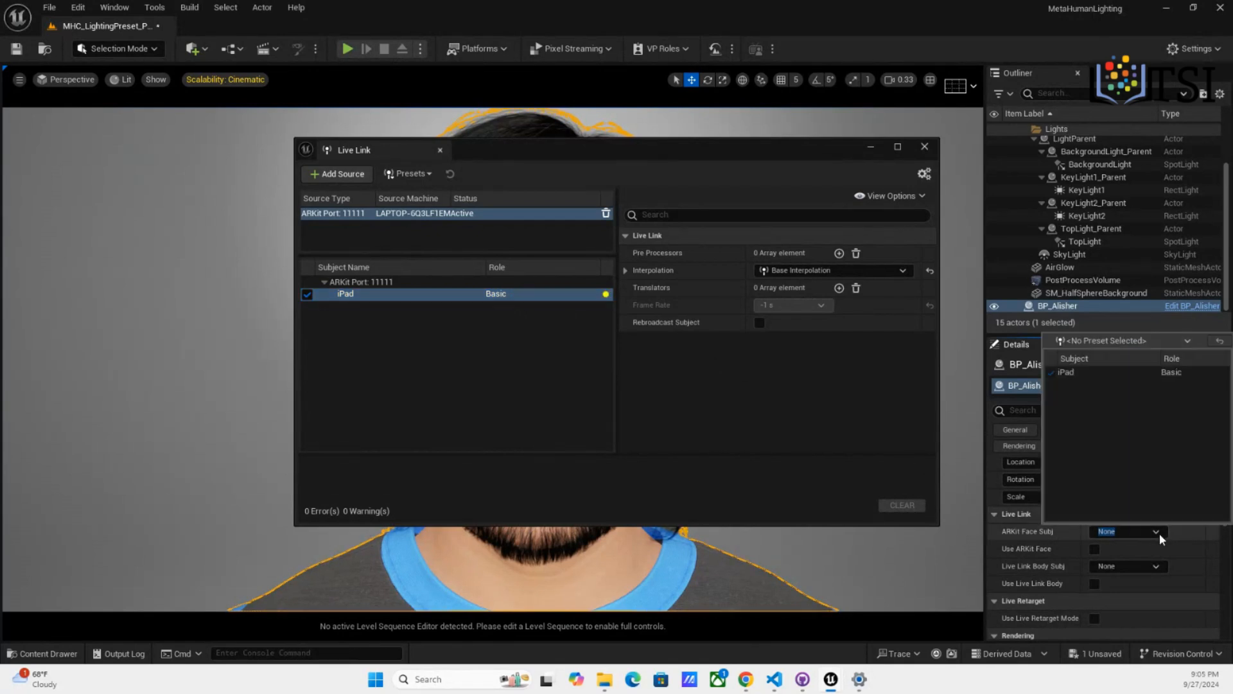
left_click(1096, 372)
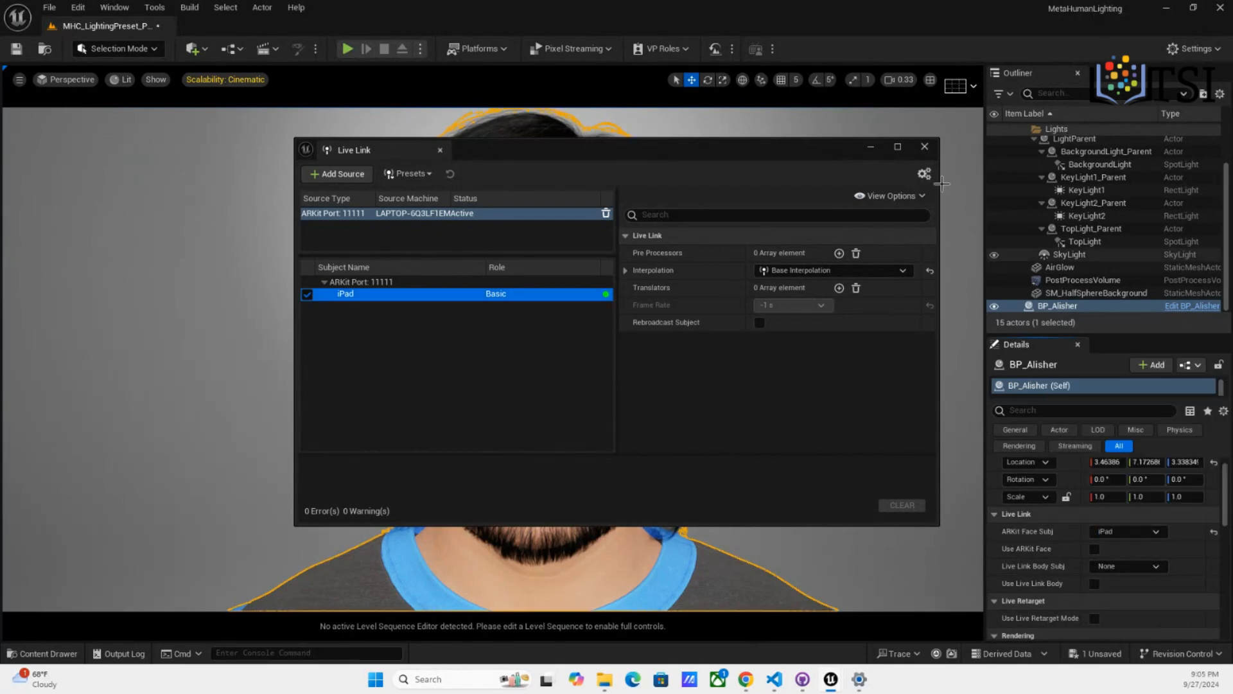
left_click(871, 147)
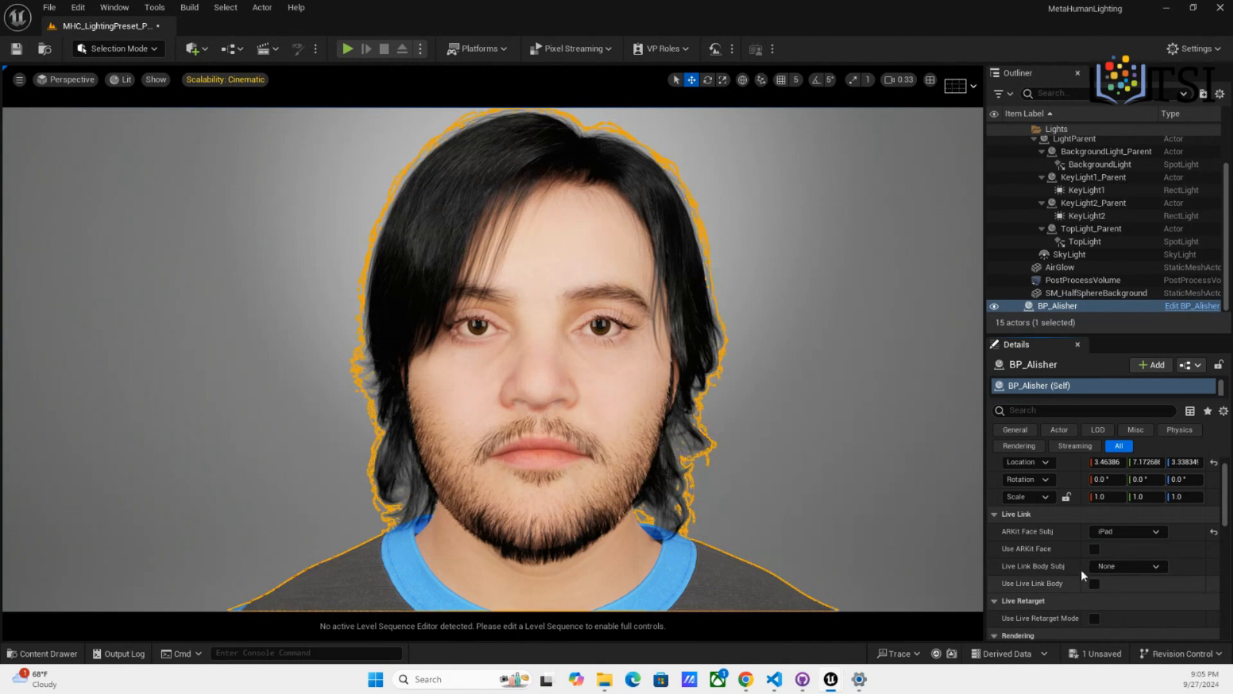
left_click(1096, 551)
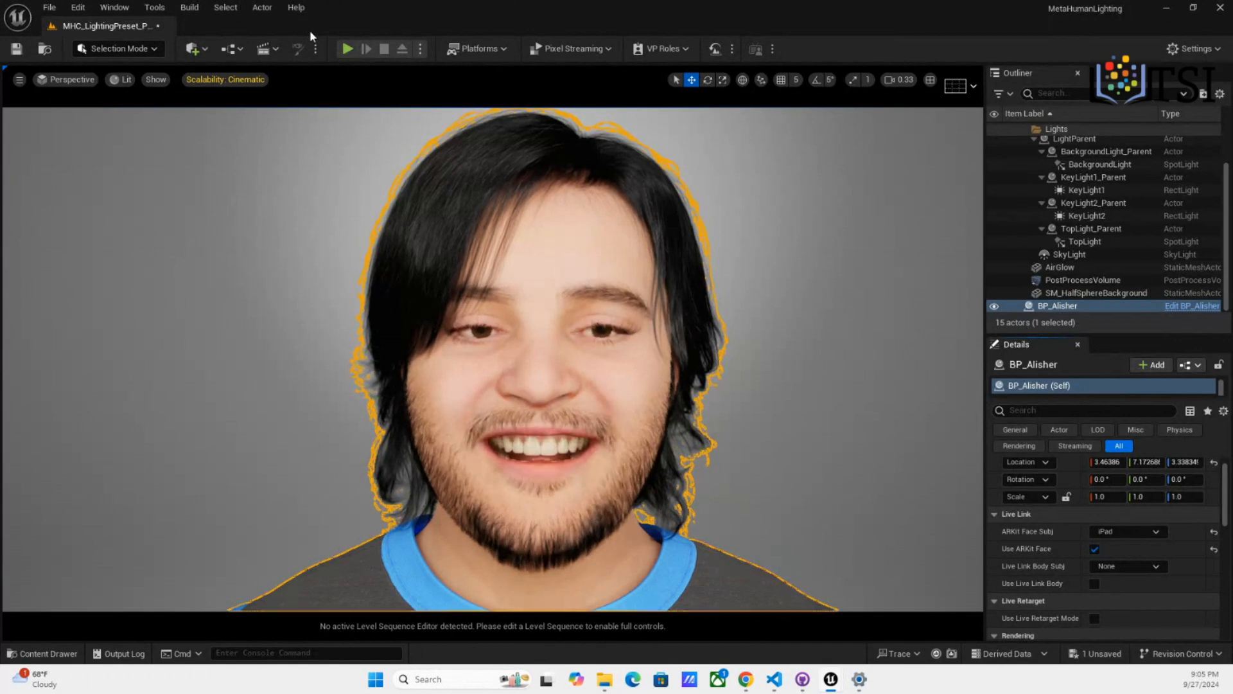
Look over the play mode options, close them, and select the AirGlow background plane instead of the MetaHuman
left_click(420, 49)
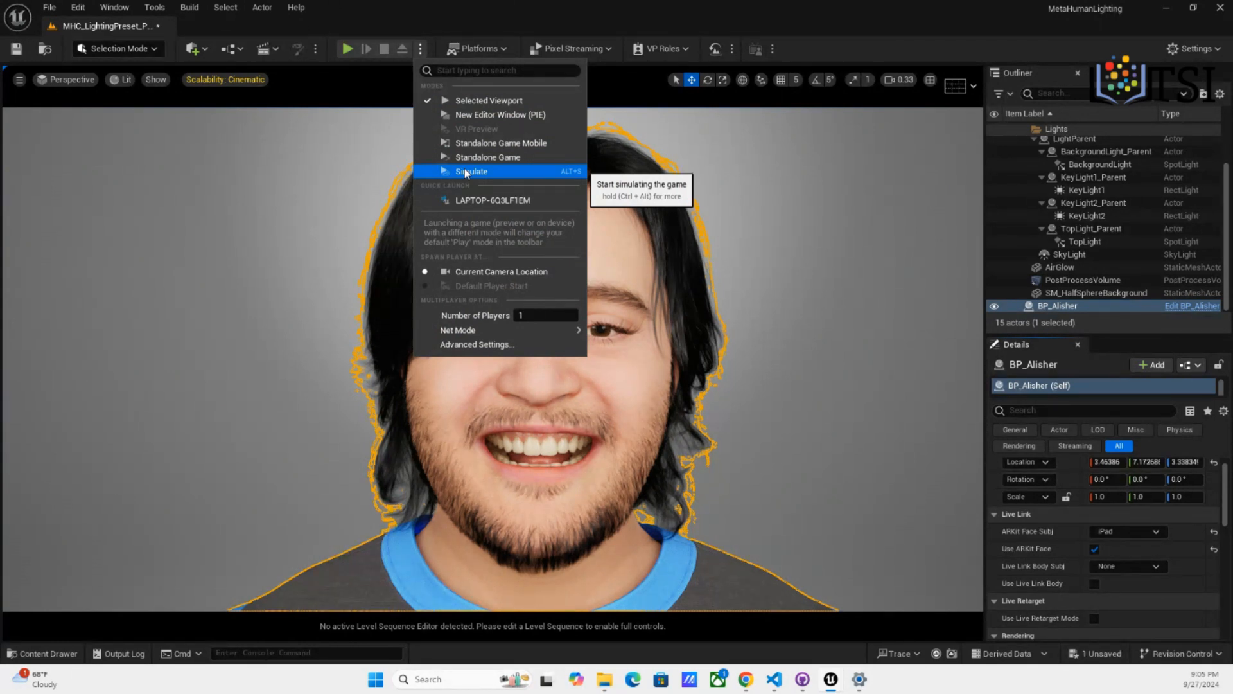
left_click(738, 218)
left_click(738, 218)
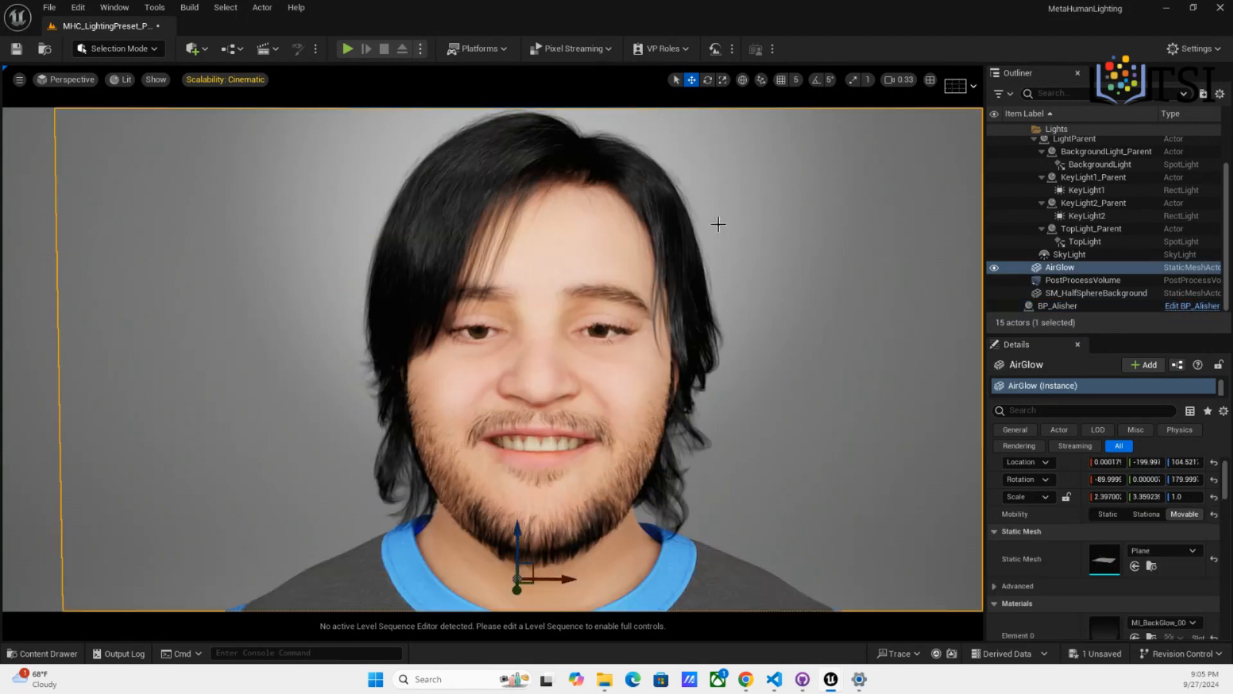
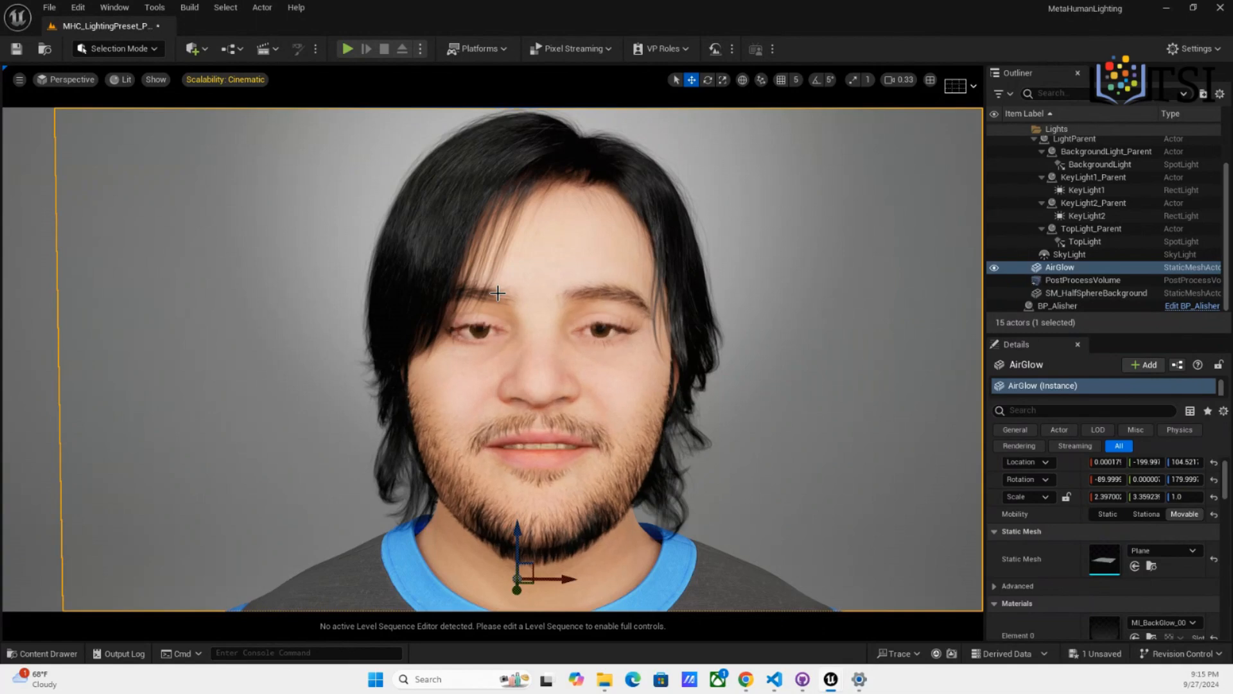
Set the engine scalability to High and the material quality level to Medium
left_click(239, 78)
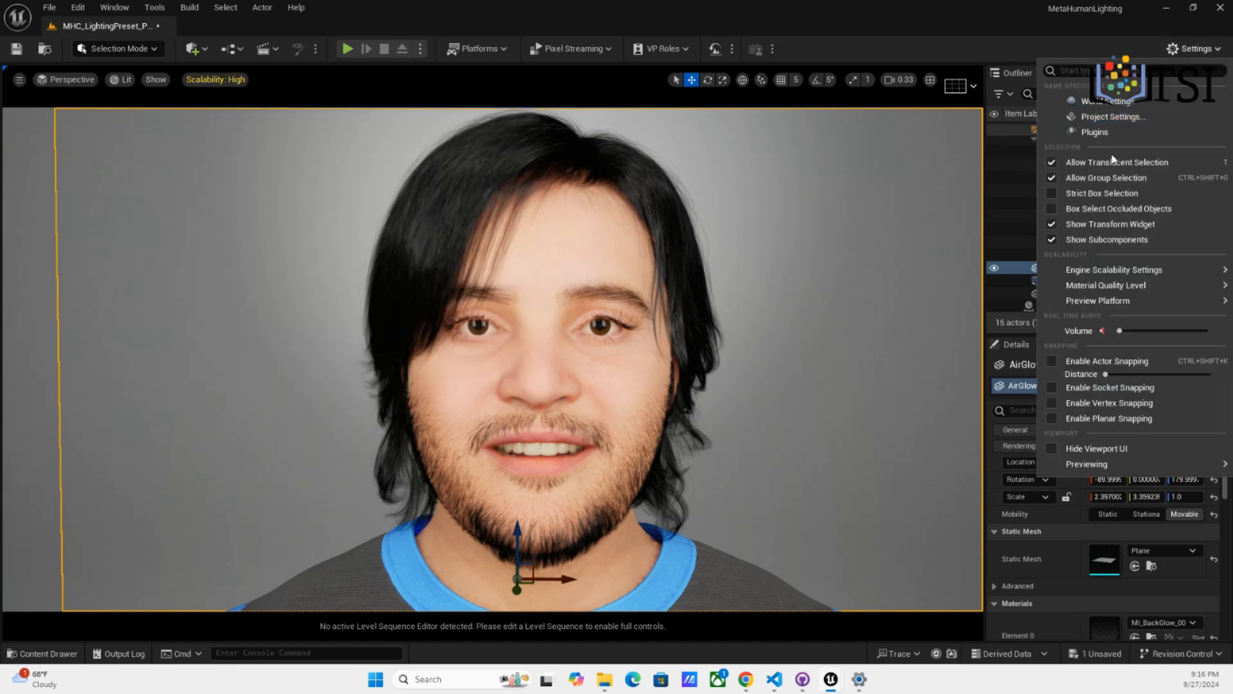
mouse_move(1094, 288)
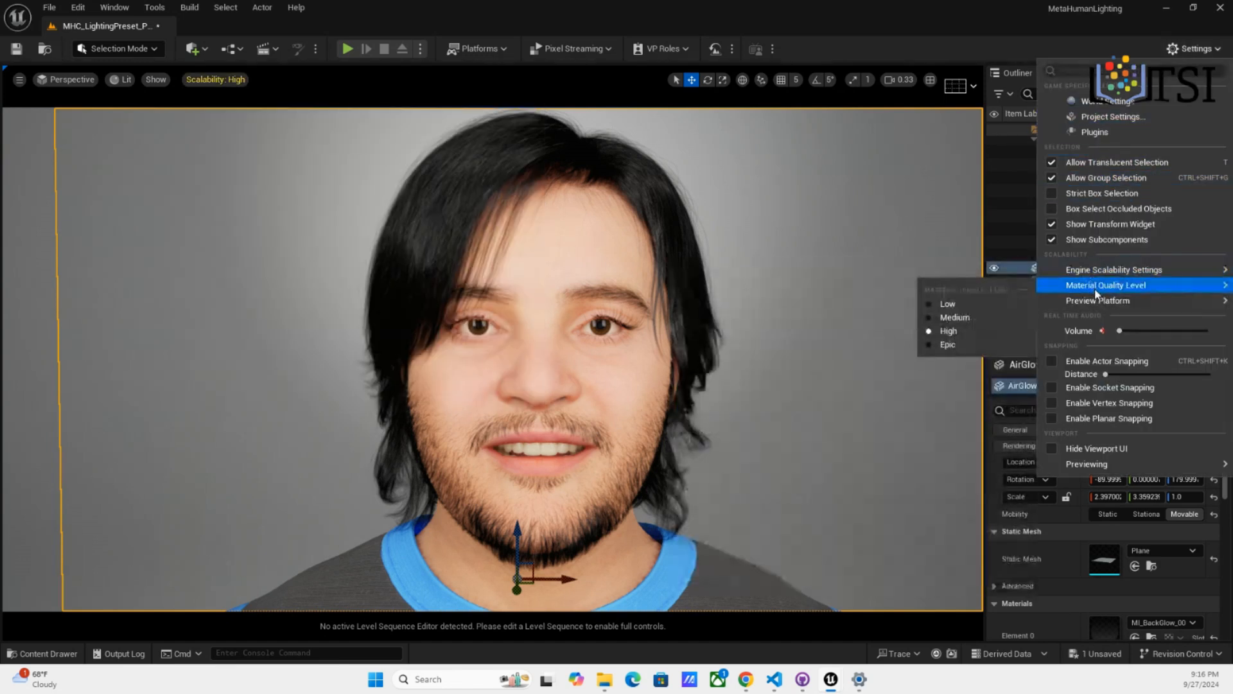
left_click(967, 317)
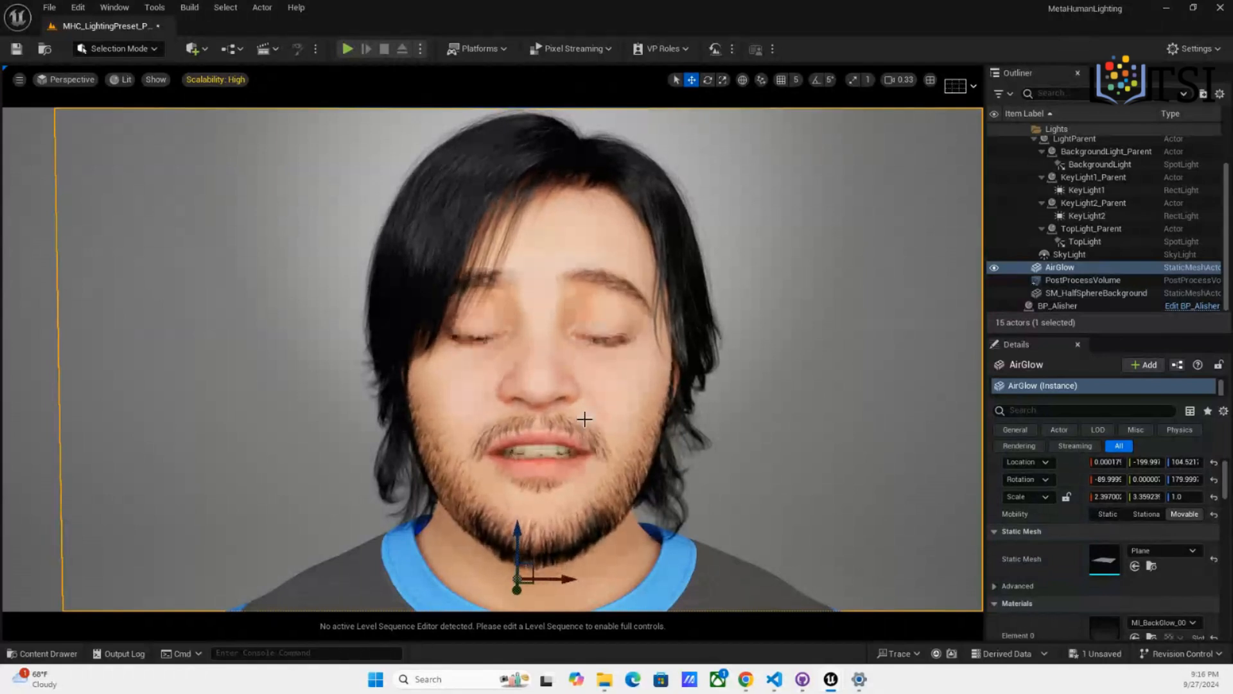
Try to import the detected Natalia DNA source file with no skeletal mesh assigned, and close the Quixel Bridge window
left_click(66, 650)
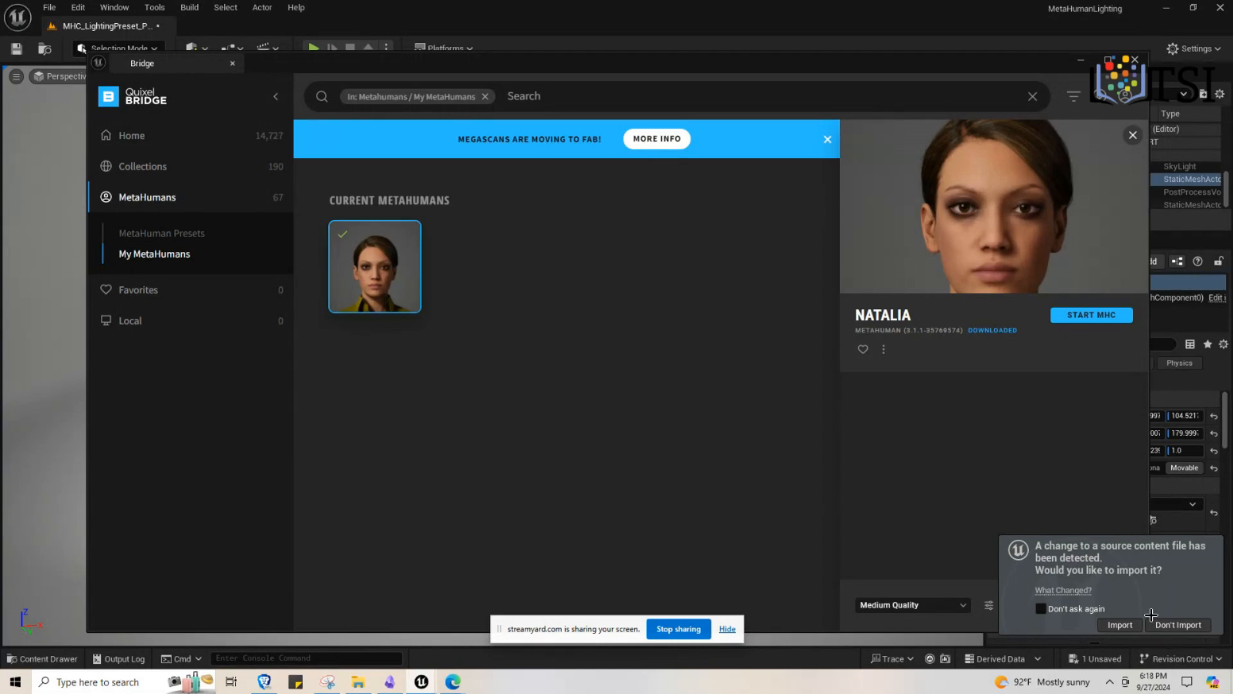
left_click(1112, 624)
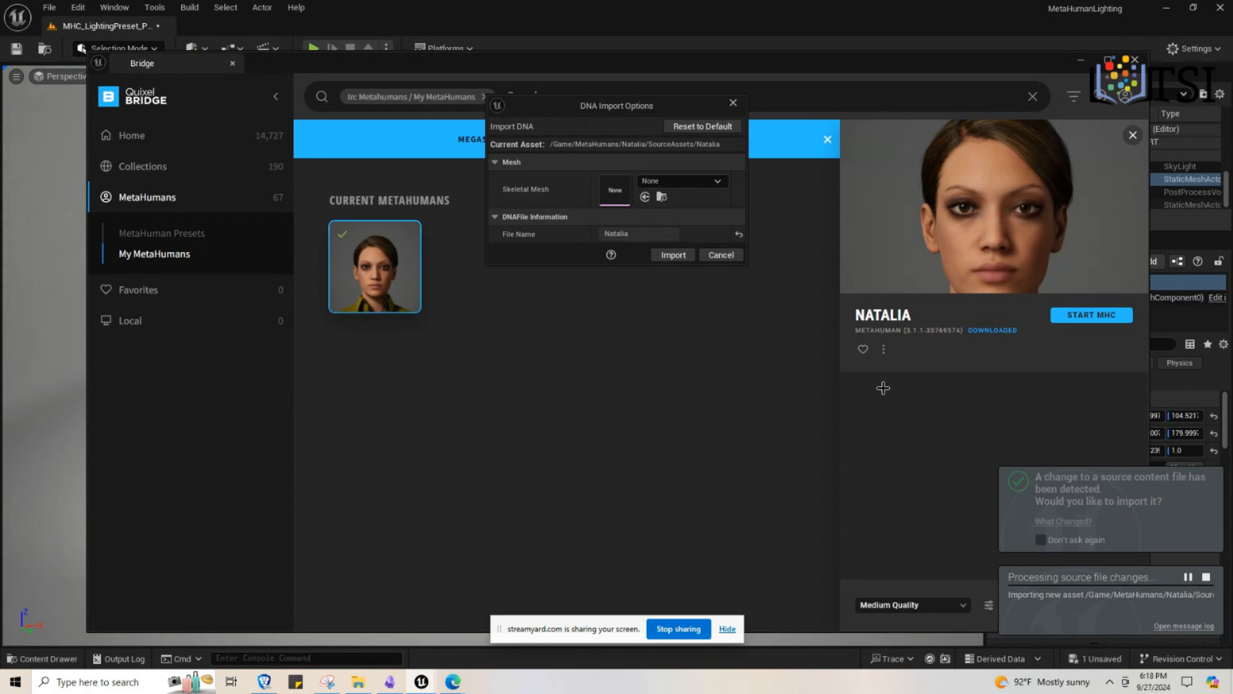
left_click(671, 255)
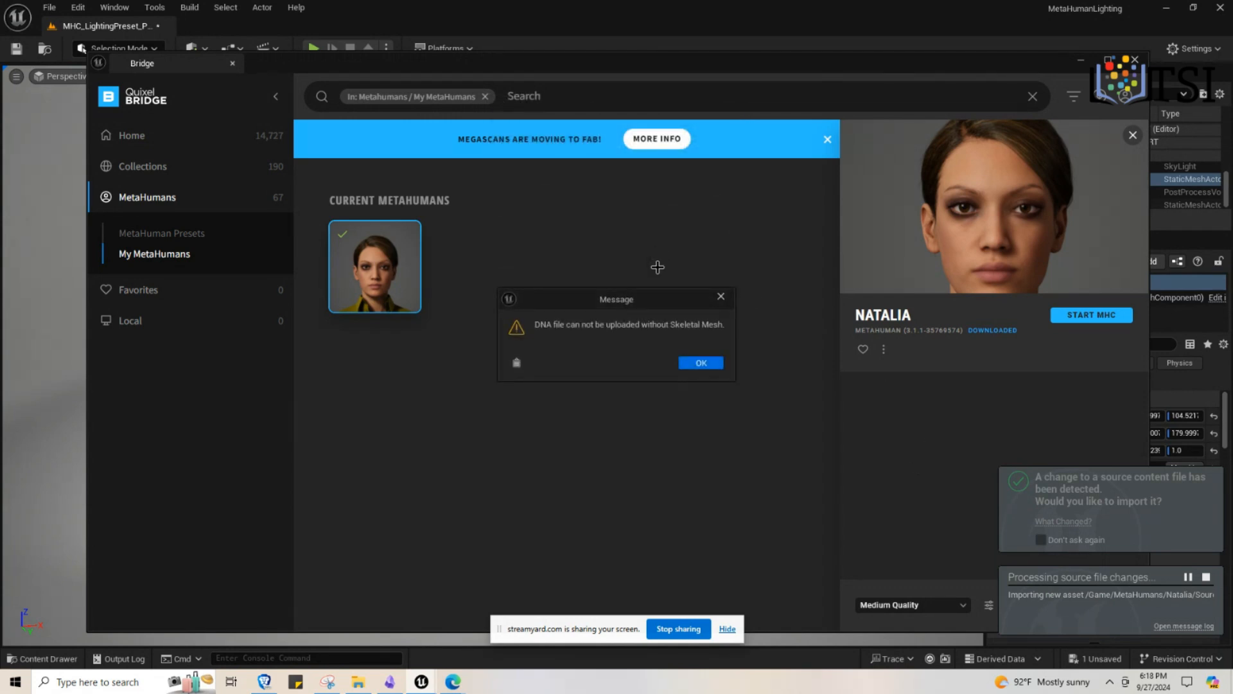
left_click(704, 362)
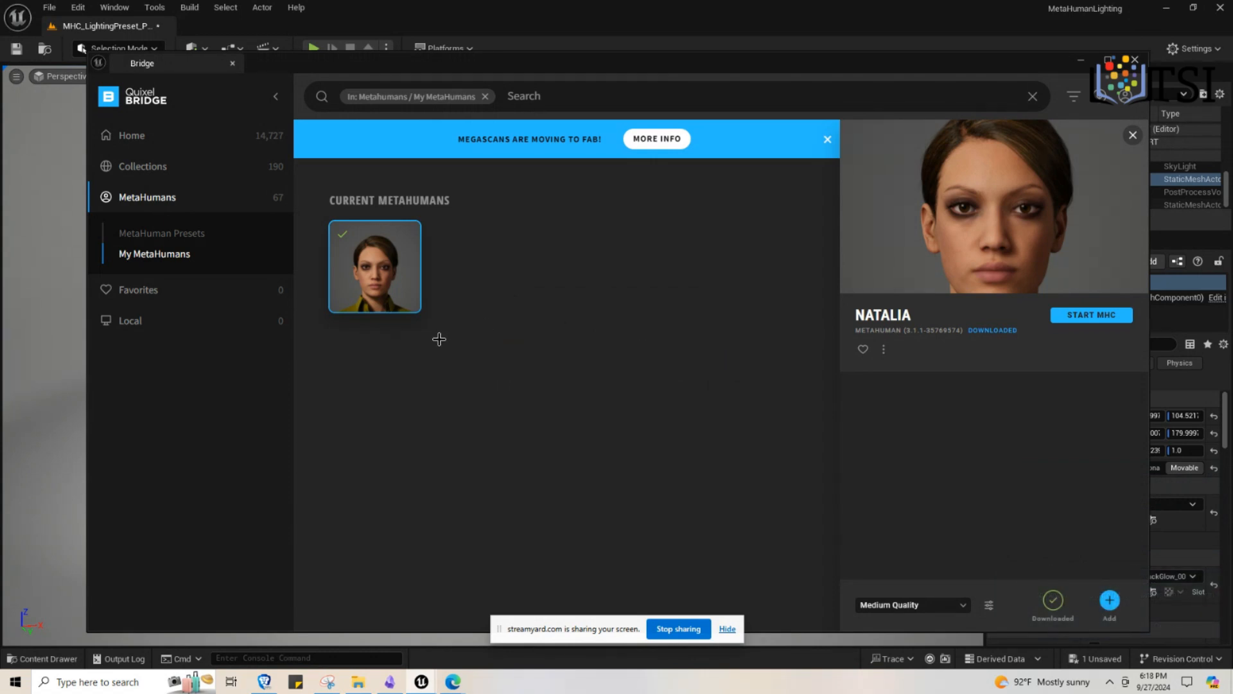
left_click(1134, 59)
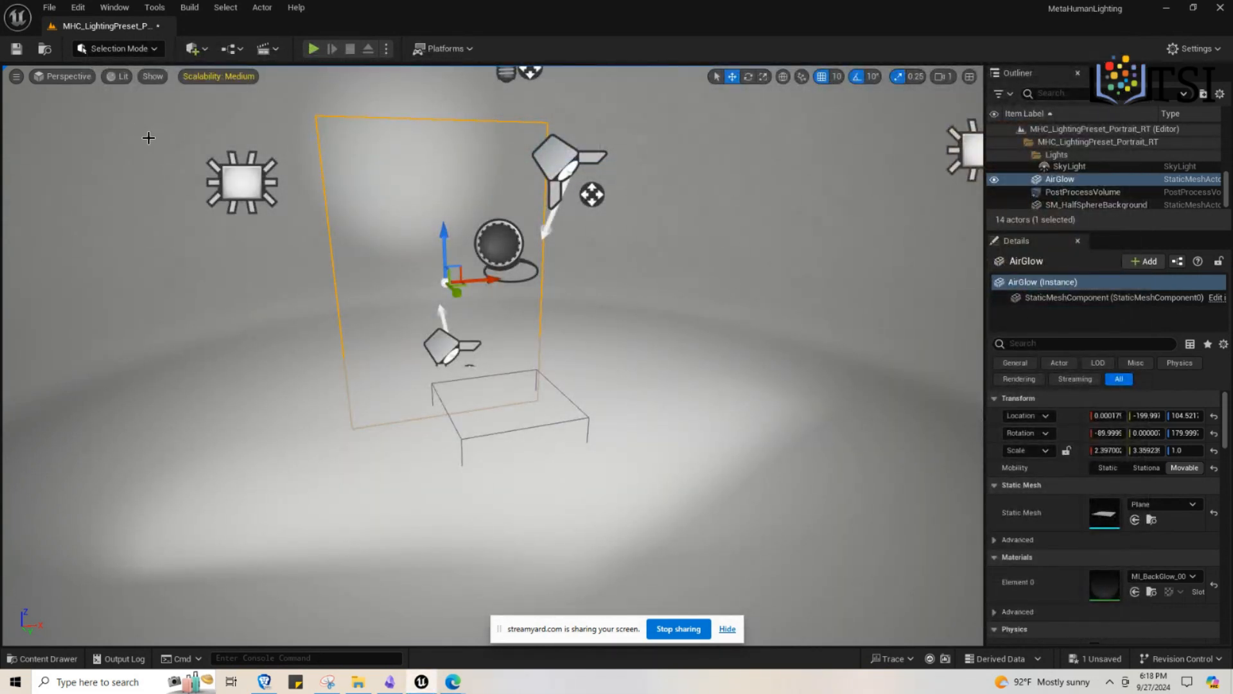
Open the MetaHumans/Natalia content folder and place the BP_Natalia blueprint in the level beside the lights
left_click(31, 659)
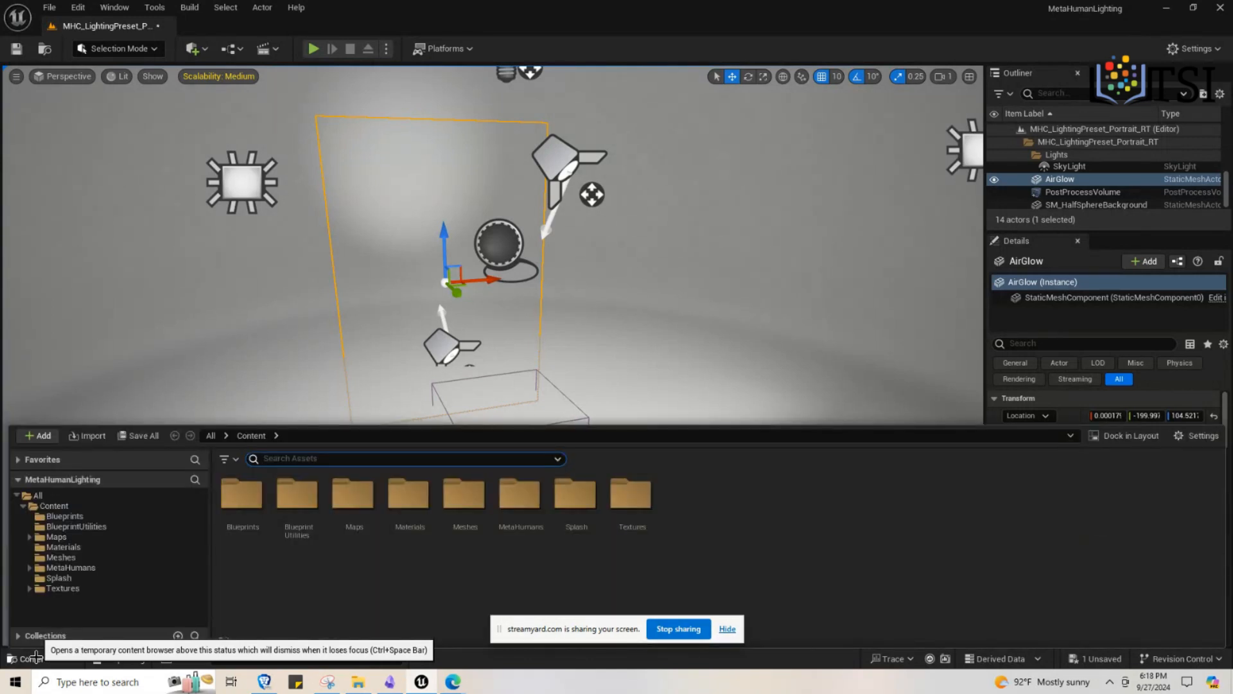
left_click(63, 567)
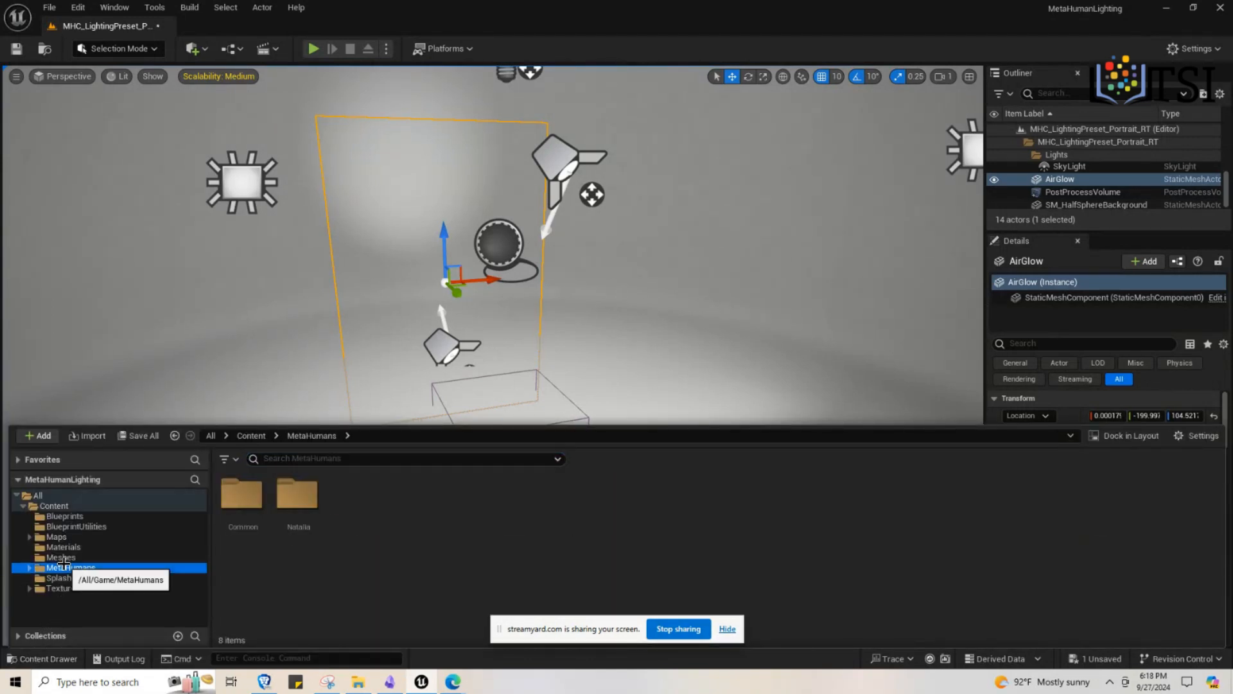
double_click(296, 493)
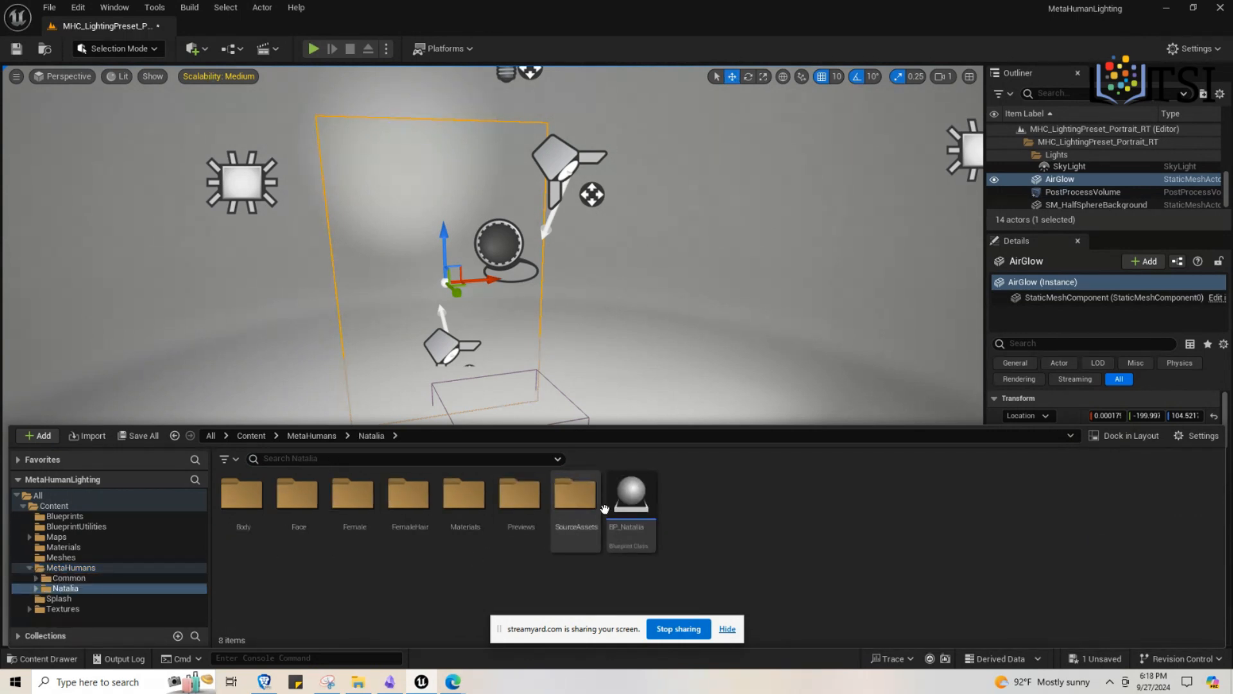
left_click(633, 492)
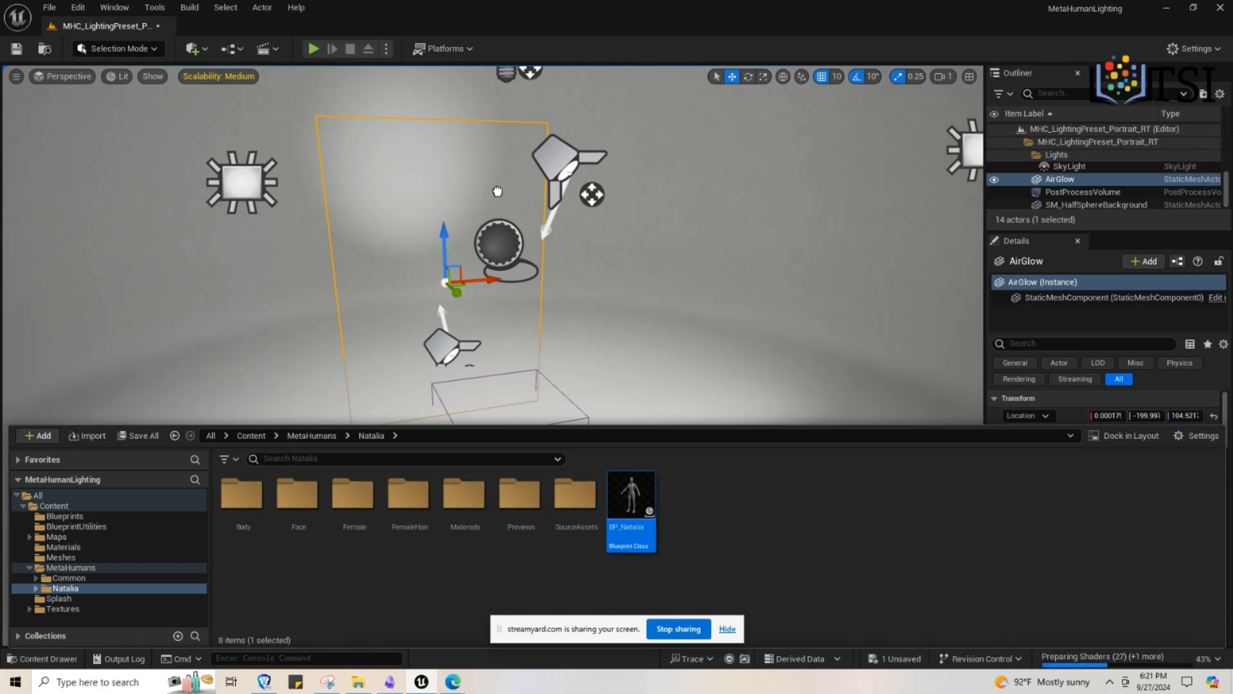
left_click_drag(497, 190, 647, 294)
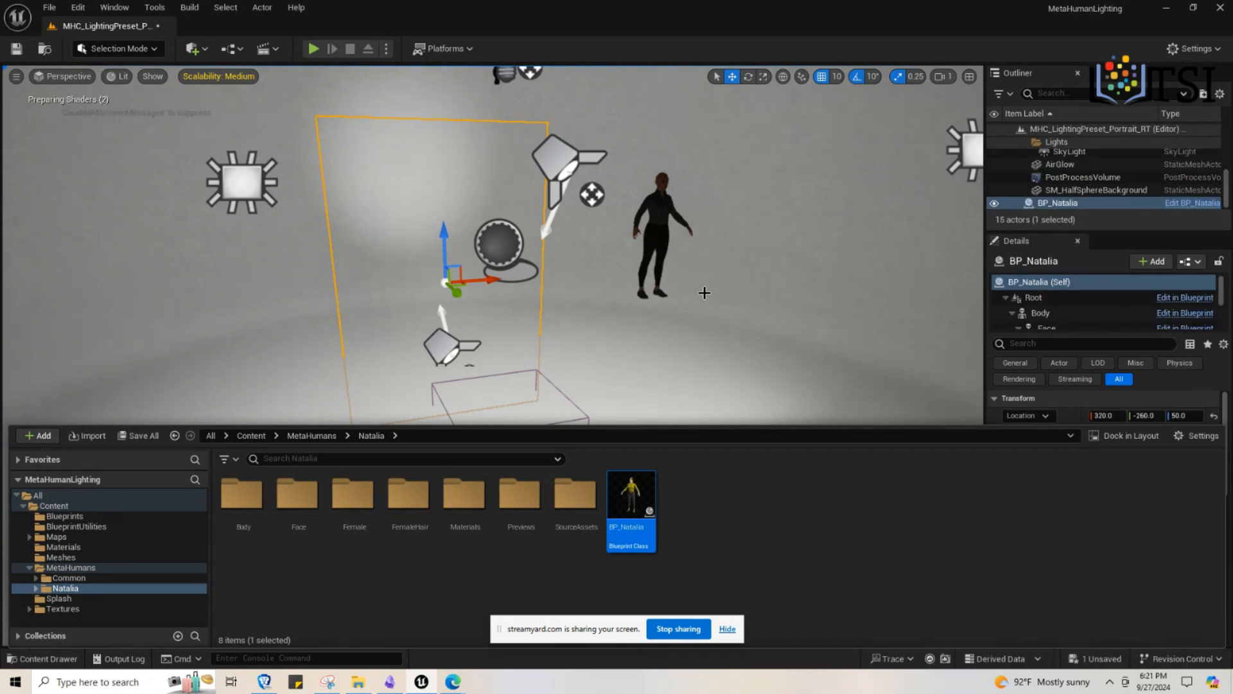
Raise BP_Natalia to a Z location of 100 and move it along X to 30, in front of the background glow
scroll(705, 292, "up", 3)
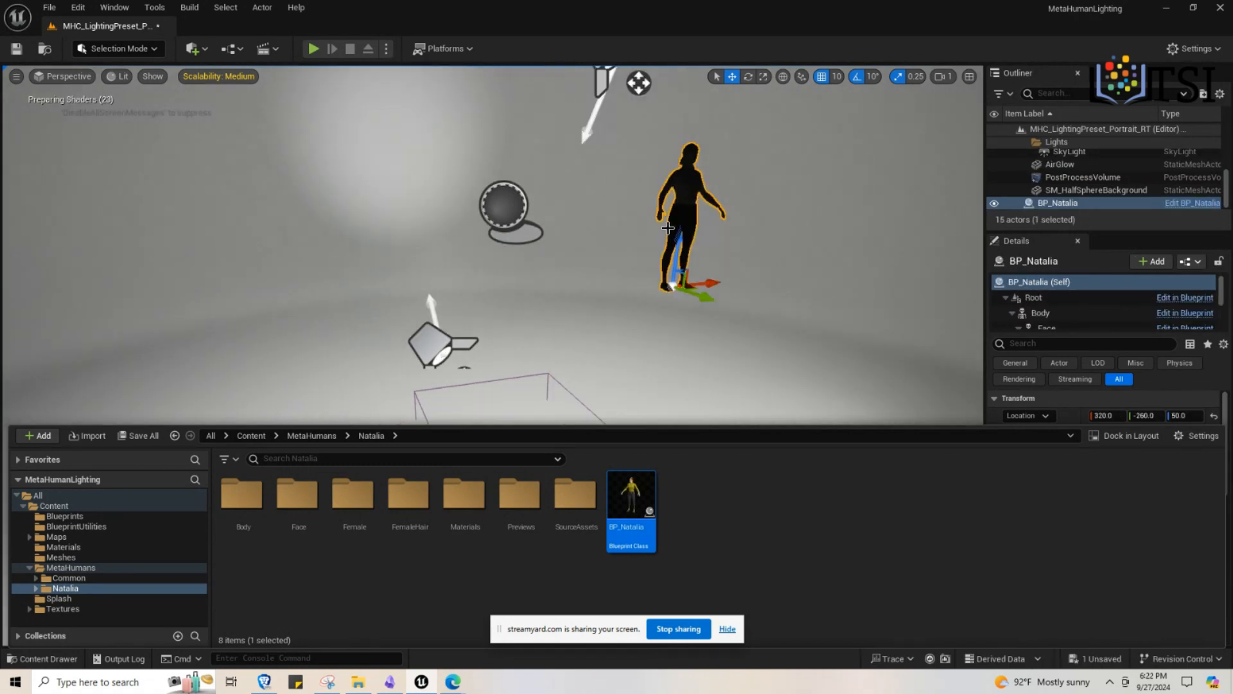
right_click_drag(680, 185, 638, 190)
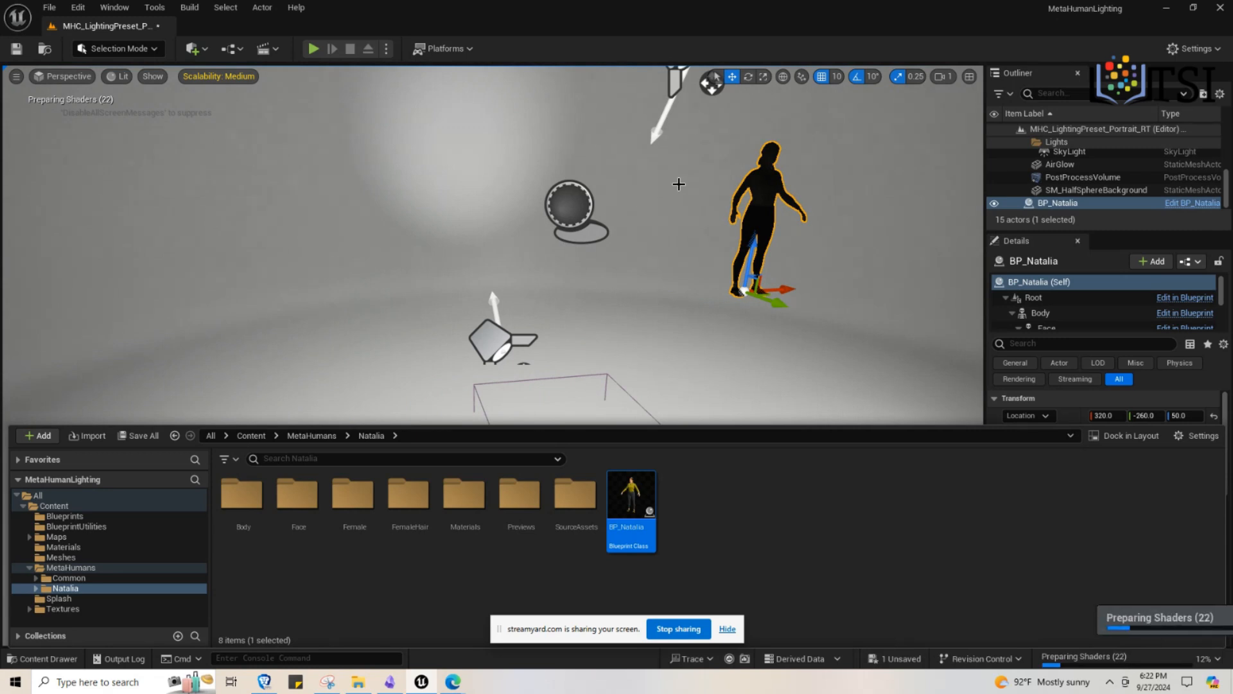
left_click(677, 154)
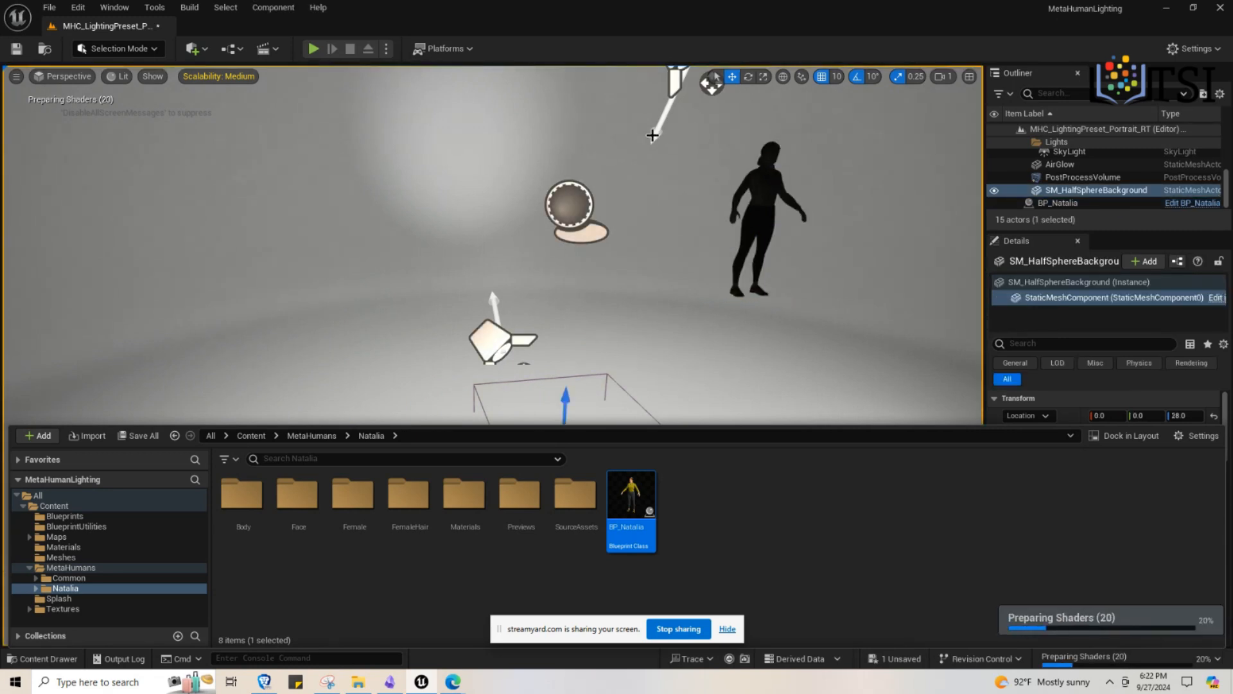
left_click(653, 140)
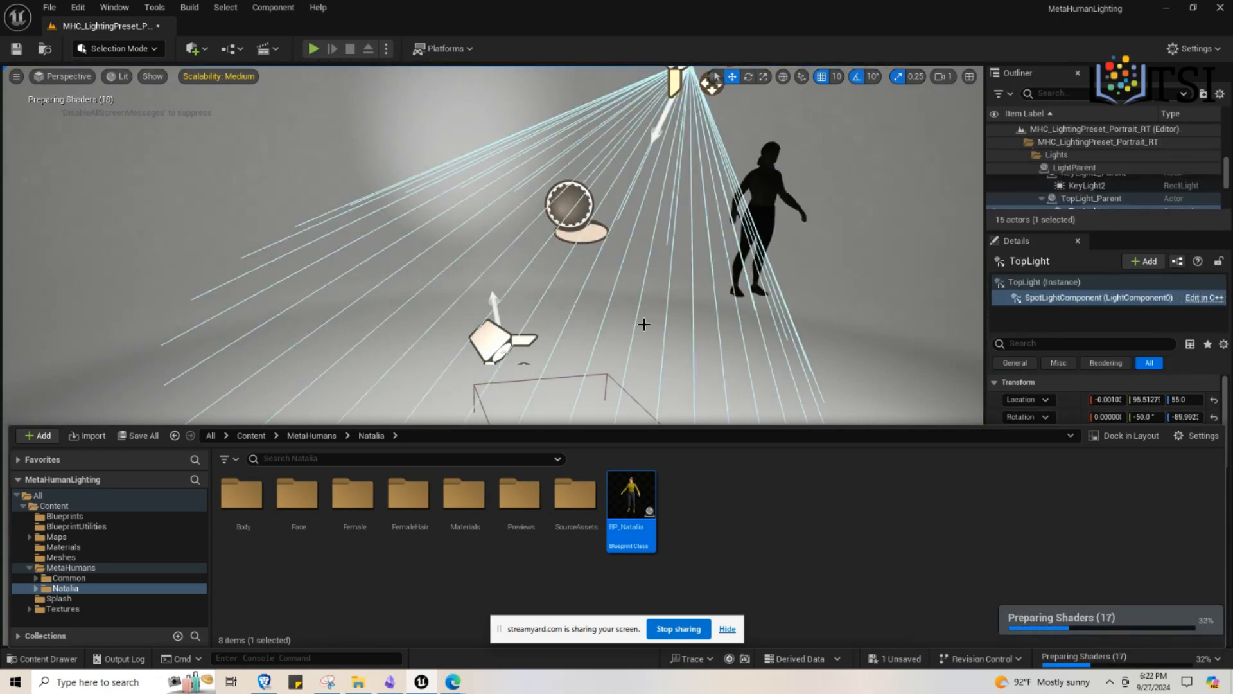
key("f")
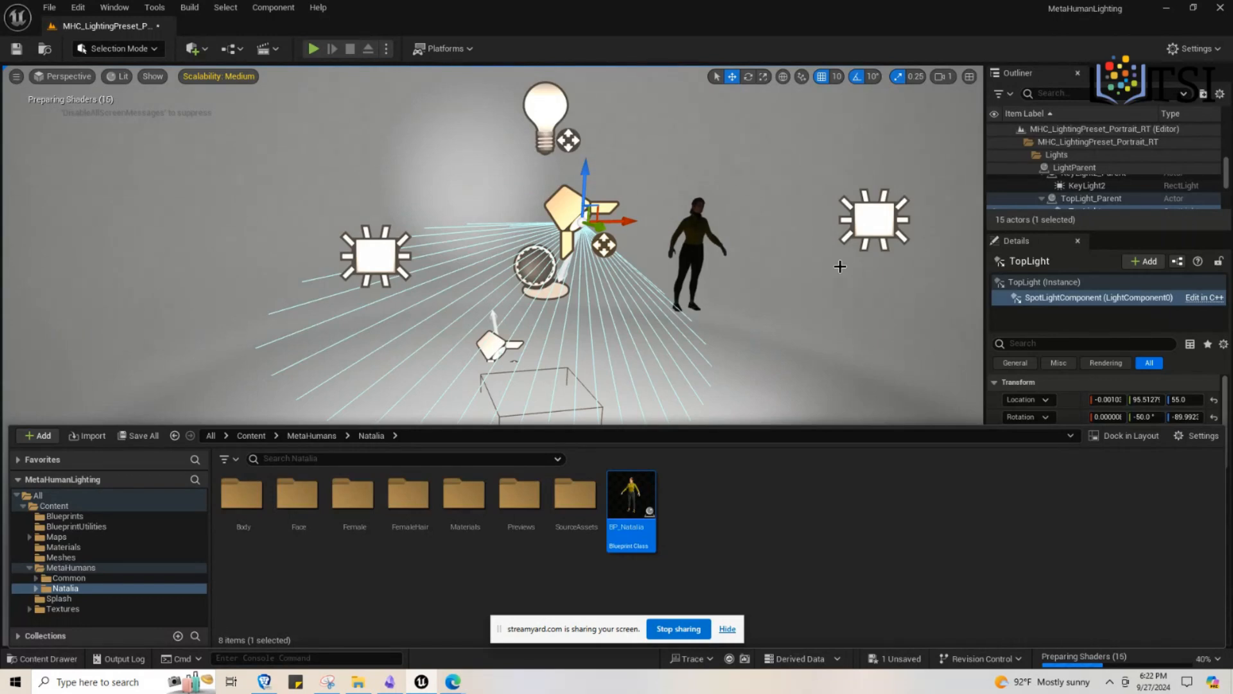
left_click(673, 256)
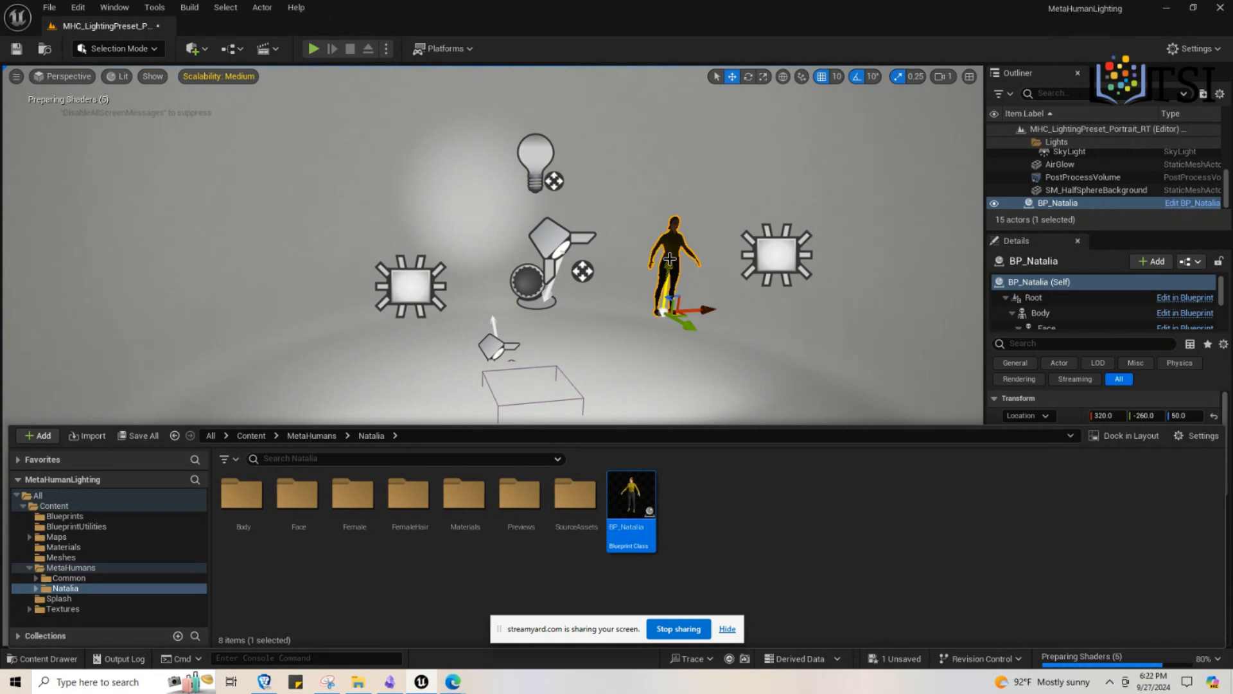
left_click_drag(670, 258, 672, 223)
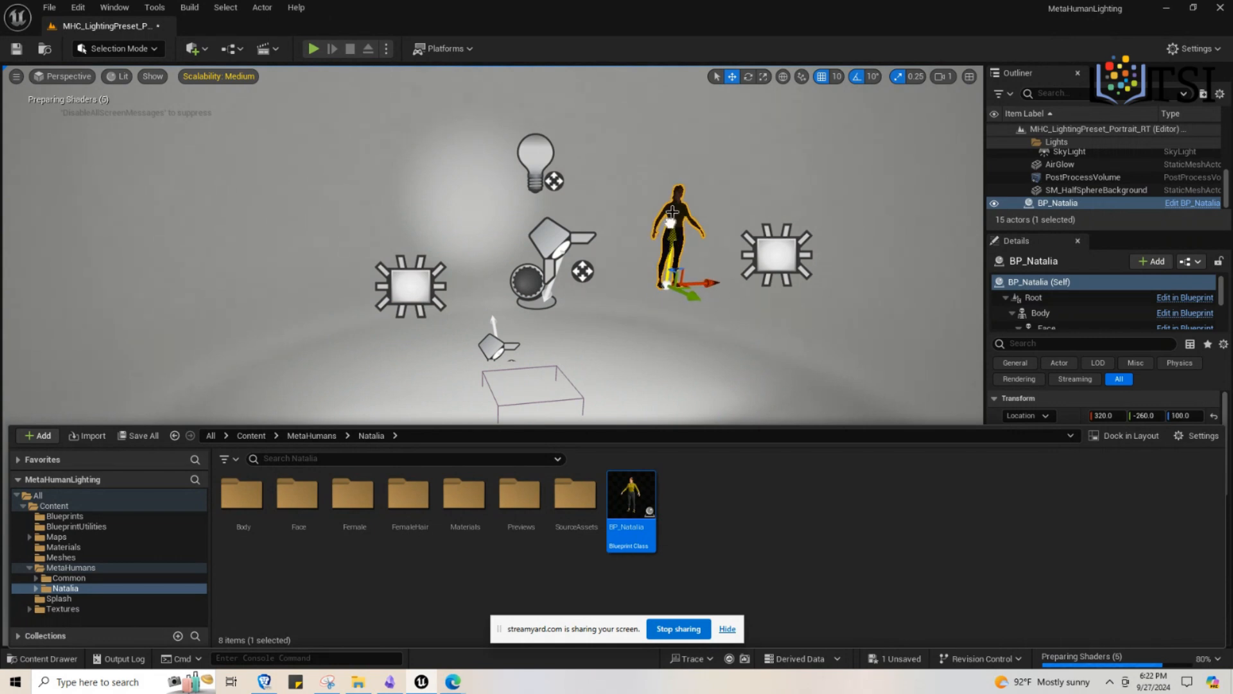
left_click(673, 177)
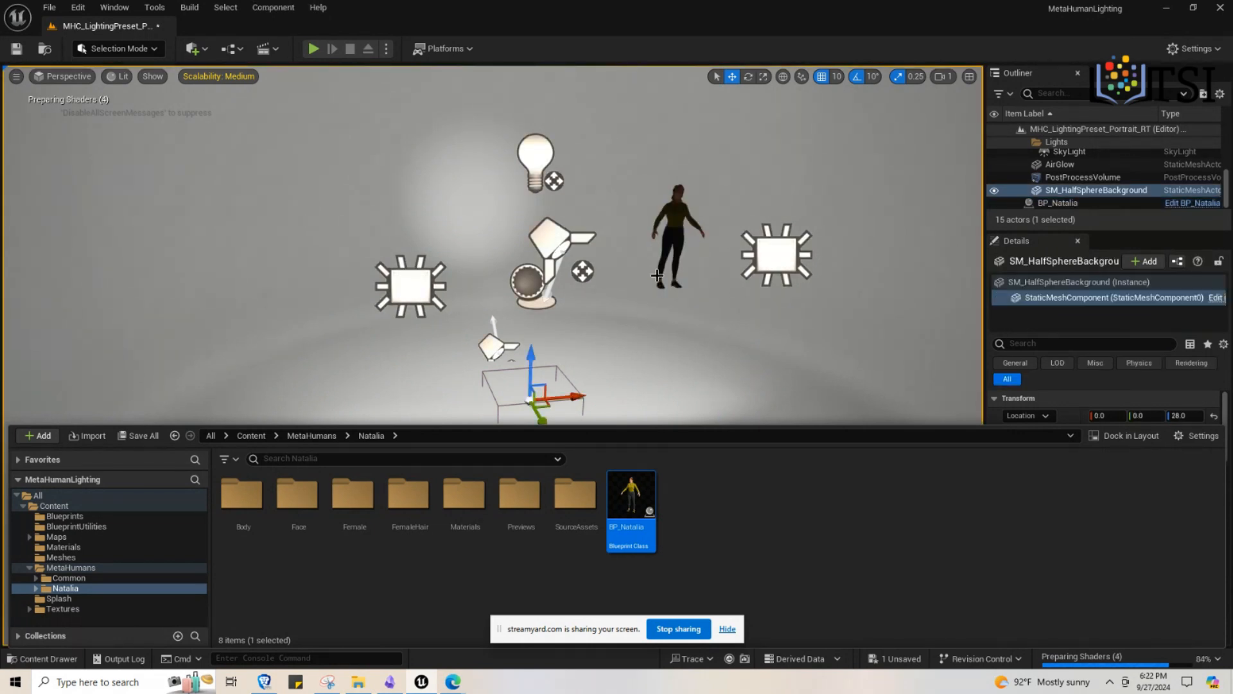
left_click(669, 247)
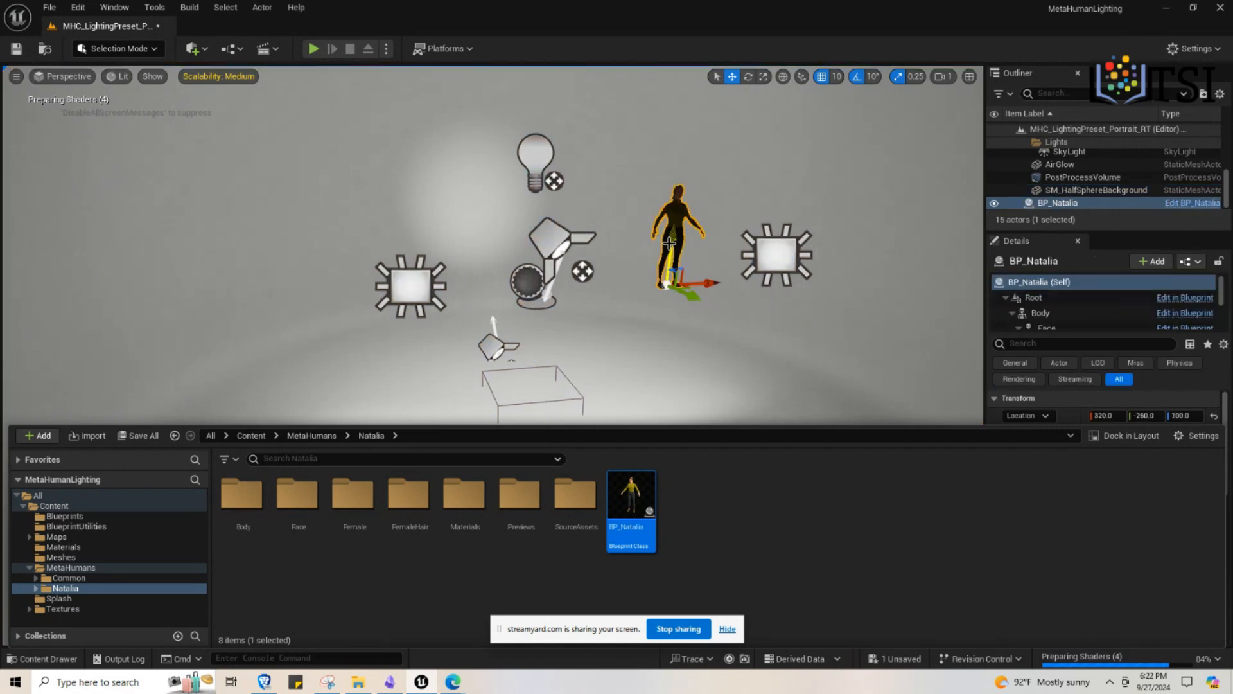
left_click_drag(711, 284, 524, 273)
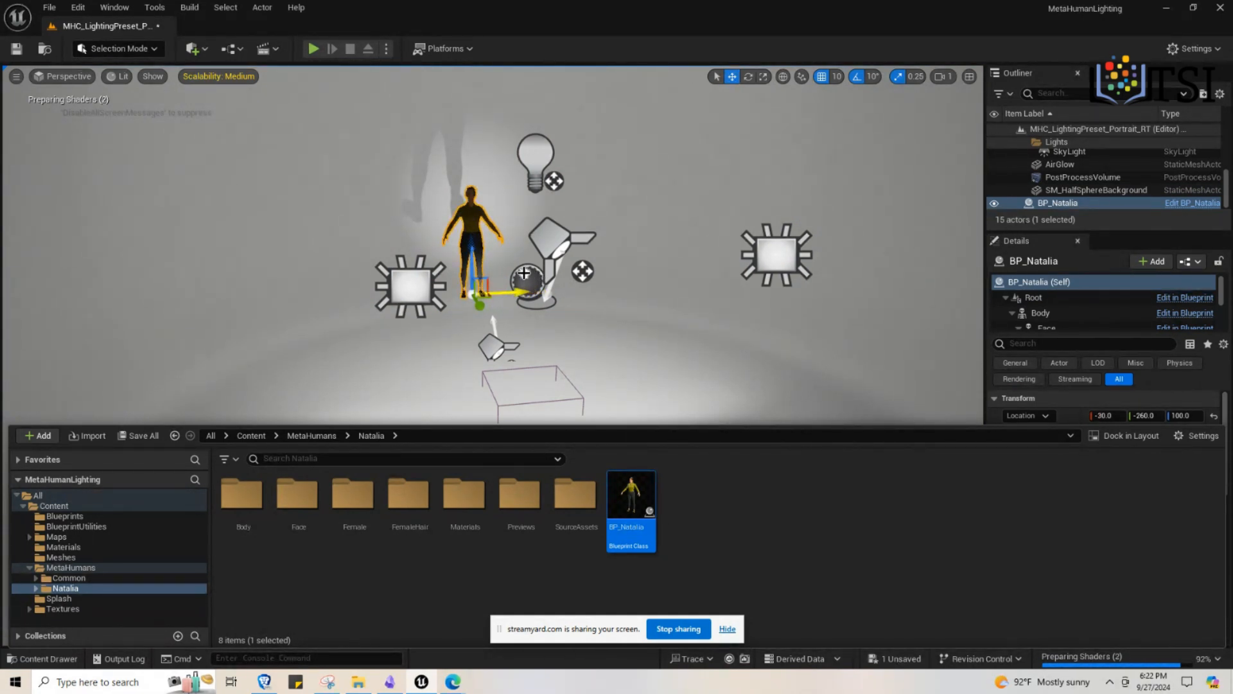
left_click_drag(524, 273, 552, 364)
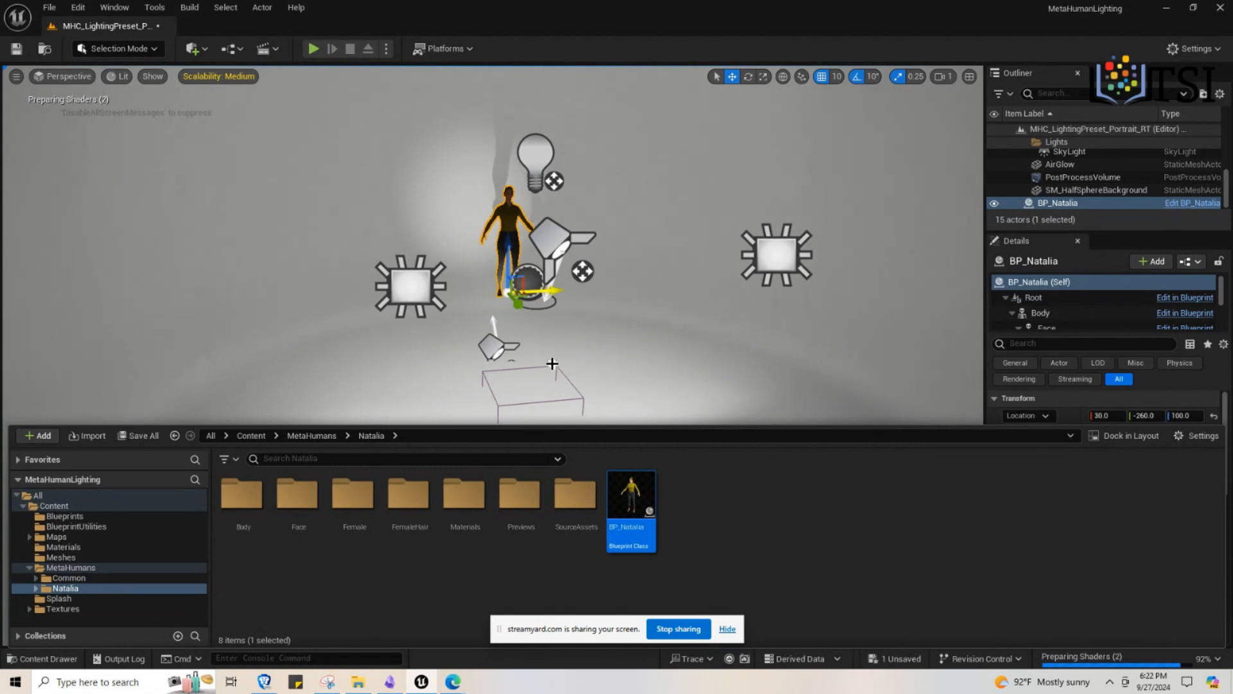
Select the AirGlow plane and move it forward along Y to about 40
left_click(552, 363)
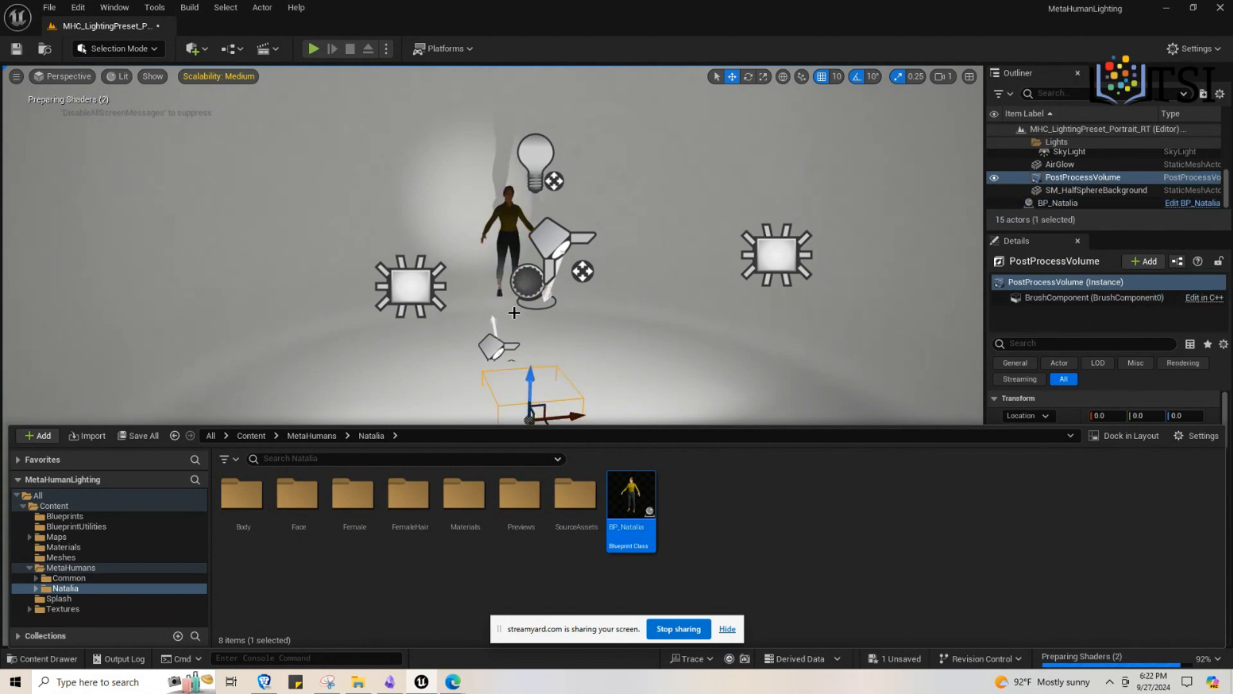
left_click(510, 260)
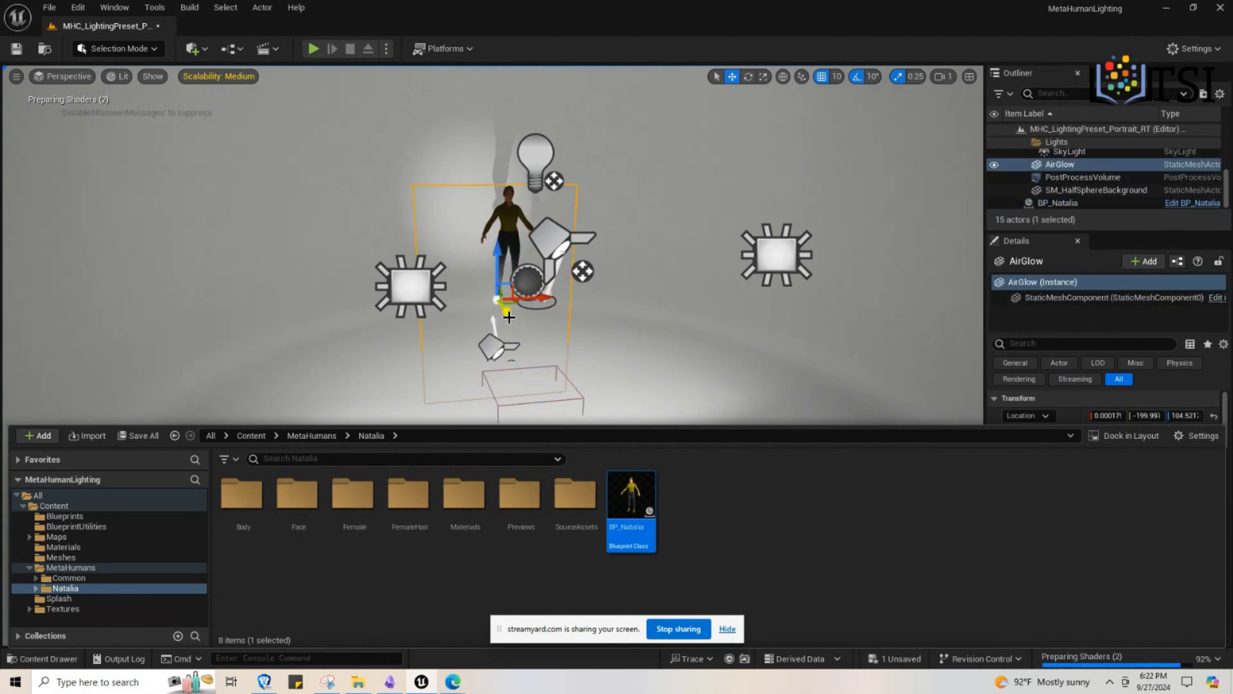
left_click_drag(515, 320, 545, 392)
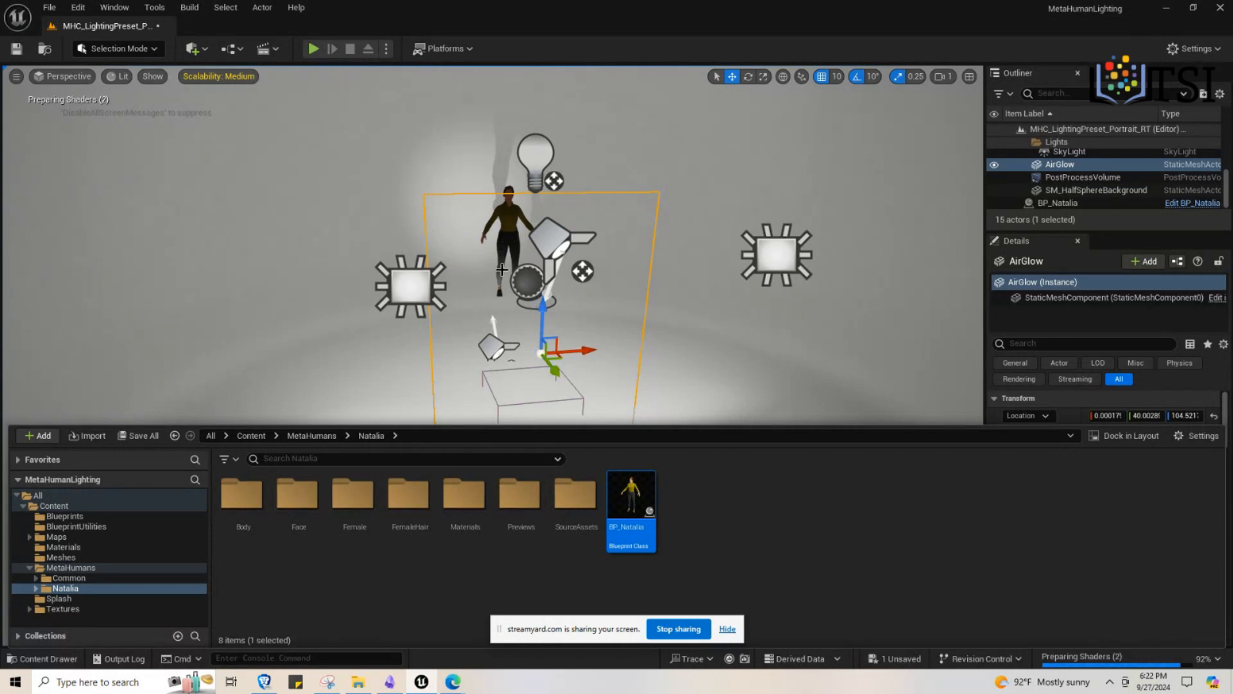
left_click_drag(554, 359, 806, 354)
Select BP_Natalia and lower it to a Z location of 60, leaving the half-sphere background in place
left_click(510, 239)
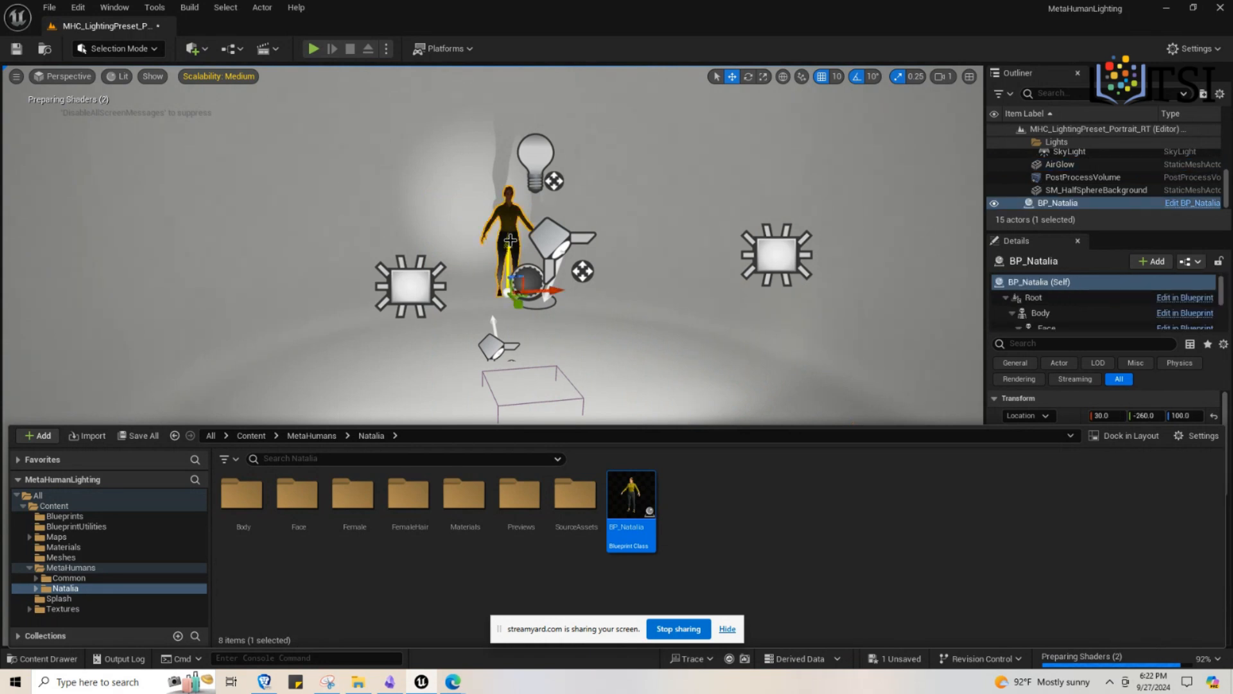
left_click_drag(525, 307, 543, 352)
left_click(463, 217)
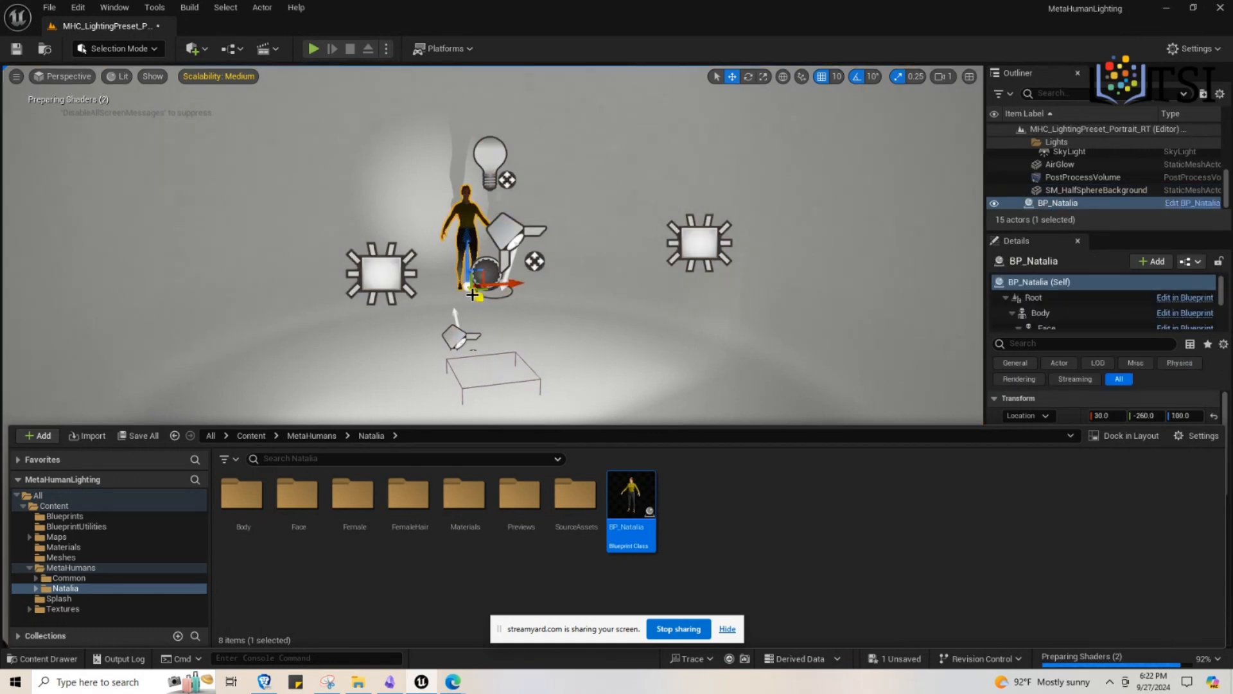
left_click_drag(471, 294, 503, 330)
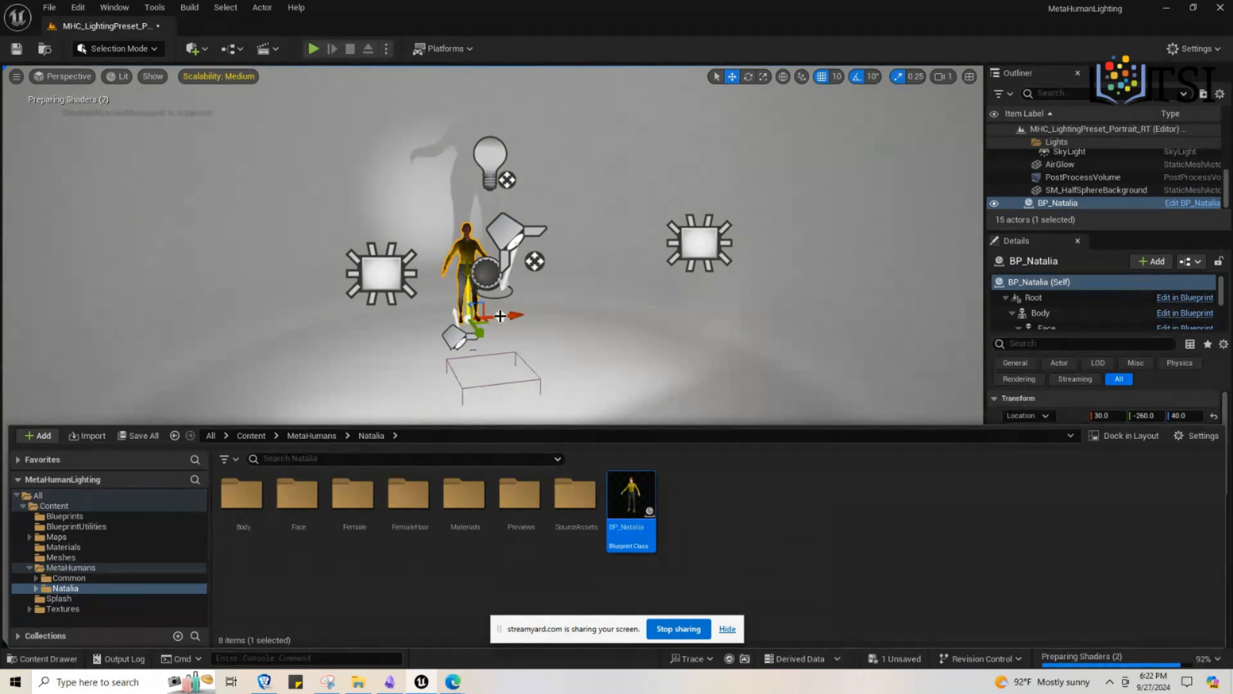
left_click(496, 325)
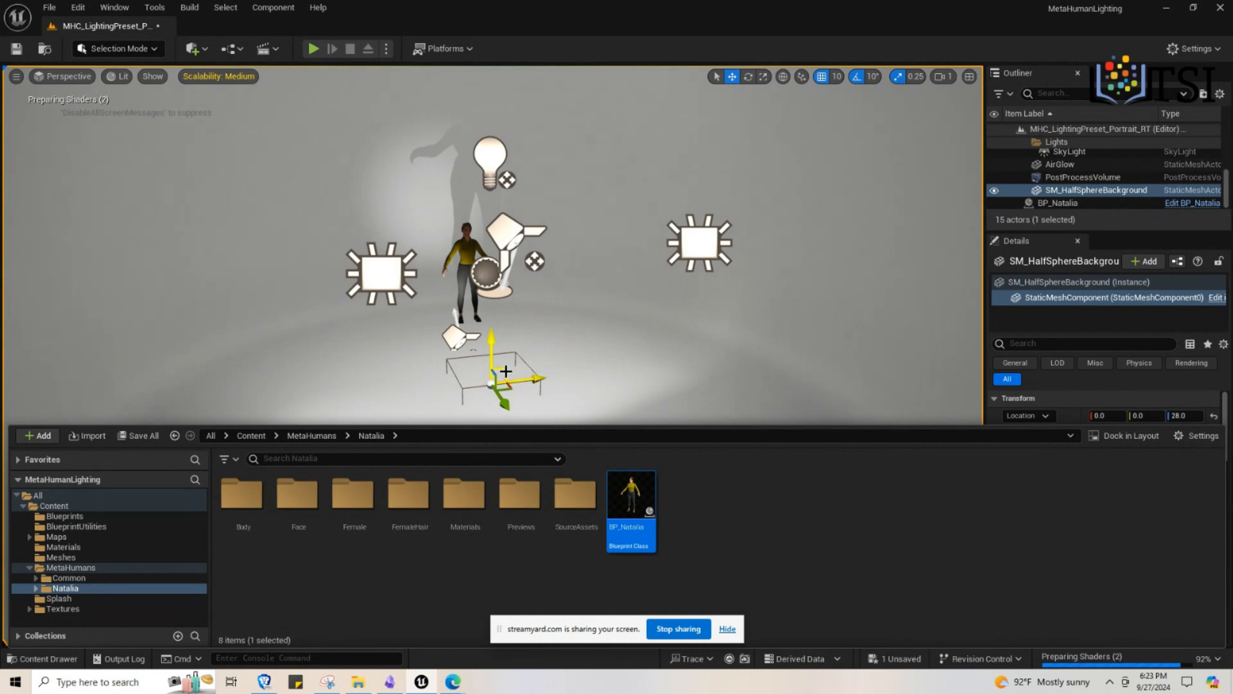
left_click(464, 296)
left_click(465, 257)
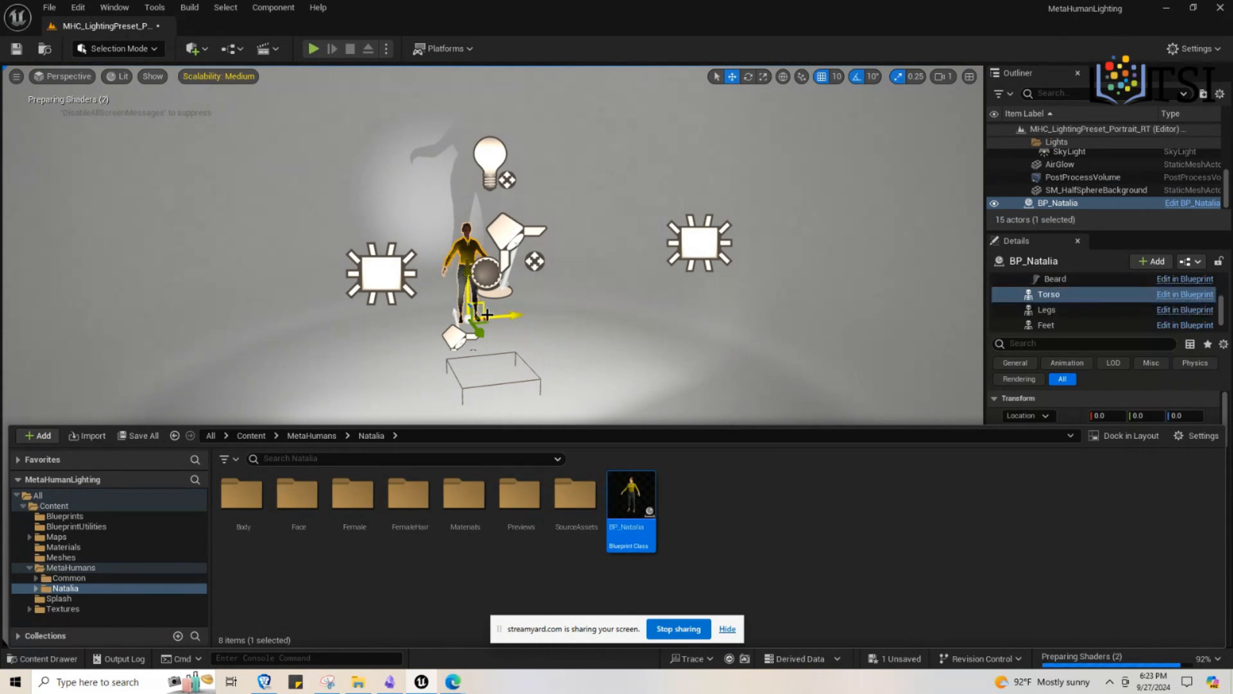
left_click(507, 367)
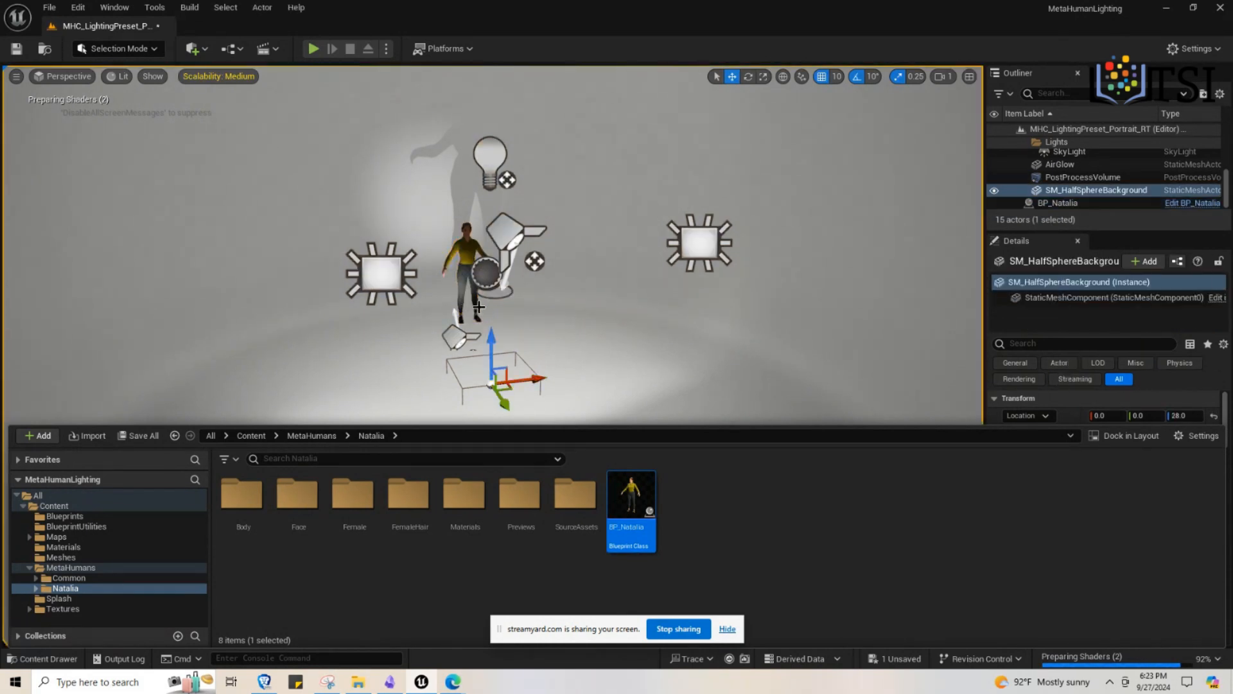
left_click(467, 255)
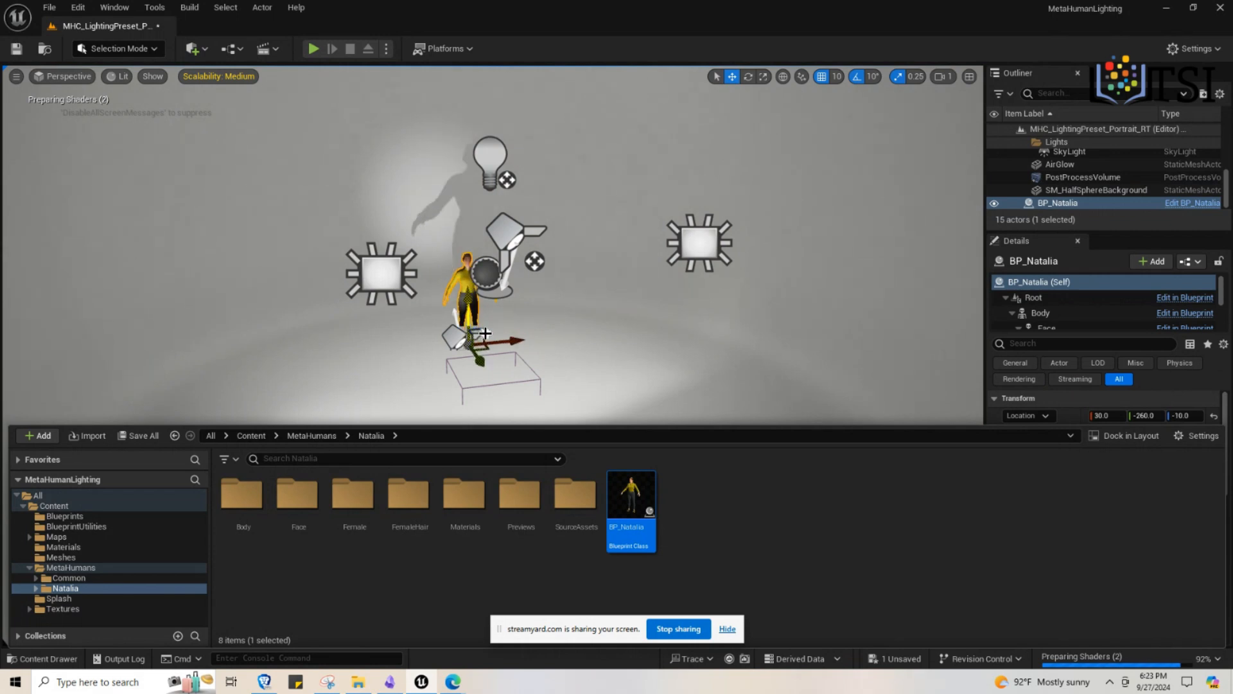
left_click(466, 305)
left_click(466, 305)
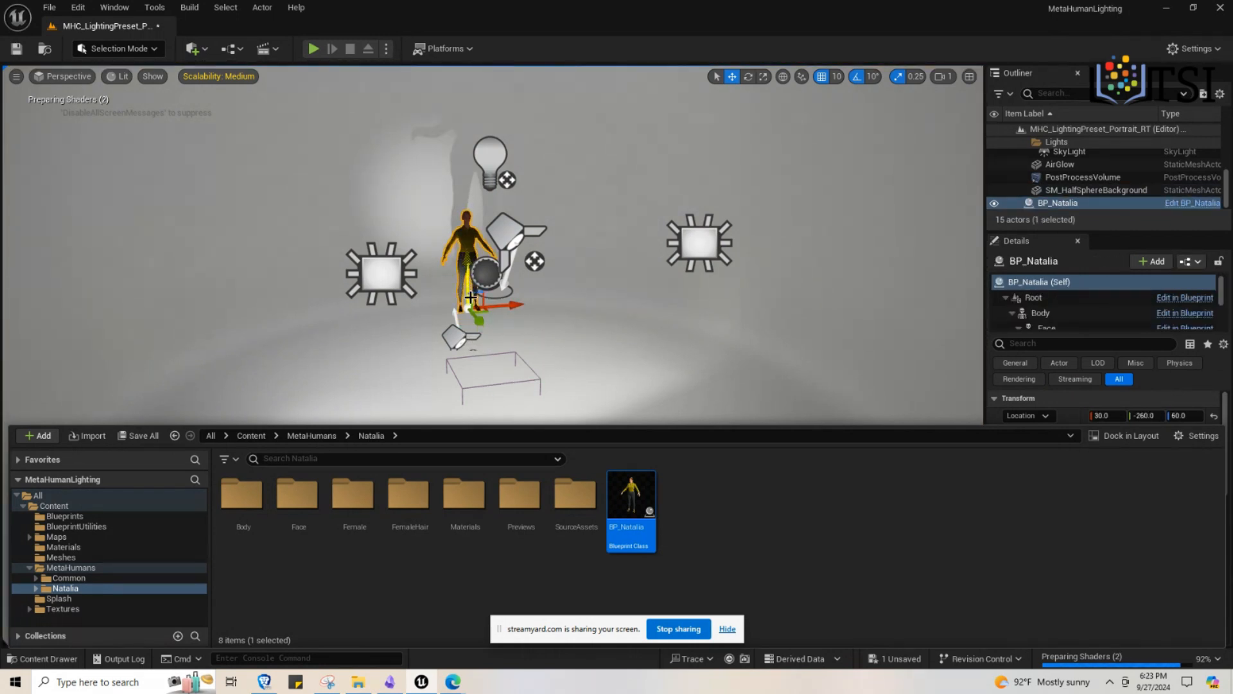
Select BP_Natalia in the level and lower it to a Z location of 50
left_click(507, 309)
left_click(467, 247)
left_click(478, 280)
left_click(466, 263)
right_click_drag(491, 281, 513, 284)
left_click(491, 279)
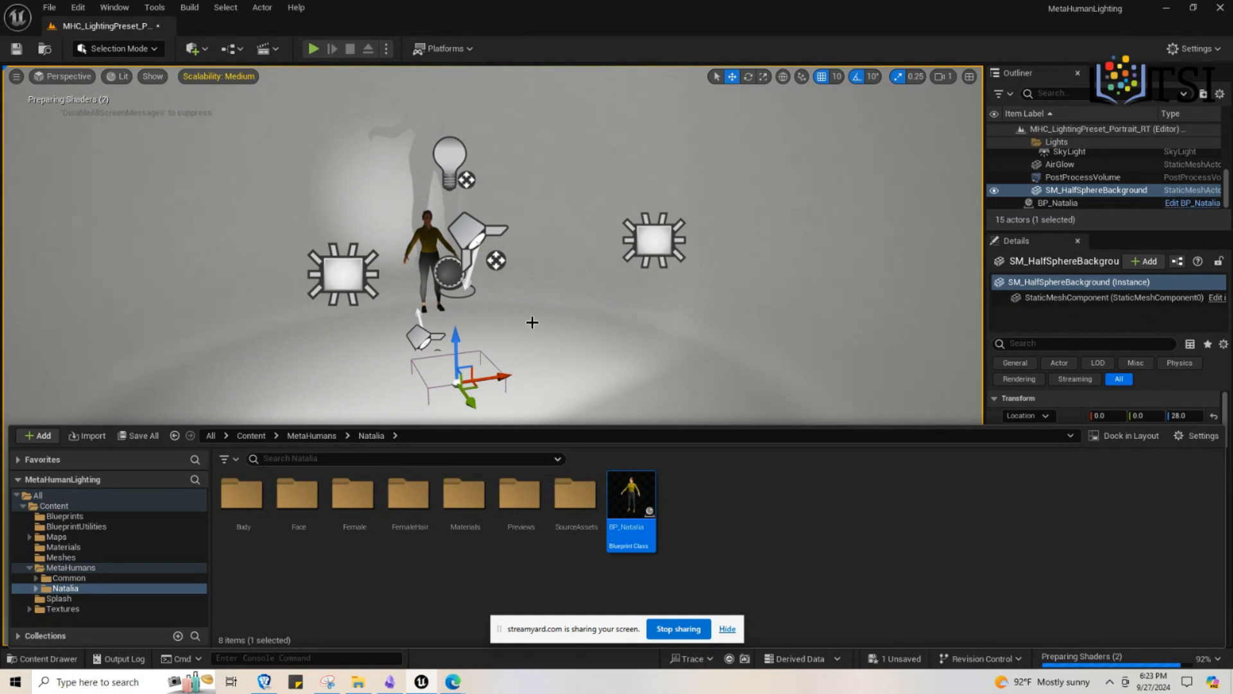
left_click_drag(432, 258, 444, 277)
left_click(438, 264)
left_click(355, 199)
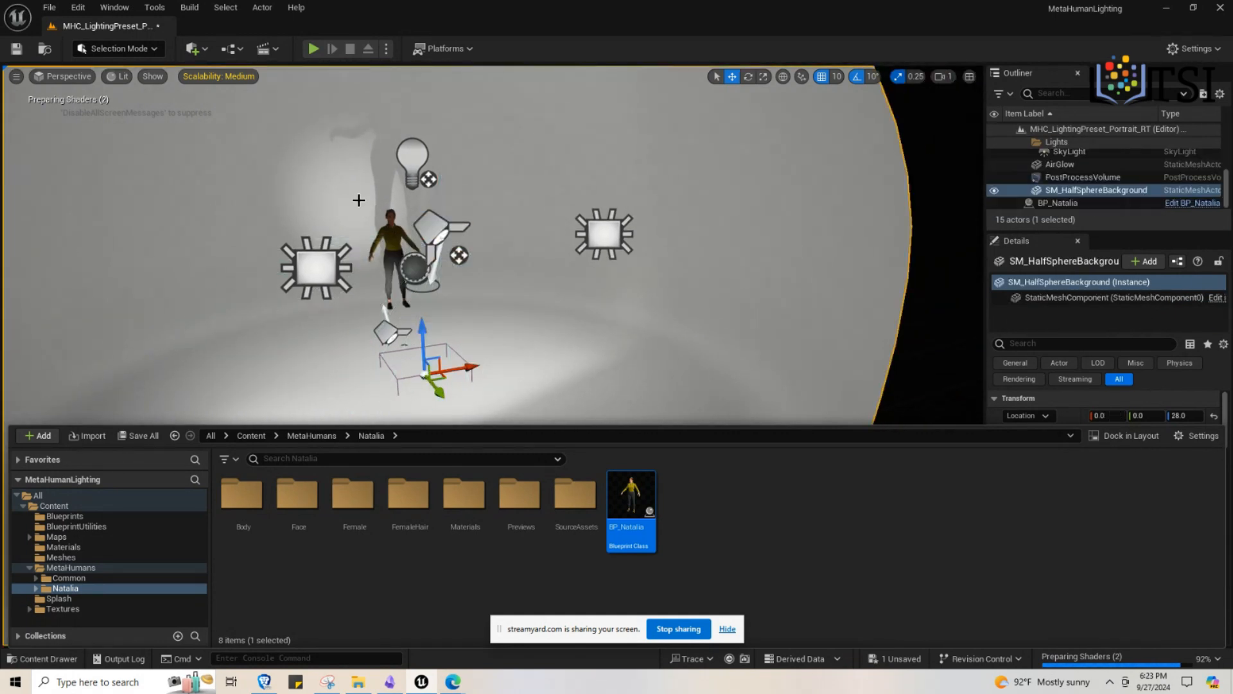
left_click(392, 249)
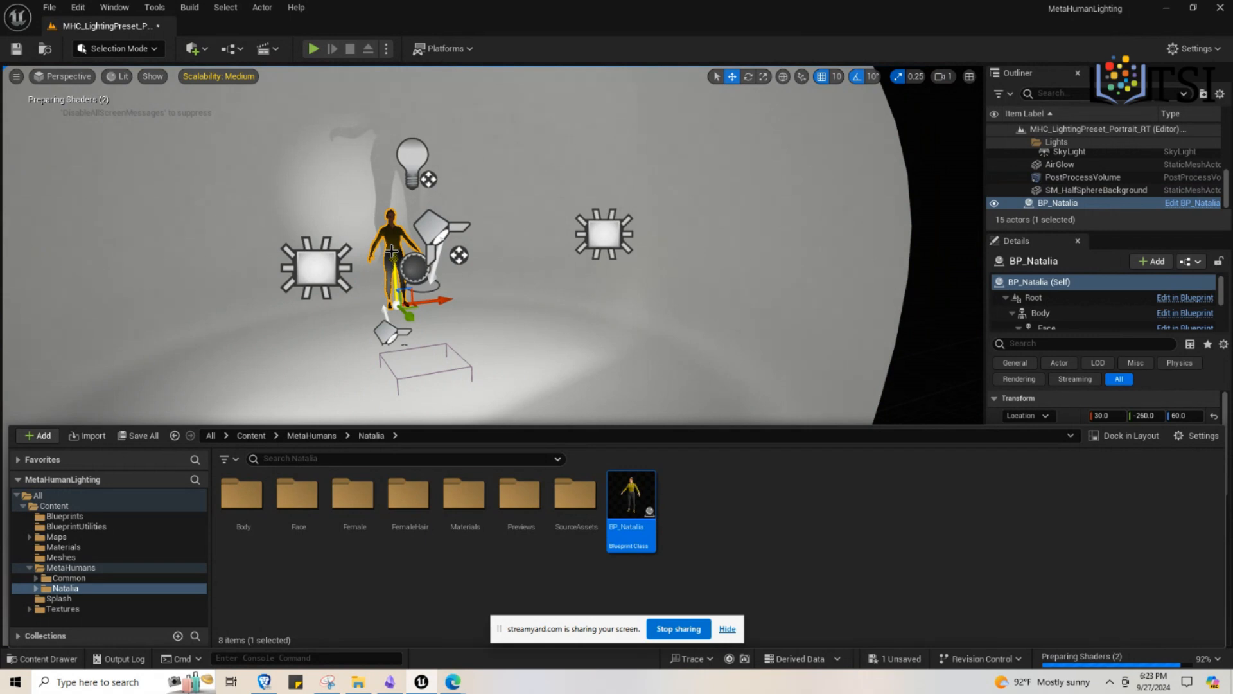
left_click_drag(393, 243, 402, 247)
left_click(401, 247)
Try to shift Natalia's Torso component and undo the move, leaving the component selected
double_click(393, 249)
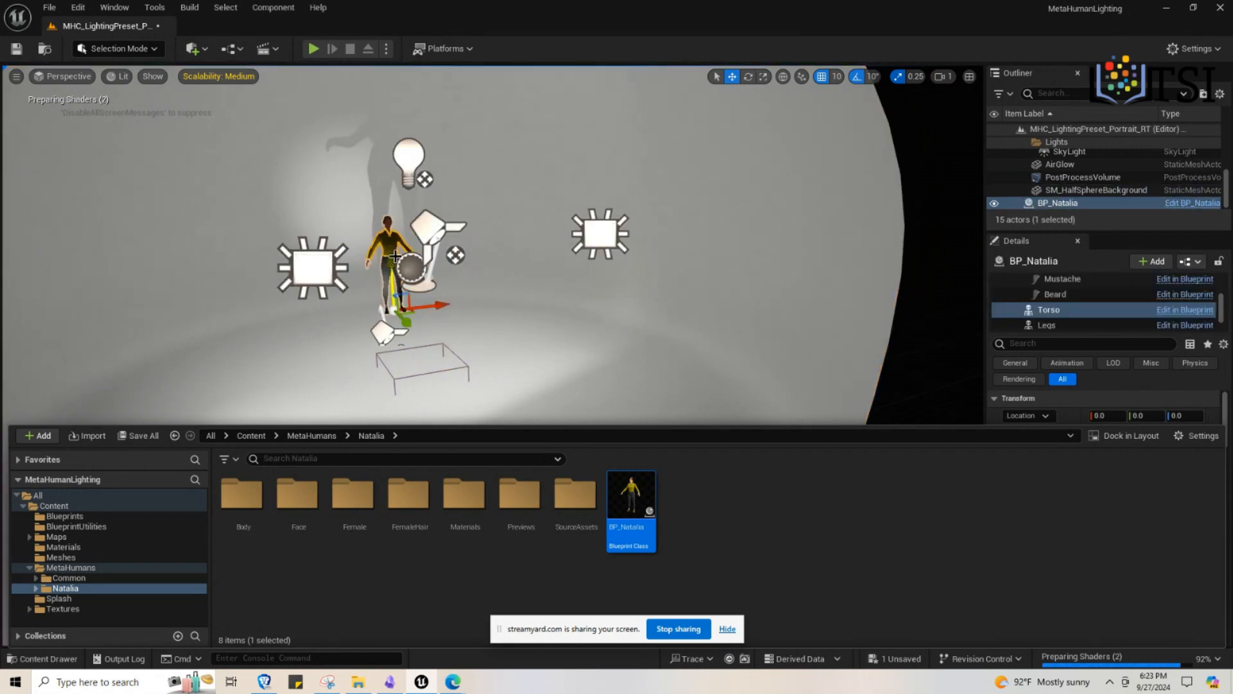
left_click_drag(395, 260, 395, 281)
key("ctrl+z")
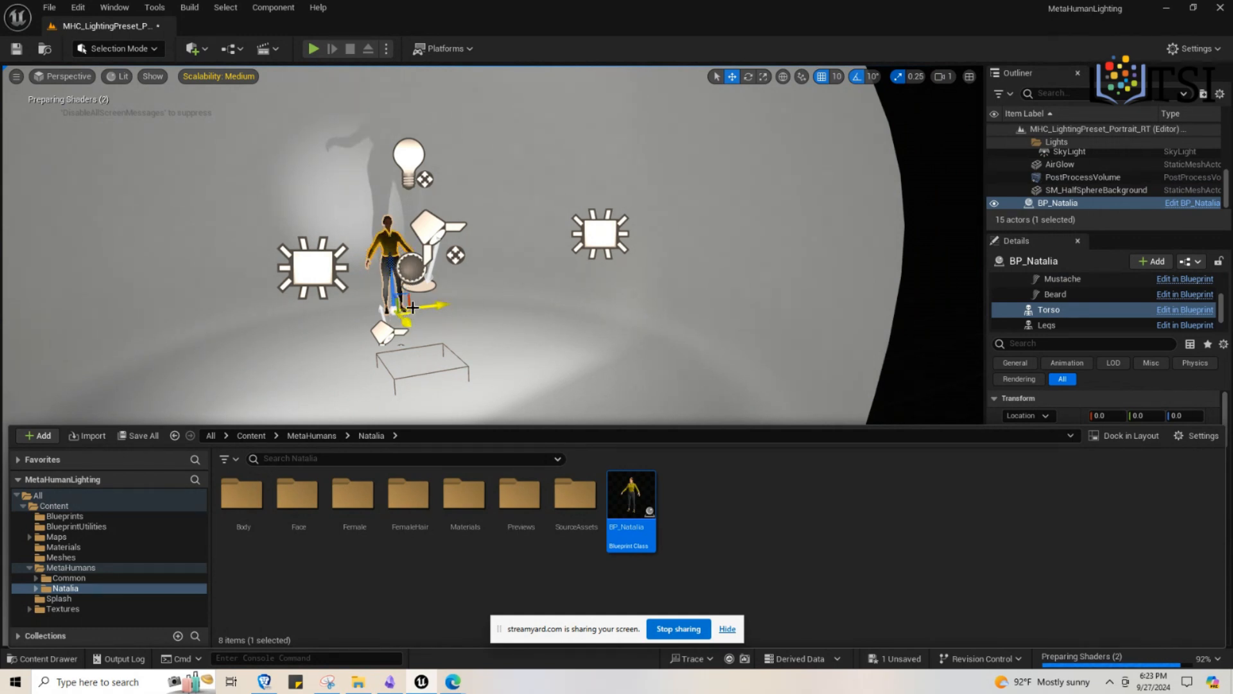
left_click(525, 313)
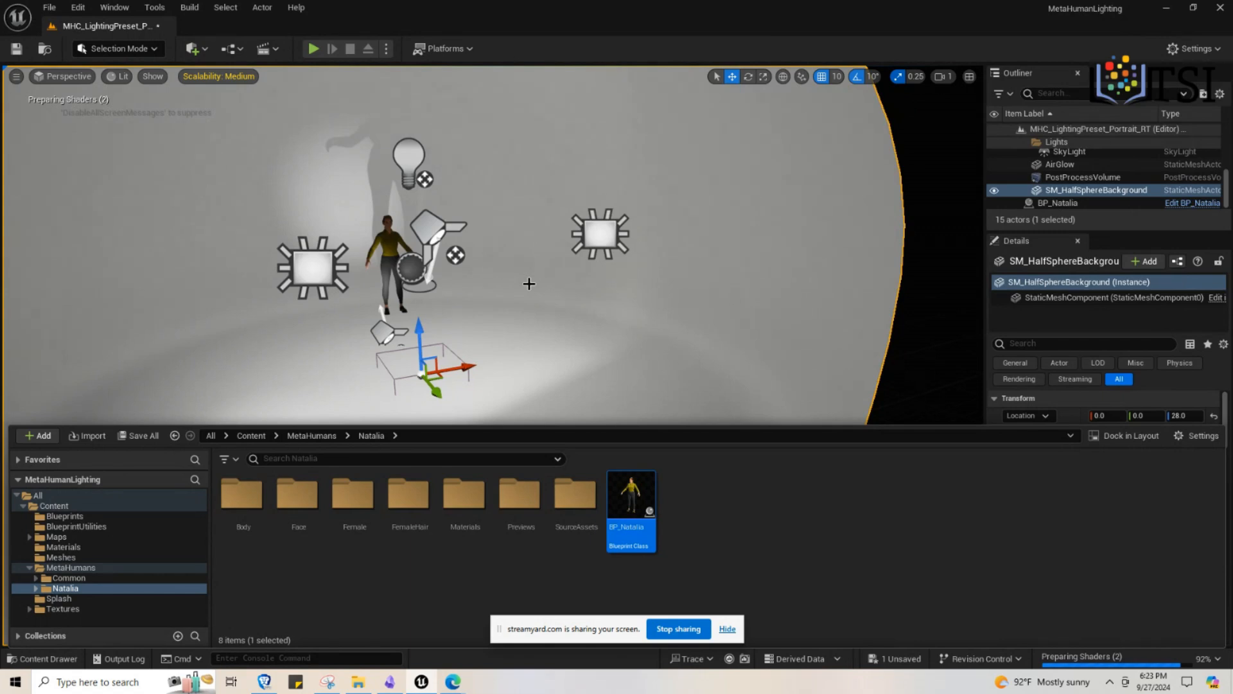
left_click(391, 246)
scroll(391, 247, "down", 2)
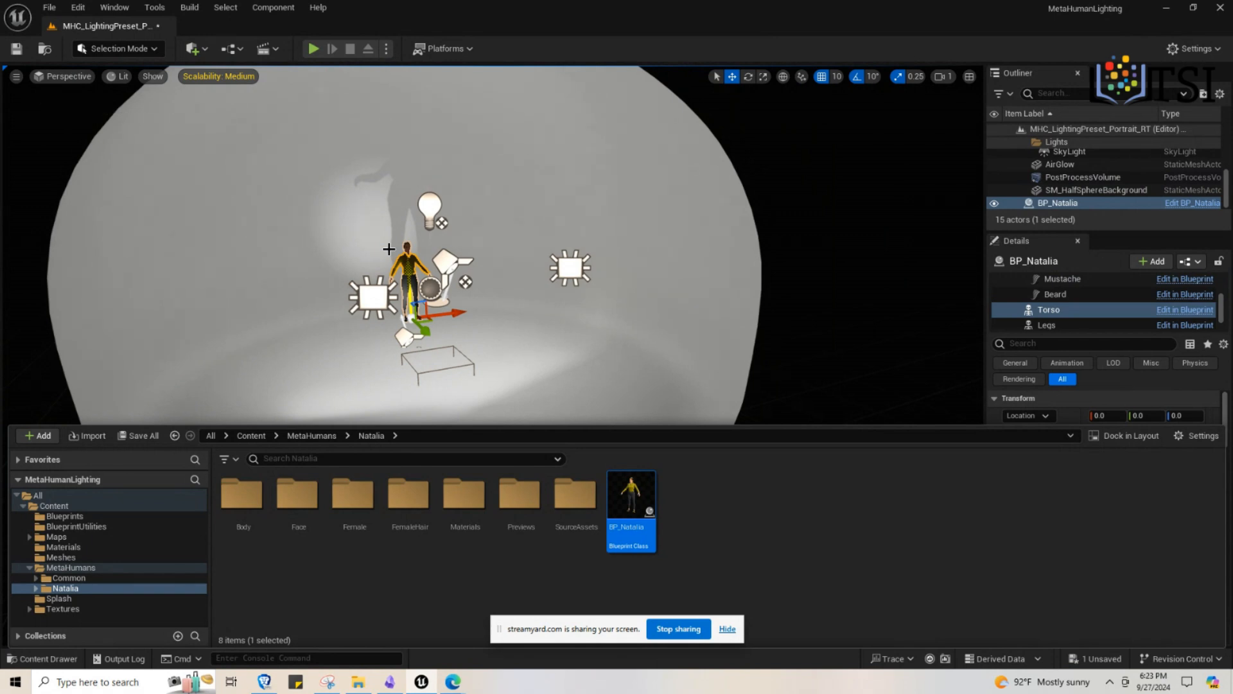
Hide the content browser and select the whole BP_Natalia actor instead of its Torso component
left_click(42, 658)
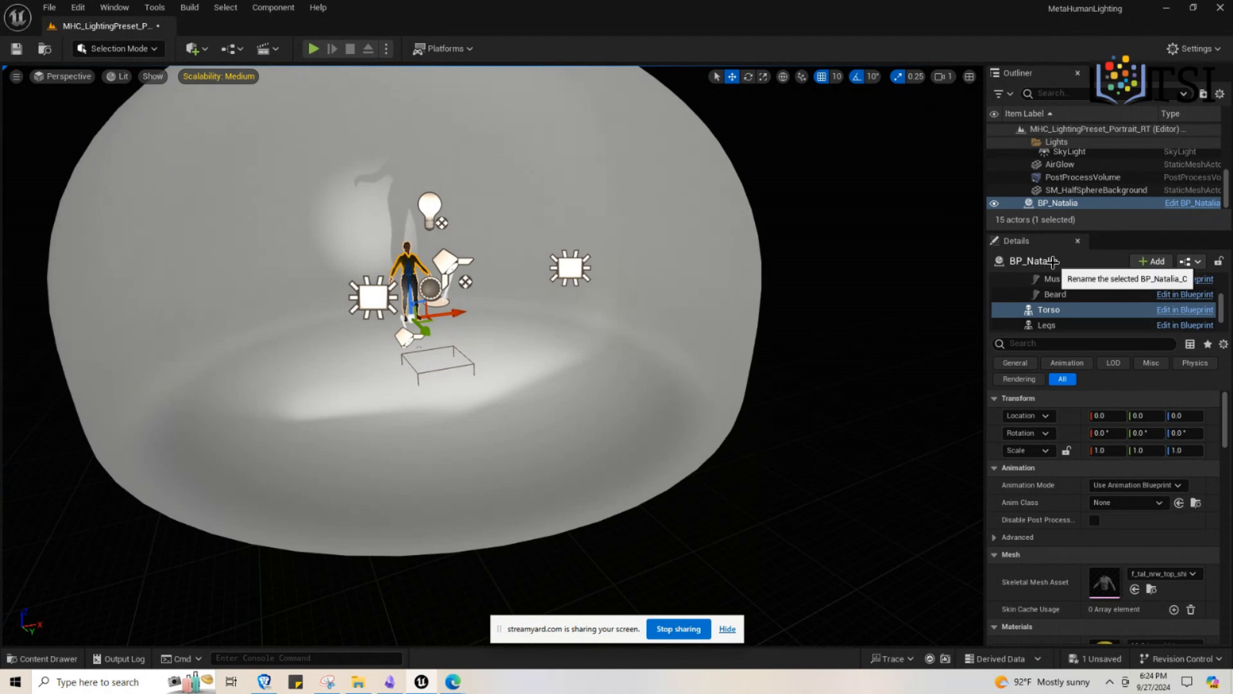
left_click(1068, 190)
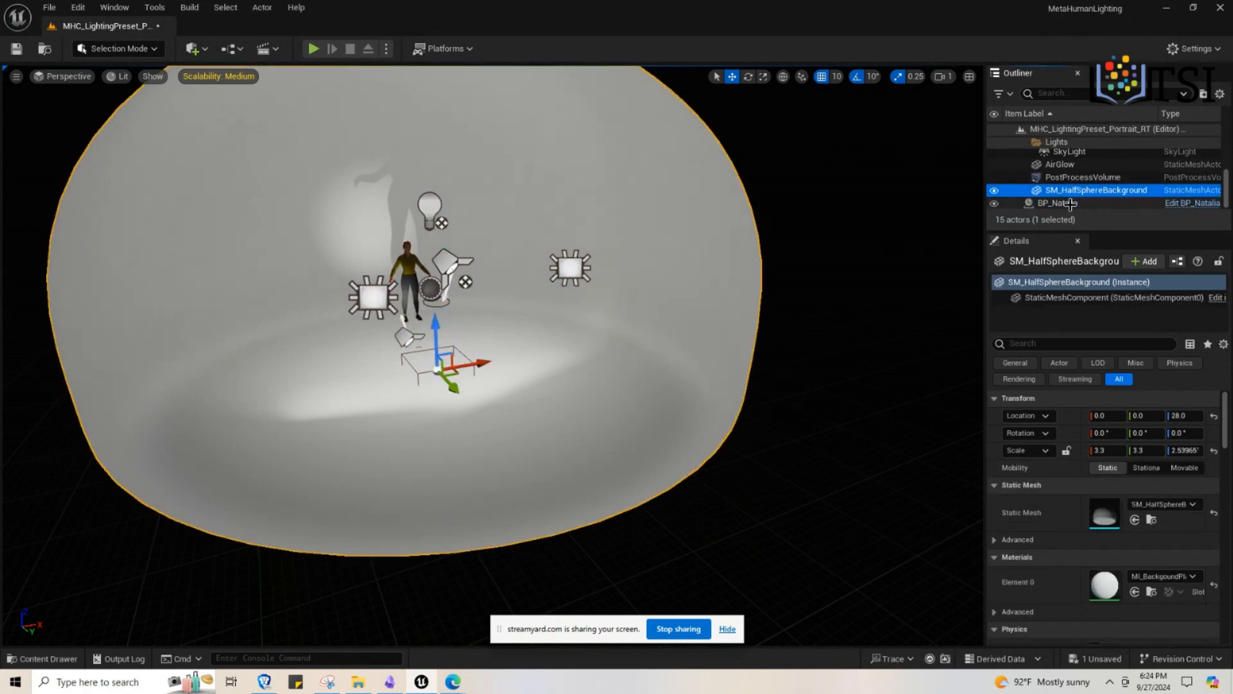
left_click(1067, 204)
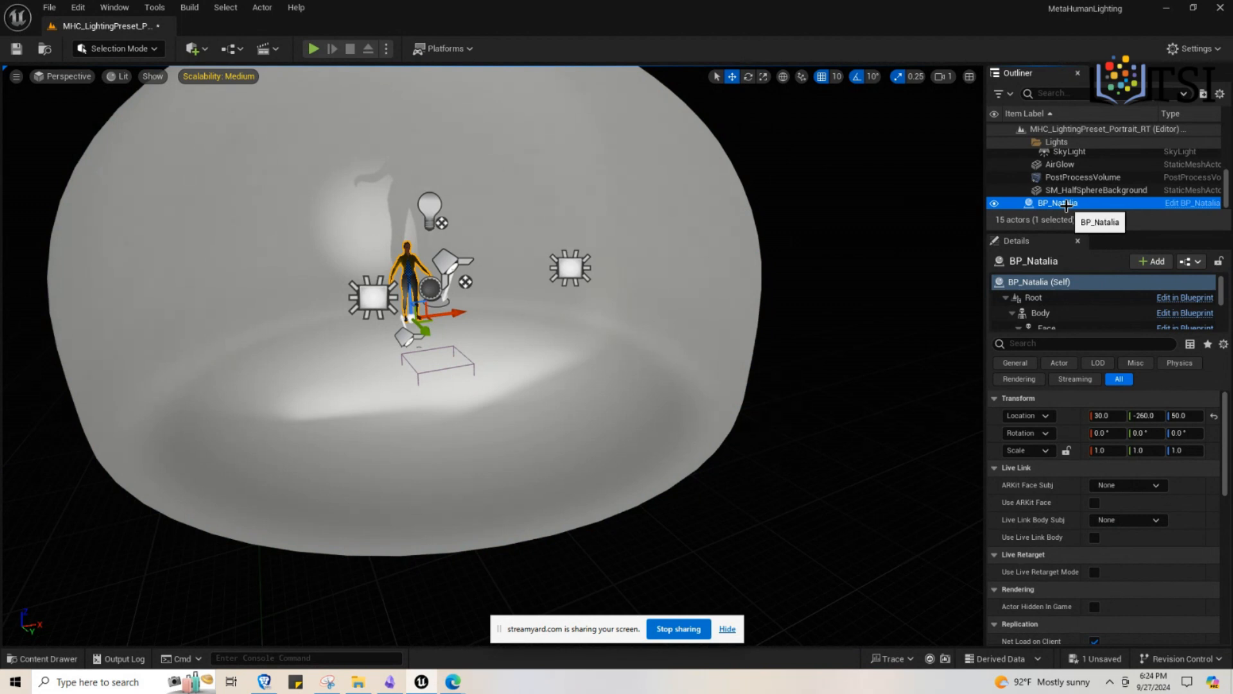
Set BP_Natalia's X location to 33
left_click(1103, 417)
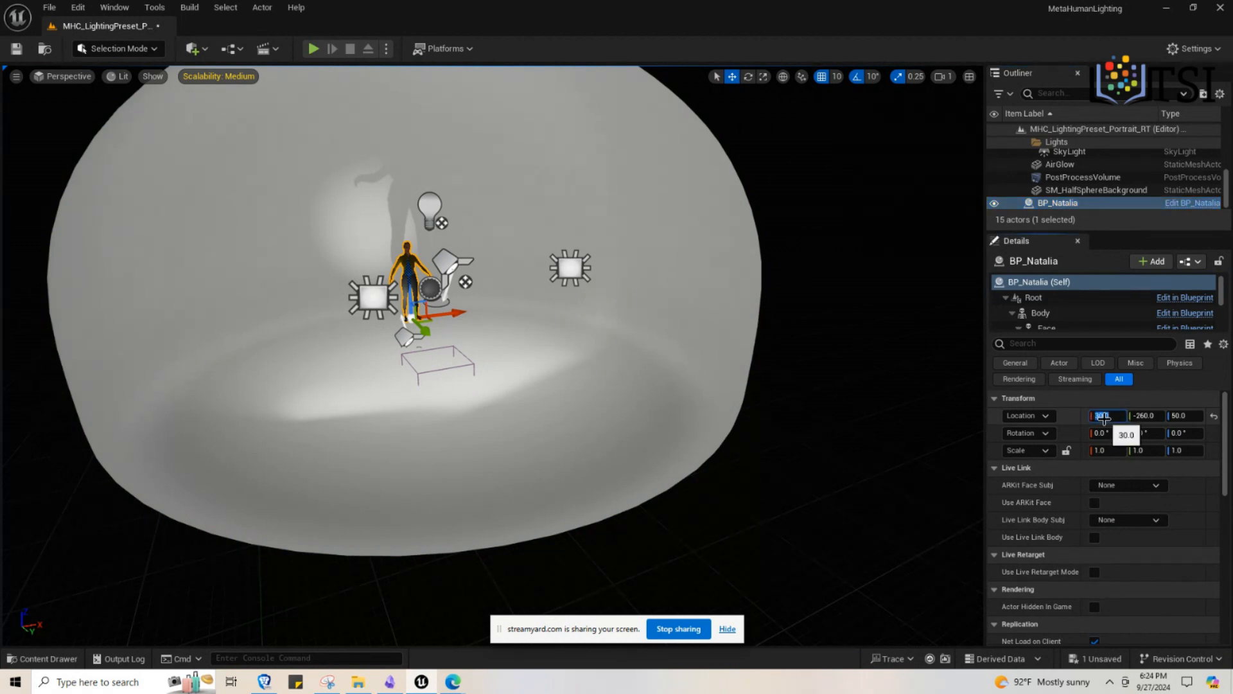
key("Tab")
left_click(1104, 417)
left_click(1104, 419)
double_click(1104, 416)
key("Up")
key("Down")
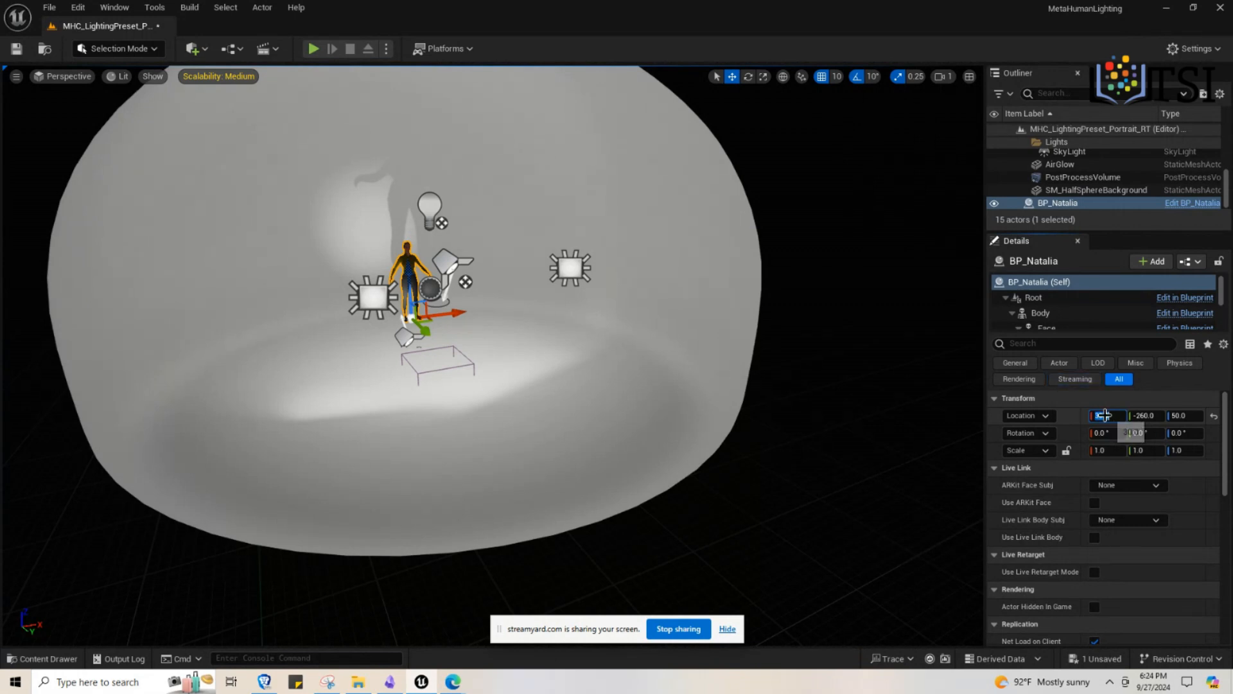
type("33")
key("Return")
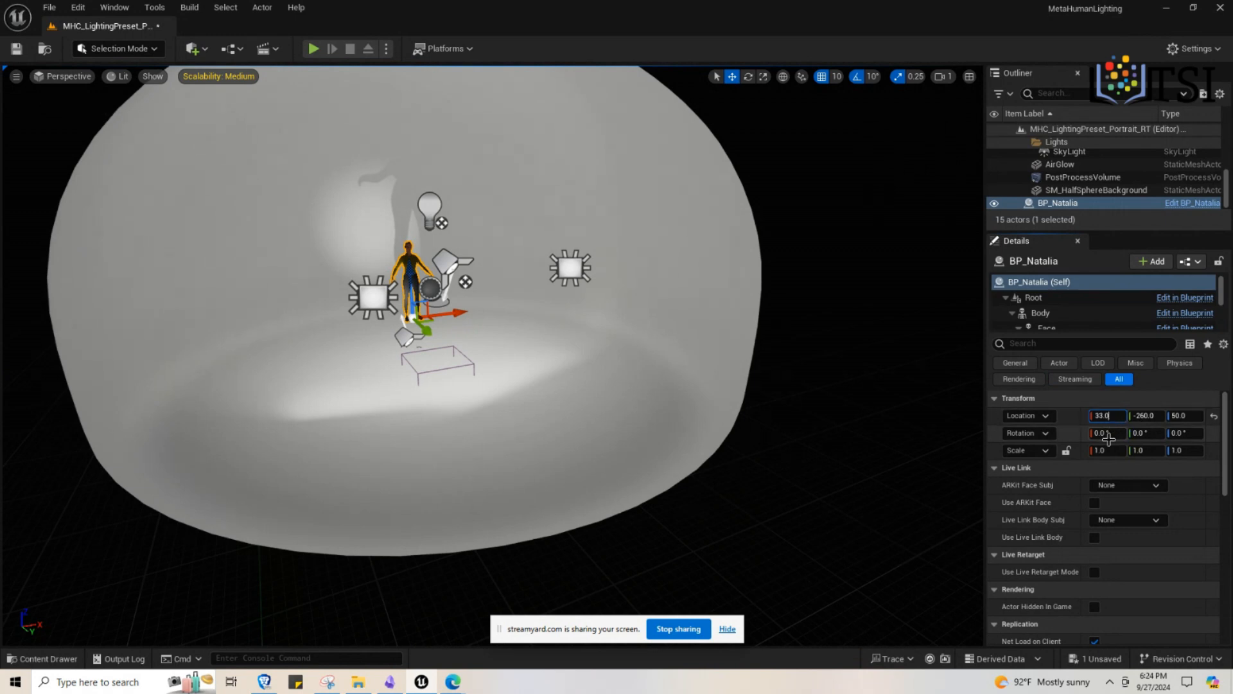
Set BP_Natalia's Y location to 0
left_click(1151, 414)
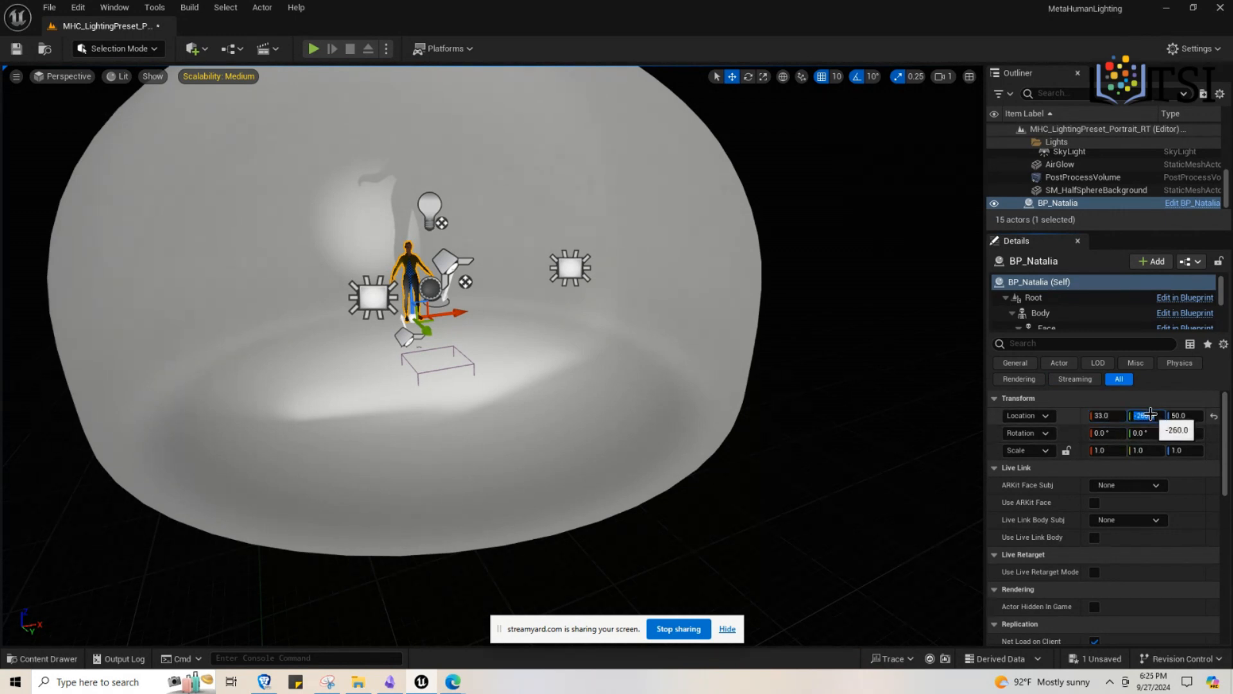
left_click(1150, 415)
key("Tab")
key("Up")
key("Right")
double_click(1147, 414)
key("Up")
key("Up")
key("Down")
key("Down")
double_click(1147, 414)
key("Right")
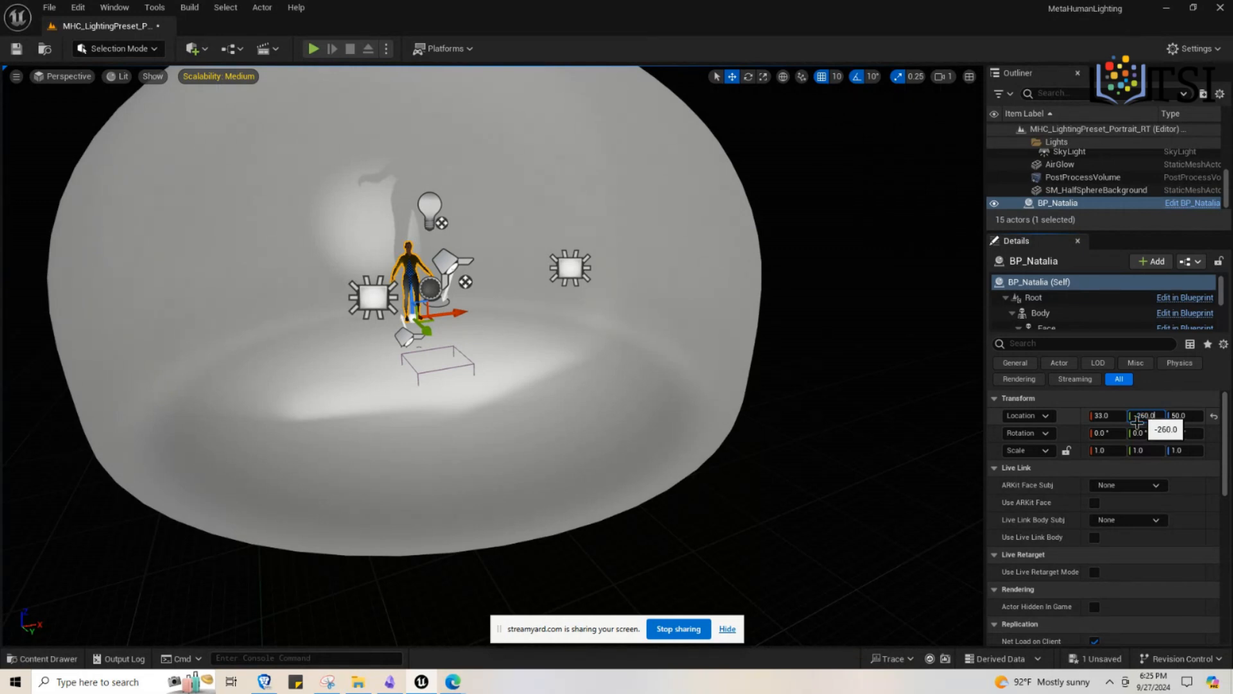
double_click(1144, 417)
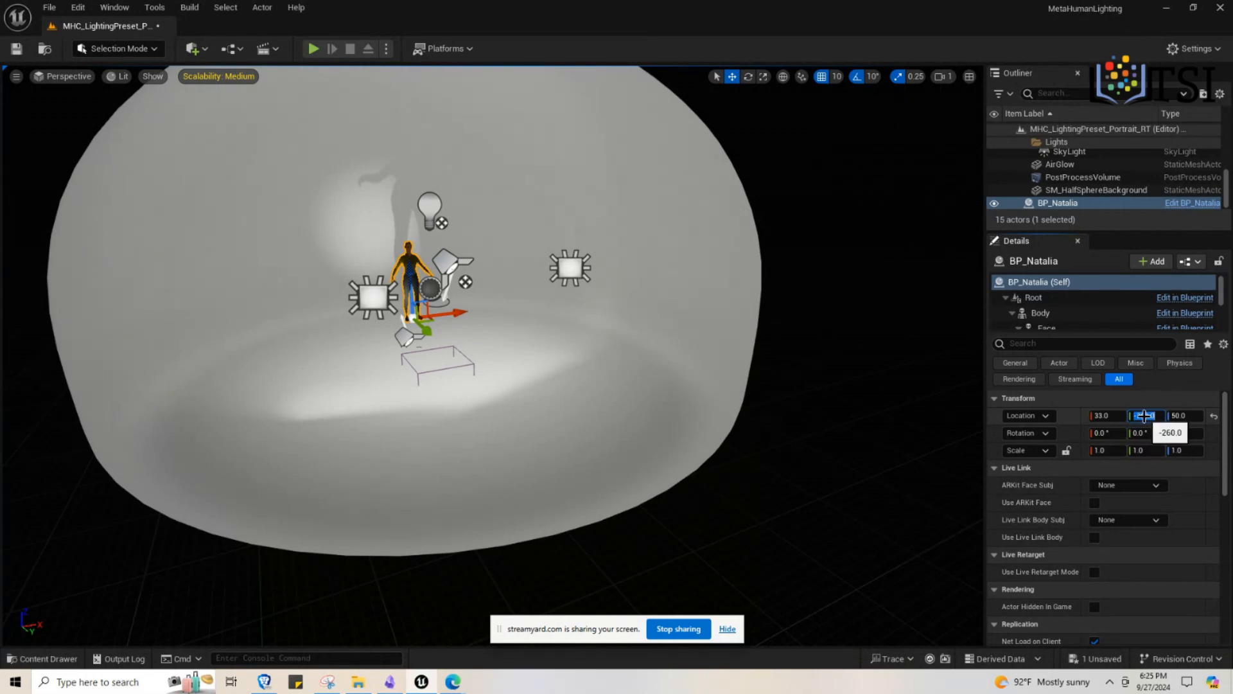
type("0")
key("Return")
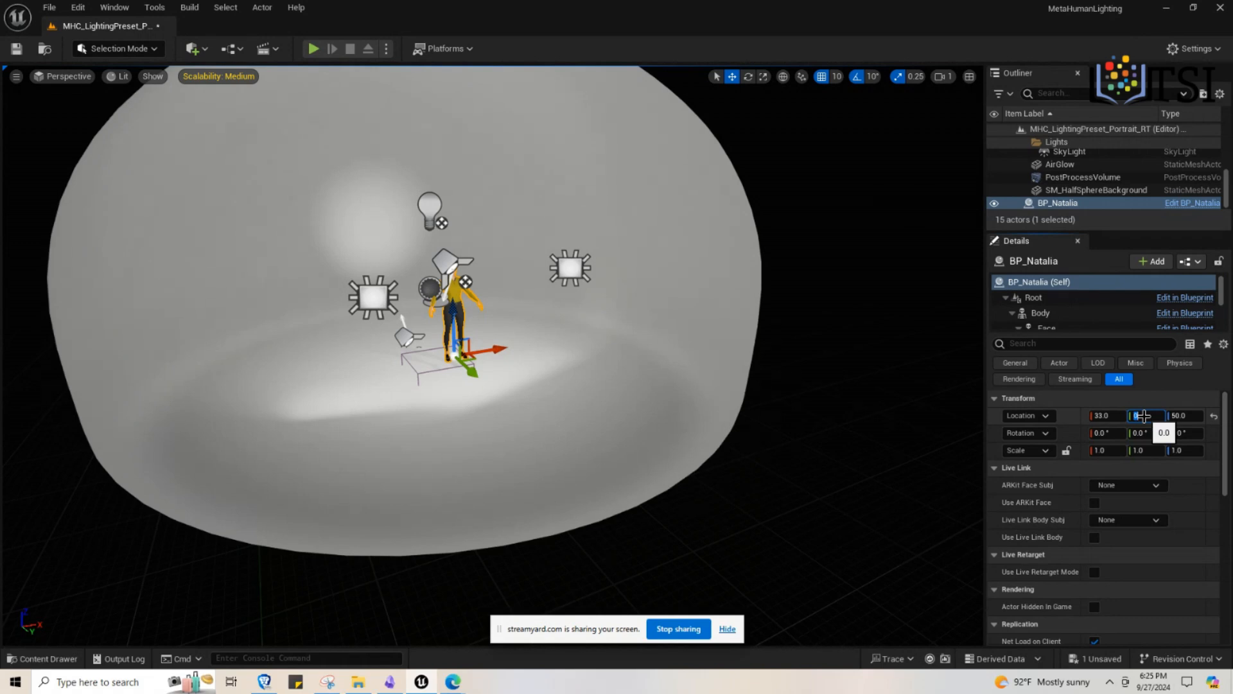
Set BP_Natalia's X location to 0
left_click(1107, 416)
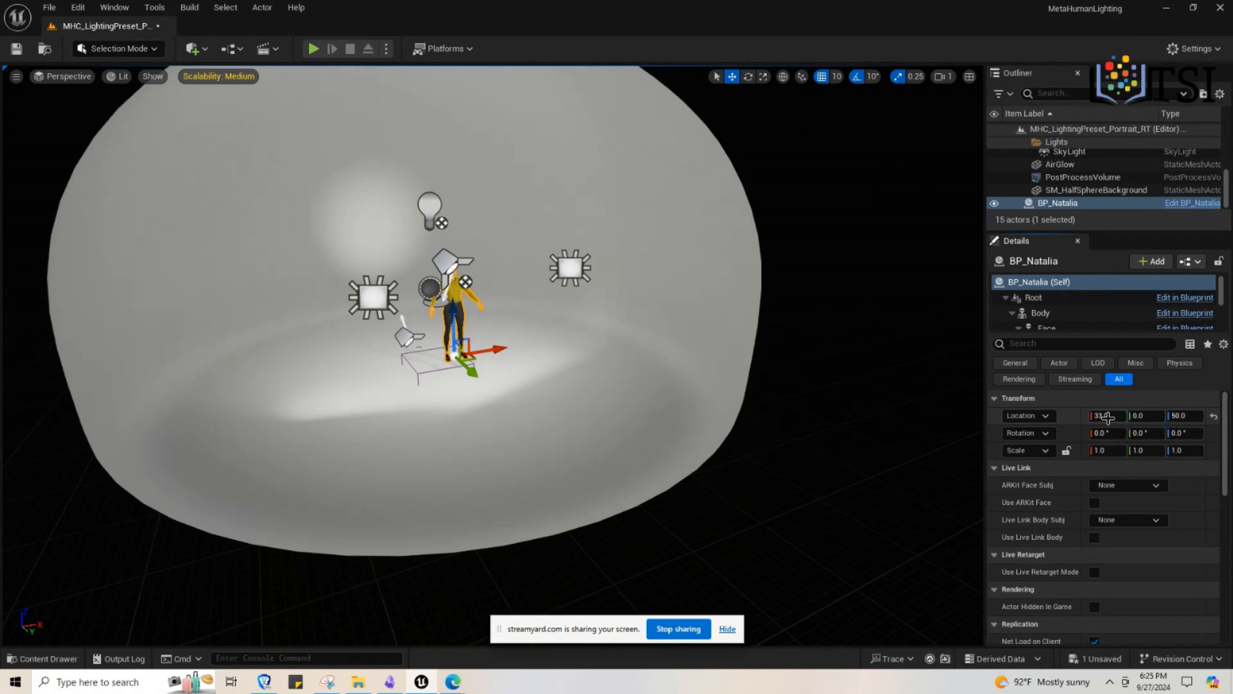
type("0")
key("Return")
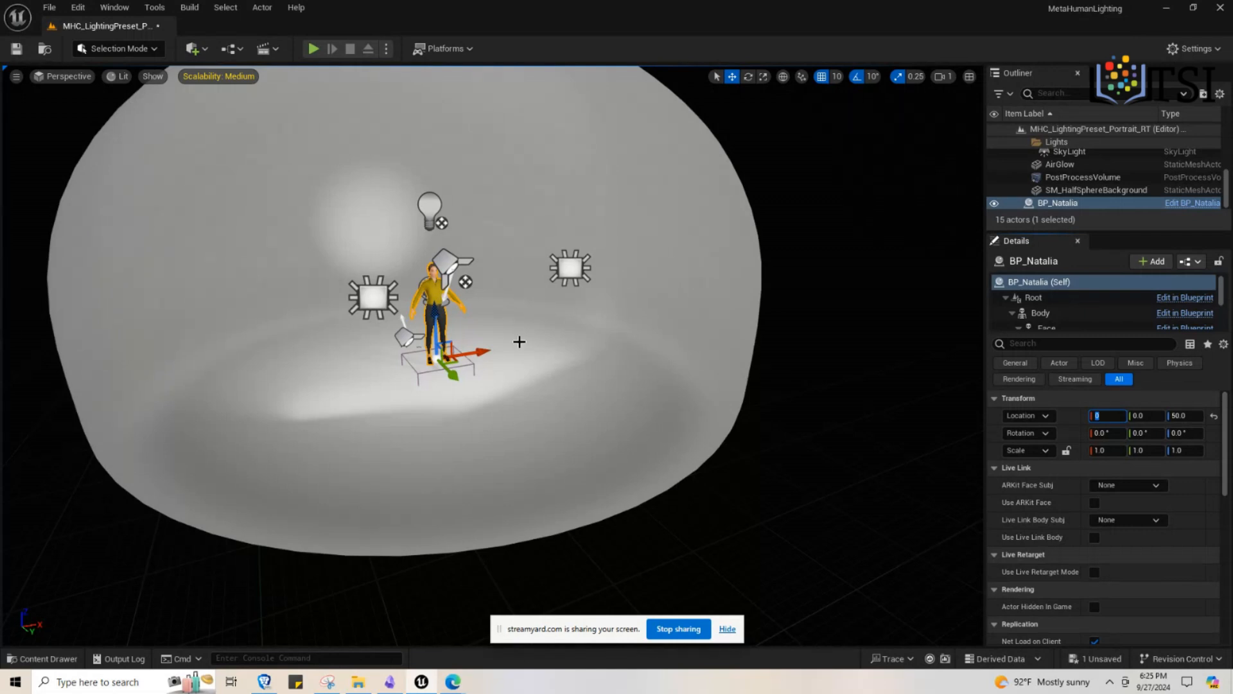
Examine up close and from farther away how Natalia's feet meet the floor of the half-sphere background
scroll(521, 382, "up", 2)
scroll(521, 381, "up", 5)
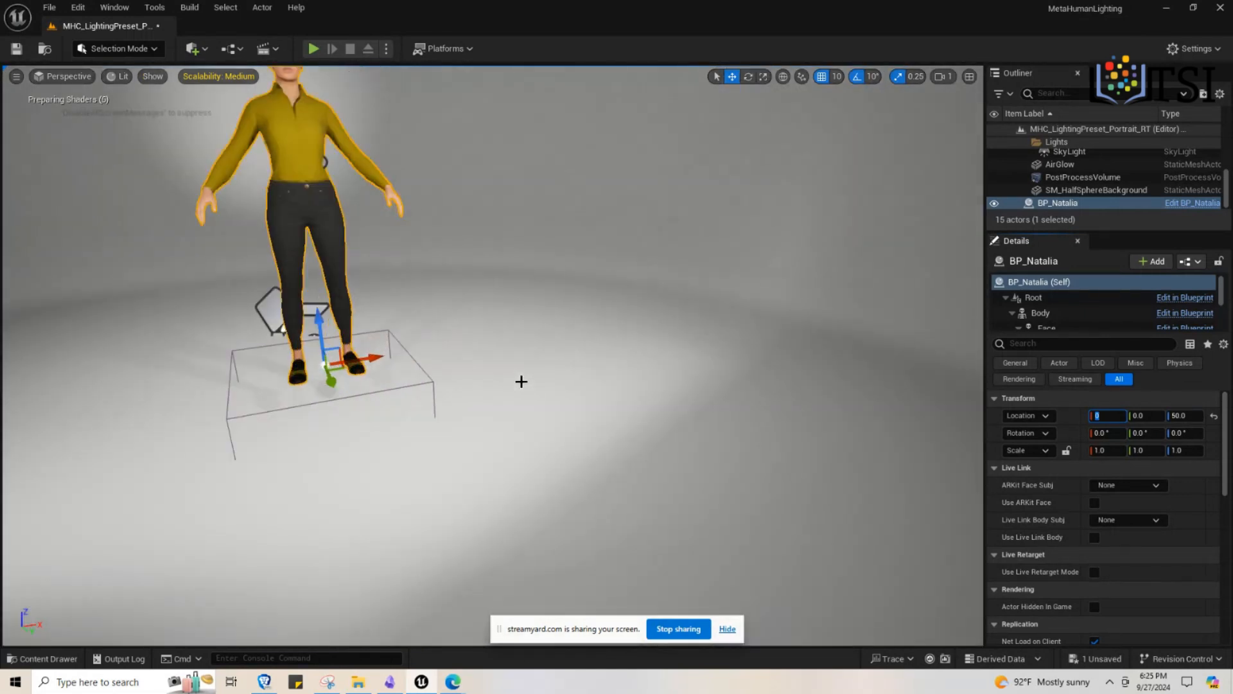
scroll(521, 381, "down", 3)
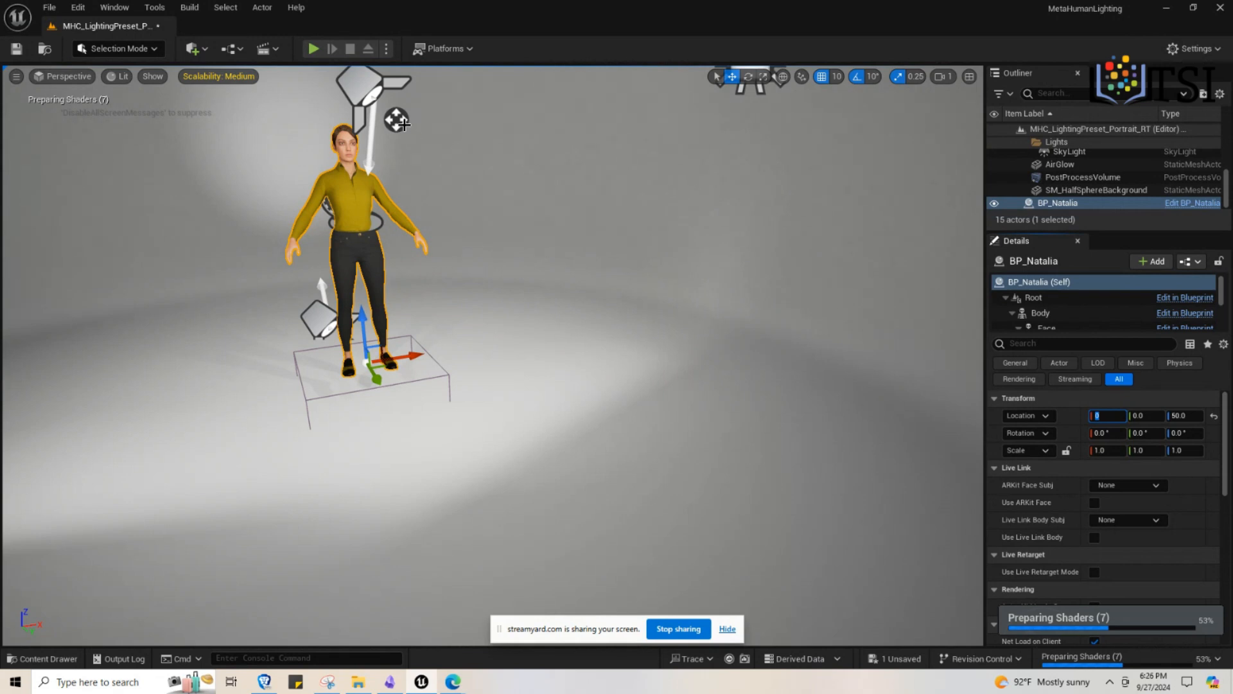
scroll(547, 309, "up", 2)
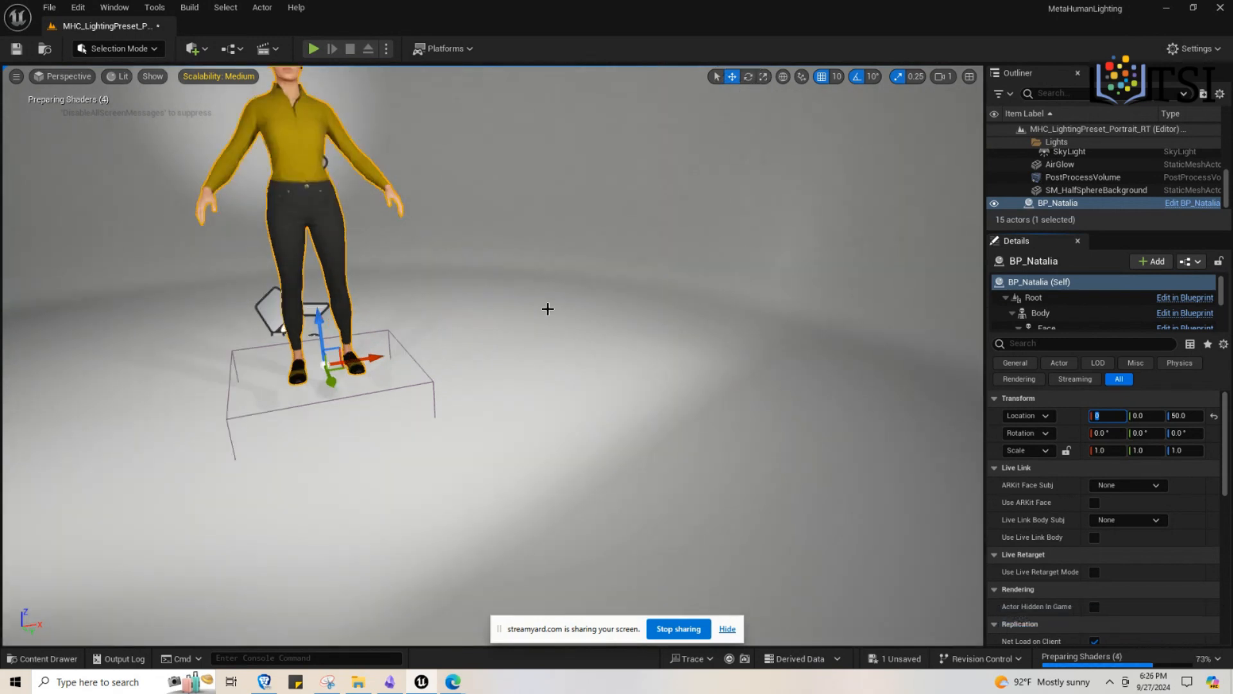
scroll(548, 309, "down", 2)
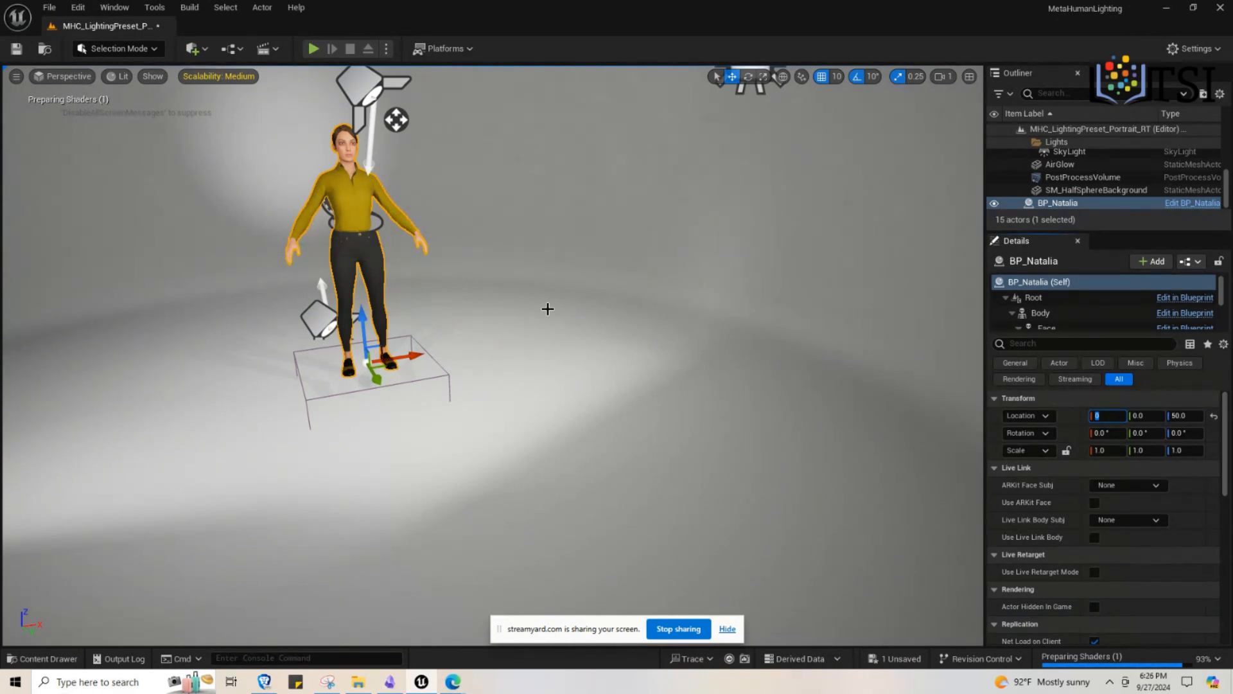
left_click(547, 309)
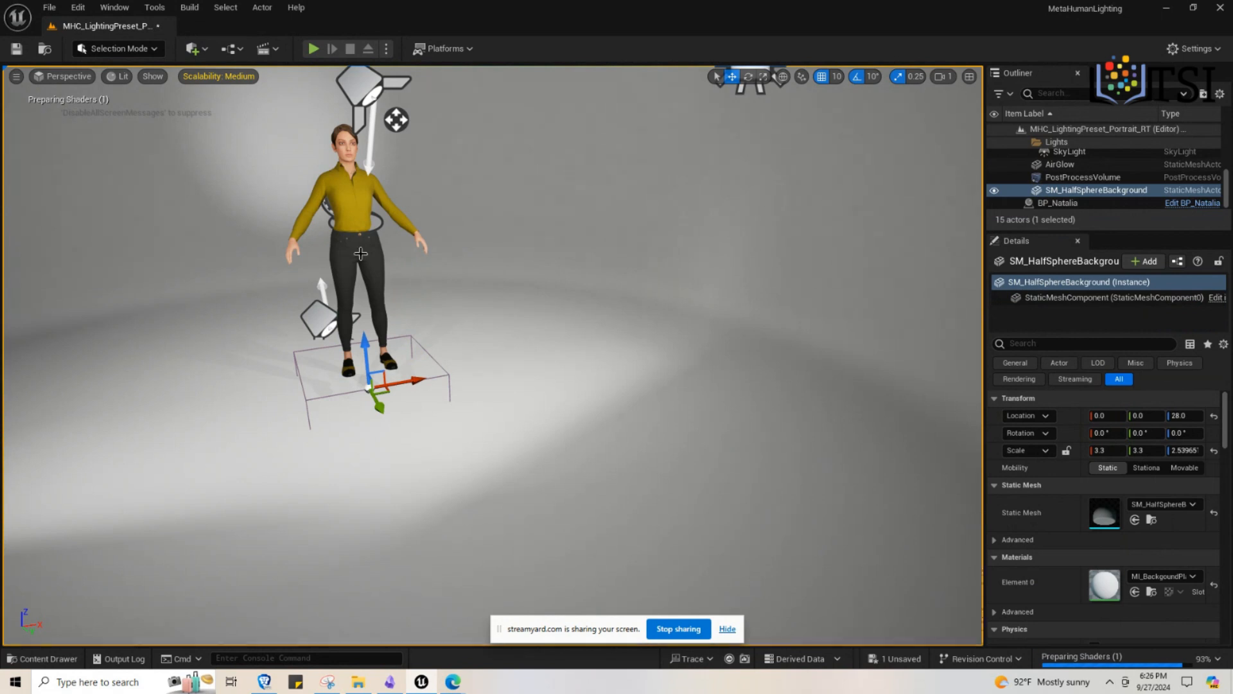
left_click(359, 231)
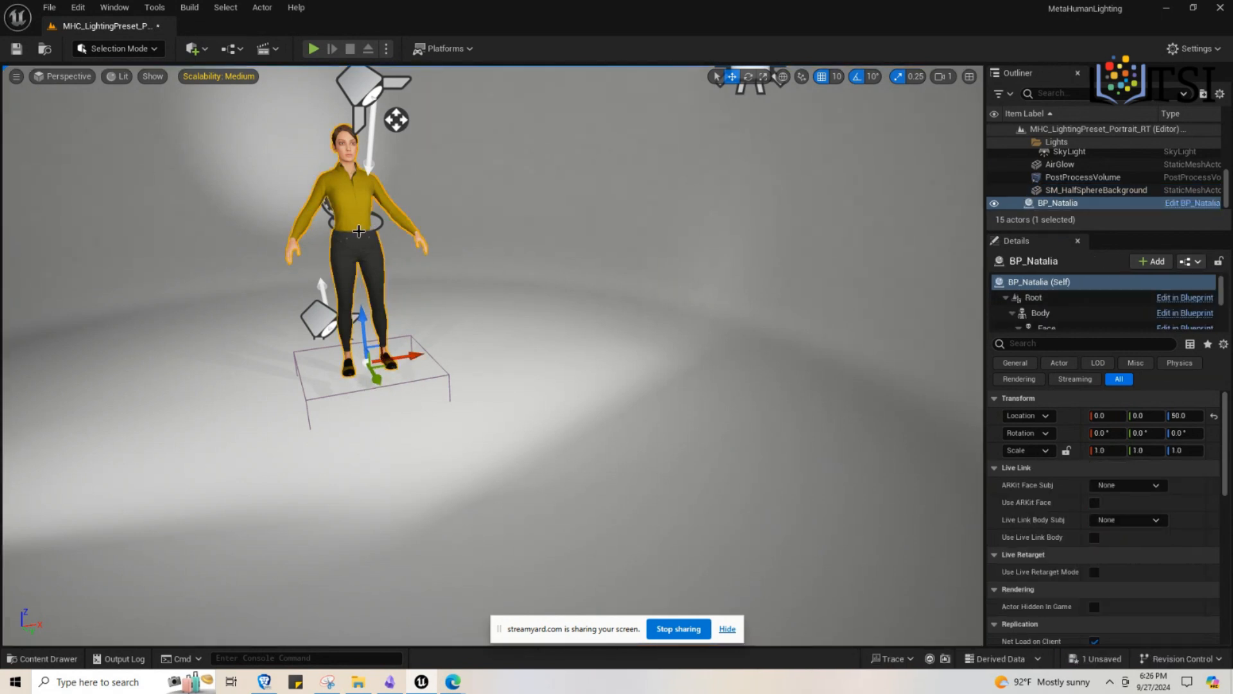
scroll(488, 330, "up", 2)
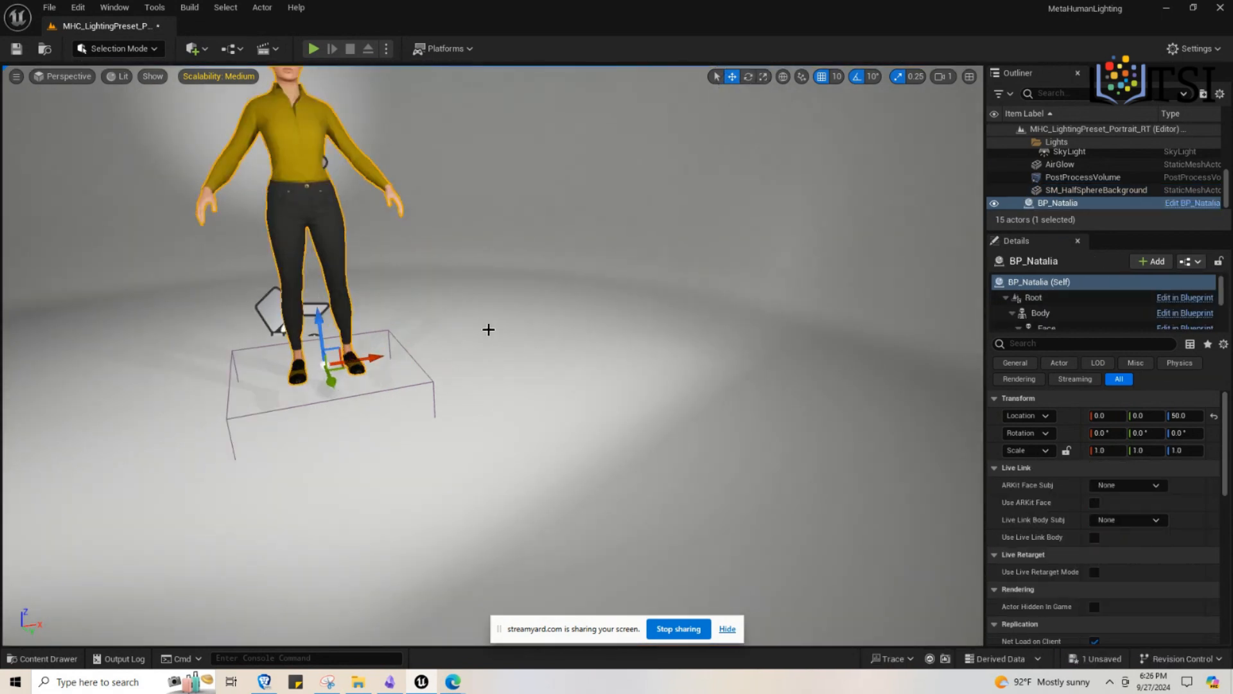
scroll(534, 299, "down", 2)
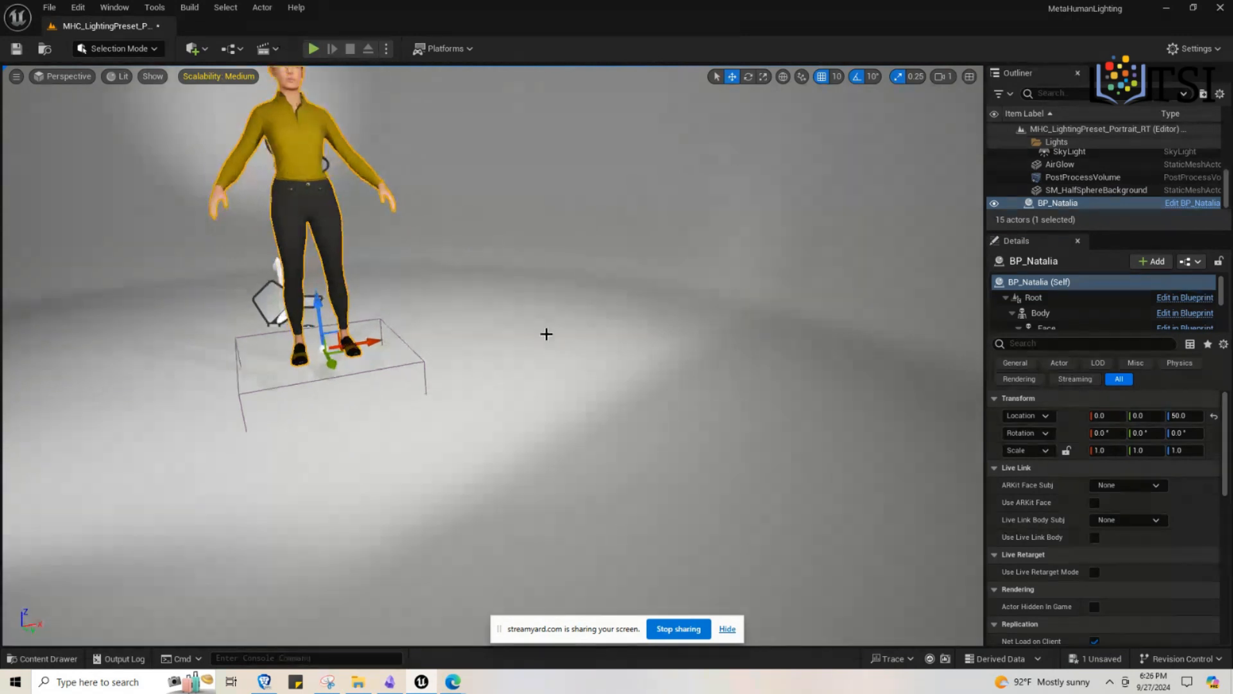
Centre the view on Natalia and examine her placement among the surrounding lights from several angles and distances
left_click(535, 299)
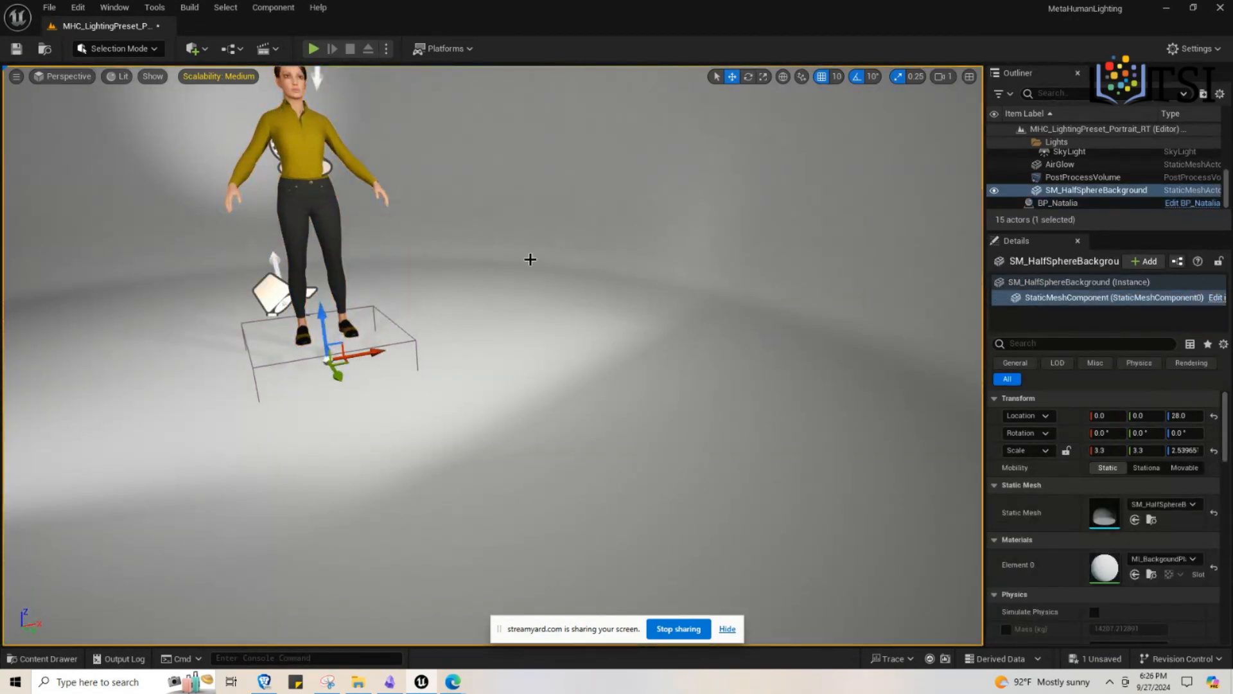
scroll(530, 259, "down", 2)
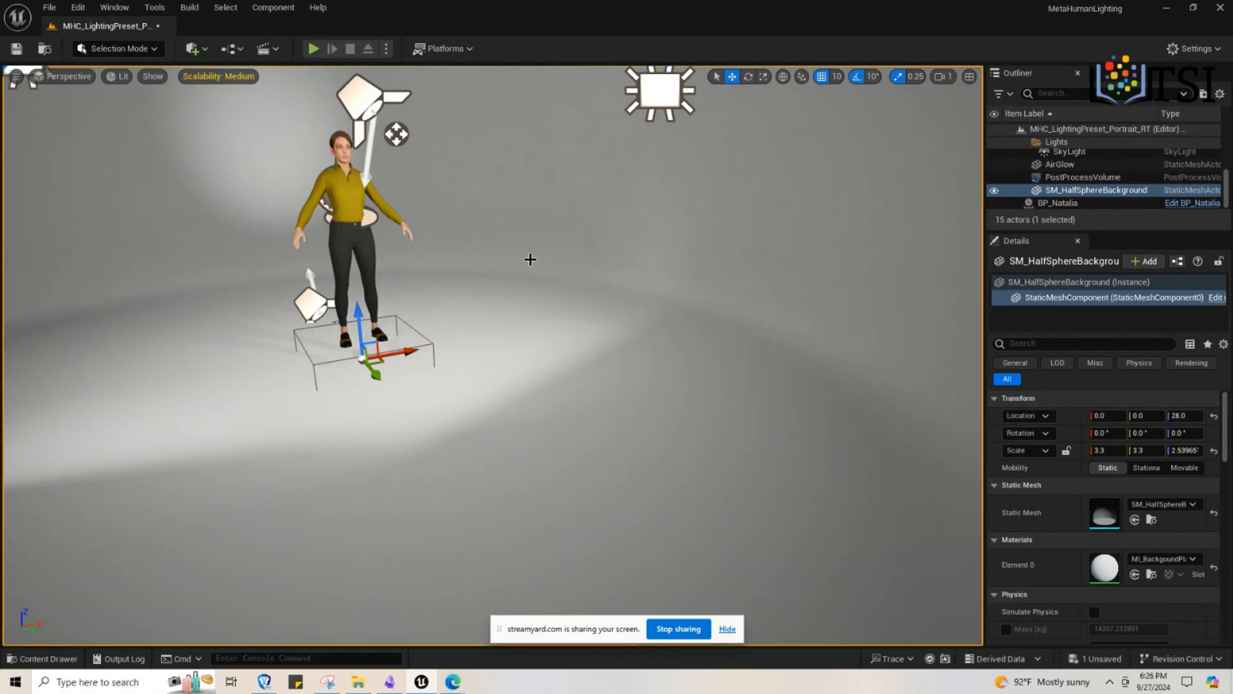
scroll(534, 269, "down", 1)
left_click_drag(534, 269, 491, 233)
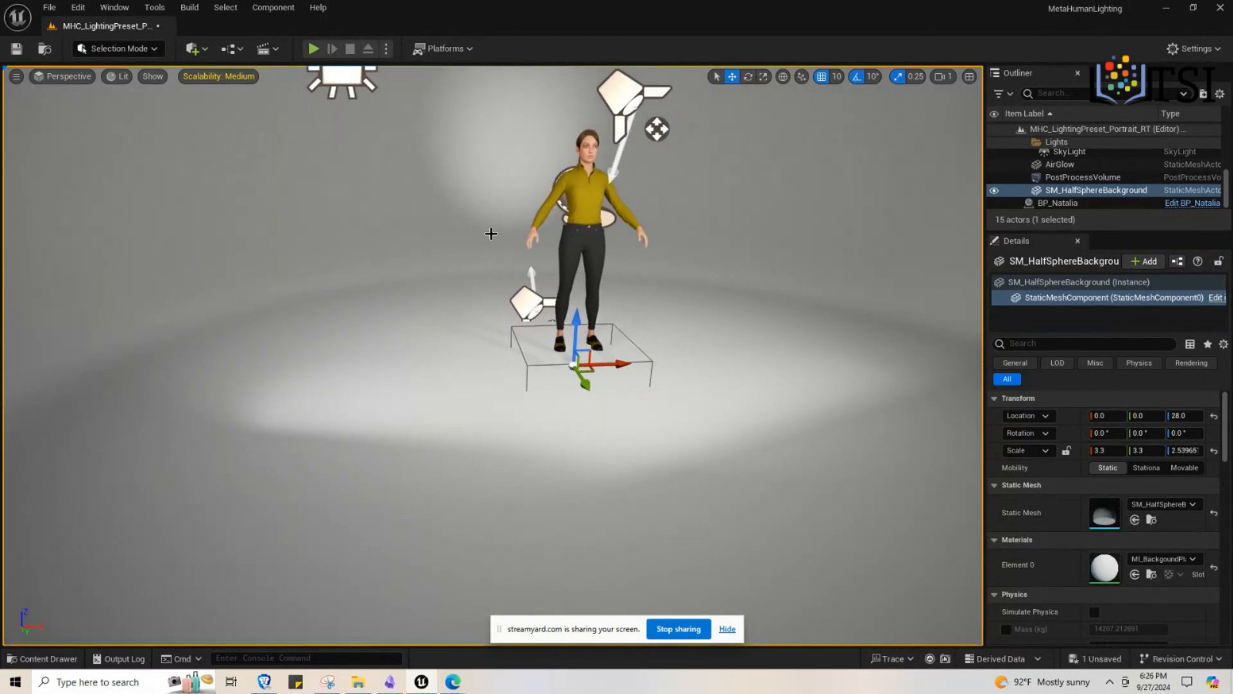
key("Left")
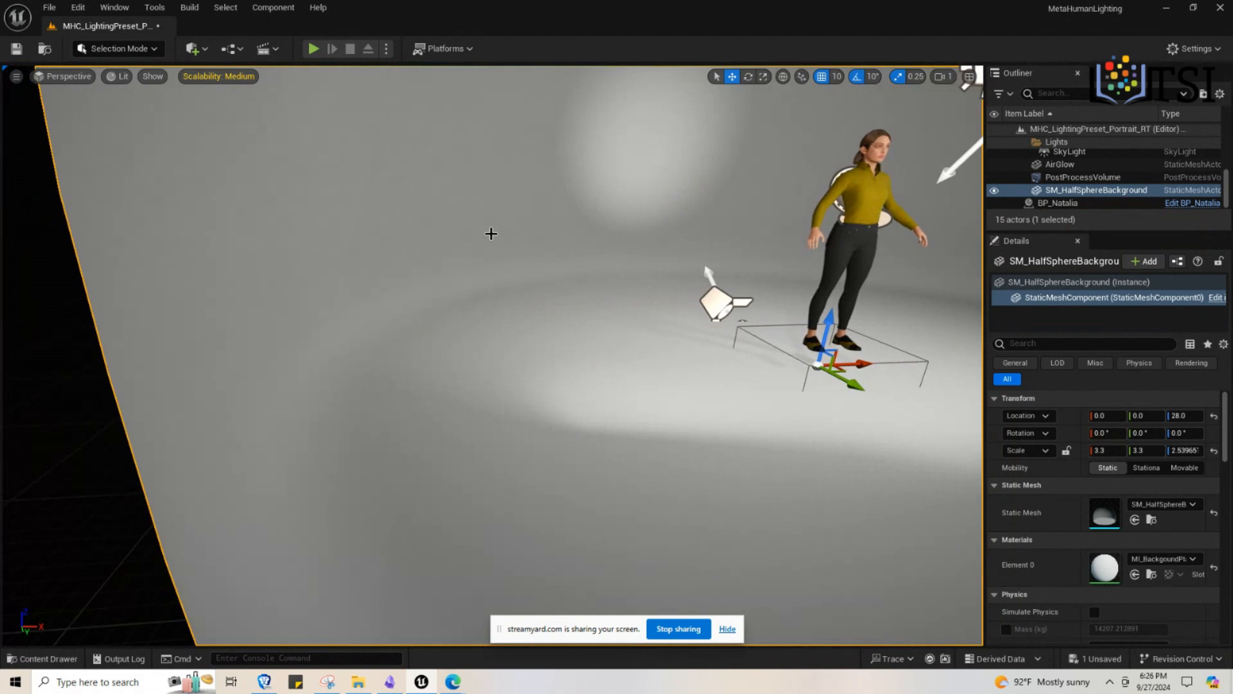
key("Right")
key("Up")
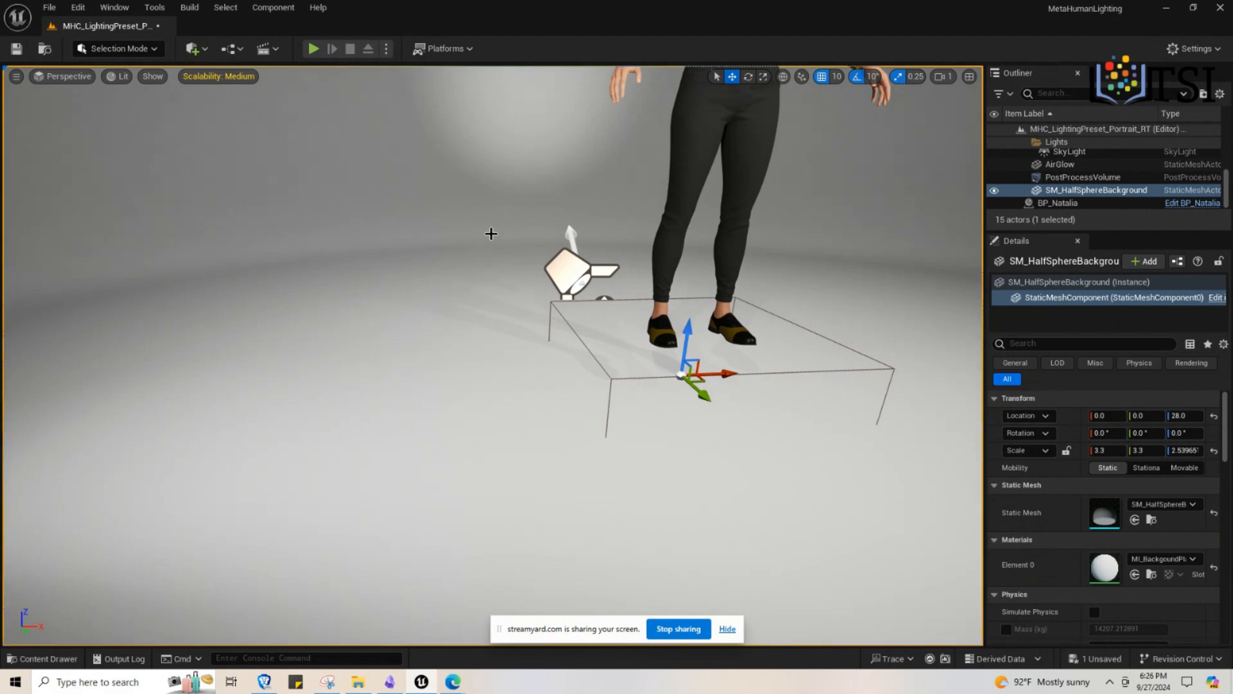
key("Up")
key("Down")
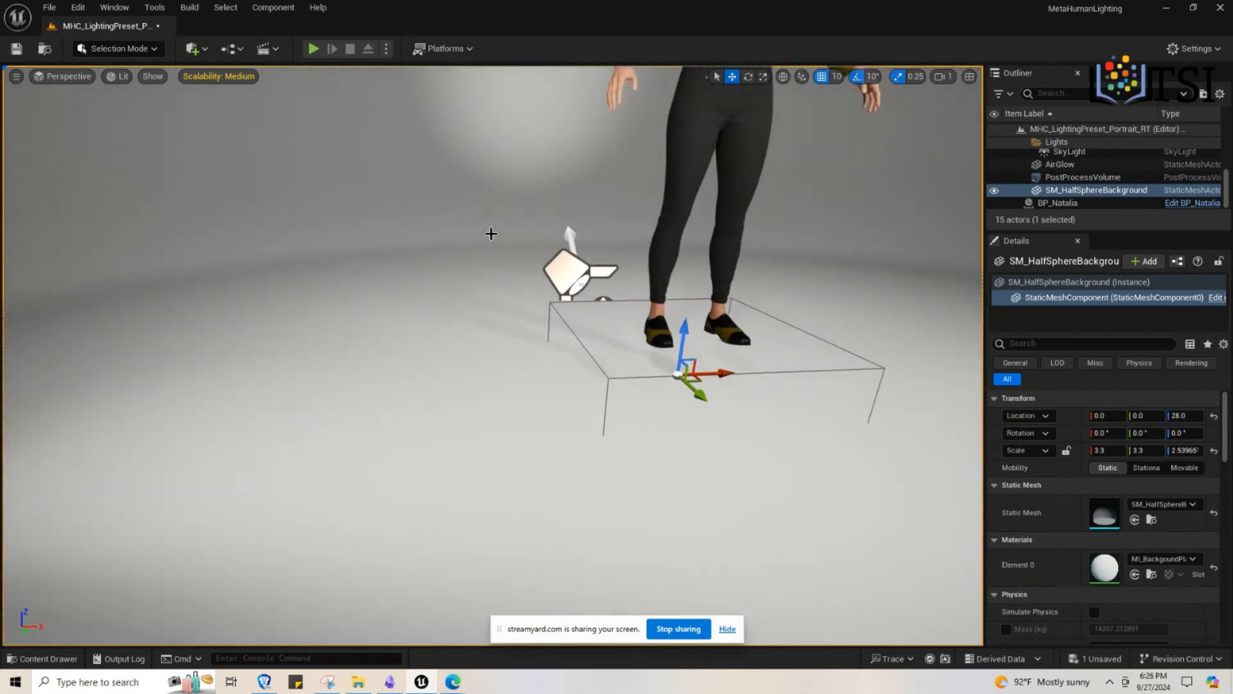
scroll(491, 234, "down", 6)
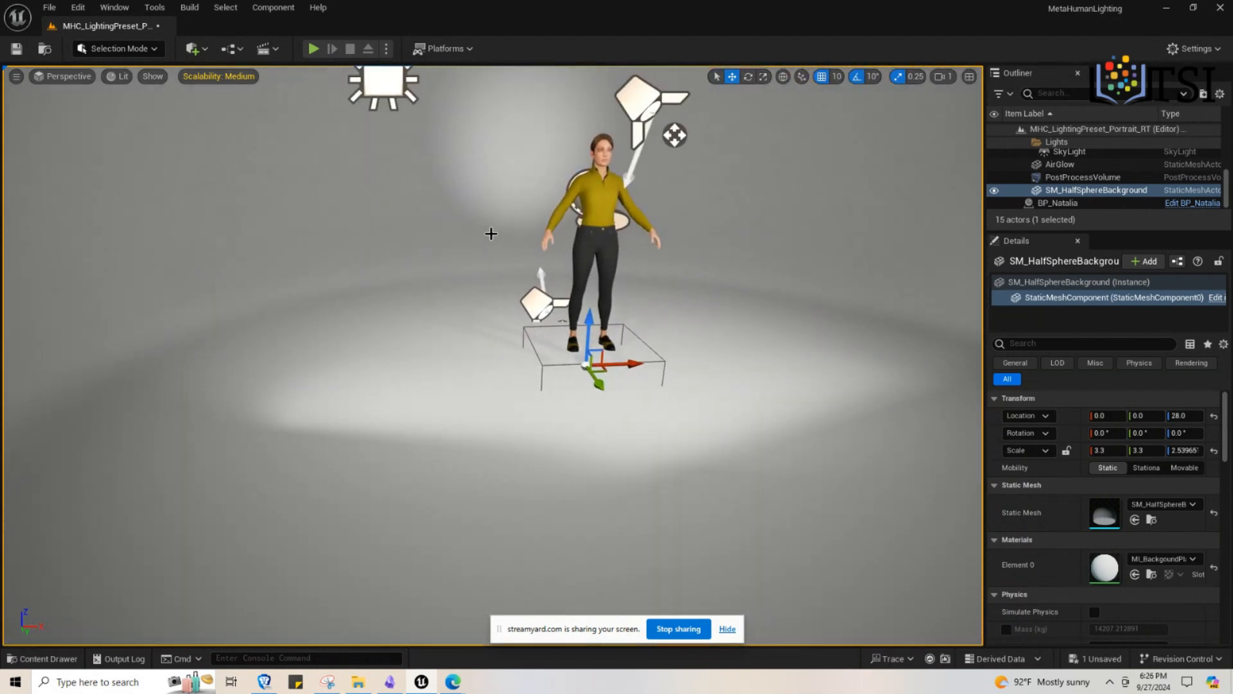
scroll(491, 234, "down", 3)
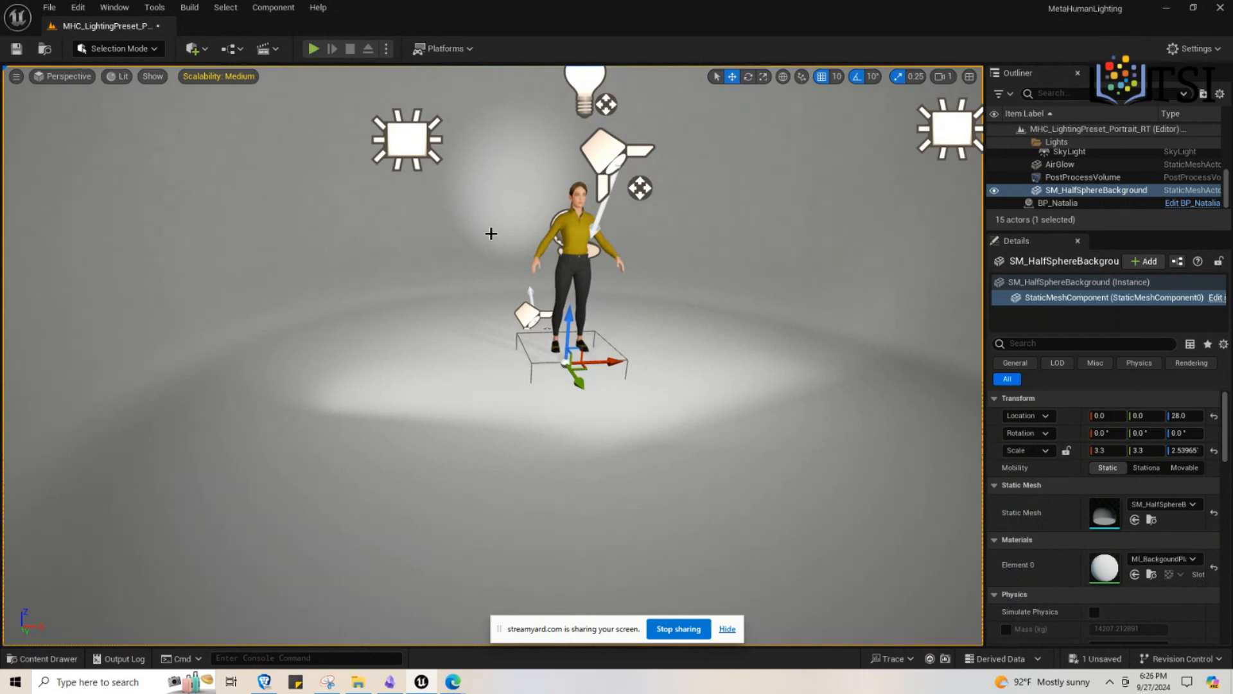
Examine Natalia and the half-sphere background from several distances and angles, ending close to her legs and feet
scroll(492, 234, "up", 5)
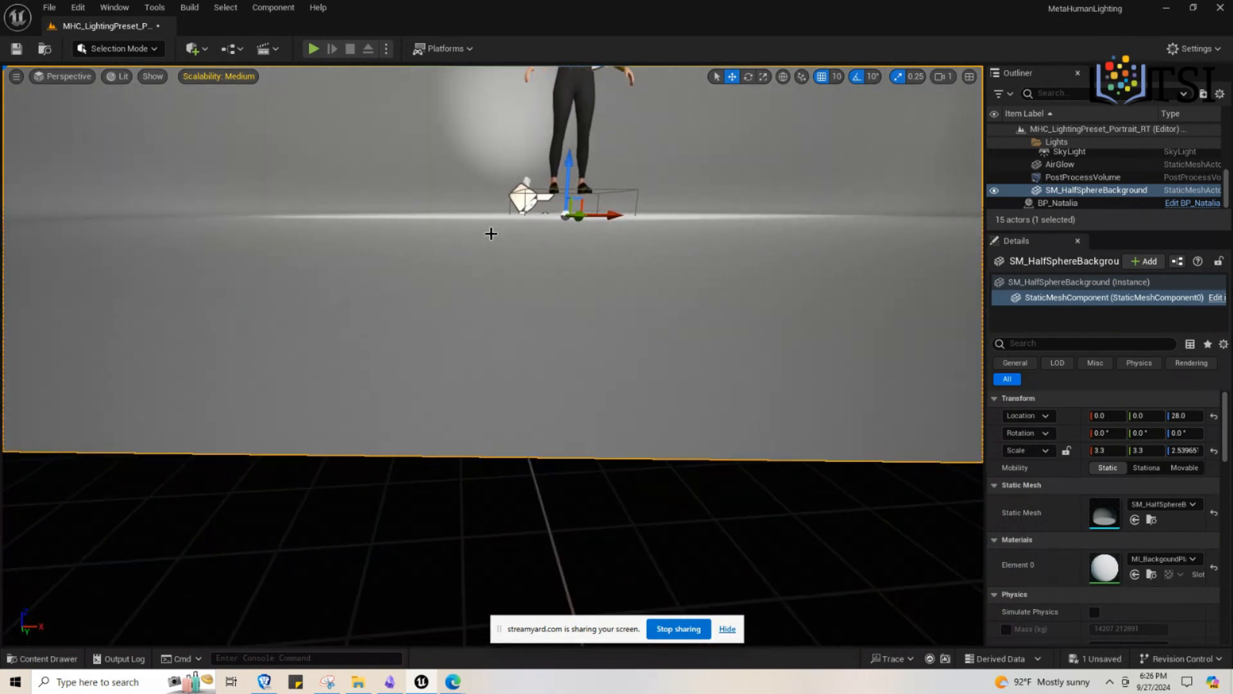
middle_click_drag(491, 233, 493, 233)
scroll(491, 234, "down", 5)
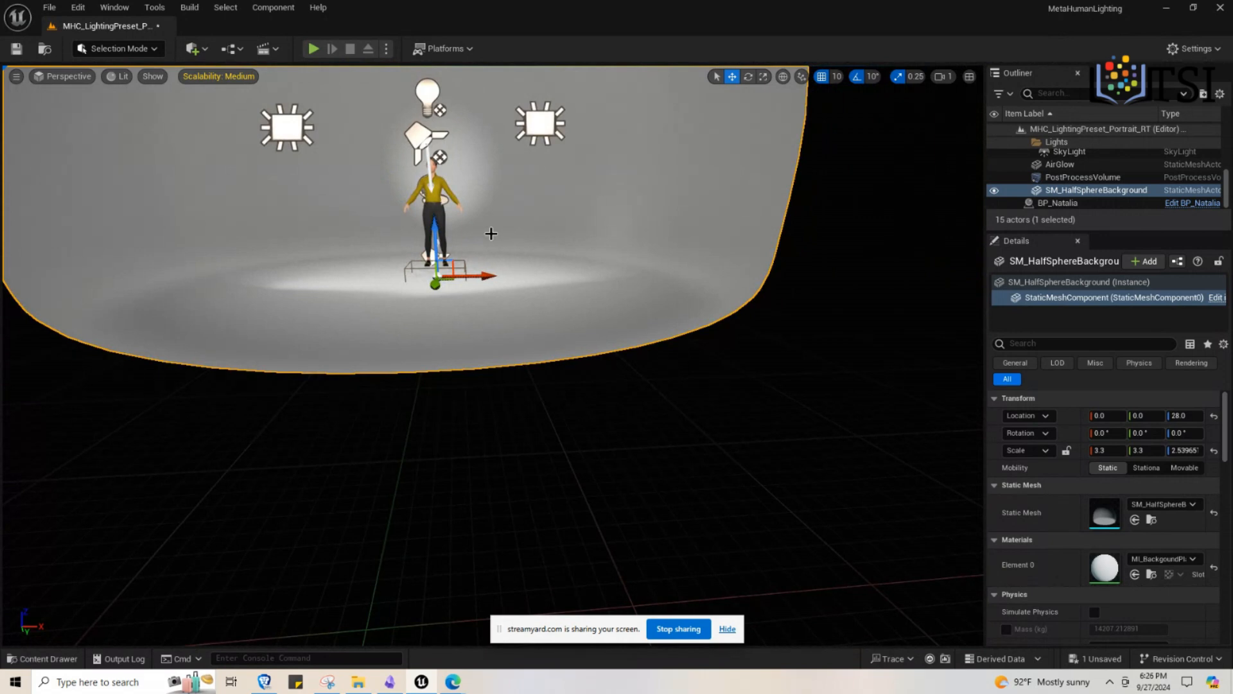
right_click_drag(492, 233, 488, 235)
scroll(488, 234, "down", 2)
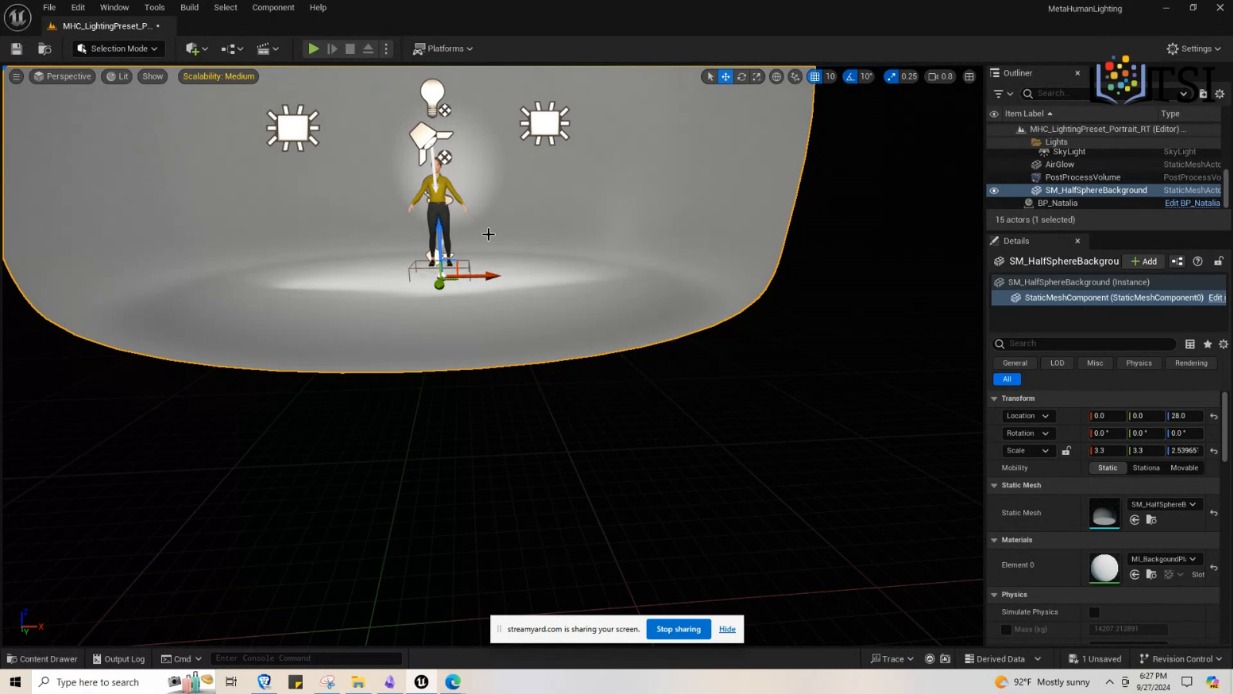
scroll(488, 233, "up", 3)
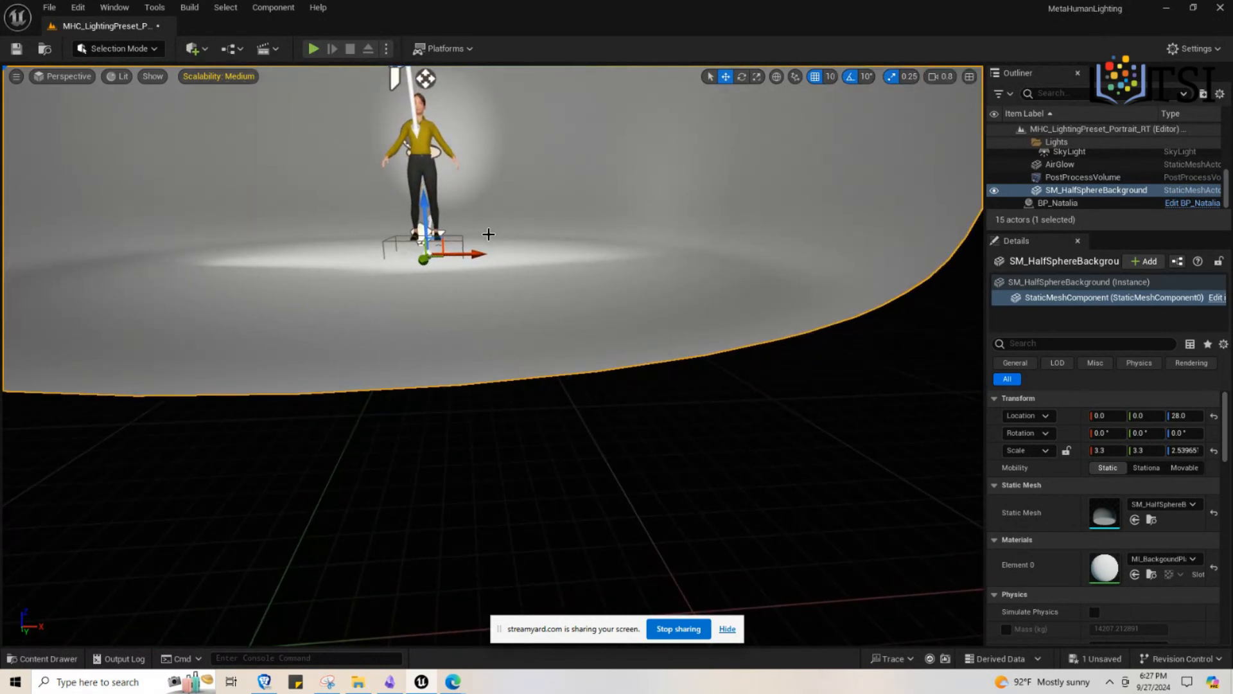
right_click_drag(488, 233, 413, 184)
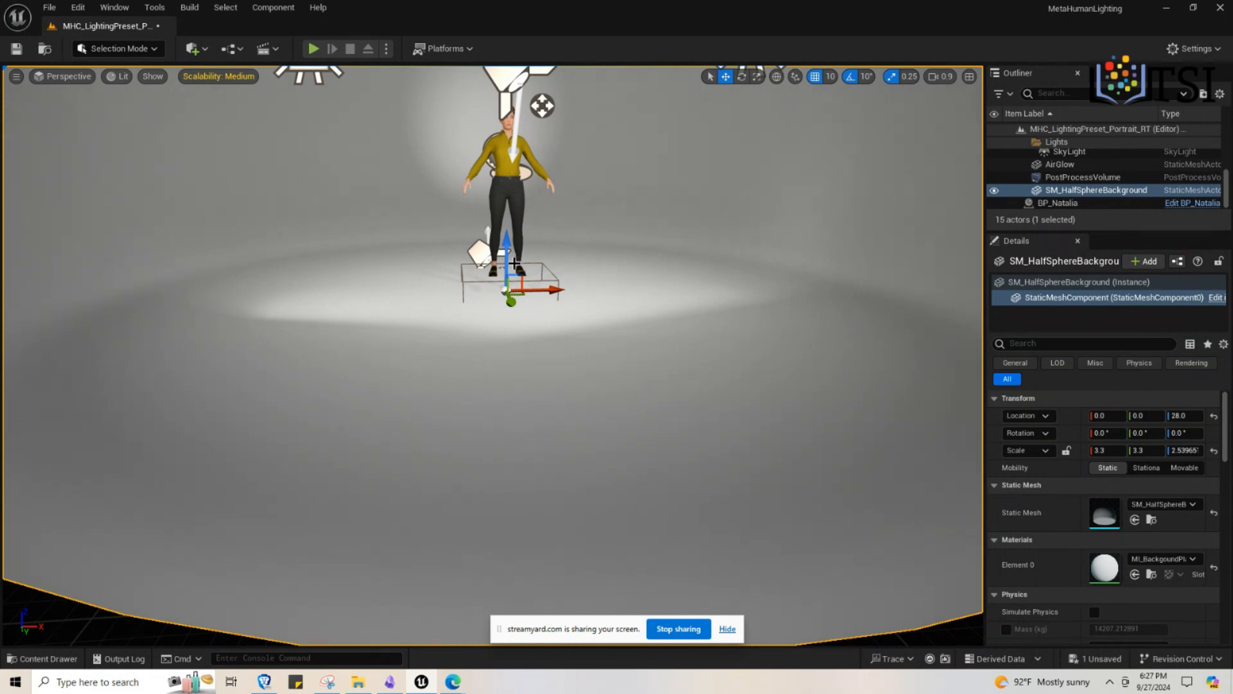
right_click_drag(515, 263, 512, 263)
scroll(511, 263, "up", 3)
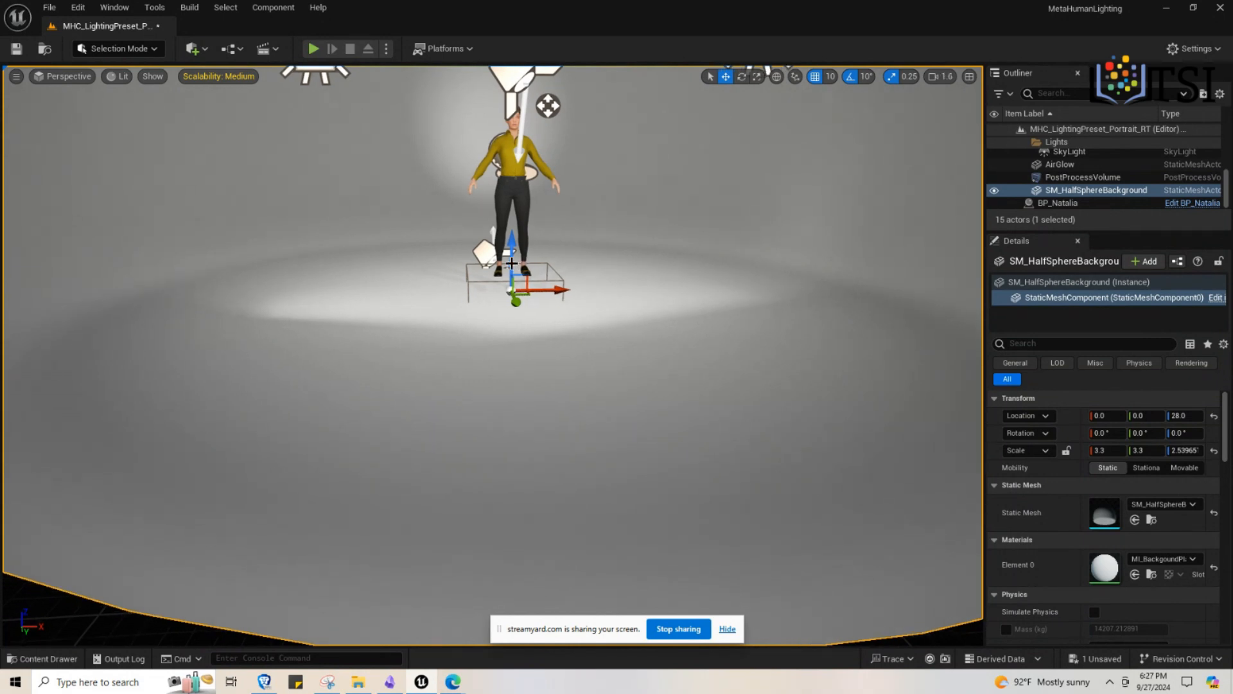
scroll(511, 264, "up", 2)
scroll(511, 263, "down", 2)
right_click_drag(511, 263, 511, 250)
left_click_drag(512, 250, 512, 75)
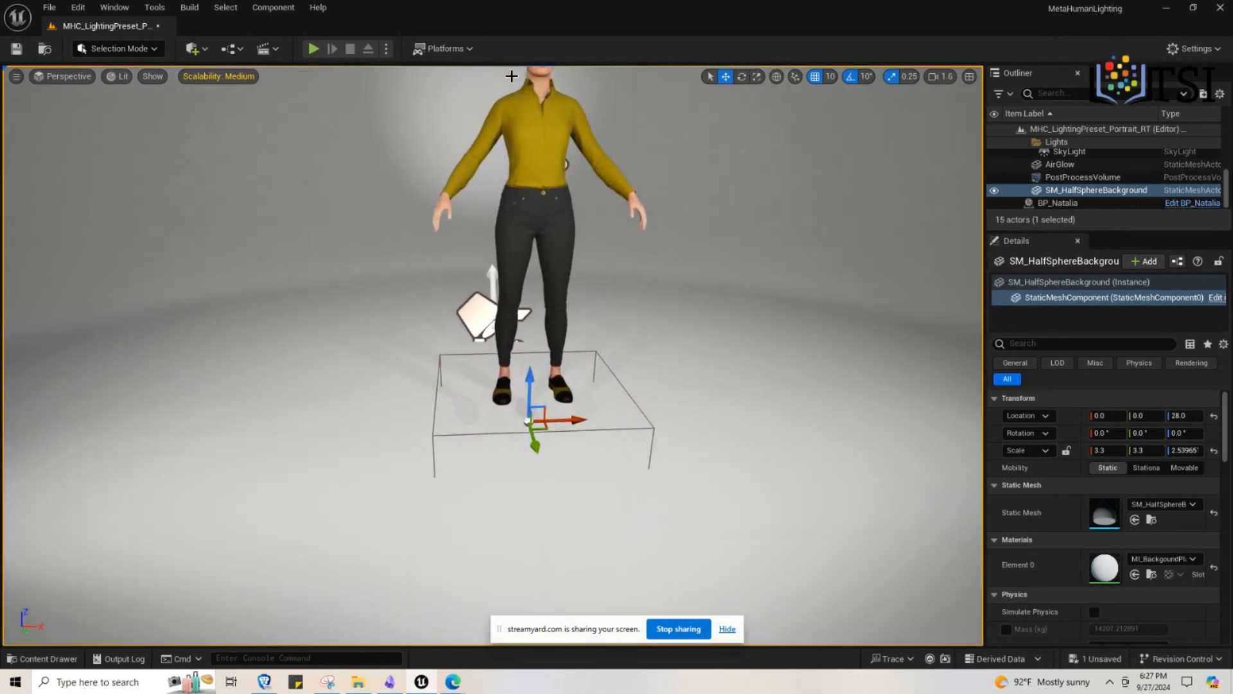
Select BP_Natalia, frame her full body in the view, and save all unsaved files of the project
left_click(514, 264)
scroll(523, 300, "up", 3)
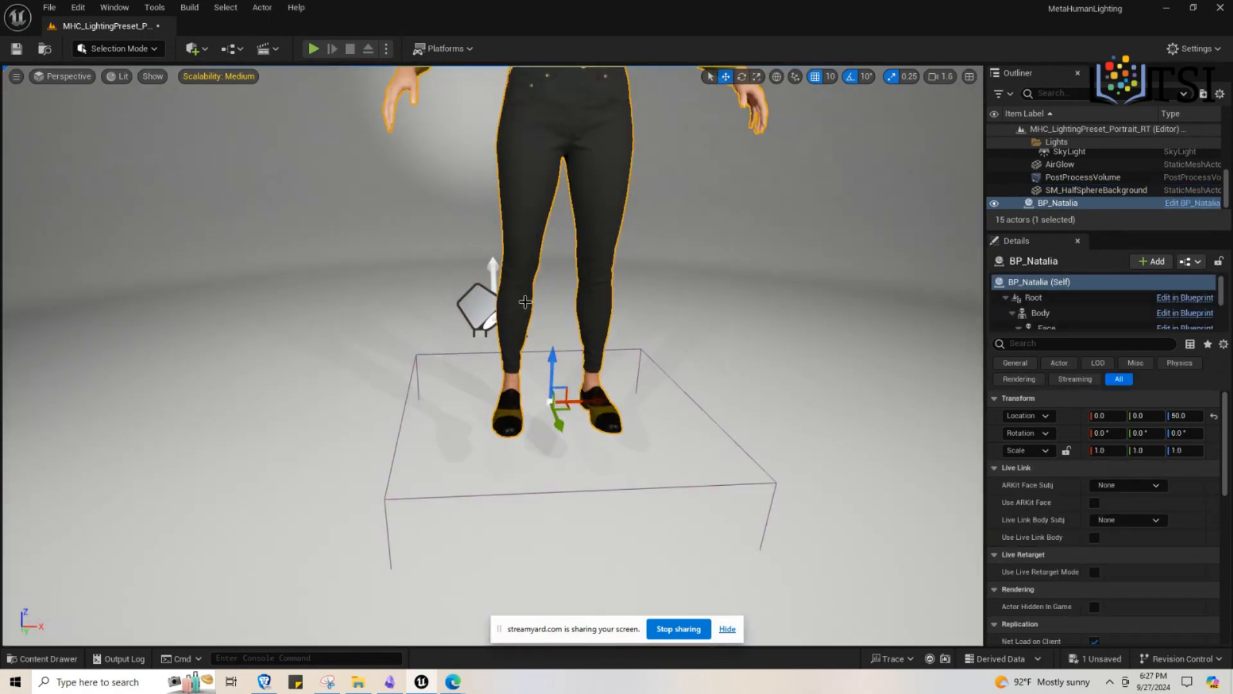
scroll(525, 301, "up", 2)
scroll(524, 302, "down", 2)
scroll(525, 301, "down", 3)
mouse_move(525, 301)
middle_mouse_down()
mouse_move(527, 255)
mouse_move(533, 284)
middle_mouse_up()
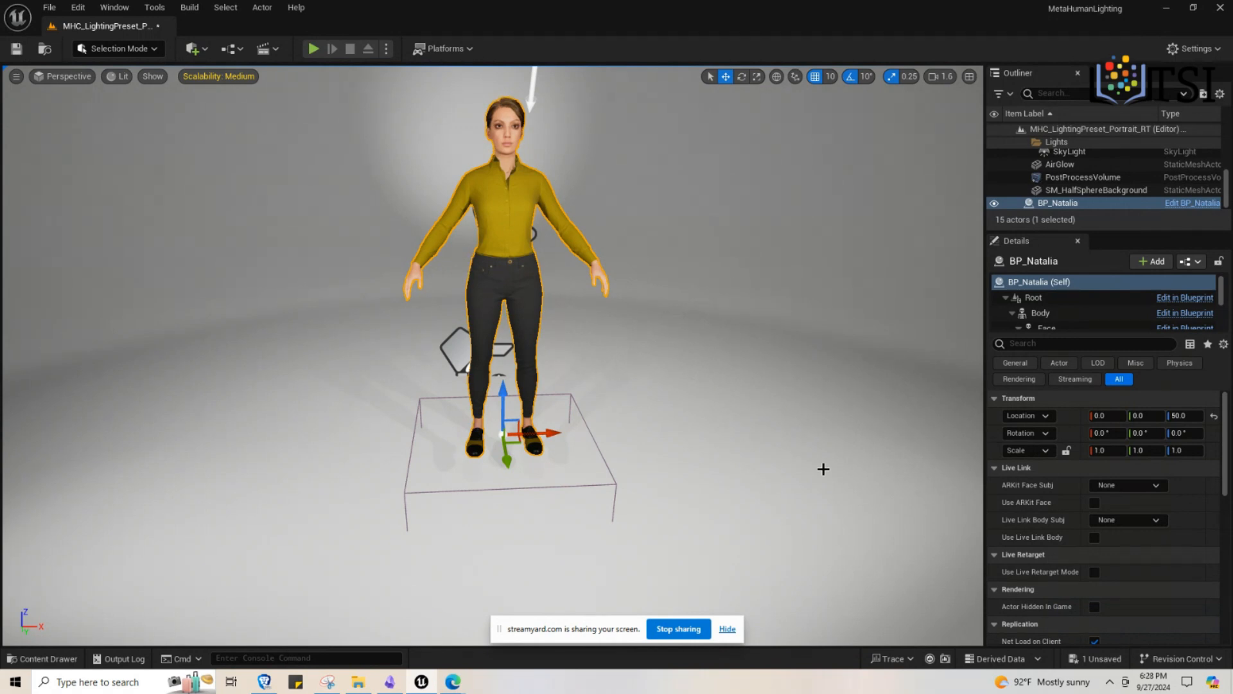
left_click(48, 9)
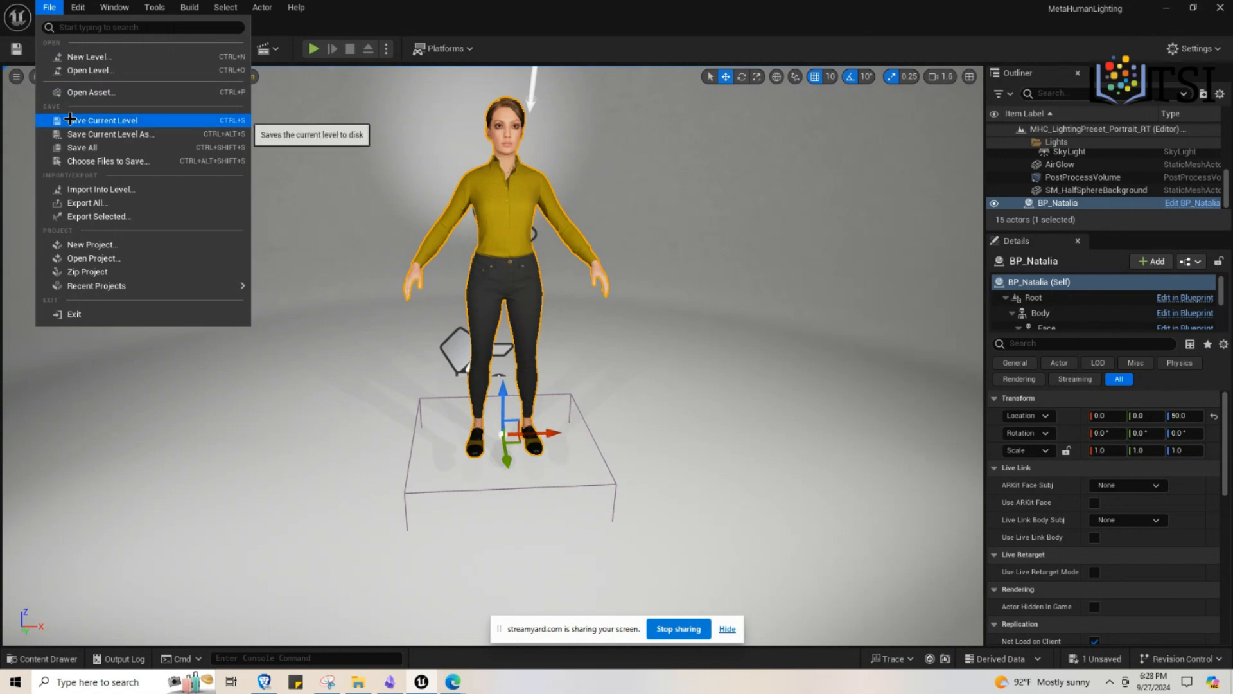
left_click(87, 147)
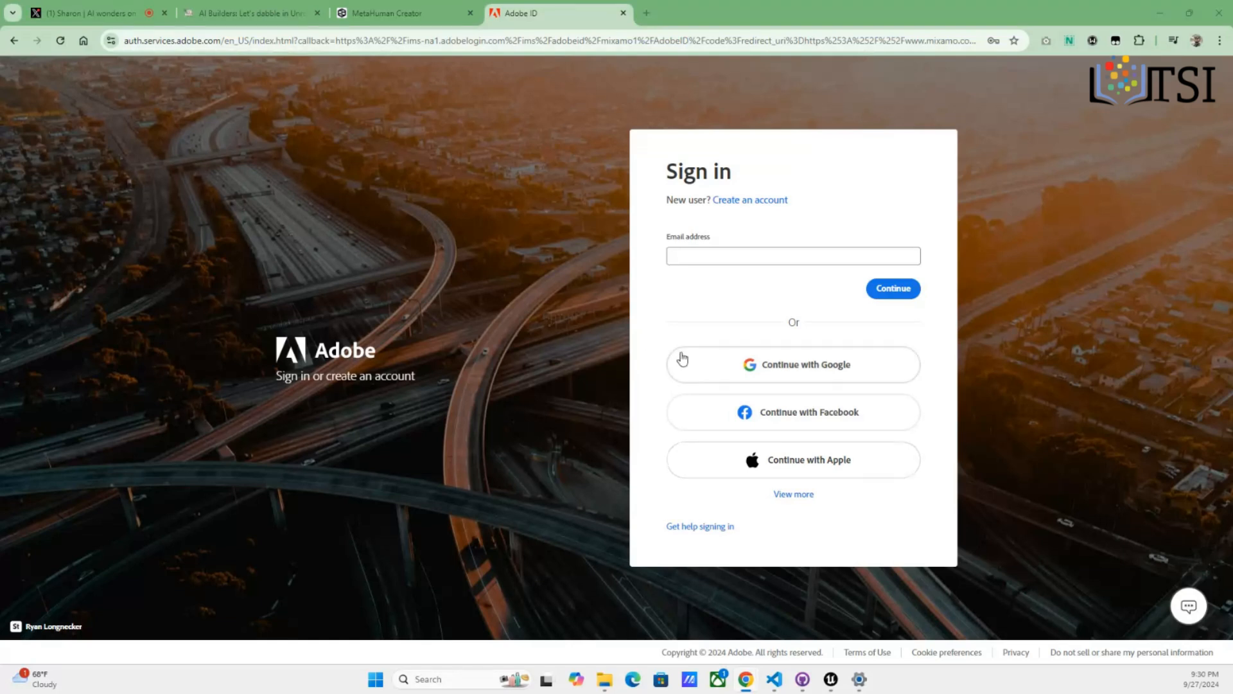
Sign in to Adobe for Mixamo through Google, choosing one of the listed Google accounts
left_click(847, 368)
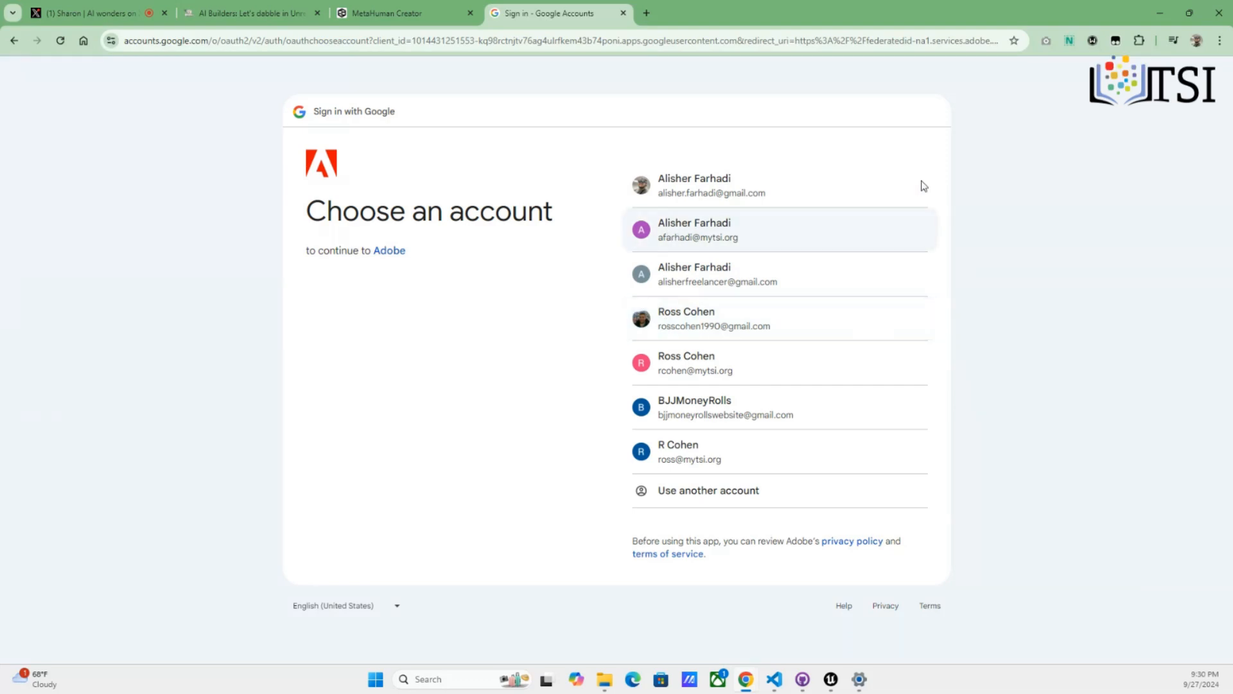
left_click(830, 234)
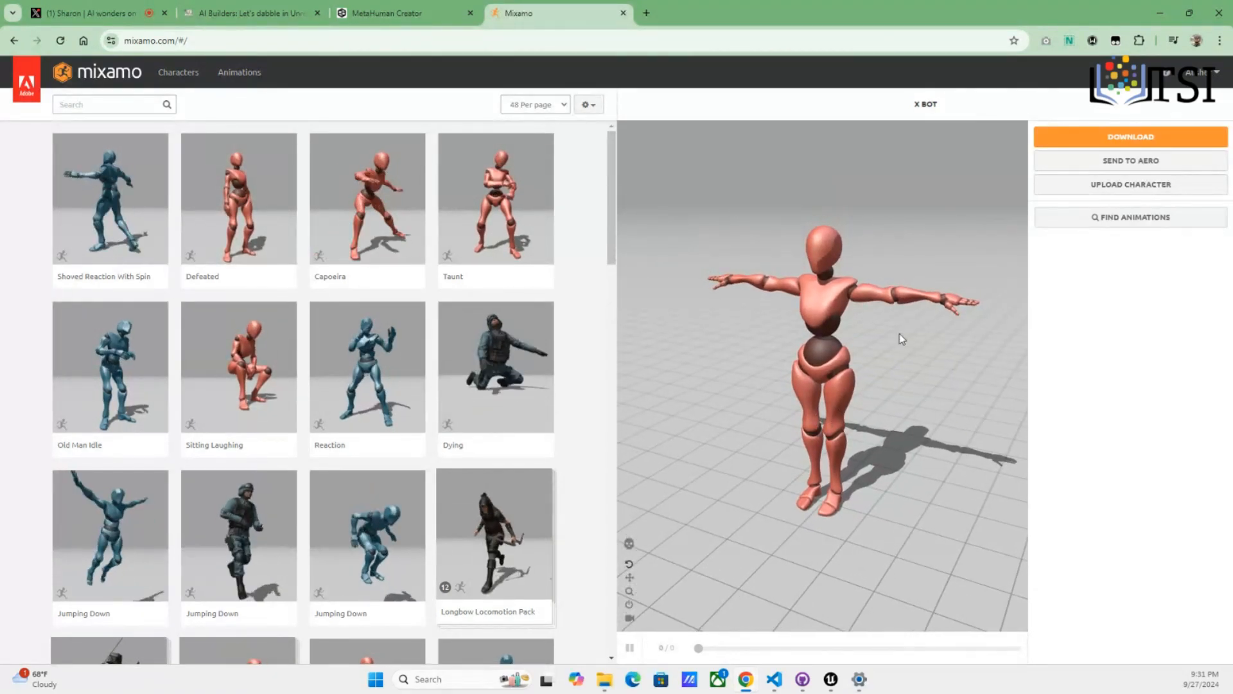
Look at the X Bot character from different angles and apply the Shoved Reaction With Spin animation to it
left_click_drag(900, 326, 923, 345)
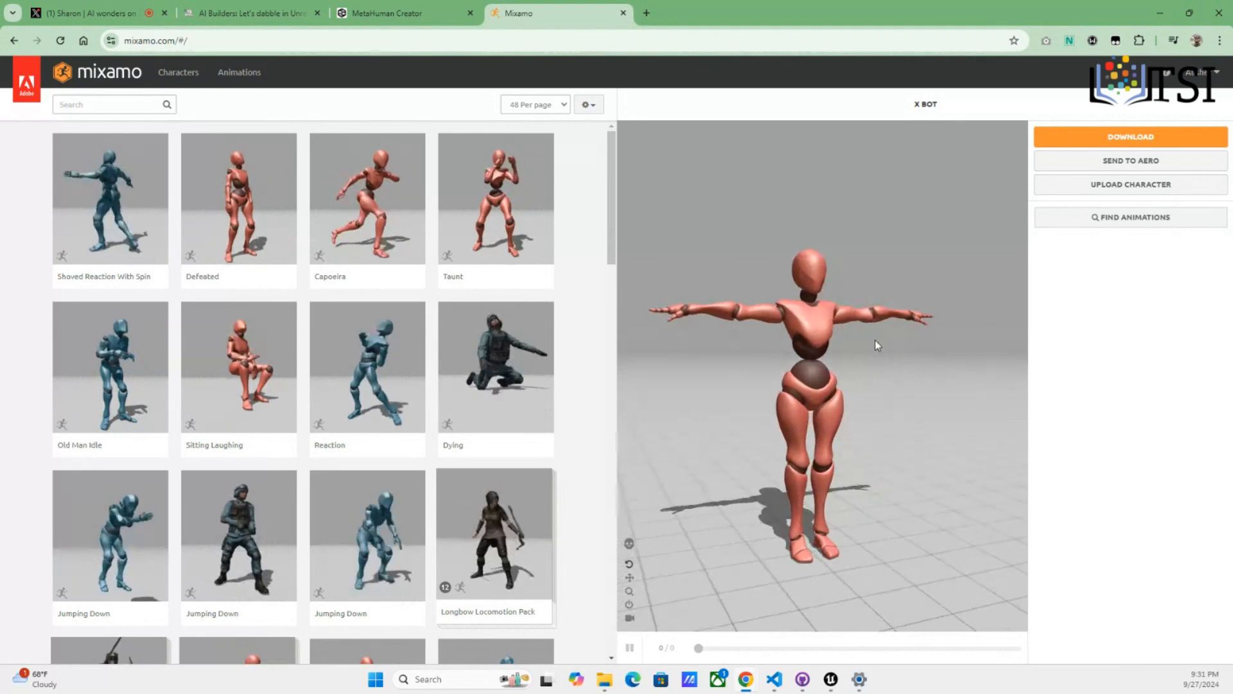
right_click_drag(820, 356, 839, 336)
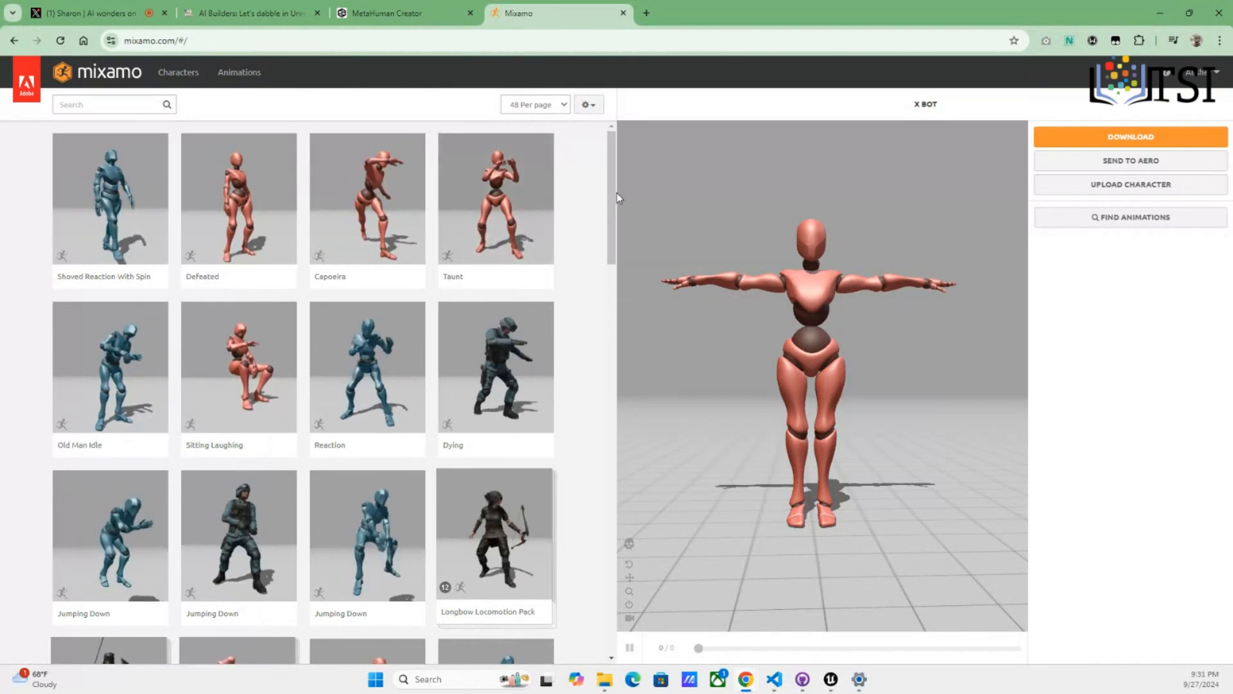
left_click(104, 208)
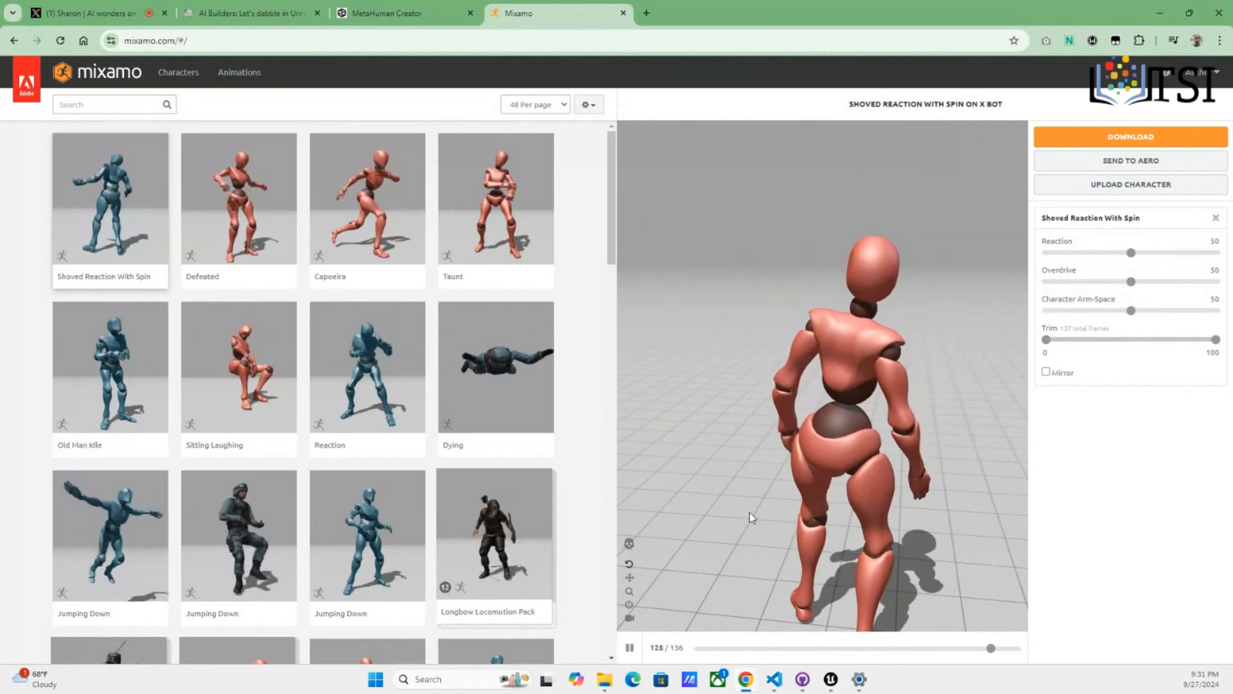
Search the computer for "epi" and switch to the Epic Games Launcher
left_click(446, 680)
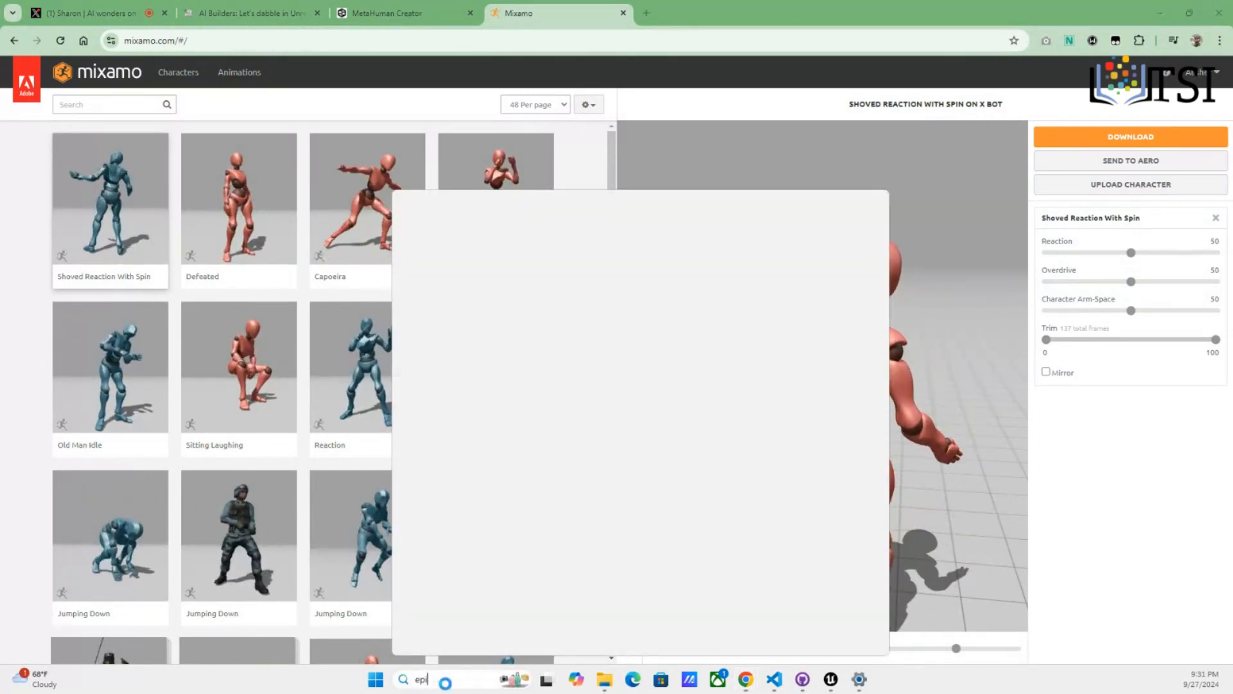
type("epi")
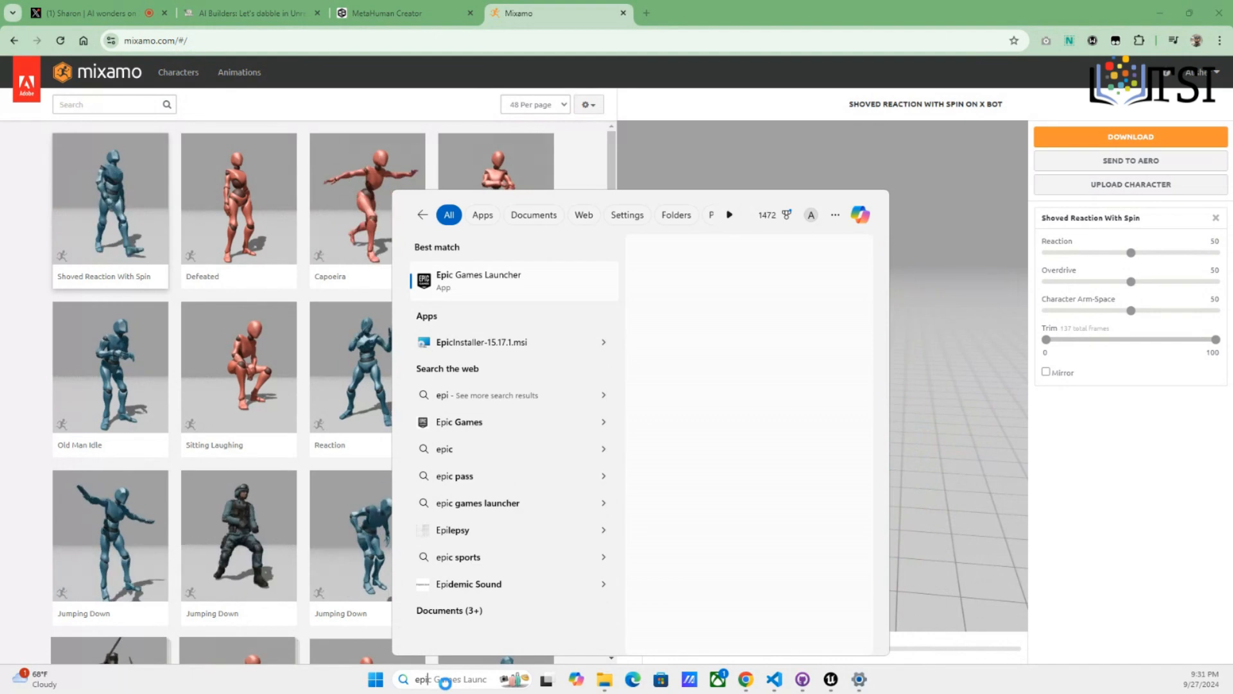
key("Return")
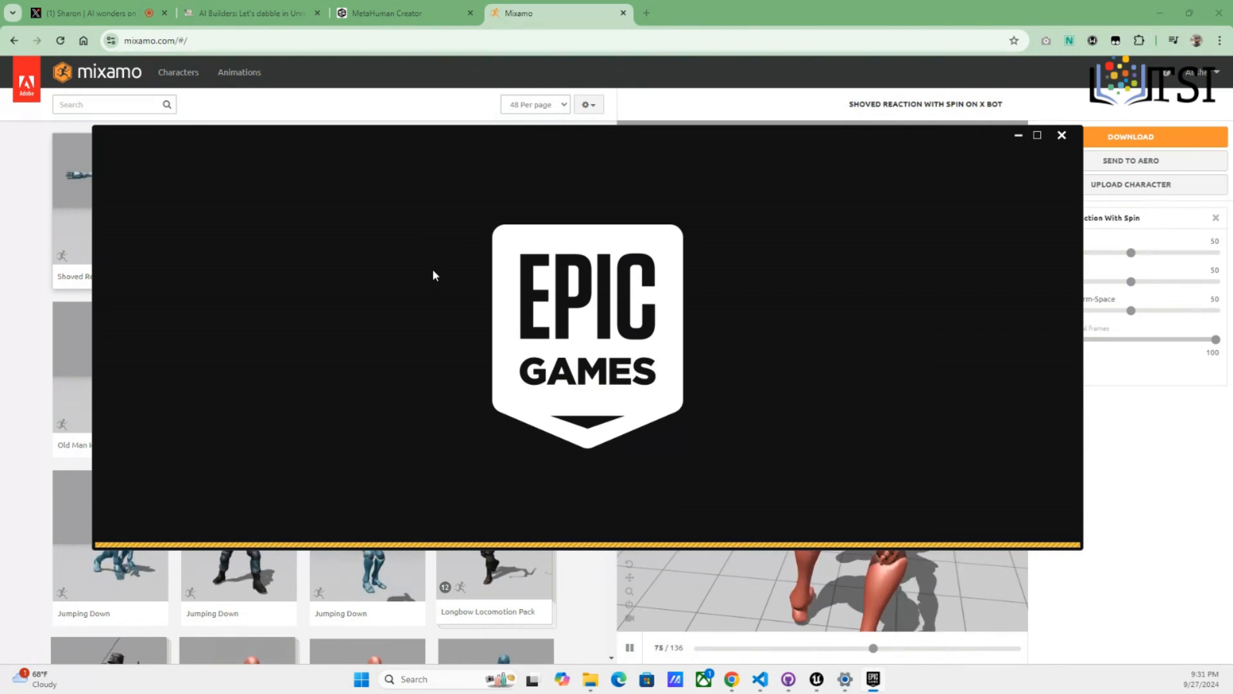
left_click_drag(587, 135, 641, 144)
left_click(449, 176)
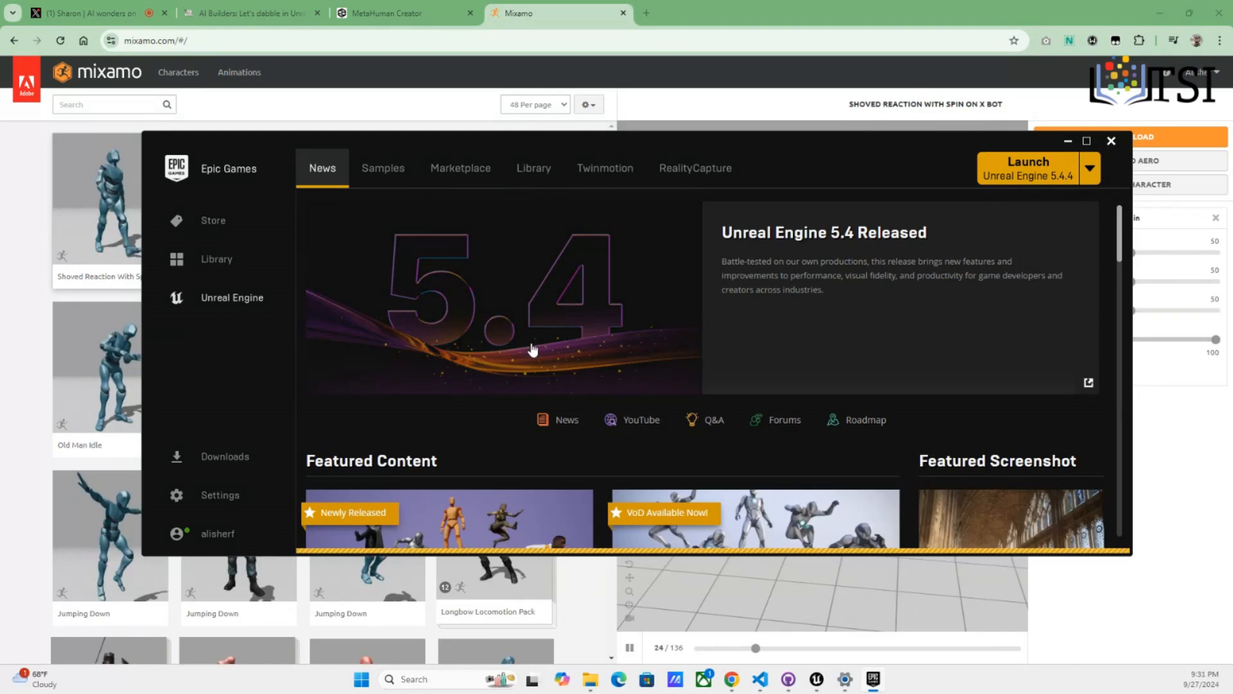
Look through the Unreal Engine news and featured content and the Marketplace home page, and minimize the launcher
scroll(532, 349, "down", 2)
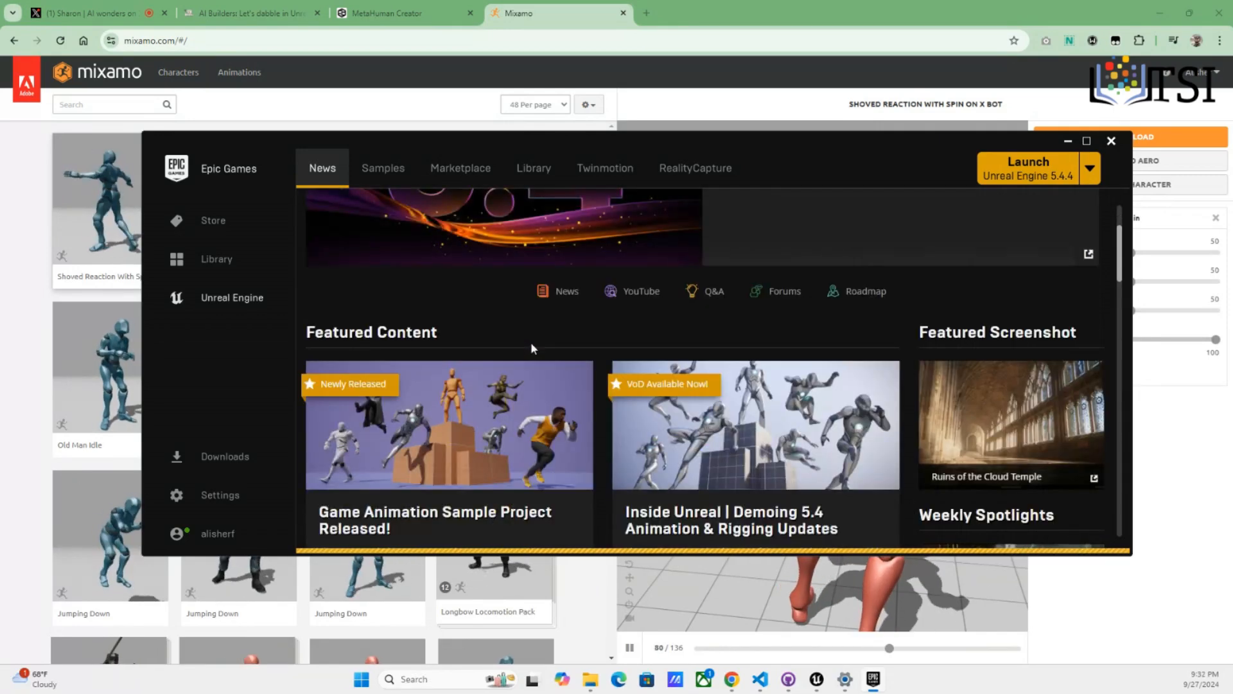
scroll(532, 349, "down", 2)
scroll(532, 349, "up", 2)
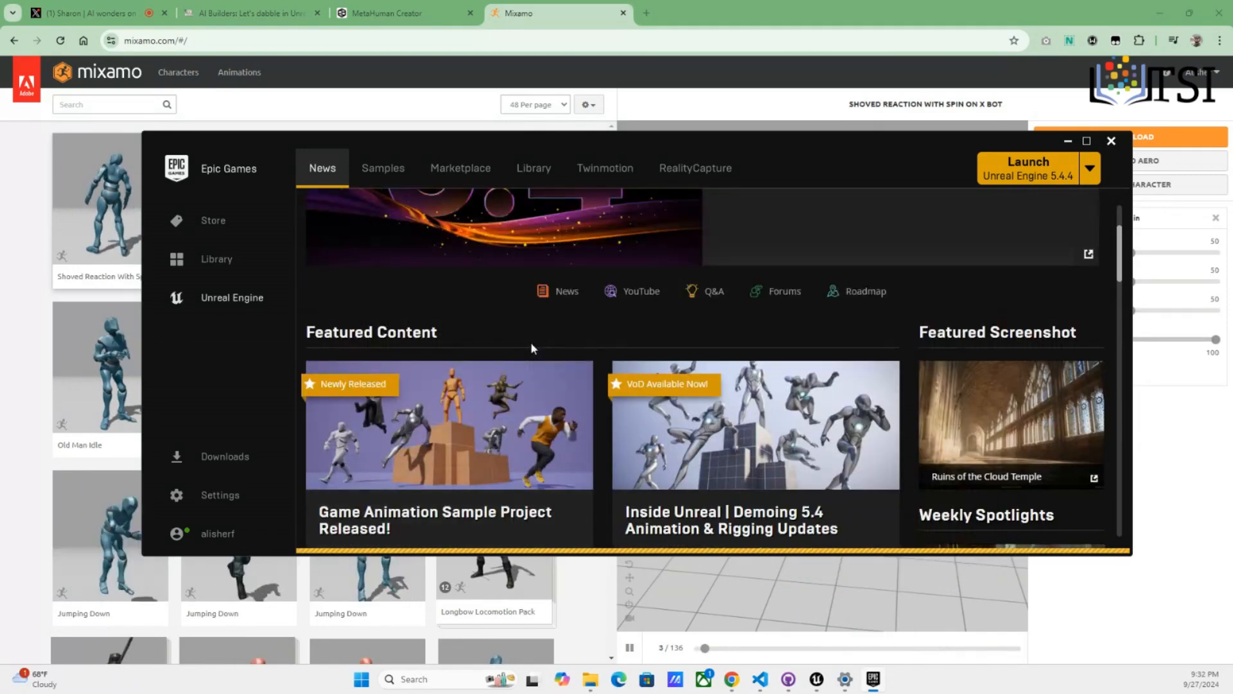
scroll(531, 346, "down", 2)
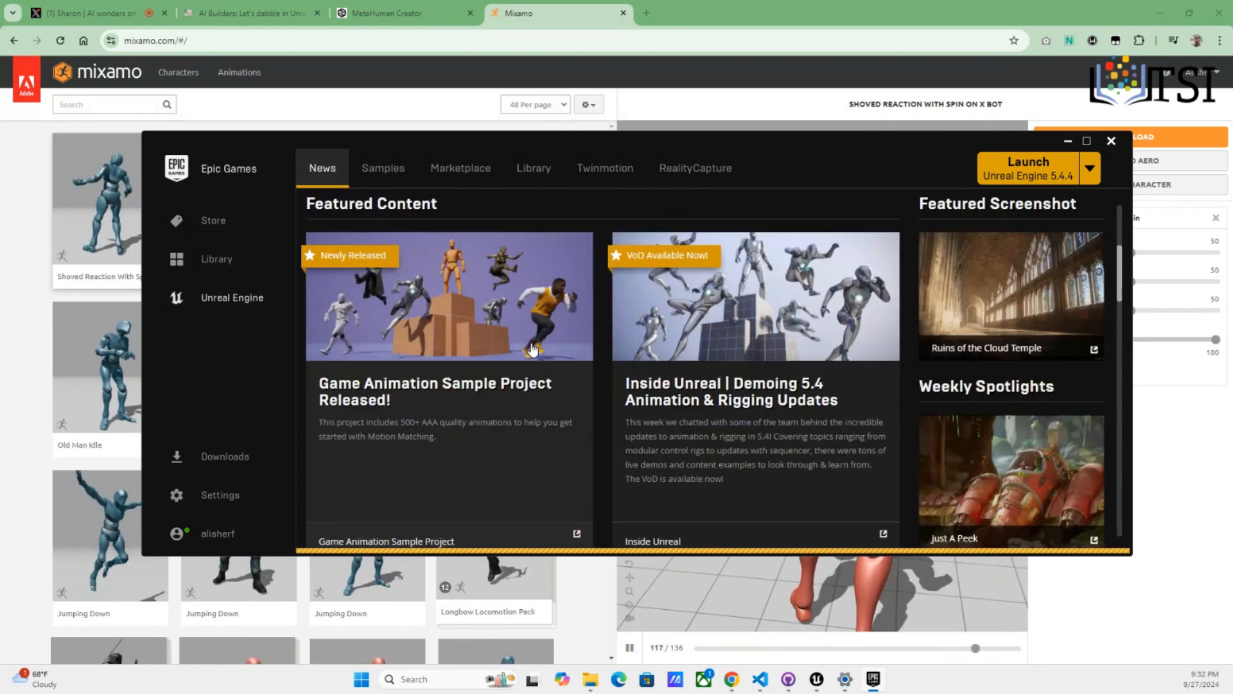
scroll(532, 349, "down", 3)
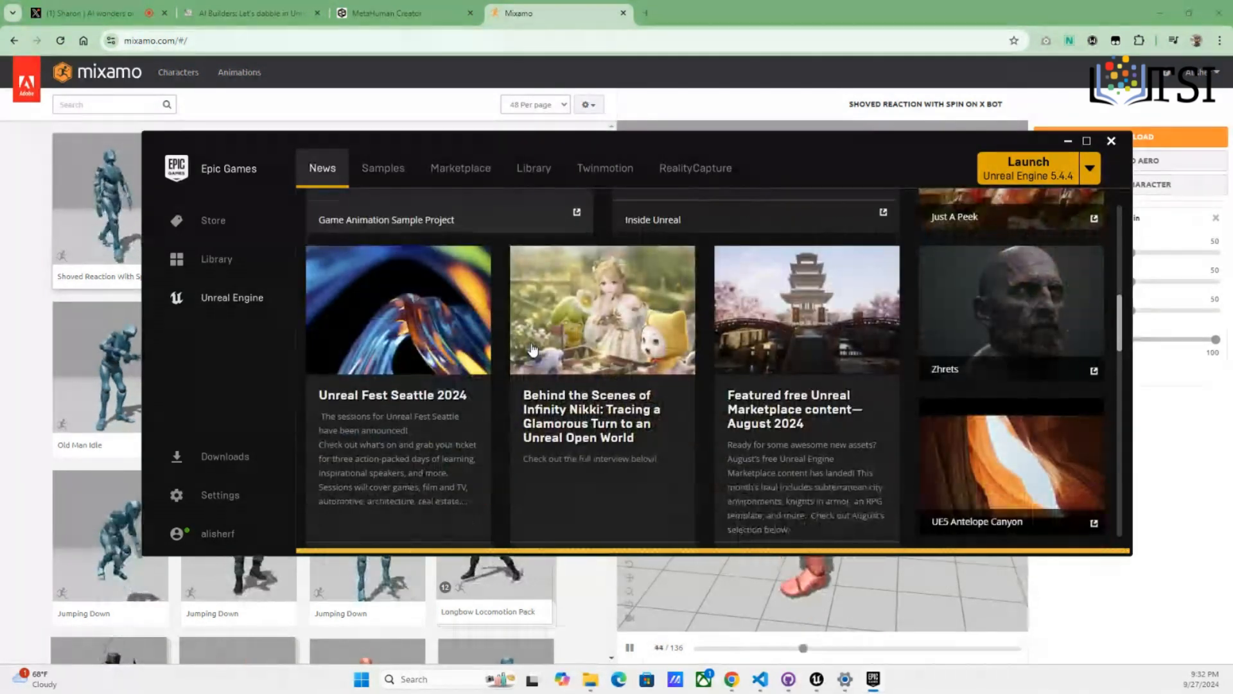
left_click(461, 168)
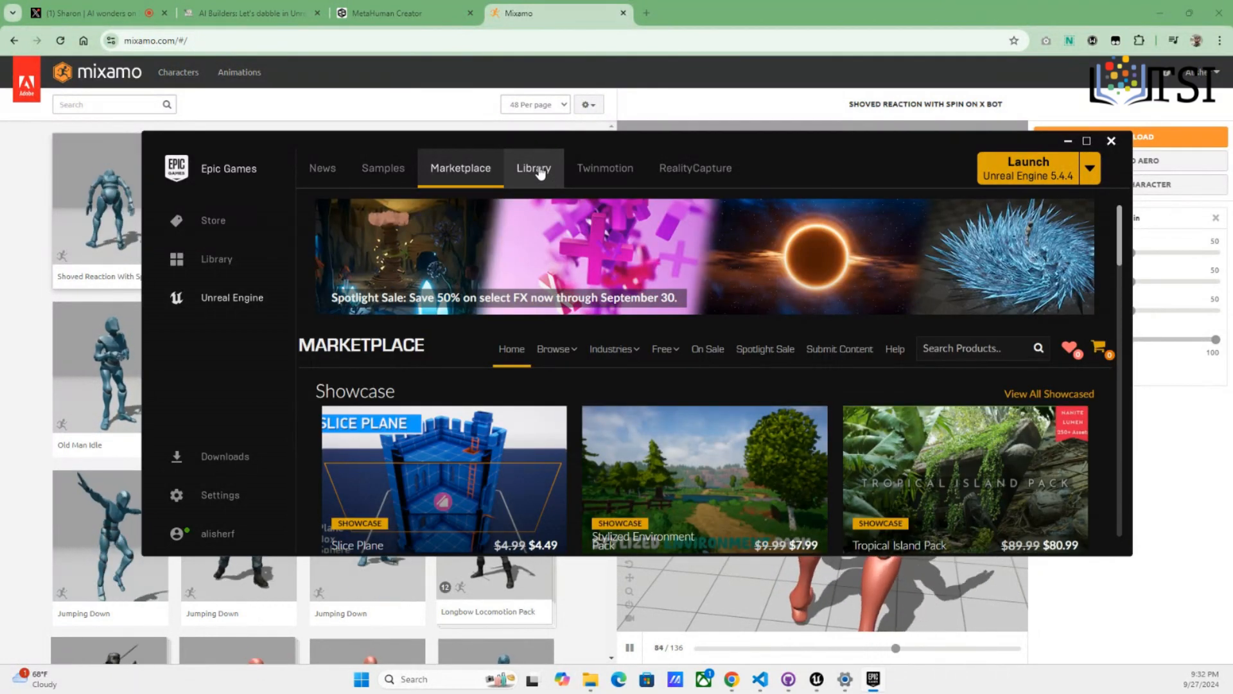
left_click_drag(636, 139, 561, 118)
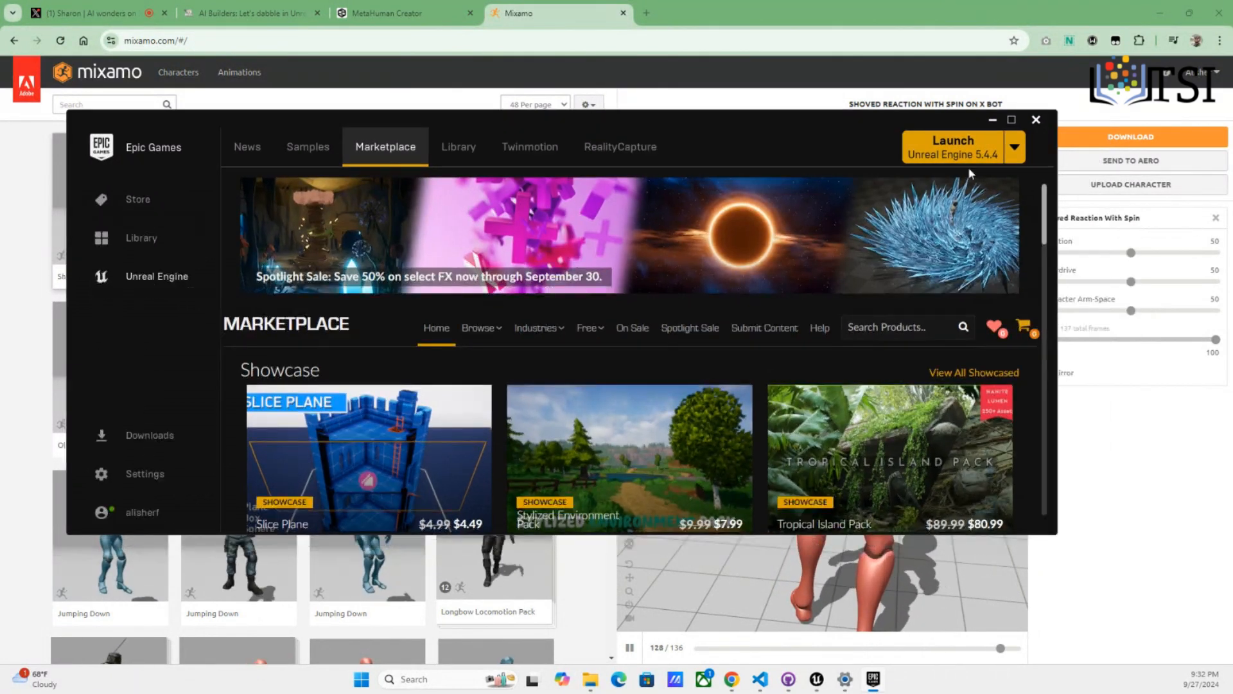
left_click(992, 120)
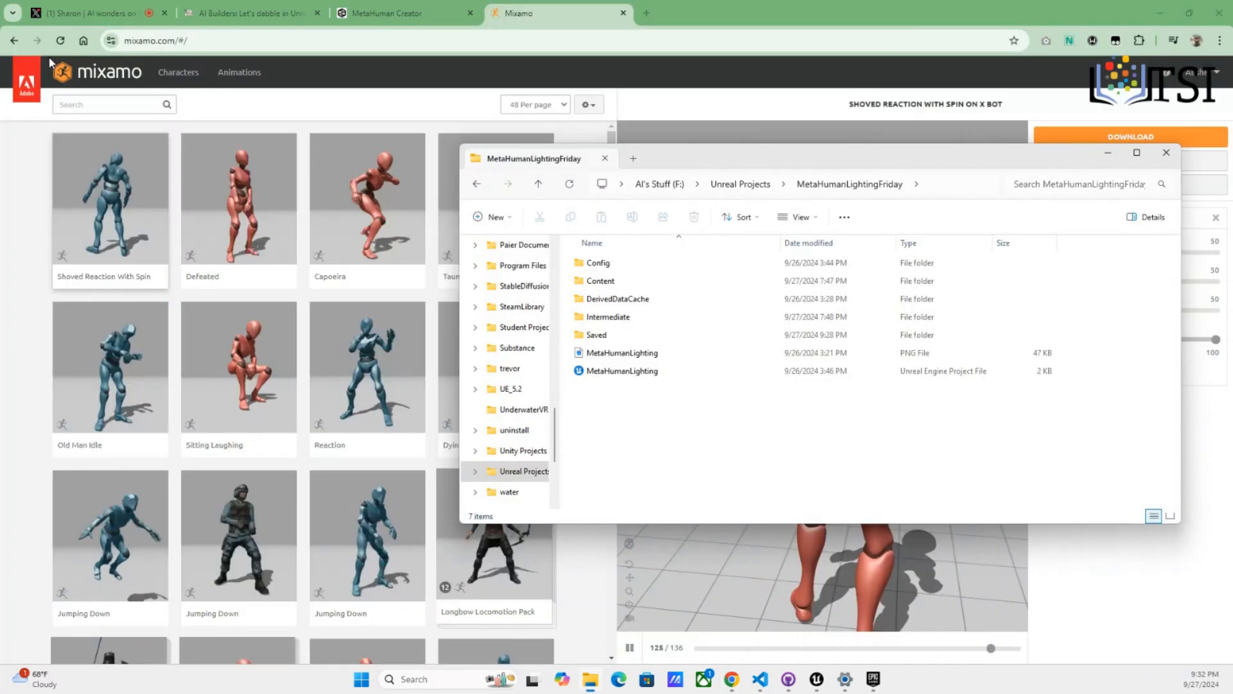
Browse from the MetaHumanLightingFriday project folder to the Downloads folder
scroll(486, 326, "up", 10)
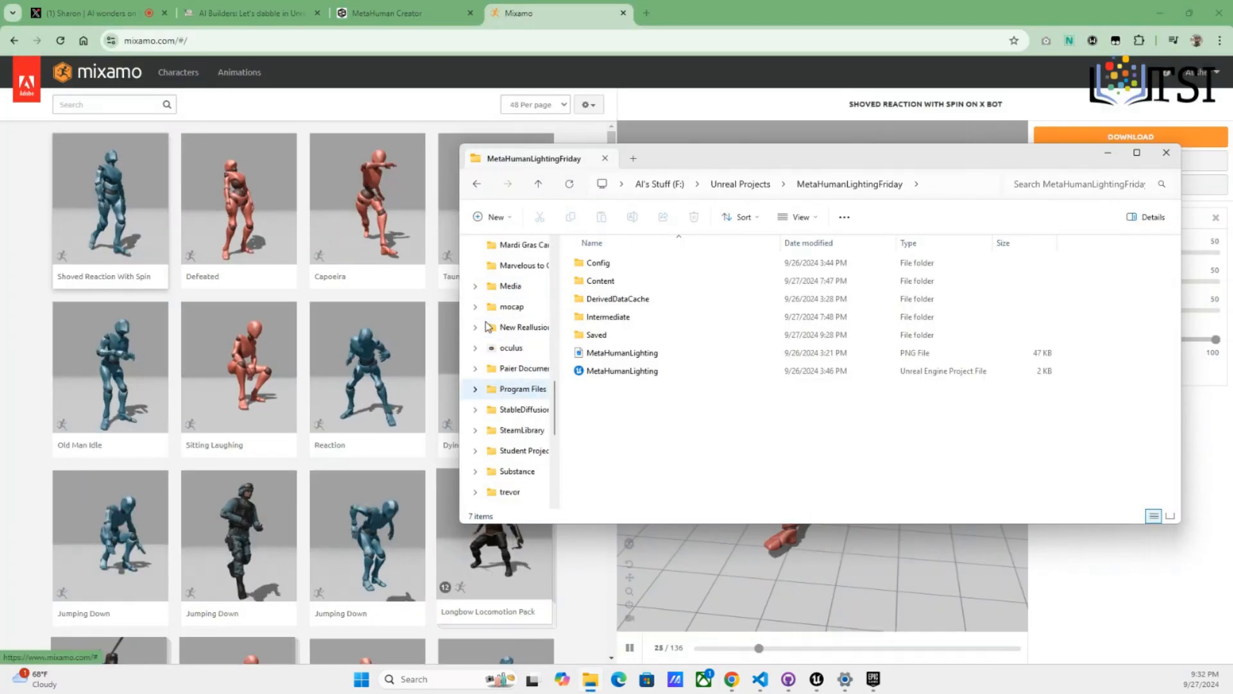
scroll(507, 302, "up", 3)
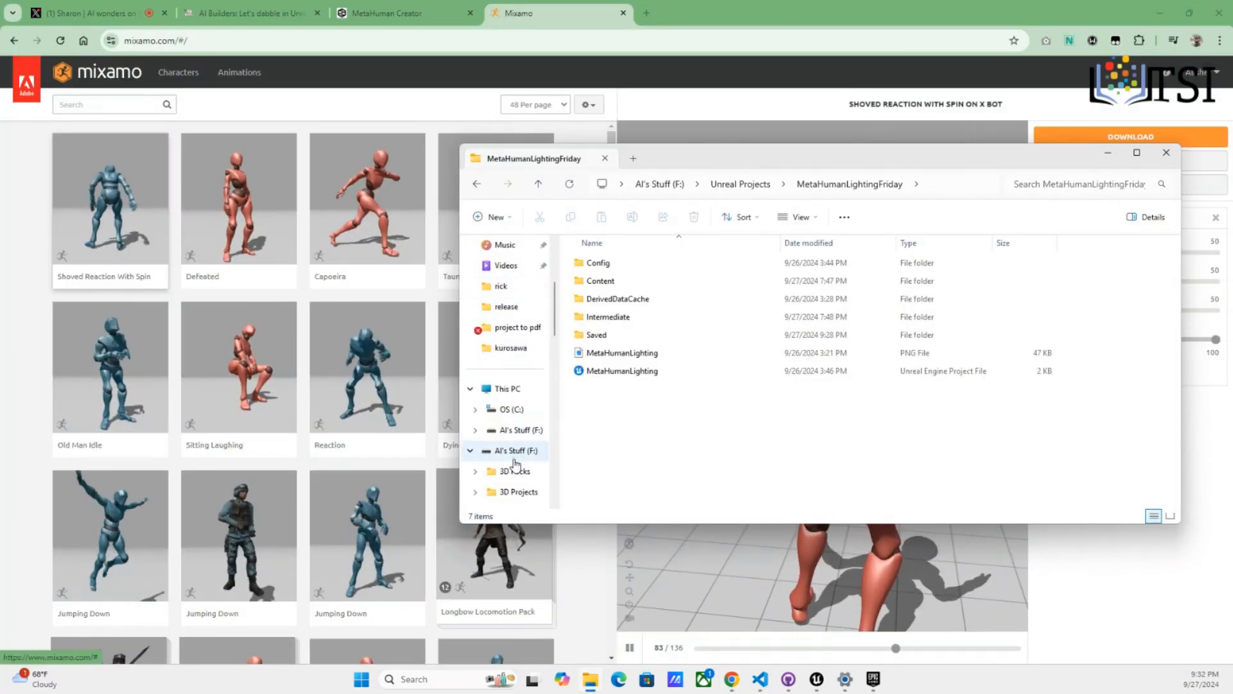
left_click(513, 451)
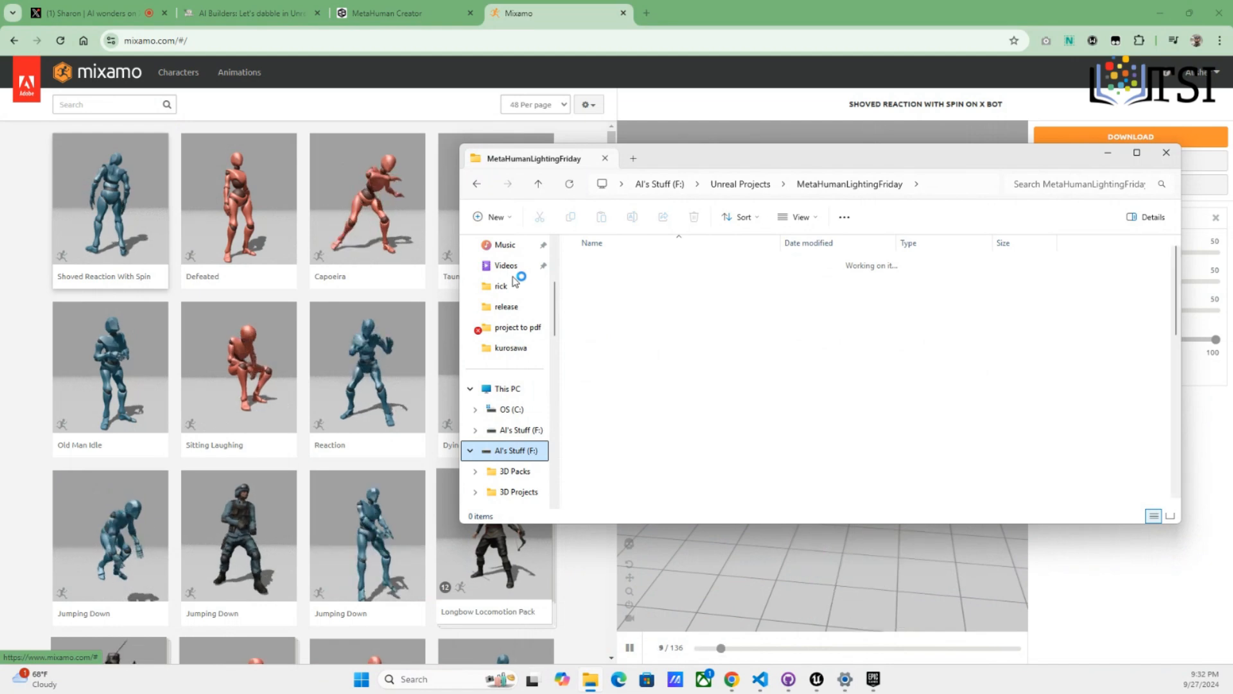
scroll(516, 281, "up", 5)
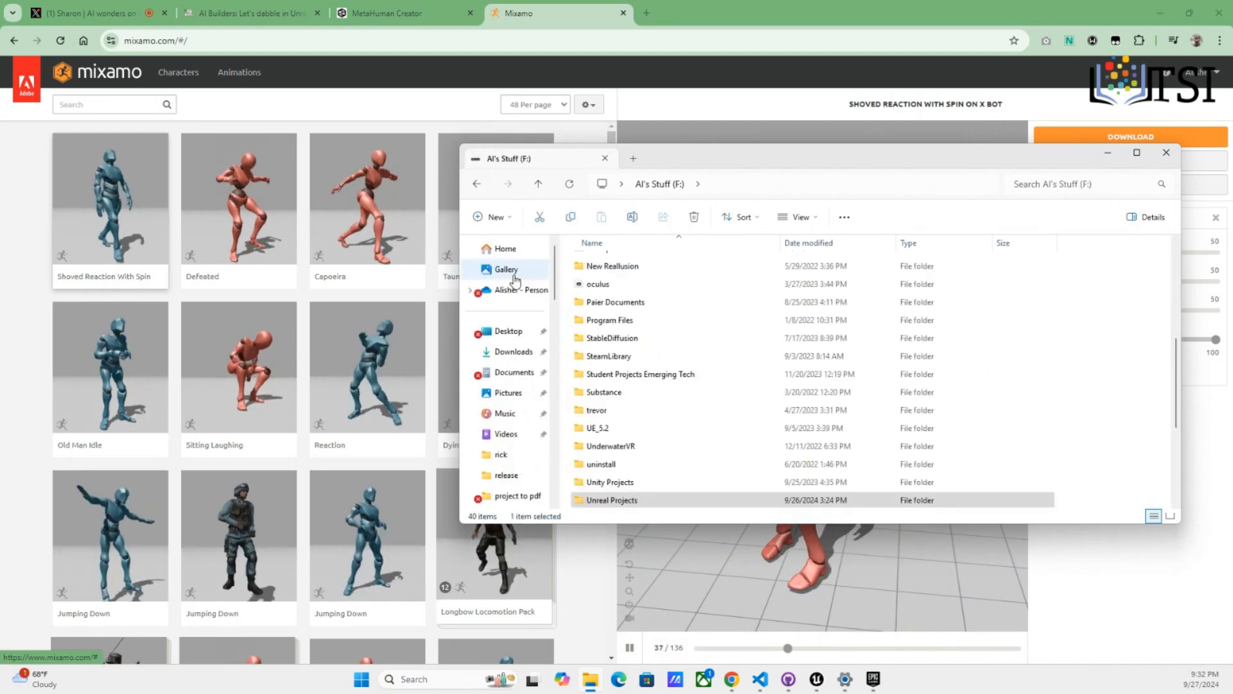
left_click(512, 351)
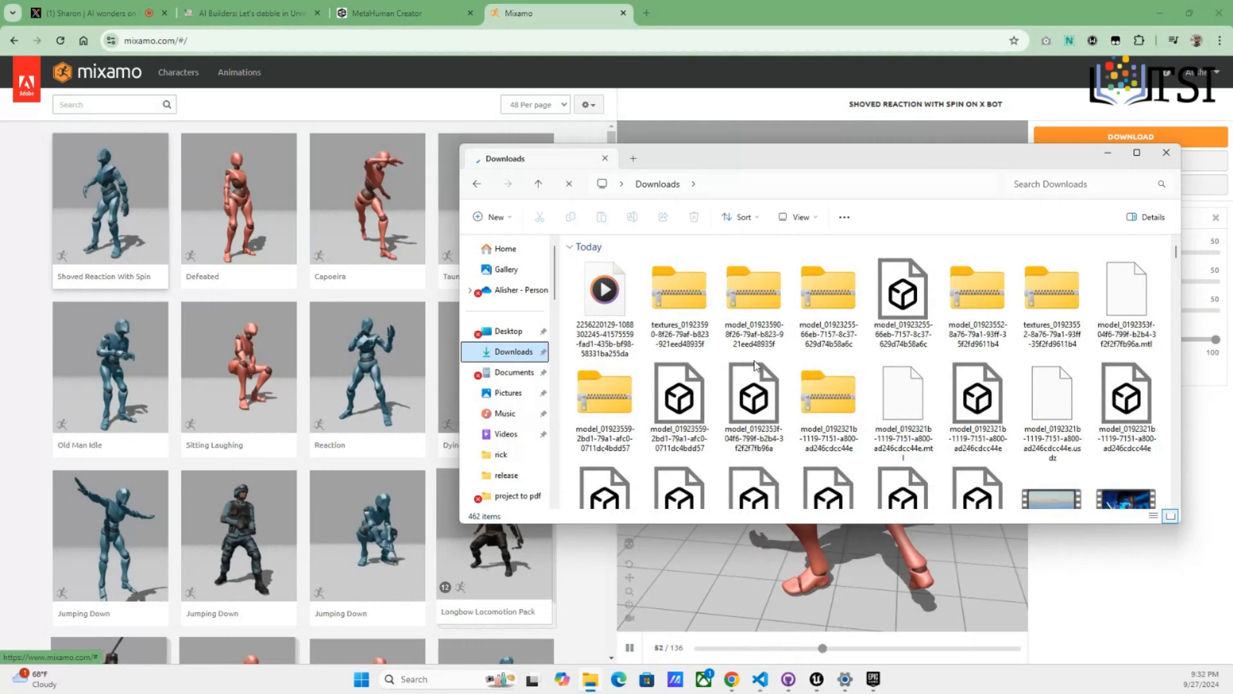
Examine the 3D model files in Downloads to find a character suitable for rigging
left_click(692, 400)
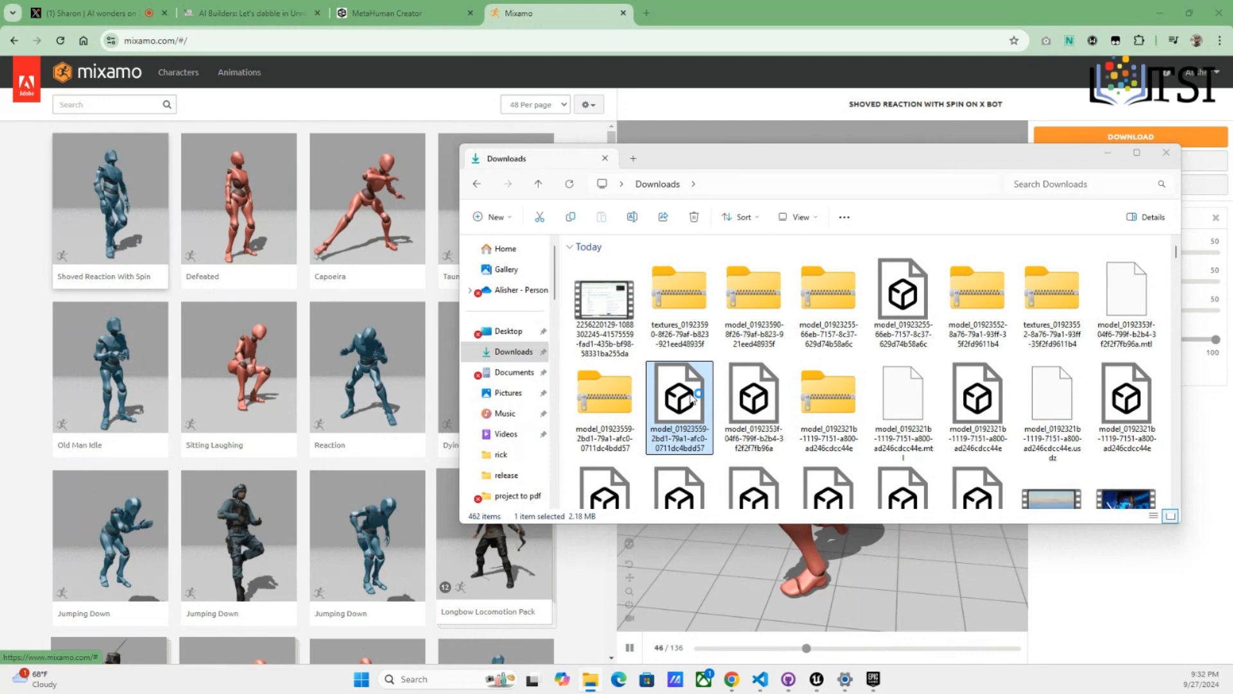
double_click(977, 398)
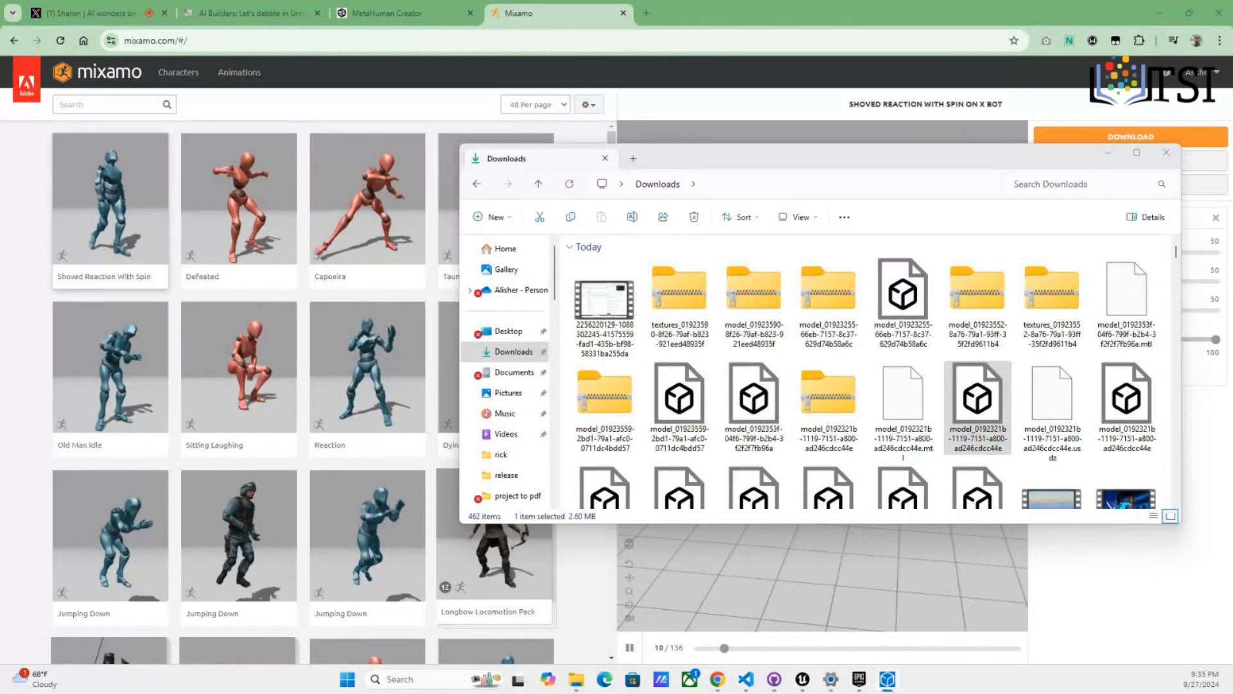
left_click_drag(0, 399, 899, 693)
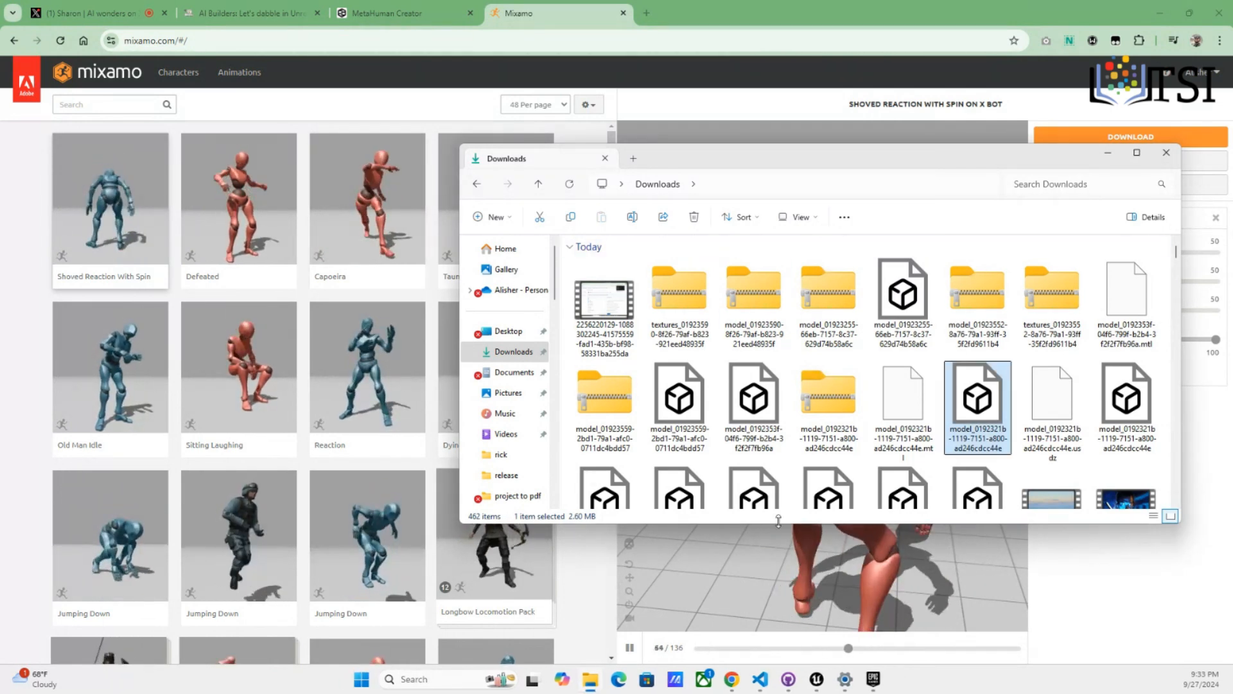
double_click(1131, 411)
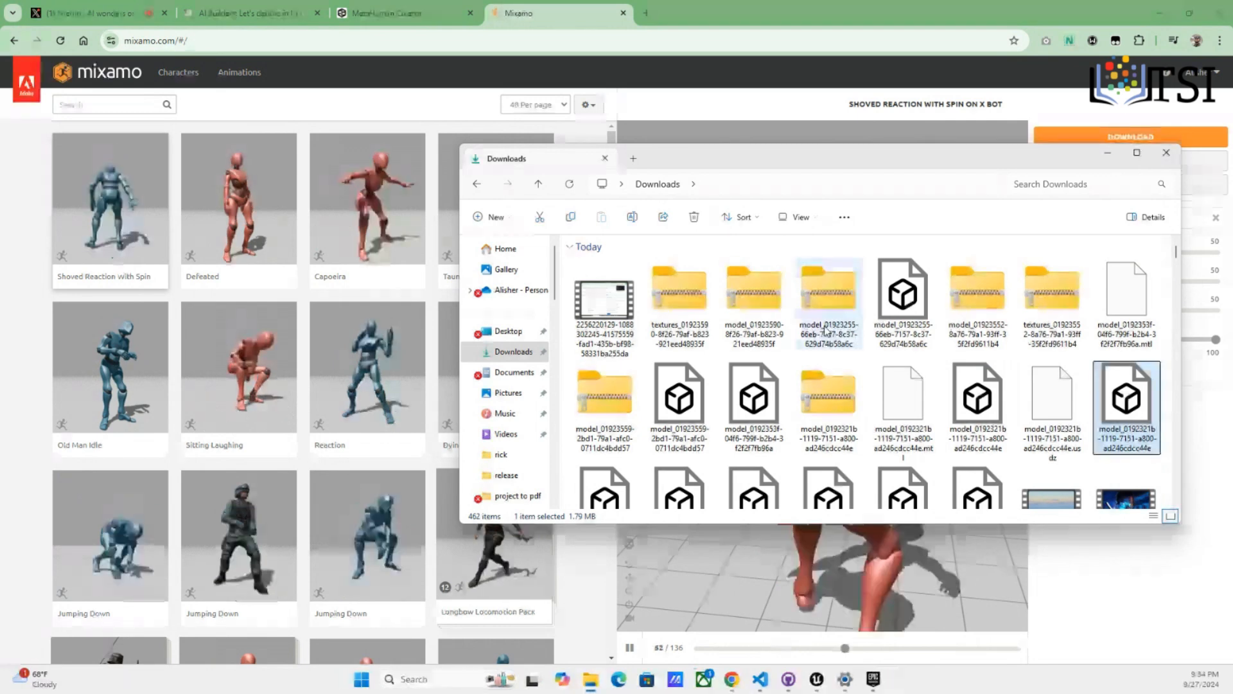
left_click_drag(855, 168, 777, 160)
left_click(834, 291)
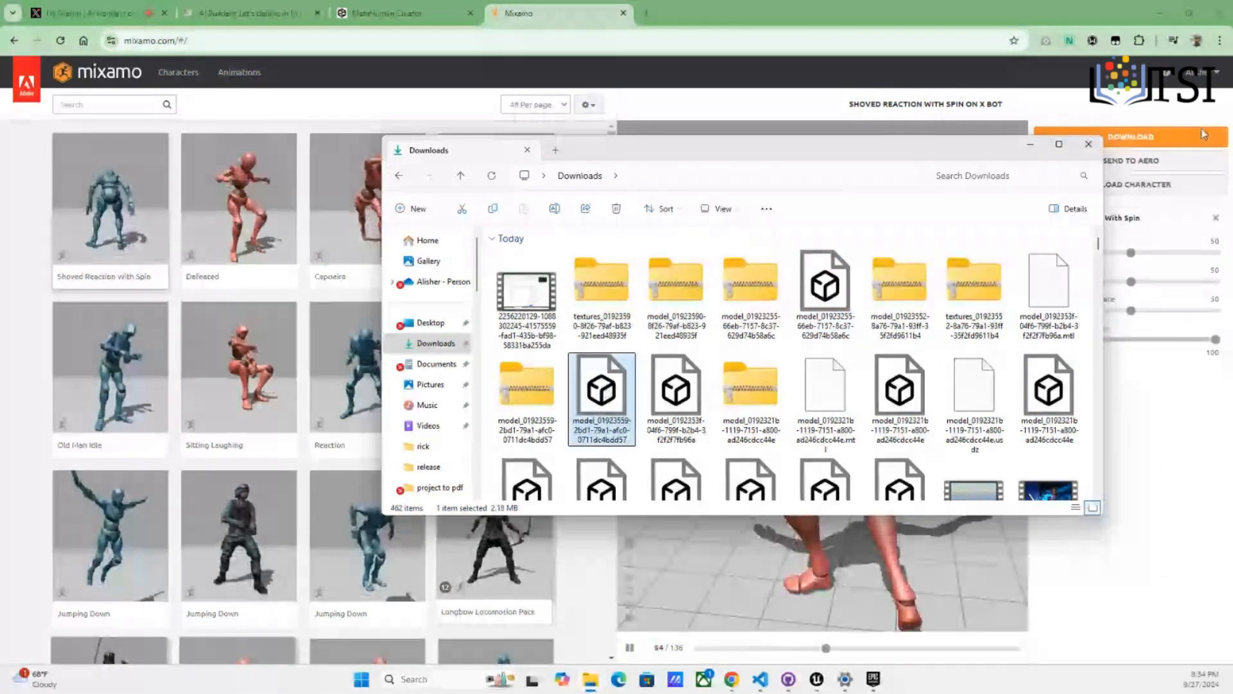
Return to Mixamo and try to upload the 3D object model_01923559-2bd1-79a1-afc0-0711dc4bdd57 as a character
left_click(1130, 97)
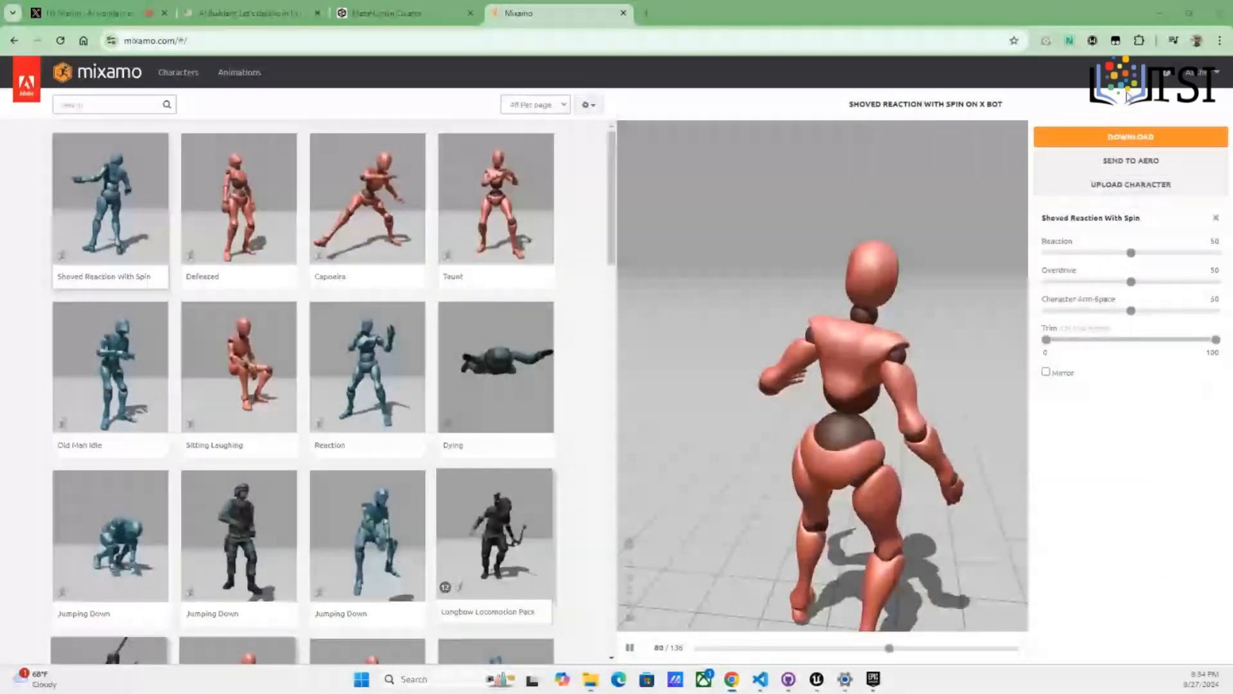
left_click(1176, 187)
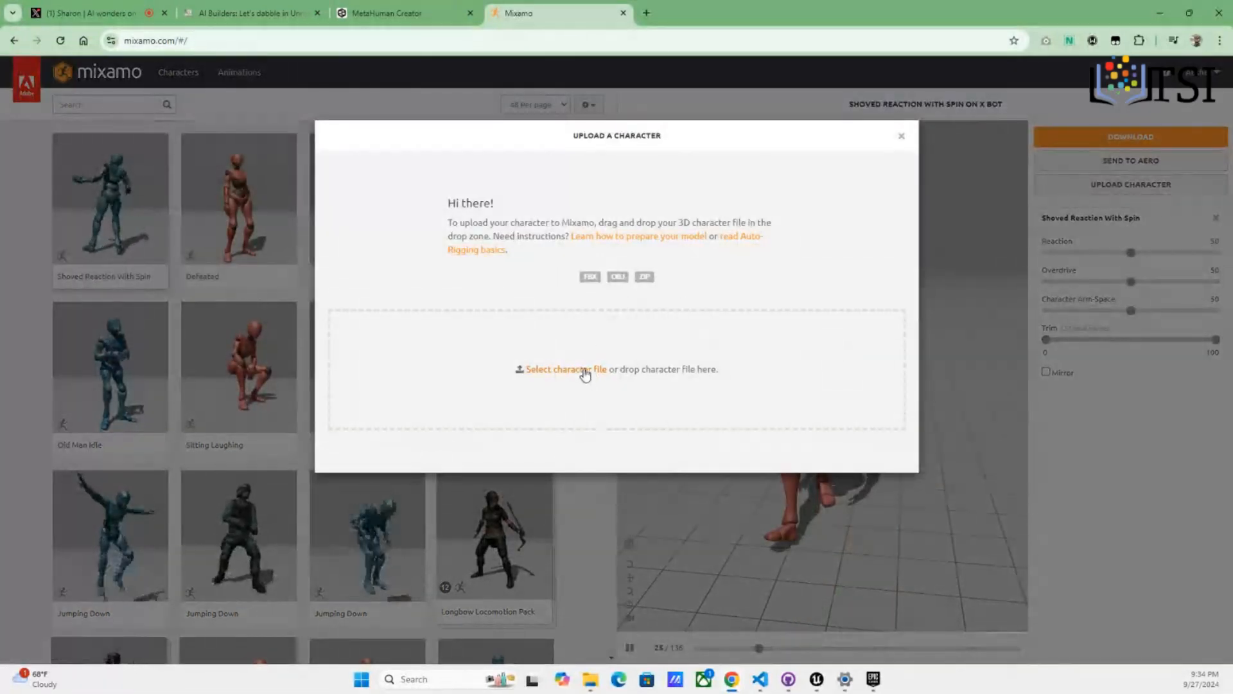
left_click(738, 443)
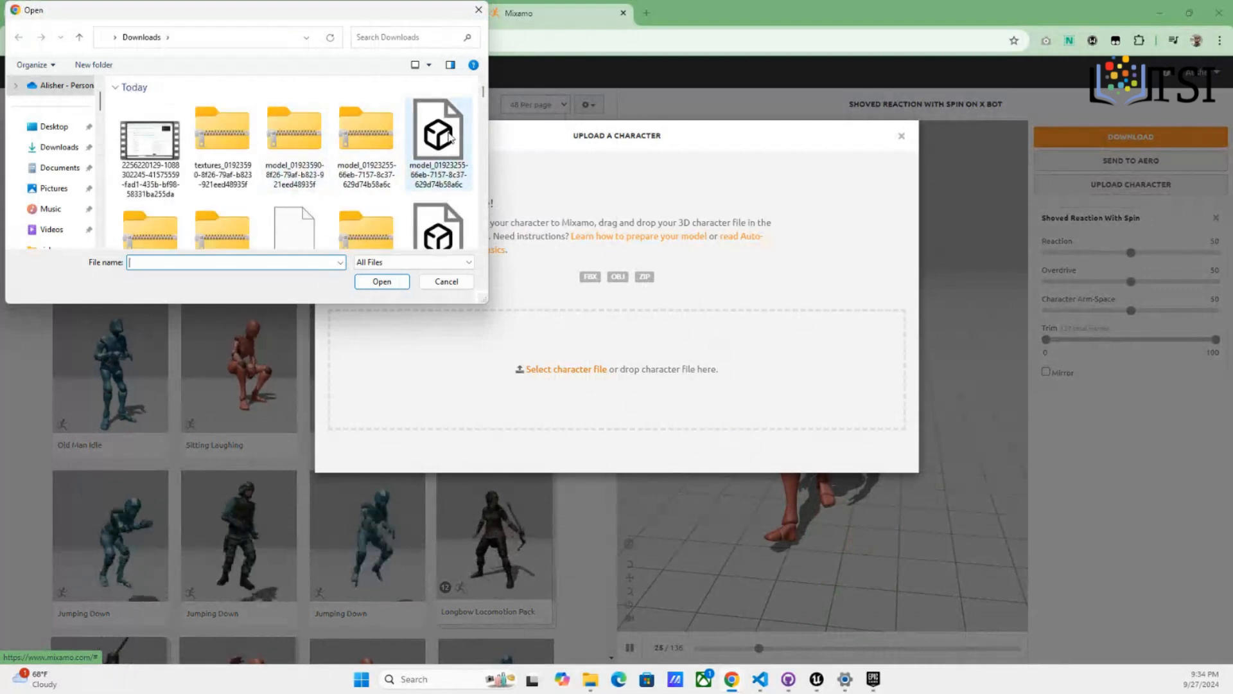
scroll(450, 142, "down", 1)
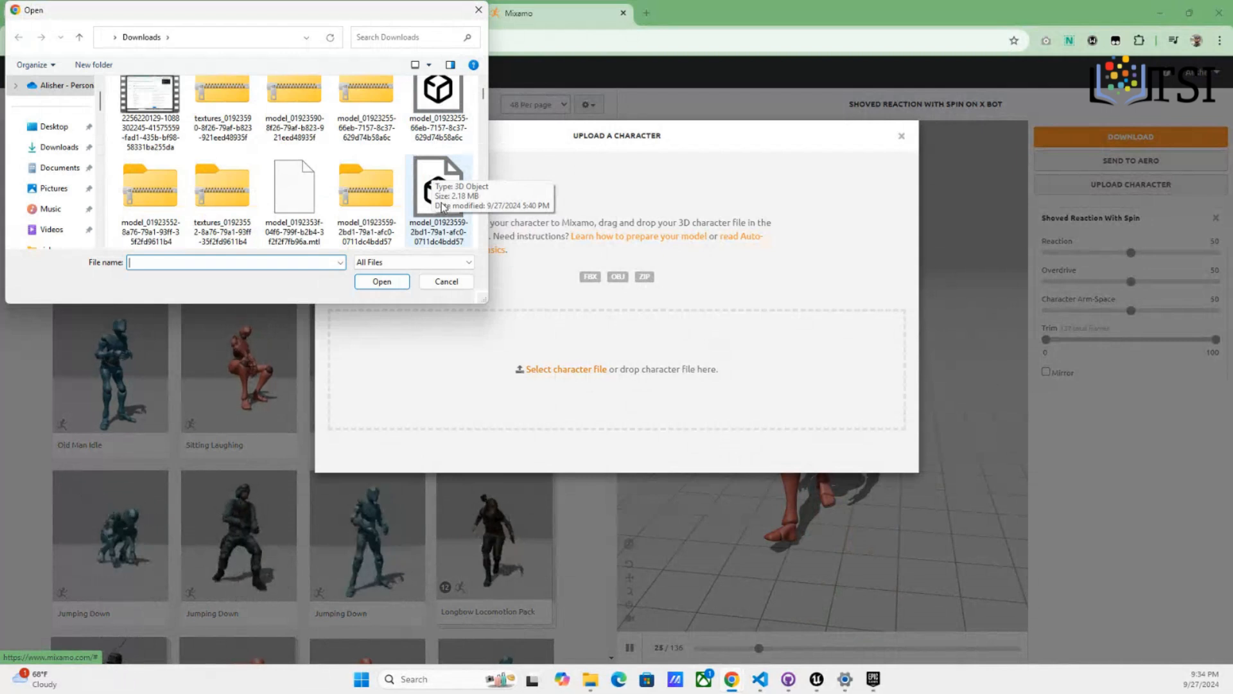
scroll(443, 205, "down", 1)
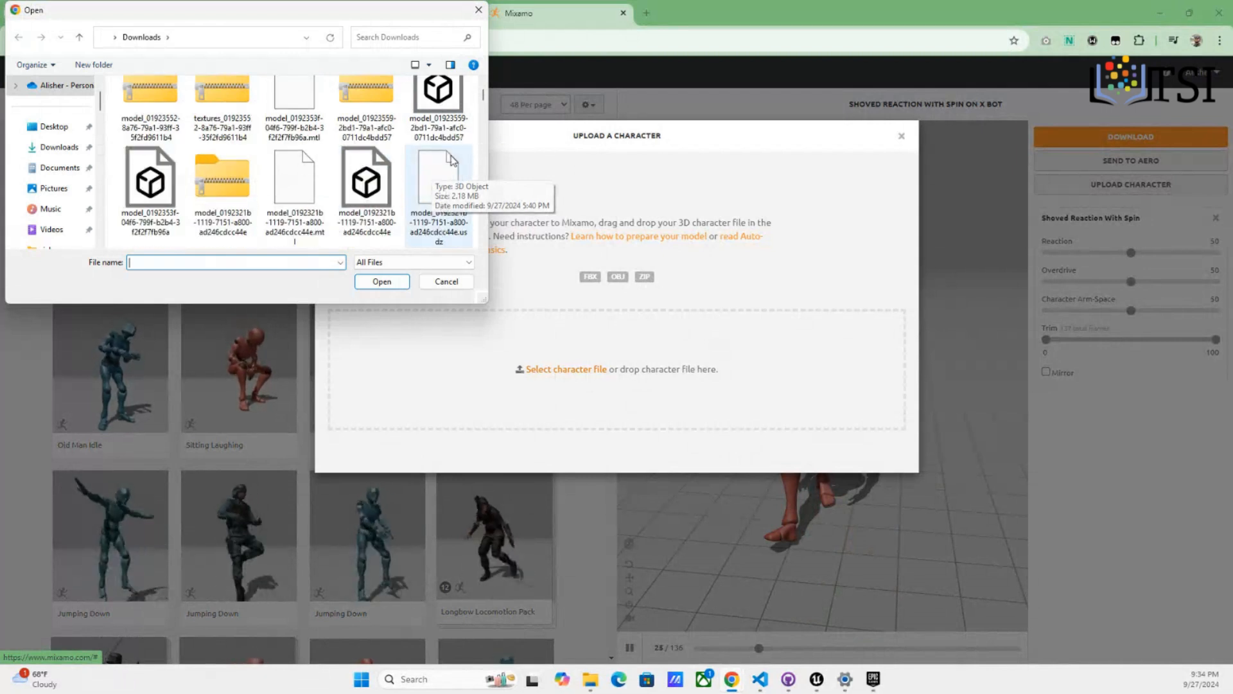
double_click(438, 96)
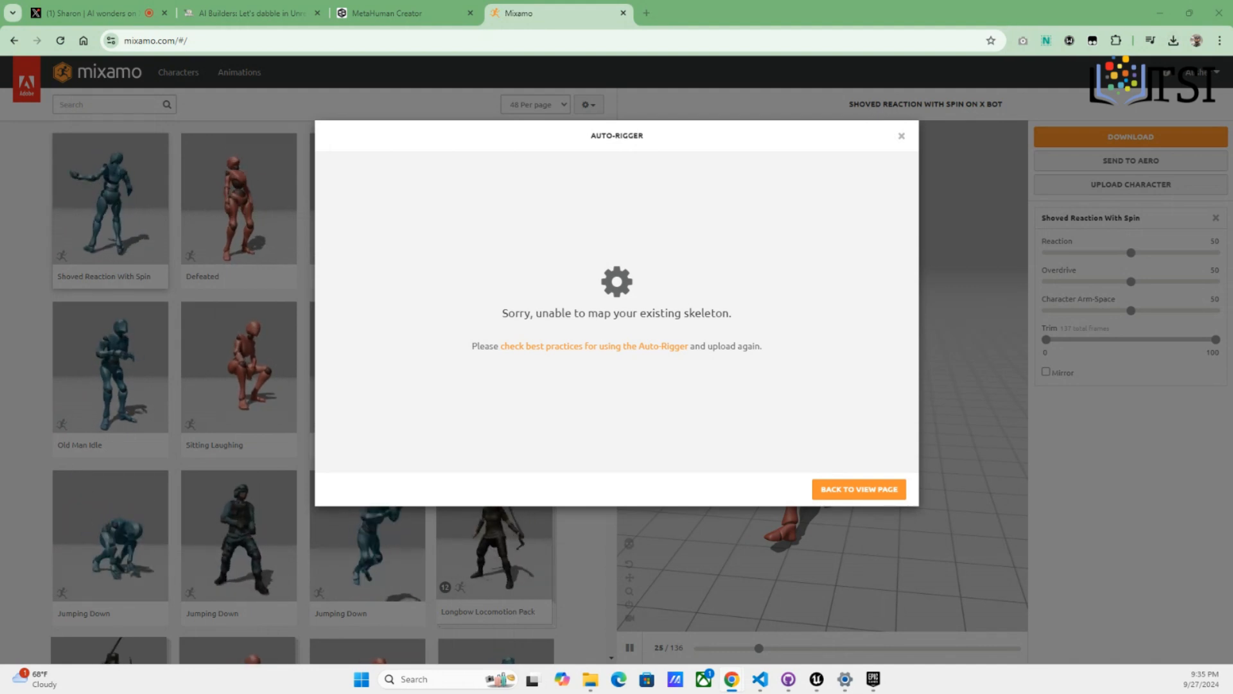
key("super+e")
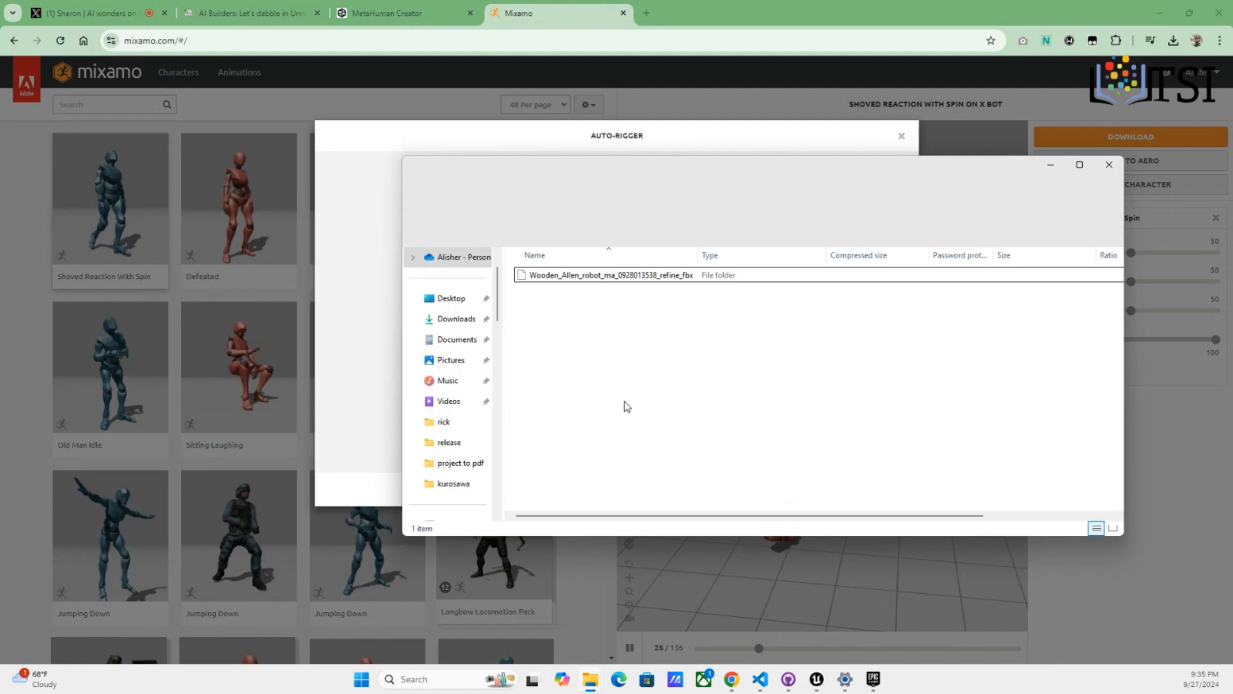
double_click(646, 279)
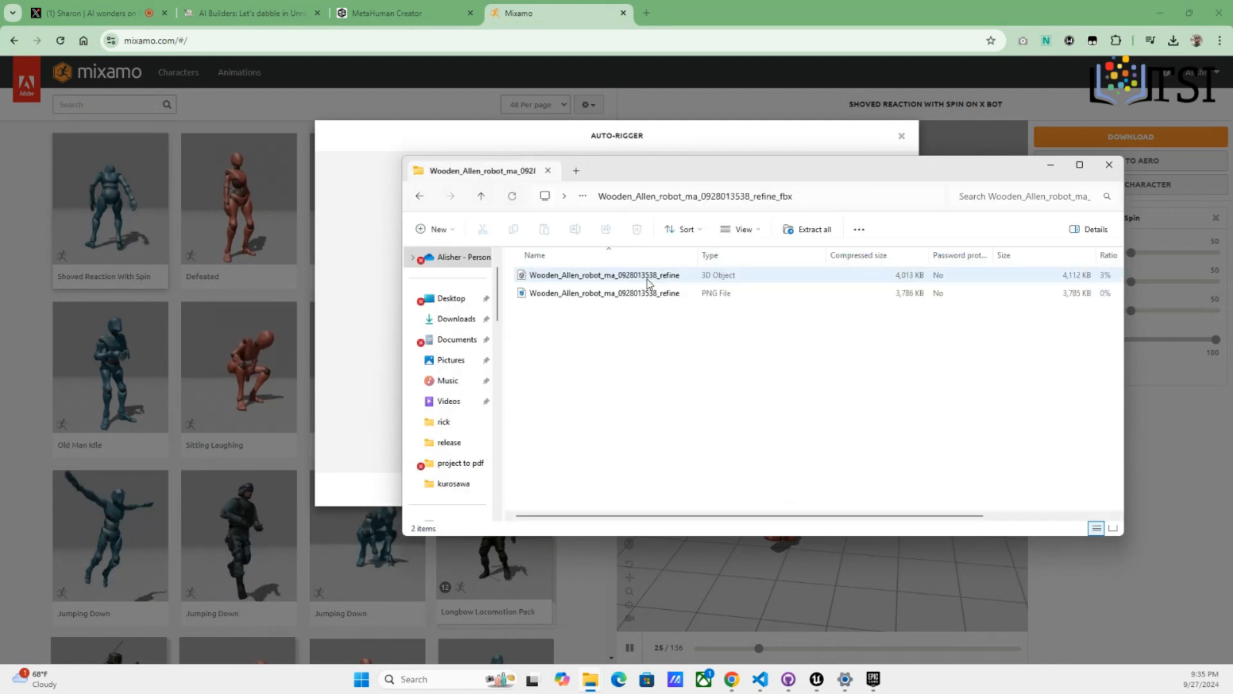
left_click(1112, 178)
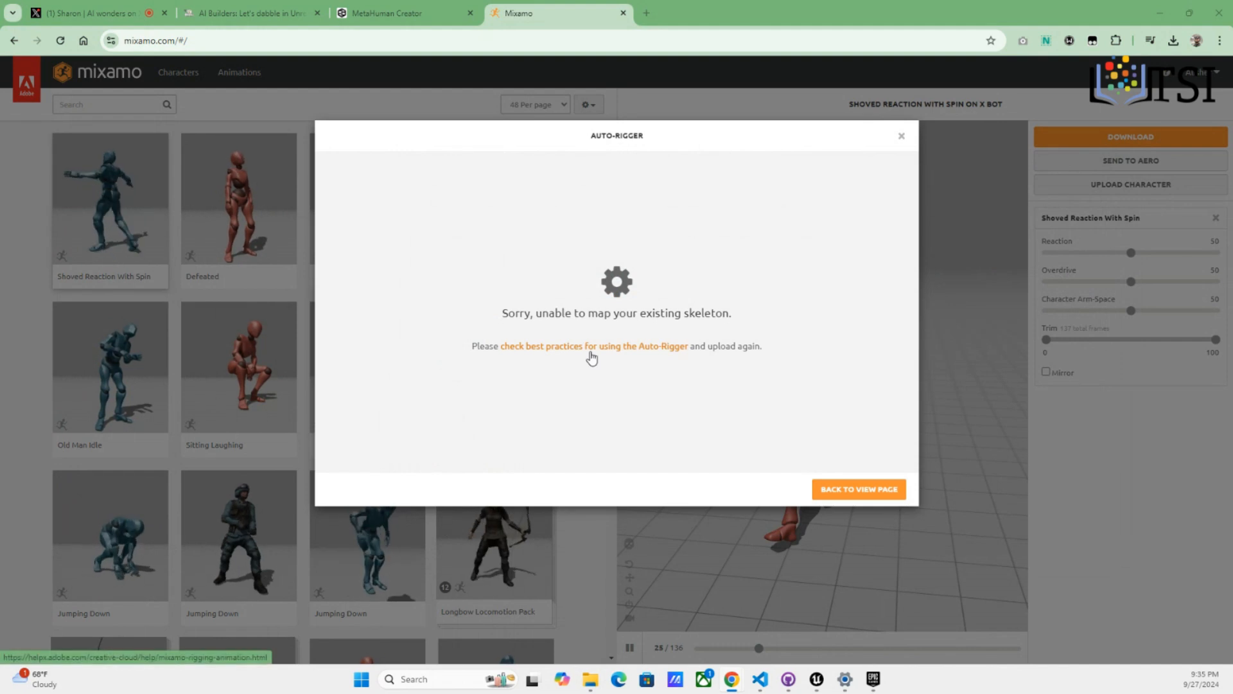
left_click(899, 495)
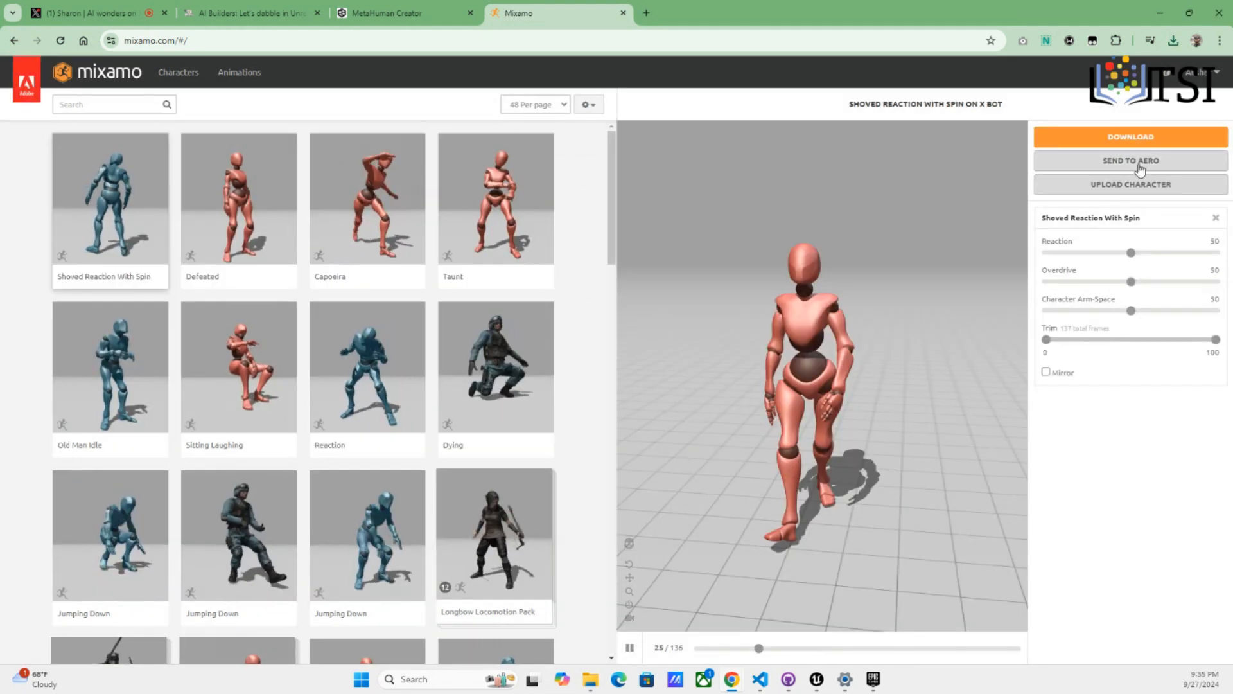
left_click(1129, 190)
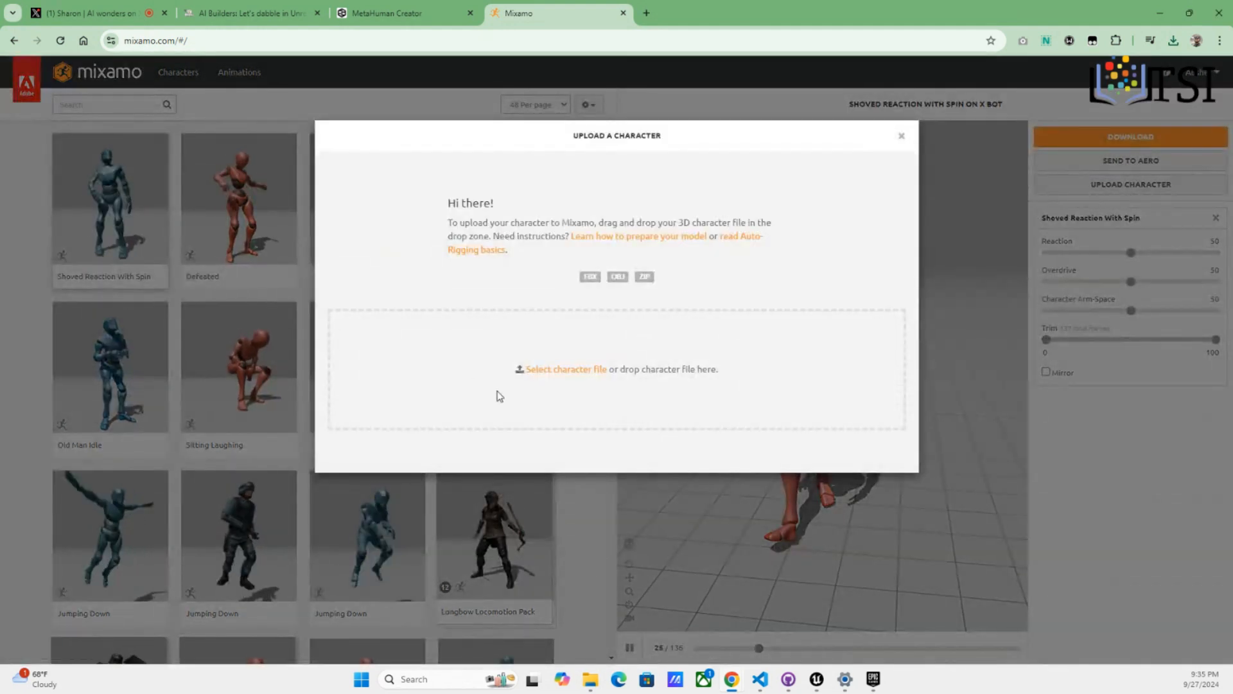
left_click(573, 371)
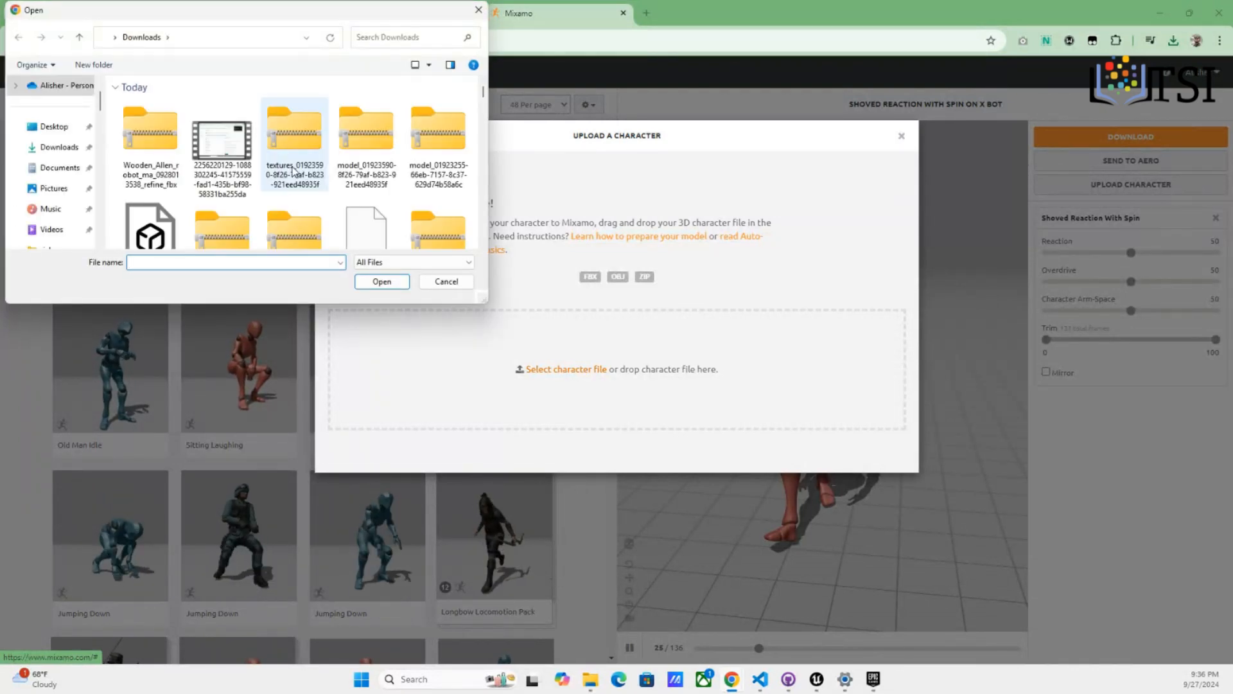
double_click(149, 132)
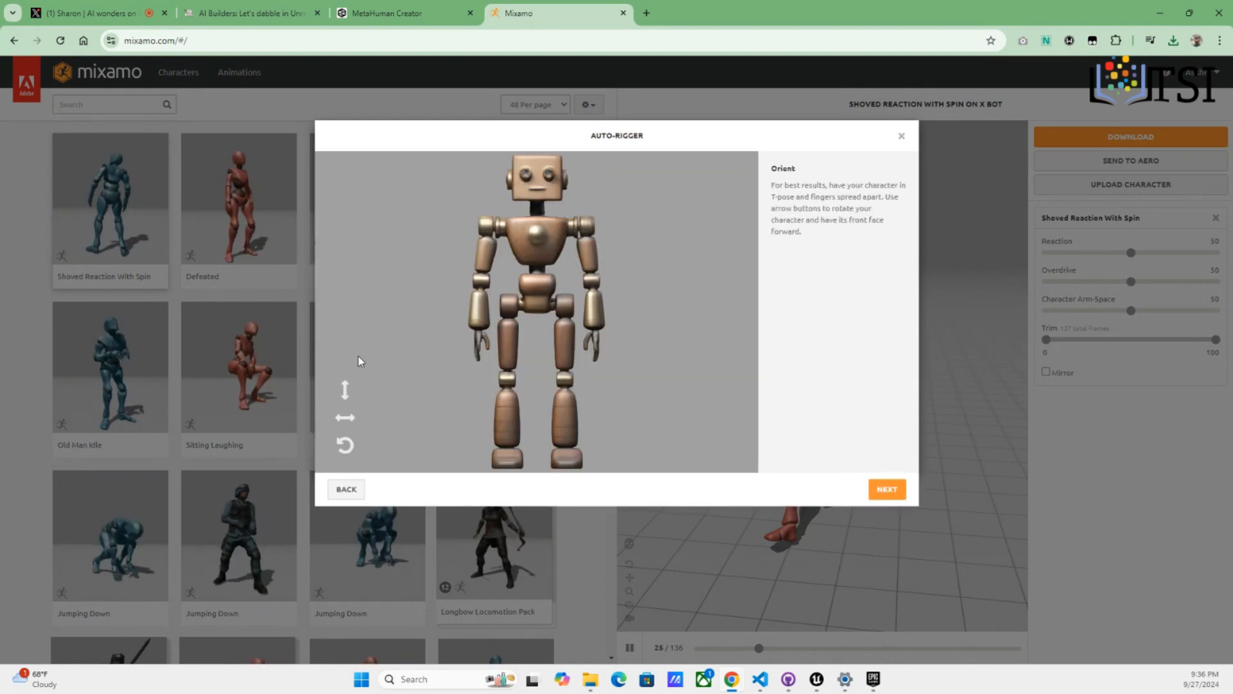
Accept the robot's front-facing orientation and place the chin, wrist and elbow markers on it symmetrically
left_click(887, 490)
left_click_drag(402, 309, 538, 198)
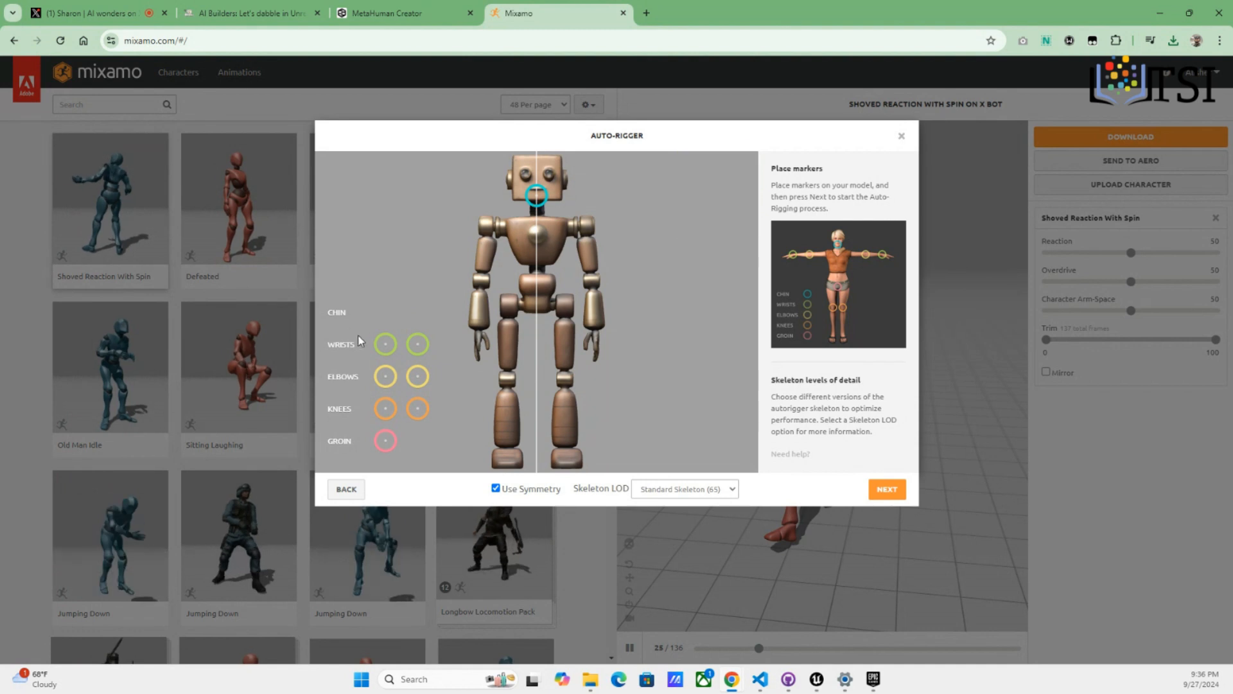
left_click_drag(381, 345, 390, 345)
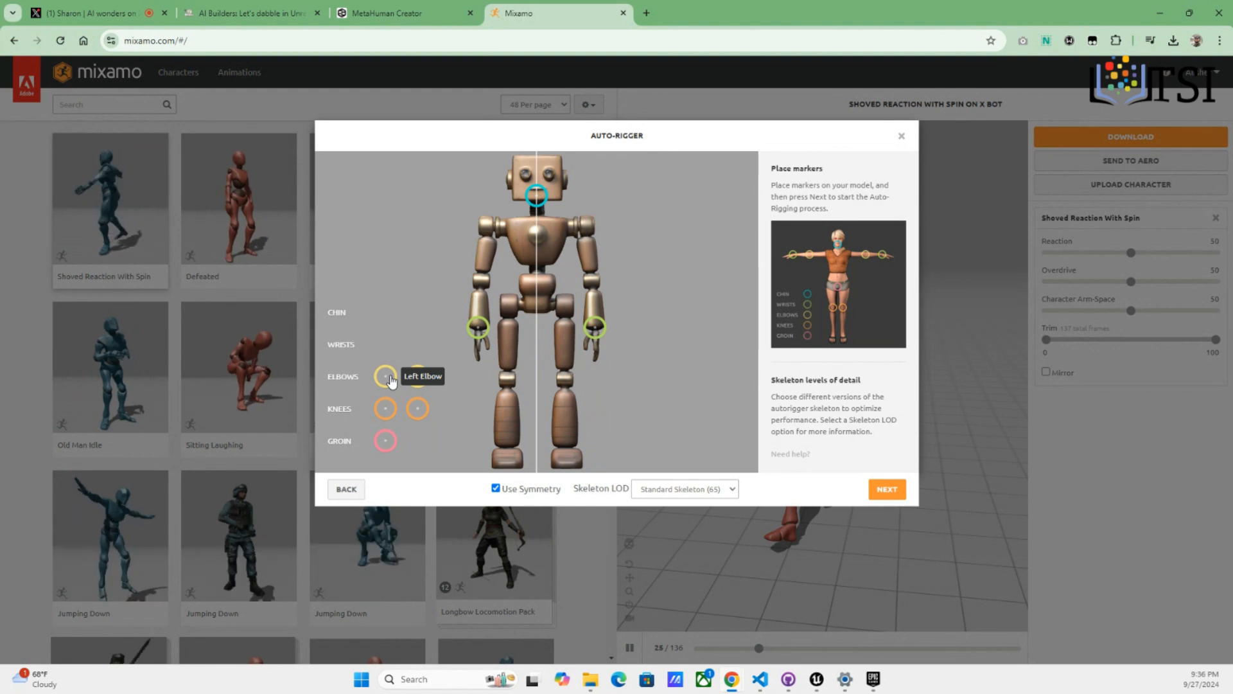
left_click_drag(386, 379, 442, 327)
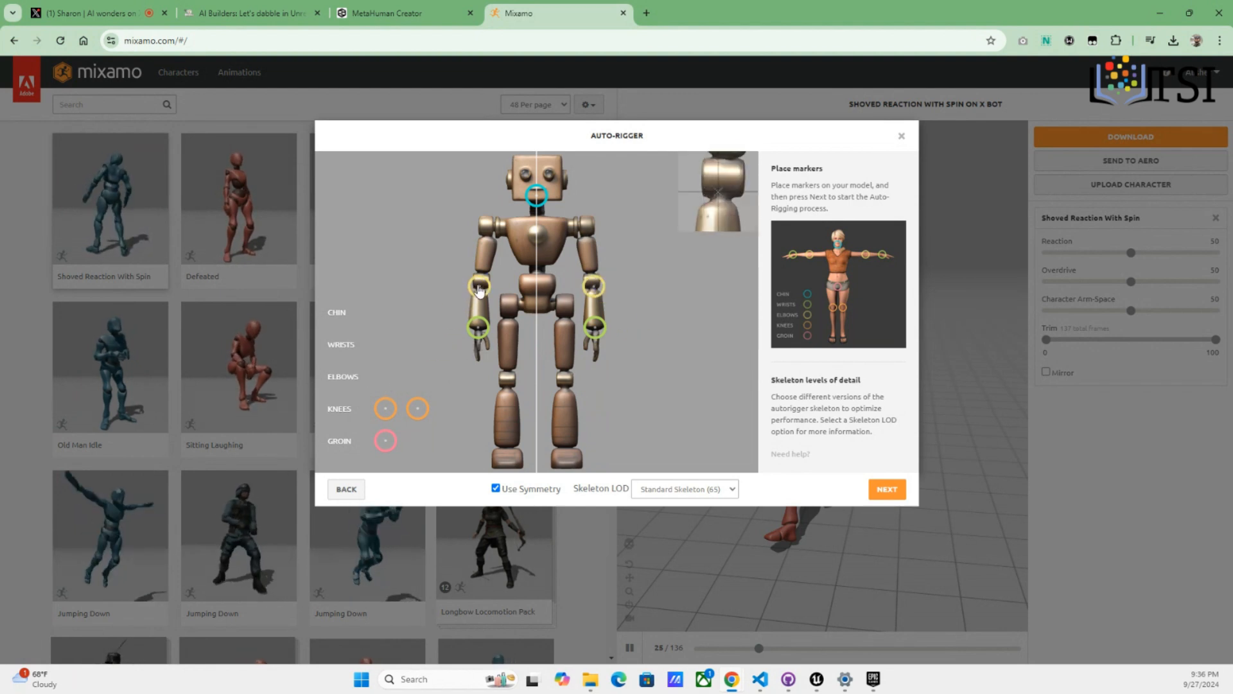
left_click_drag(482, 283, 482, 283)
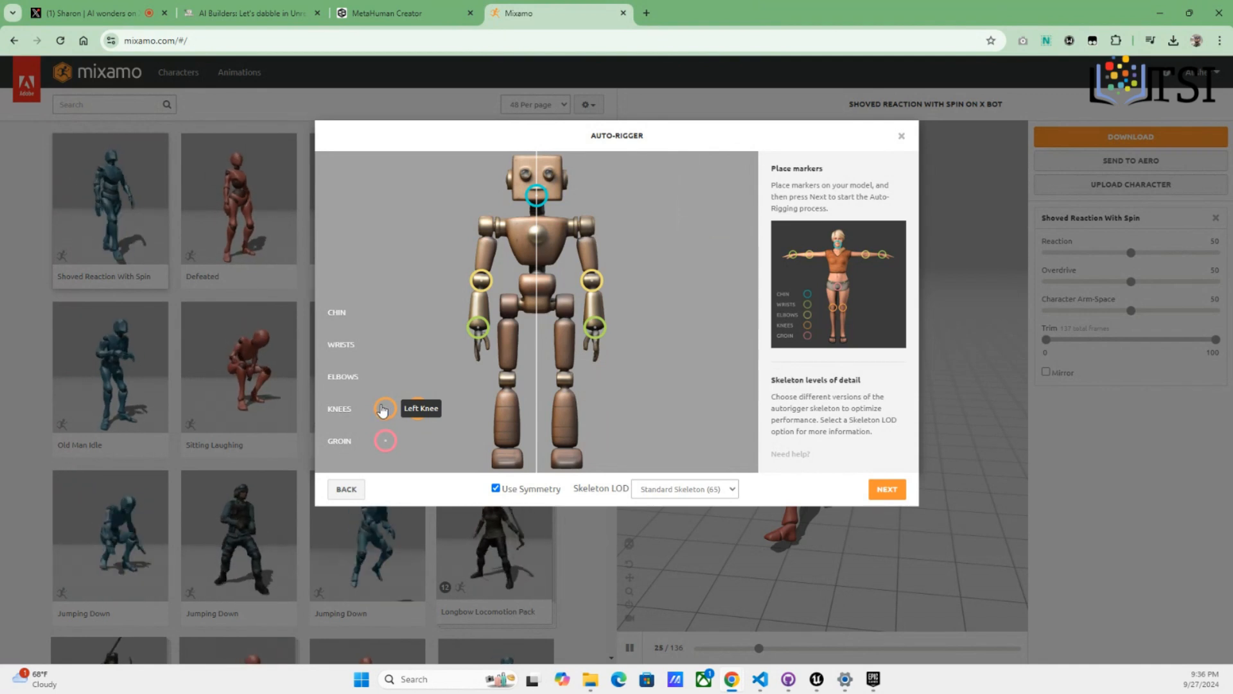
Place the knee and groin markers on the robot and complete the auto-rigging with the Standard Skeleton (65)
mouse_move(388, 411)
left_mouse_down()
mouse_move(503, 400)
mouse_move(510, 384)
left_mouse_up()
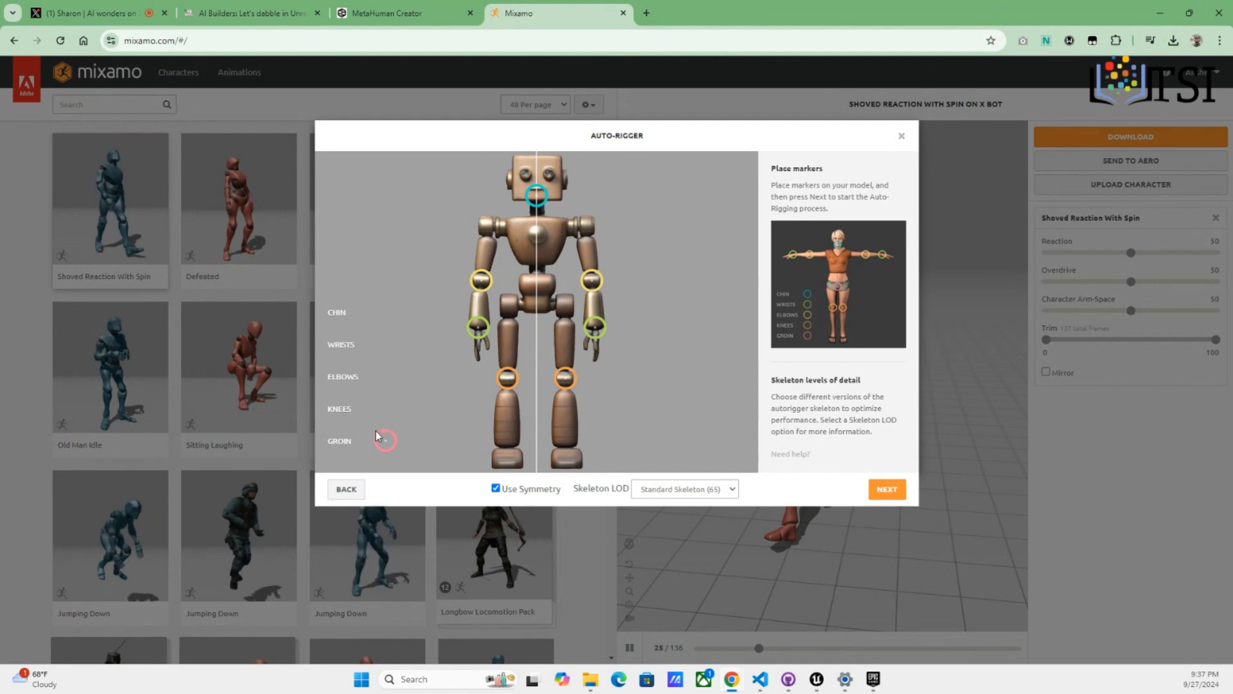
mouse_move(389, 443)
left_mouse_down()
mouse_move(538, 312)
mouse_move(531, 327)
left_mouse_up()
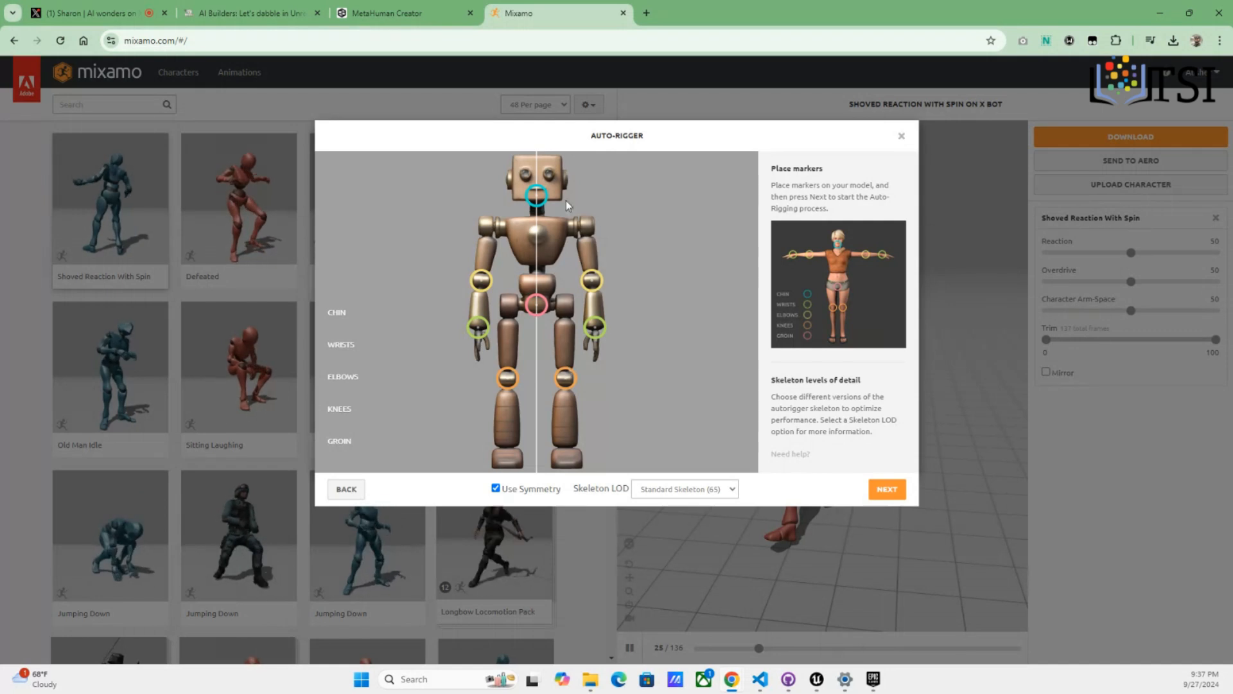
left_click(882, 496)
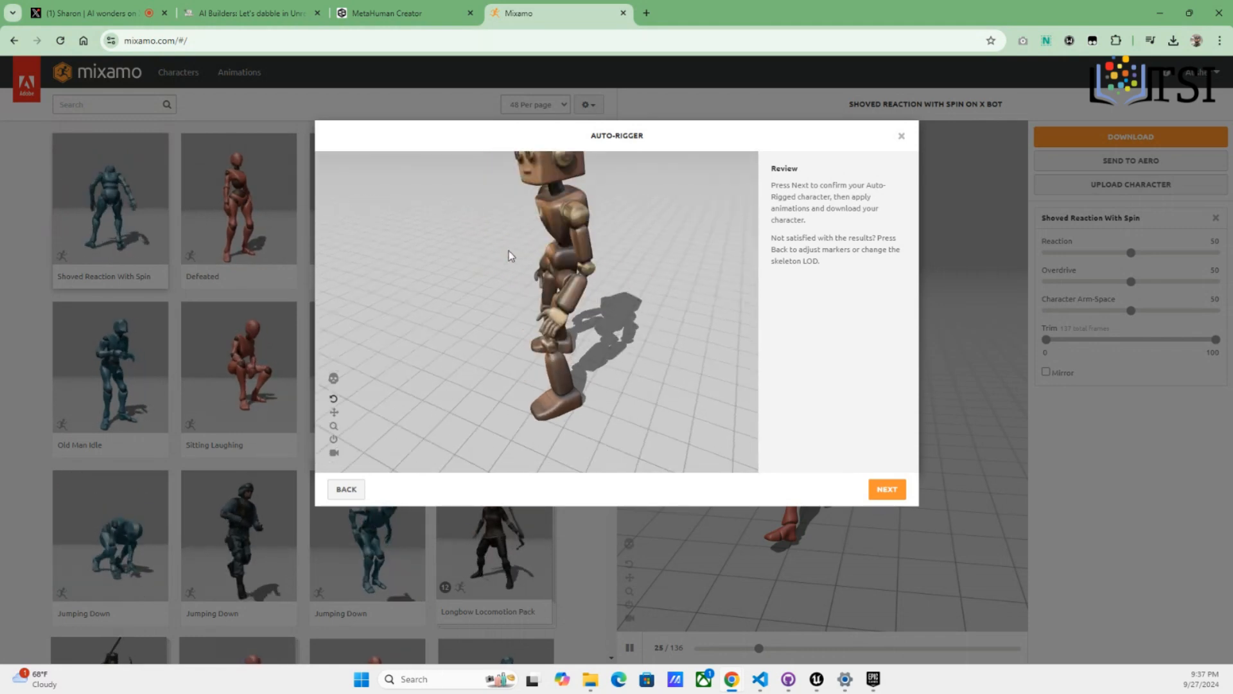
left_click(887, 489)
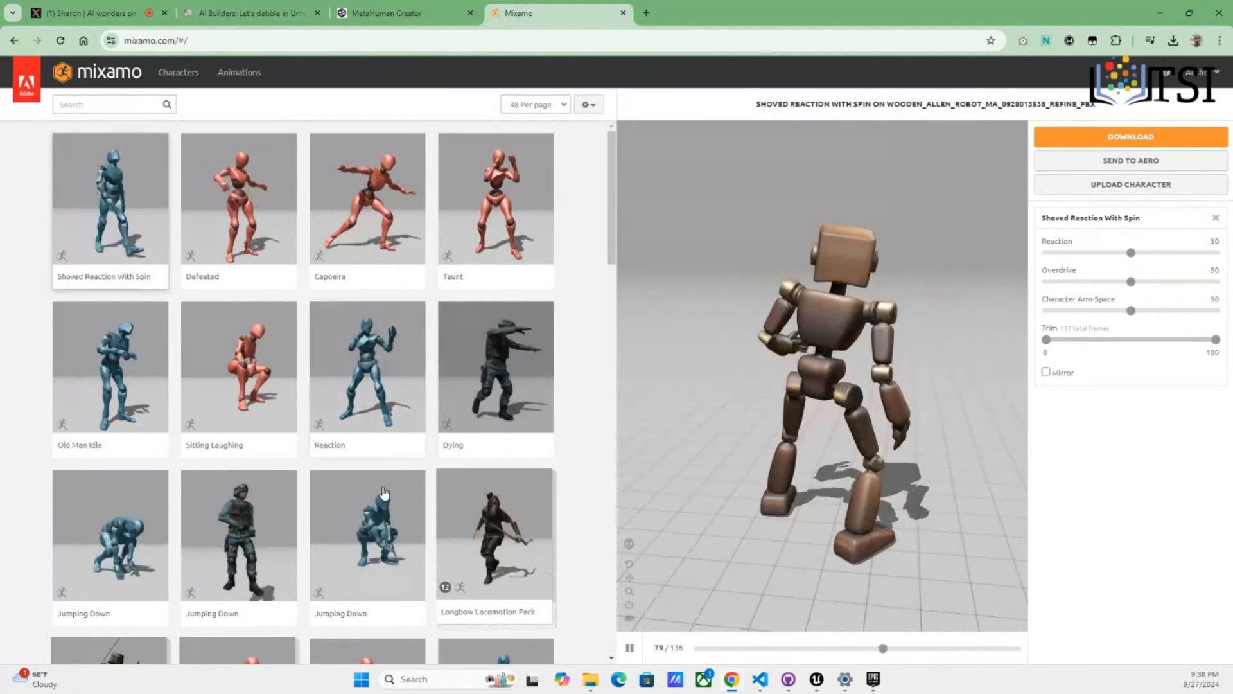
Find the Capoeira Pack among the animations and apply it to the rigged wooden robot
scroll(384, 491, "down", 5)
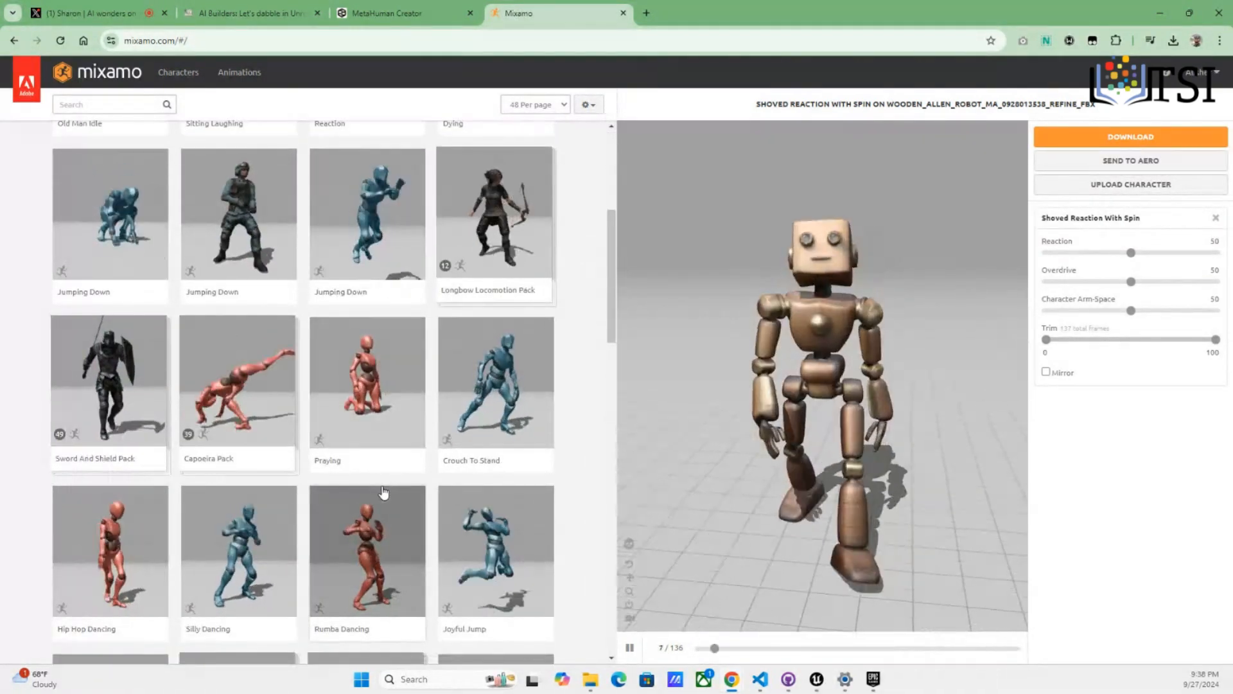
scroll(384, 491, "down", 2)
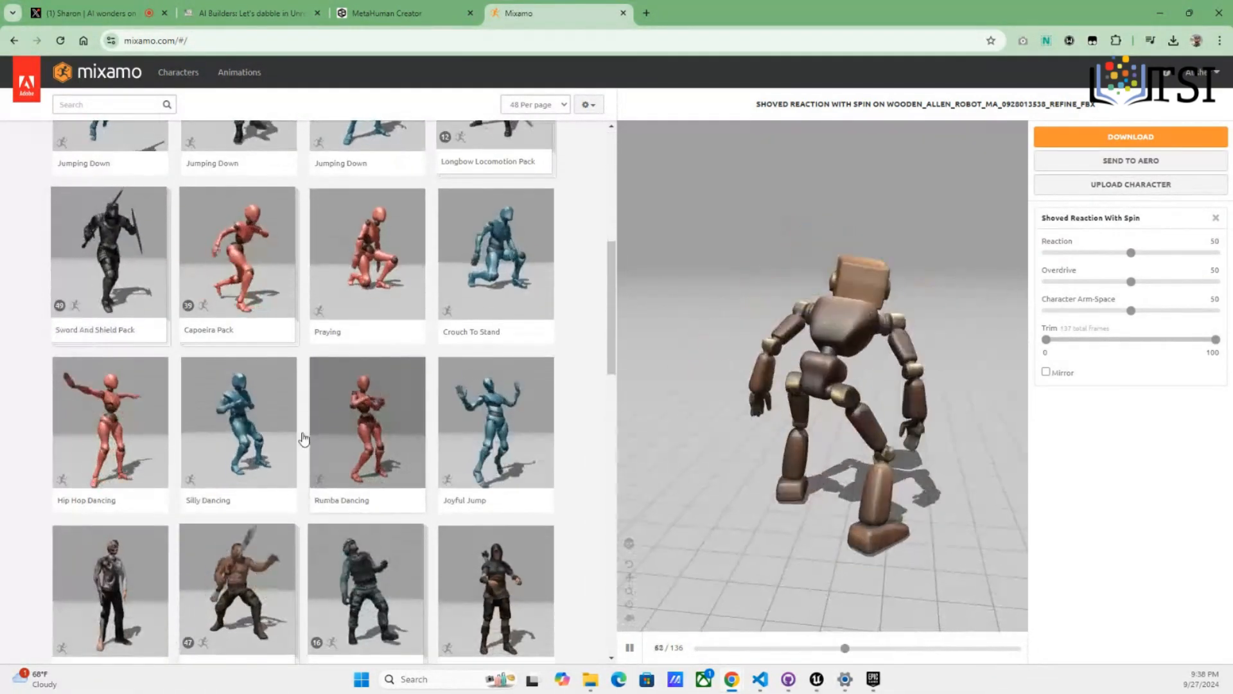
left_click(241, 246)
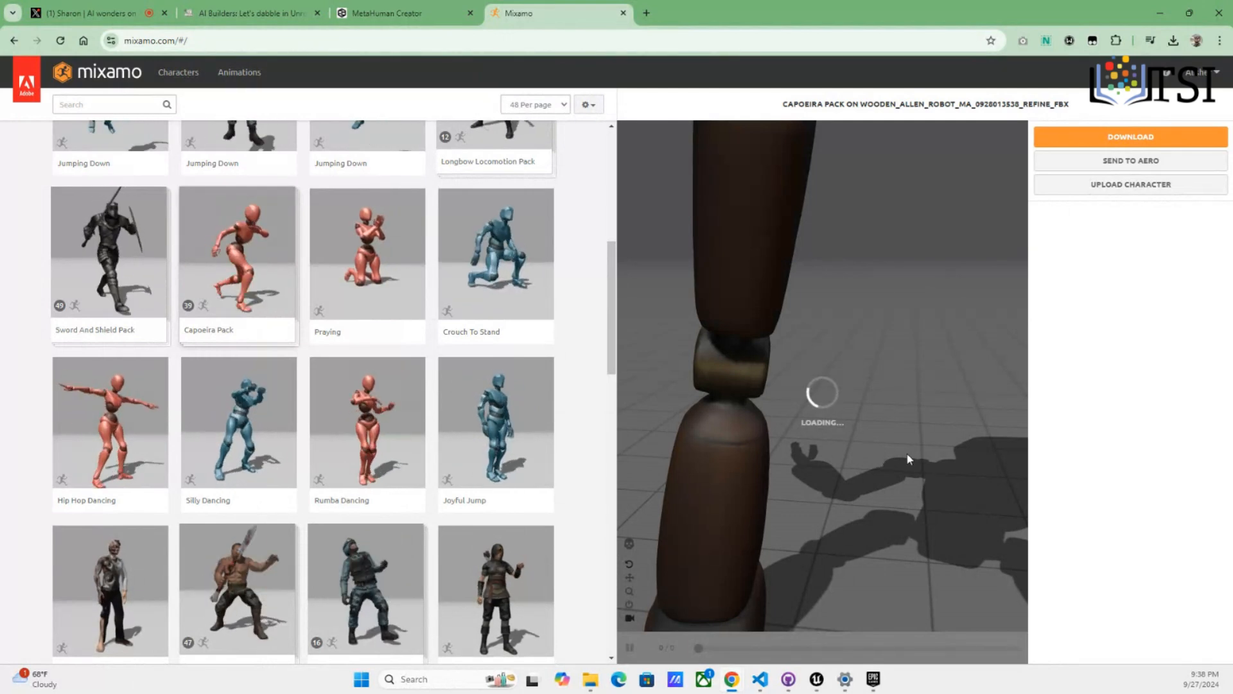
scroll(302, 385, "down", 4)
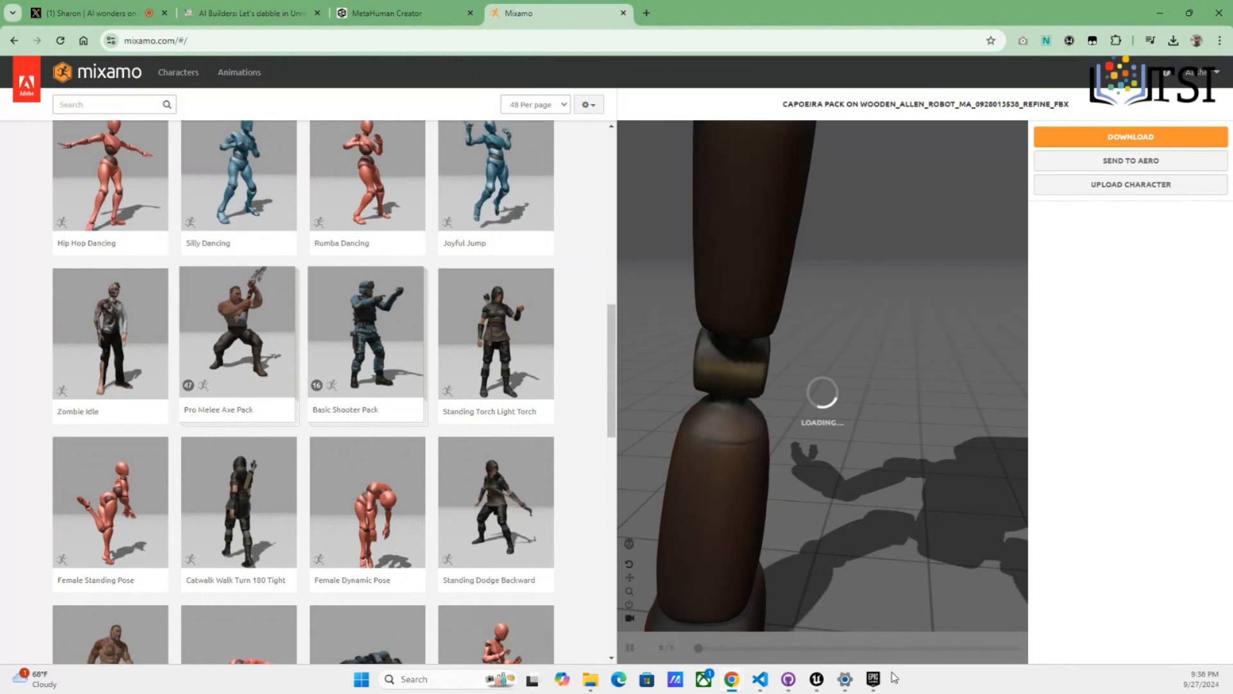
Close the open Unreal Engine windows: Live Link, Bridge and the MetaHumanLighting editor
mouse_move(811, 679)
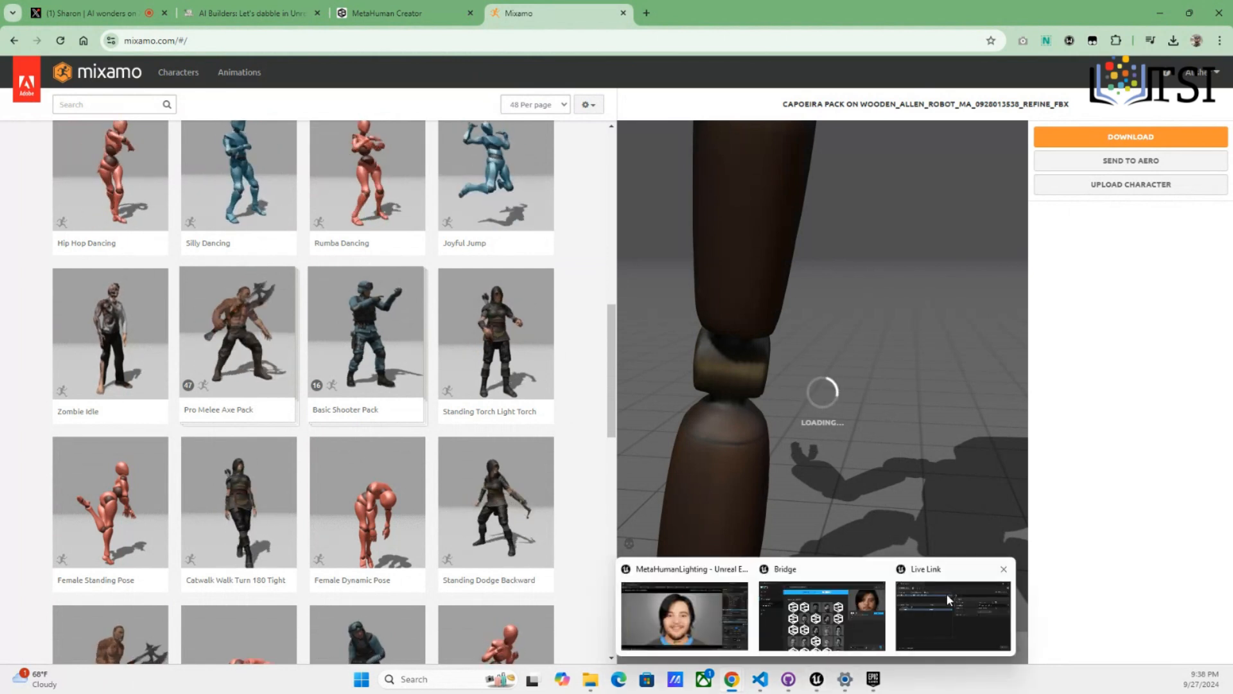
mouse_move(947, 591)
left_click(1004, 570)
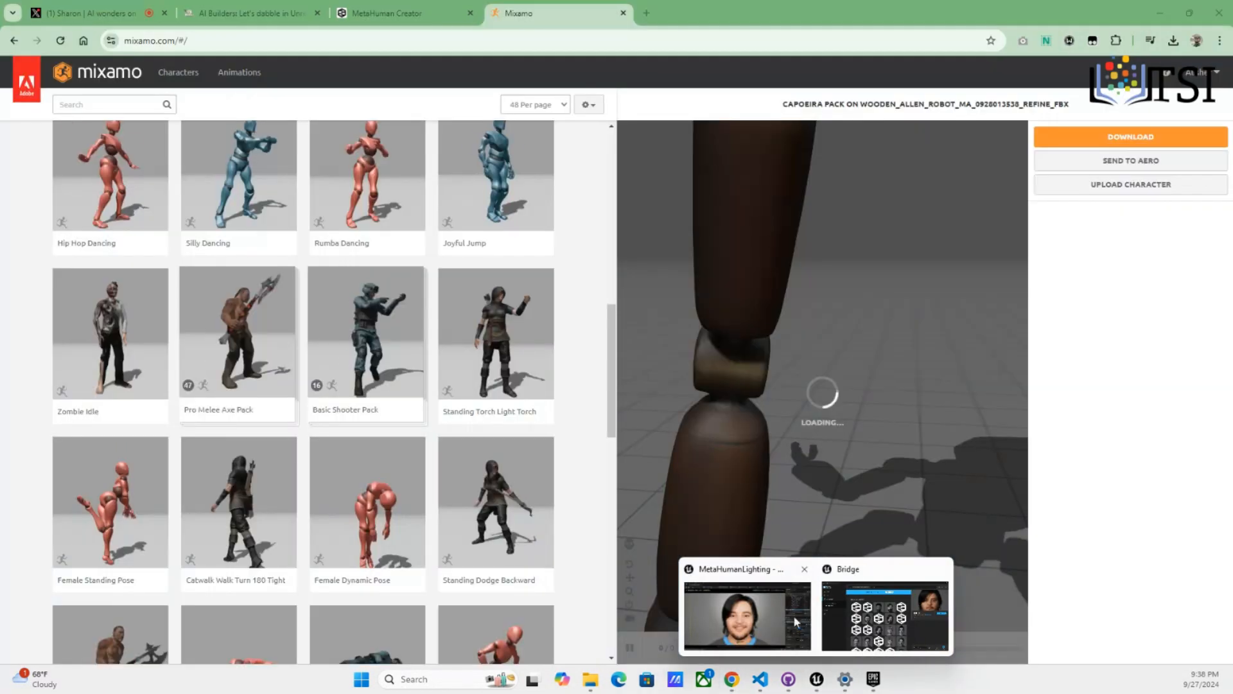
left_click(881, 620)
left_click(1109, 44)
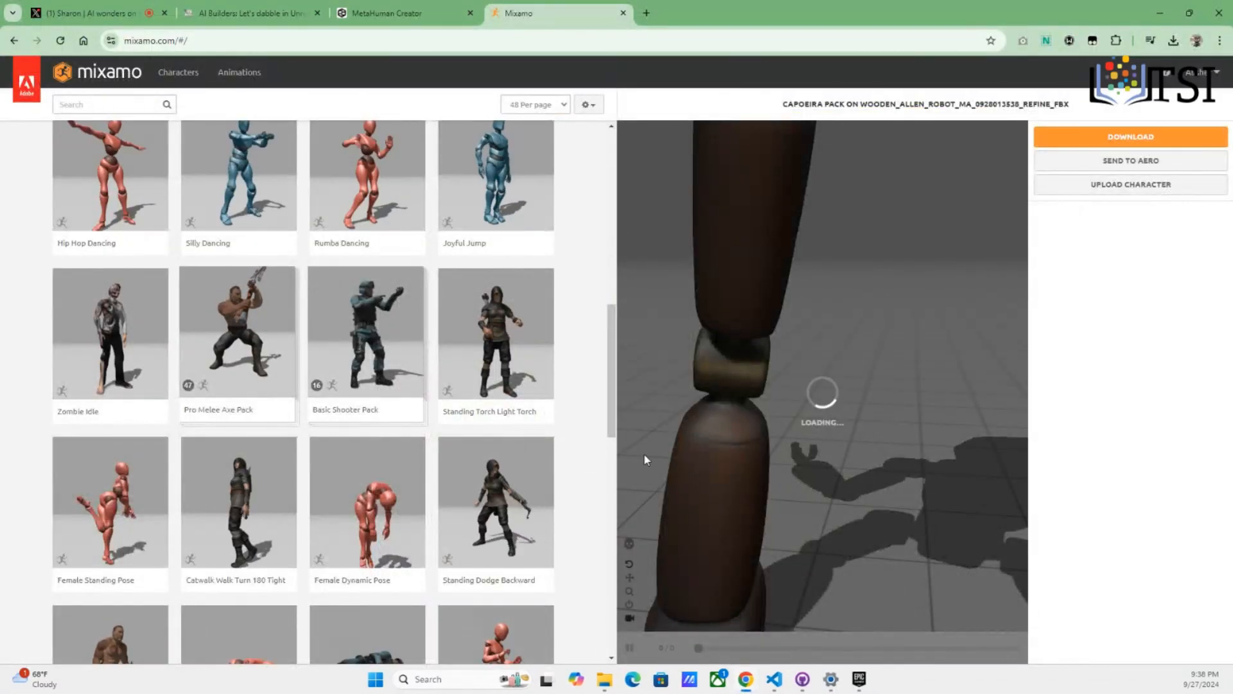
Find the Mma Kick animation in the animation list and apply it to the rigged wooden robot
scroll(251, 514, "down", 3)
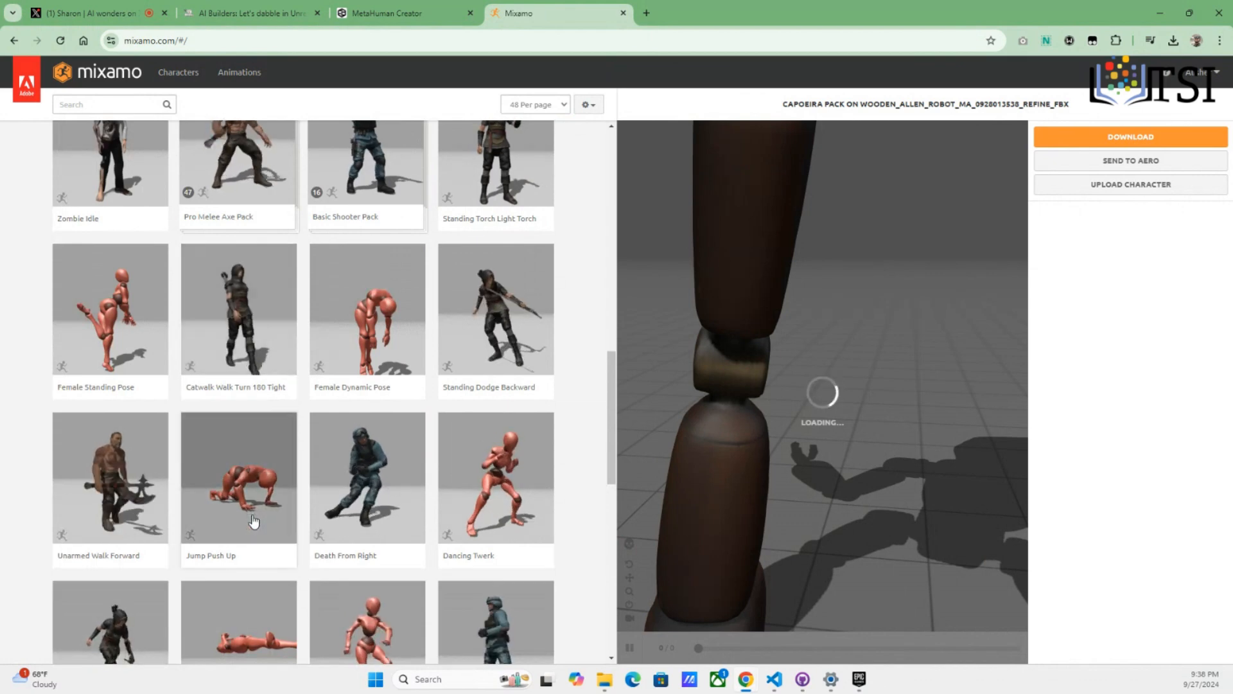
scroll(254, 521, "down", 2)
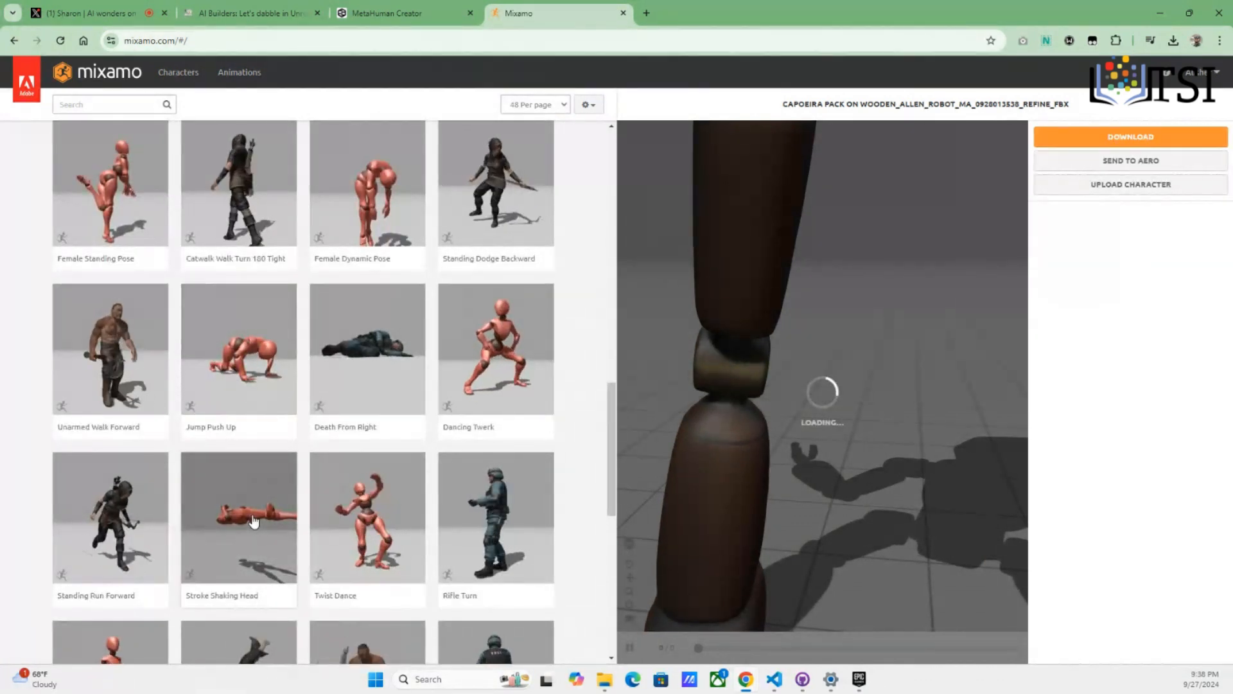
scroll(254, 521, "down", 5)
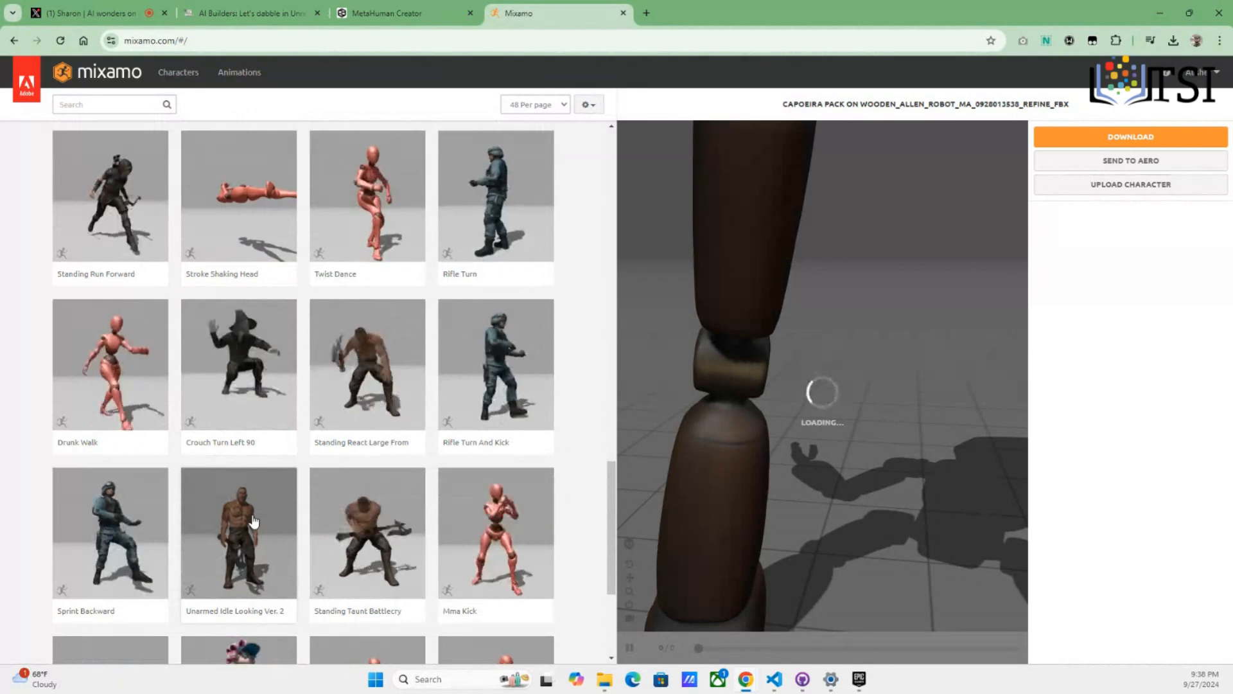
left_click(496, 524)
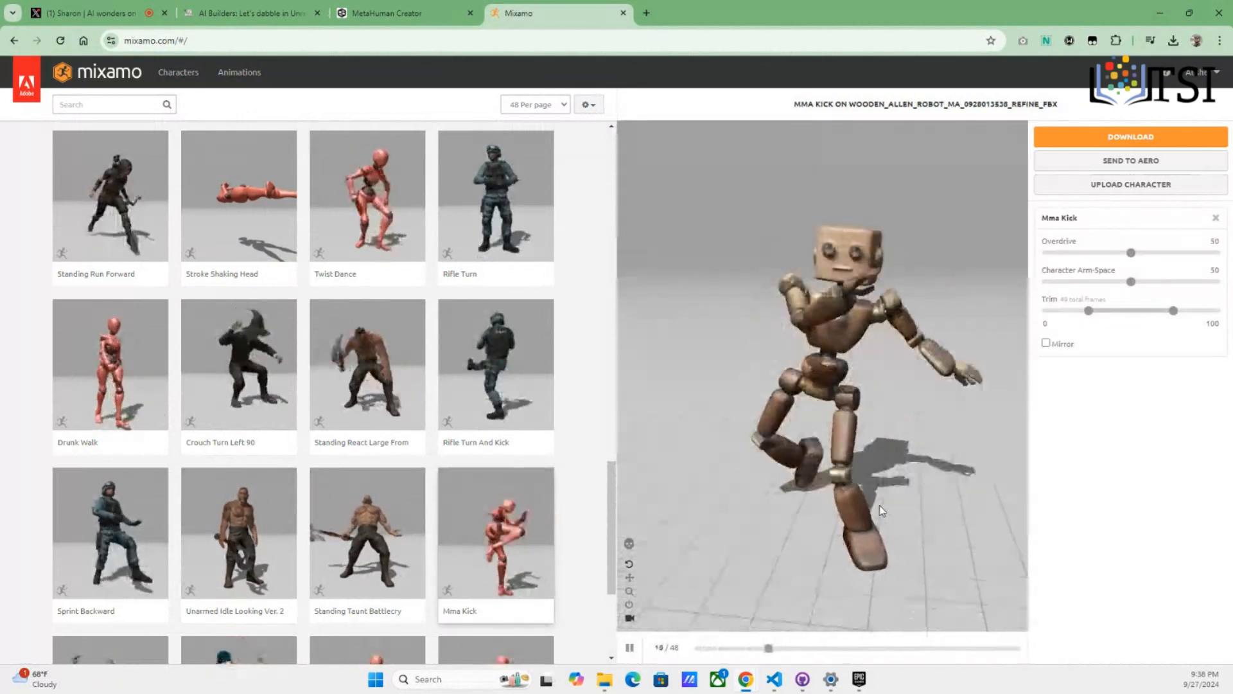
Check the download settings for the Mma Kick animation without downloading it, and open page 2 of the animation list
left_click(1103, 139)
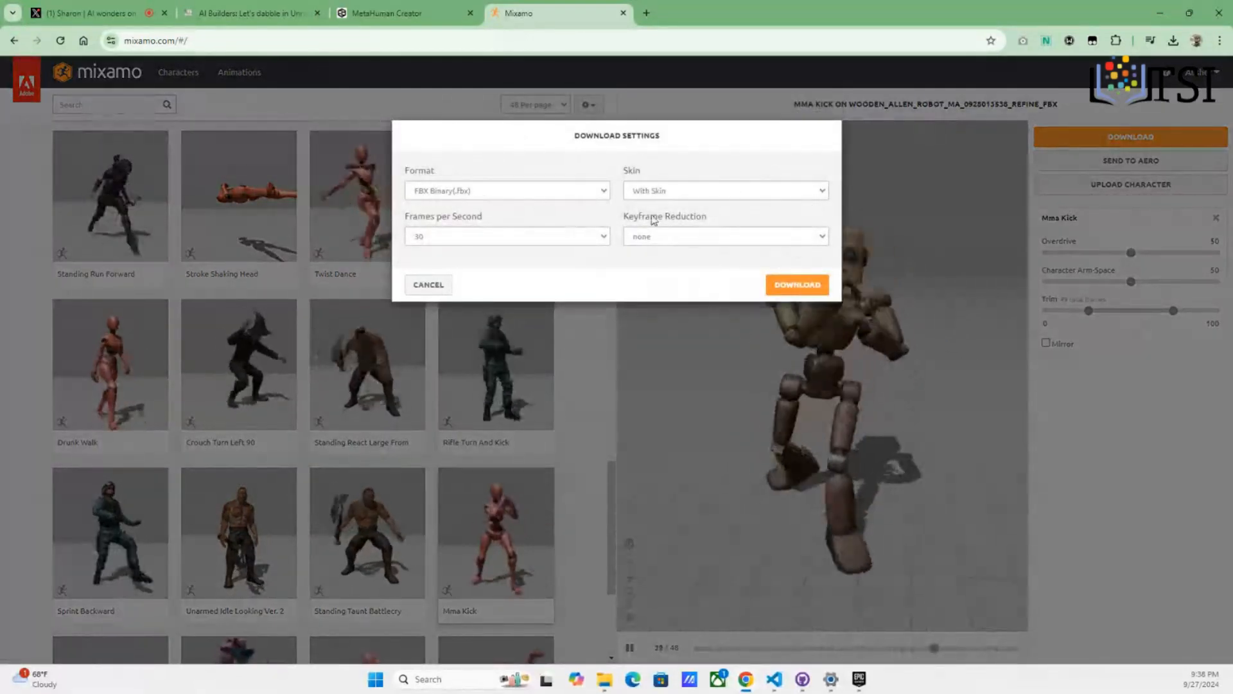
left_click(432, 288)
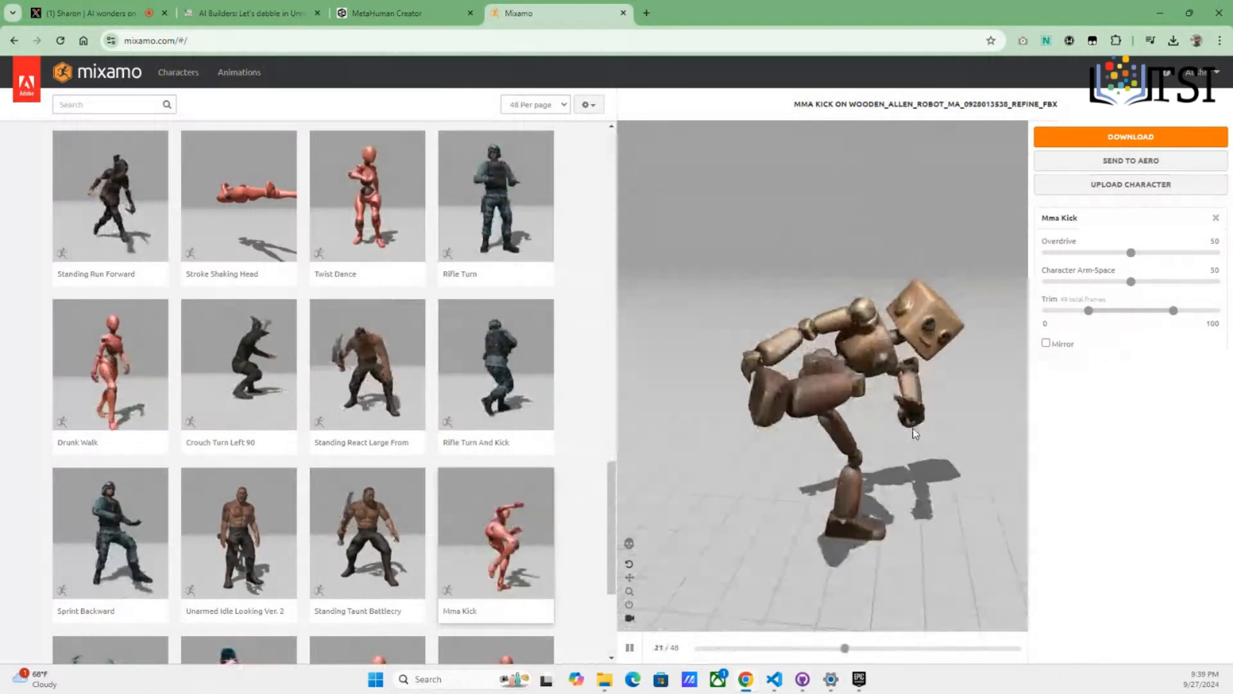
scroll(343, 289, "down", 4)
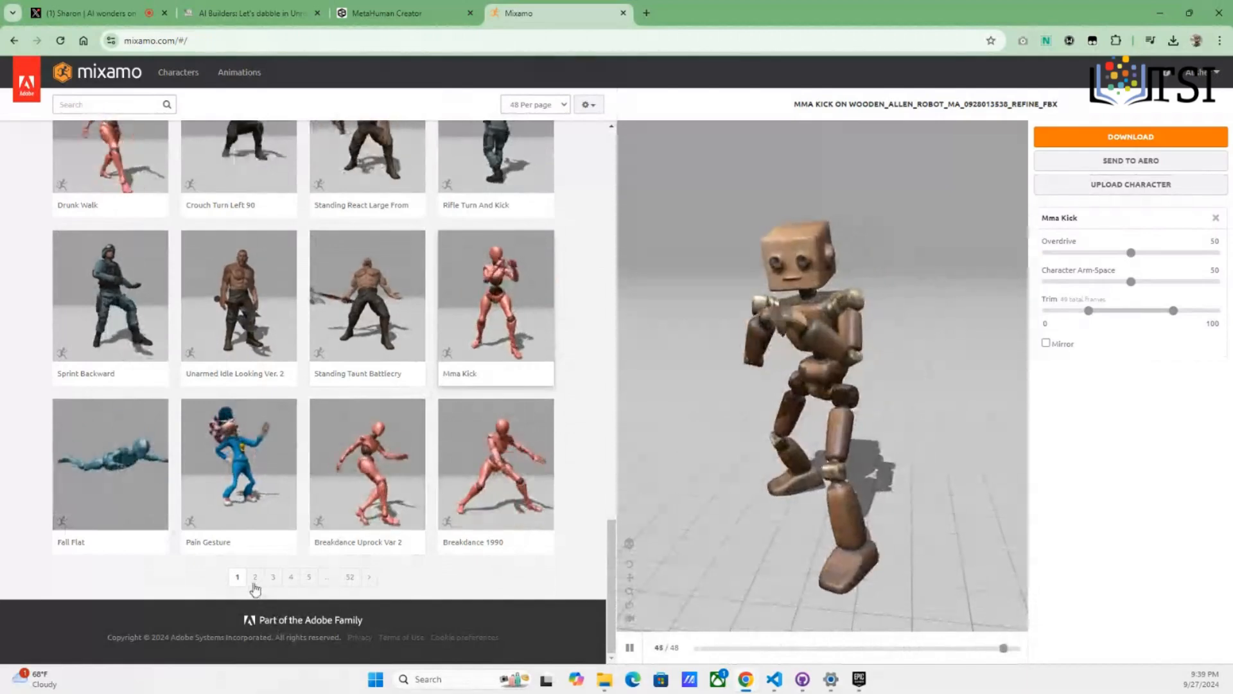
left_click(254, 578)
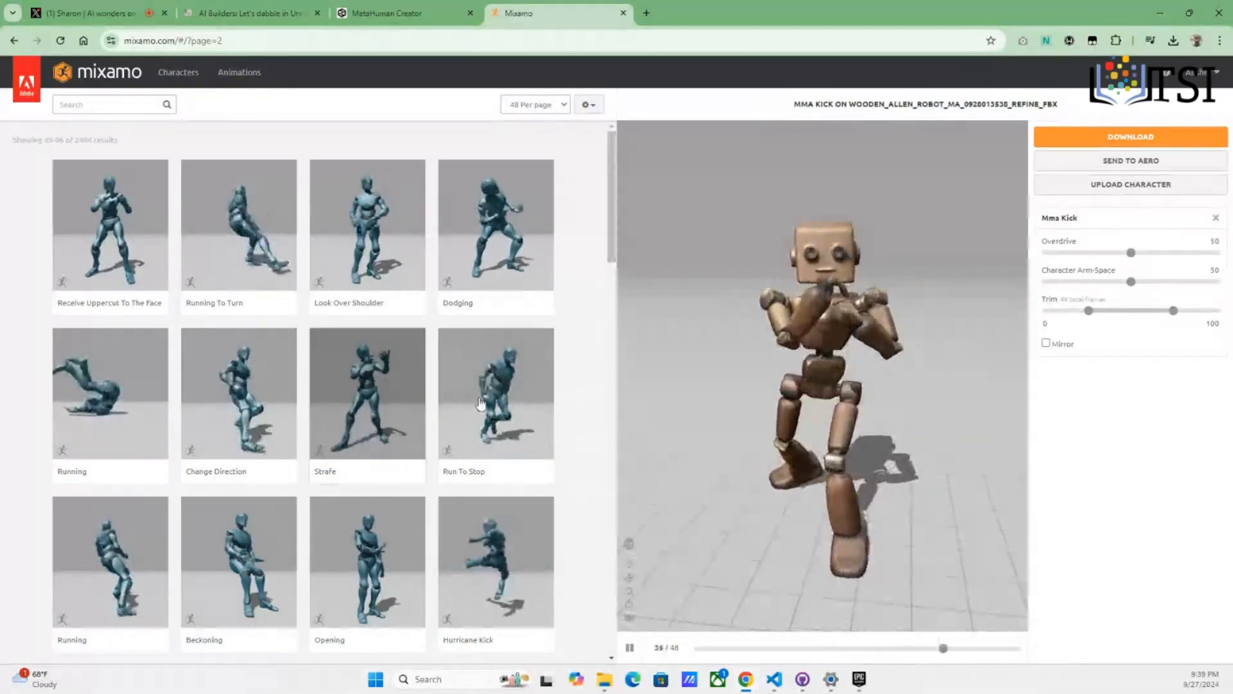
Switch to the Epic Games Launcher, enlarge its window and open the Game Animation Sample from the UE Feature Samples
left_click(859, 680)
left_click(466, 149)
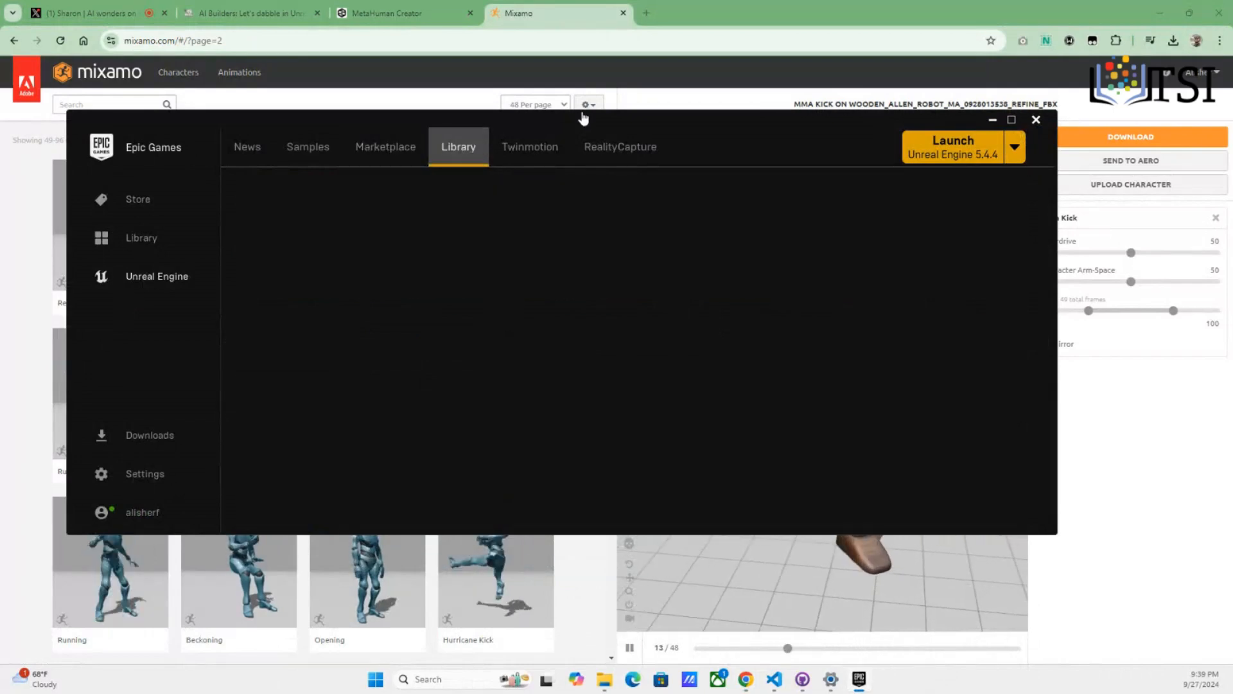
left_click(315, 150)
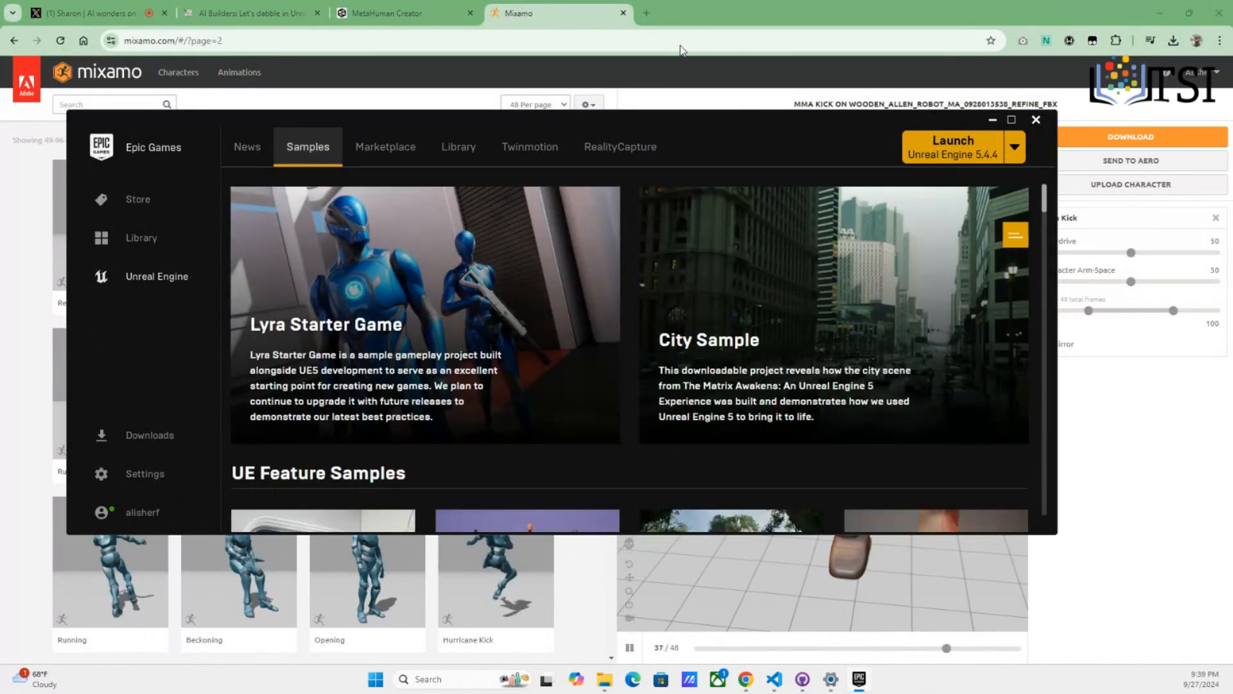
double_click(686, 534)
scroll(523, 467, "down", 3)
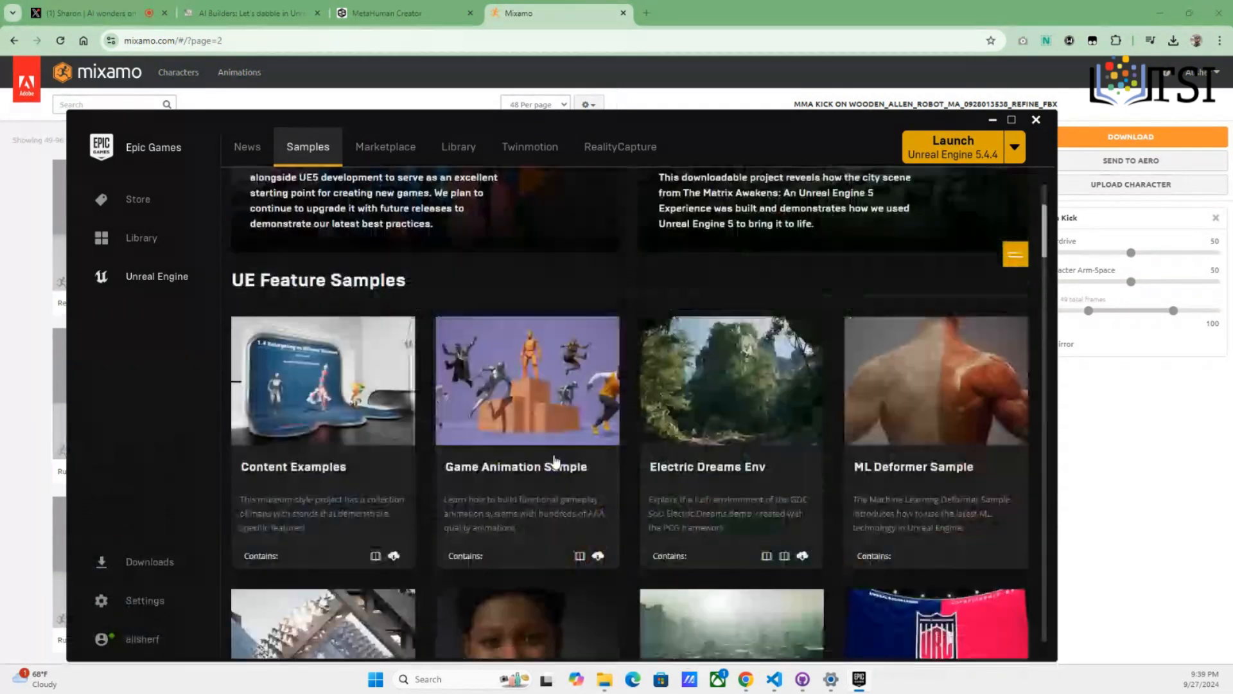
left_click(514, 493)
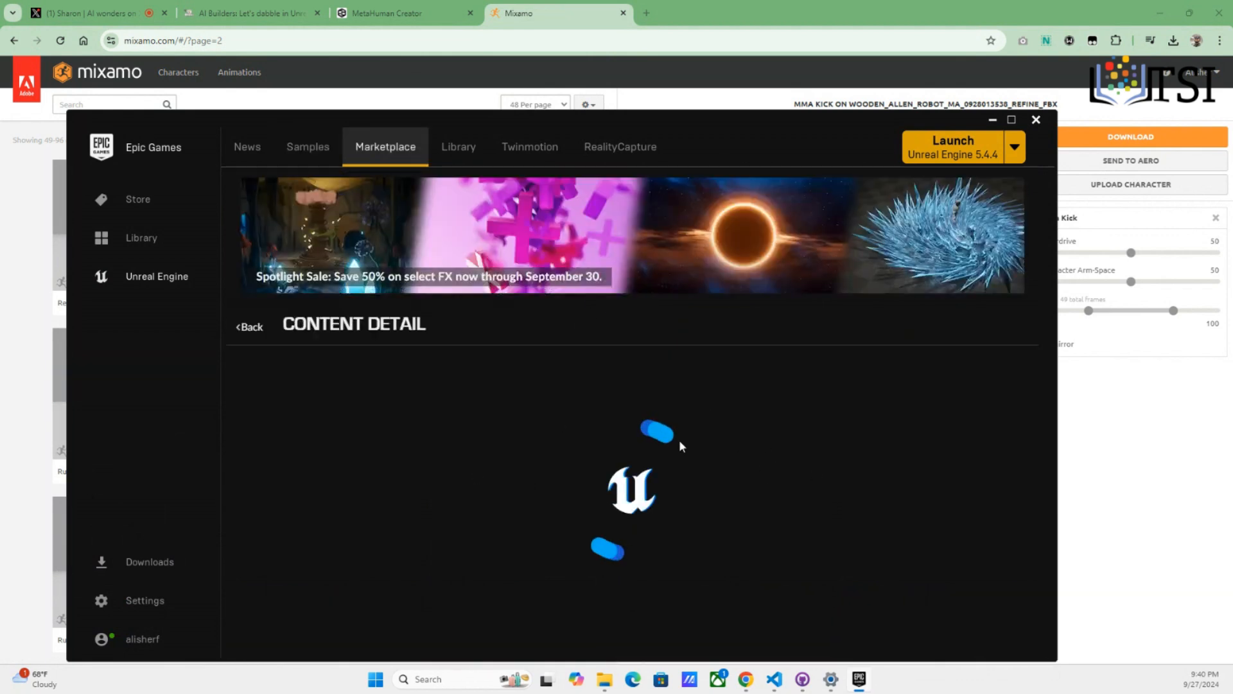
Look through the preview images on the Game Animation Sample's detail page
scroll(741, 506, "down", 3)
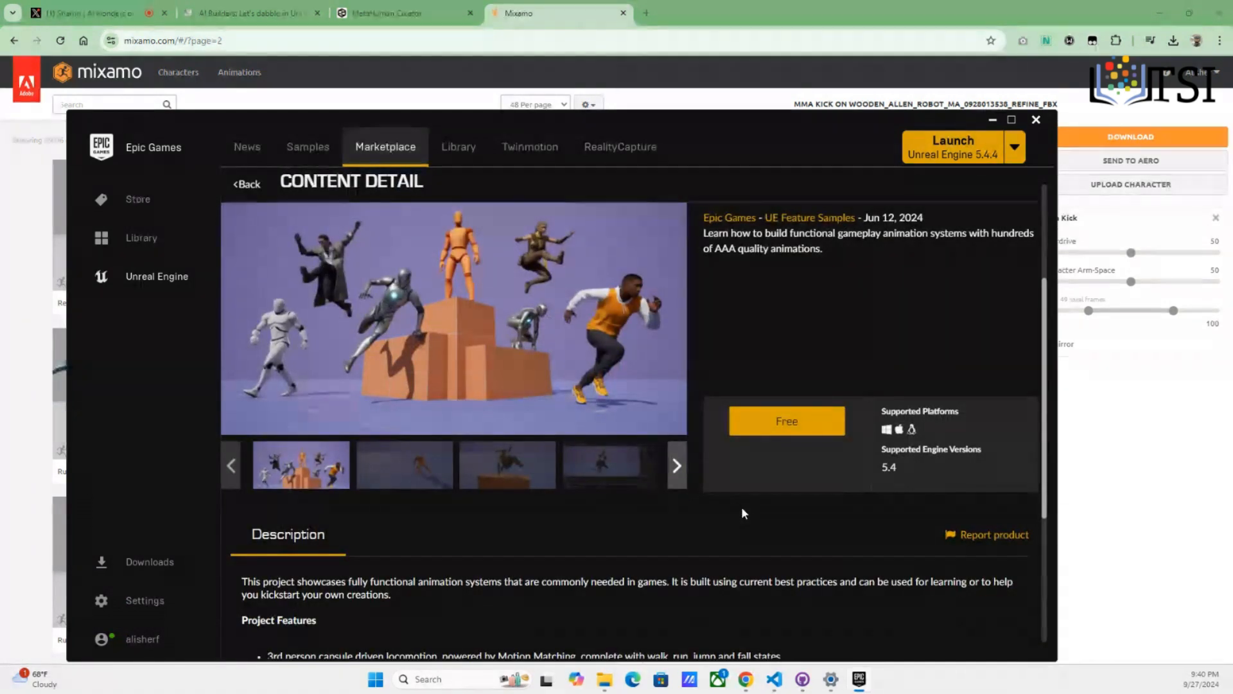
left_click(592, 461)
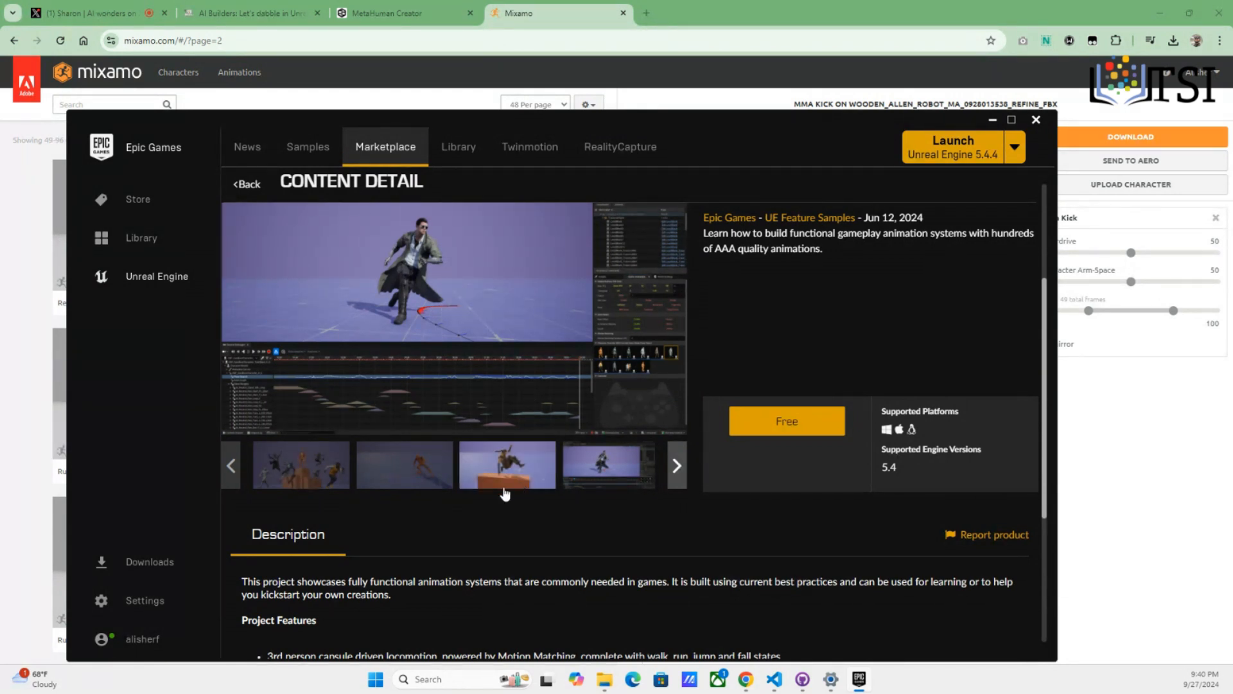
left_click(520, 467)
left_click(405, 467)
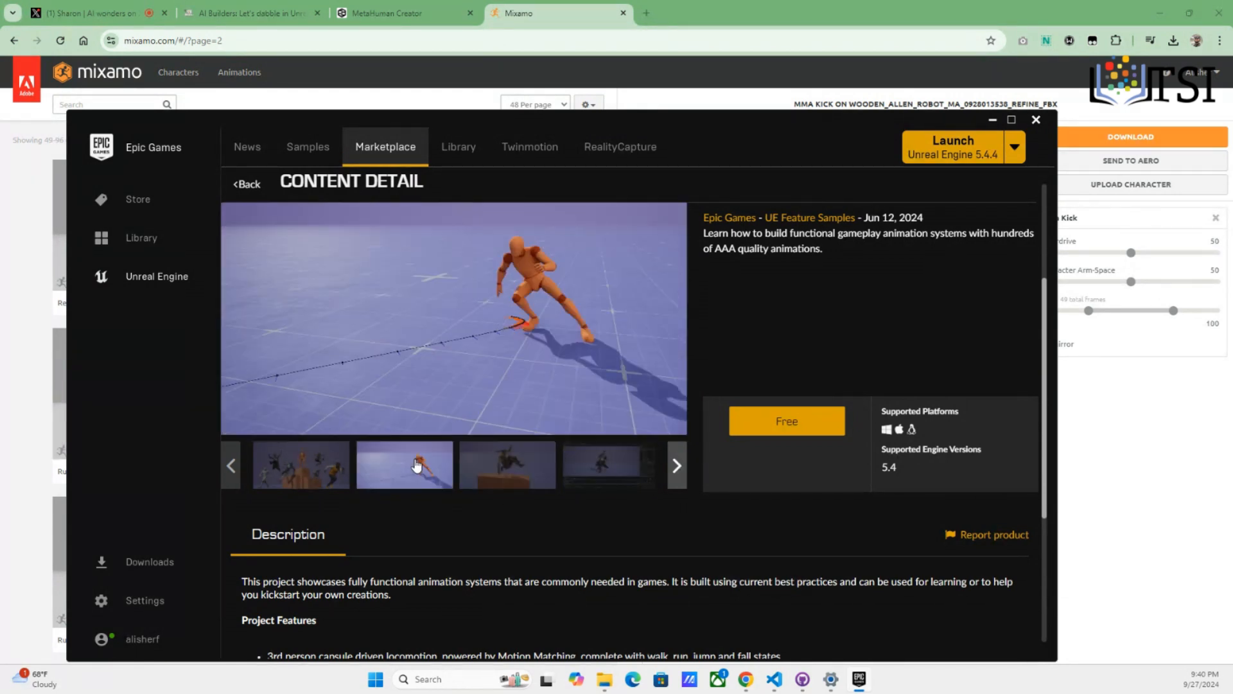
left_click(302, 467)
scroll(602, 403, "up", 1)
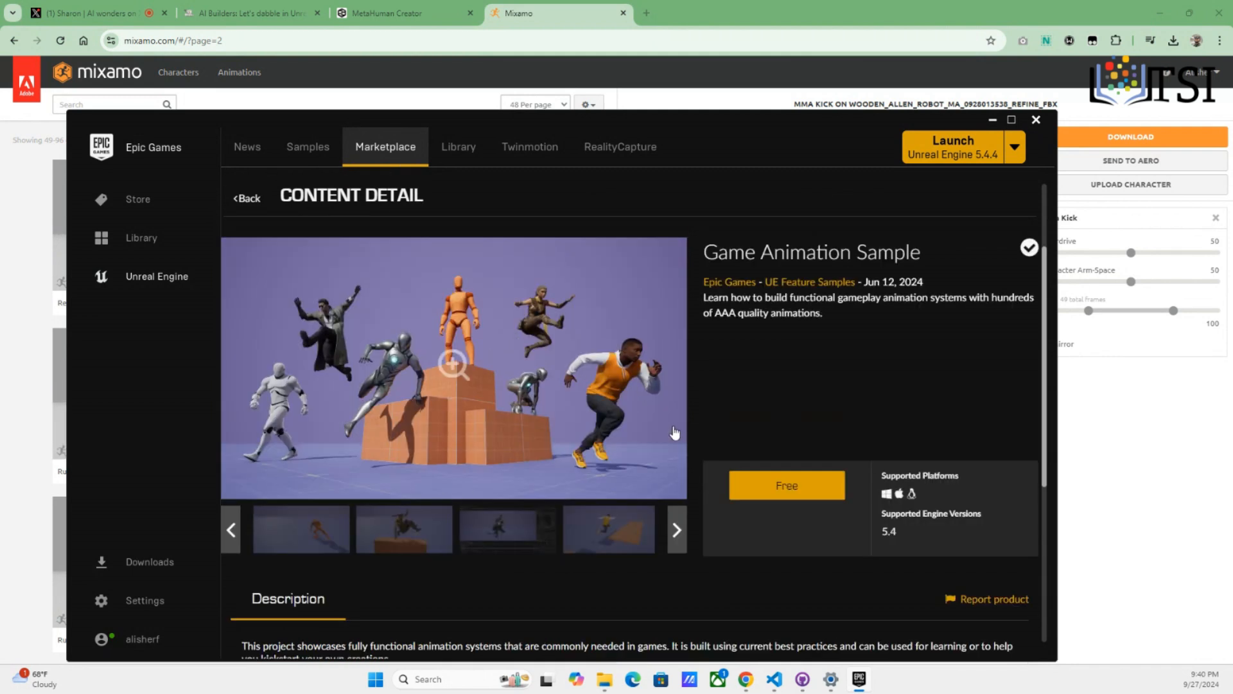
left_click(231, 530)
left_click(373, 536)
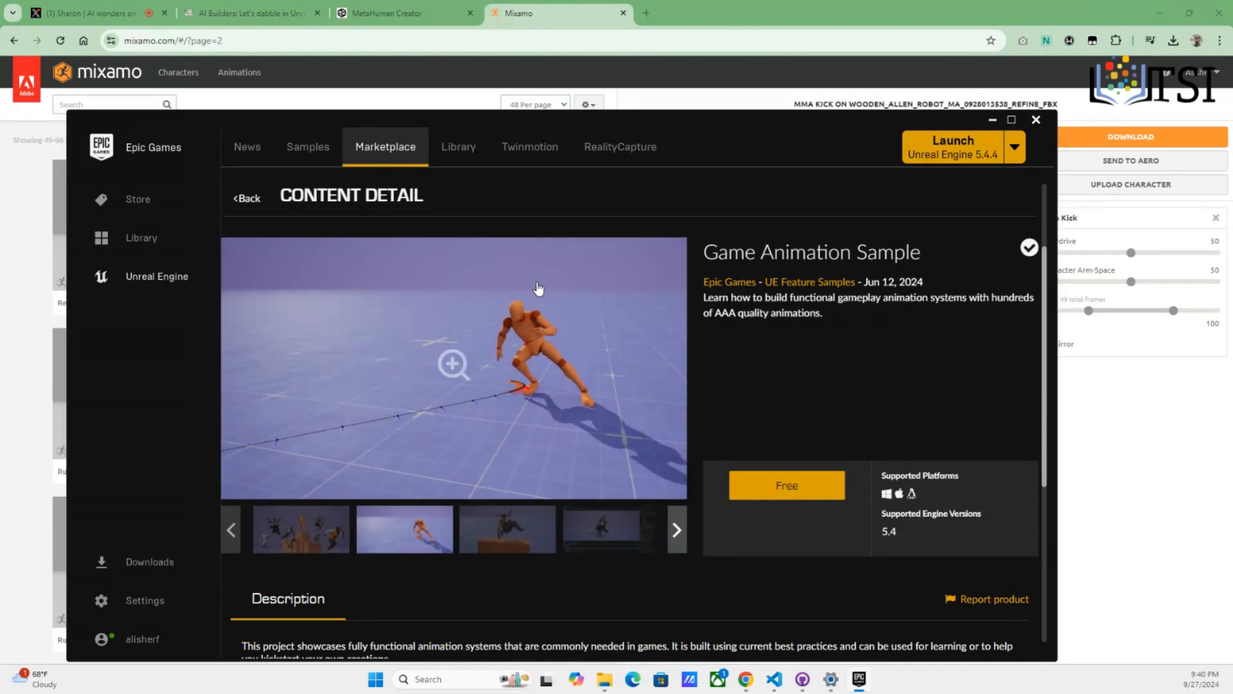
Return to the Unreal Engine samples, browse the UE Feature Samples and open the featured City Sample's detail page
left_click(250, 200)
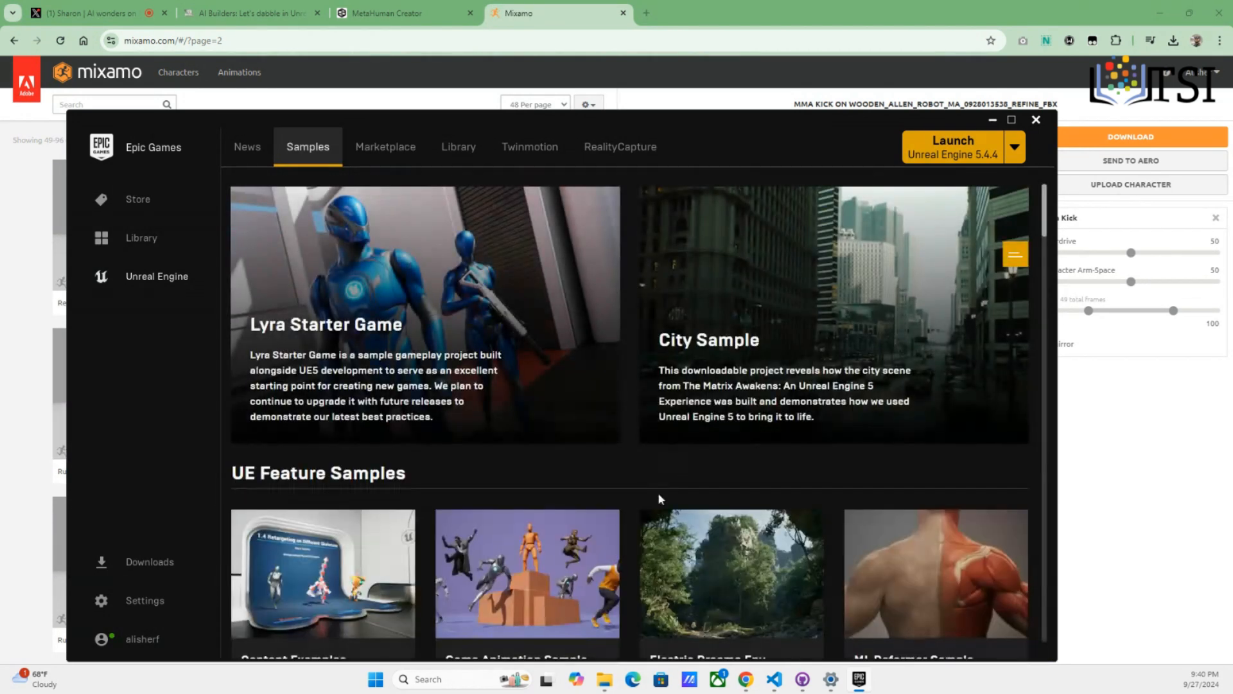
scroll(665, 526, "down", 5)
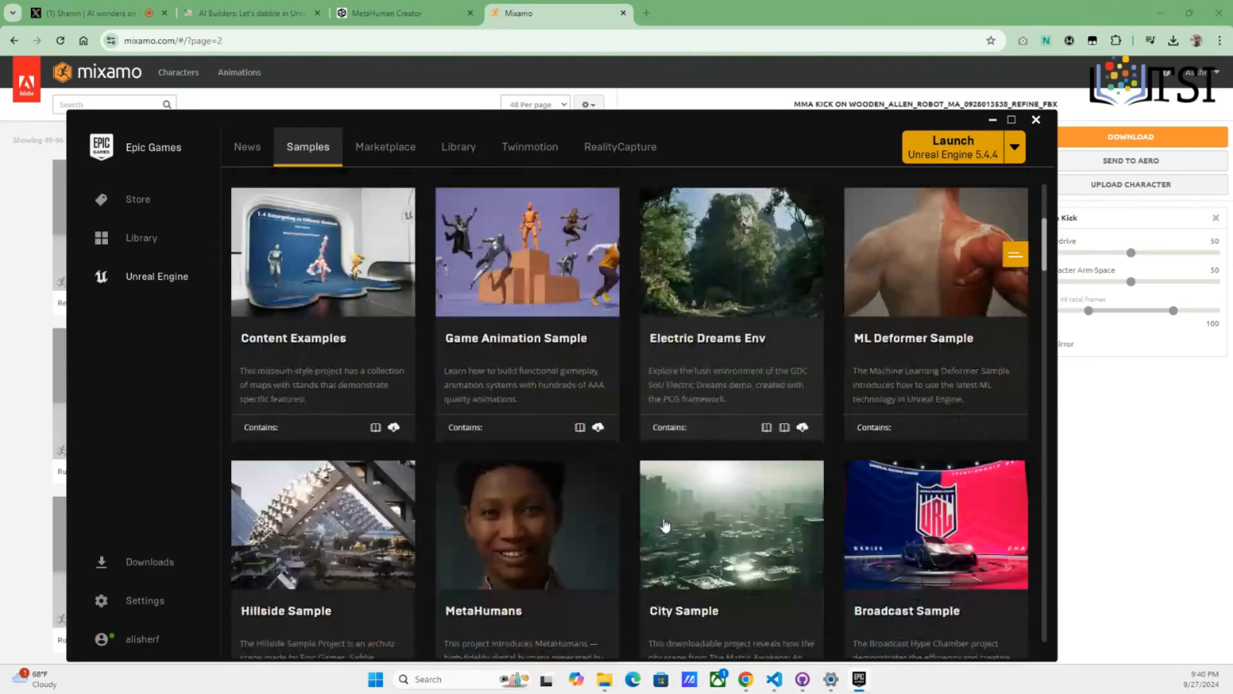
scroll(666, 524, "up", 2)
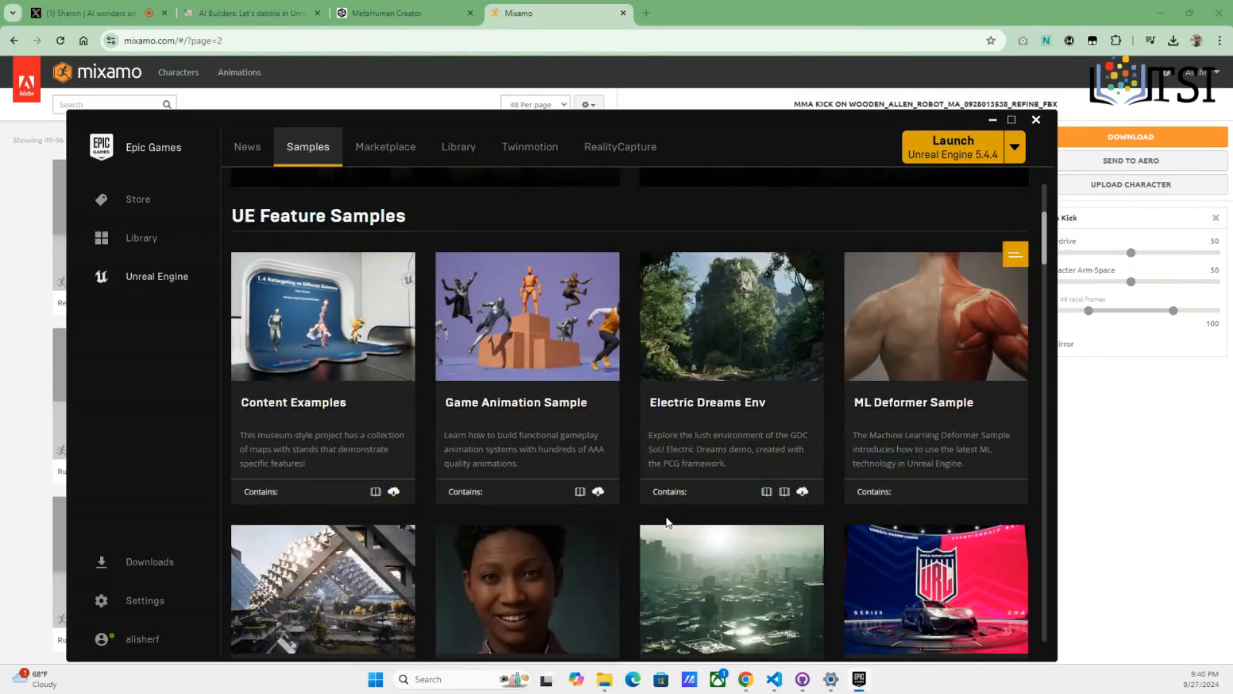
scroll(666, 522, "up", 2)
scroll(666, 522, "up", 2)
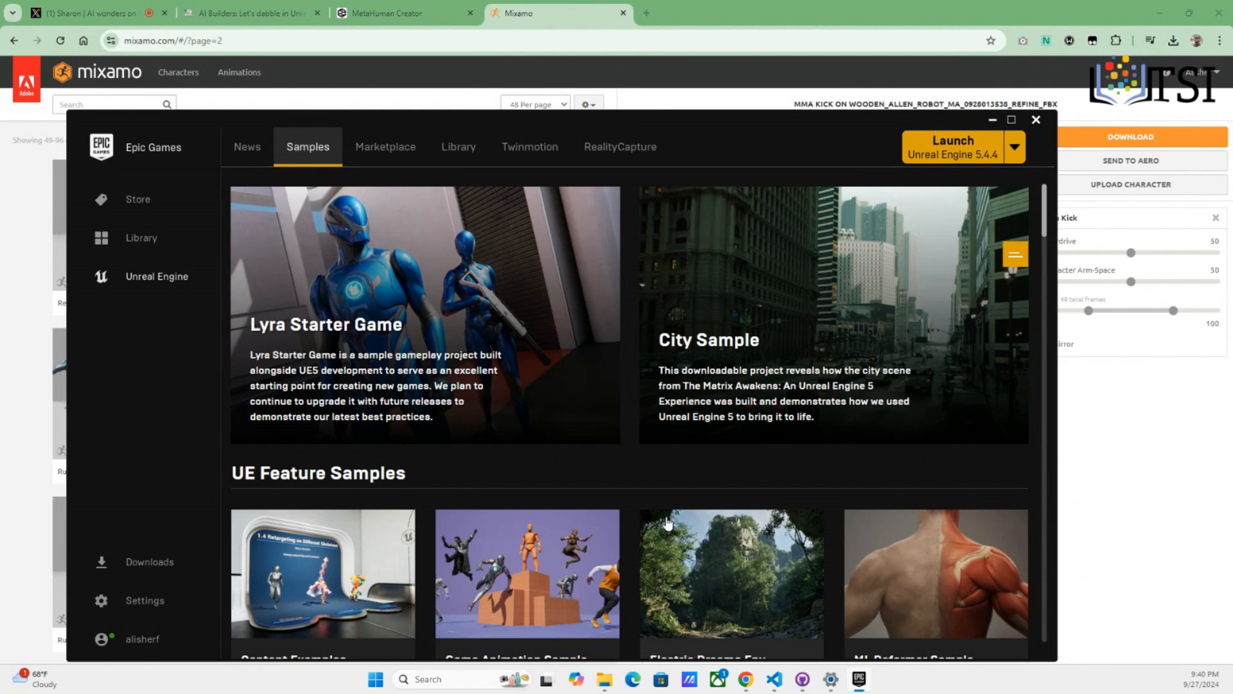
left_click(933, 305)
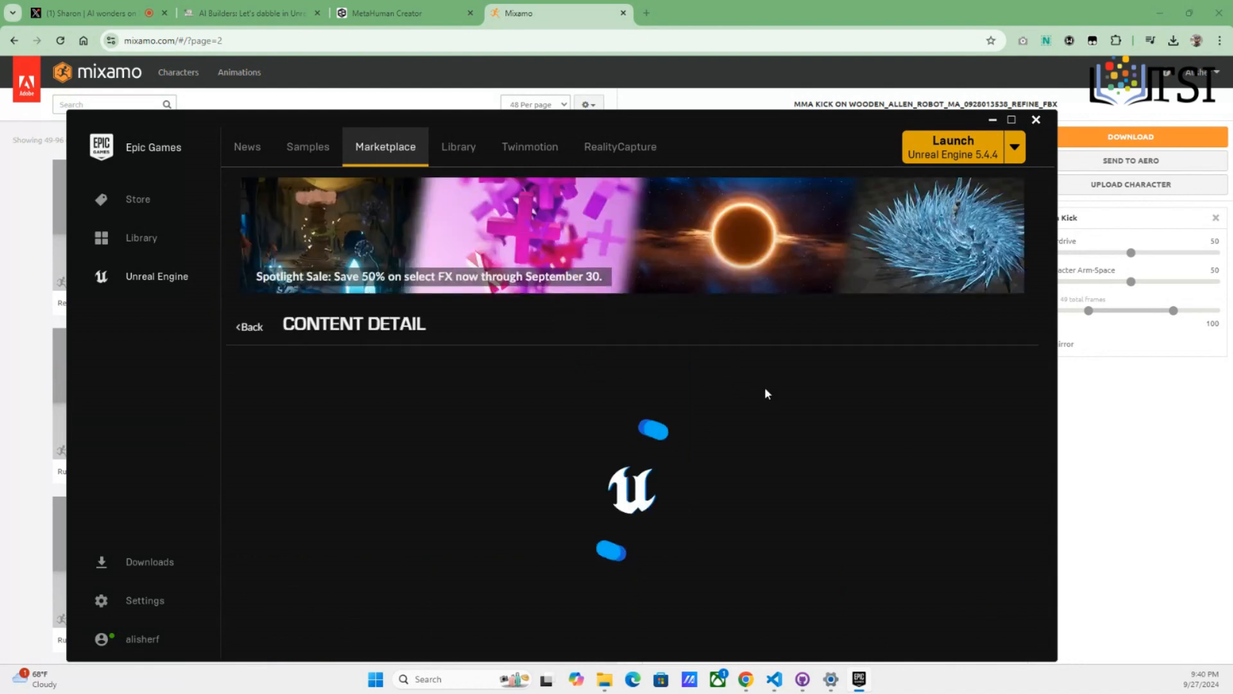
Look through the City Sample's preview images, ending on the first one with the city skyline
scroll(682, 421, "down", 2)
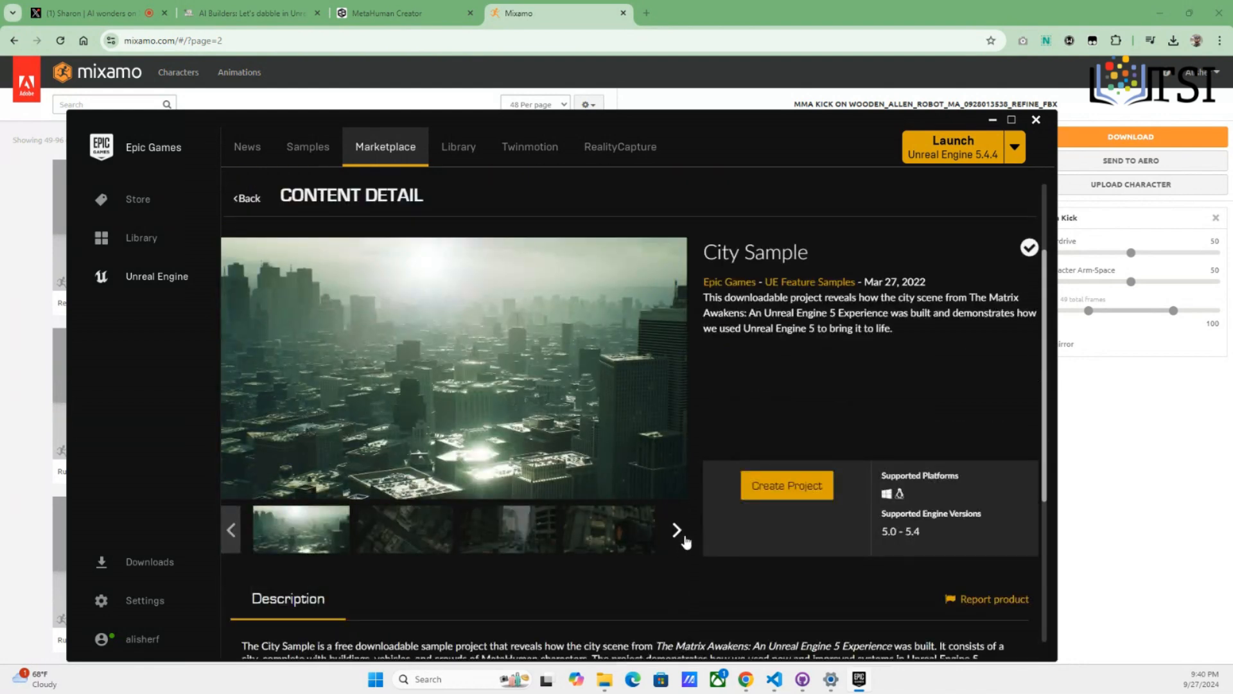
left_click(677, 528)
left_click(427, 549)
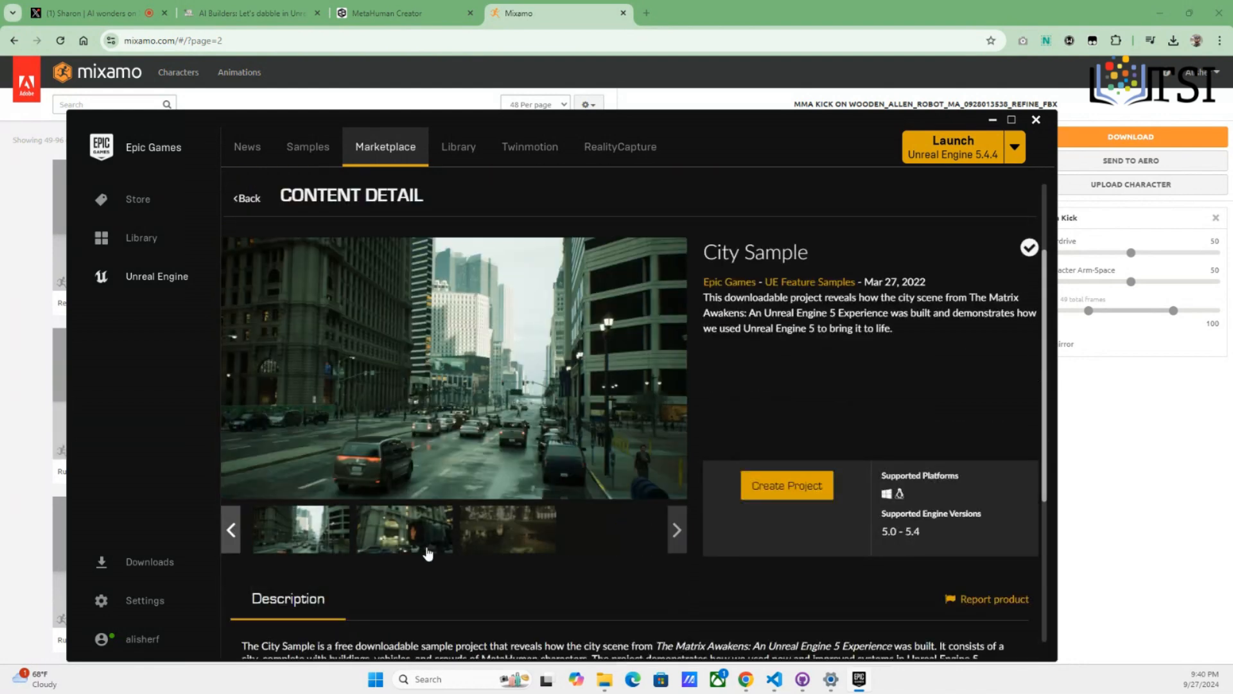
left_click(427, 538)
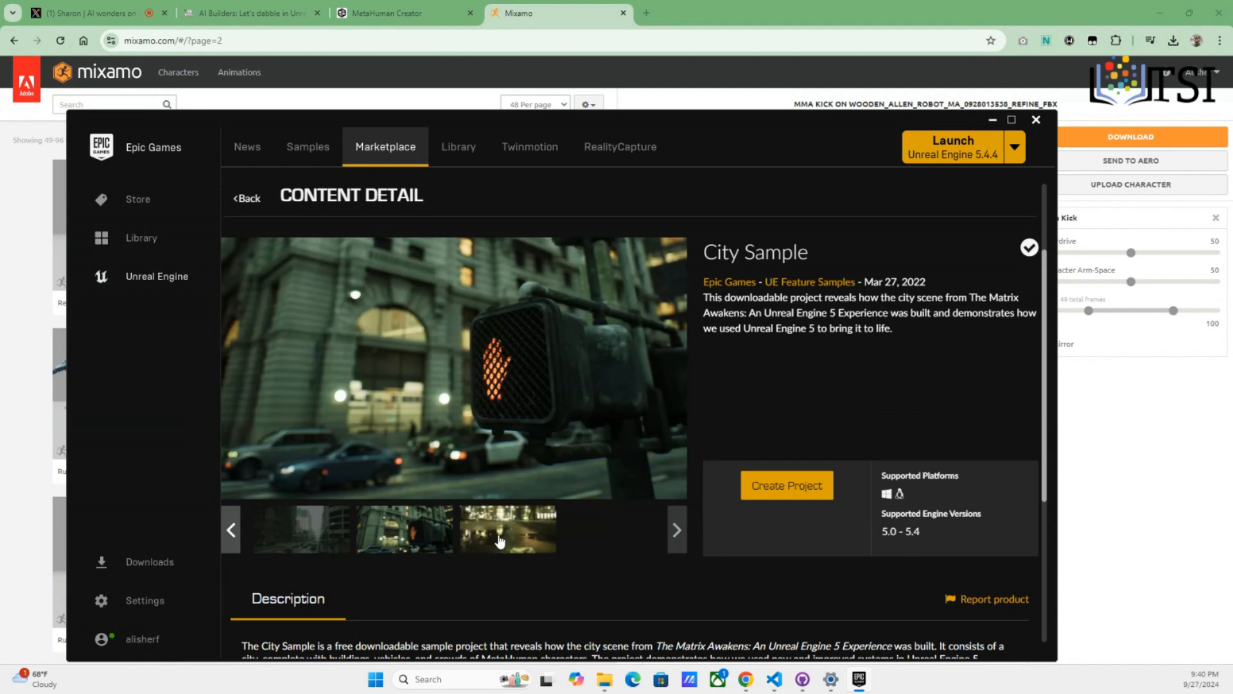
left_click(502, 537)
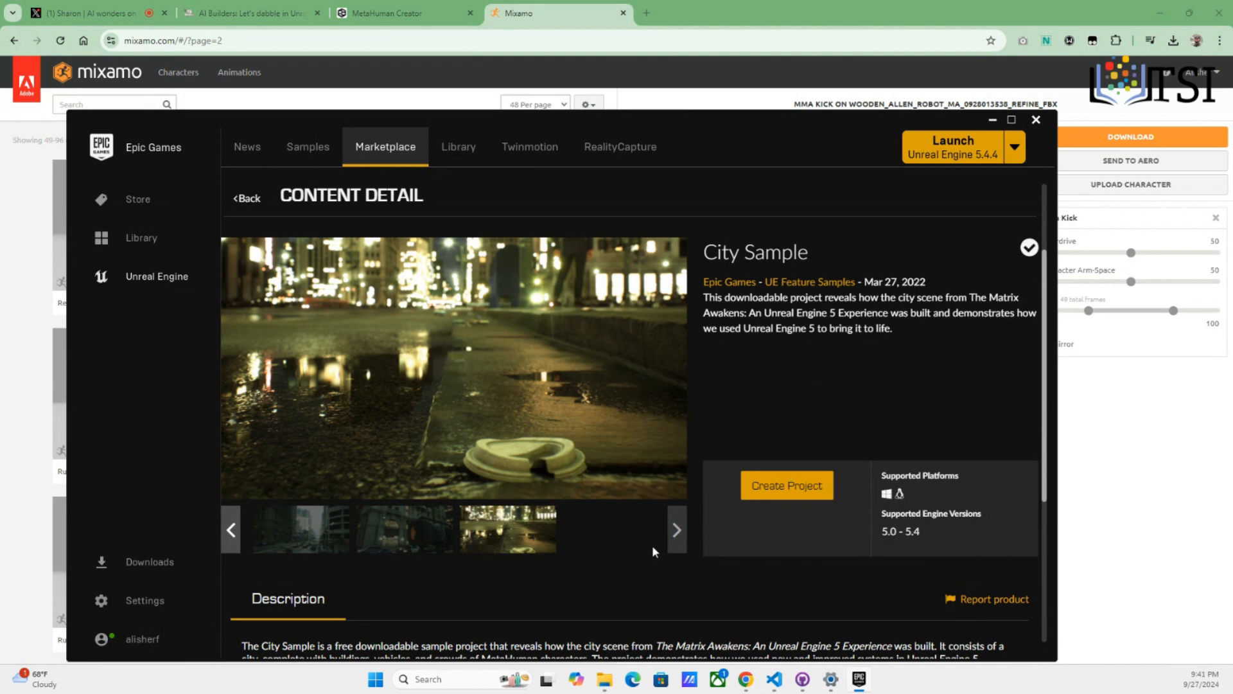
left_click(231, 530)
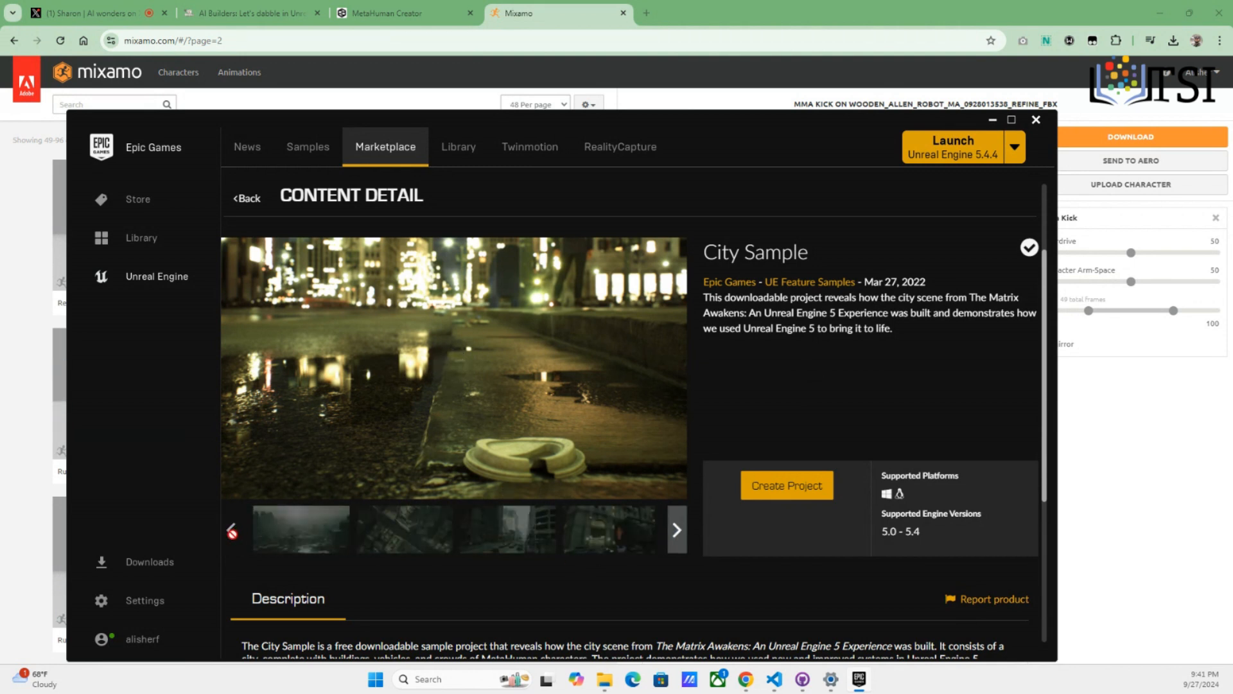
left_click(411, 537)
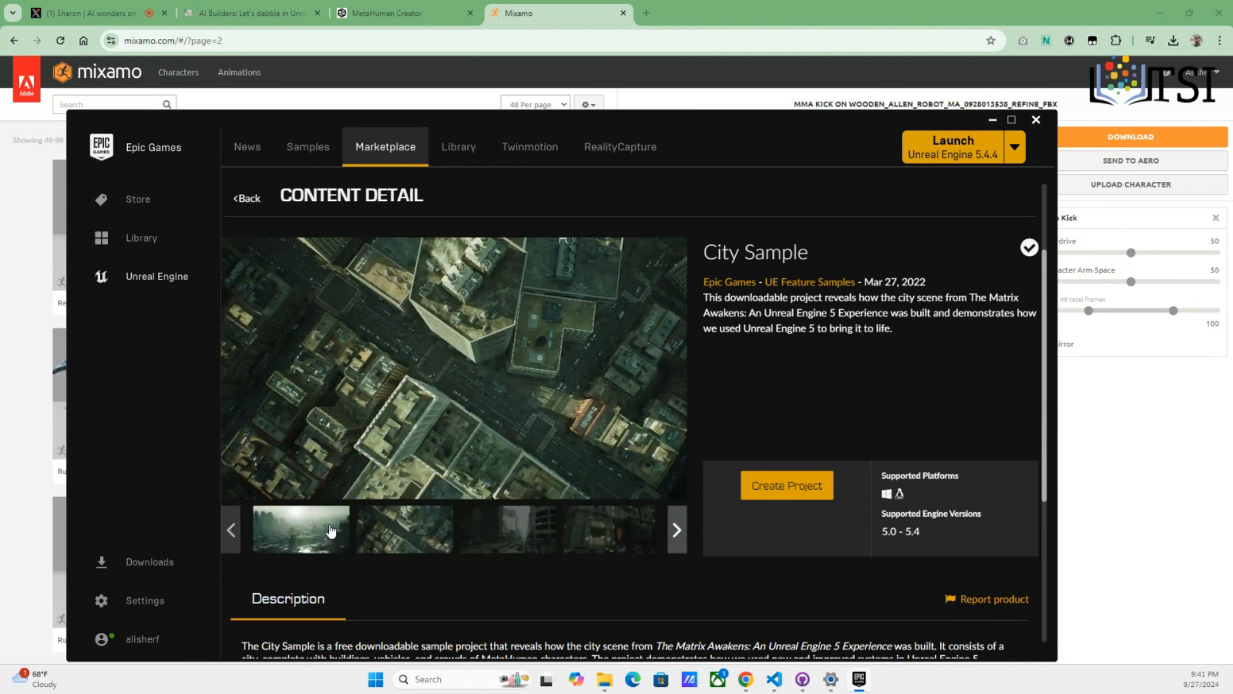
left_click(329, 530)
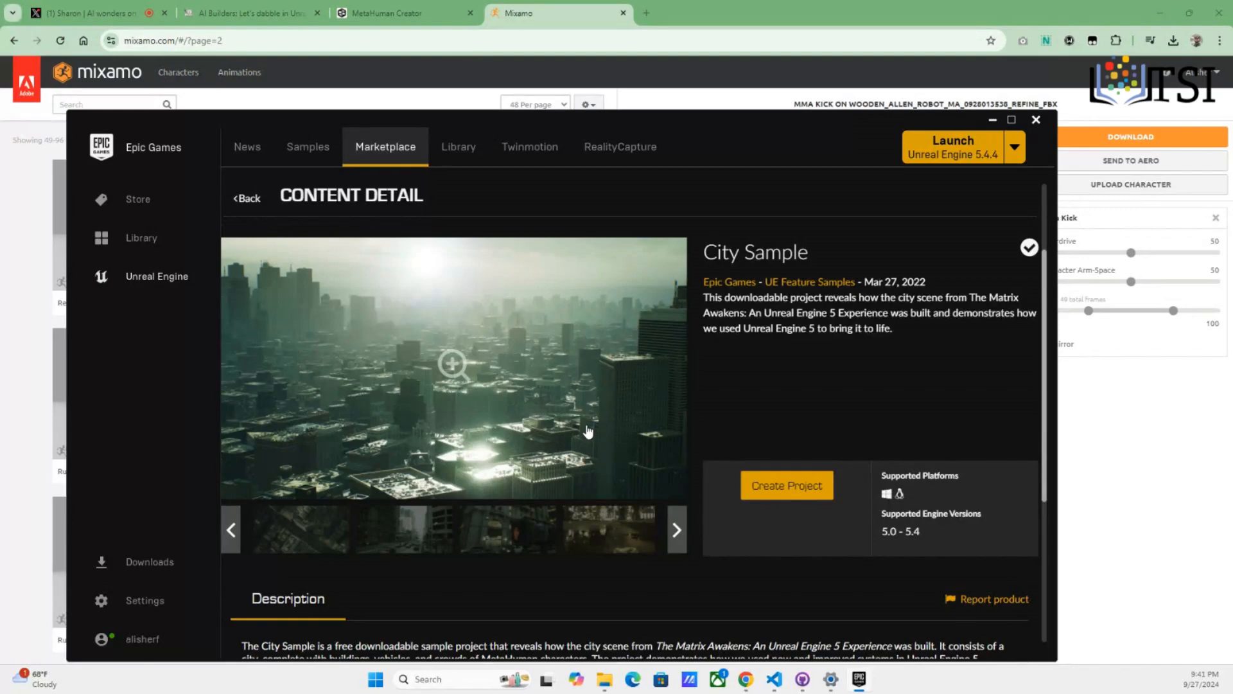
Read the City Sample's description and its list of related content packs
scroll(559, 431, "down", 4)
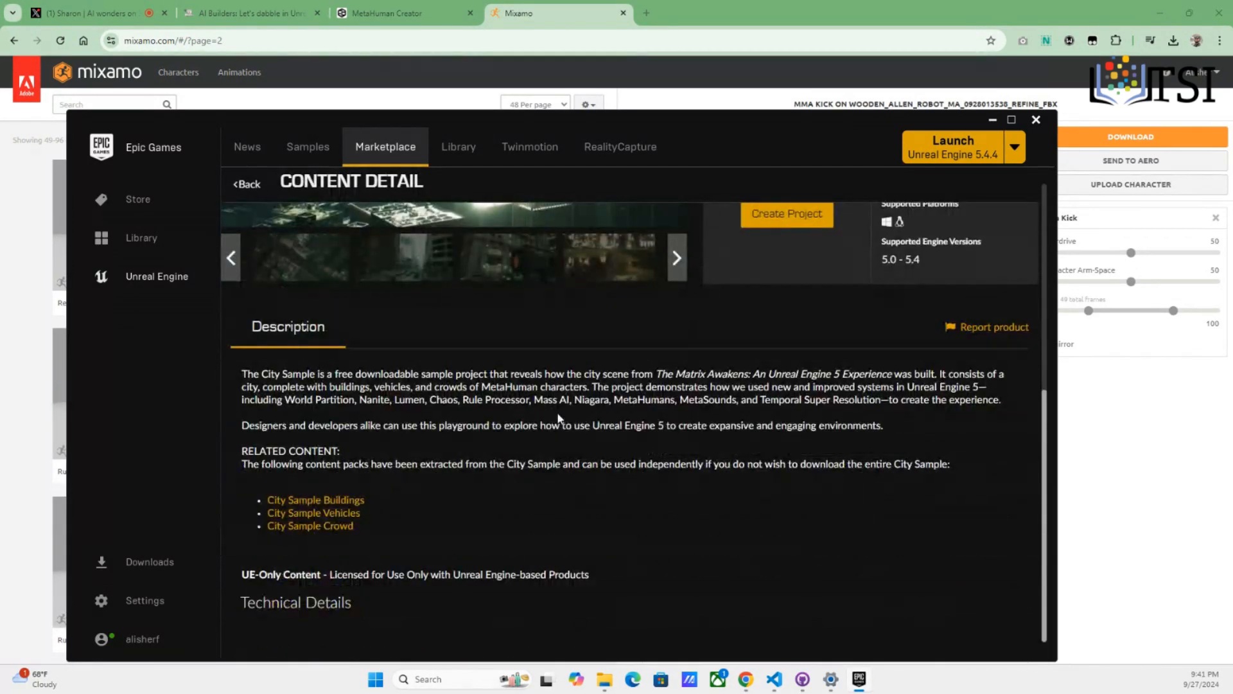
scroll(558, 418, "up", 4)
scroll(558, 417, "up", 2)
scroll(558, 418, "down", 3)
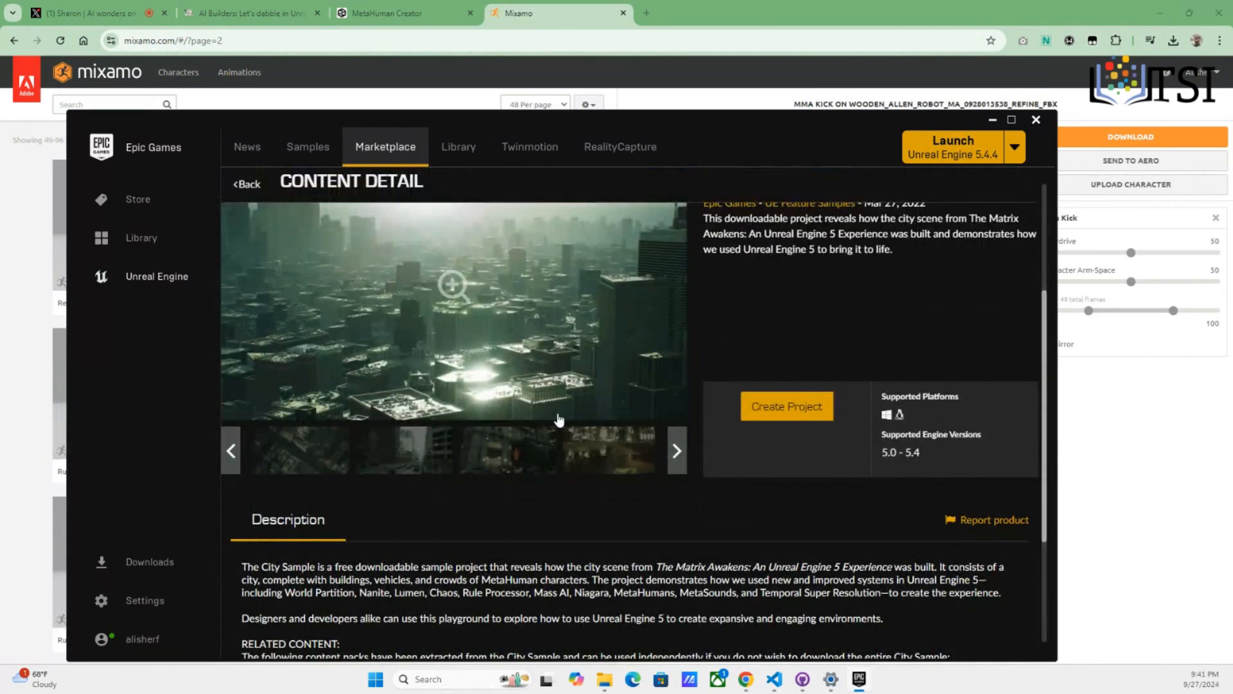
scroll(657, 461, "down", 2)
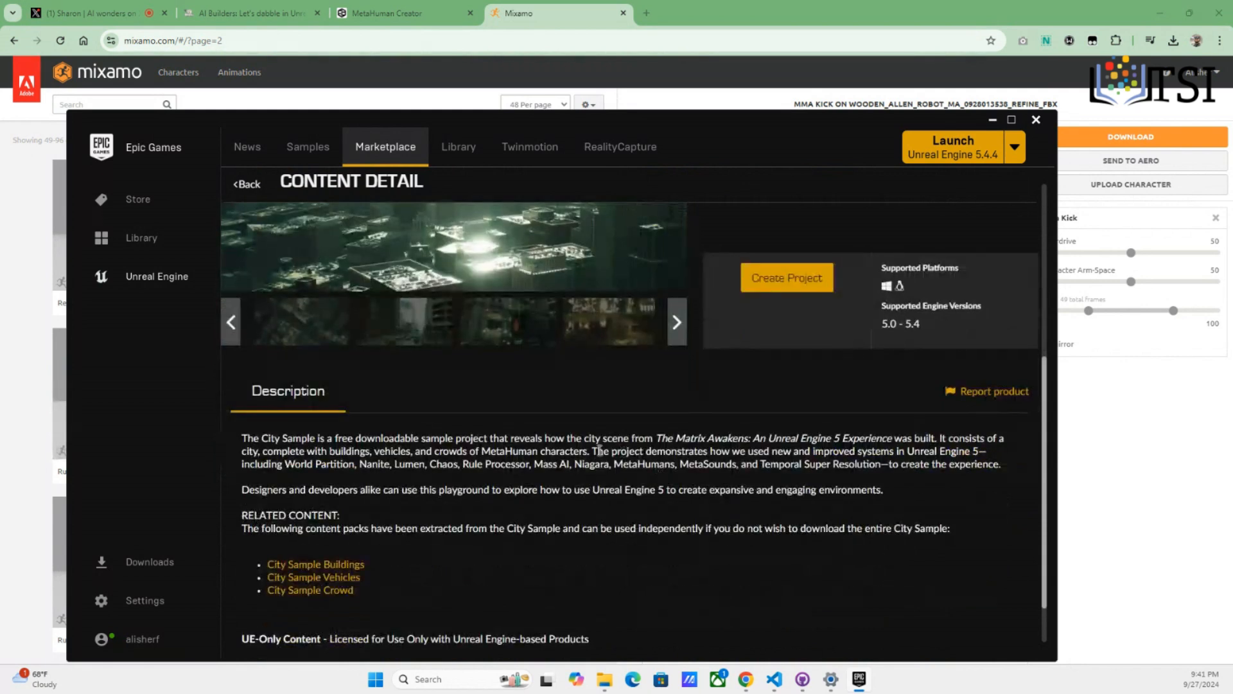
Highlight the systems listed from Mass AI to Temporal Super Resolution in the City Sample's description, then clear the selection
left_click_drag(555, 465, 640, 487)
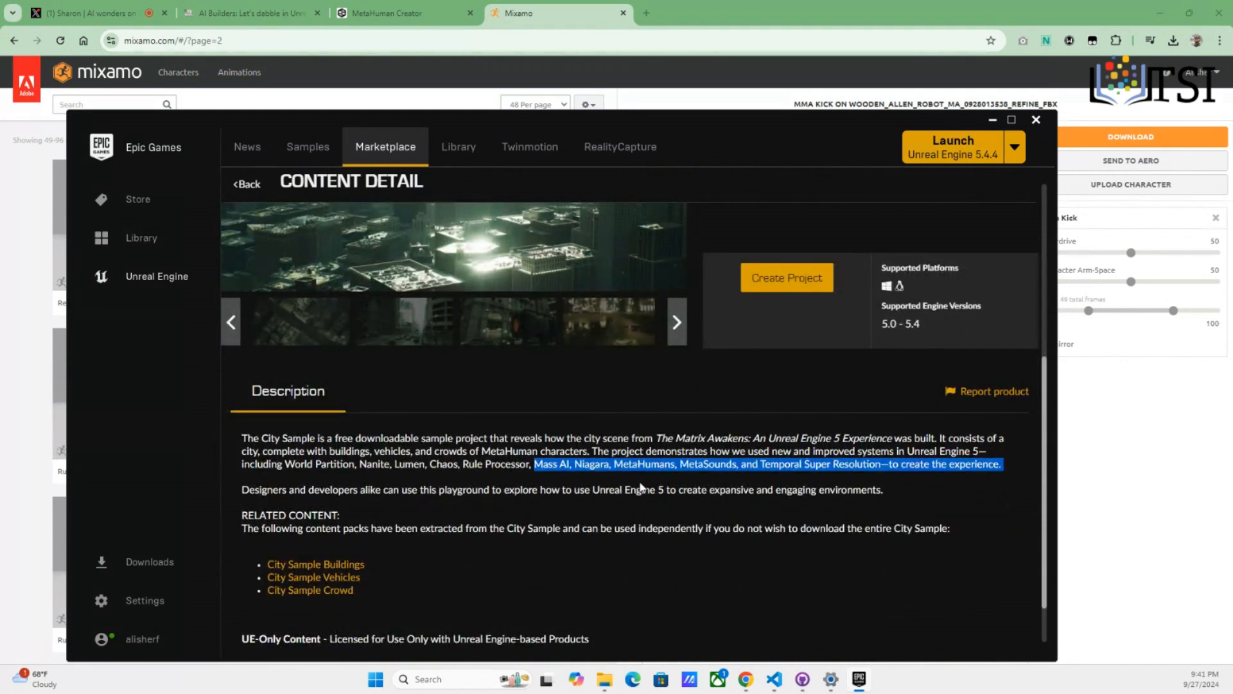
left_click(854, 561)
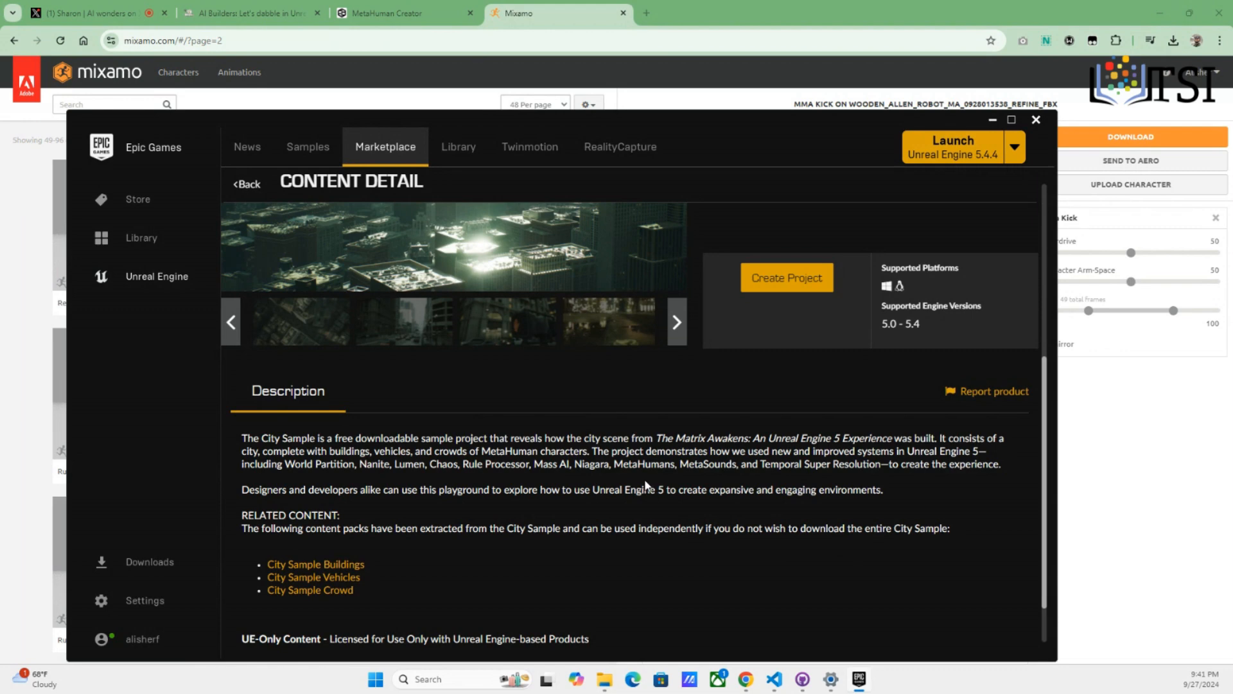
Return to the Unreal Engine samples and open the detail page of Electric Dreams Env under UE Feature Samples
scroll(552, 488, "up", 3)
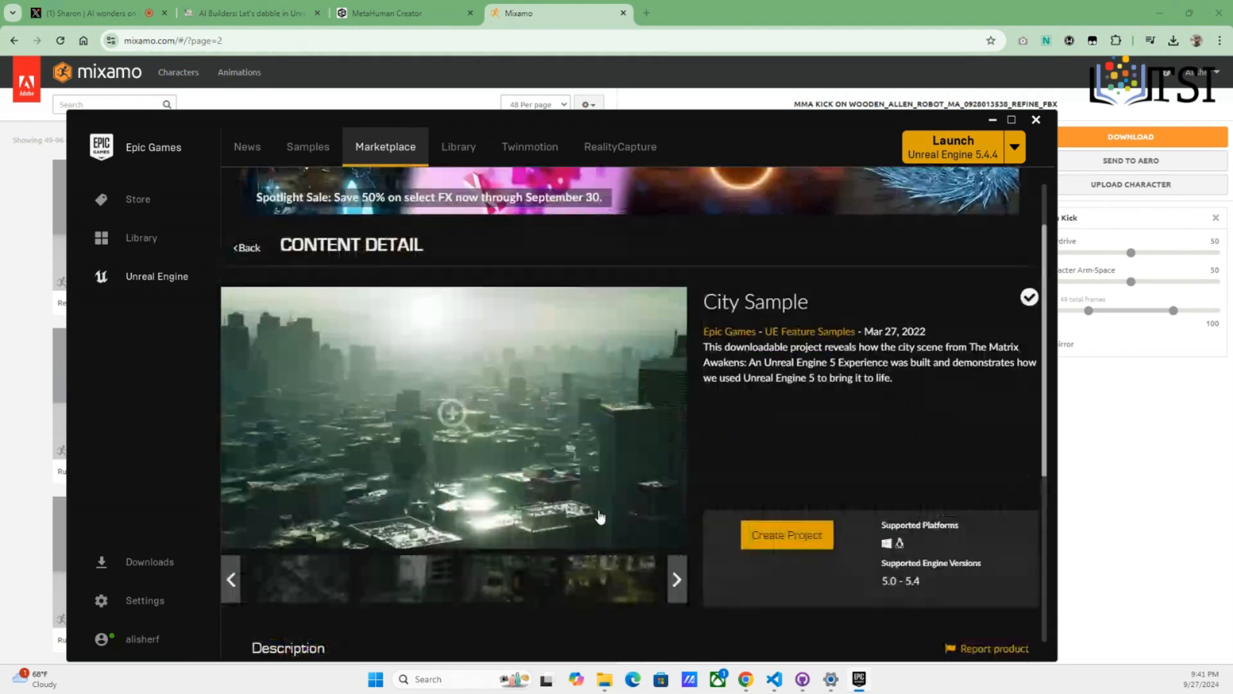
left_click(248, 326)
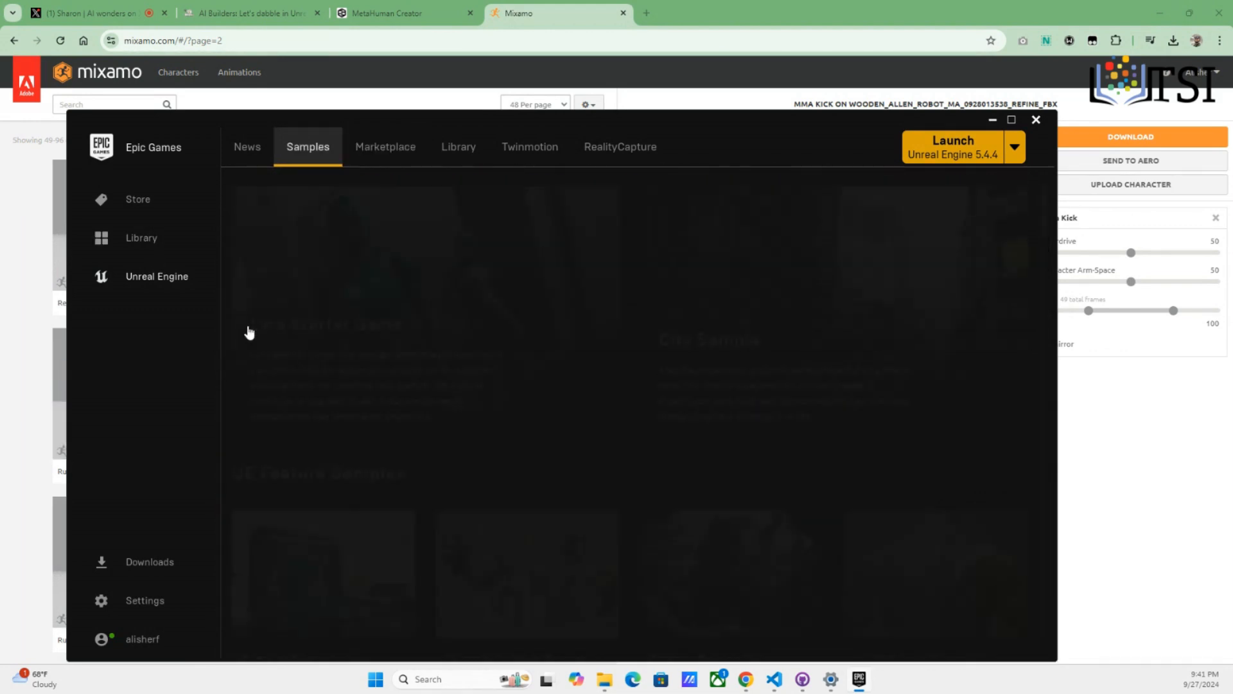
scroll(706, 443, "down", 3)
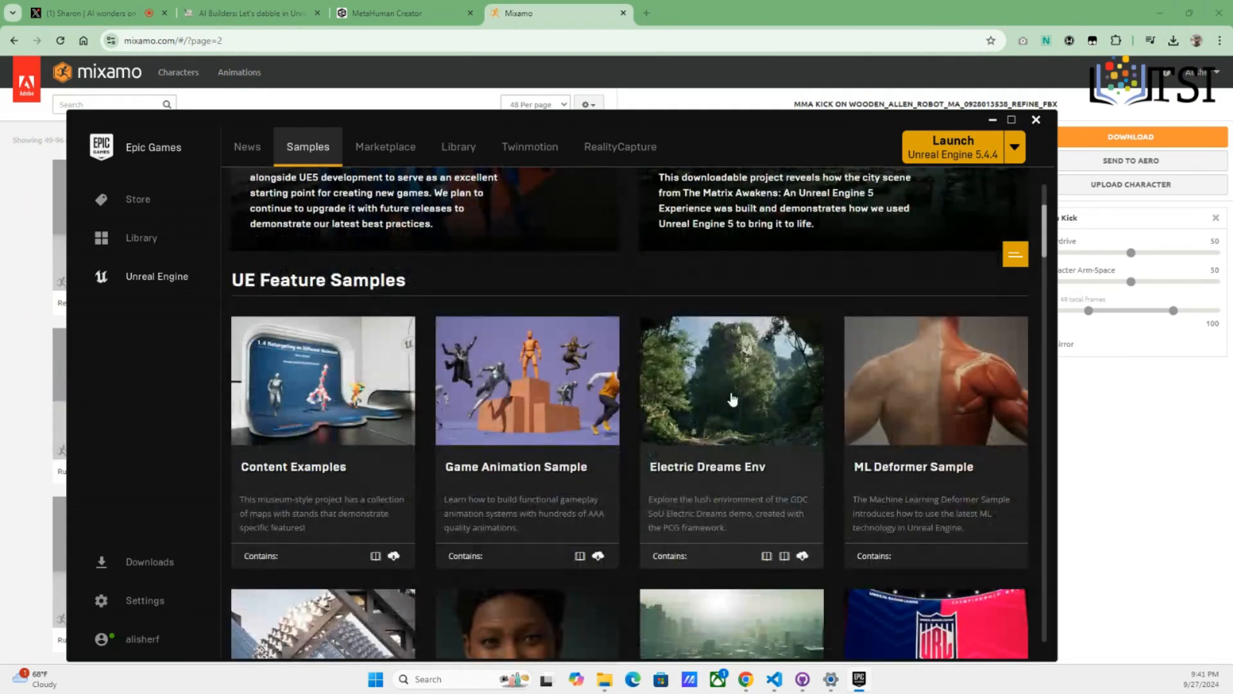
left_click(580, 399)
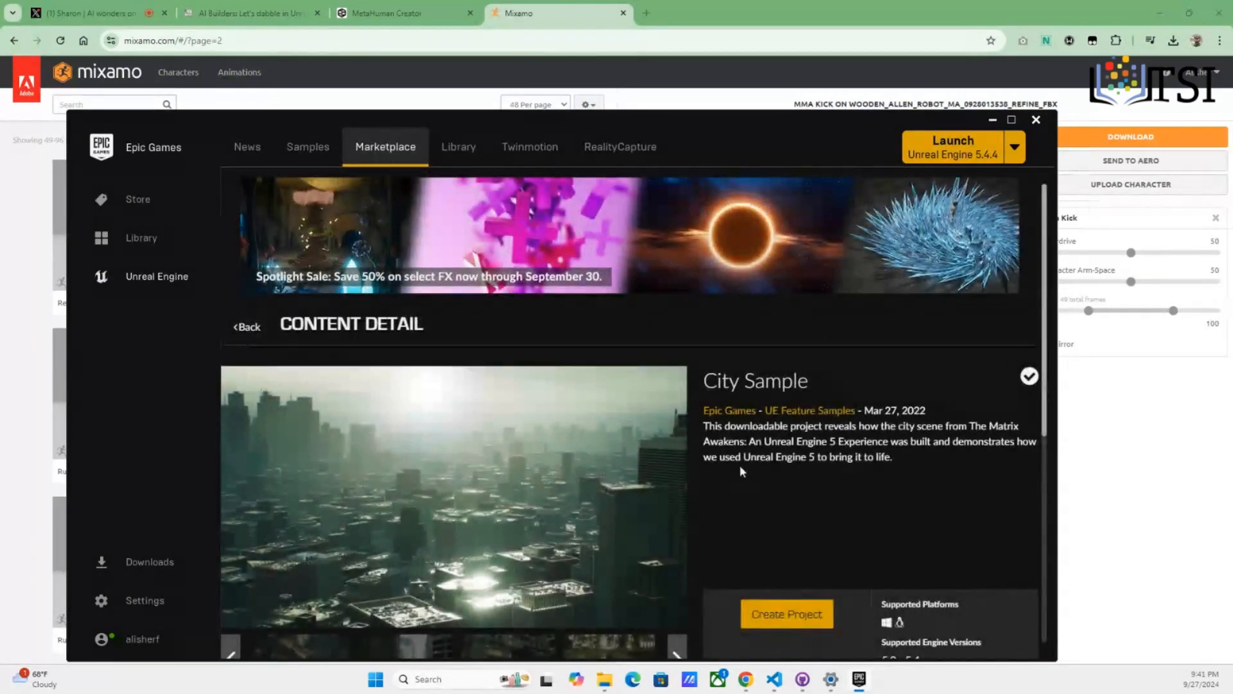
scroll(738, 453, "down", 2)
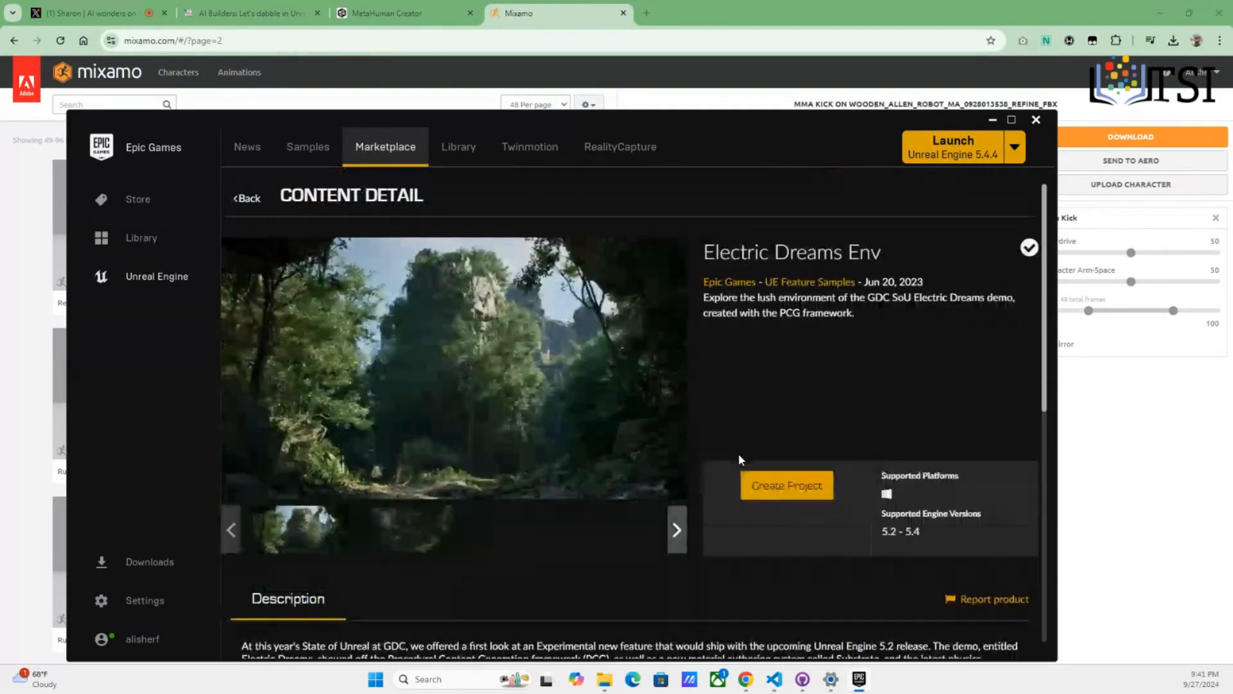
Look through the Electric Dreams Env preview images, ending on the forested mountain landscape
left_click(413, 517)
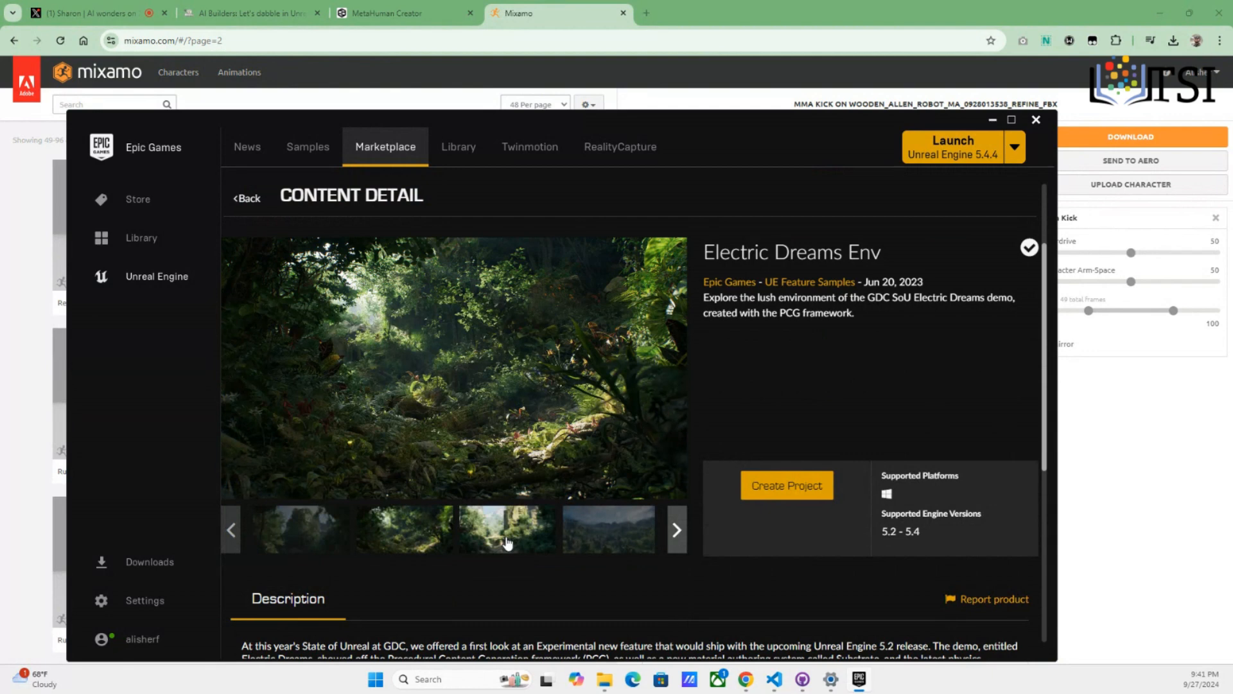
left_click(677, 530)
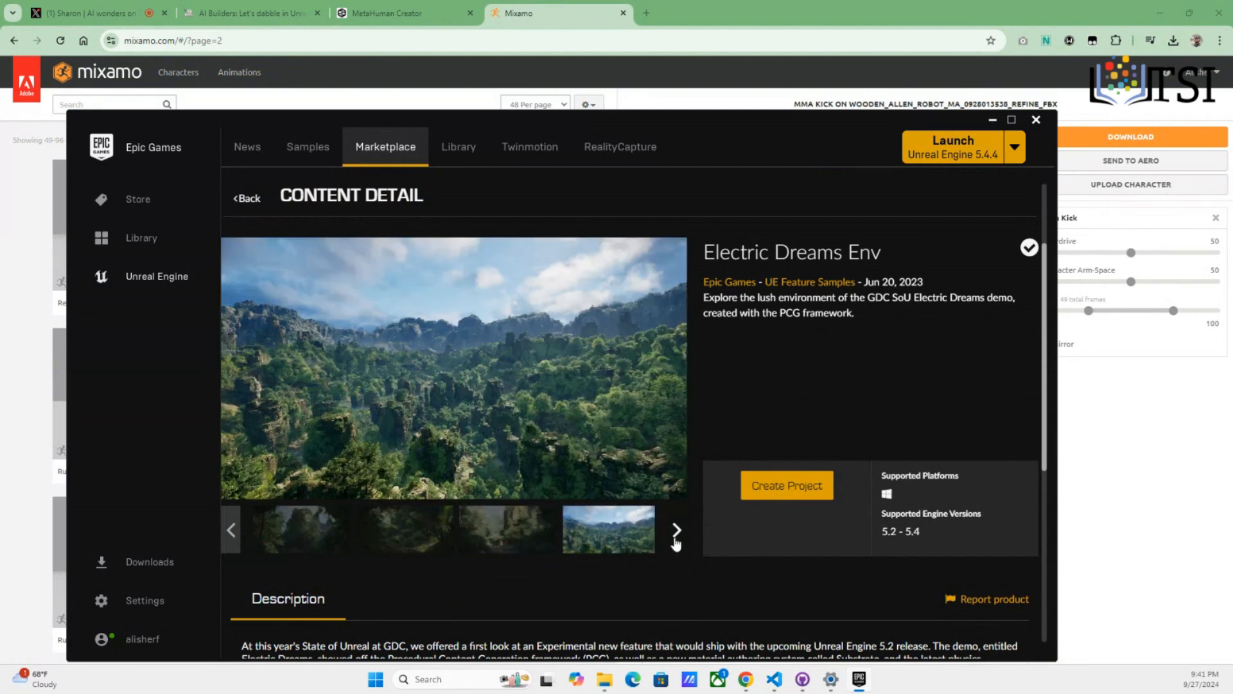
left_click(521, 539)
left_click(414, 531)
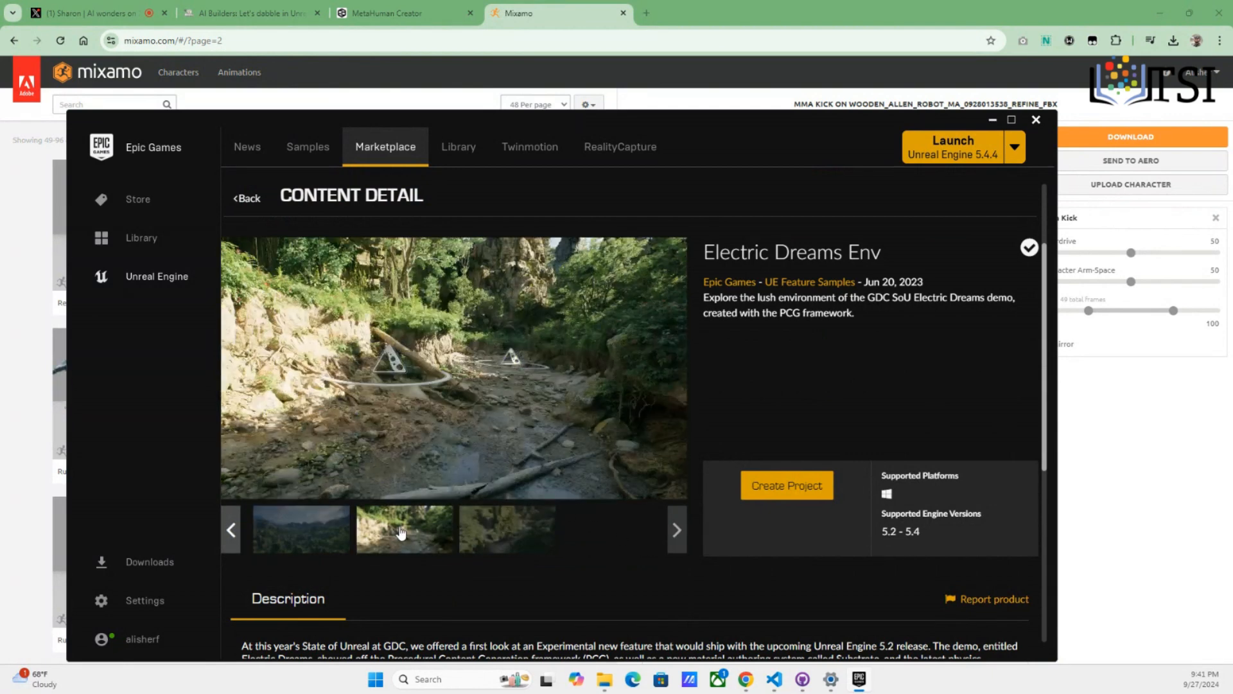
left_click(300, 533)
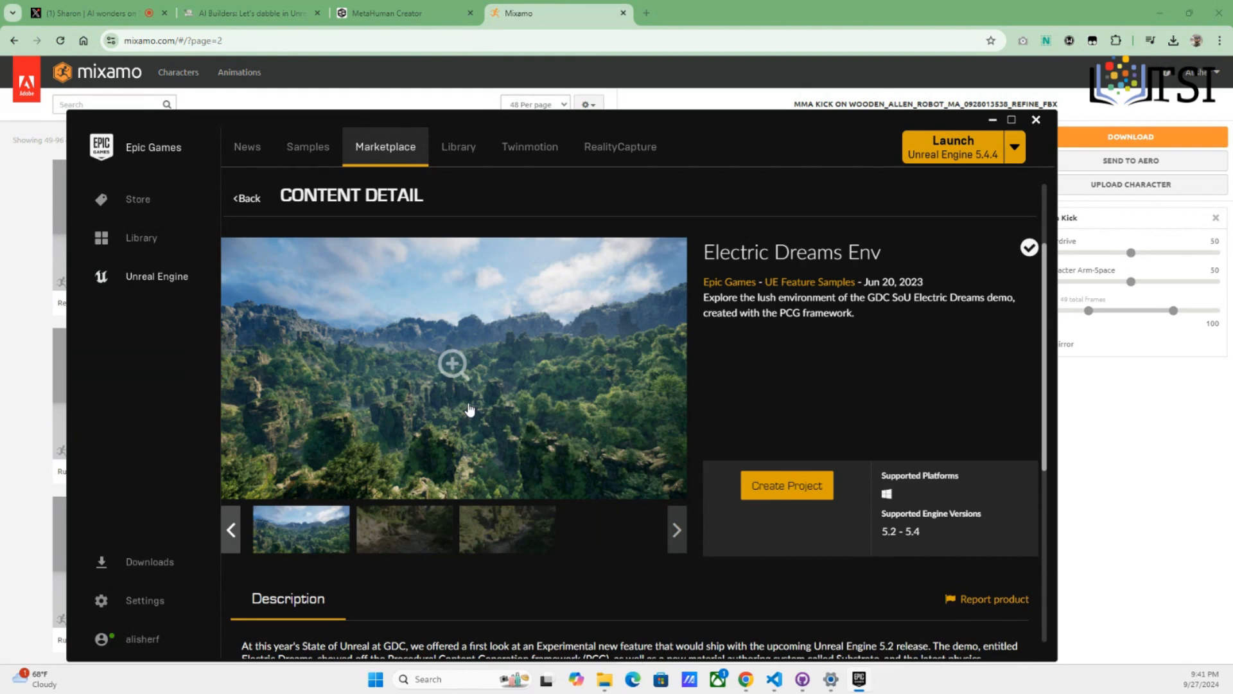
Return to the Unreal Engine samples overview and skim the UE Feature Samples, ending at the featured projects
left_click(252, 198)
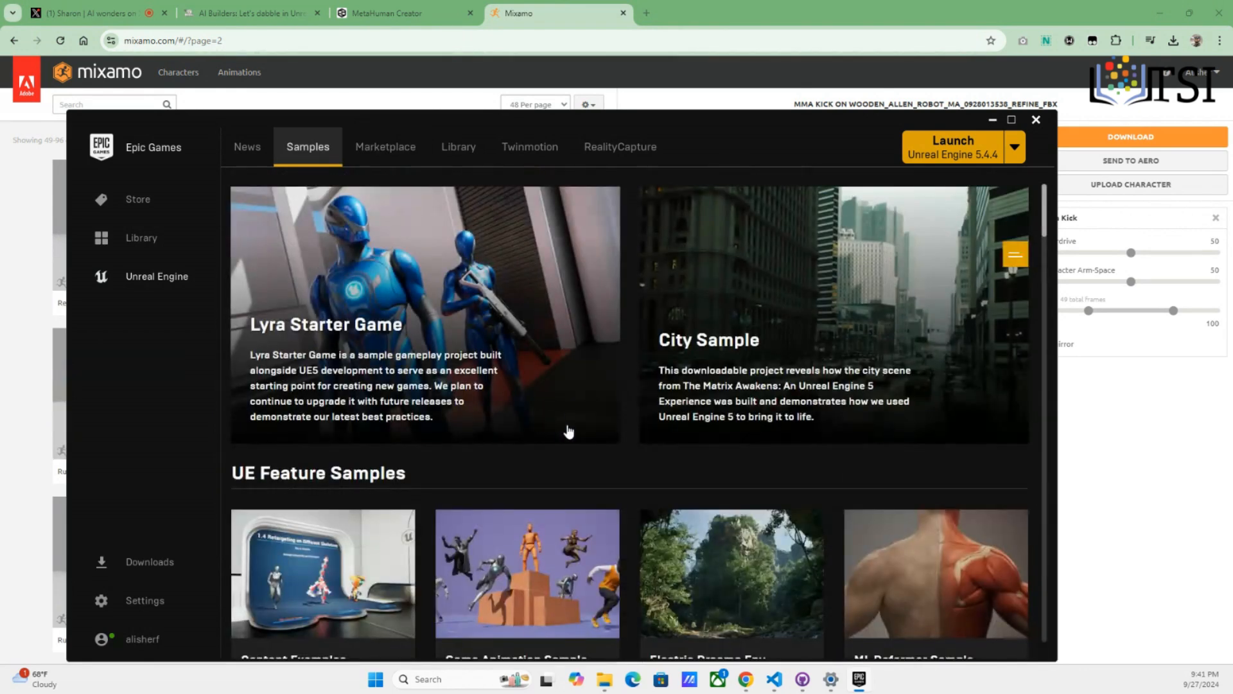
scroll(568, 431, "down", 3)
scroll(567, 429, "down", 5)
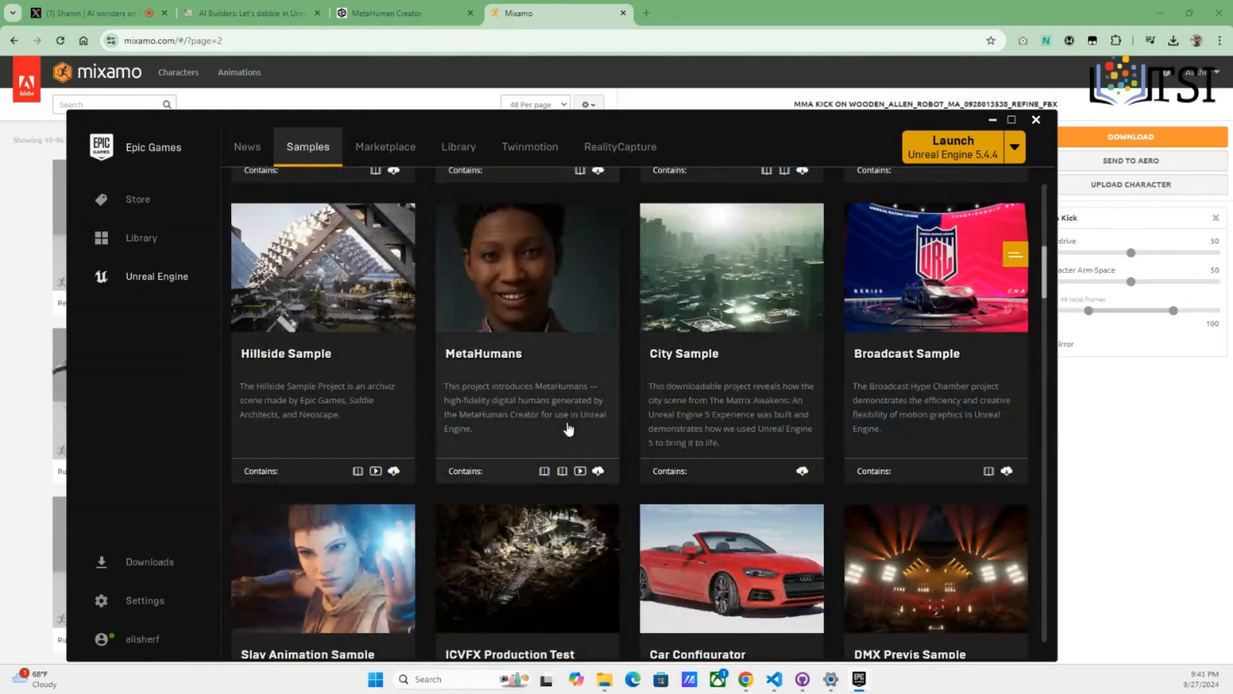
scroll(568, 430, "down", 3)
scroll(597, 407, "up", 3)
scroll(597, 408, "up", 2)
scroll(597, 408, "up", 2)
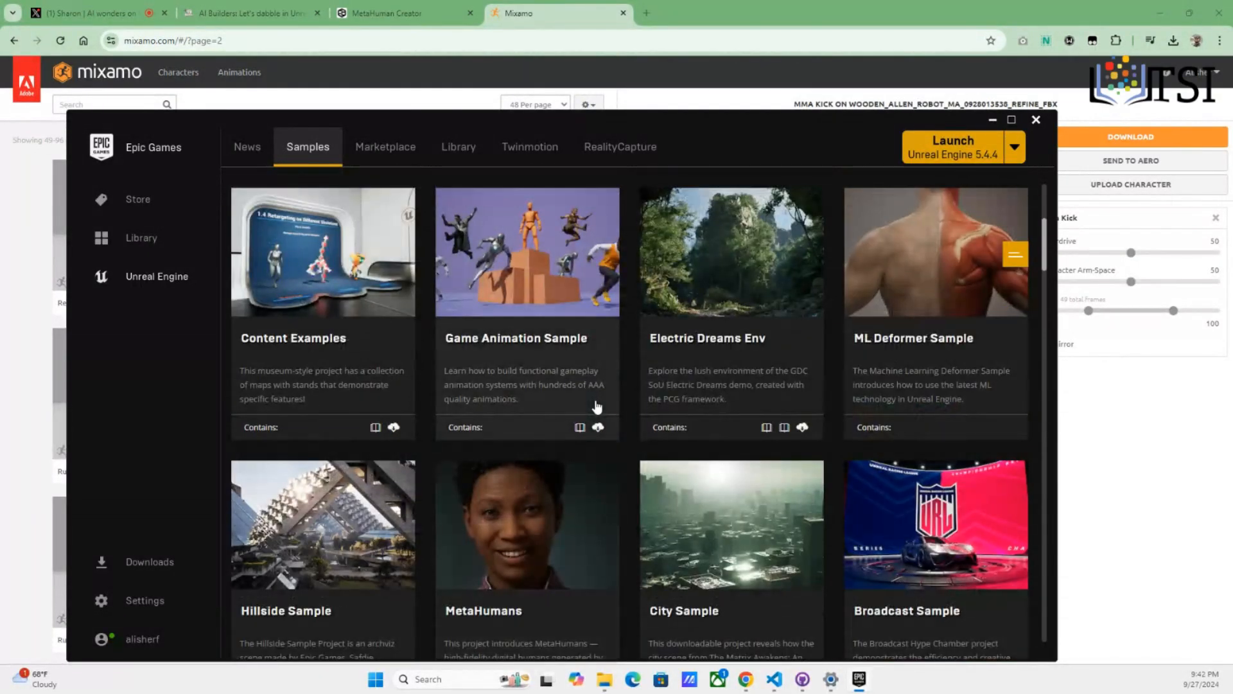
scroll(597, 407, "up", 3)
scroll(600, 402, "down", 10)
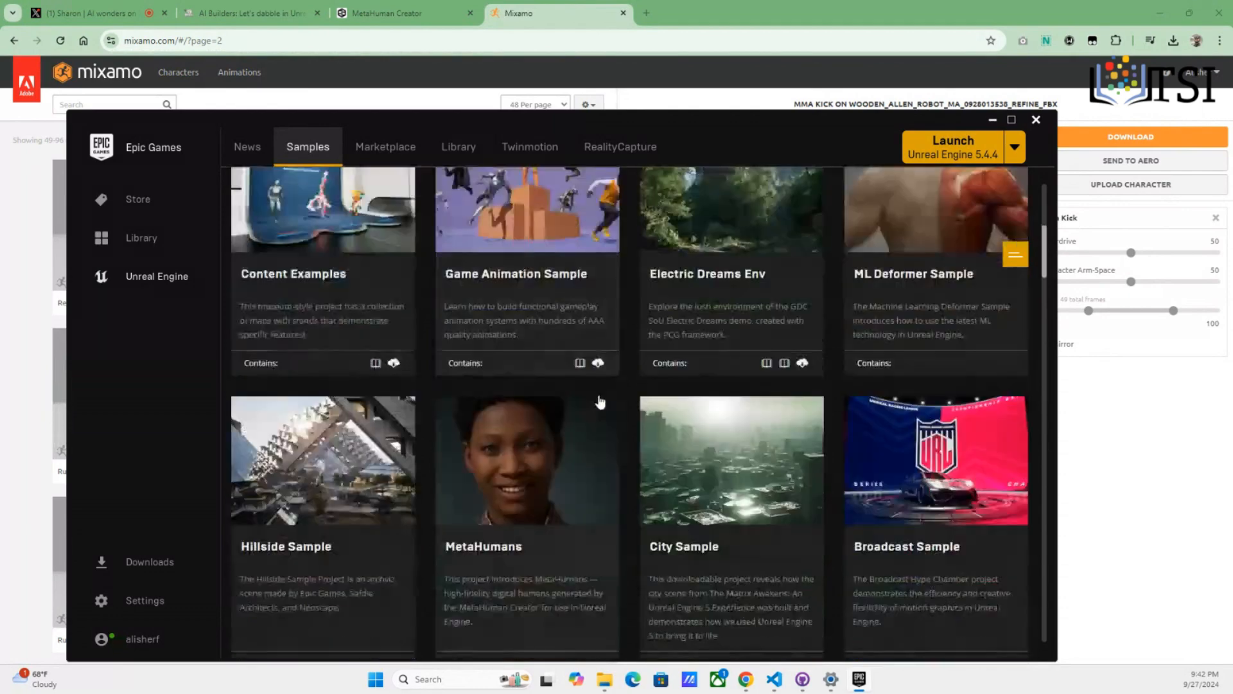
scroll(837, 472, "down", 3)
scroll(838, 472, "up", 3)
scroll(837, 471, "up", 6)
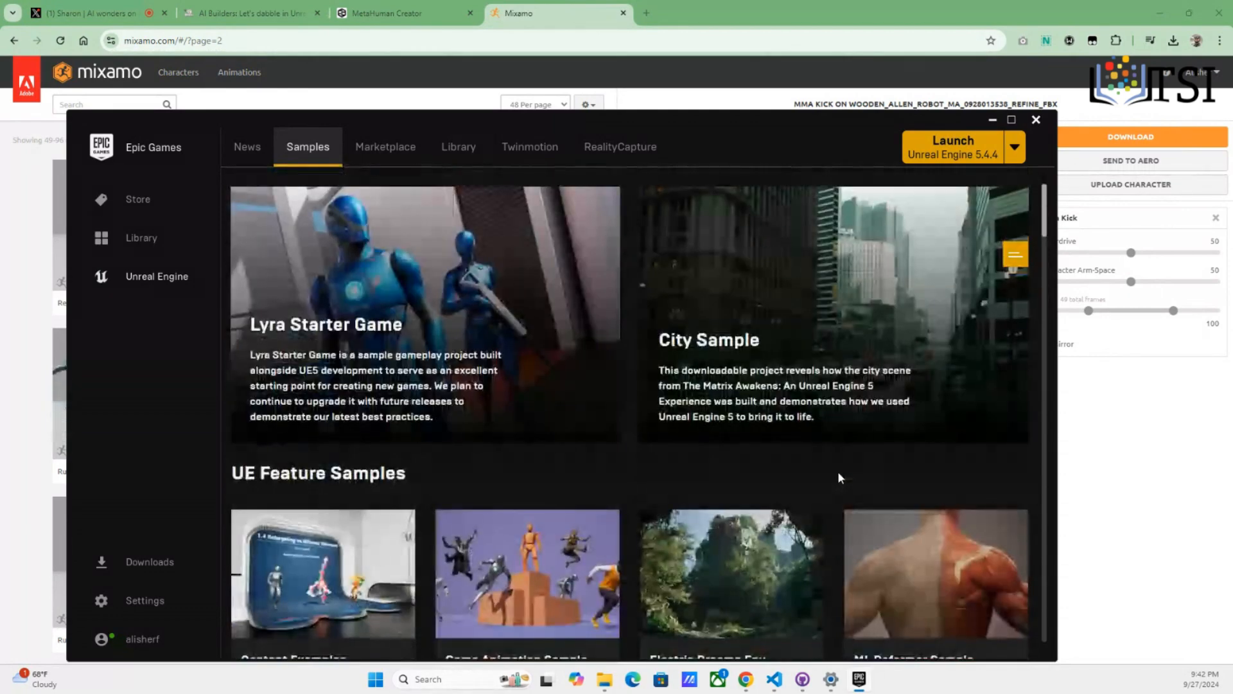
scroll(837, 472, "down", 2)
scroll(839, 477, "up", 3)
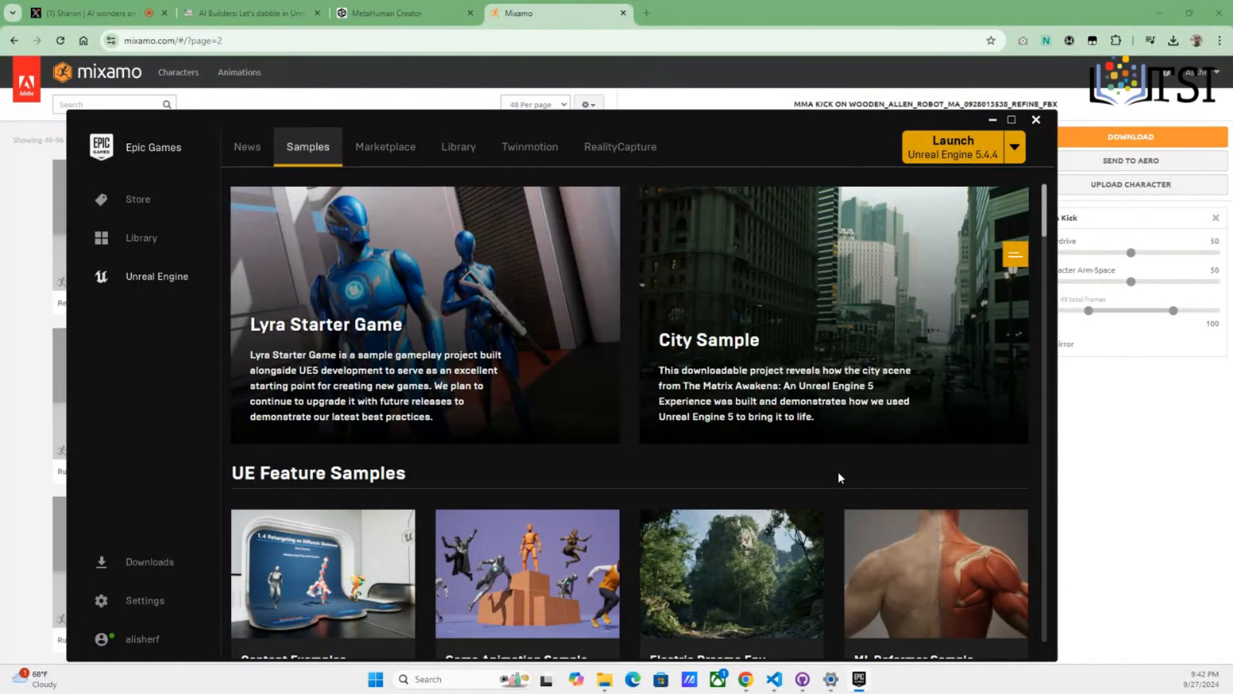
scroll(838, 472, "down", 1)
scroll(839, 472, "up", 1)
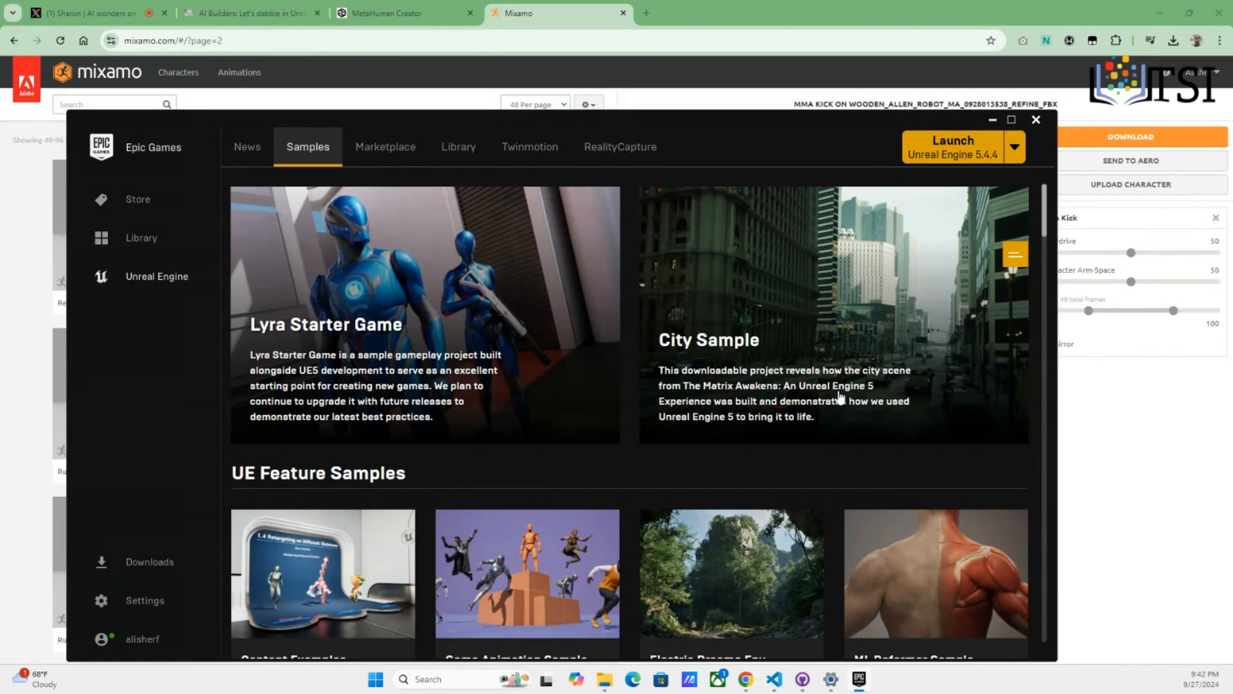
Browse the full sample list from the UE Feature Samples to the UE Game Samples, then go back to the featured projects
scroll(773, 405, "down", 3)
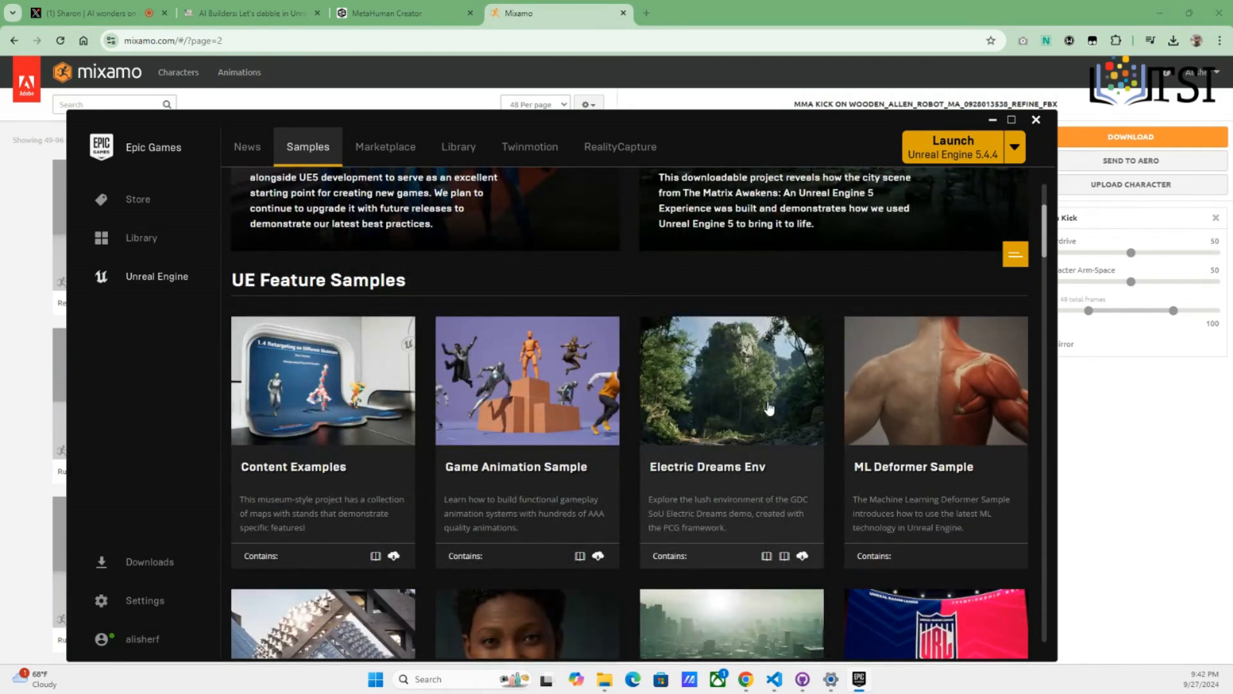
scroll(769, 407, "down", 4)
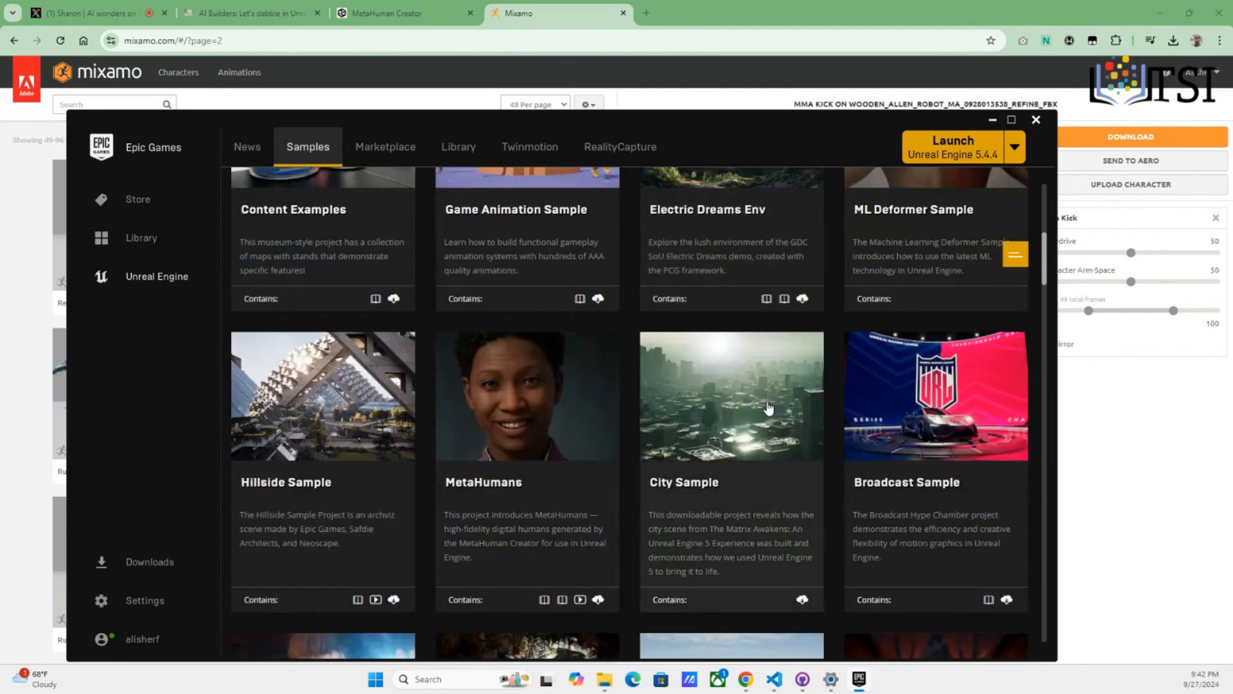
scroll(769, 407, "down", 3)
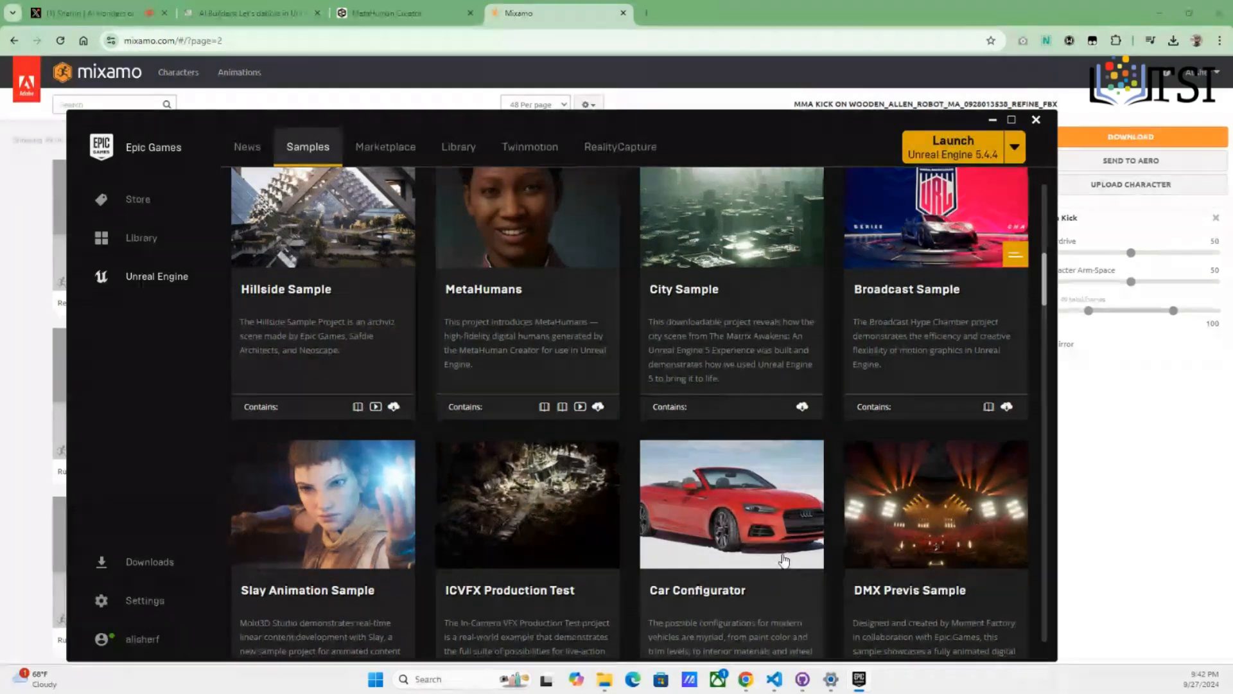
scroll(765, 546, "down", 8)
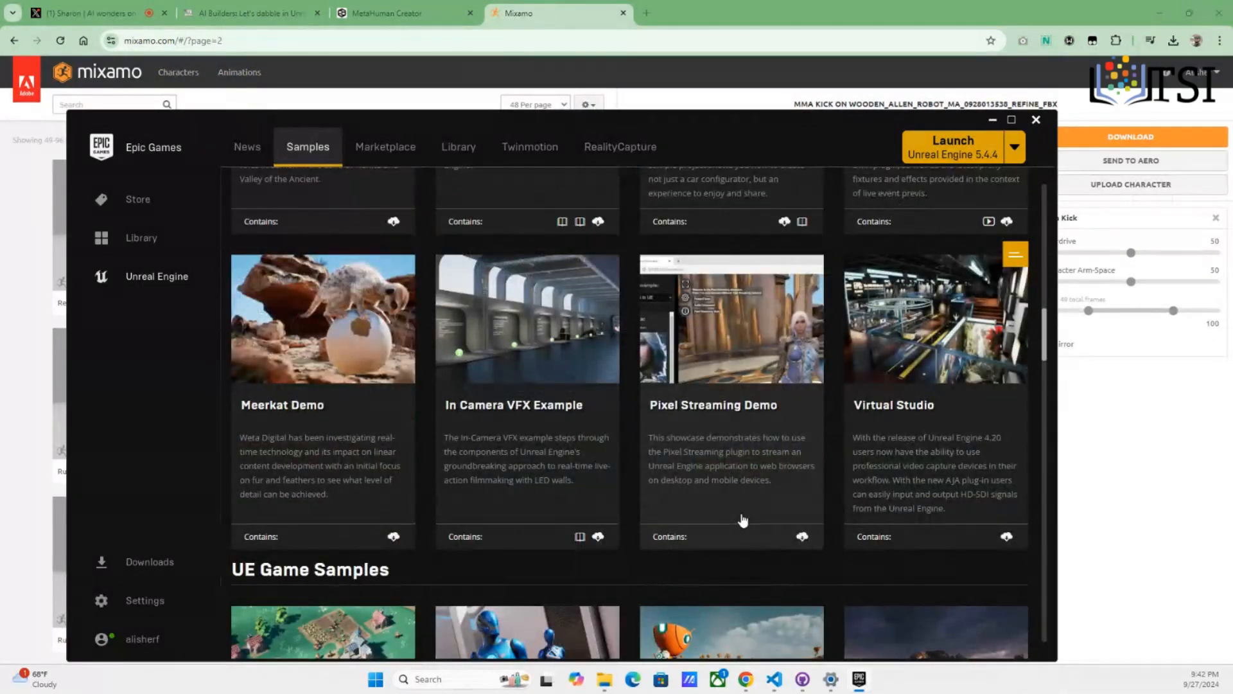
scroll(738, 517, "down", 6)
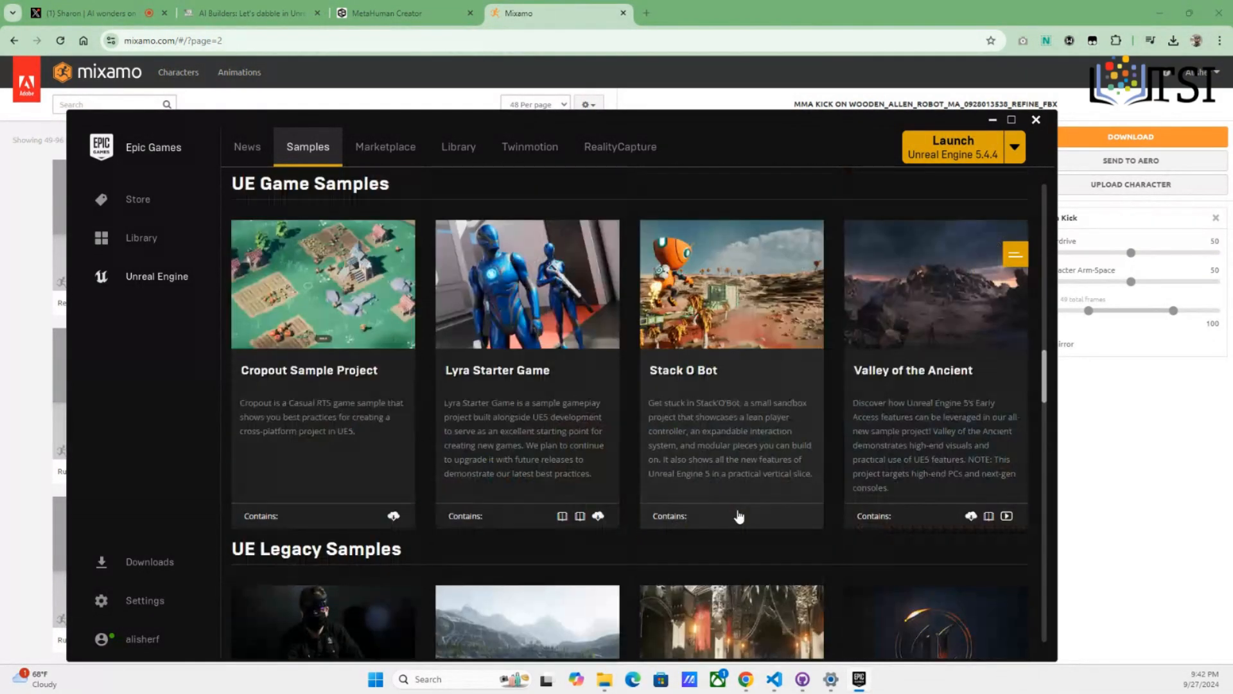
scroll(738, 515, "up", 20)
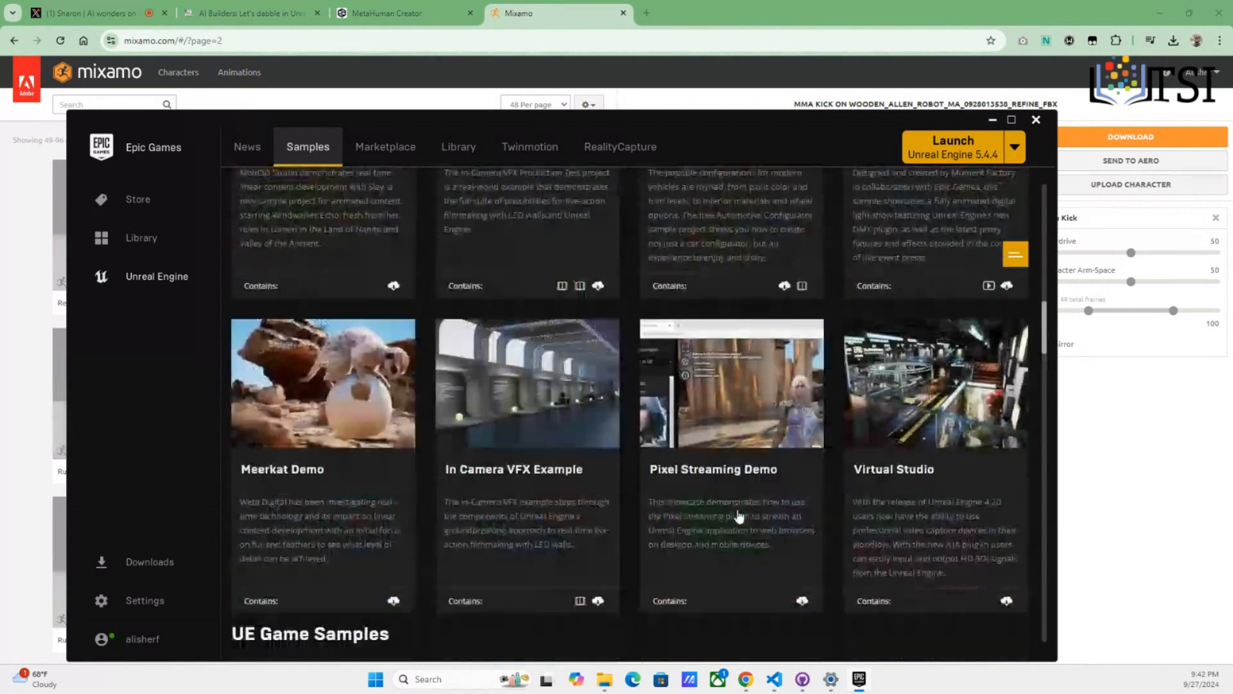
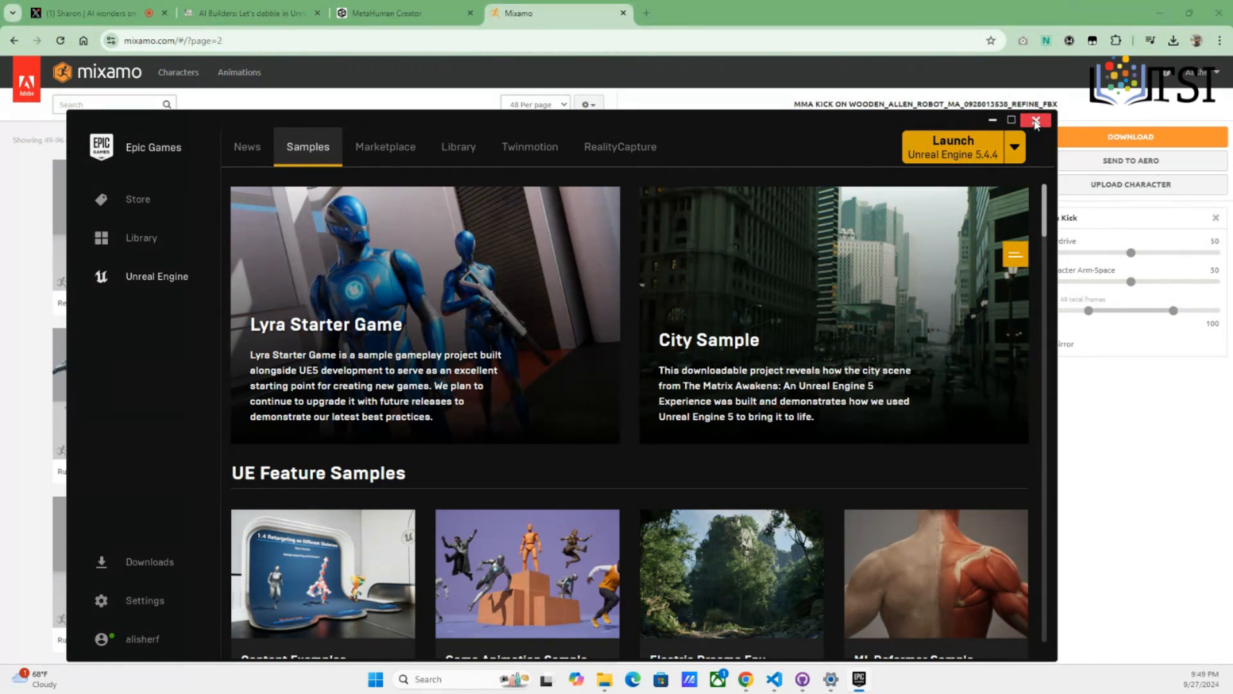
Close the Epic Games Launcher to return to Mixamo, and look over its animation list and the robot's Mma Kick preview
left_click(1035, 120)
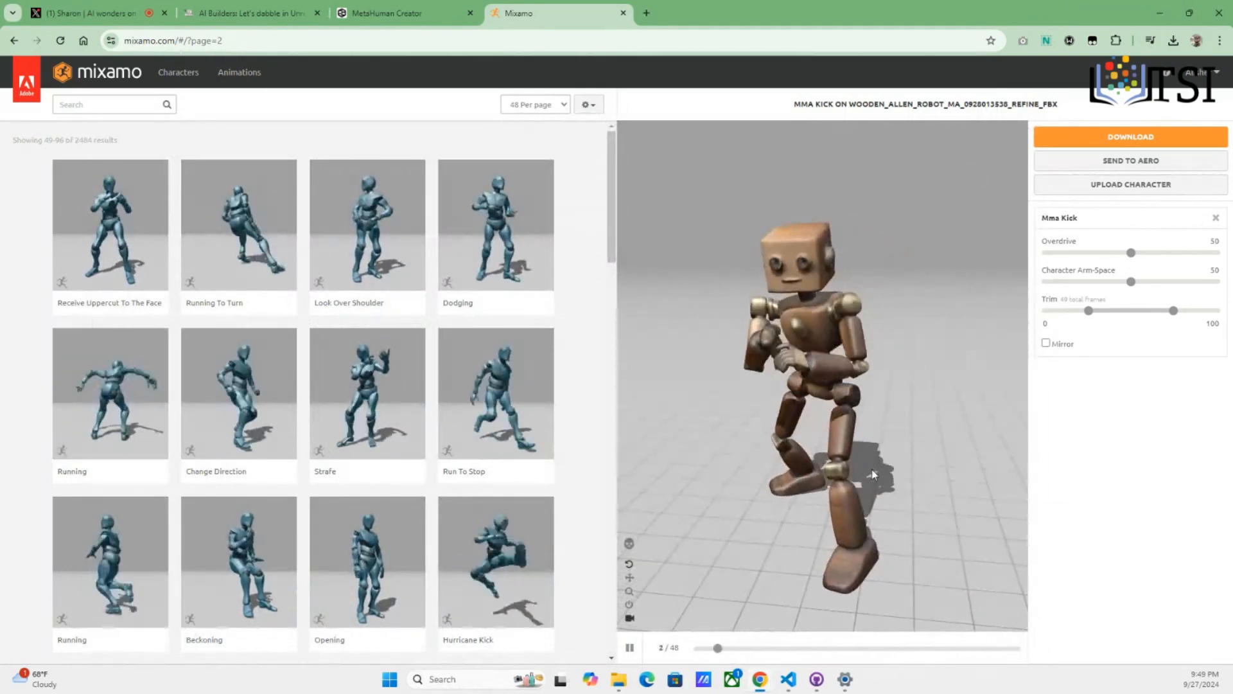
left_click_drag(821, 456, 865, 457)
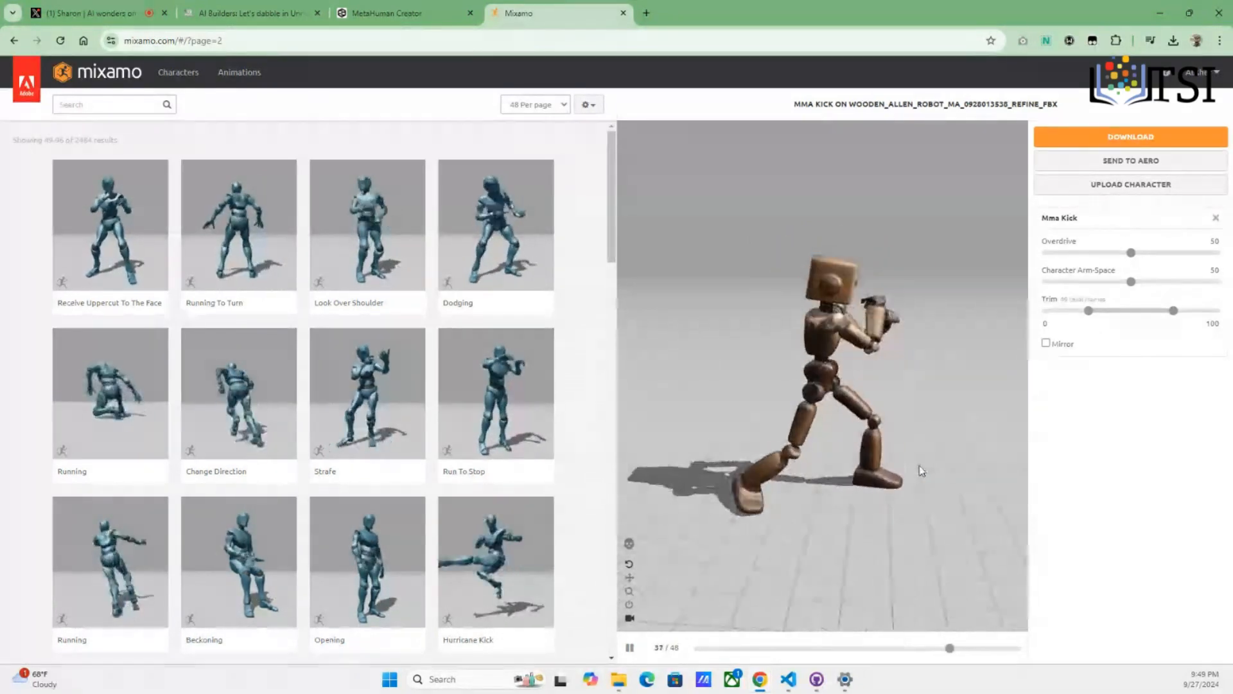
scroll(276, 438, "down", 10)
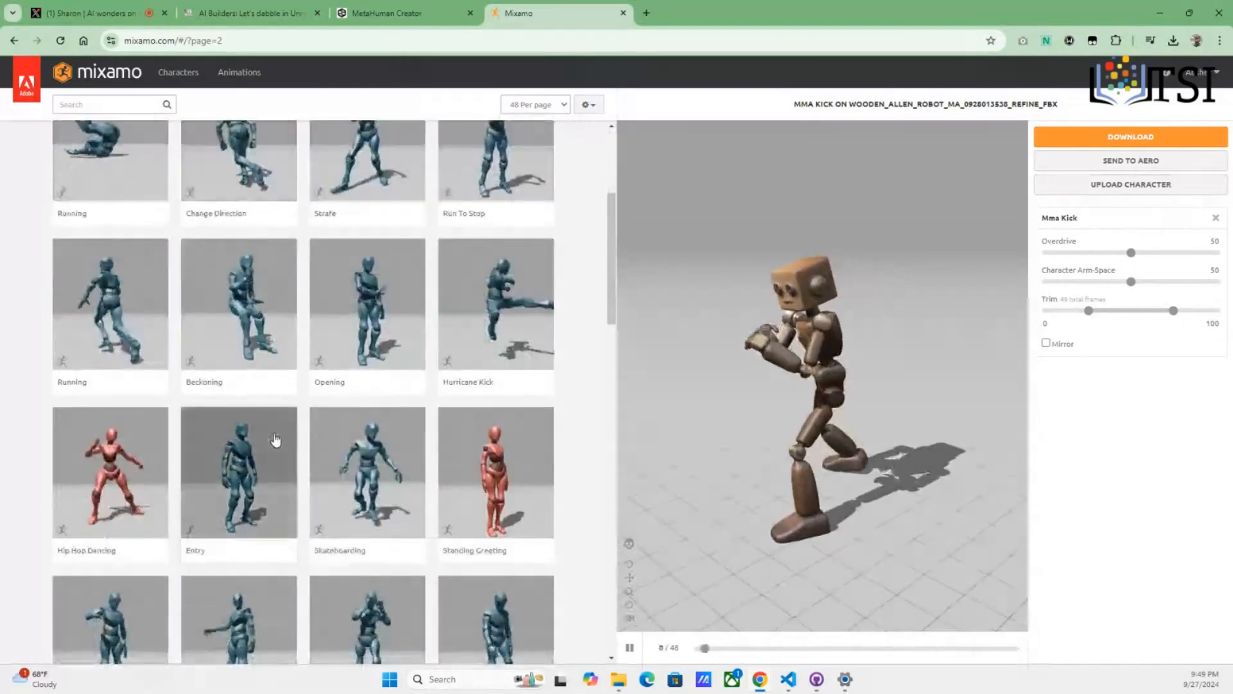
scroll(283, 434, "down", 10)
scroll(286, 434, "up", 5)
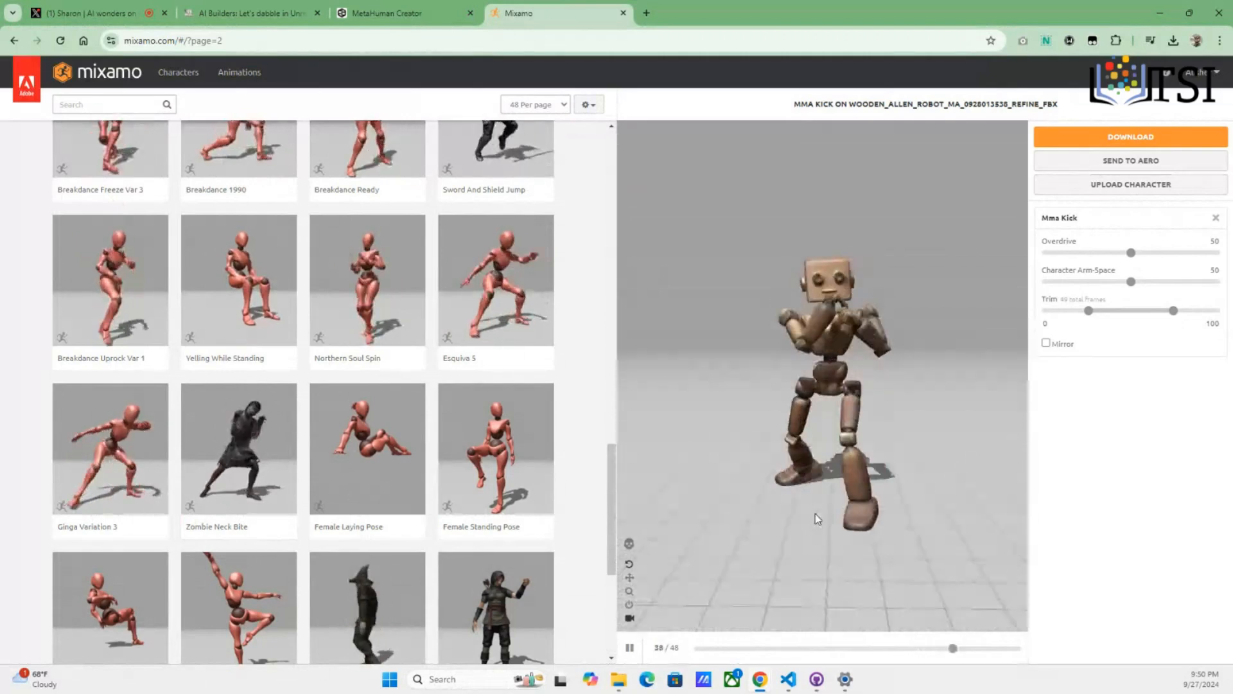
left_click_drag(825, 514, 857, 522)
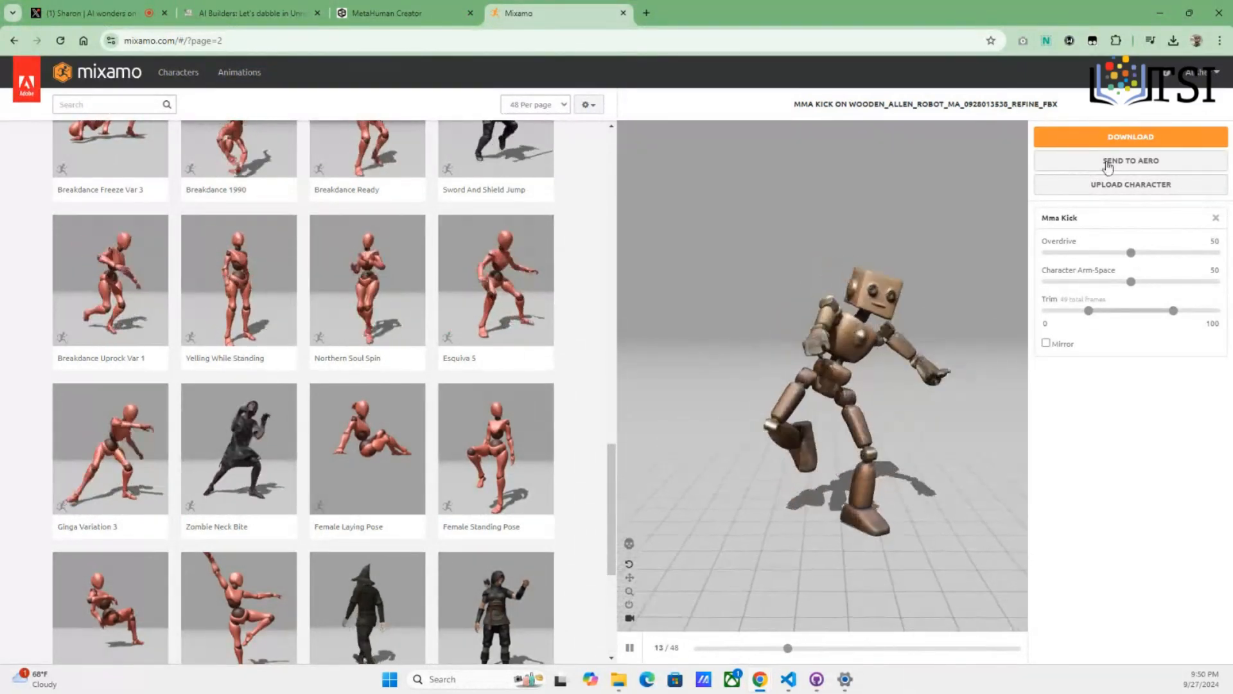
Upload the 3D object file model_0192353f-04f6-799f-b2b4-3f2f2f7fb96a from Downloads as a new character, viewing the files in a detailed list
left_click(1126, 186)
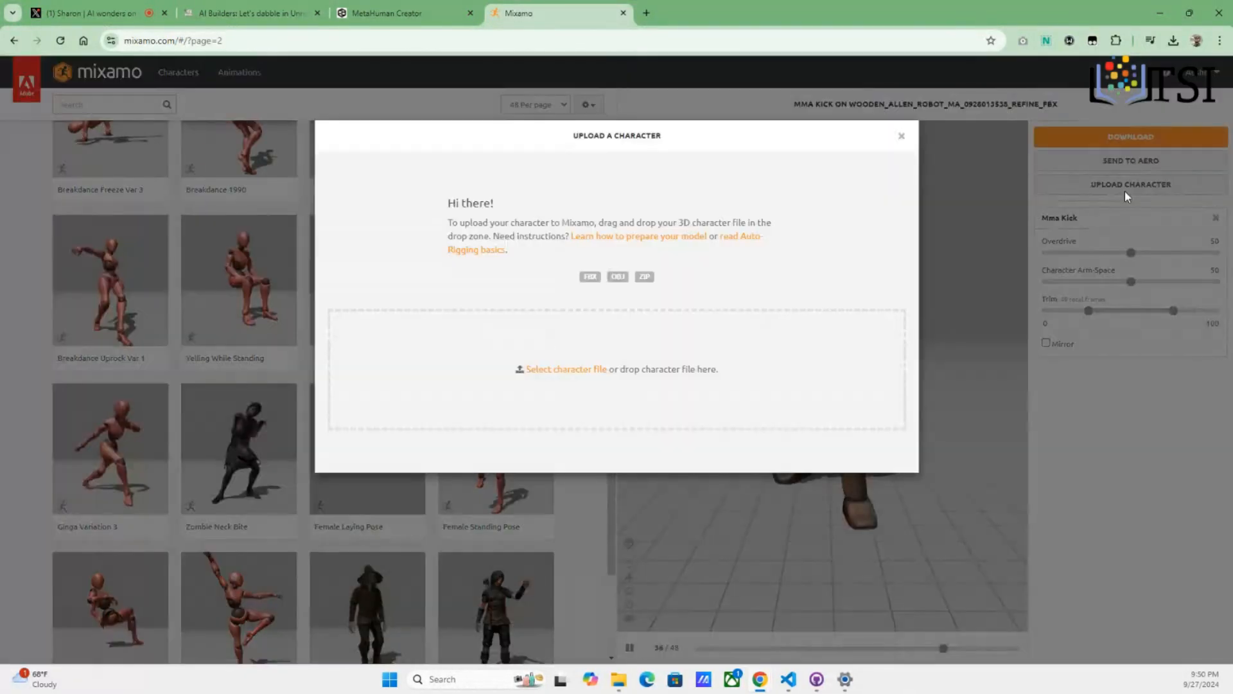
left_click(547, 371)
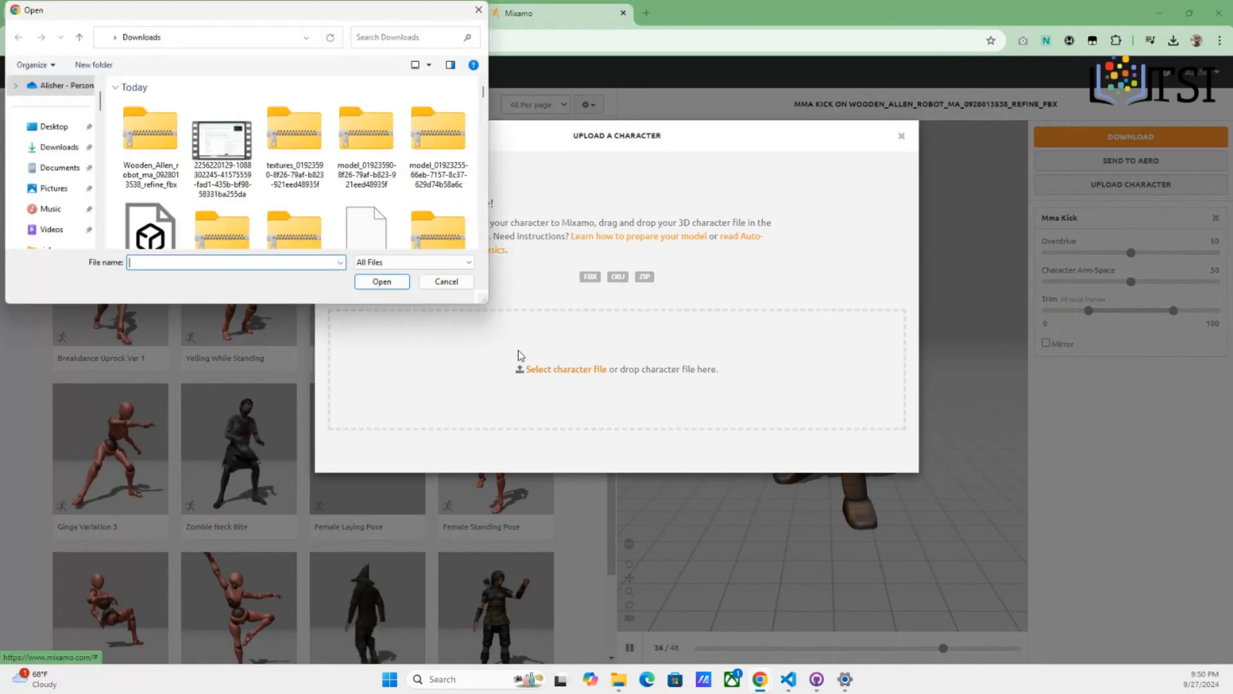
left_click(425, 65)
left_click_drag(424, 65, 433, 153)
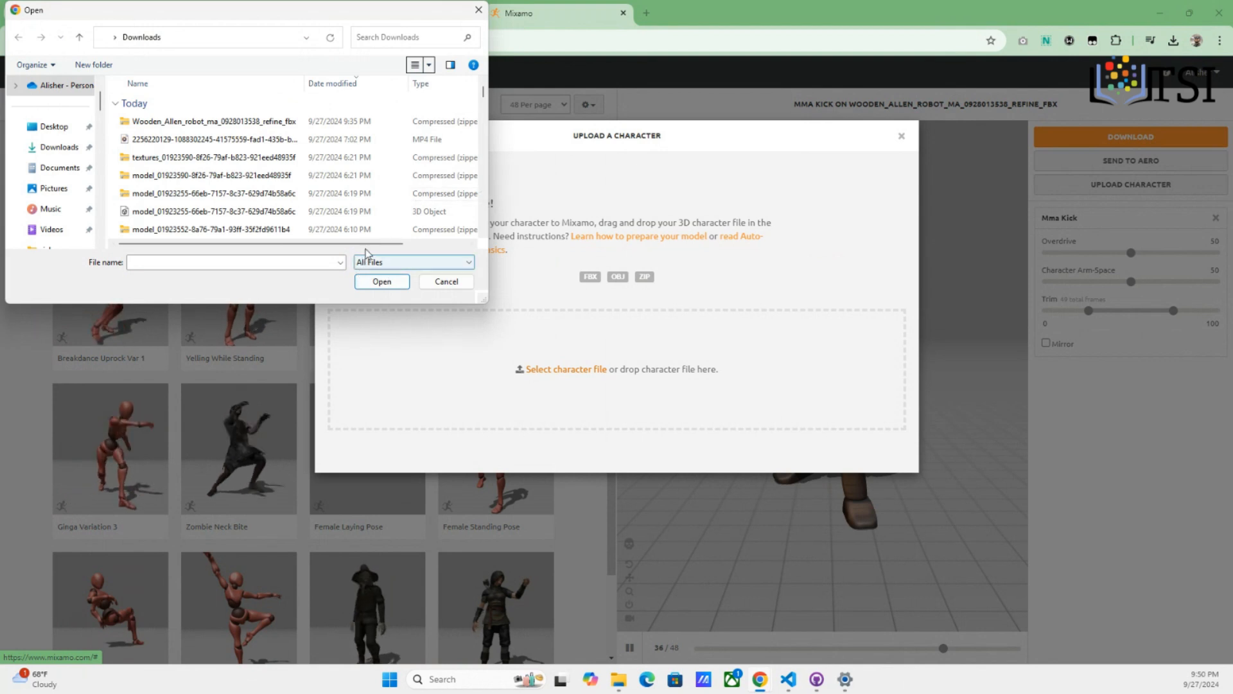
mouse_move(370, 245)
left_mouse_down()
mouse_move(437, 245)
mouse_move(364, 246)
left_mouse_up()
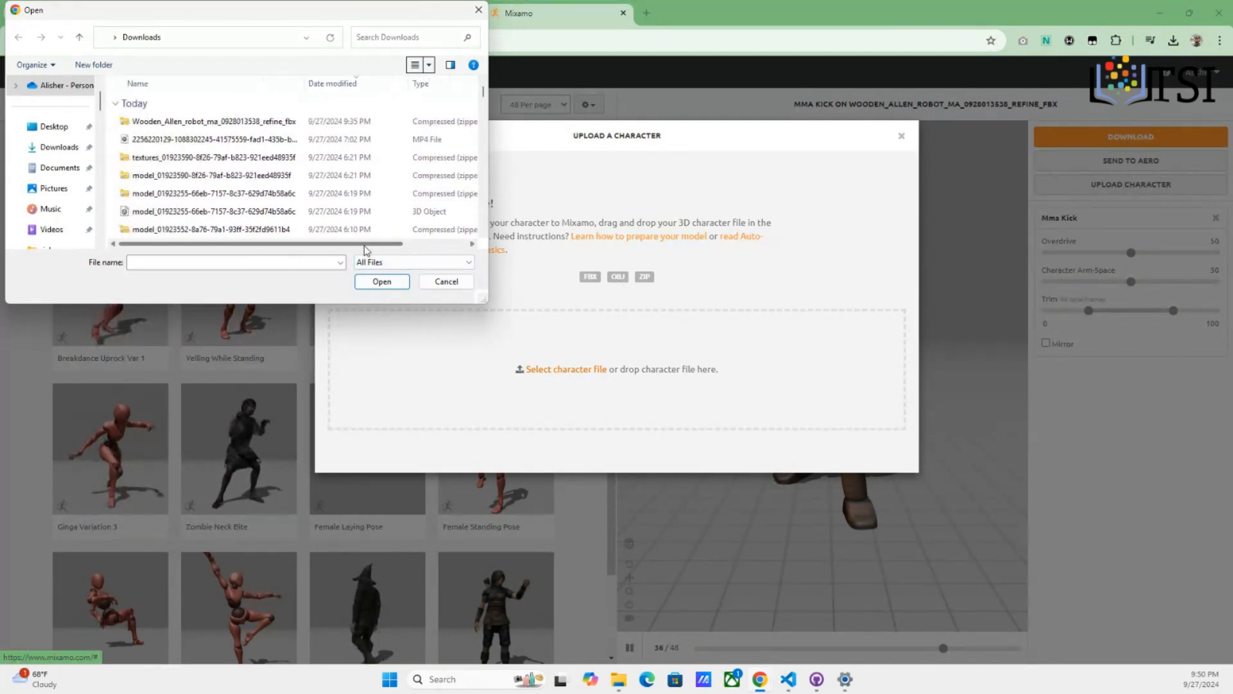
scroll(276, 199, "down", 2)
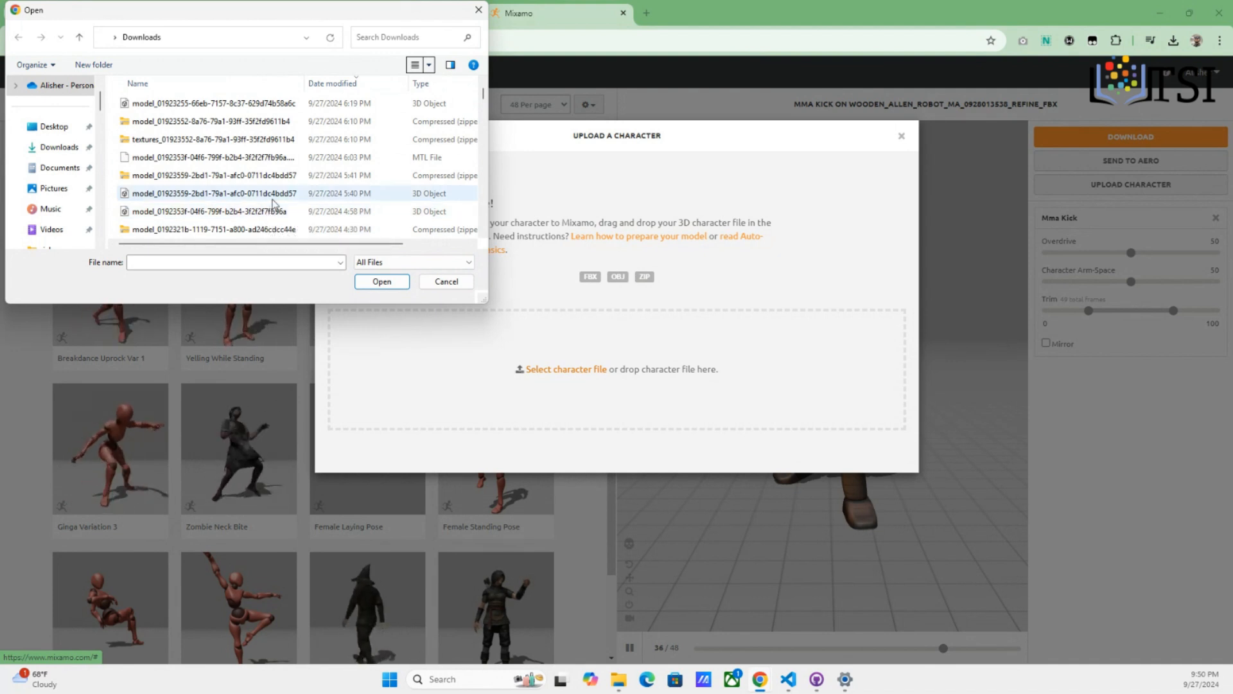
double_click(273, 211)
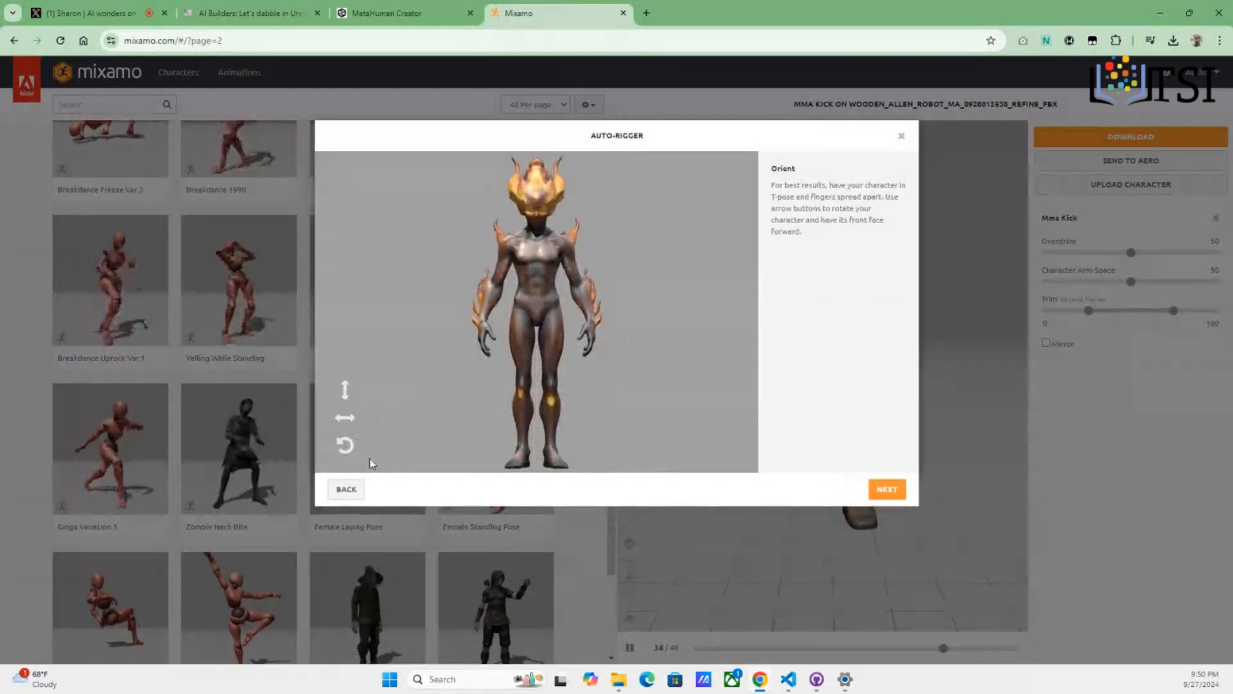
Accept the fiery-headed character's orientation and place its chin, wrist, elbow, knee and groin markers
left_click(887, 490)
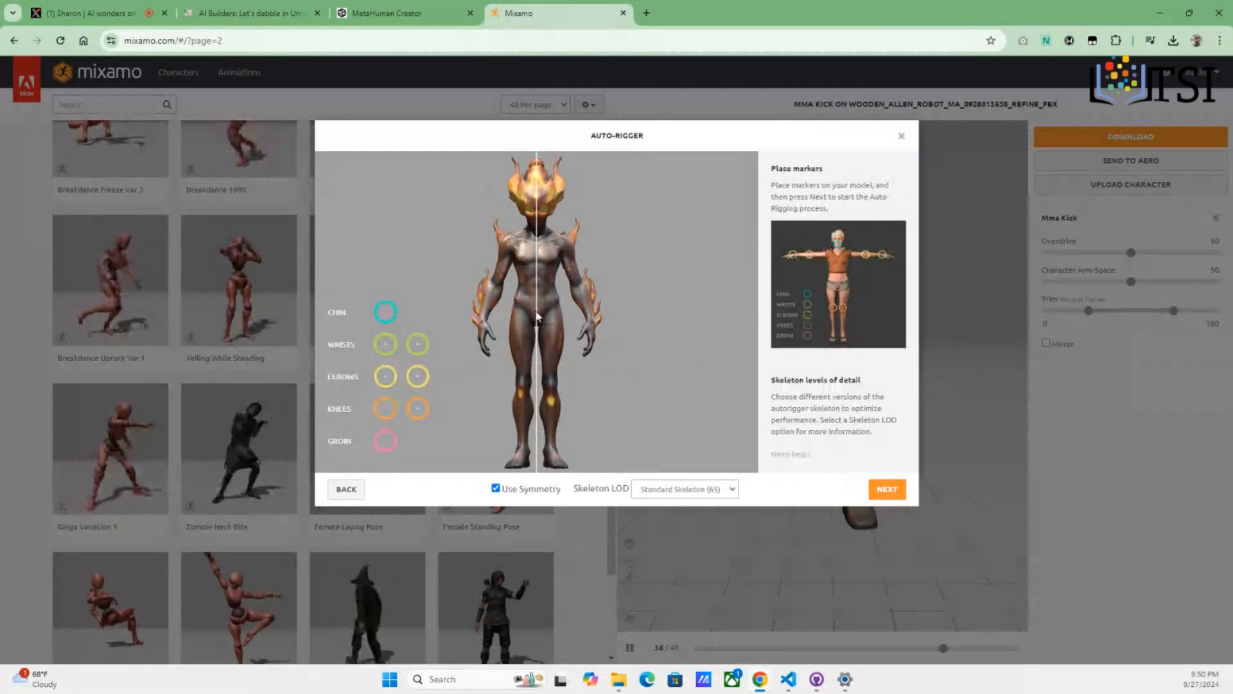
mouse_move(381, 319)
left_mouse_down()
mouse_move(503, 233)
mouse_move(538, 224)
left_mouse_up()
mouse_move(385, 348)
left_mouse_down()
mouse_move(483, 315)
mouse_move(481, 326)
left_mouse_up()
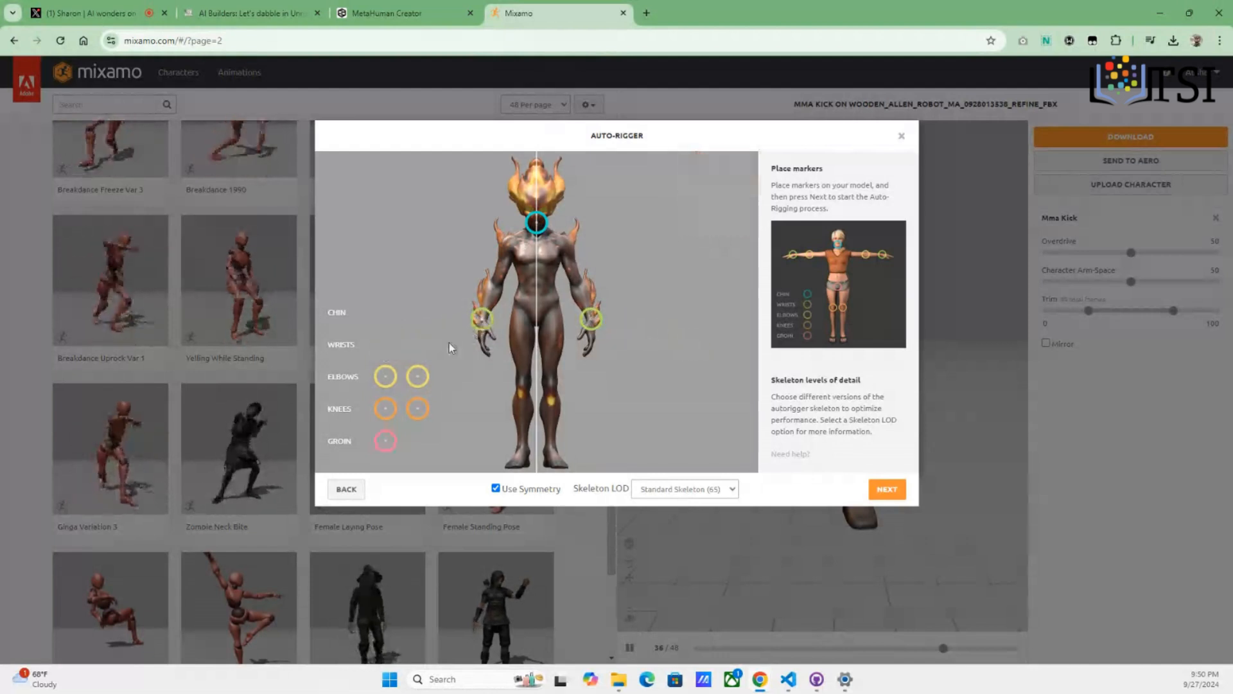
mouse_move(389, 380)
left_mouse_down()
mouse_move(466, 278)
mouse_move(499, 283)
left_mouse_up()
left_click_drag(386, 409, 523, 390)
left_click_drag(385, 441, 540, 323)
Auto-rig the fiery-headed character and accept it as the replacement for the wooden robot
left_click(888, 490)
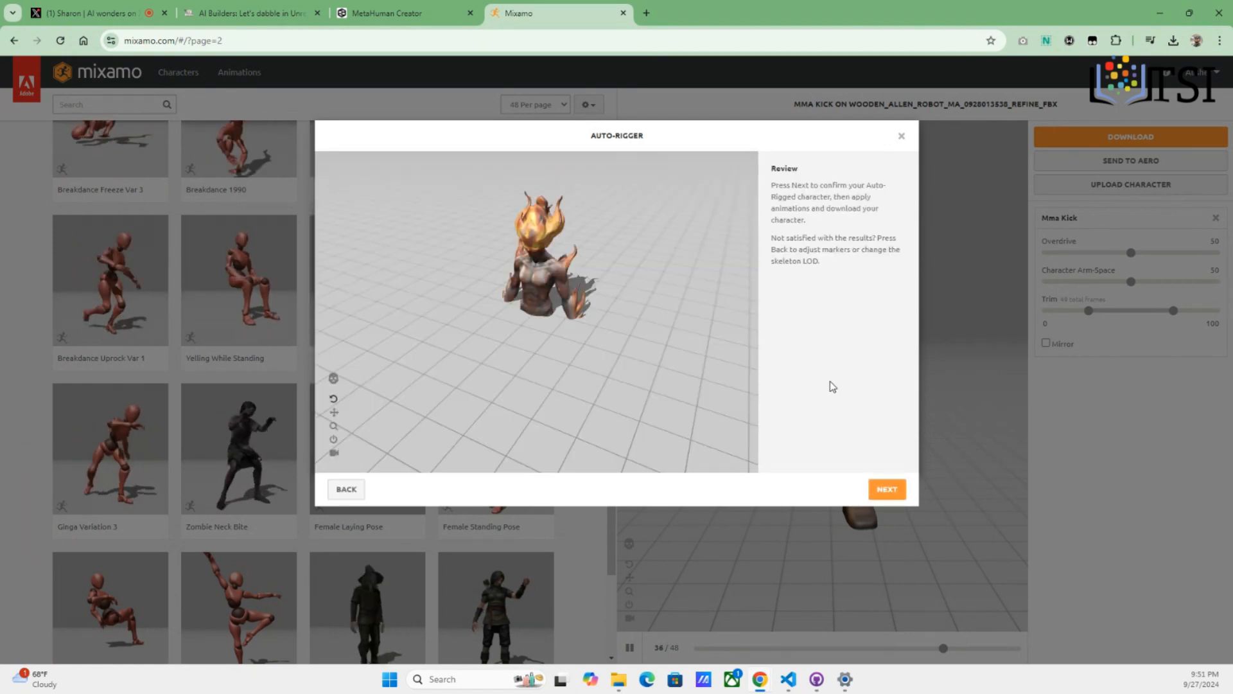
left_click(884, 493)
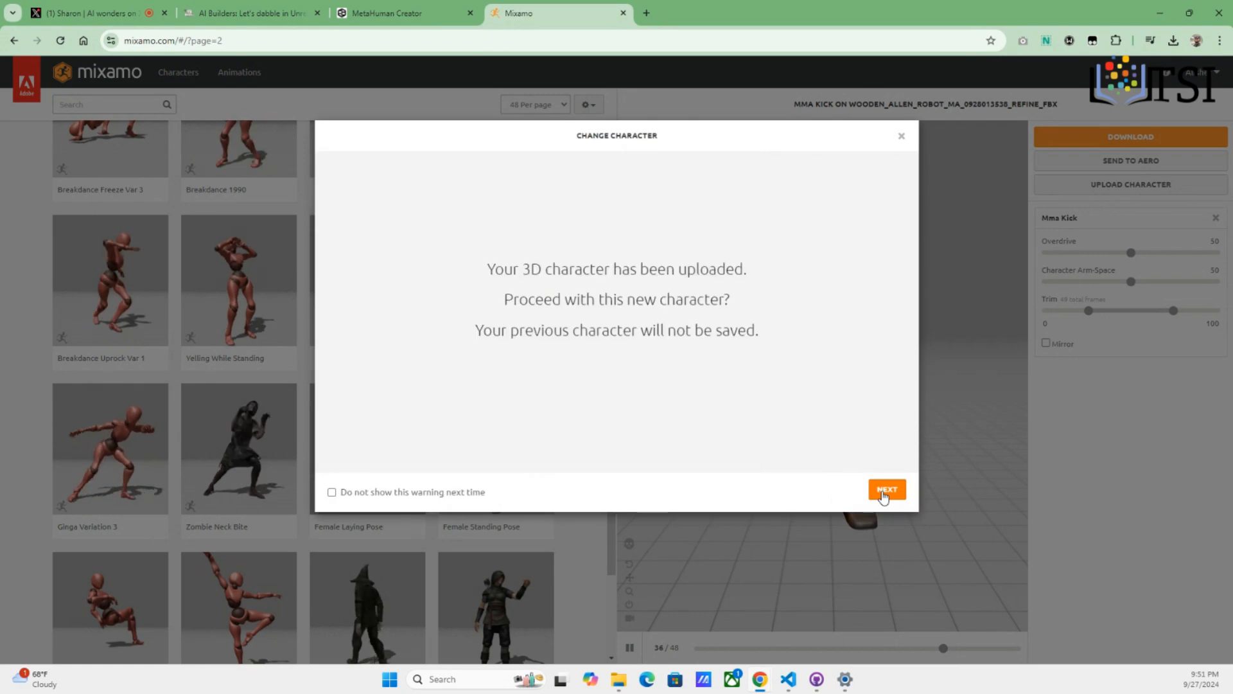
left_click(885, 490)
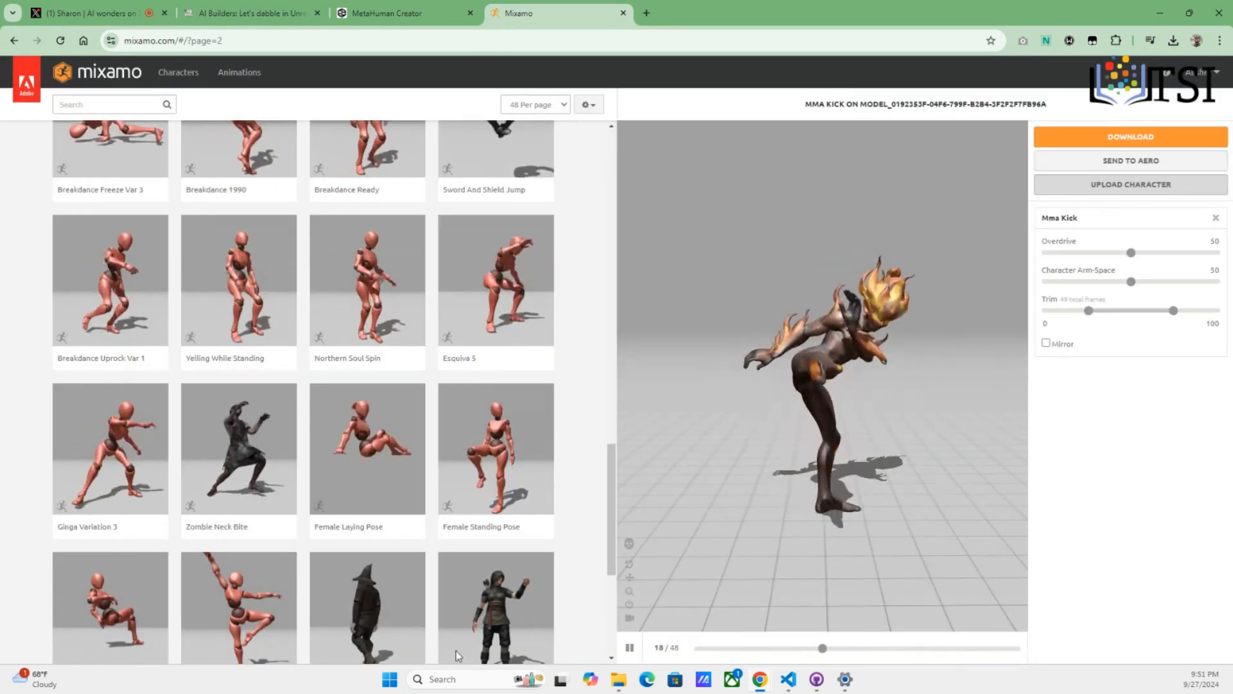
Go to page 3 of the animations and try Breakdance 1990 and Breakdance Freeze Var 3 on the character
scroll(165, 471, "down", 1)
scroll(166, 472, "down", 3)
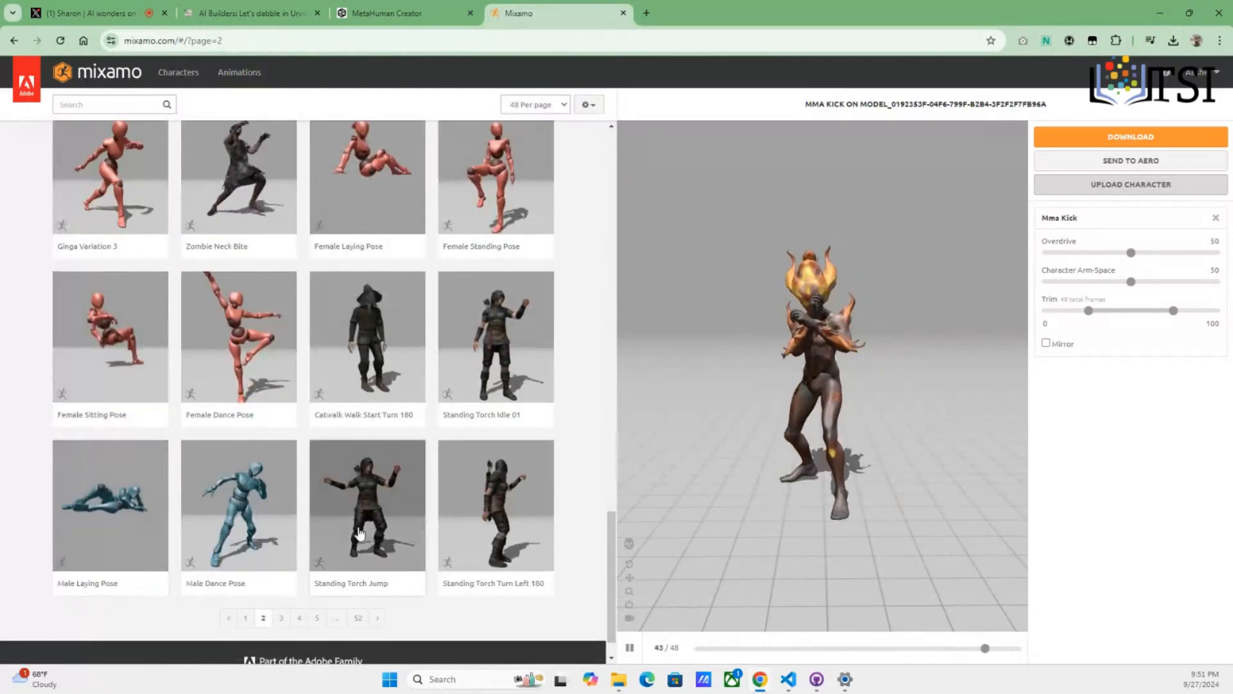
left_click(282, 618)
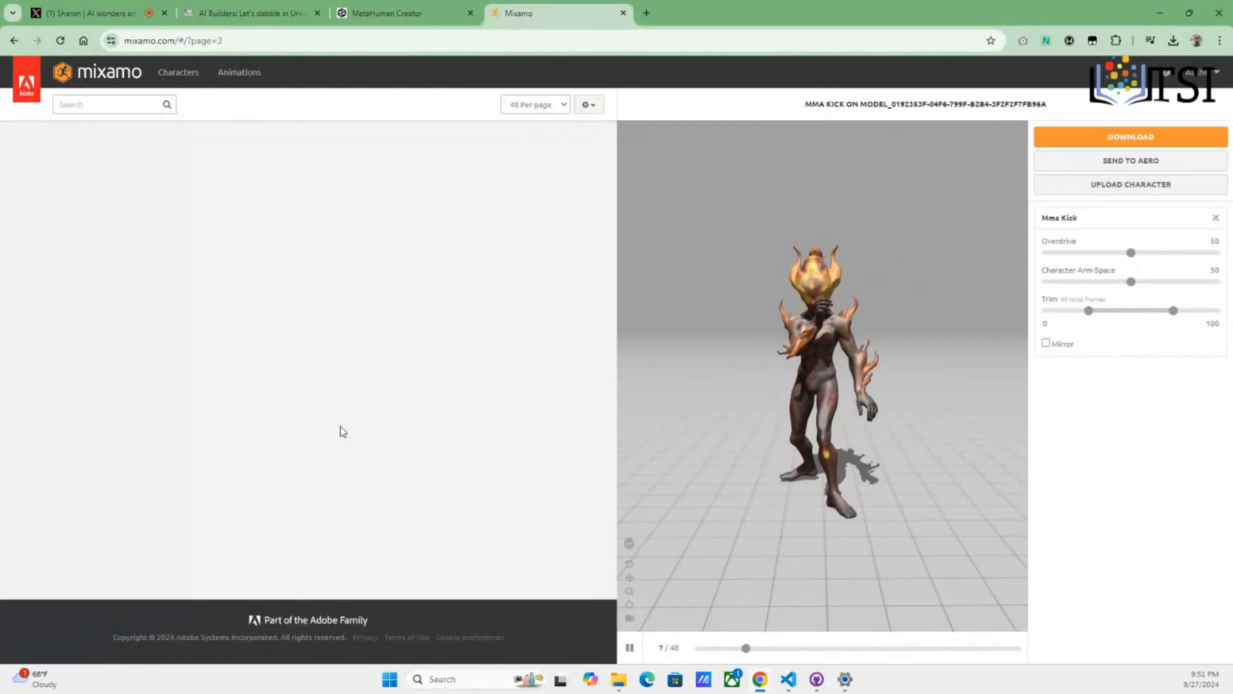
left_click(478, 225)
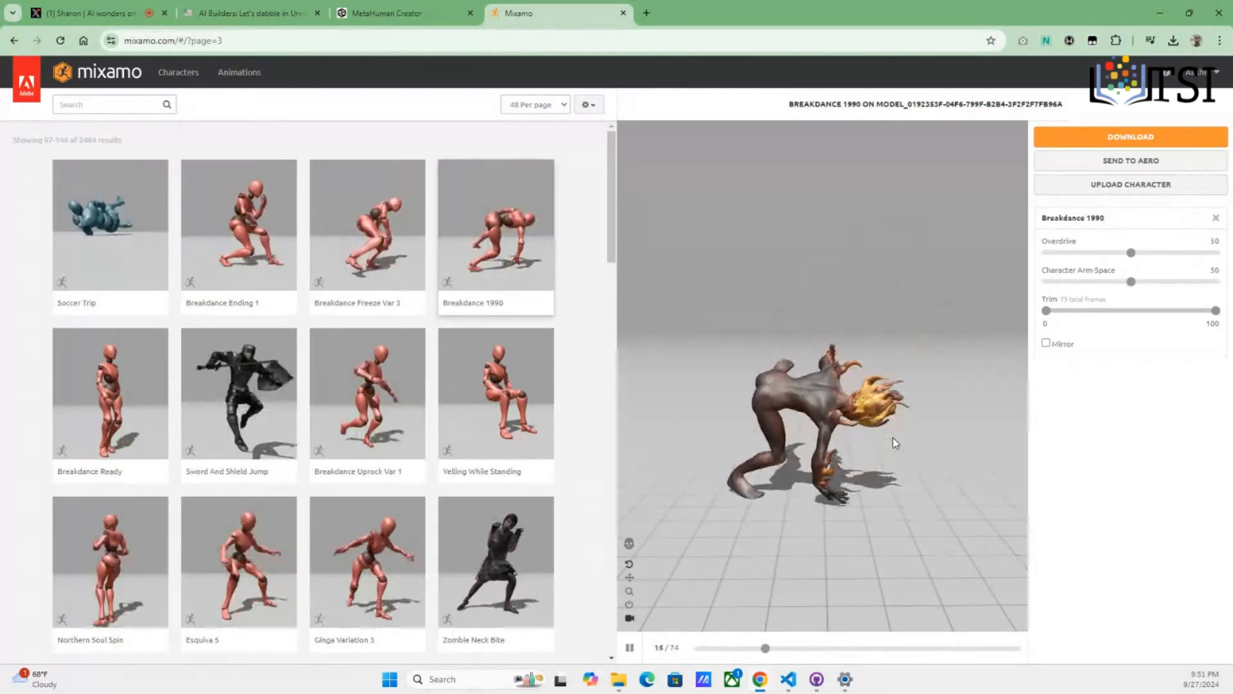
left_click(393, 223)
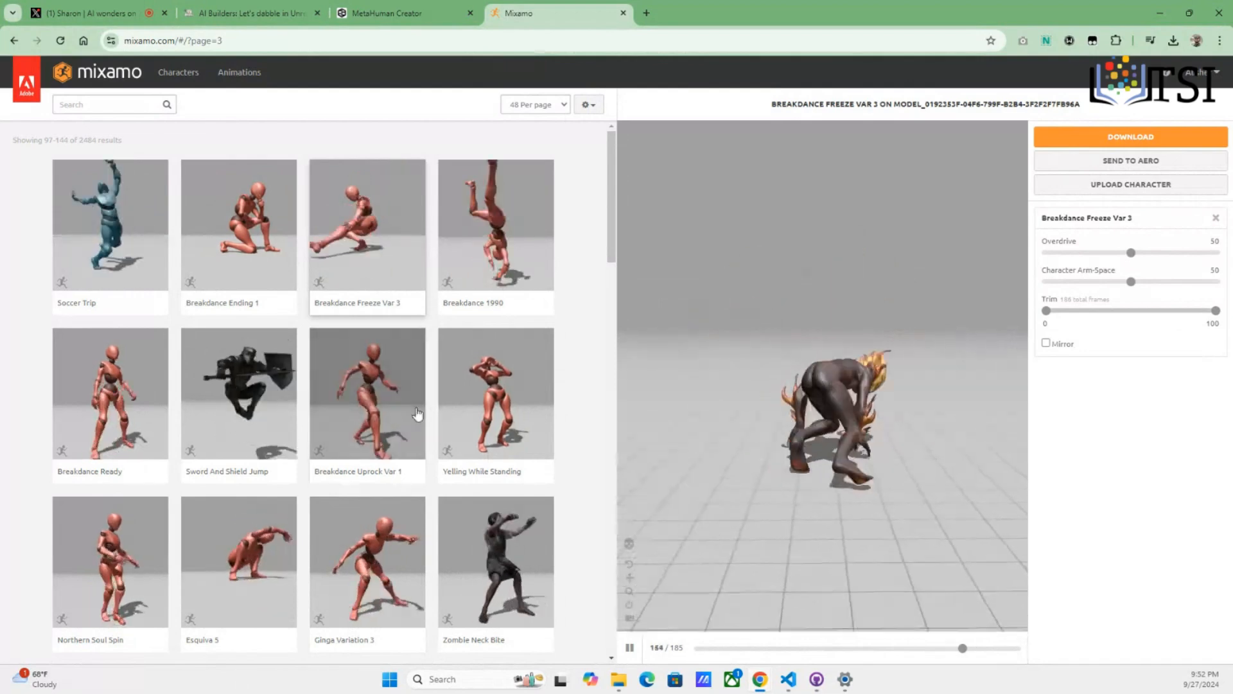
Browse the rest of the animations on page 3 and search the library for "dance"
scroll(433, 413, "down", 5)
scroll(361, 412, "down", 4)
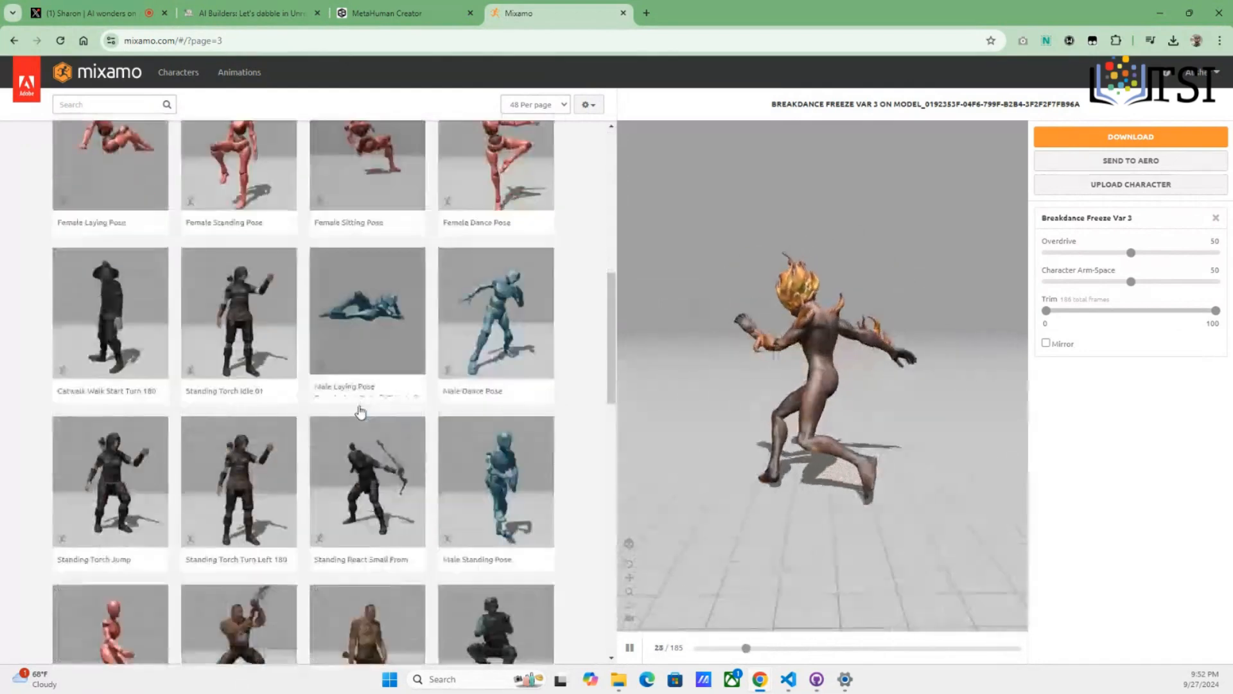
scroll(360, 411, "down", 5)
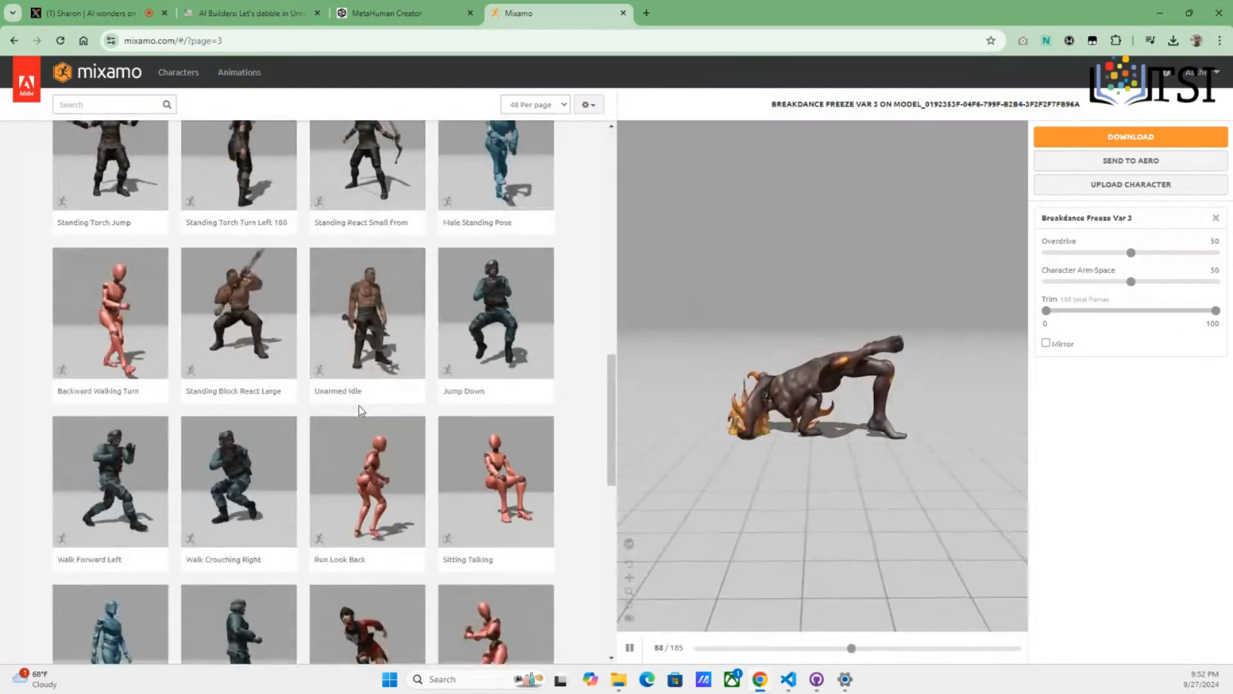
scroll(360, 411, "down", 4)
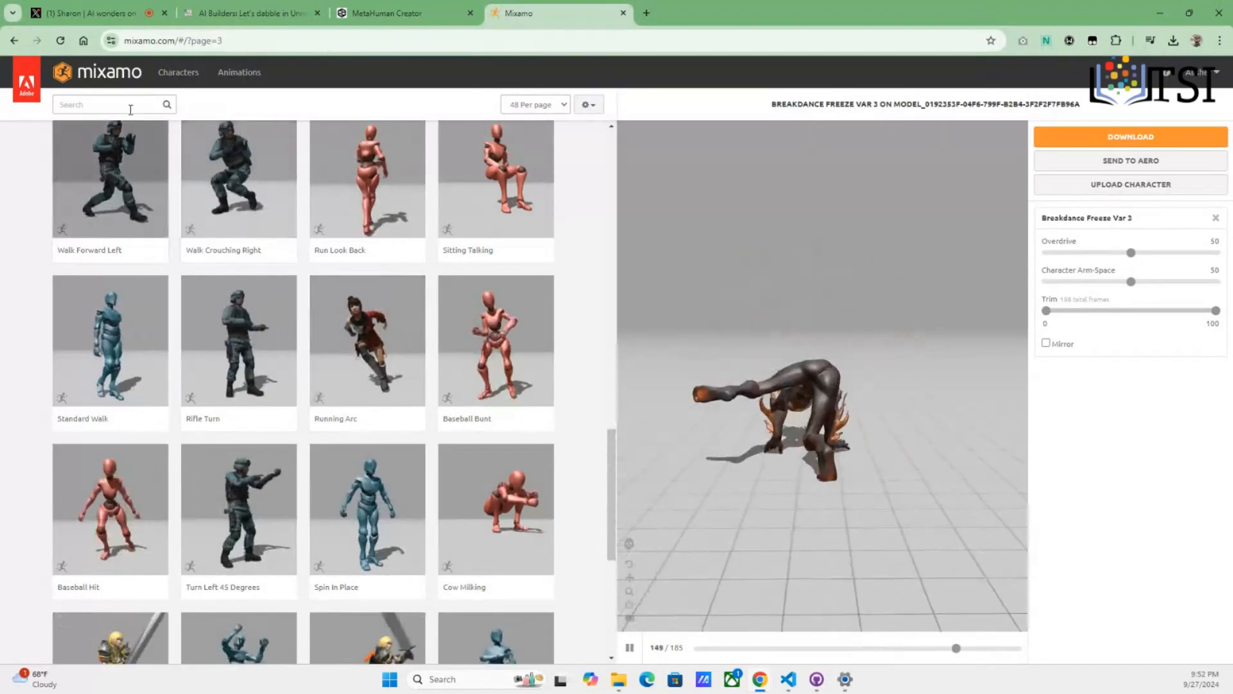
left_click(124, 104)
type("da")
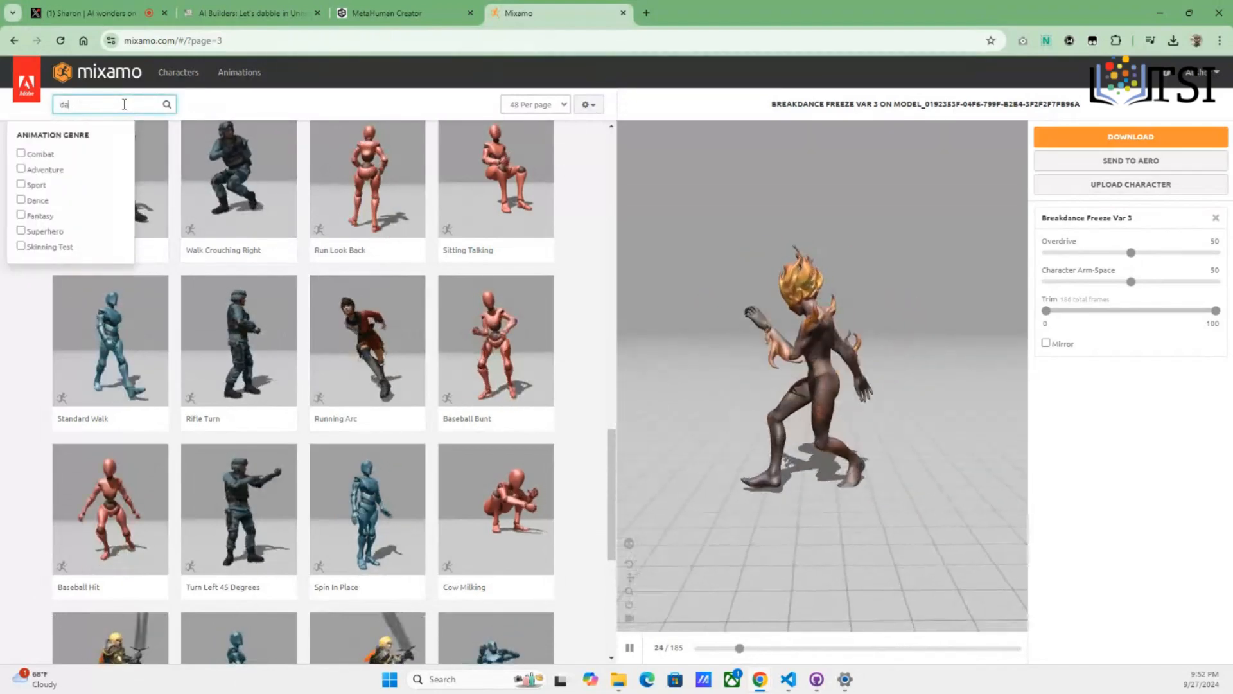
type("nce")
key("Return")
left_click(260, 132)
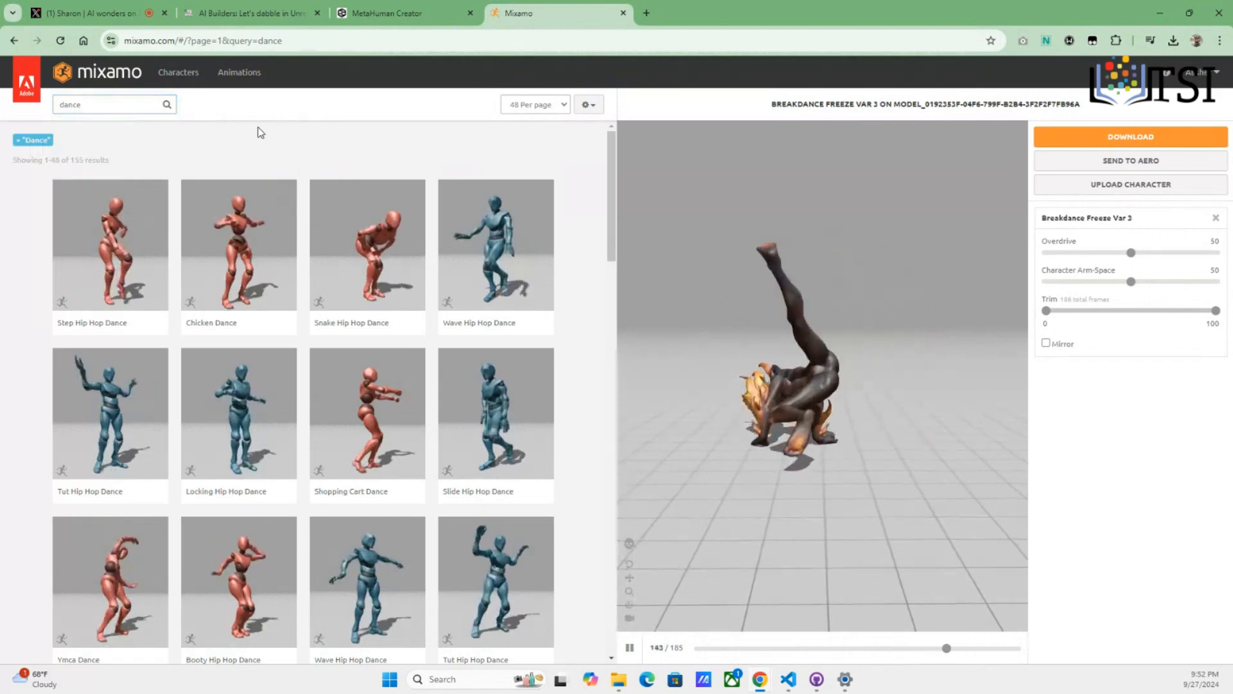
Try the Chicken Dance and Tut Hip Hop Dance on the character, ending with Robot Hip Hop Dance applied
left_click(255, 247)
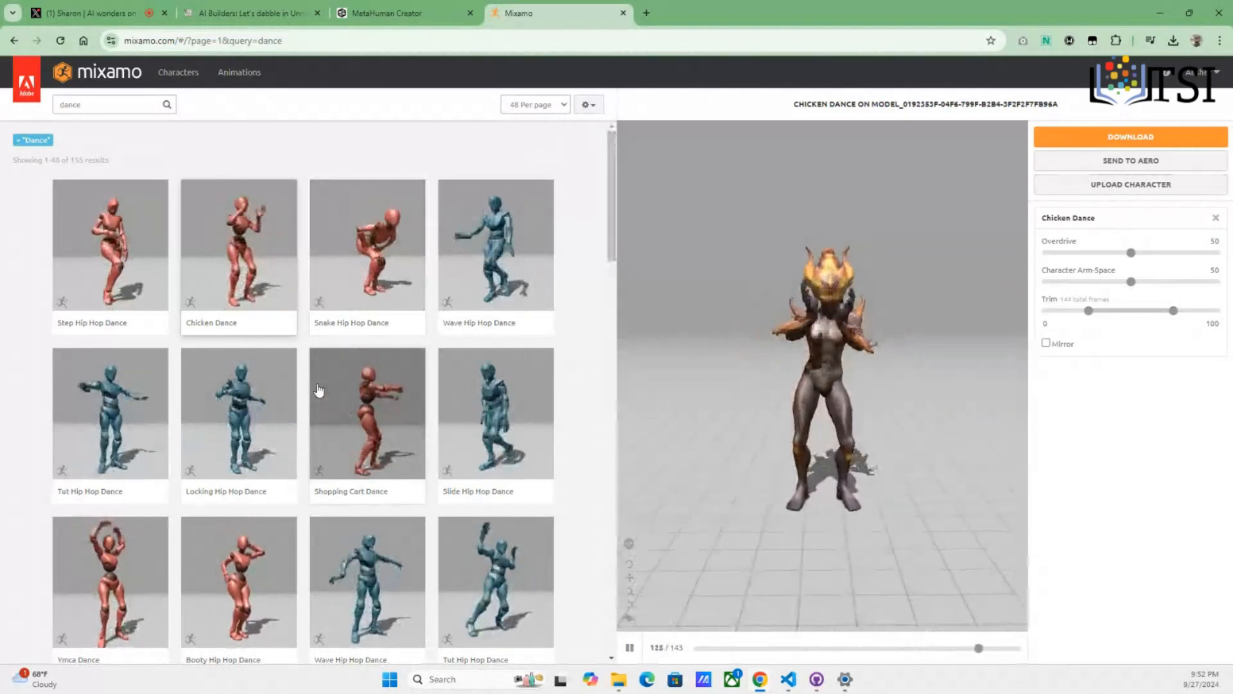
scroll(318, 389, "down", 3)
scroll(318, 390, "down", 2)
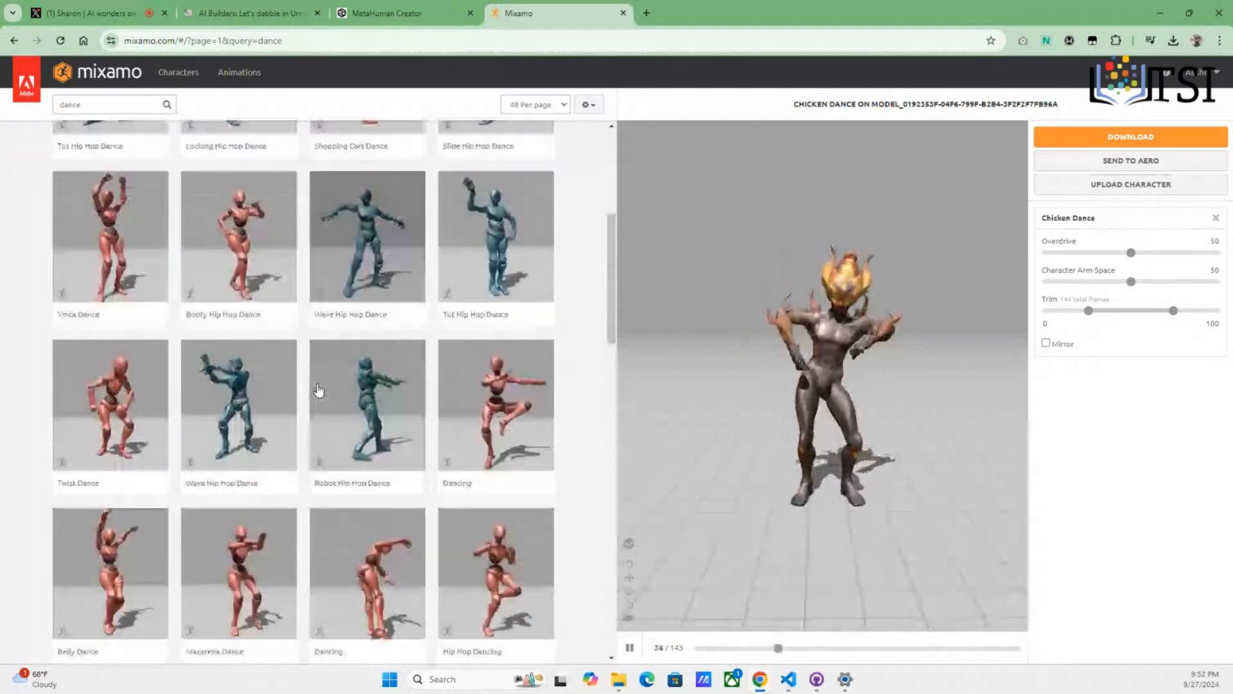
left_click(494, 207)
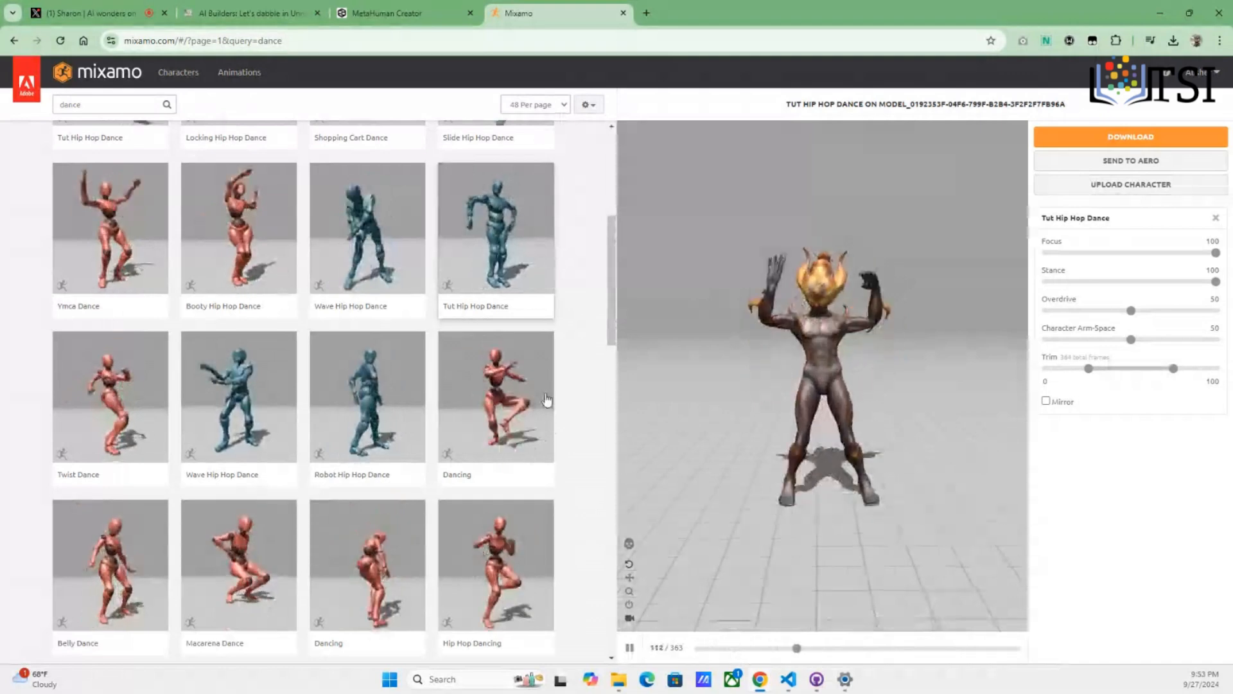
left_click(387, 403)
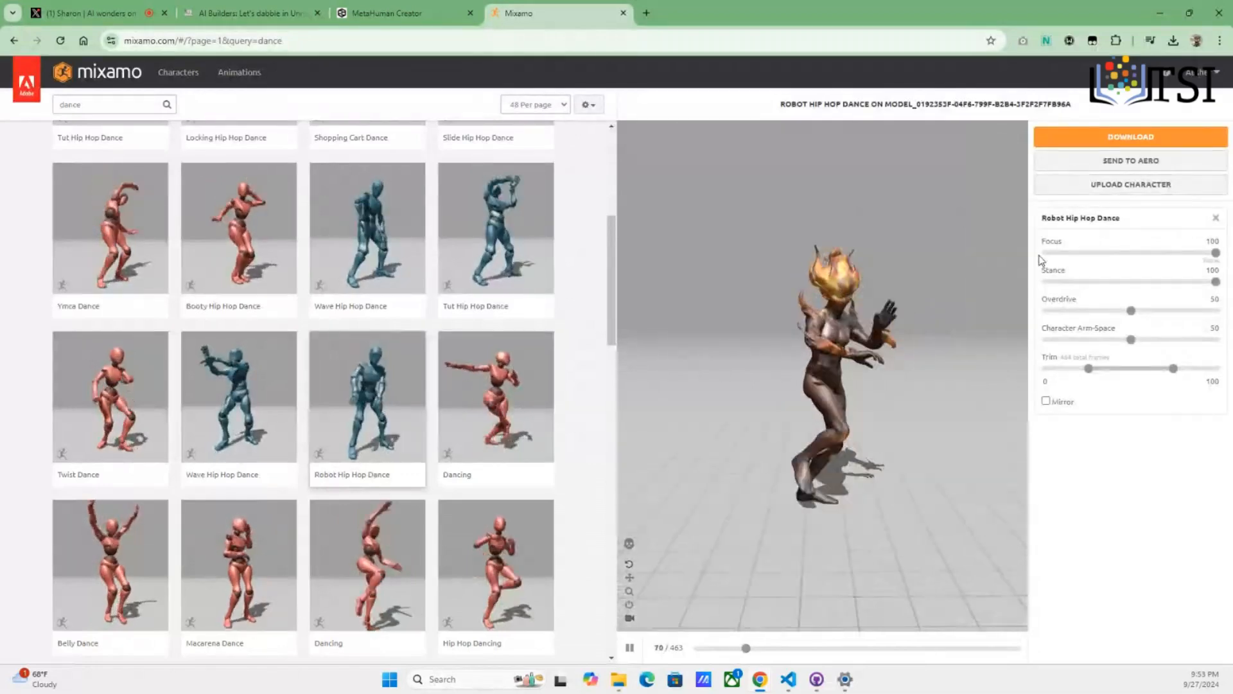
left_click(1131, 185)
left_click(574, 372)
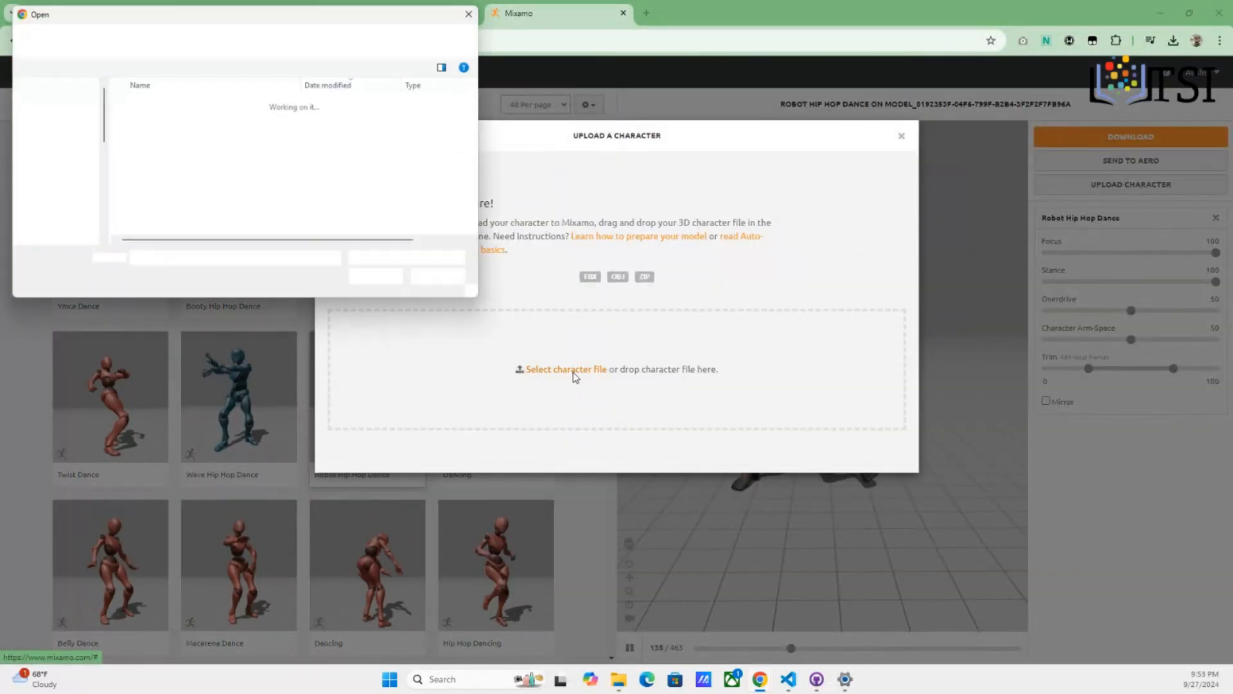
double_click(220, 122)
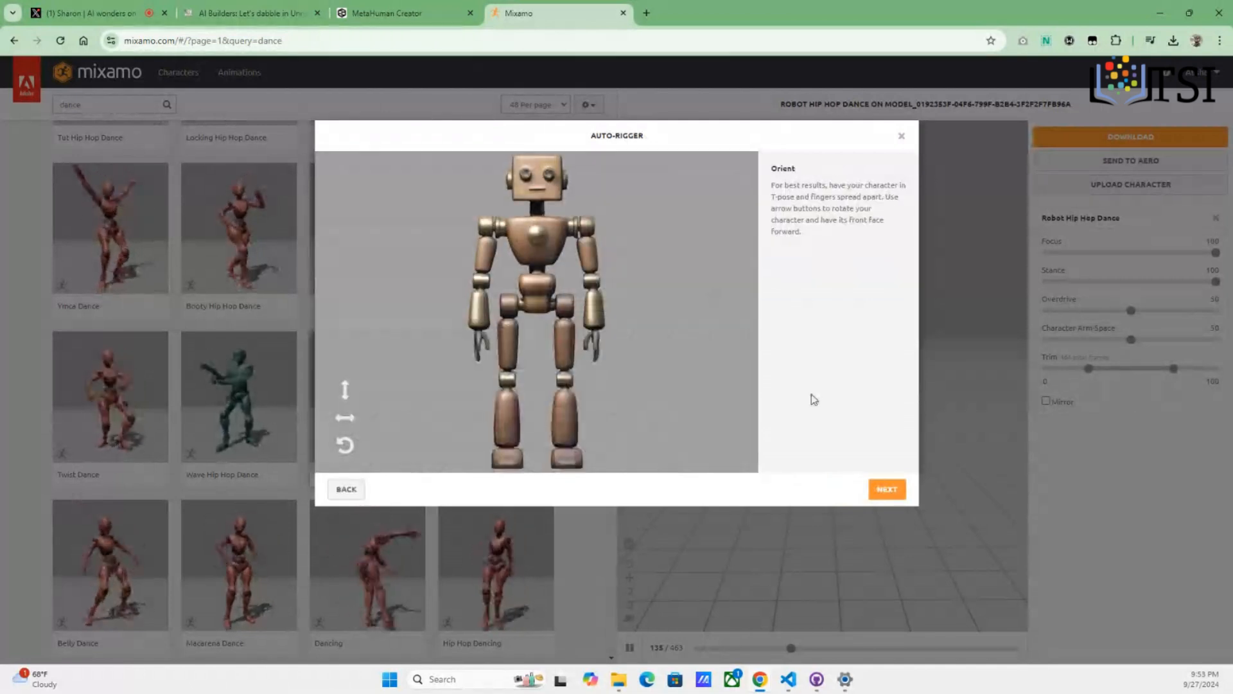
Accept the wooden robot's orientation and place markers on its chin, wrists, elbows, knees and groin
left_click(897, 490)
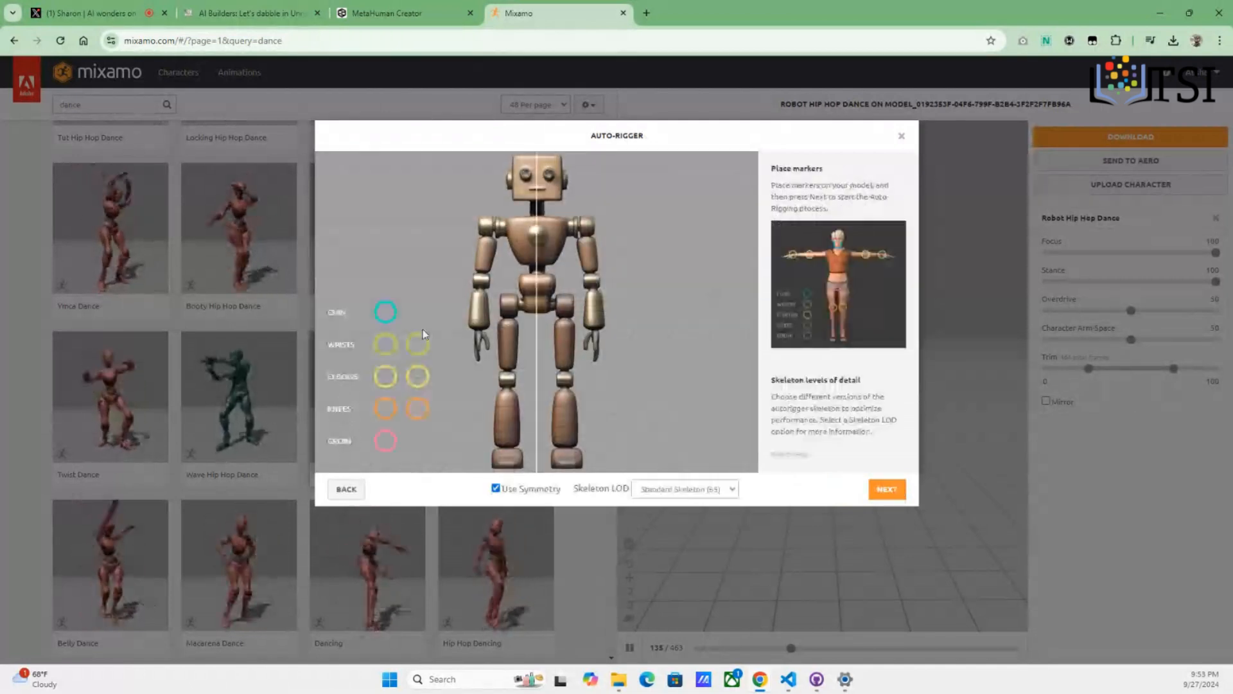
left_click_drag(385, 313, 536, 194)
left_click_drag(386, 347, 485, 332)
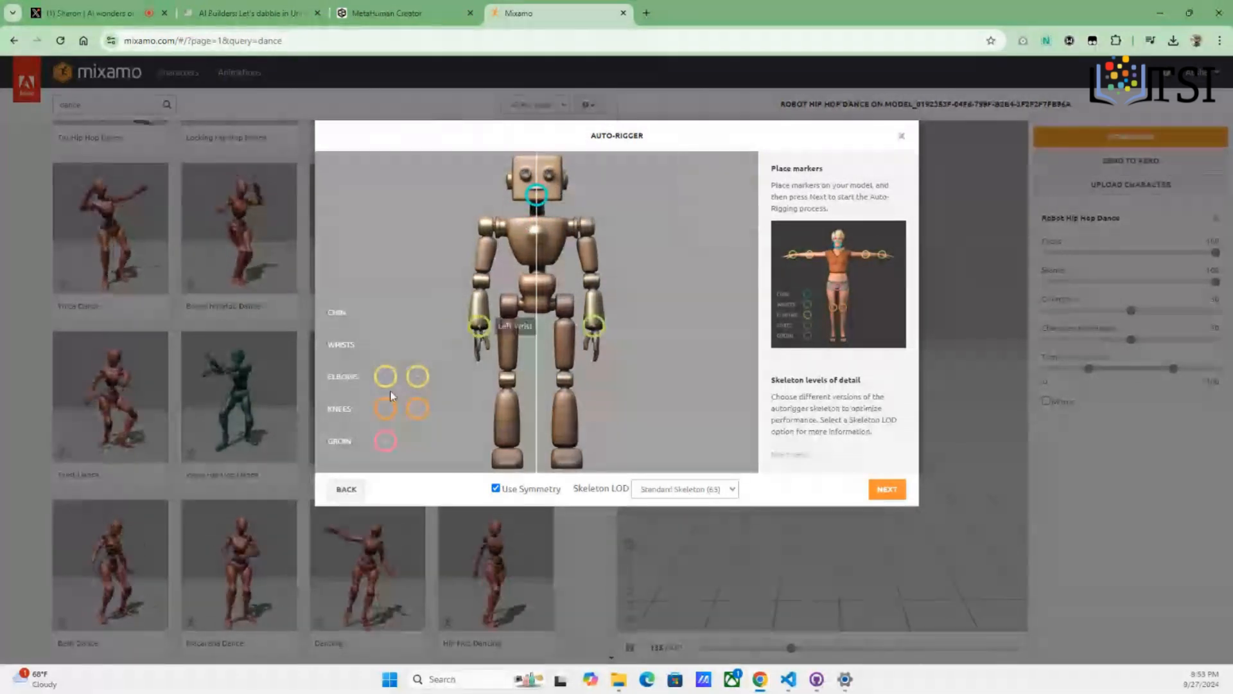
mouse_move(391, 381)
left_mouse_down()
mouse_move(455, 282)
mouse_move(483, 283)
left_mouse_up()
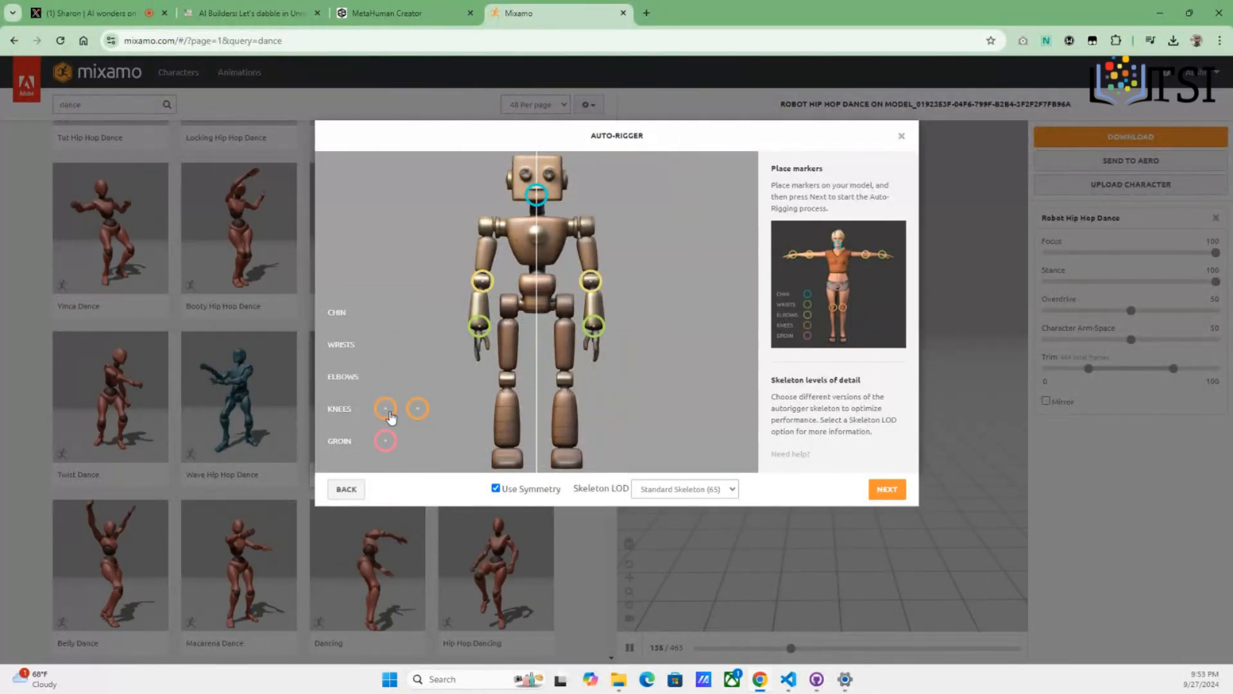
left_click_drag(386, 409, 507, 380)
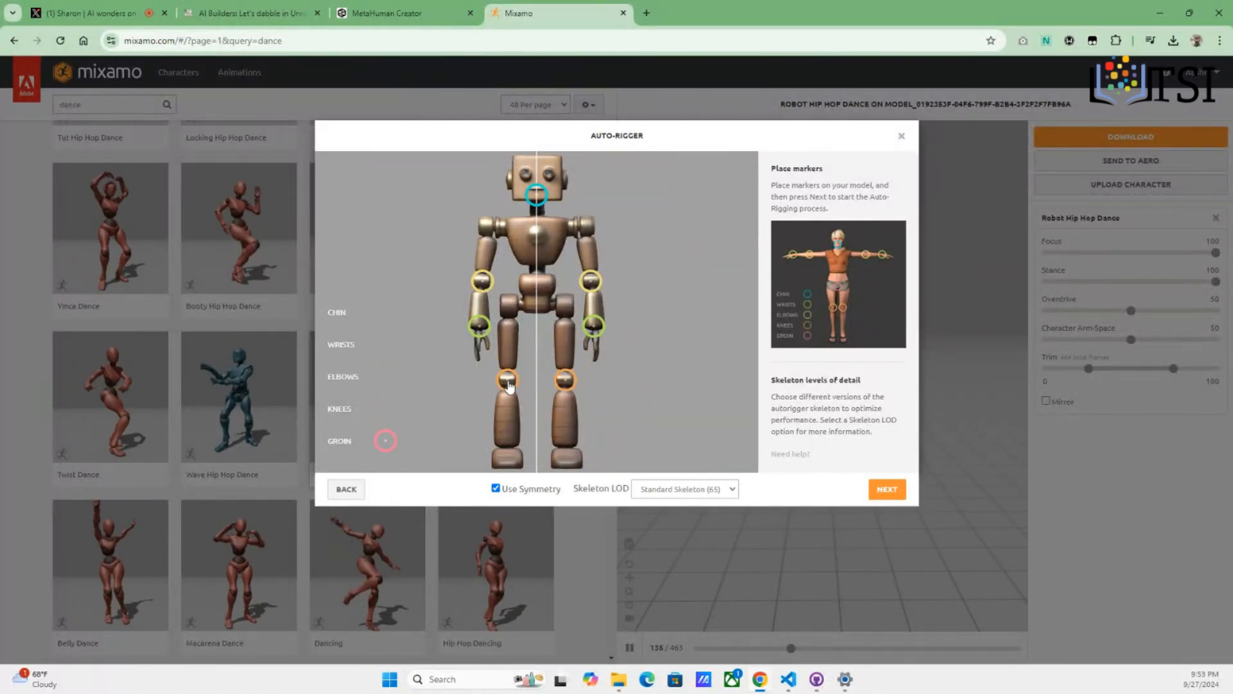
mouse_move(385, 442)
left_mouse_down()
mouse_move(506, 317)
mouse_move(538, 311)
left_mouse_up()
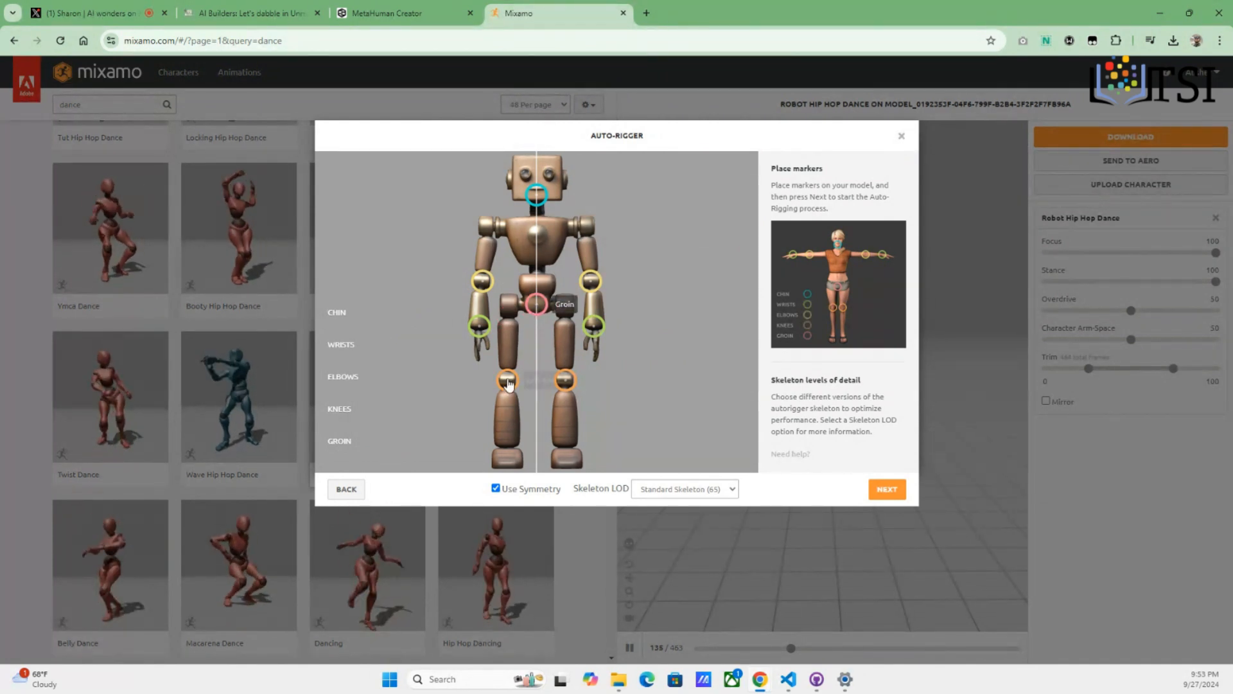
Auto-rig the wooden robot and switch to it as the current character
left_click(888, 489)
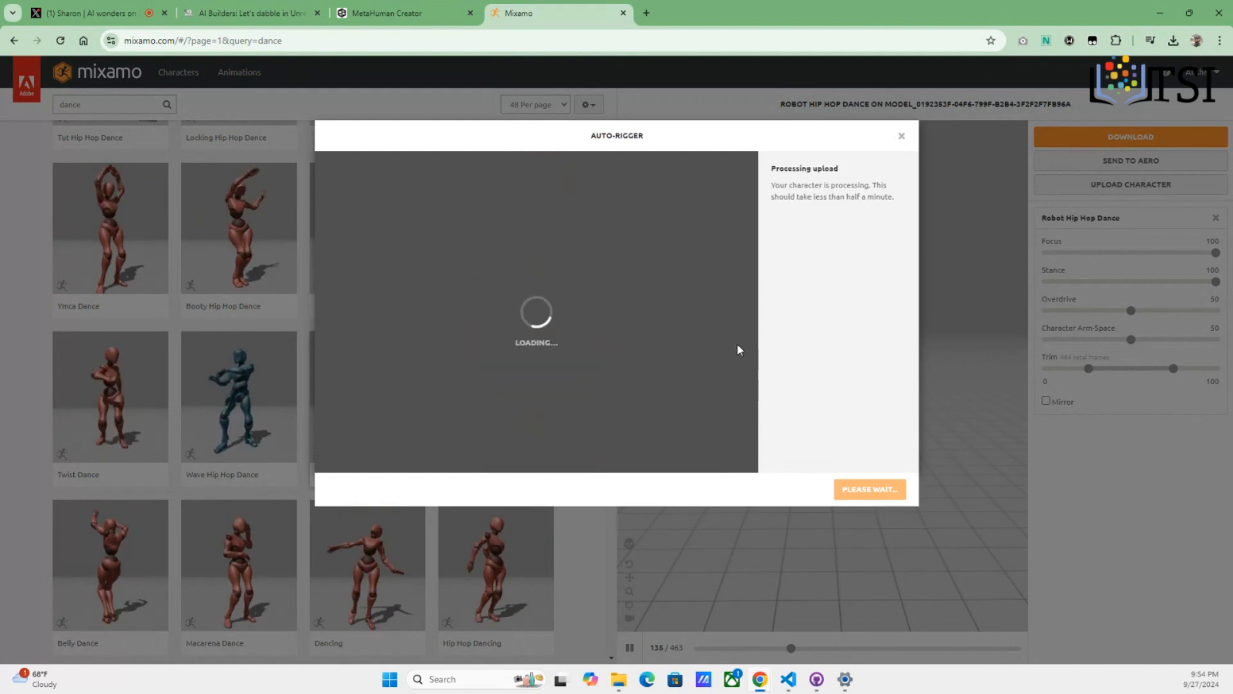
left_click(884, 488)
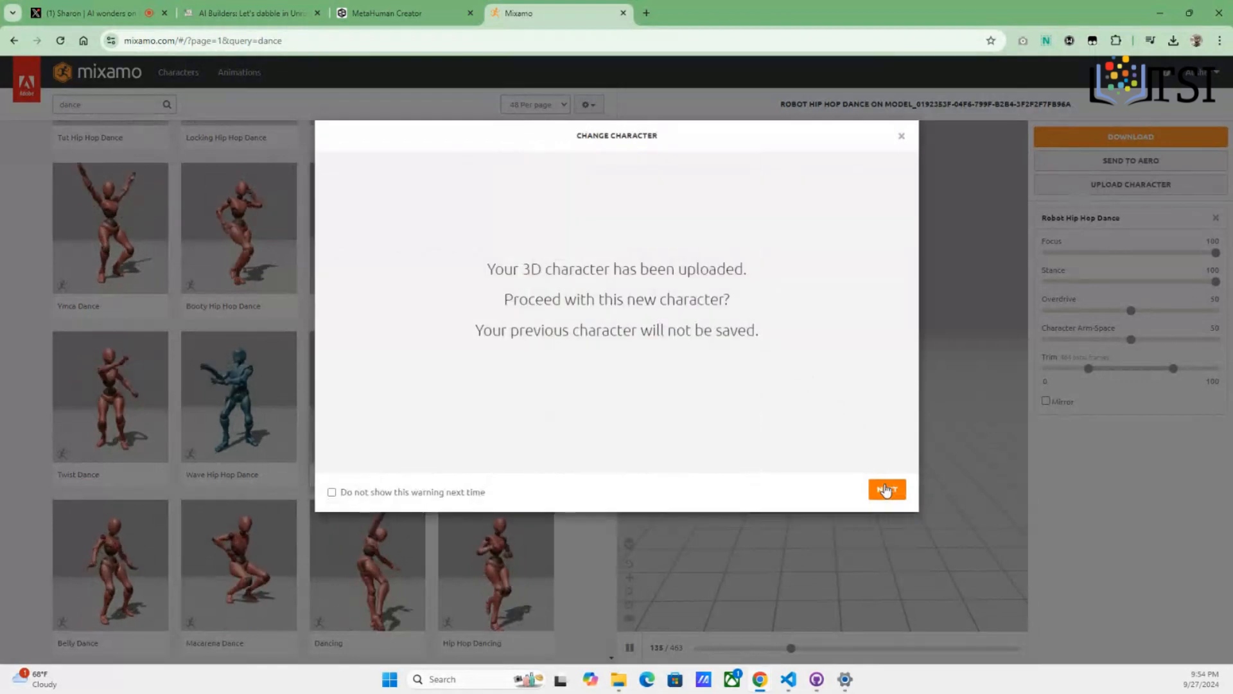
left_click(884, 488)
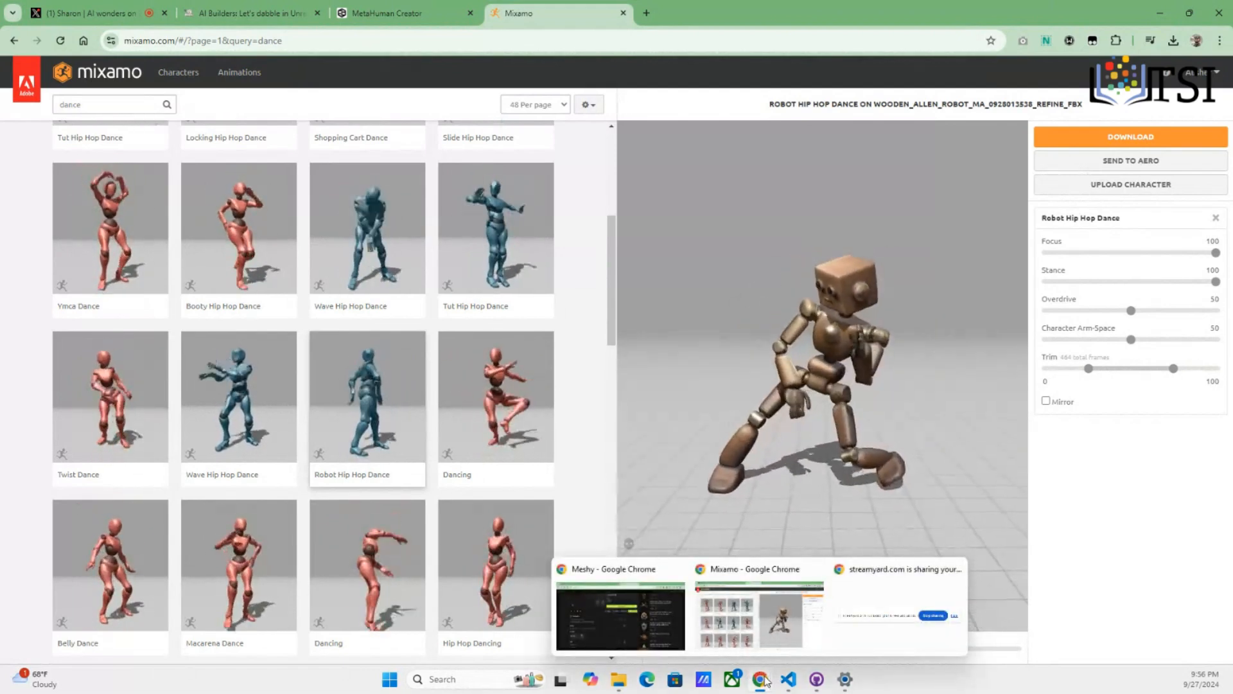
Switch to the Epic Games Launcher and look through the Unreal Engine feature, game and legacy samples
left_click(496, 679)
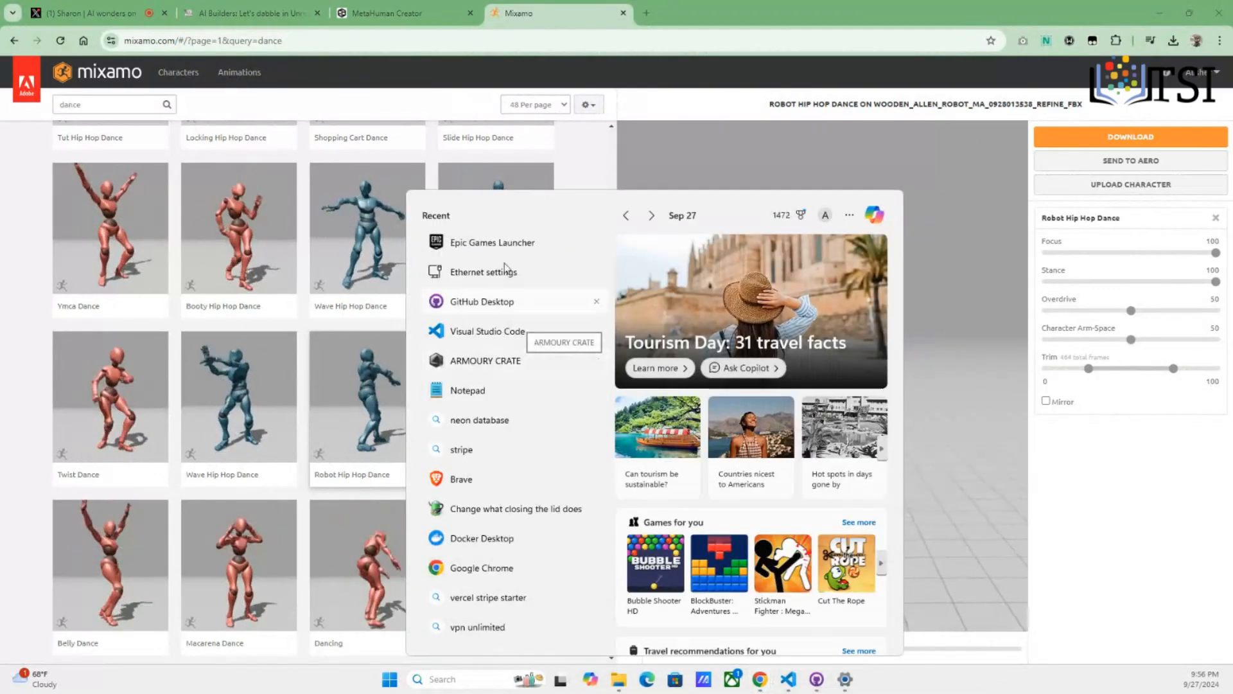
left_click(520, 242)
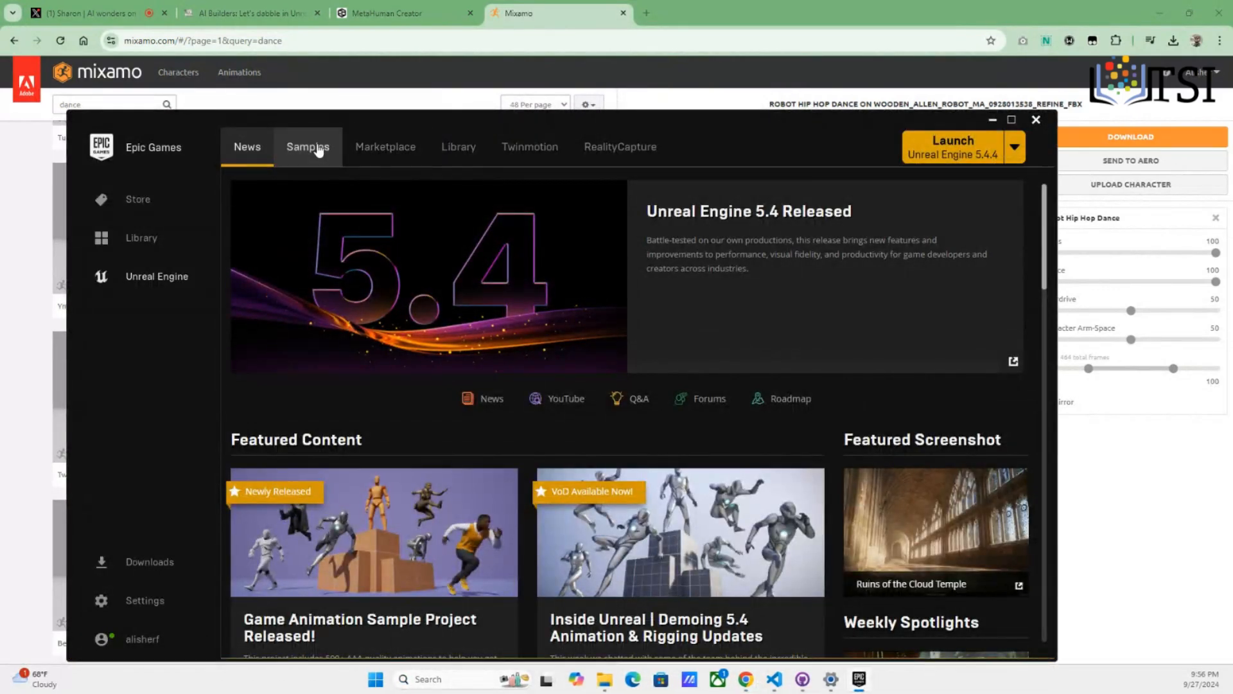
left_click(318, 149)
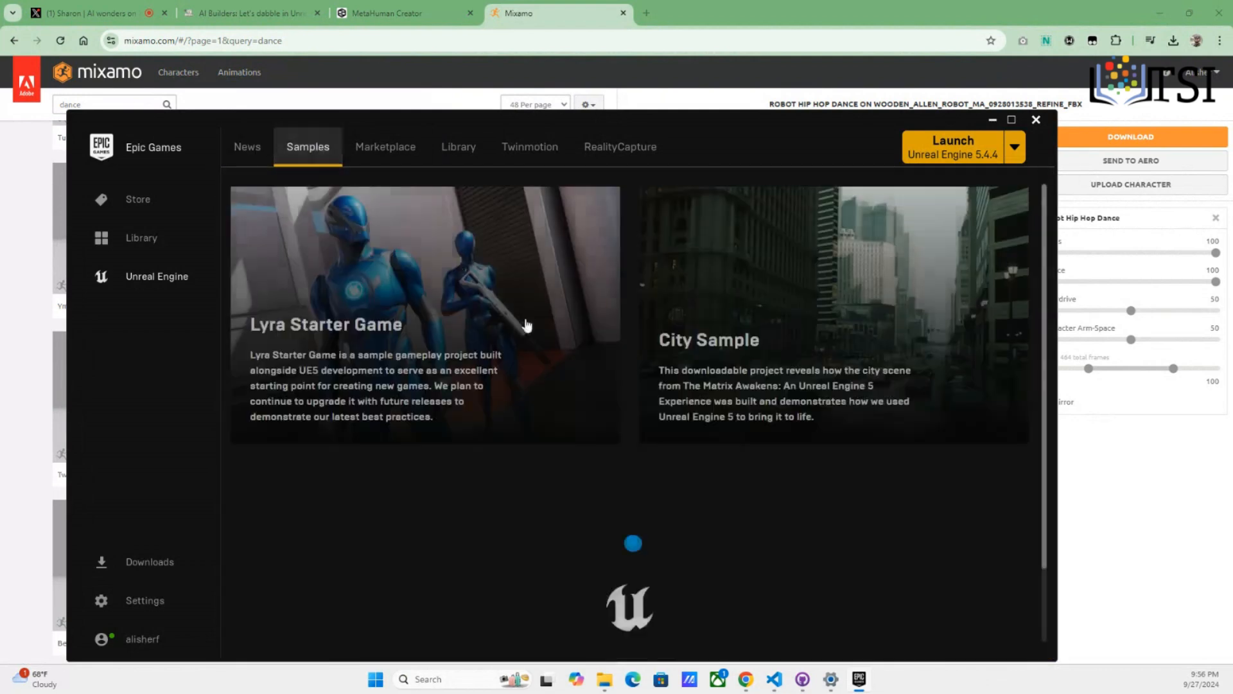
scroll(700, 432, "down", 2)
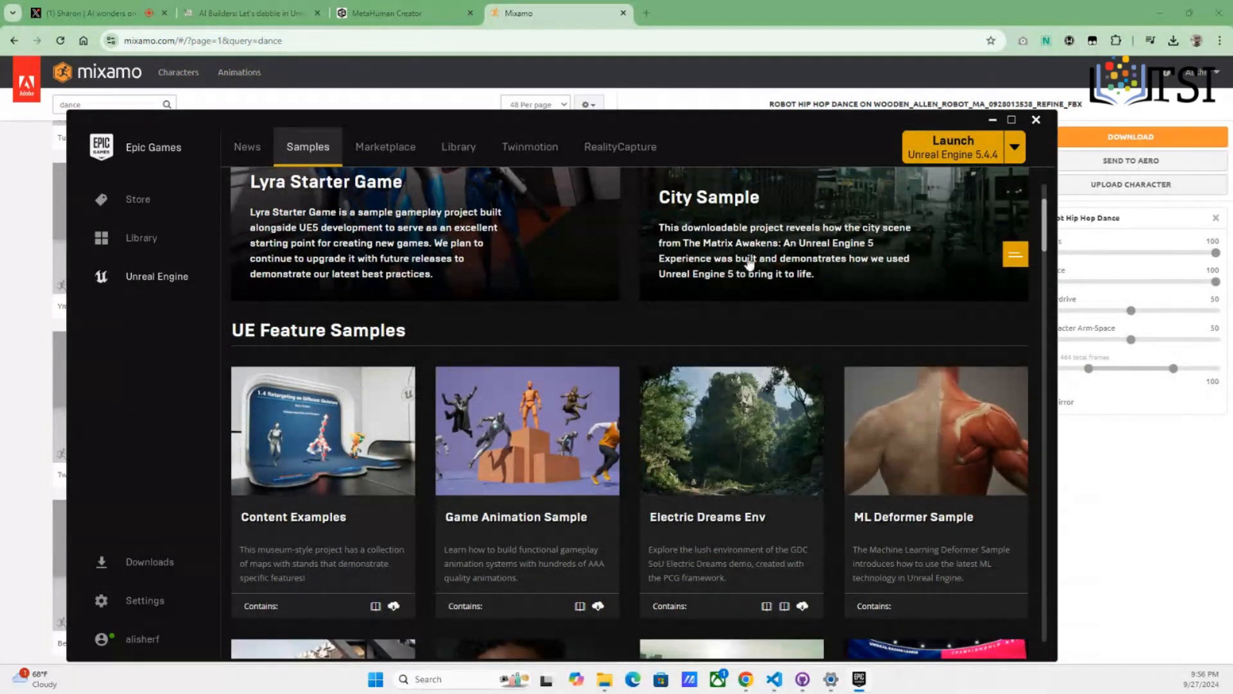
scroll(676, 526, "down", 5)
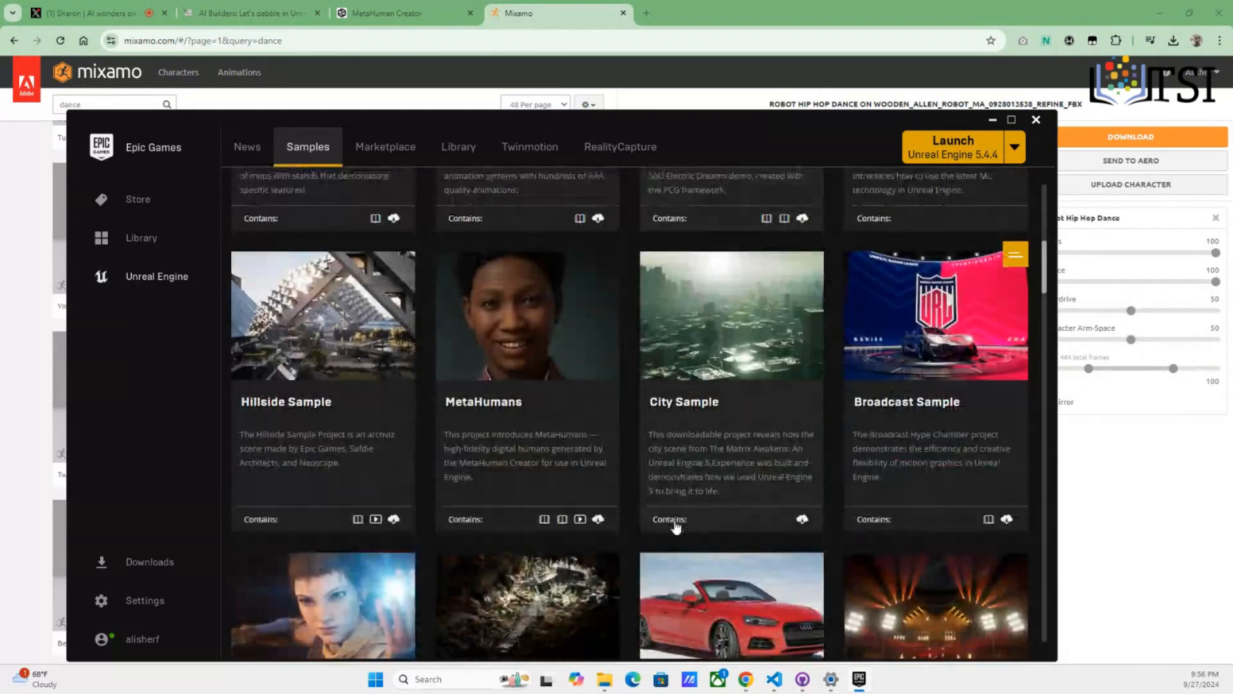
scroll(676, 525, "down", 1)
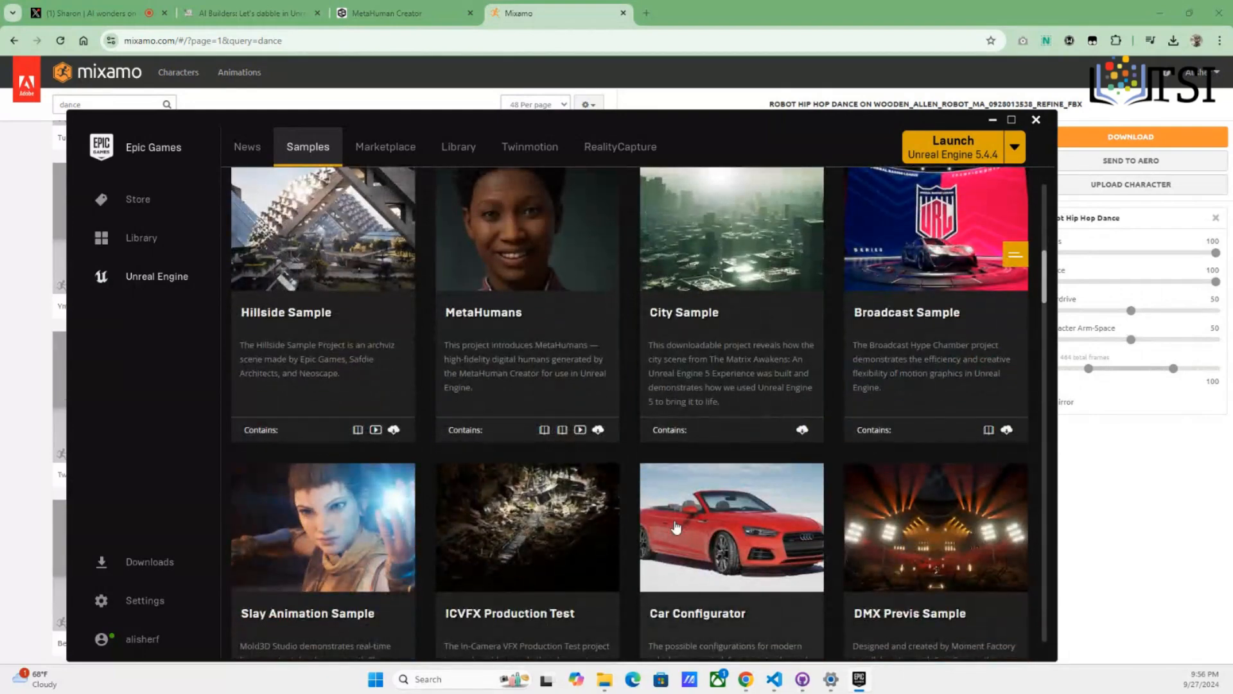
scroll(676, 526, "down", 10)
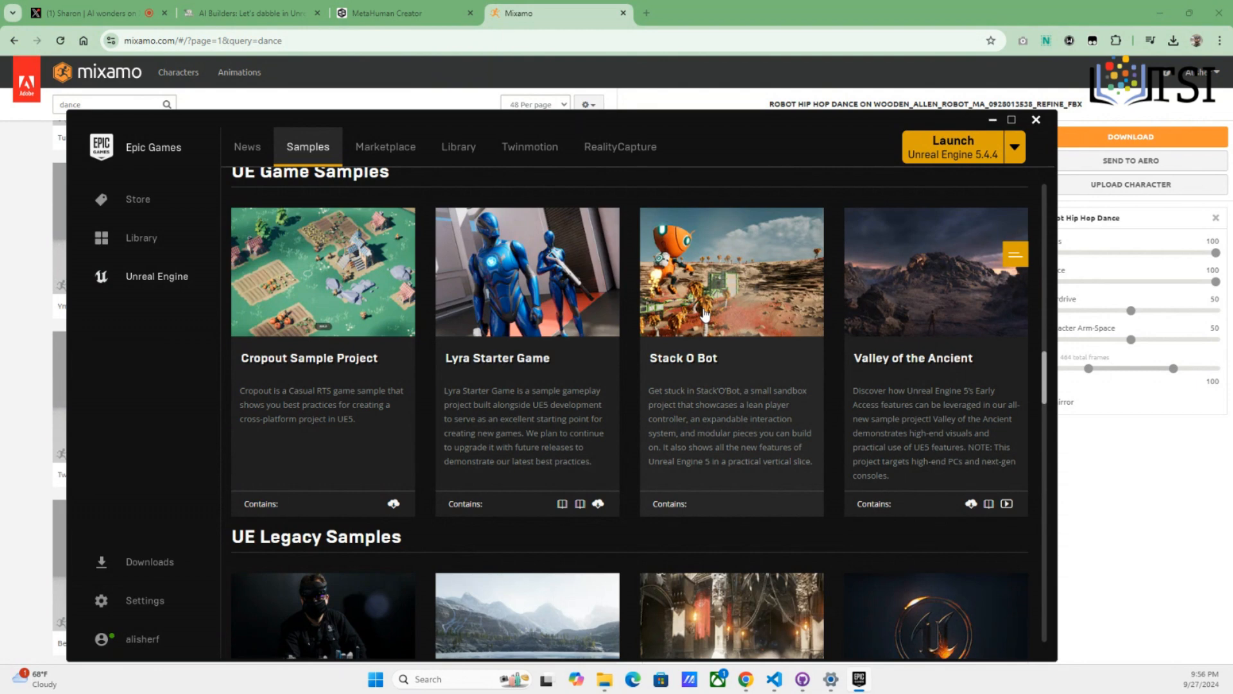
scroll(704, 314, "down", 4)
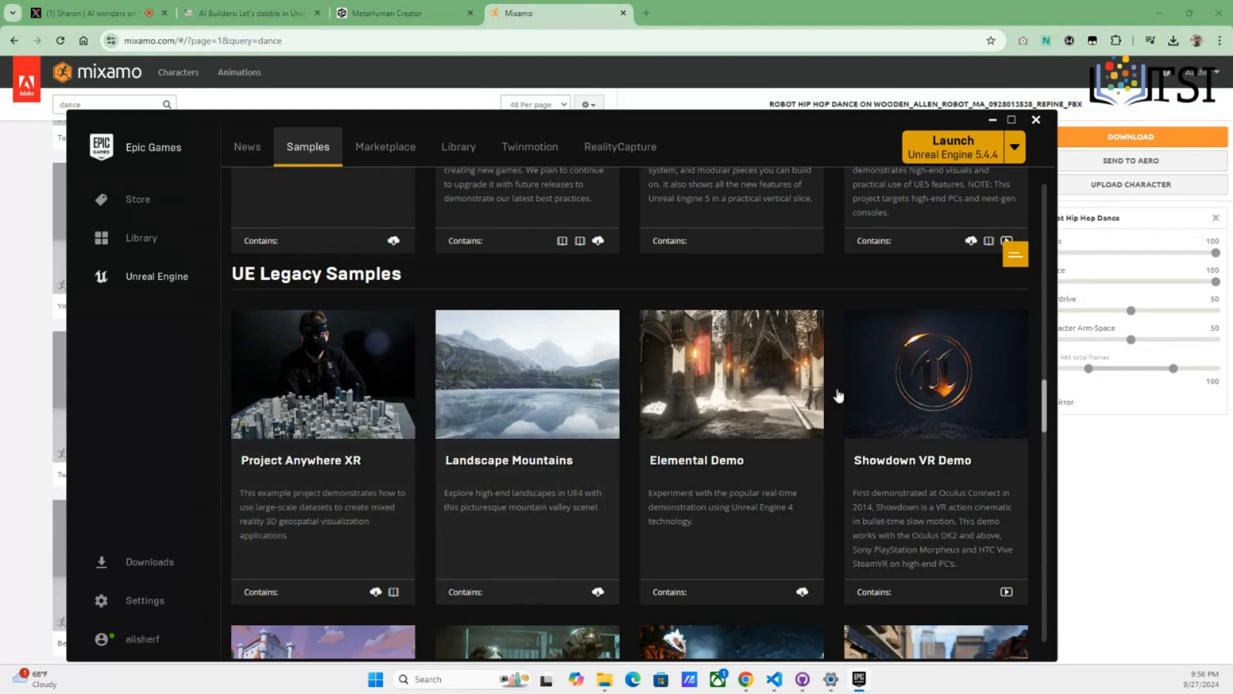
scroll(838, 395, "up", 8)
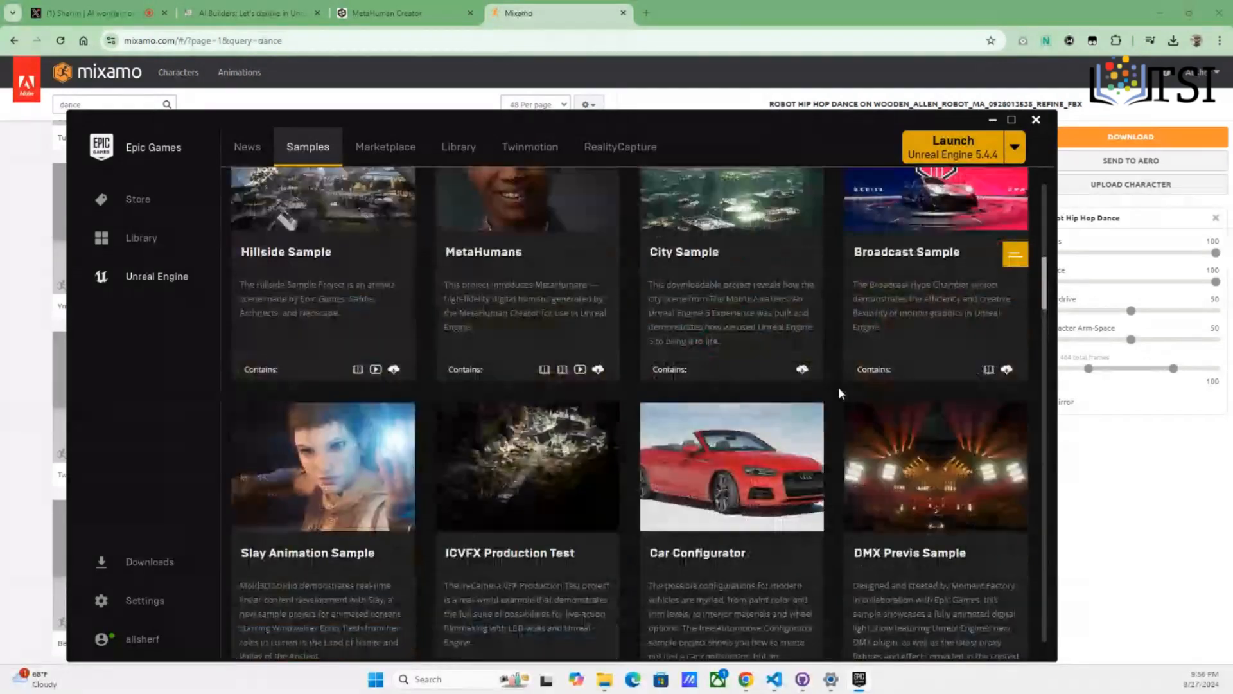
scroll(765, 429, "up", 6)
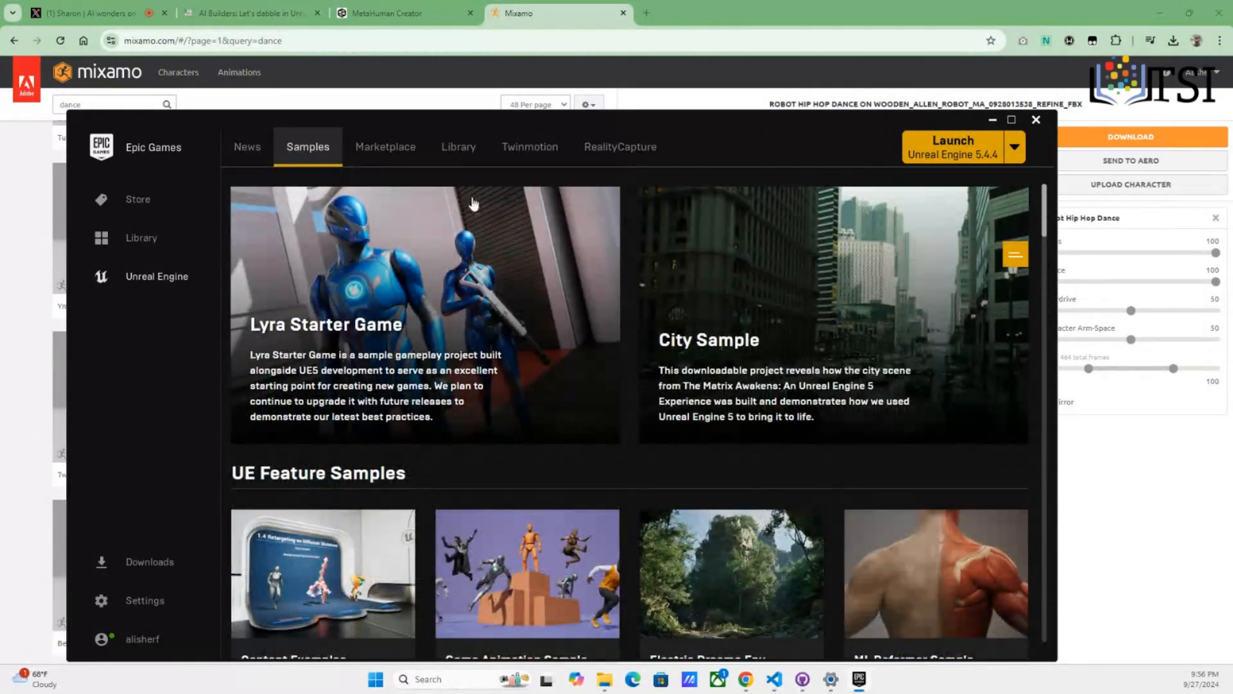
Look through the Unreal Engine Marketplace's showcased, free and new products, and close the launcher
left_click(459, 146)
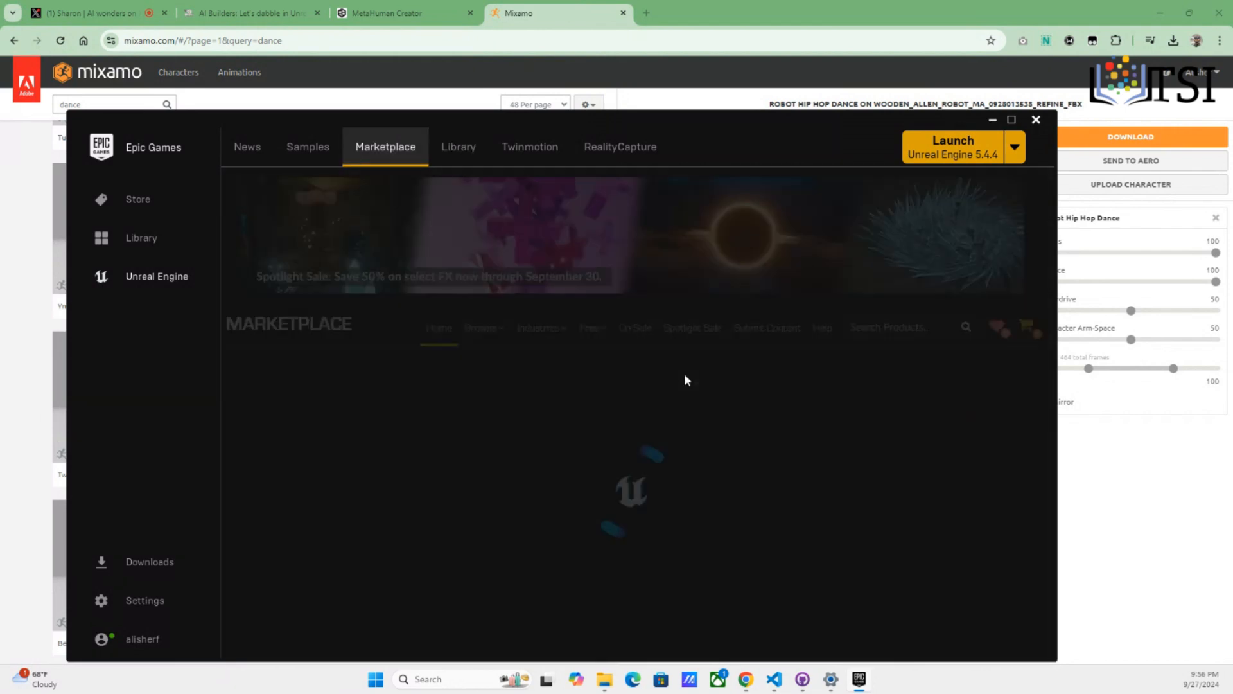
scroll(684, 379, "down", 10)
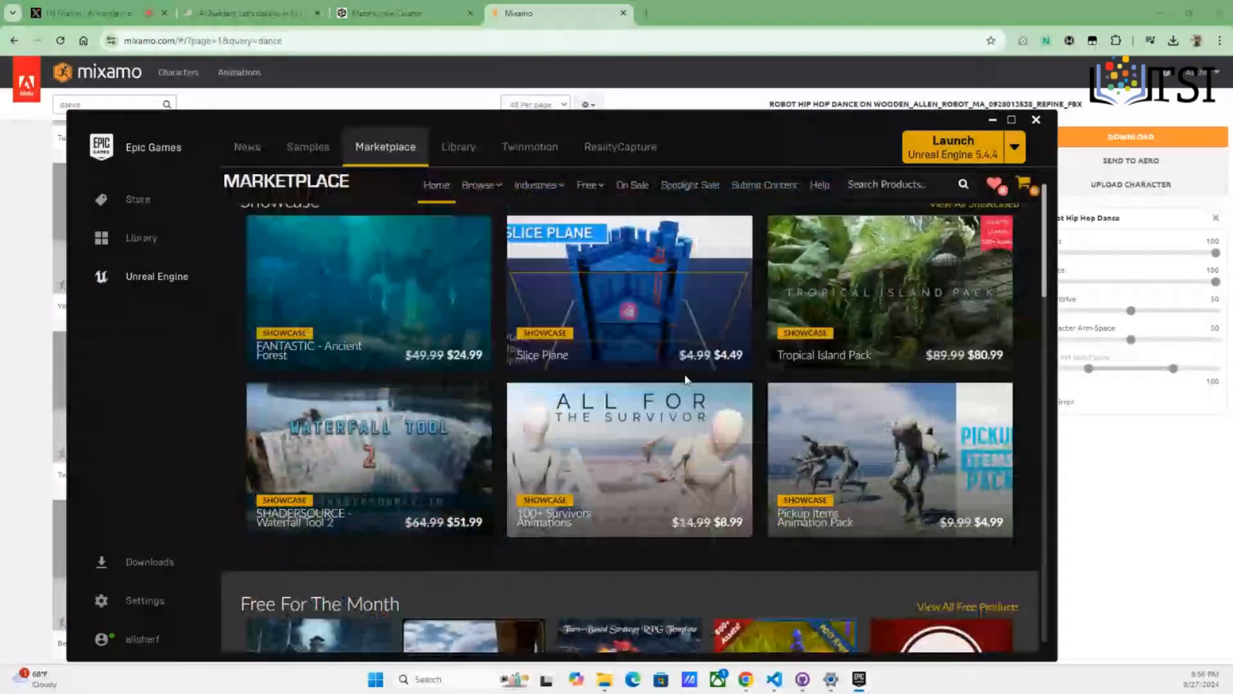
scroll(685, 379, "down", 8)
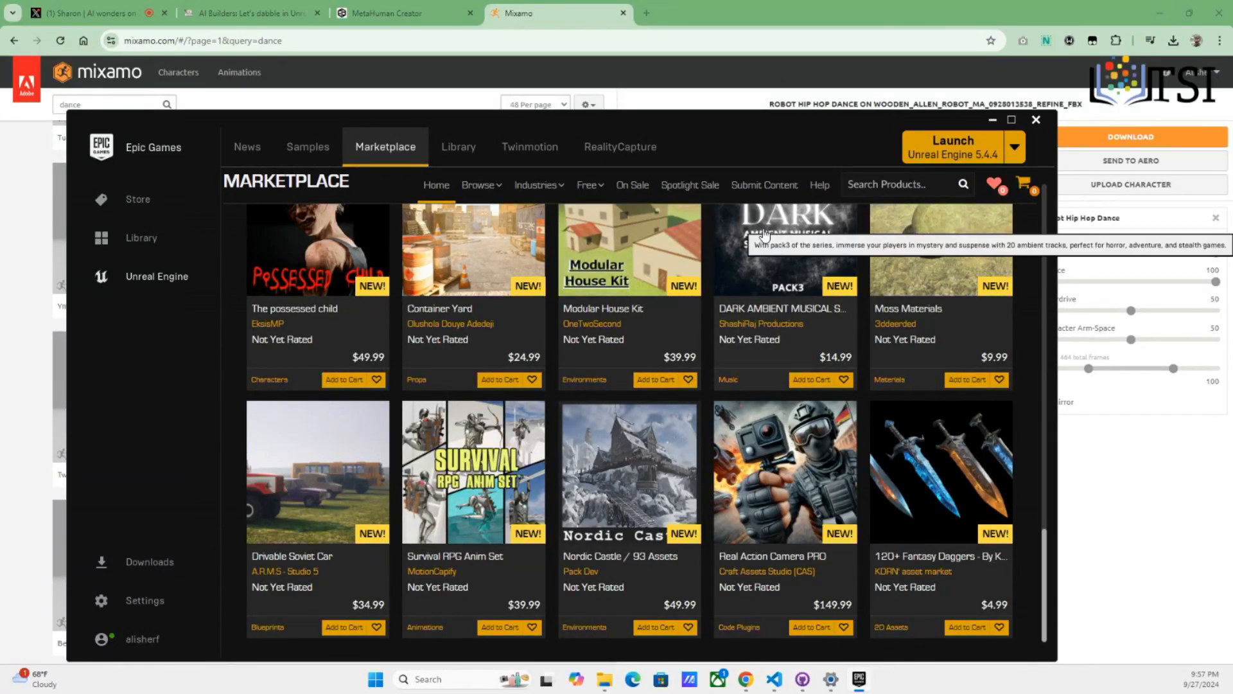
left_click(1036, 120)
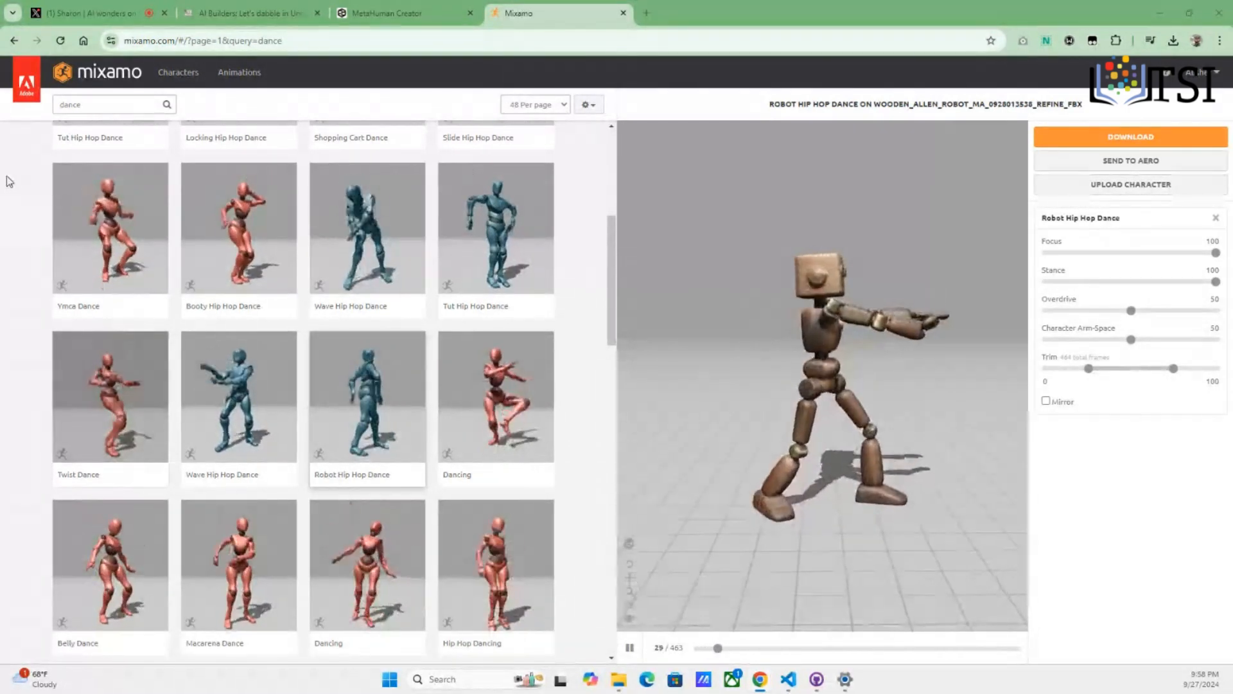
Search the Mixamo animations for "t pose" and apply T-Pose to the wooden robot
left_click(100, 104)
double_click(100, 105)
type("t pose")
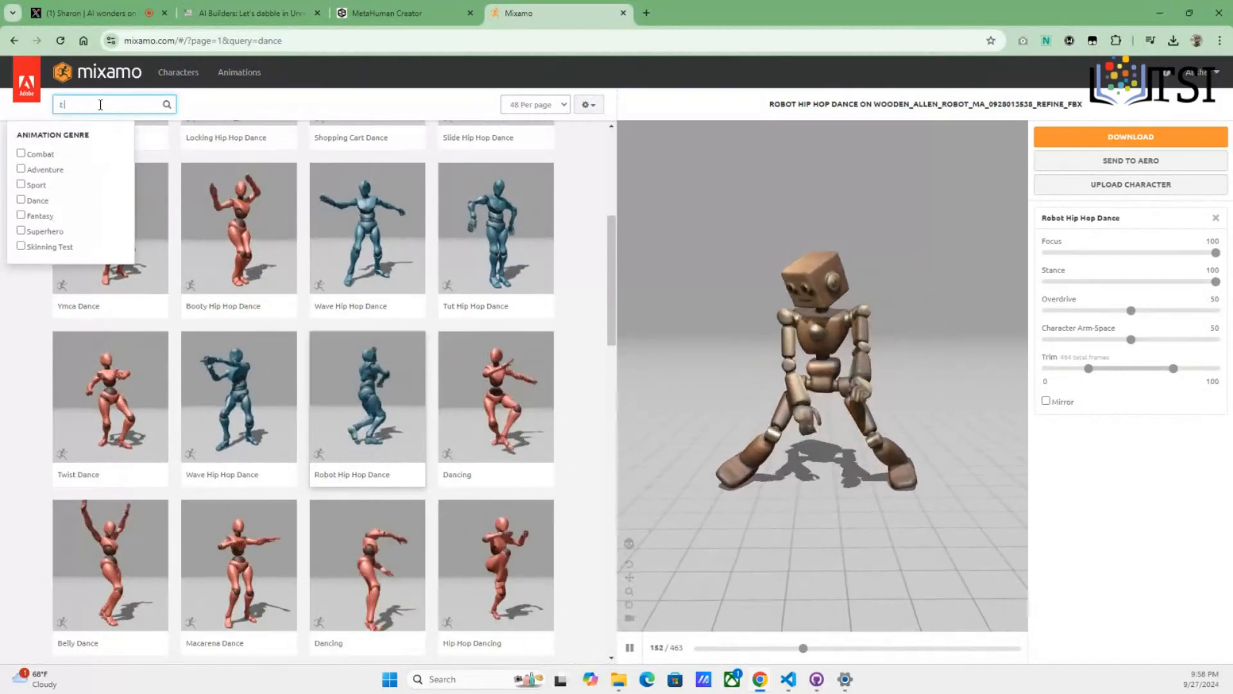
key("Return")
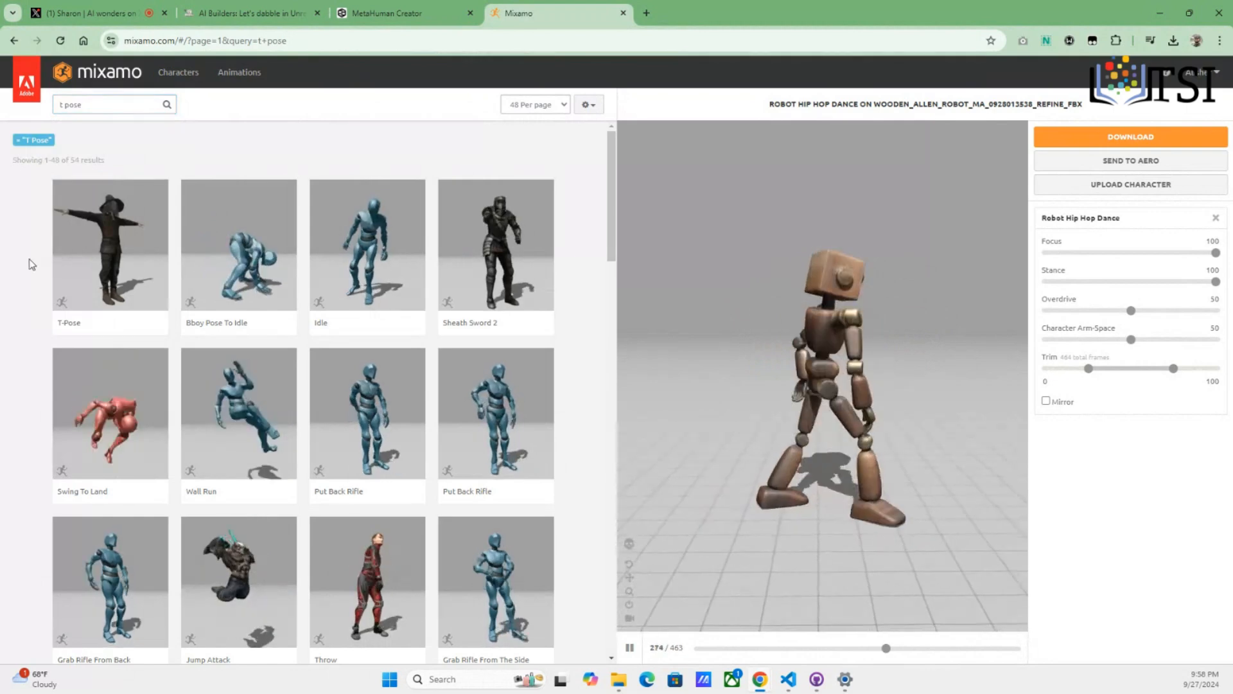
left_click(110, 247)
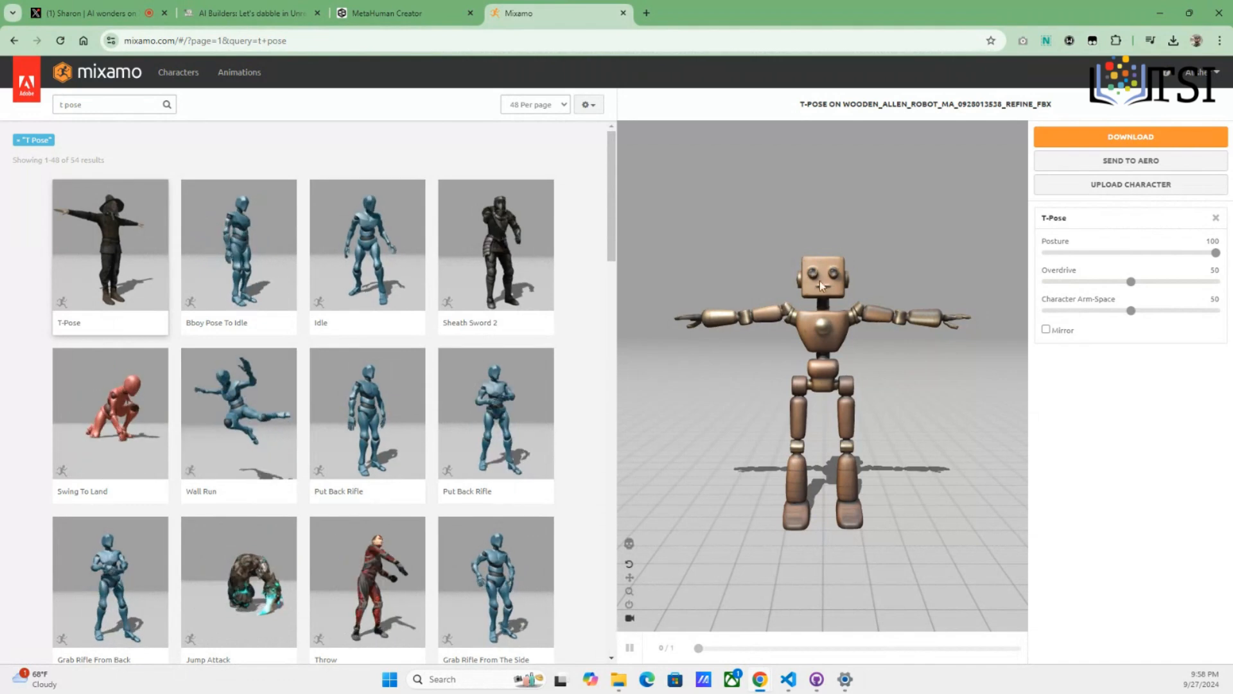
Try the Wall Run animation on the wooden robot and look through the remaining "t pose" results
left_click(251, 402)
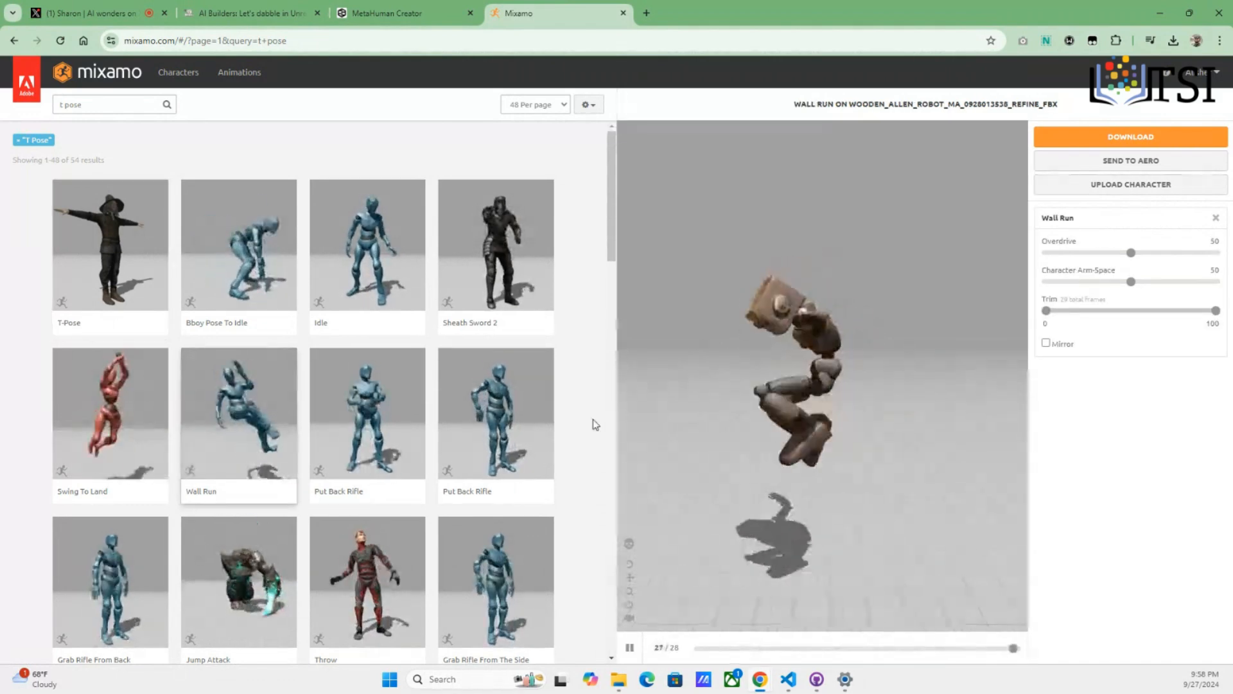
scroll(352, 490, "down", 4)
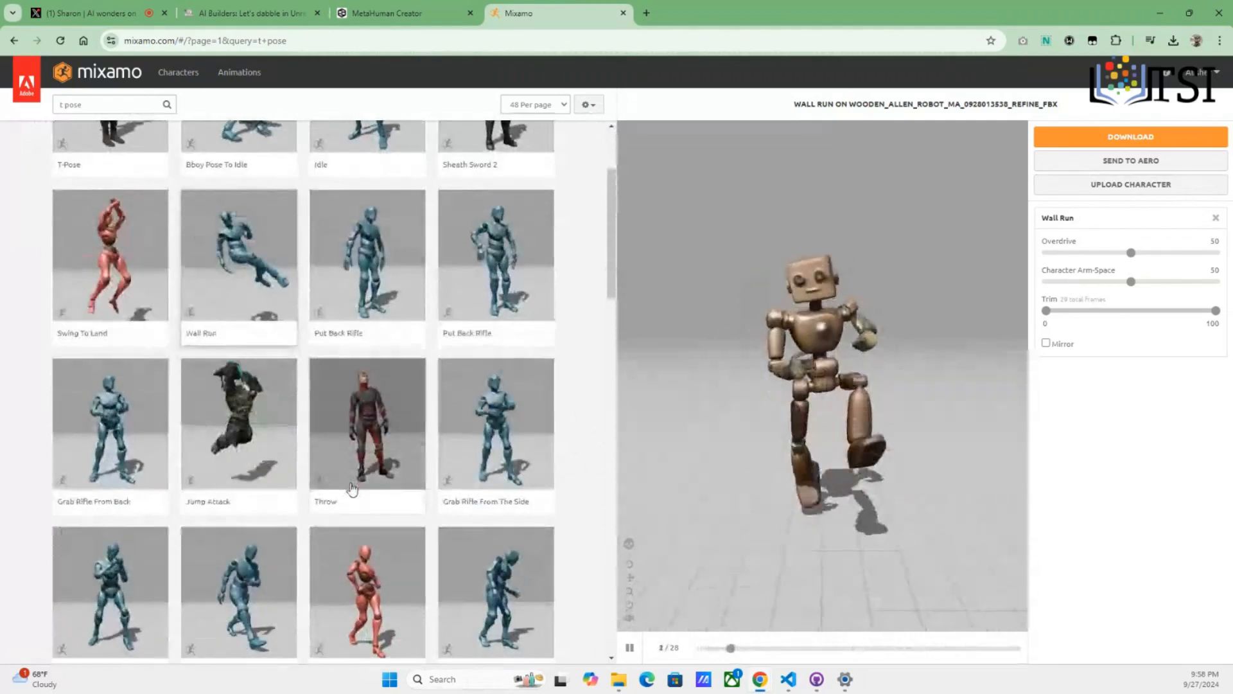
scroll(352, 490, "down", 3)
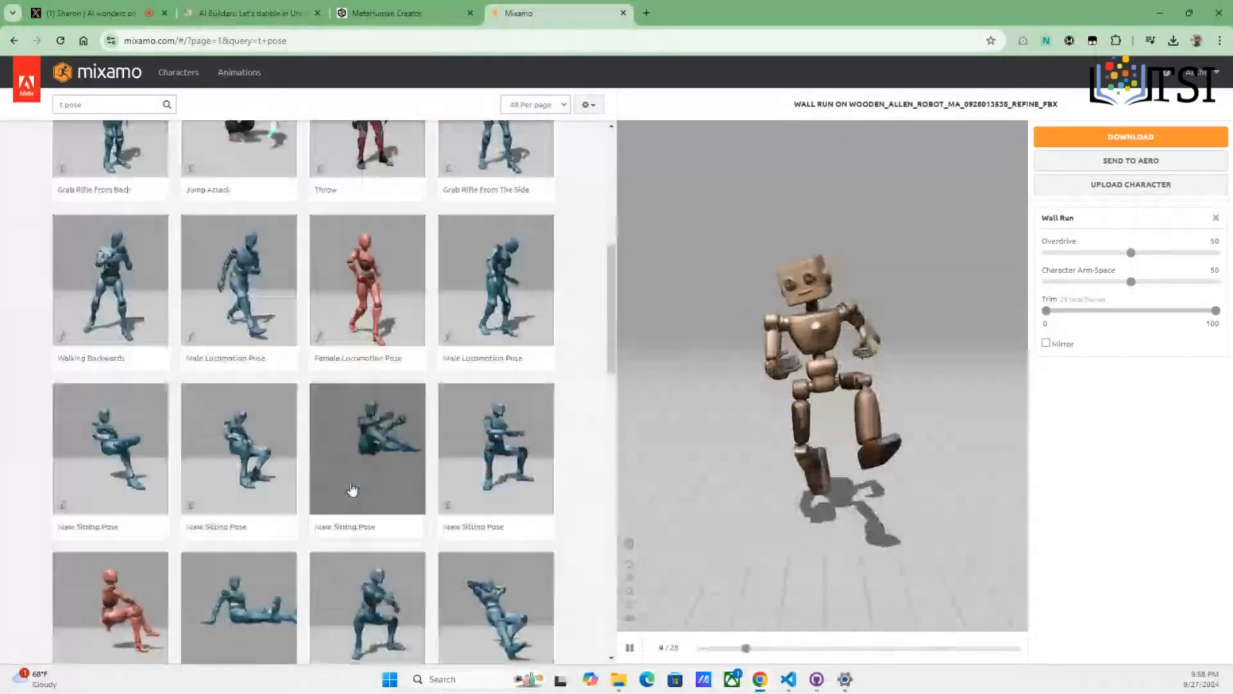
scroll(352, 490, "down", 8)
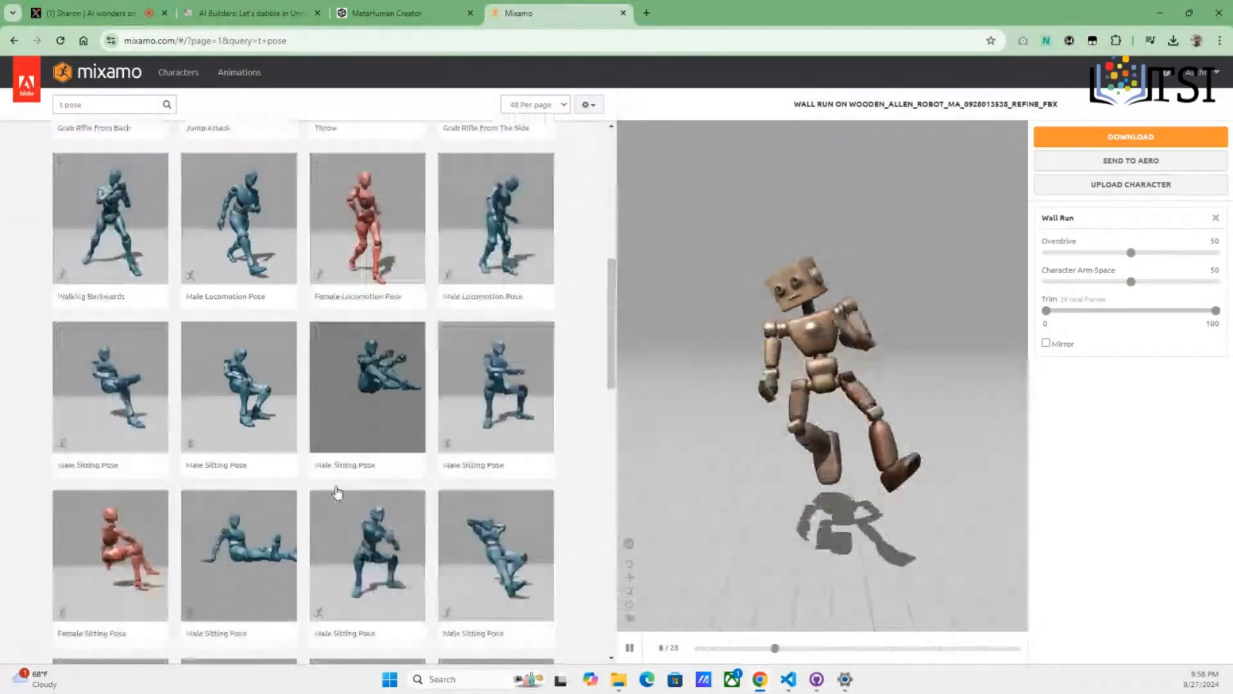
scroll(337, 491, "down", 5)
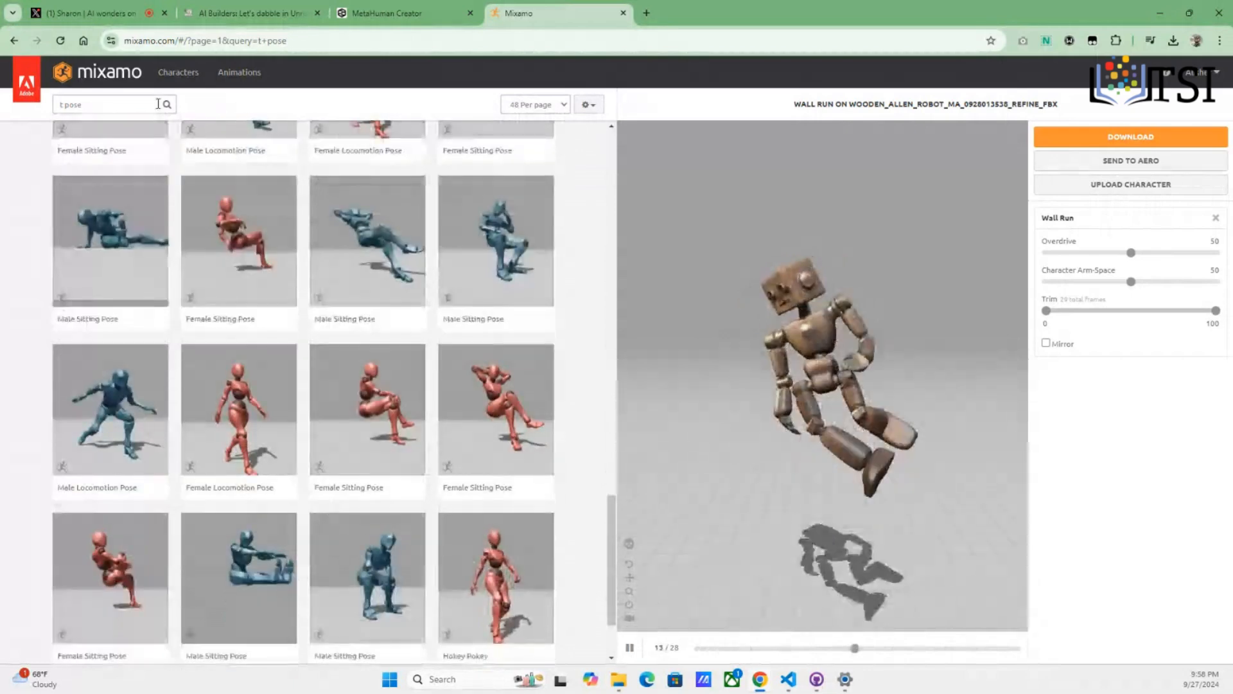
Clear the "t pose" search to list all animations
left_click(141, 104)
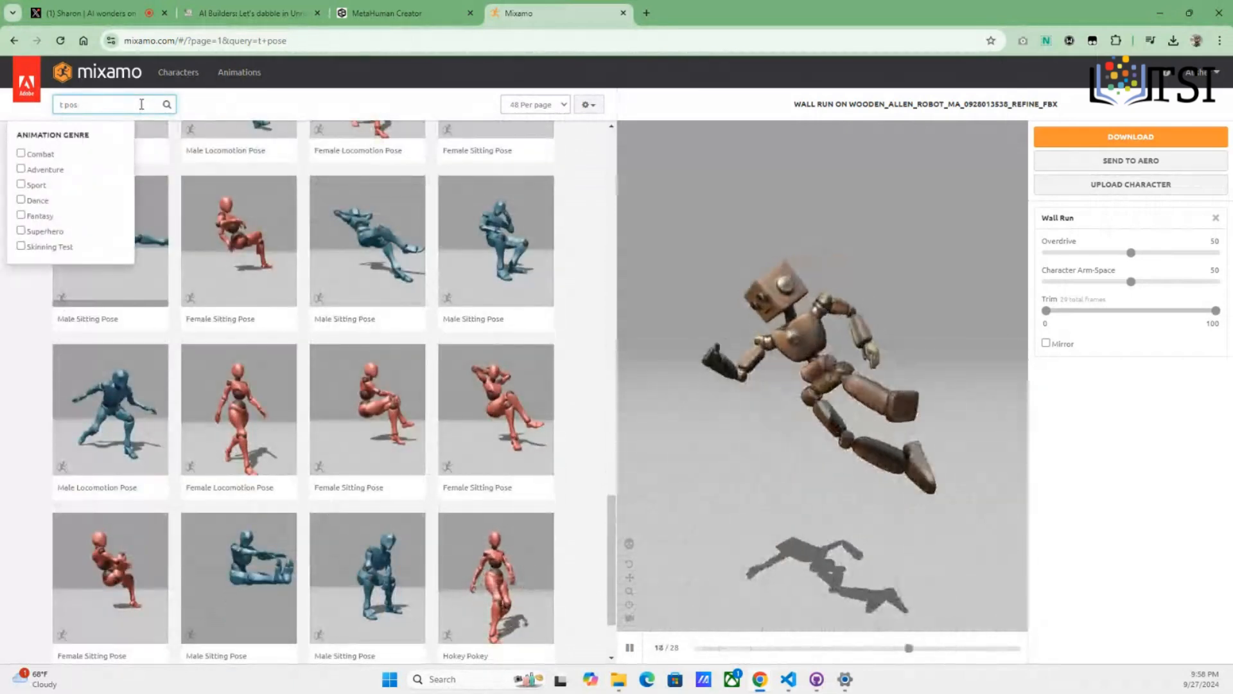
key("BackSpace")
key("BackSpace")
key("BackSpace")
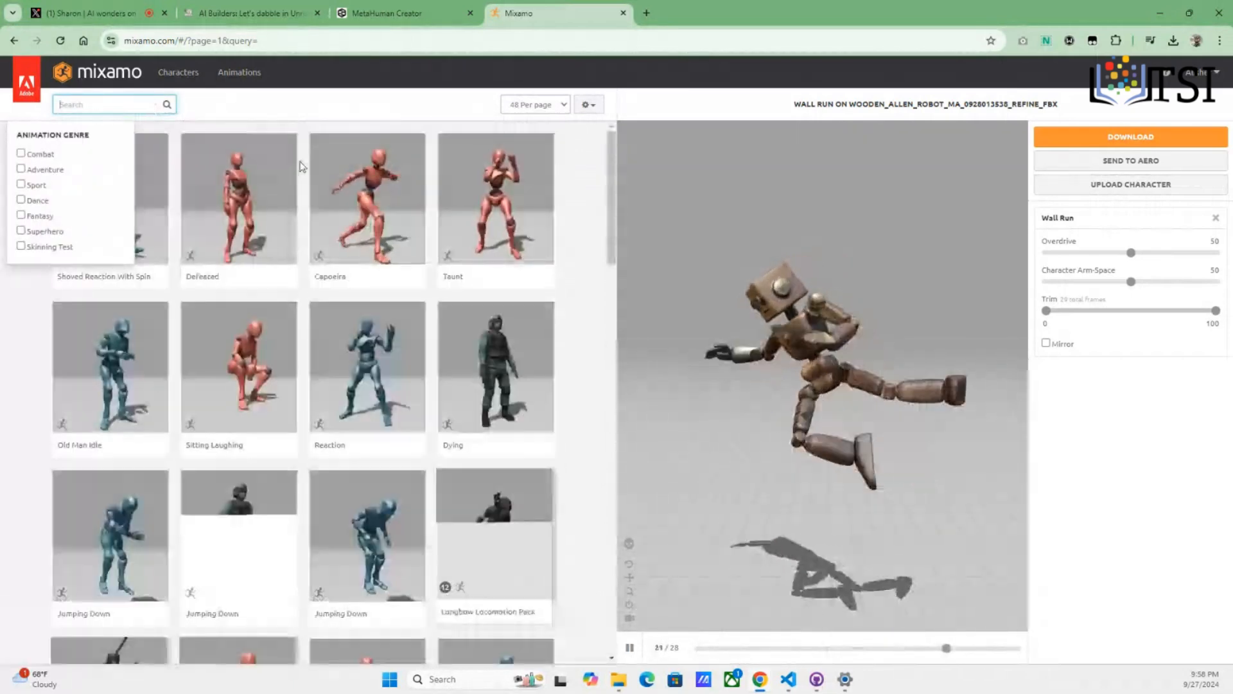
left_click(353, 104)
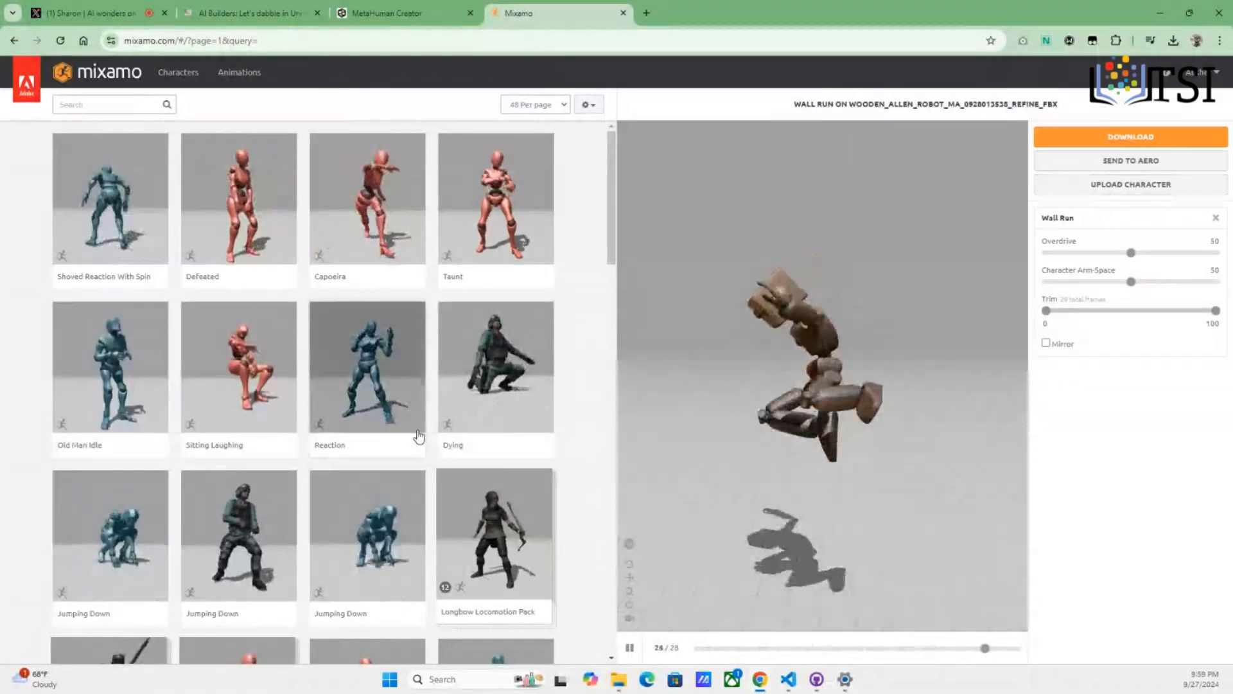
Try Mma Kick and Breakdance 1990 from the first page of animations on the wooden robot
scroll(418, 433, "down", 8)
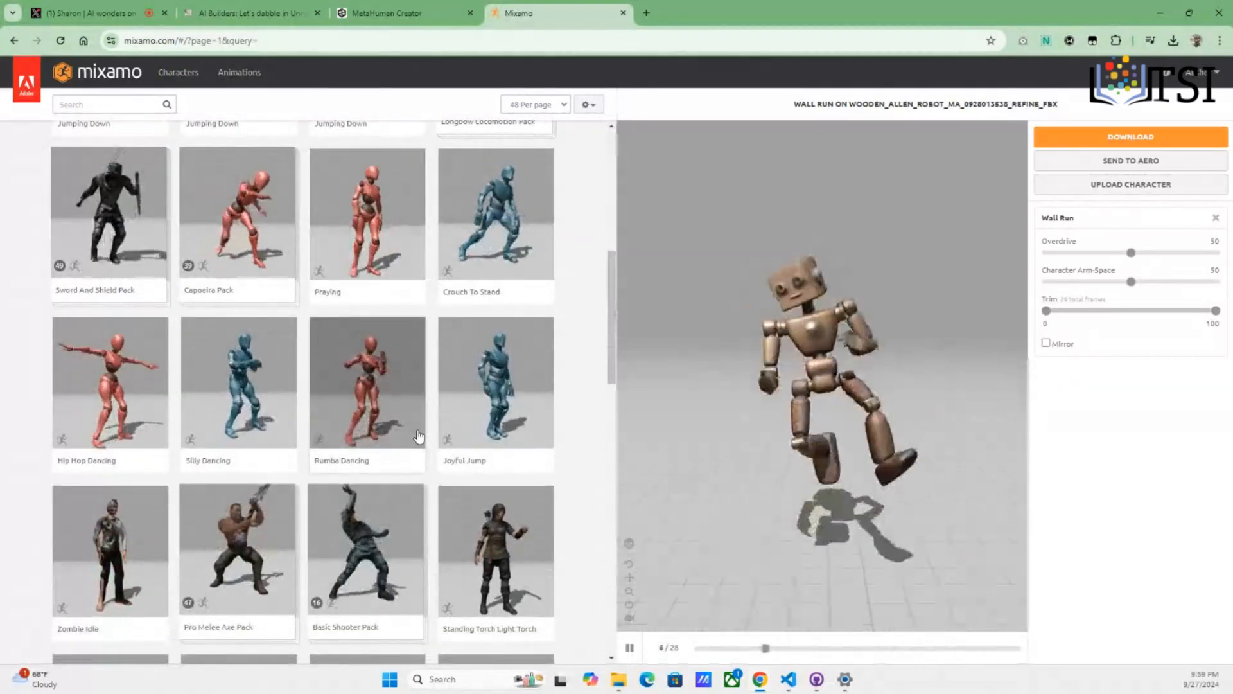
scroll(418, 435, "down", 2)
scroll(418, 435, "down", 5)
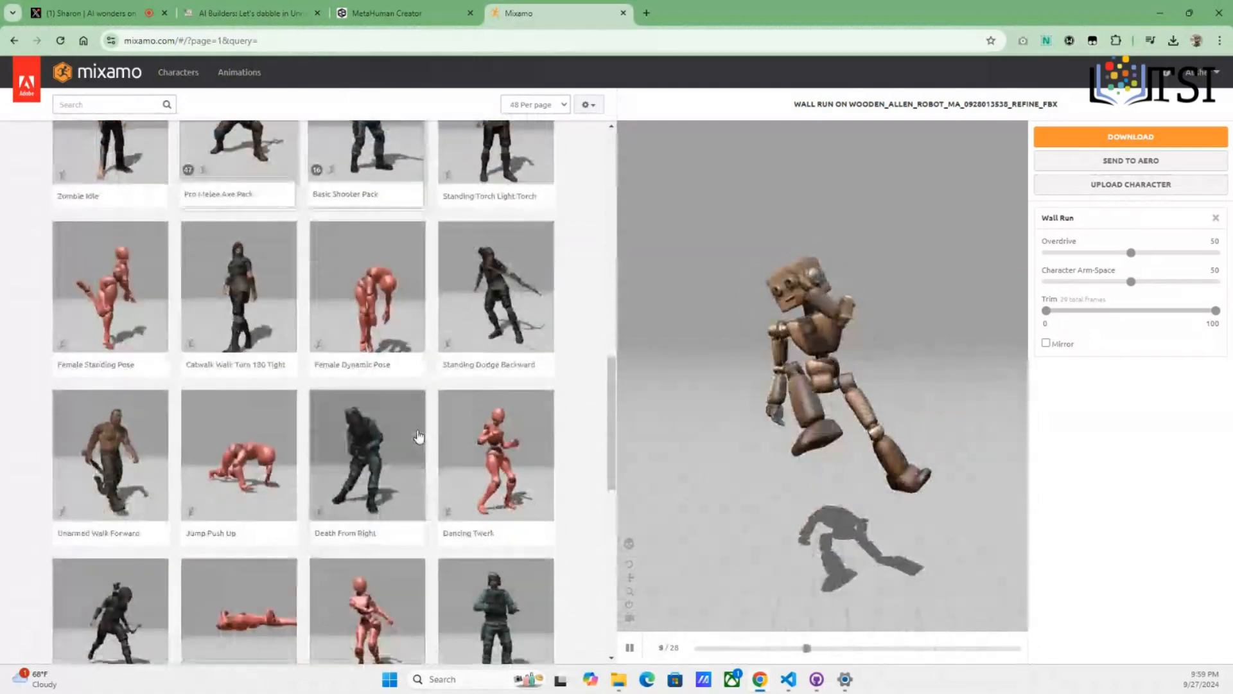
scroll(418, 436, "down", 3)
scroll(418, 436, "down", 3)
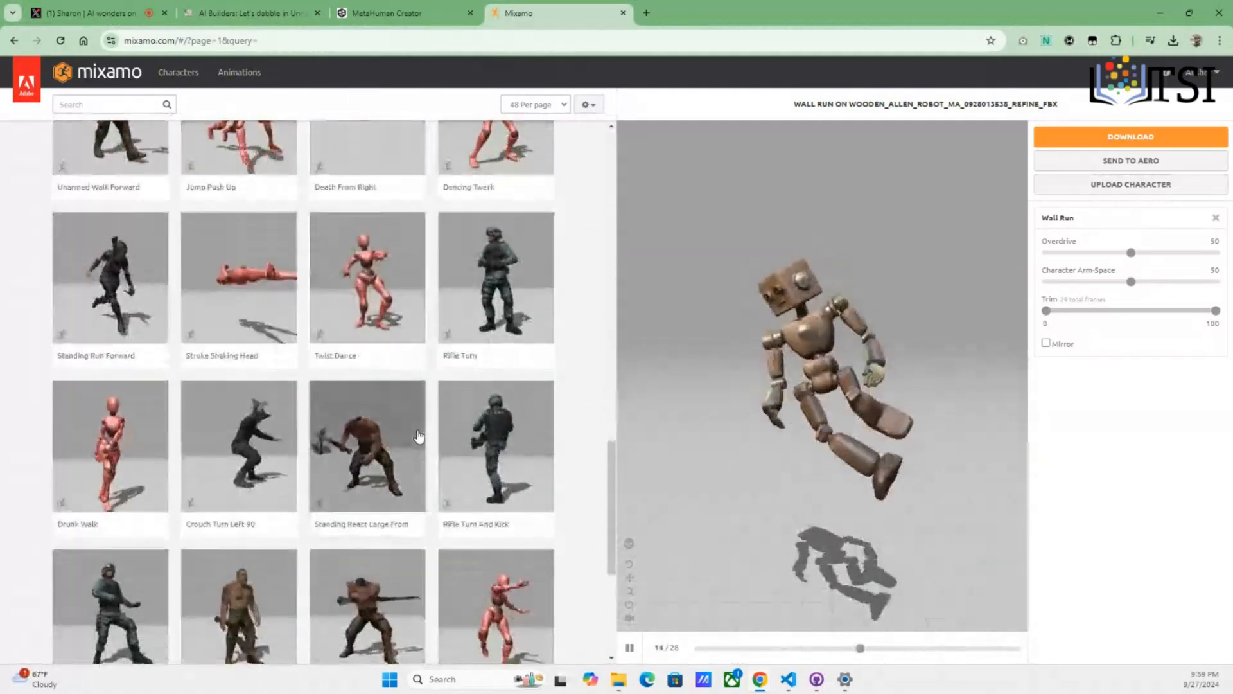
scroll(418, 436, "down", 5)
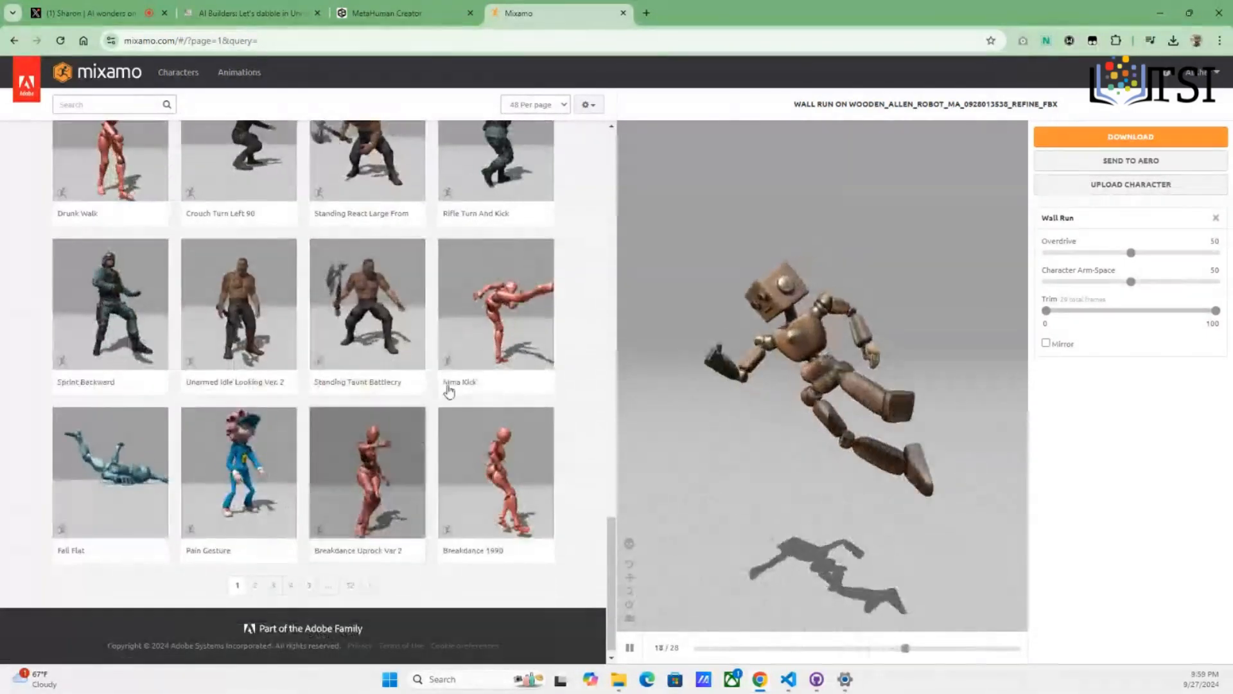
left_click(508, 311)
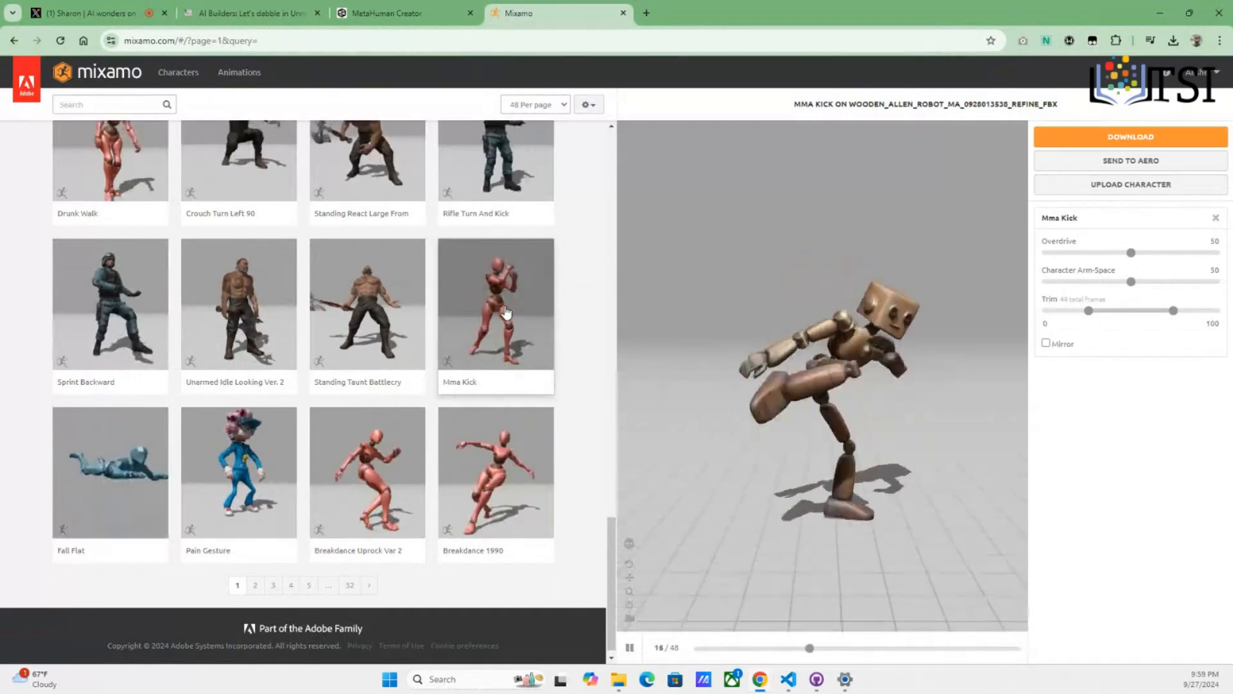
left_click(525, 474)
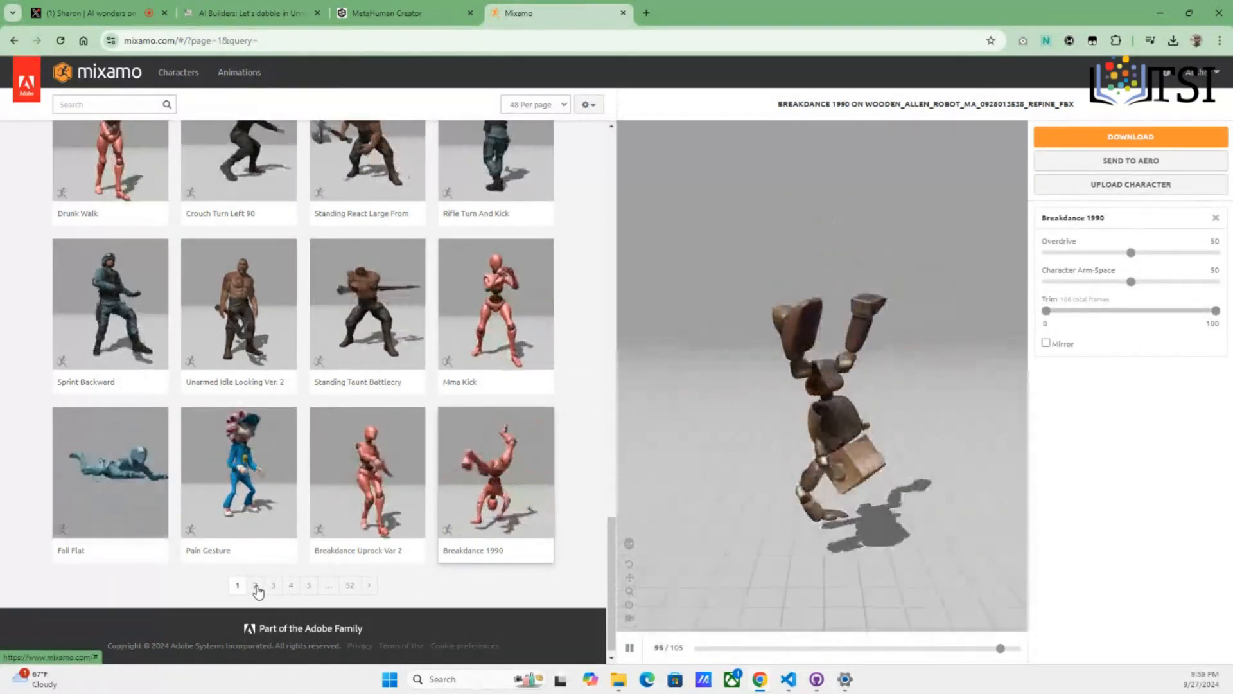
Apply Goalkeeper Catch from the second page of animations to the wooden robot and browse further down that page
left_click(255, 586)
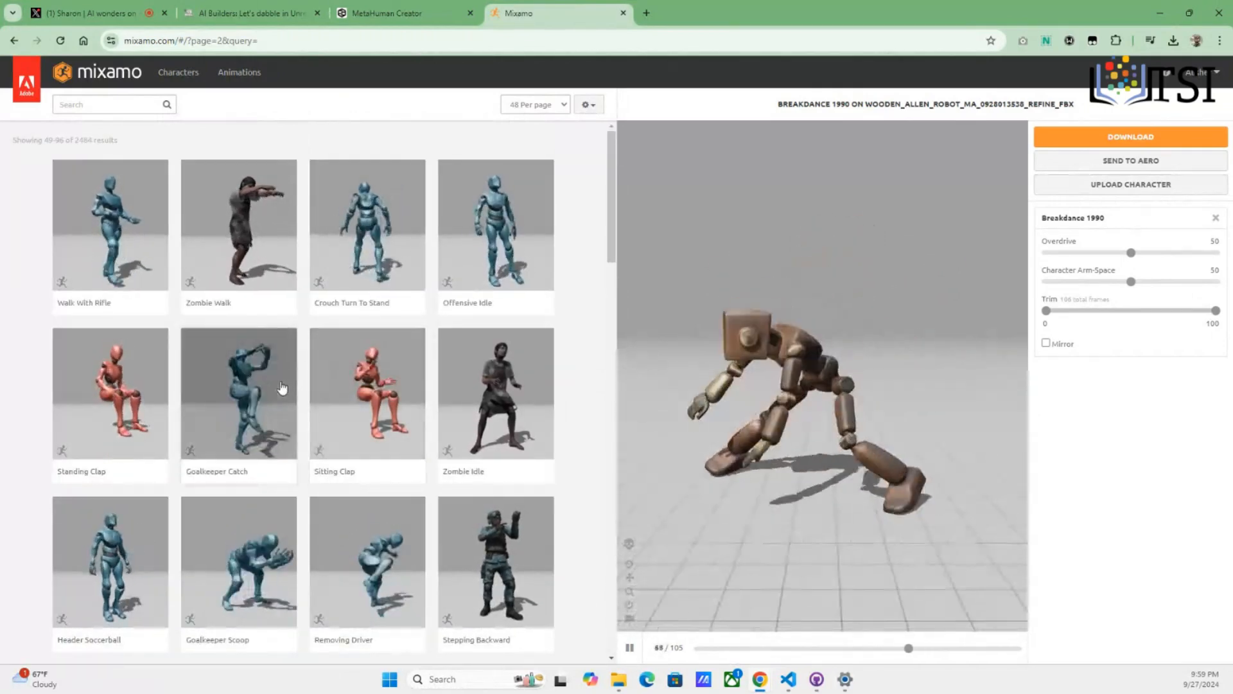
left_click(254, 382)
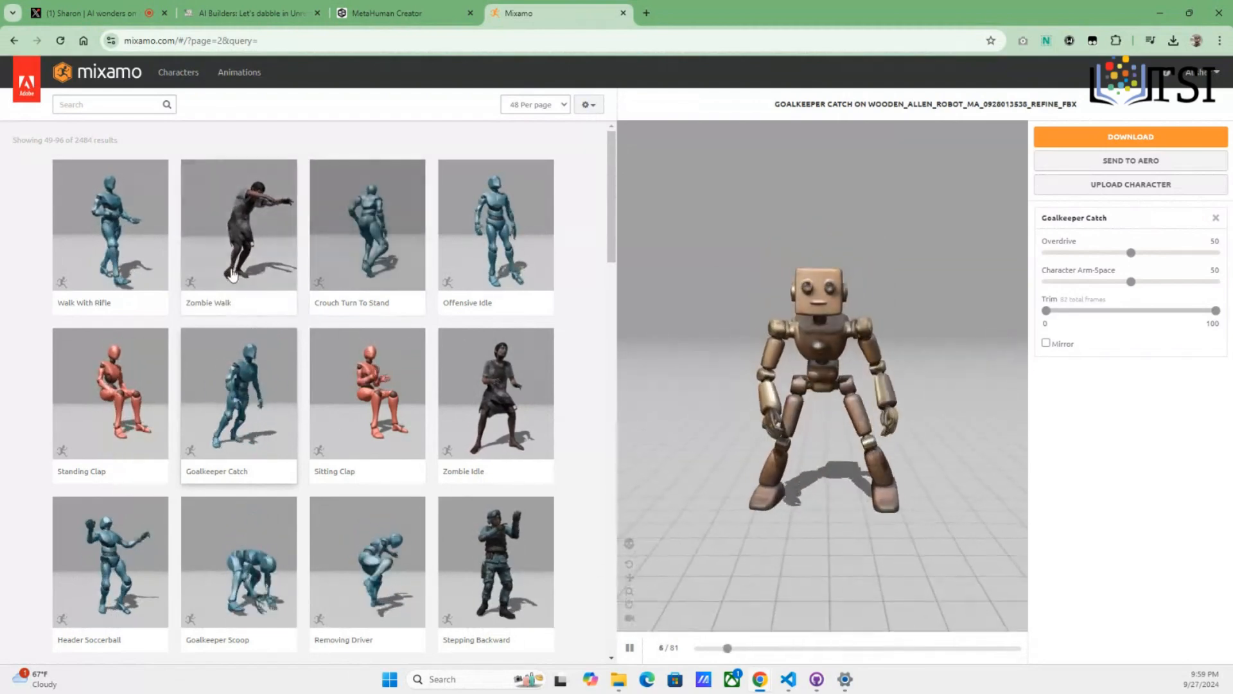
scroll(308, 314, "down", 4)
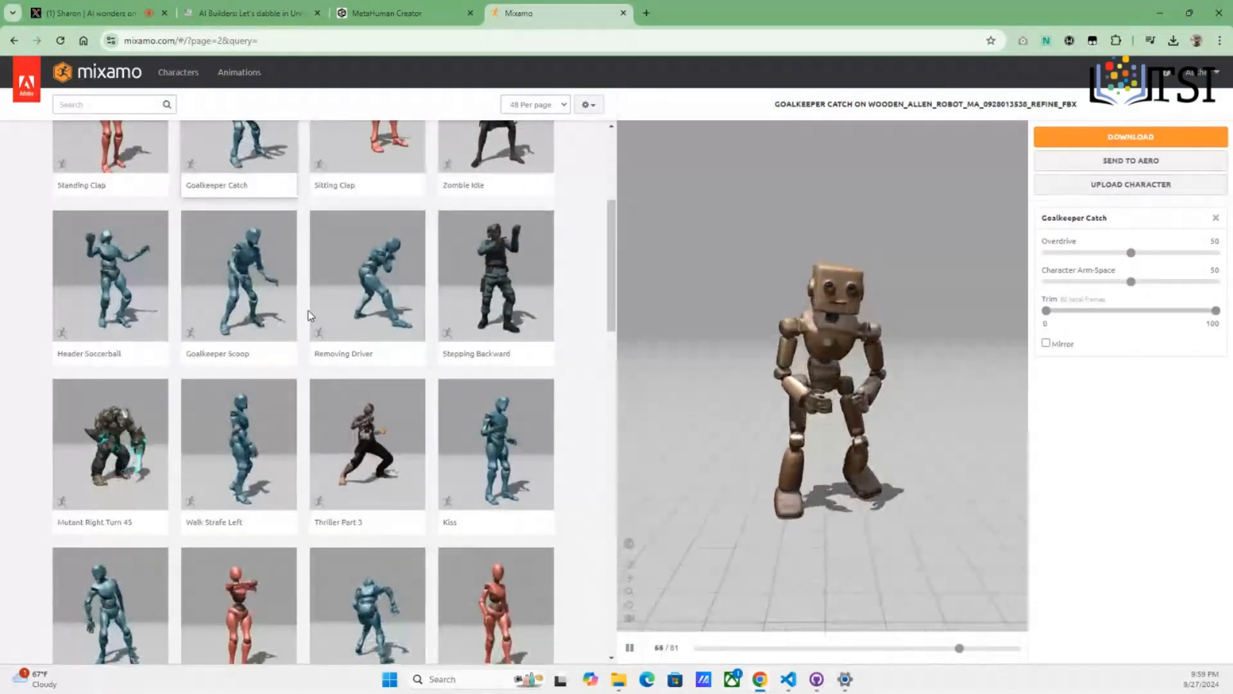
scroll(308, 315, "down", 4)
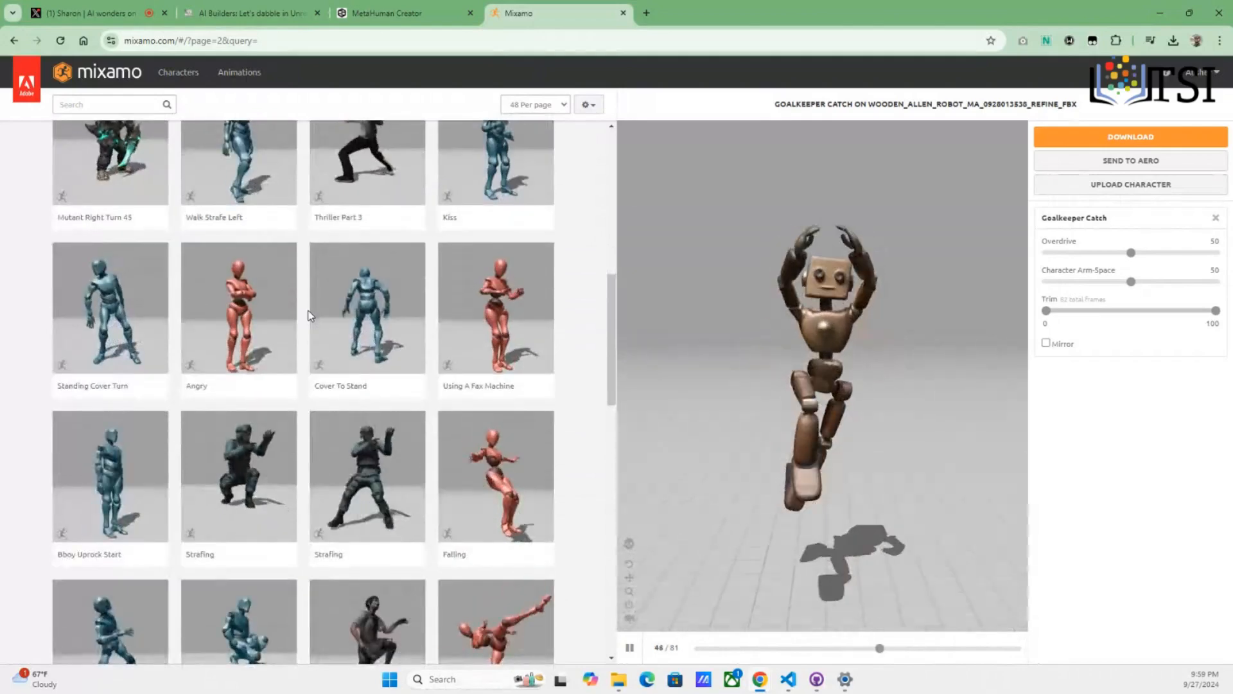
Try the Chapa-Giratoria animation from the lower part of the second page on the wooden robot
scroll(308, 315, "down", 4)
scroll(308, 315, "down", 2)
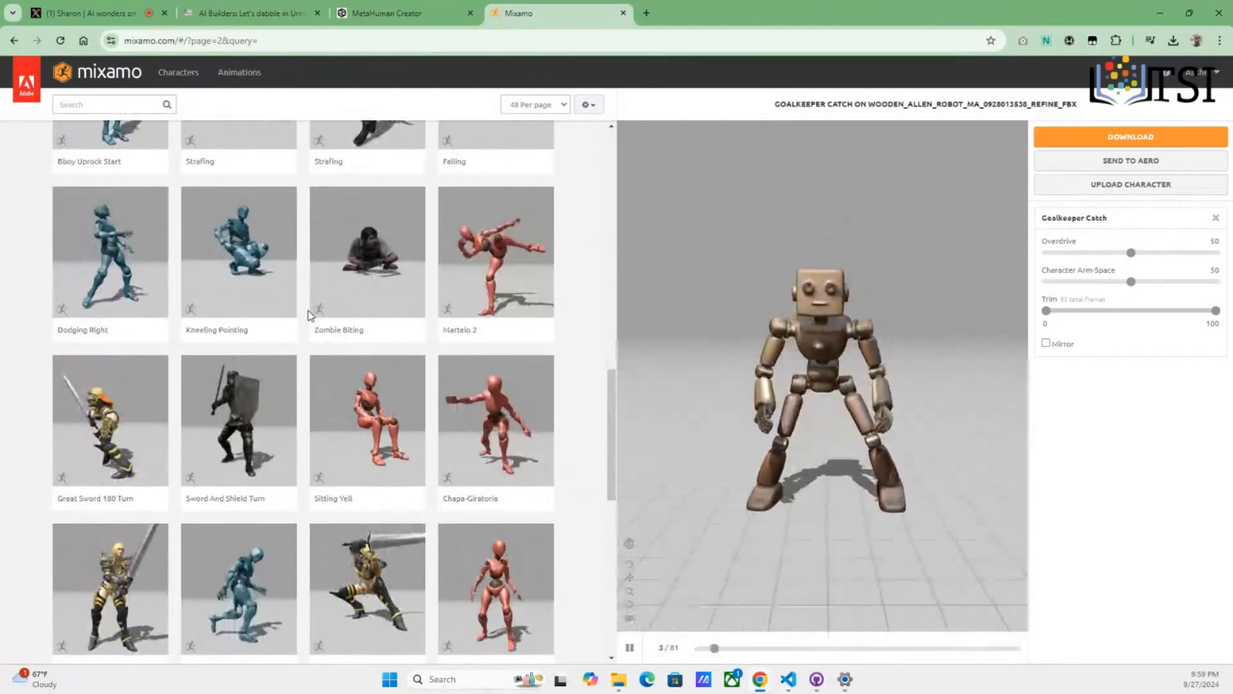
scroll(309, 315, "down", 2)
scroll(309, 315, "down", 2)
left_click(479, 208)
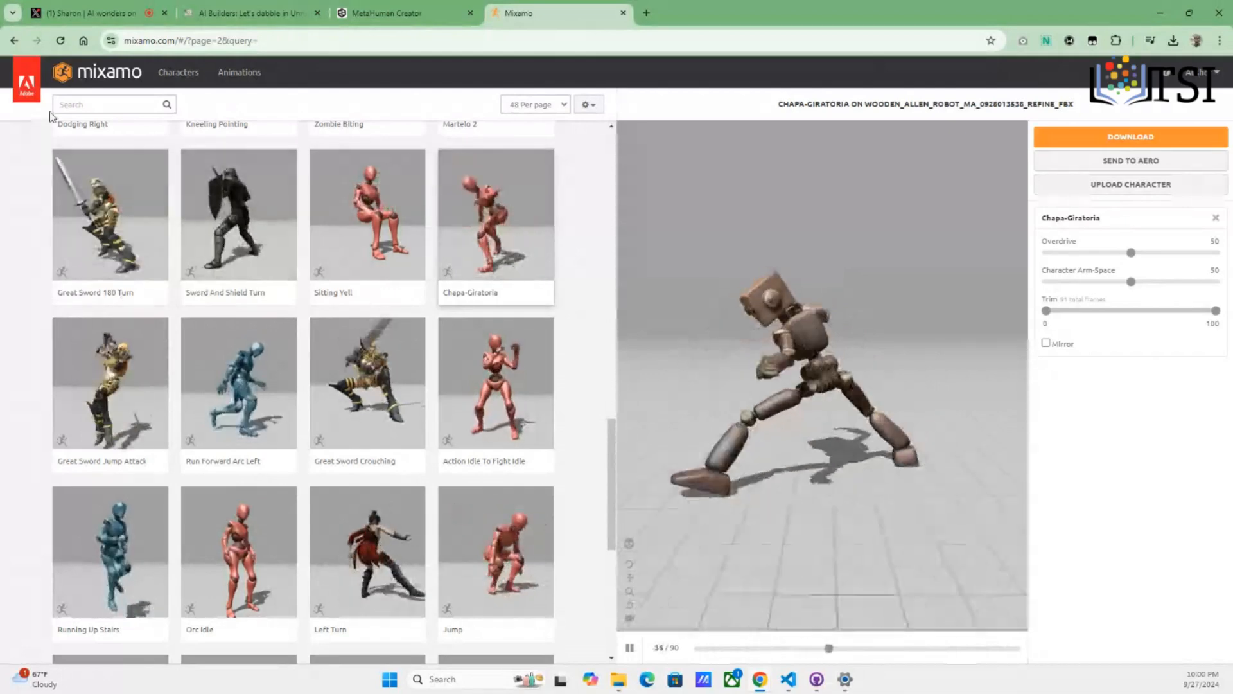
Try Jumping from the end of the second page, and apply Climbing from the third page to the wooden robot
scroll(230, 315, "down", 3)
scroll(233, 322, "down", 3)
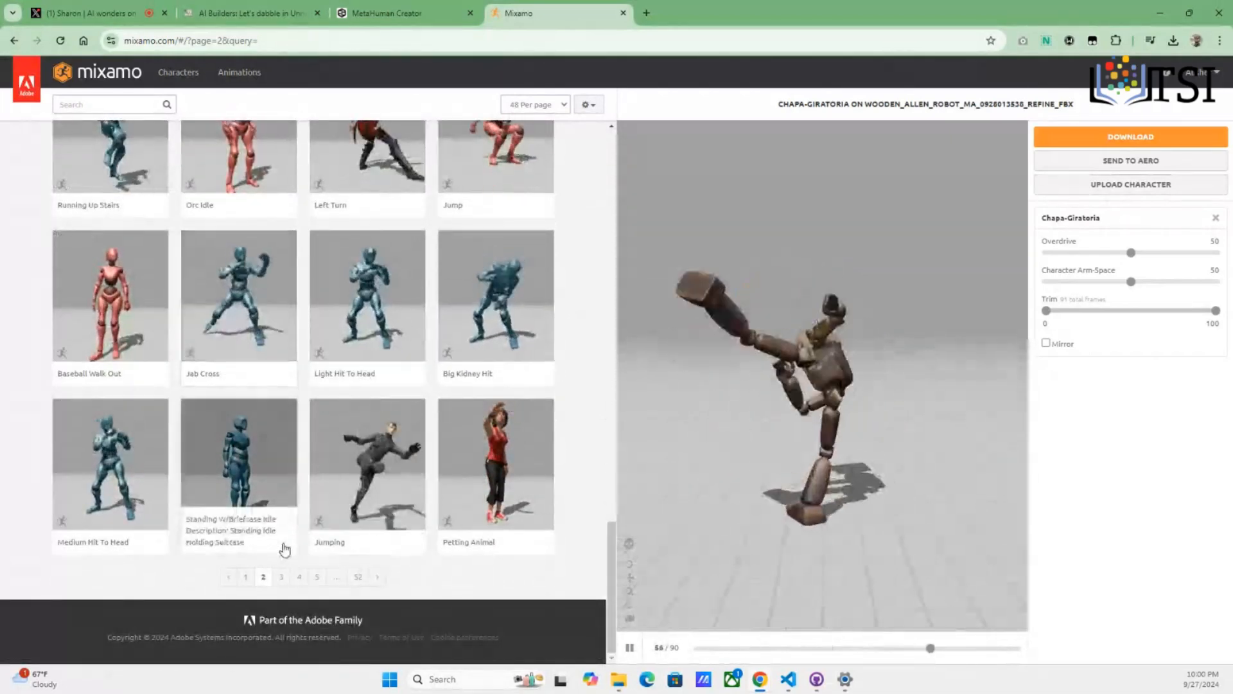
left_click(368, 474)
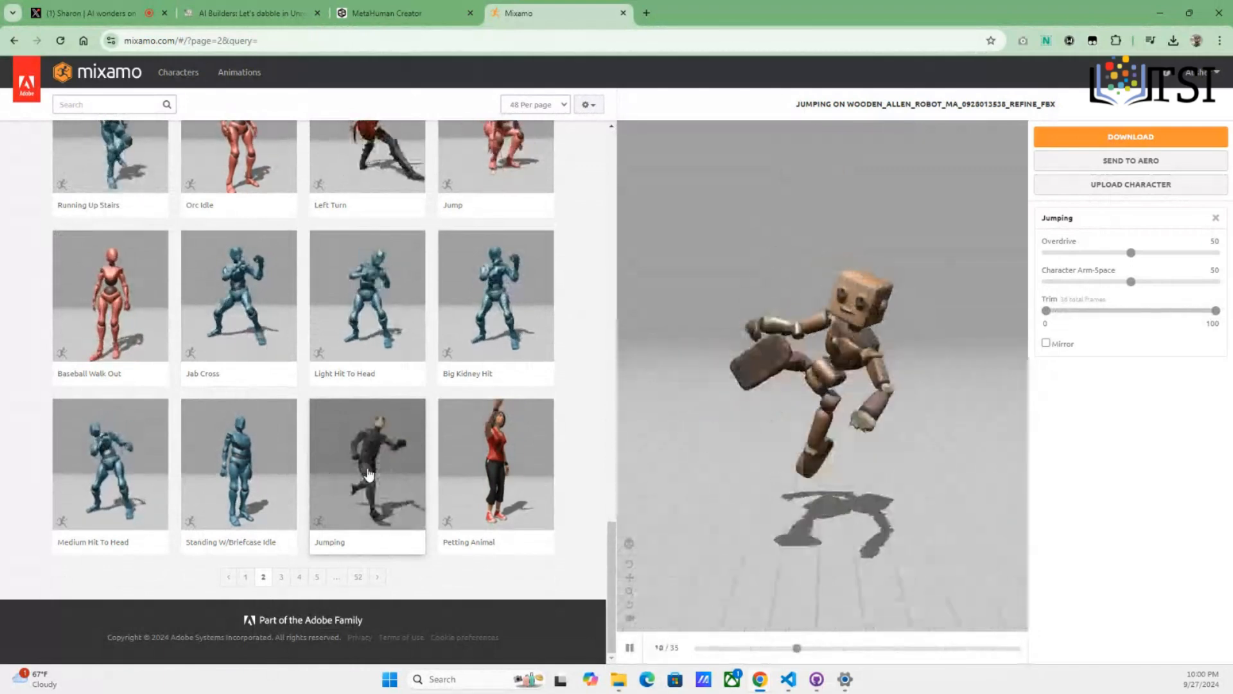
left_click(281, 577)
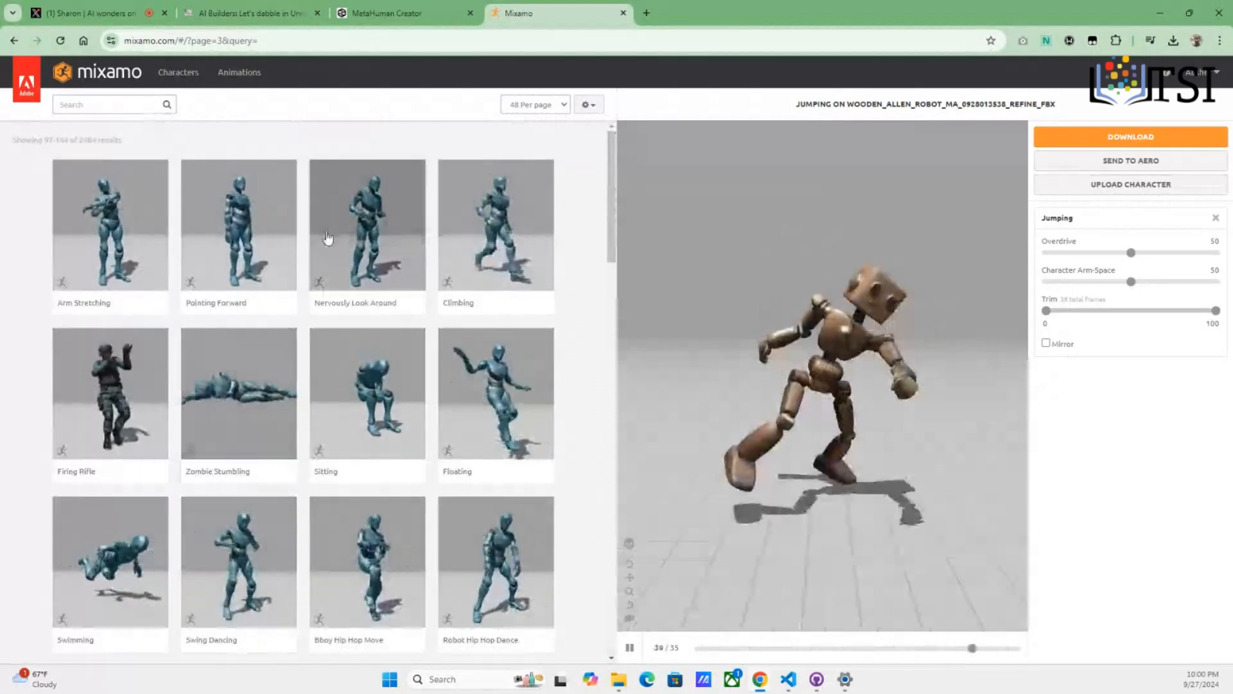
left_click(489, 224)
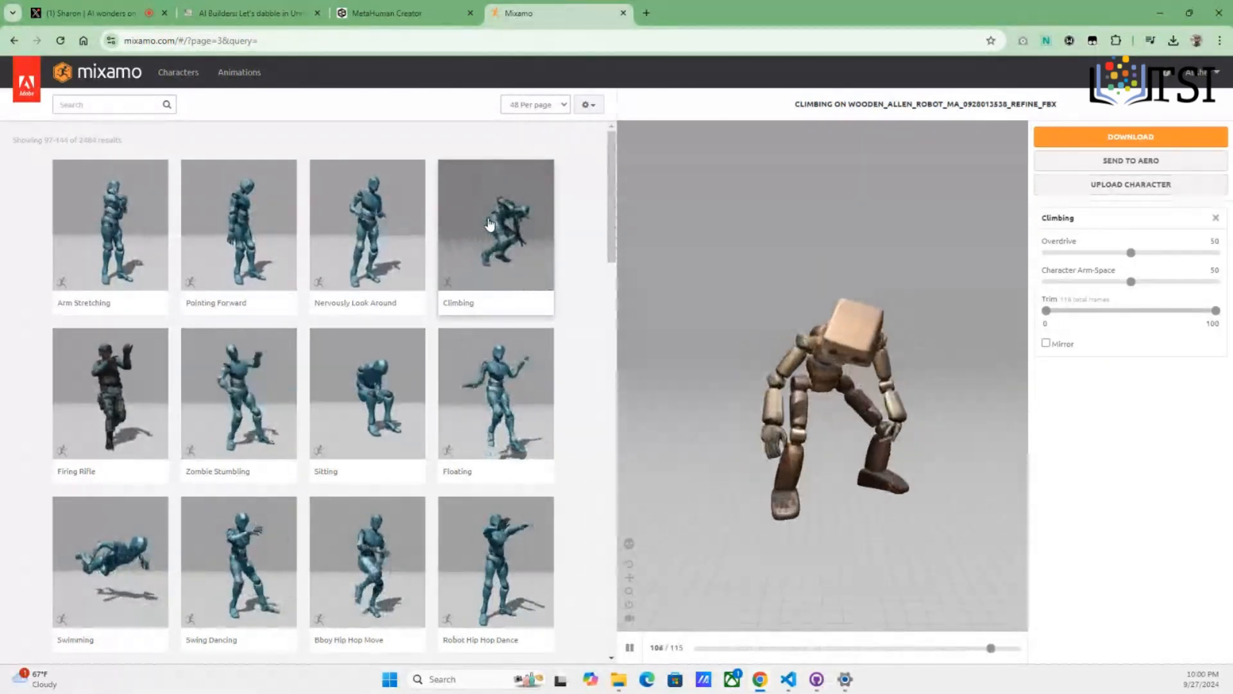
Open youtube.com in a new browser tab alongside the Mixamo page
left_click(647, 13)
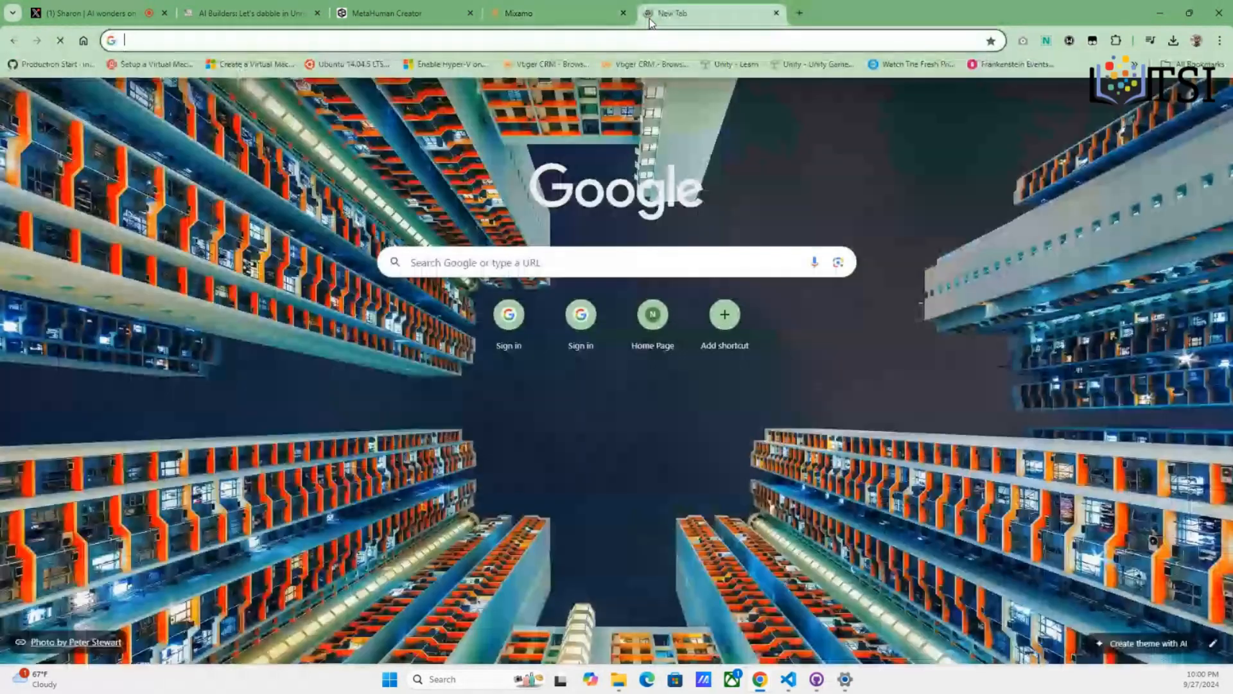
left_click(650, 34)
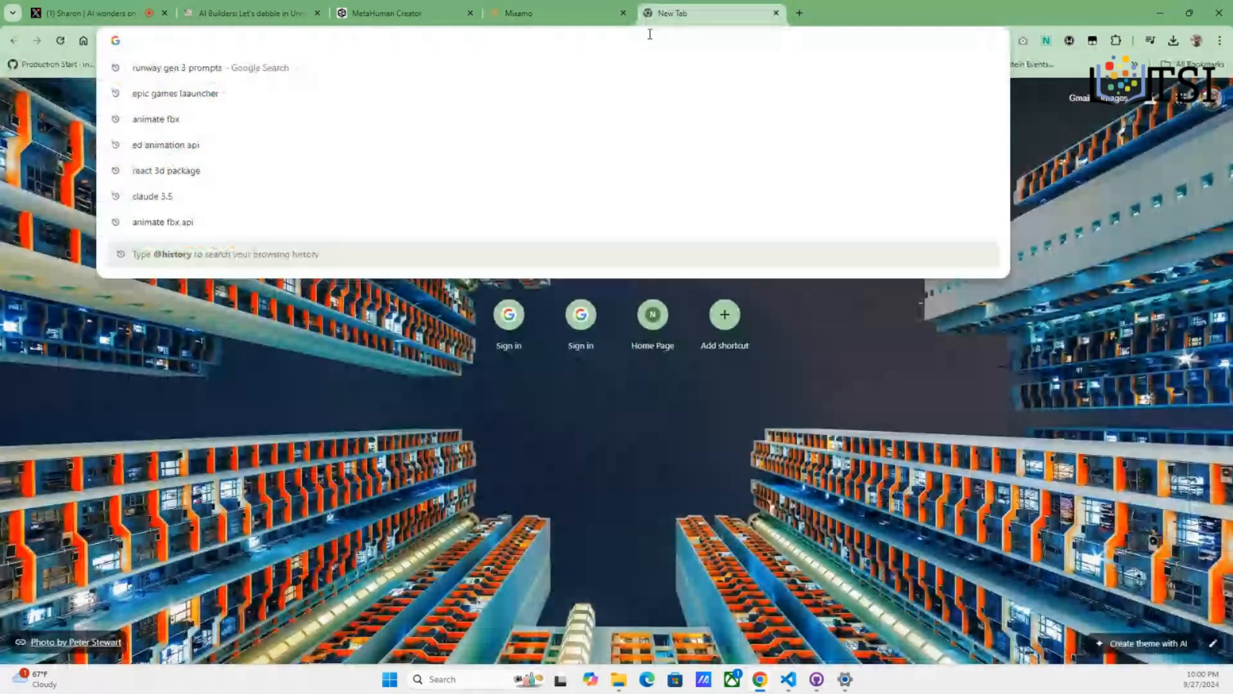
type("youtube.com")
key("Return")
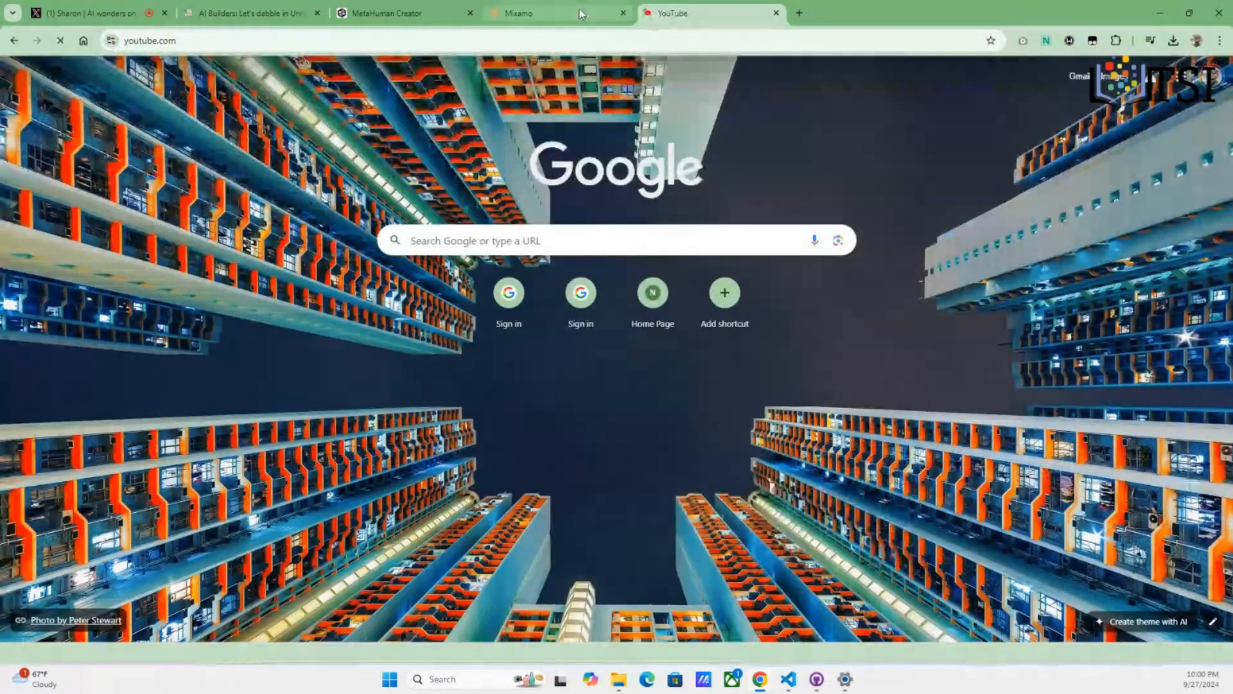
left_click(568, 18)
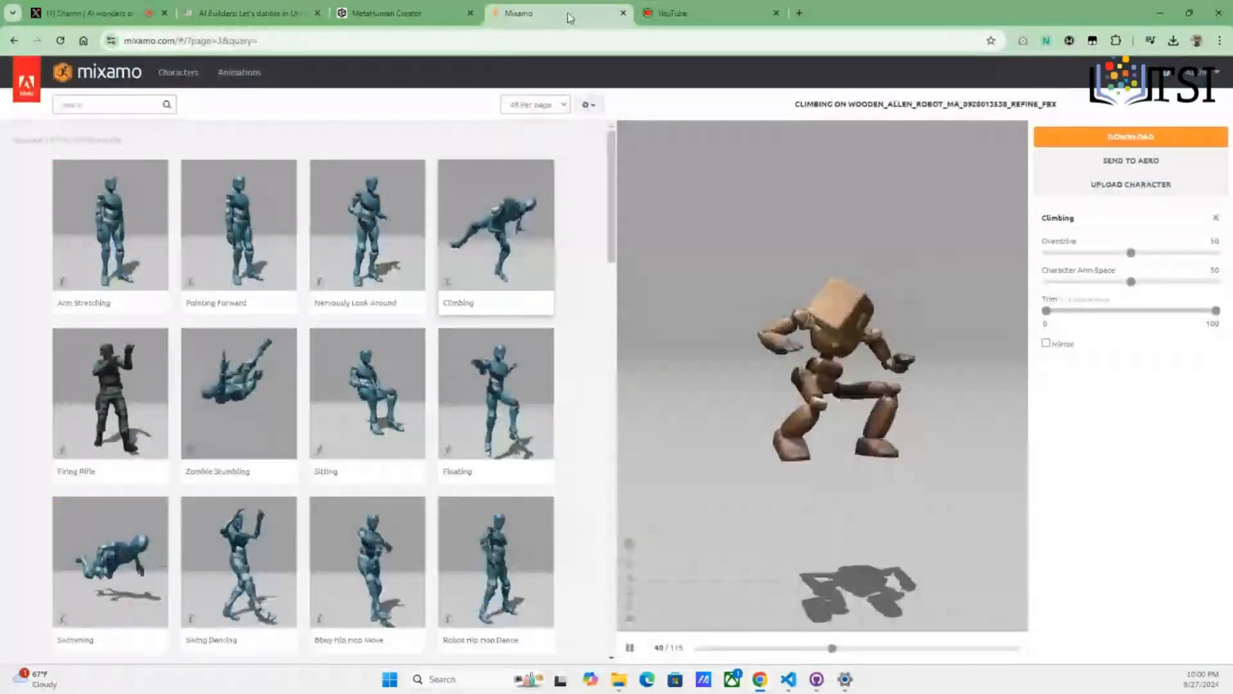
left_click(680, 11)
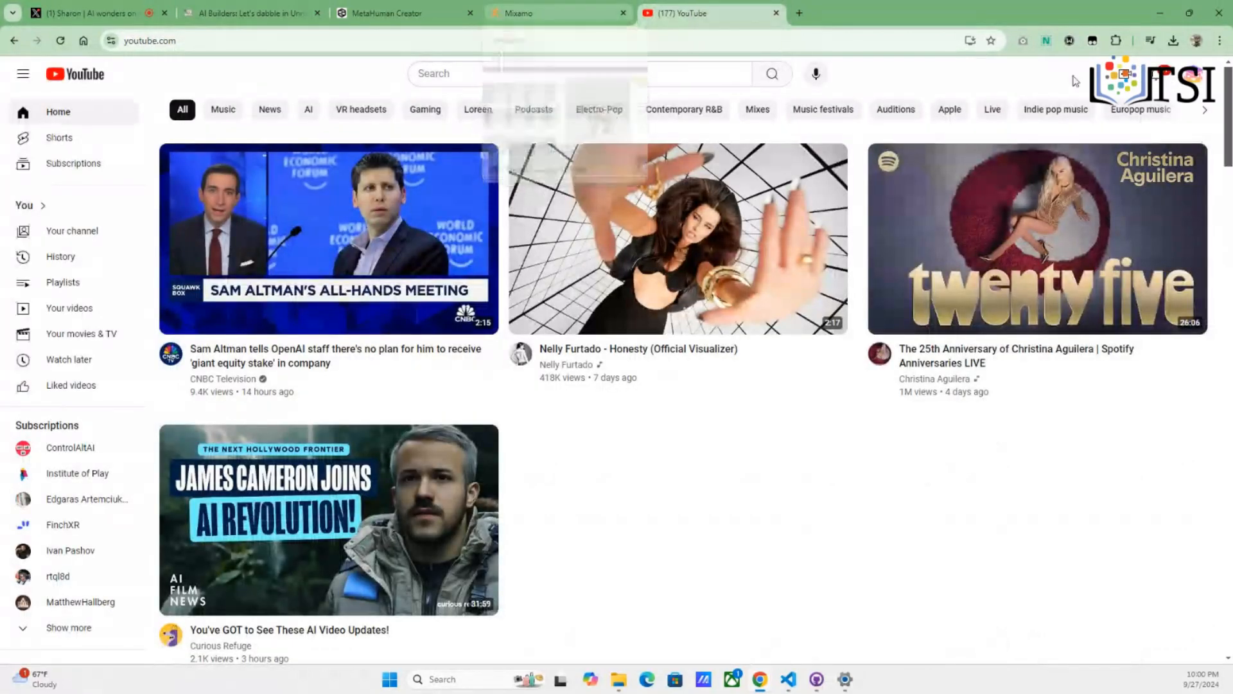
Switch YouTube to the personal channel with 1 subscriber listed first under the other accounts
left_click(1197, 74)
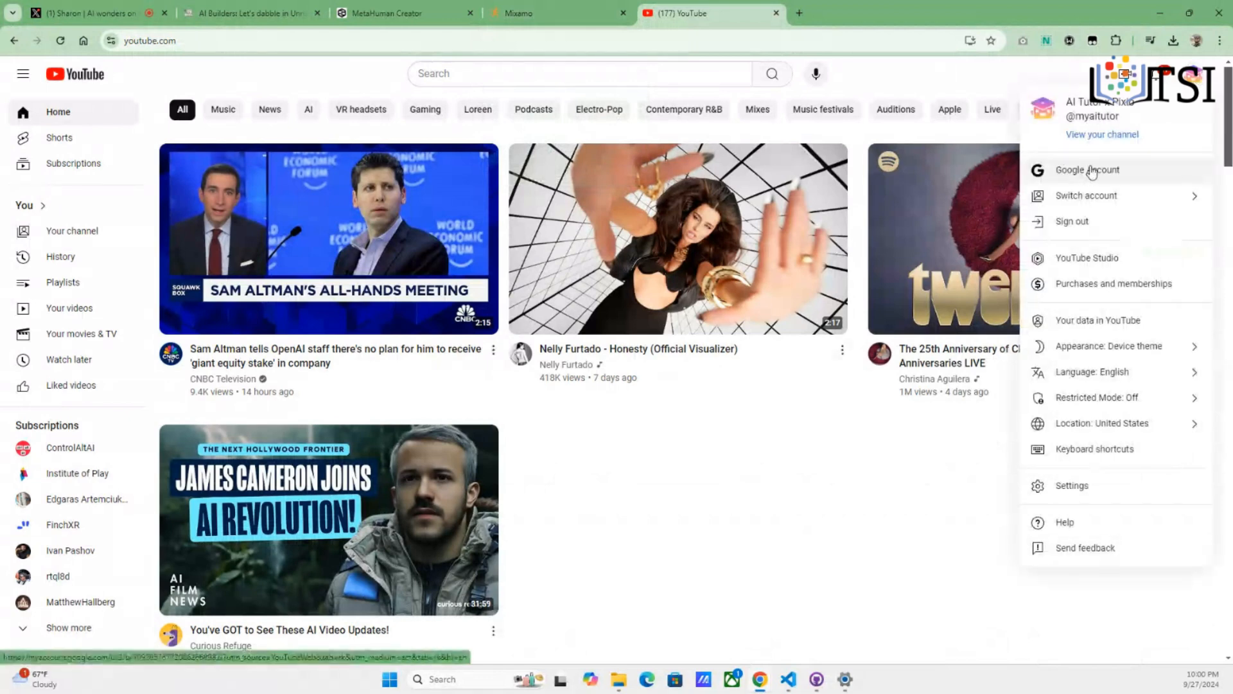
left_click(1093, 194)
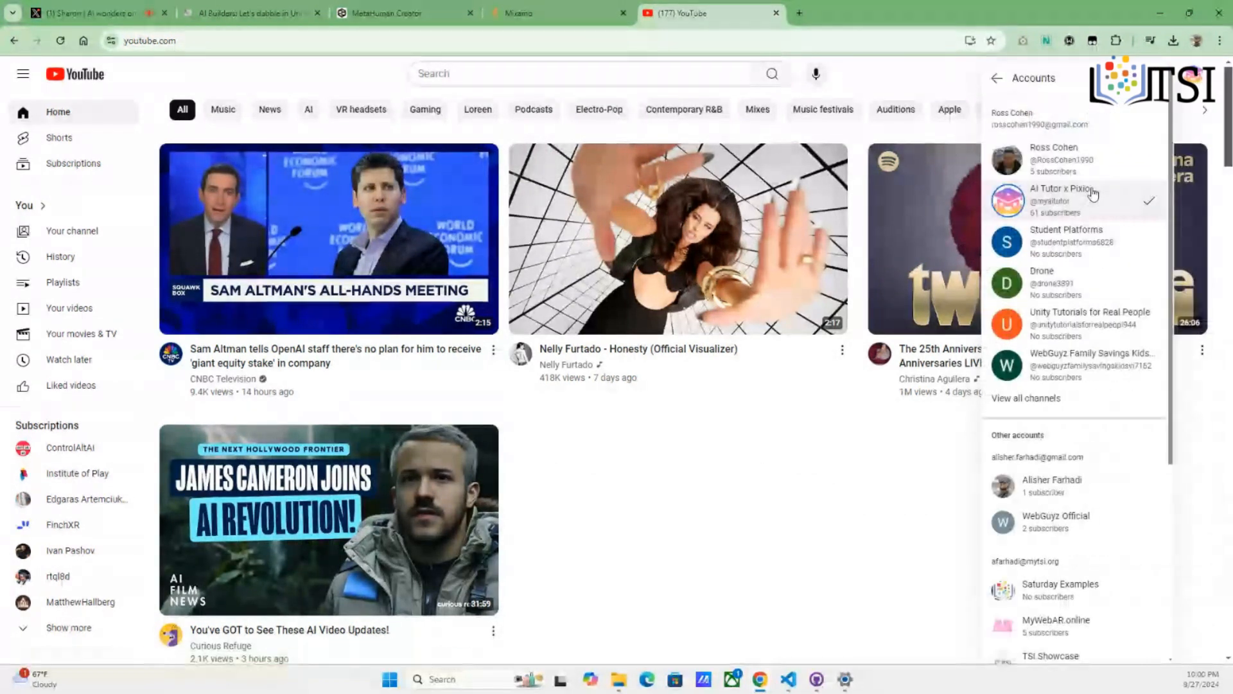
scroll(1096, 367, "down", 2)
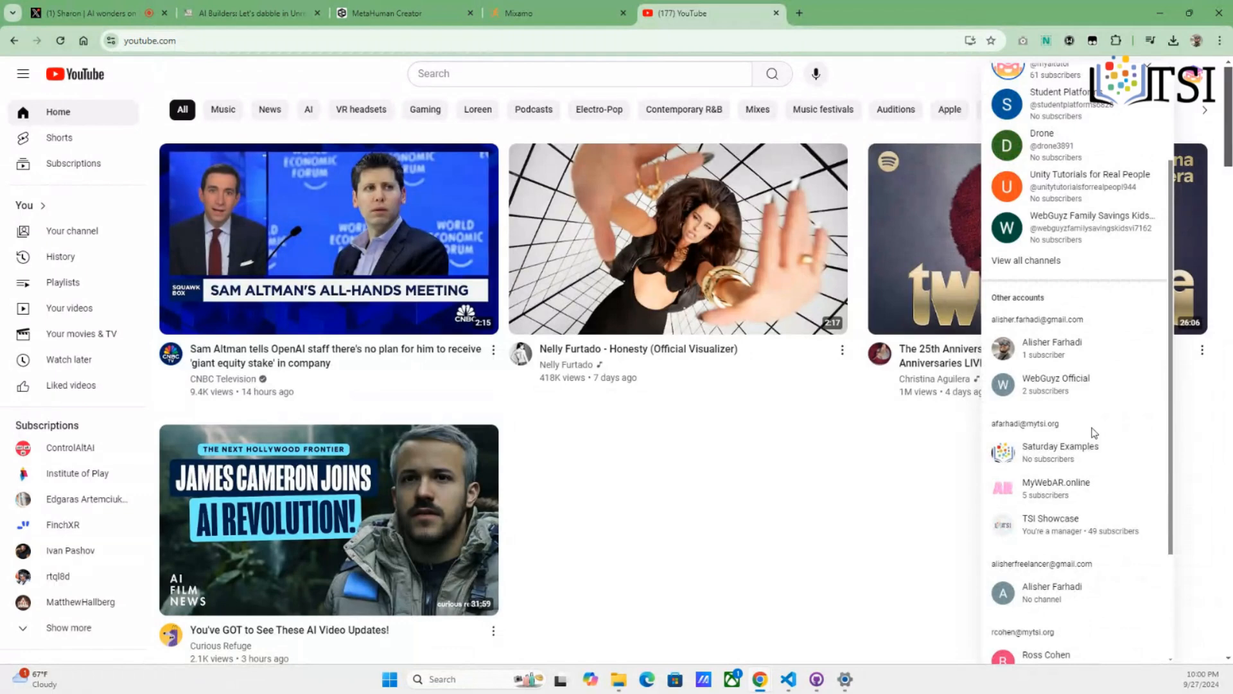
scroll(1094, 433, "up", 1)
left_click(1057, 388)
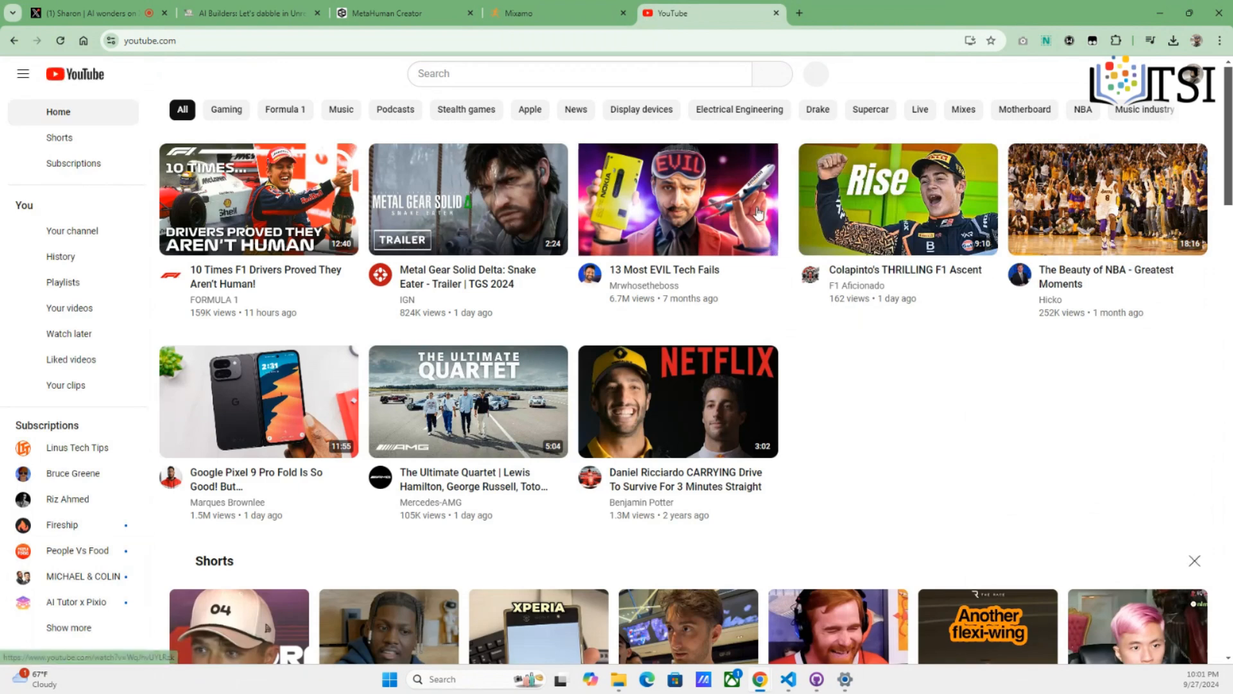
left_click(72, 231)
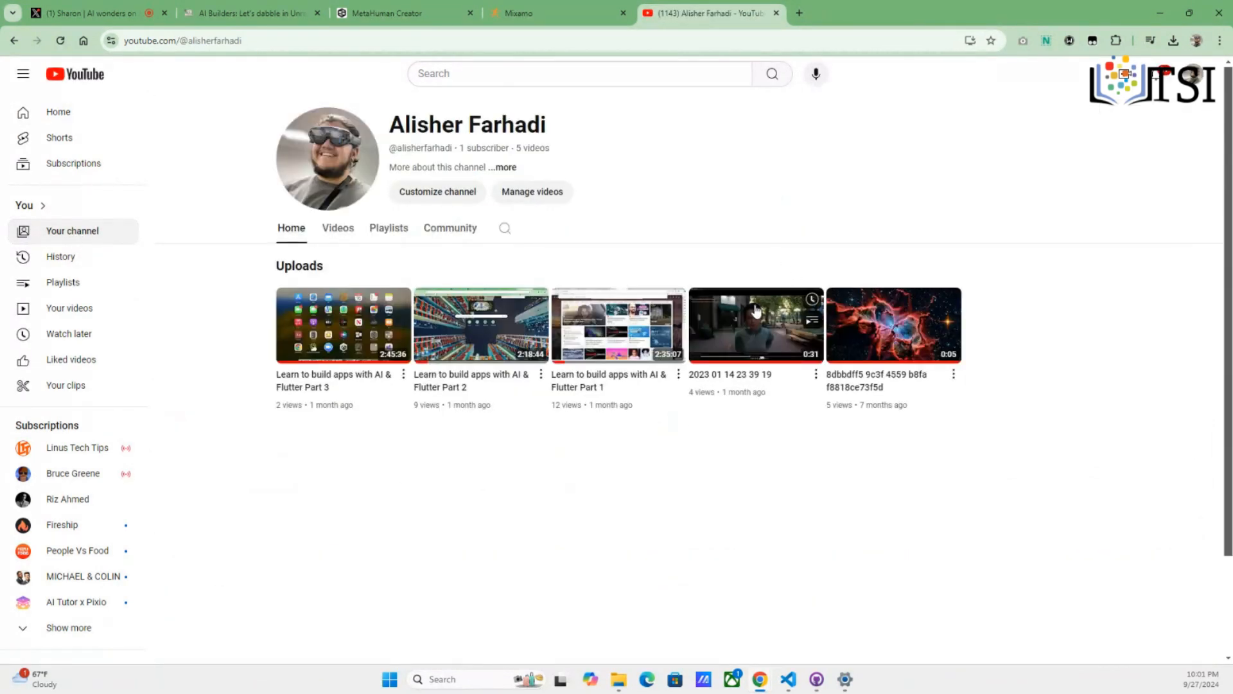
left_click(755, 311)
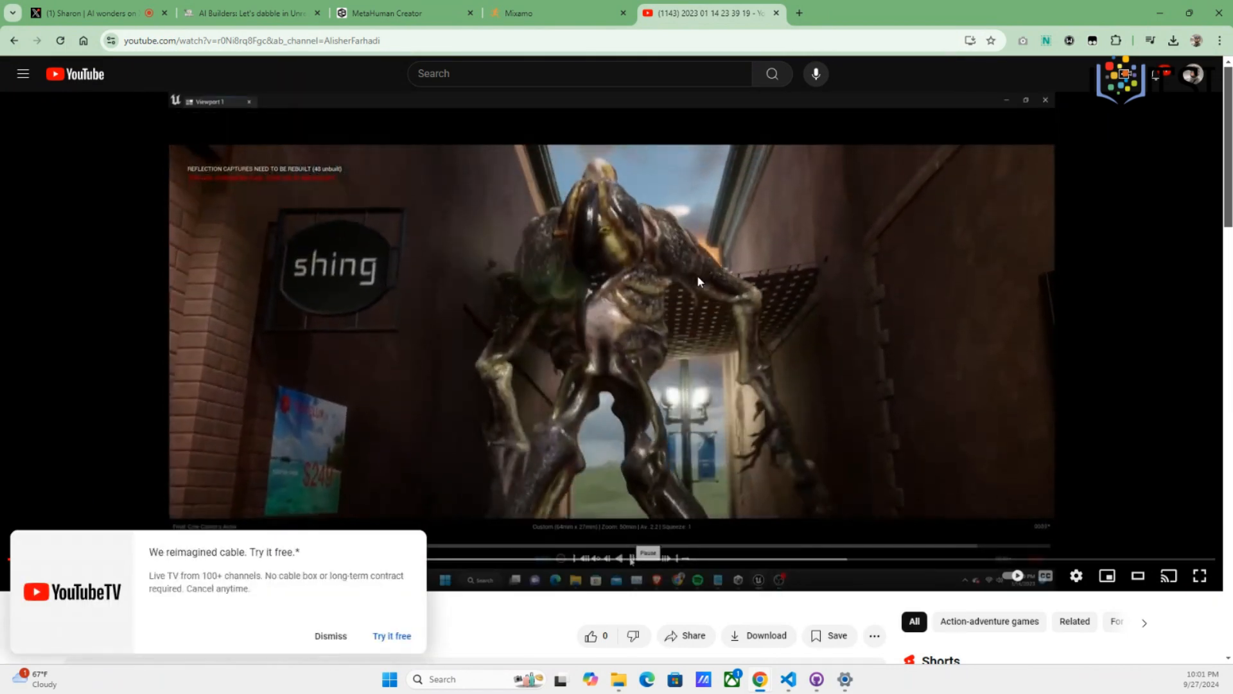
left_click(761, 330)
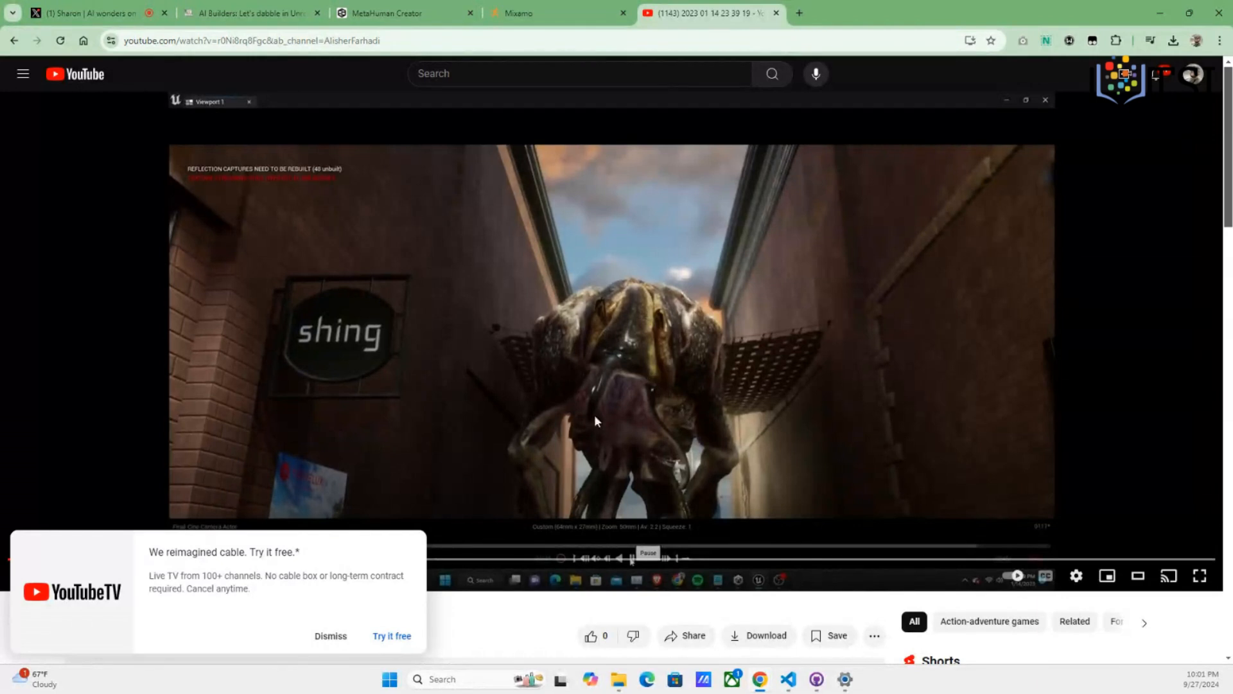
left_click(329, 635)
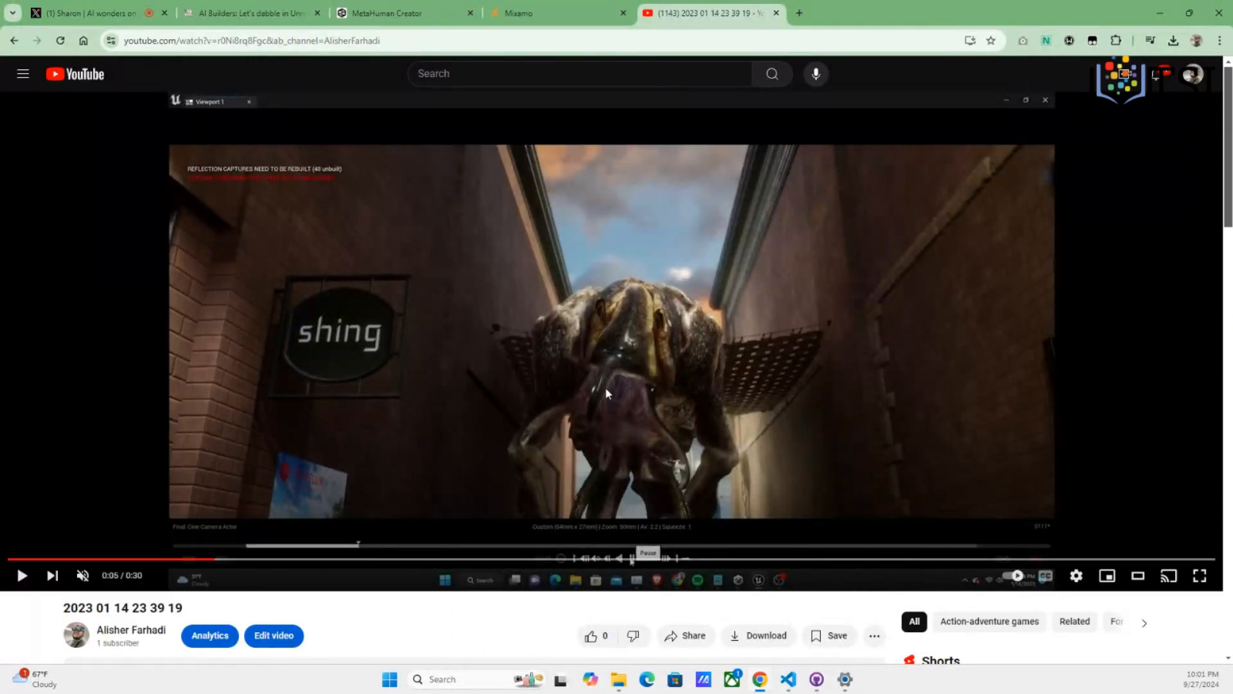
Watch the rest of the creature video, pausing where needed, and cancel the automatic playback of the suggested video
left_click(819, 349)
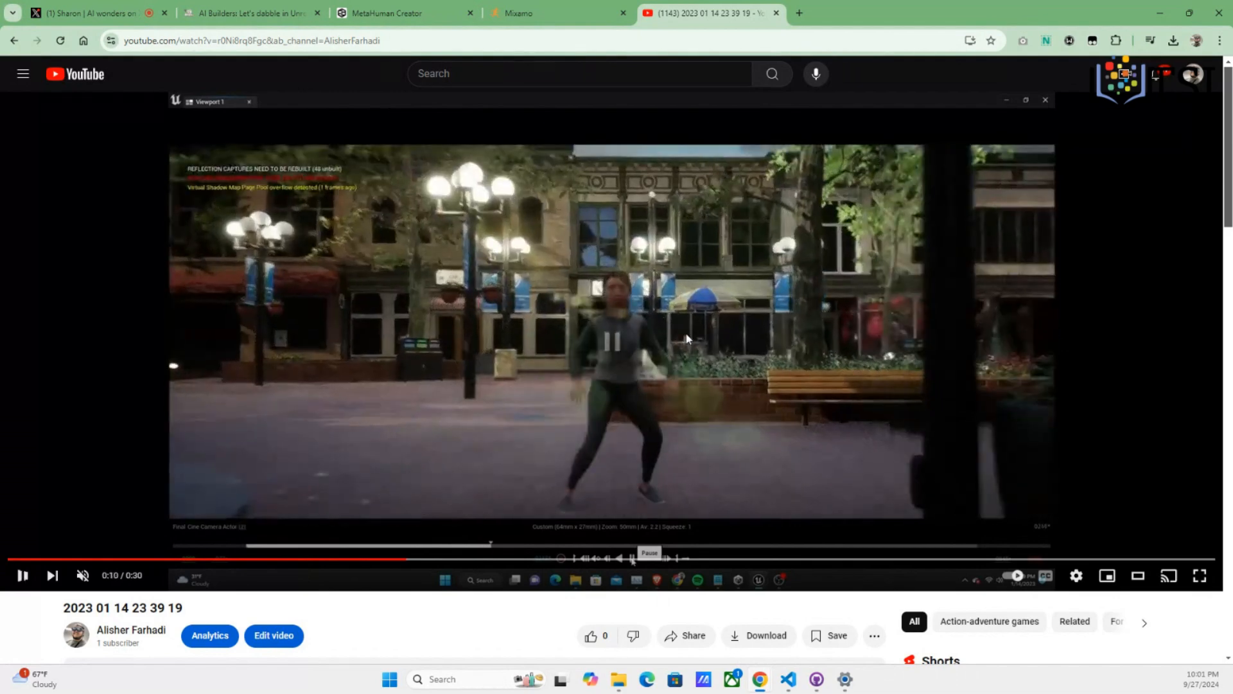
left_click(681, 367)
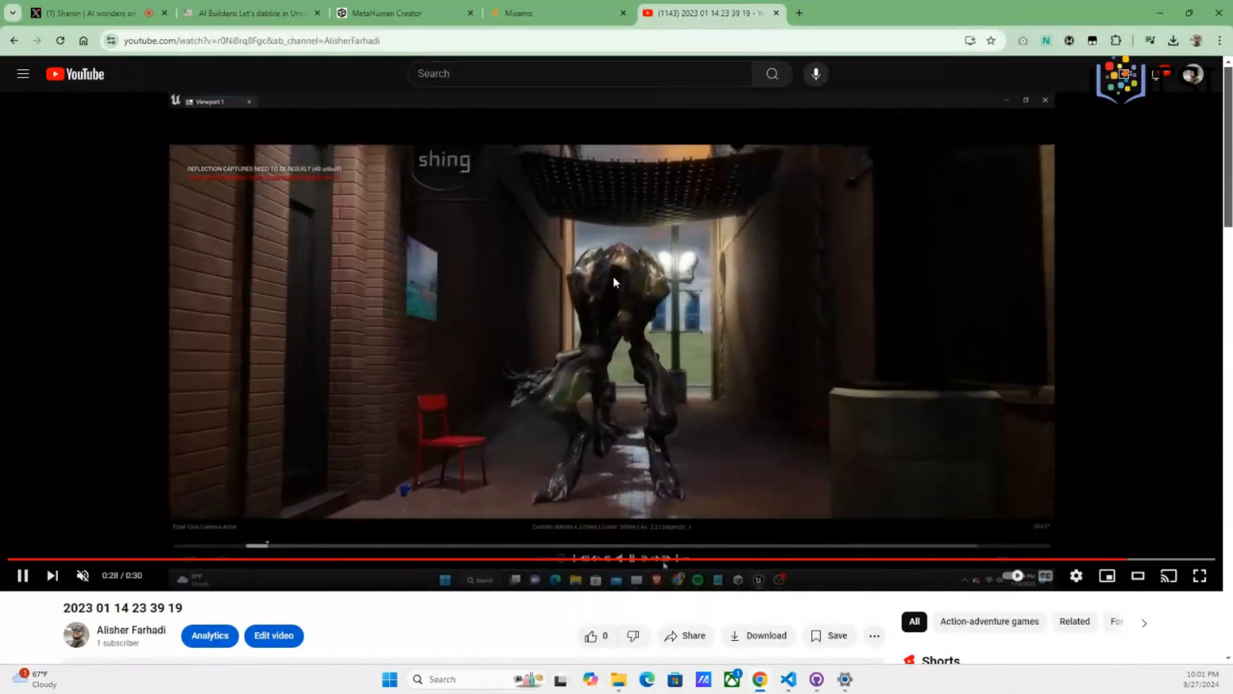
left_click(647, 333)
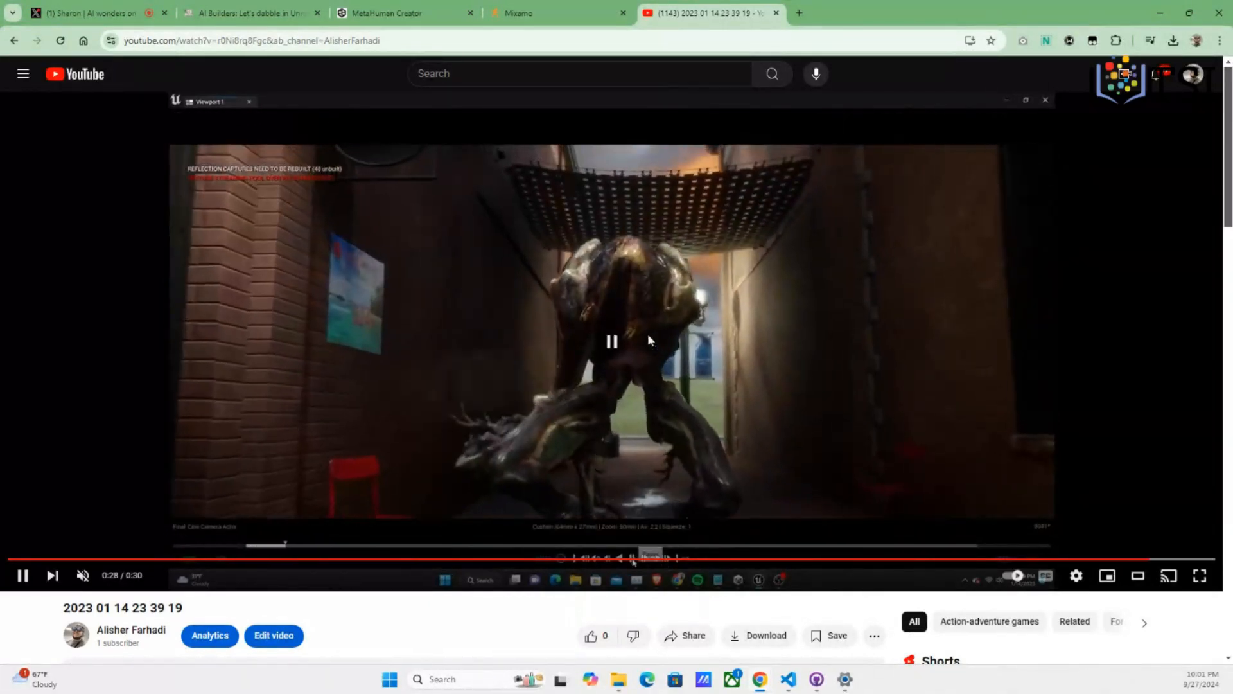
left_click(708, 302)
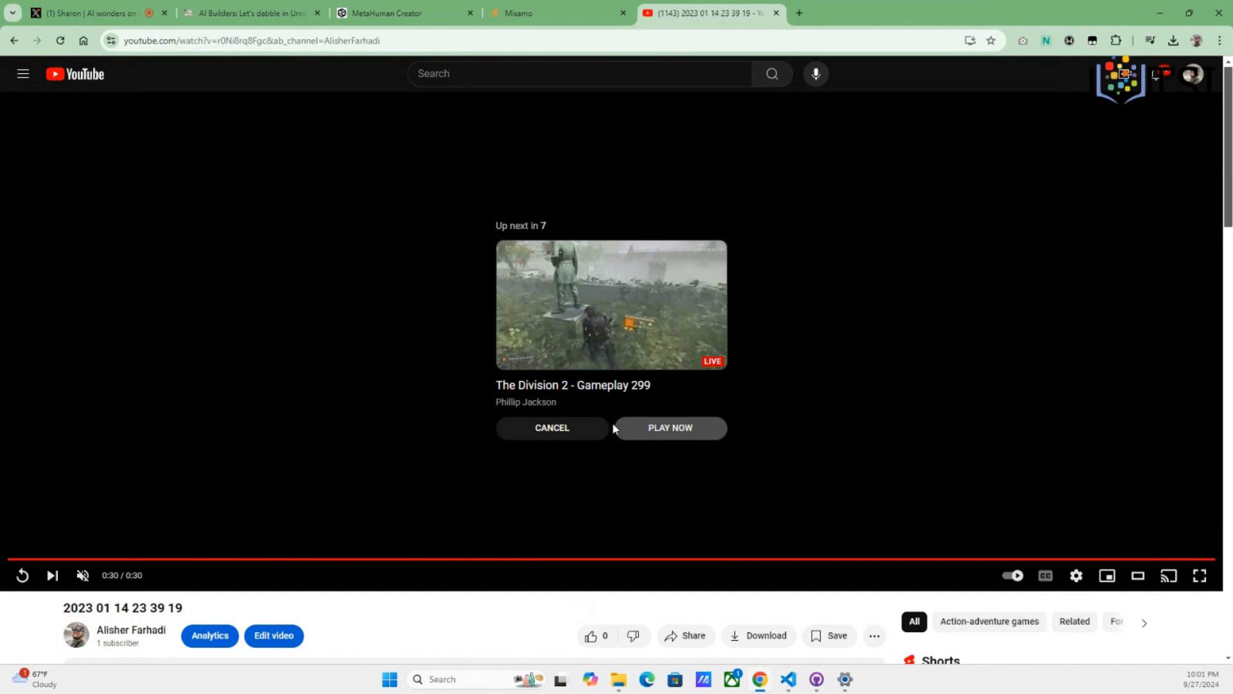
left_click(567, 436)
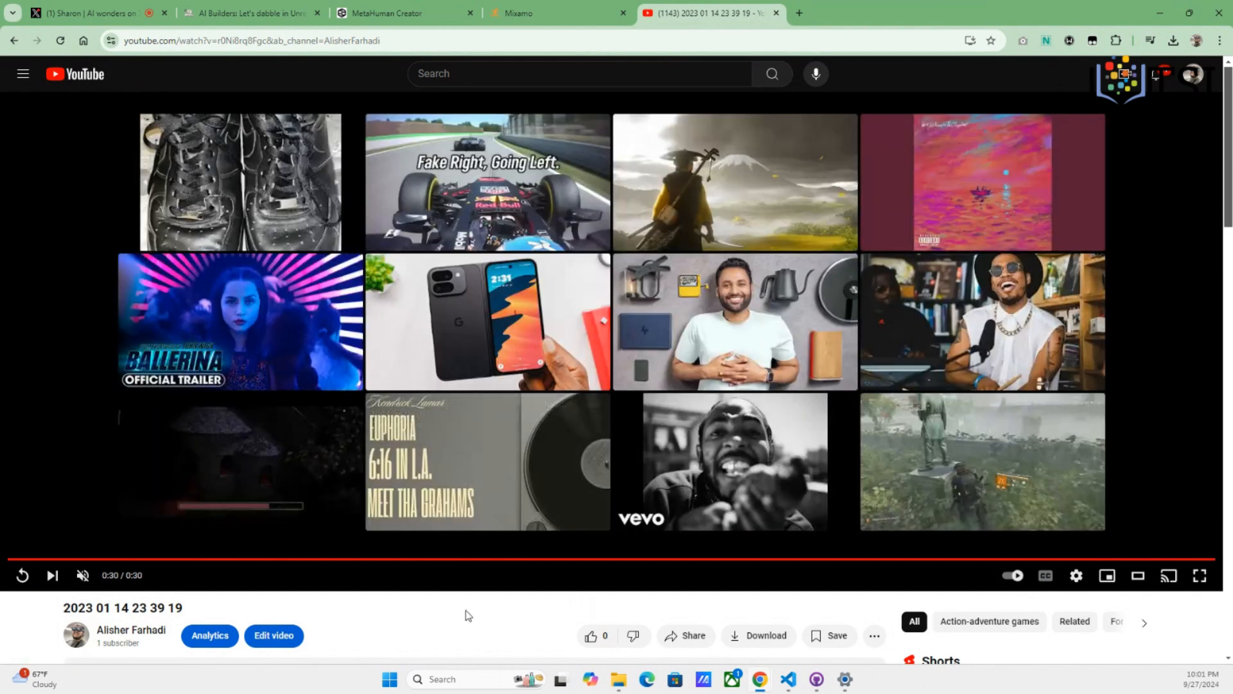
Replay the creature video from the beginning and pause it on the alley shot at 0:02
scroll(465, 610, "down", 5)
scroll(468, 615, "up", 5)
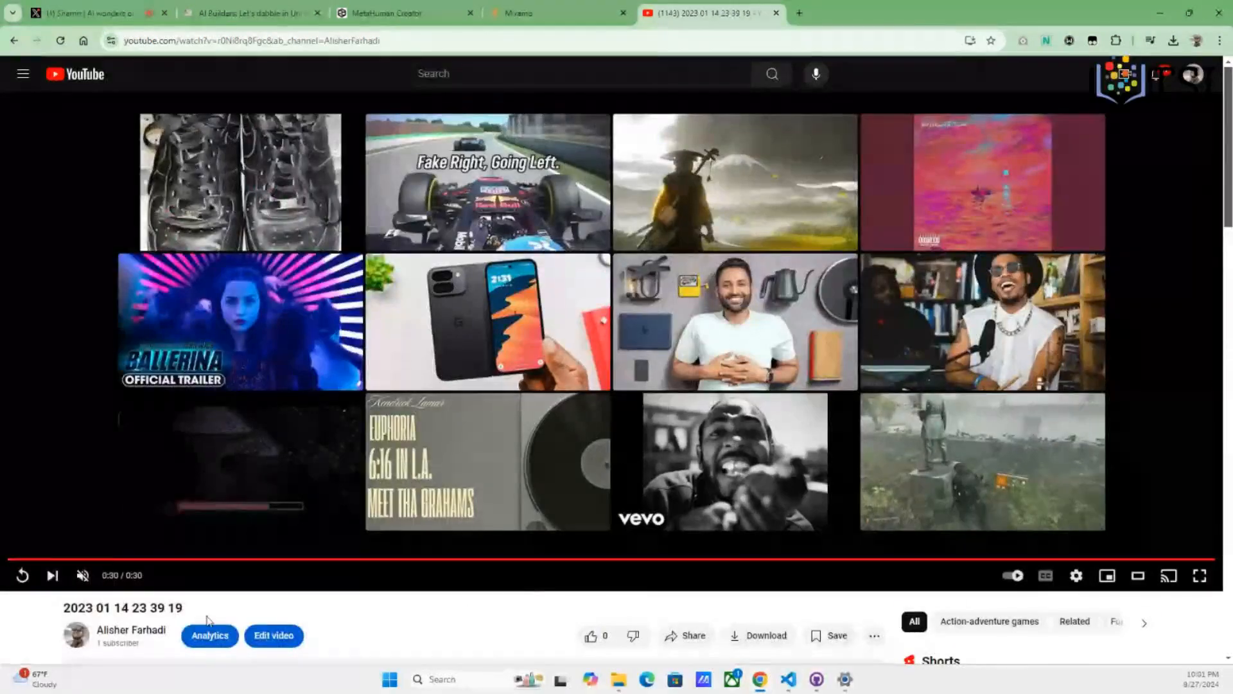
left_click(170, 560)
left_click_drag(169, 560, 3, 551)
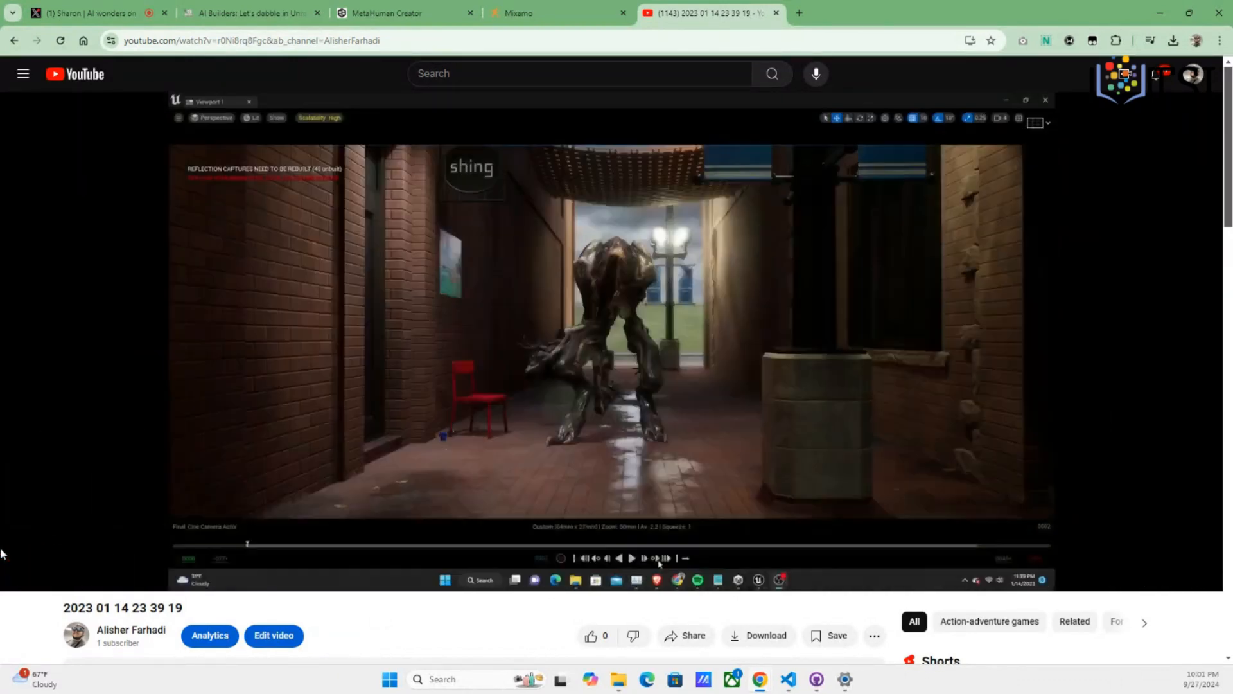
left_click(610, 296)
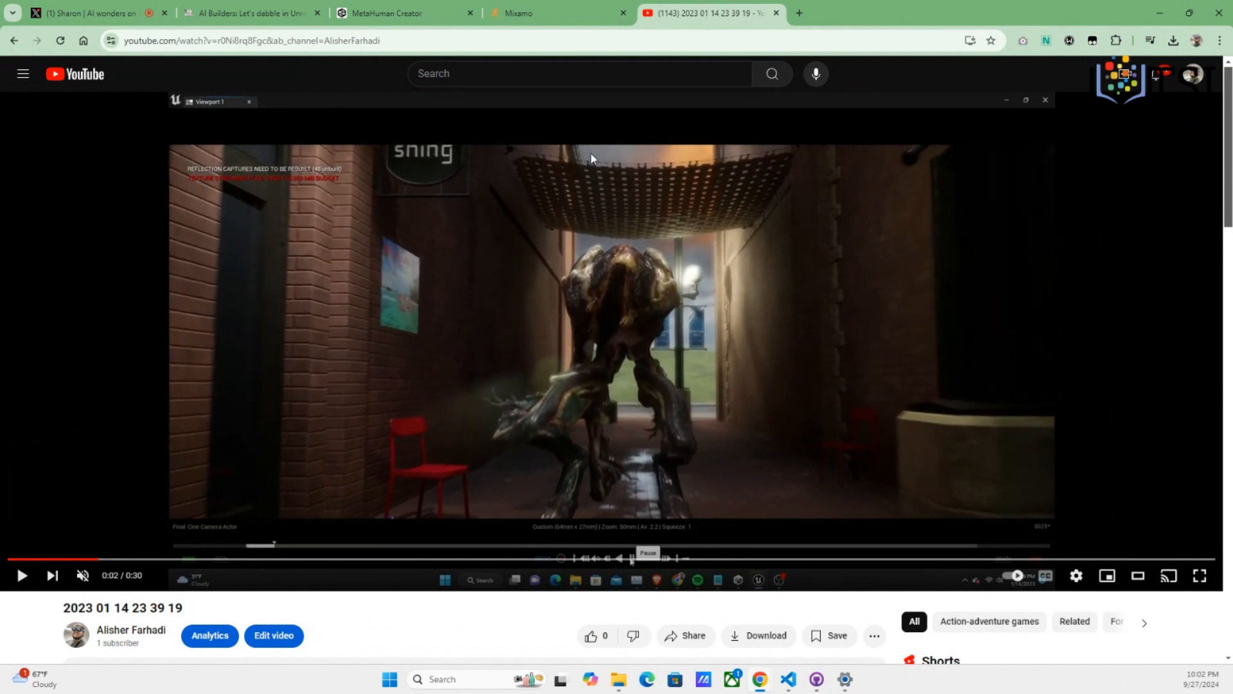
left_click(542, 46)
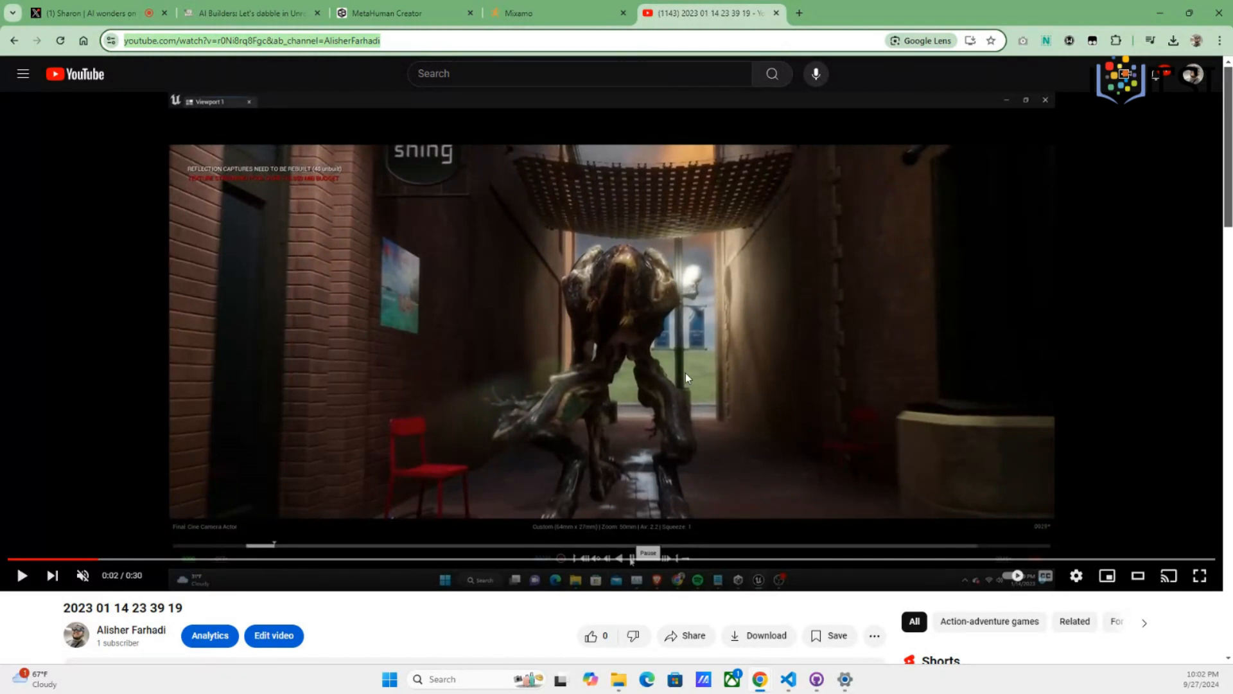
left_click(633, 306)
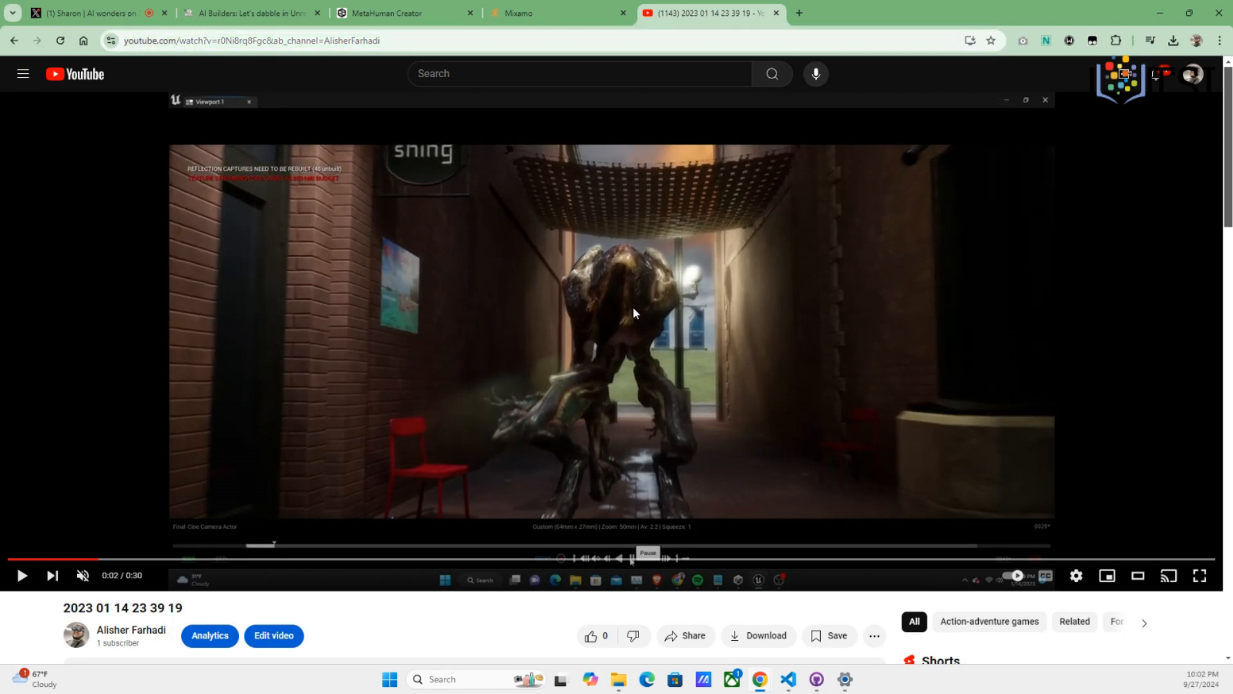
left_click(634, 306)
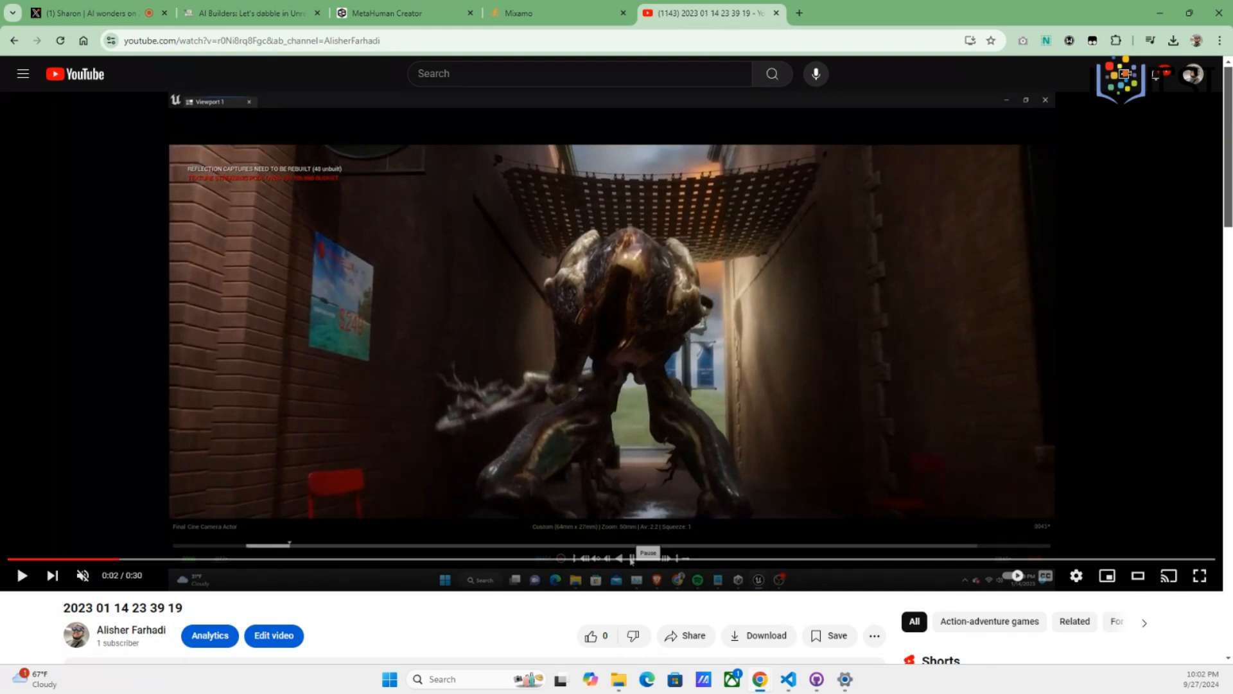
Switch to the Epic Games Launcher and look through My Projects and the Vault in the Unreal Engine library
mouse_move(763, 686)
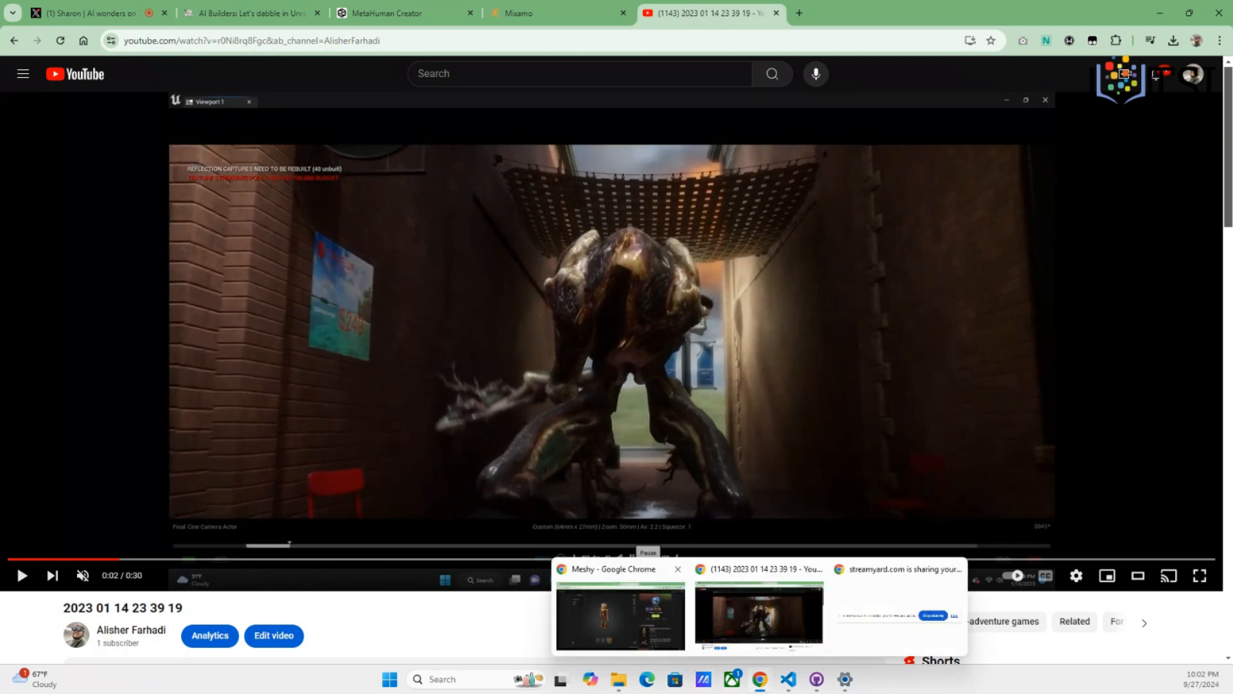
left_click(486, 682)
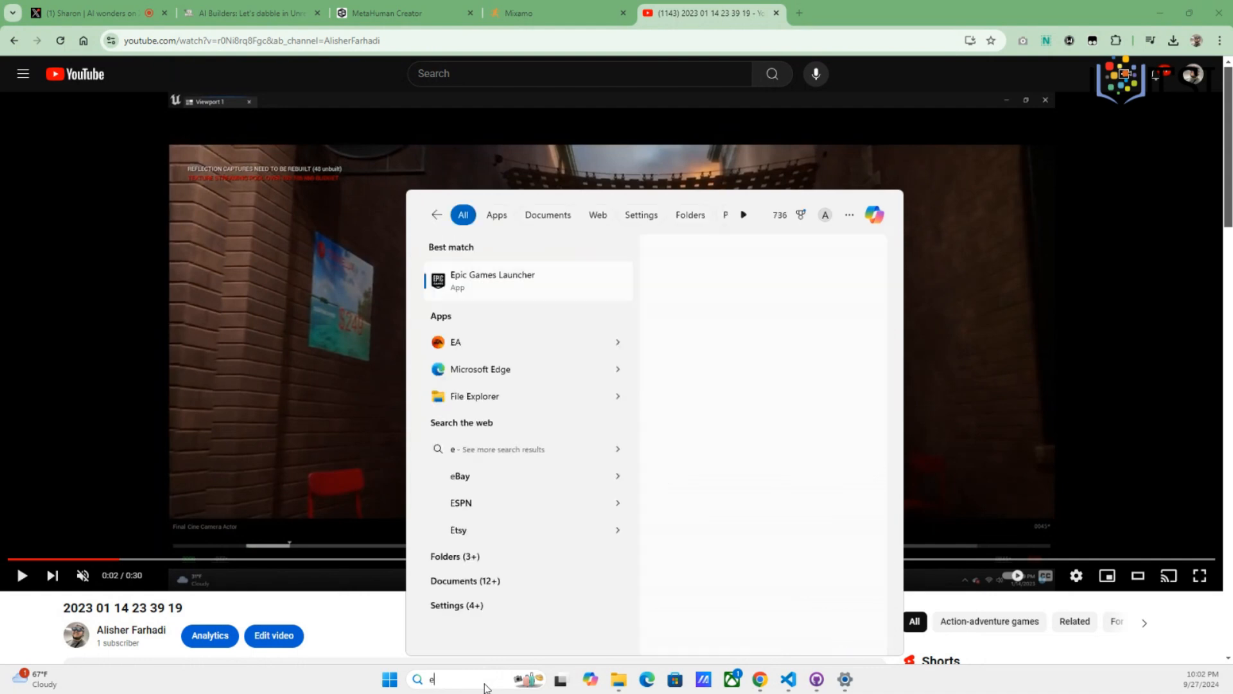
key("Return")
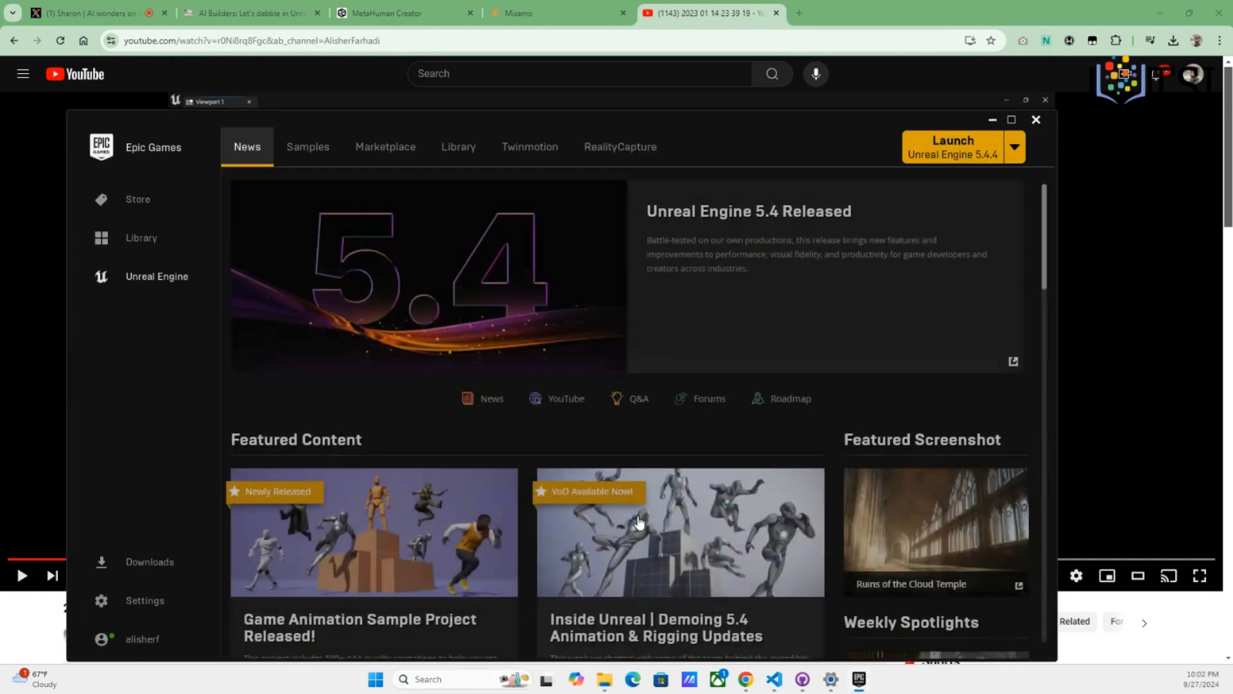
left_click(472, 147)
scroll(597, 435, "down", 2)
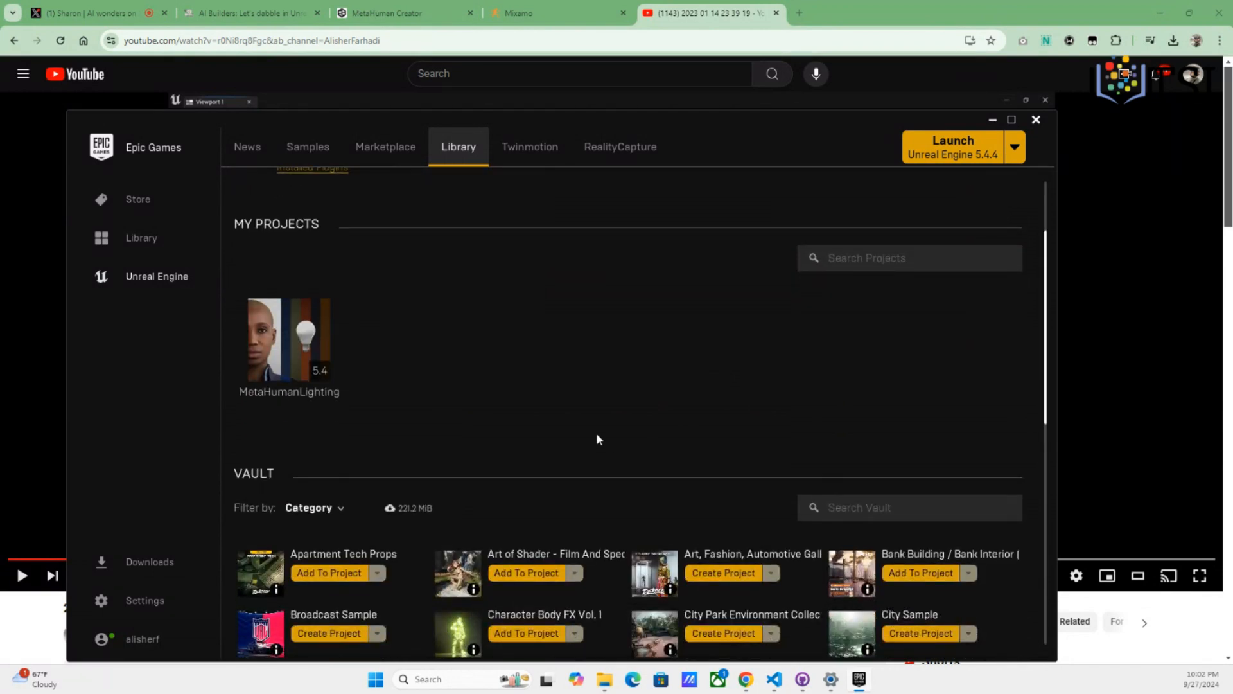
scroll(596, 439, "down", 1)
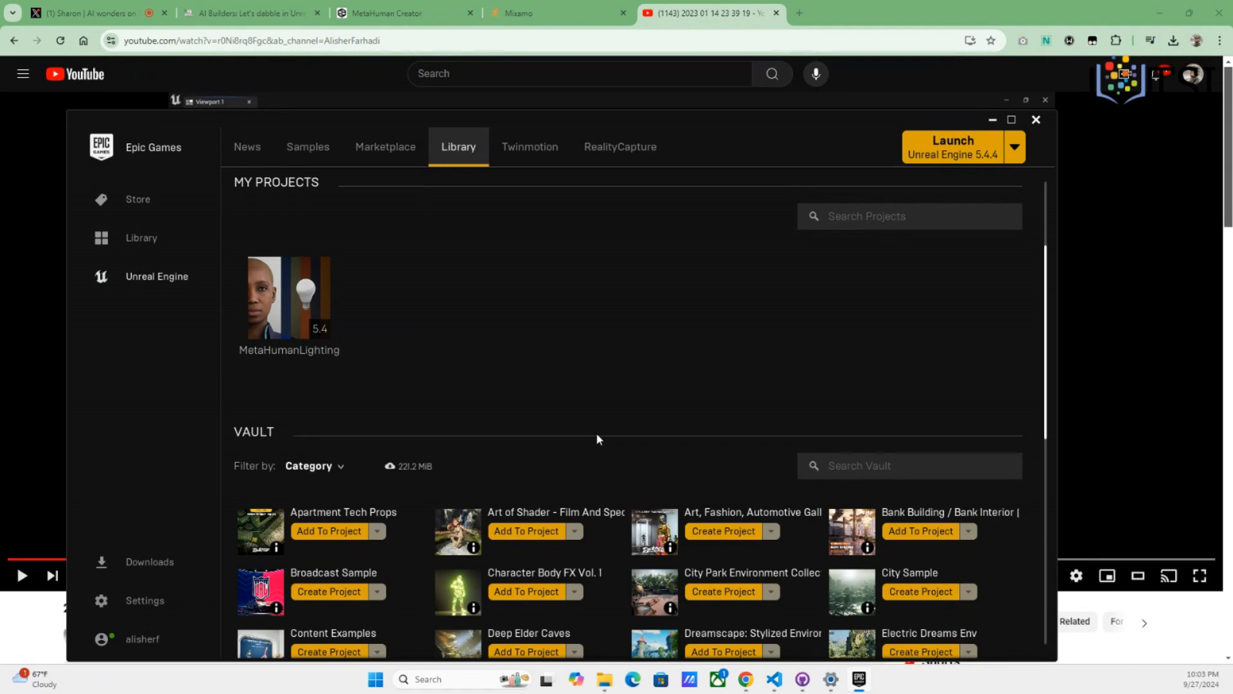
Look through the asset packs in the Vault from the My Projects section down to the last entry and back up
scroll(576, 384, "down", 10)
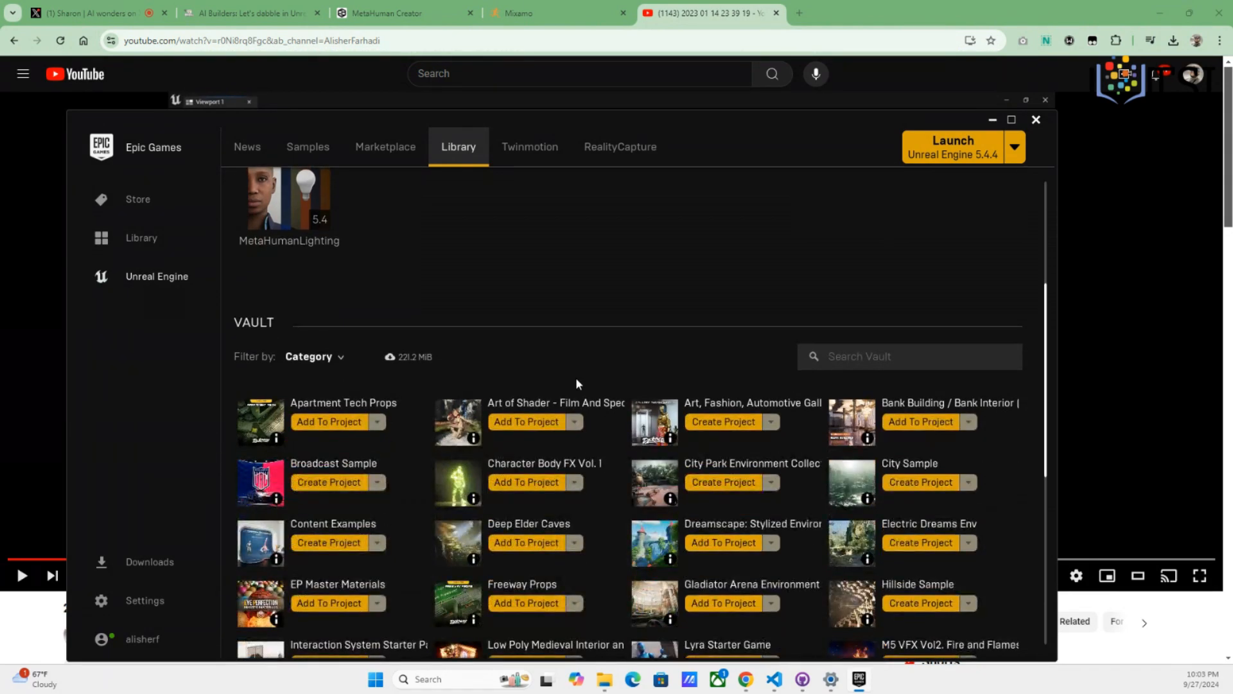
scroll(576, 383, "up", 15)
scroll(576, 384, "down", 2)
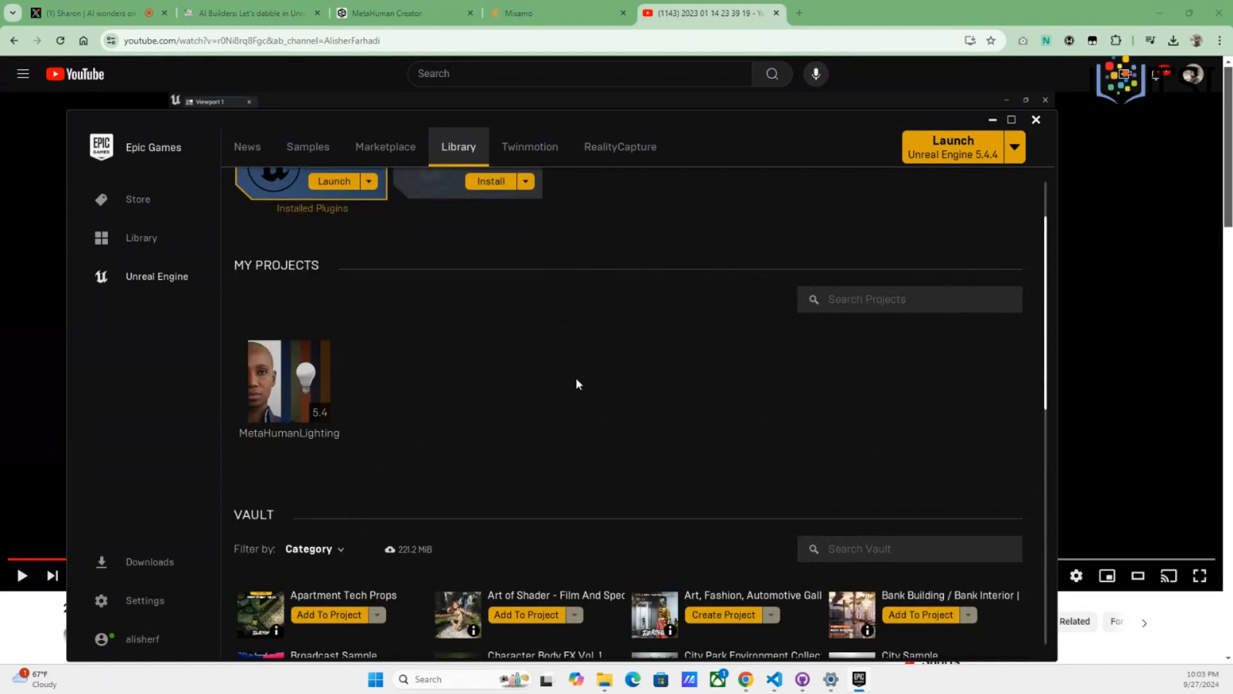
scroll(576, 383, "down", 2)
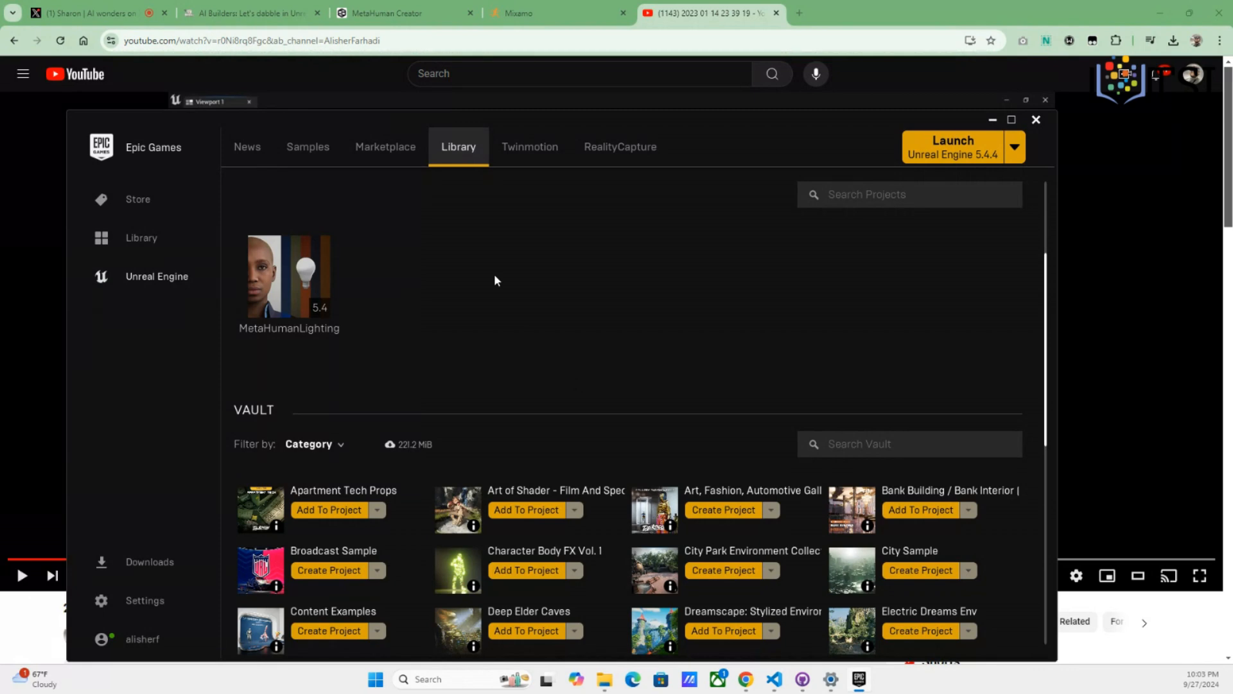
scroll(495, 275, "up", 1)
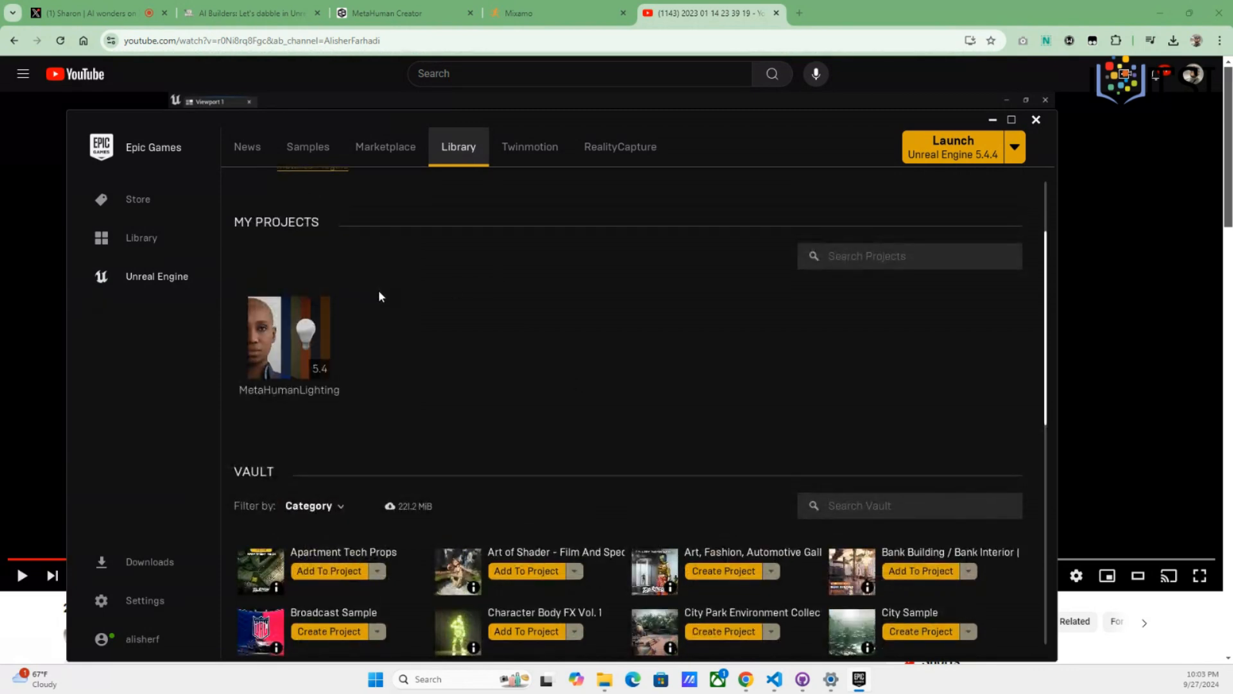
scroll(654, 409, "down", 4)
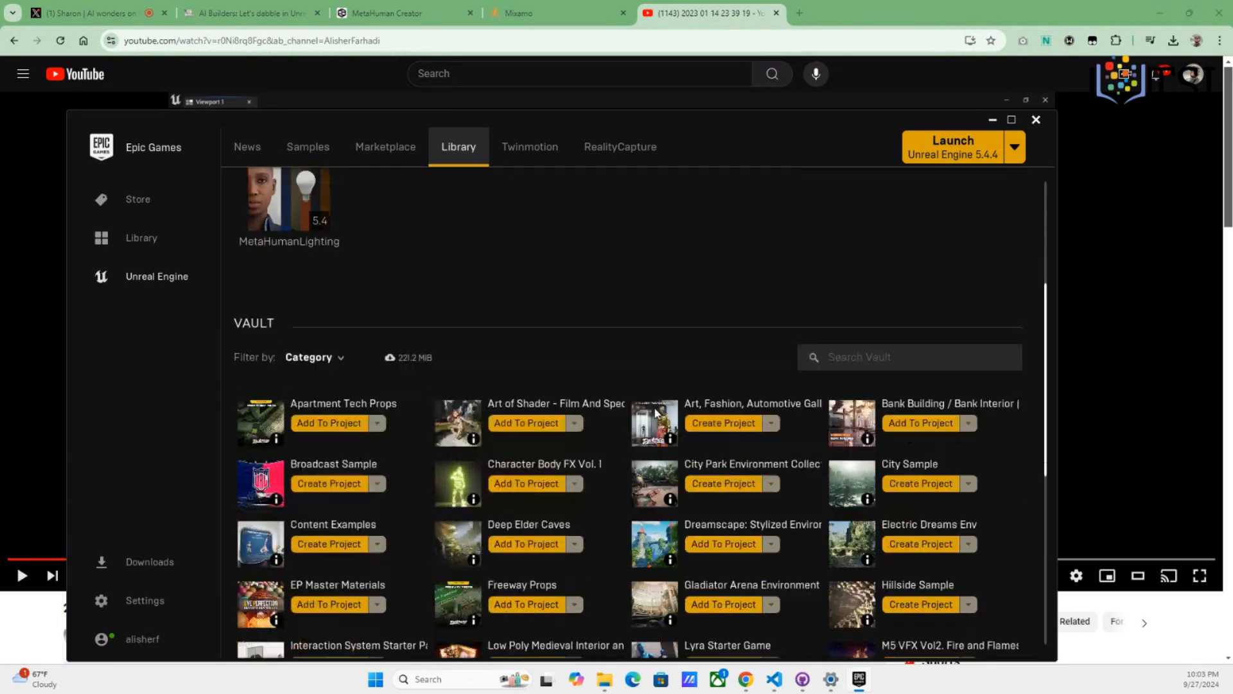
scroll(654, 412, "down", 1)
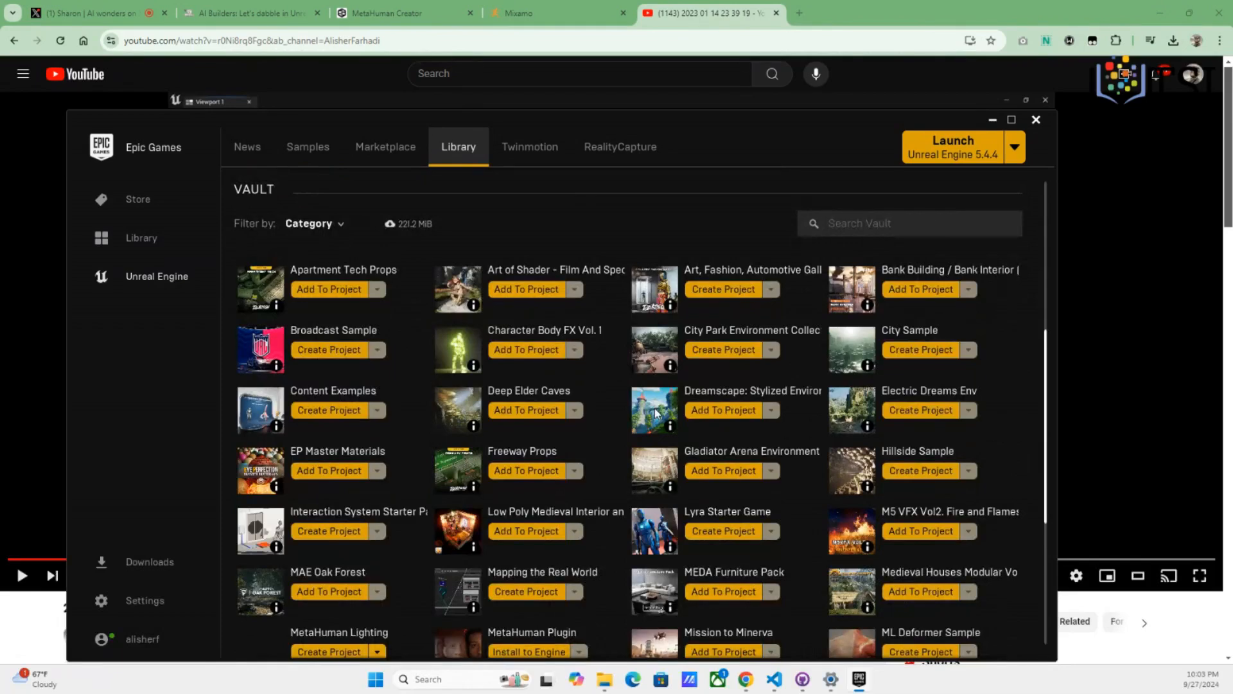
scroll(655, 411, "down", 2)
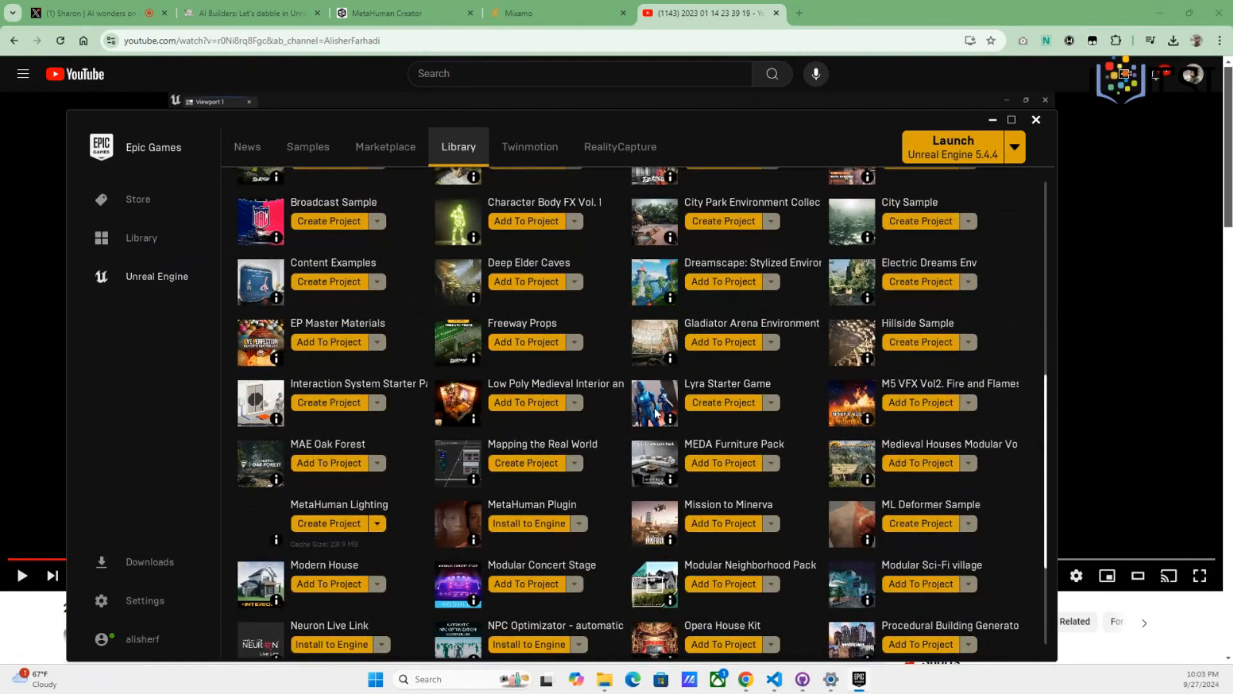
scroll(655, 411, "down", 1)
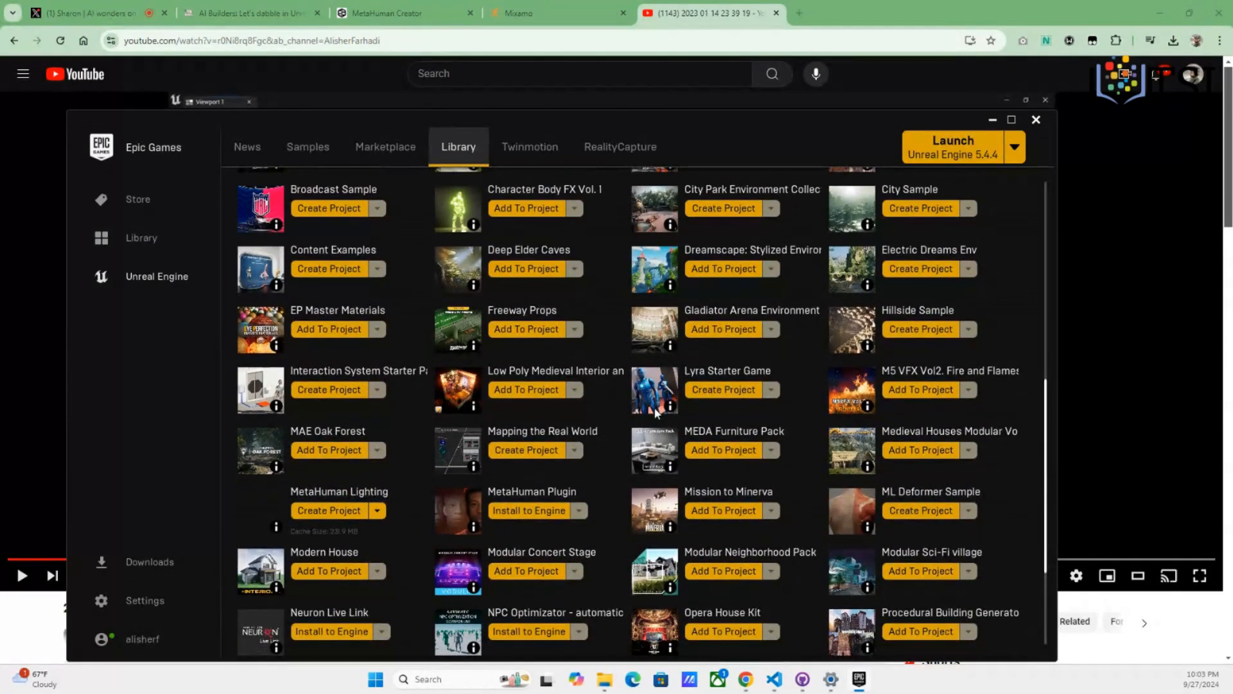
scroll(654, 406, "down", 3)
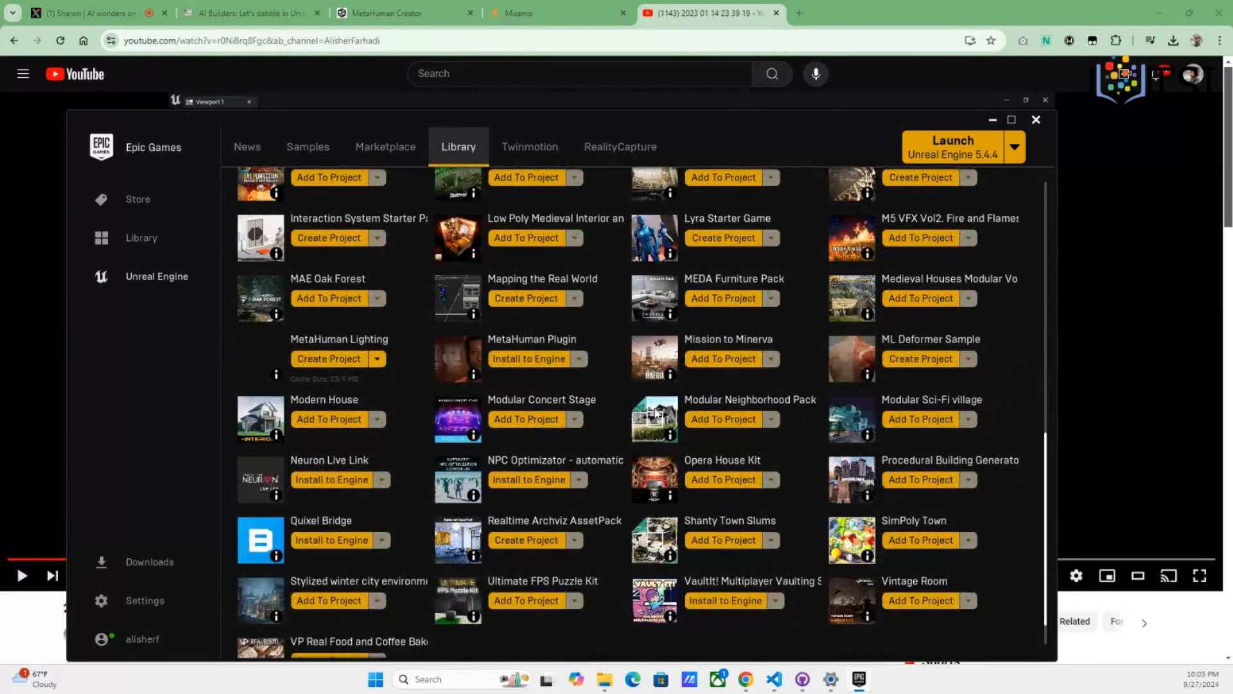
scroll(655, 412, "down", 1)
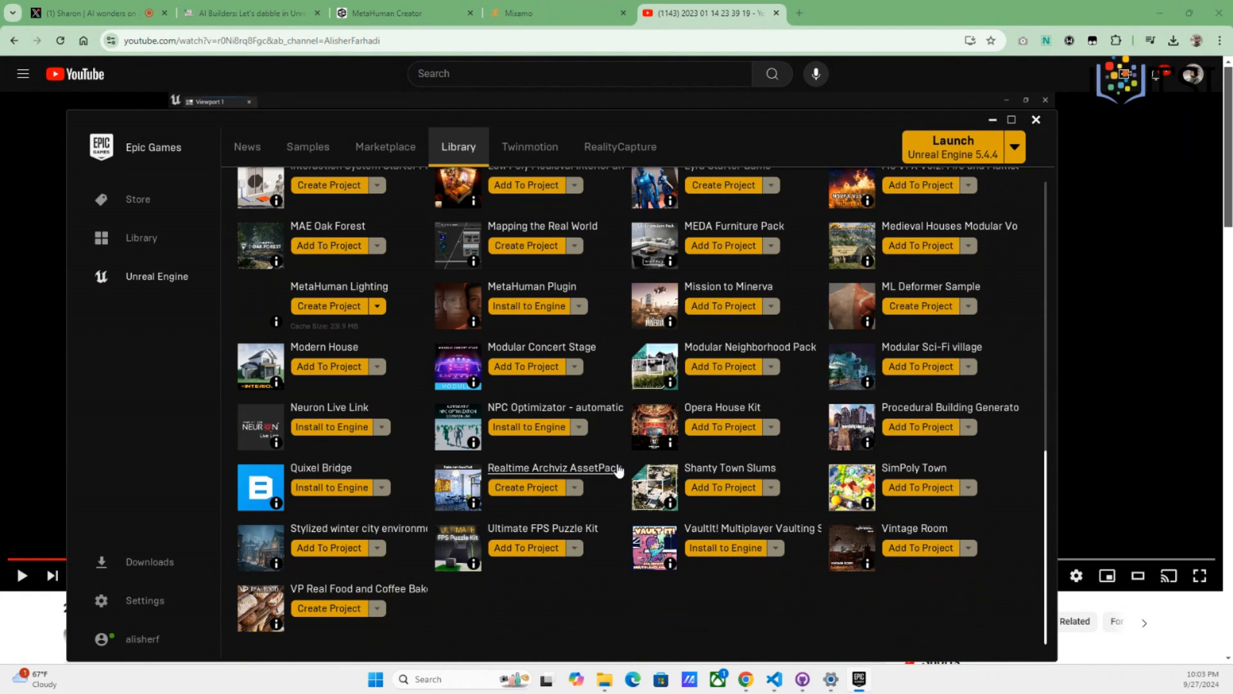
scroll(618, 471, "up", 1)
scroll(618, 471, "up", 4)
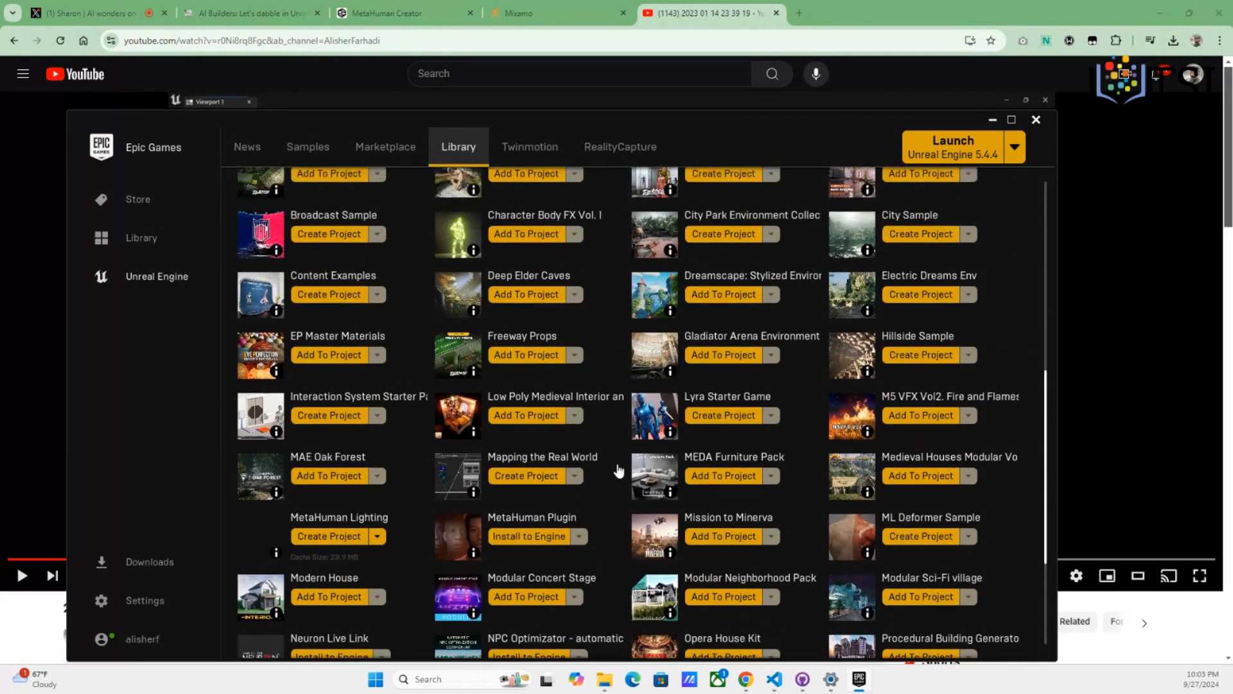
scroll(618, 471, "up", 1)
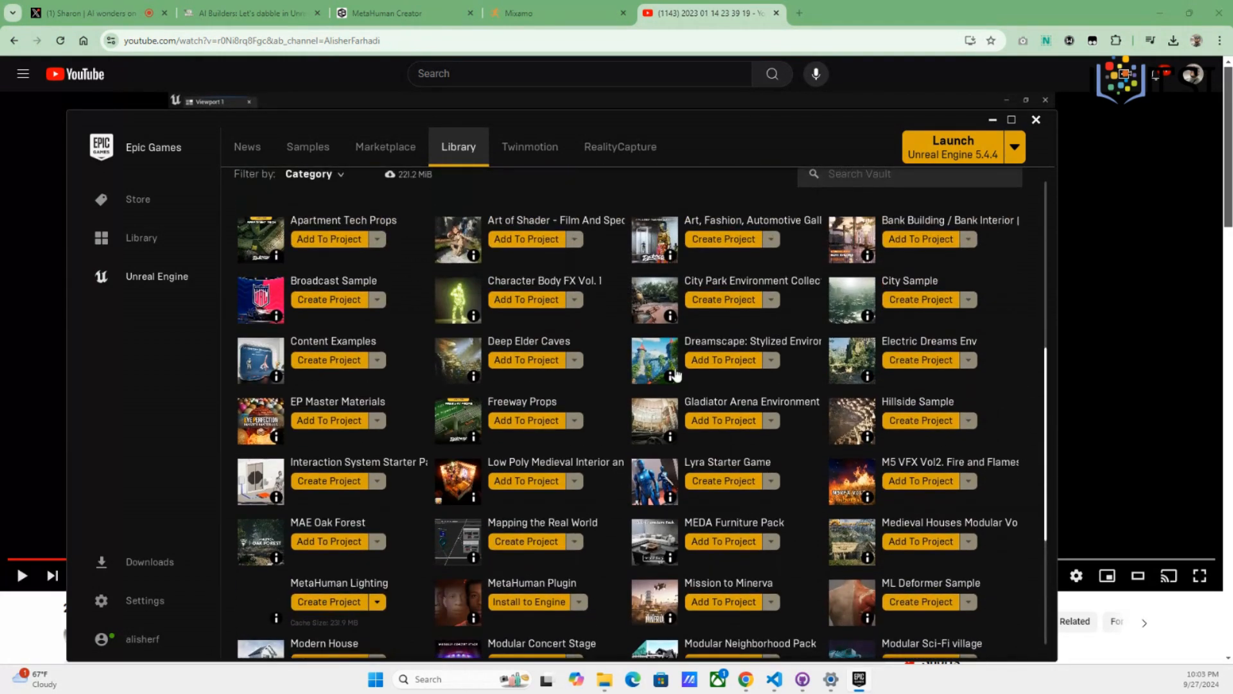
Open the City Park Environment Collection LITE detail page from the Vault and view its preview images
left_click(756, 283)
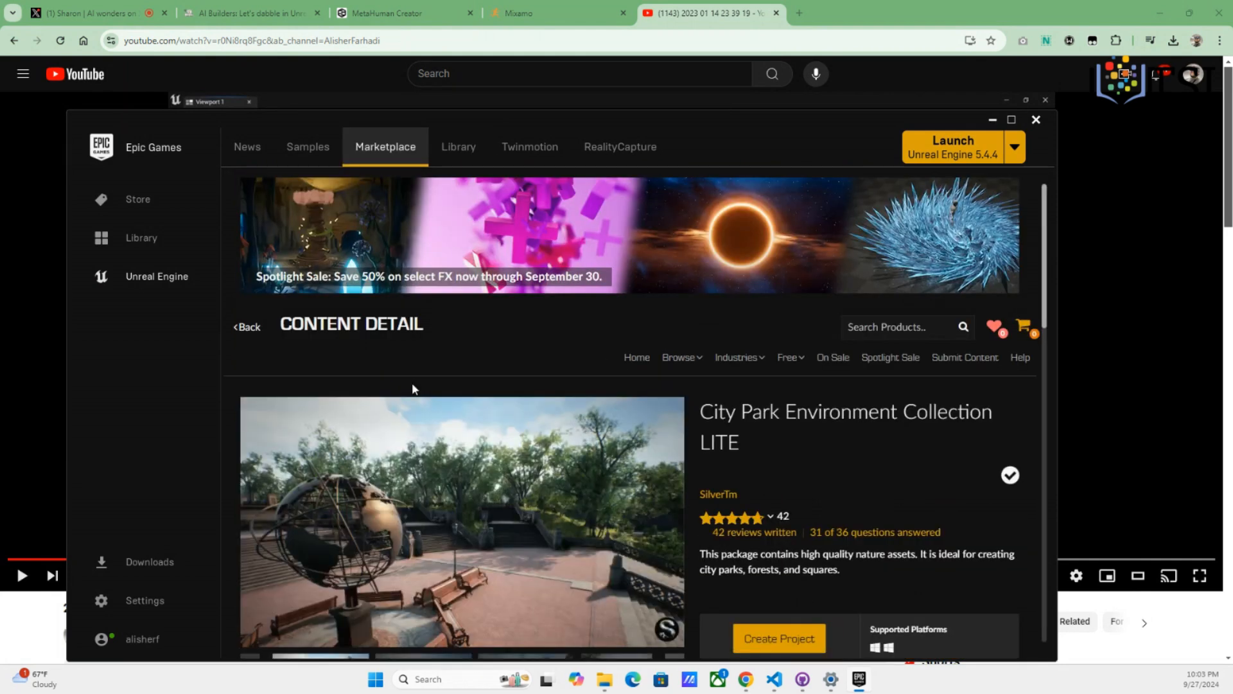
scroll(413, 388, "down", 2)
scroll(414, 389, "up", 1)
scroll(413, 388, "down", 1)
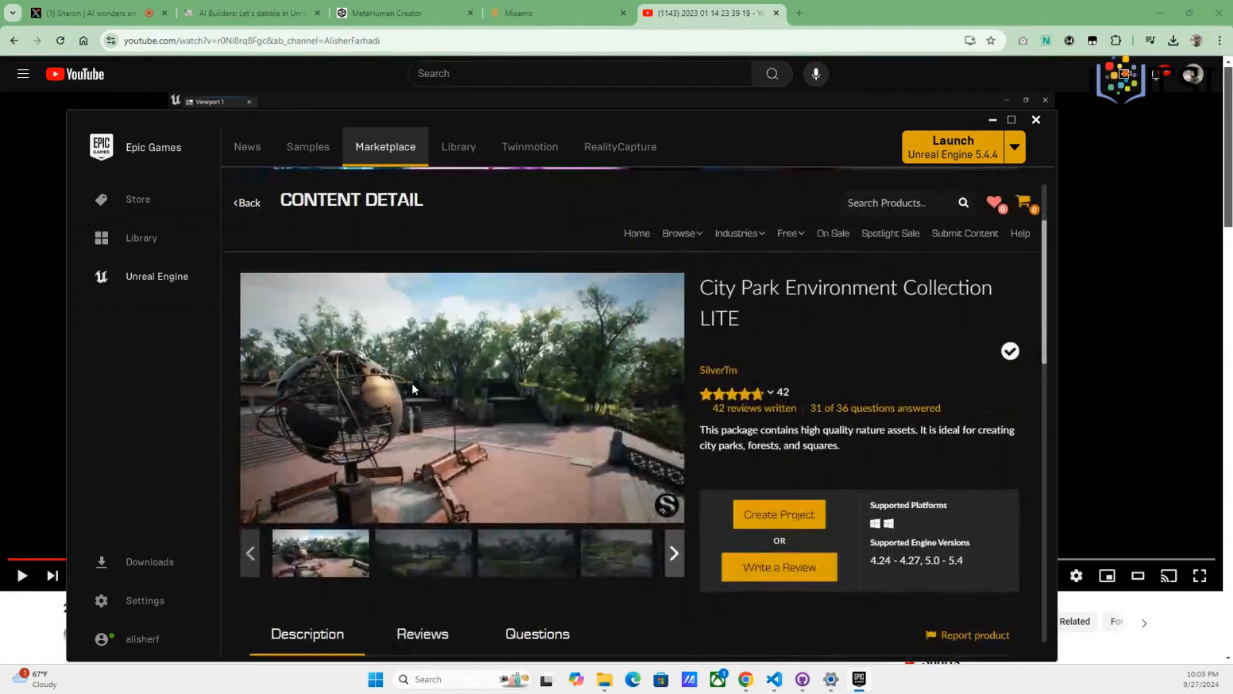
left_click(434, 559)
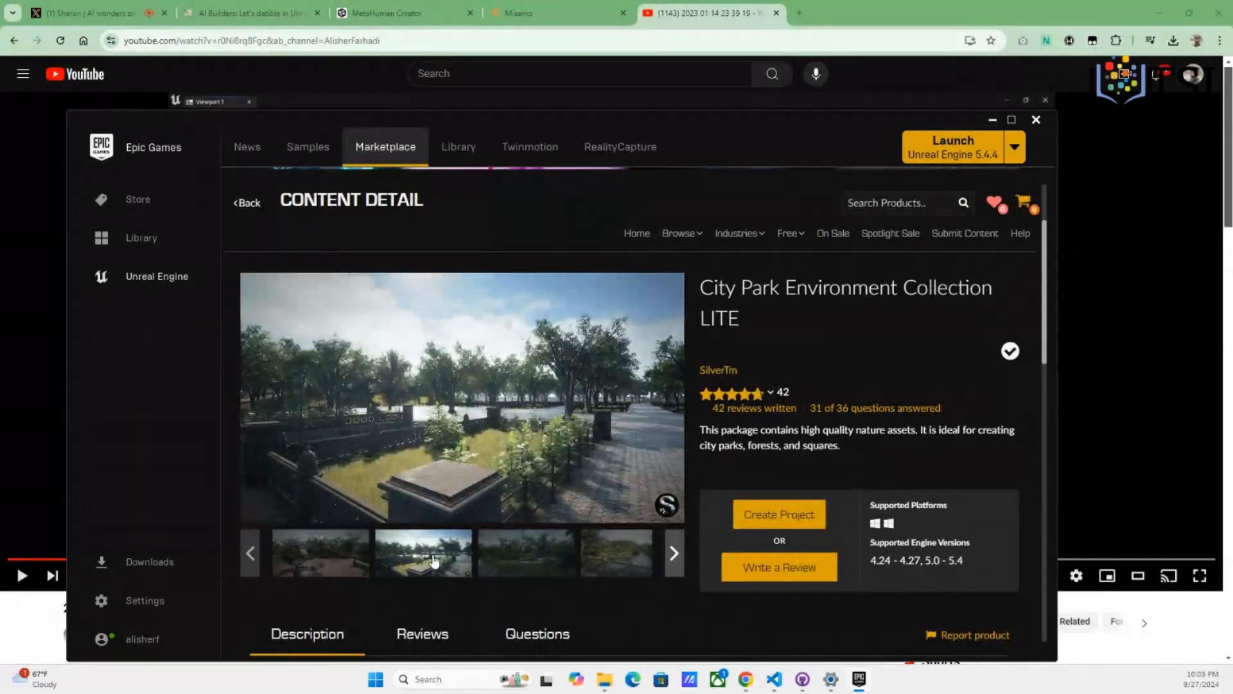
left_click(551, 562)
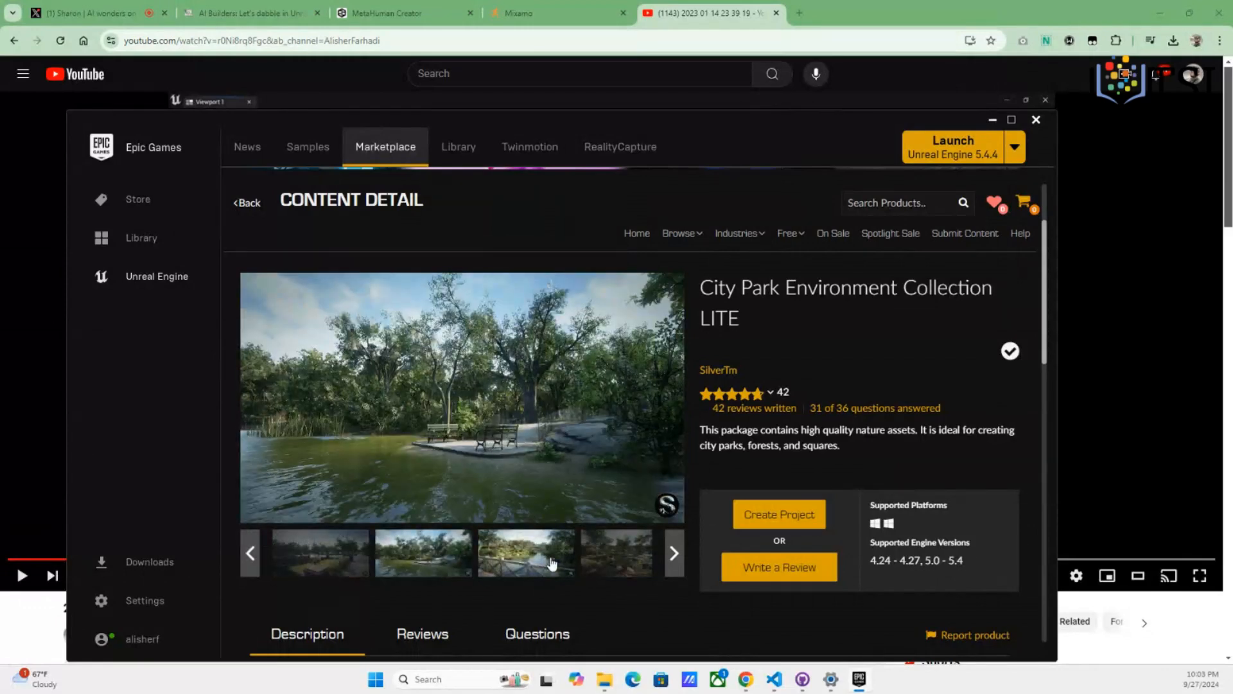
left_click(613, 563)
left_click(674, 552)
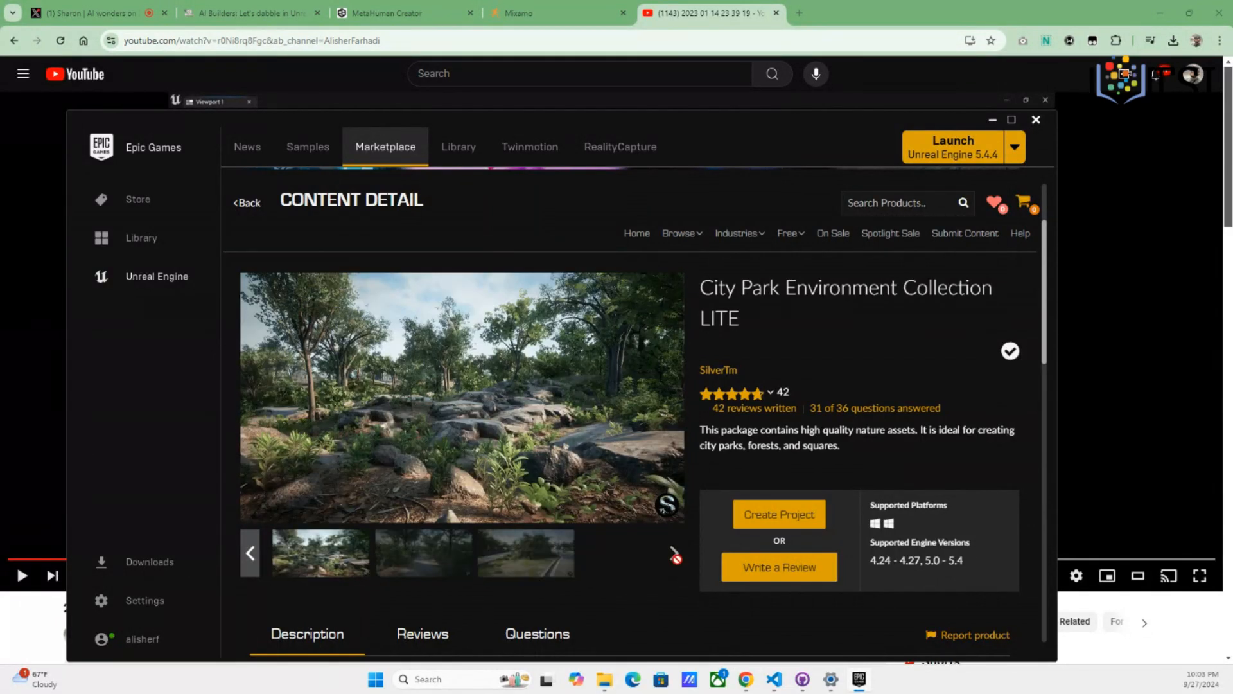
left_click(522, 570)
left_click(430, 566)
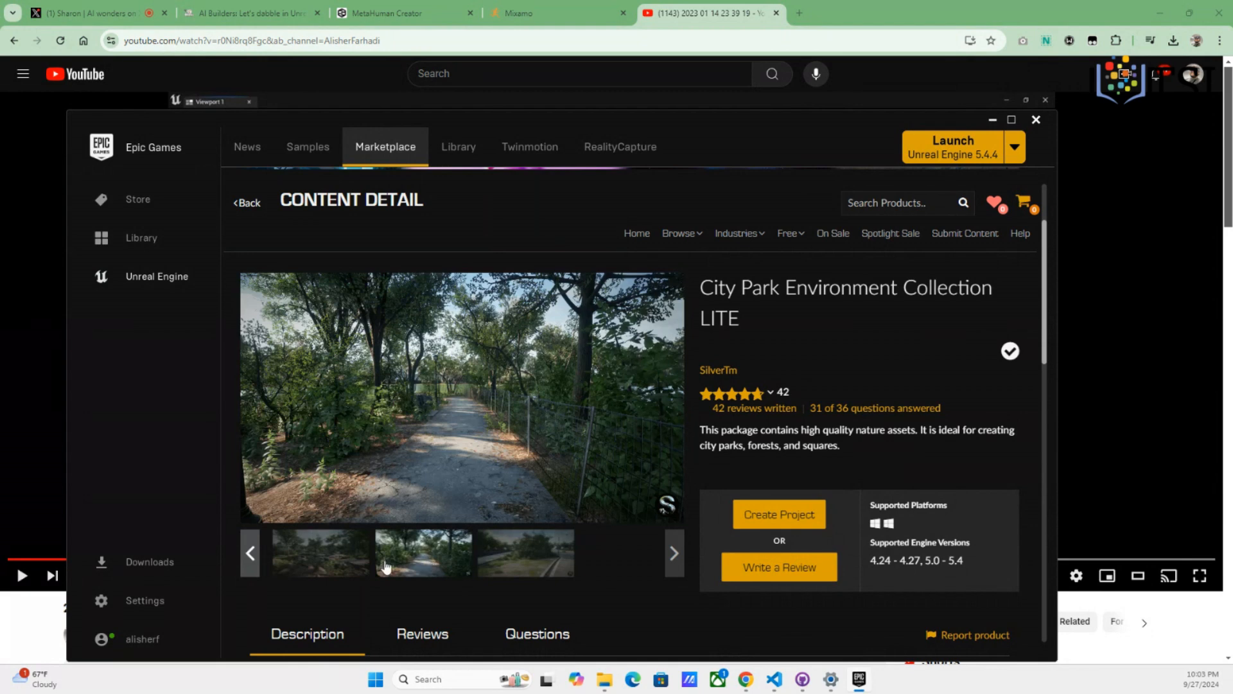
left_click(328, 568)
Read the description and technical details of the City Park Environment Collection LITE
scroll(471, 497, "down", 10)
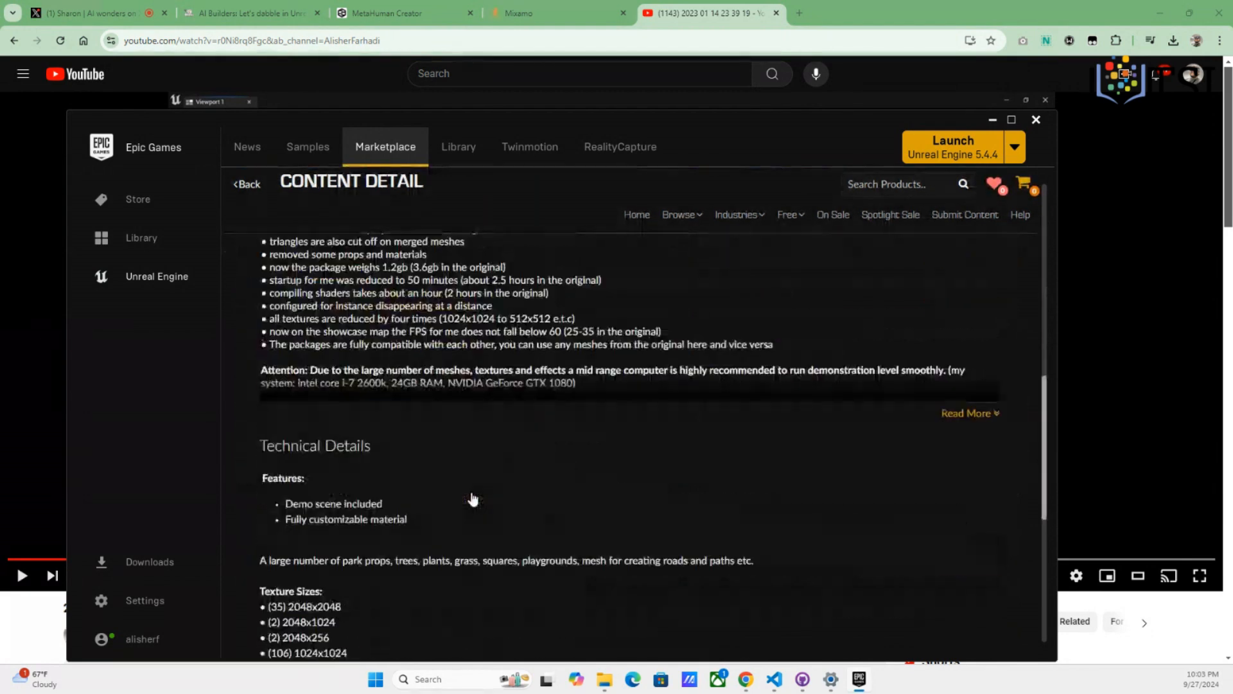
scroll(473, 499, "down", 3)
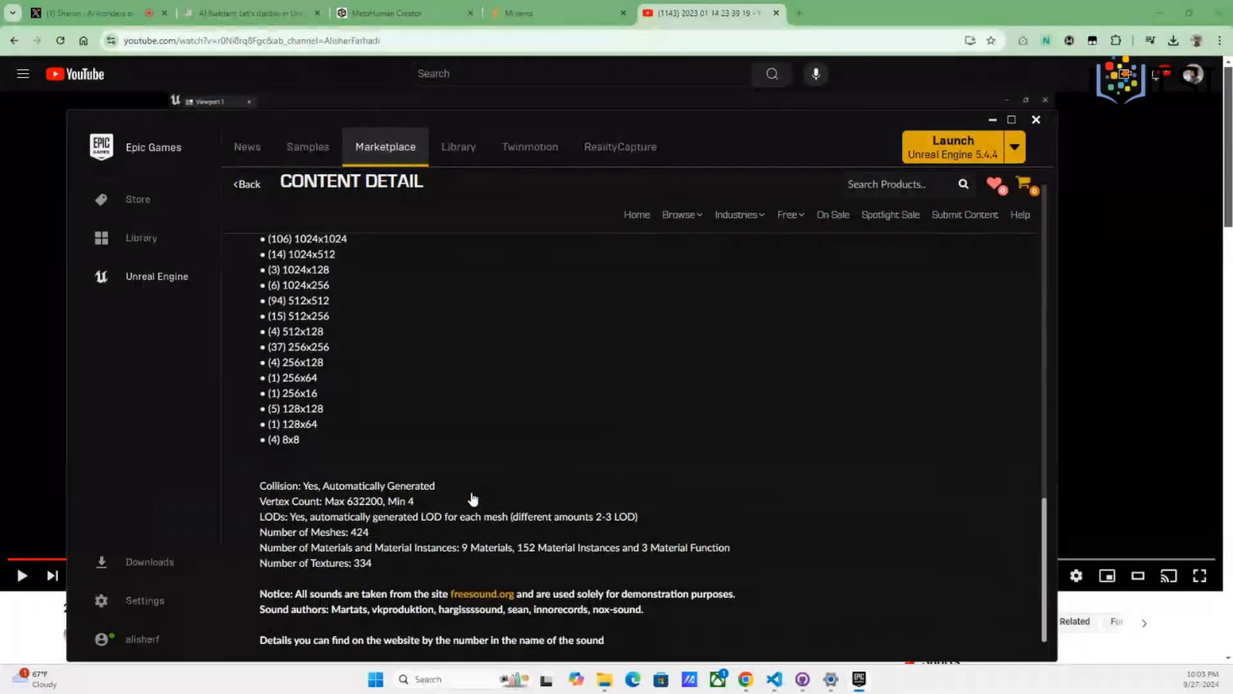
scroll(472, 499, "up", 8)
scroll(473, 499, "up", 5)
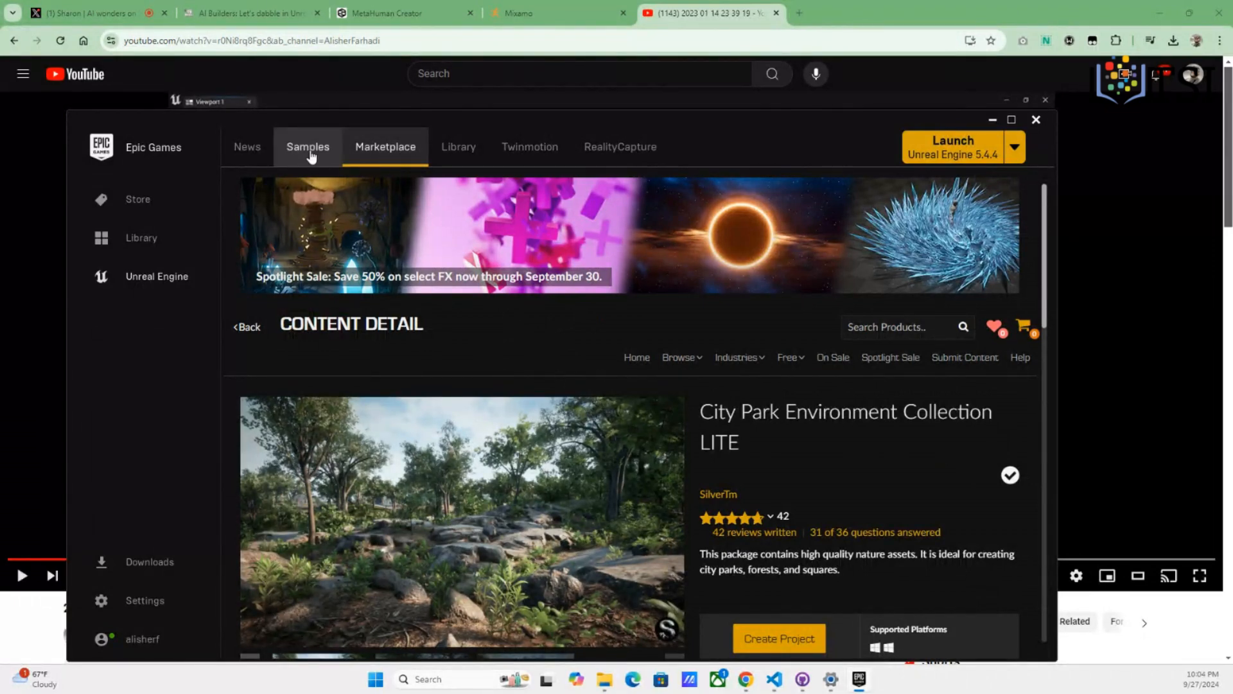
Return to the Unreal Engine library and open the Opera House Kit detail page from the Vault
left_click(471, 154)
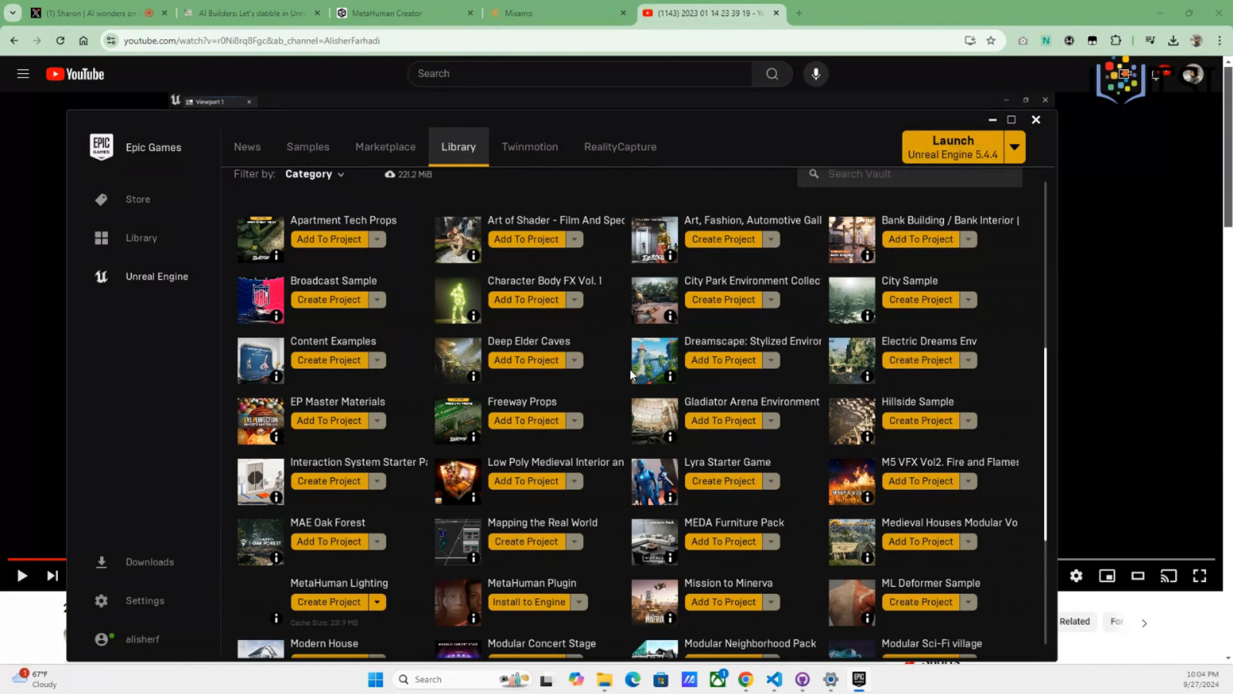
scroll(630, 368, "down", 1)
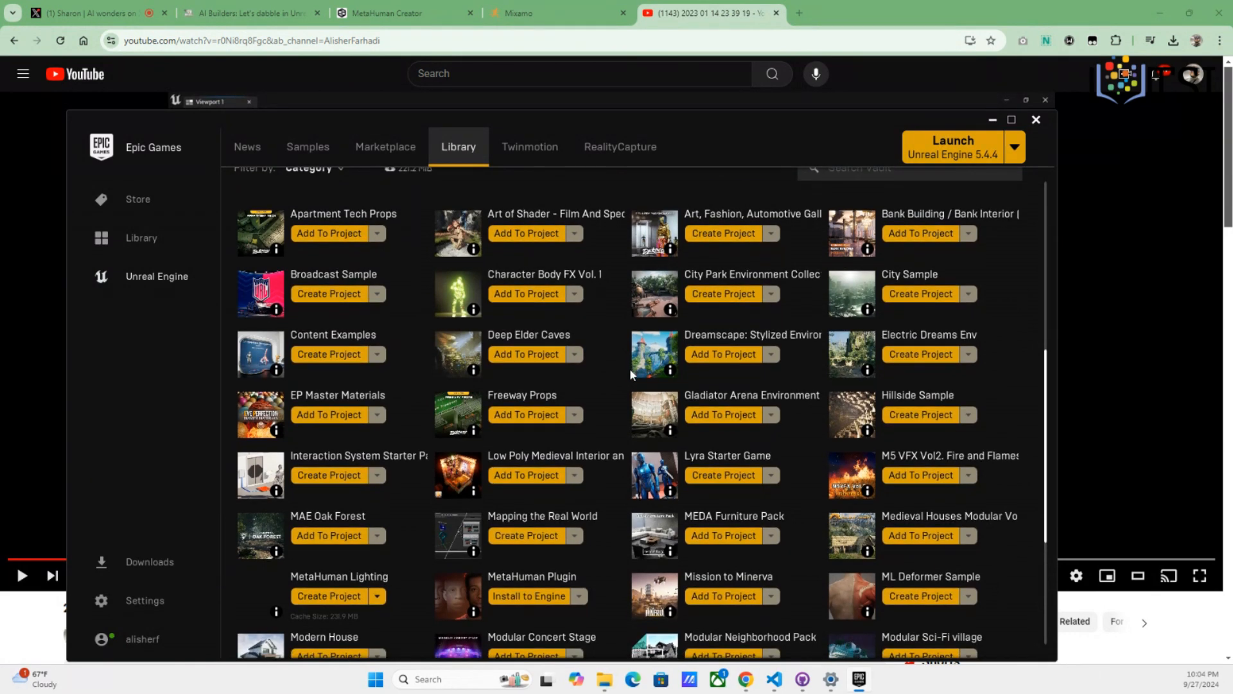
scroll(630, 368, "down", 3)
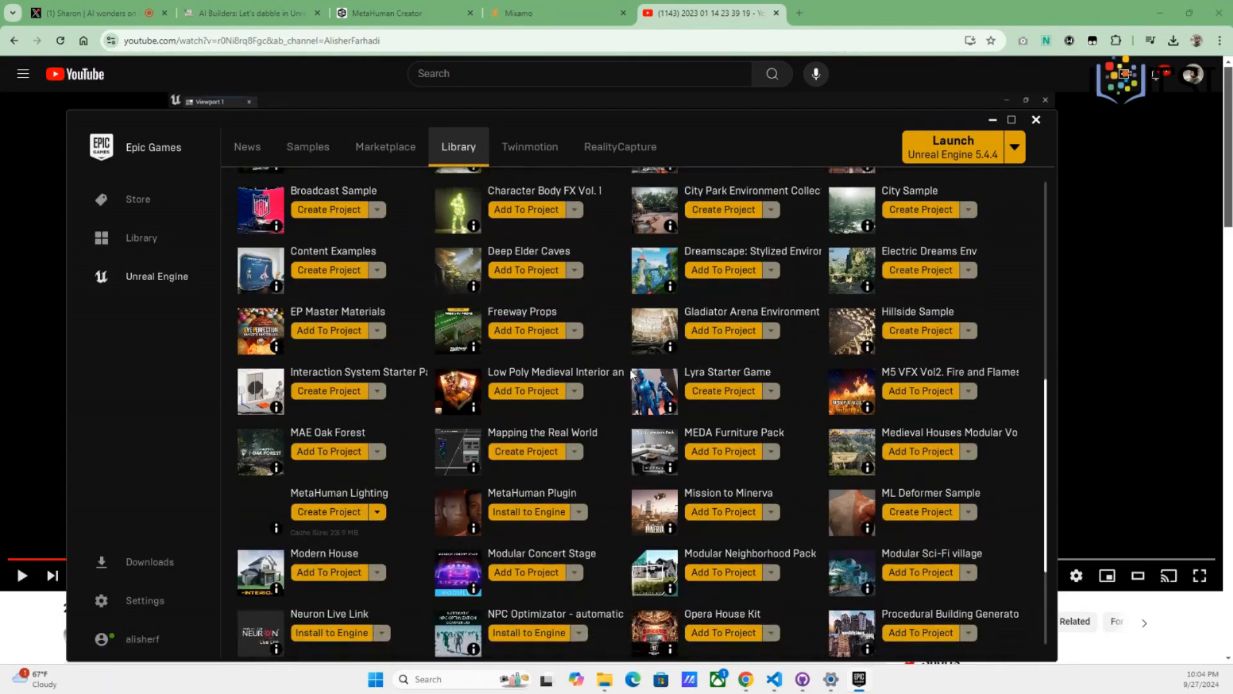
scroll(630, 368, "down", 6)
scroll(629, 368, "down", 1)
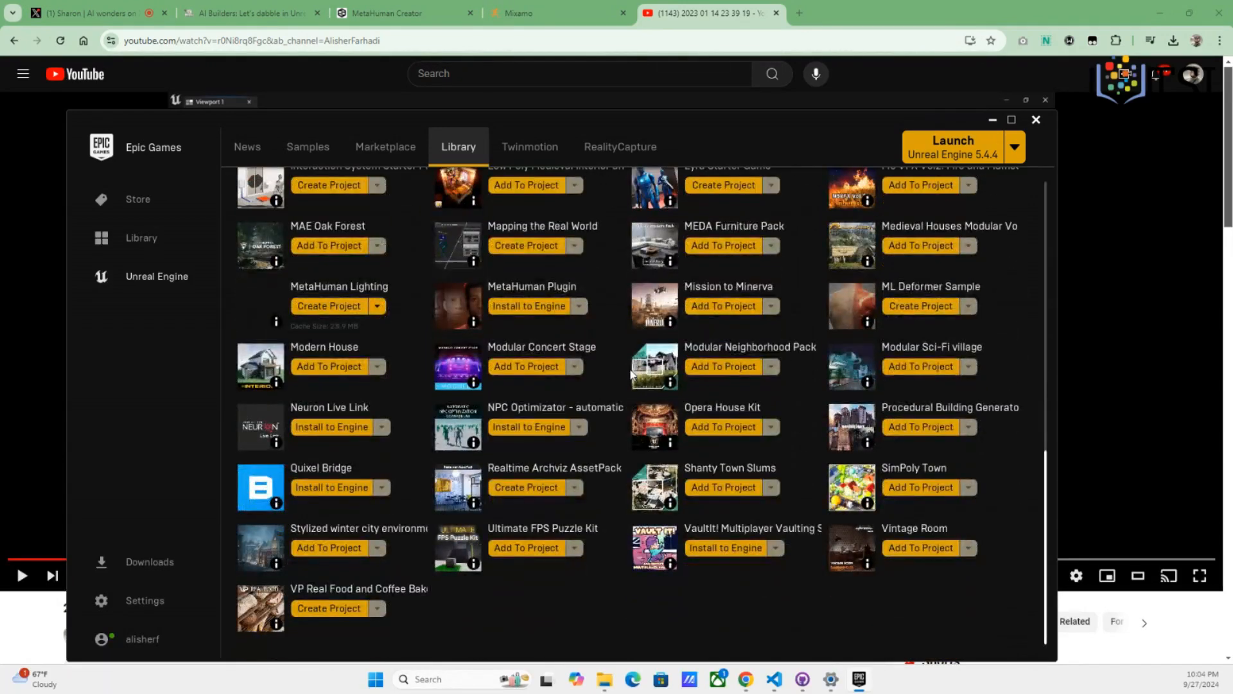
left_click(733, 414)
scroll(661, 499, "down", 3)
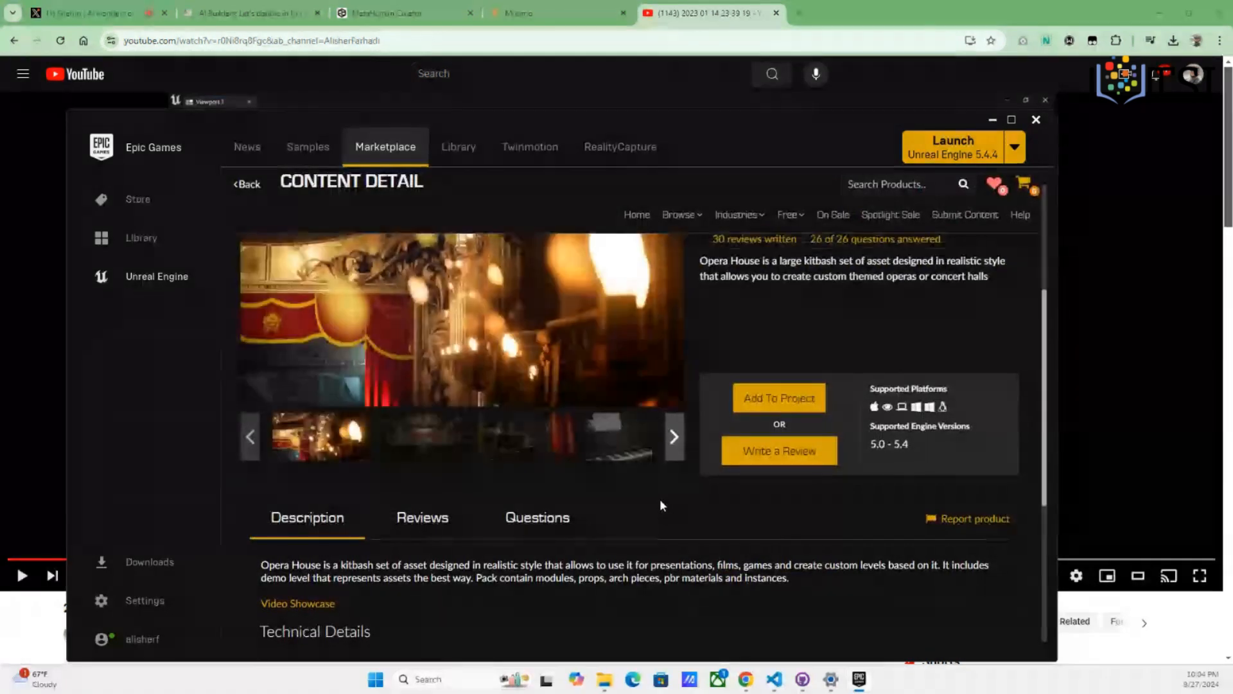
scroll(660, 505, "up", 3)
scroll(671, 511, "down", 2)
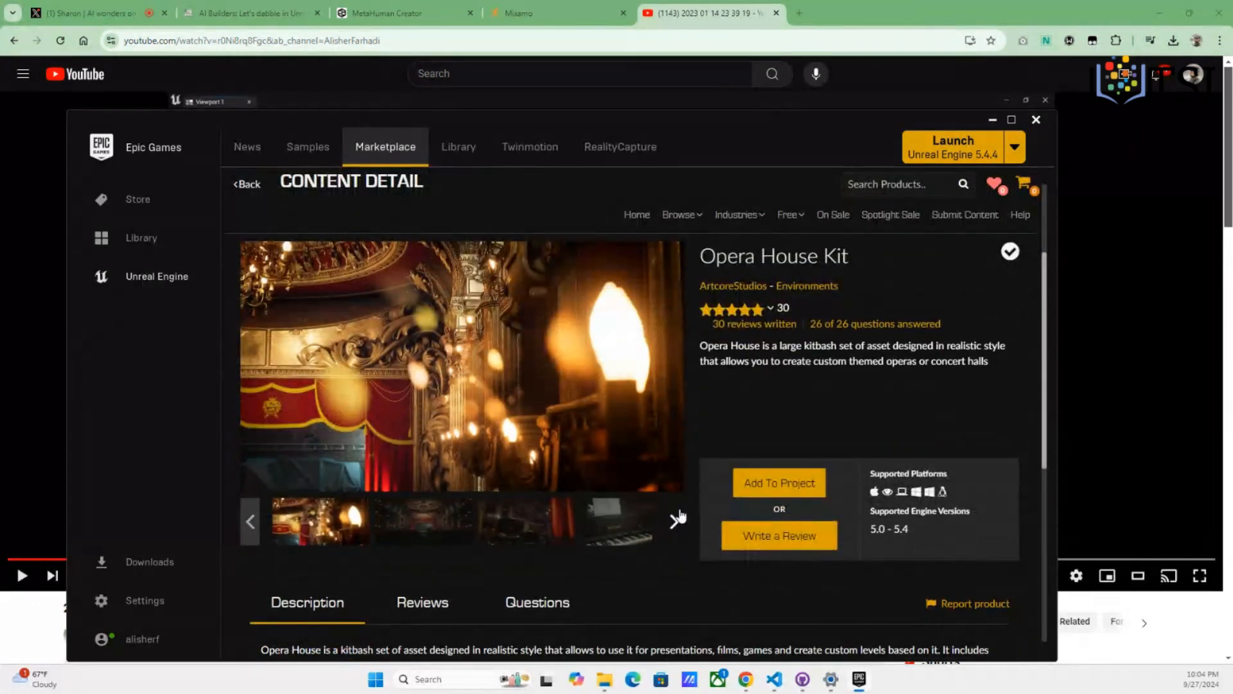
View the Opera House Kit's preview images through the last set, ending on the theatre hall with the red-curtained stage
left_click(675, 519)
left_click(413, 526)
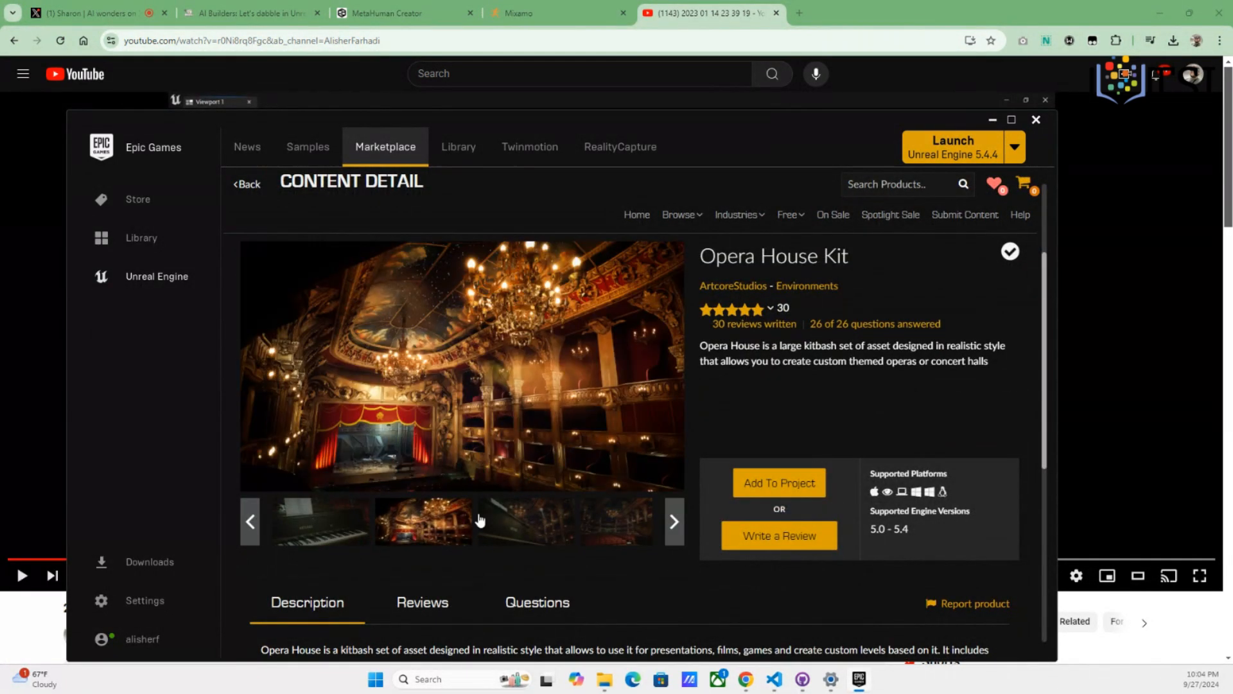
left_click(503, 533)
left_click(615, 523)
left_click(672, 520)
left_click(557, 535)
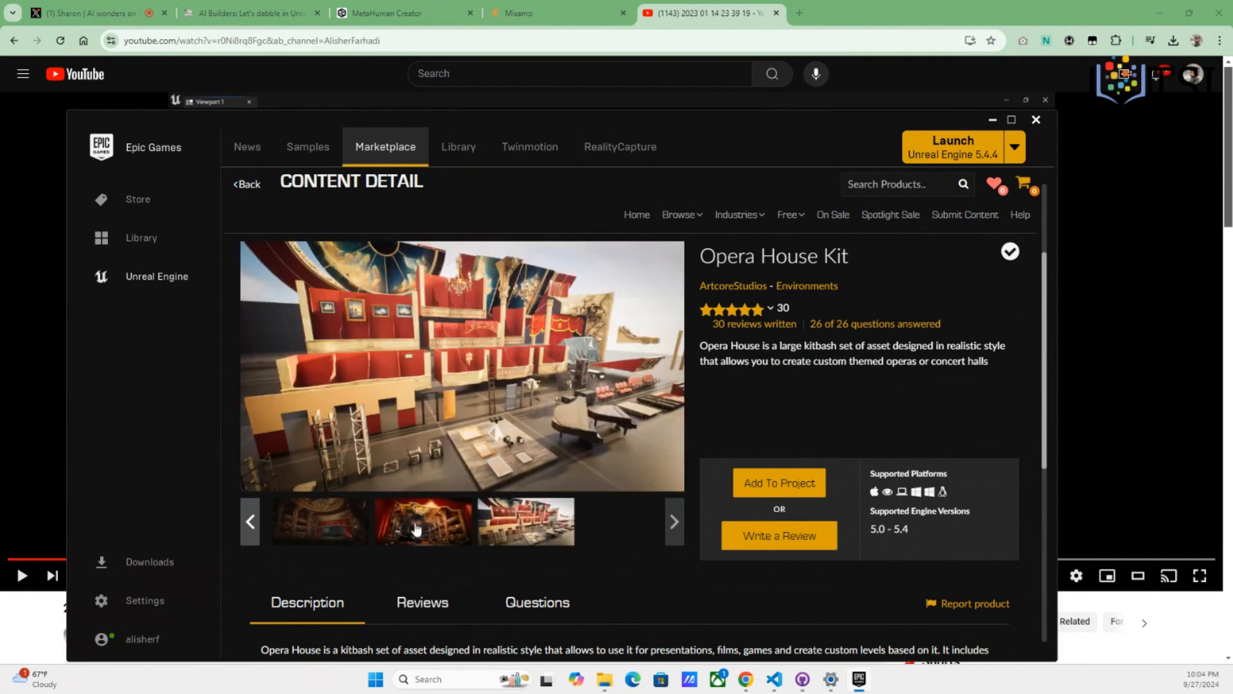
left_click(414, 527)
left_click(351, 521)
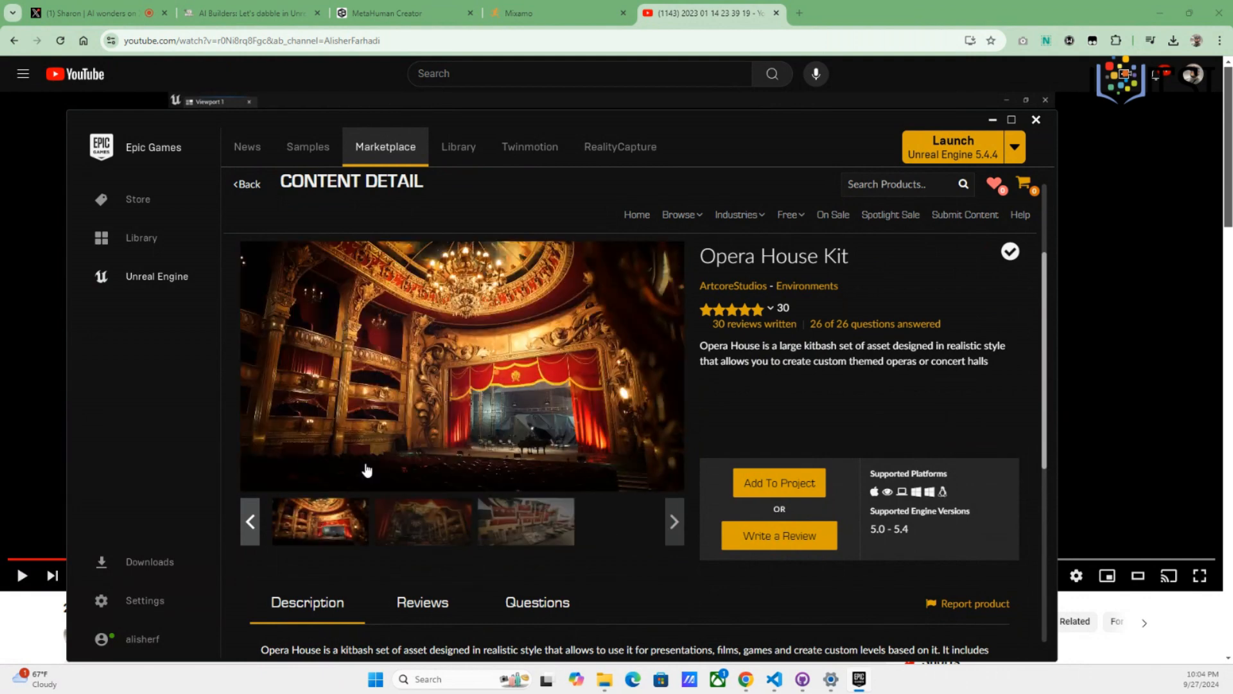
Read the Opera House Kit's description and technical details, and return to its image gallery
scroll(553, 328, "down", 6)
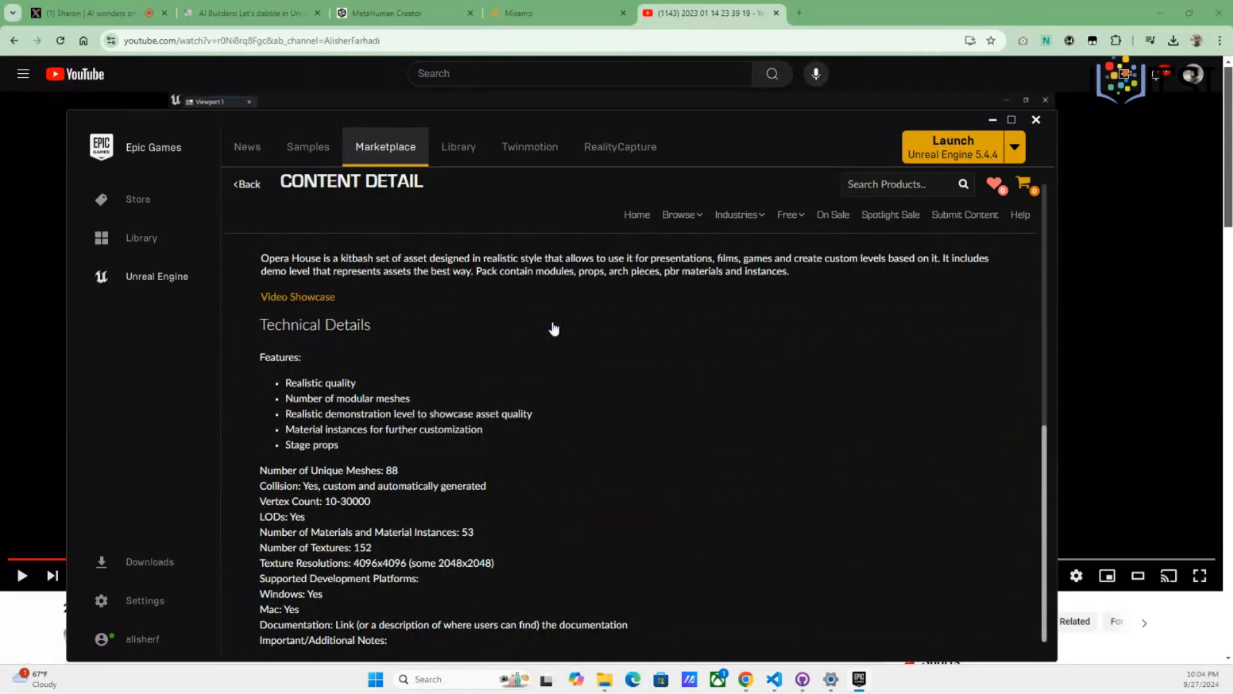
scroll(554, 329, "up", 8)
scroll(520, 430, "down", 3)
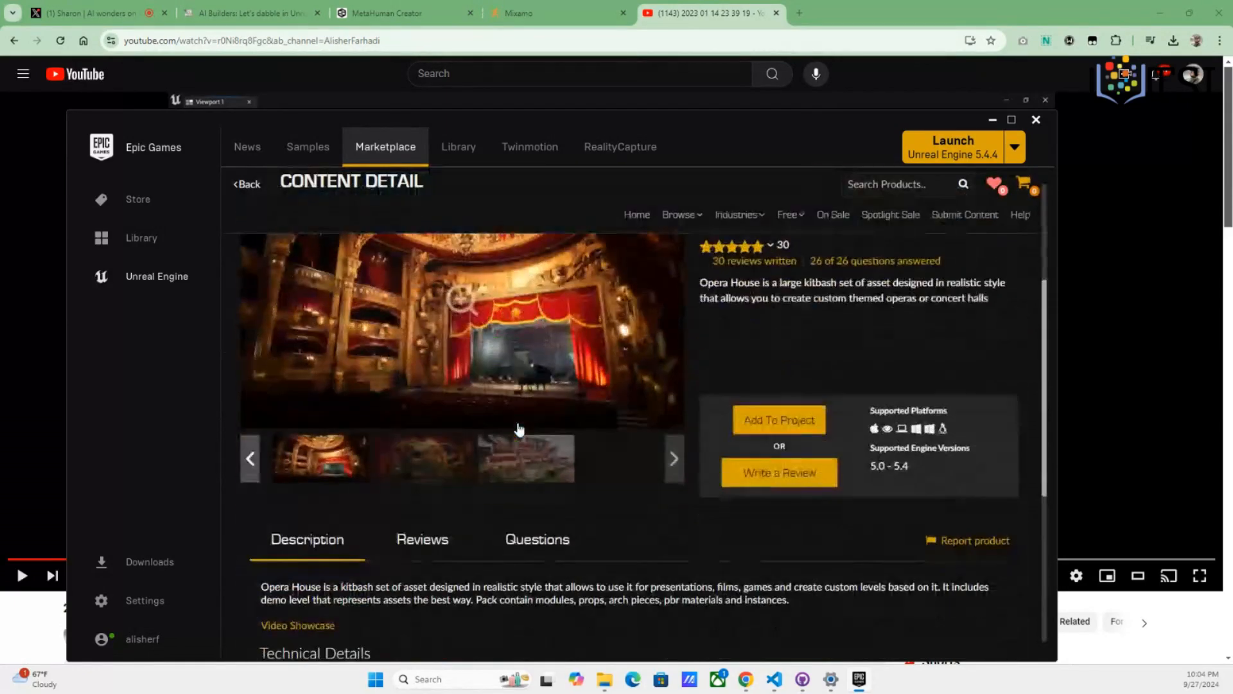
Go back through the Opera House Kit gallery and show the image with the piano facing the red seats
left_click(250, 458)
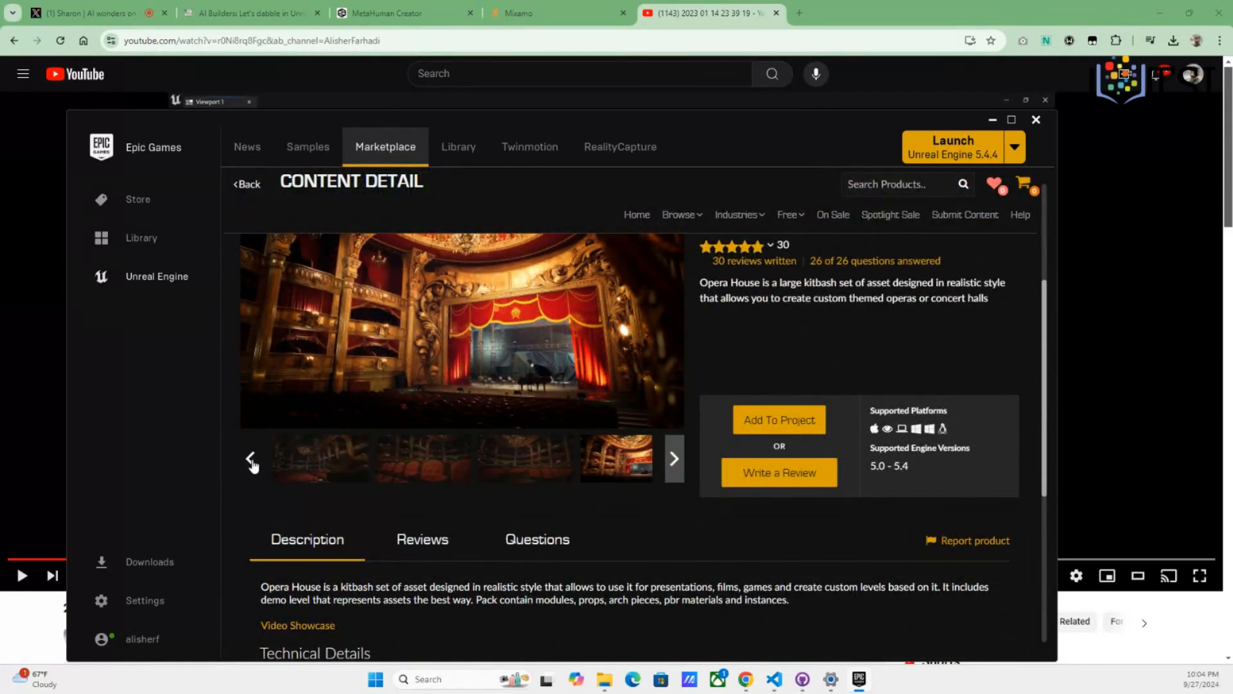
left_click(251, 458)
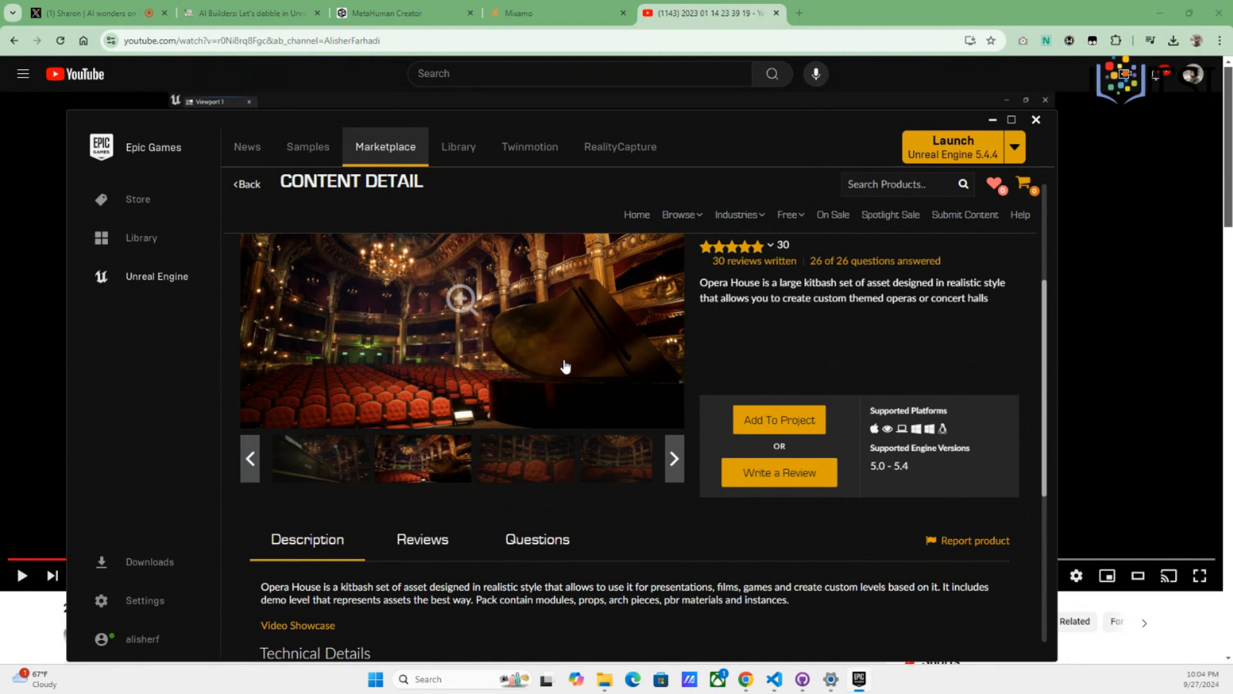
scroll(566, 366, "up", 1)
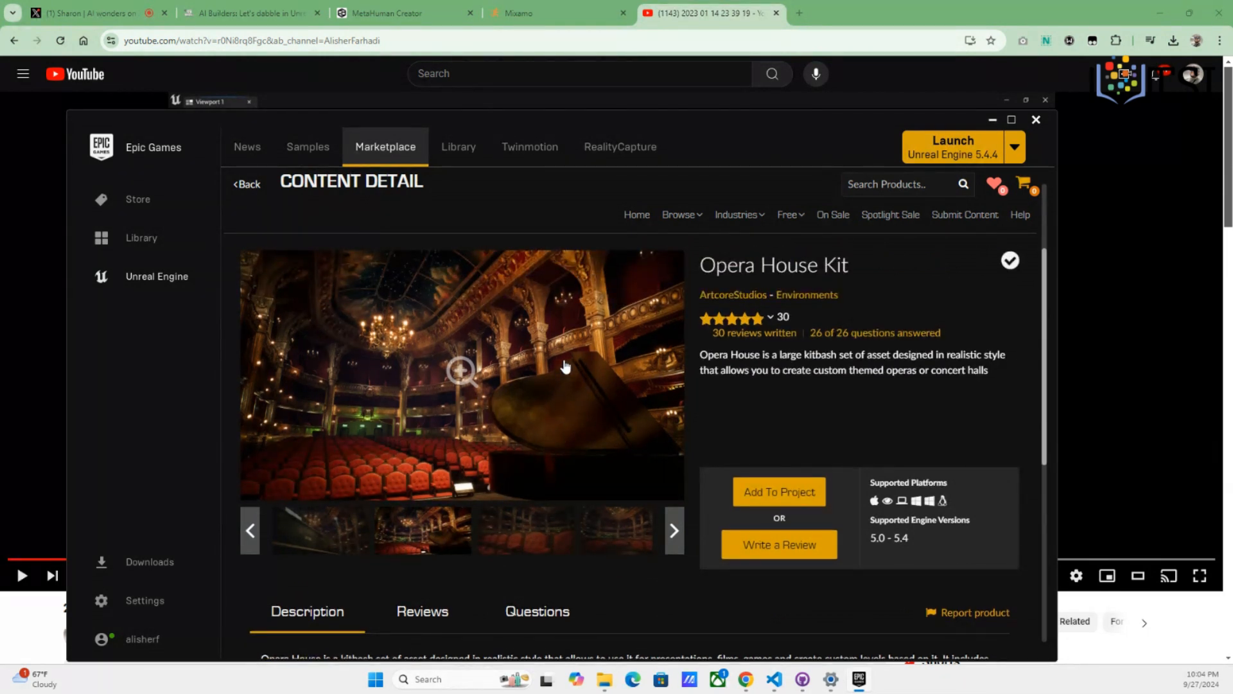
Return to the Unreal Engine library and look through the environment packs and sample projects in the Vault
left_click(448, 147)
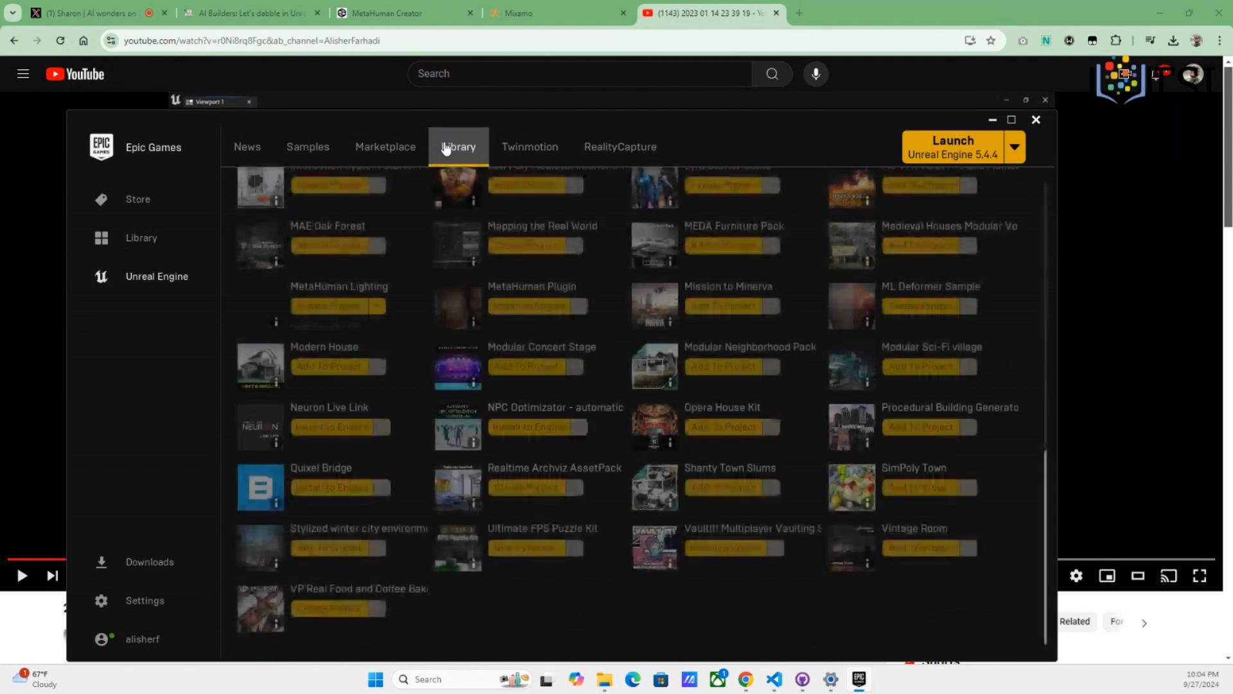
scroll(618, 436, "up", 1)
scroll(617, 437, "up", 2)
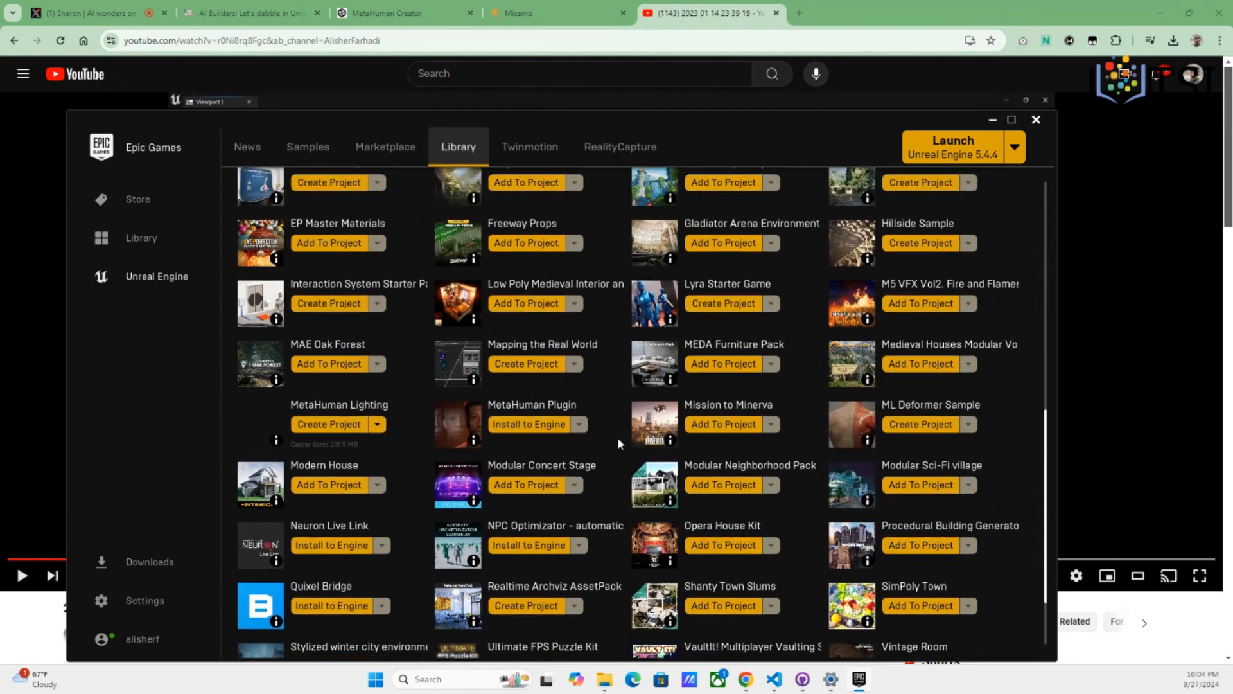
scroll(618, 443, "up", 2)
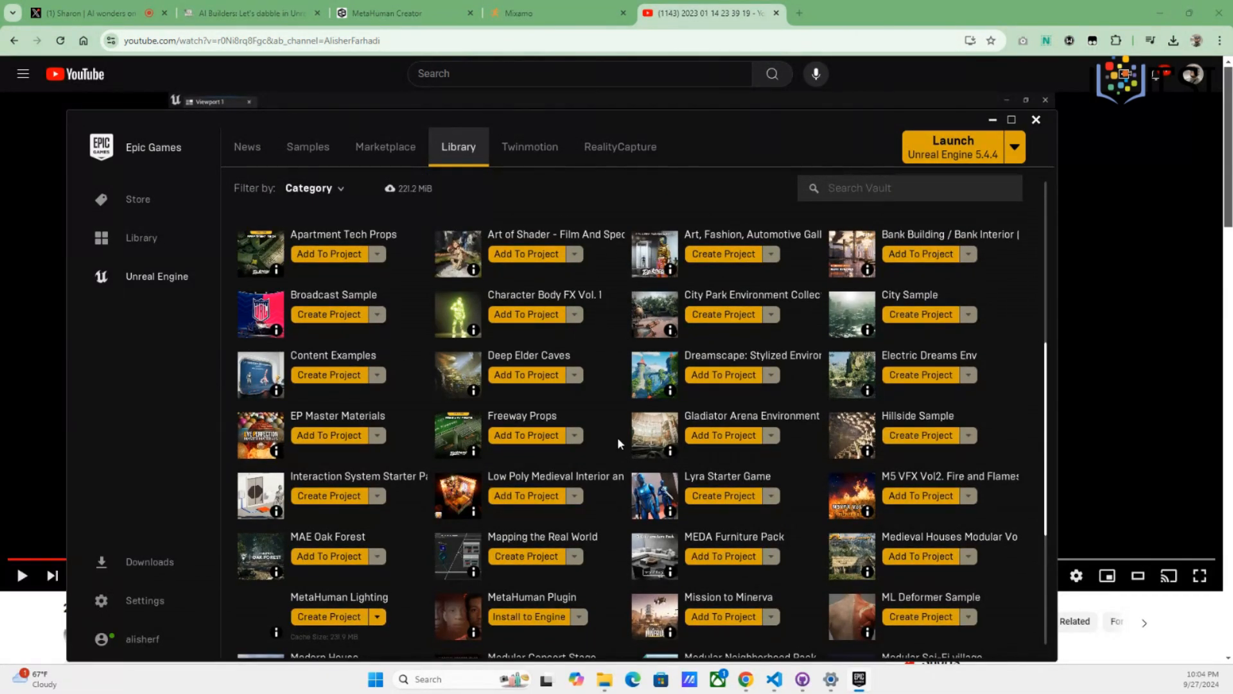
scroll(619, 443, "up", 1)
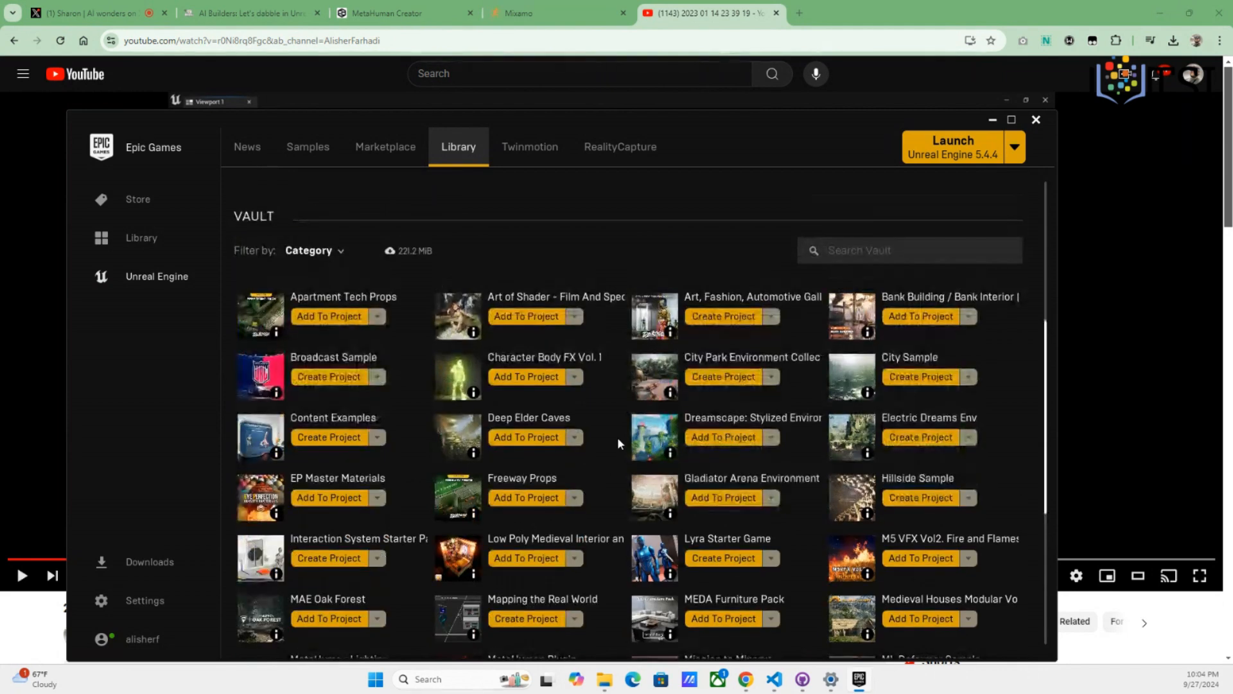
scroll(618, 441, "up", 1)
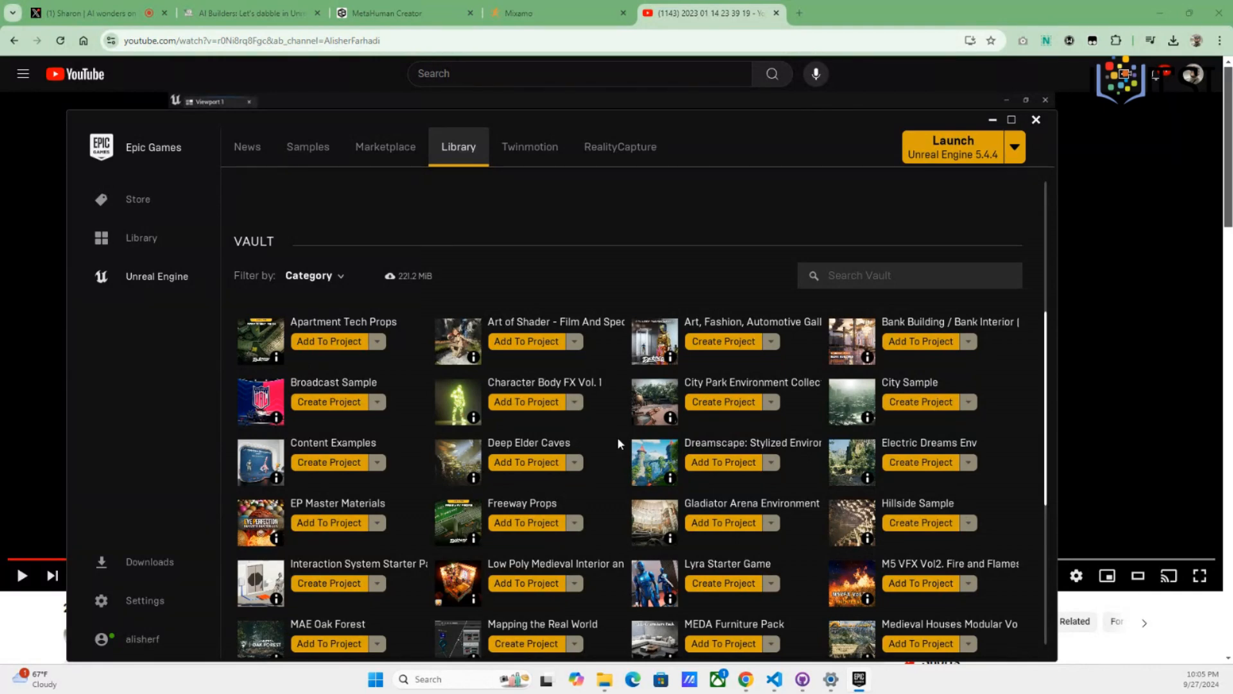
scroll(618, 442, "down", 2)
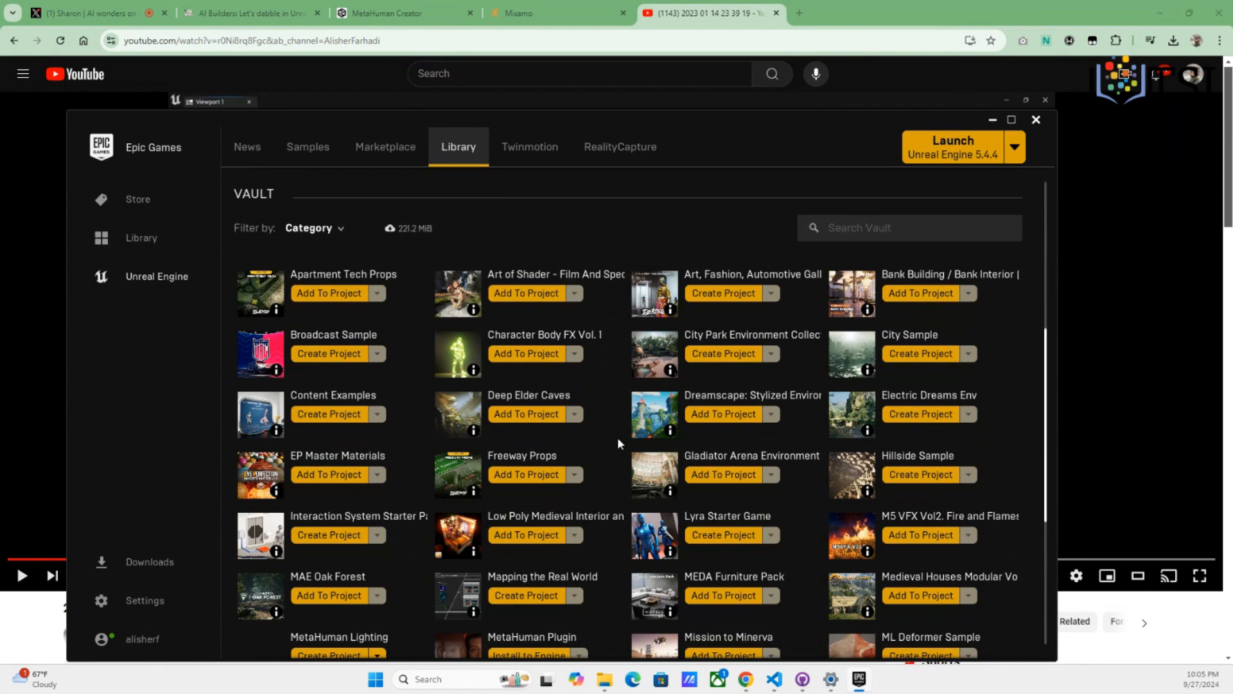
scroll(618, 436, "down", 4)
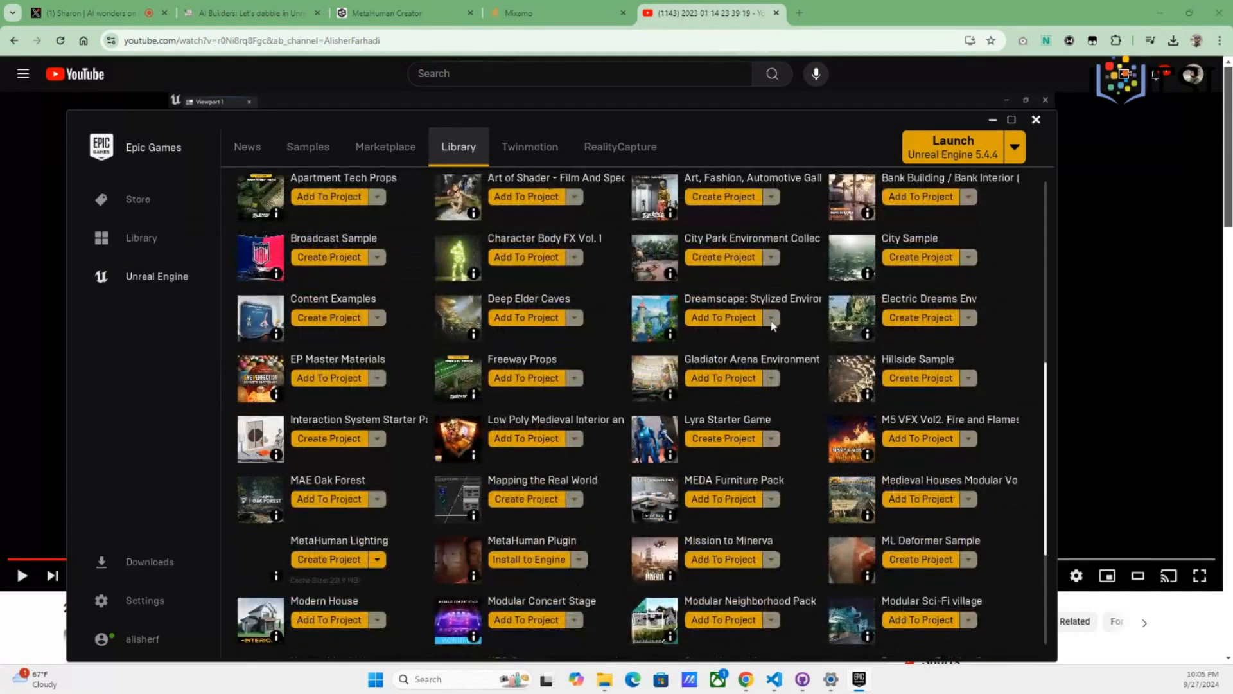
scroll(879, 283, "down", 4)
scroll(879, 283, "down", 5)
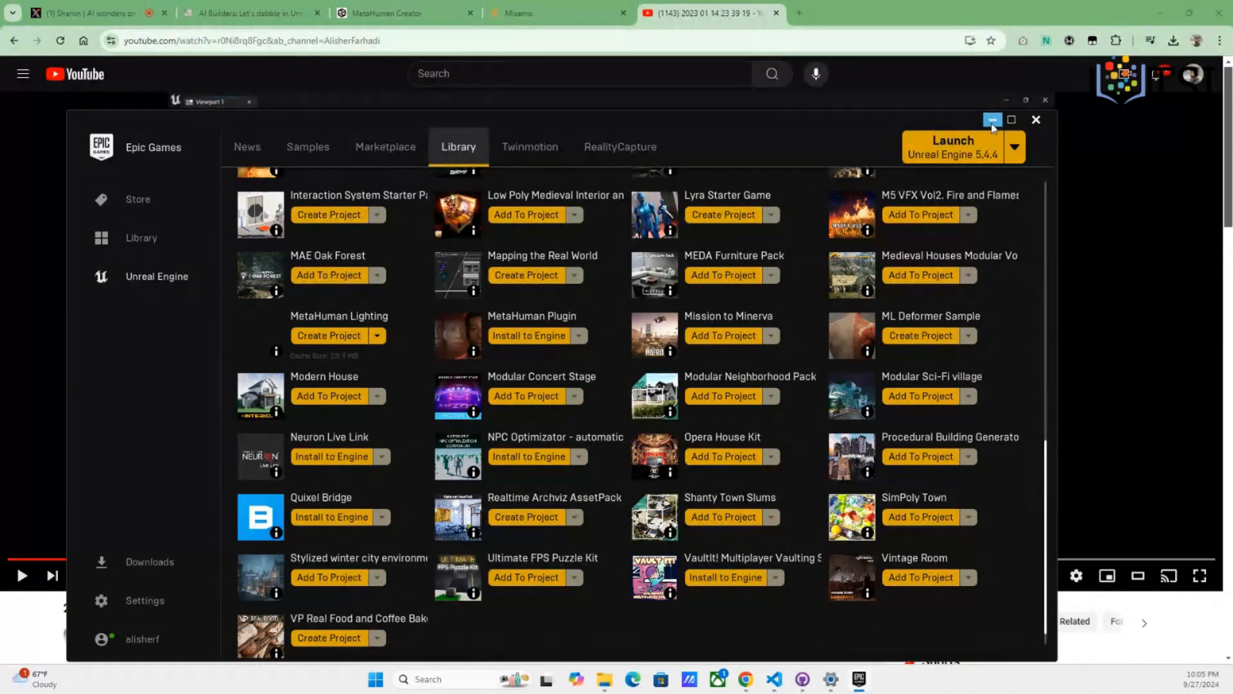
Close the Epic Games Launcher window, switch to Mixamo in the browser and look through the first page of ready-made characters
left_click(1035, 120)
left_click(555, 10)
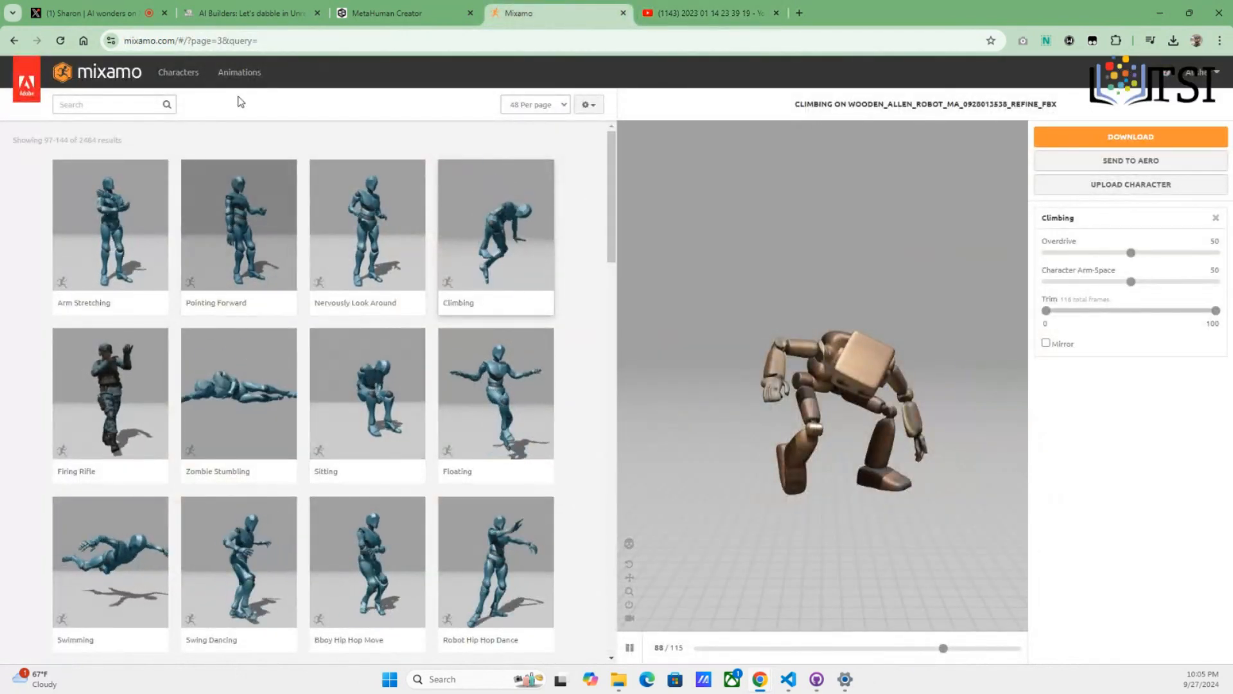
left_click(232, 74)
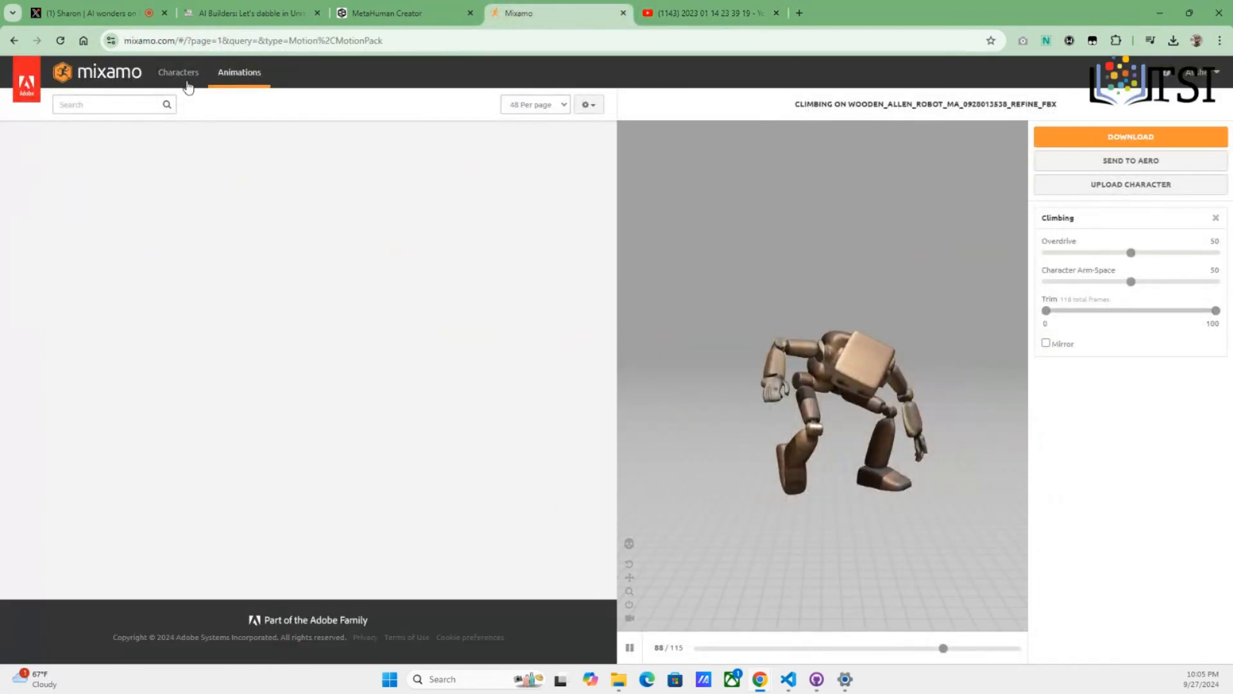
left_click(186, 74)
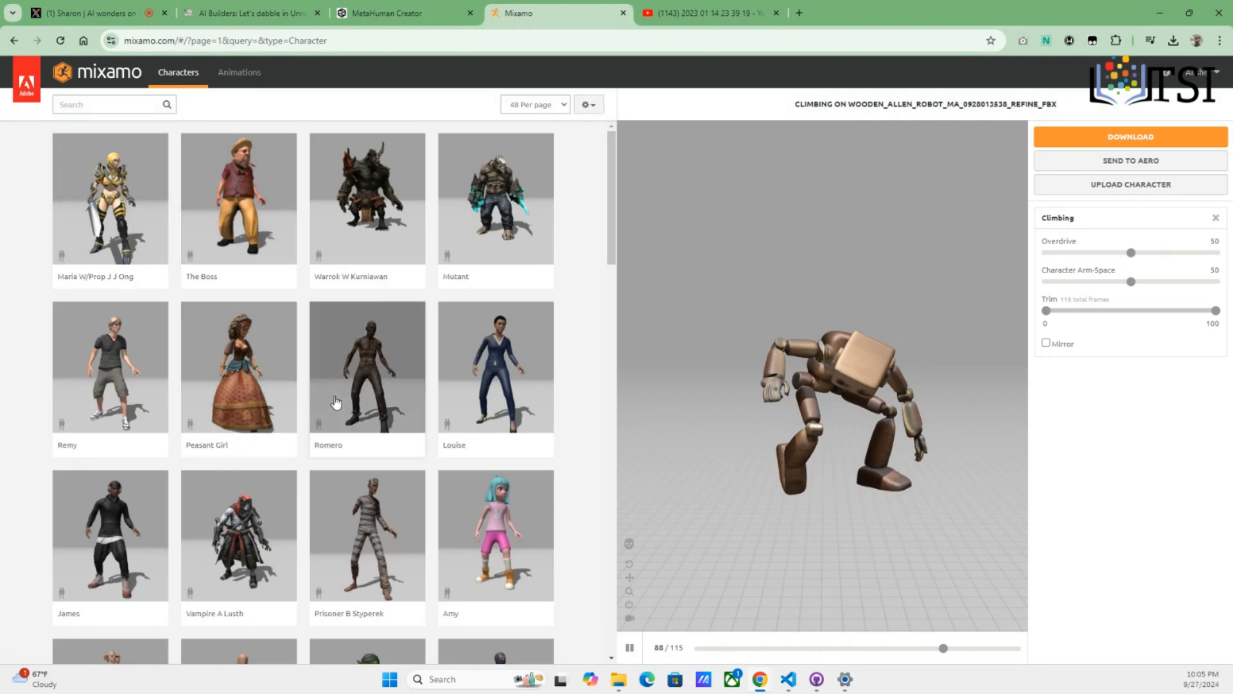
scroll(335, 403, "down", 1)
scroll(335, 403, "down", 7)
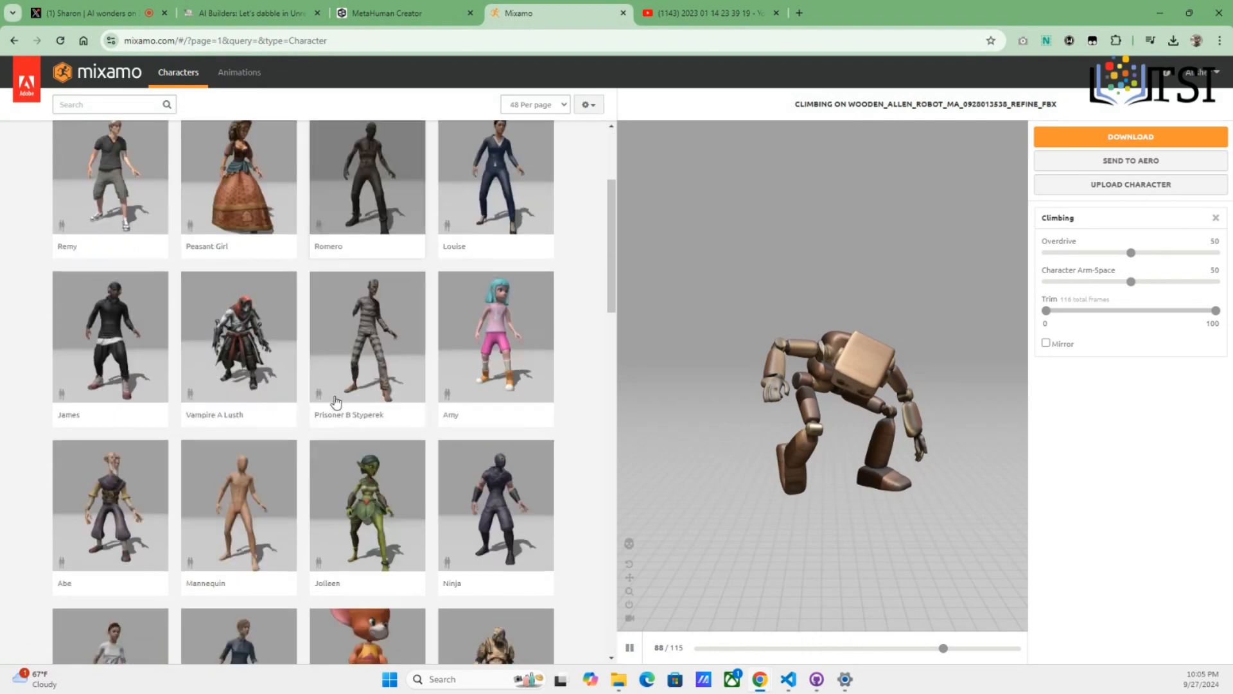
scroll(335, 403, "down", 15)
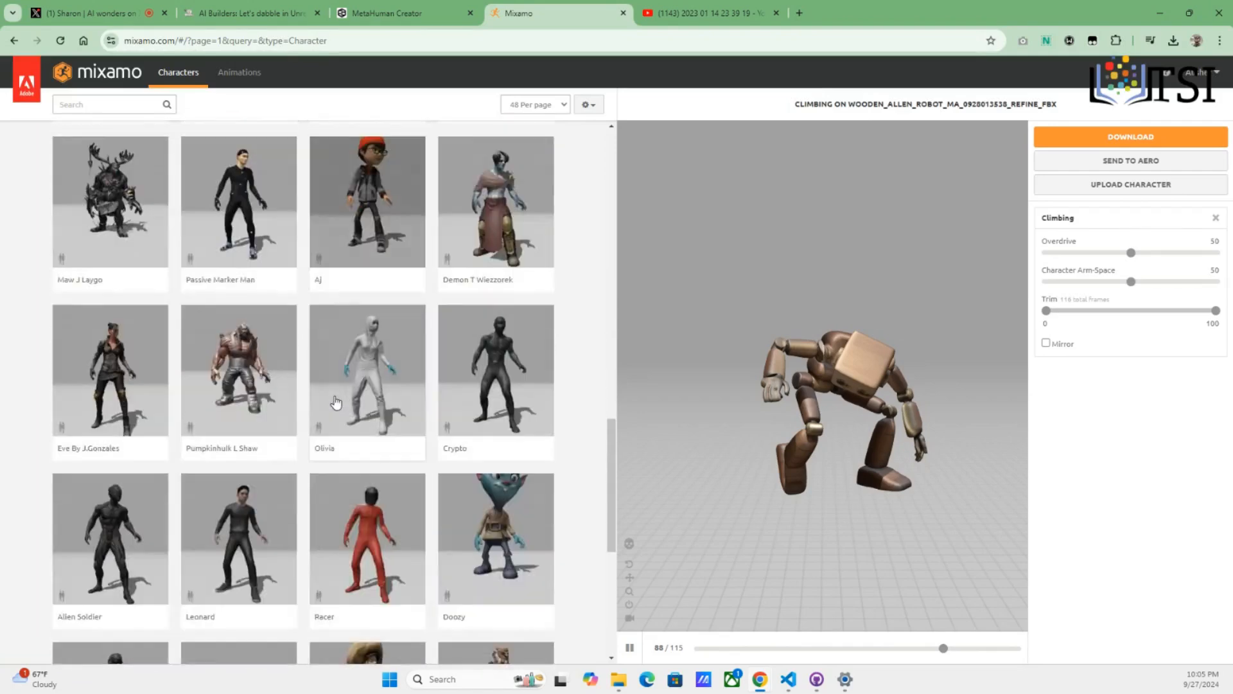
scroll(334, 411, "down", 3)
scroll(333, 418, "up", 20)
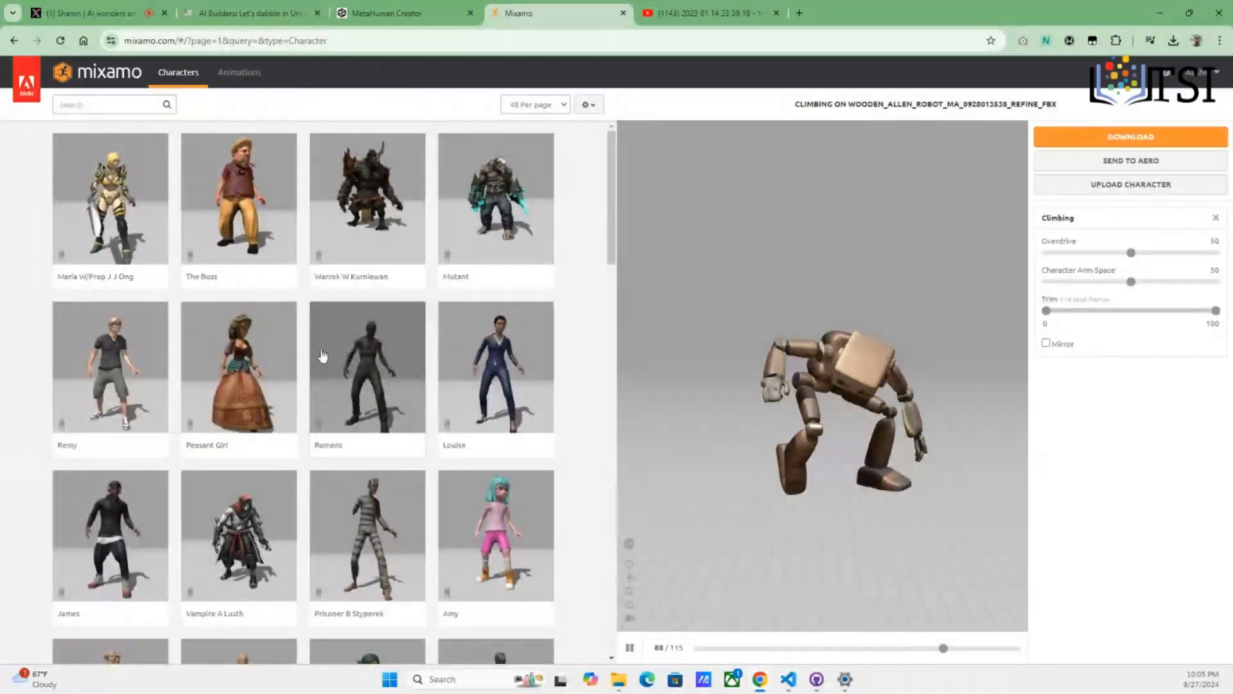
Replace the current robot character with the ready-made Louise character, accepting that the previous character is not saved
left_click(494, 378)
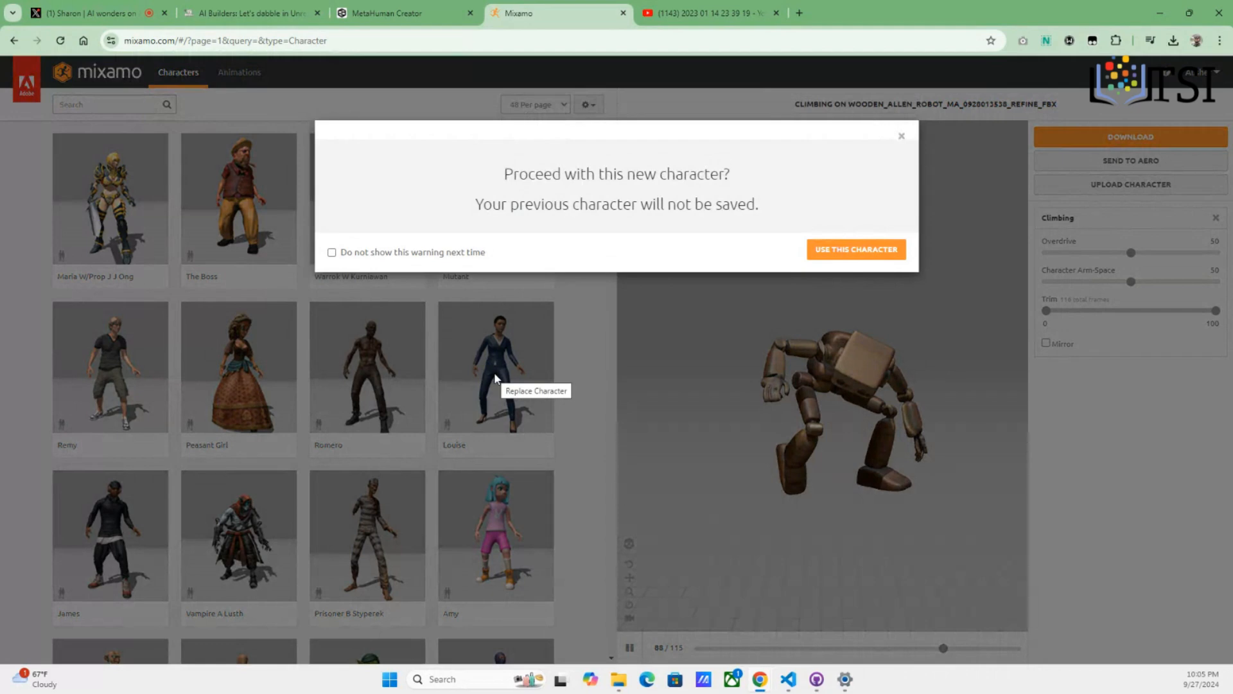
left_click(862, 249)
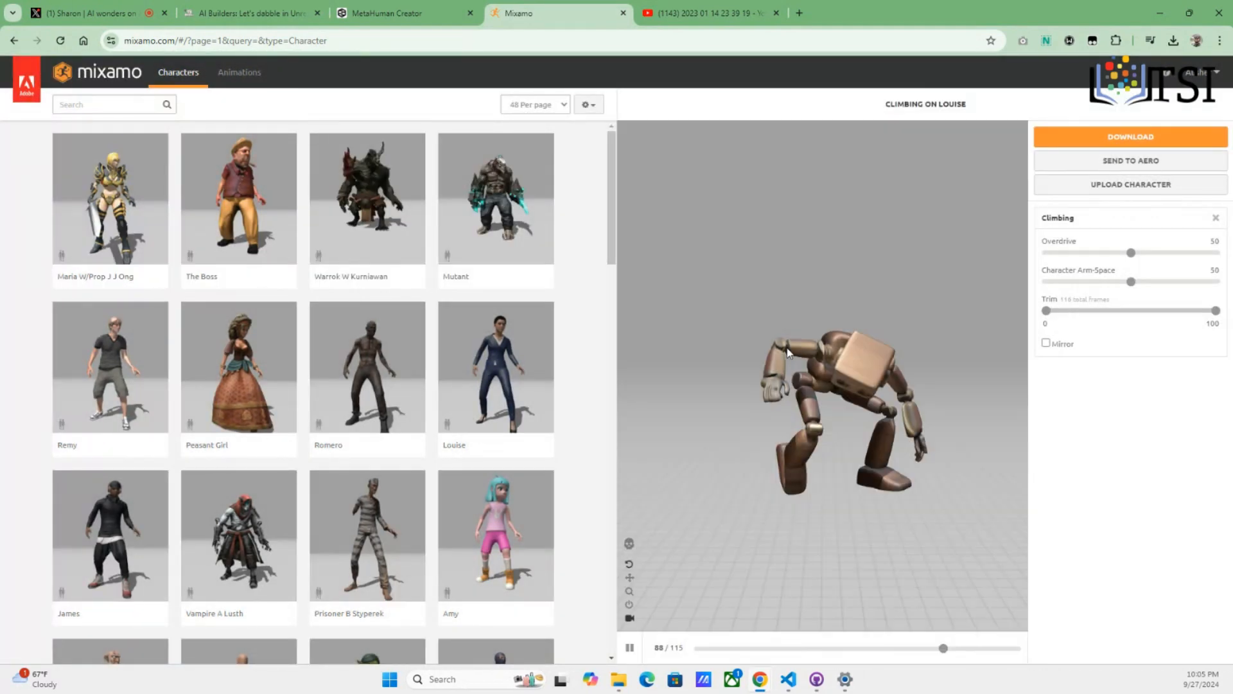
left_click(495, 361)
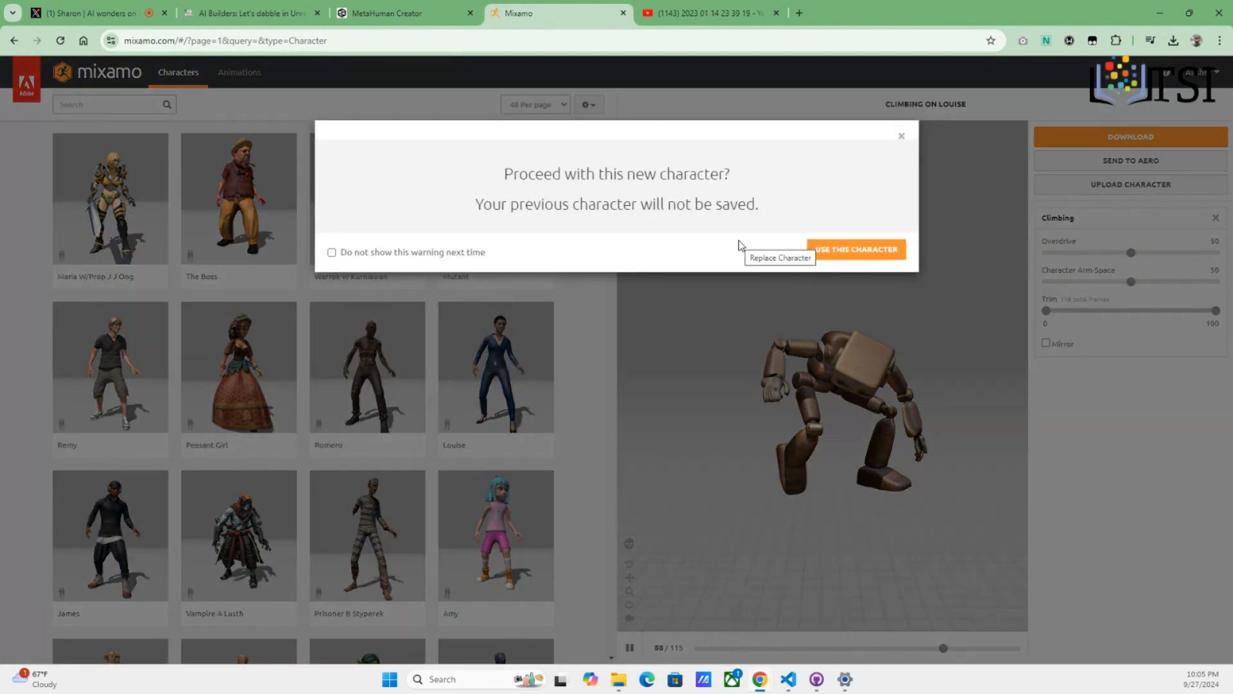
left_click(856, 250)
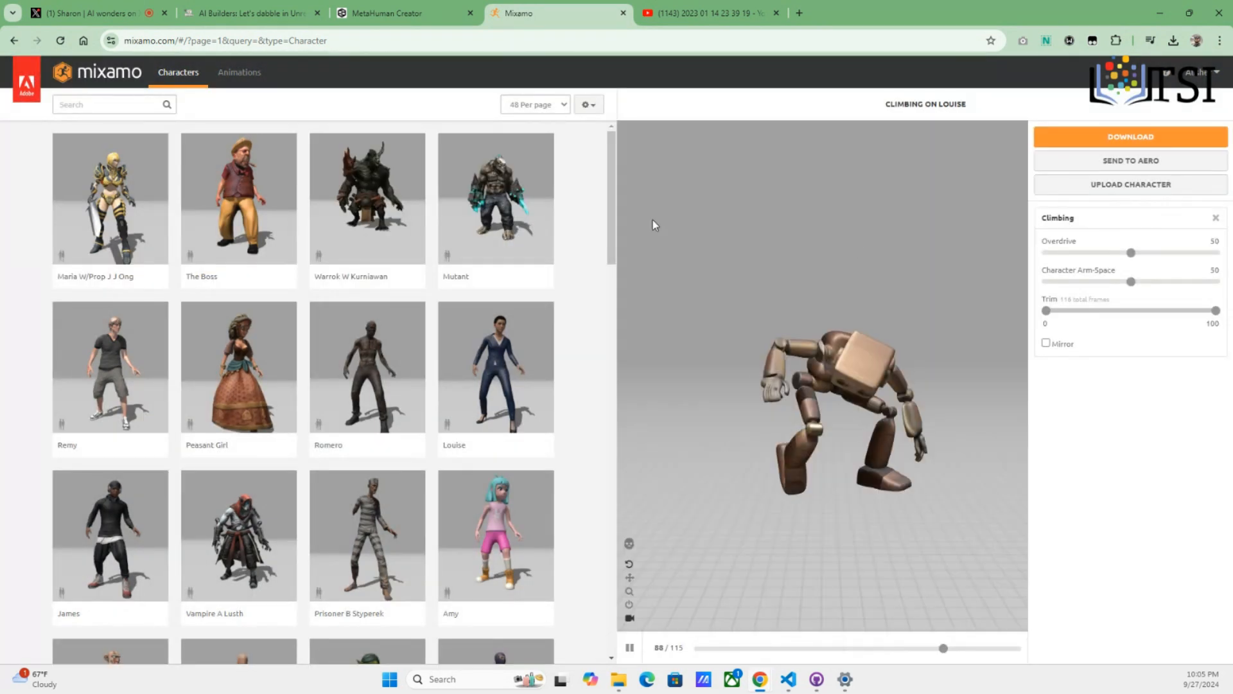
Try the Reaction and Dying animations on Louise, and reload the page to refresh the character preview
left_click(241, 72)
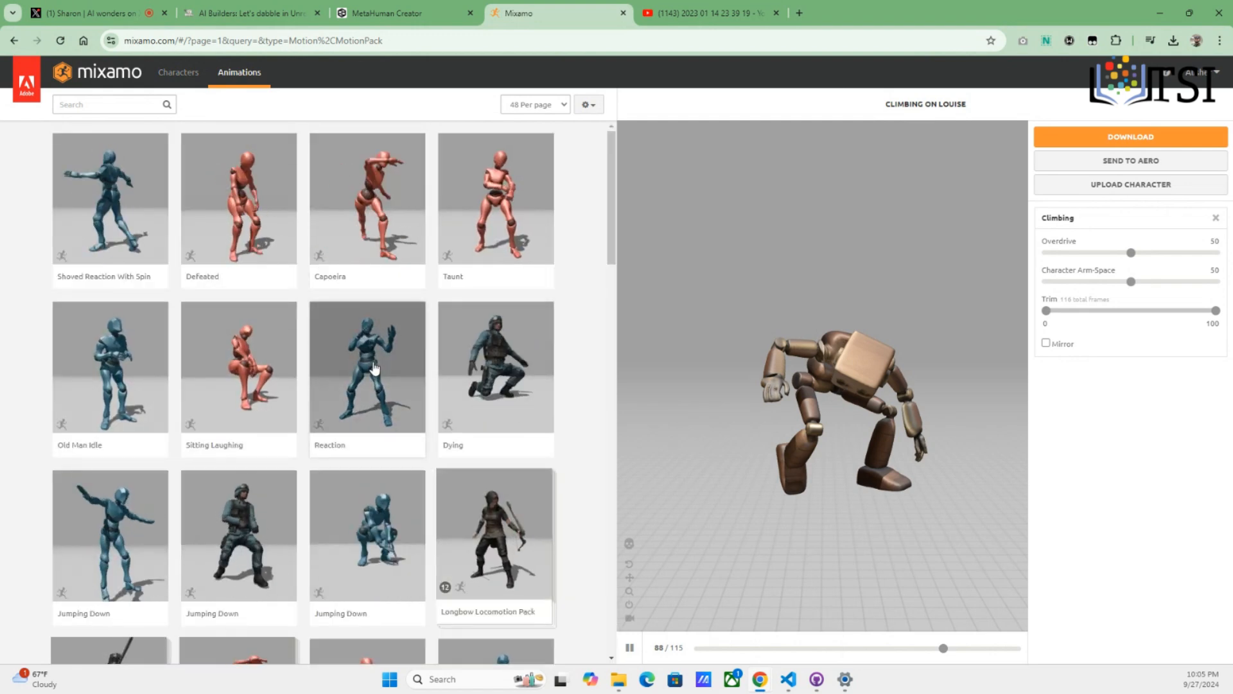
left_click(375, 368)
left_click(492, 366)
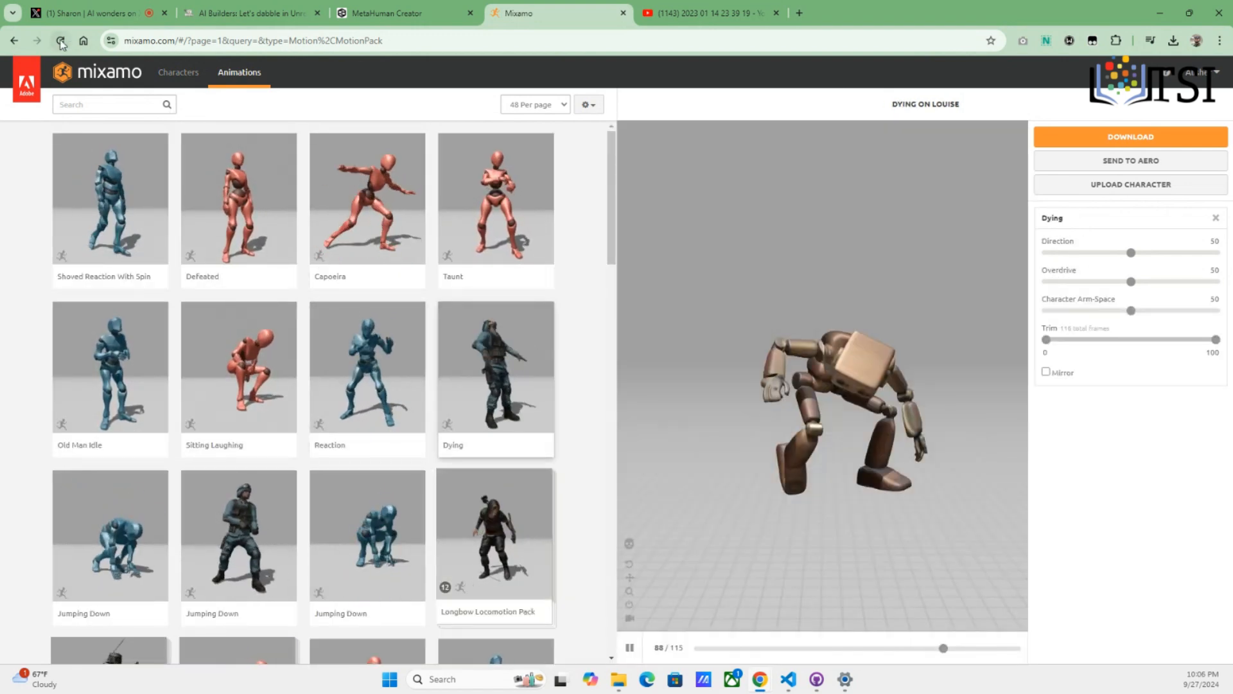
left_click(61, 42)
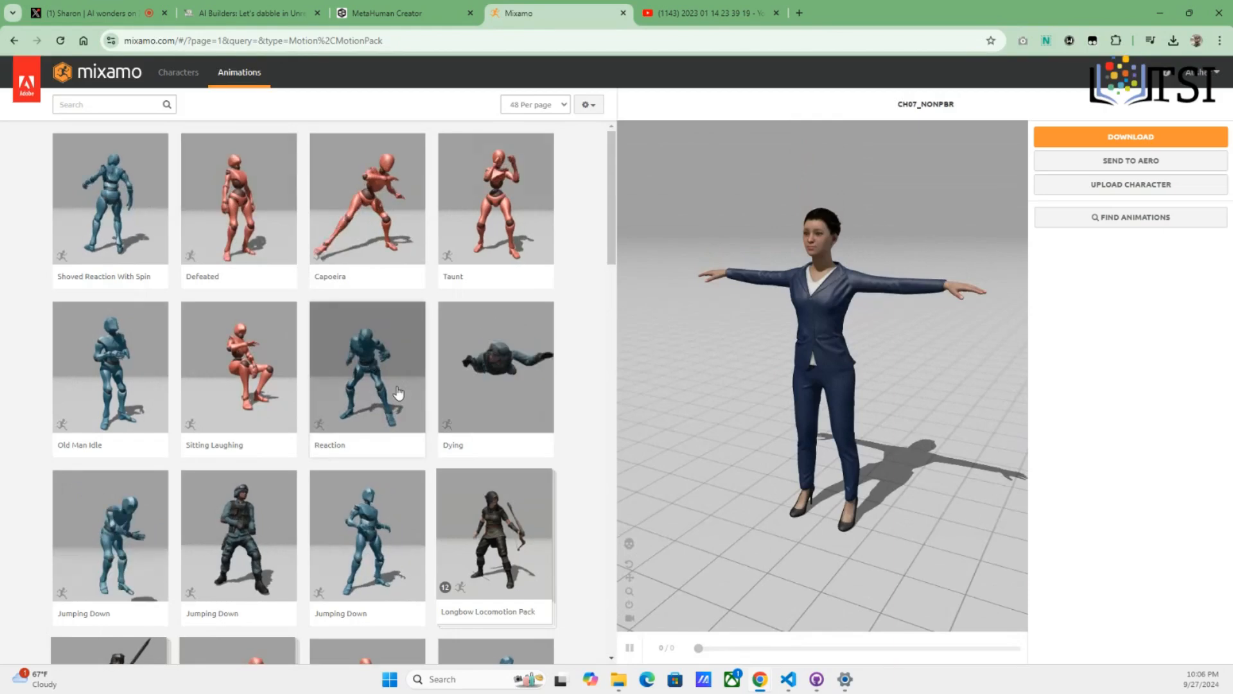
Examine the first page of the animation library for motions that could suit the Louise character
scroll(398, 391, "down", 10)
scroll(398, 392, "down", 5)
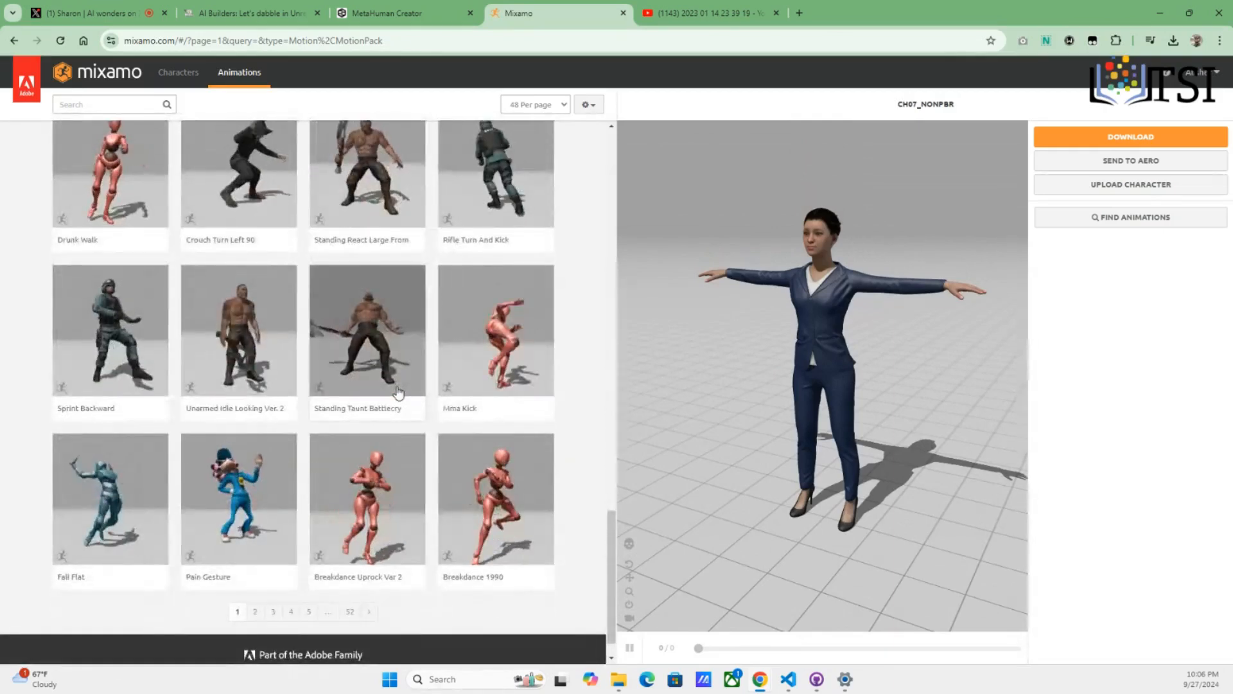
scroll(324, 429, "up", 4)
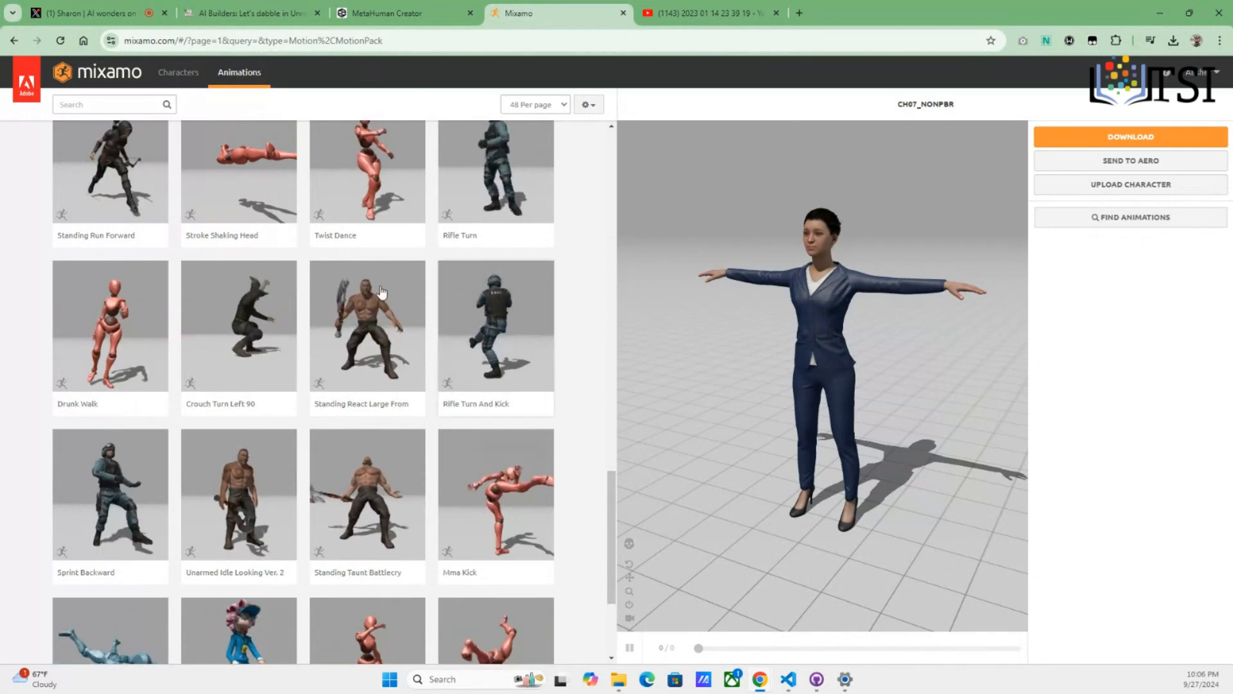
scroll(785, 436, "up", 1)
scroll(785, 436, "down", 2)
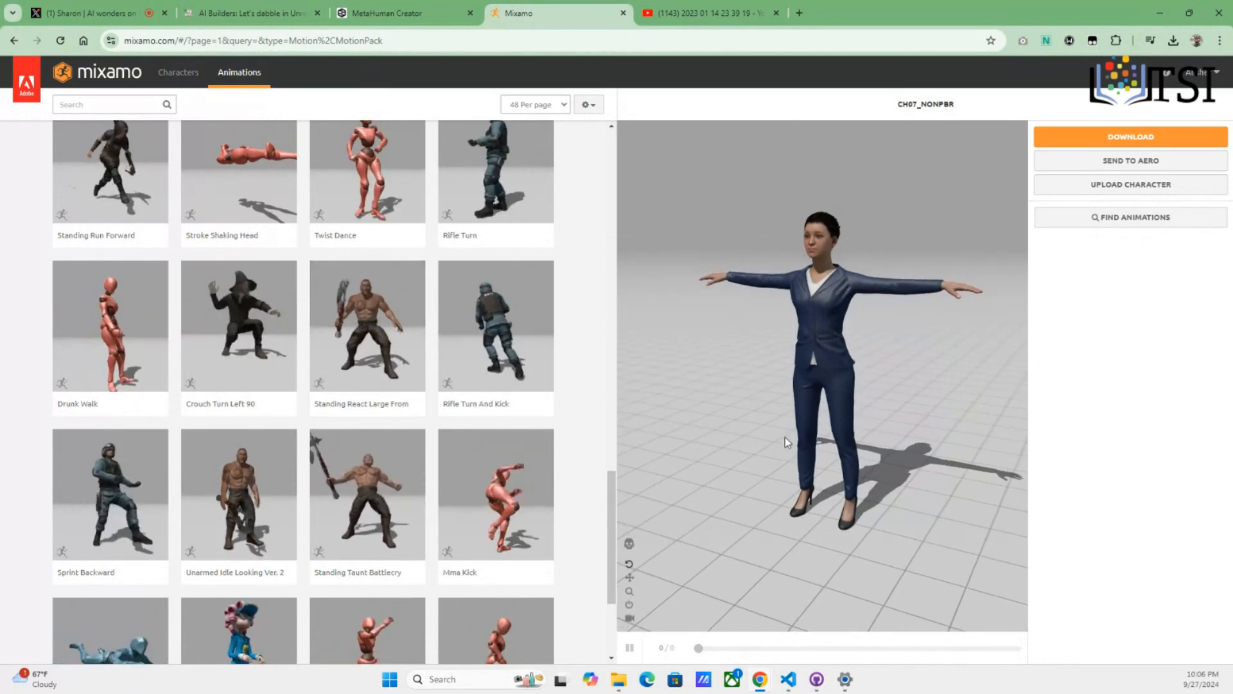
scroll(864, 310, "down", 2)
scroll(864, 312, "down", 2)
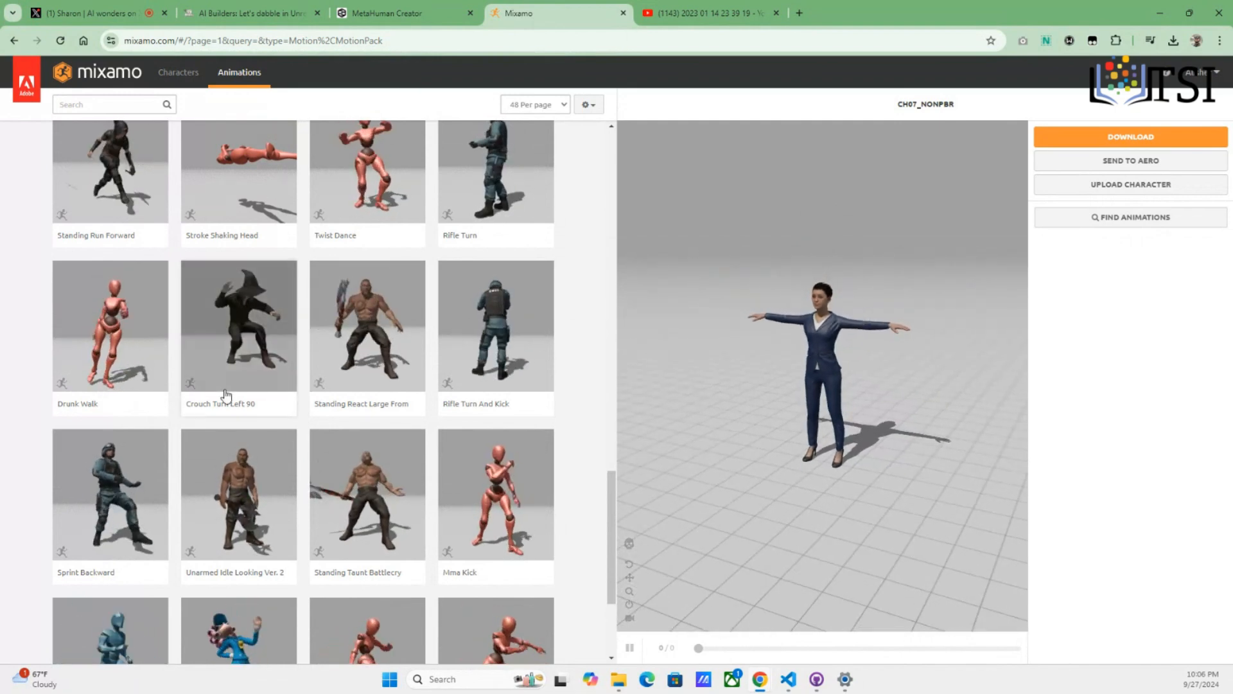
scroll(231, 394, "up", 5)
scroll(225, 395, "up", 8)
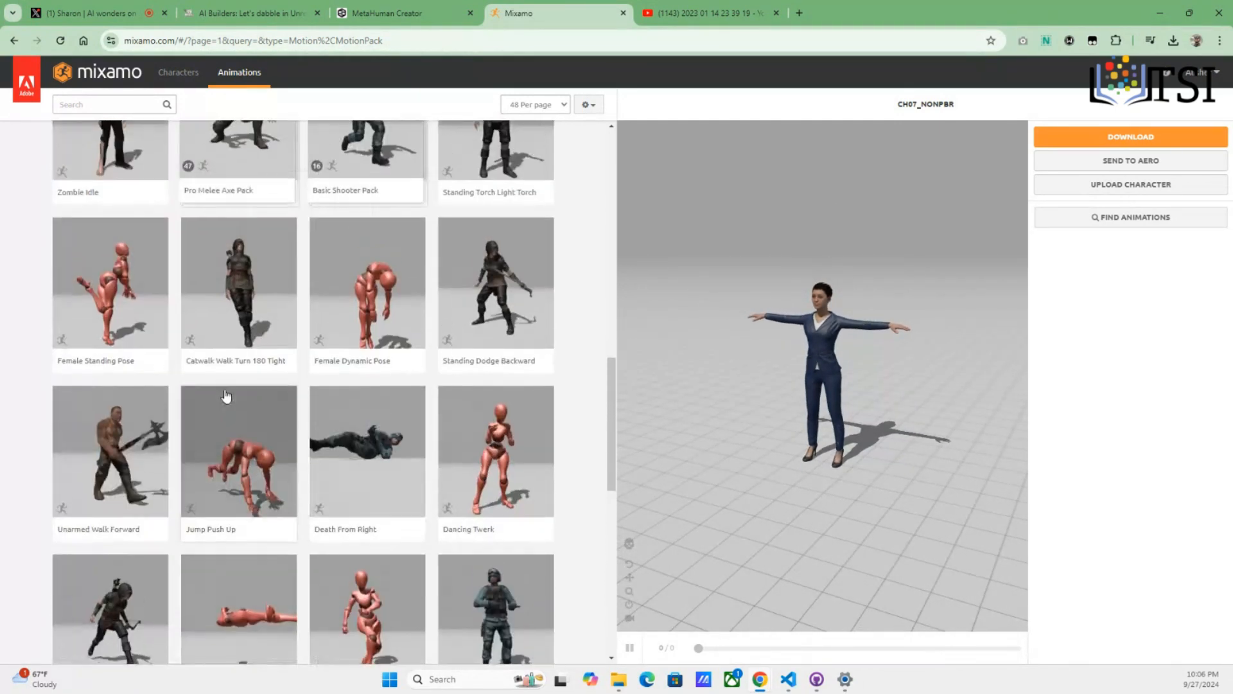
scroll(225, 395, "up", 6)
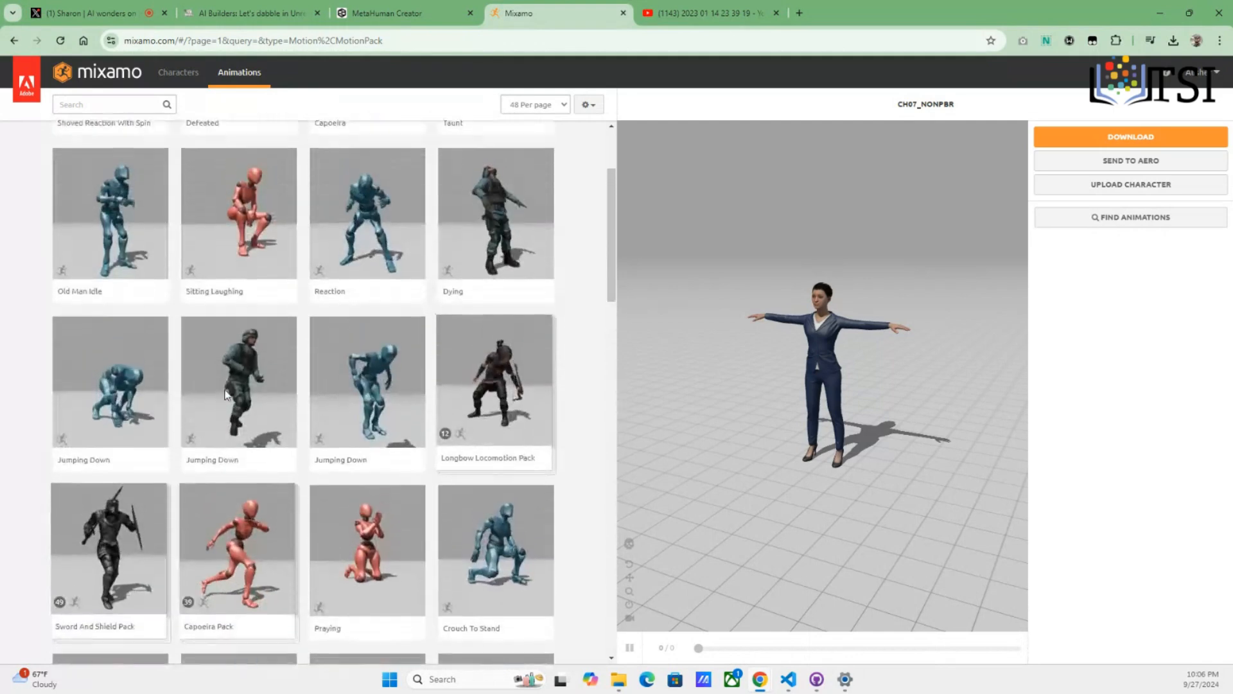
scroll(224, 395, "up", 3)
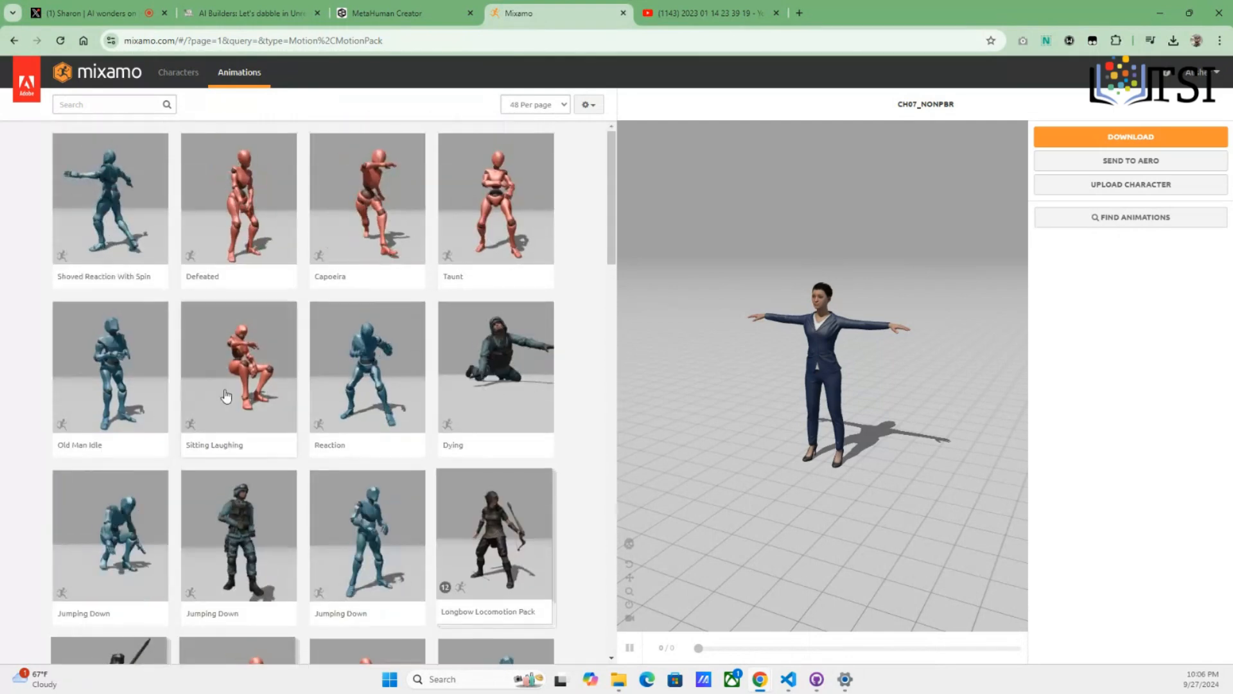
Search the animations for "run" and apply the Fast Run animation to the character
left_click(132, 106)
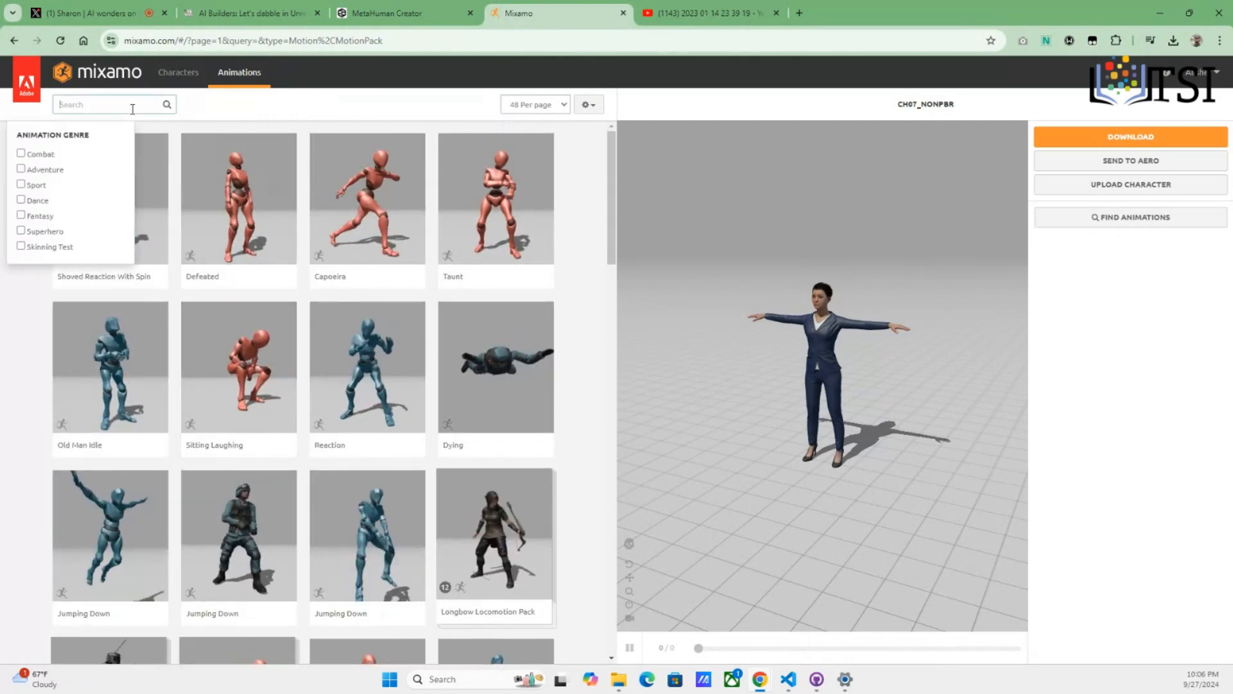
key("Return")
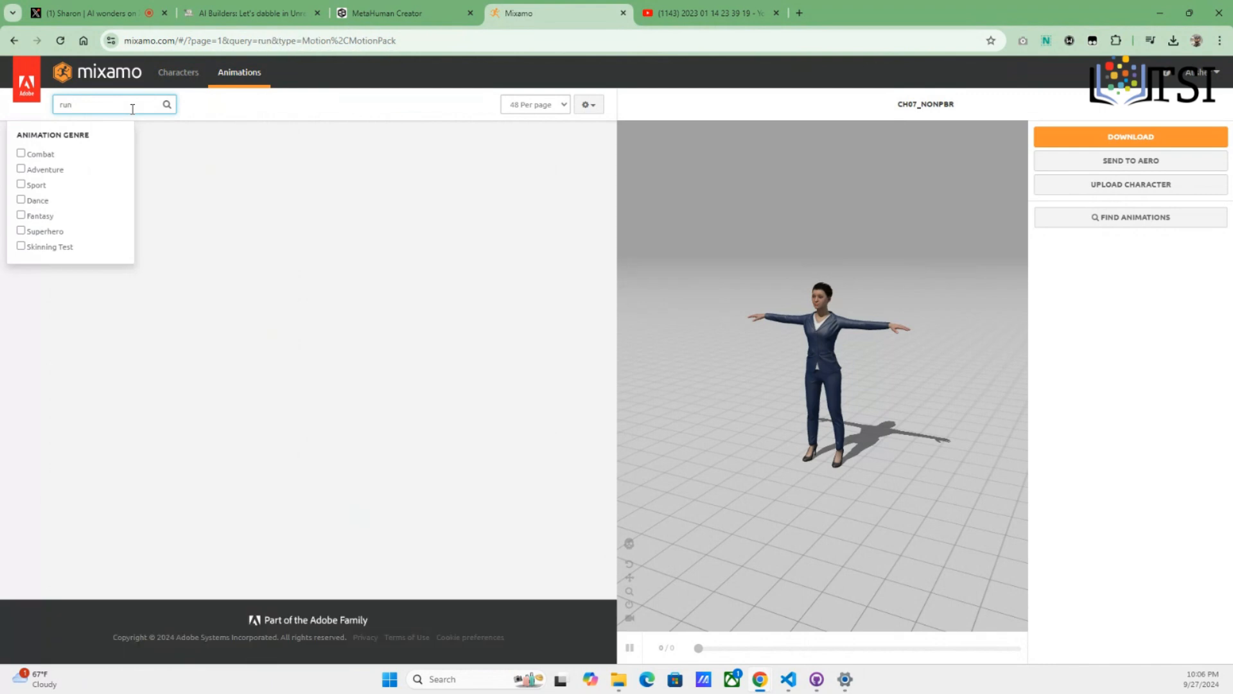
right_click(289, 124)
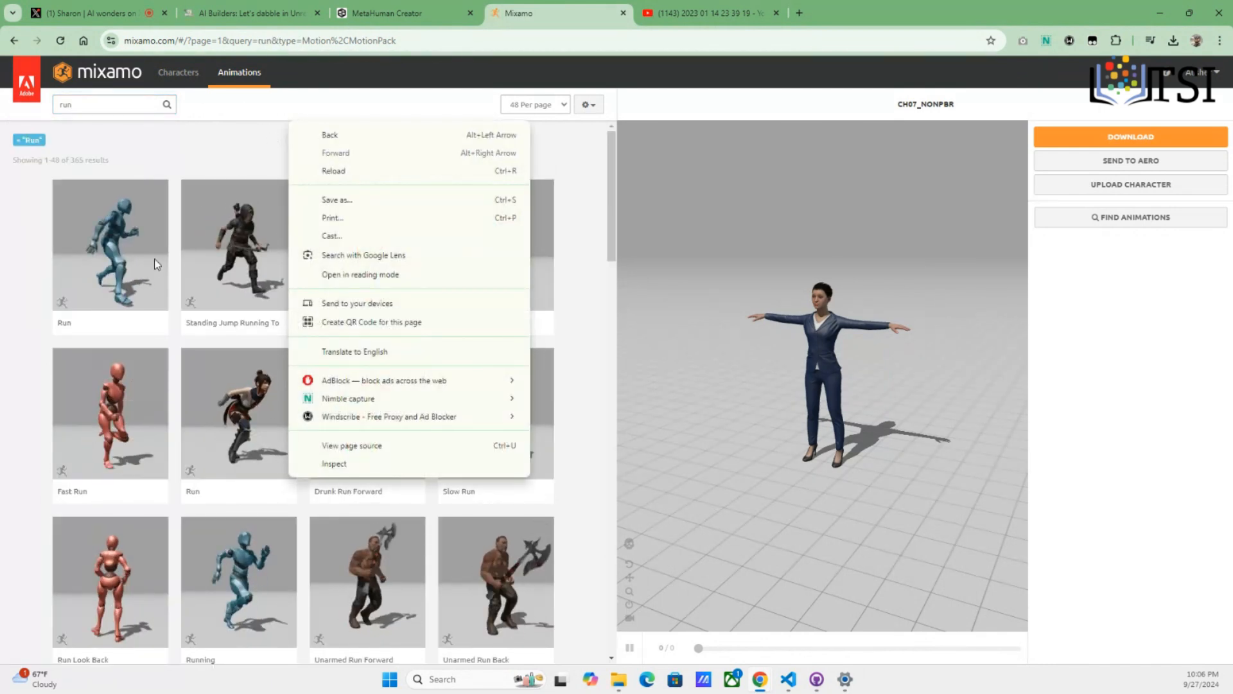
left_click(154, 409)
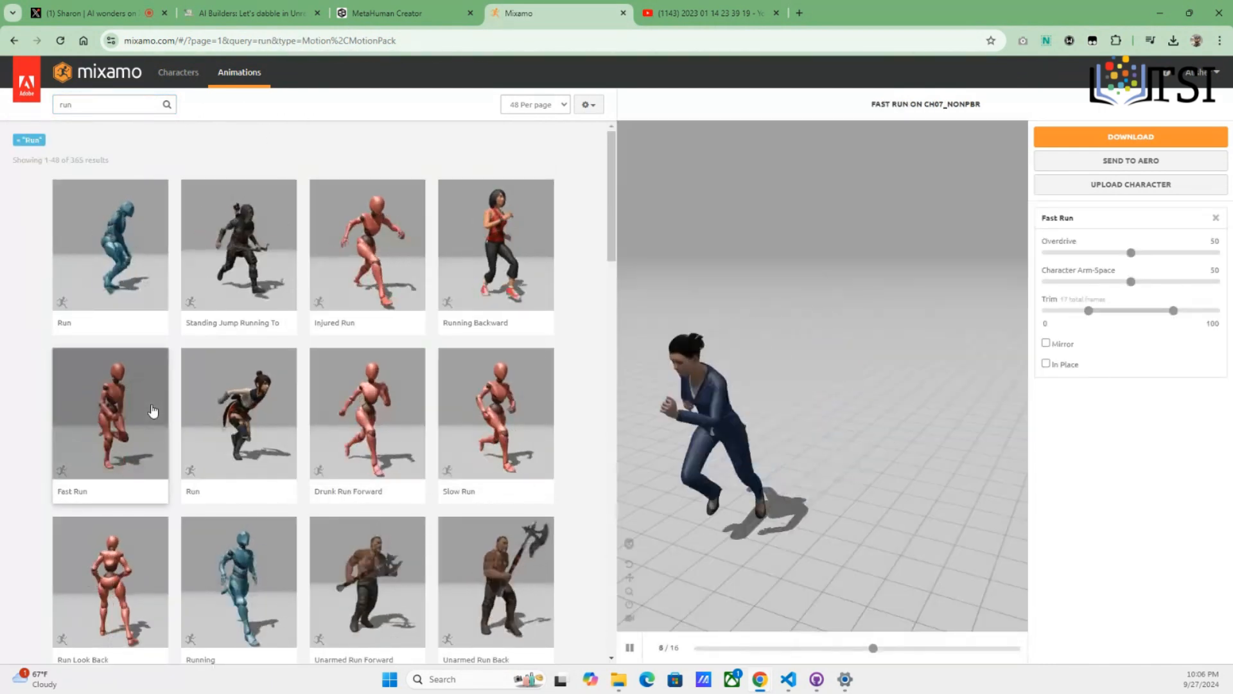
Apply the Drunk Run Forward animation to the character and look through the other run animations
left_click(362, 395)
right_click(633, 262)
left_click(632, 625)
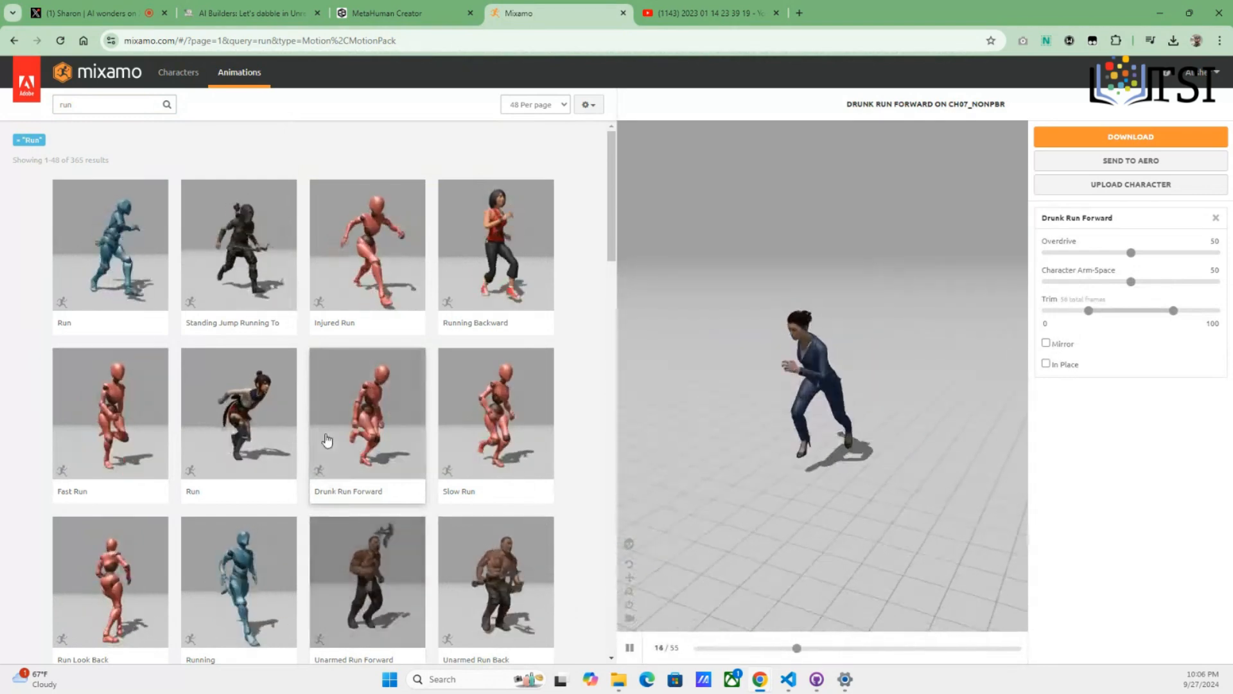
scroll(340, 501, "down", 5)
scroll(327, 440, "down", 6)
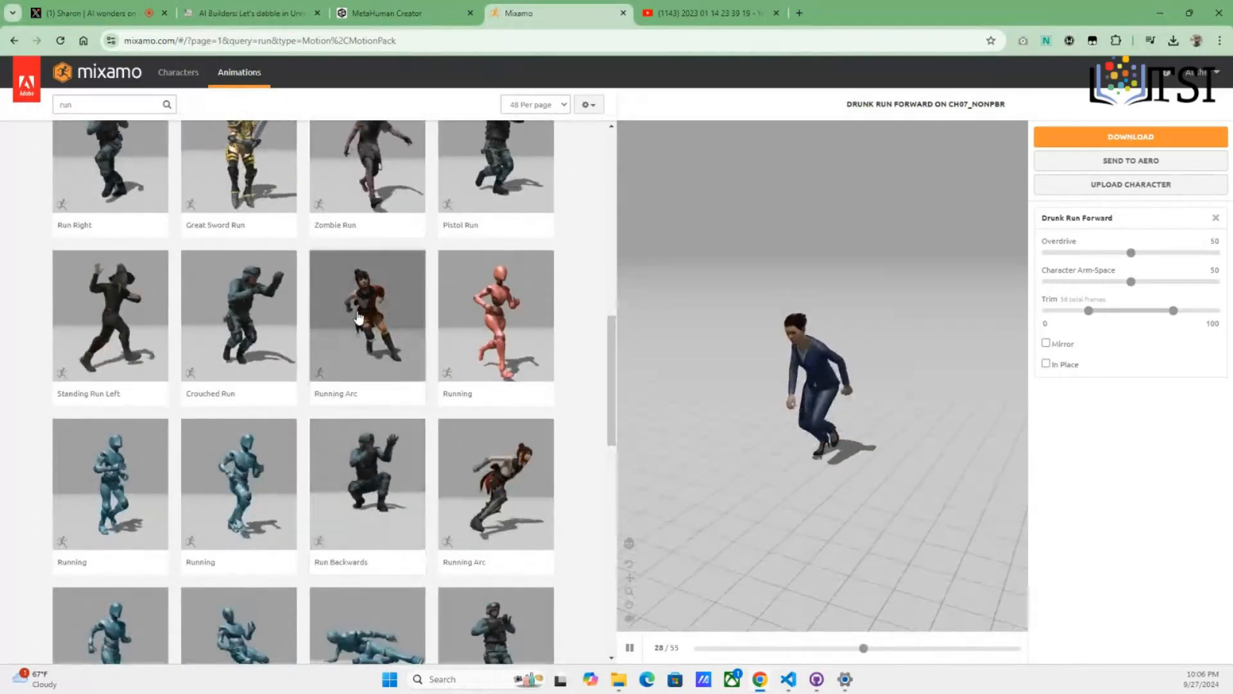
scroll(377, 268, "up", 10)
scroll(376, 263, "up", 3)
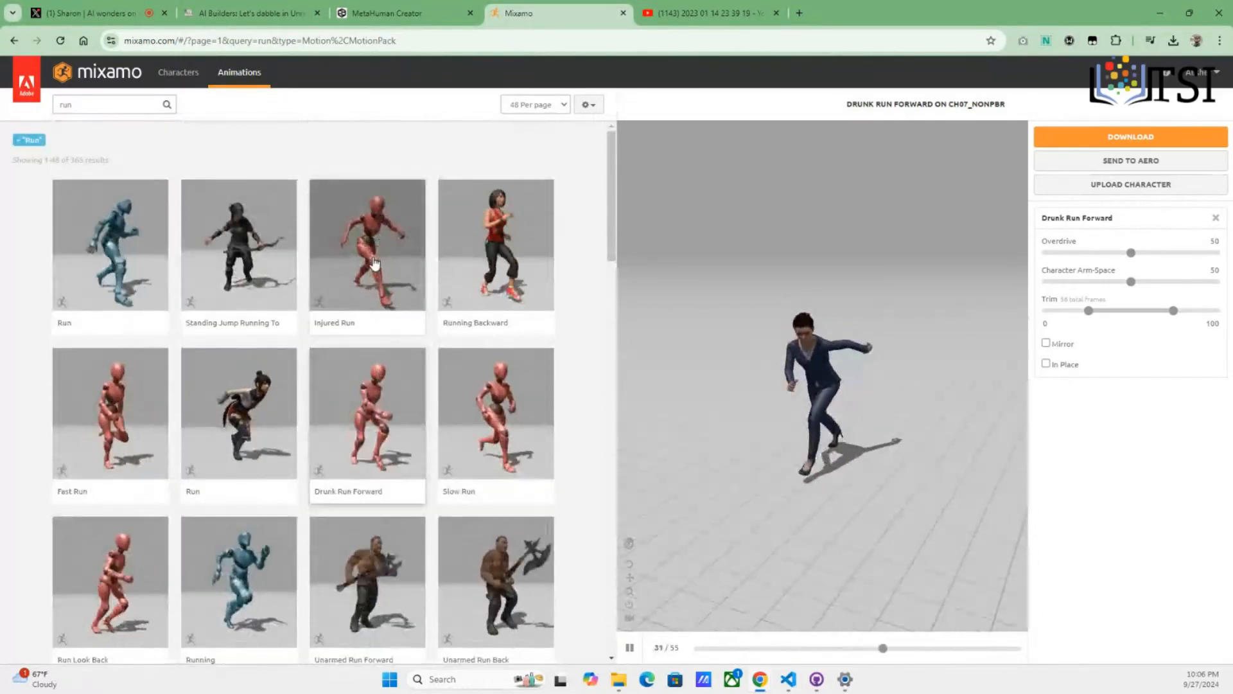
Apply the crouched Run animation shown on the dark-haired woman to the character, and keep it running in place
left_click(227, 422)
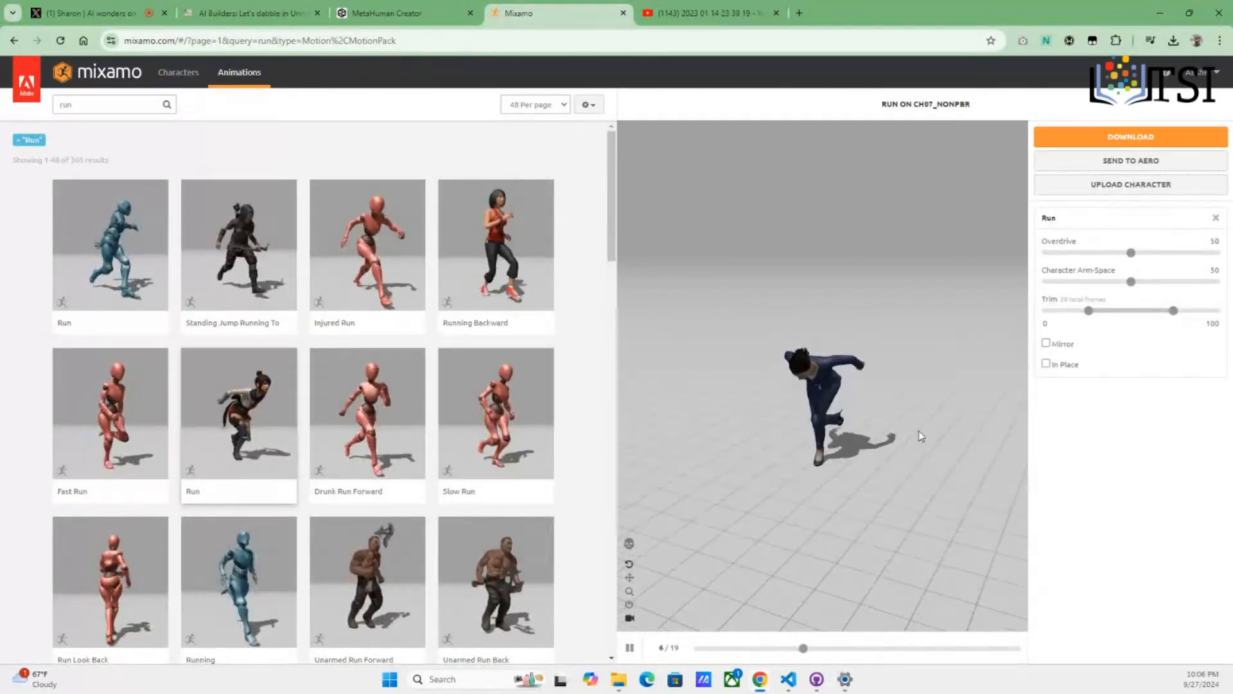
mouse_move(816, 496)
left_mouse_down()
mouse_move(914, 468)
mouse_move(838, 456)
mouse_move(819, 502)
left_mouse_up()
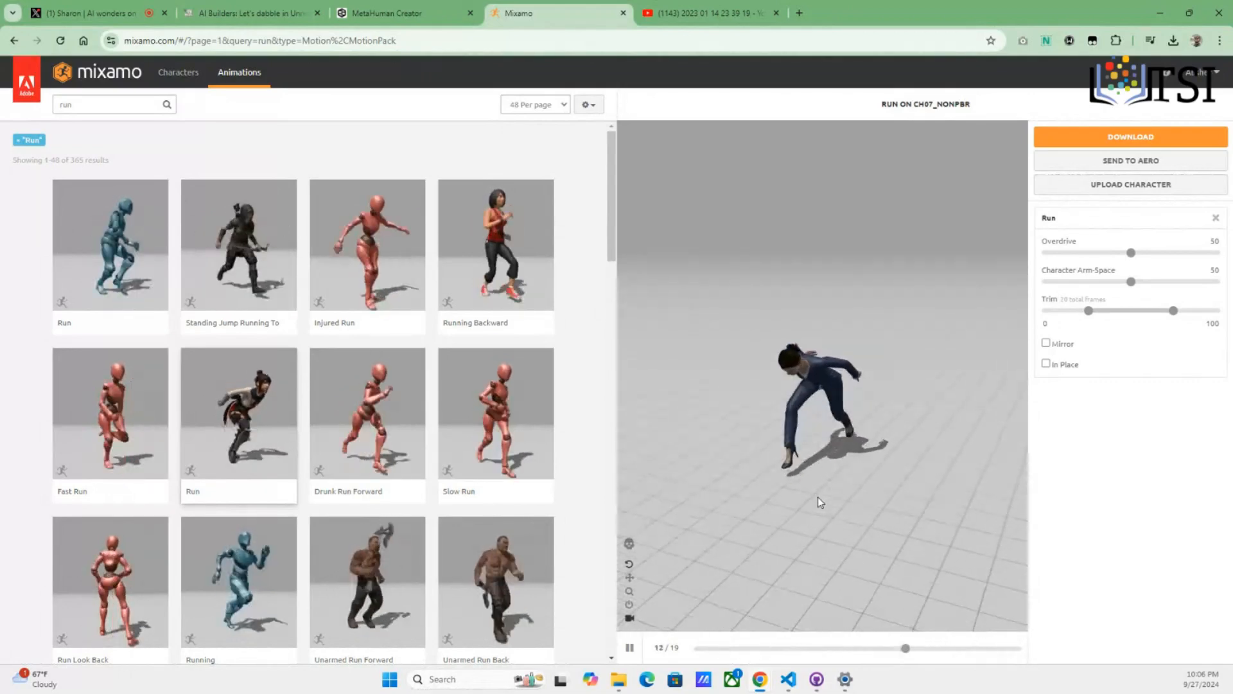
left_click(1046, 364)
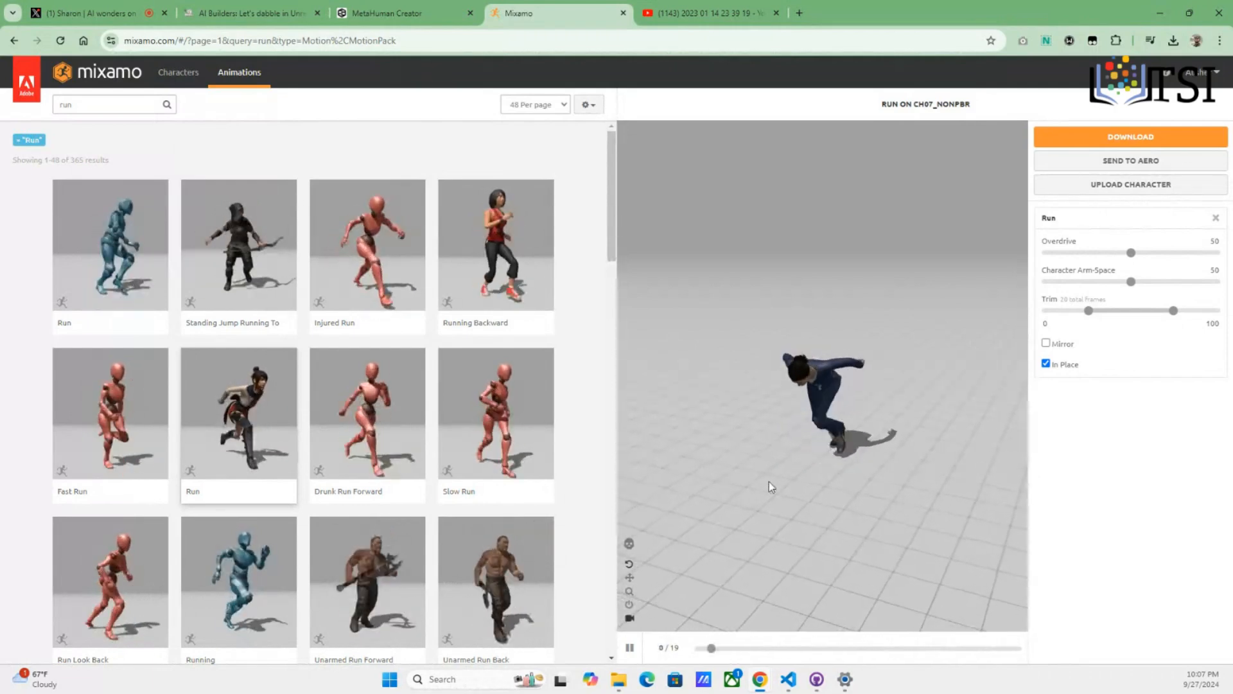
mouse_move(801, 492)
left_mouse_down()
mouse_move(820, 498)
mouse_move(791, 487)
mouse_move(807, 476)
mouse_move(858, 510)
mouse_move(721, 519)
mouse_move(772, 463)
mouse_move(792, 469)
left_mouse_up()
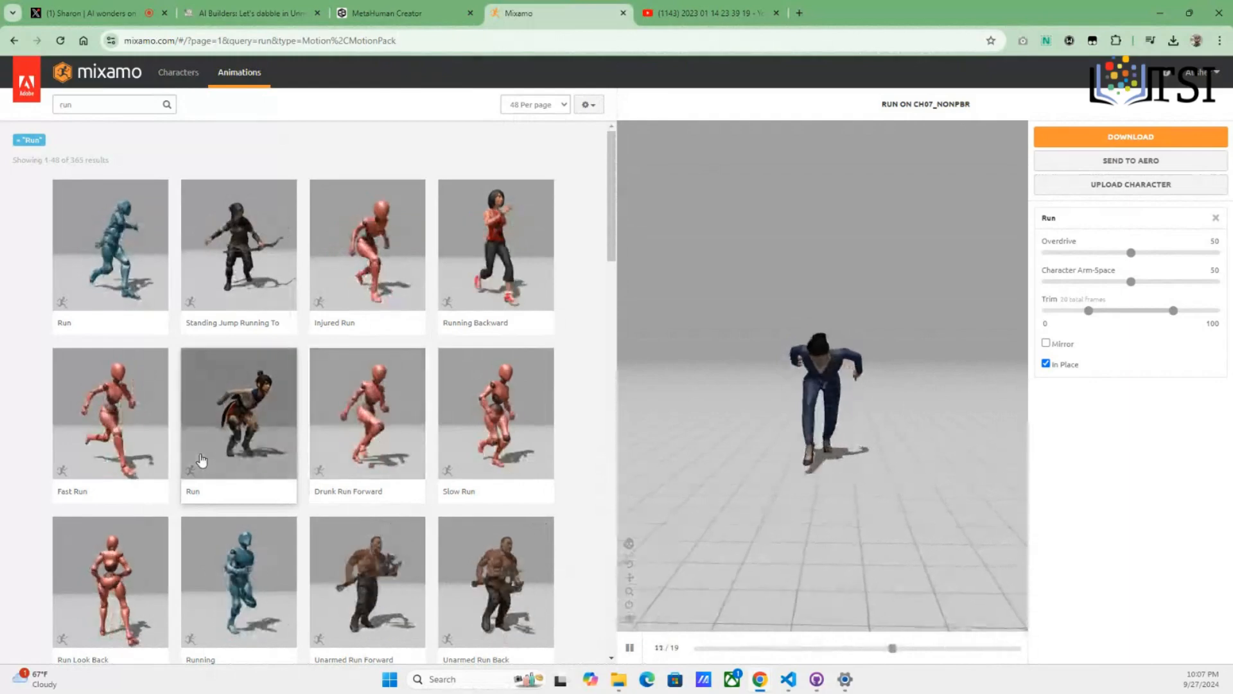
Apply the Running animation to the character, and make it run in place
scroll(201, 460, "down", 1)
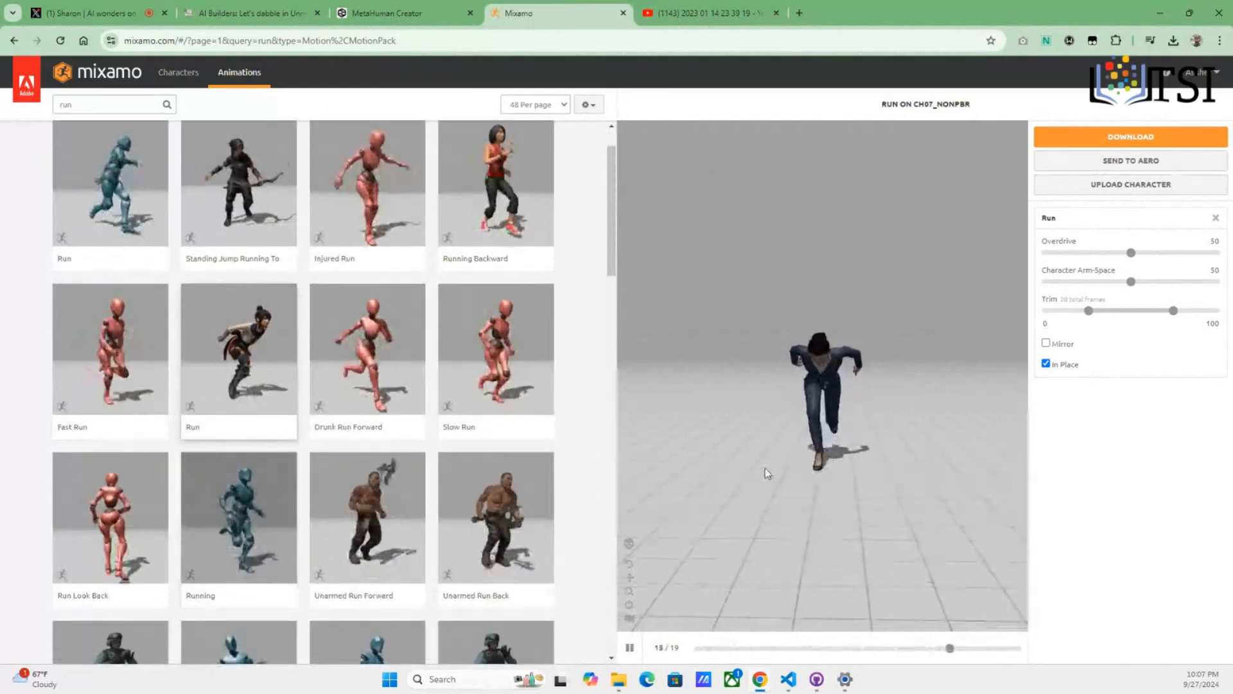
left_click_drag(927, 431, 819, 502)
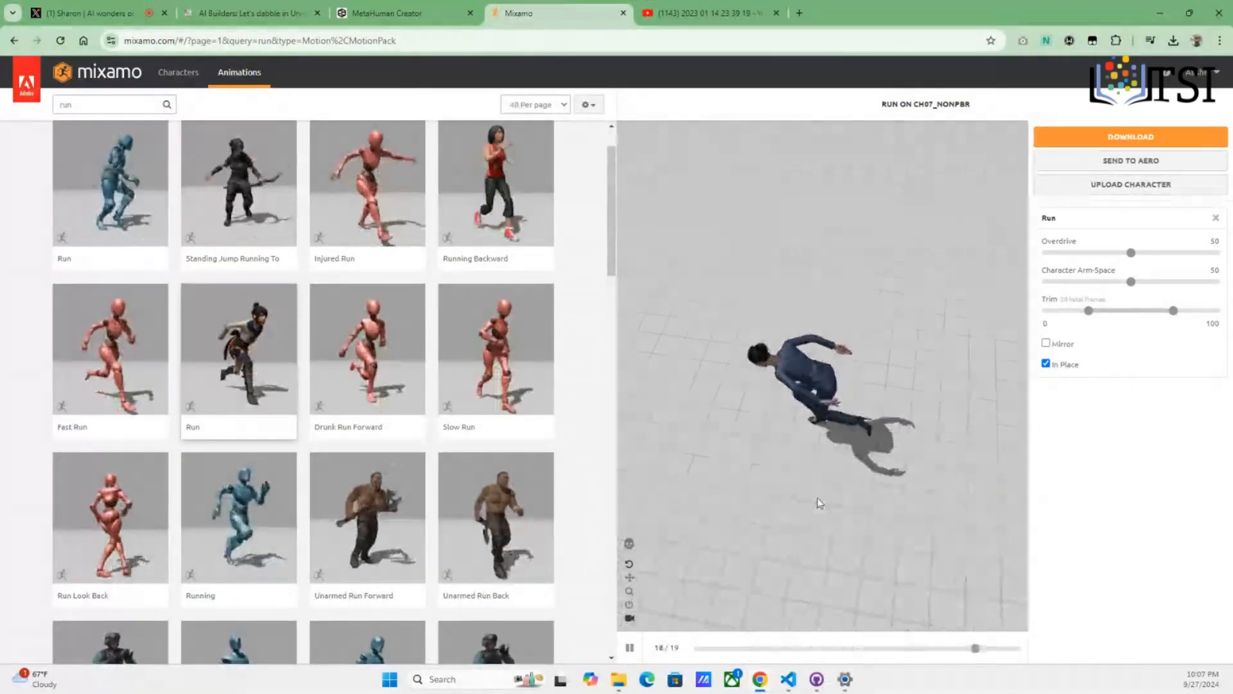
left_click_drag(754, 540, 904, 398)
left_click(237, 517)
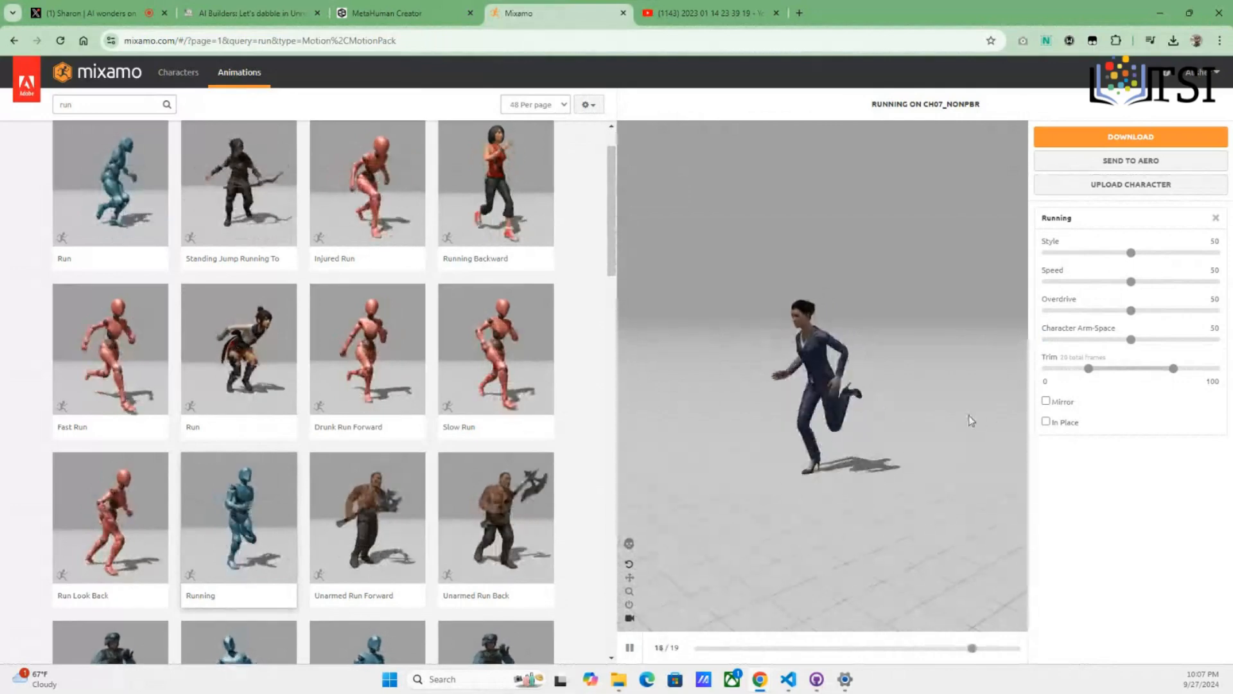
left_click(1045, 421)
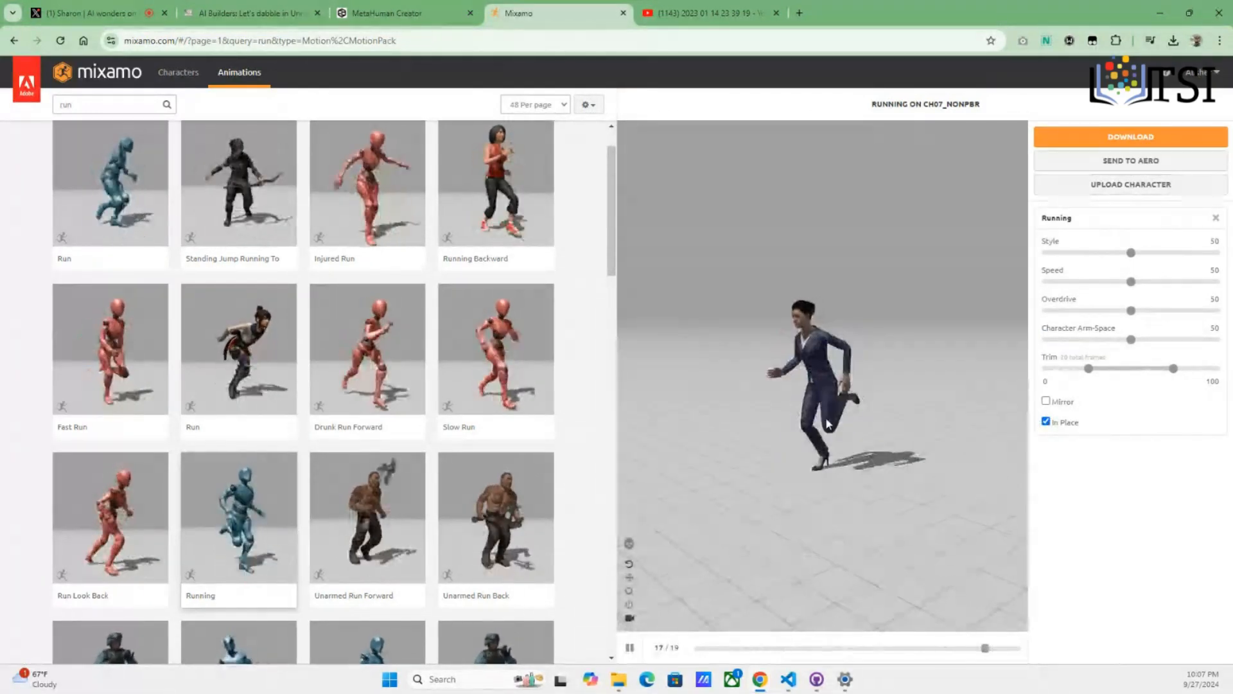
Clear the "run" search in the character library and replace the current character with Ninja
left_click(179, 72)
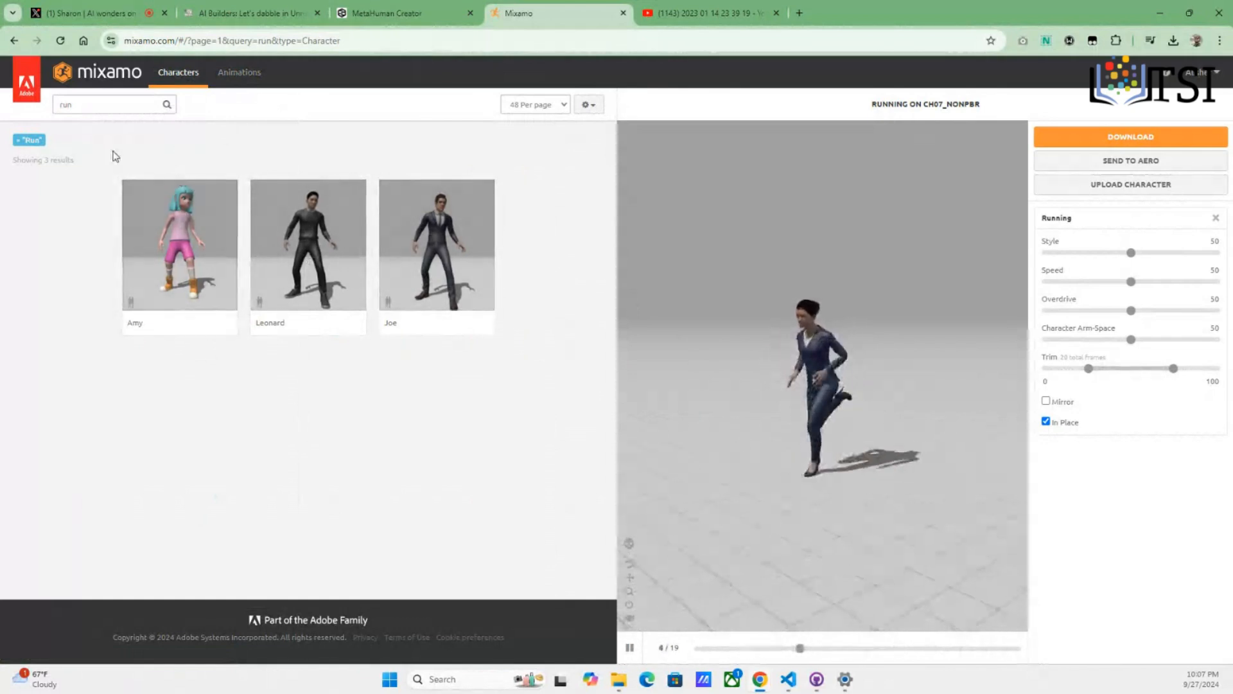
key("BackSpace")
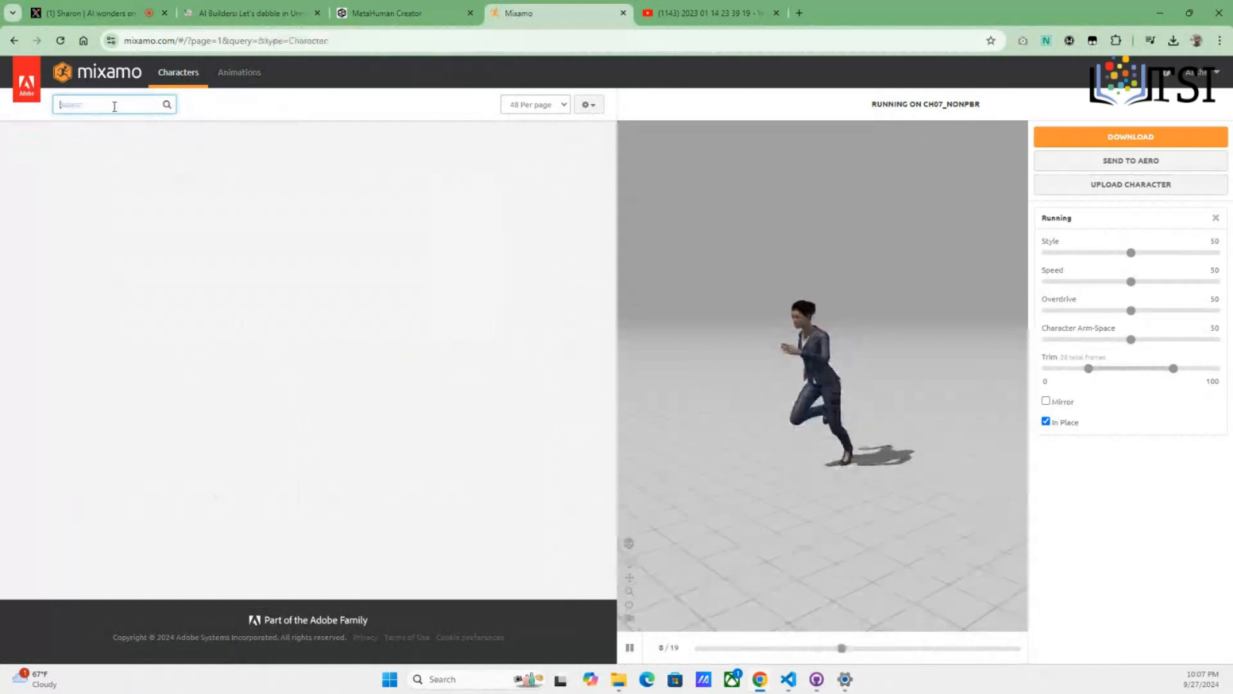
scroll(370, 431, "down", 6)
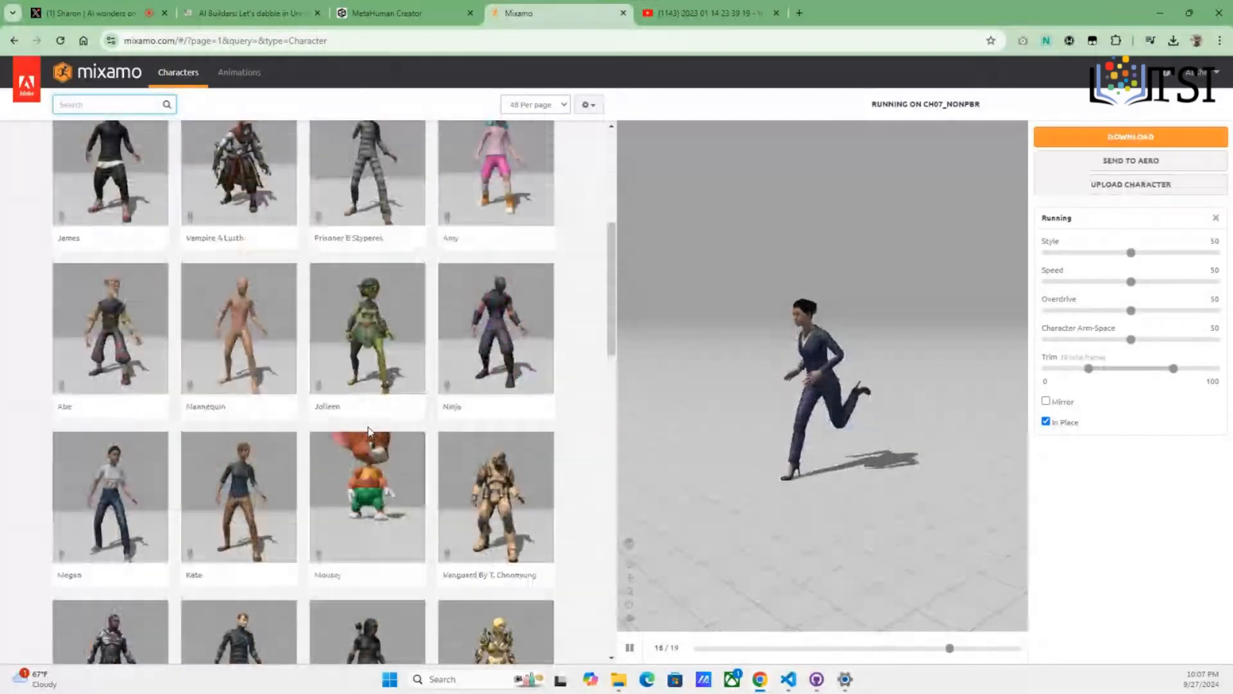
left_click(483, 336)
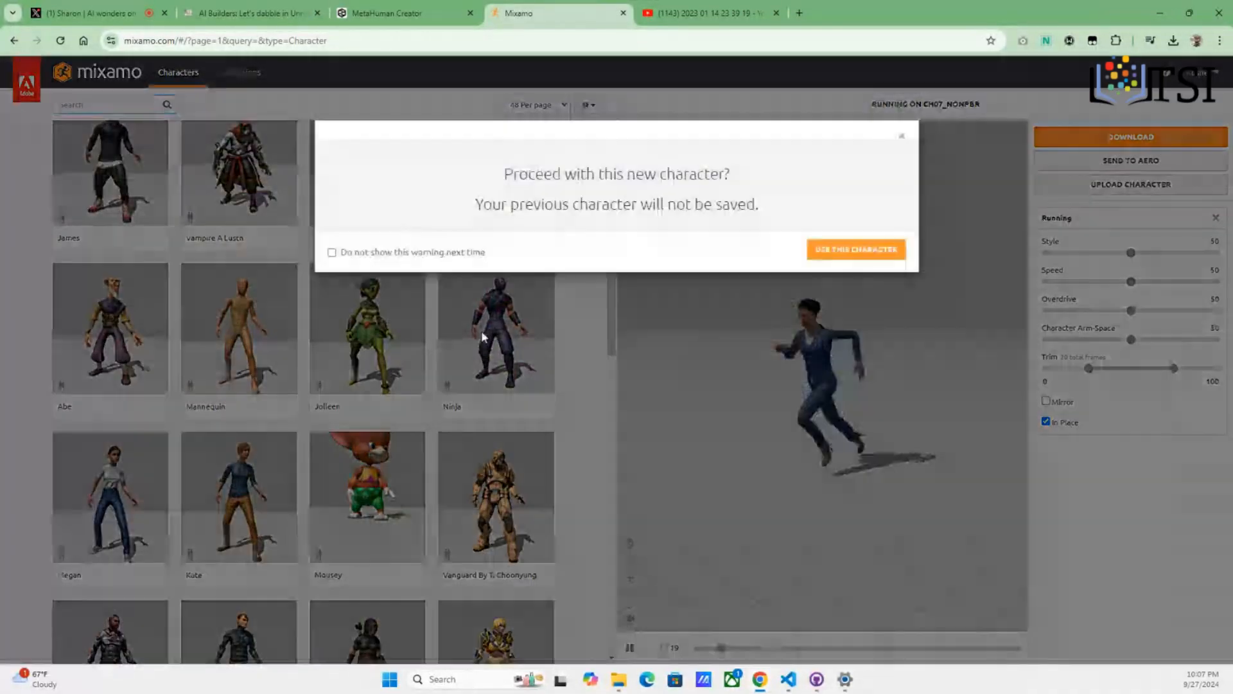
left_click(828, 251)
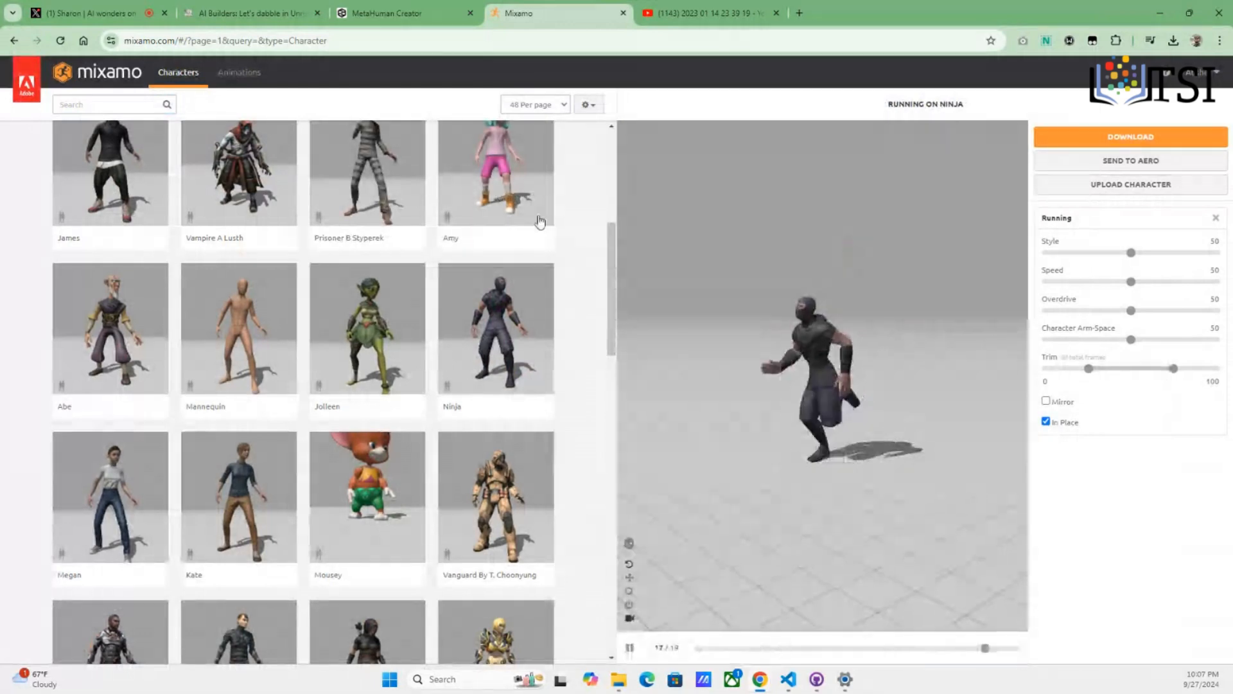
Search the animations for "jump" and apply the Big Jump animation to the Ninja
left_click(239, 72)
left_click(126, 105)
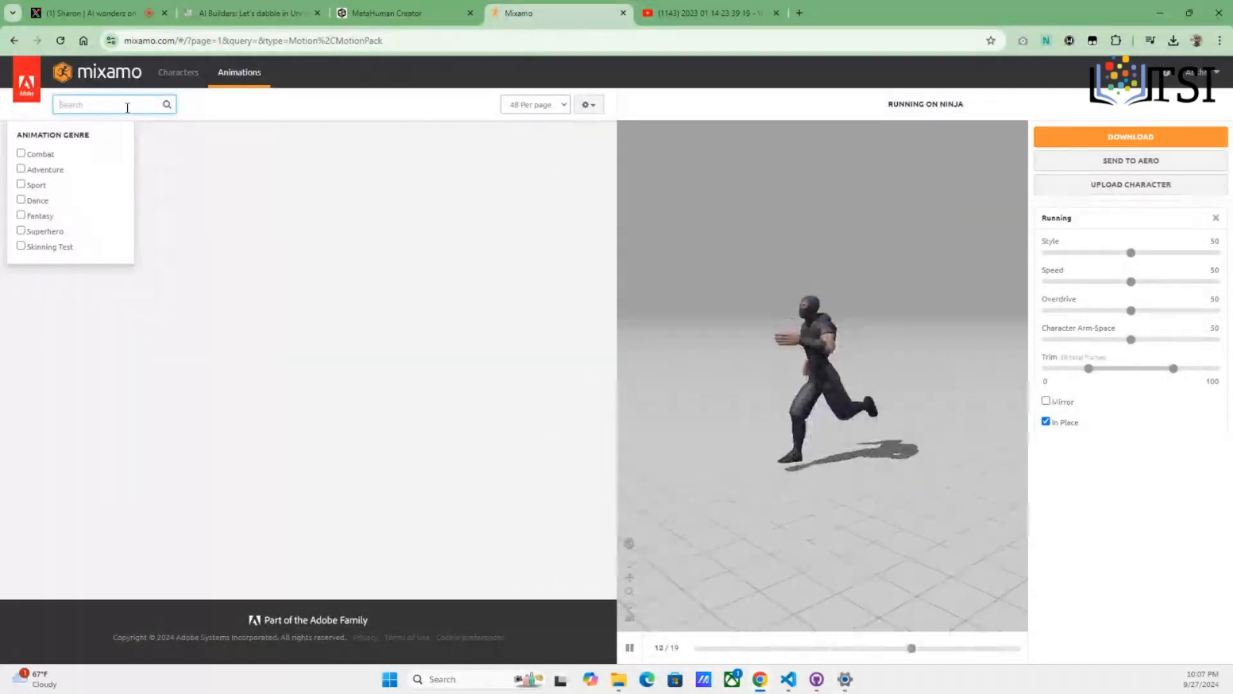
key("Return")
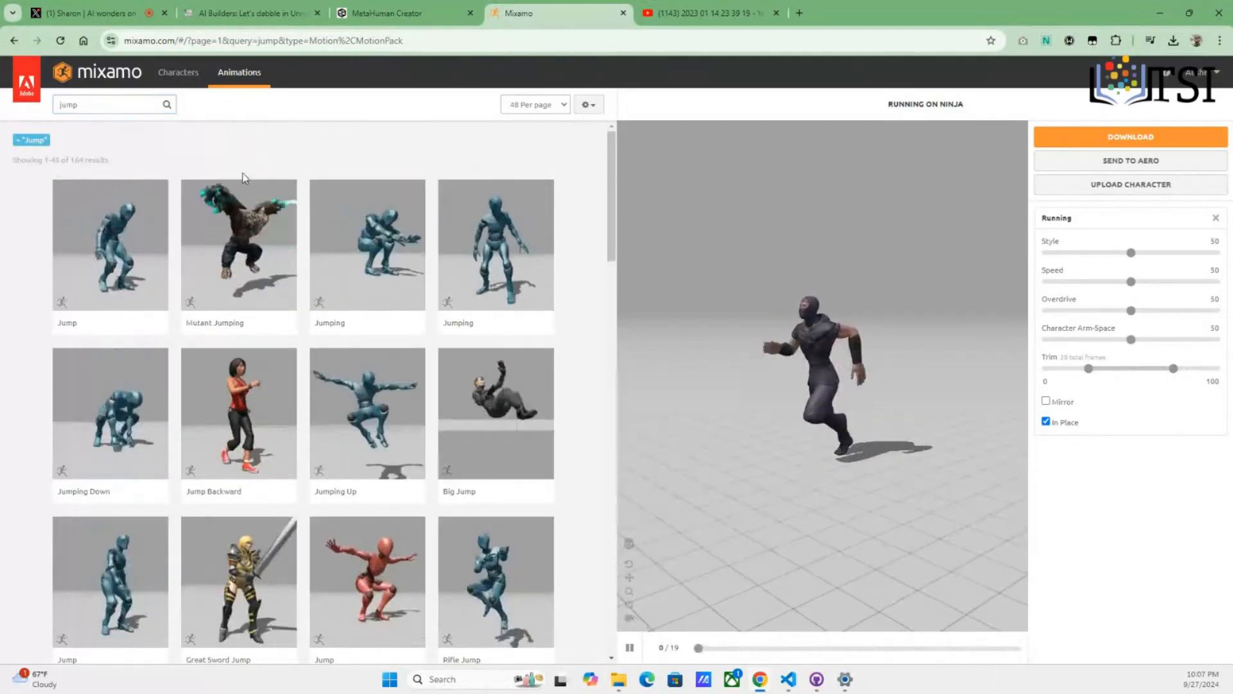
scroll(243, 177, "down", 2)
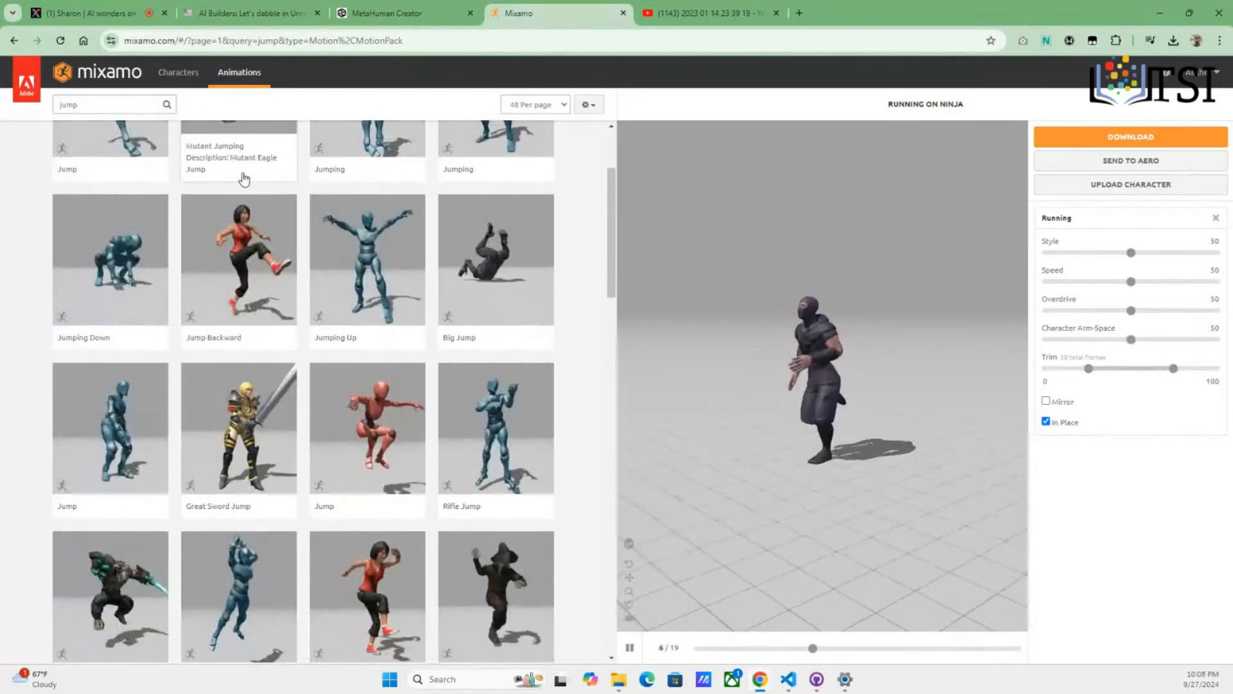
scroll(294, 252, "up", 2)
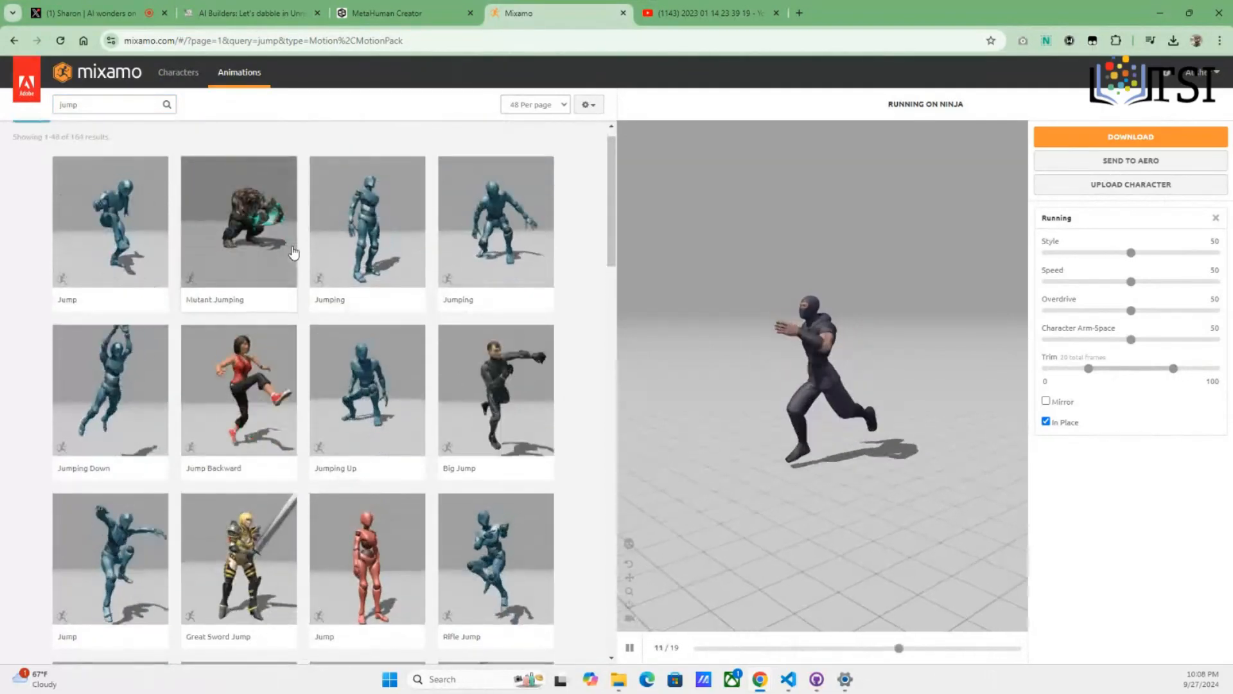
left_click(485, 367)
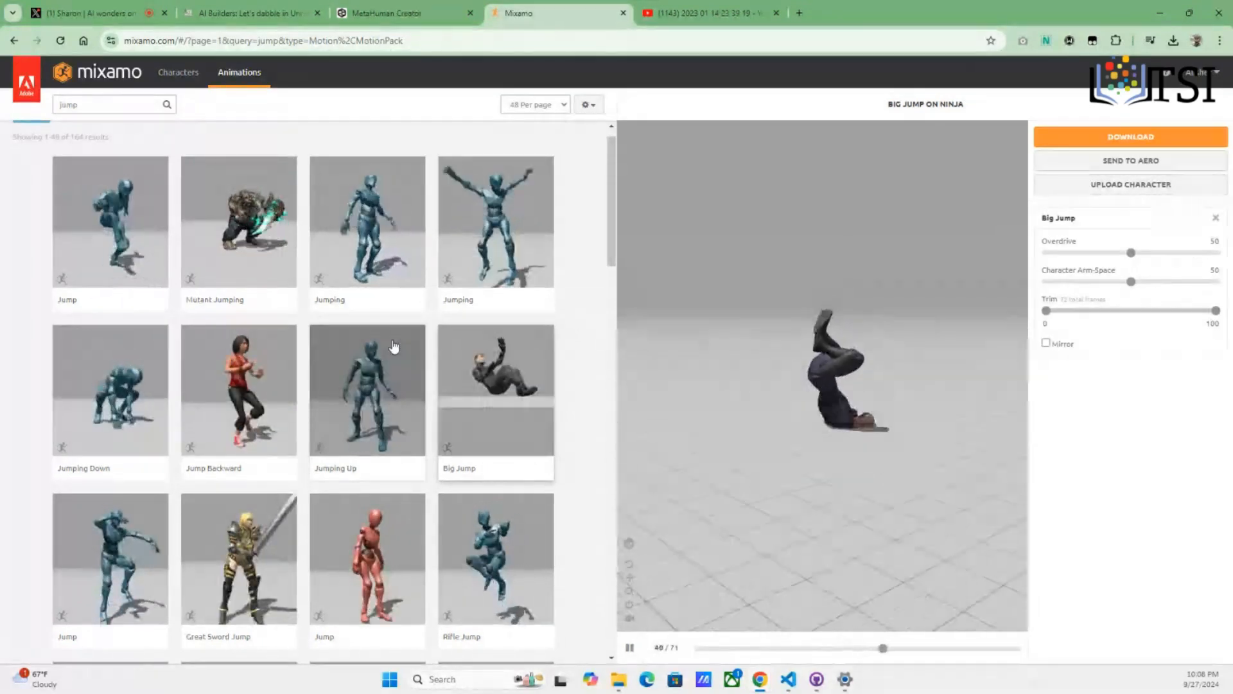
Find the Jumping animation shown on the blond figure in dark clothes further down the results and apply it to the Ninja
scroll(394, 346, "down", 3)
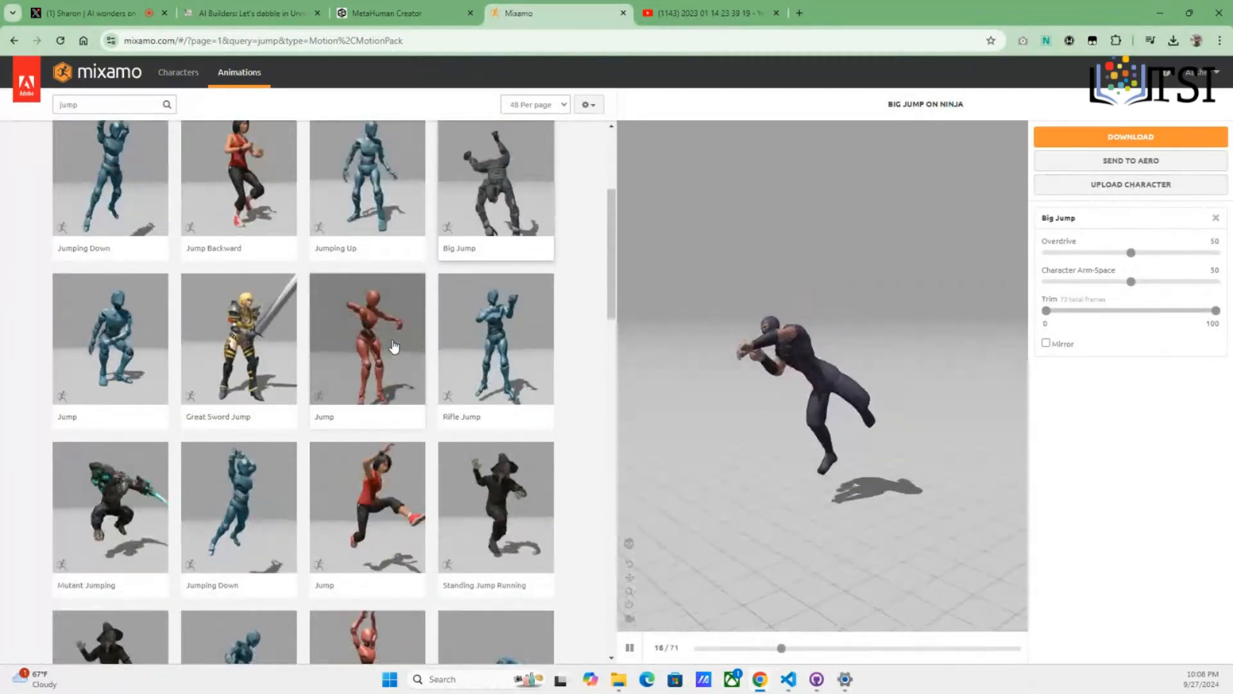
scroll(394, 347, "down", 2)
scroll(395, 346, "down", 2)
scroll(394, 346, "down", 3)
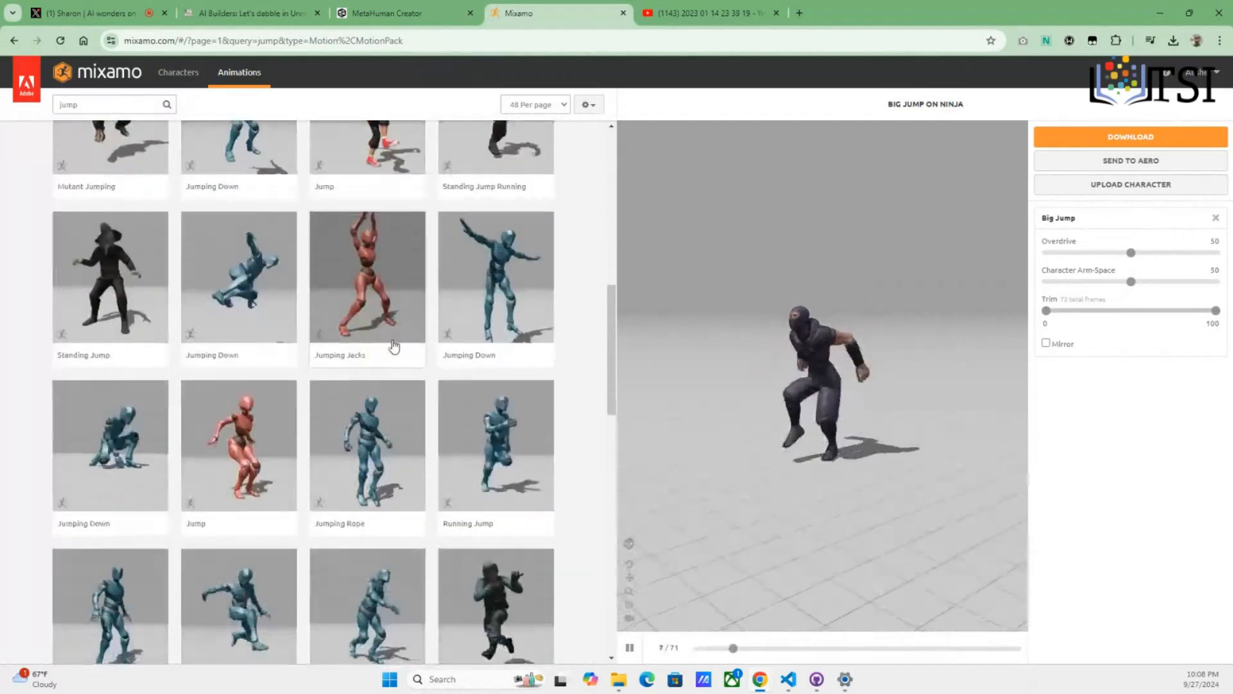
scroll(394, 347, "down", 3)
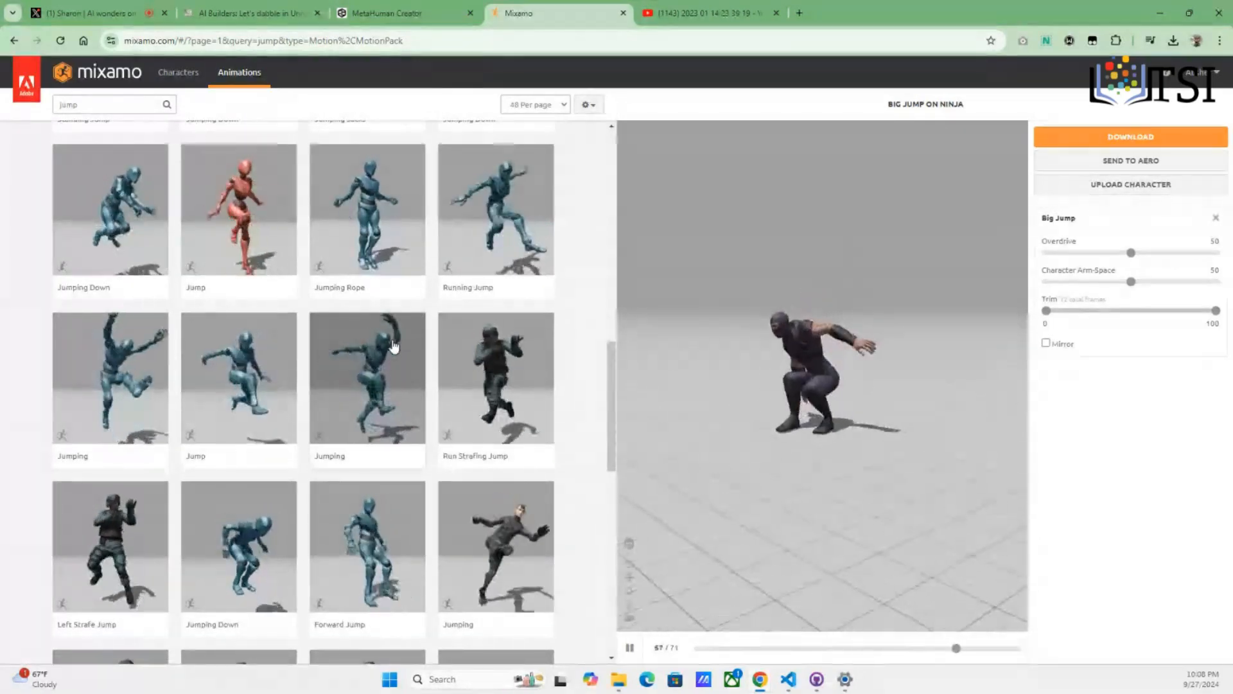
scroll(394, 346, "down", 2)
left_click(495, 443)
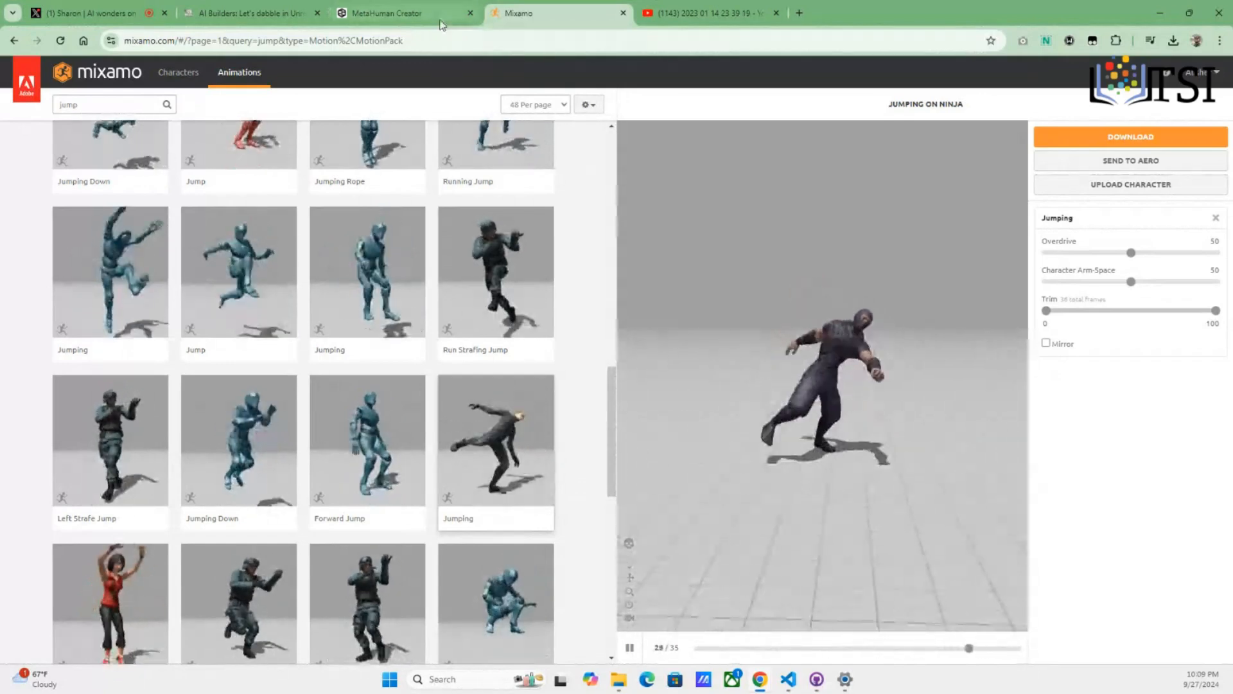
Switch to MetaHuman Creator, reload the closed session and launch the creator for Unreal Engine 5.4
left_click(402, 13)
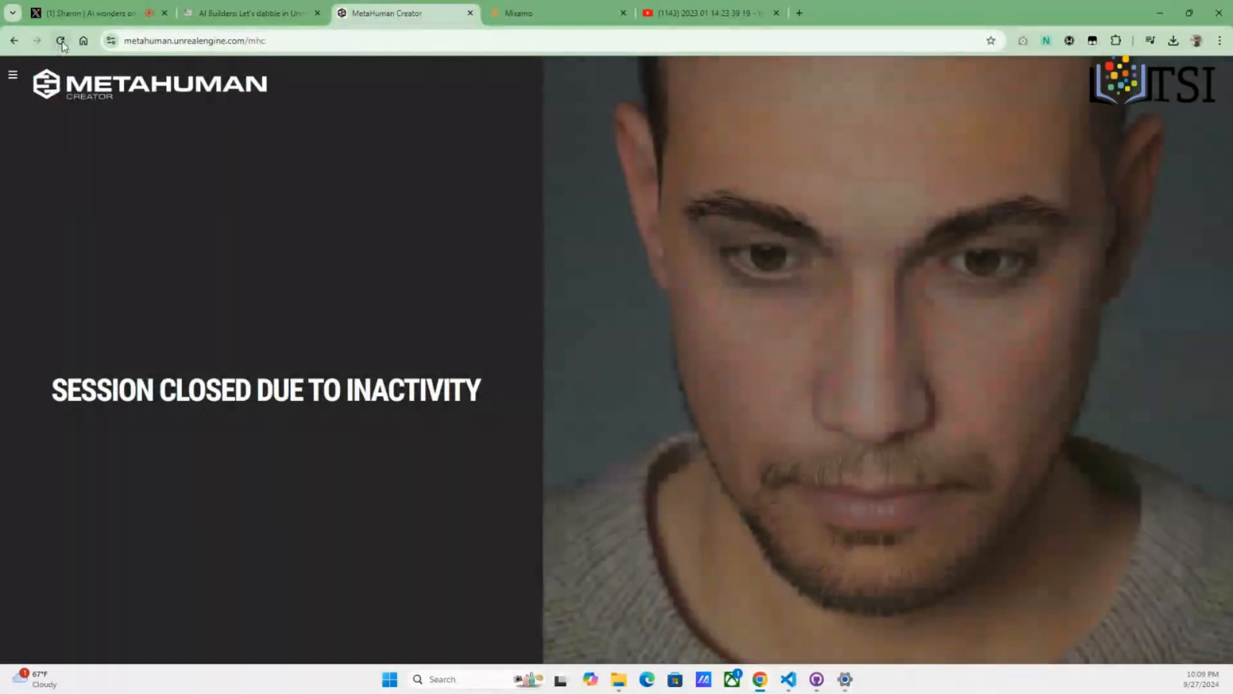
left_click(60, 41)
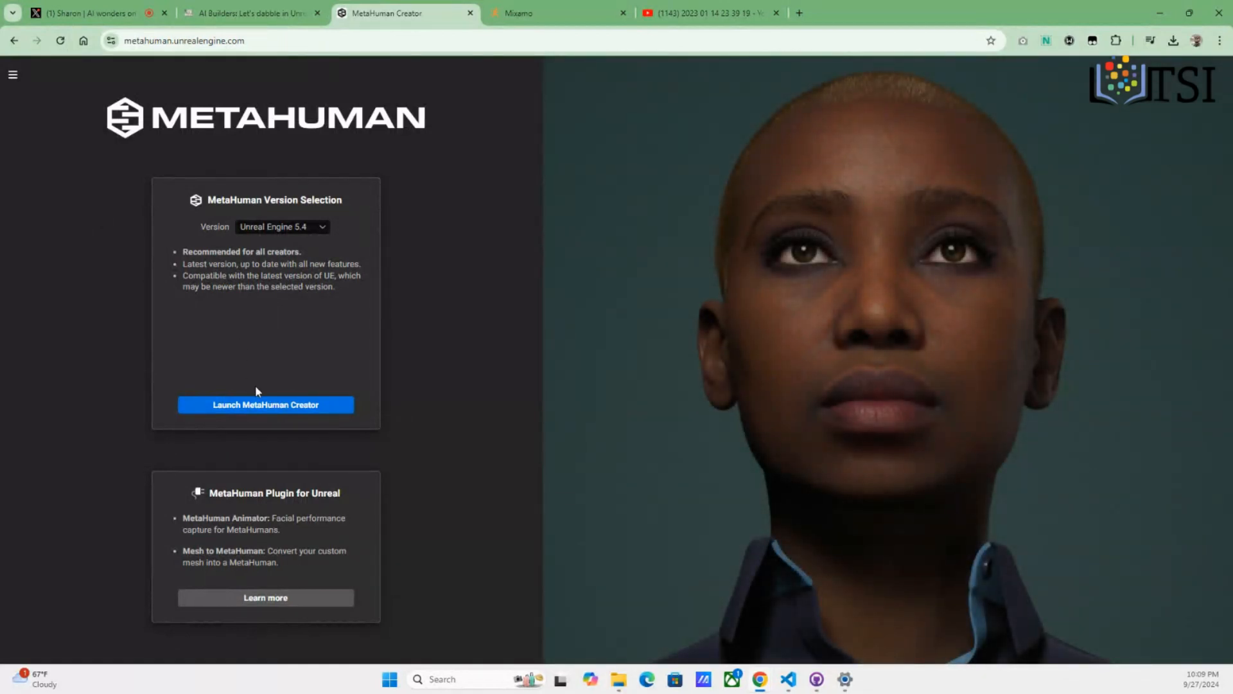
left_click(283, 406)
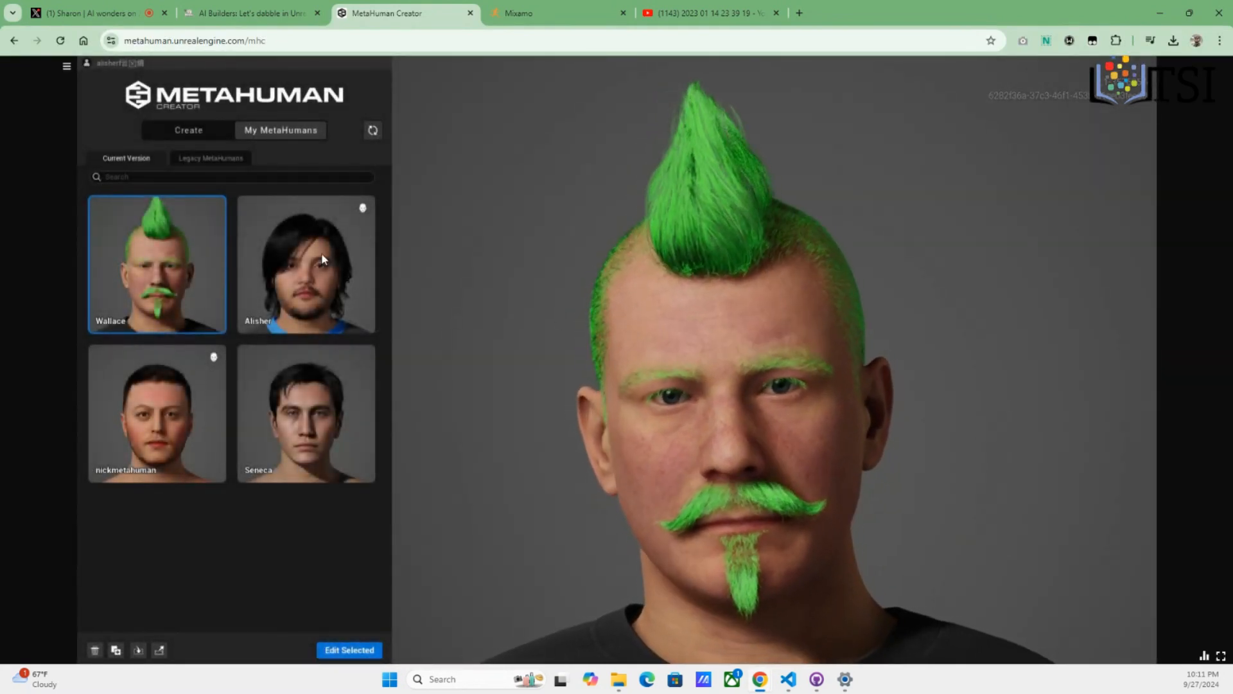
Open the long-haired MetaHuman with the blue-sleeved shirt for editing and preview the Face ROM animation near and far
left_click(348, 228)
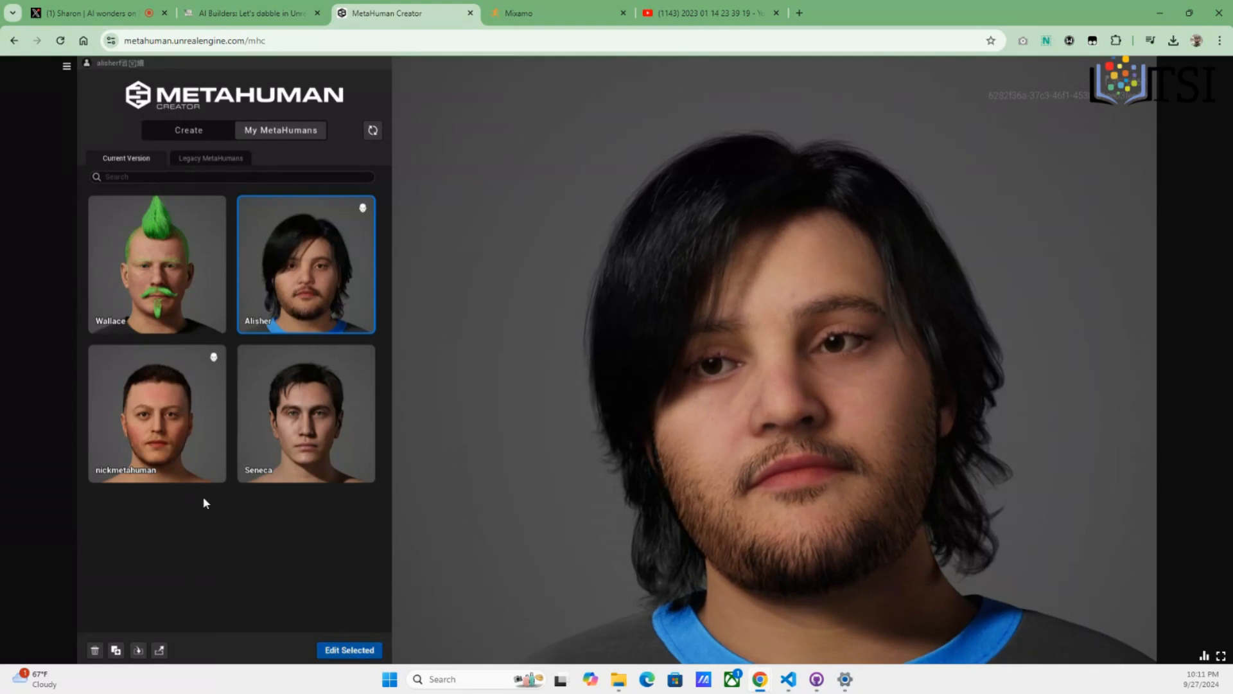
left_click(349, 650)
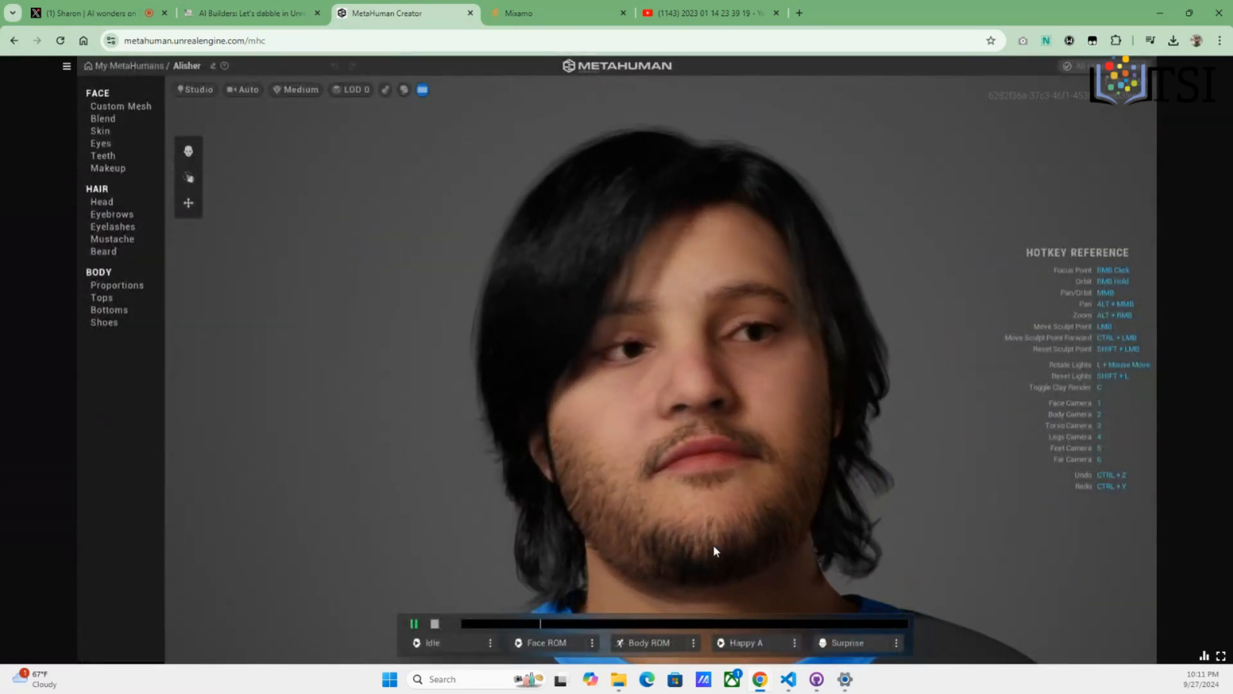
left_click(549, 643)
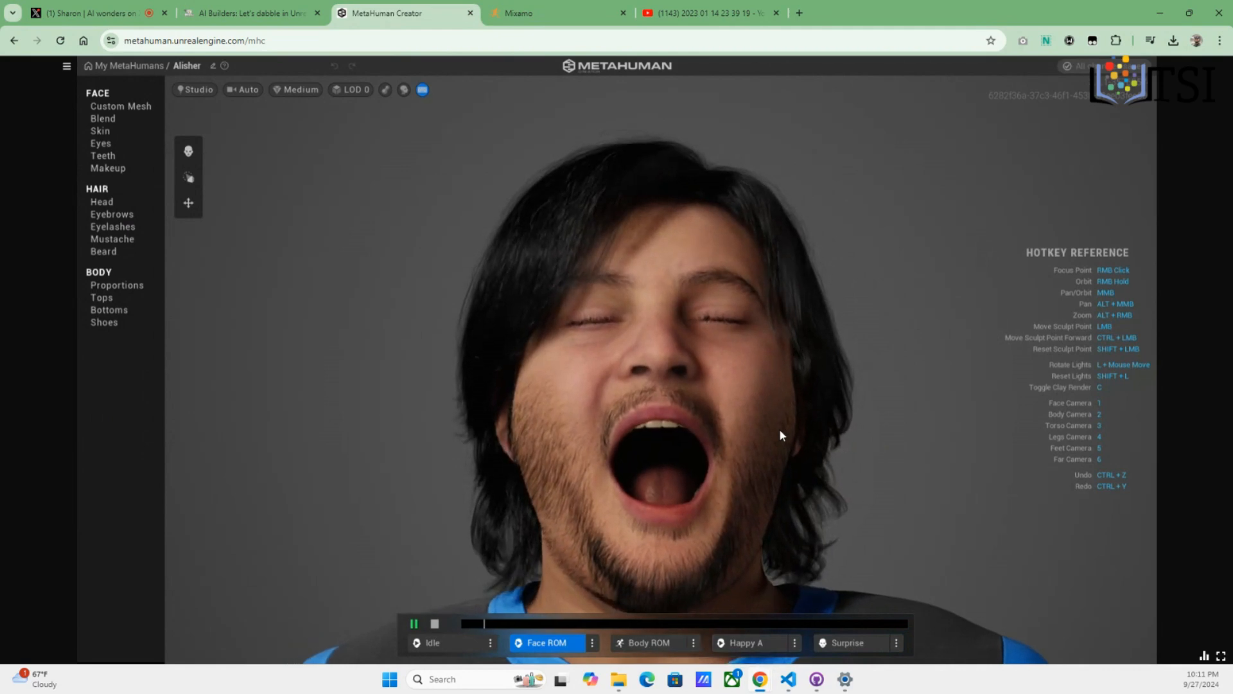
scroll(780, 429, "up", 5)
scroll(780, 430, "down", 10)
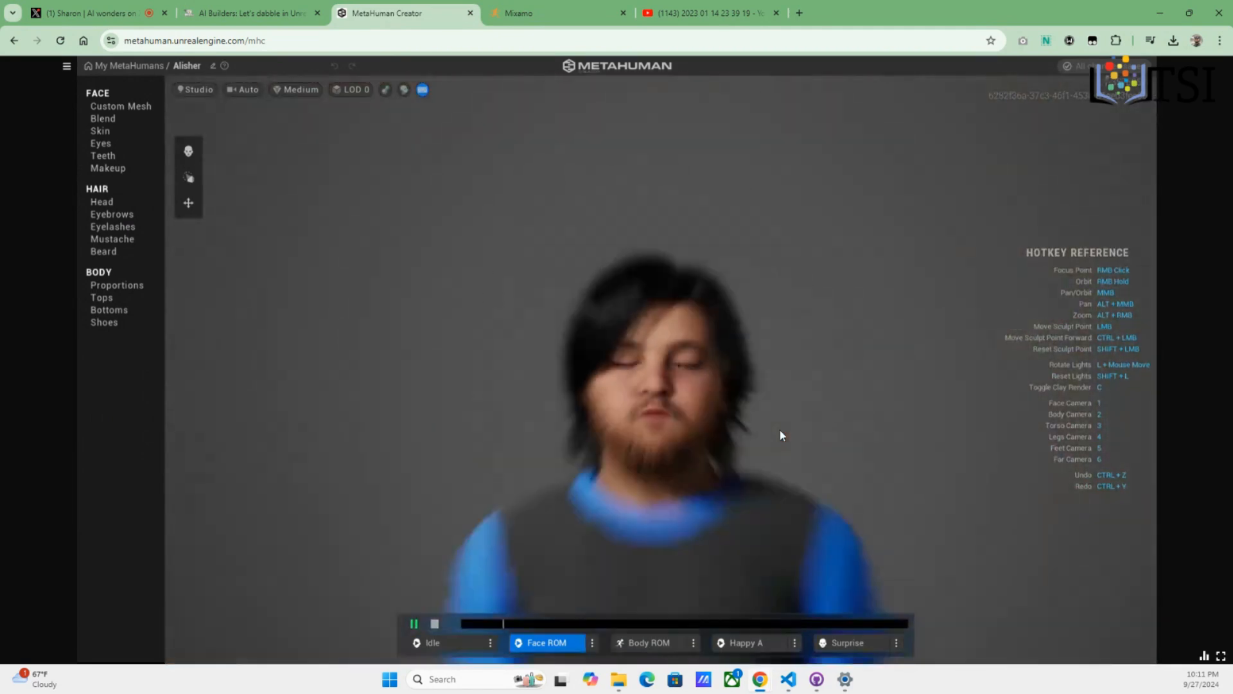
scroll(779, 430, "up", 3)
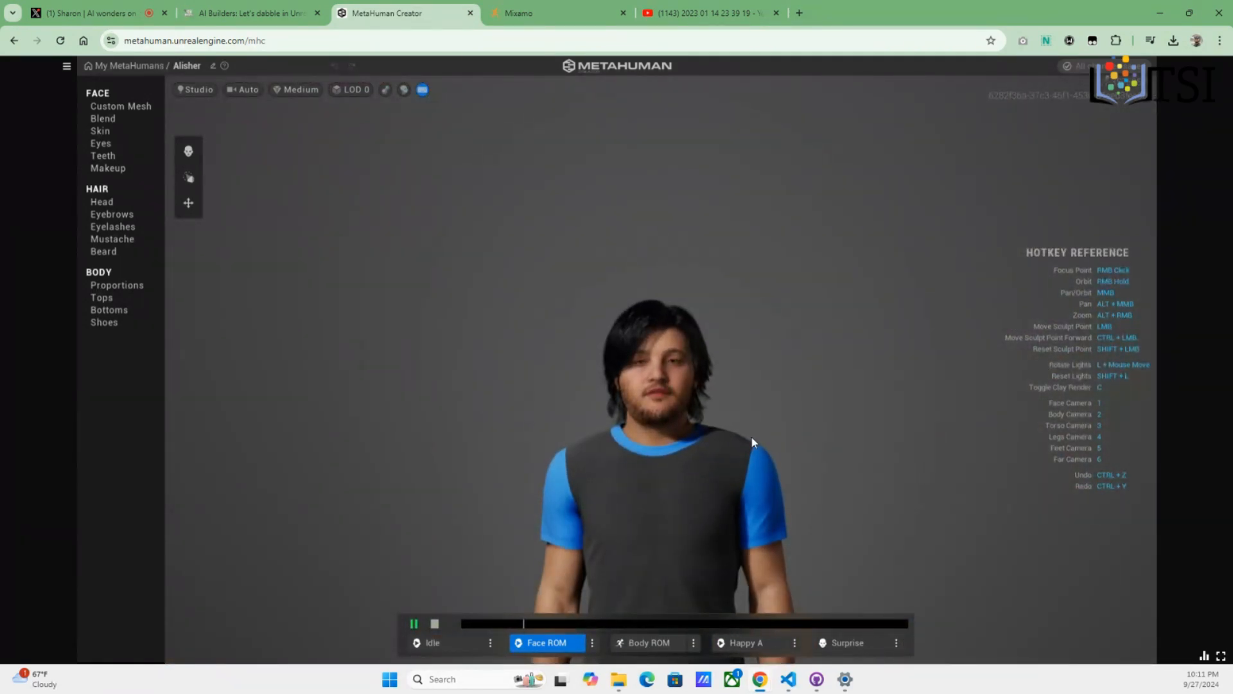
scroll(742, 453, "up", 5)
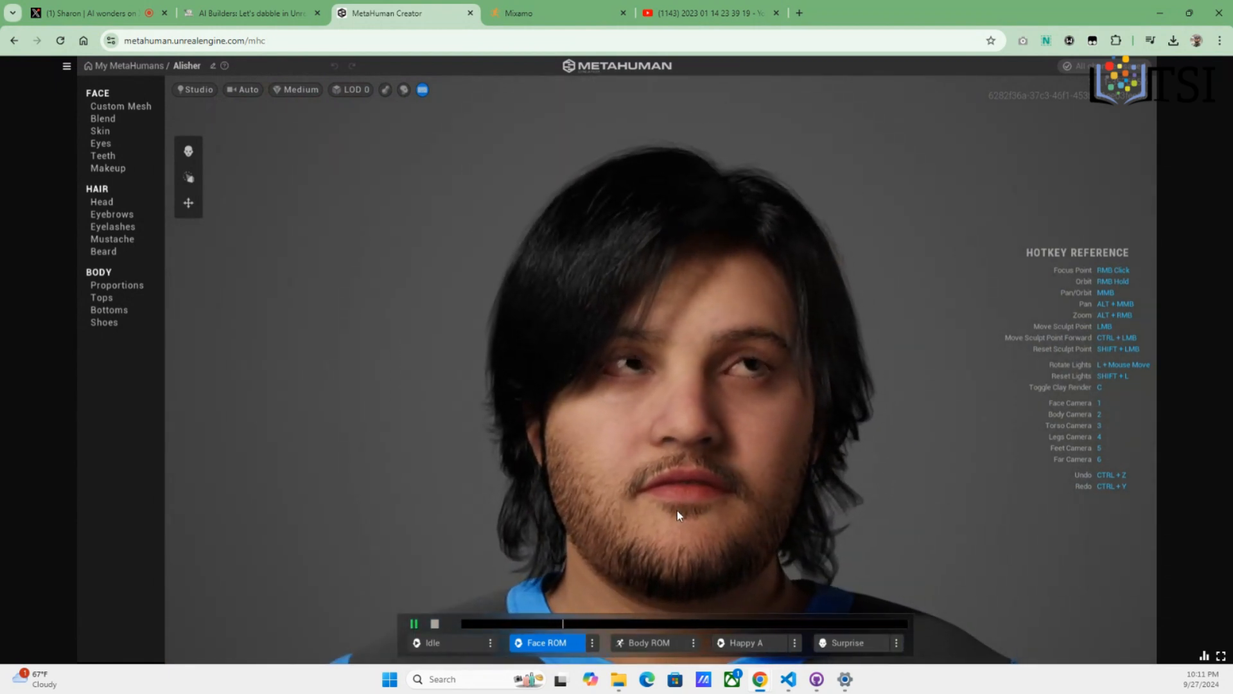
Hide the hotkey reference, stop the Face ROM preview and replace it with the Happy A expression loop
left_click(422, 89)
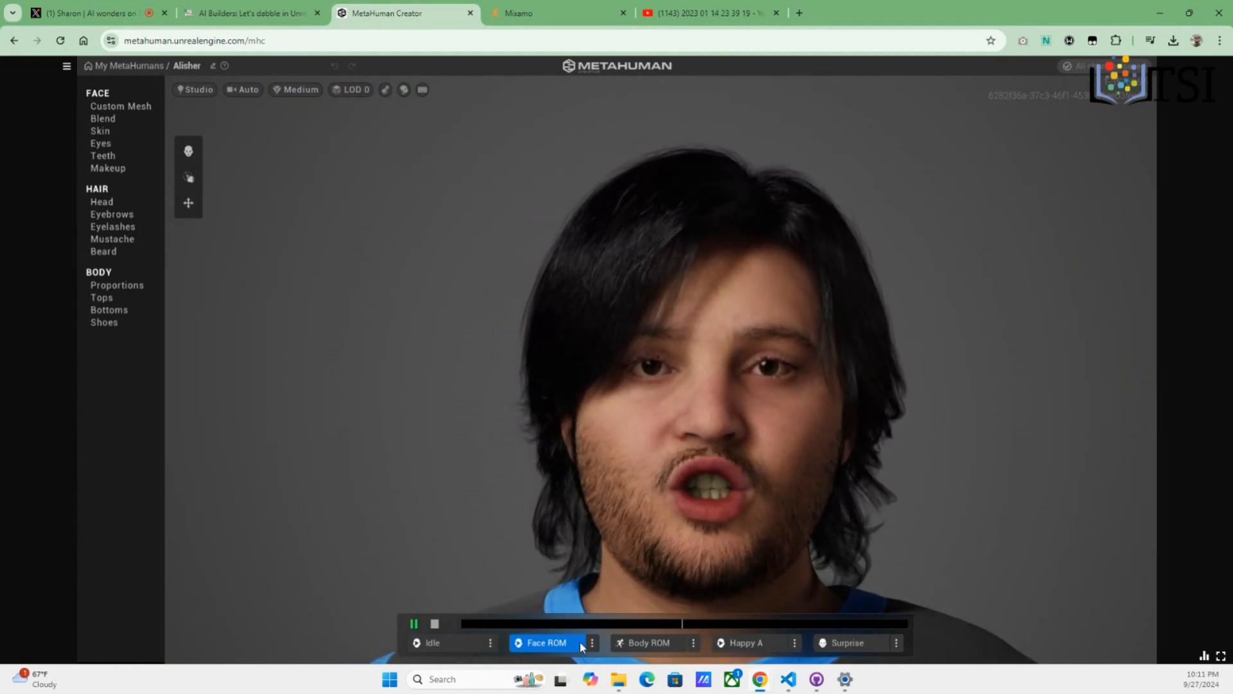
left_click(548, 642)
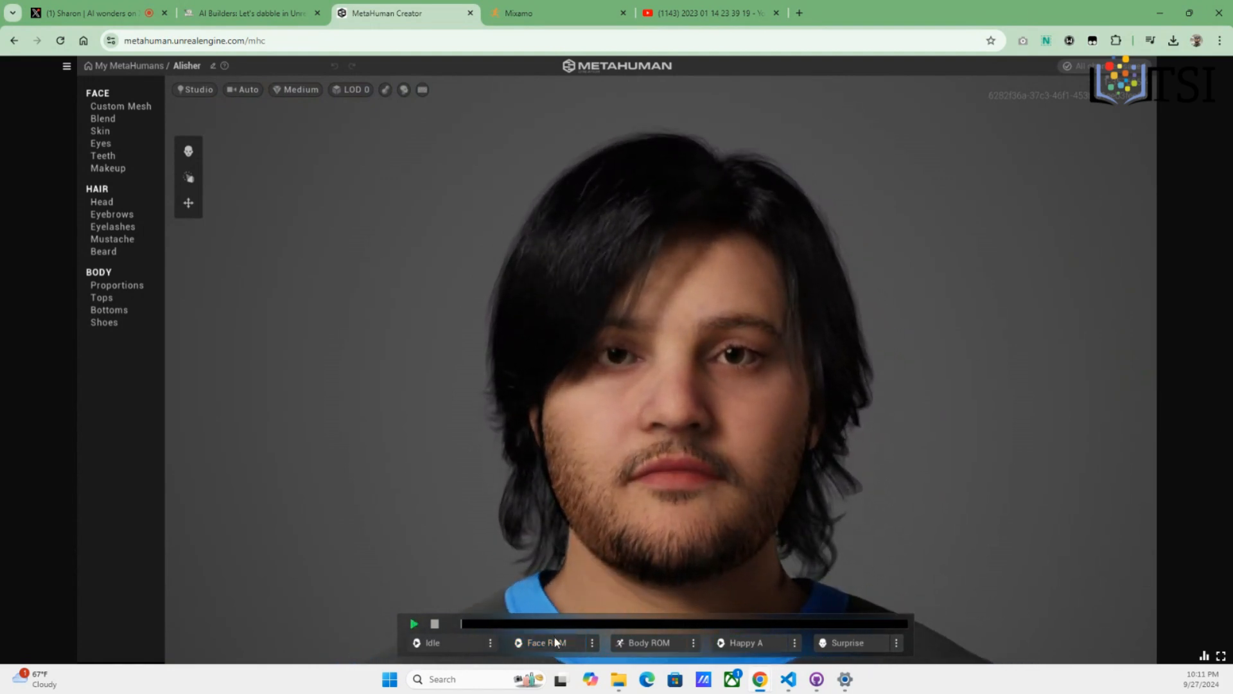
left_click(592, 643)
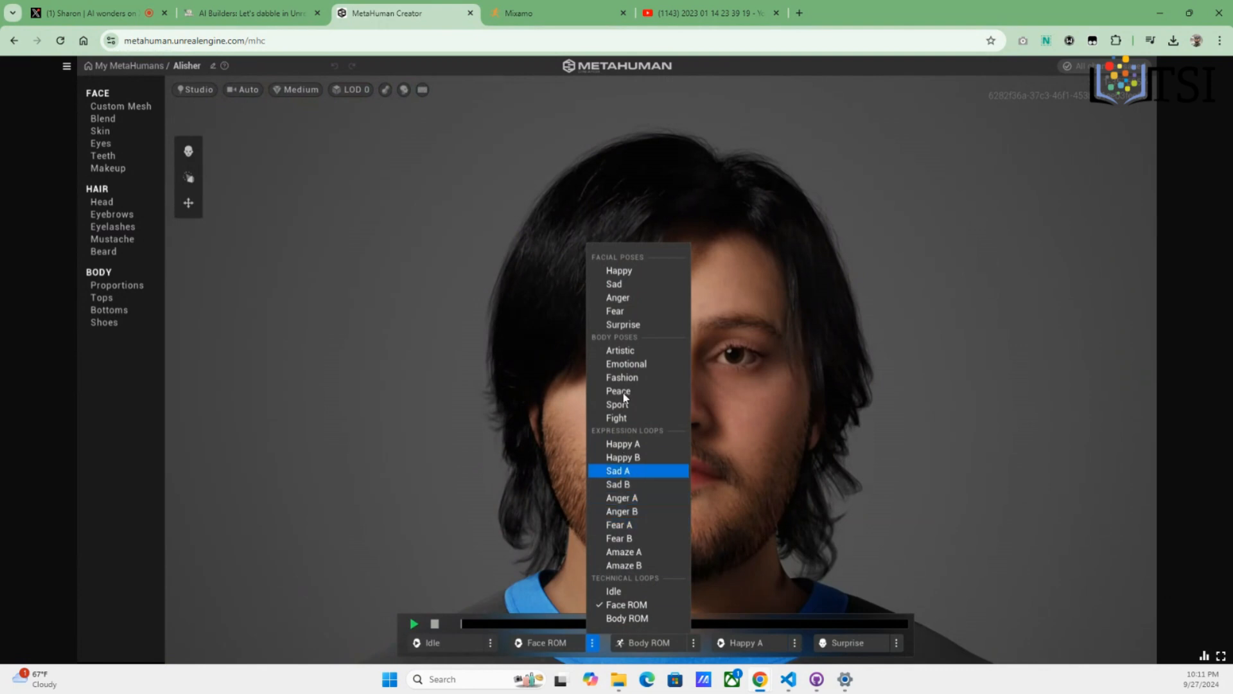
left_click(631, 444)
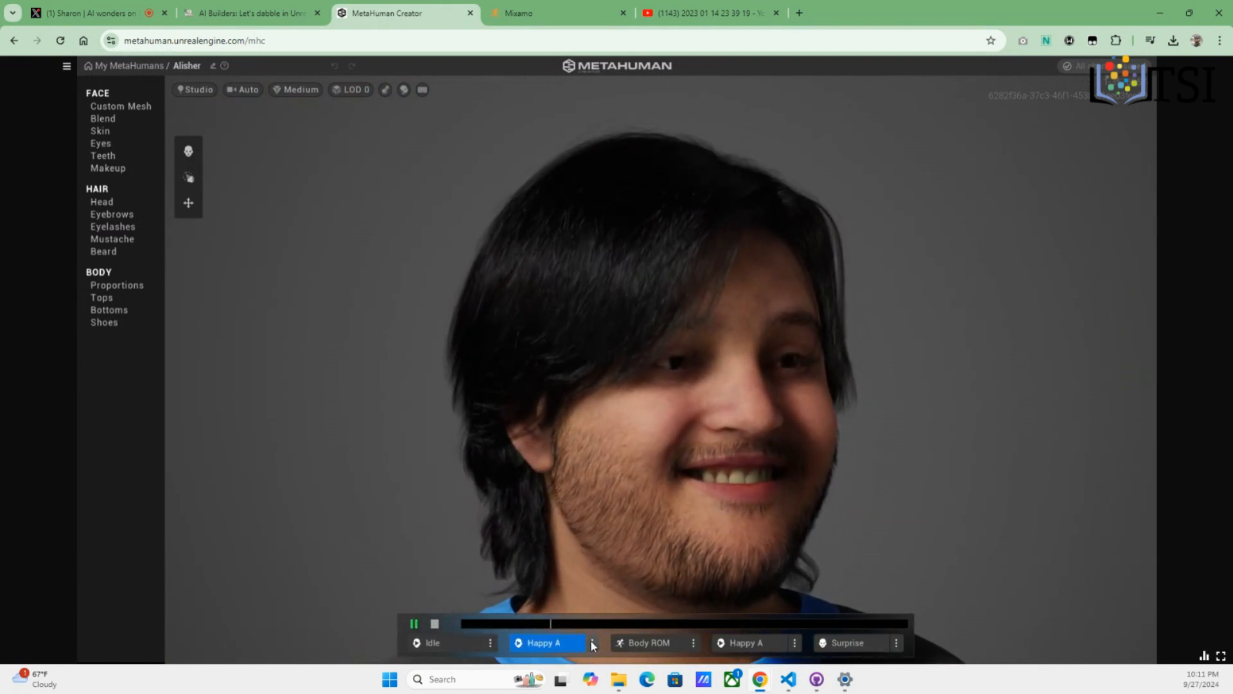
Replace the Happy A preview with the Sad A expression loop and view the face near and far
left_click(592, 642)
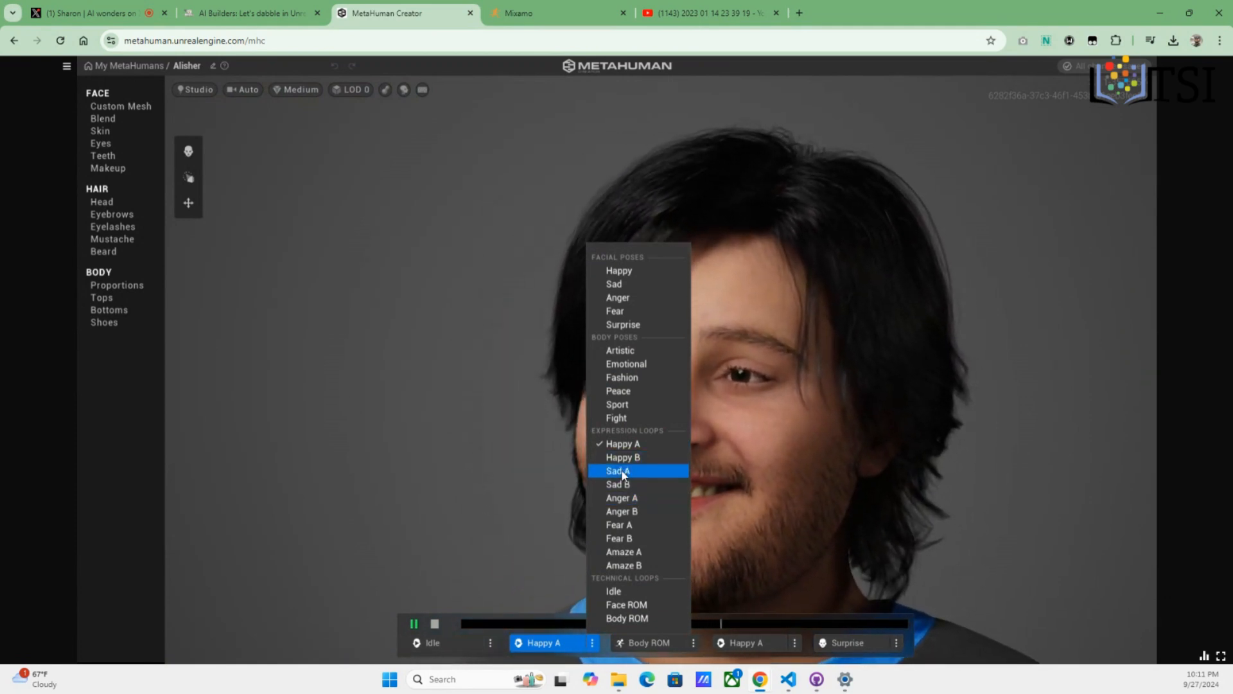
left_click(623, 473)
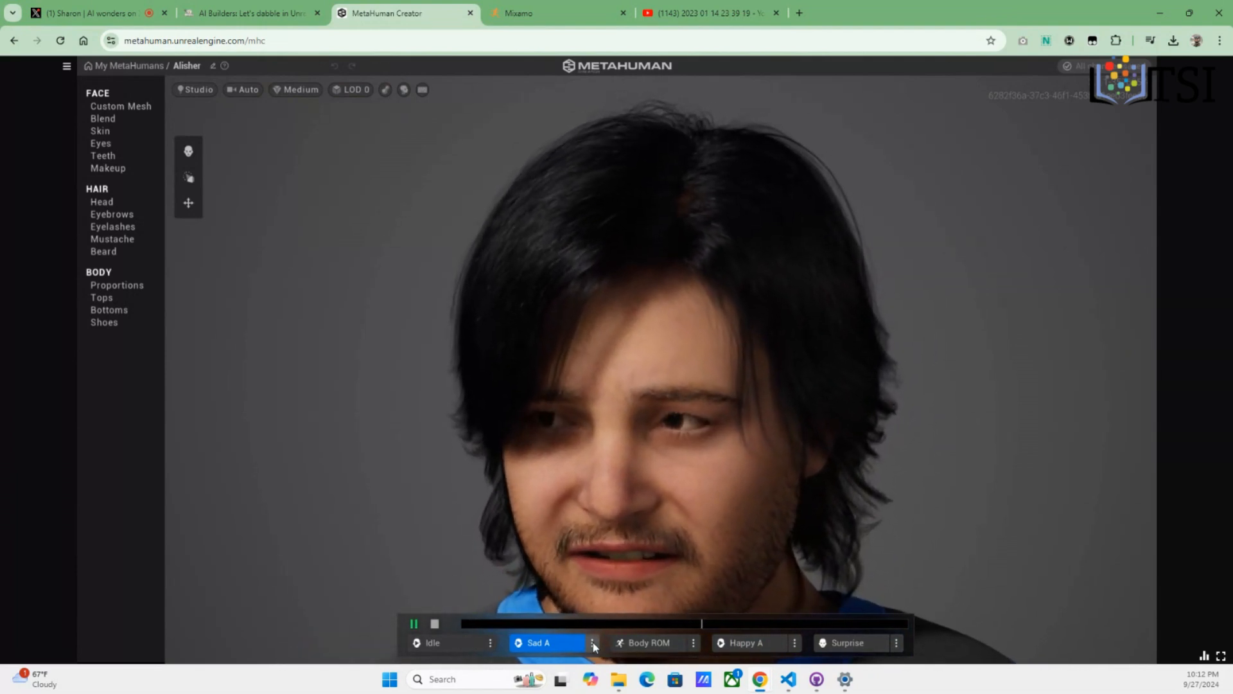
left_click(592, 642)
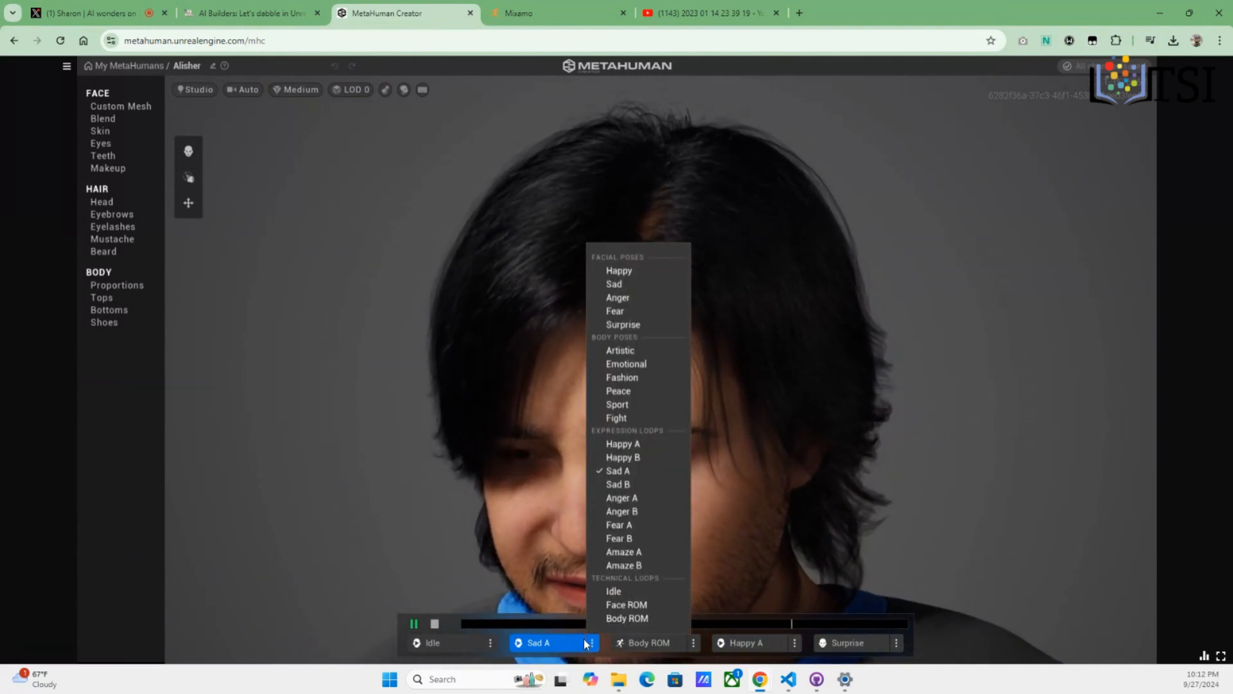
left_click(592, 643)
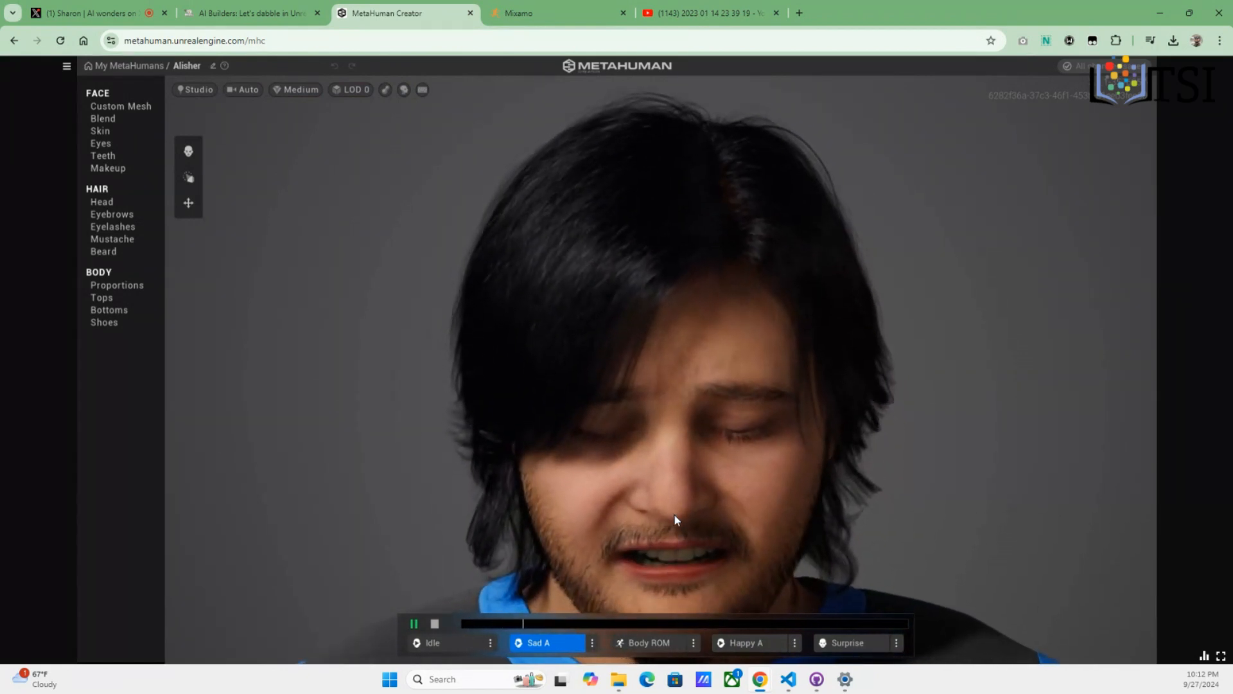
scroll(674, 515, "up", 3)
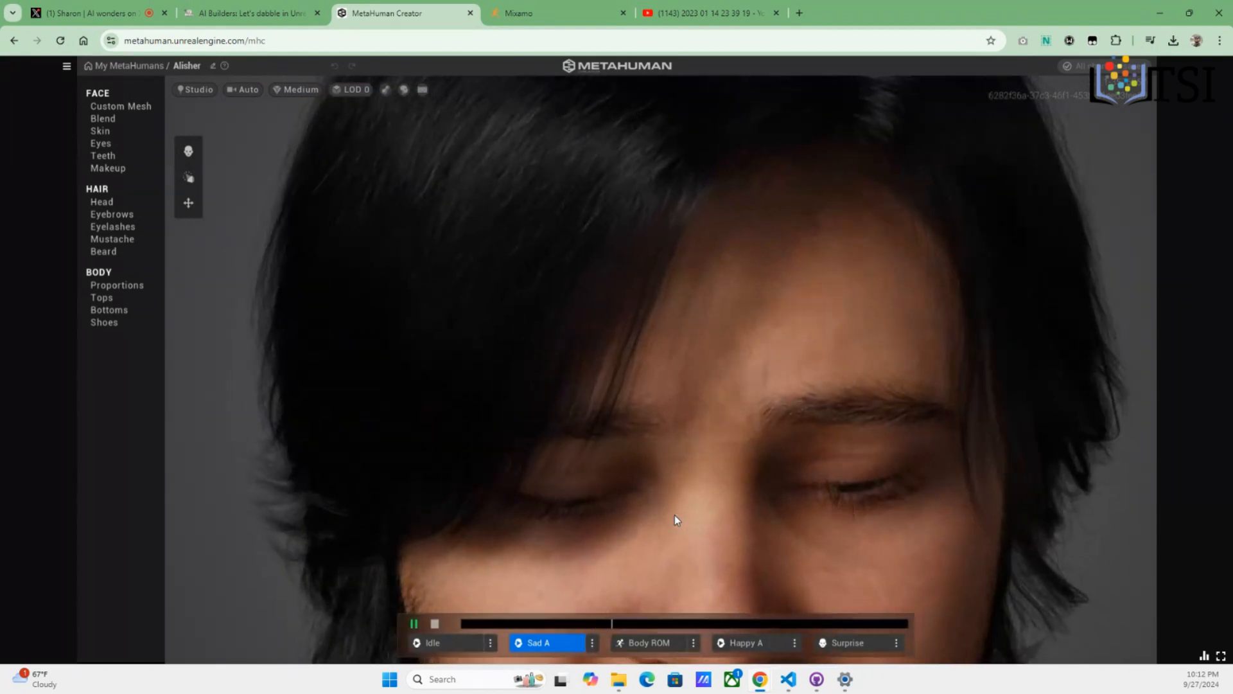
scroll(674, 514, "down", 5)
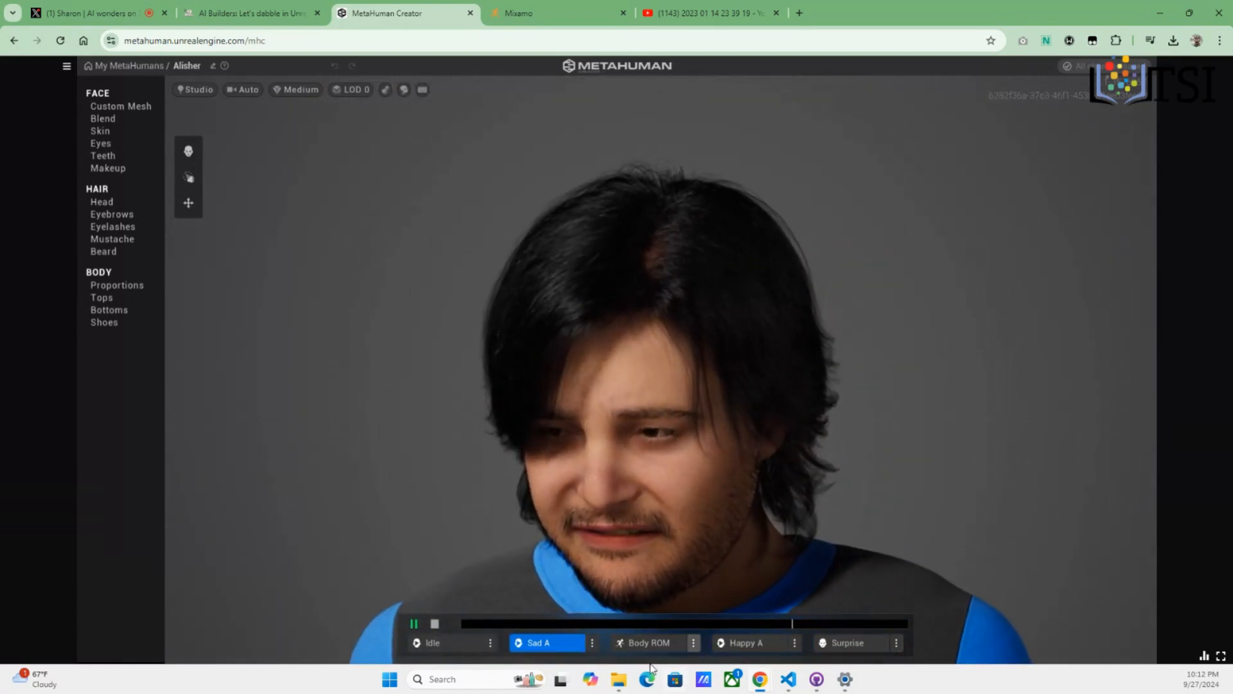
Preview the Sad B expression loop and the Anger A loop on the MetaHuman
left_click(592, 643)
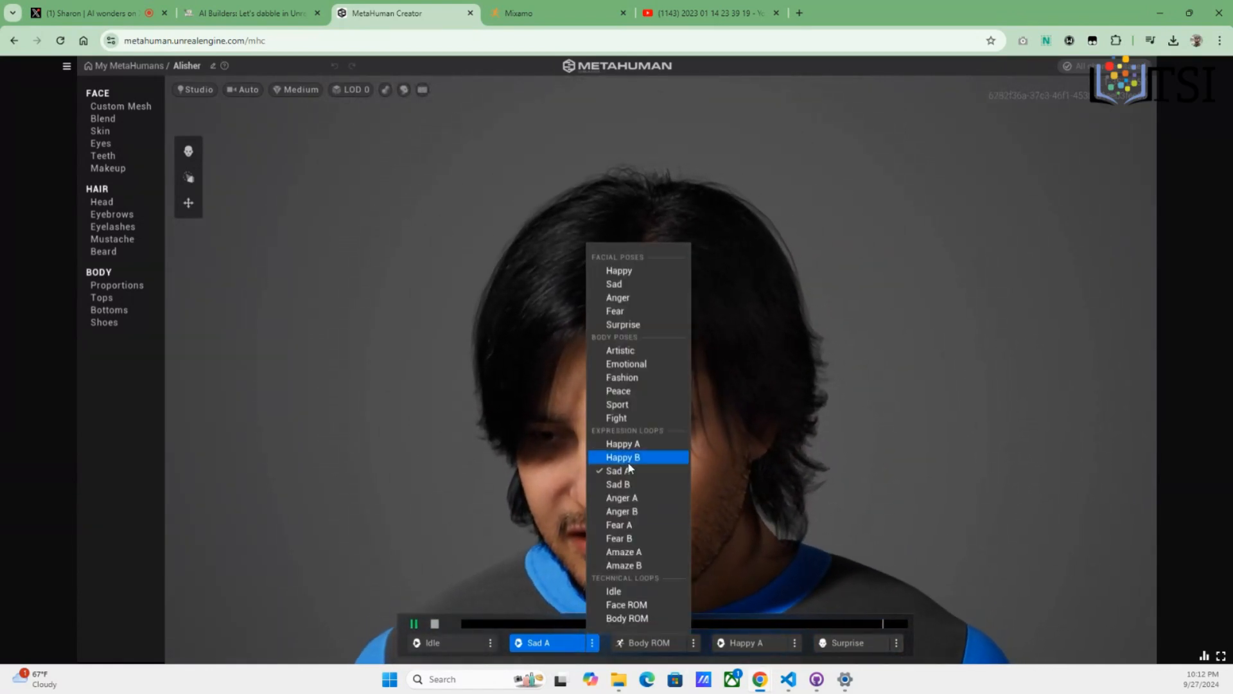
left_click(628, 488)
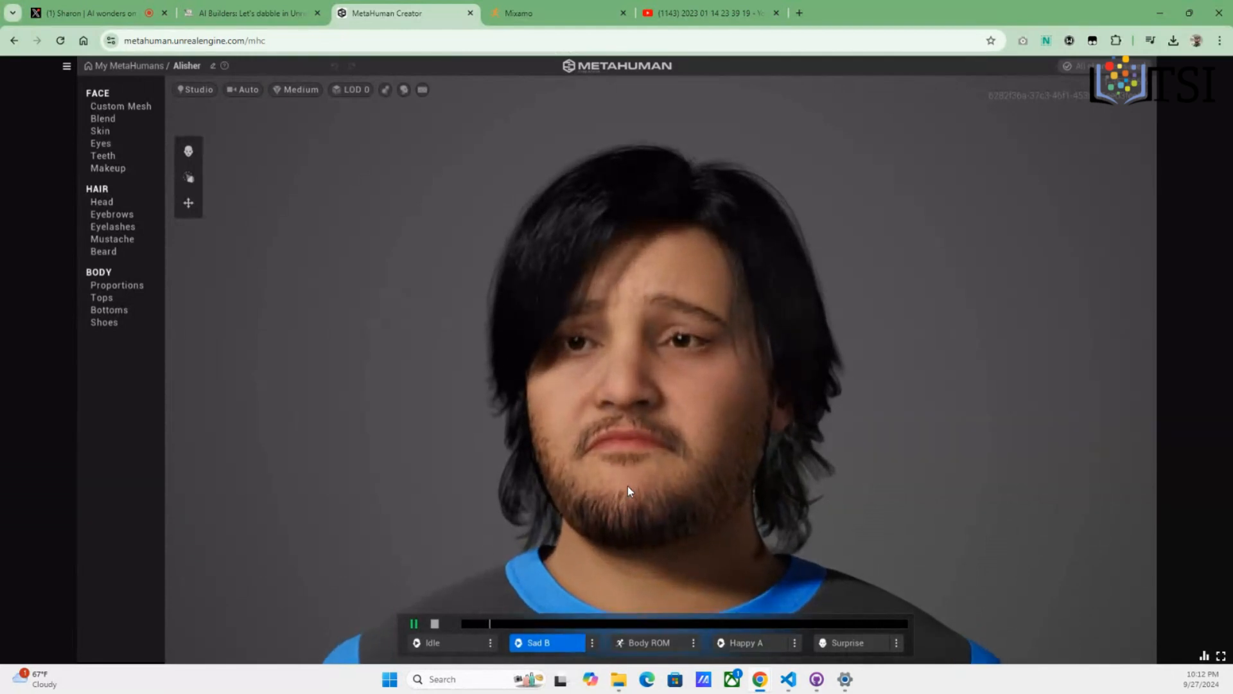
left_click(594, 644)
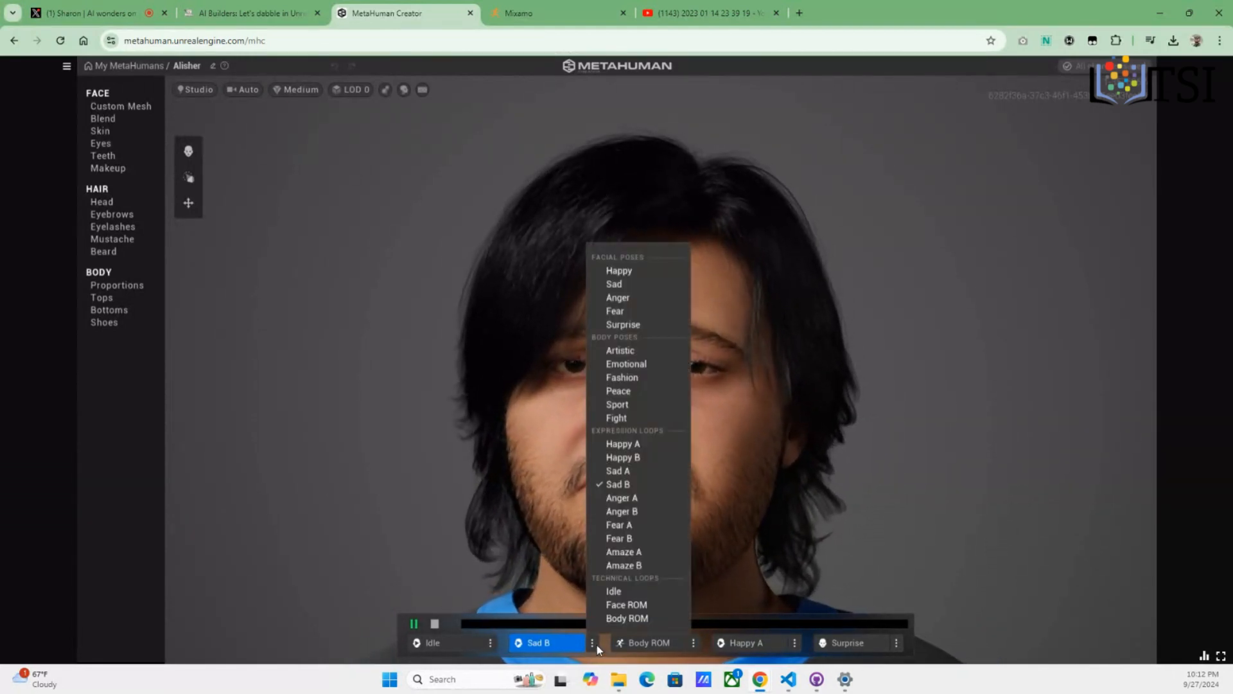
left_click(641, 498)
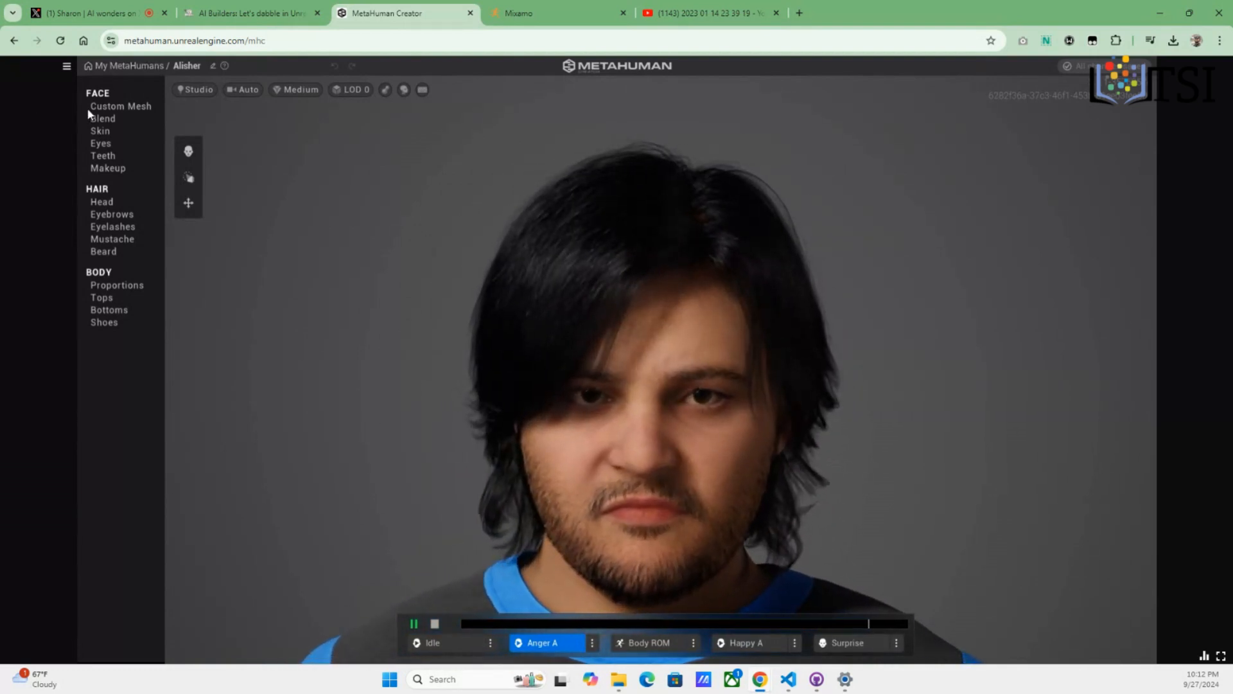
Open the Custom Mesh face settings and try selecting different face regions, including both cheeks, ending on the jaw
left_click(108, 107)
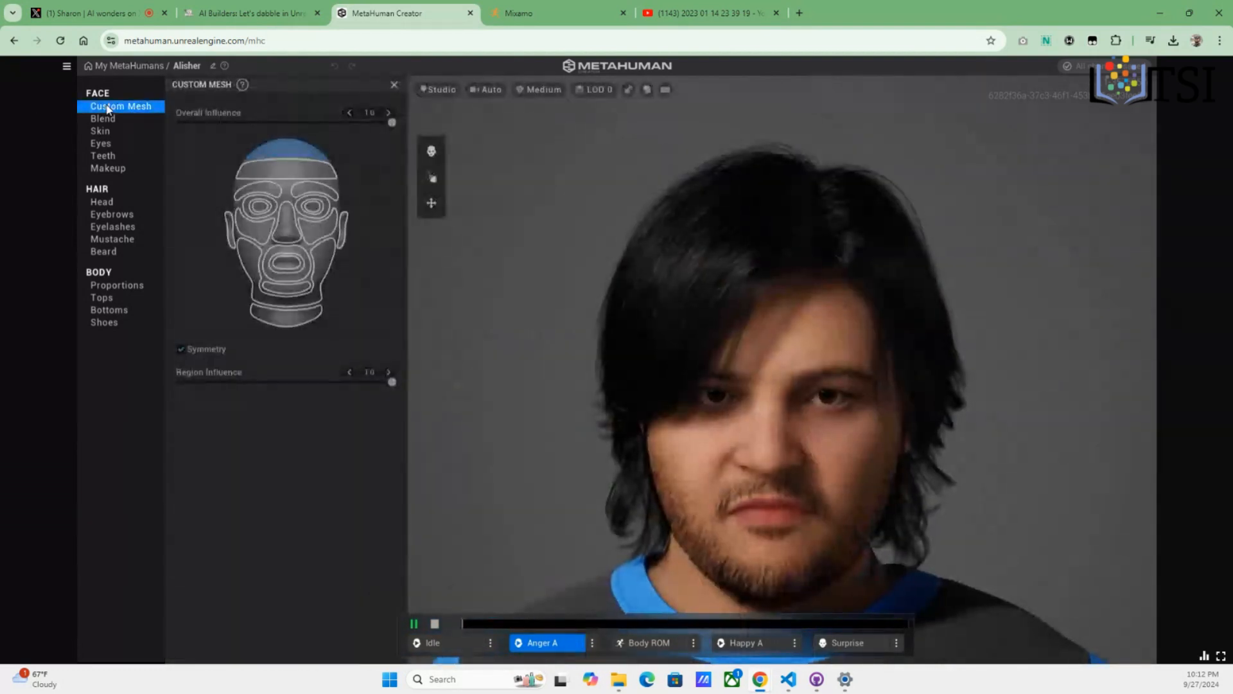
left_click(325, 266)
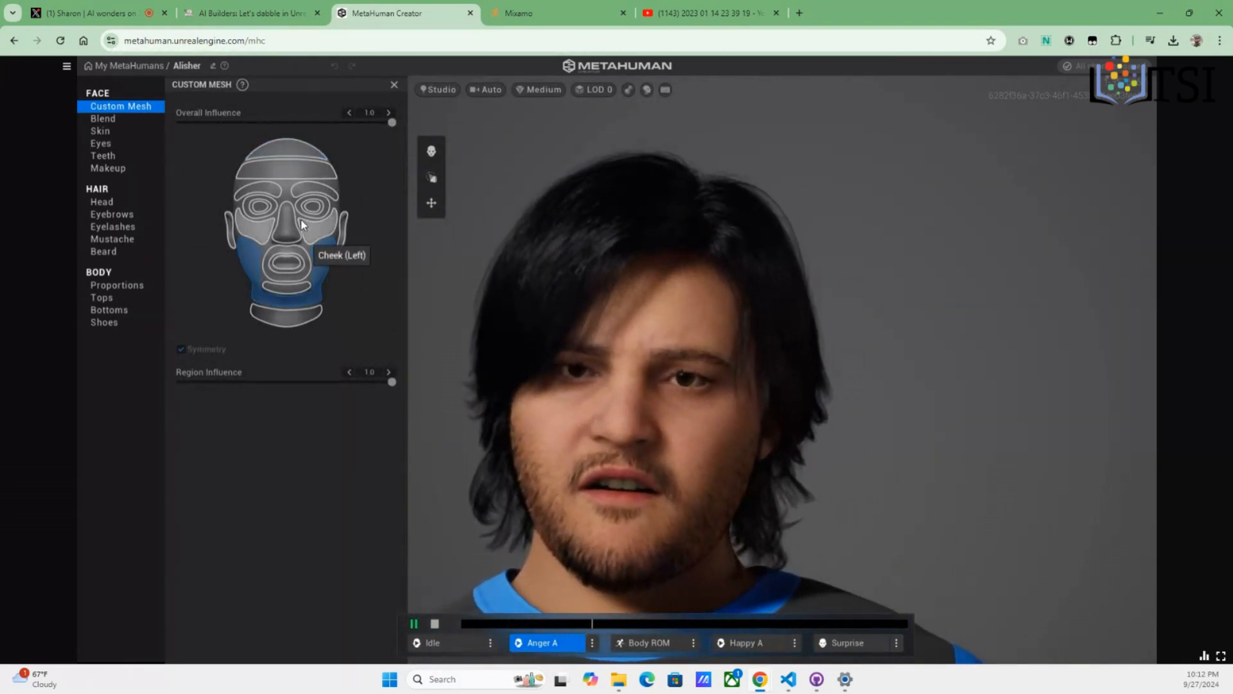
left_click(287, 224)
left_click(314, 234)
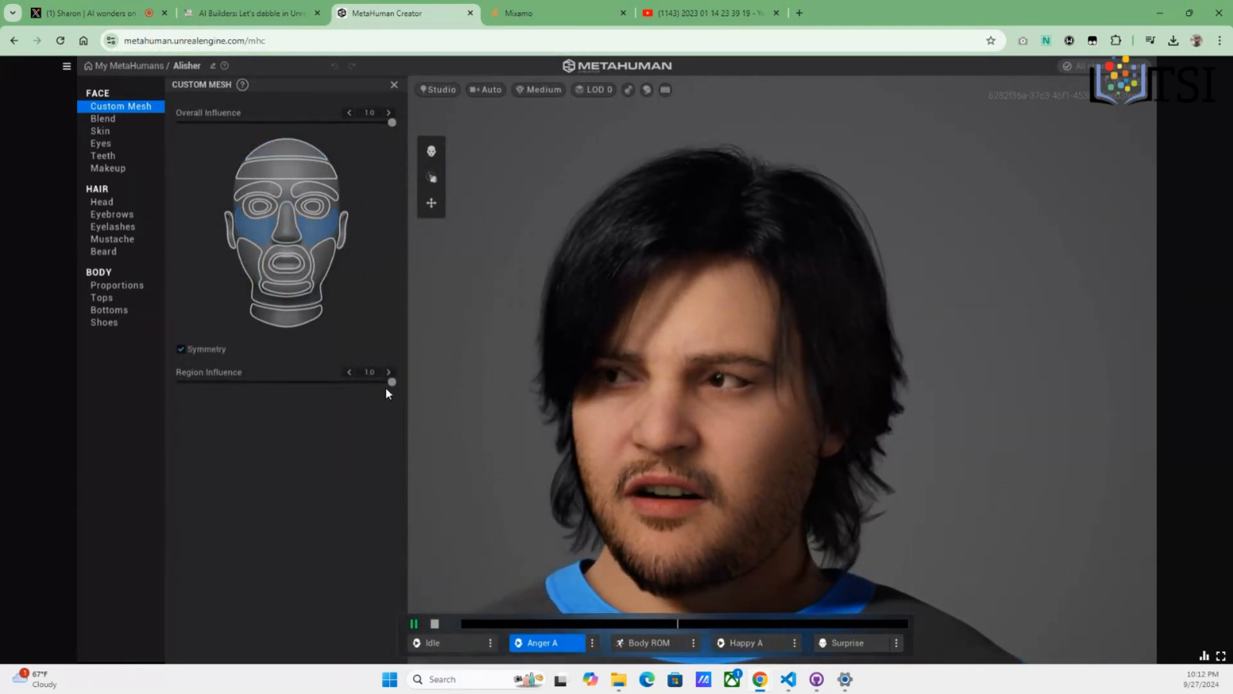
left_click(322, 279)
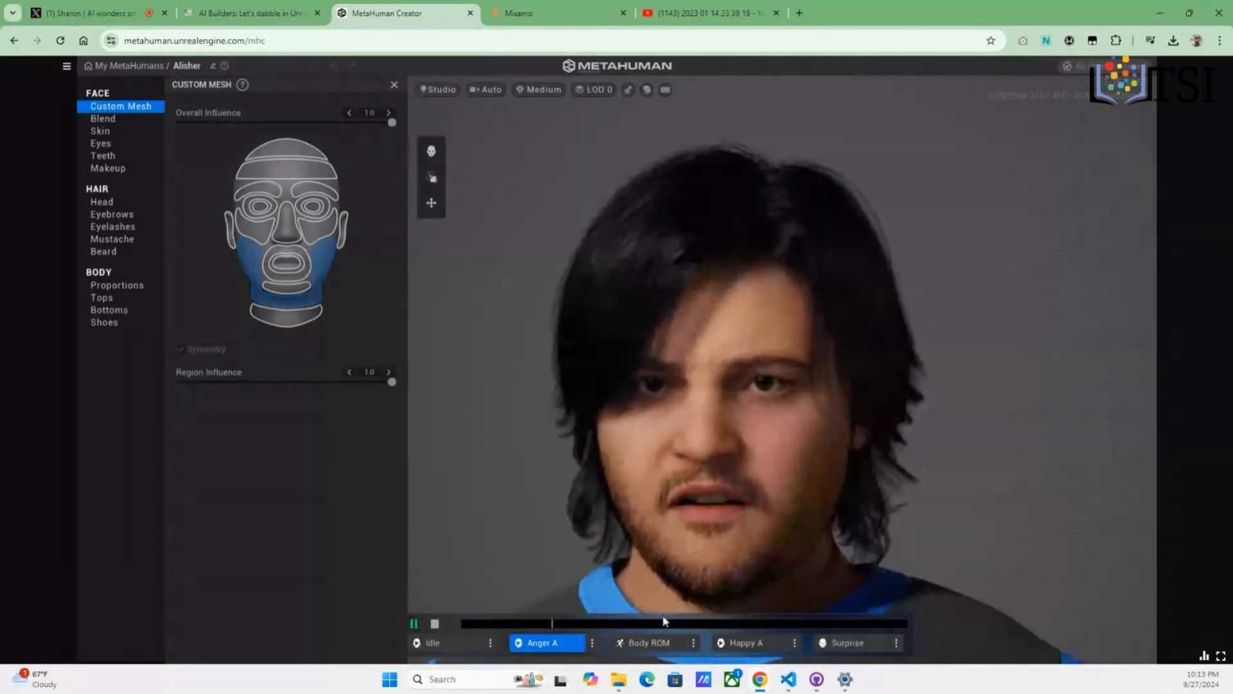
Preview the Anger B expression loop and the Fear A loop on the MetaHuman
left_click(591, 640)
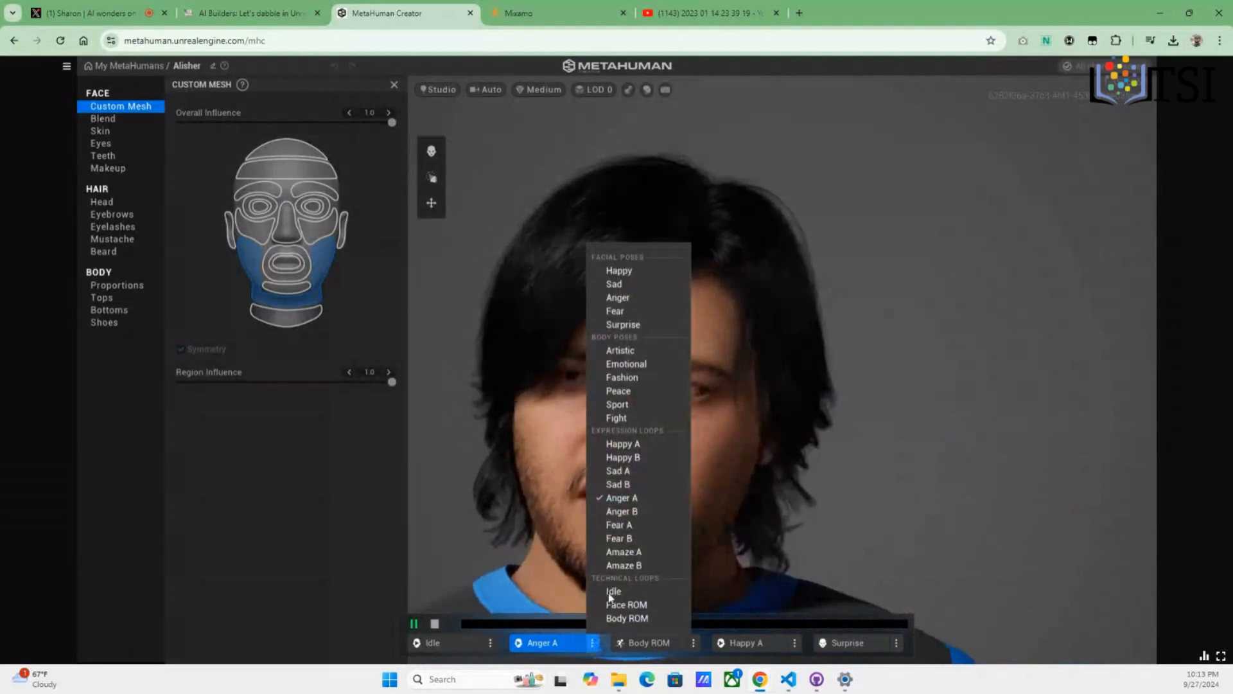
left_click(621, 510)
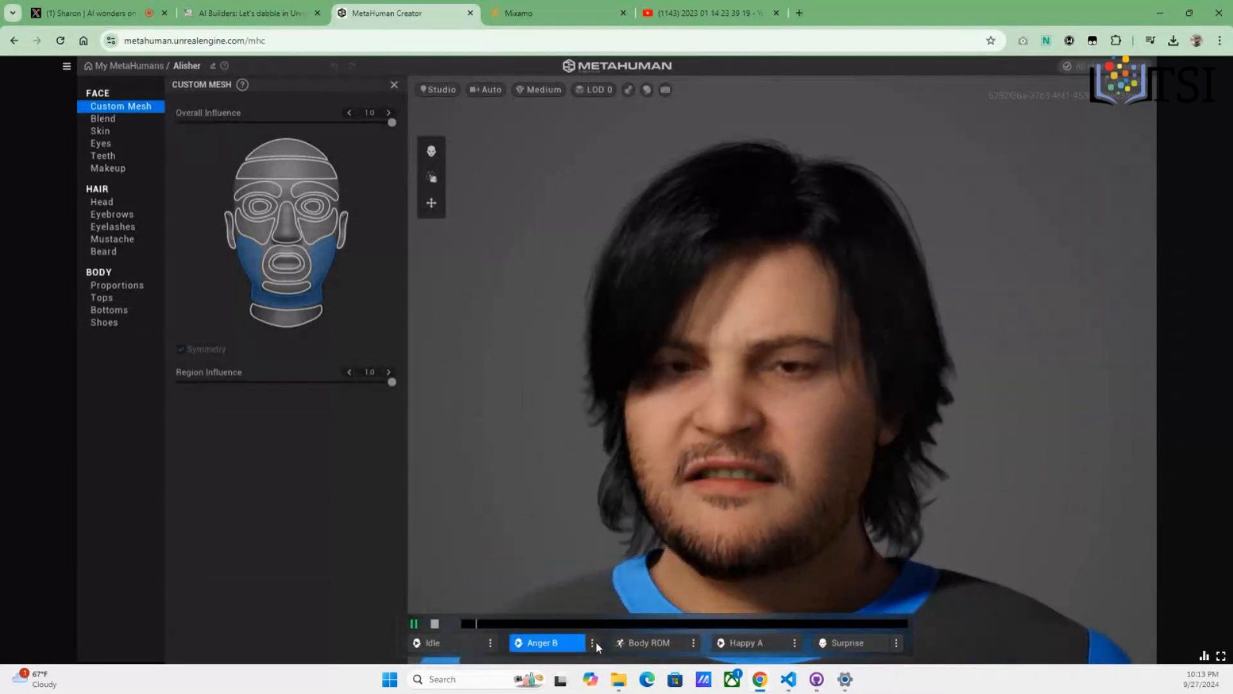
left_click(592, 642)
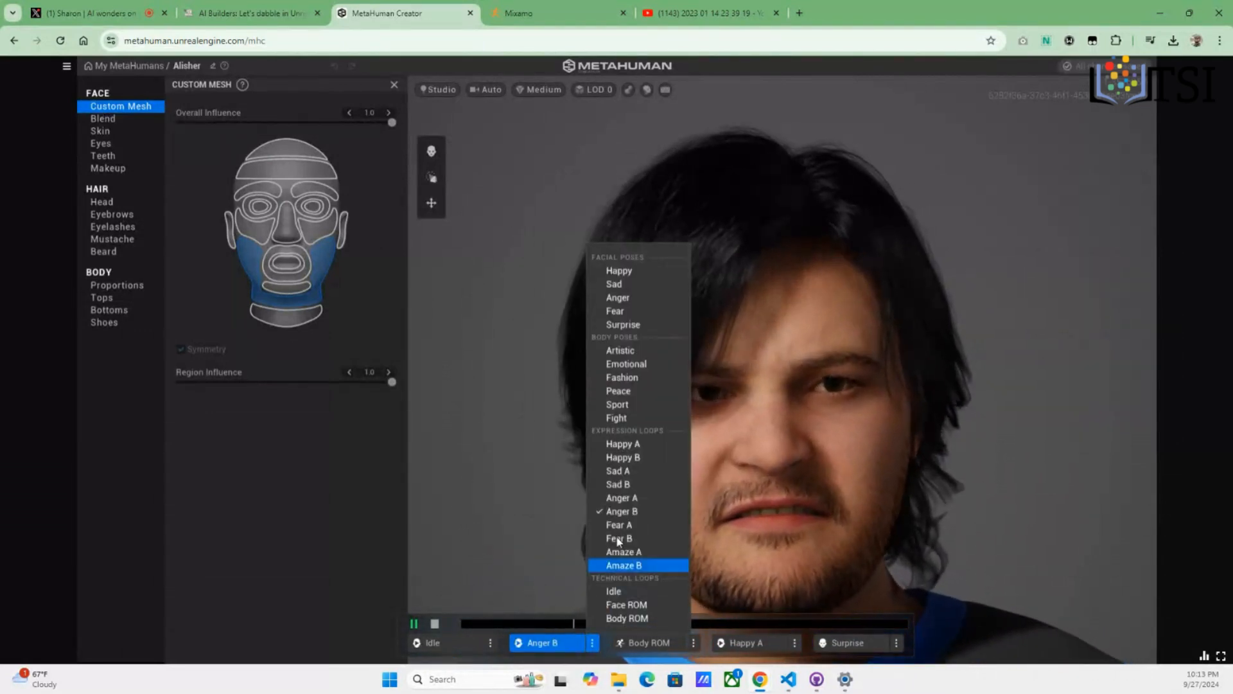
left_click(620, 529)
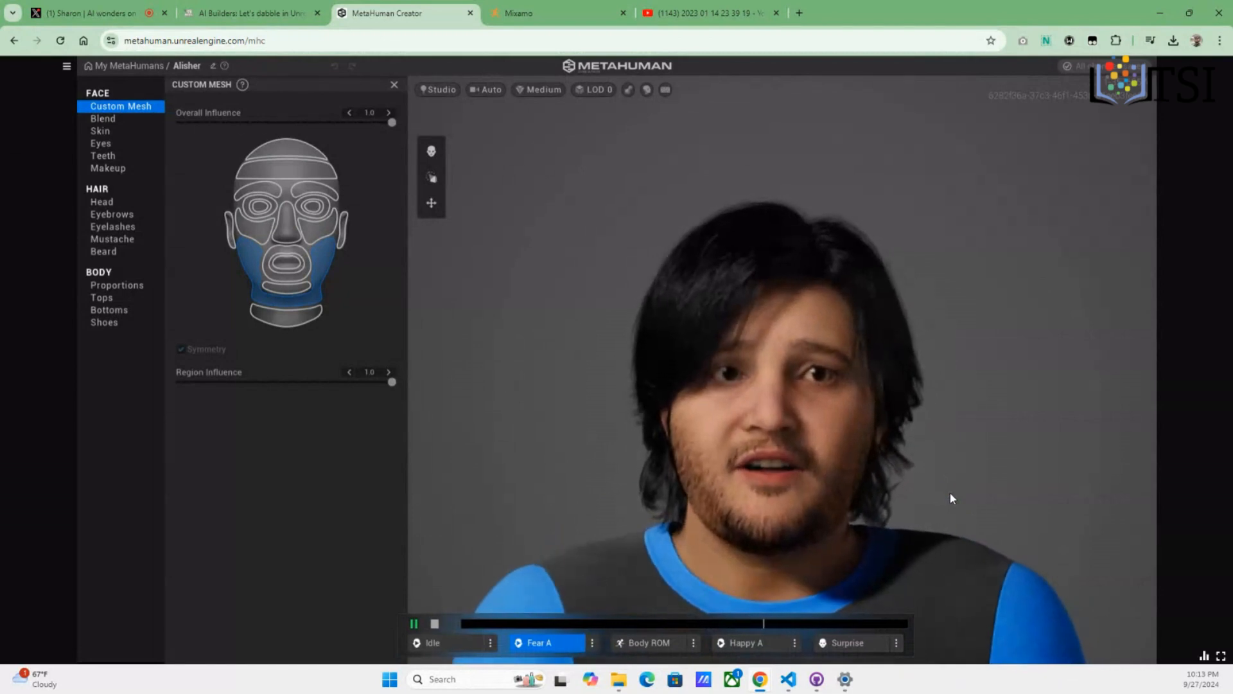
Close the Custom Mesh settings and preview the Amaze A and Amaze B expression loops
left_click(394, 85)
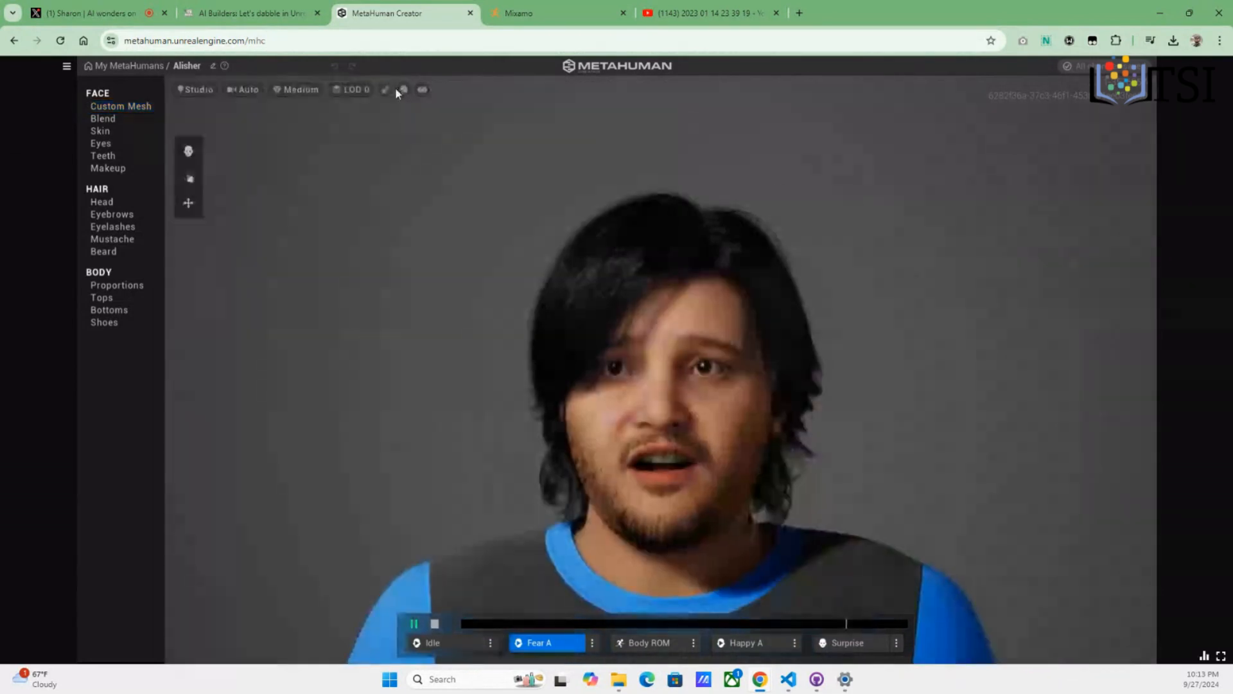
left_click(589, 643)
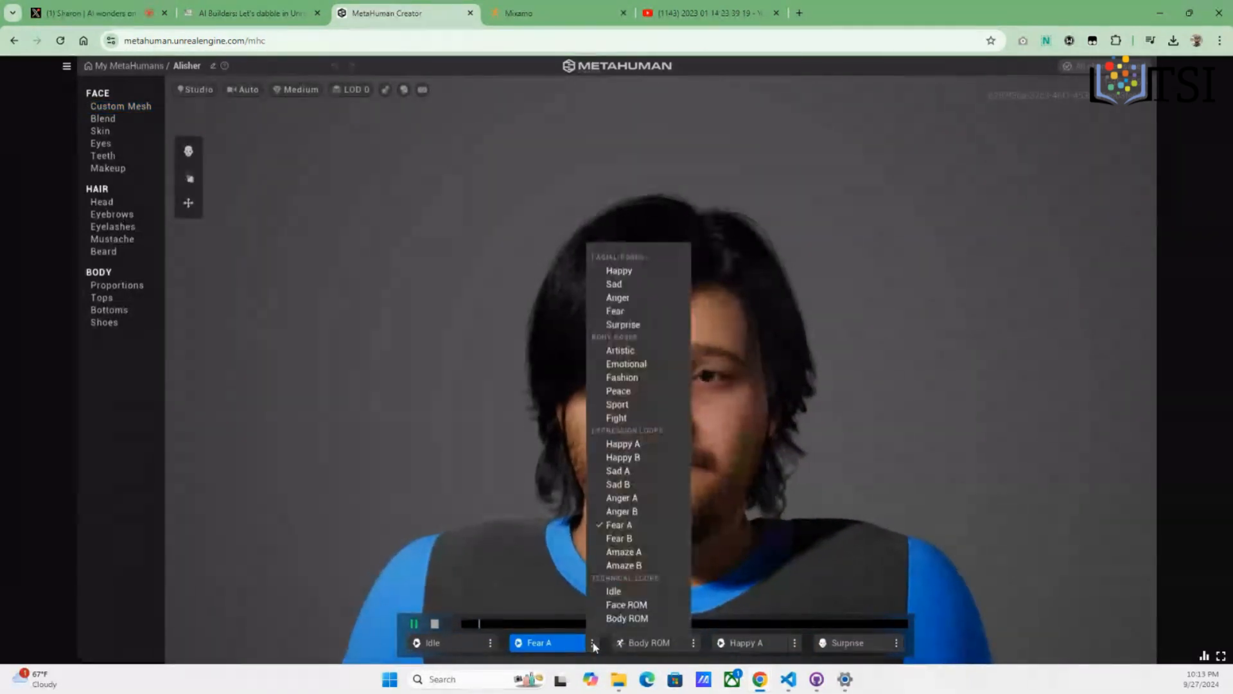
left_click(623, 552)
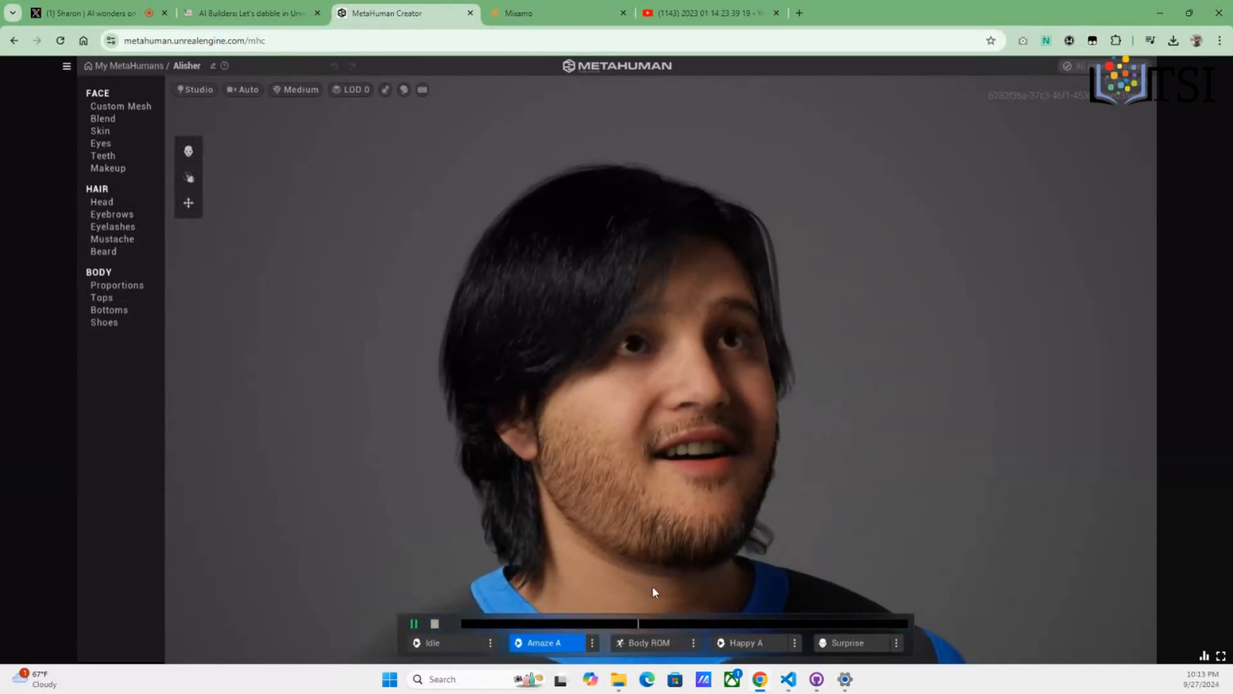
left_click(592, 643)
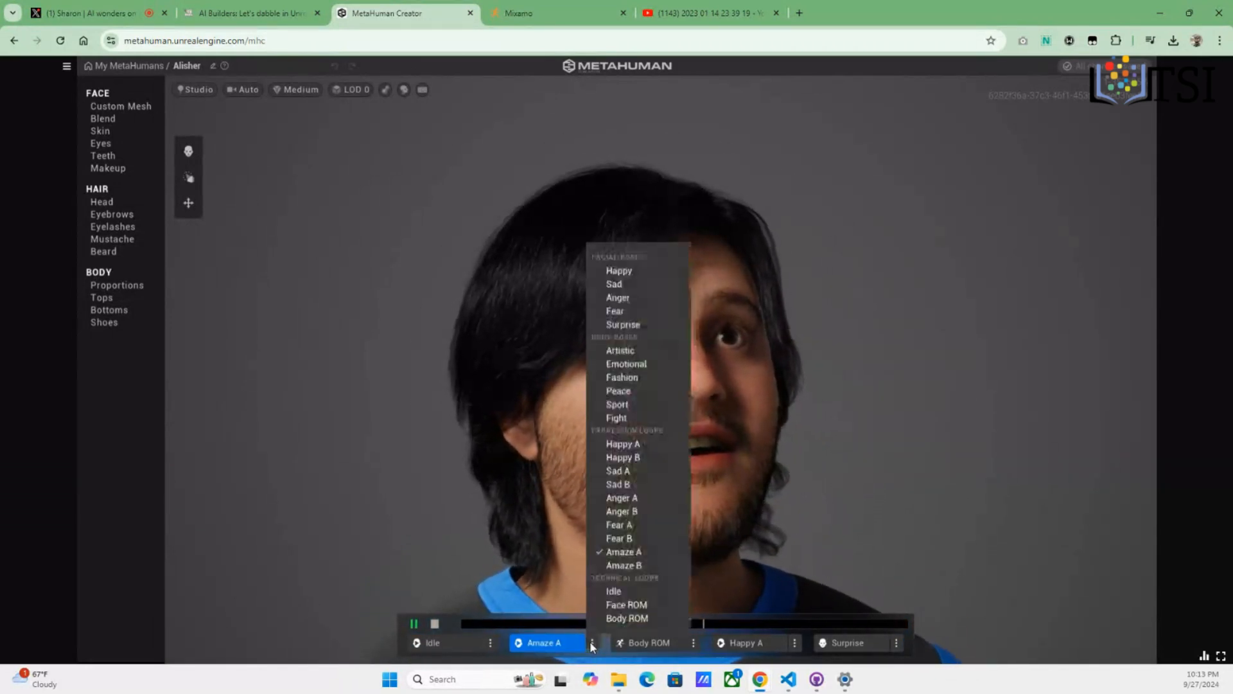
left_click(629, 564)
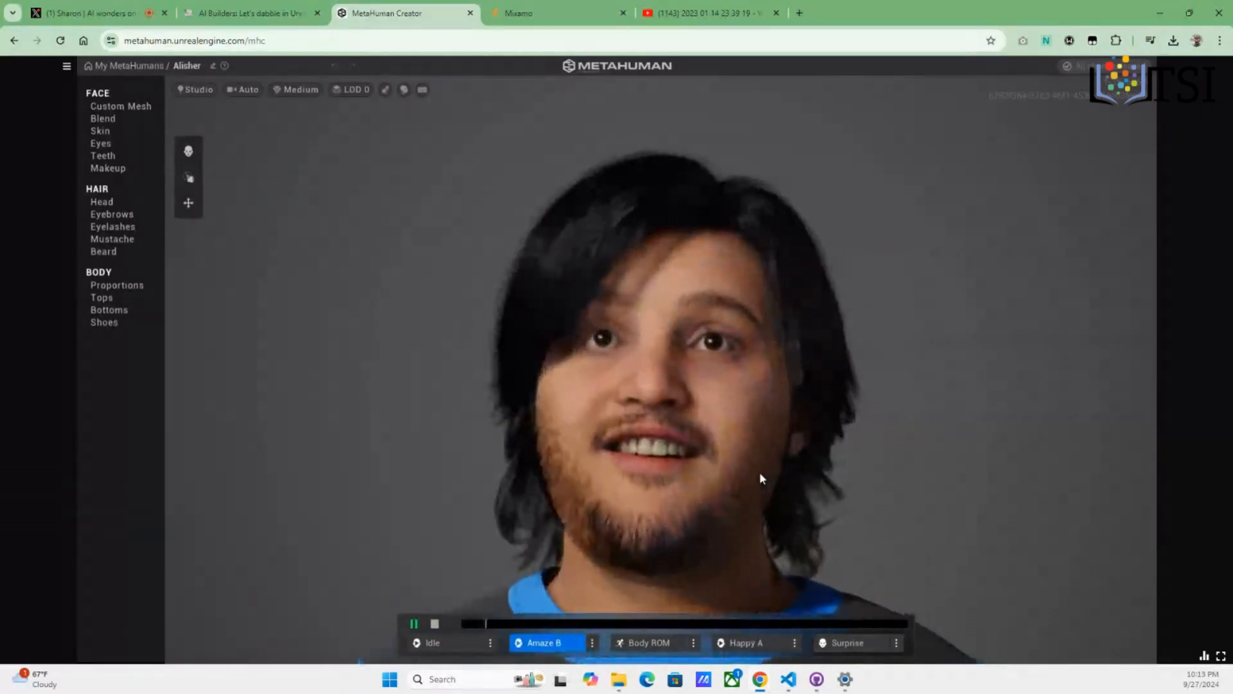
Preview the Happy A expression loop again and the Happy B loop after it
left_click(593, 642)
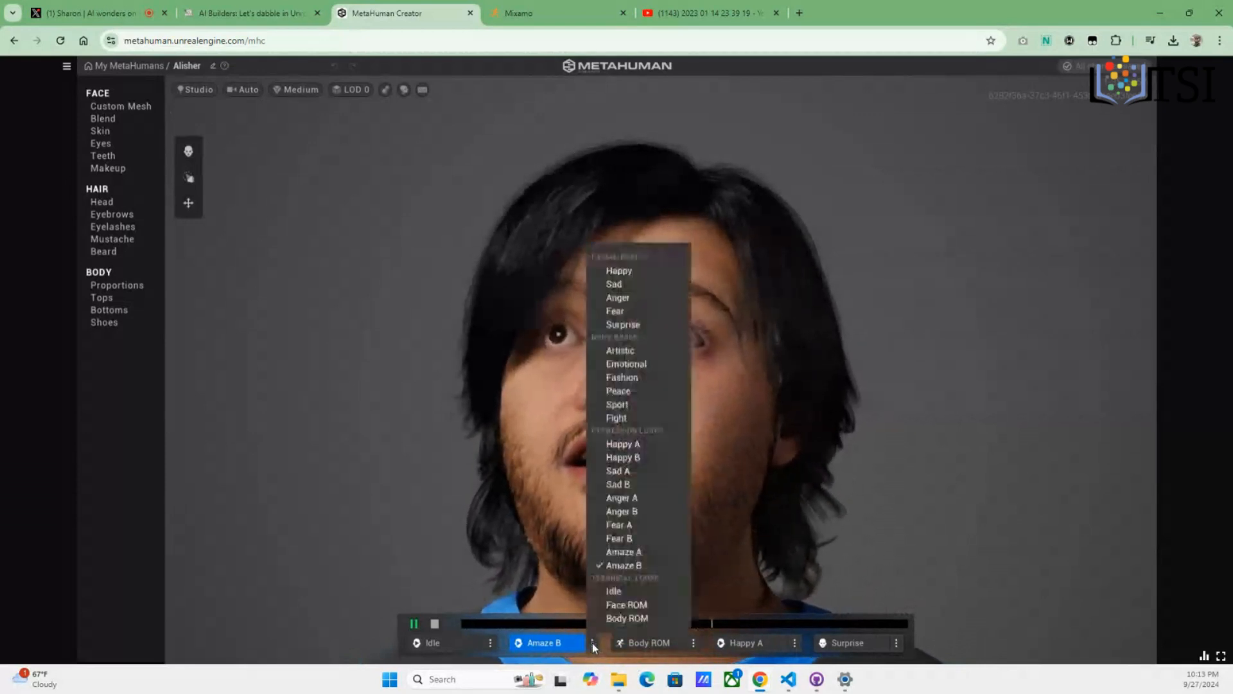
left_click(634, 446)
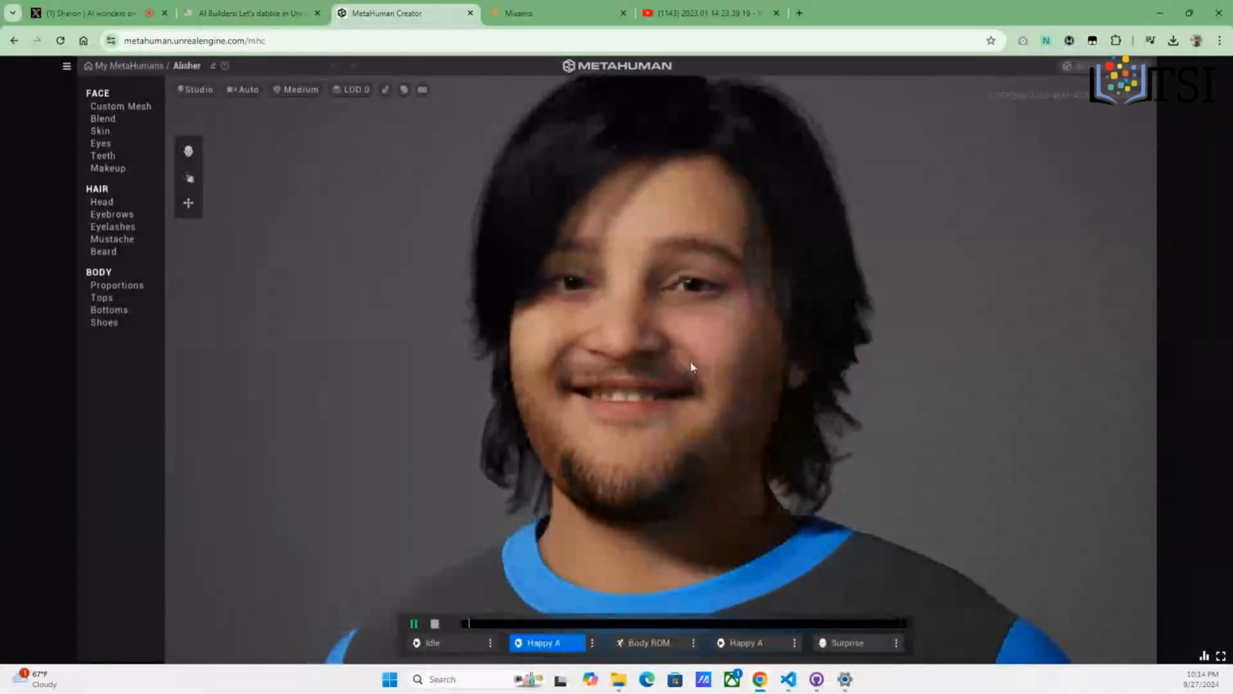
left_click(592, 644)
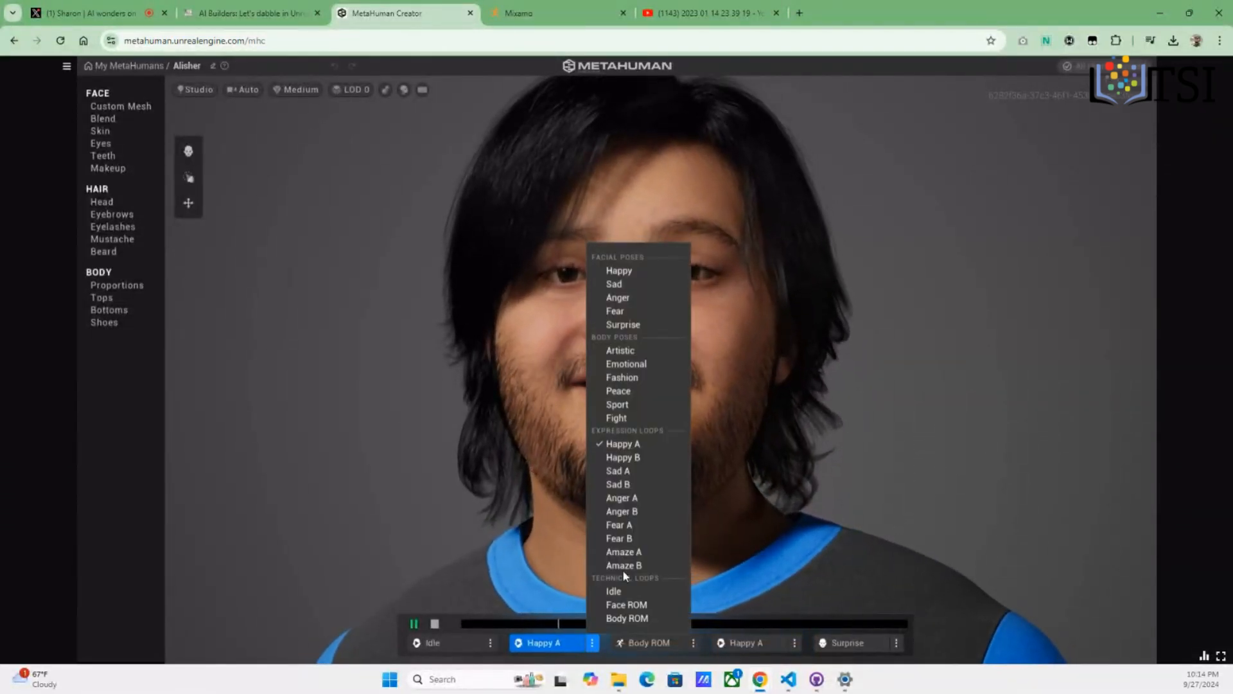
left_click(637, 457)
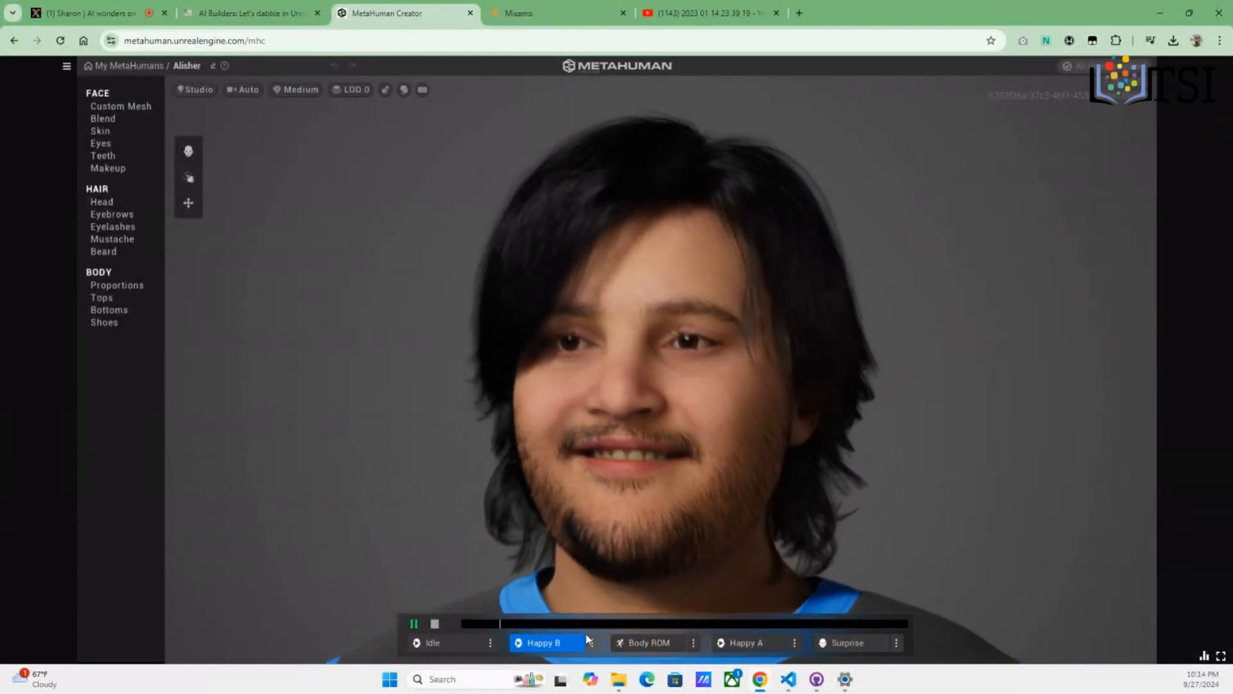
Preview the Artistic, Fashion and Peace body poses on the full figure in that order
left_click(592, 643)
left_click(636, 351)
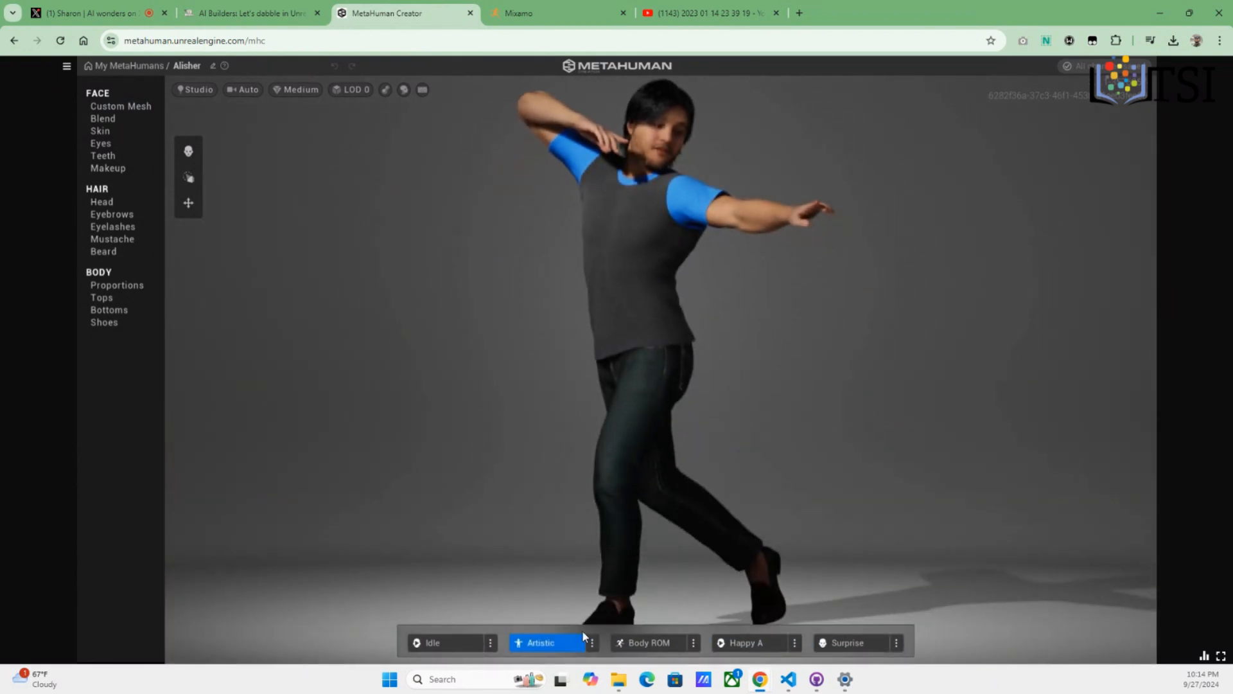
left_click(592, 643)
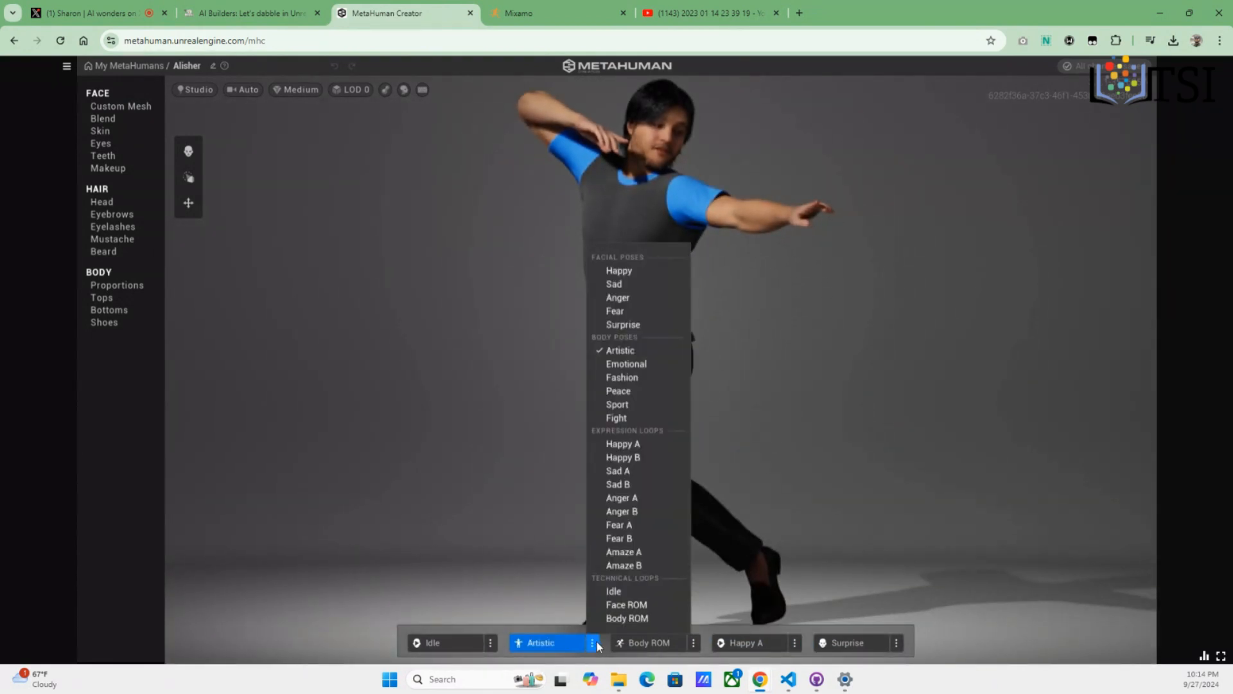
left_click(646, 381)
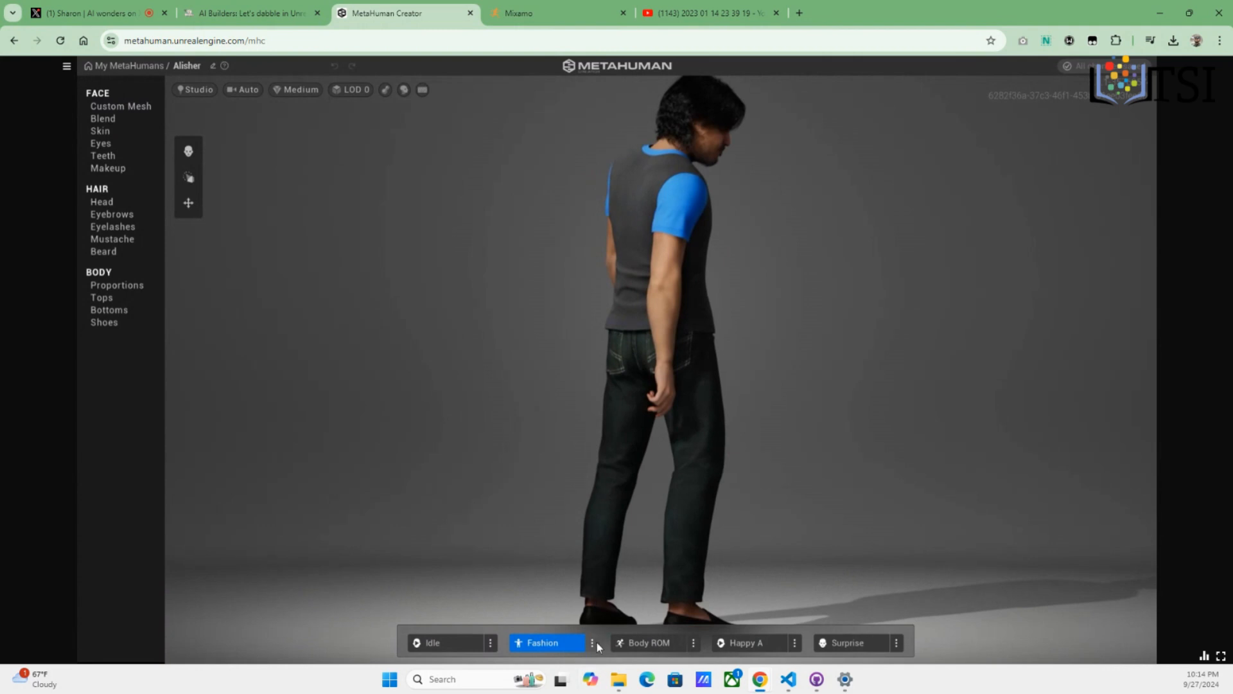
left_click(597, 642)
left_click(636, 392)
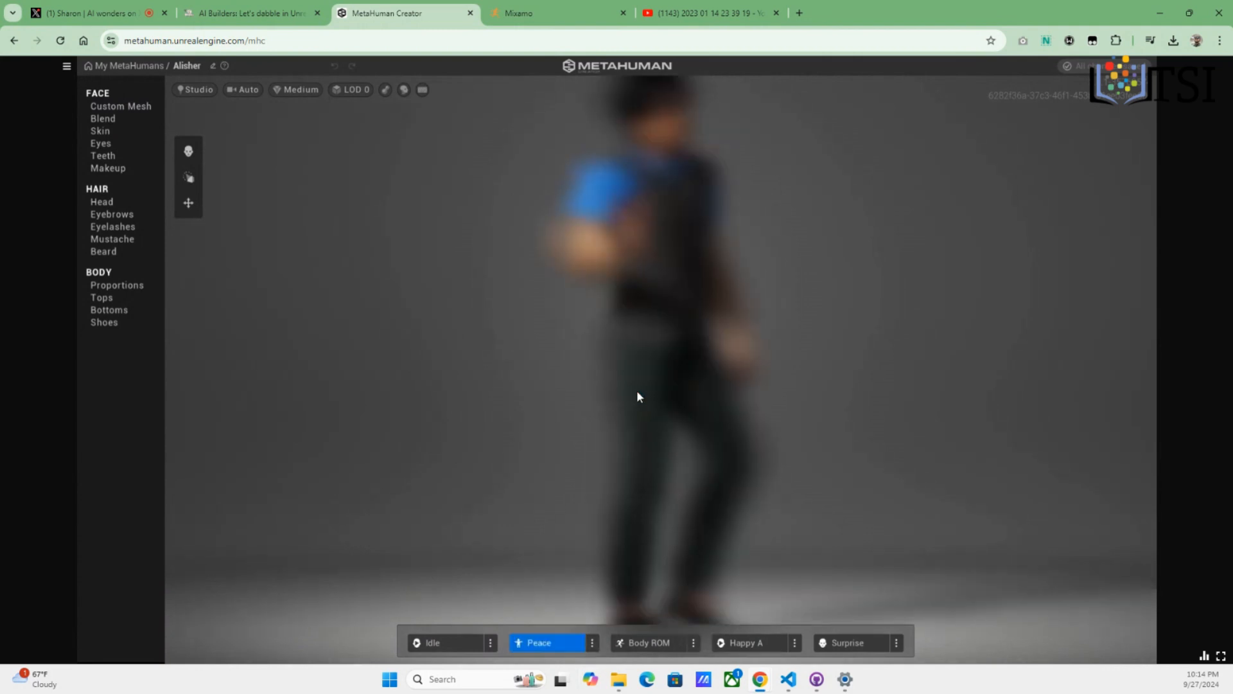
Play the Body ROM technical loop on the full figure
left_click(693, 642)
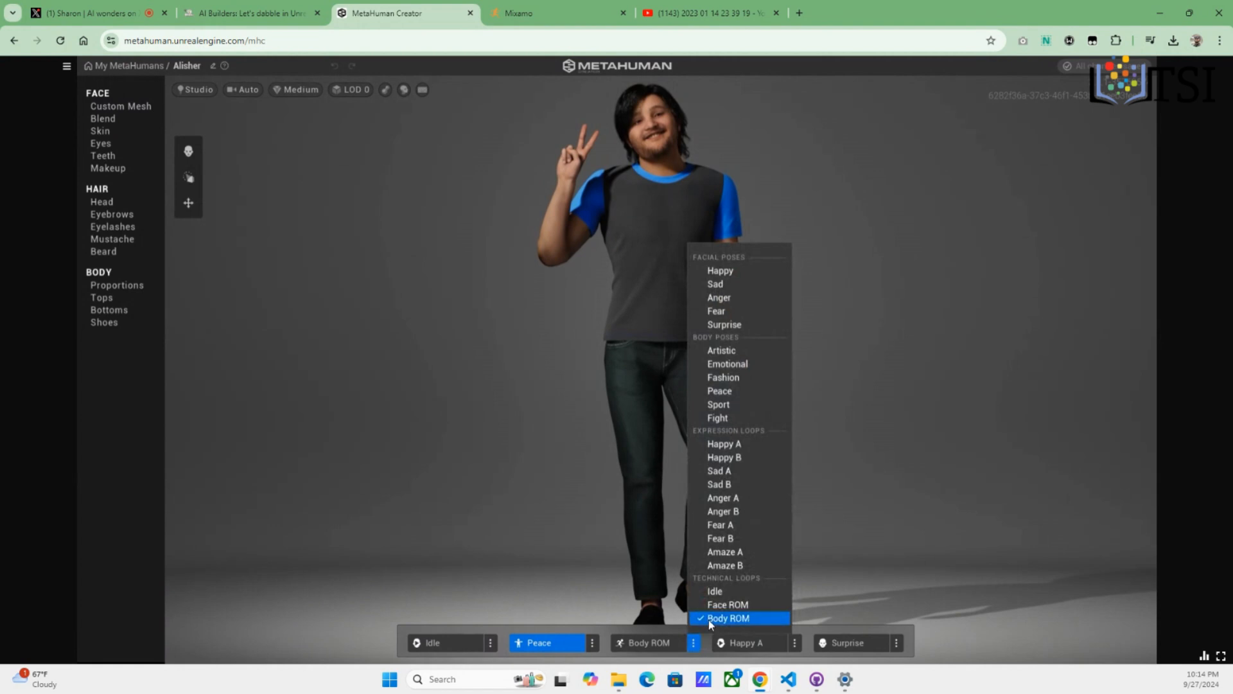
left_click(709, 618)
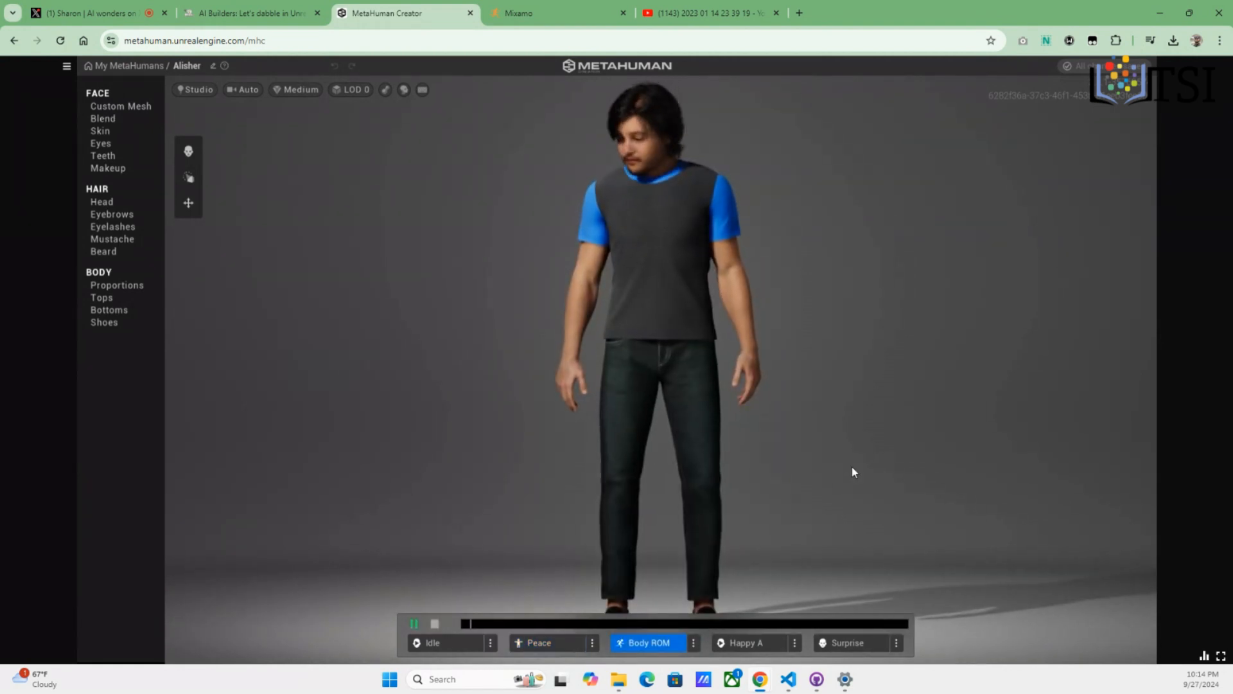
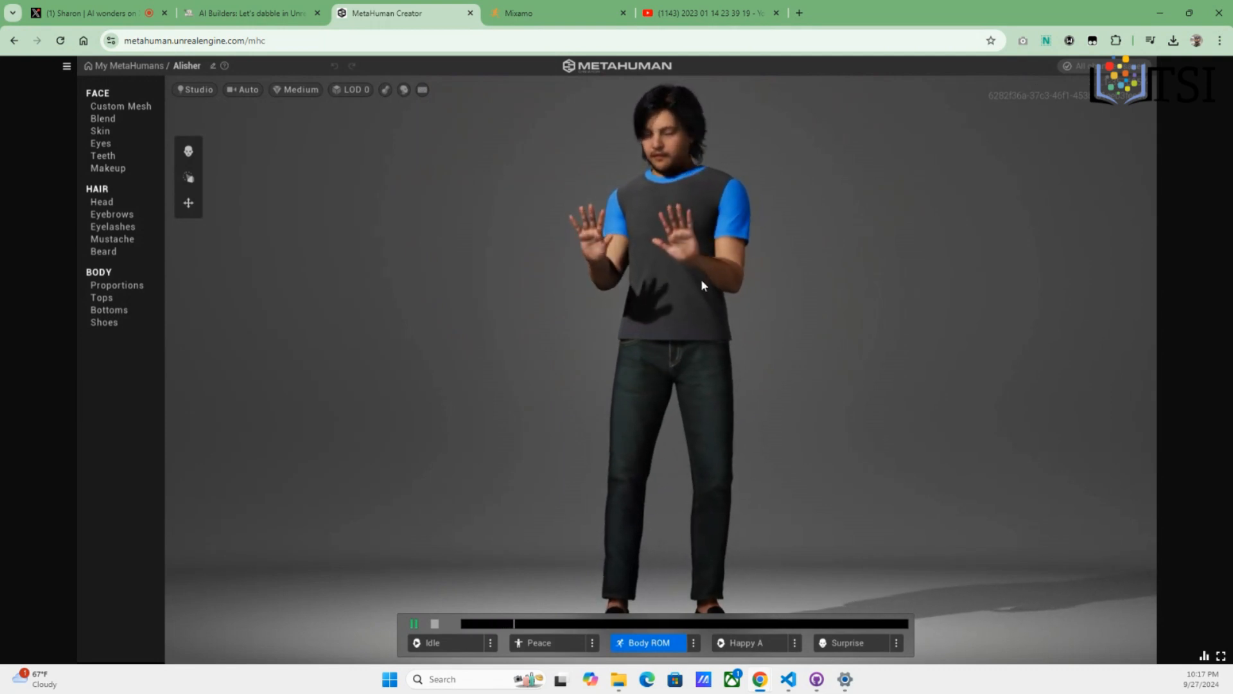
Leave MetaHuman Creator and open the Rokoko Vision free AI motion capture page by looking up "rokoko"
left_click(441, 43)
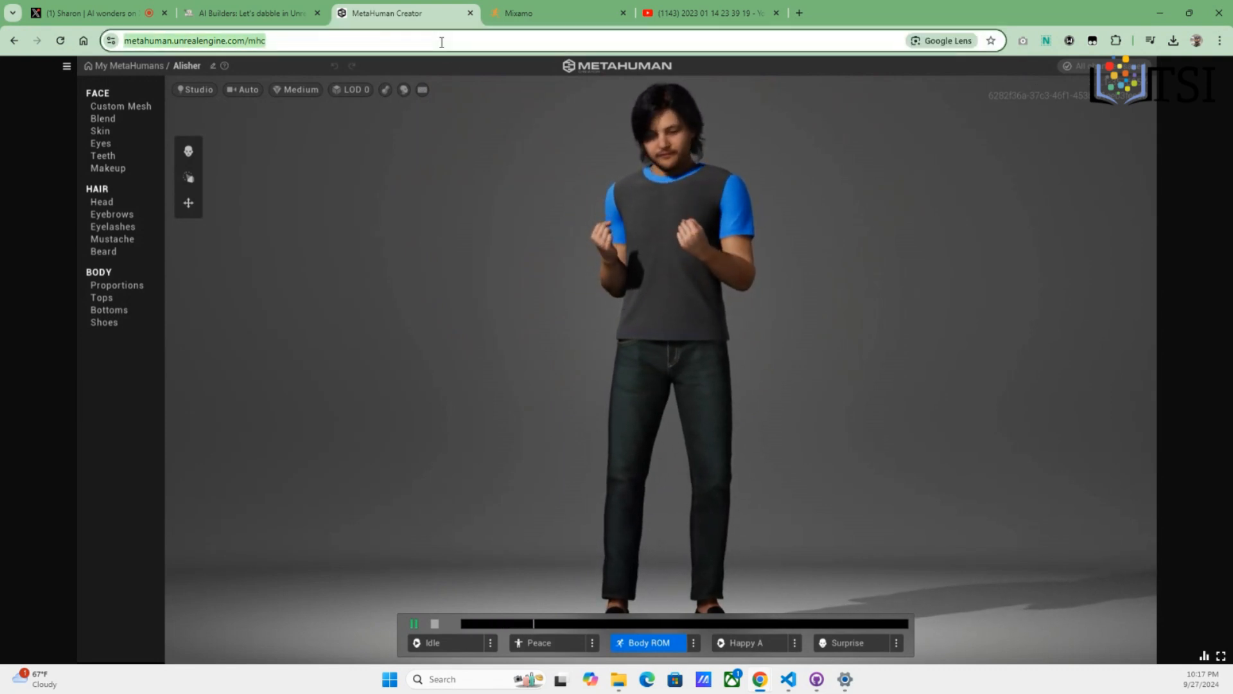
key("End")
type("rok")
key("BackSpace")
key("BackSpace")
key("BackSpace")
key("BackSpace")
key("BackSpace")
key("BackSpace")
key("BackSpace")
key("BackSpace")
key("BackSpace")
key("BackSpace")
key("BackSpace")
key("BackSpace")
key("BackSpace")
key("BackSpace")
key("BackSpace")
key("BackSpace")
key("BackSpace")
key("BackSpace")
key("BackSpace")
key("BackSpace")
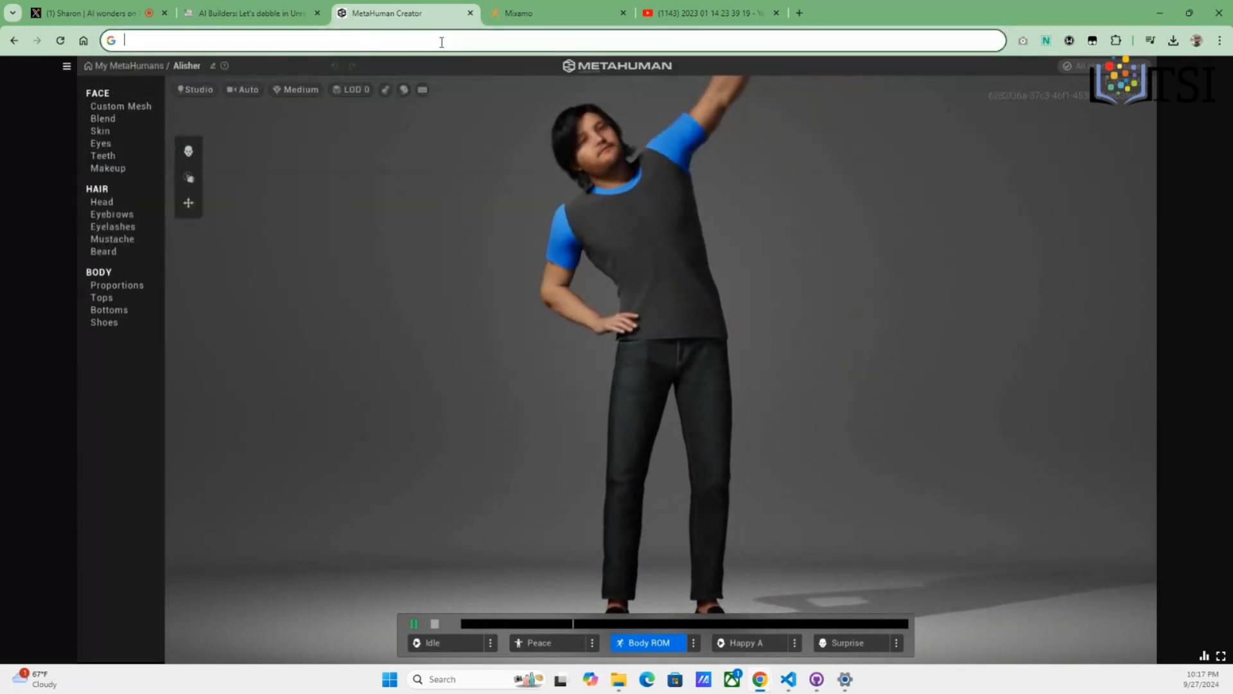
type("rokoko")
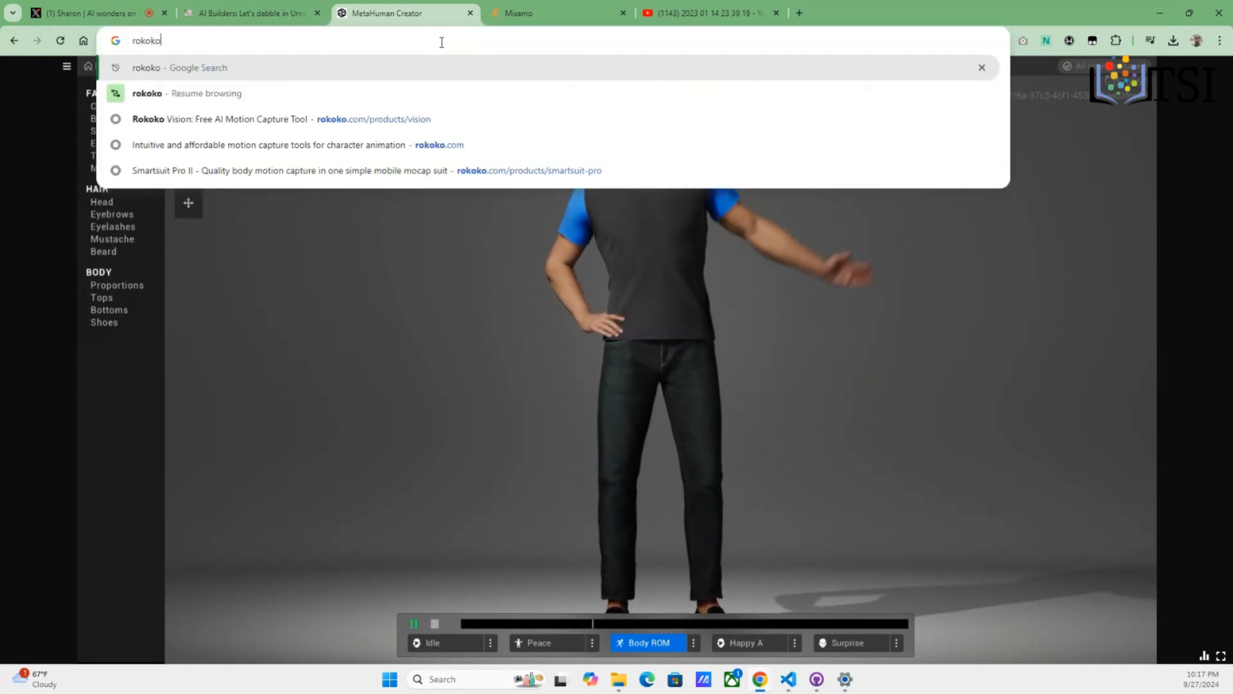
left_click(371, 120)
left_click(666, 124)
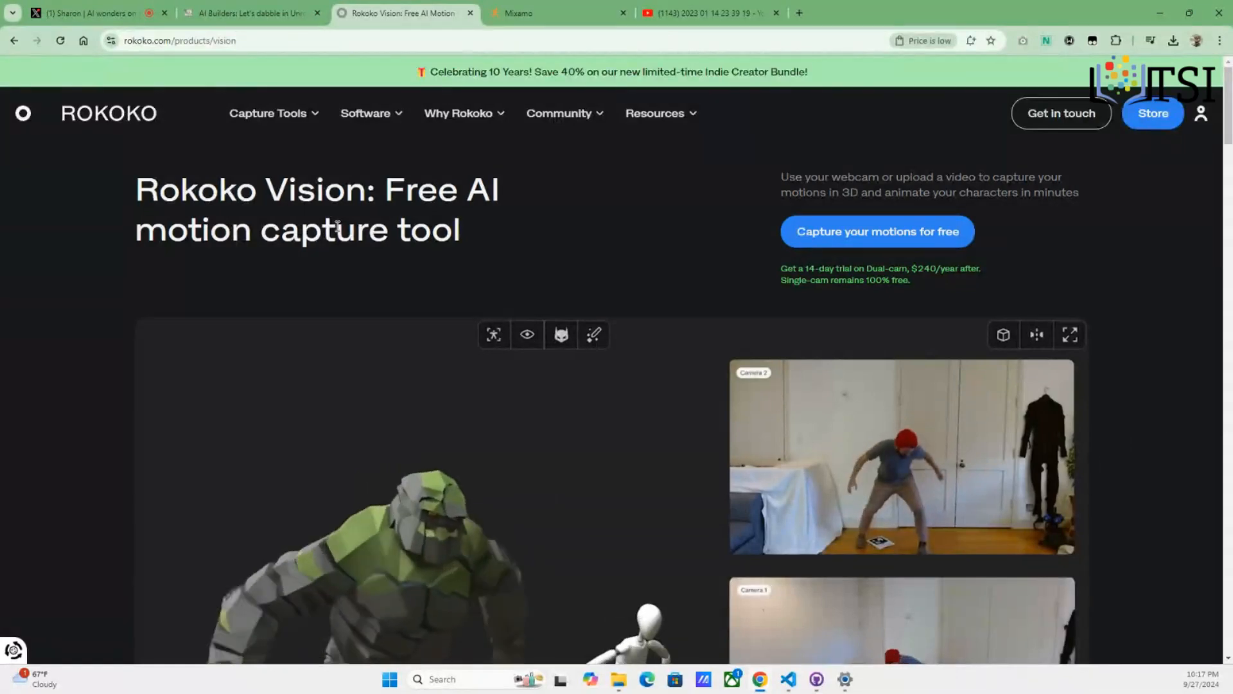
Examine the Rokoko Vision page's dual-cam and single-cam motion capture demos, ending back at its introduction
scroll(733, 313, "down", 4)
scroll(734, 313, "up", 1)
scroll(734, 313, "up", 1)
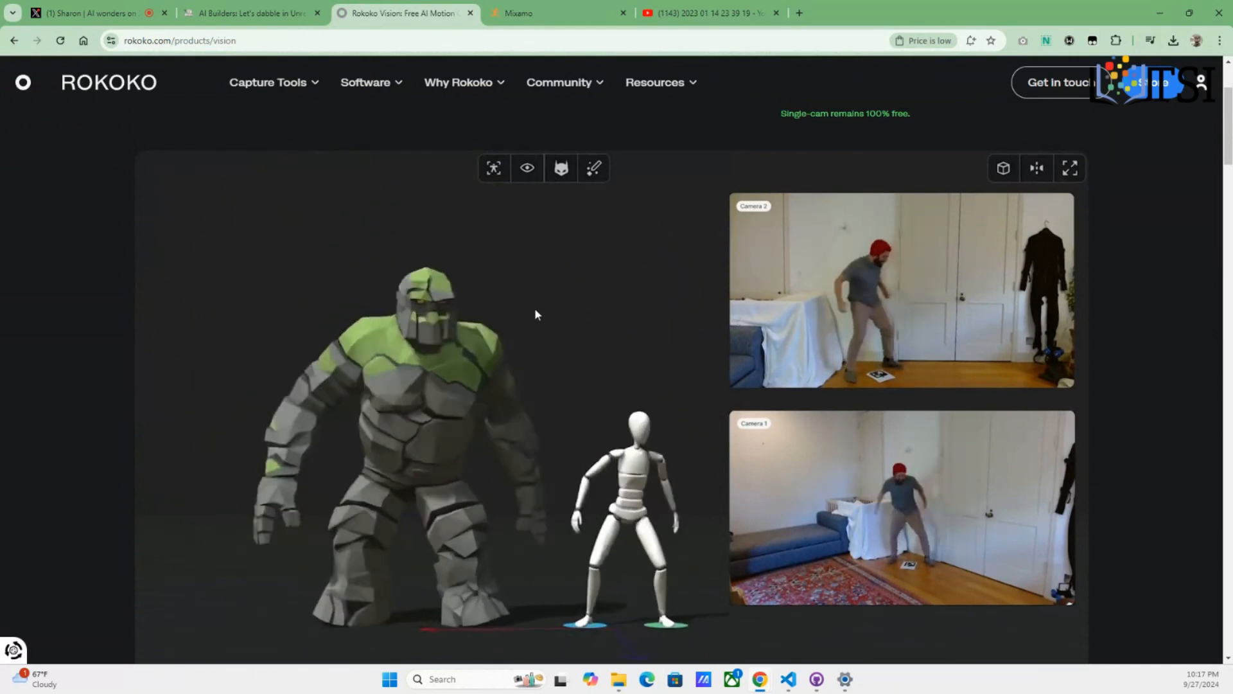
scroll(817, 379, "down", 1)
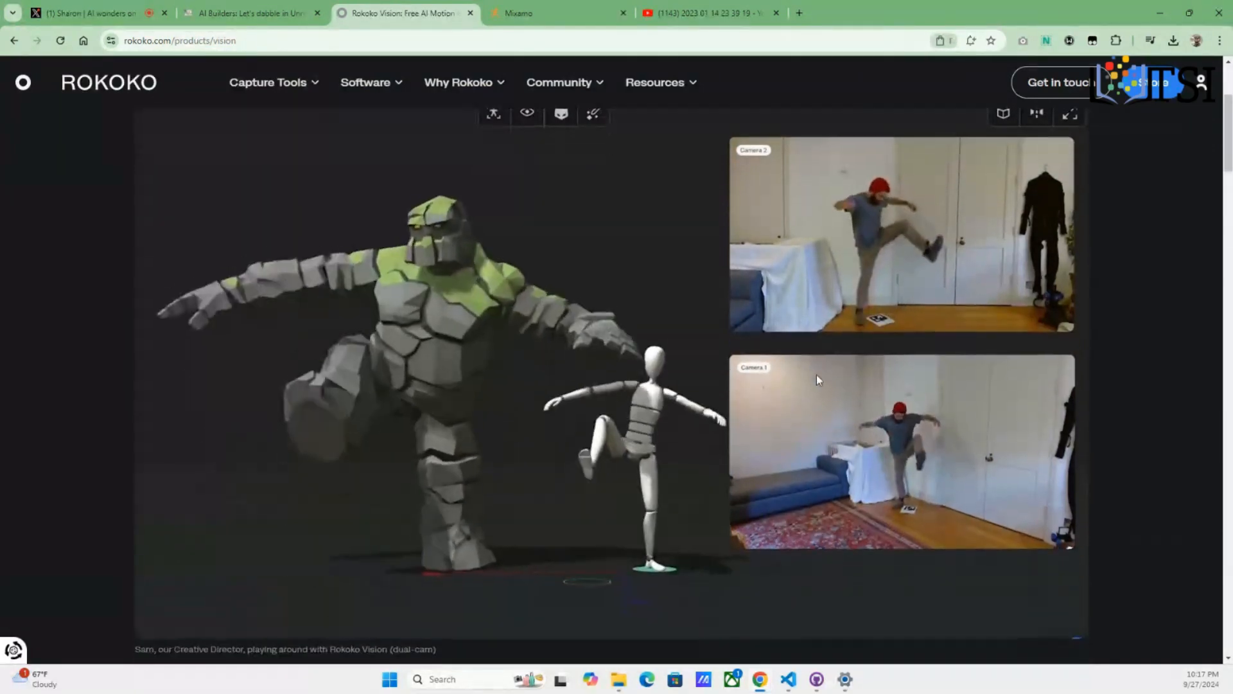
scroll(817, 379, "down", 10)
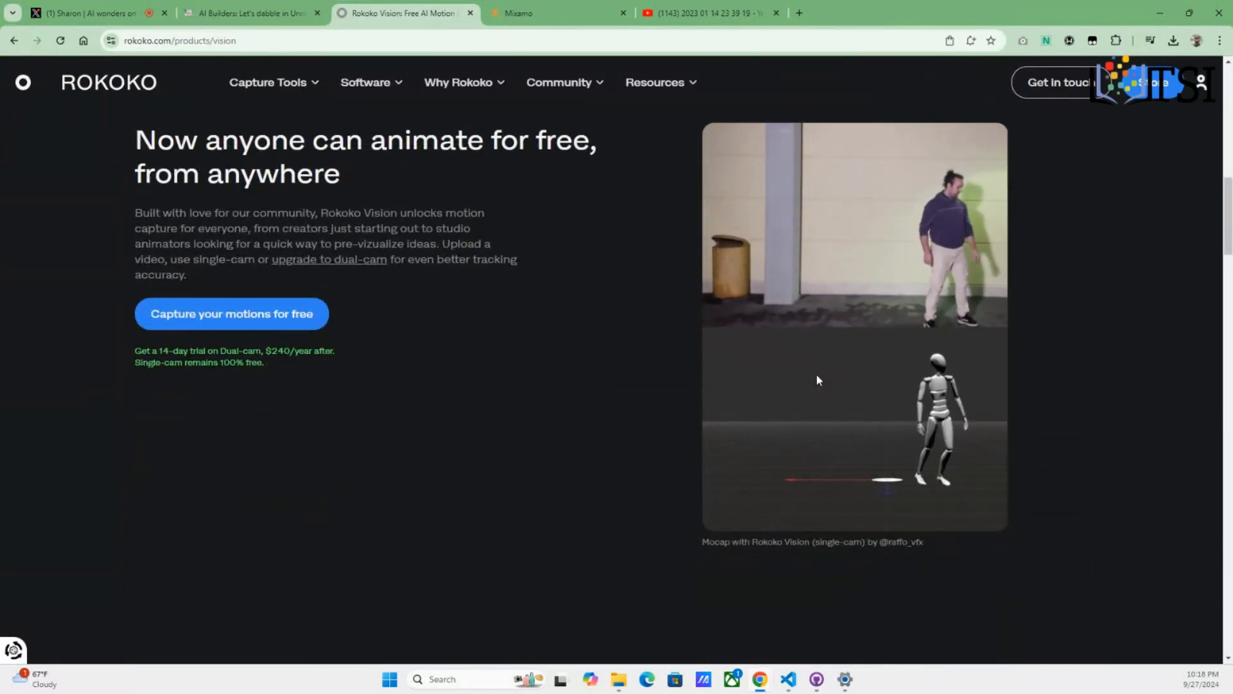
scroll(817, 379, "down", 6)
scroll(817, 379, "down", 3)
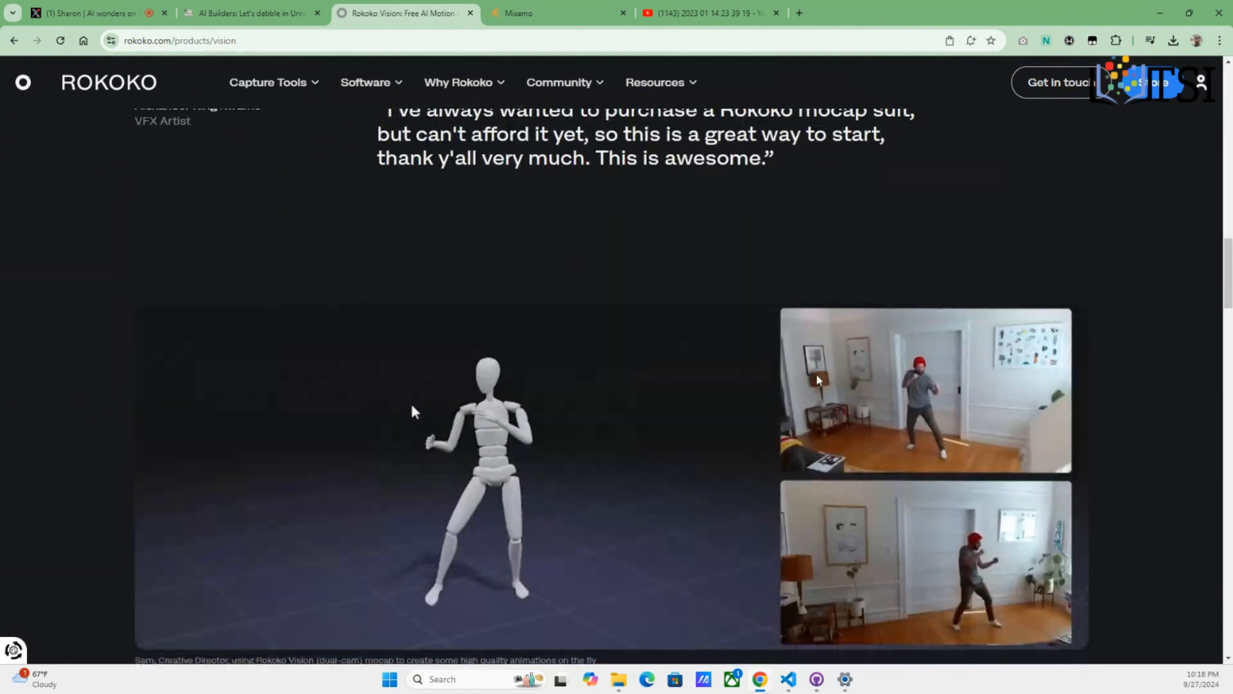
scroll(818, 379, "down", 2)
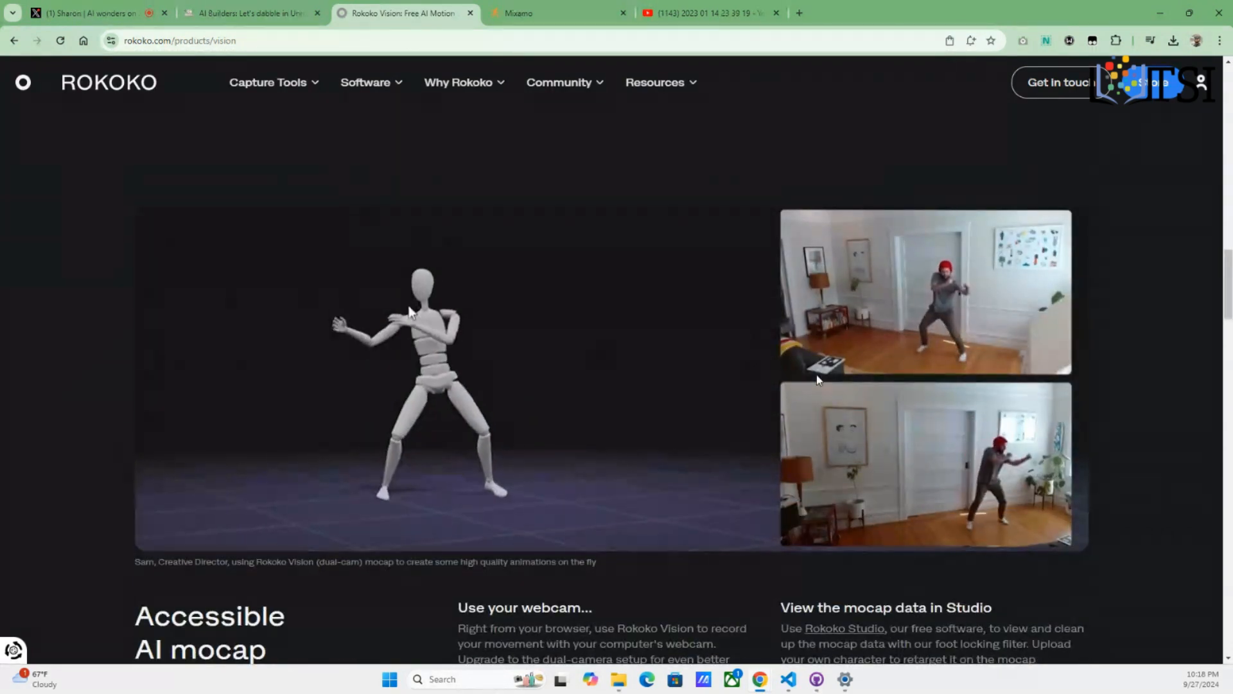
scroll(817, 380, "down", 1)
scroll(817, 379, "down", 1)
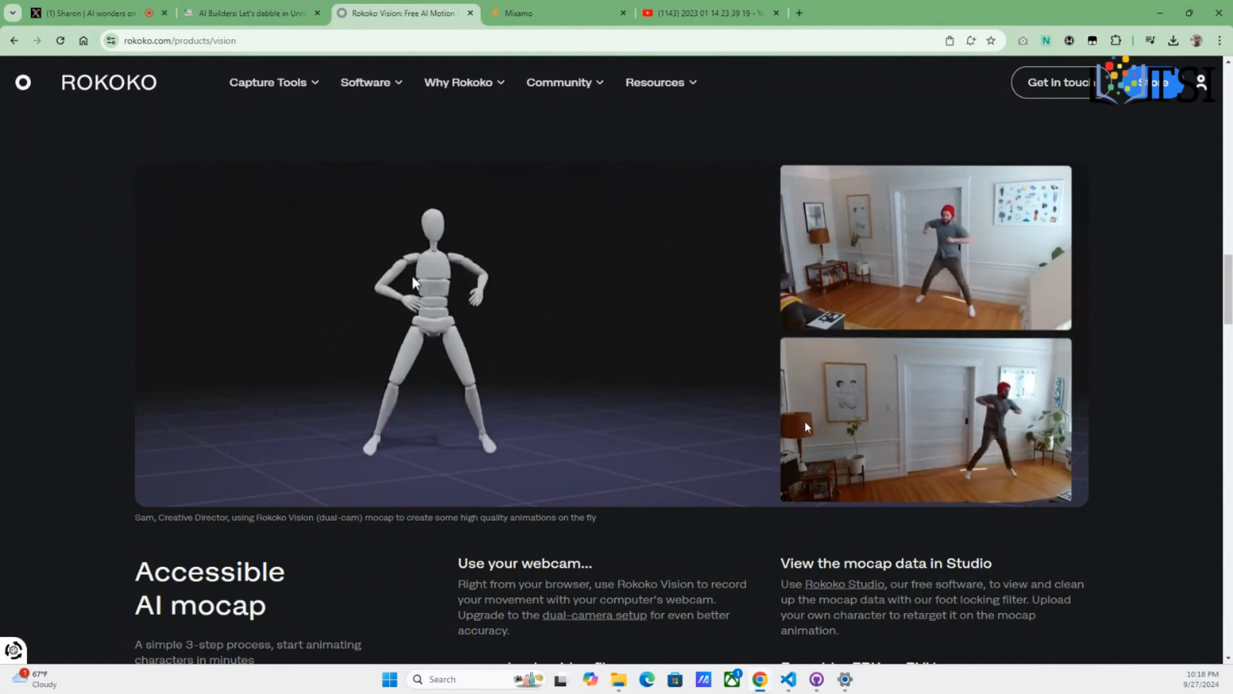
scroll(683, 373, "down", 10)
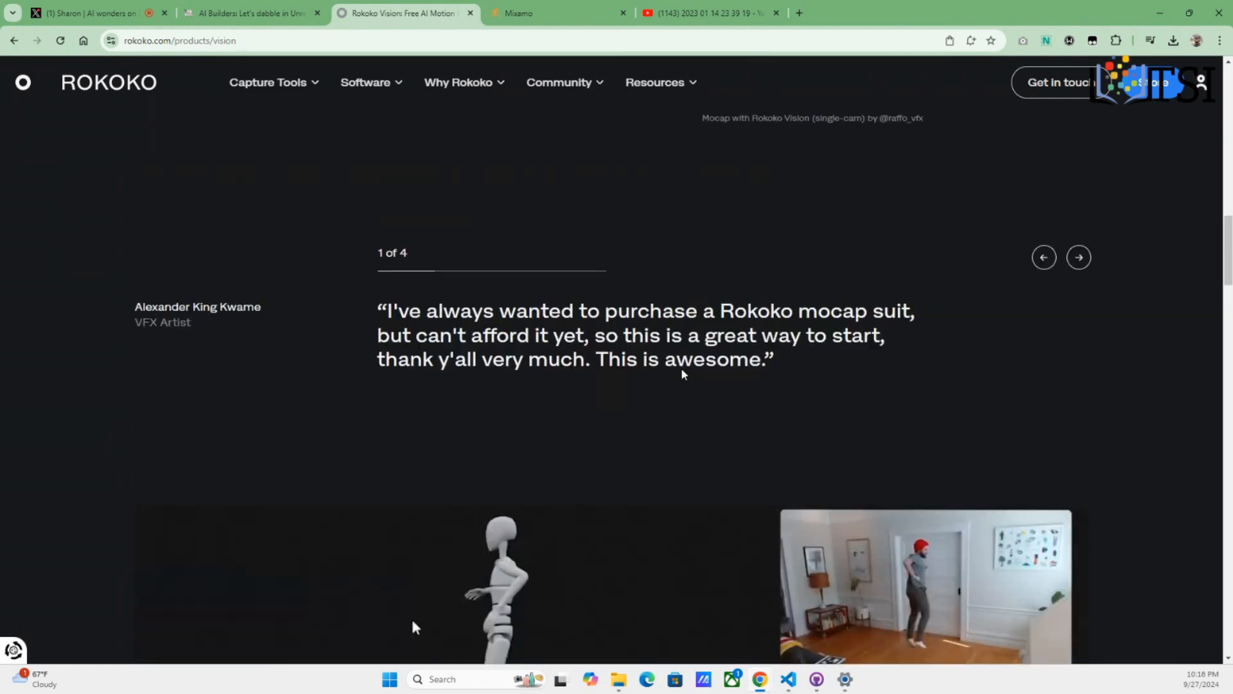
scroll(682, 371, "up", 8)
scroll(682, 374, "up", 8)
scroll(682, 374, "up", 4)
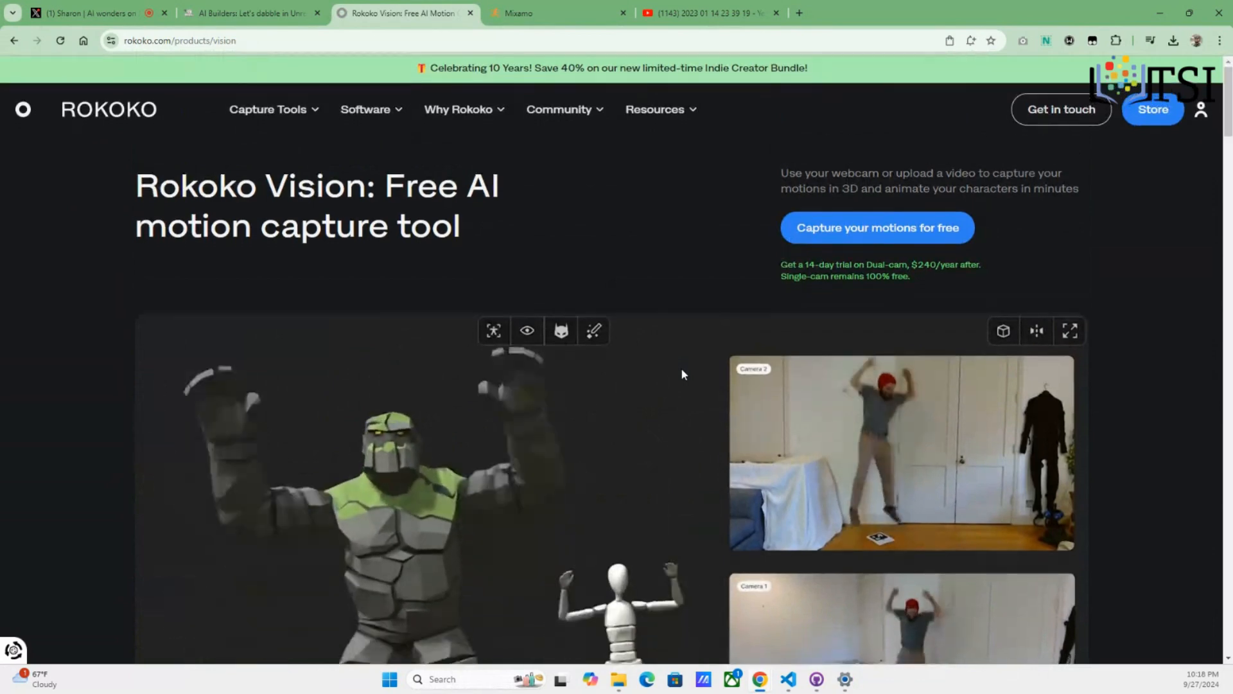
View the dual-cam demo video above the Accessible AI mocap section in its own tab and close that tab
scroll(682, 374, "down", 20)
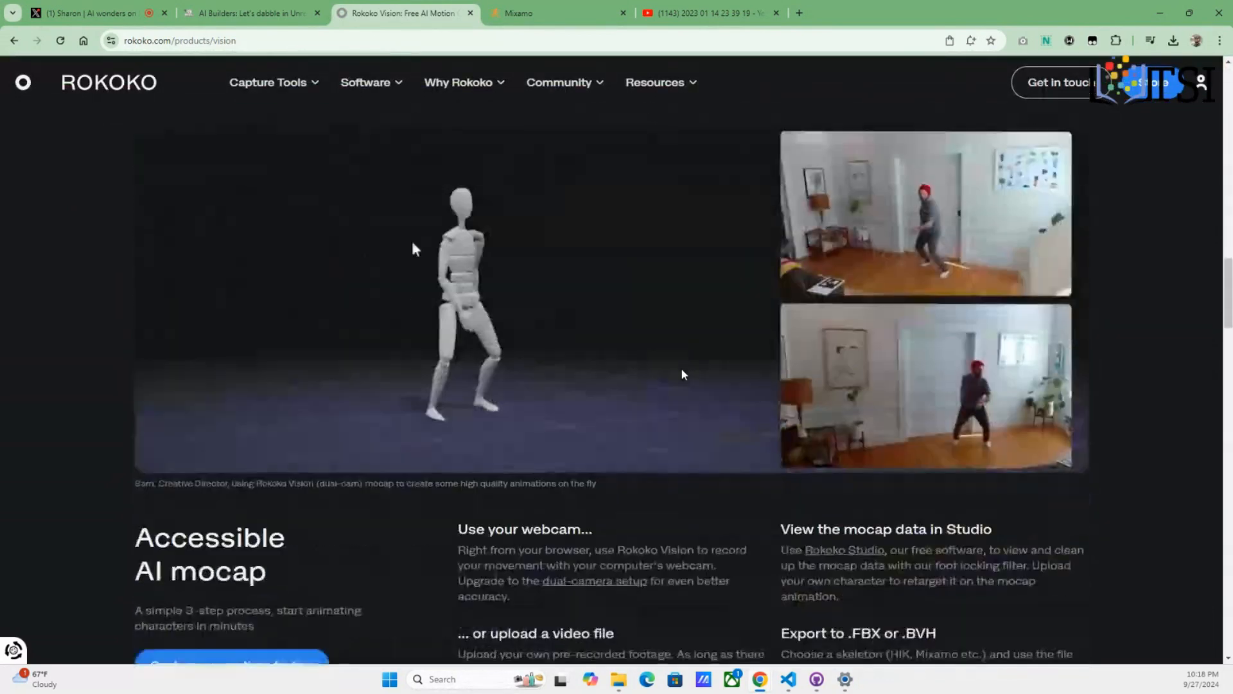
scroll(682, 374, "up", 1)
right_click(465, 335)
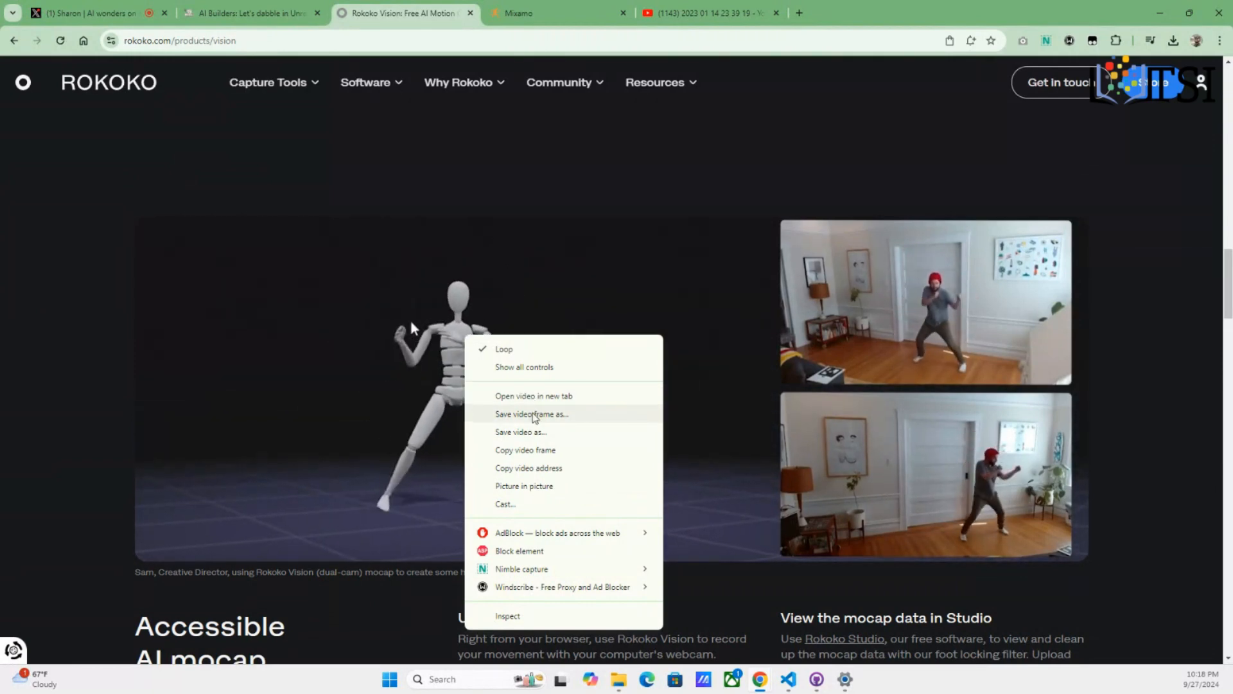
left_click(532, 395)
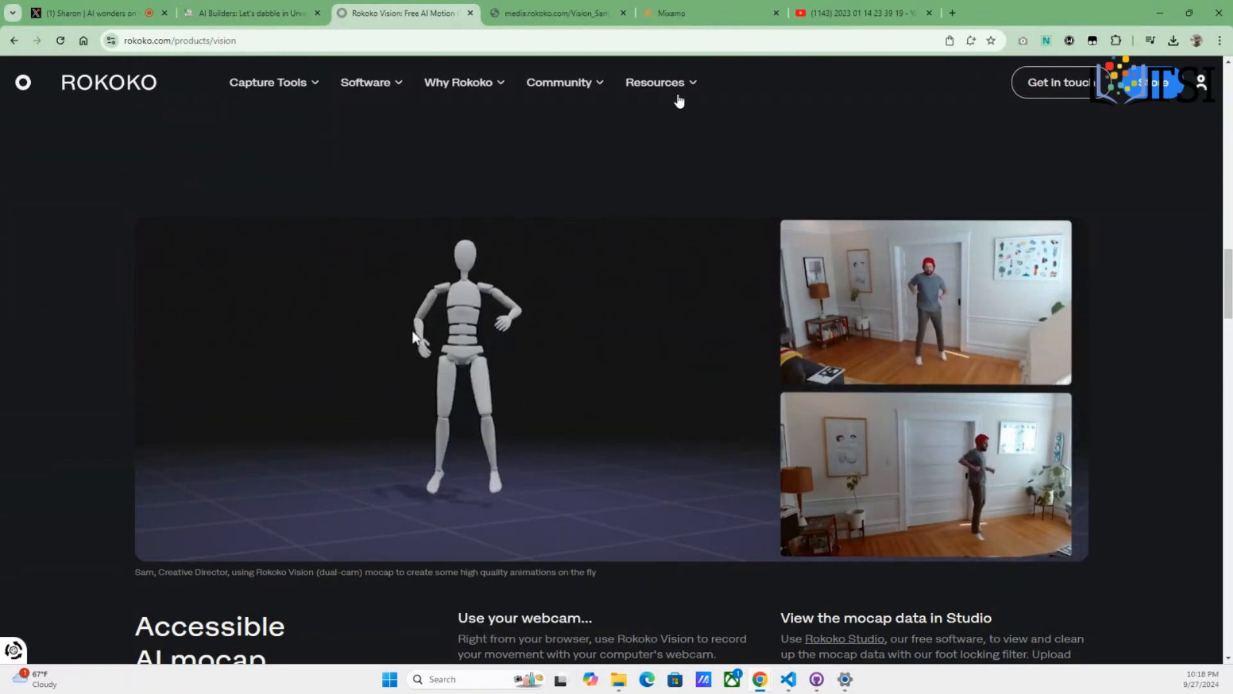
left_click(568, 15)
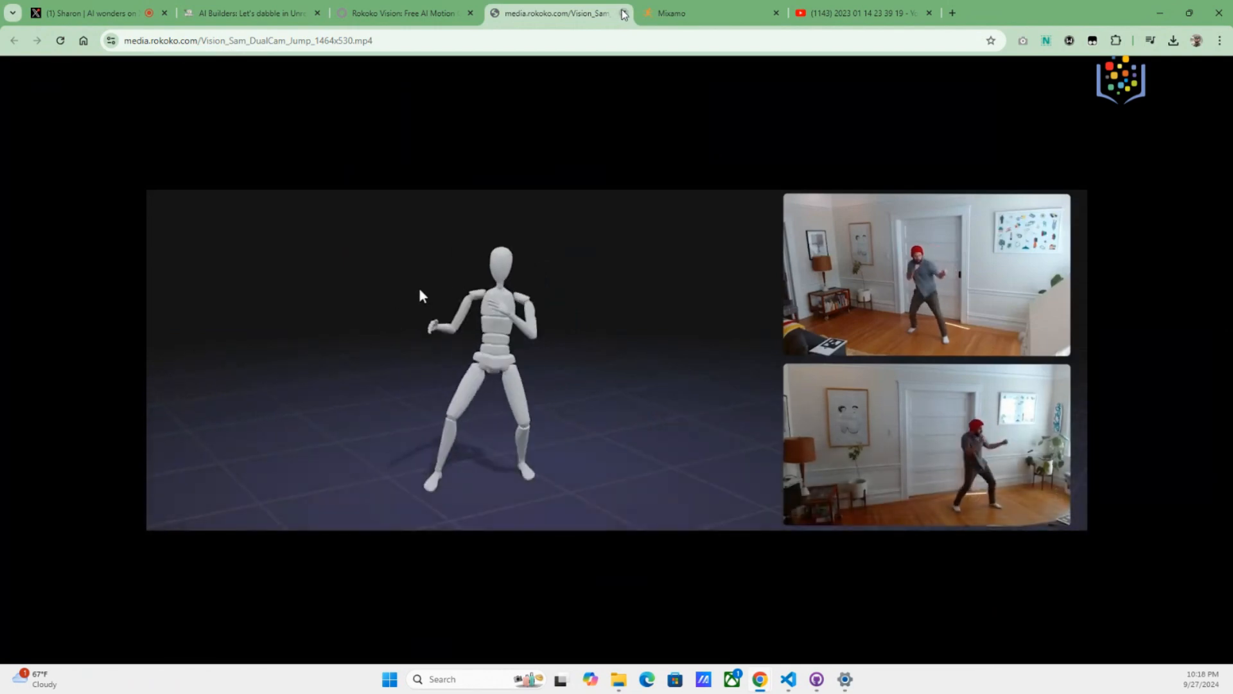
left_click(623, 15)
Examine the laptop-framed single-cam capture demo with the animated character in a red hat
scroll(621, 491, "down", 15)
scroll(620, 488, "down", 1)
scroll(621, 488, "up", 2)
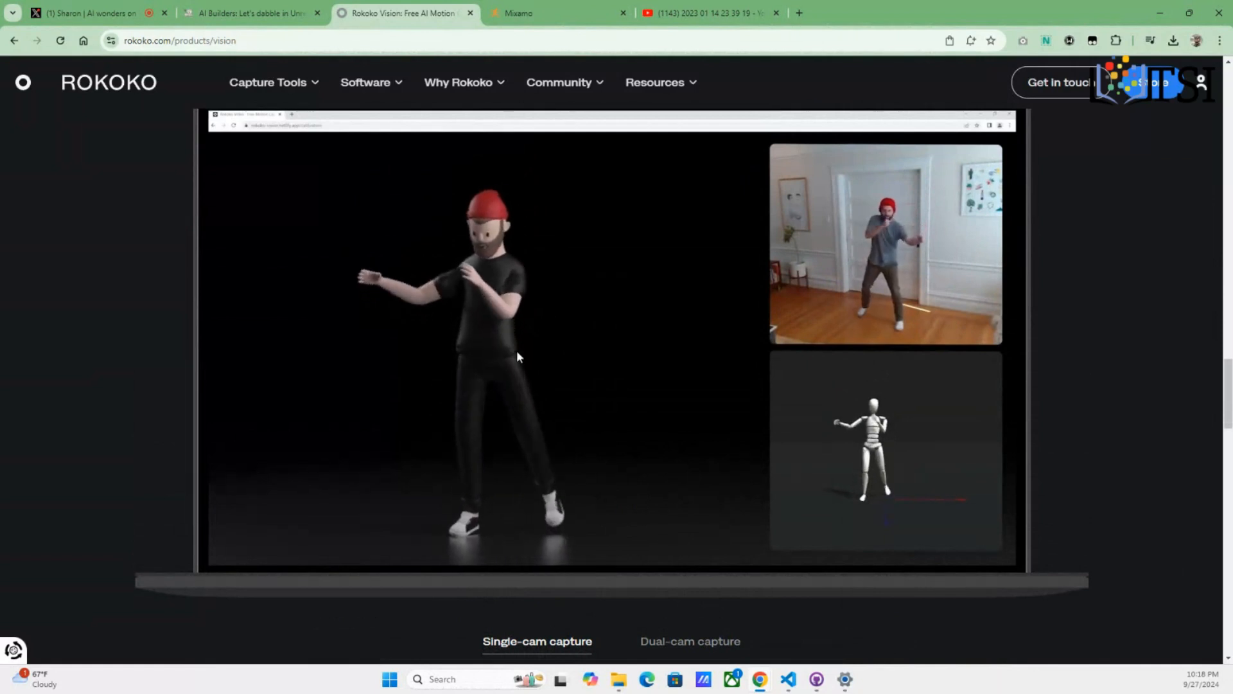
scroll(519, 356, "up", 1)
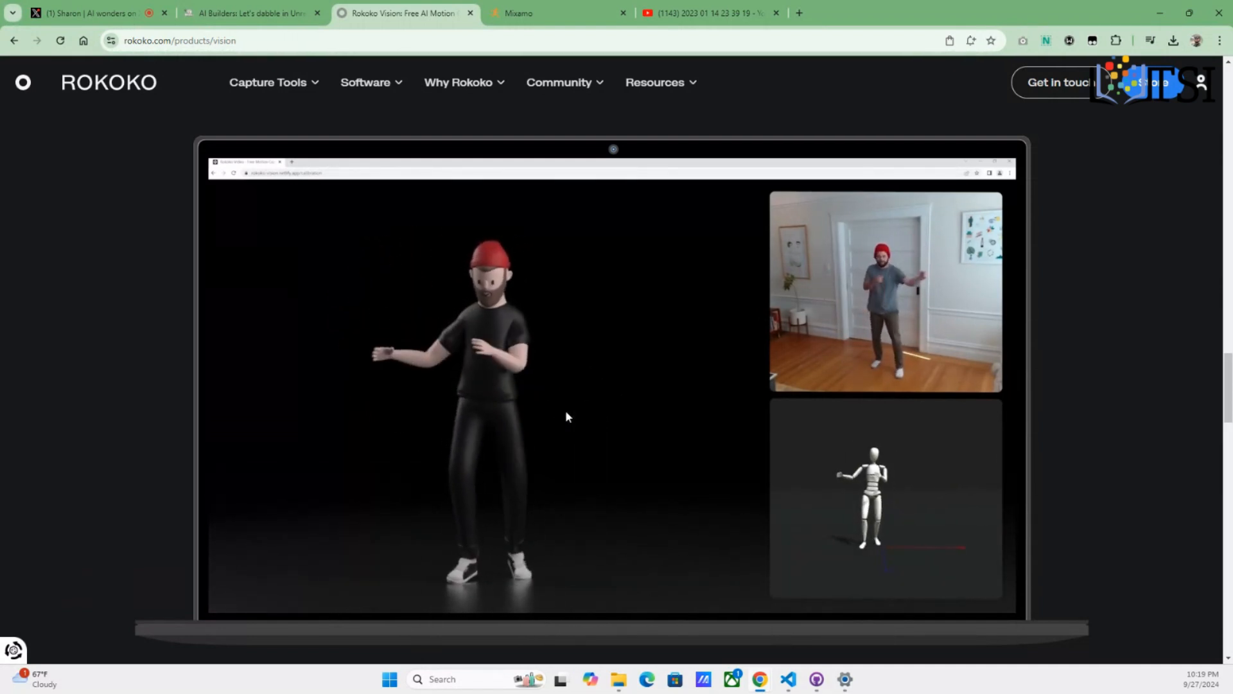
Look through the Rokoko Vision tutorials and frequently asked questions, ending at the three tutorial cards
scroll(565, 413, "down", 8)
scroll(566, 411, "down", 4)
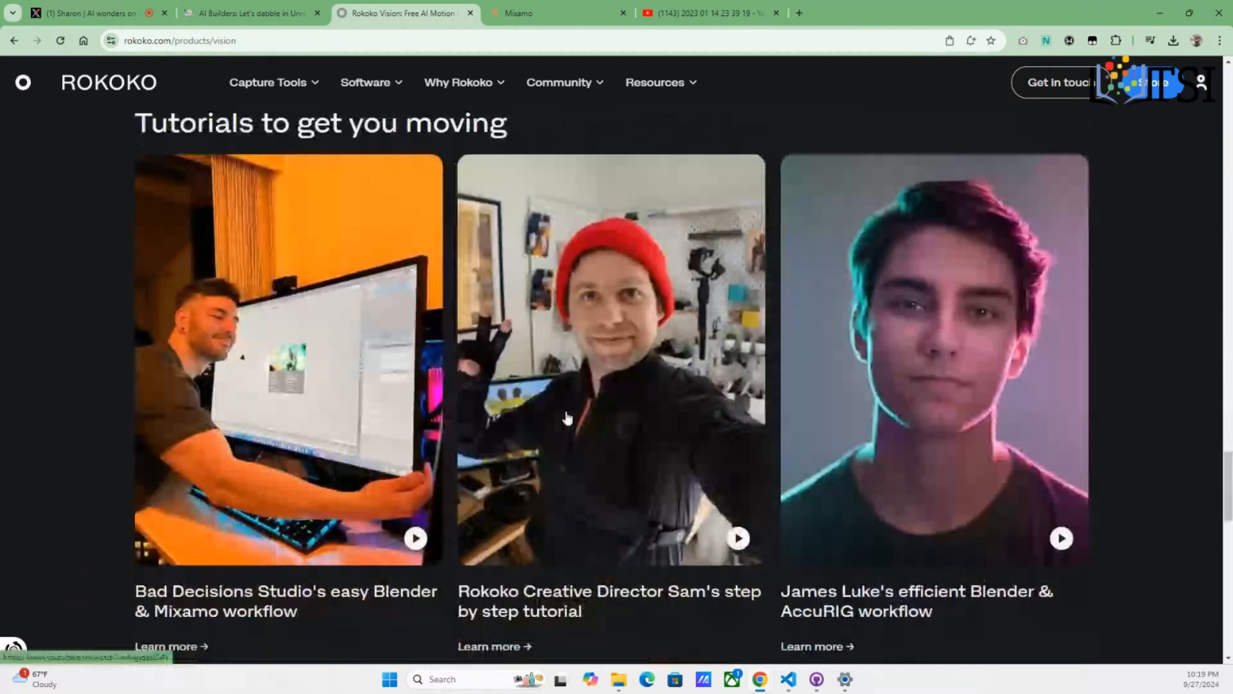
scroll(641, 484, "down", 1)
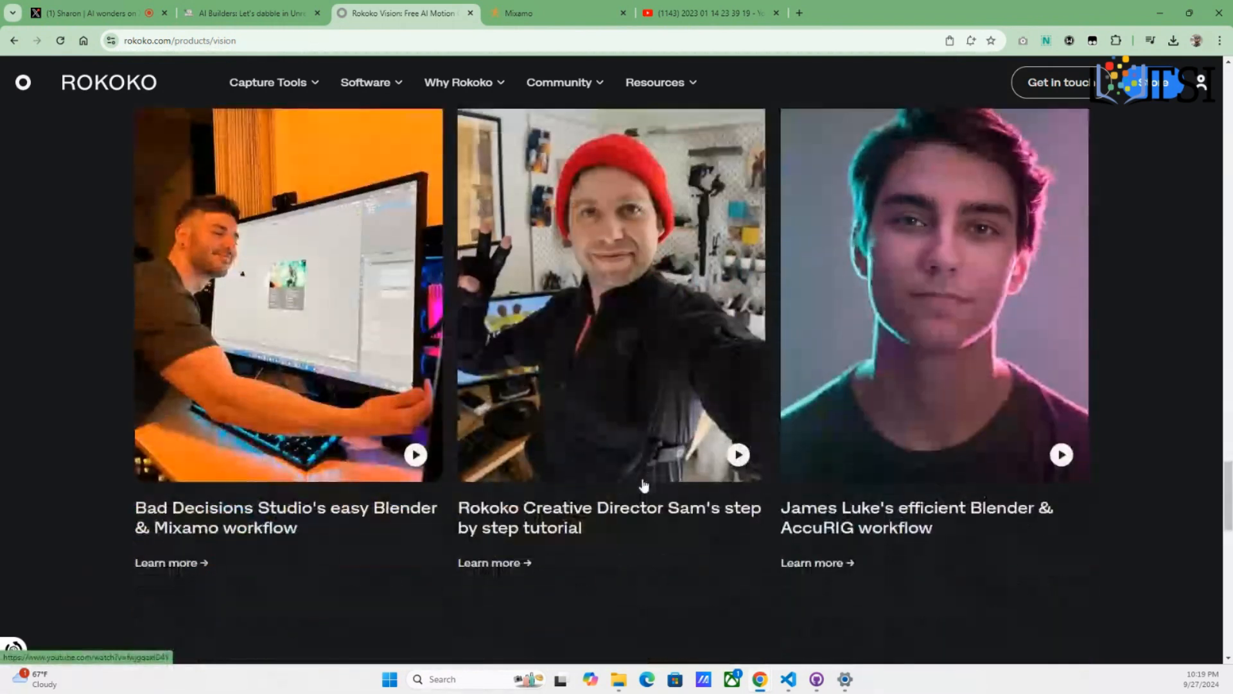
scroll(642, 485, "down", 1)
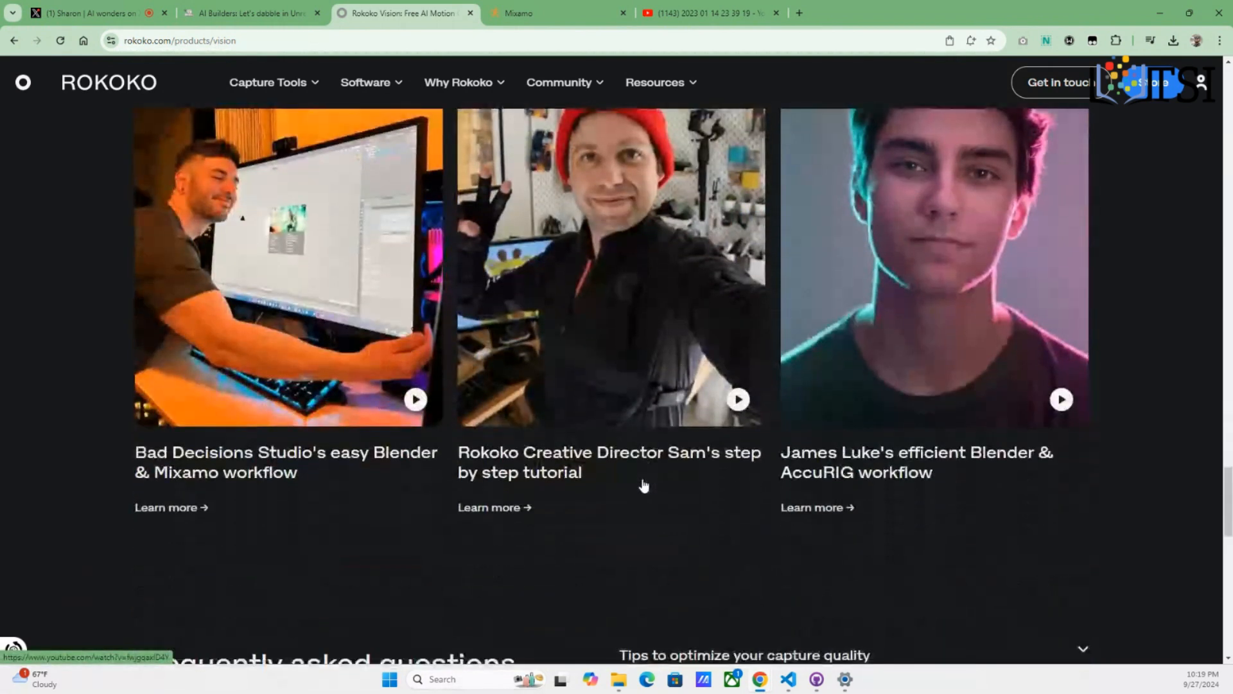
scroll(643, 485, "down", 12)
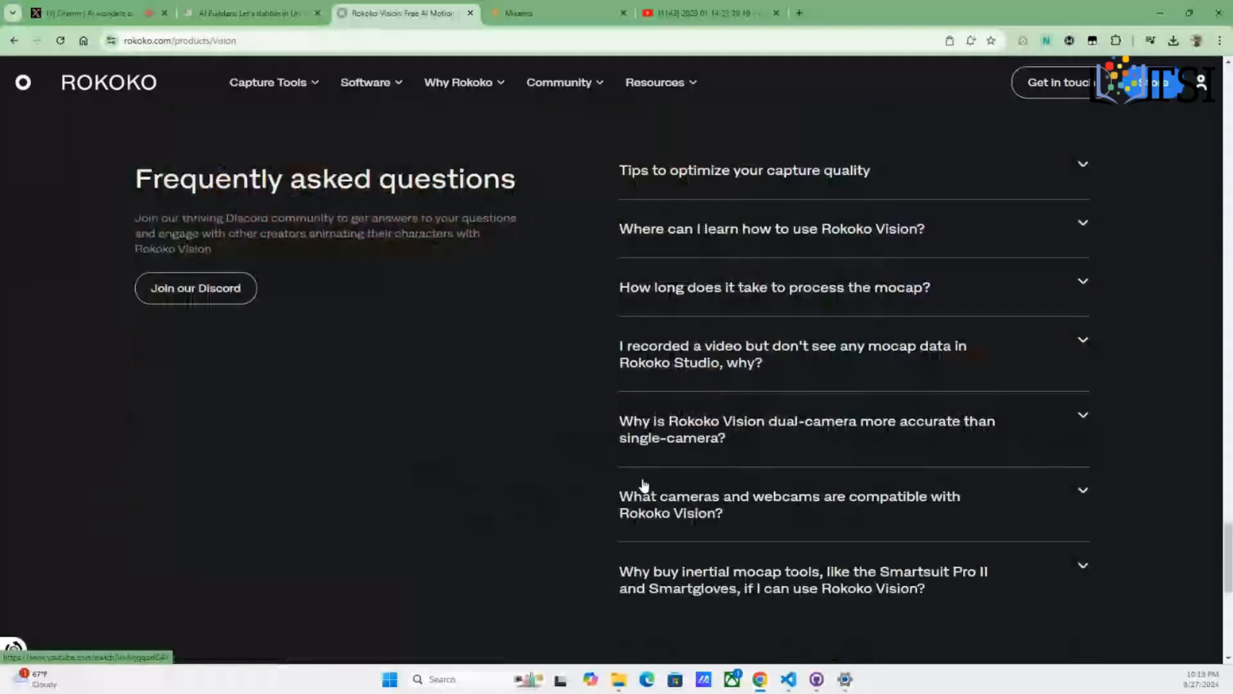
scroll(643, 485, "up", 10)
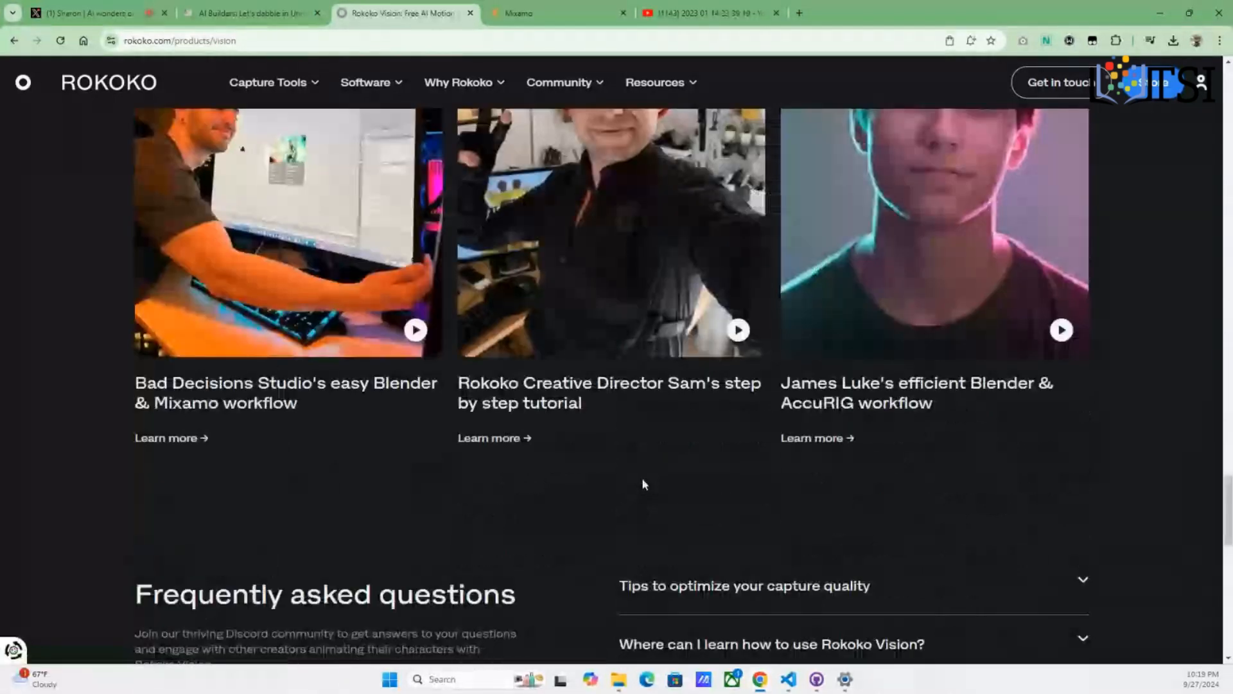
scroll(644, 483, "up", 3)
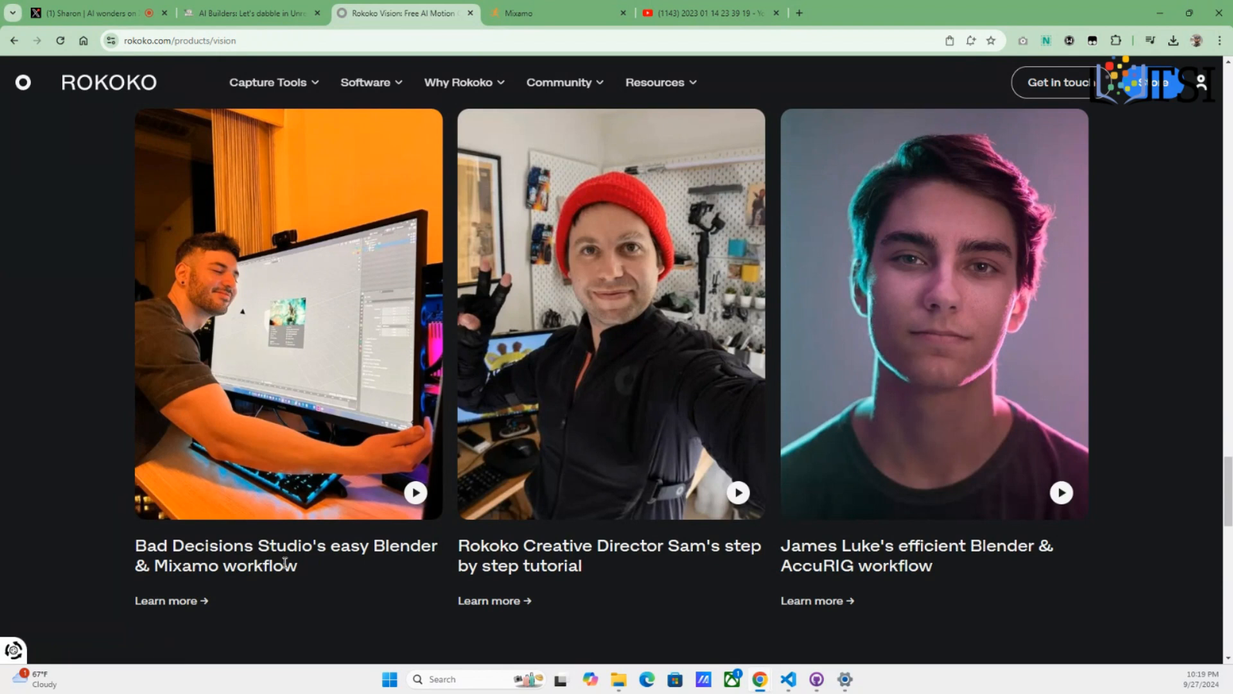
Highlight the easy Blender & Mixamo workflow title and the word AccuRIG, and open the Blender & AccuRIG workflow tutorial video
left_click_drag(307, 573, 125, 553)
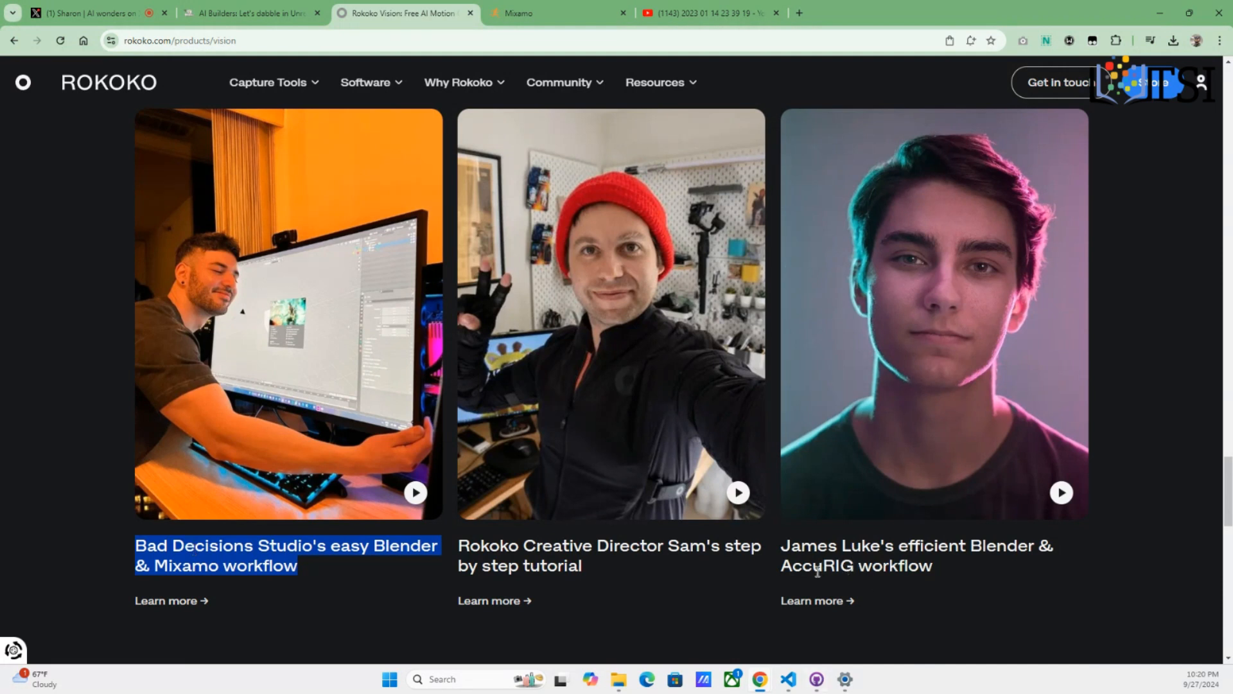
left_click_drag(782, 569, 854, 572)
left_click(837, 610)
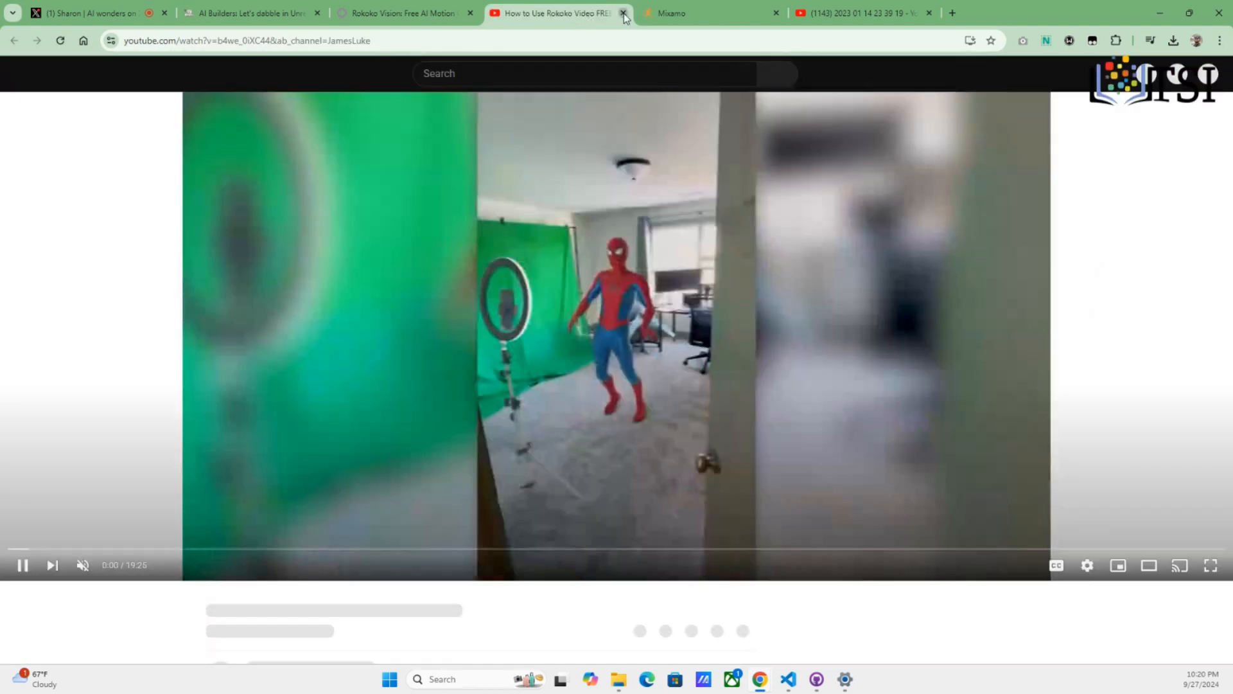
Close the AccuRIG tutorial video, the Rokoko Vision page and the remaining YouTube tab
left_click(623, 13)
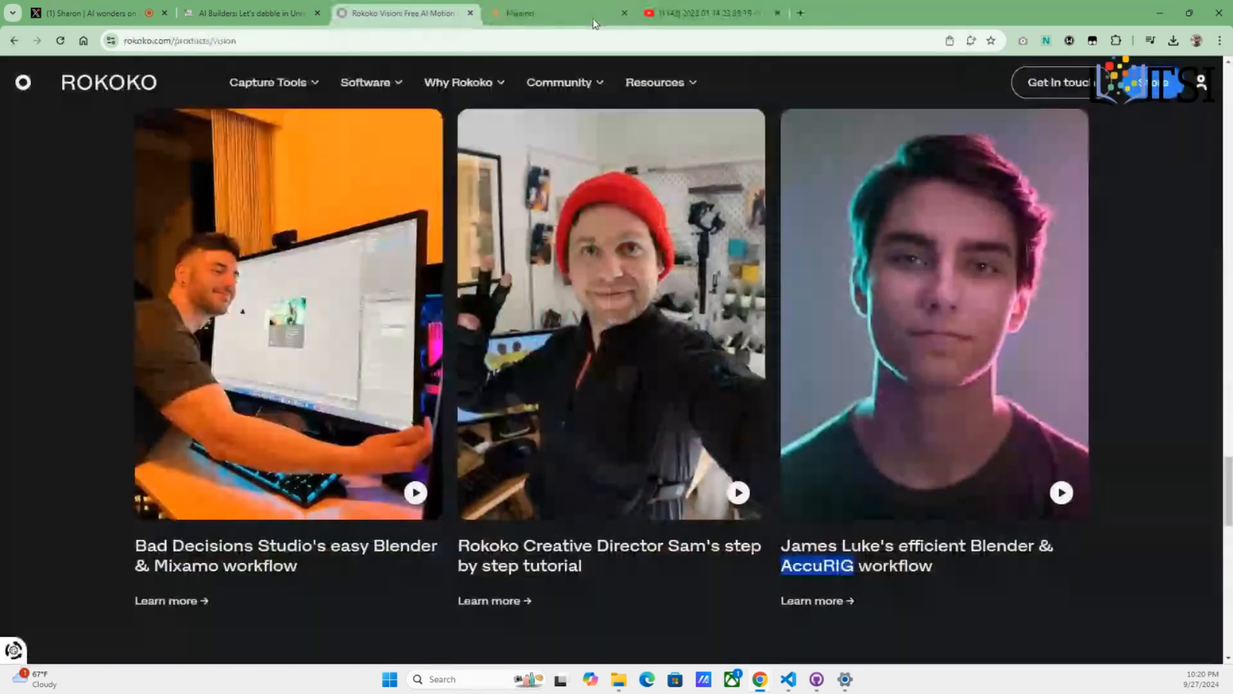
left_click(470, 13)
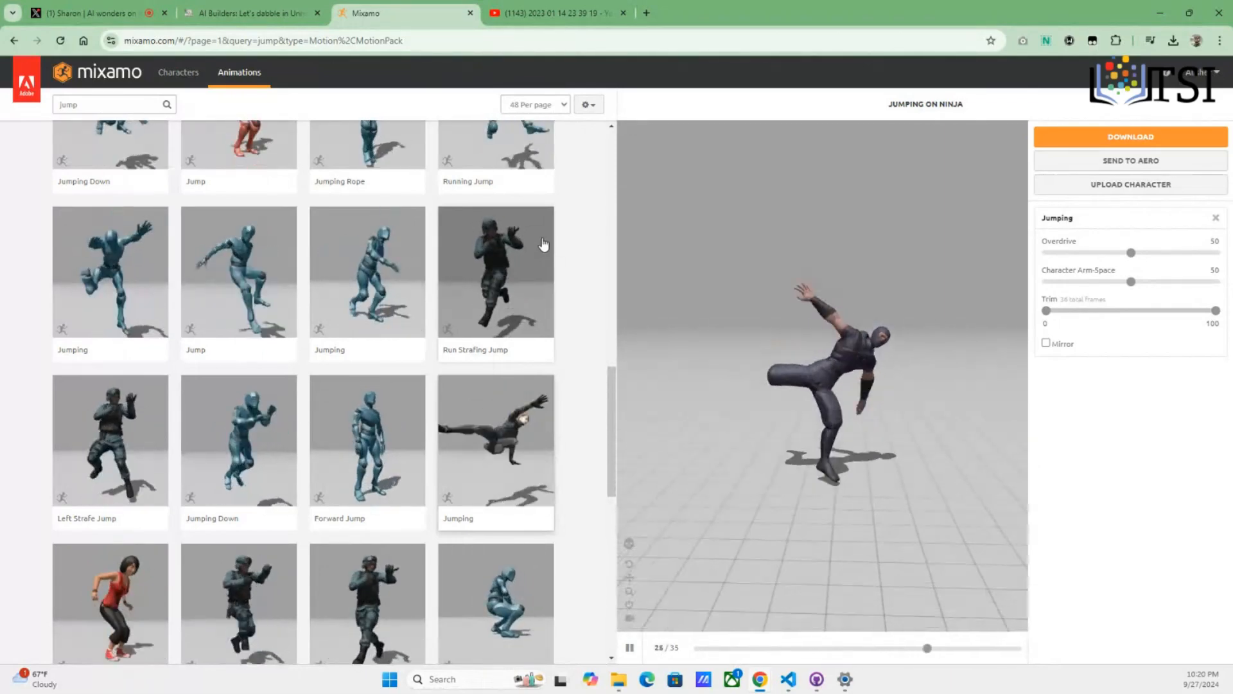
left_click(623, 13)
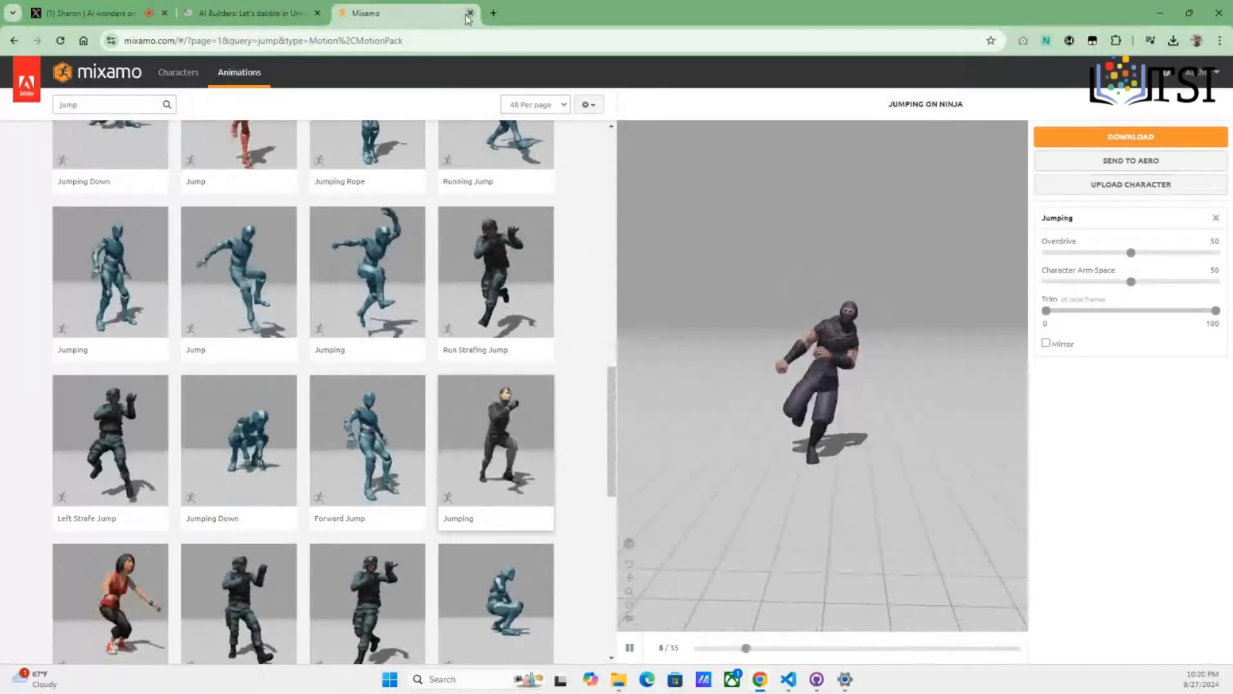